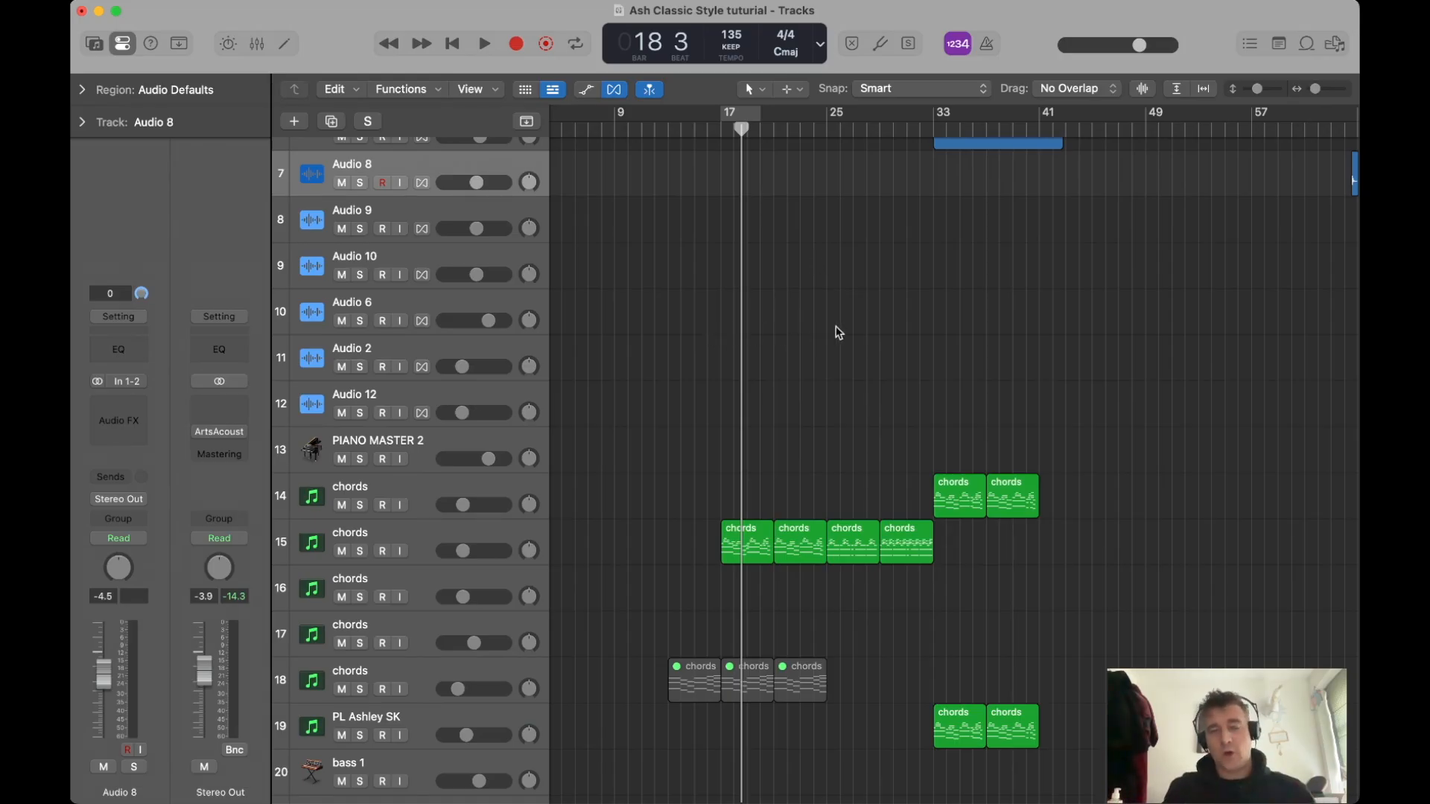
Play the arrangement from bar 17 and raise the volume of the chords track 15 slightly.
scroll(868, 347, "down", 2)
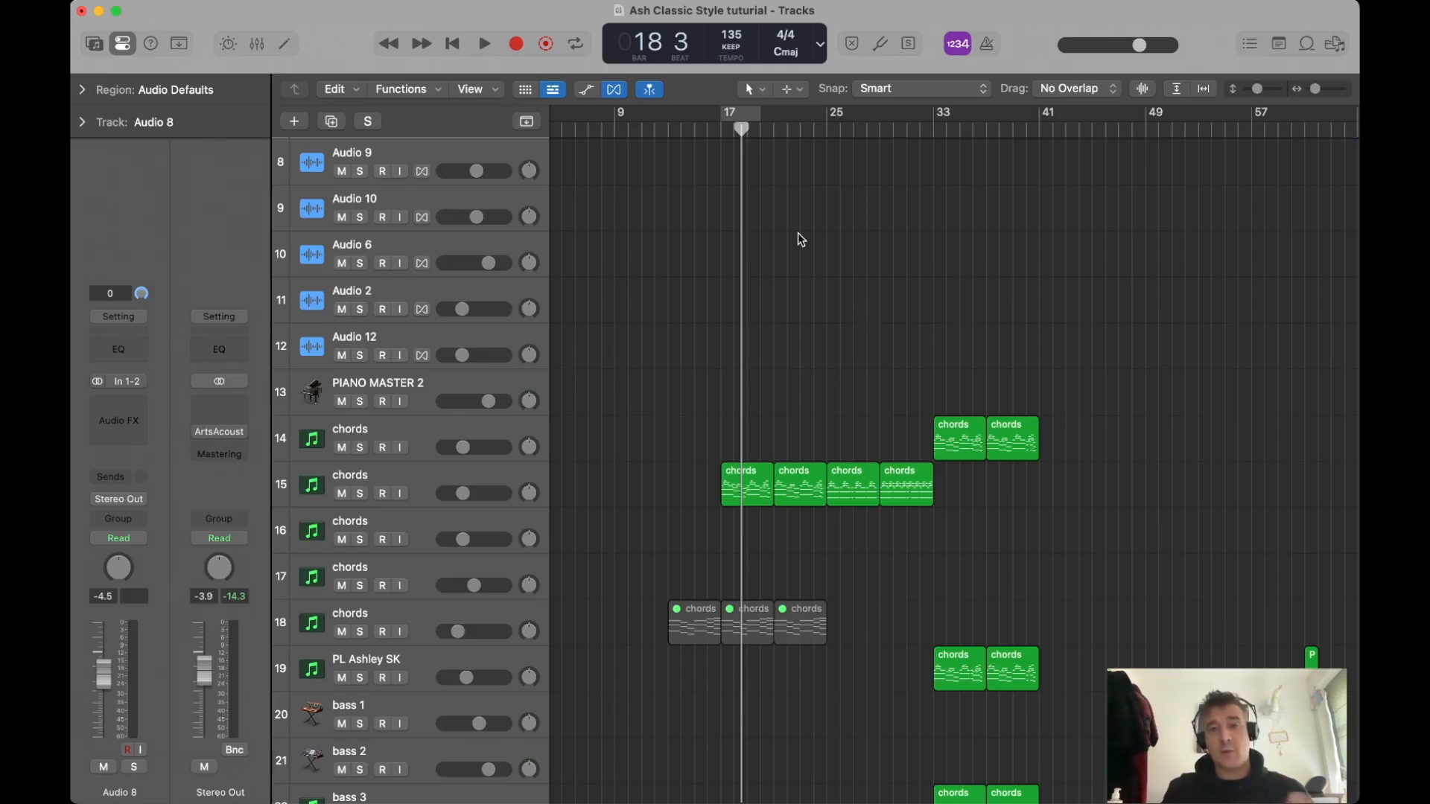
left_click(722, 131)
key("space")
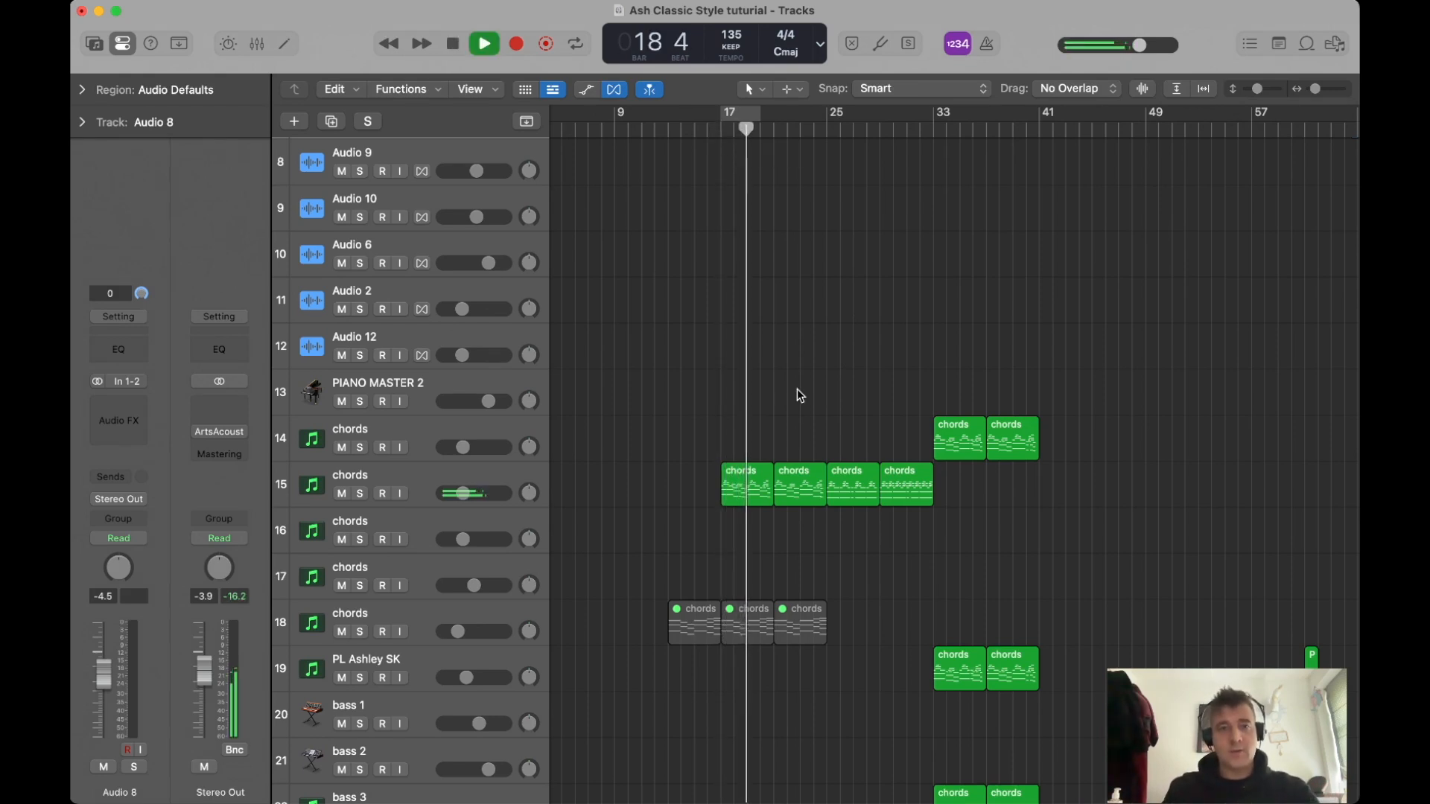
mouse_move(464, 493)
left_click_drag(463, 493, 473, 493)
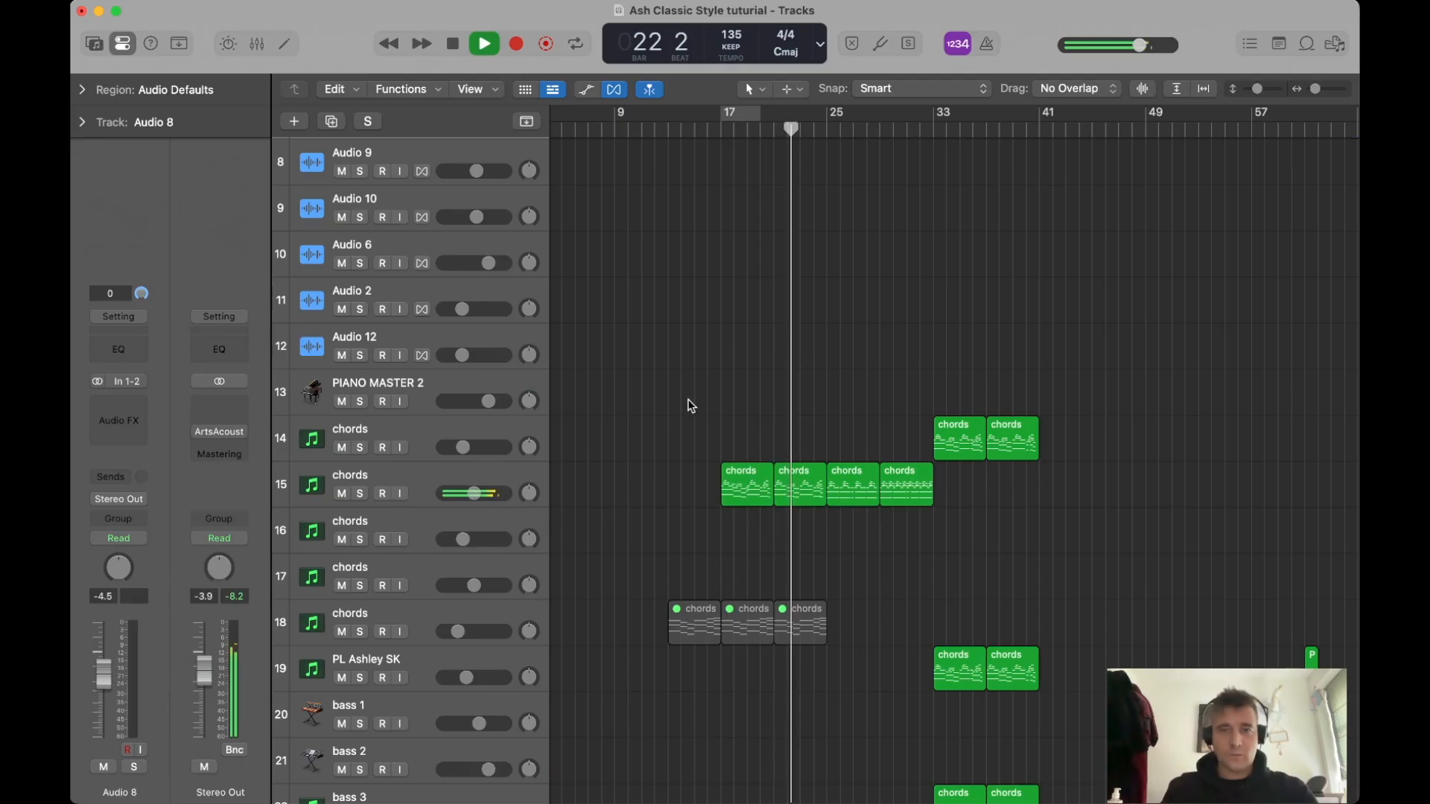
scroll(832, 393, "up", 2)
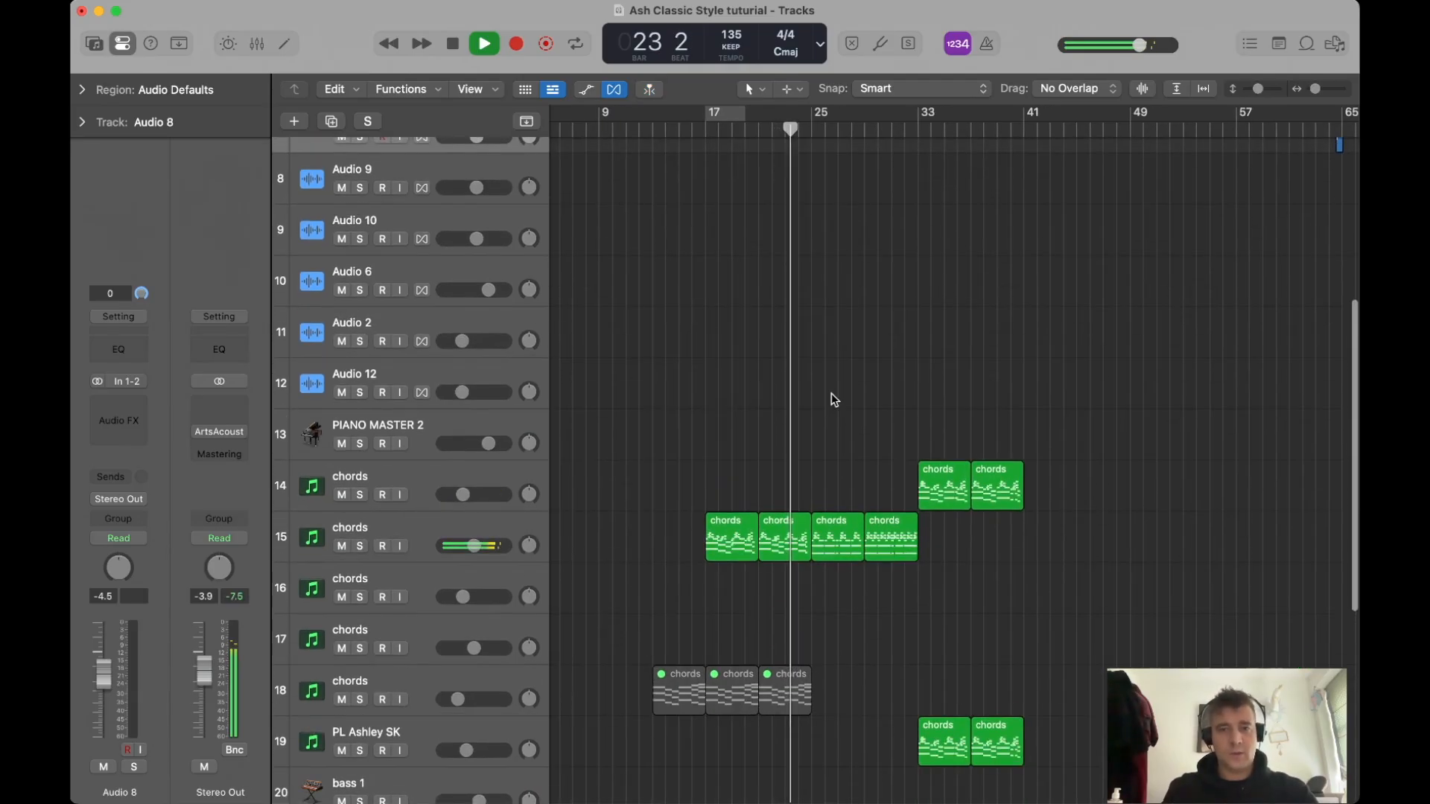
scroll(831, 393, "up", 5)
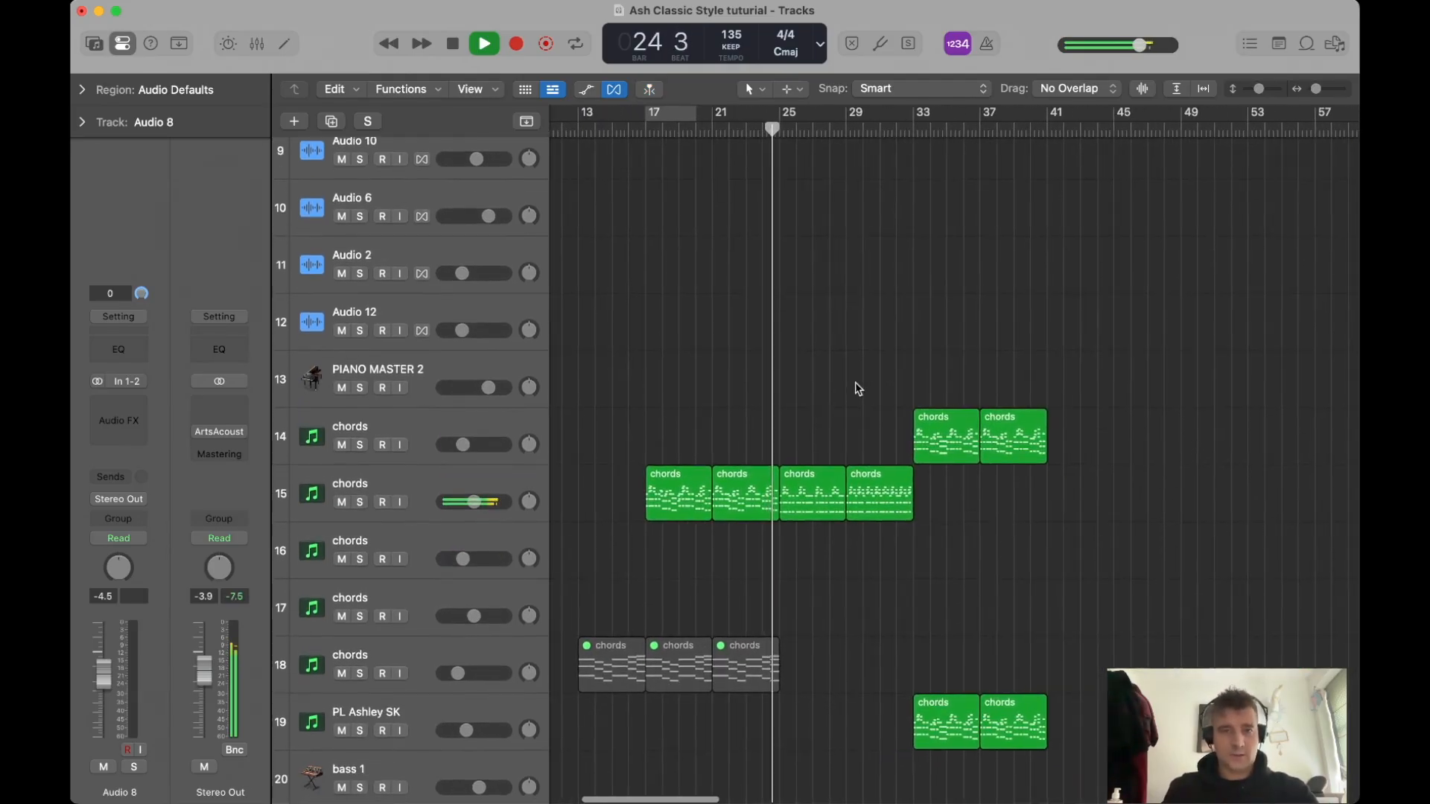
key("space")
Set the cycle range from bar 33 to bar 41.
scroll(844, 366, "right", 2)
scroll(841, 359, "right", 2)
left_click_drag(864, 112, 973, 158)
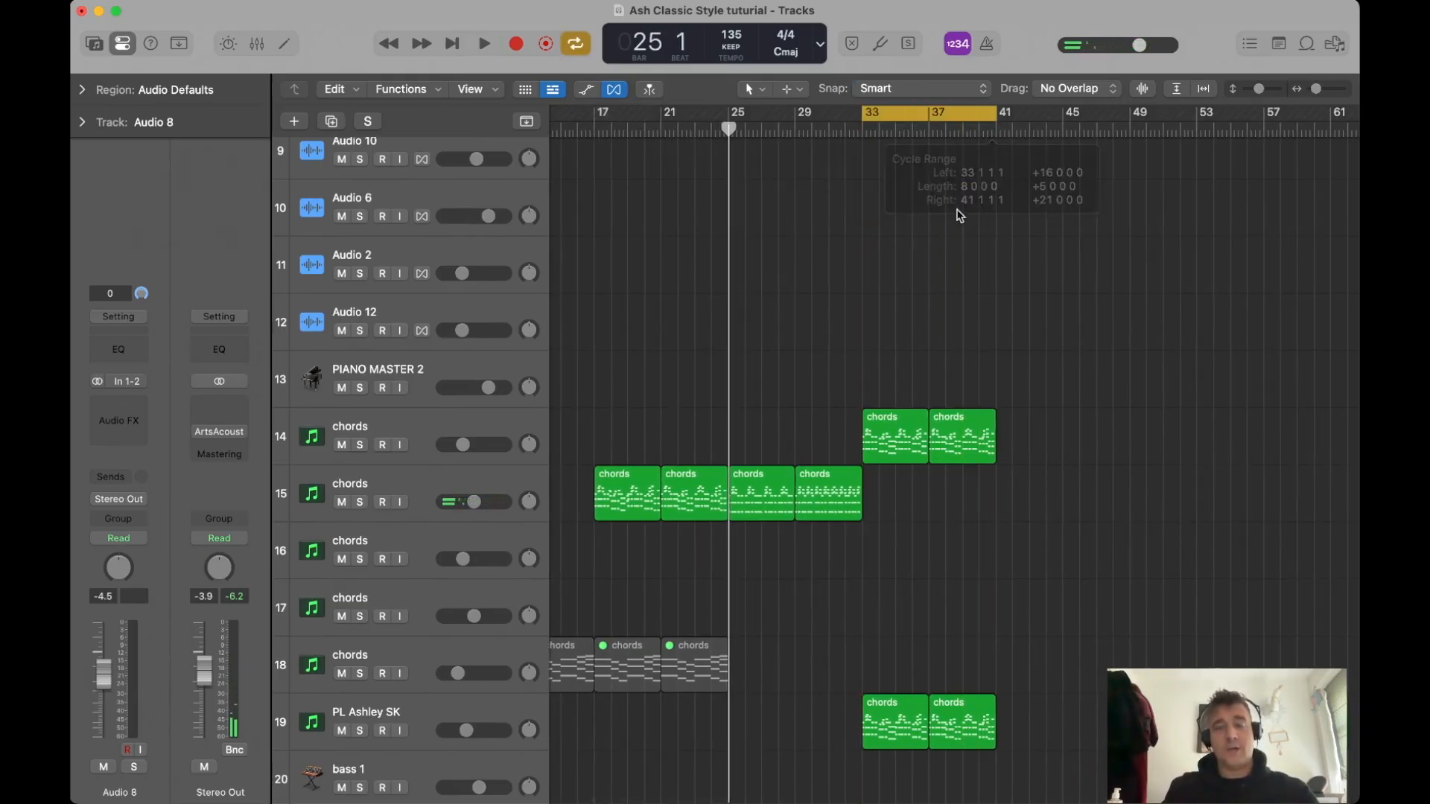
Look over the drum, loop and sfx regions within the cycled section.
scroll(929, 311, "up", 2)
scroll(938, 307, "down", 2)
scroll(937, 237, "up", 1)
scroll(936, 235, "up", 6)
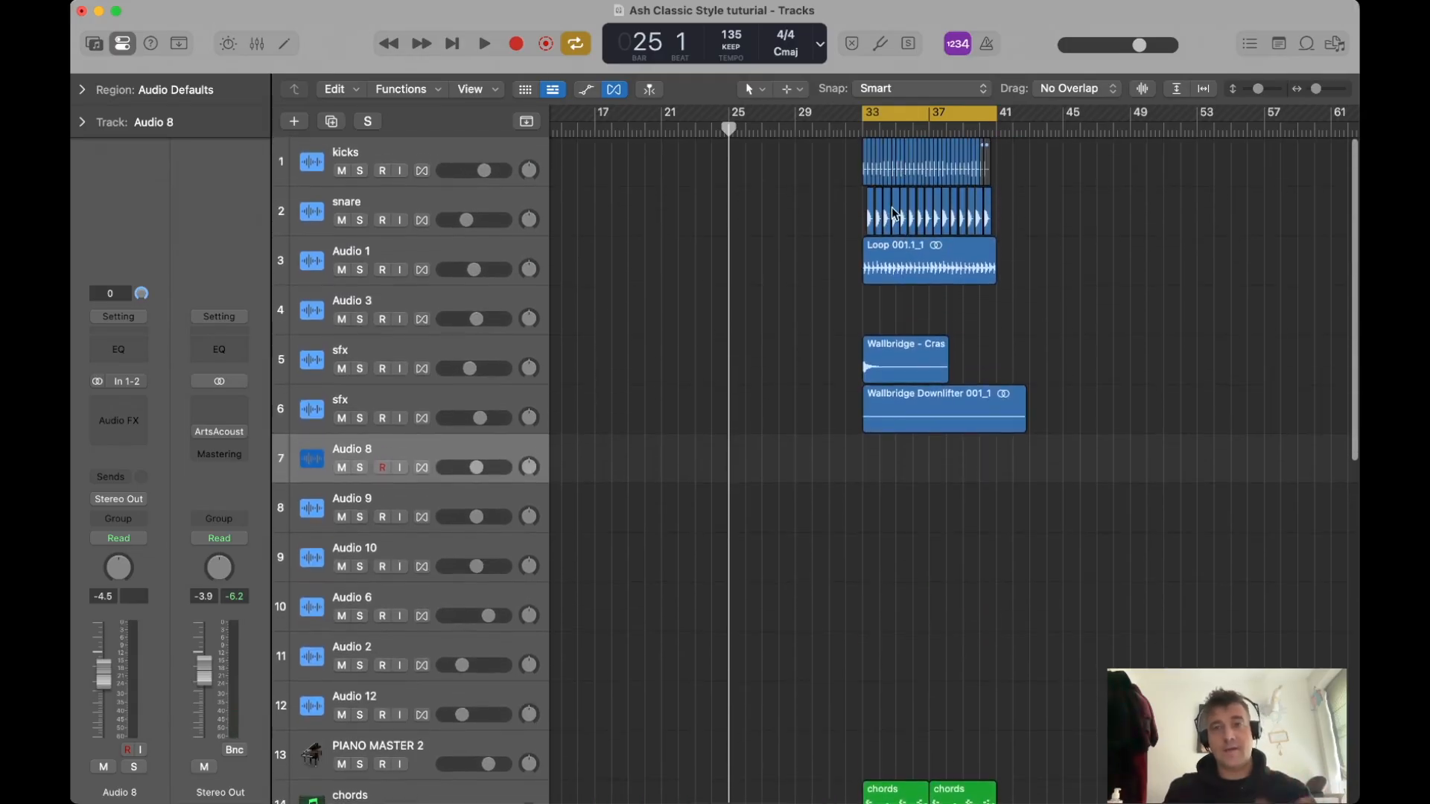
left_click(899, 360)
left_click(901, 408)
Solo the chords track 14 and listen to its two regions in the cycled section.
scroll(902, 412, "down", 3)
scroll(904, 415, "down", 4)
left_click_drag(833, 410, 954, 440)
left_click(478, 436)
left_click(359, 452)
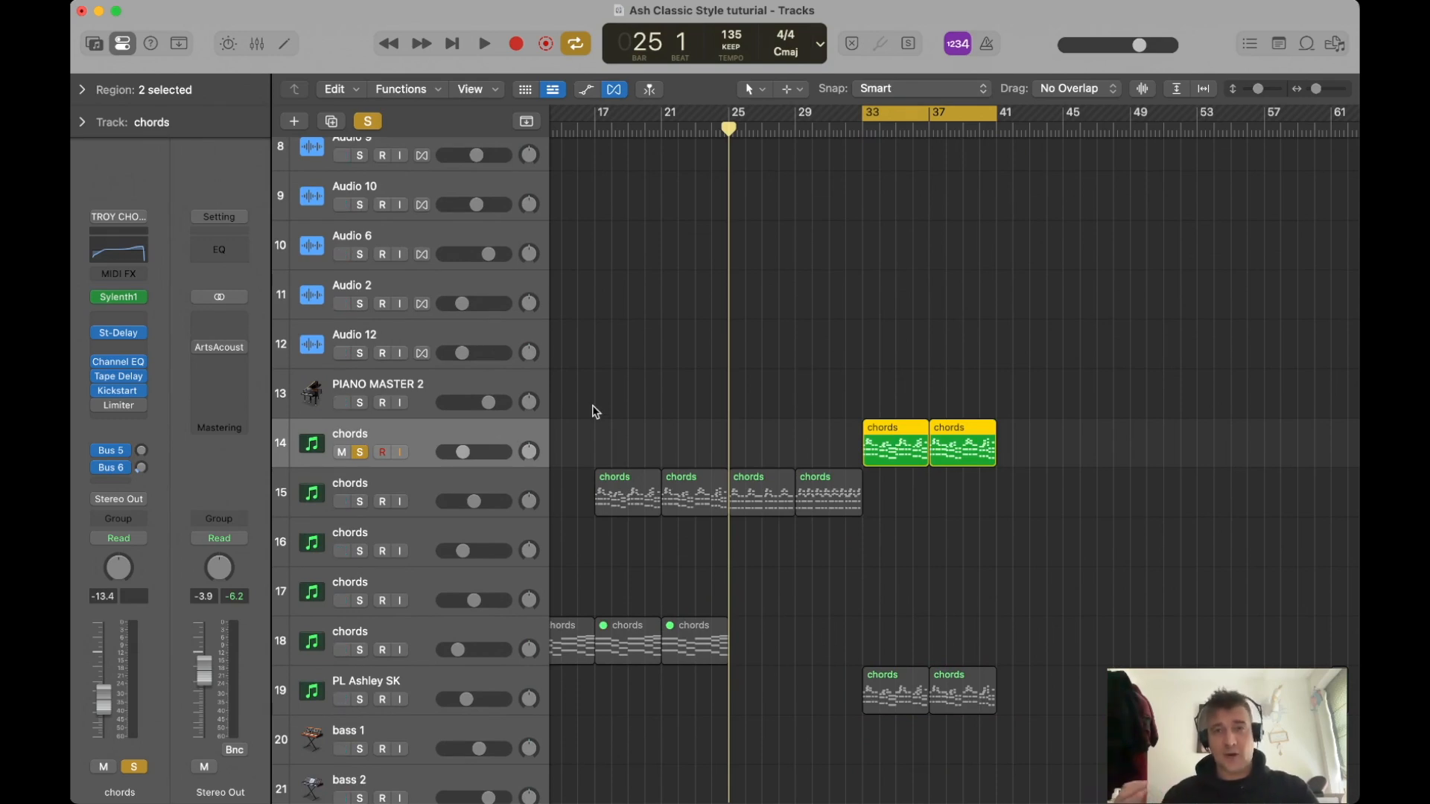
key("space")
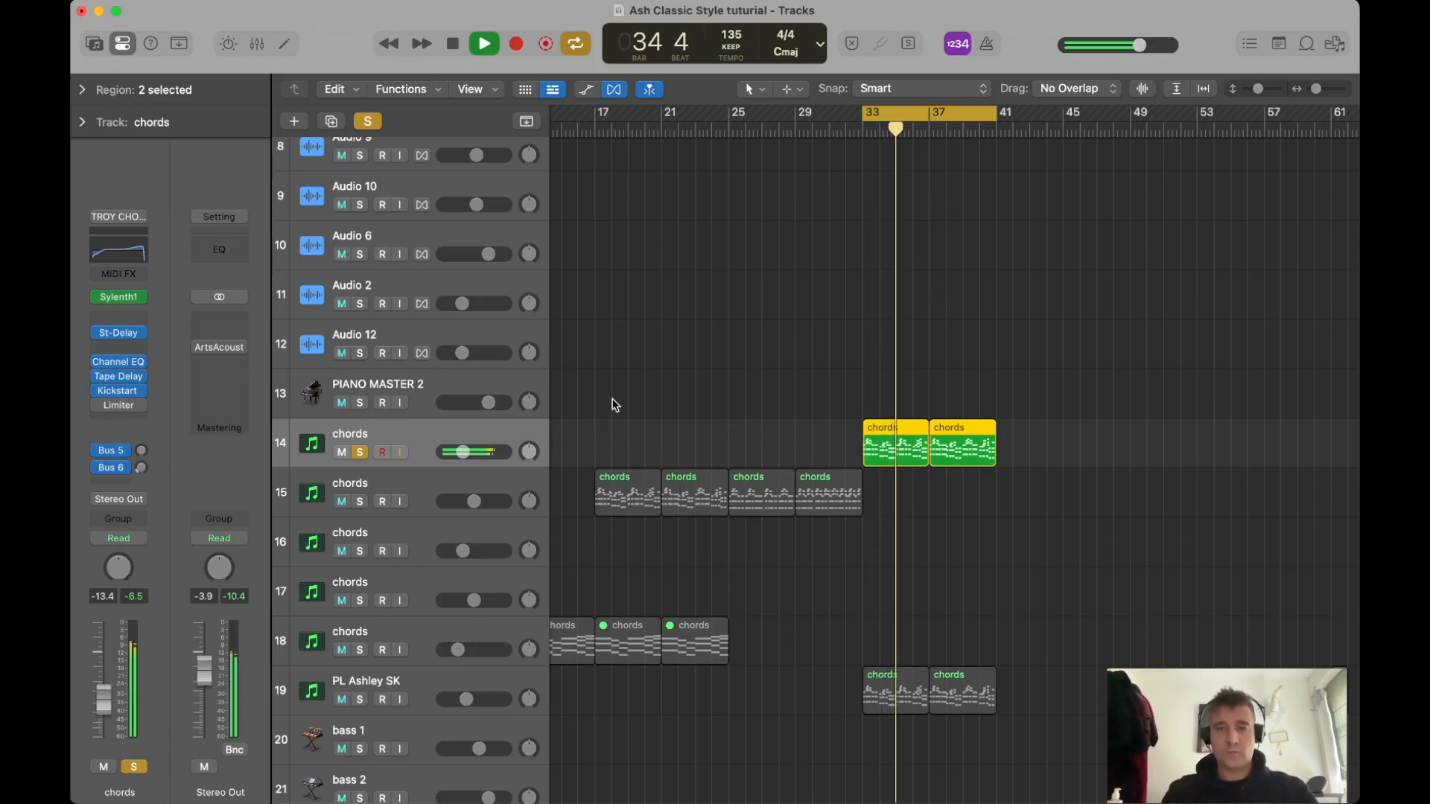
scroll(670, 377, "down", 1)
scroll(668, 373, "down", 2)
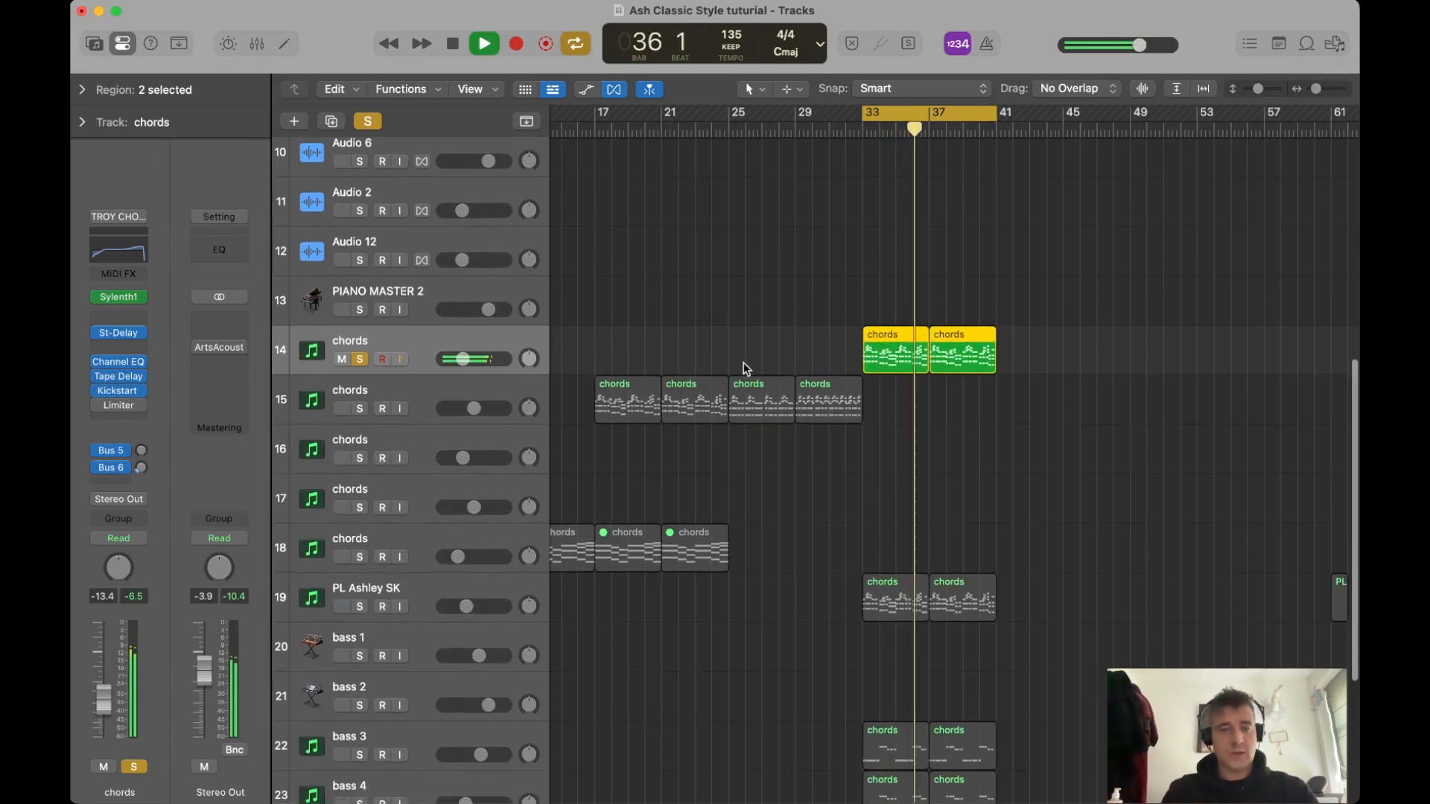
key("space")
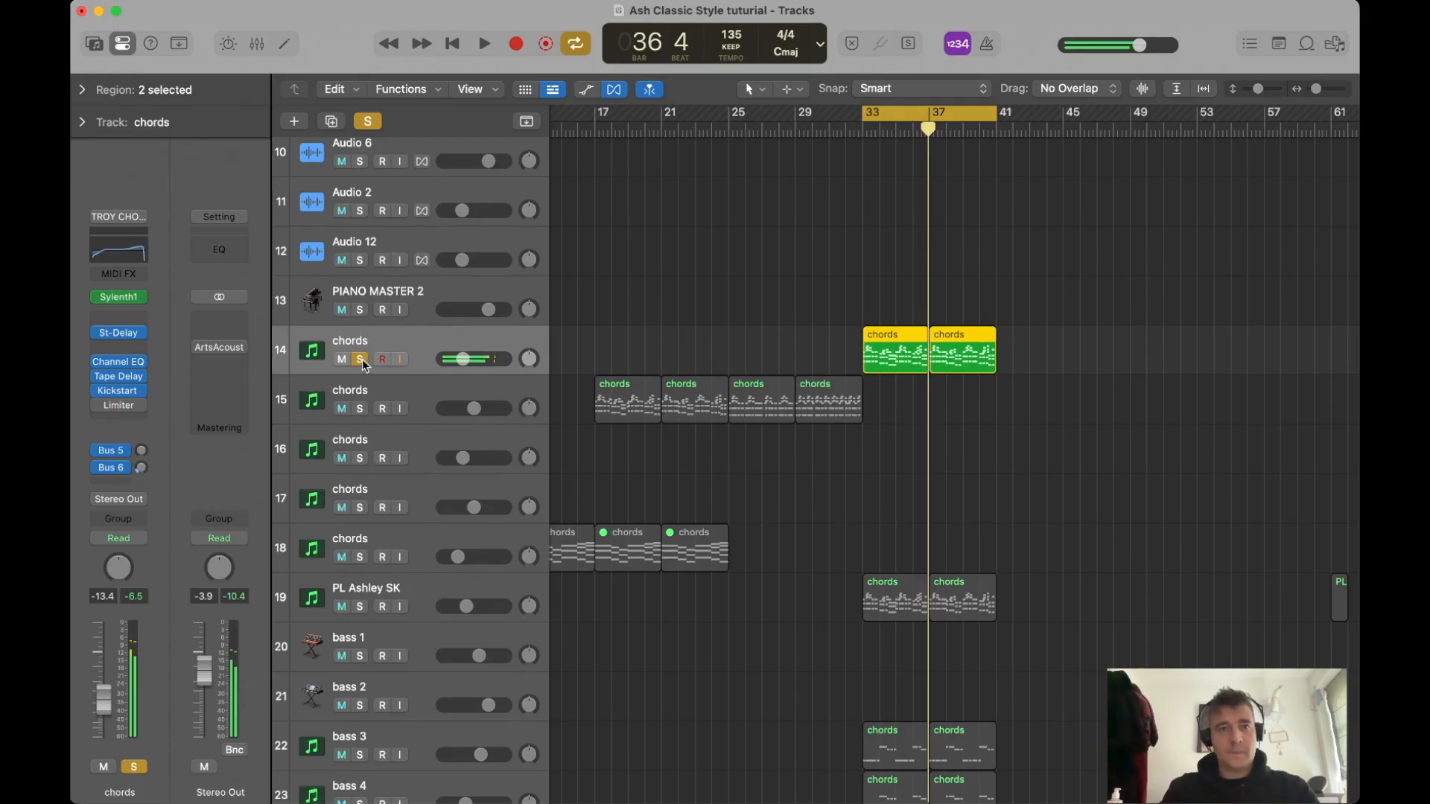
Solo the PL Ashley SK track as well and listen to it together with the chords track 14.
left_click(361, 606)
left_click(455, 583)
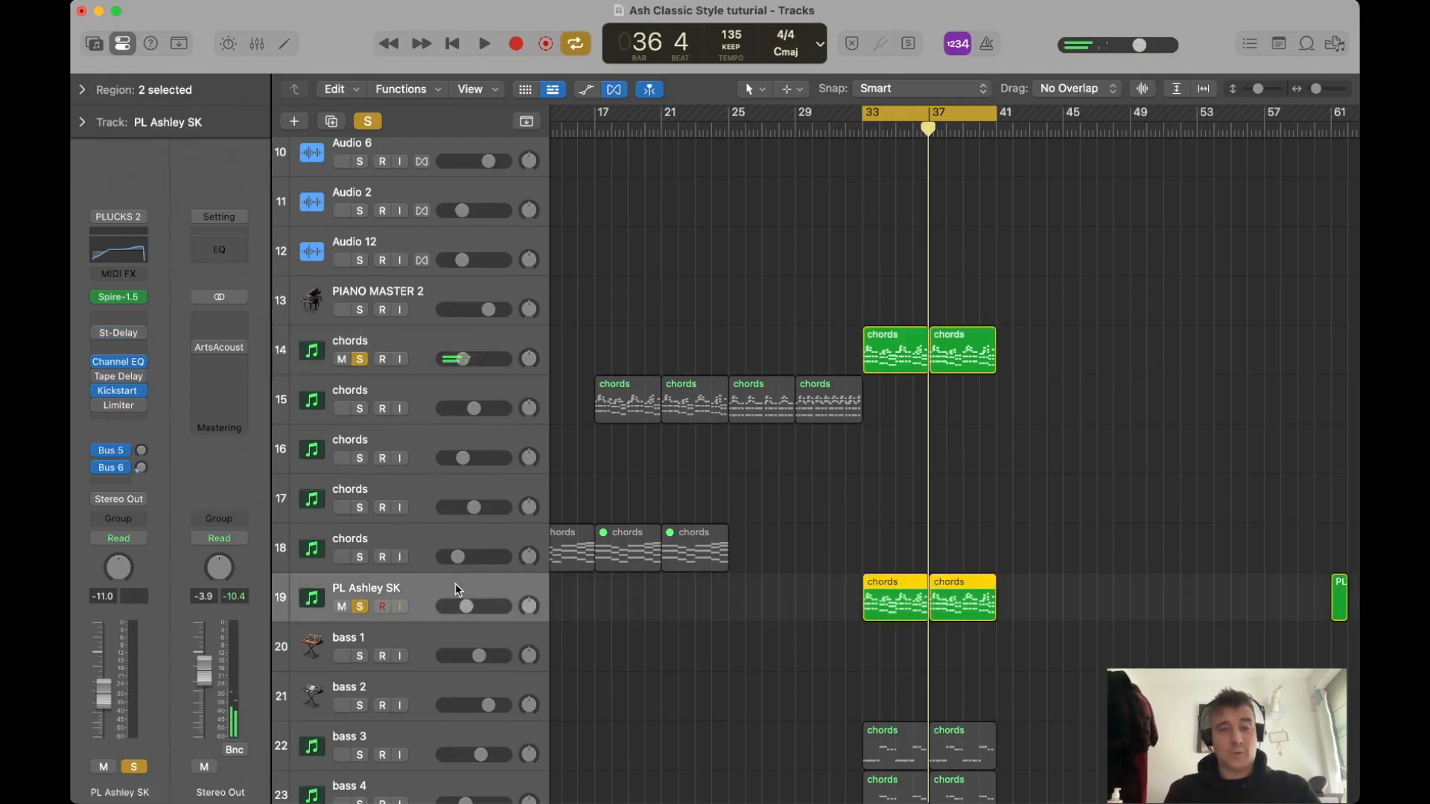
key("space")
scroll(766, 400, "down", 2)
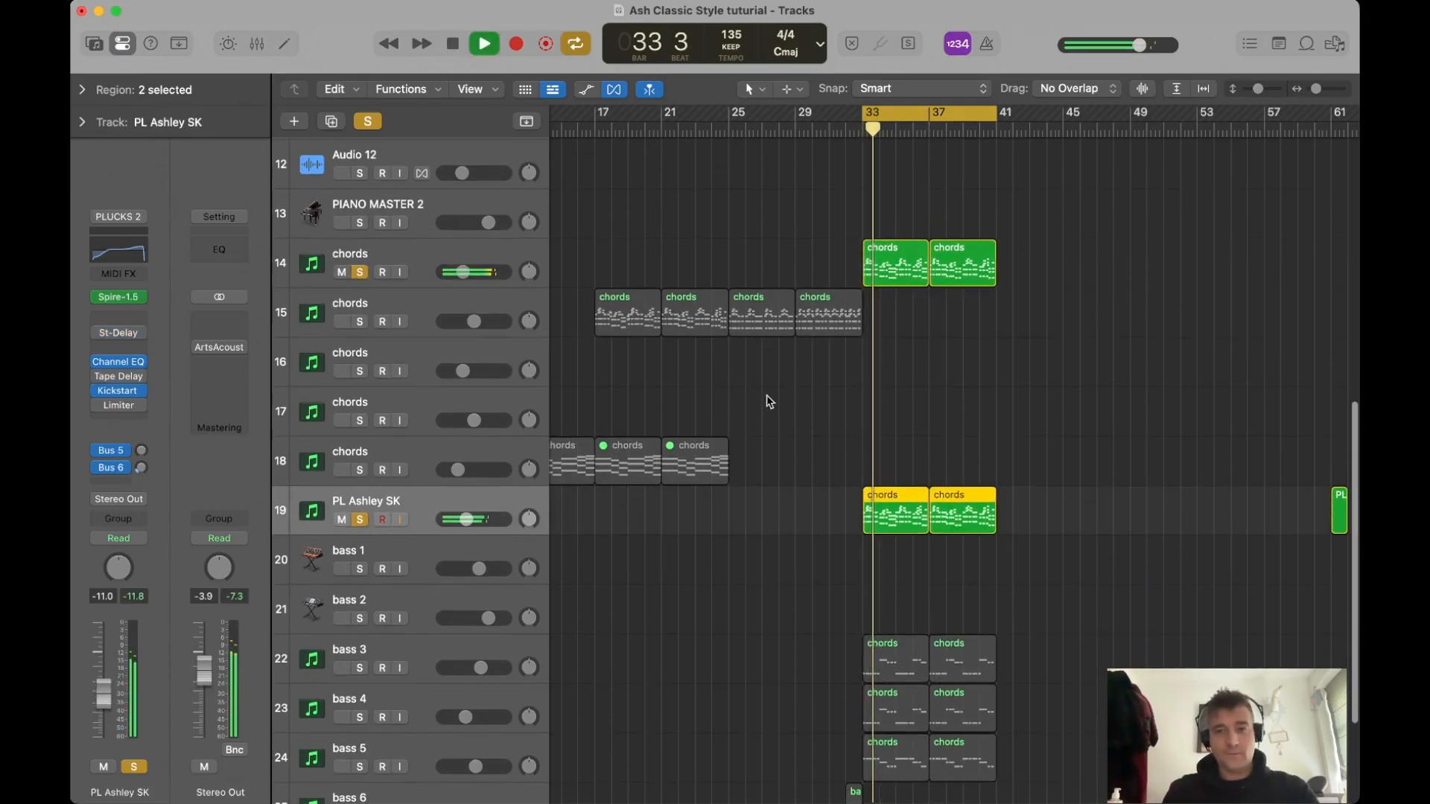
key("space")
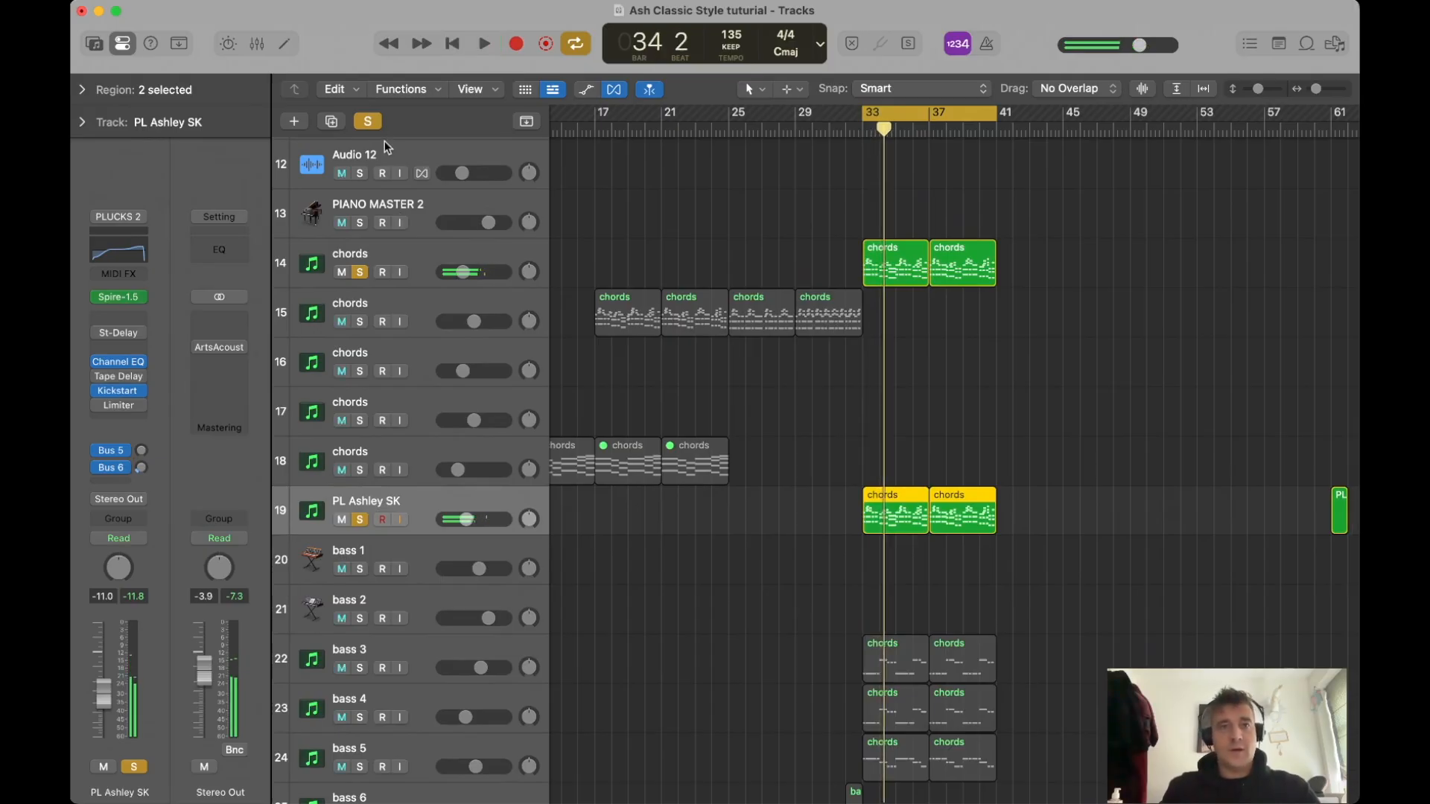
Clear all track solos and listen to the cycled section with every track playing.
left_click(368, 121)
left_click(890, 432)
key("super+Up")
key("super+Up")
key("super+Up")
key("super+Up")
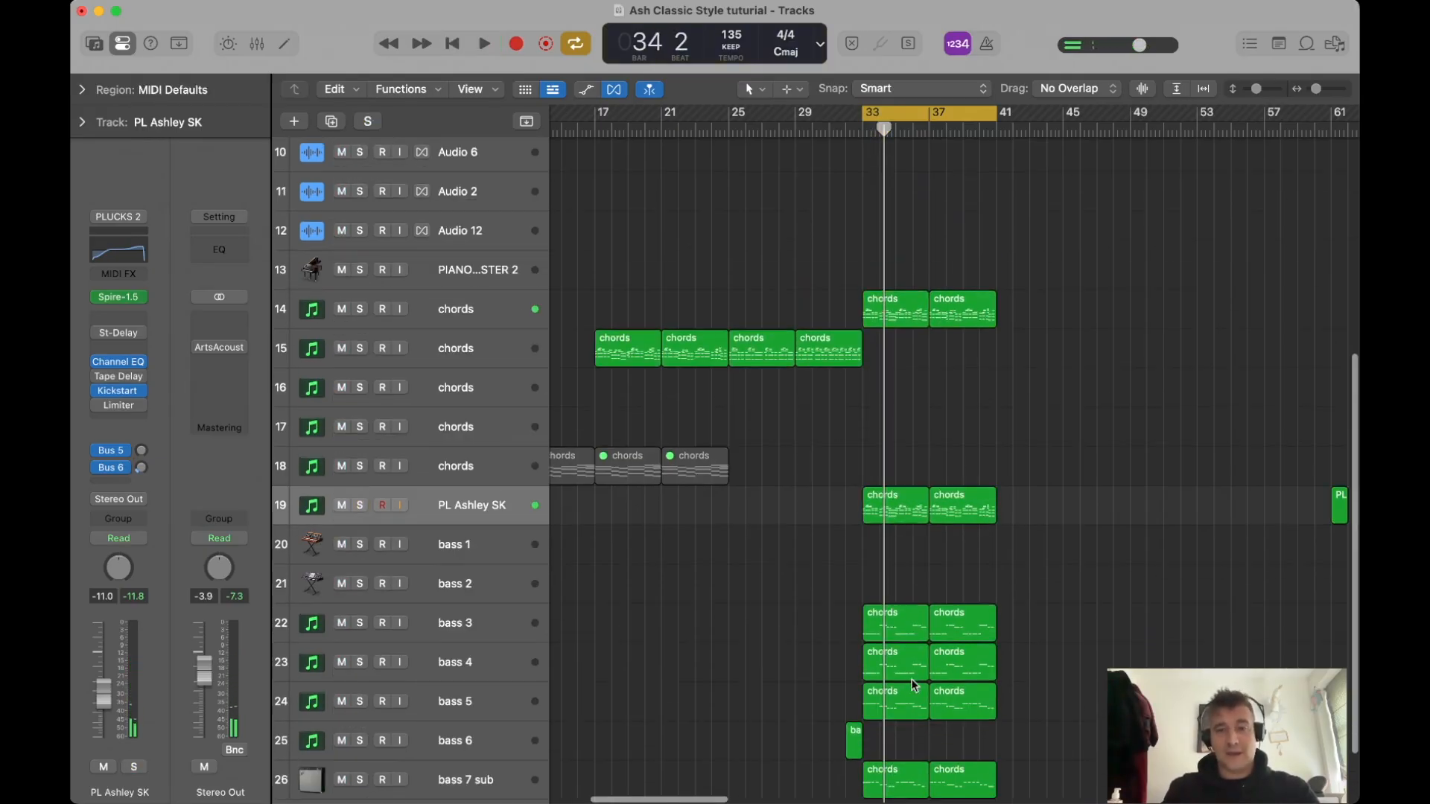
key("space")
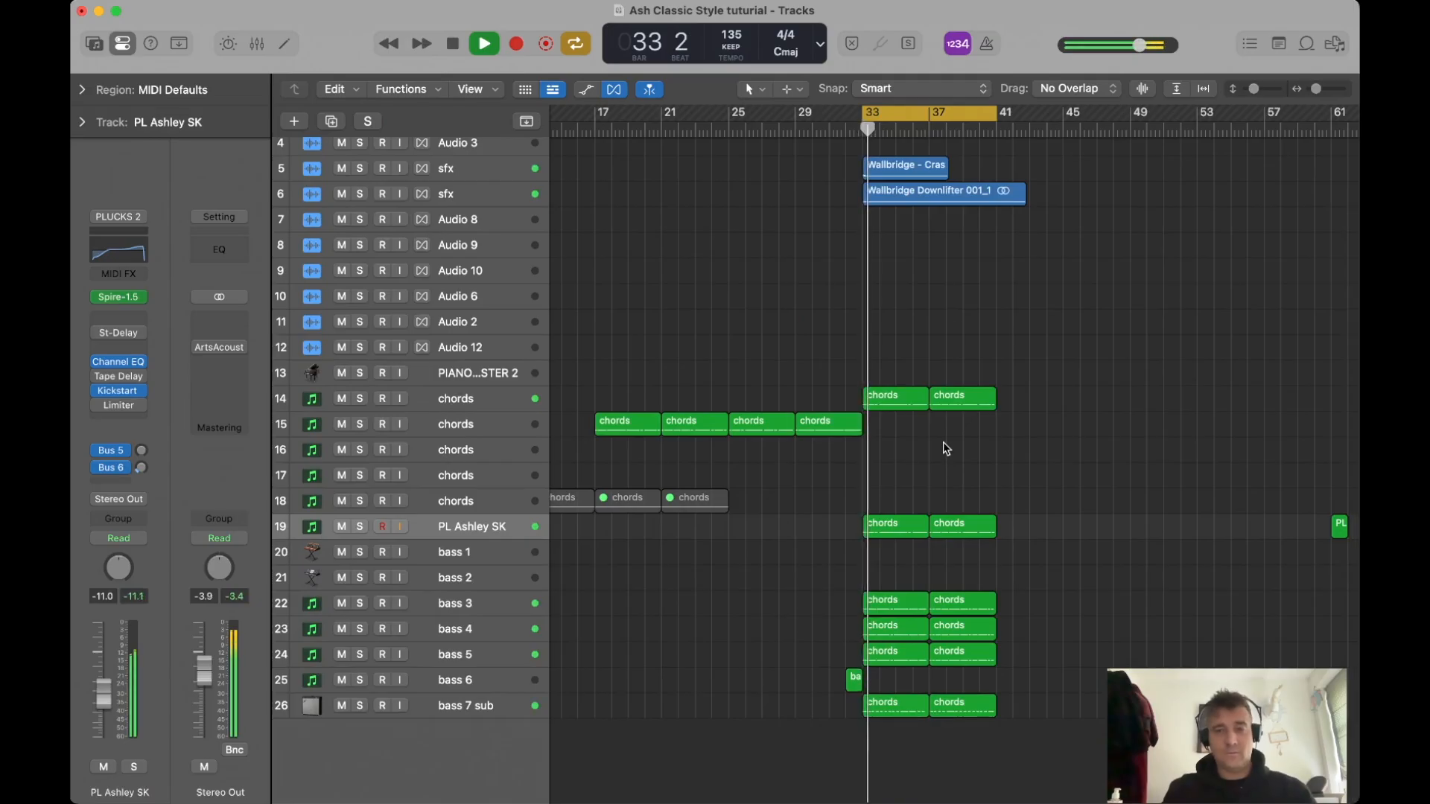
left_click(492, 402)
left_click(716, 386)
key("super+Right")
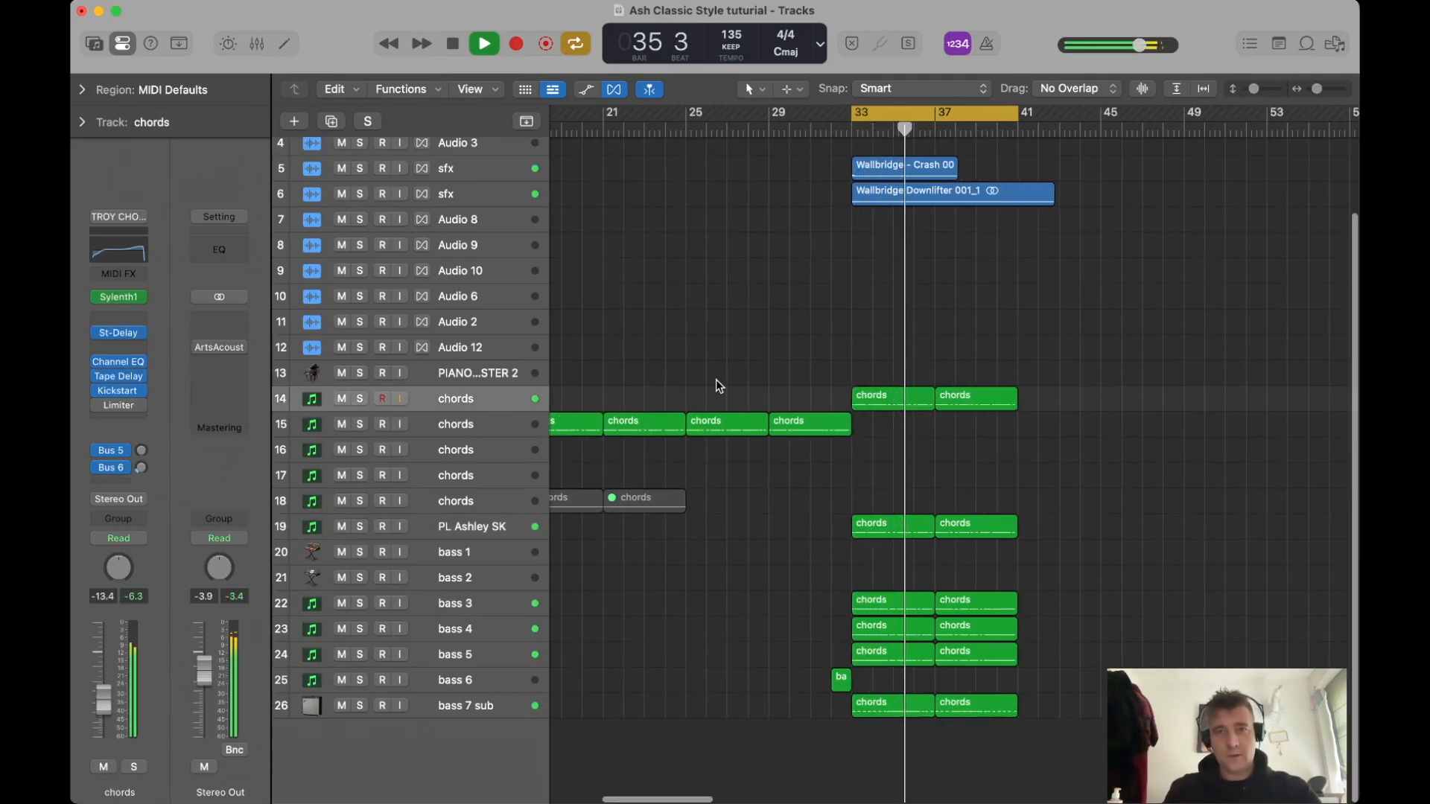
scroll(819, 346, "right", 2)
key("space")
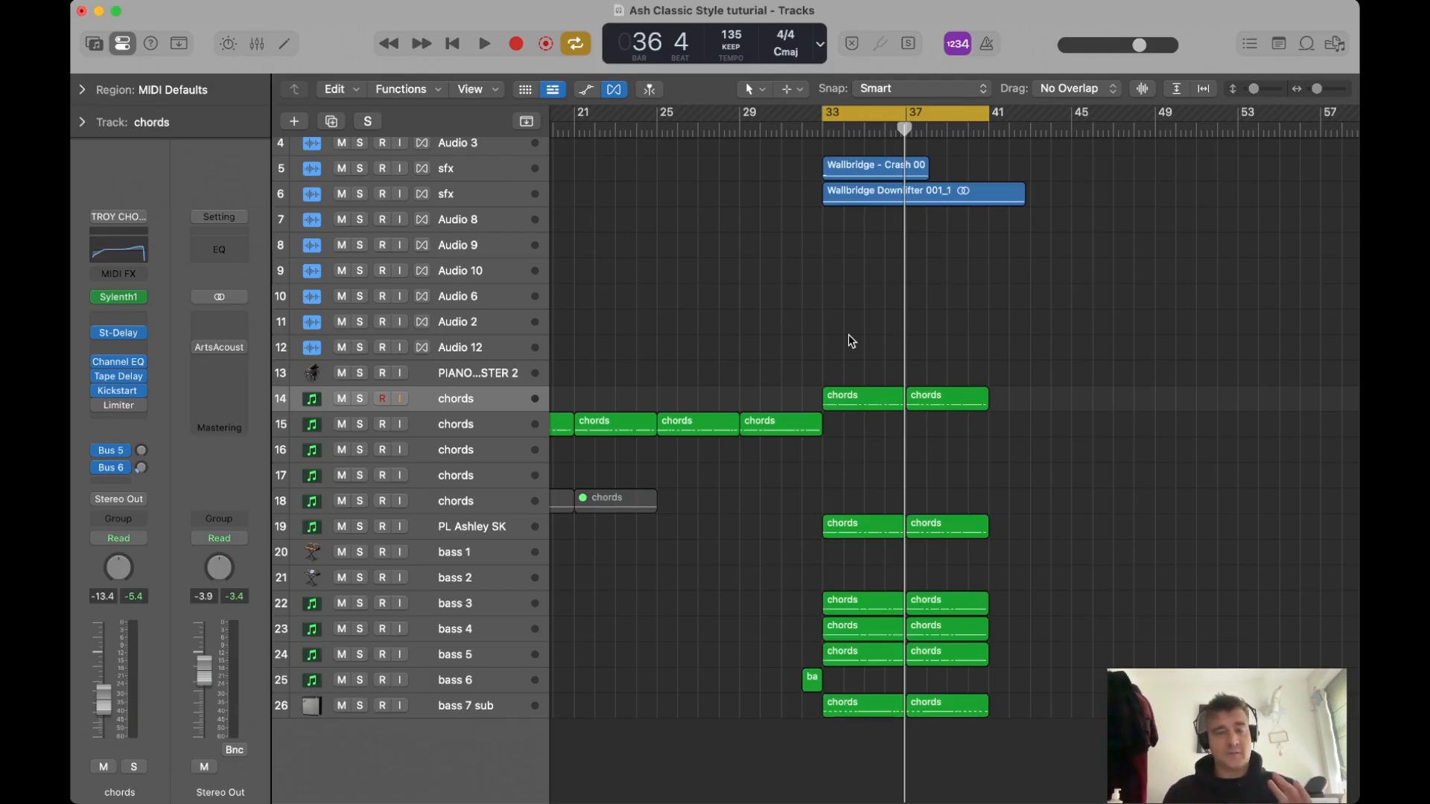
Examine the whole arrangement, from the chords regions at bar 17 to the full section at bar 33.
scroll(848, 333, "left", 3)
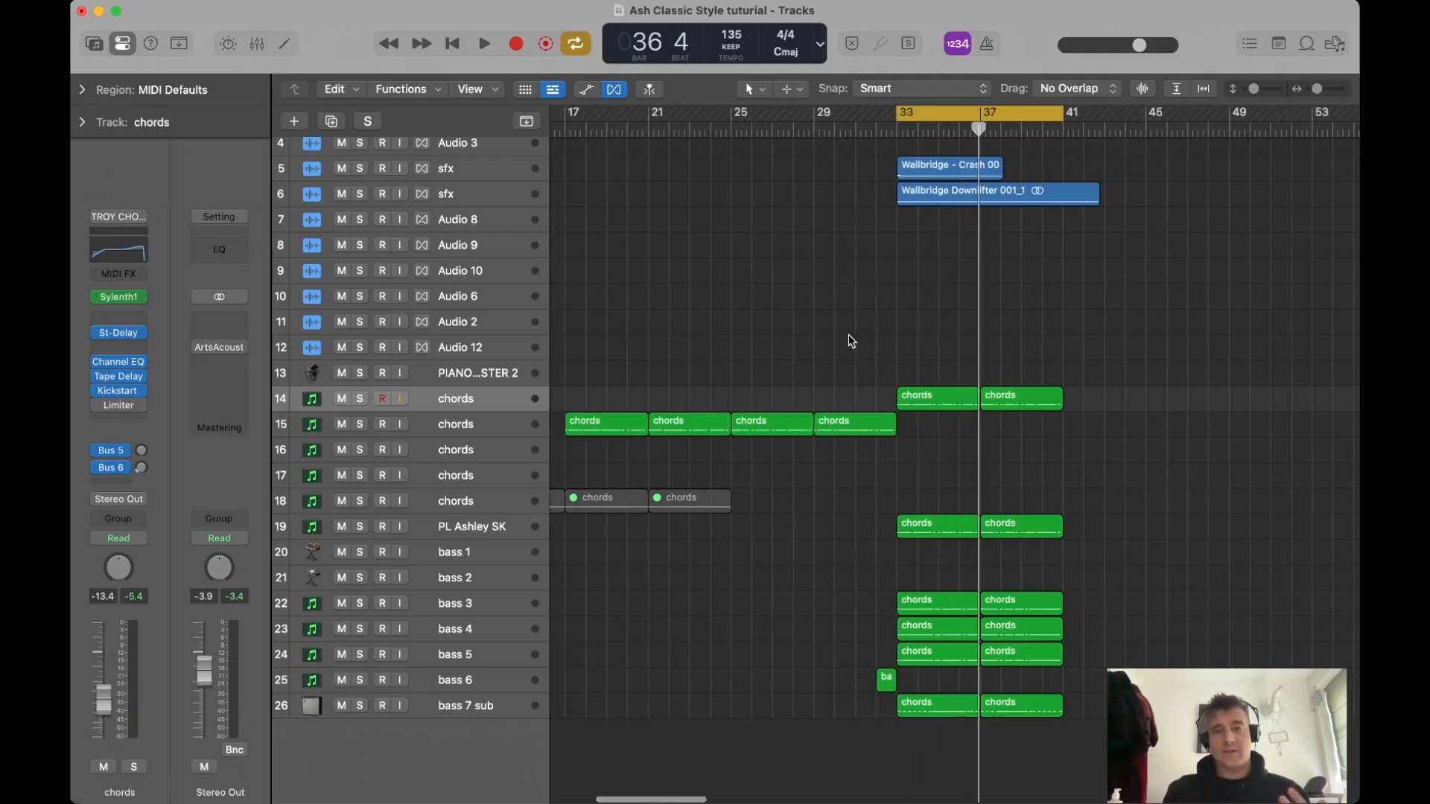
left_click(850, 337, "ctrl+alt")
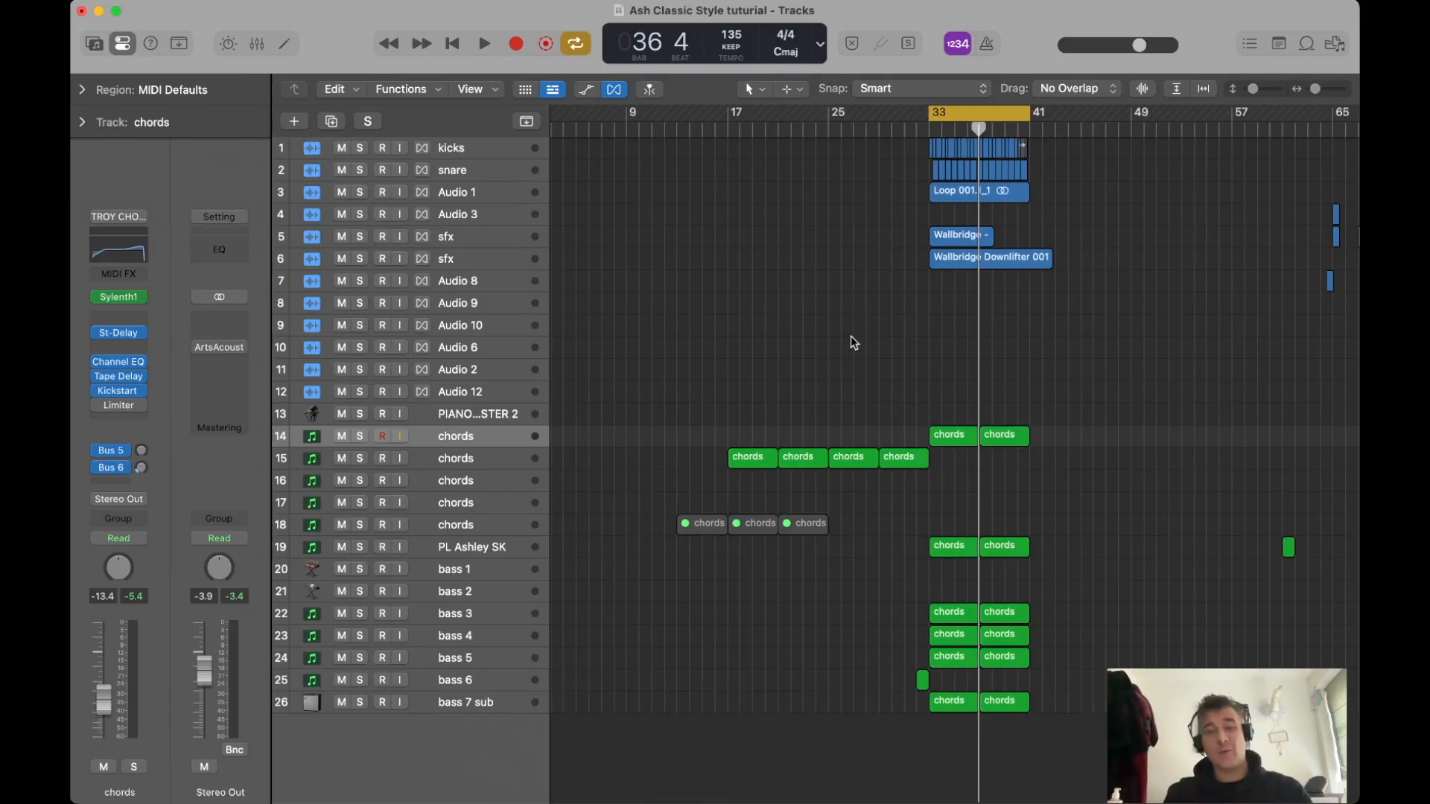
left_click(850, 337, "ctrl+alt")
scroll(952, 348, "right", 3)
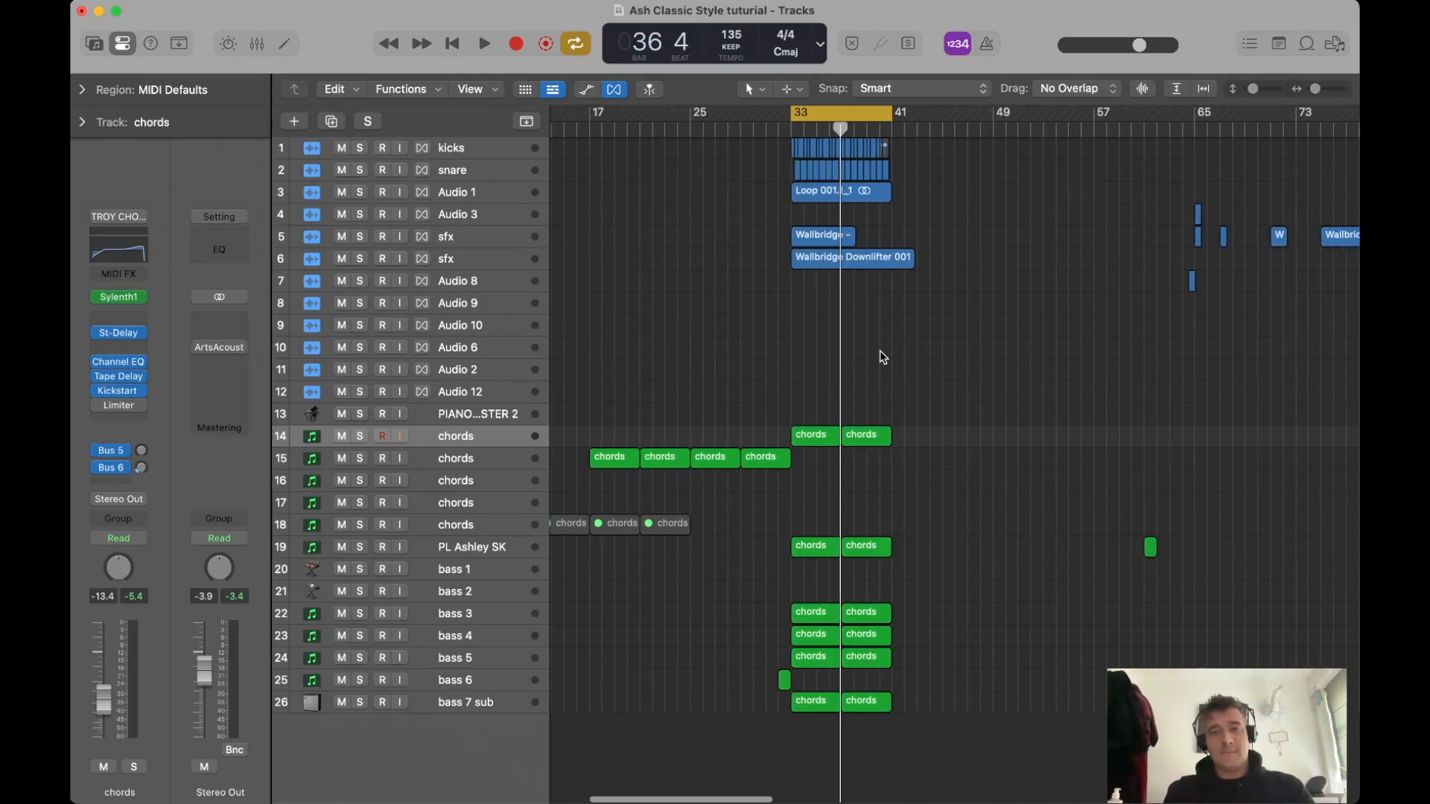
left_click(631, 463)
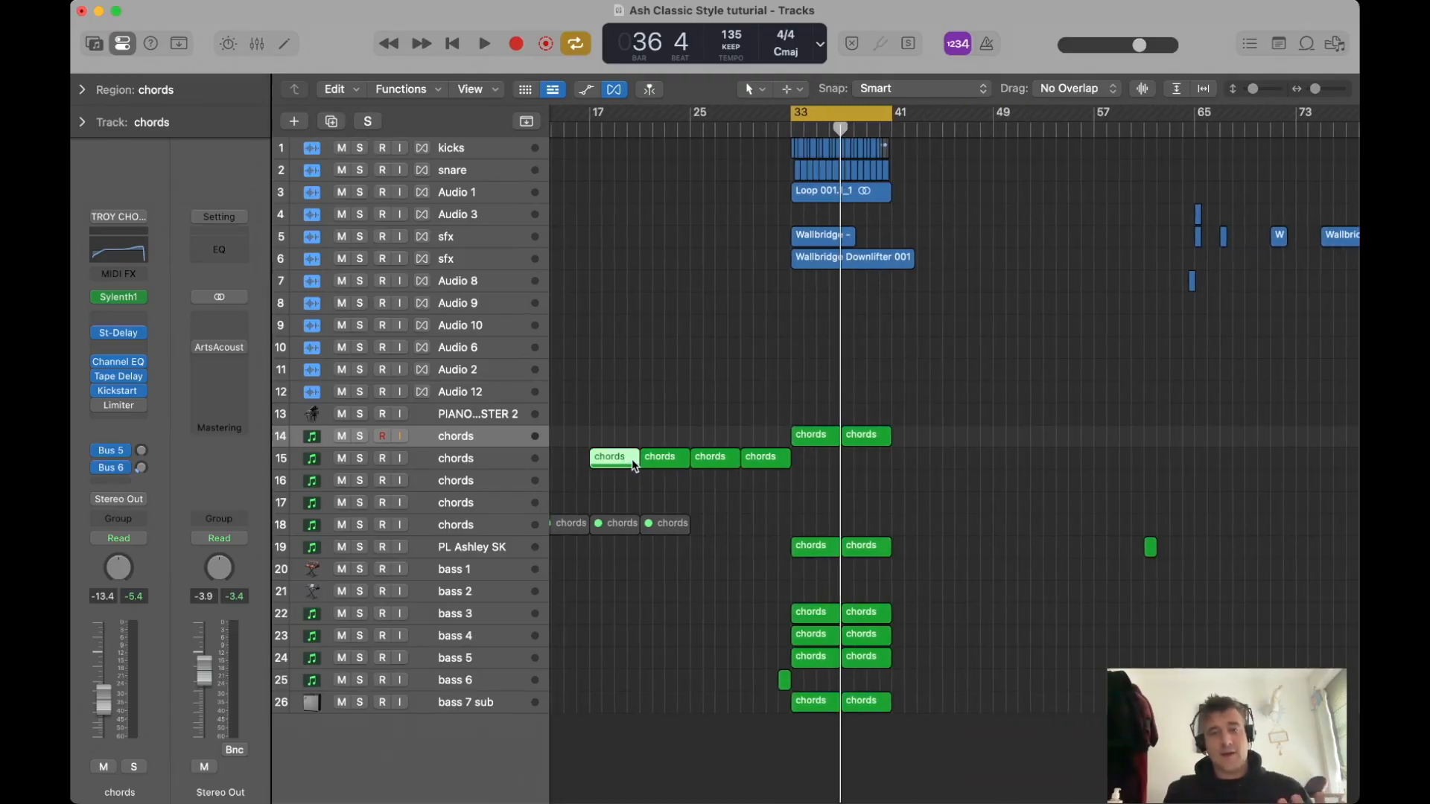
left_click(615, 419)
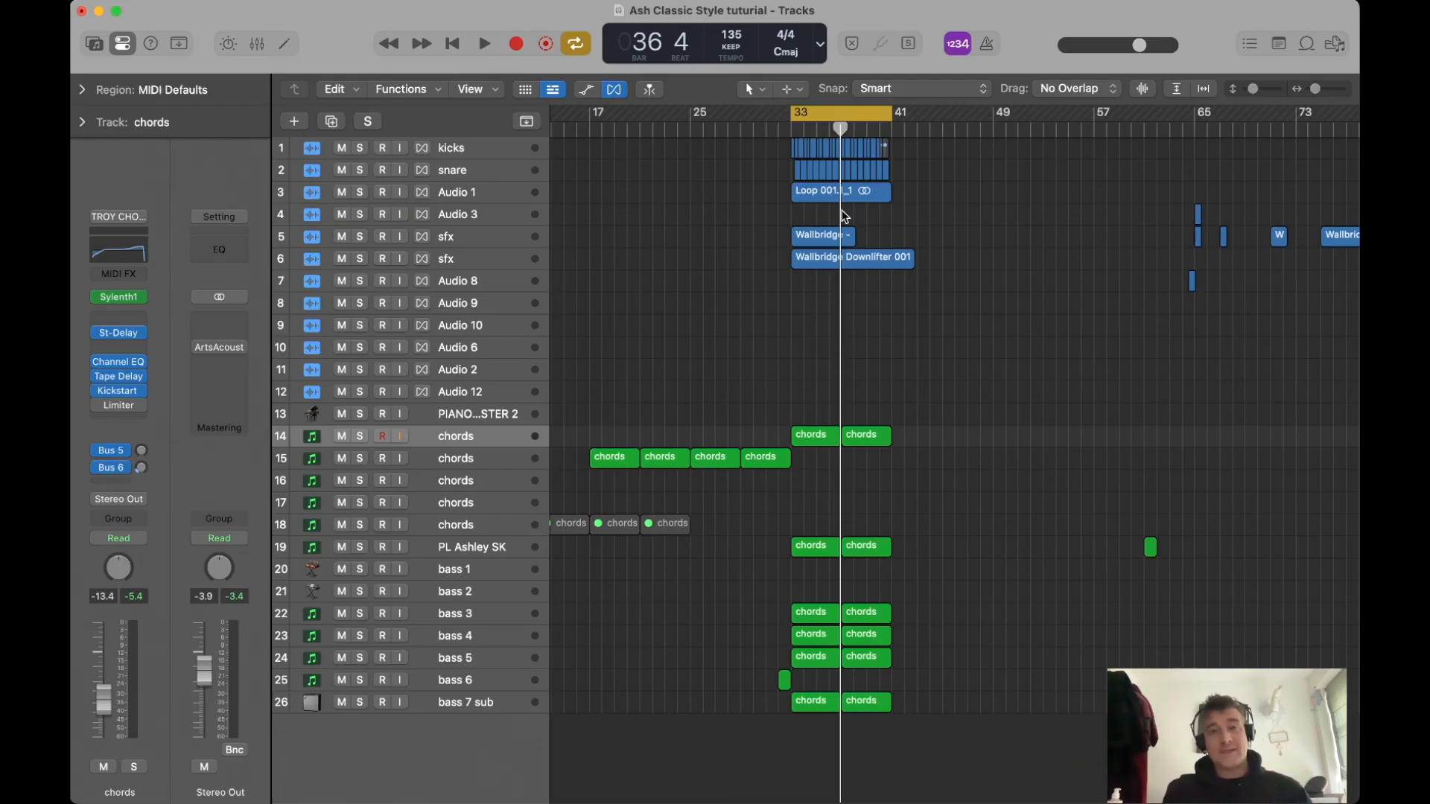
scroll(856, 320, "left", 3)
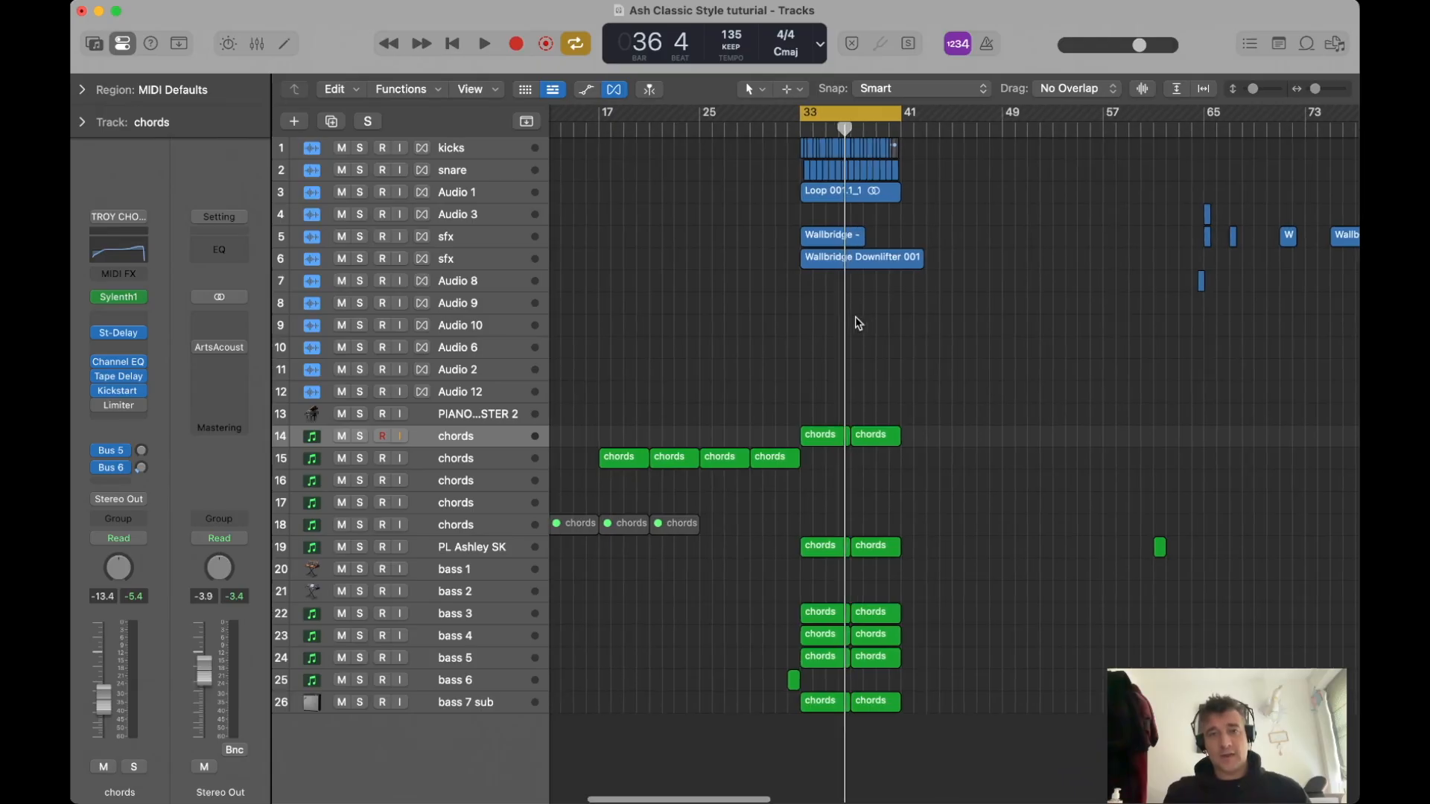
scroll(777, 421, "left", 3)
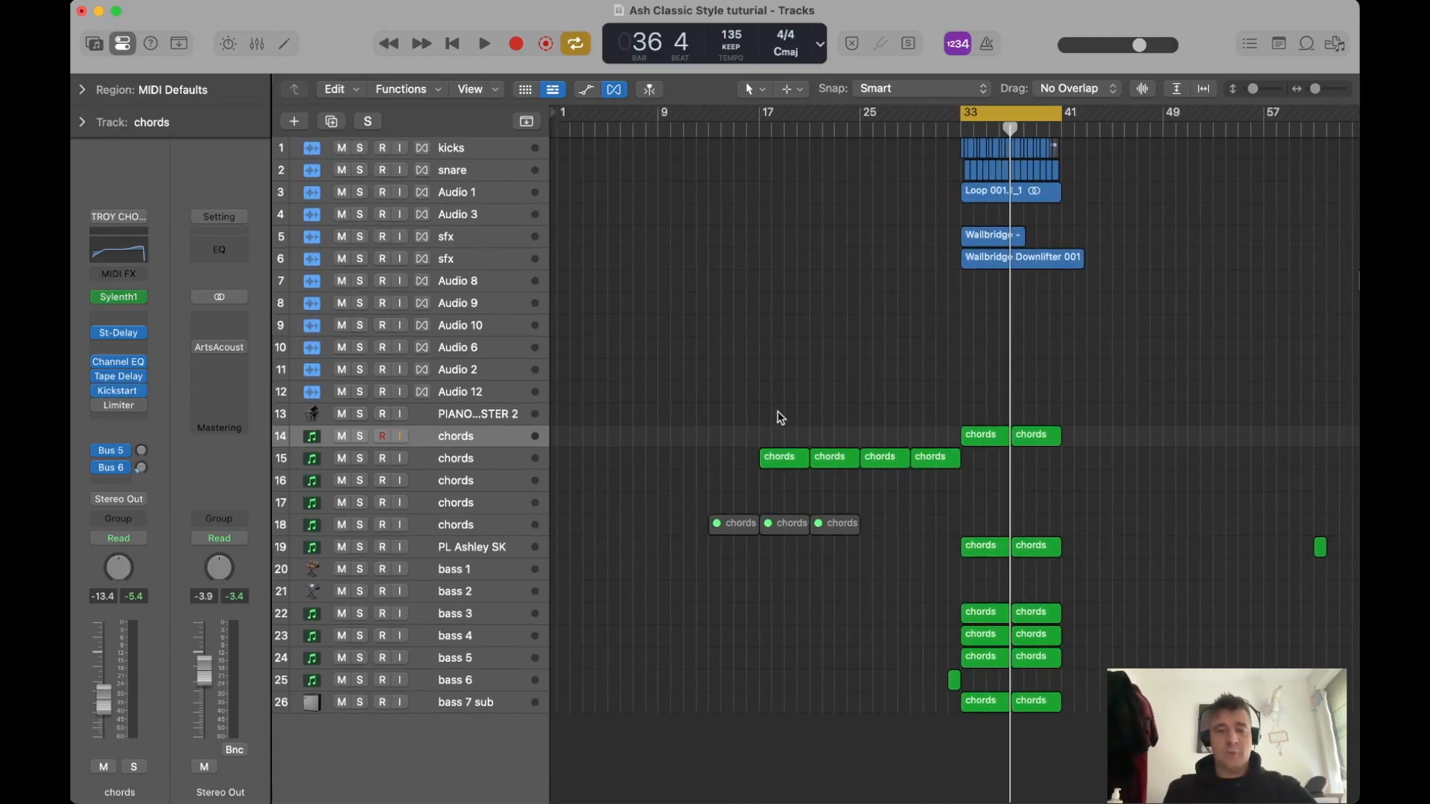
Move all regions in the project 64 bars to the right, so the track 15 chords start at bar 81.
scroll(779, 418, "right", 1)
scroll(779, 415, "down", 5)
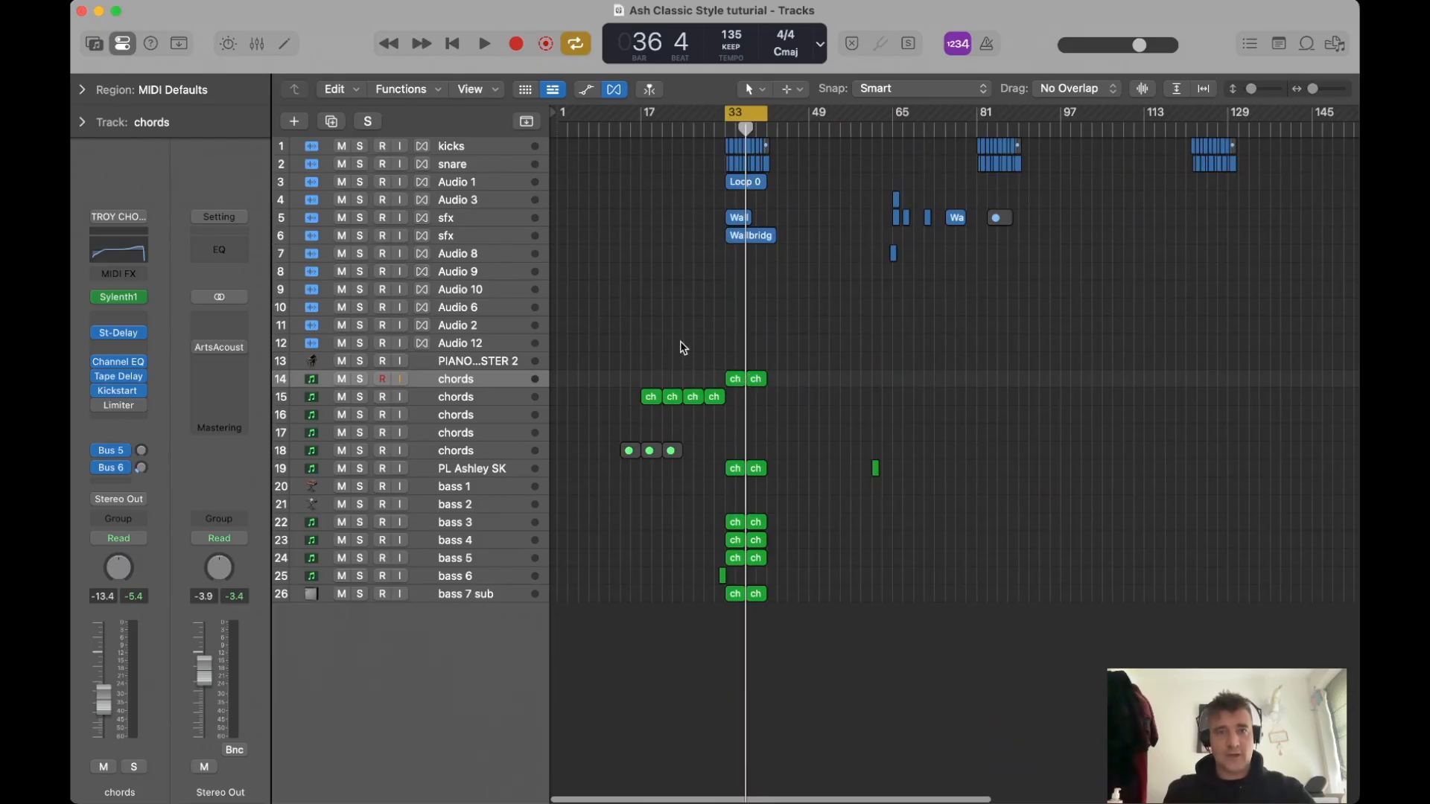
left_click(693, 397)
key("super+a")
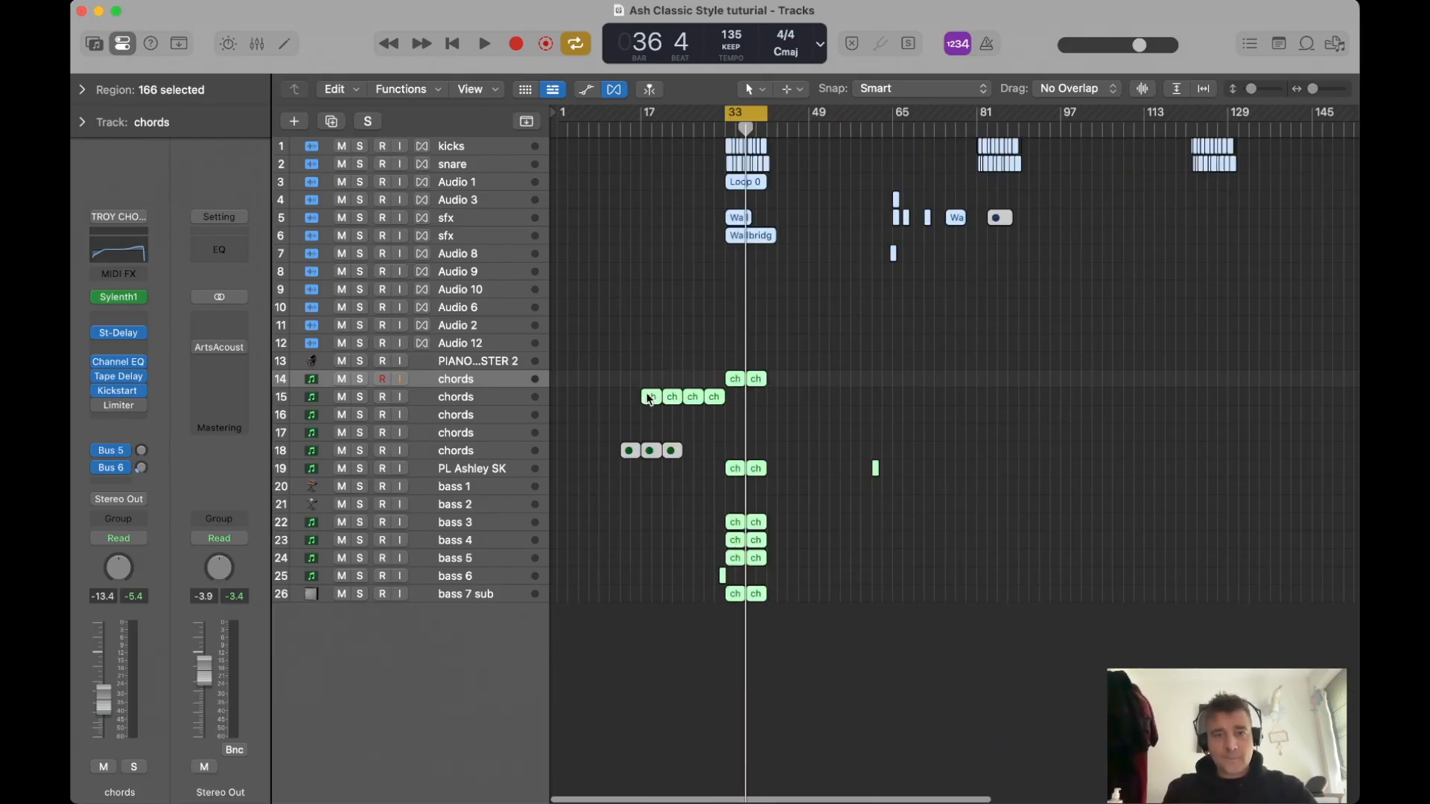
left_click_drag(650, 397, 980, 391)
left_click(941, 342)
scroll(960, 414, "right", 3)
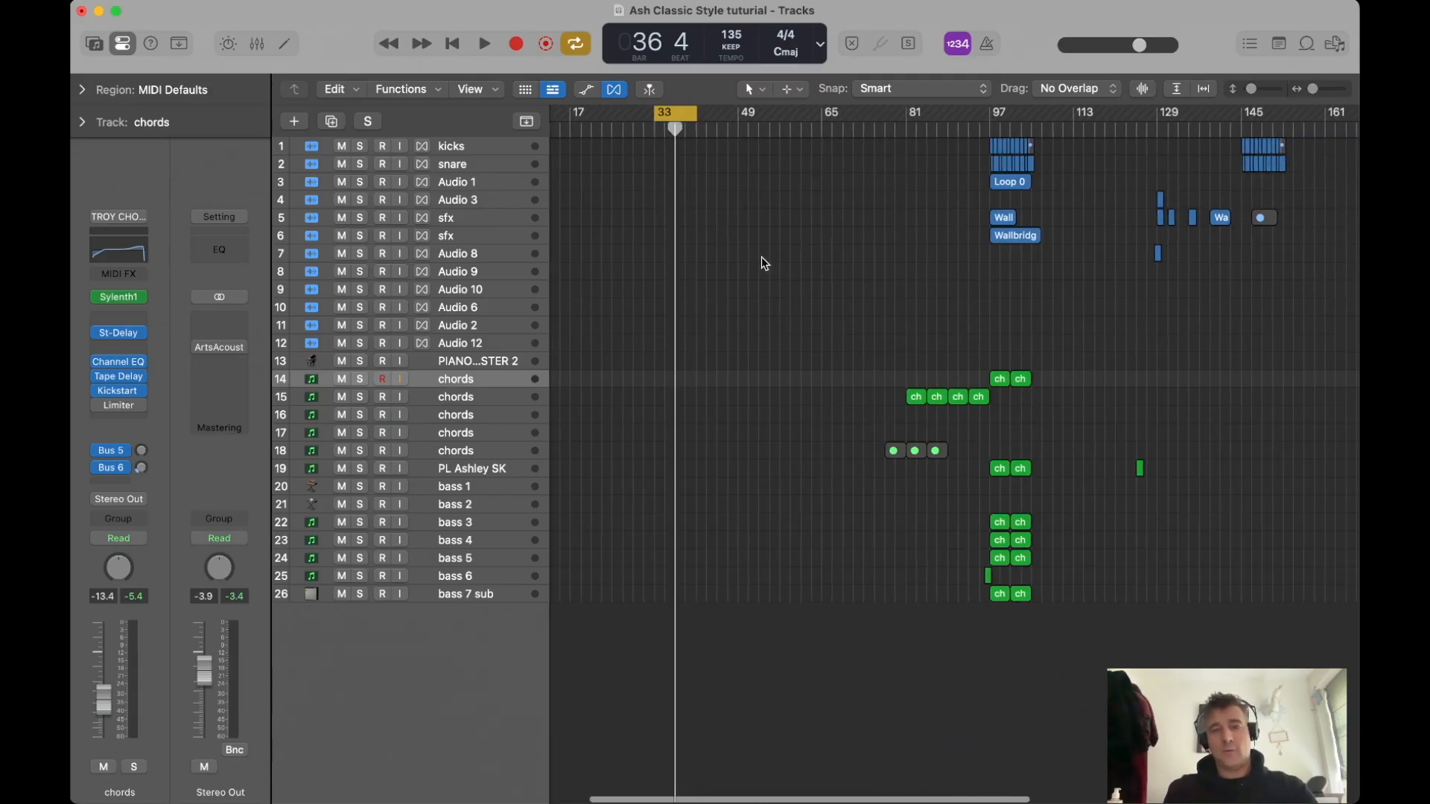
scroll(674, 301, "left", 3)
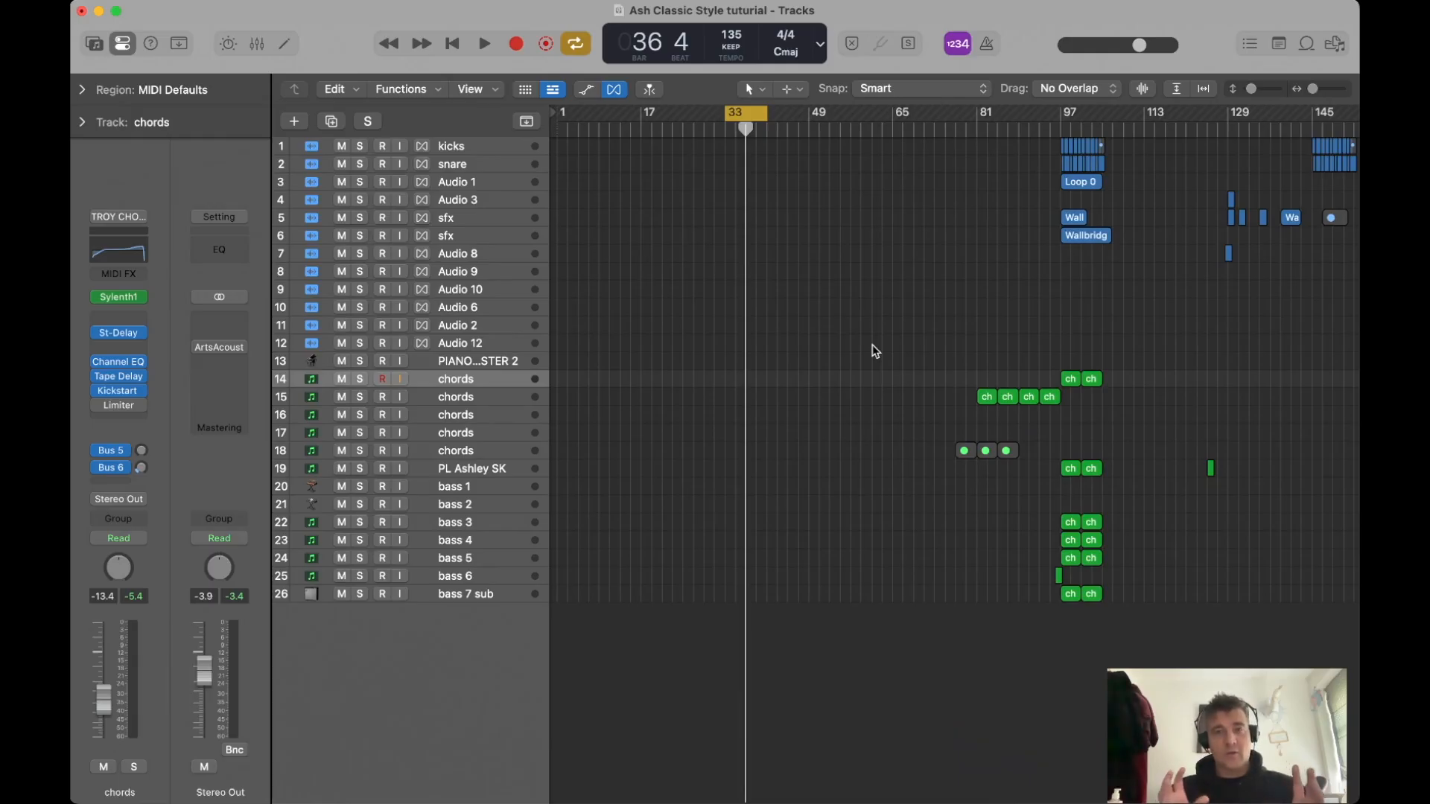
left_click_drag(873, 347, 673, 284)
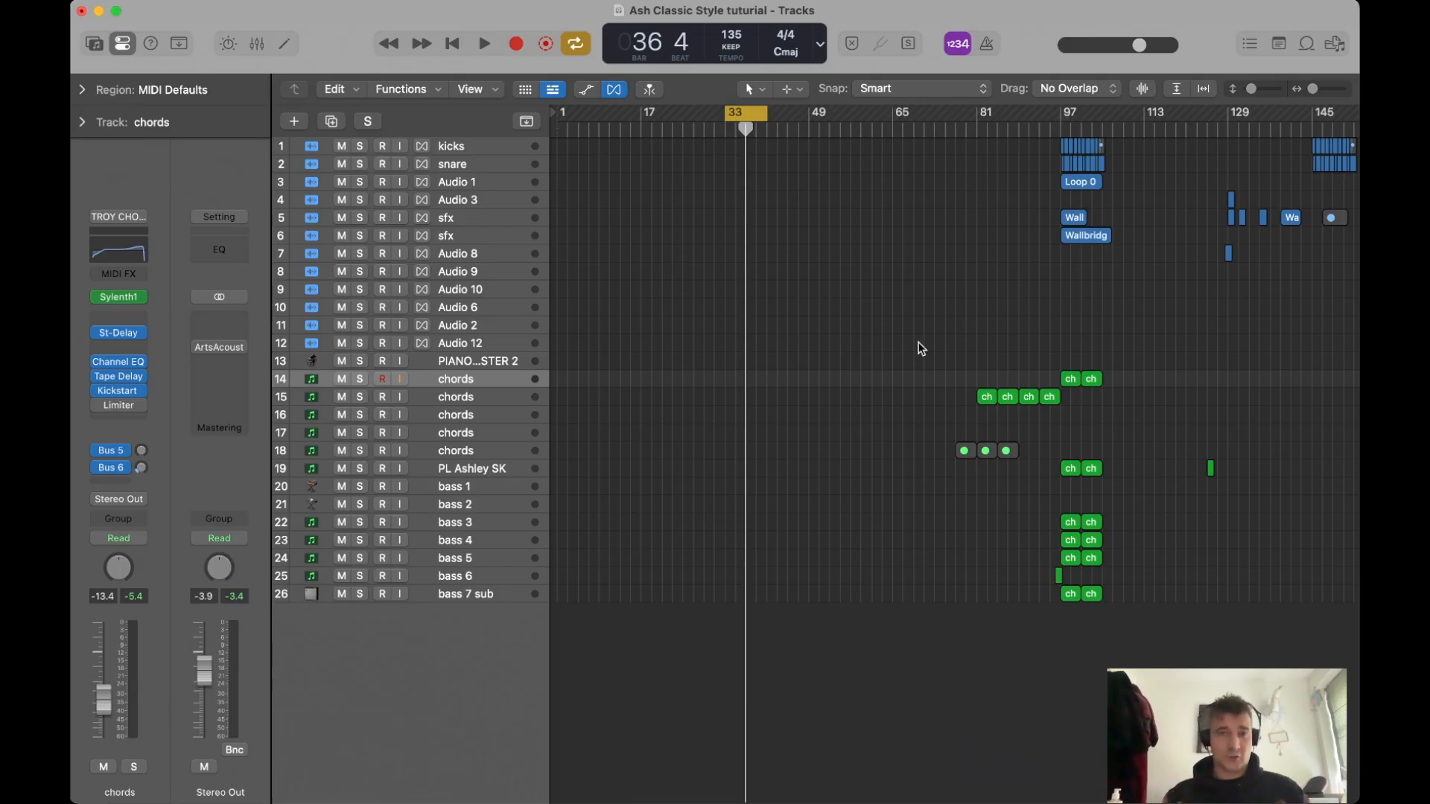
left_click_drag(996, 353, 1039, 402)
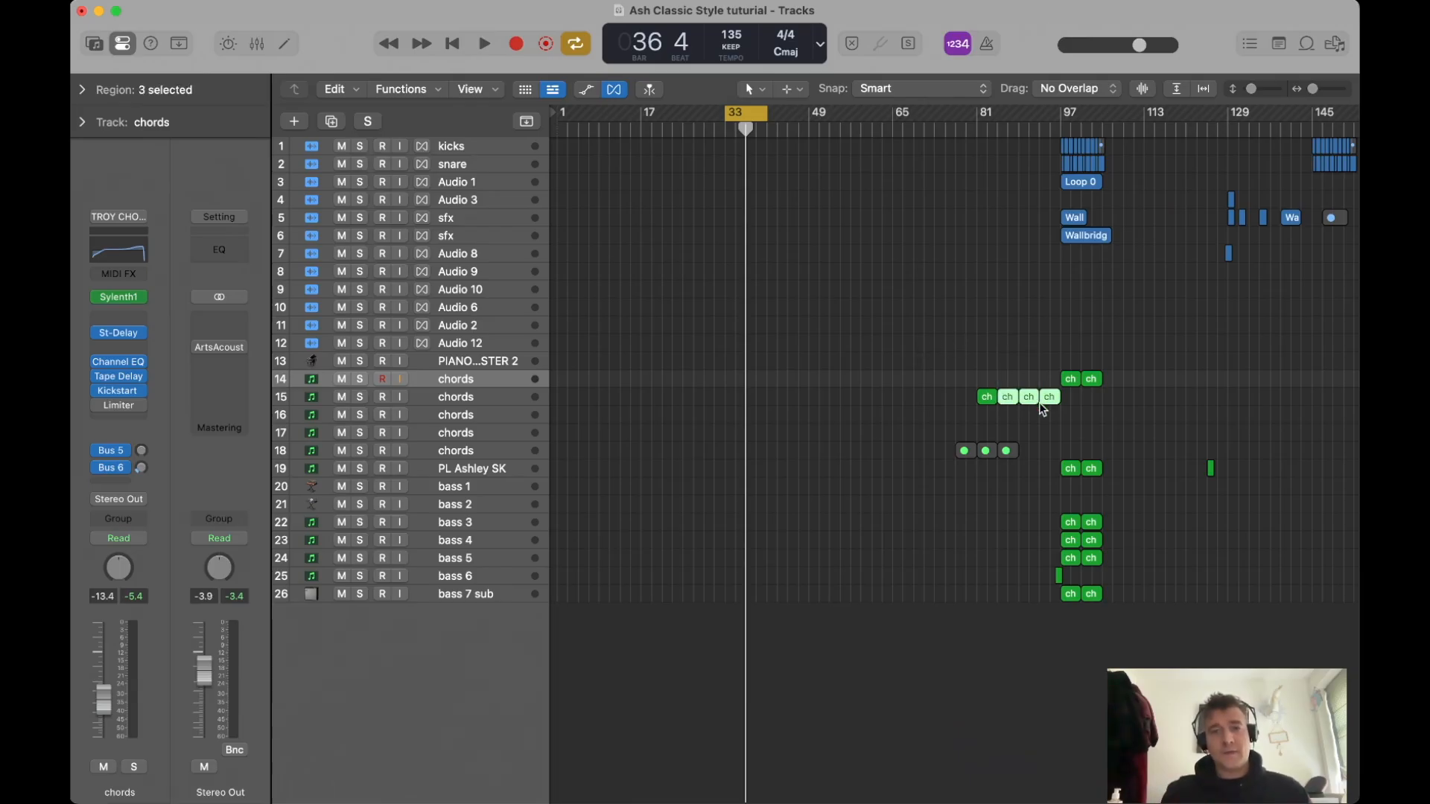
left_click_drag(989, 360, 1070, 420)
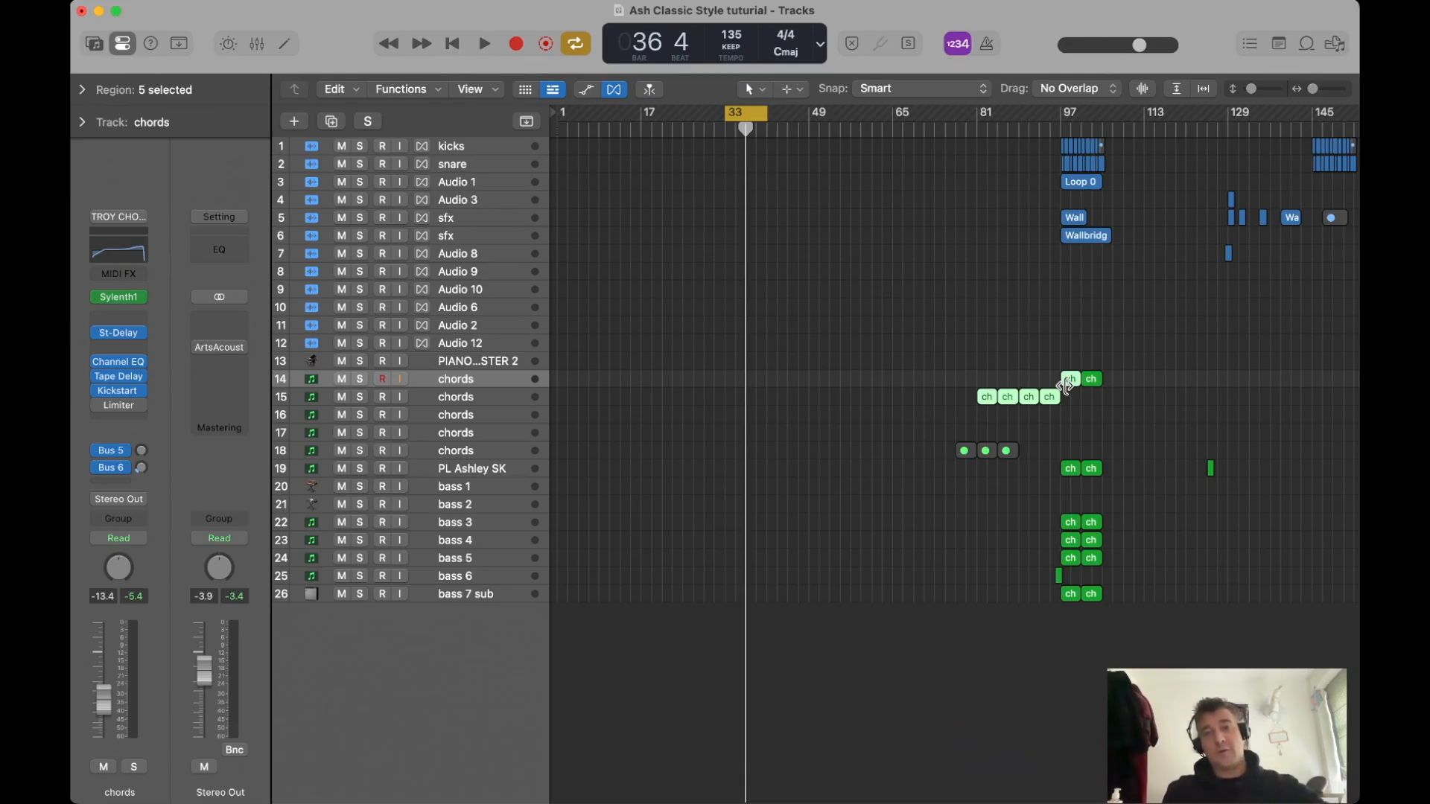
left_click(1028, 375)
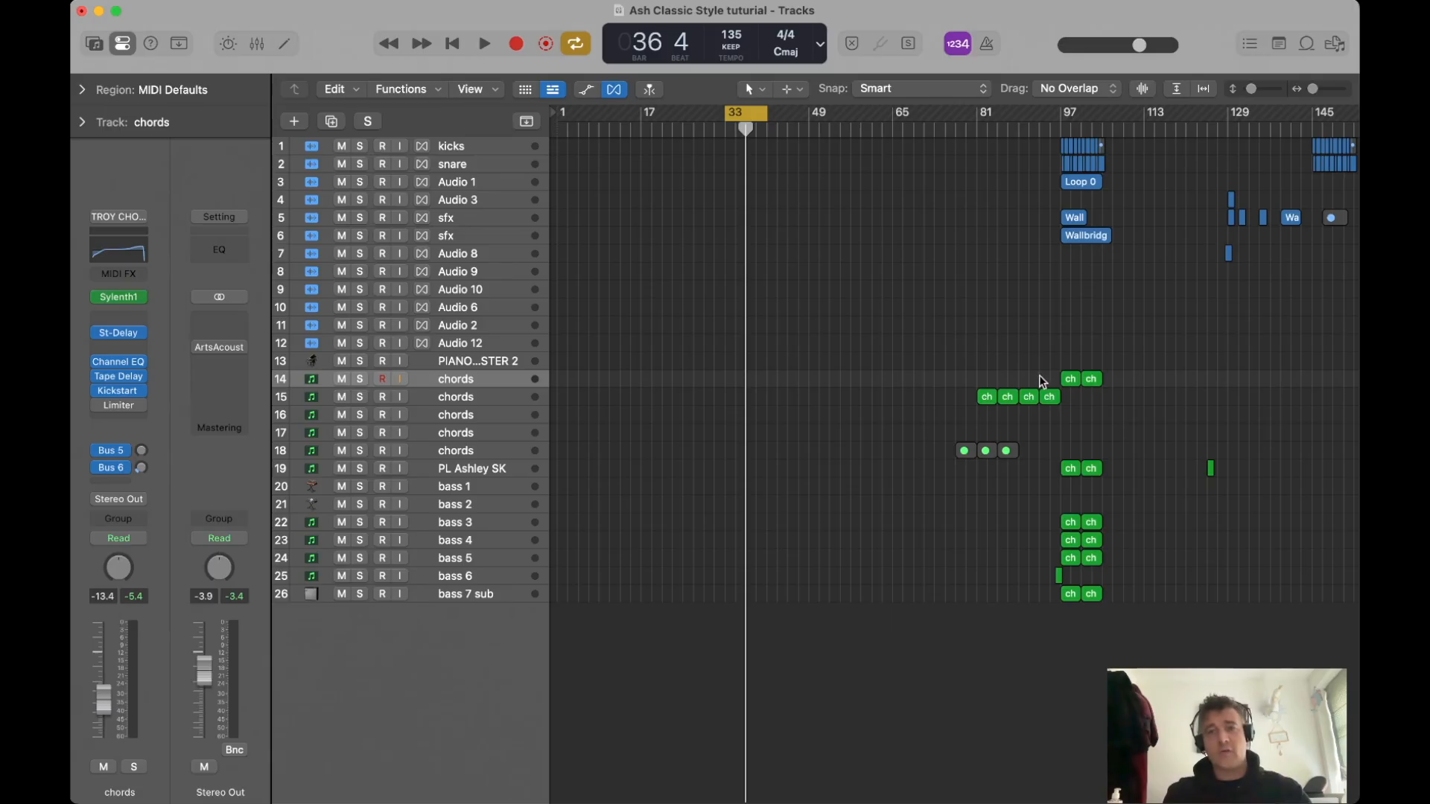
Select the first chords region on track 14, at bar 97.
left_click(1025, 397)
key("super+Down")
key("super+Right")
key("super+Right")
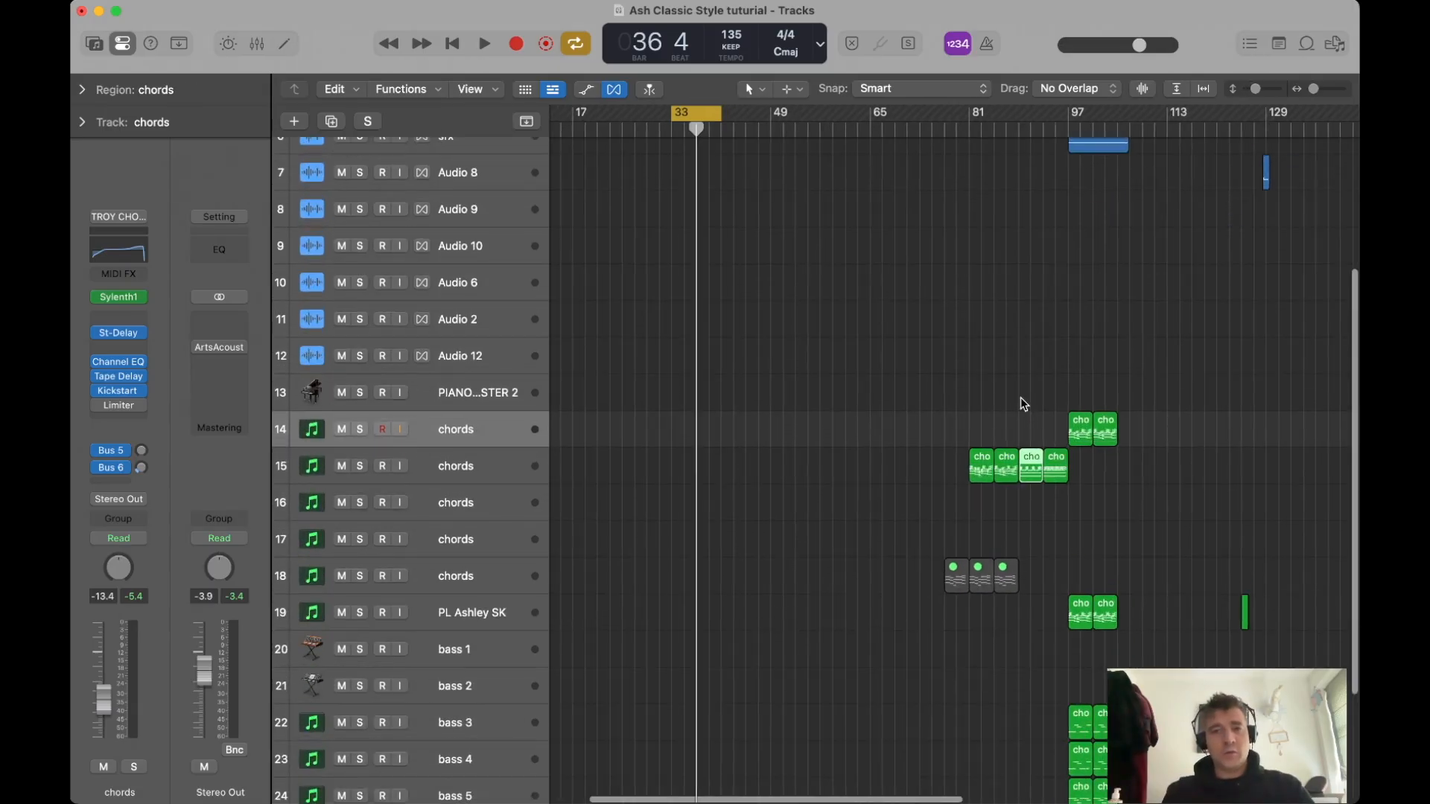
left_click(1026, 428)
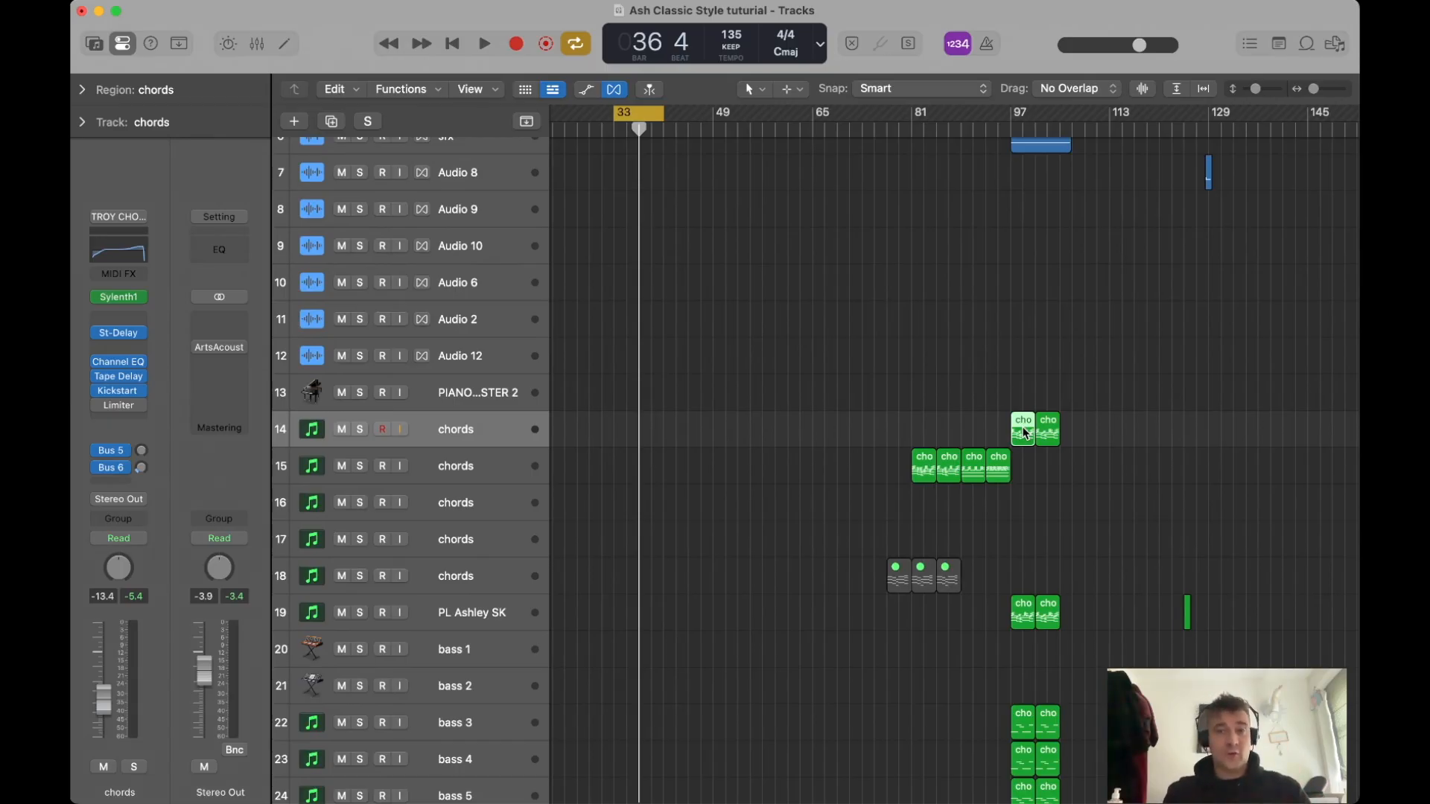
Move all regions in the project 32 bars to the right, so the track 15 chords start at bar 113.
scroll(1024, 521, "down", 2)
left_click(1021, 568)
left_click(1032, 387)
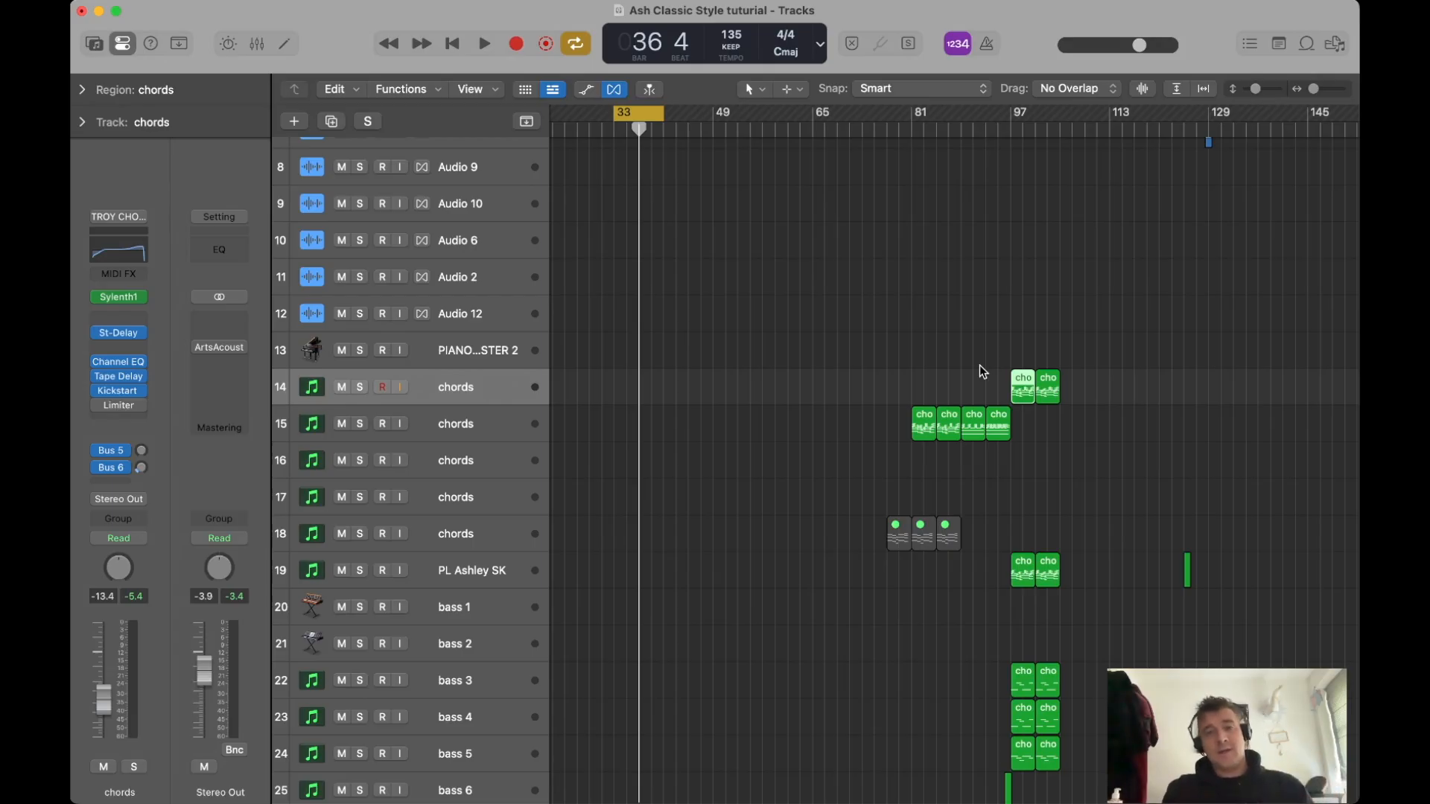
scroll(980, 365, "left", 5)
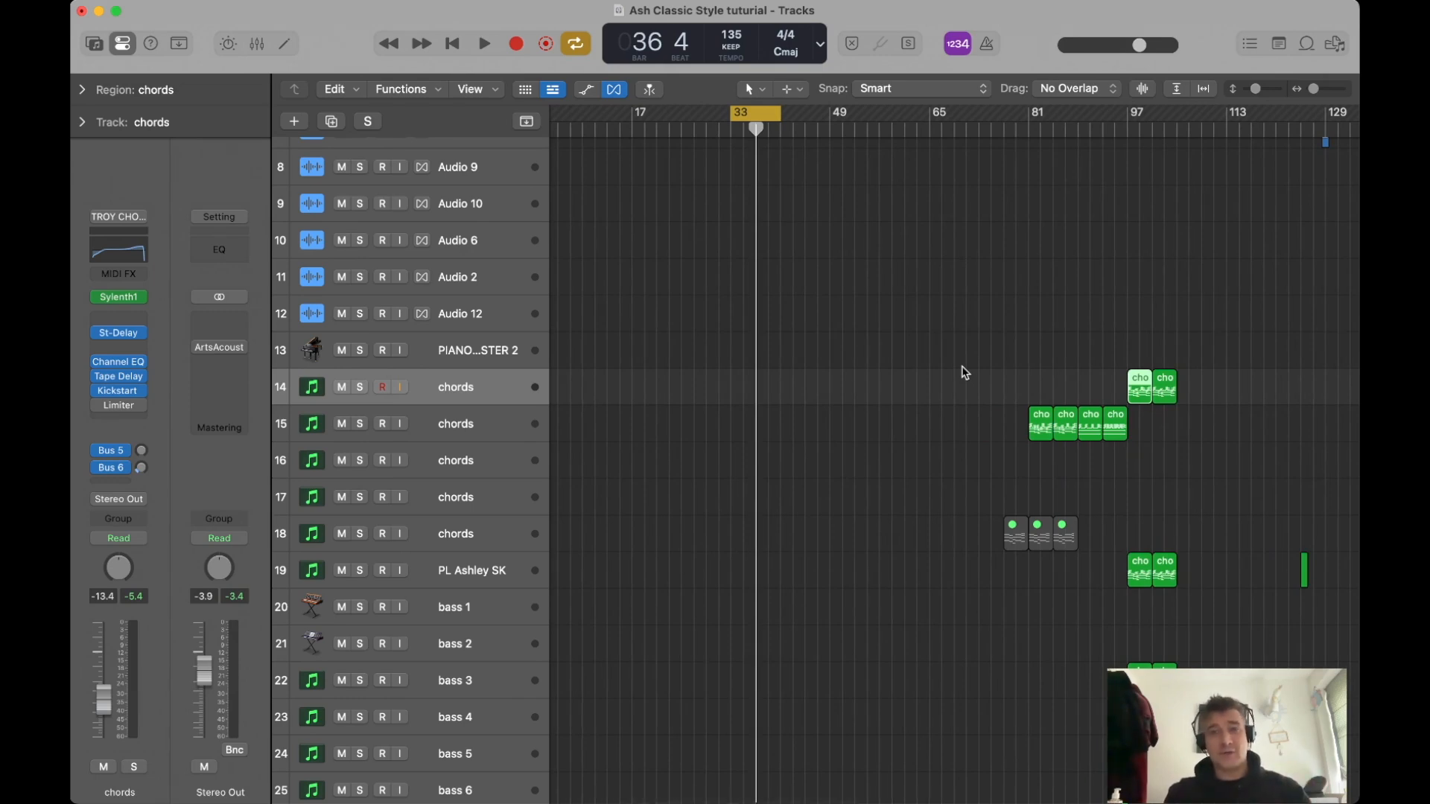
scroll(965, 372, "left", 1)
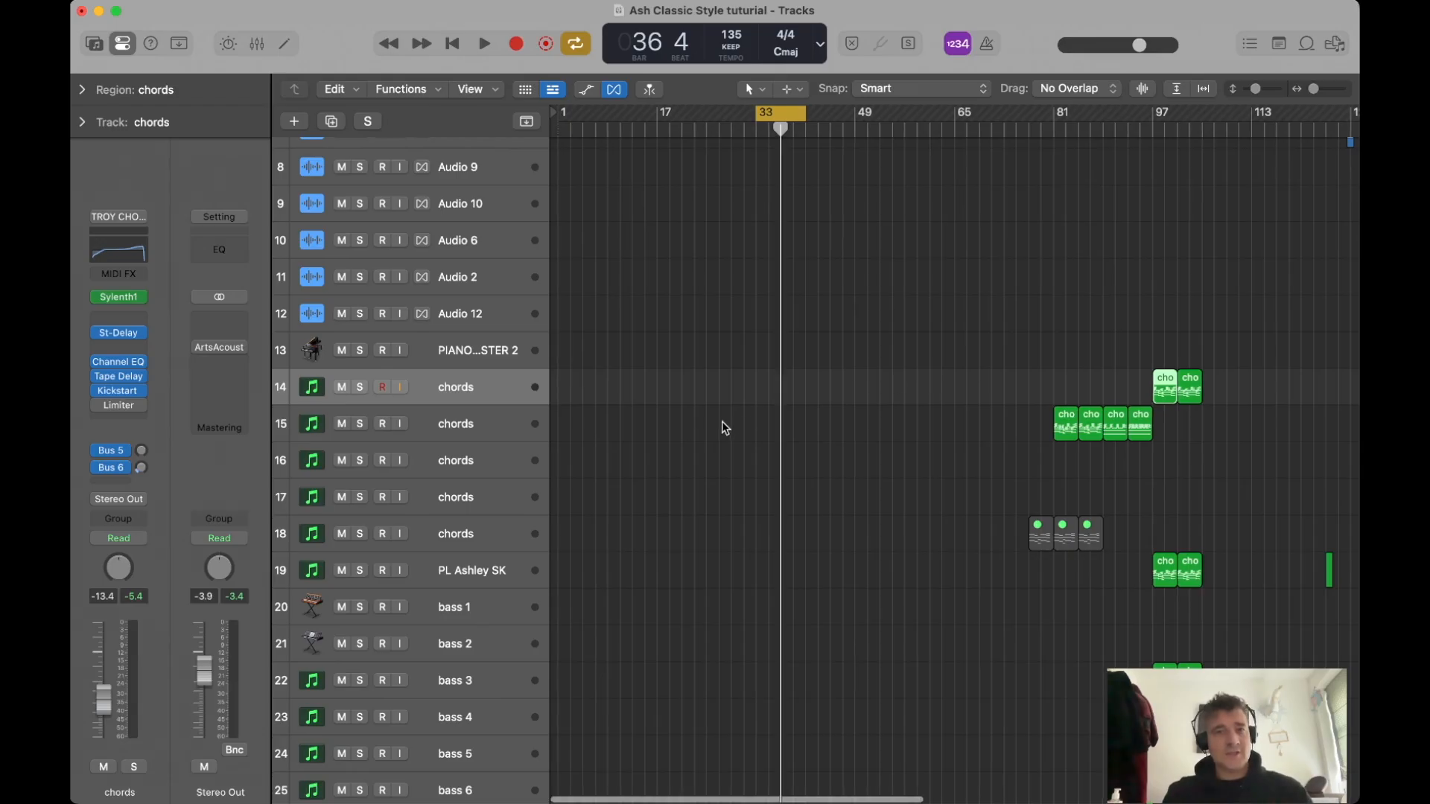
scroll(818, 420, "down", 5)
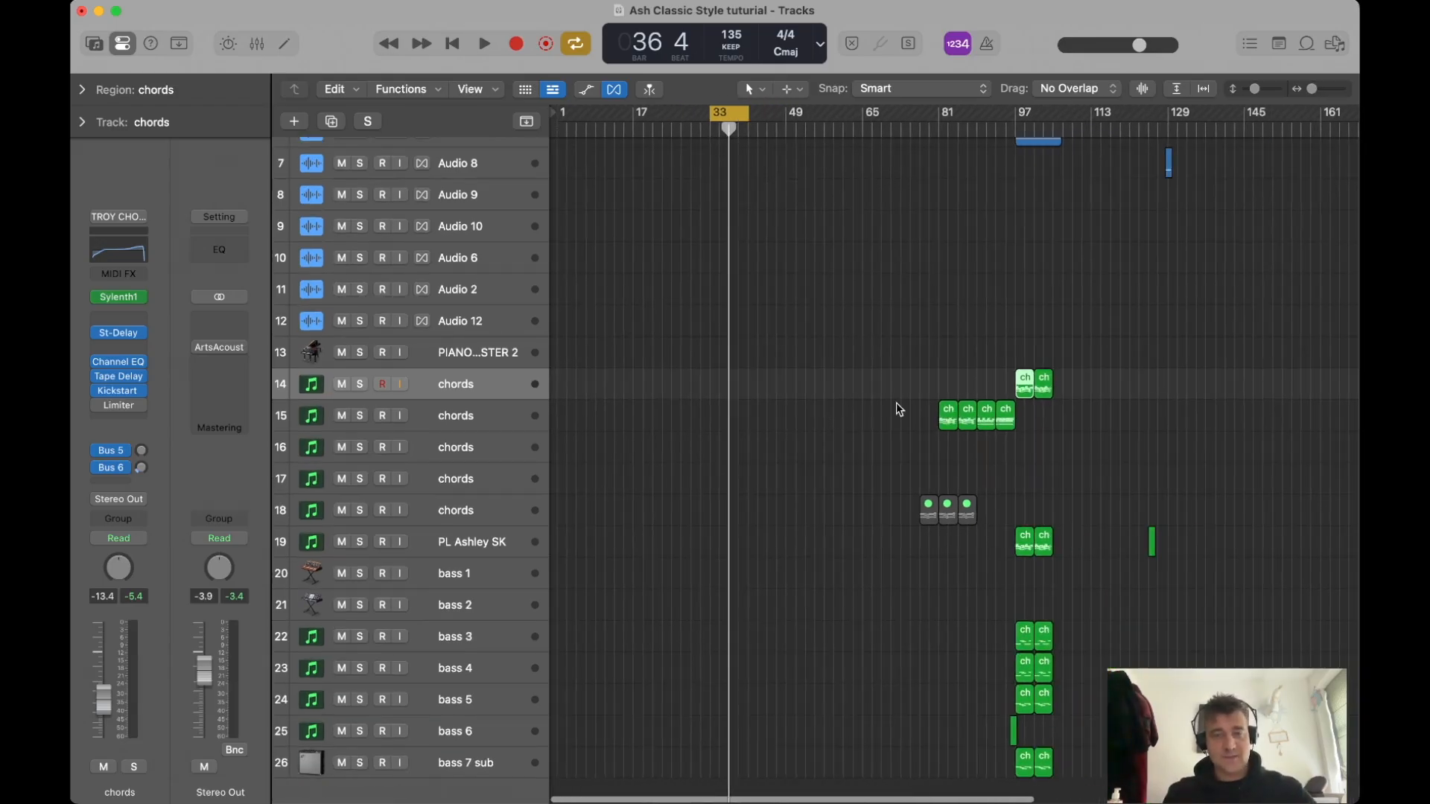
key("super+a")
scroll(897, 406, "right", 2)
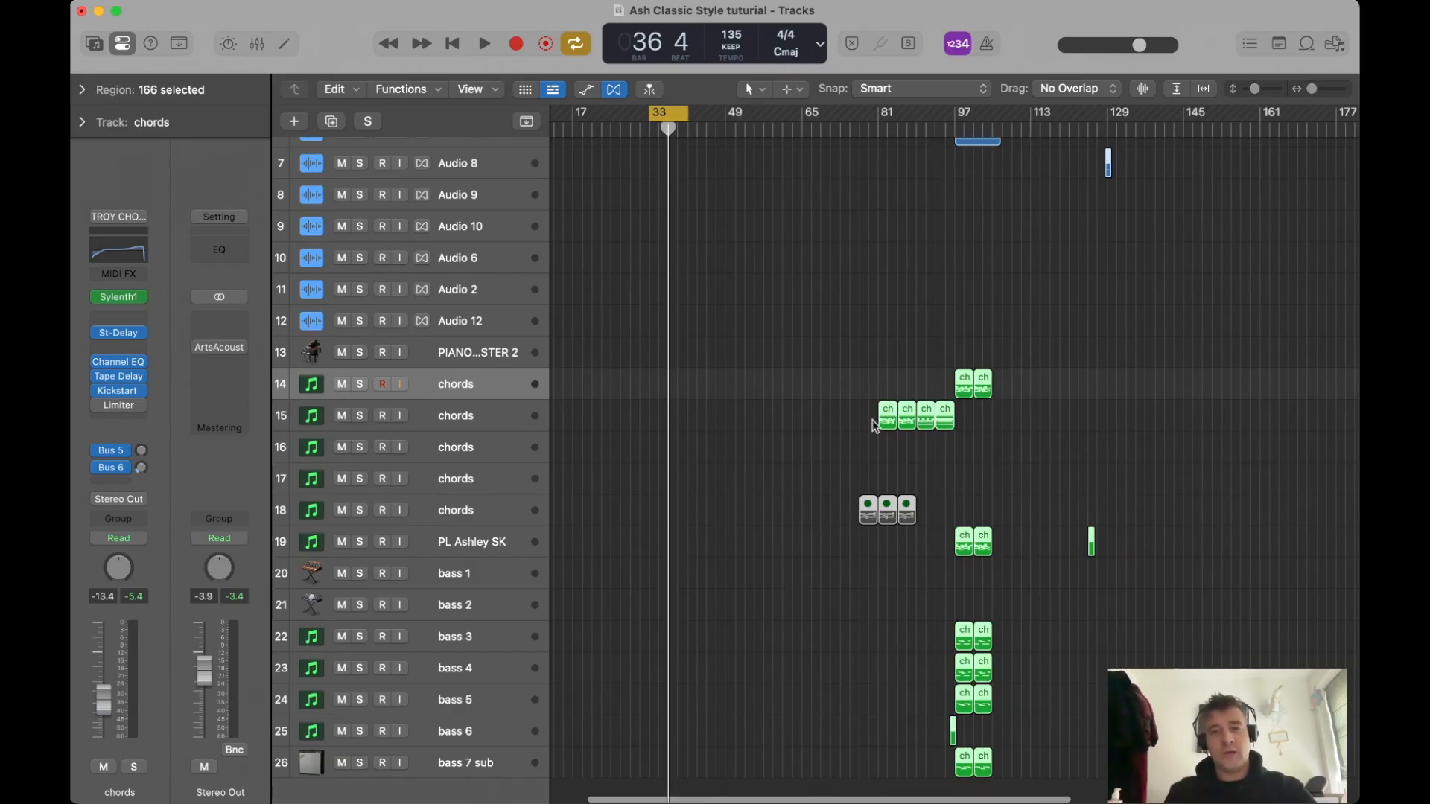
left_click_drag(887, 418, 1056, 409)
left_click(1032, 373)
Select the first chords region on track 15 and listen to it briefly from bar 113.
left_click(1060, 415)
left_click(1045, 419)
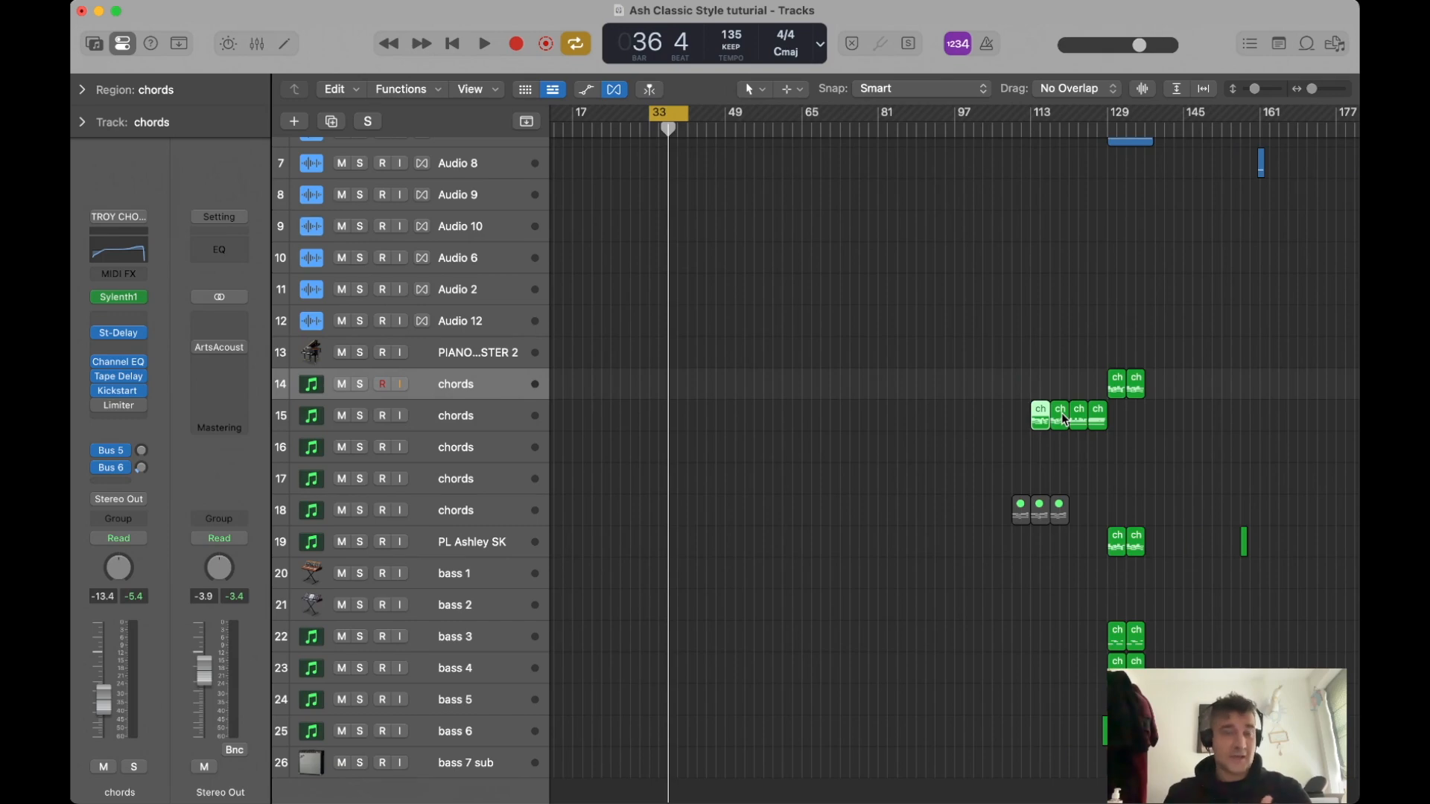
scroll(1059, 416, "up", 3)
key("super+Down")
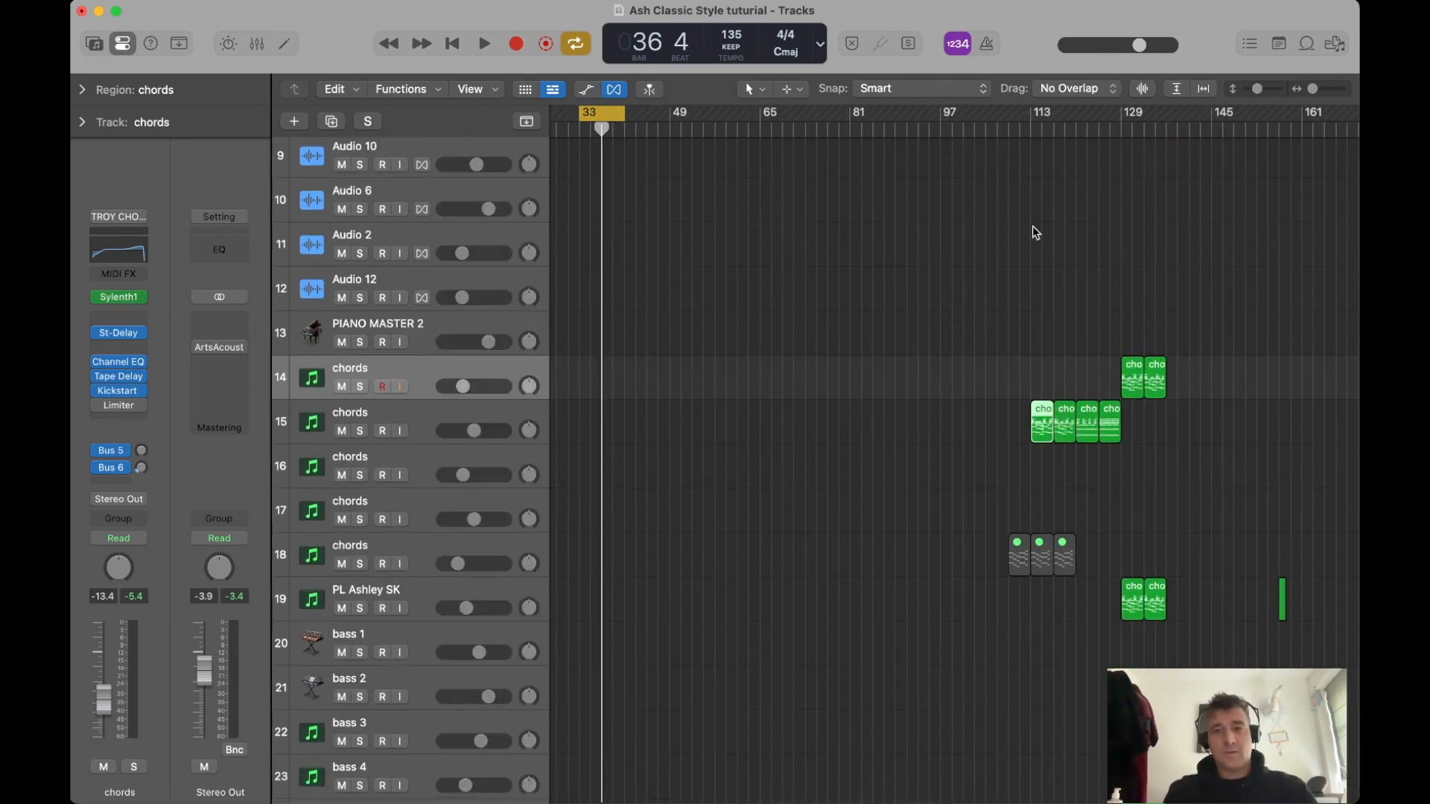
left_click(1030, 132)
key("space")
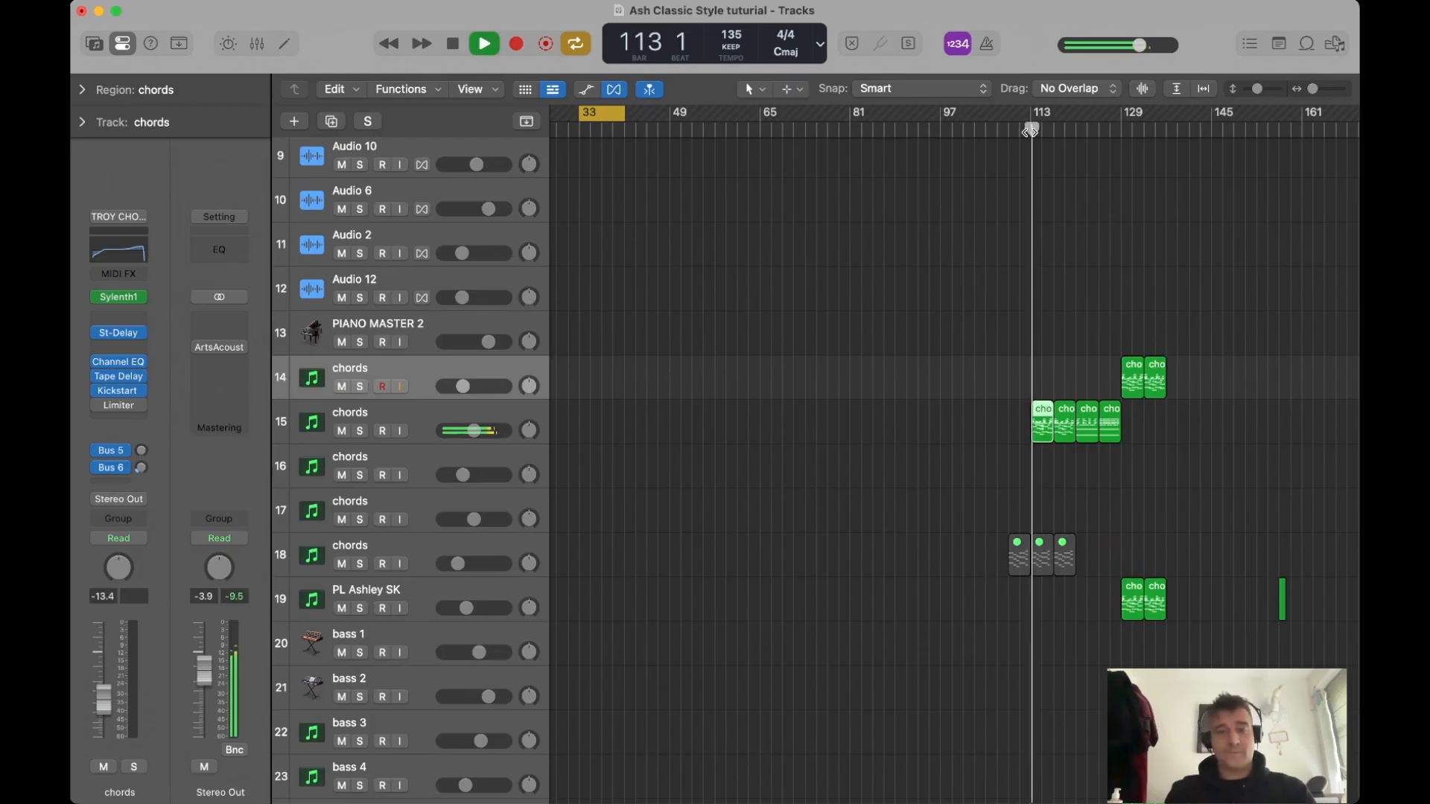
key("space")
Compare the track details of the chords tracks 14 and 15, finishing with track 14 selected.
left_click(883, 350)
key("Down")
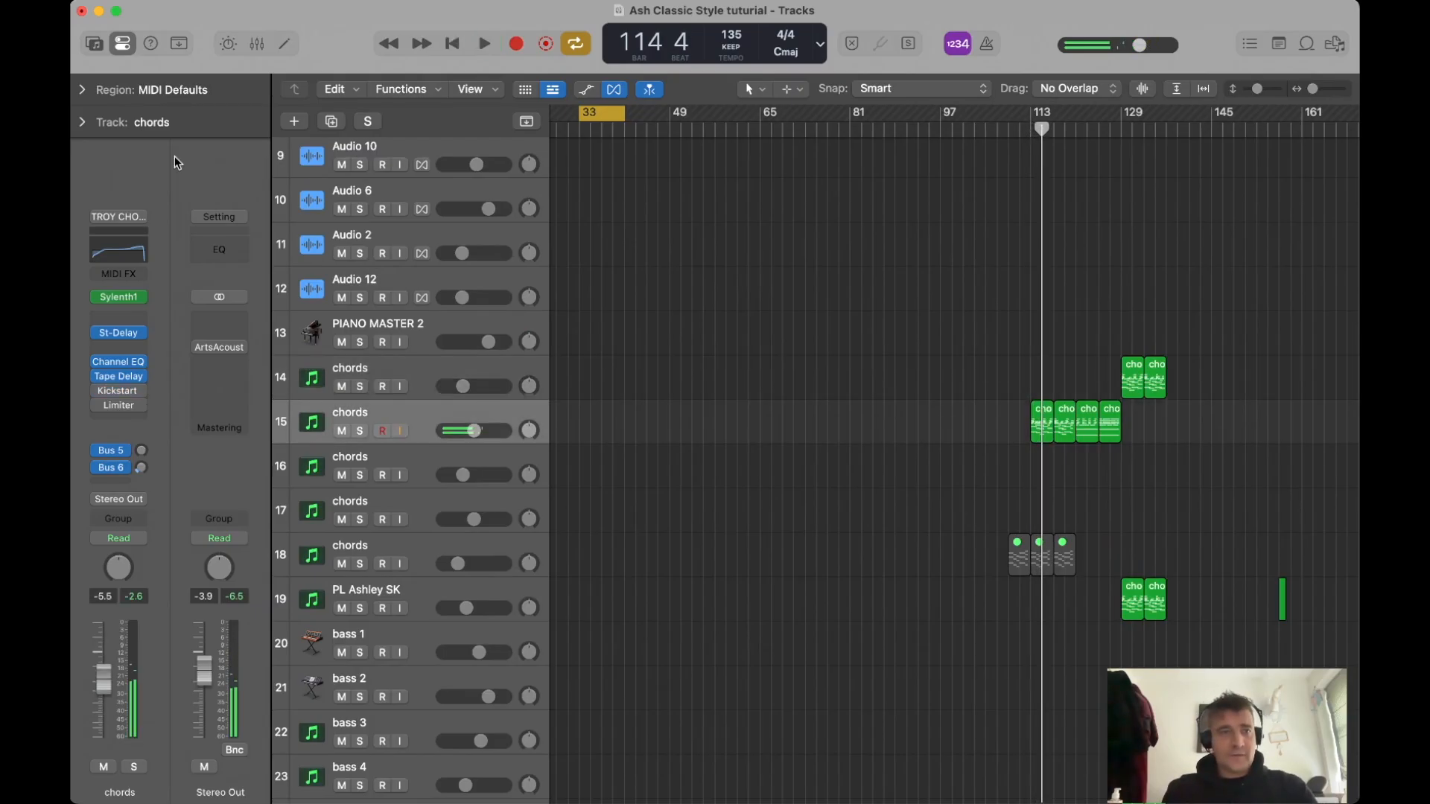
left_click(78, 122)
left_click(432, 370)
left_click(432, 408)
left_click(418, 368)
left_click(82, 122)
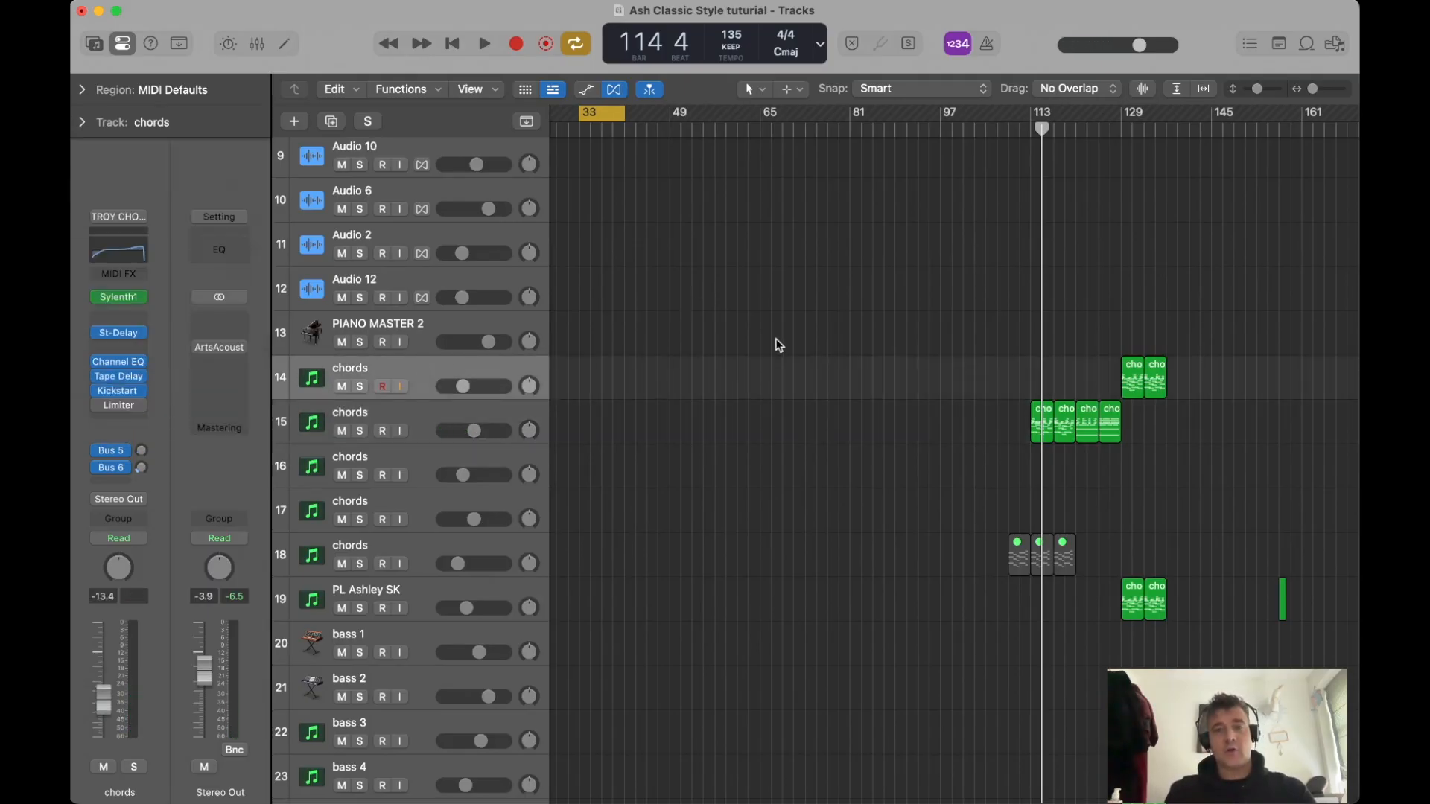
Copy the first track 15 chords region to track 14 at bar 33.
left_click_drag(1043, 435, 590, 388)
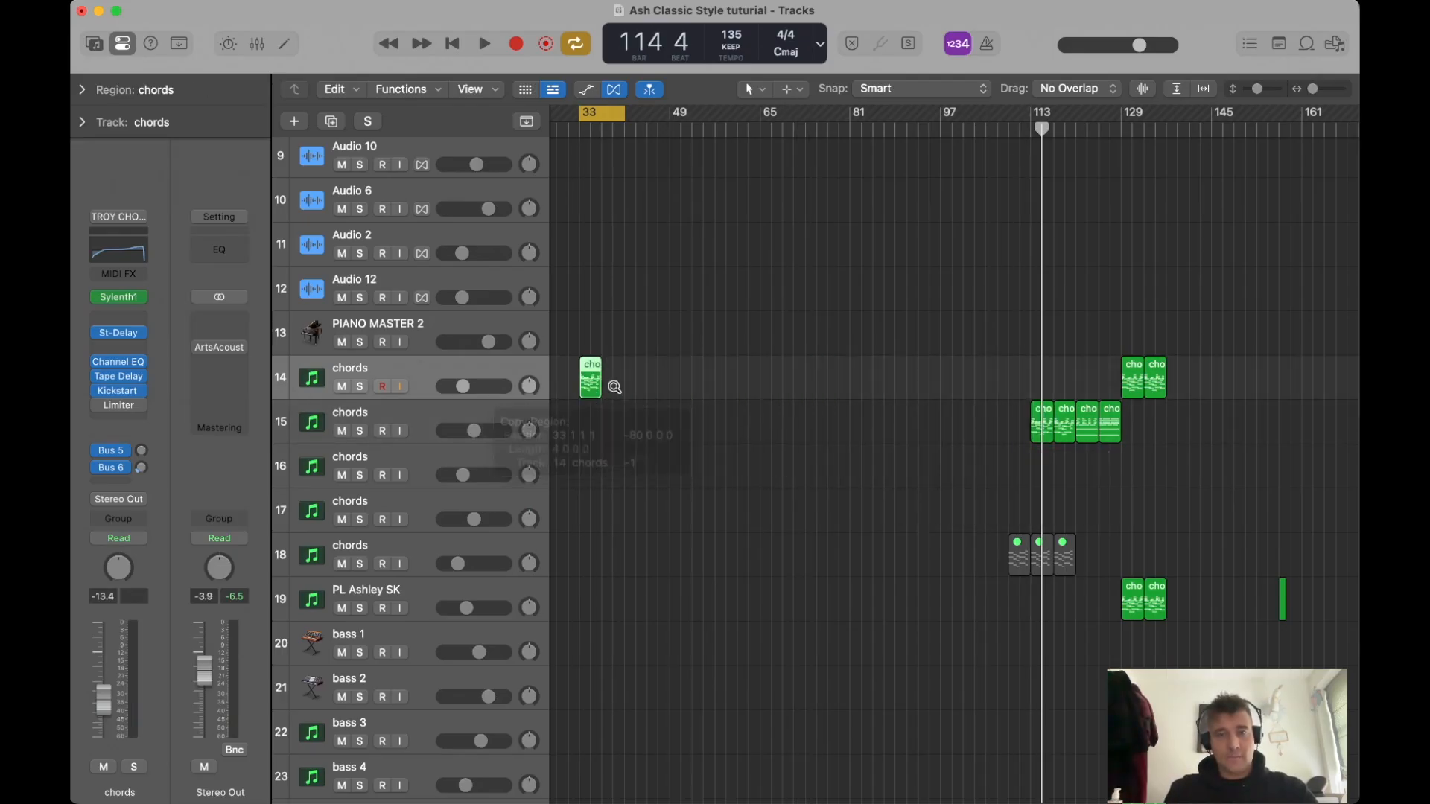
scroll(626, 384, "up", 3)
scroll(693, 386, "up", 3)
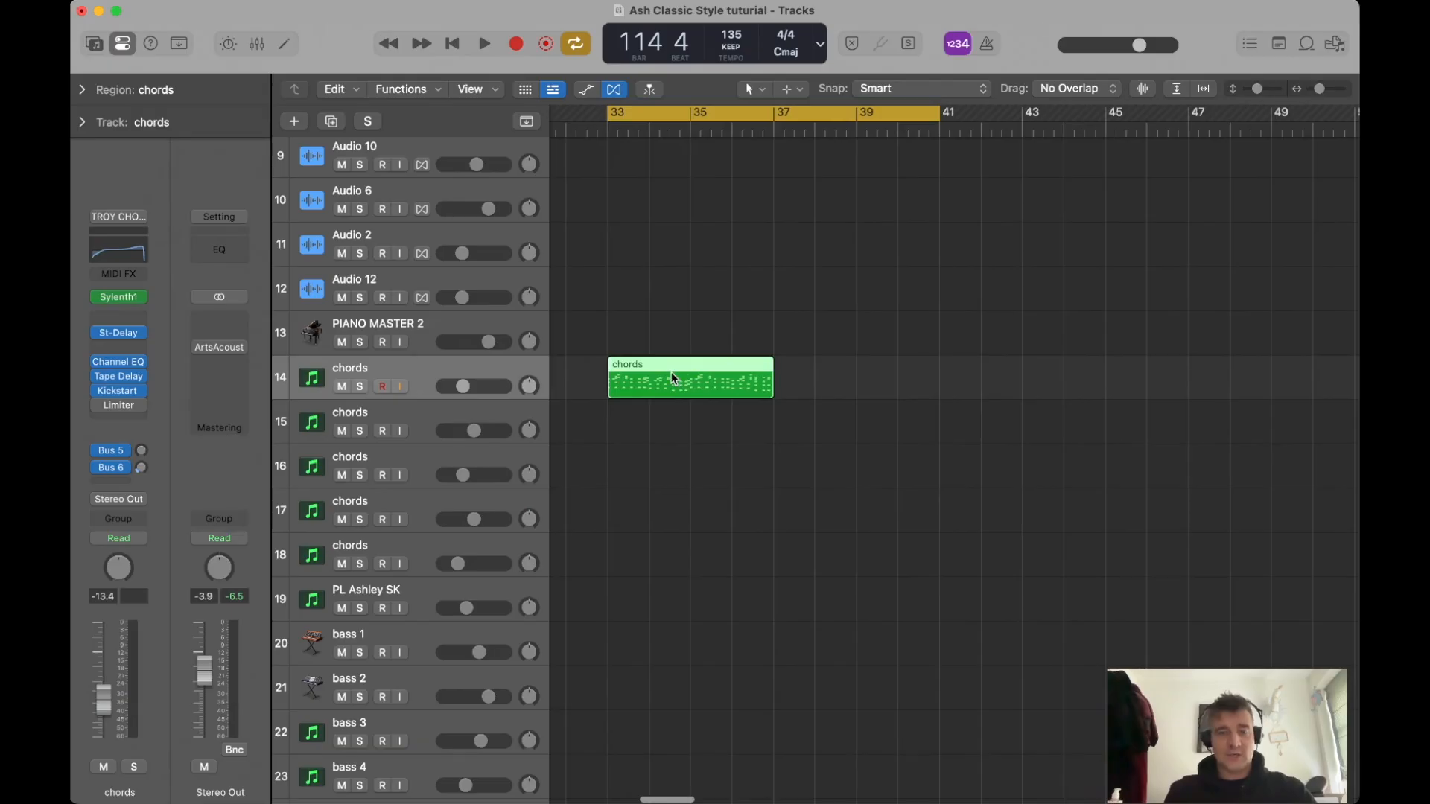
Look into the copied region's notes and move the region onto the PIANO MASTER 2 track at bar 33.
double_click(672, 378)
left_click_drag(385, 354, 660, 276)
left_click(1001, 313)
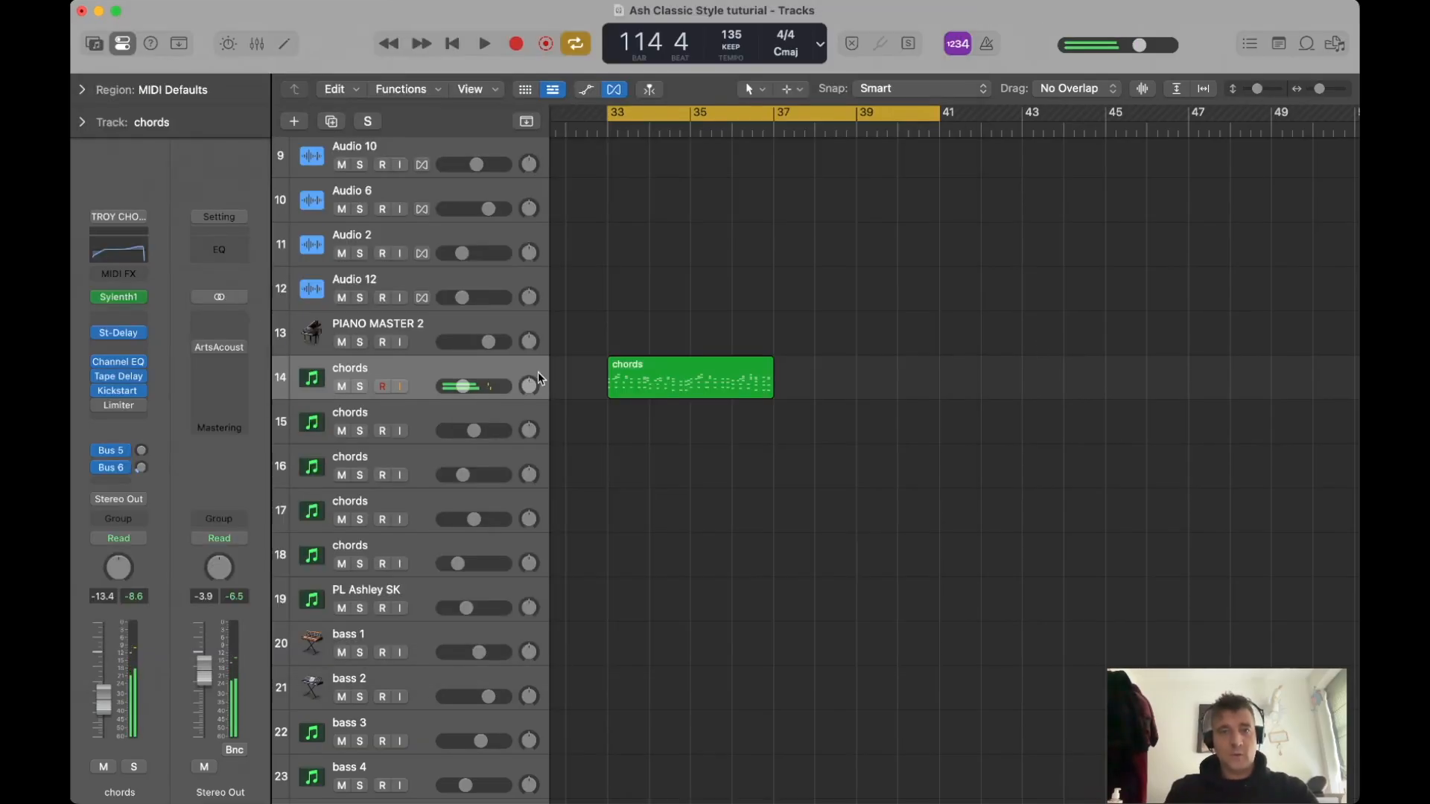
left_click_drag(650, 382, 661, 354)
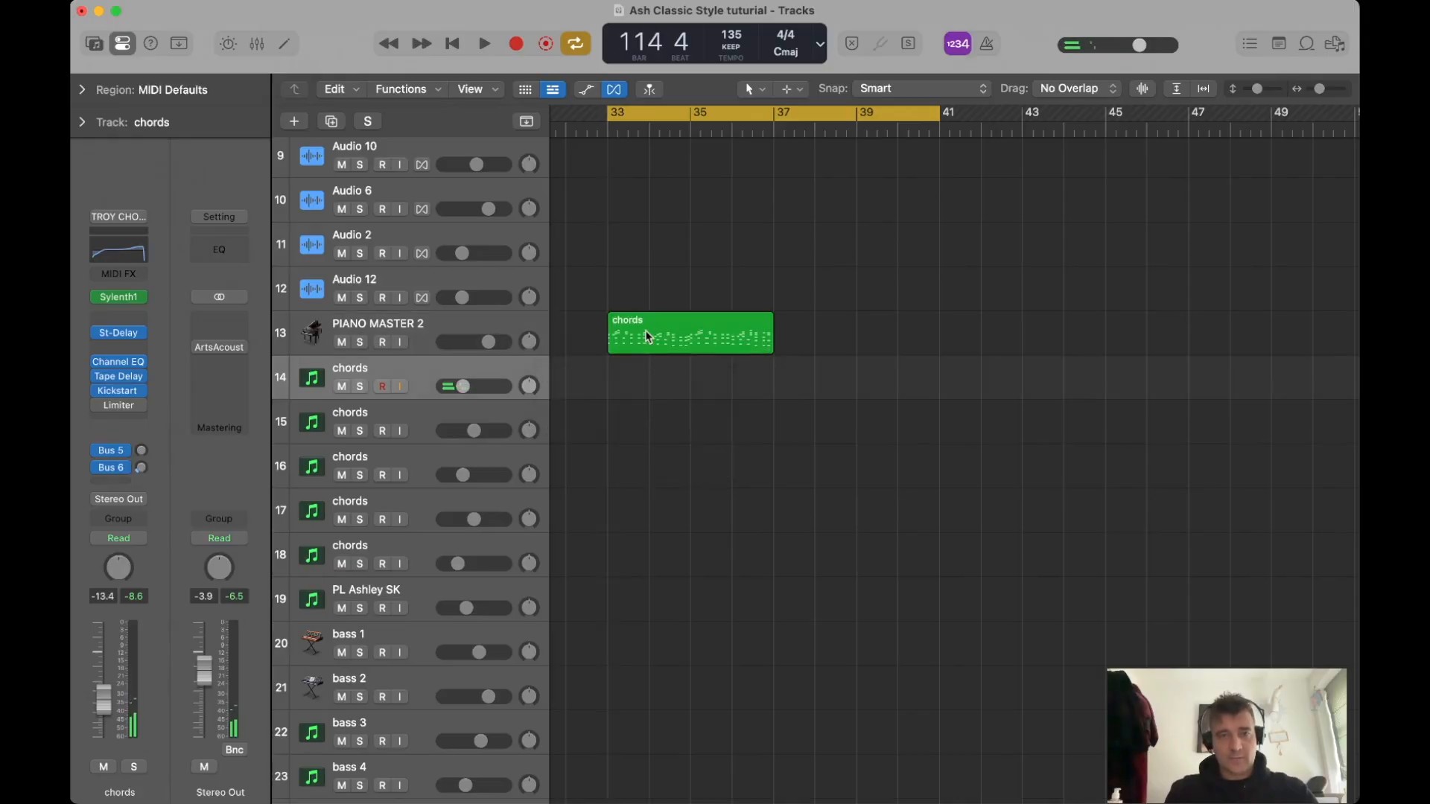
Replace the opening rhythmic notes of the piano region with sustained three-note chords over bar 33 and the first half of bar 34.
double_click(646, 332)
left_click_drag(448, 273, 667, 431)
key("Delete")
left_click_drag(574, 432, 751, 356)
scroll(663, 337, "right", 1)
key("Delete")
scroll(802, 335, "right", 2)
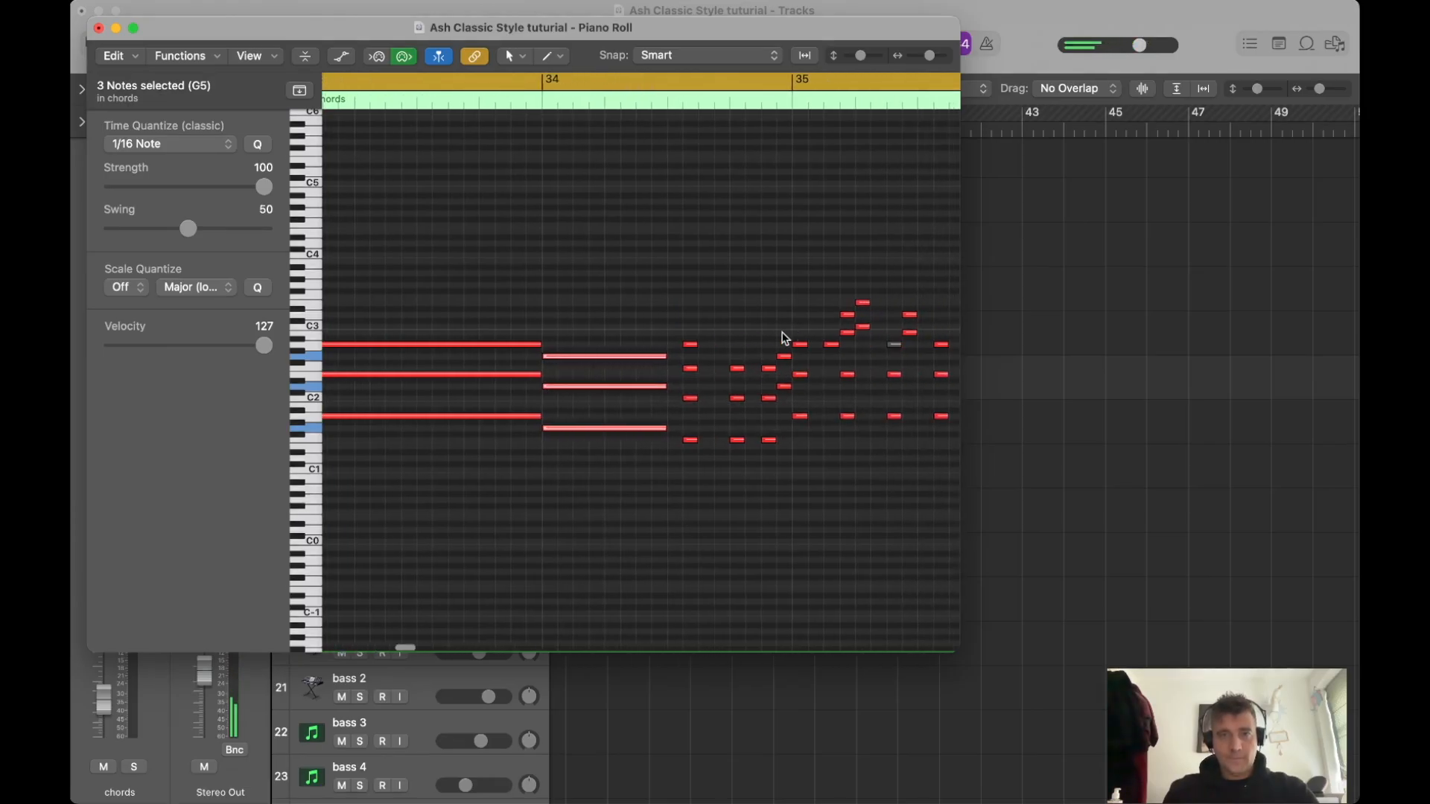
Delete every note after the four-note chord that follows the two sustained chords.
key("super+Left")
key("super+a")
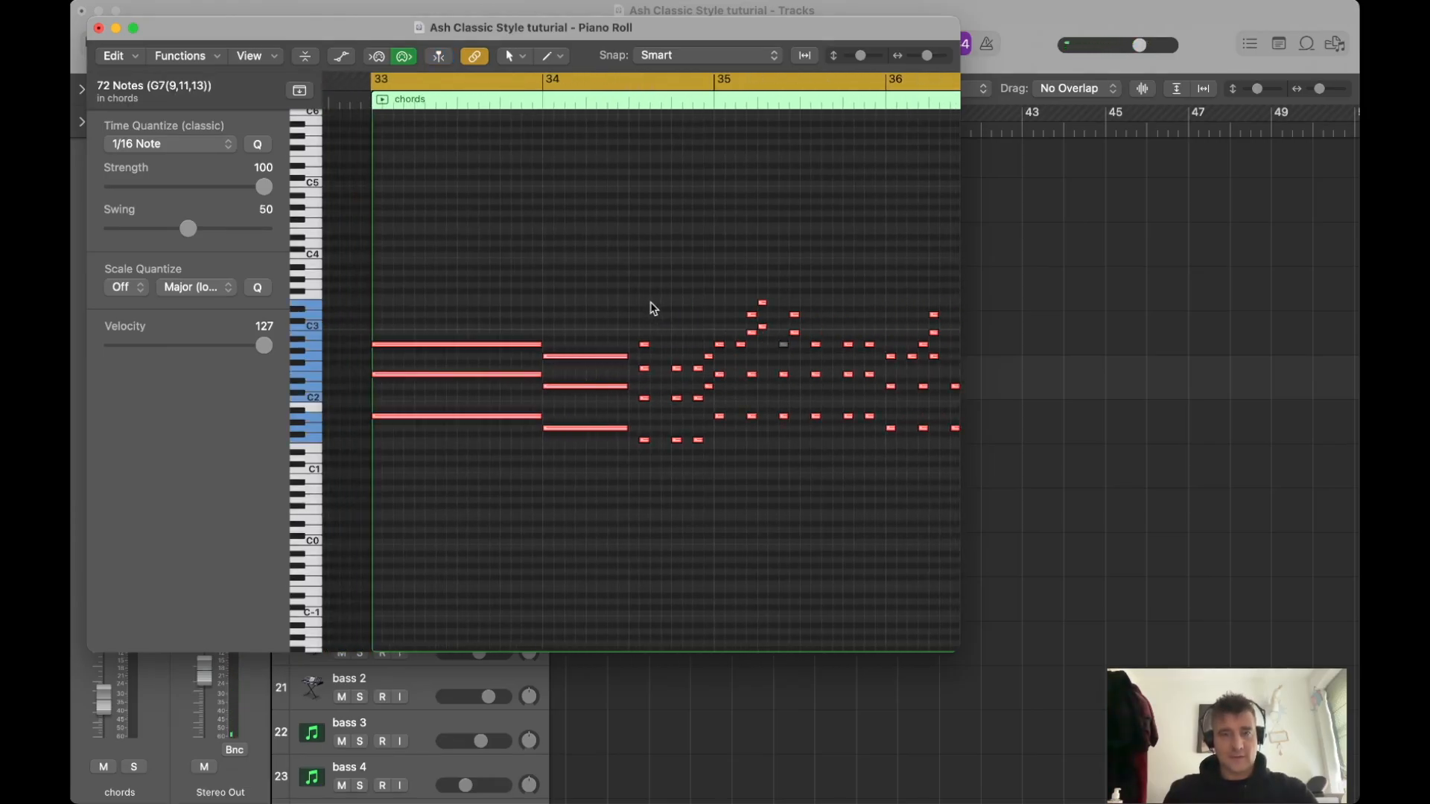
left_click_drag(648, 302, 445, 474)
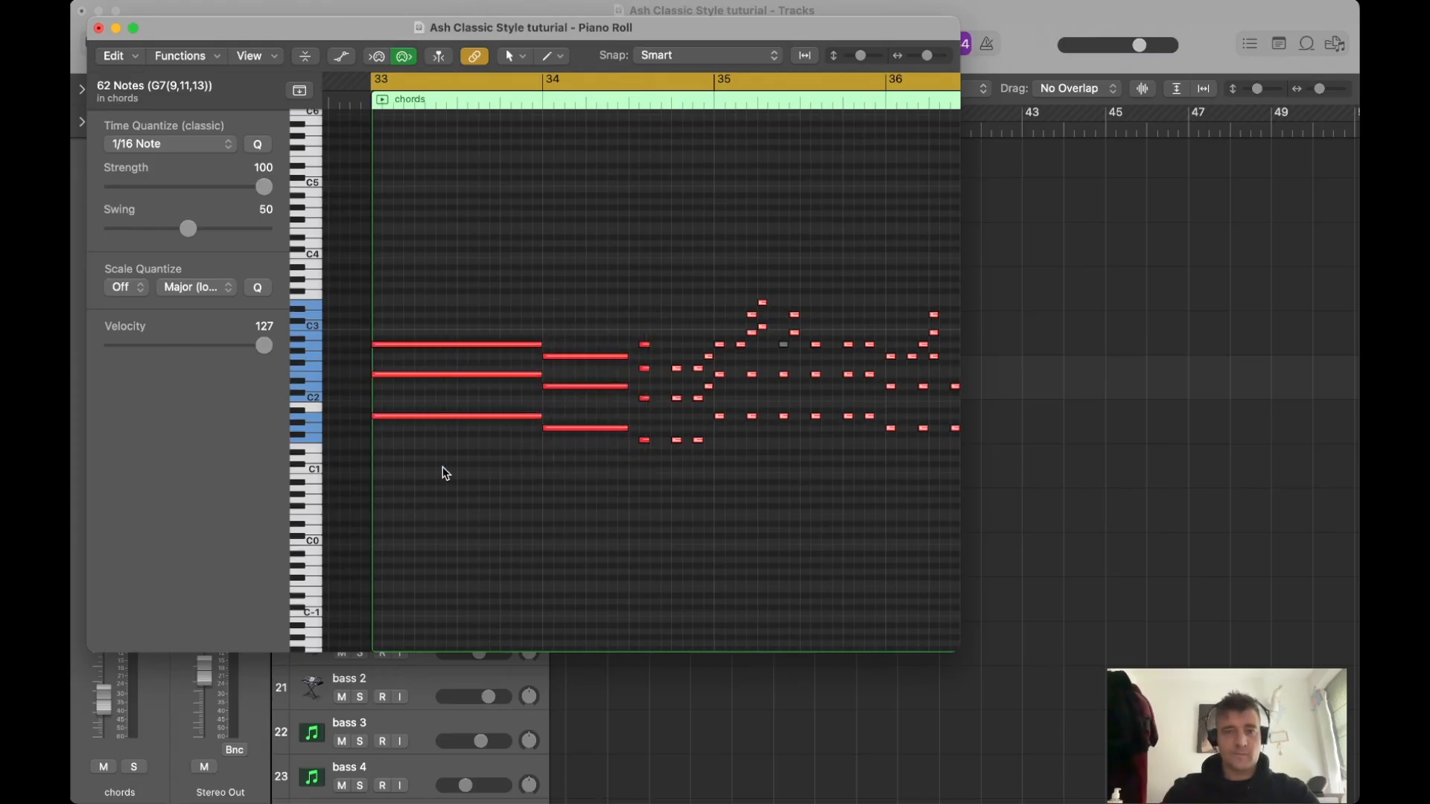
key("Delete")
Stretch the four-note chord to fill the second half of bar 34, and play the progression.
left_click_drag(680, 311, 712, 447)
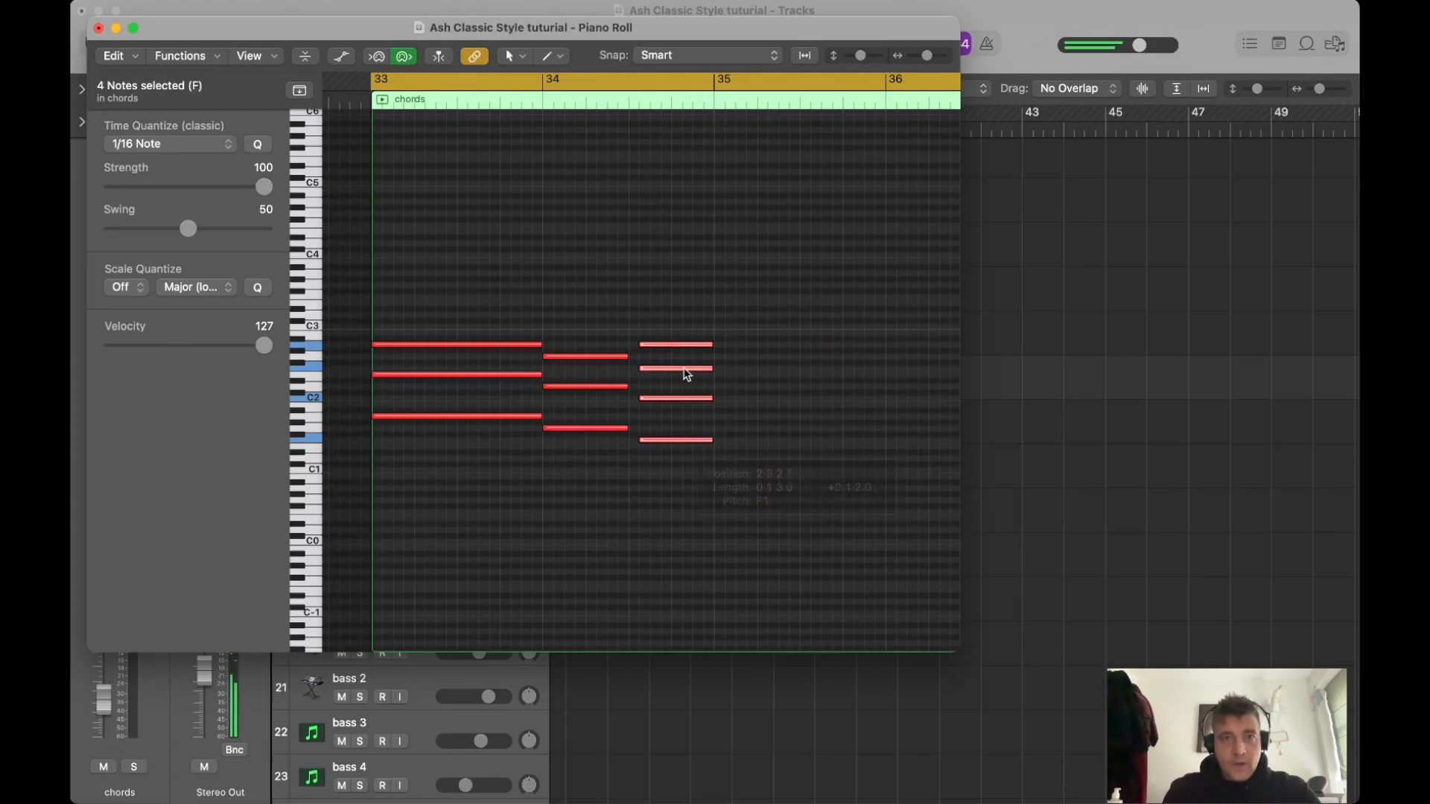
left_click_drag(598, 313, 631, 345)
key("space")
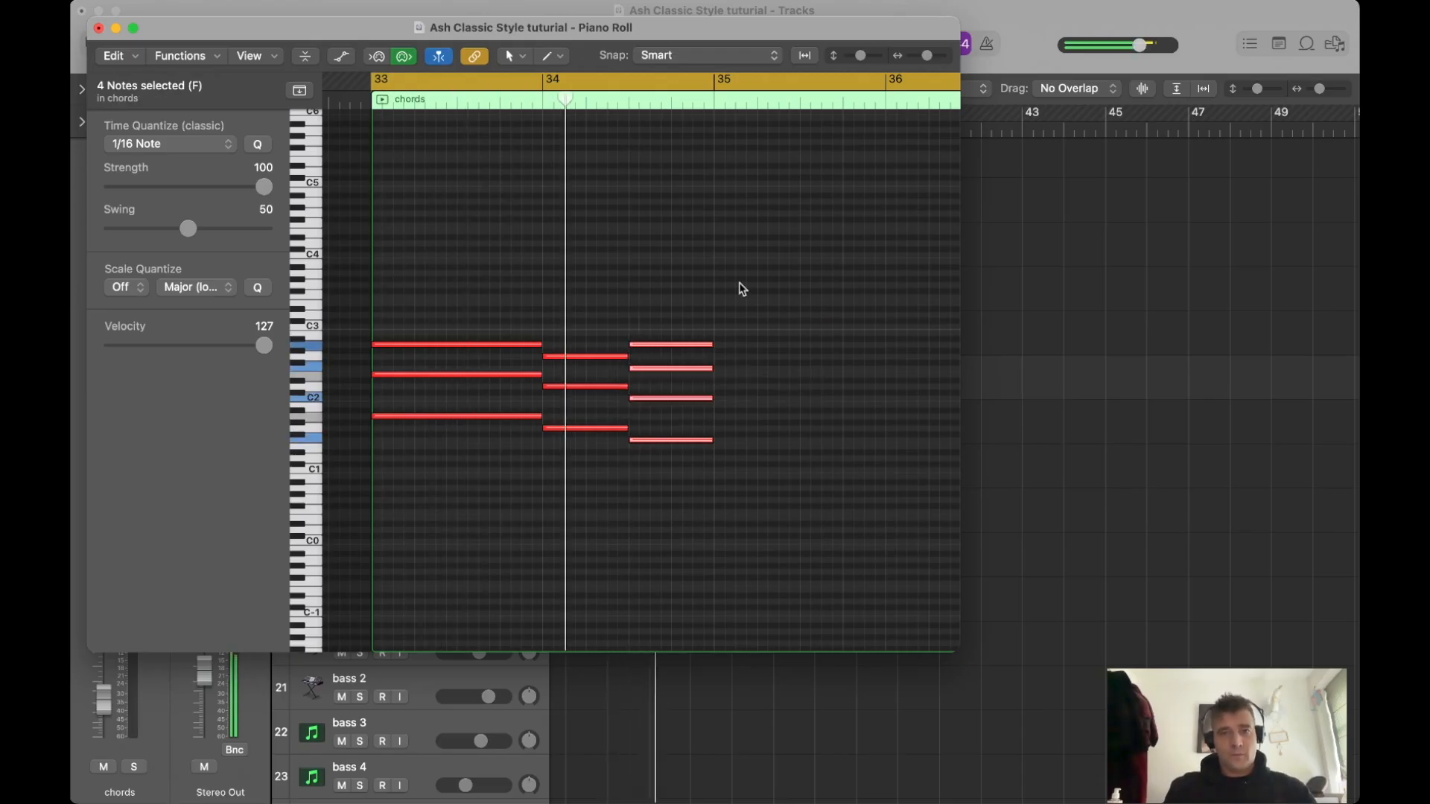
key("space")
Copy the whole two-bar chord progression so that it repeats from bar 35.
left_click(650, 301)
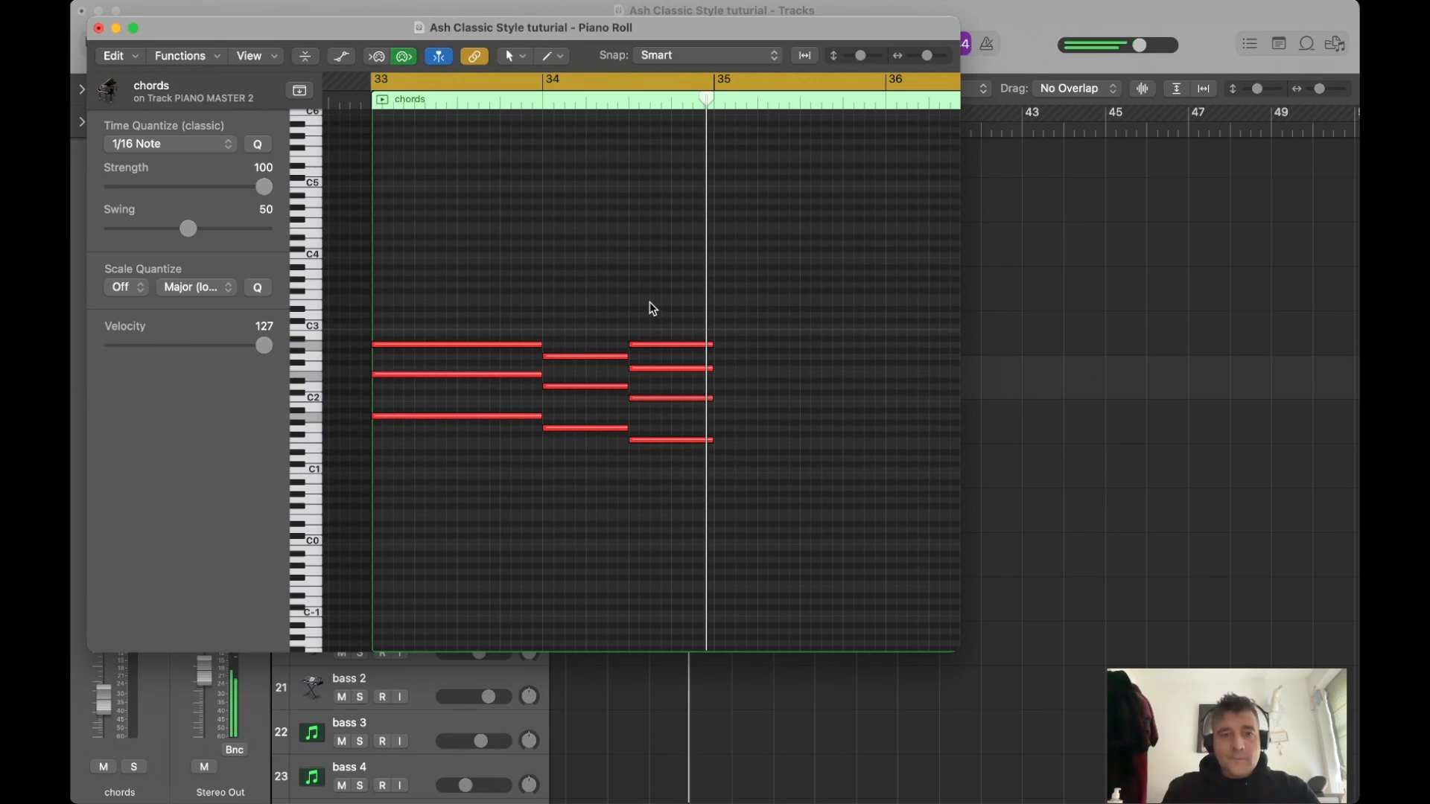
key("super+a")
left_click_drag(415, 350, 763, 350)
Lower the velocity of all chord notes to 80 with the Velocity tool, and return to the Pointer tool.
key("t")
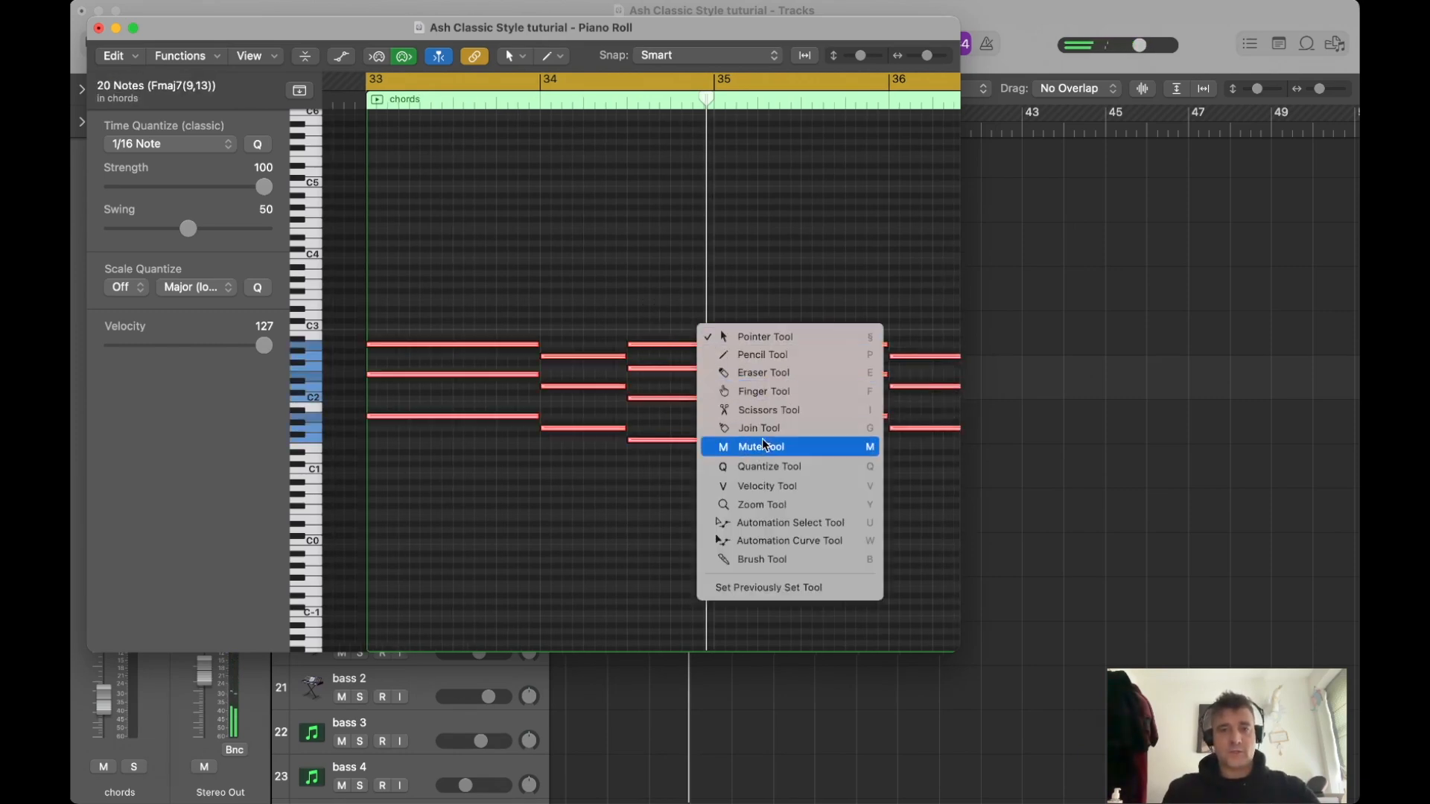
left_click(756, 479)
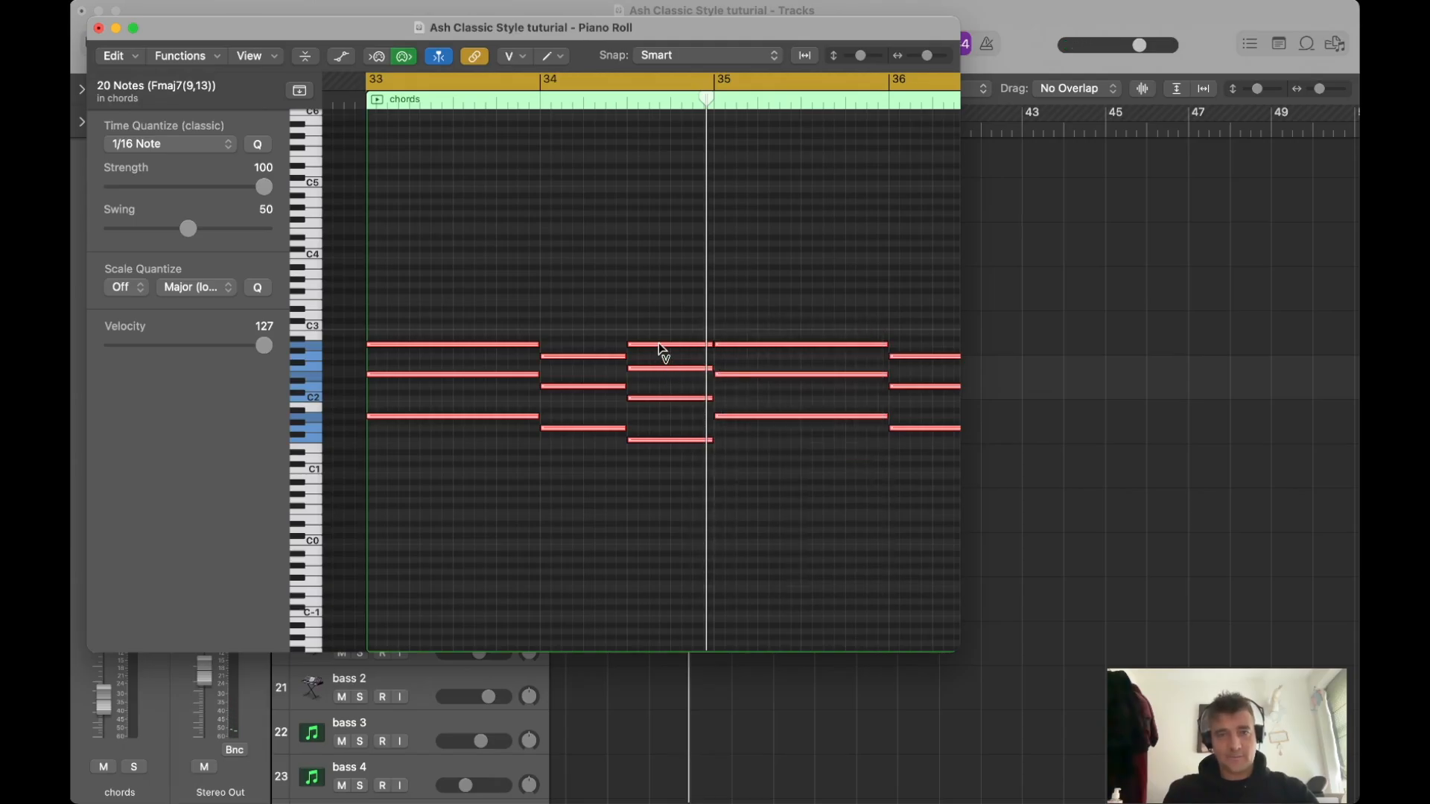
left_click_drag(659, 353, 651, 450)
key("z")
key("t")
left_click(728, 417)
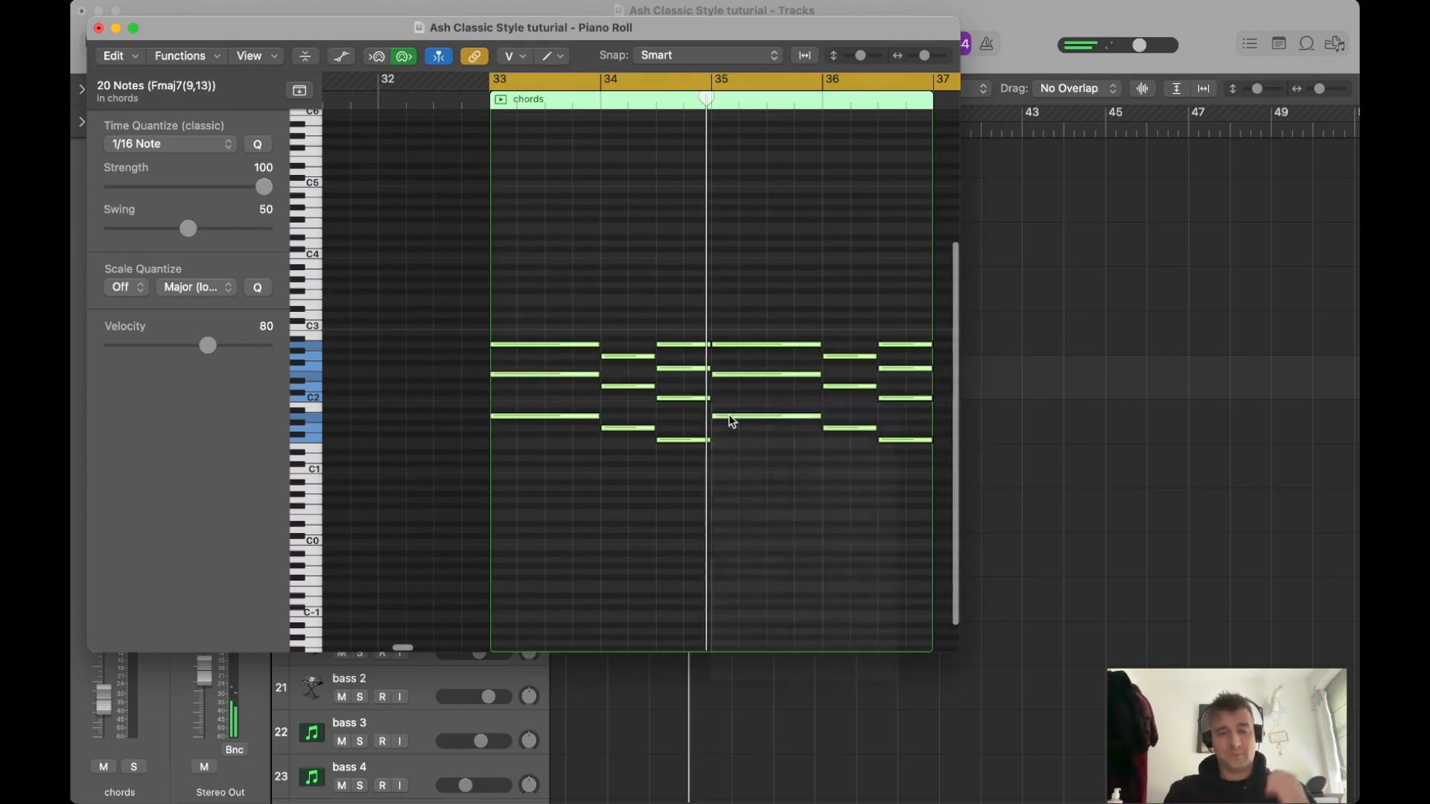
Duplicate the lowest note of every chord one octave down as a bass line, and play the result.
left_click_drag(439, 415, 897, 479)
left_click_drag(545, 414, 552, 498)
key("space")
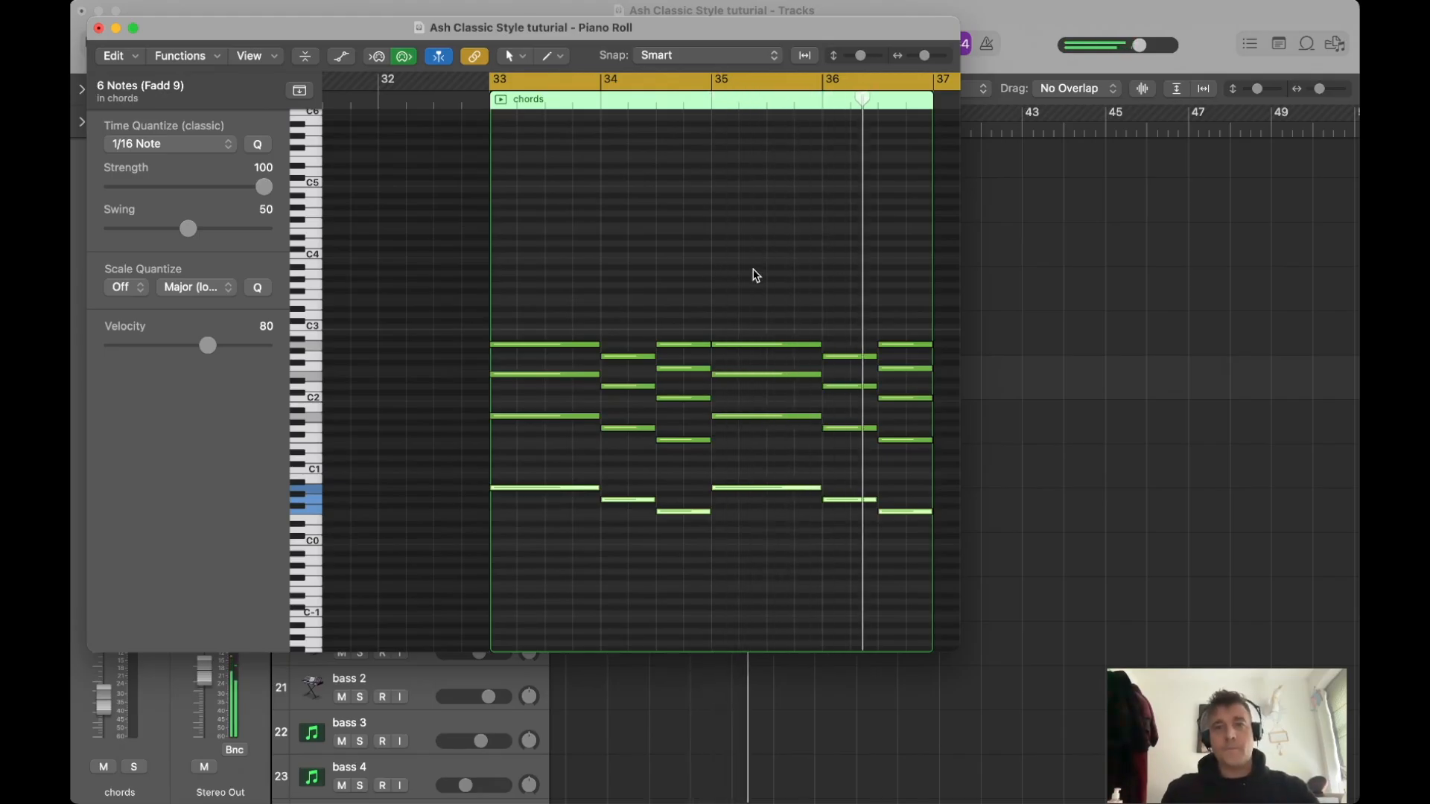
Shorten the cycle range in the arrangement to bars 33 to 37, matching the piano chords region.
left_click(954, 216)
left_click_drag(615, 114, 775, 114)
key("super+Down")
left_click(672, 333)
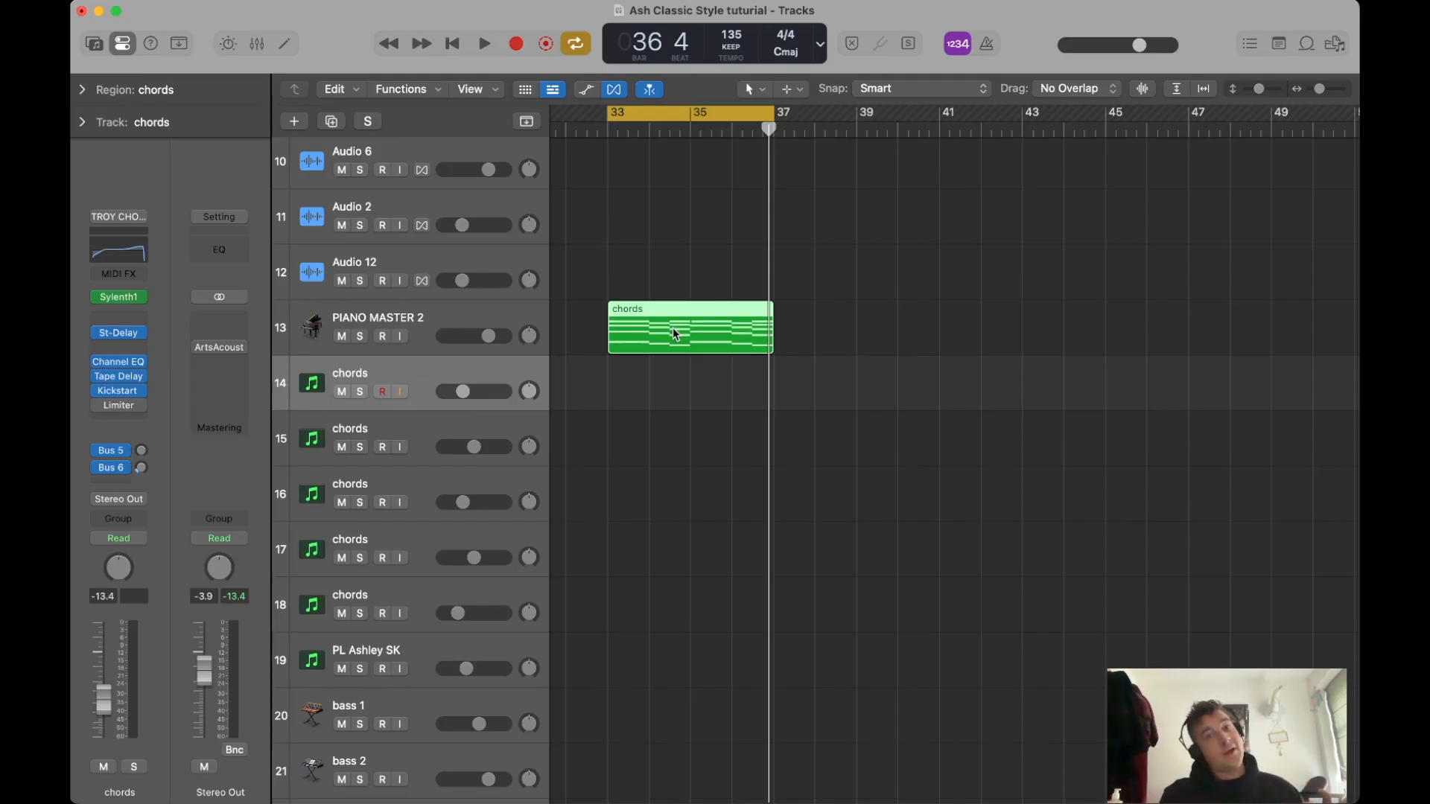
left_click(707, 254)
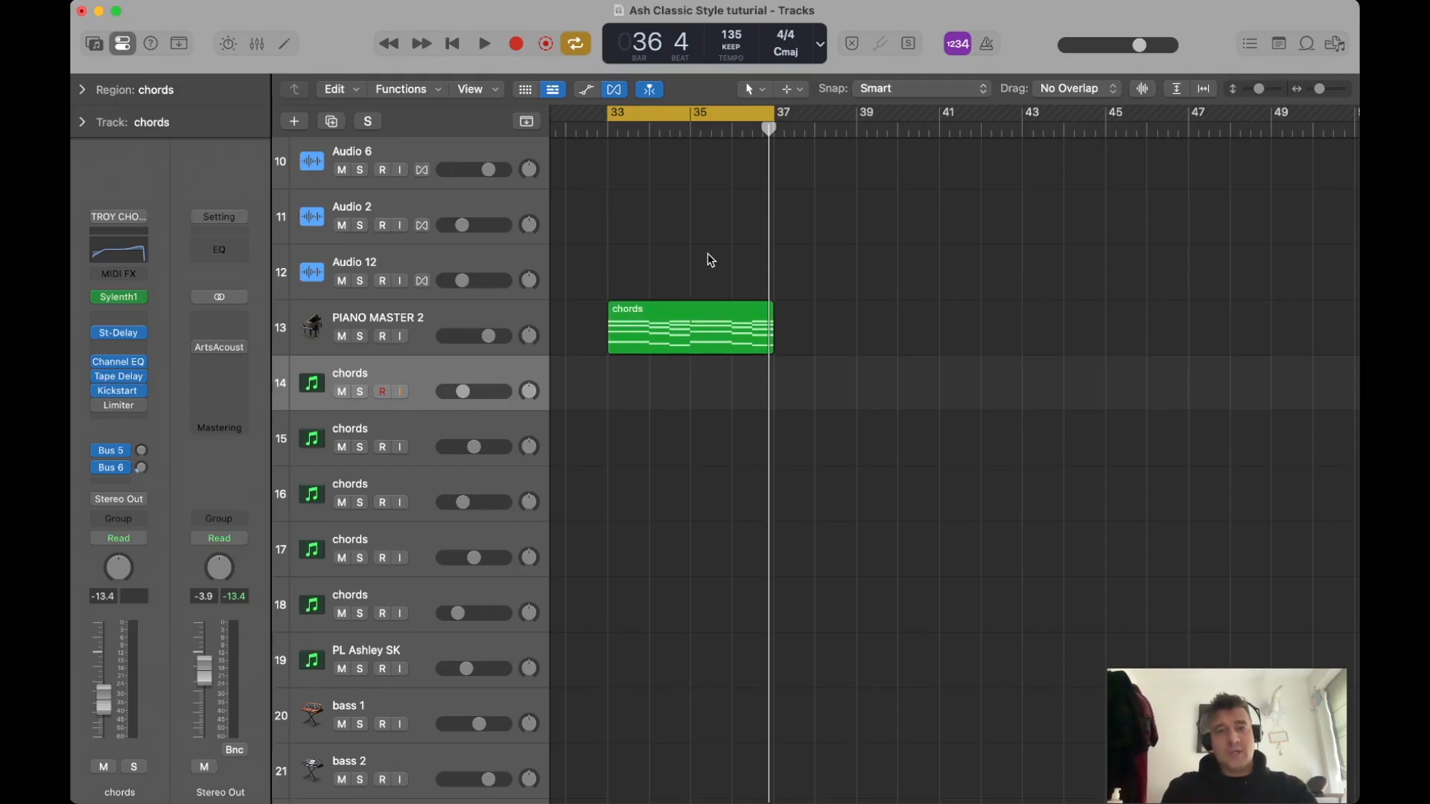
Audition the A2, G2 and F2 pitches of the piano chords region and its first three bass notes one by one.
double_click(689, 335)
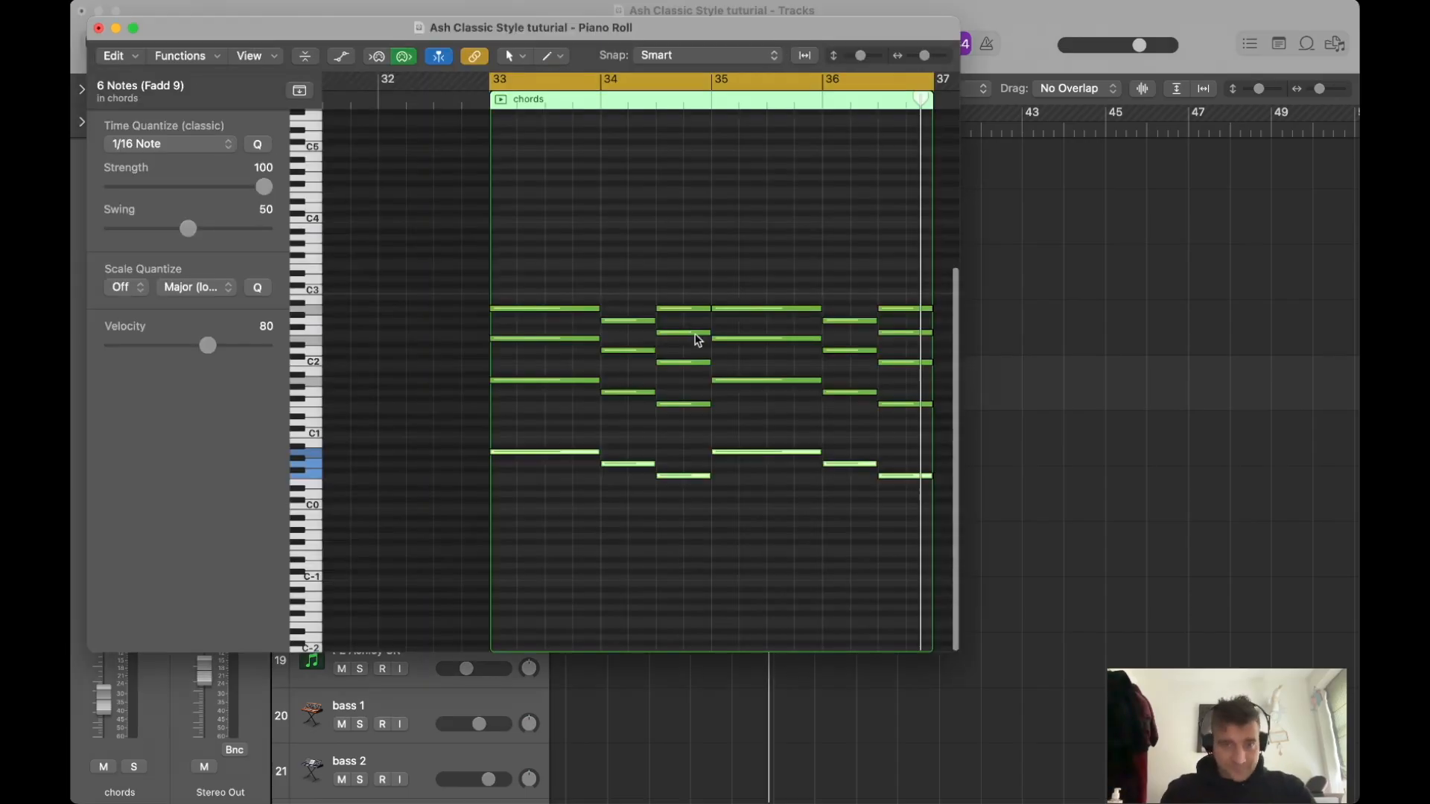
left_click(309, 310)
left_click(310, 319)
left_click(315, 331)
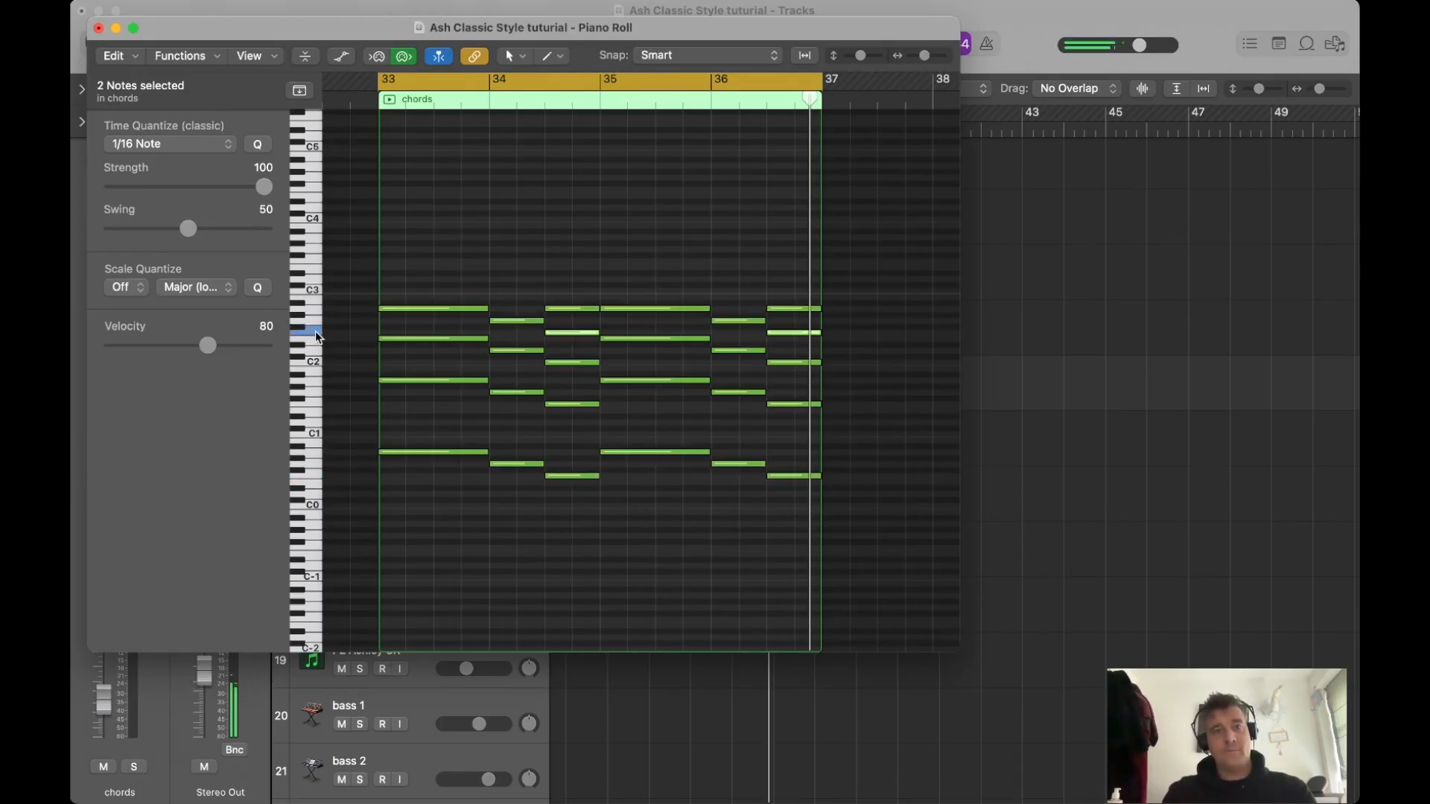
left_click(409, 452)
left_click(514, 464)
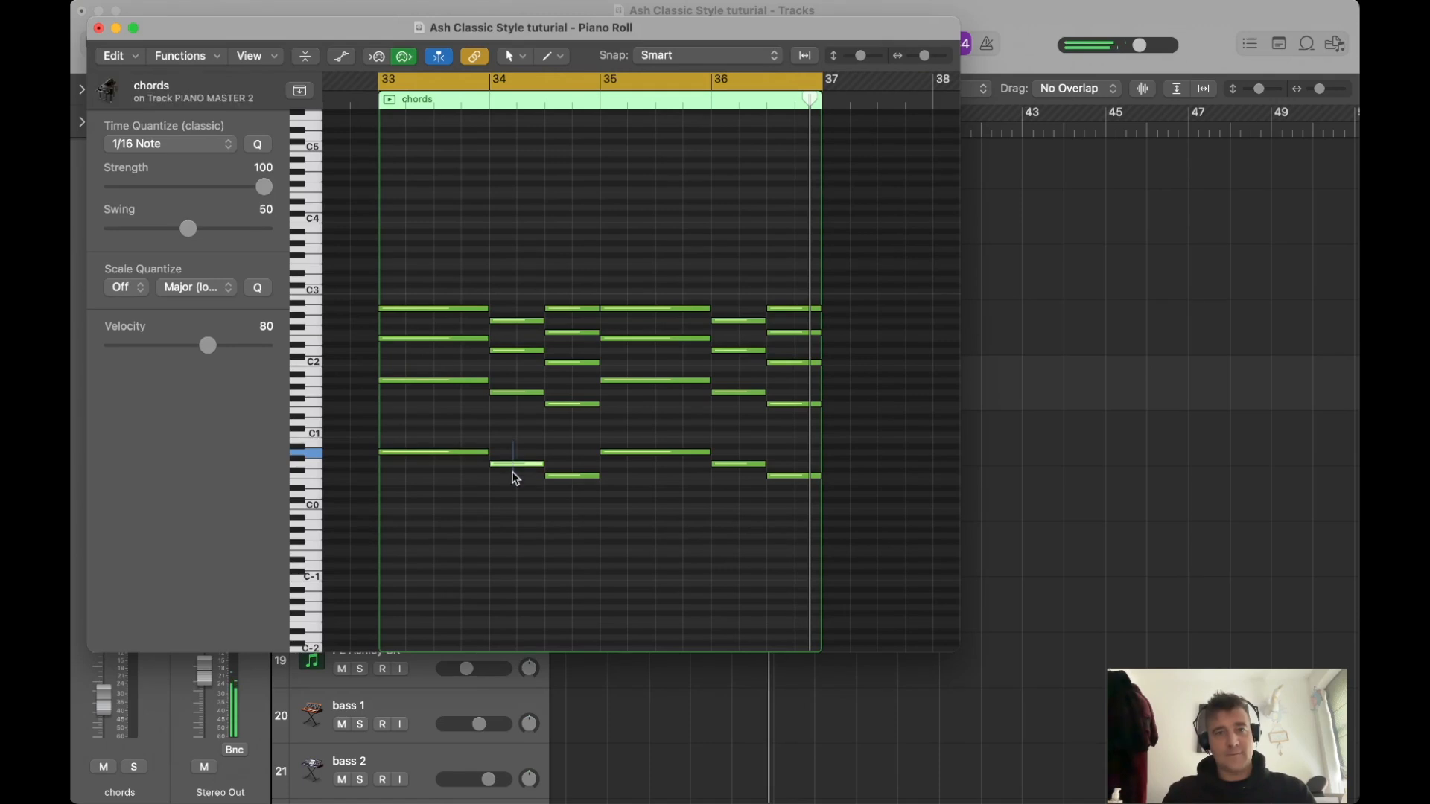
left_click(572, 475)
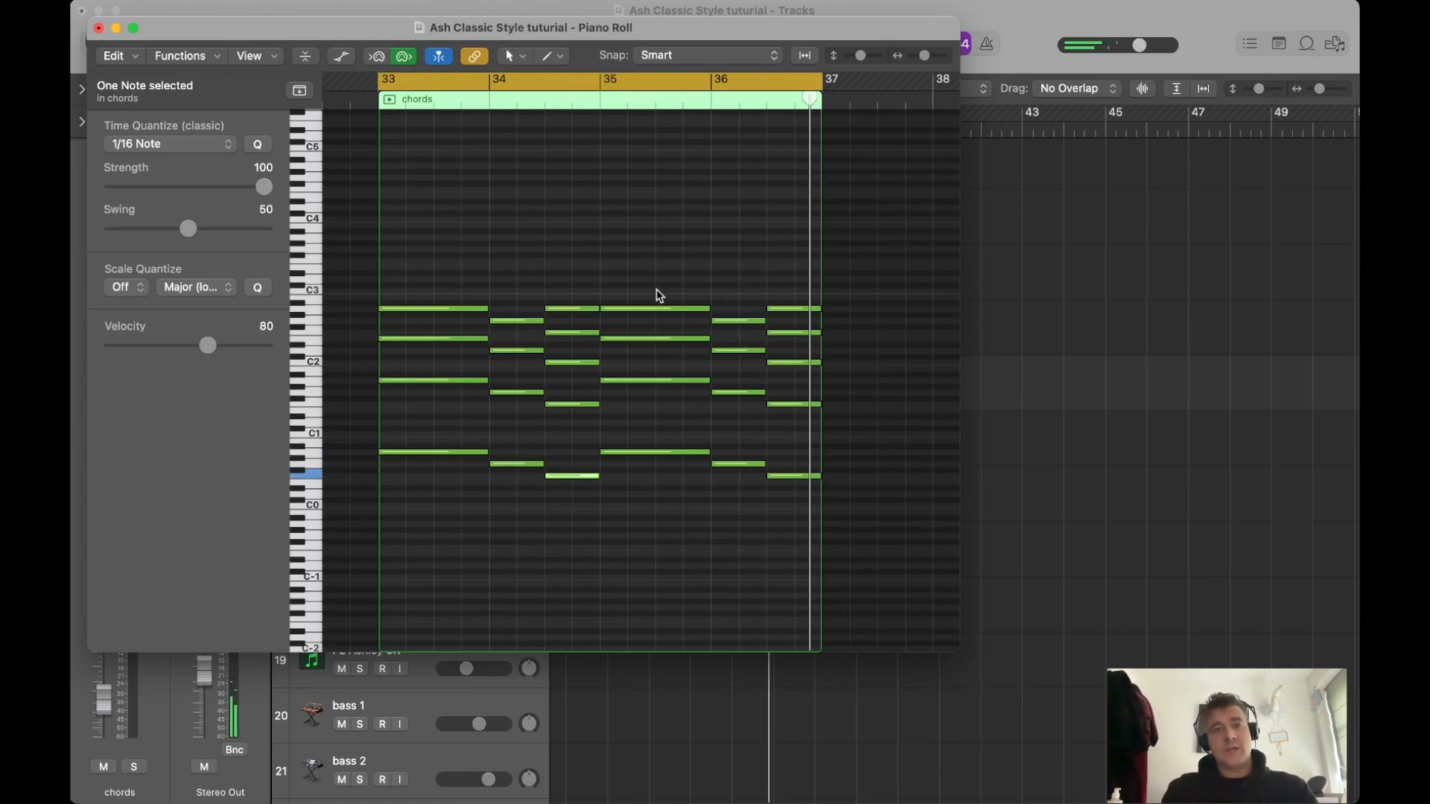
Deselect the notes and listen to the chord progression from bar 33.
left_click(403, 282)
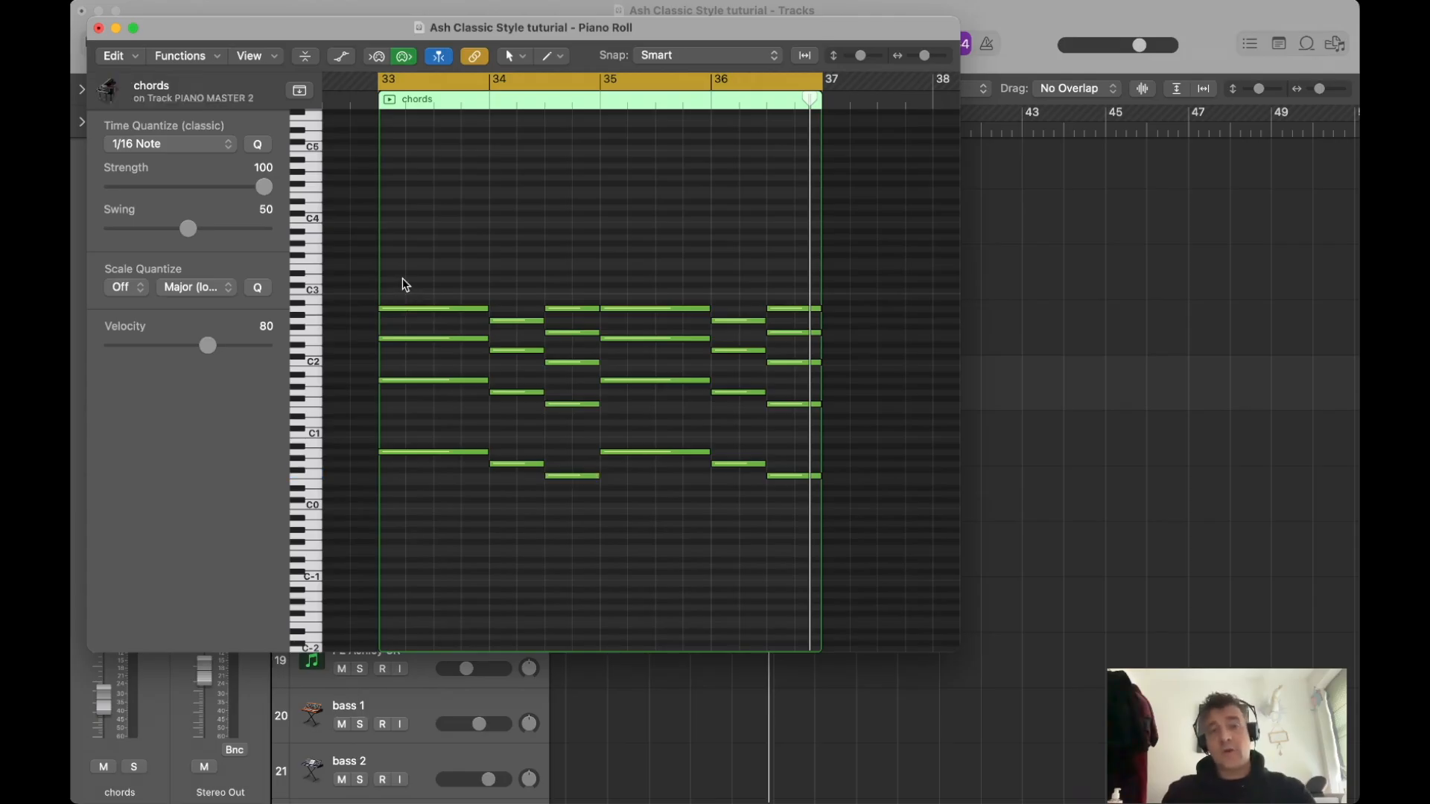
key("space")
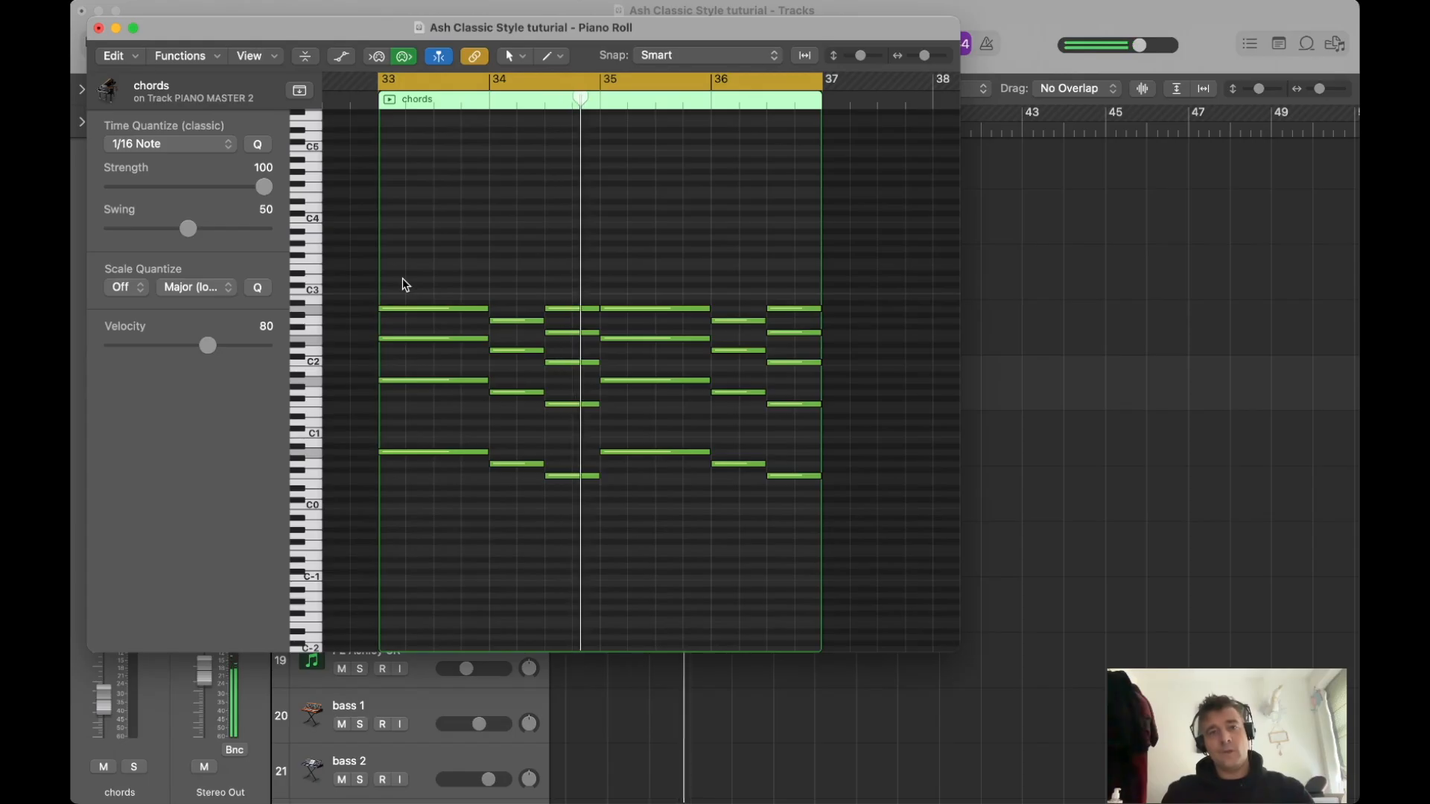
key("space")
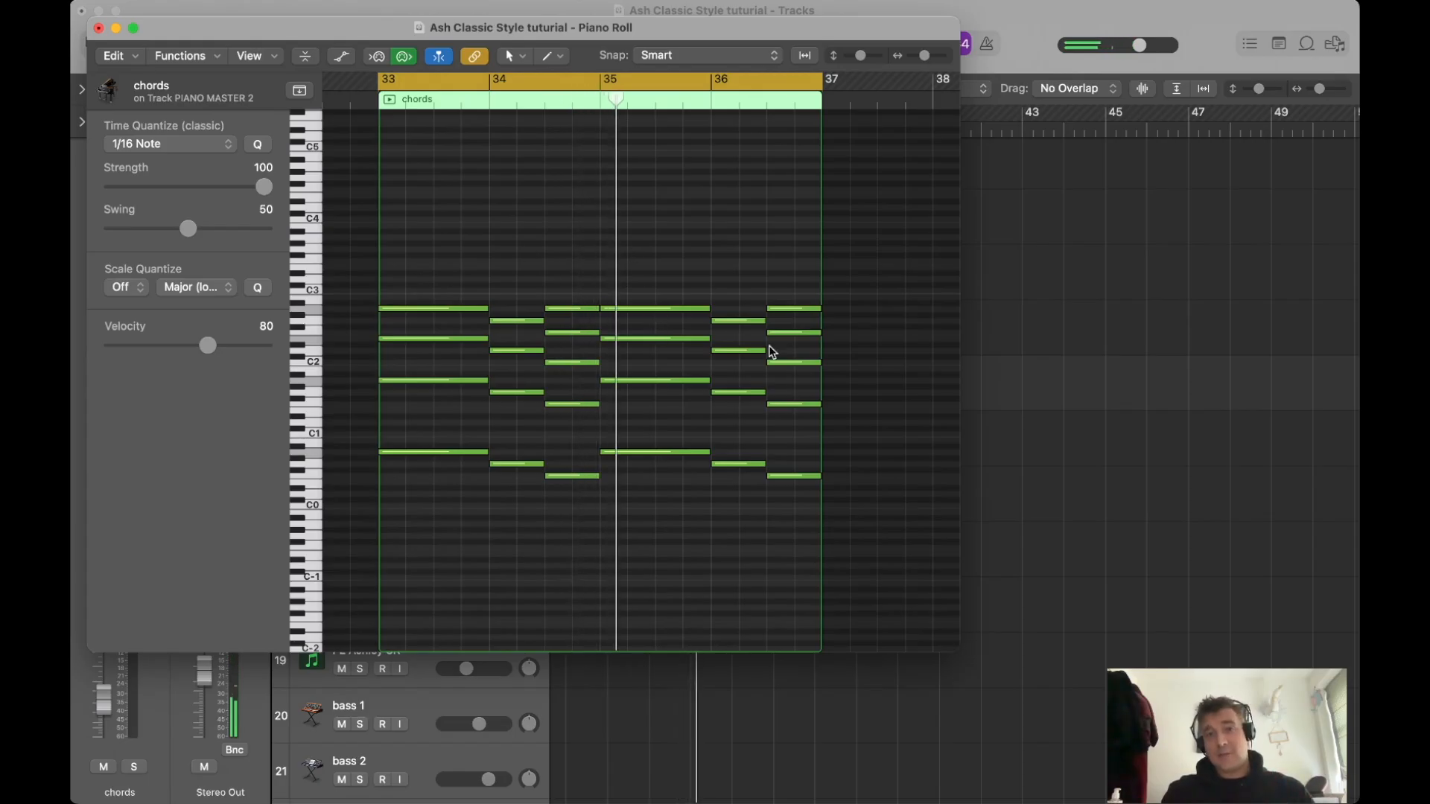
Add a B2 on top of bar 36's first chord and a C3 on top of its second, and play the progression.
mouse_move(751, 323)
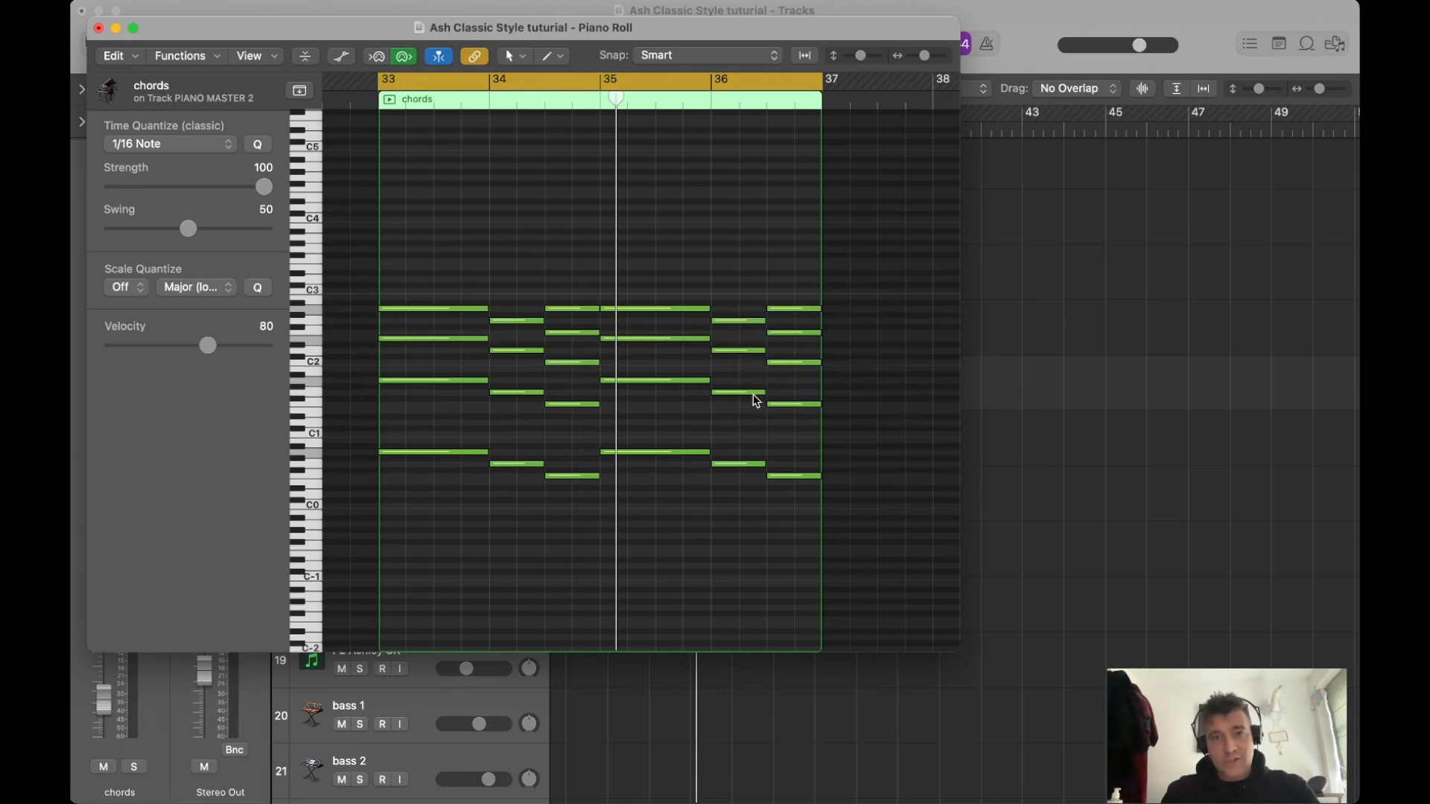
left_click_drag(737, 326, 740, 298)
left_click_drag(731, 471, 745, 280)
left_click(744, 280)
left_click_drag(792, 512, 788, 290)
left_click_drag(784, 540, 788, 288)
left_click(767, 249)
key("space")
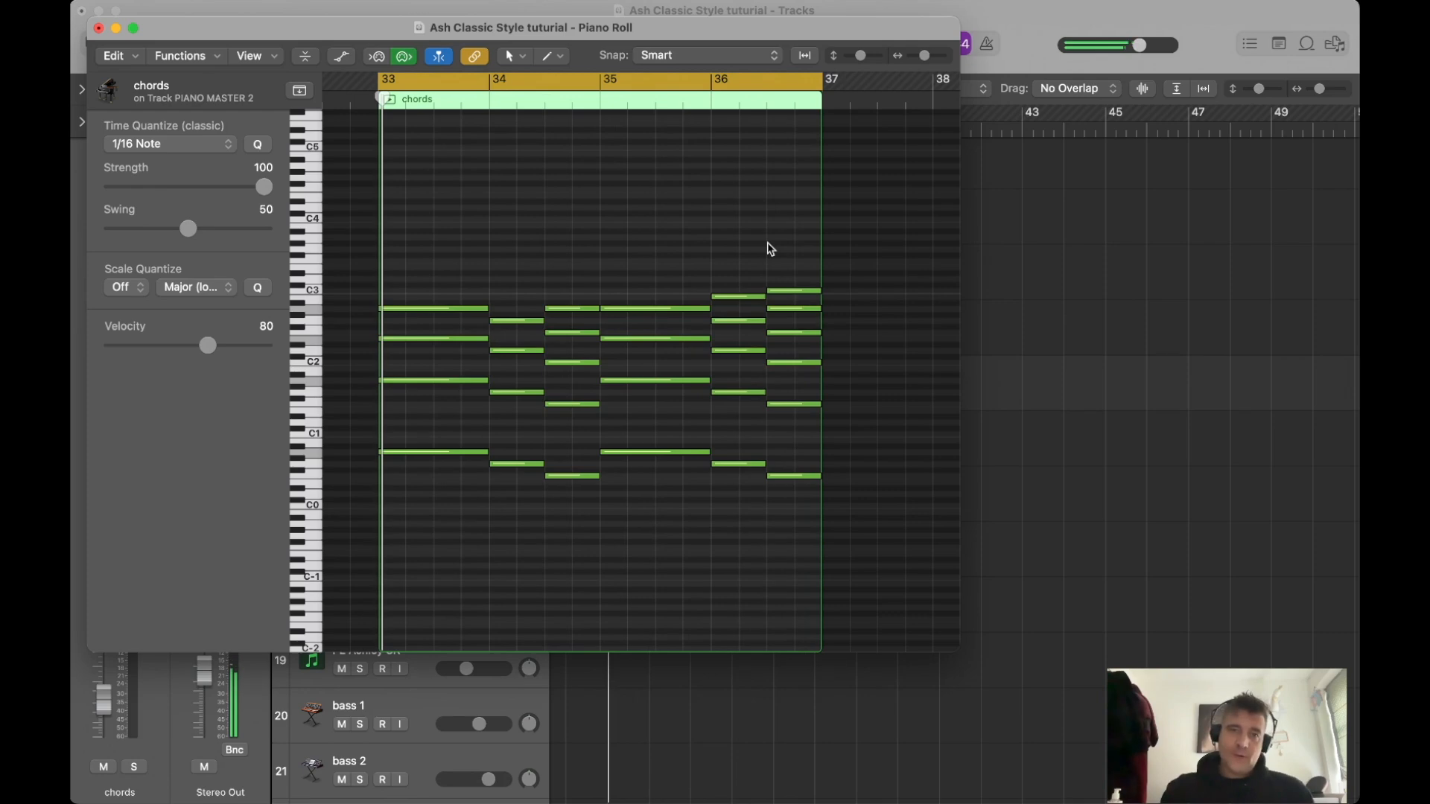
Leave the note editor and copy the piano chords region on the PIANO MASTER 2 track to bar 37.
left_click(1113, 337)
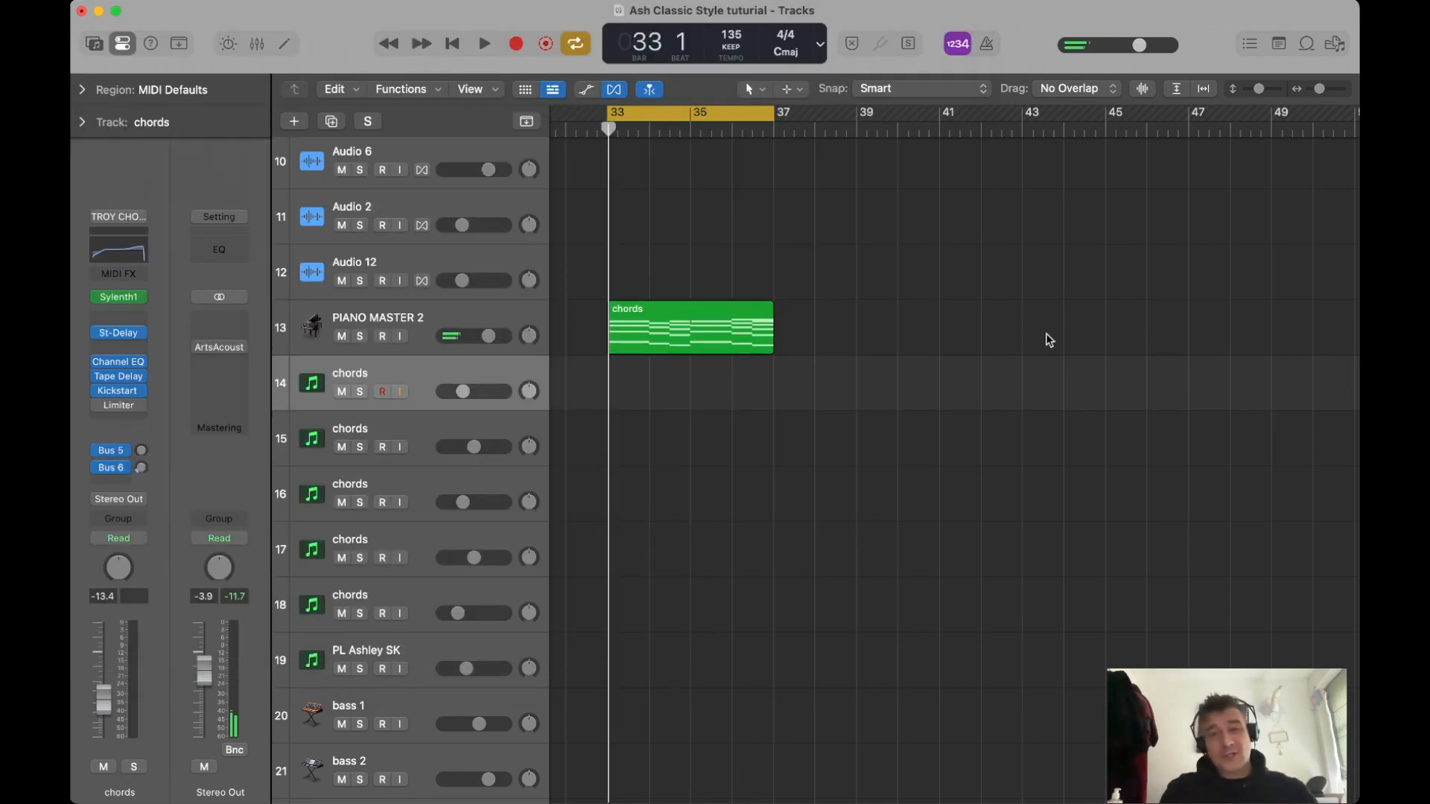
left_click(432, 310)
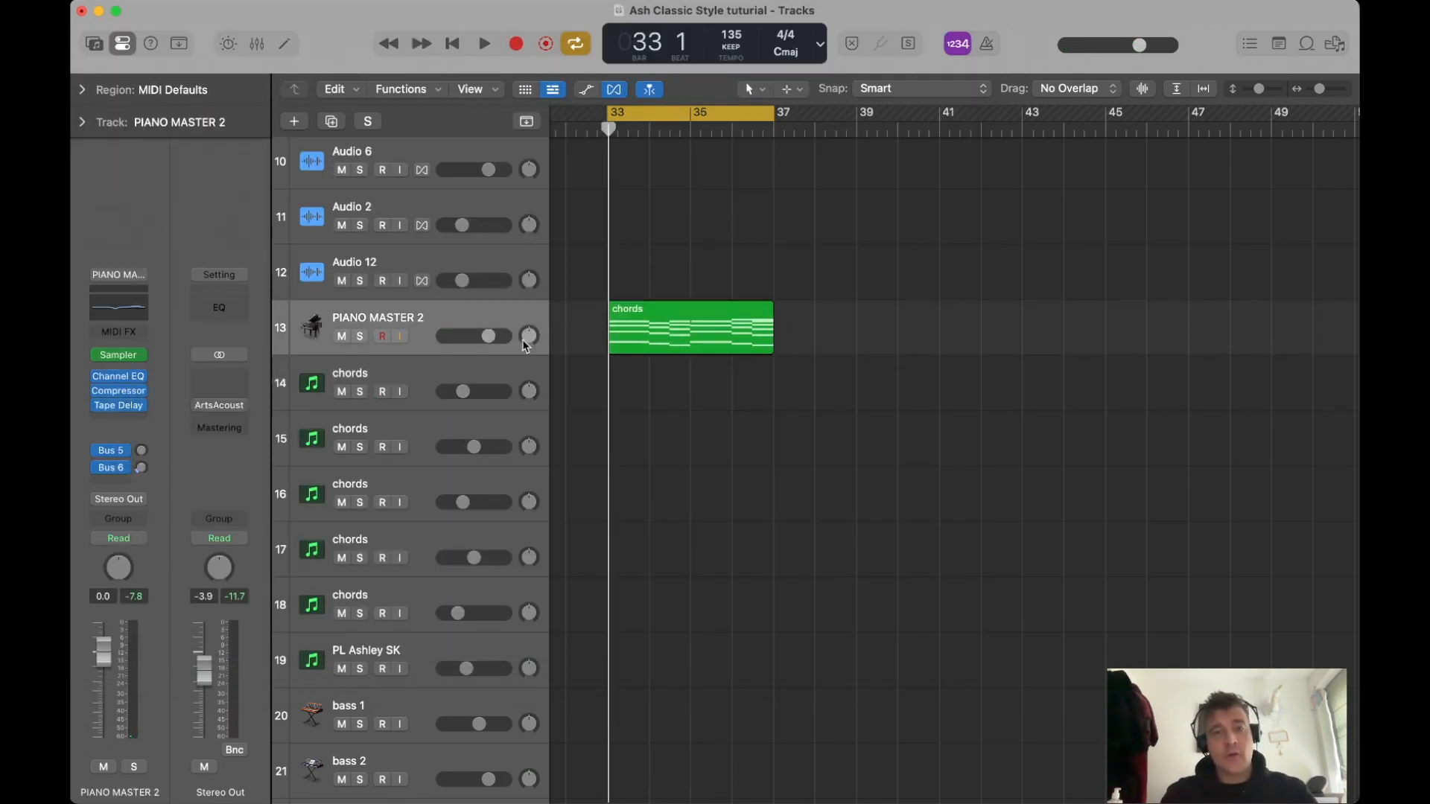
key("super+Left")
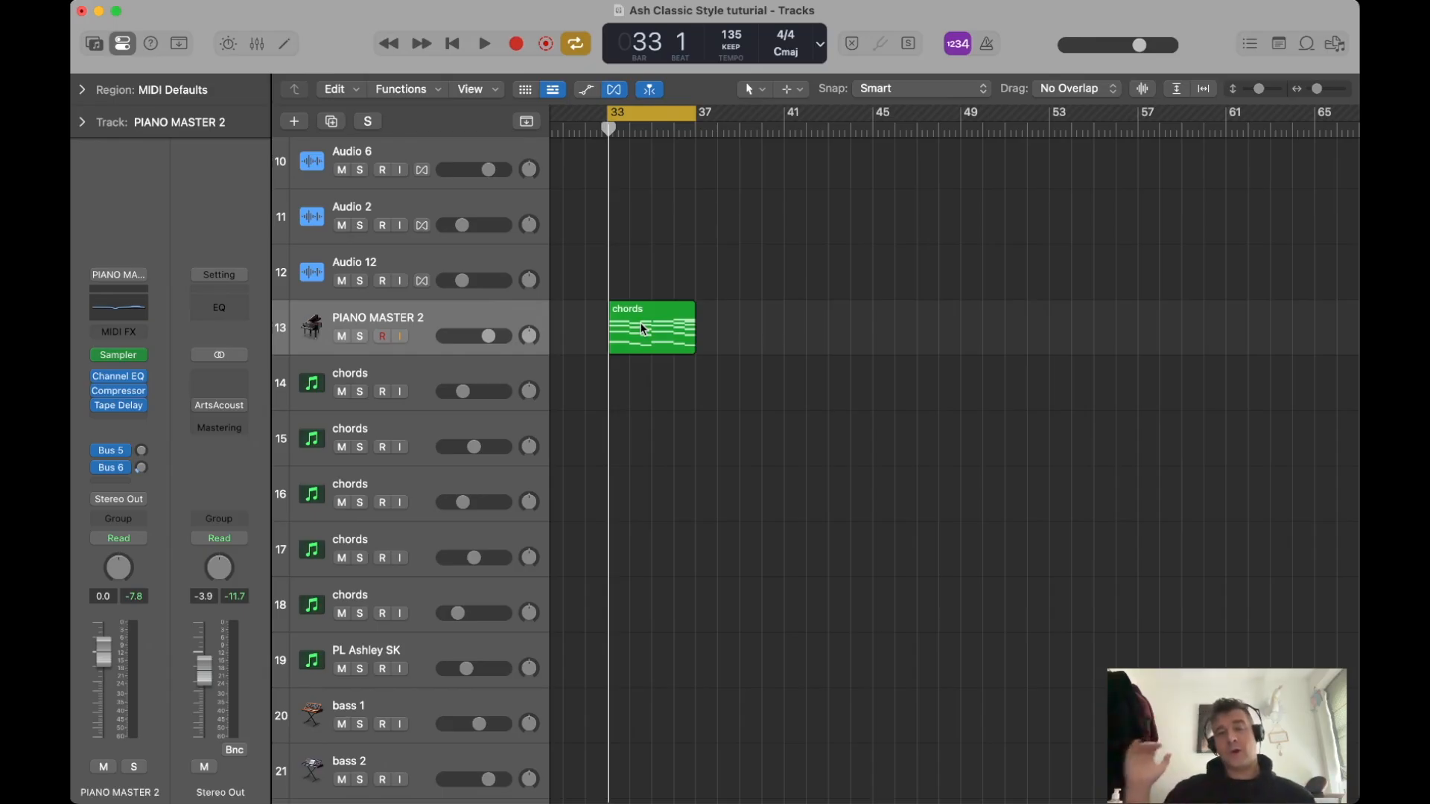
left_click_drag(658, 327, 717, 326)
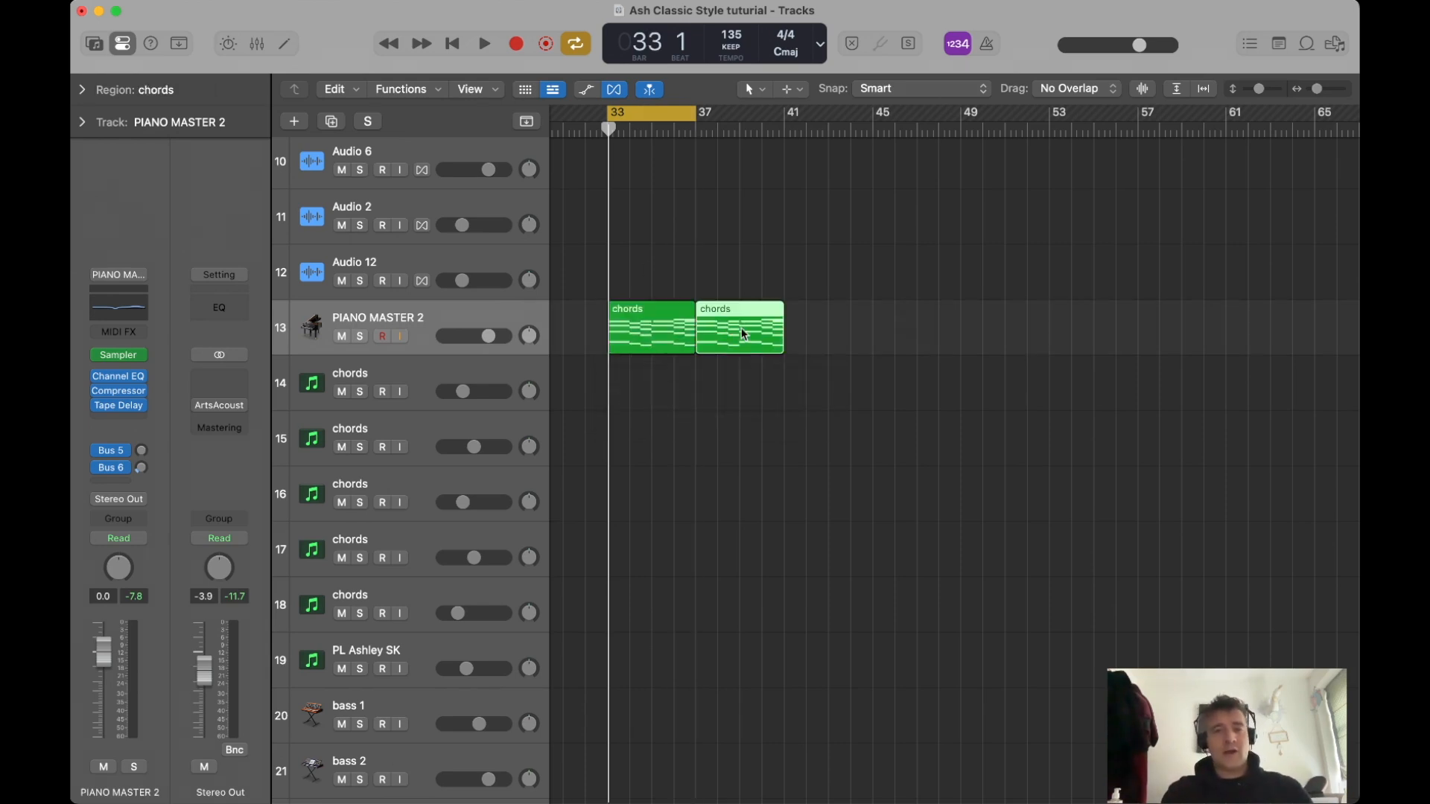
left_click(690, 271)
Solo the first two finished chords regions on track 15 and play them from about bar 115 for comparison.
left_click(642, 325)
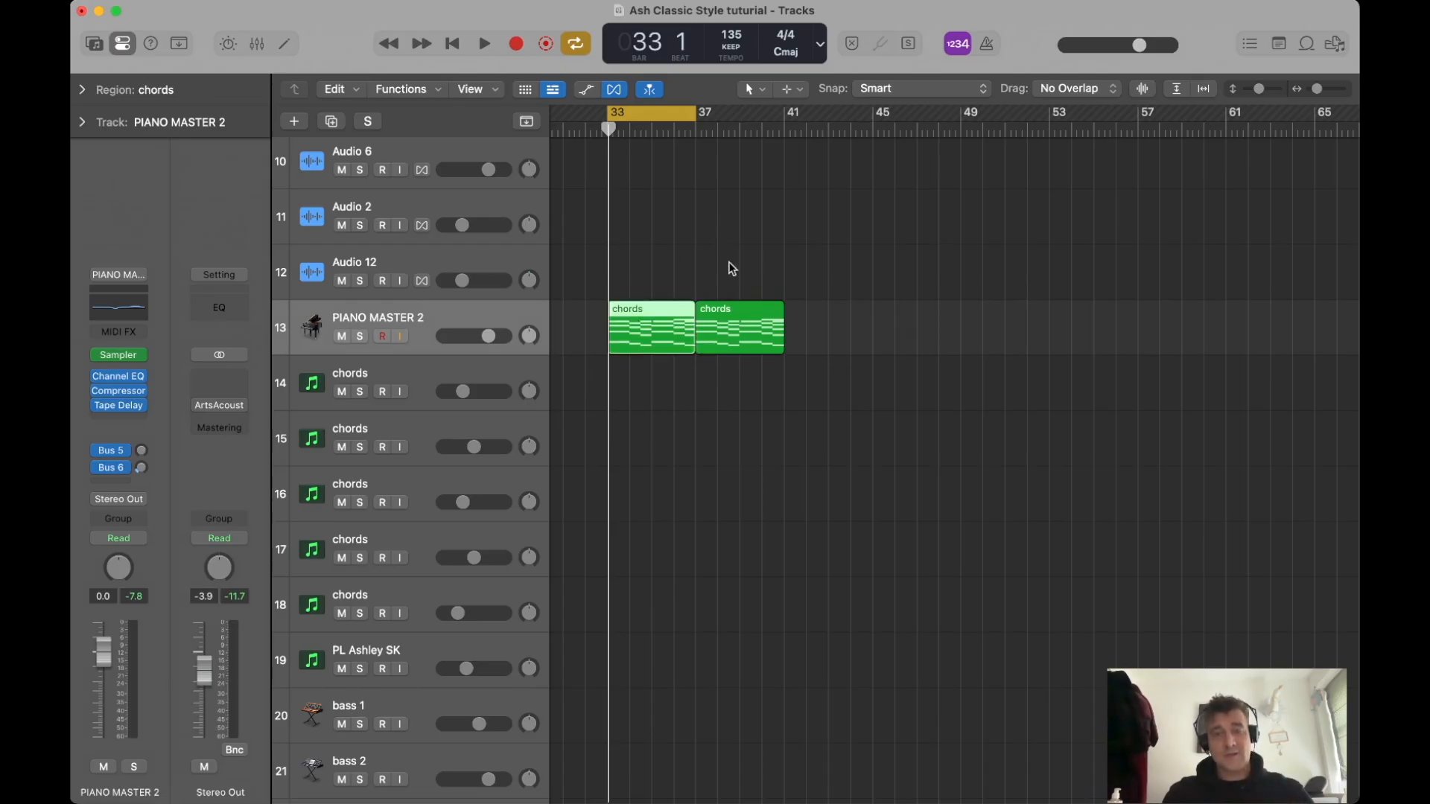
left_click(704, 313, "shift")
left_click(703, 317, "ctrl+alt")
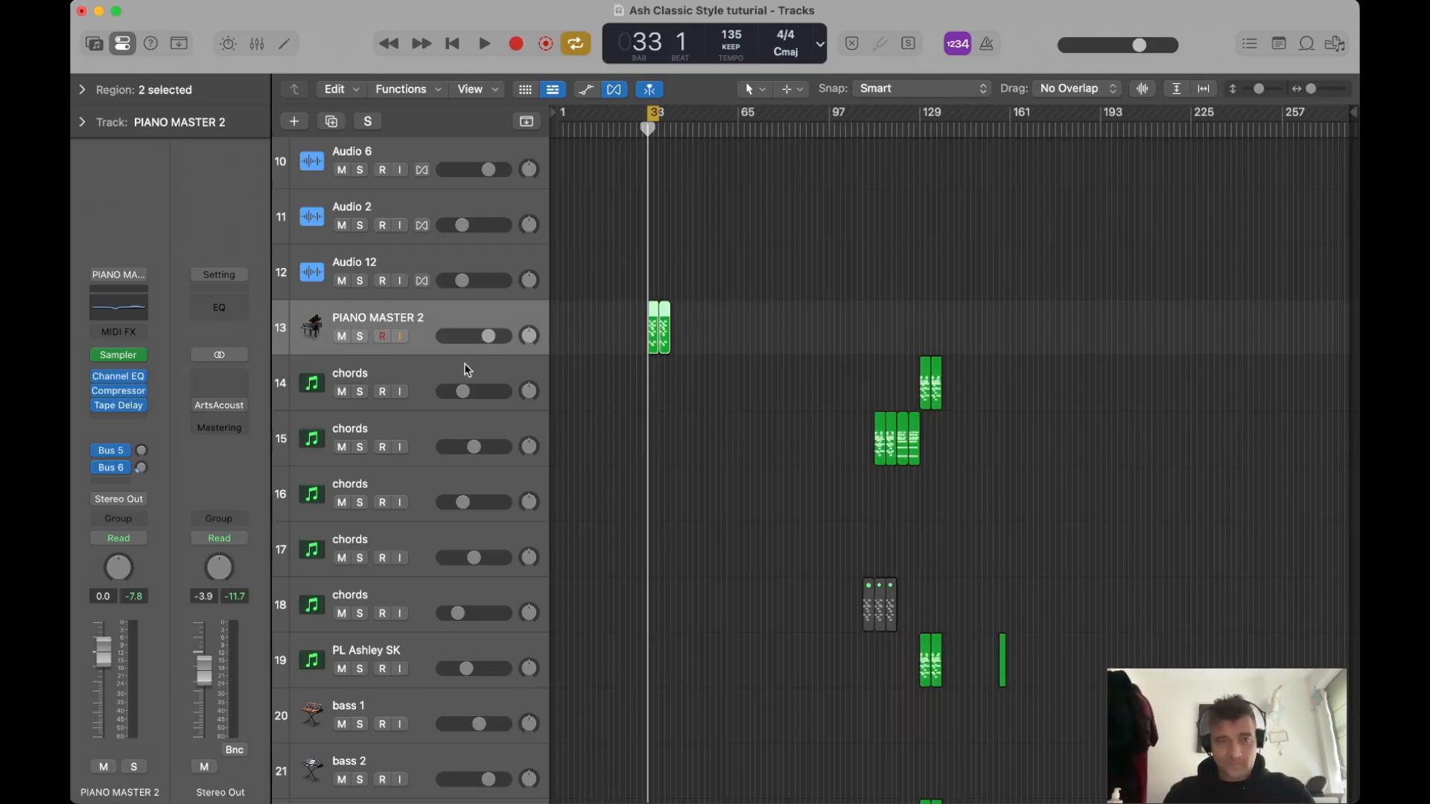
left_click(604, 375)
left_click_drag(892, 388, 970, 386)
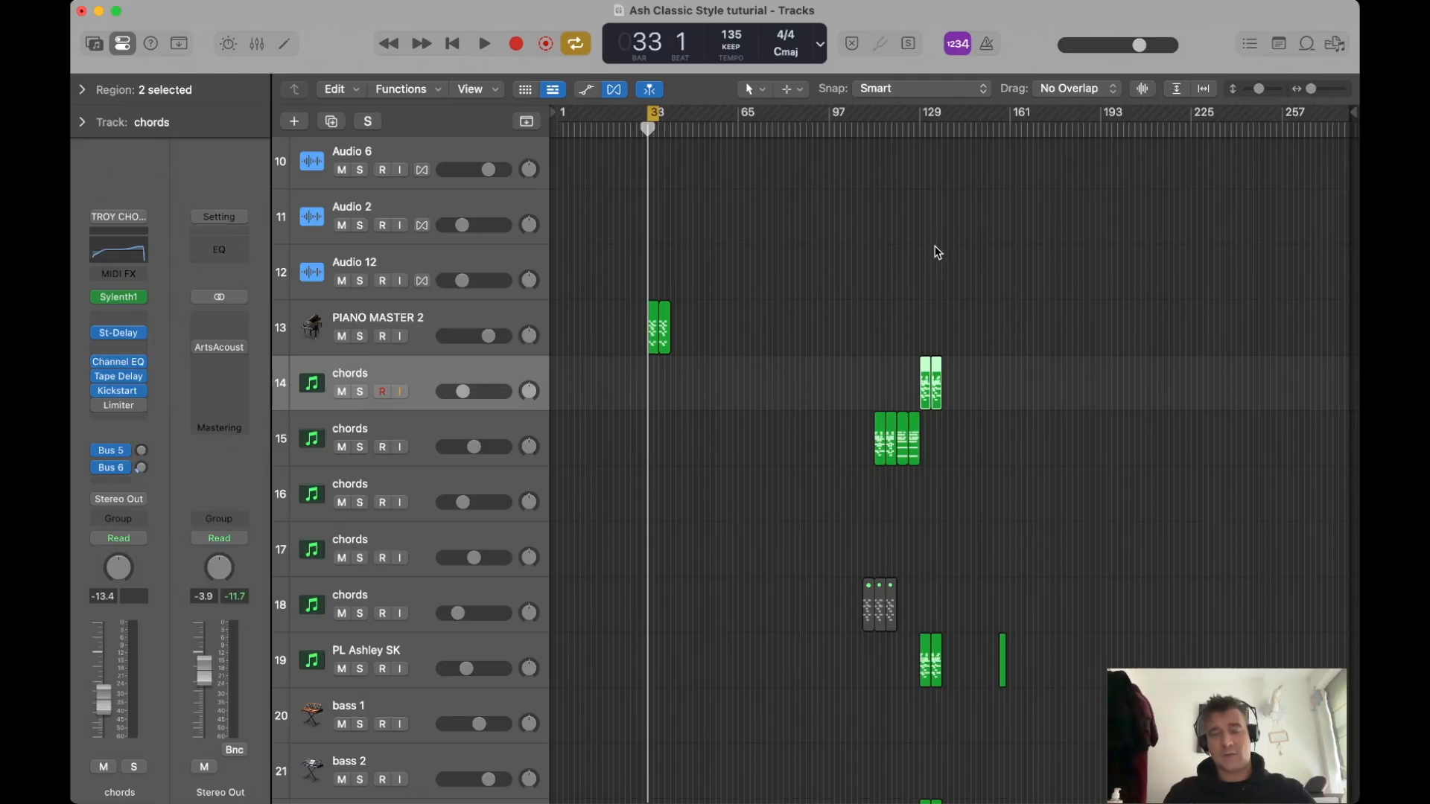
left_click_drag(870, 376, 888, 403)
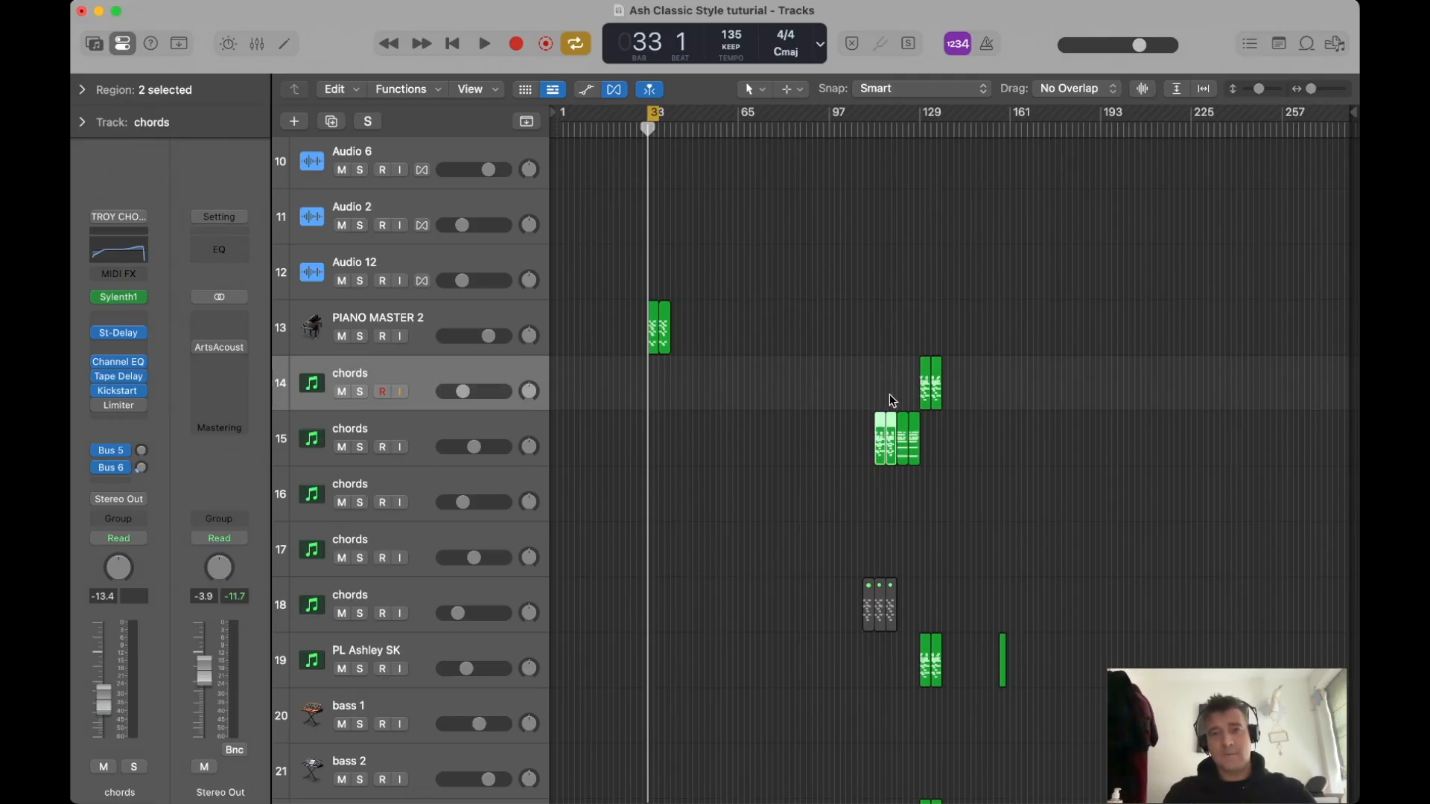
key("ctrl+s")
left_click(885, 119)
key("space")
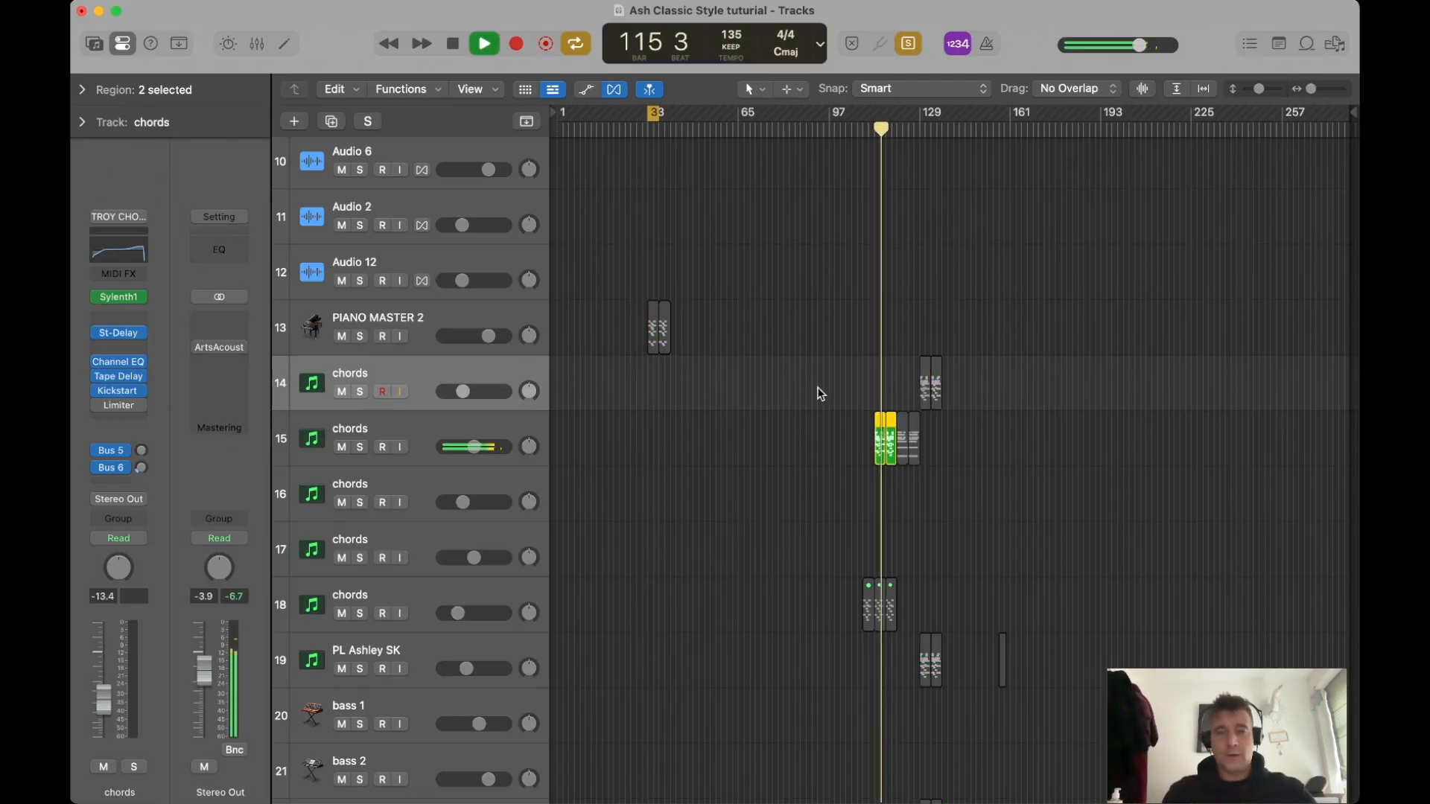
key("space")
key("ctrl+s")
Turn off the cycle and set the PIANO MASTER 2 track's transposition to +7.
left_click(471, 327)
left_click(81, 122)
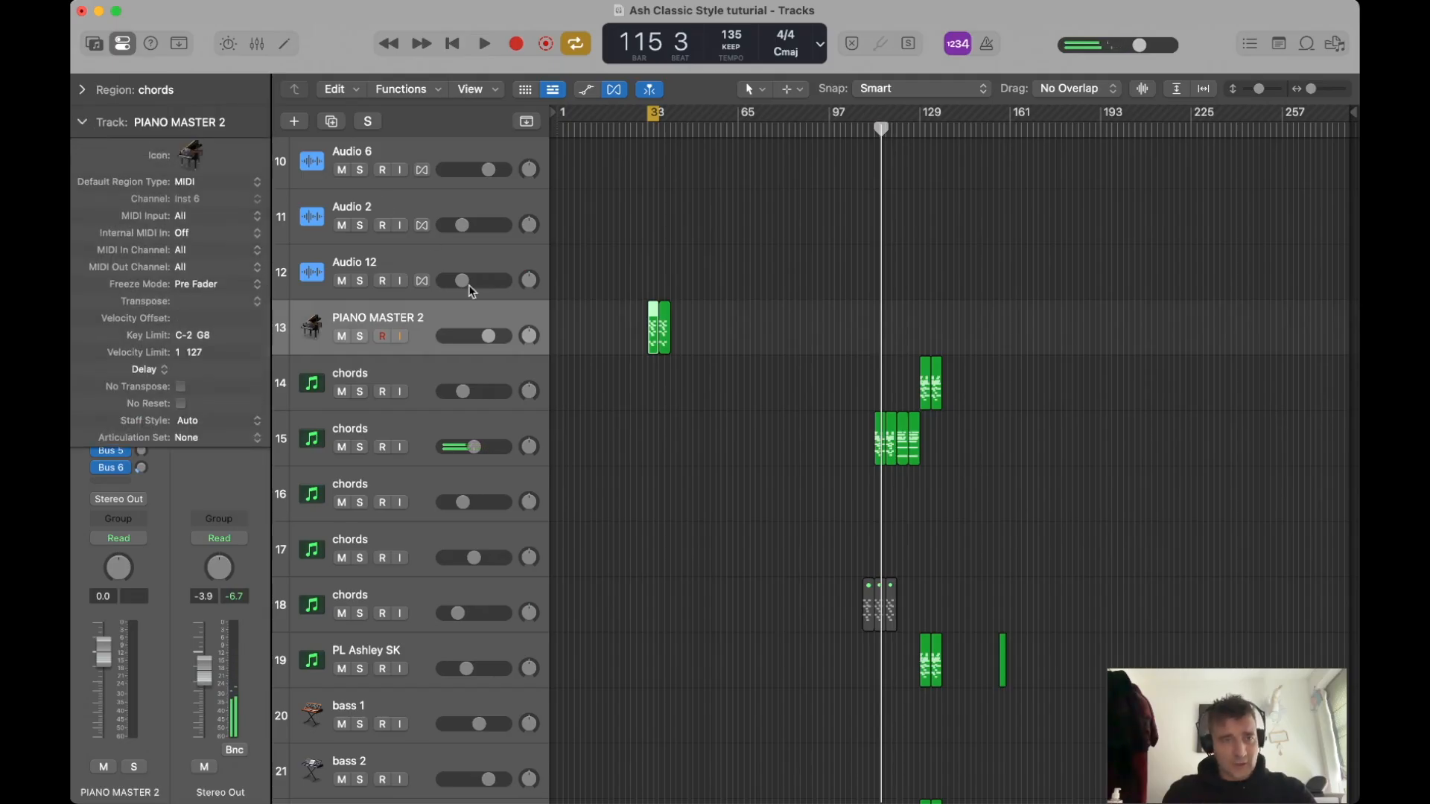
left_click(449, 428)
key("ctrl+z")
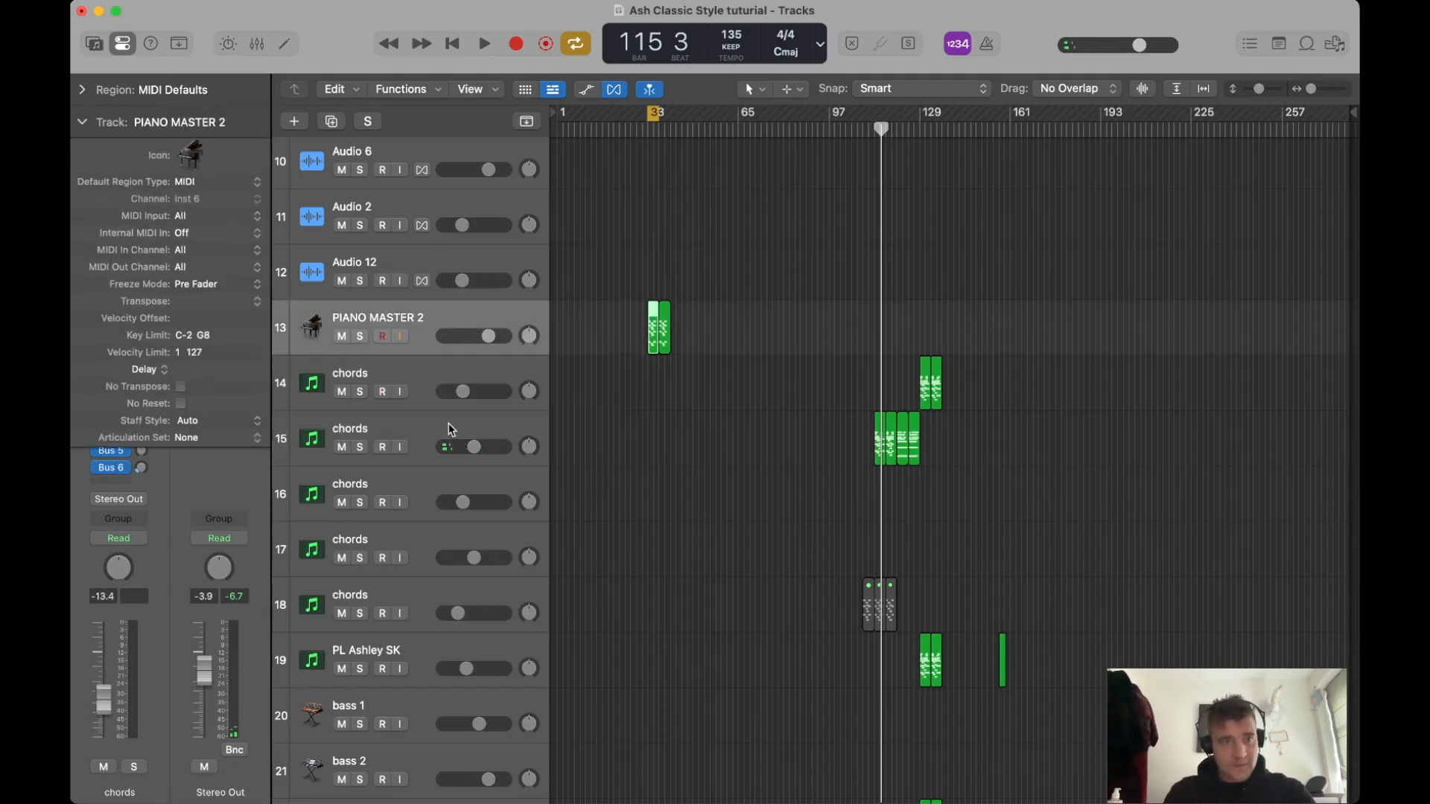
key("c")
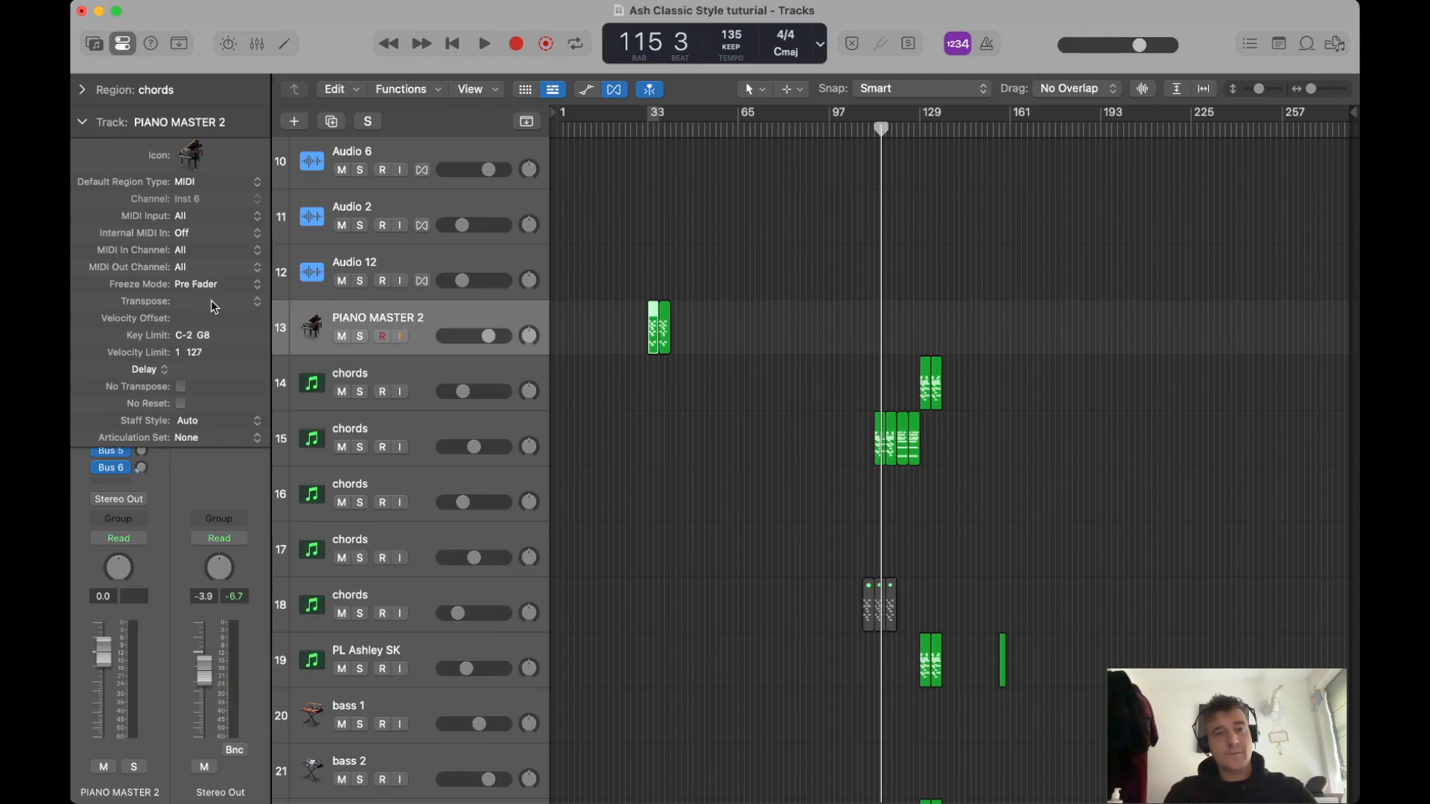
left_click(401, 335)
double_click(202, 301)
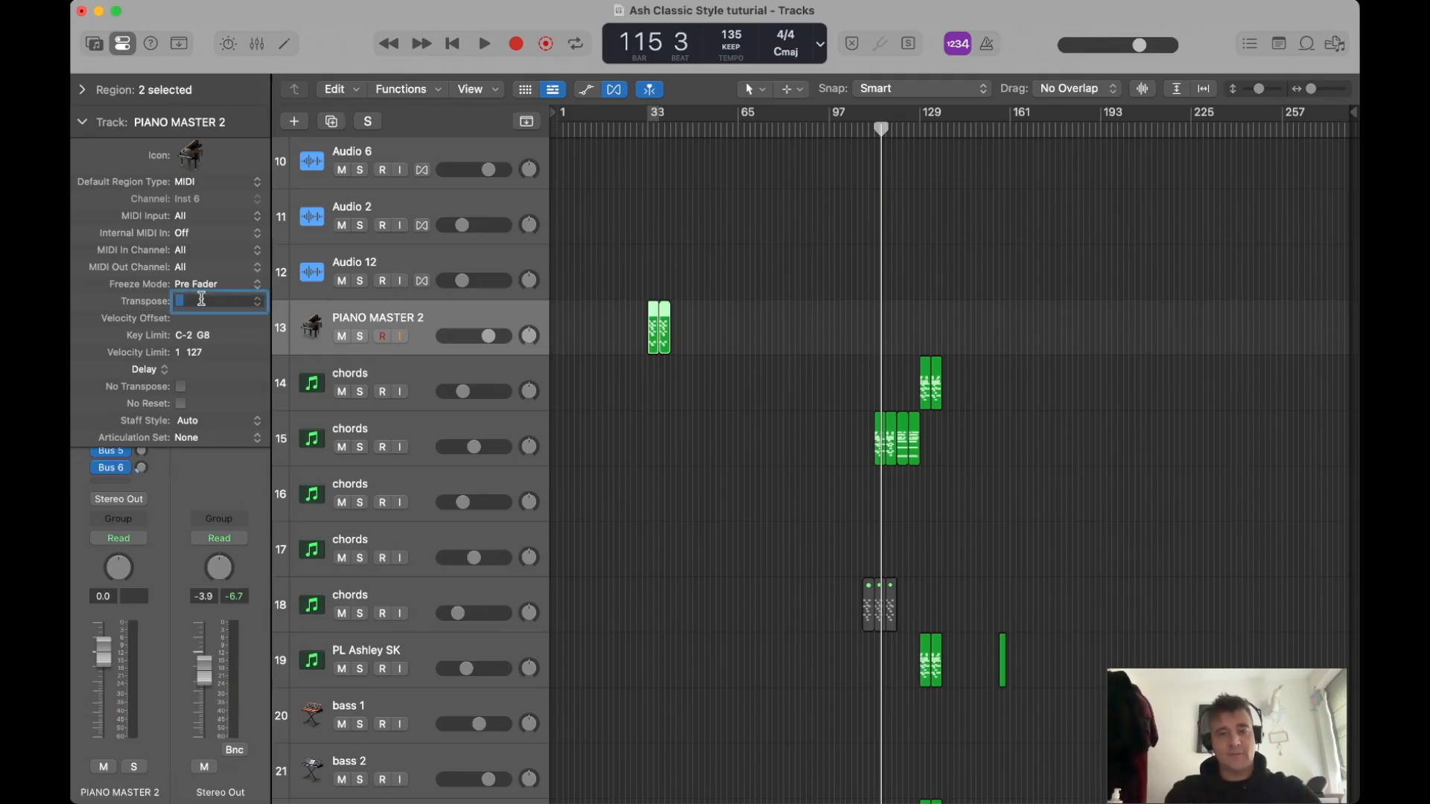
key("Return")
Play the piano chords from bar 33 and set the cycle range to bars 33 to 41.
left_click(647, 131)
key("space")
scroll(679, 287, "up", 5)
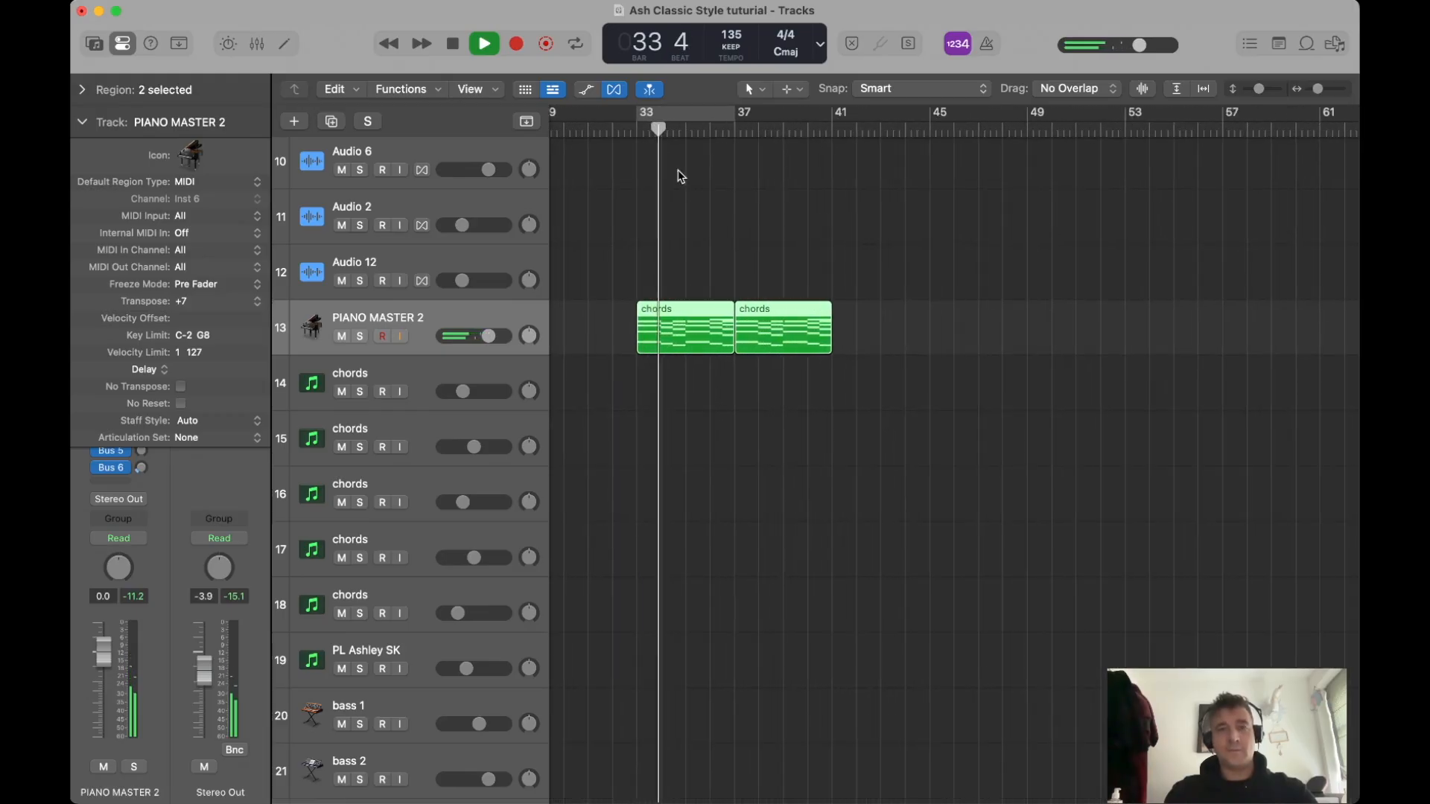
left_click_drag(640, 112, 832, 113)
key("space")
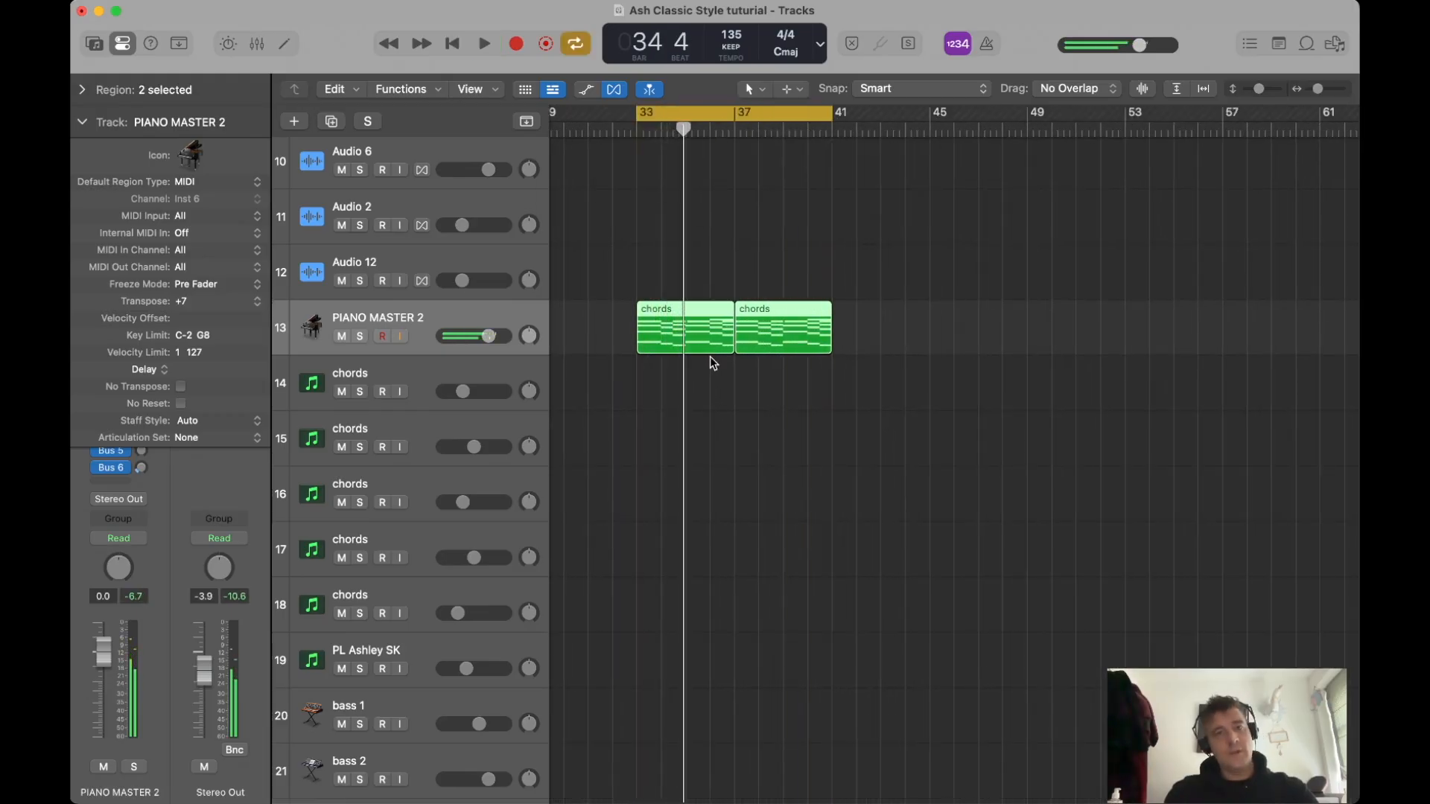
Duplicate the chords synth track 15 with its settings and place the new track directly below PIANO MASTER 2.
scroll(714, 364, "down", 5)
left_click(482, 431)
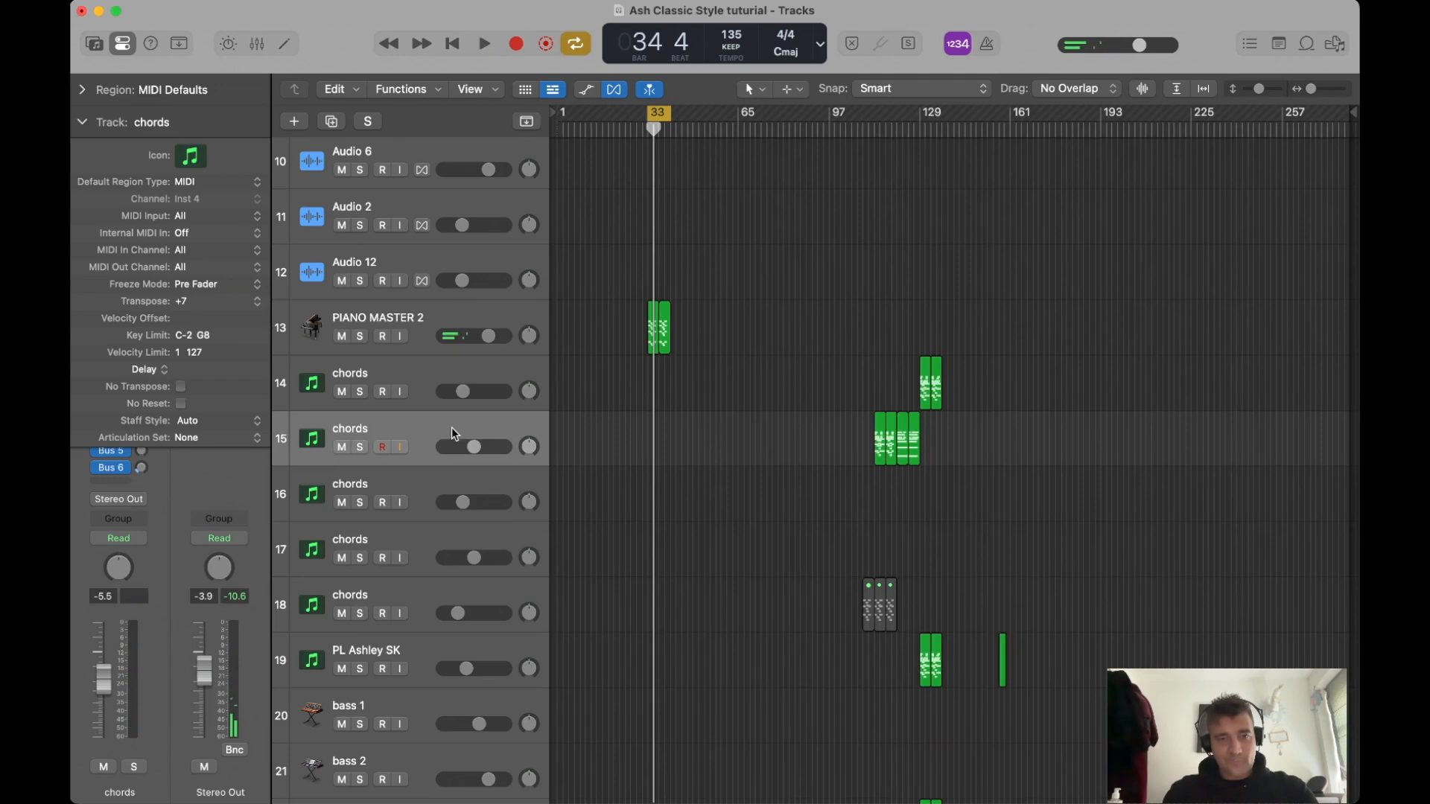
left_click(332, 124)
left_click_drag(461, 487, 455, 362)
Move both chords regions at bars 33 and 37 from the piano track to the duplicated synth track and play them.
scroll(658, 370, "up", 3)
left_click_drag(768, 337, 669, 341)
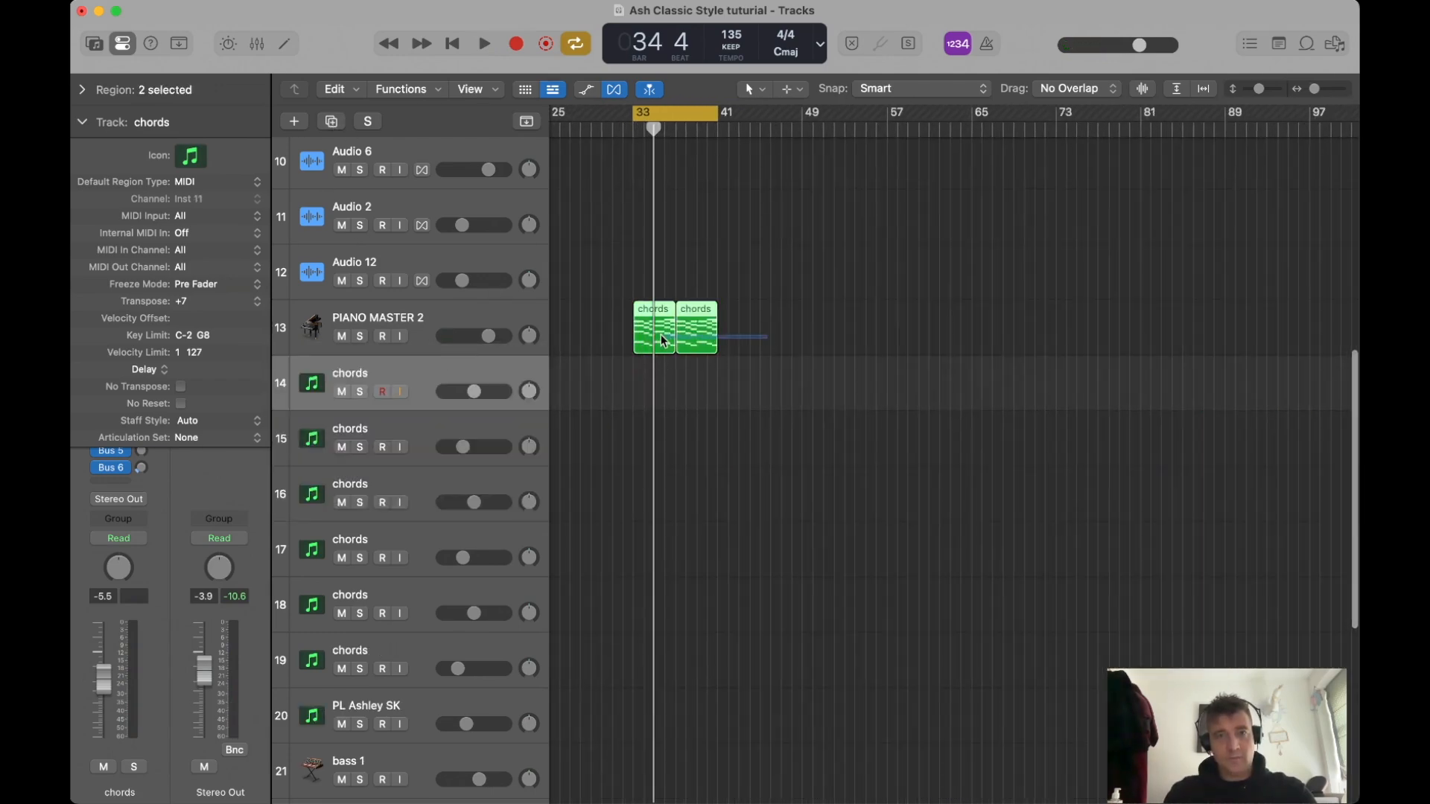
scroll(669, 341, "up", 3)
left_click(77, 122)
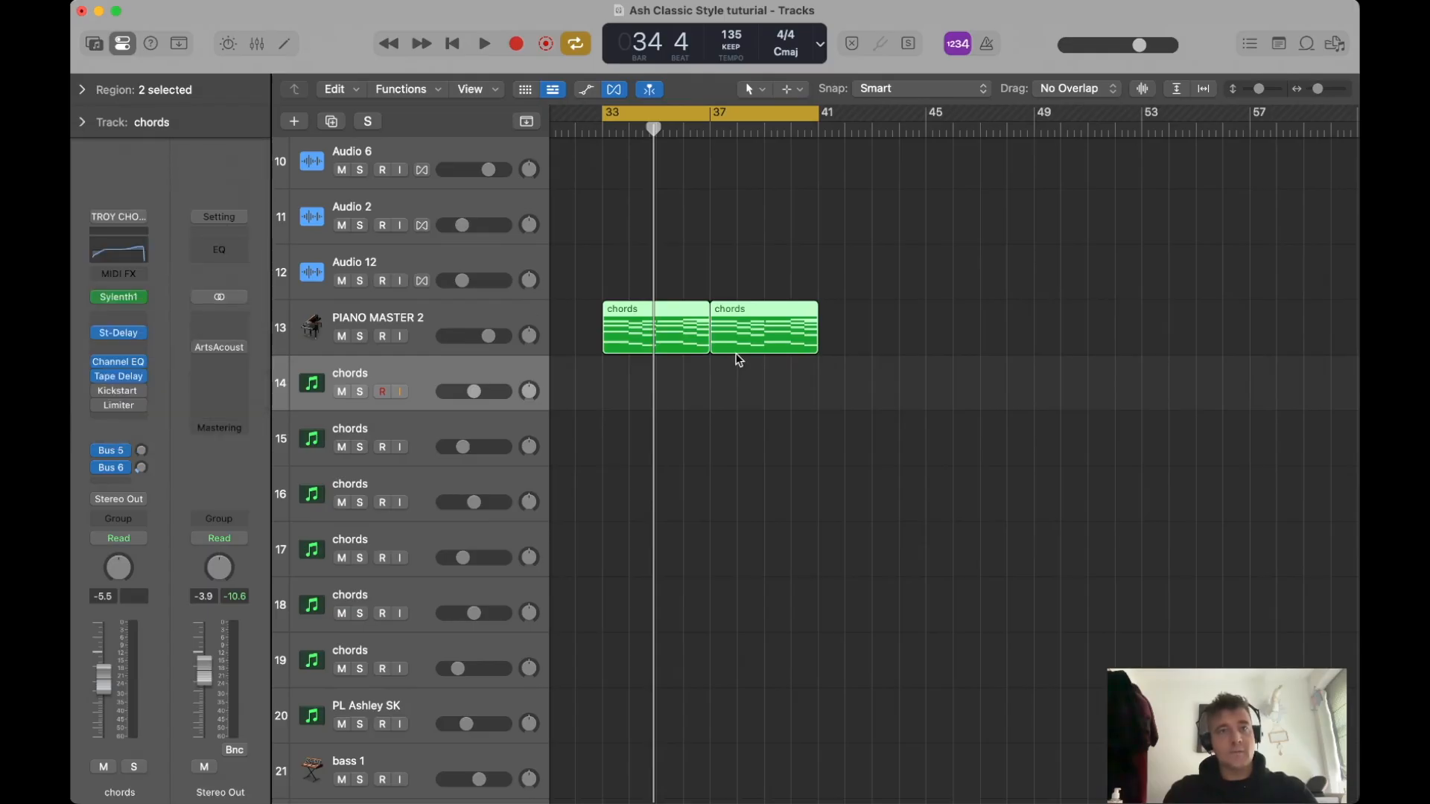
left_click_drag(652, 321, 649, 373)
key("space")
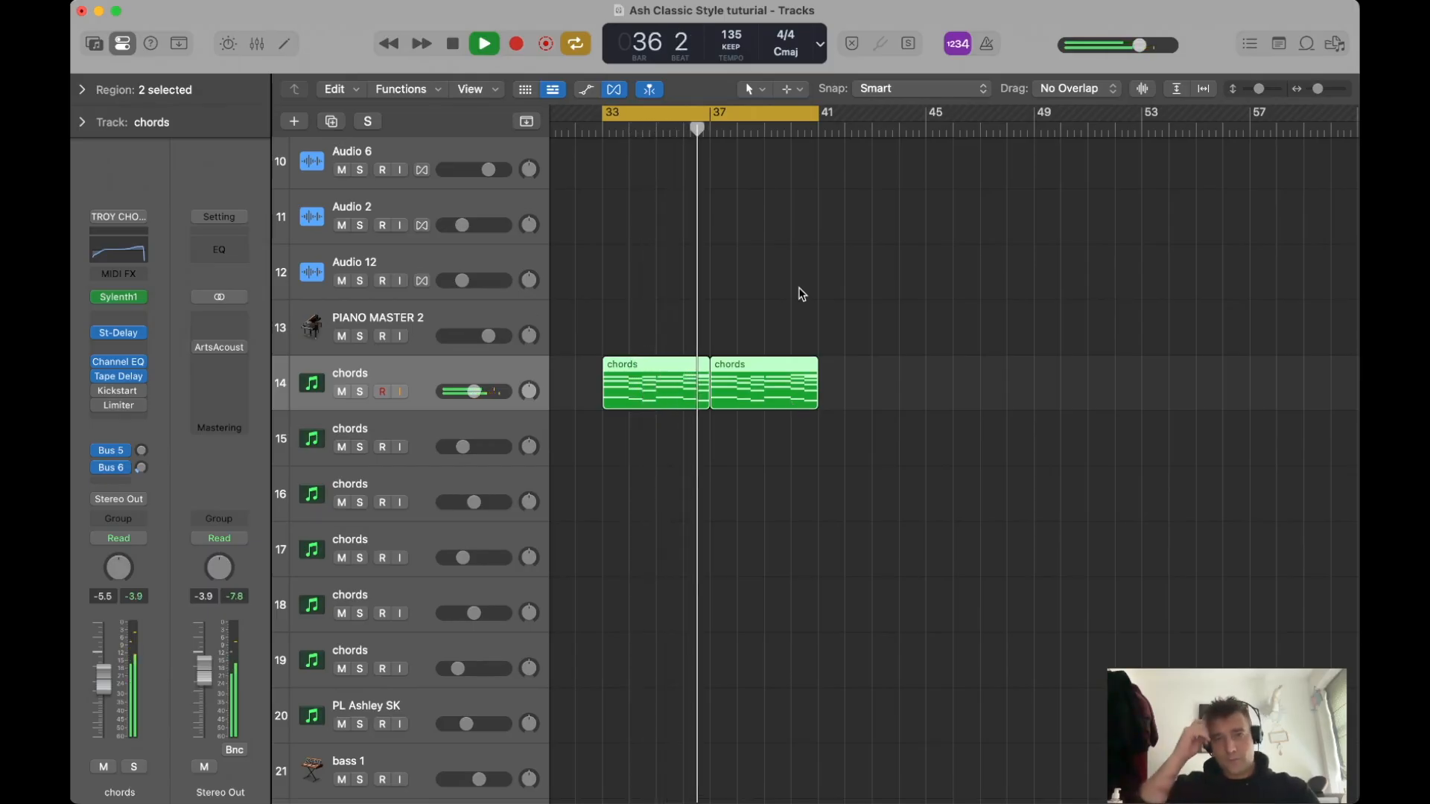
key("space")
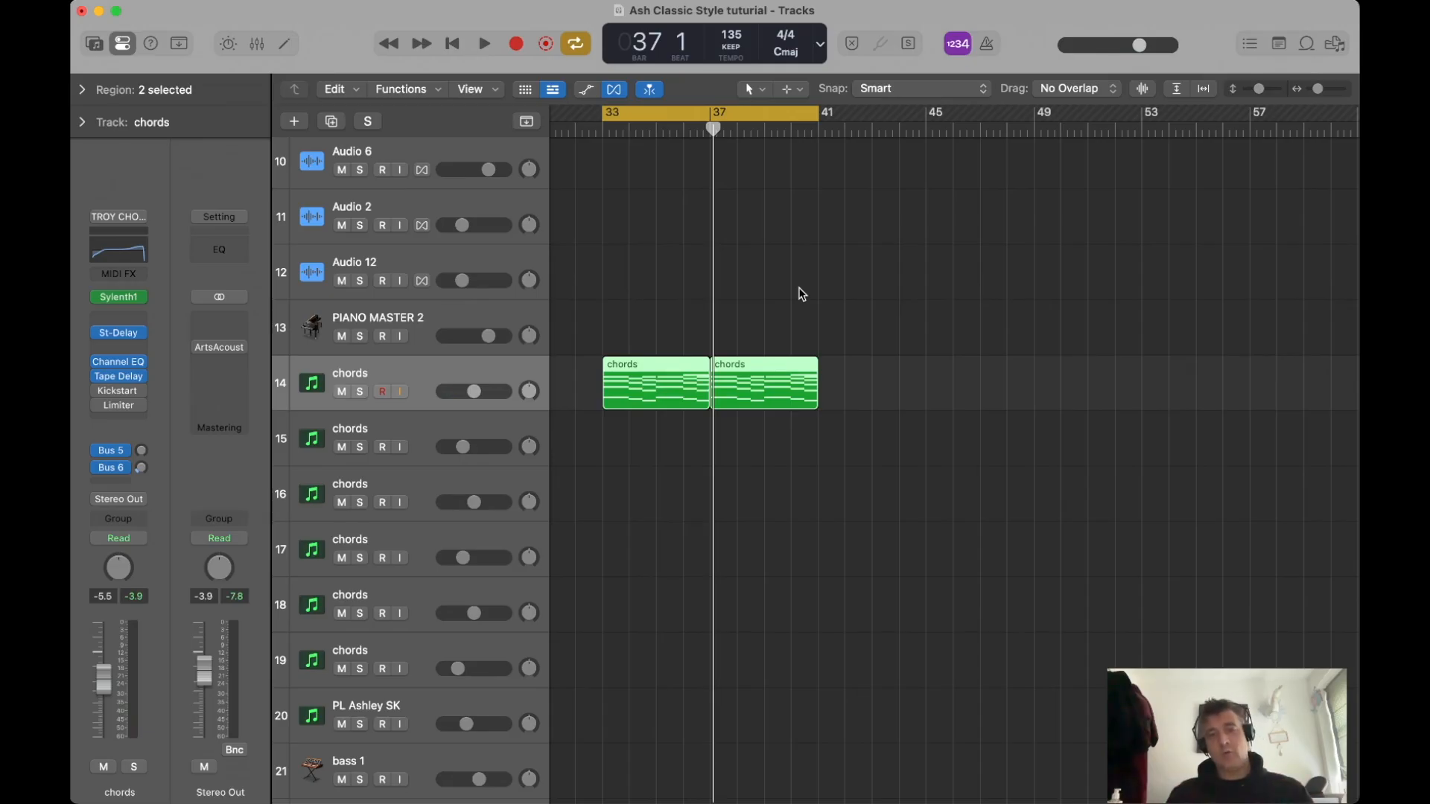
scroll(683, 384, "down", 3)
scroll(953, 362, "right", 1)
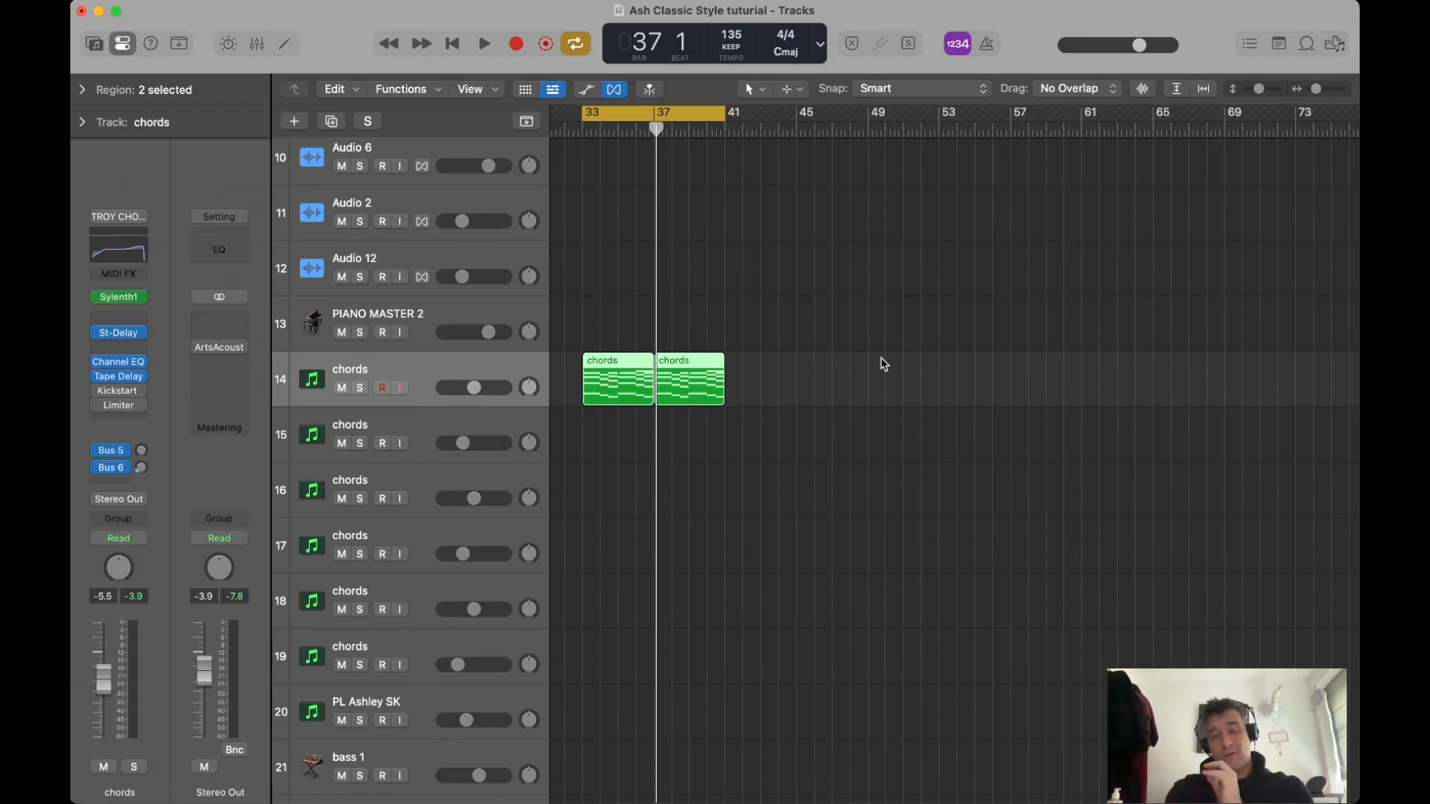
left_click(883, 365)
scroll(890, 356, "left", 4)
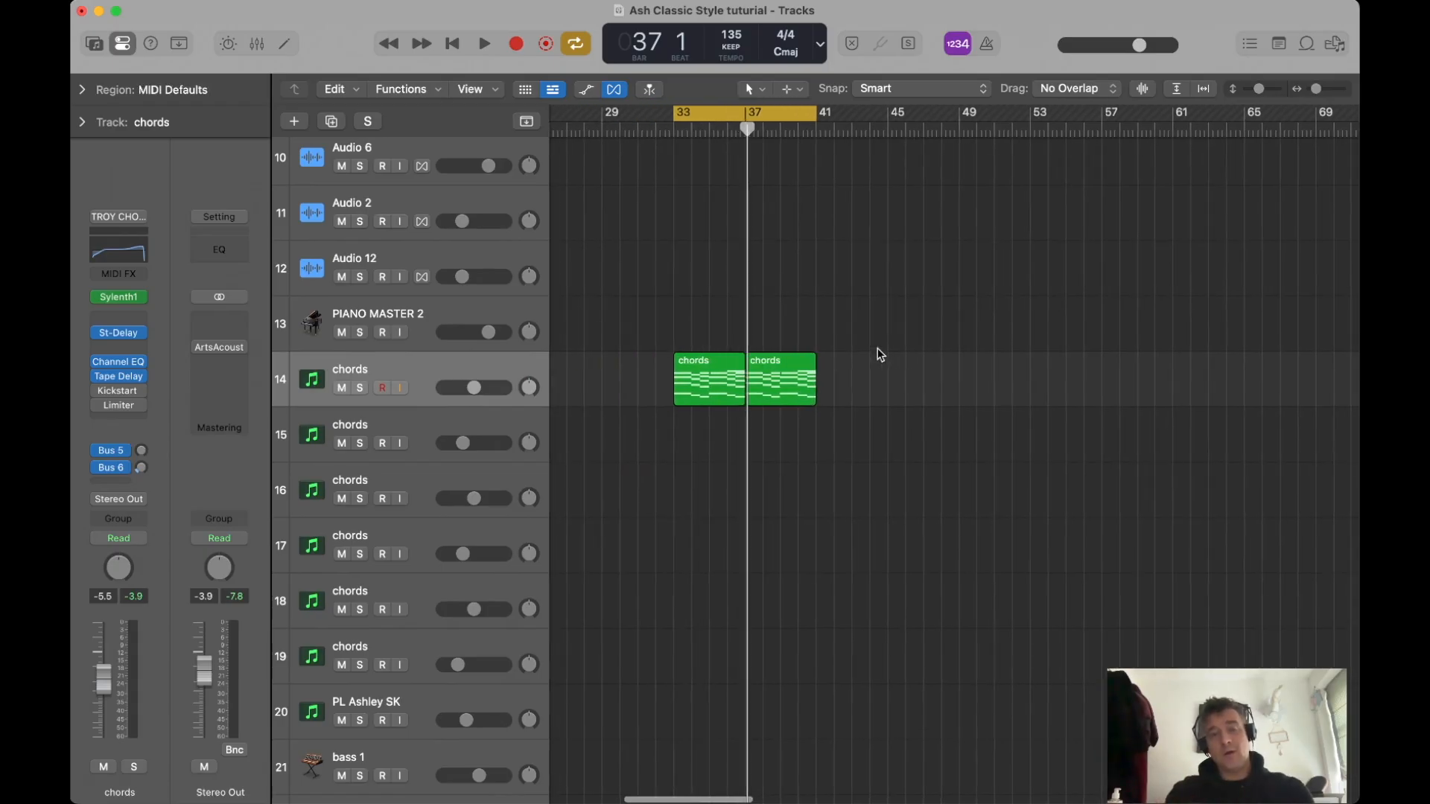
Open the bar 33 chords region, select all notes, split its first chord into equal eighth notes with the Scissors tool, and play it.
left_click(730, 375)
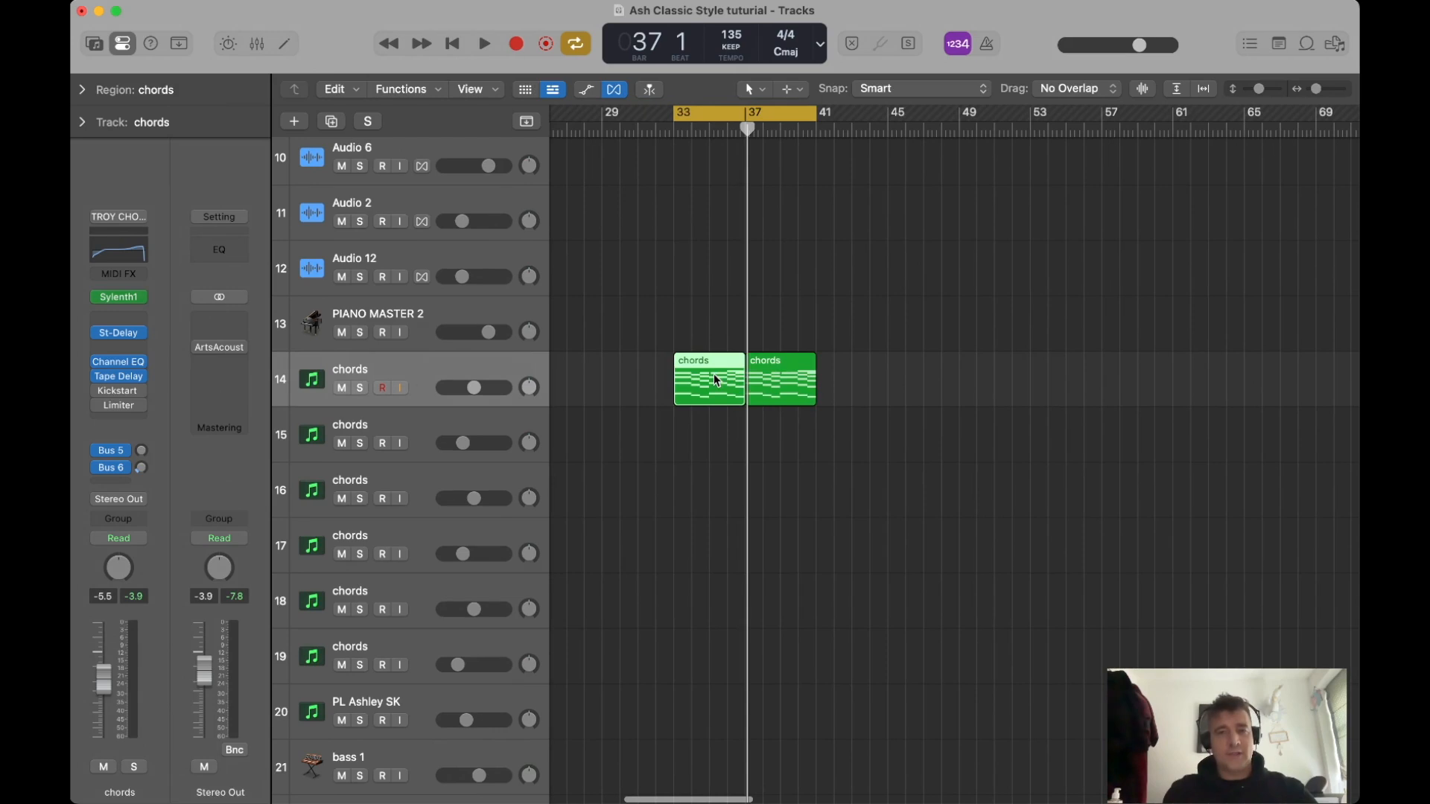
double_click(713, 373)
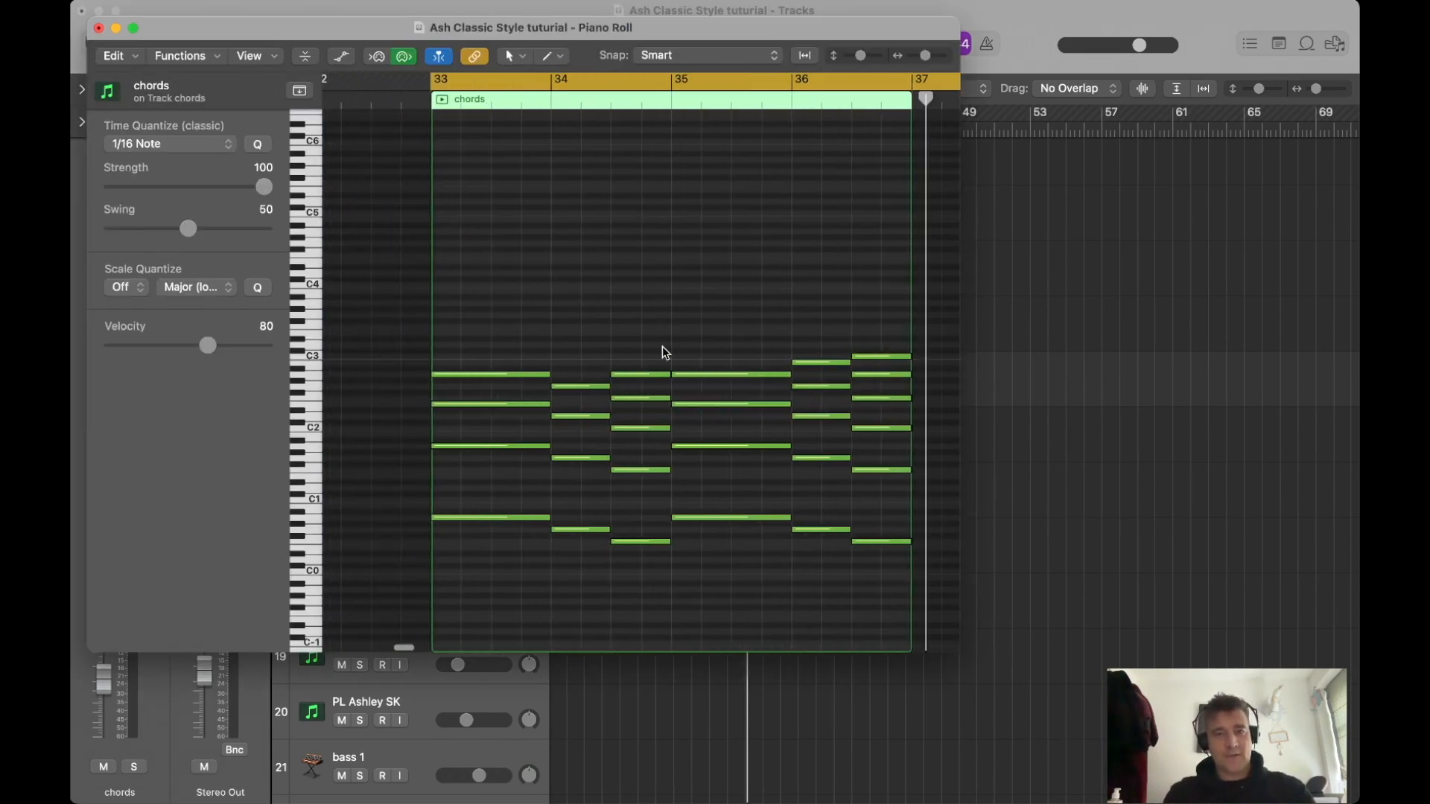
scroll(663, 351, "left", 10)
key("super+a")
key("t")
left_click(775, 414)
scroll(671, 392, "right", 5)
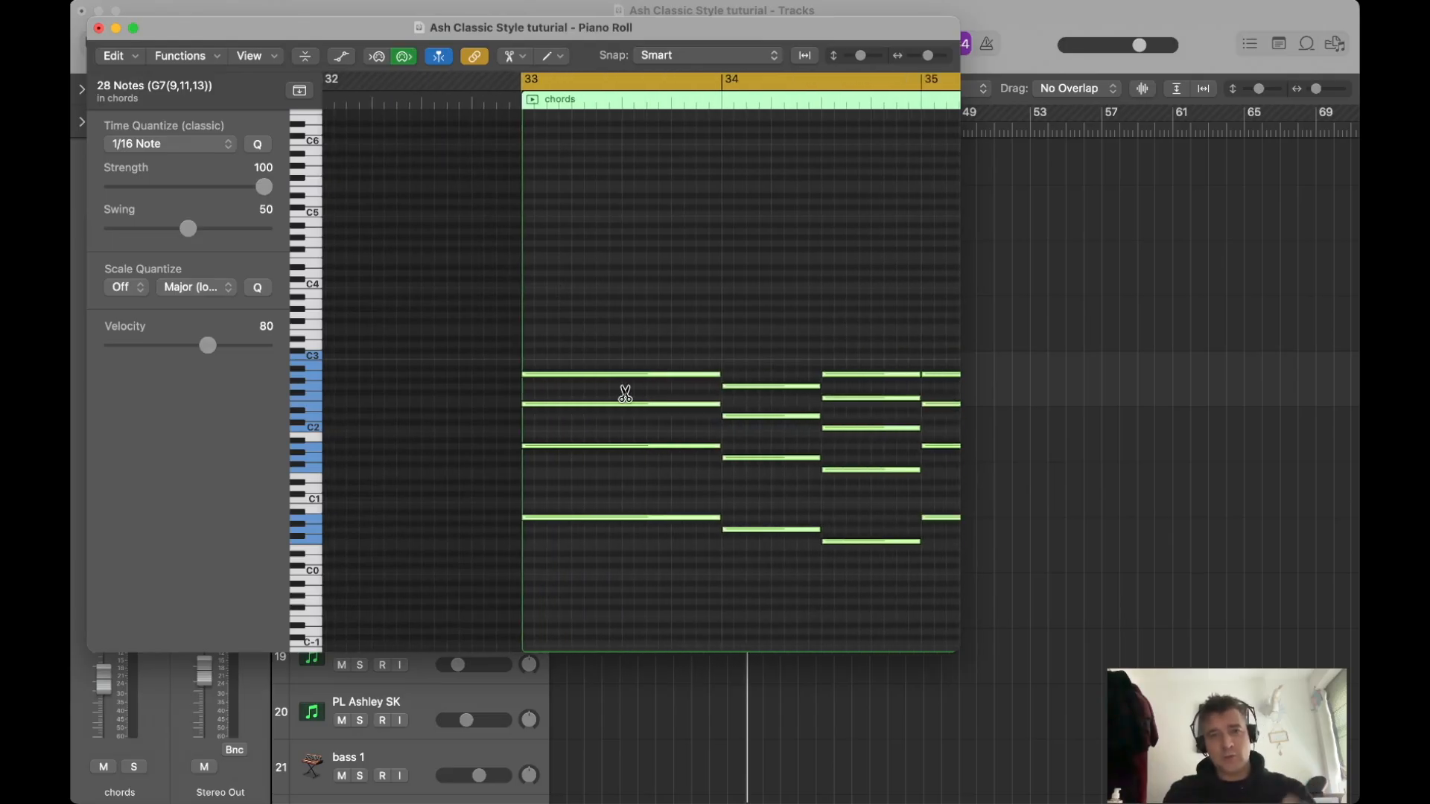
left_click(548, 393, "alt")
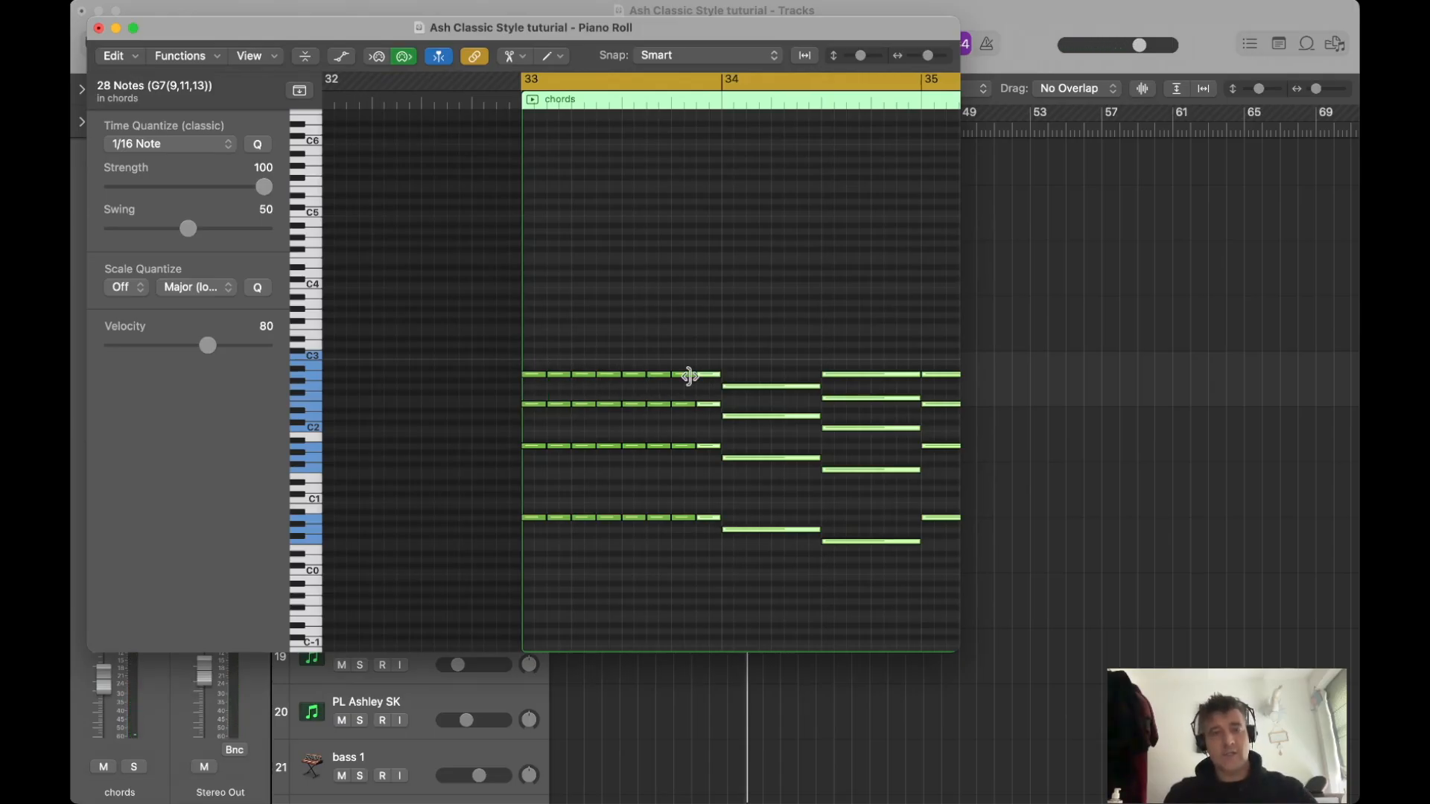
key("space")
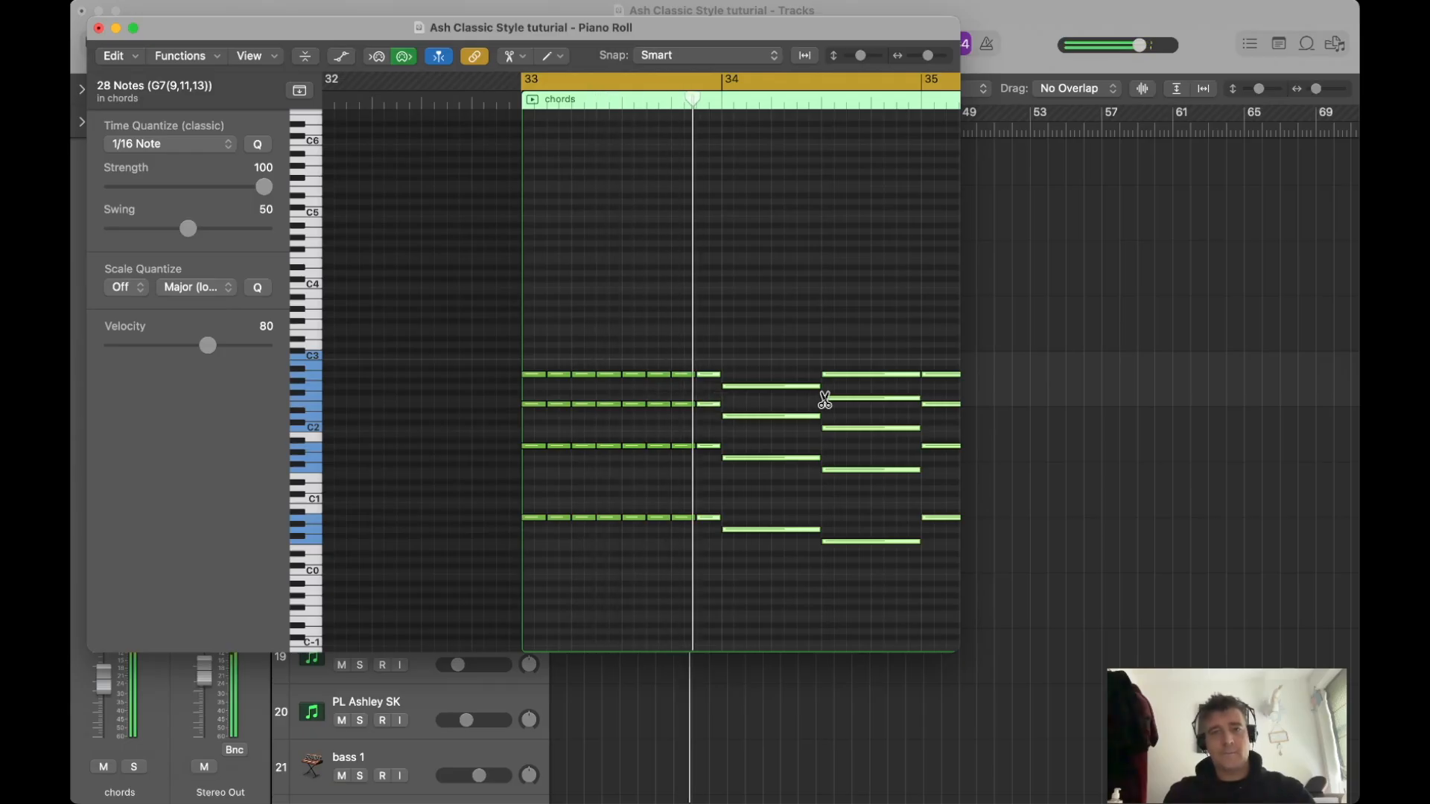
Split the remaining chords from bar 34 to bar 37 into equal eighth notes and play the region.
left_click(747, 386, "alt")
scroll(740, 386, "right", 3)
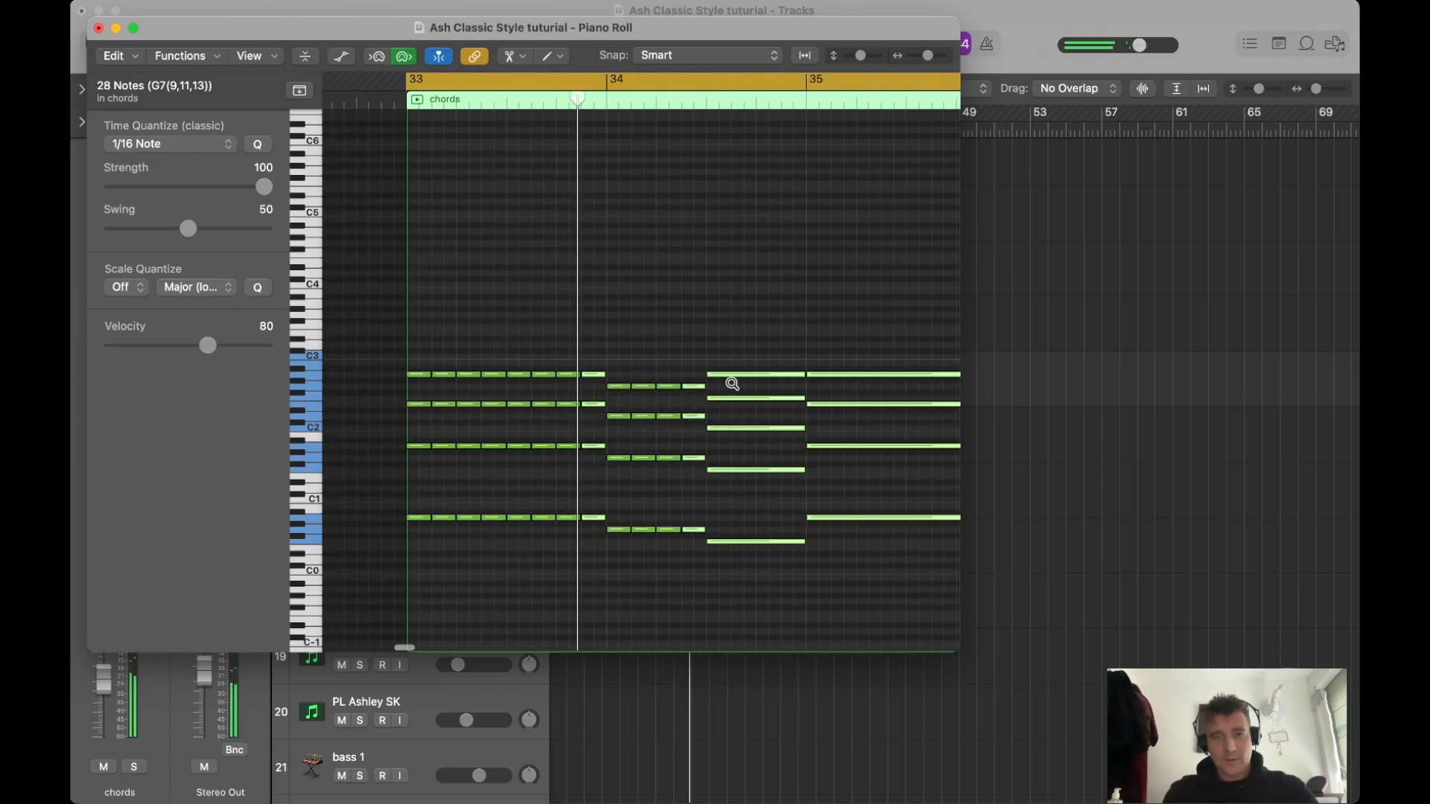
left_click(729, 375, "alt")
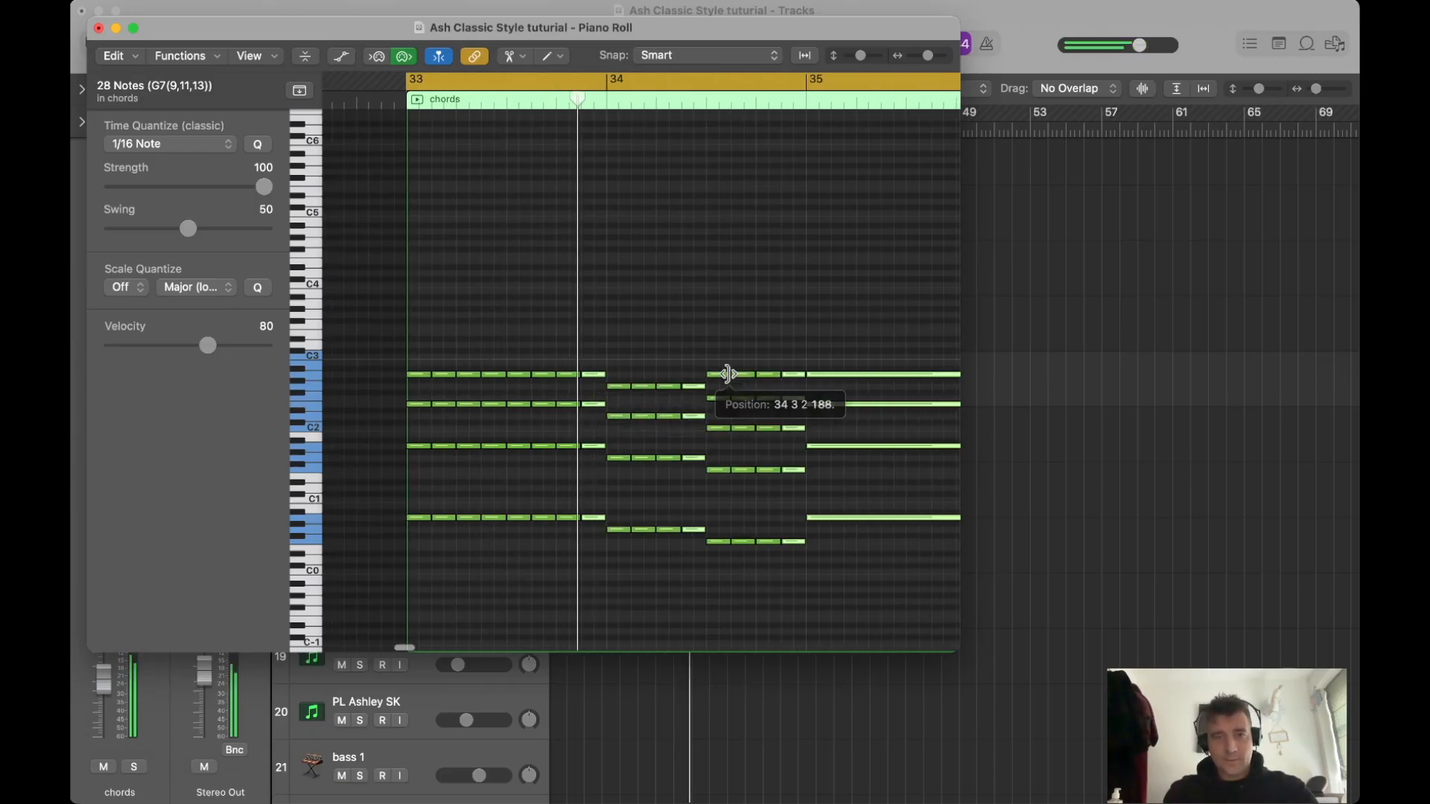
left_click(832, 376, "alt")
scroll(830, 373, "down", 5)
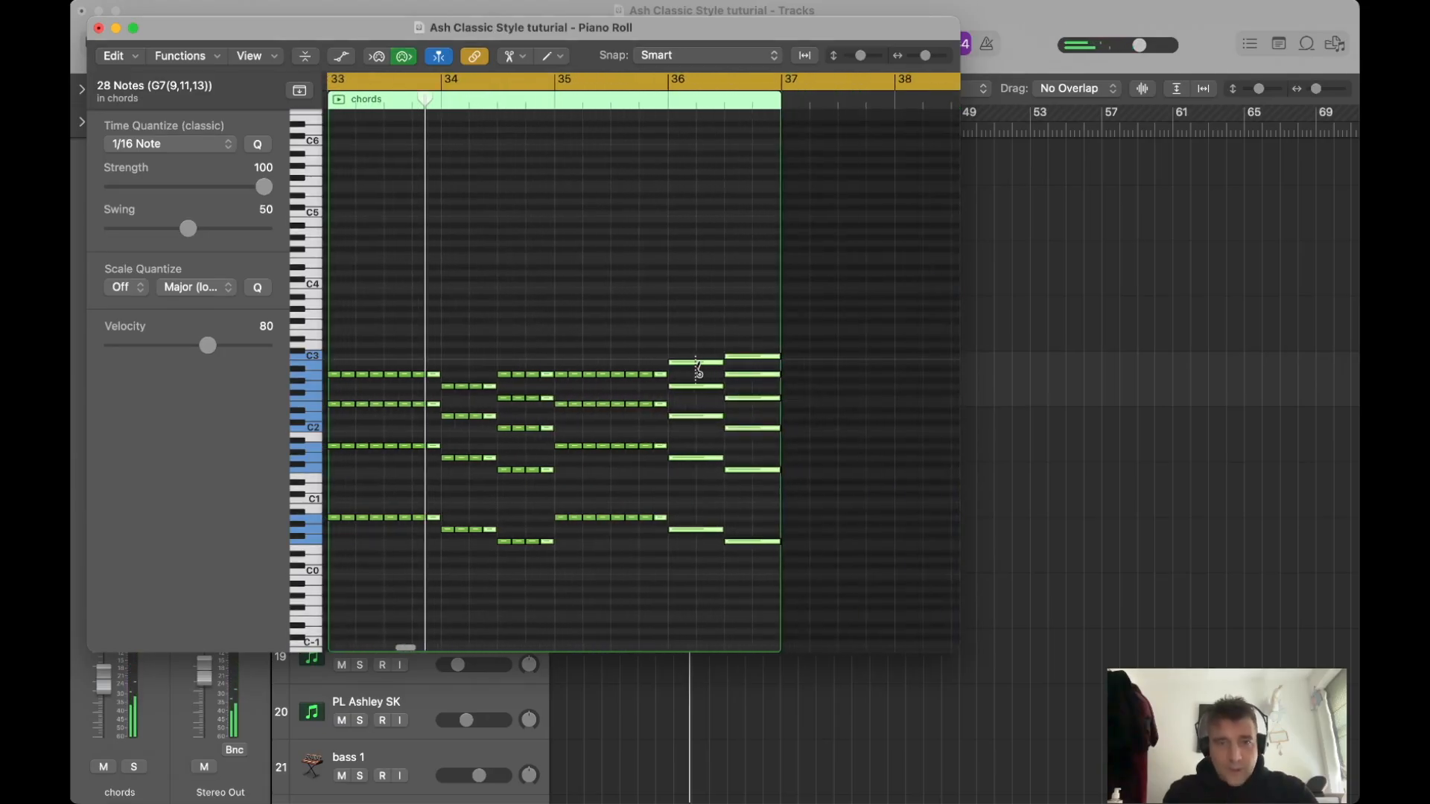
left_click(689, 373, "alt")
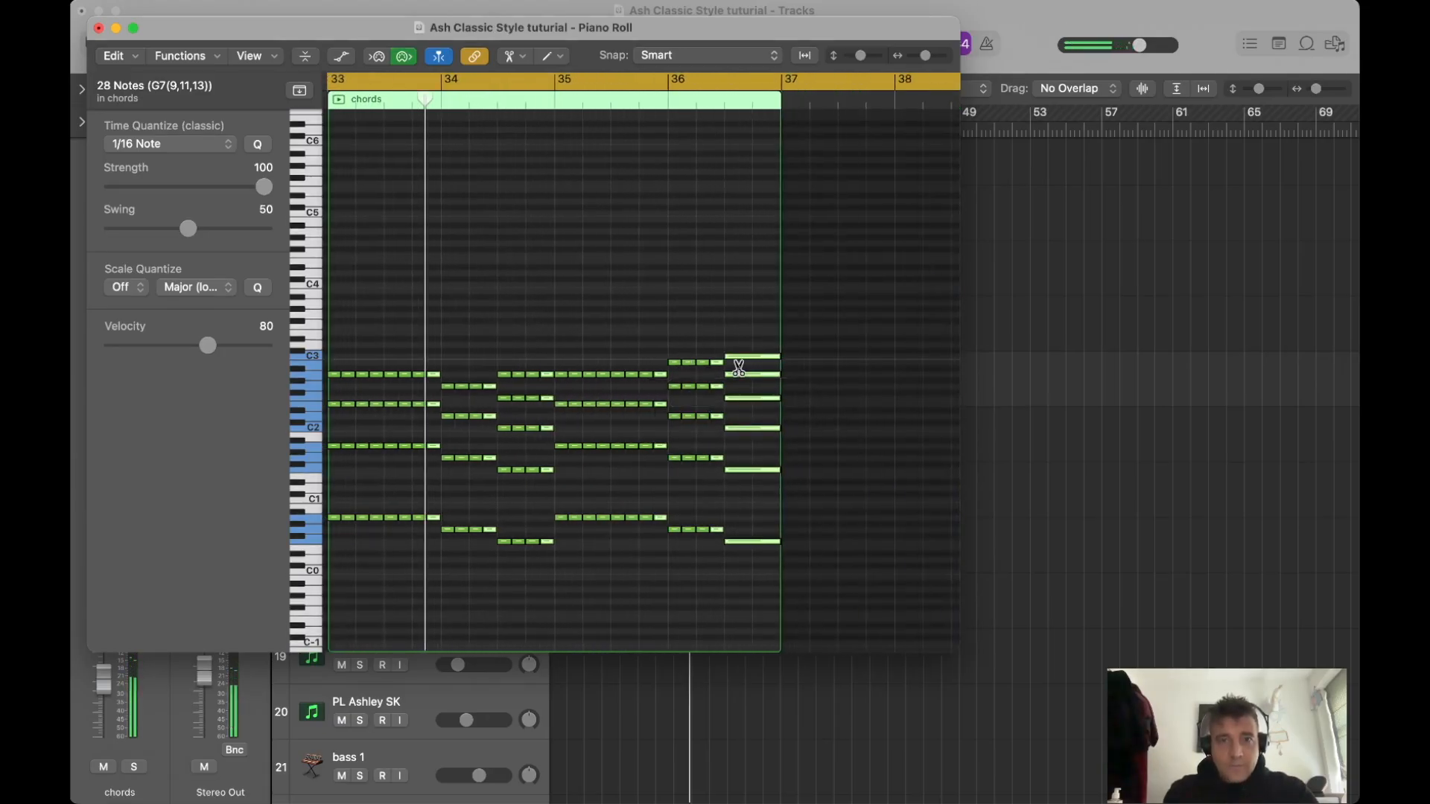
left_click(738, 370, "alt")
key("space")
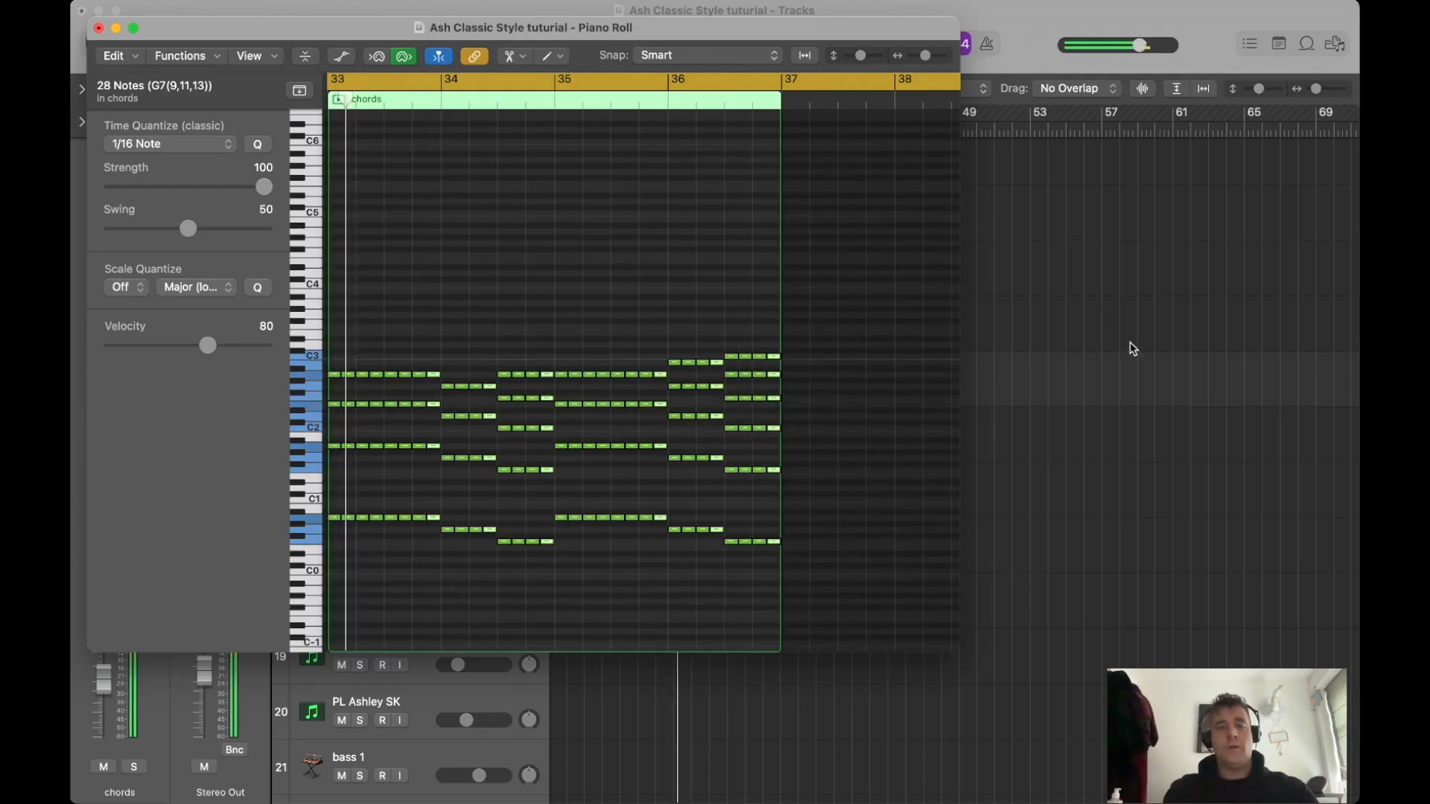
Replace the sustained chords region at bar 37 with a copy of the split bar 33 region and listen to it.
key("super+w")
key("t")
left_click(779, 383)
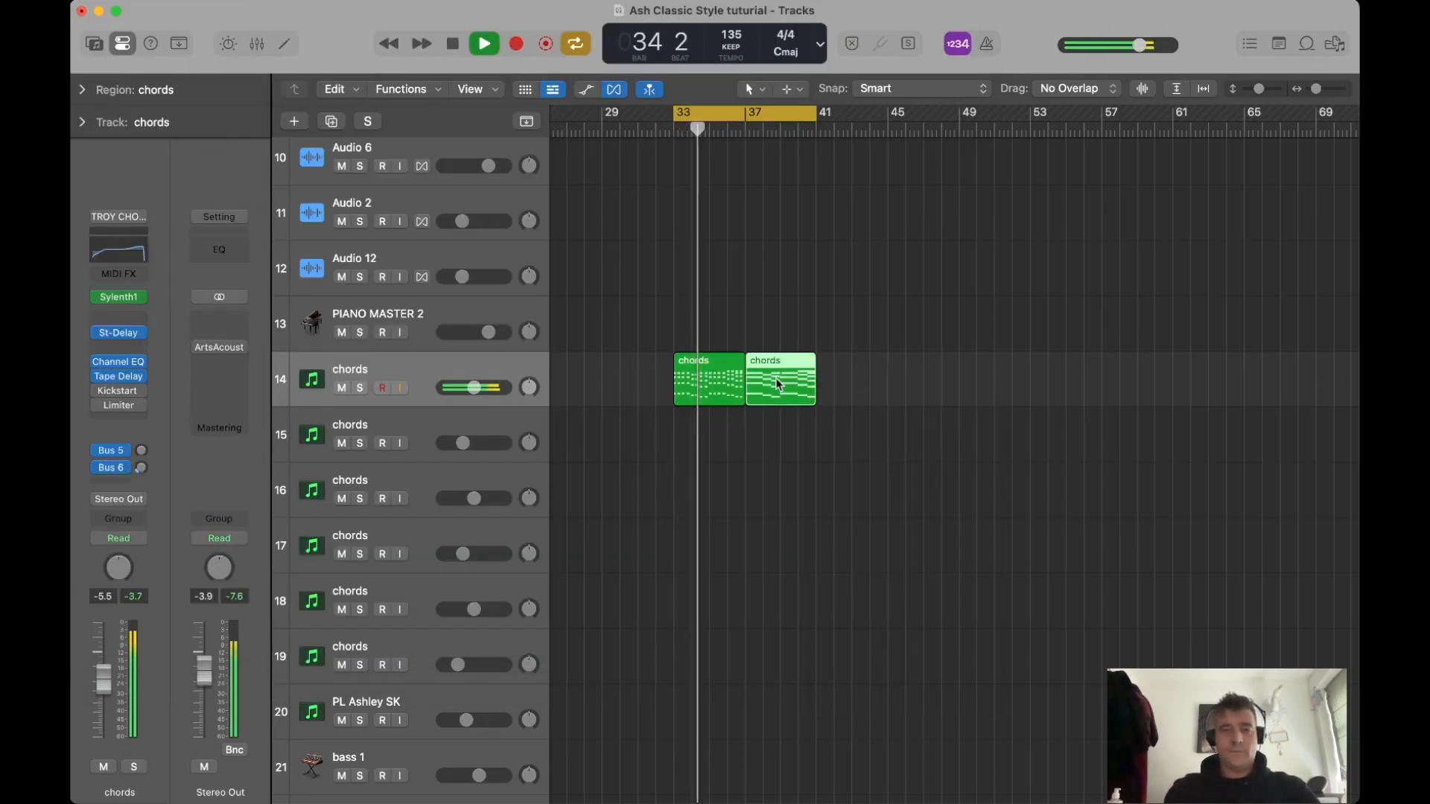
key("Delete")
left_click_drag(712, 379, 782, 373)
left_click(833, 325, "ctrl+alt")
left_click(833, 320, "ctrl+alt")
left_click(827, 319, "ctrl+alt")
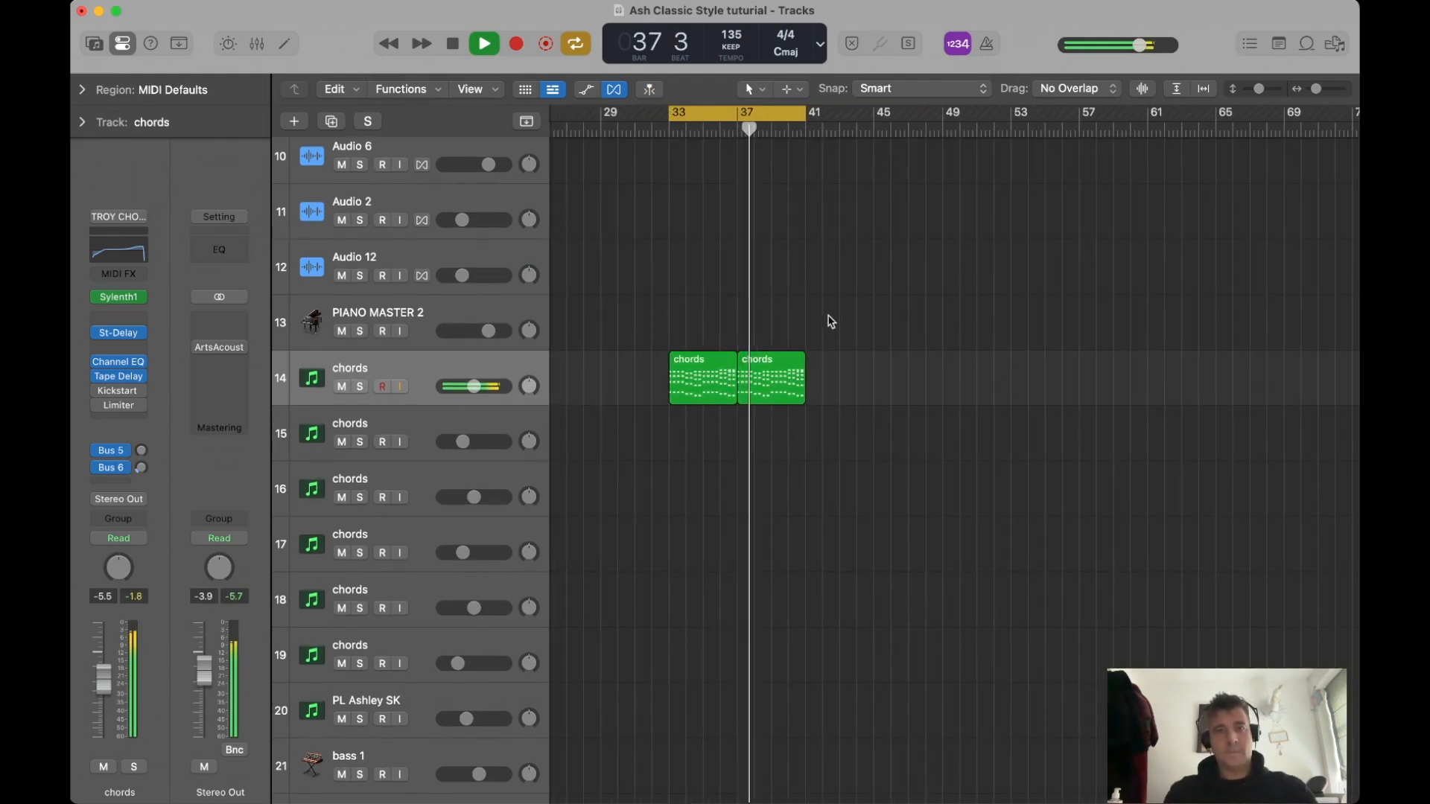
key("space")
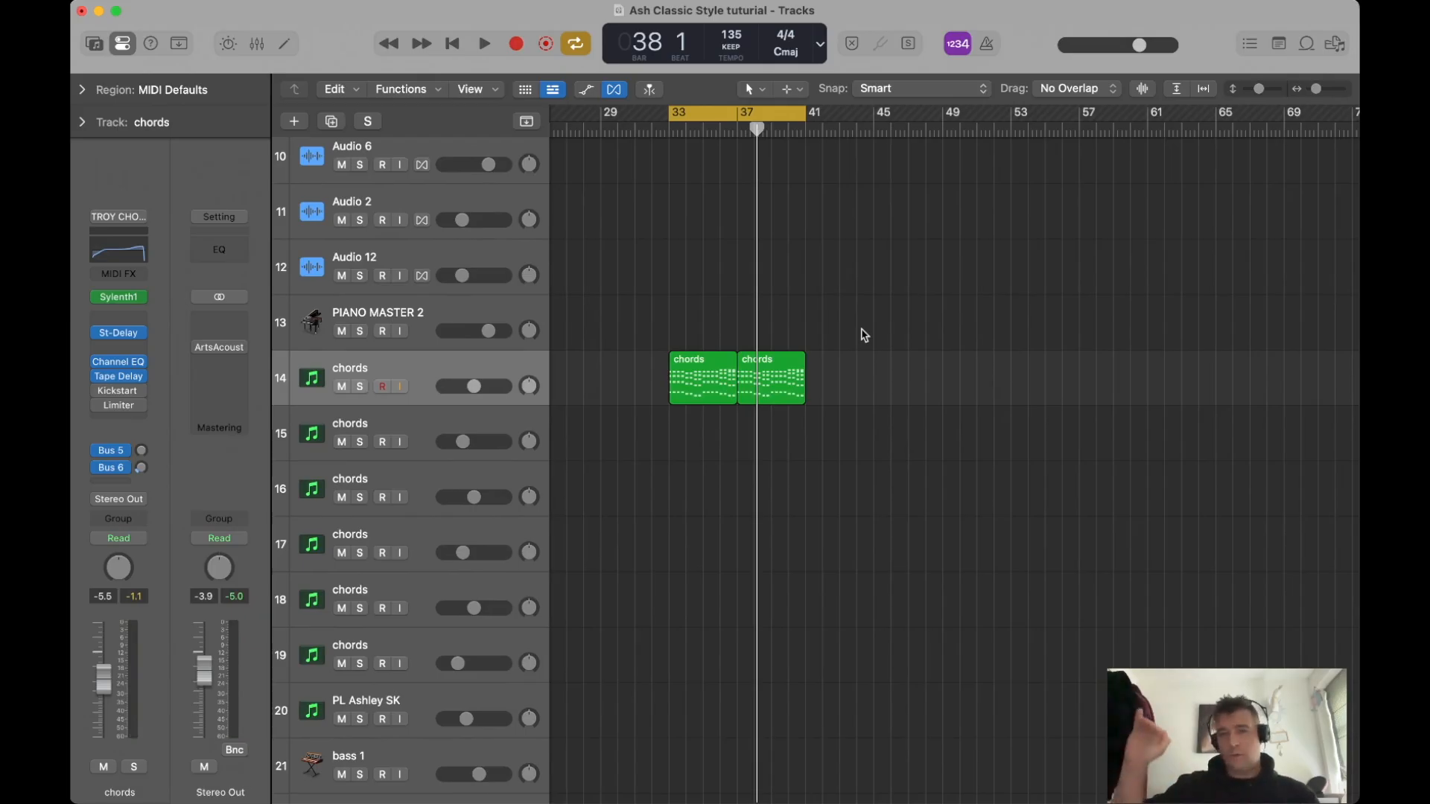
Extend the cycle range to bar 49, copy both chords regions to bar 41, and play from bar 33.
left_click_drag(864, 335, 842, 380)
left_click_drag(804, 113, 942, 114)
left_click_drag(993, 339, 741, 358)
left_click(676, 333)
key("space")
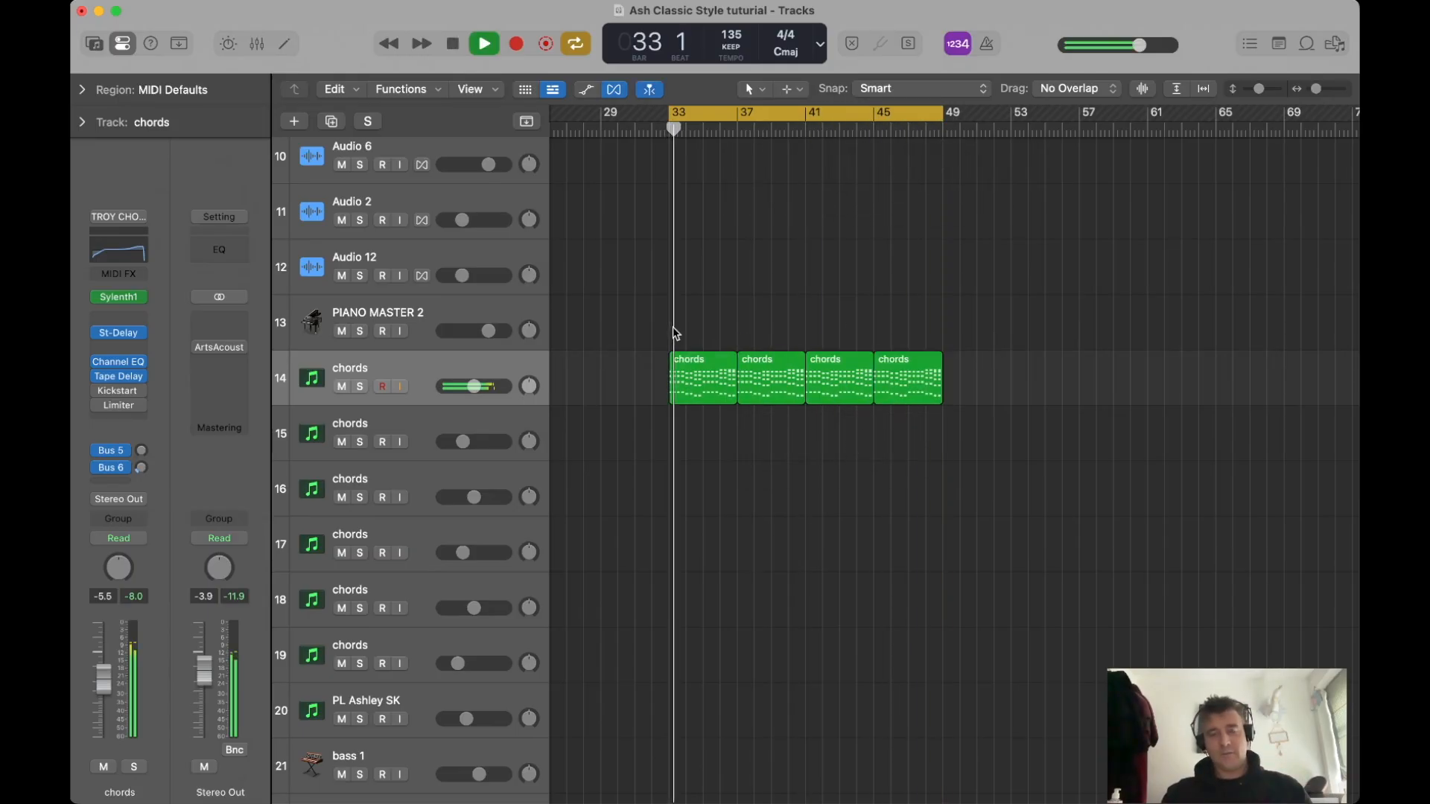
key("space")
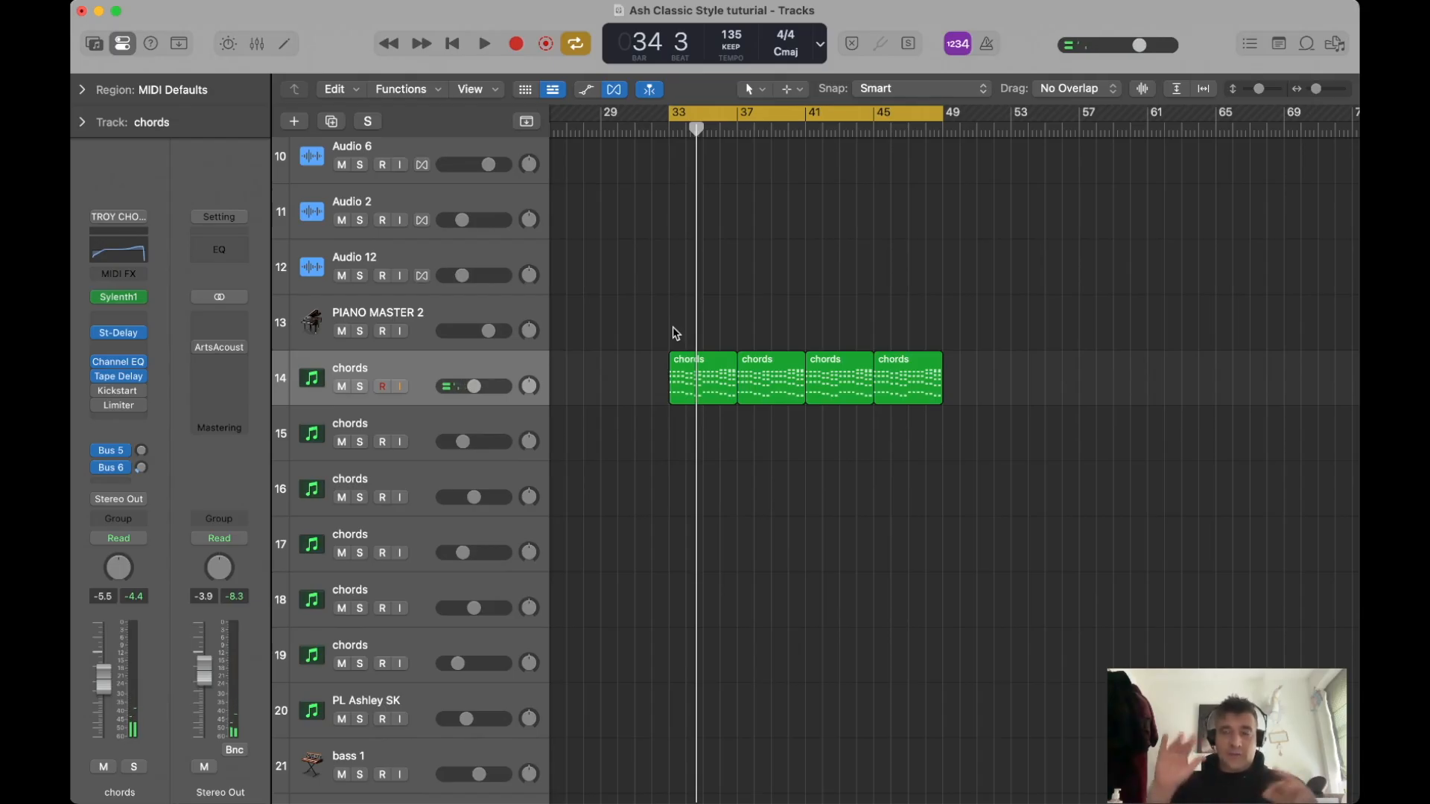
Create an empty four-bar region at bar 33 on track 15.
left_click(462, 428)
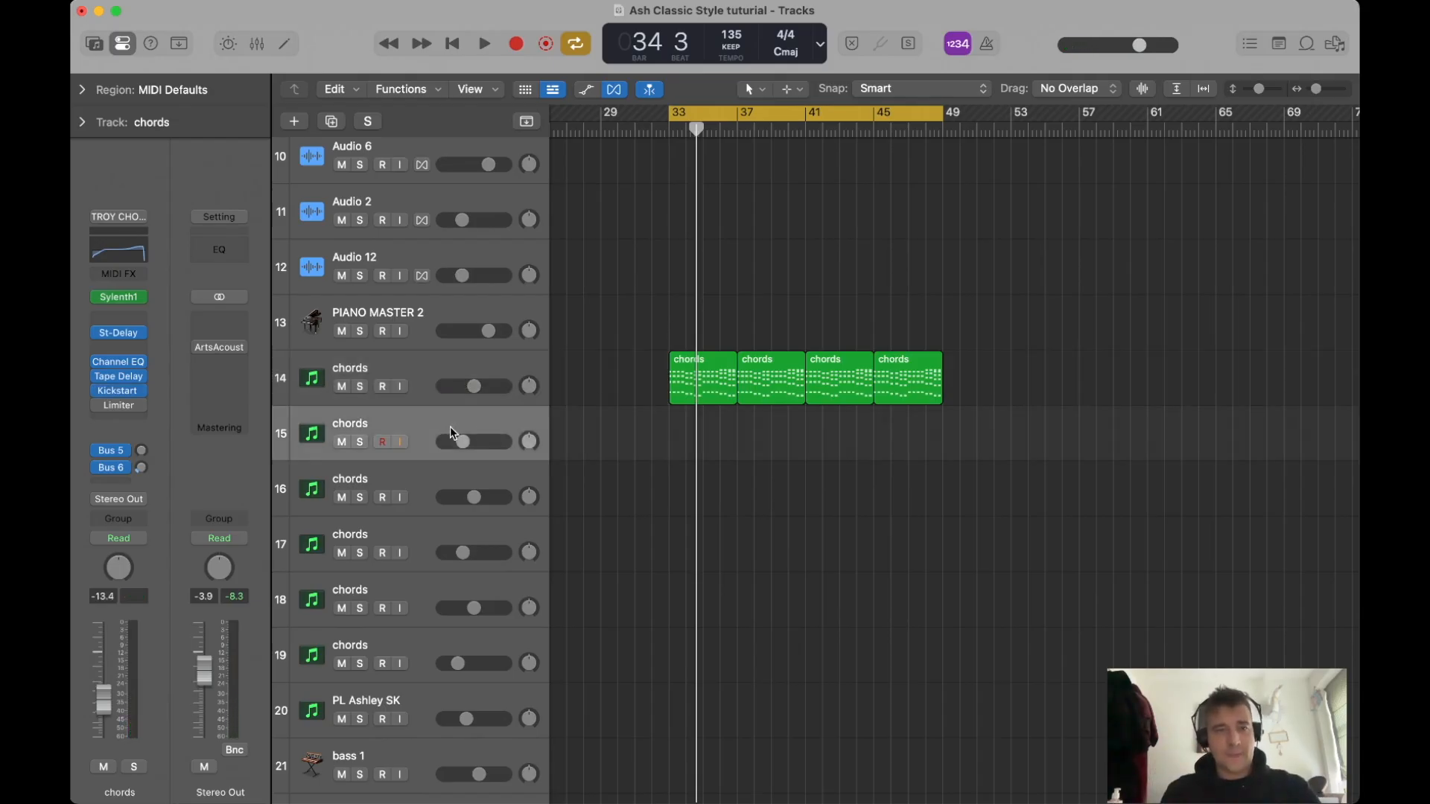
key("t")
left_click(726, 446)
left_click(680, 438)
left_click_drag(684, 453, 737, 453)
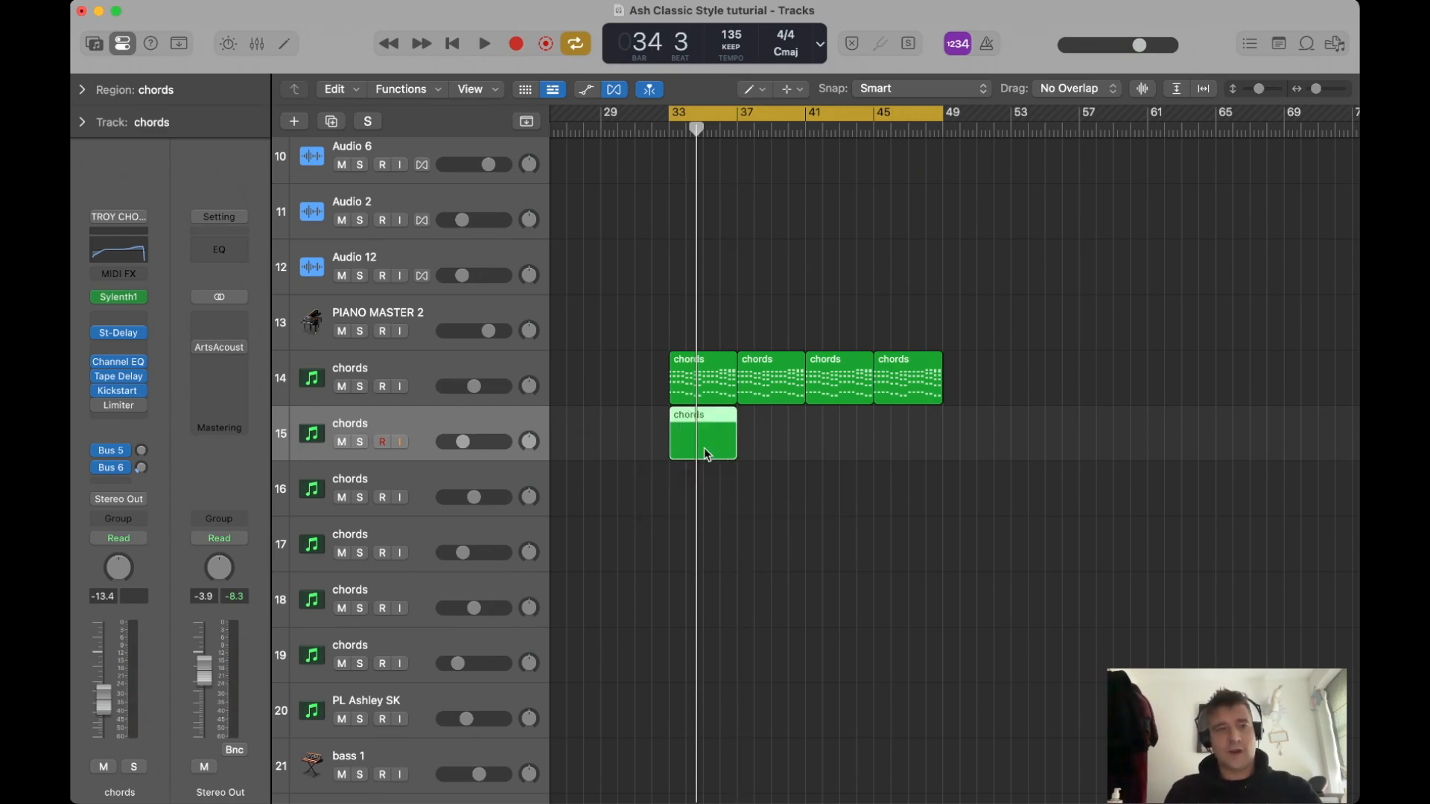
double_click(703, 447)
left_click(995, 466)
key("super+Left")
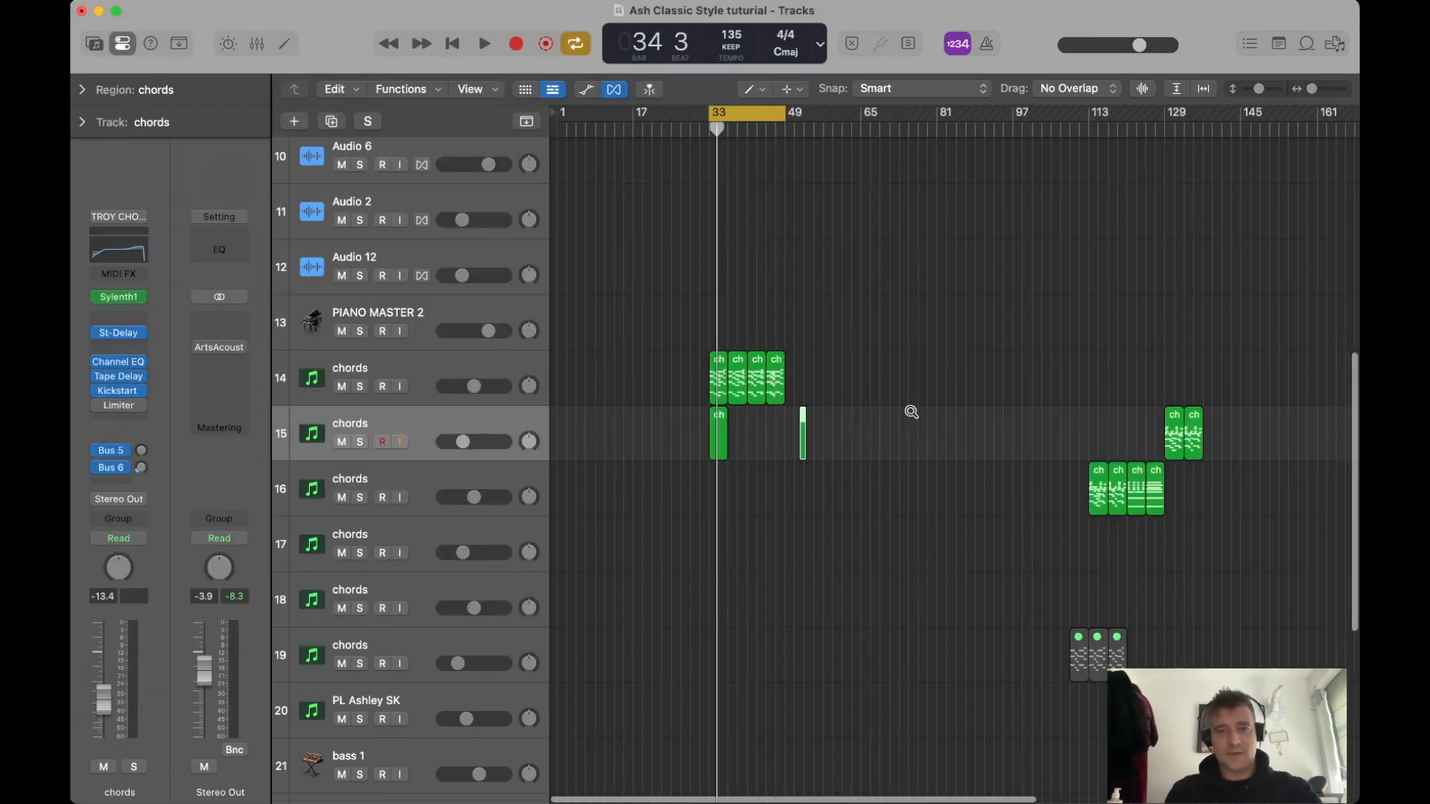
Select the chords track 18 and check its Sylenth1 preset.
key("t")
left_click(931, 404)
left_click(501, 523)
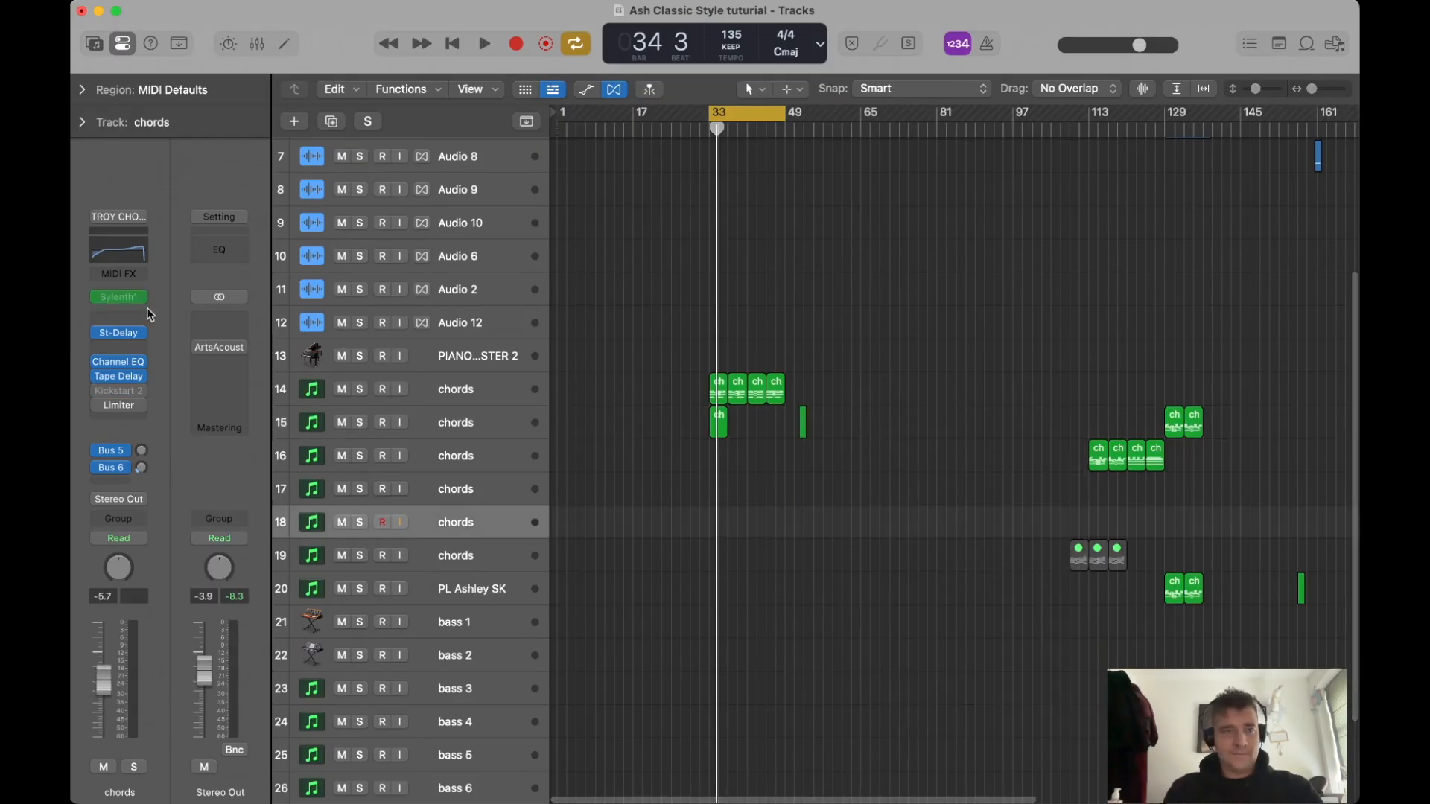
left_click(128, 302)
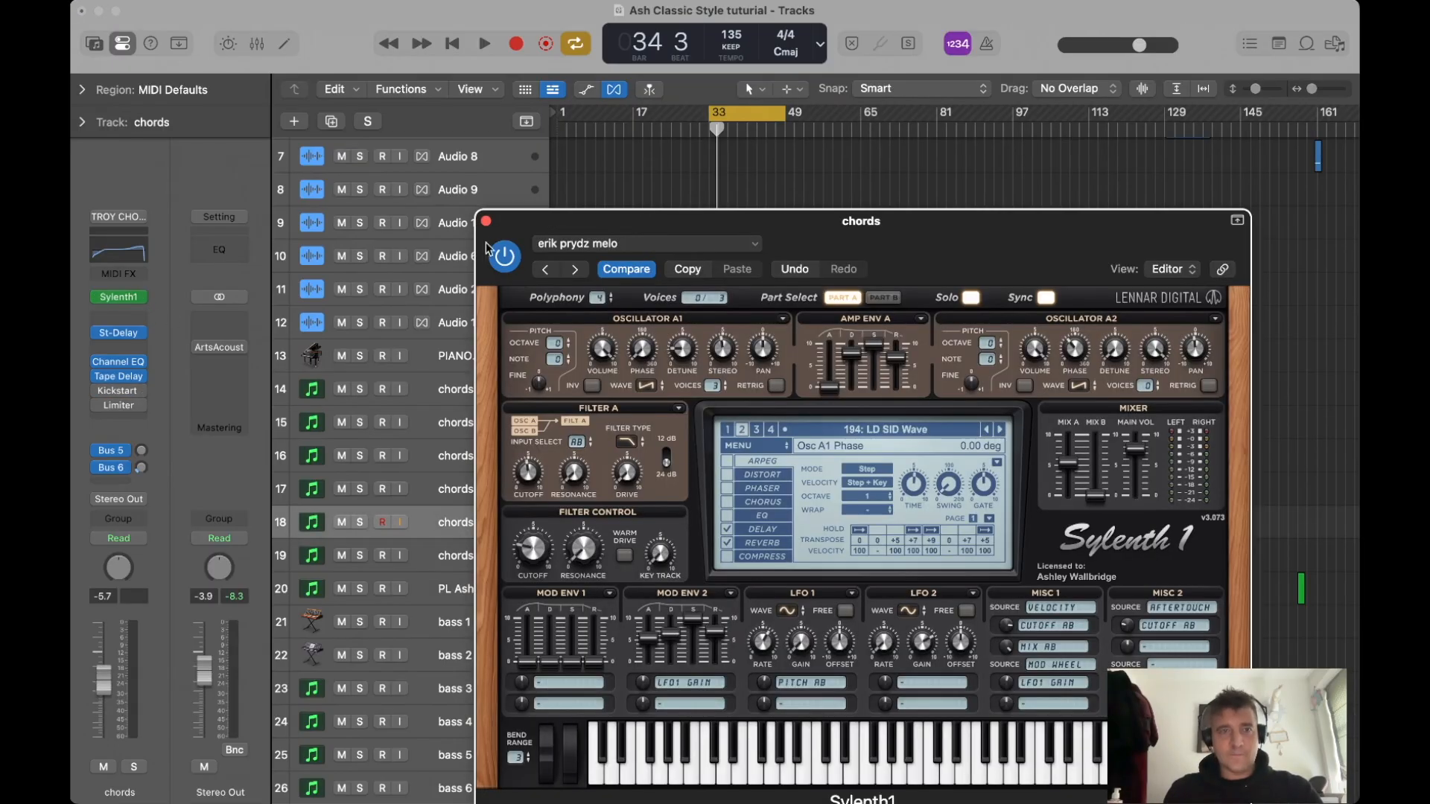
left_click(484, 222)
Move the track 18 synth up to position 15 and delete the empty bar 33 region beneath it.
left_click(457, 422)
left_click(686, 415, "ctrl+alt")
left_click(689, 415, "ctrl+alt")
left_click(693, 473)
key("Delete")
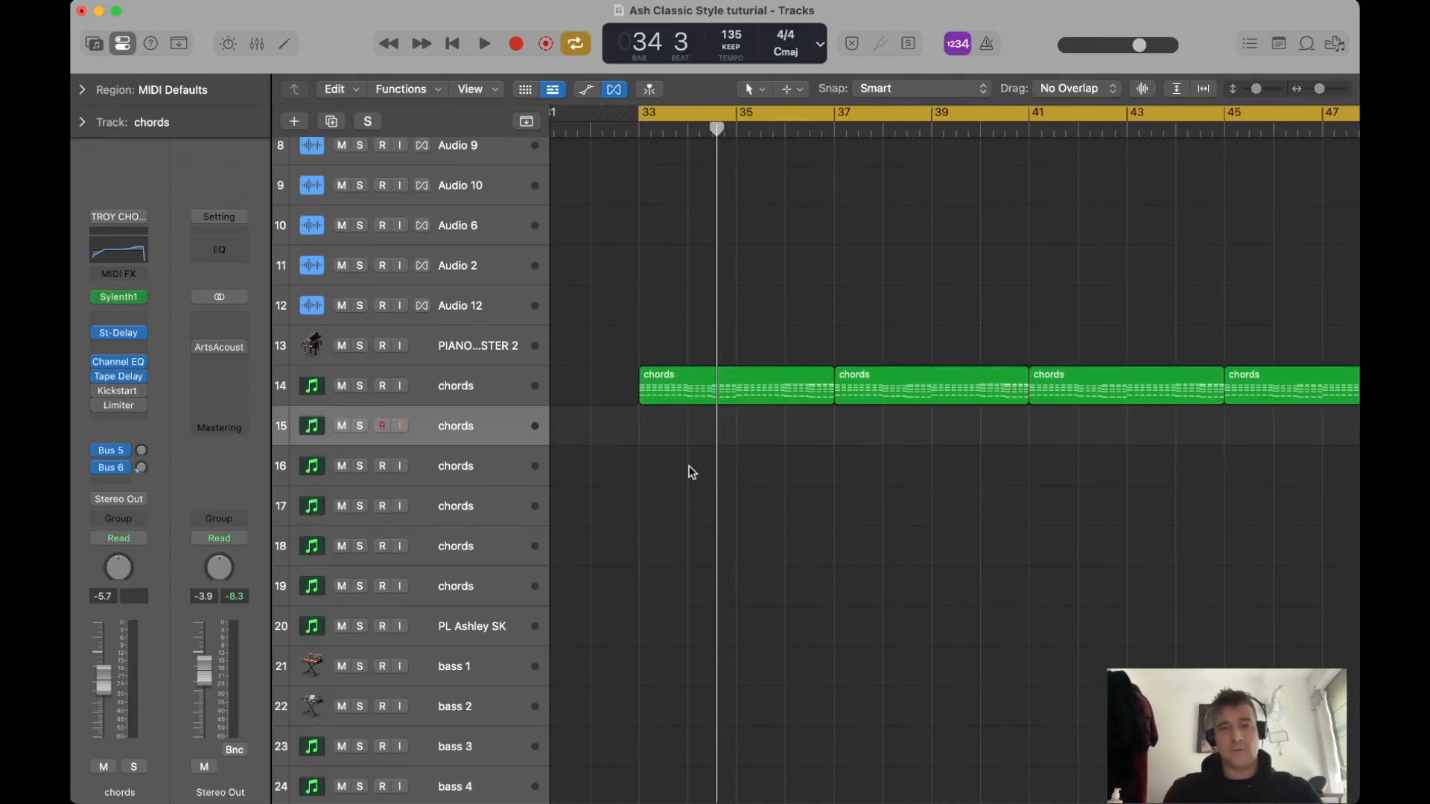
Create an empty region from bar 33 to bar 37 on the moved synth track with the Pencil tool.
key("t")
left_click(703, 460)
left_click(674, 428)
left_click_drag(682, 436, 833, 434)
left_click(761, 390)
left_click(762, 420)
left_click(748, 386)
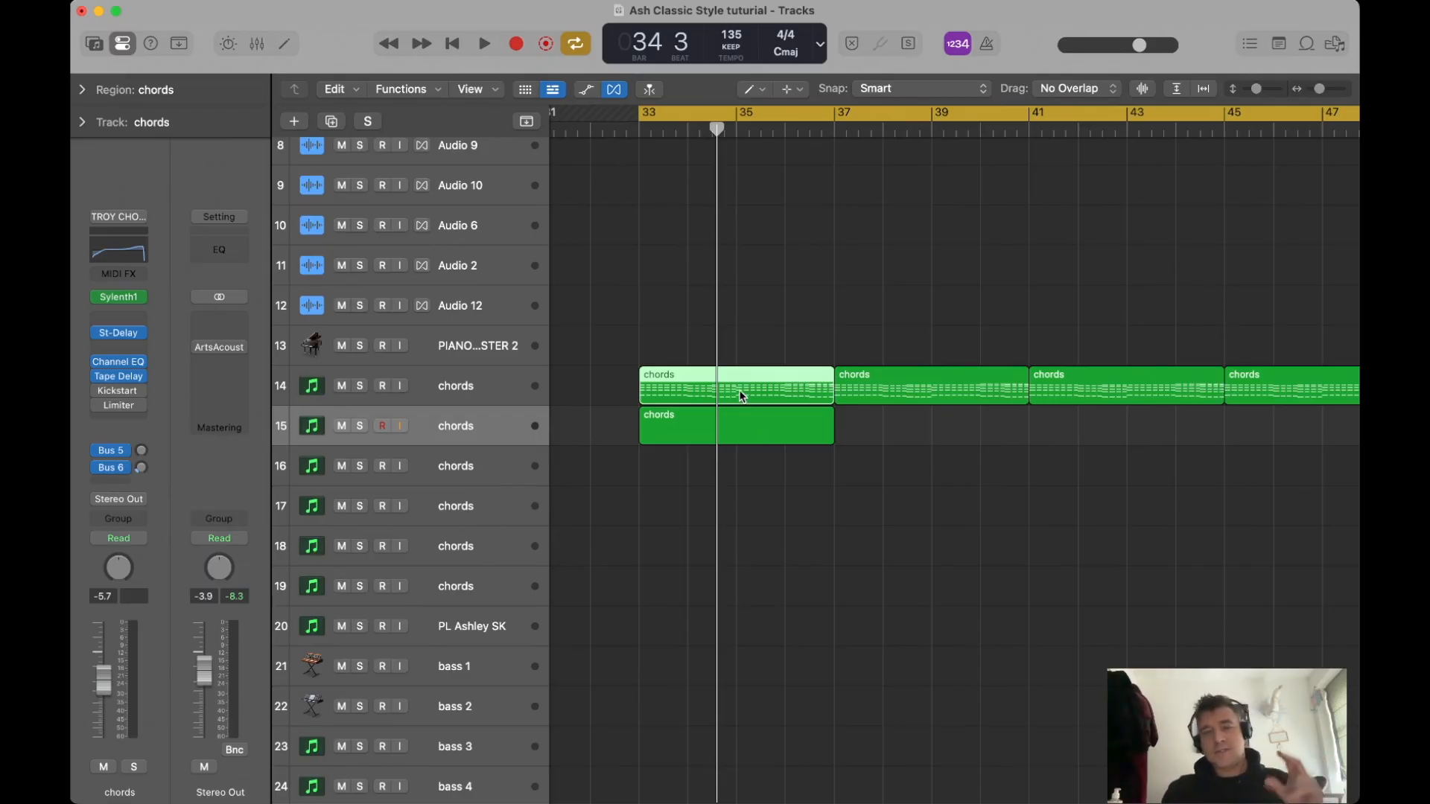
left_click(758, 421)
left_click(749, 373)
left_click(756, 420)
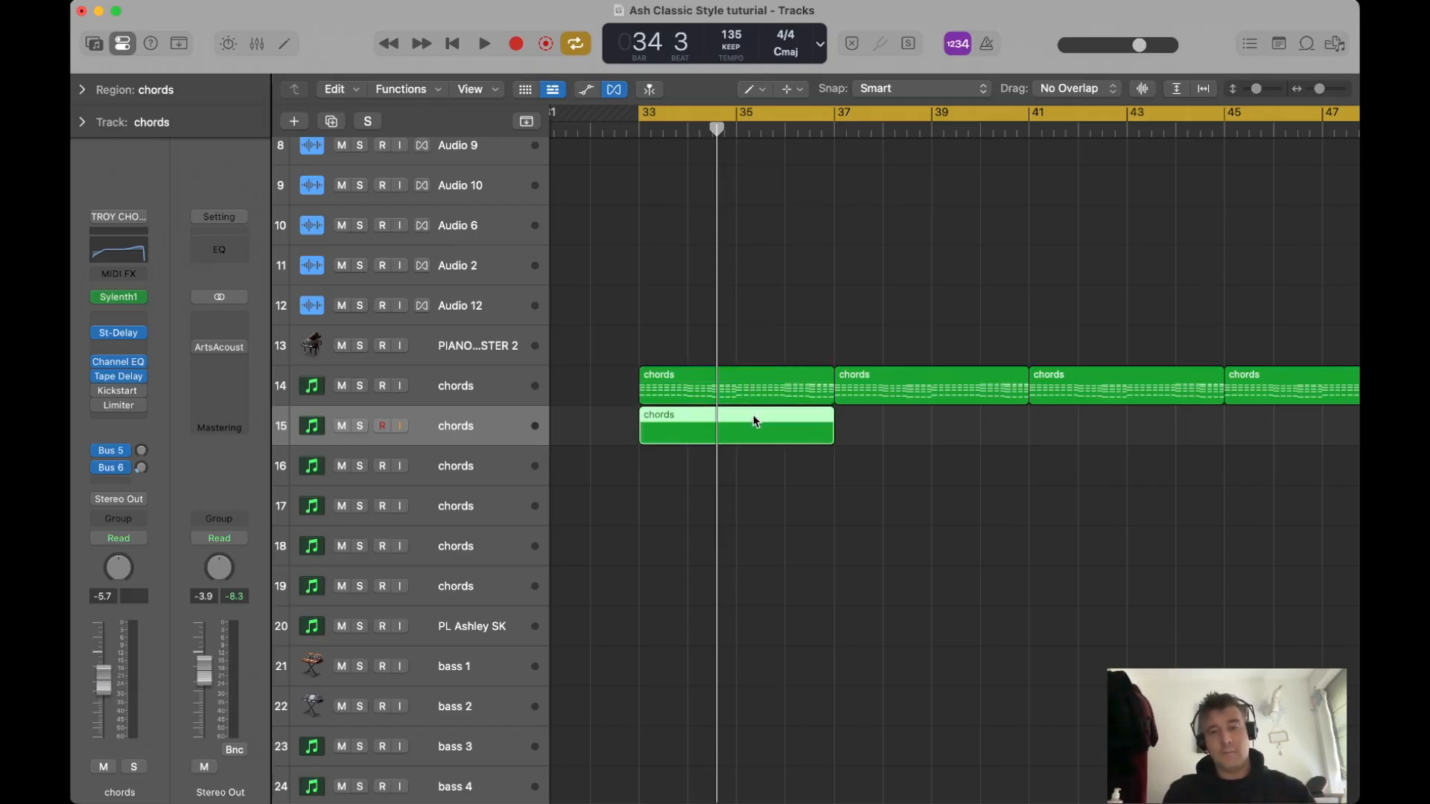
Open the empty region in the Piano Roll and draw an A2 note one bar long at bar 33.
double_click(701, 427)
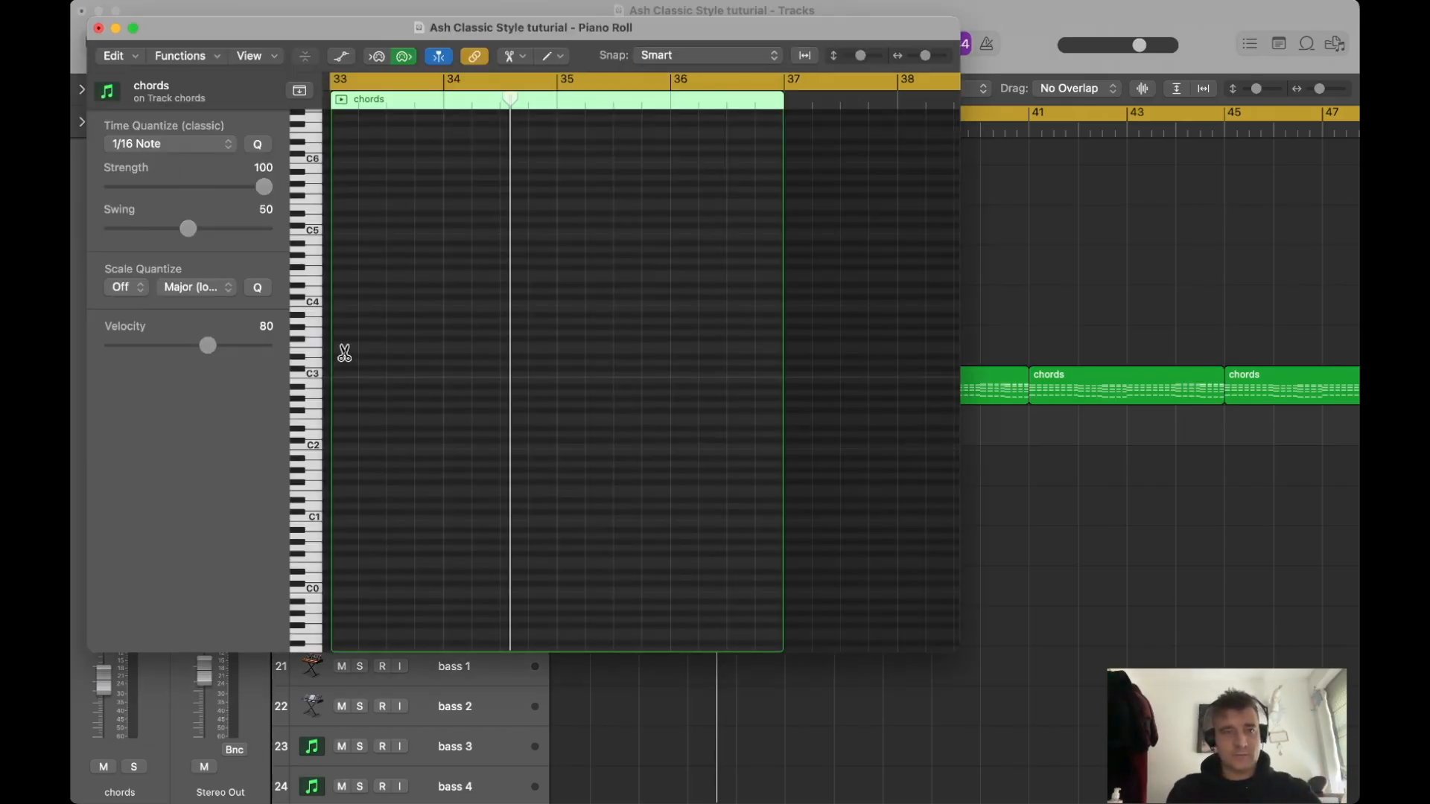
key("t")
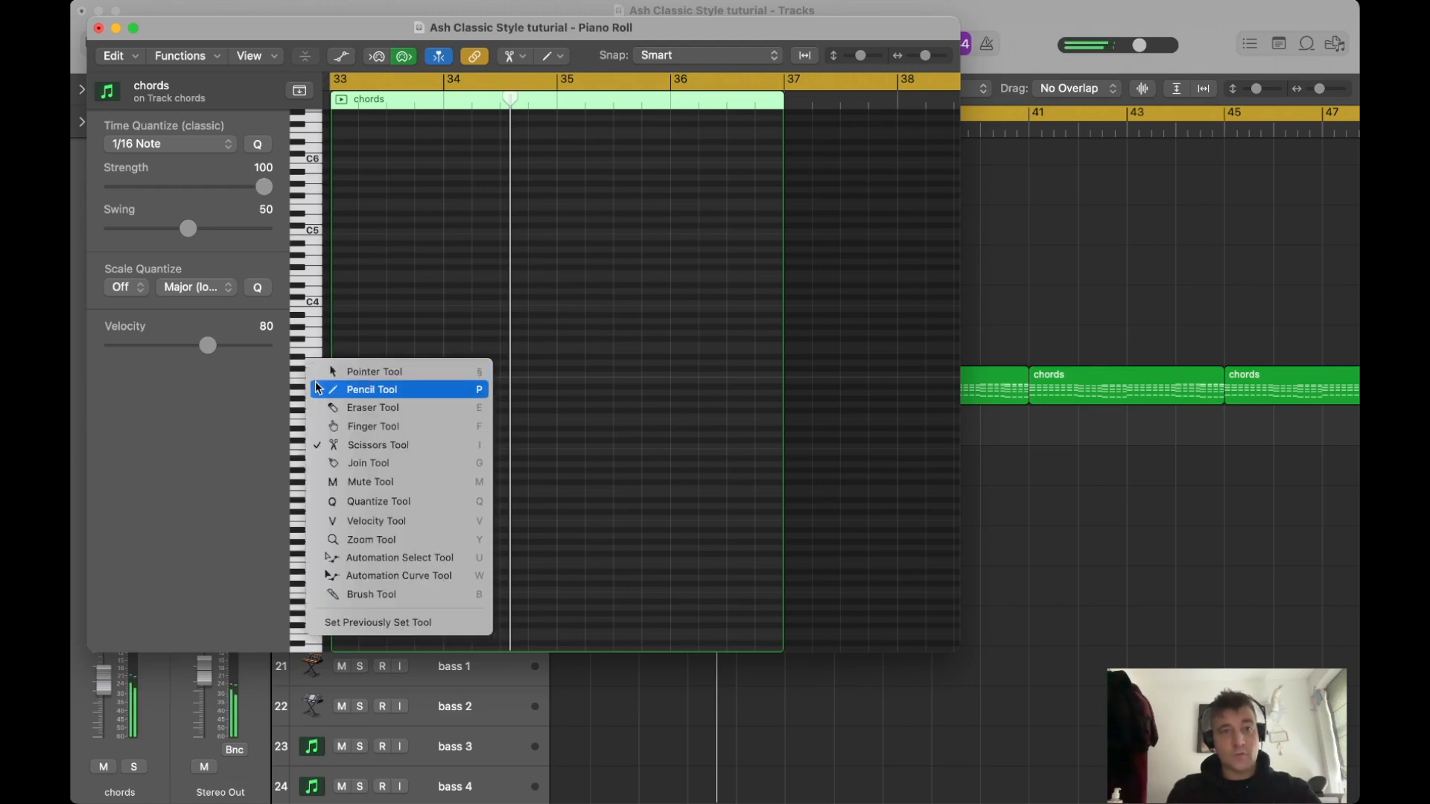
left_click(318, 386)
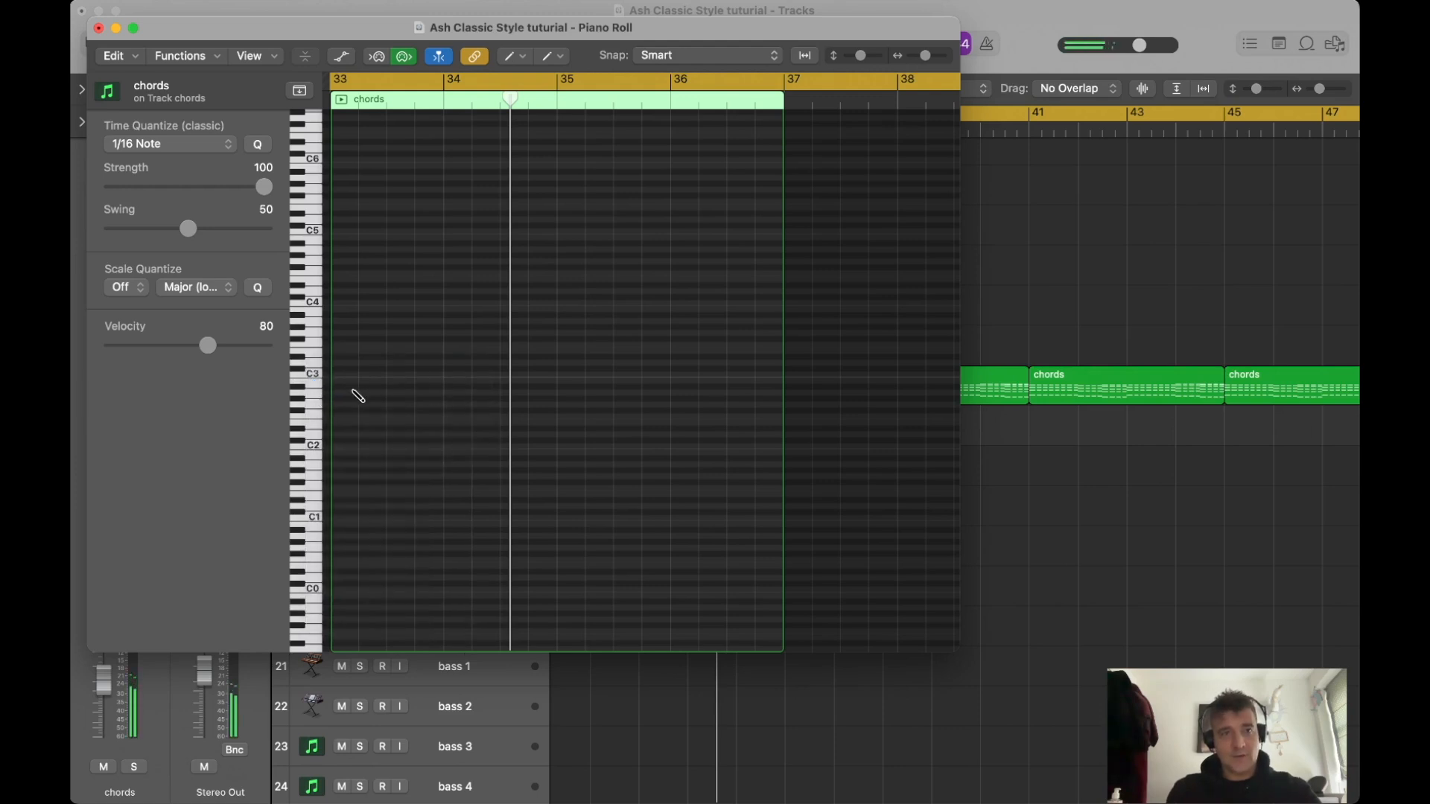
left_click(339, 394)
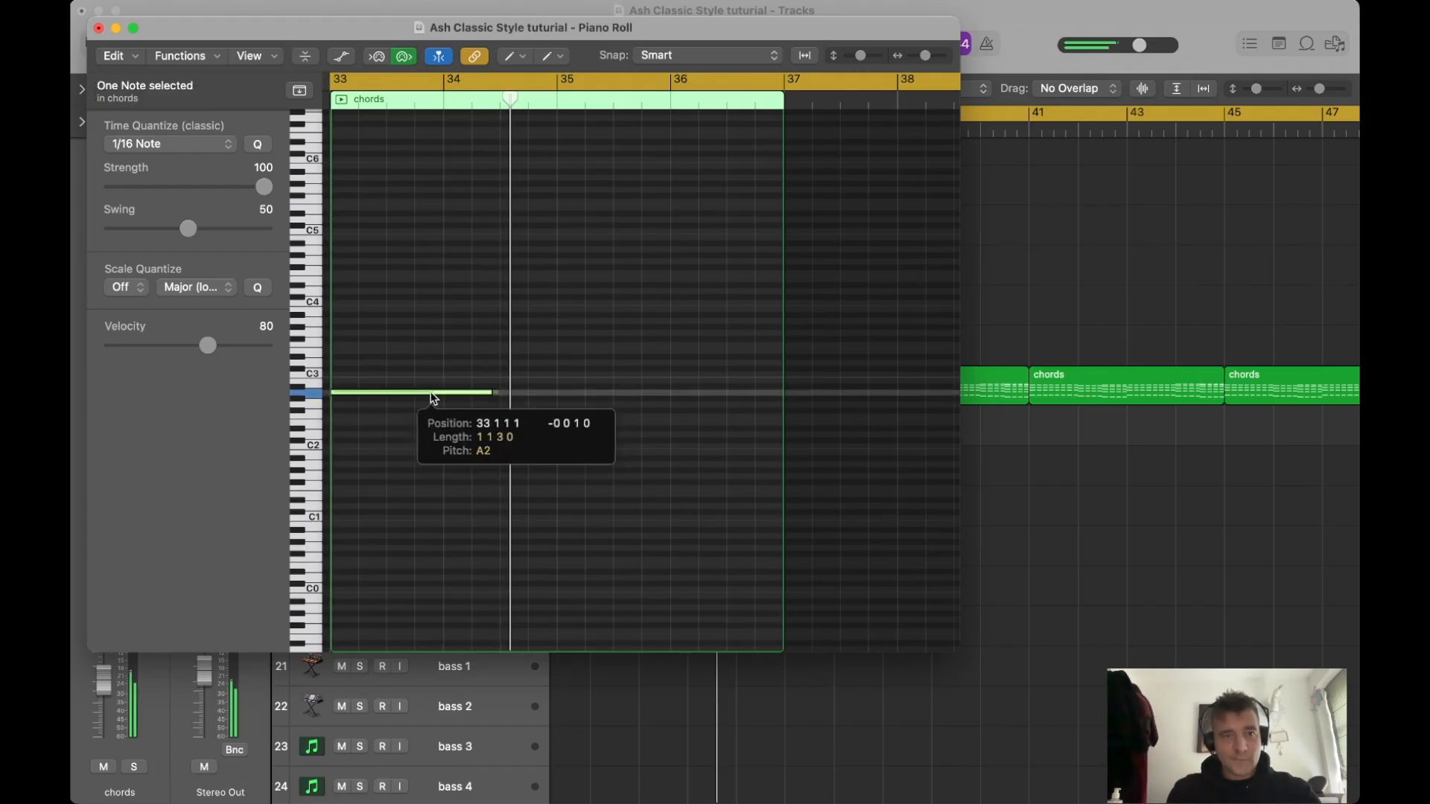
left_click_drag(489, 391, 442, 391)
key("cmd+w")
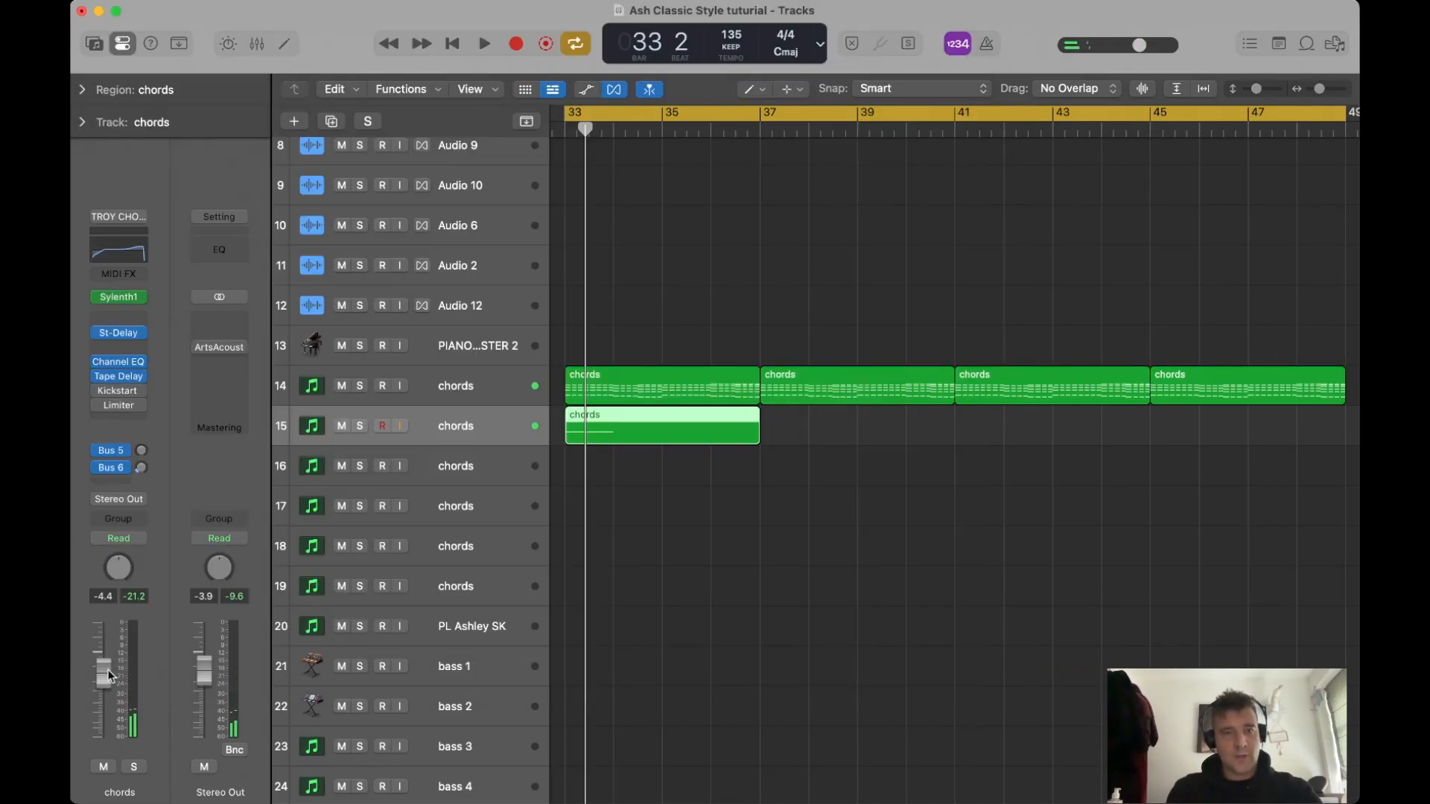
Slightly adjust the Filter Control cutoff in track 15's Sylenth1.
left_click(118, 297)
left_click_drag(540, 549, 536, 548)
left_click(488, 222)
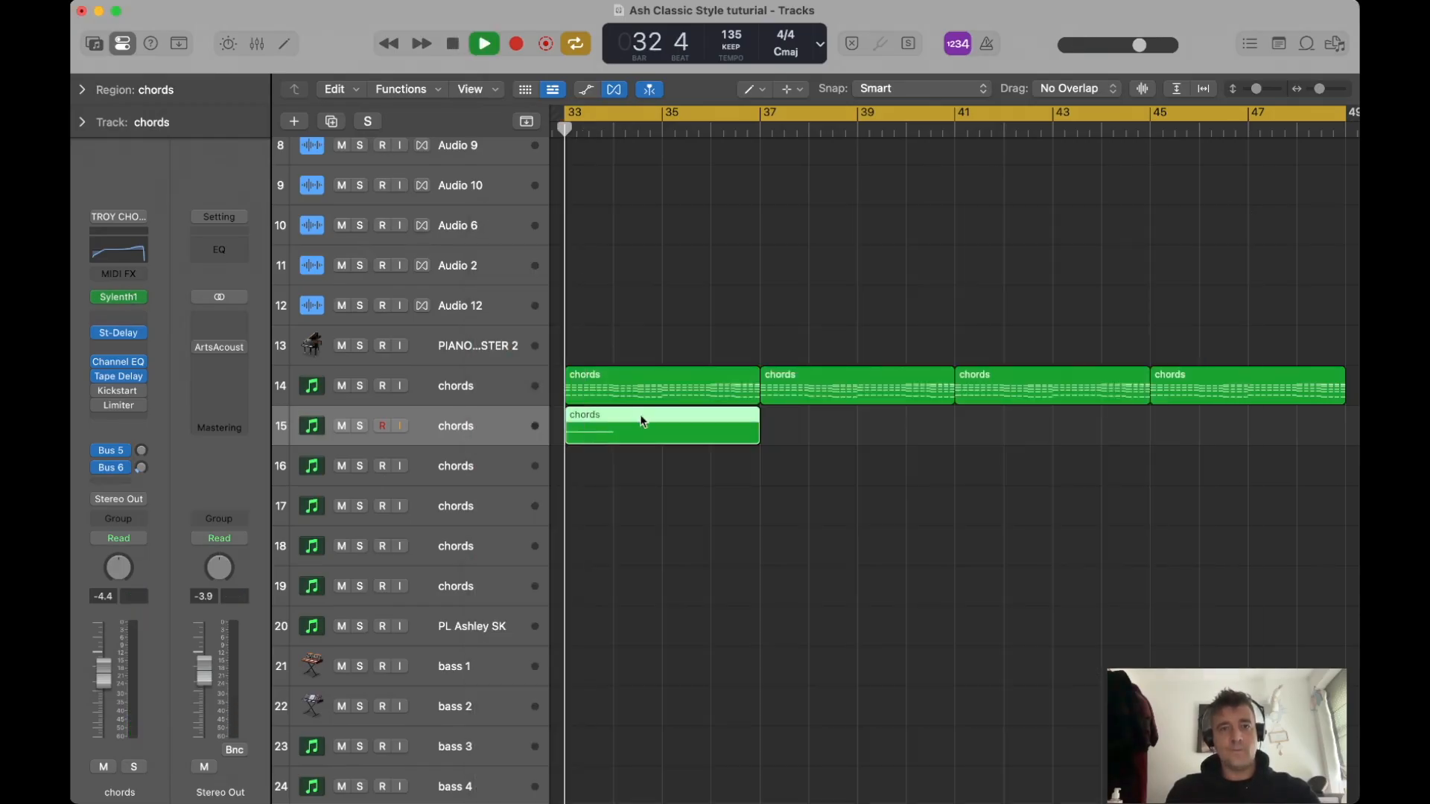
Reopen the track 15 region in the Piano Roll and listen to its A2 note up to bar 34.
double_click(621, 431)
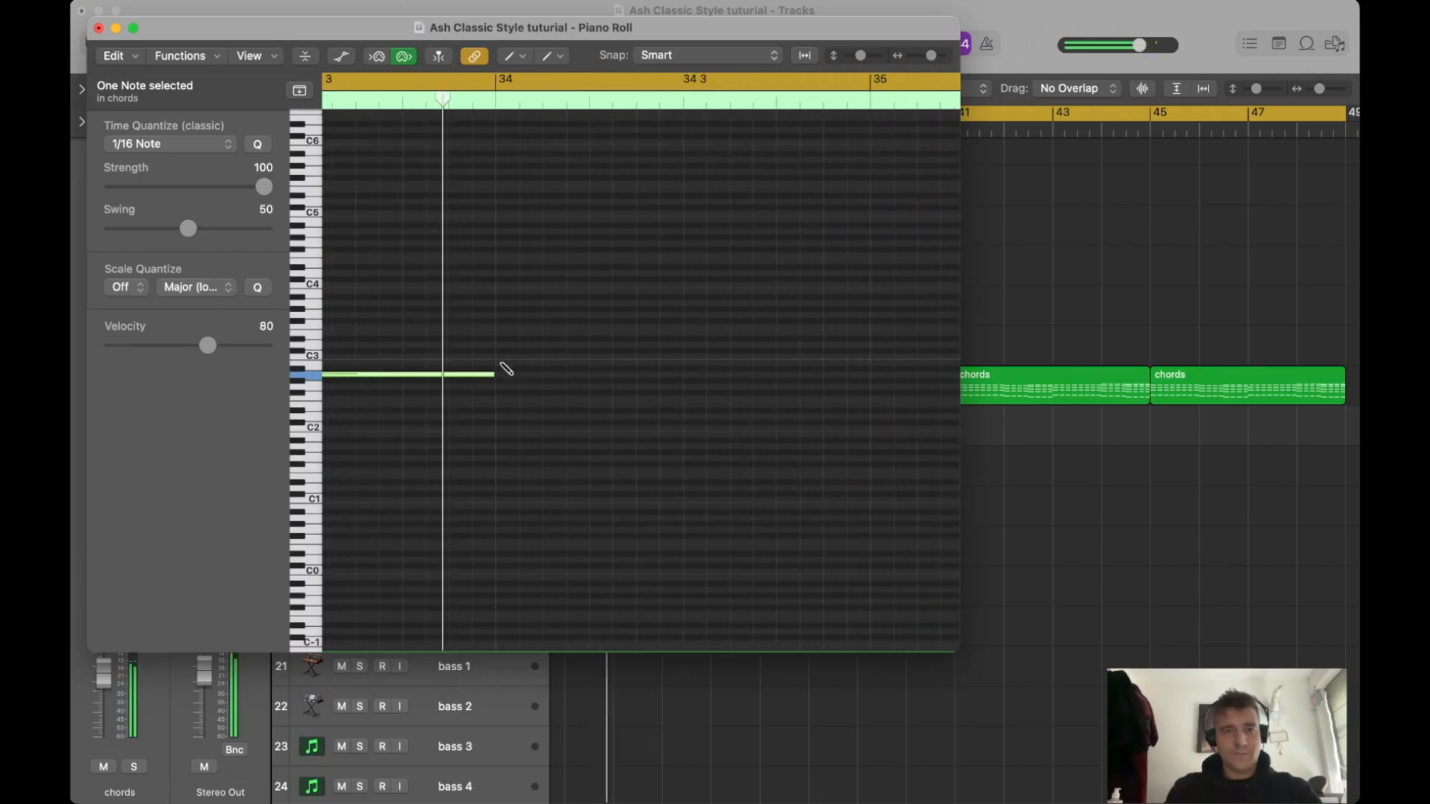
key("shift+space")
scroll(620, 369, "down", 3)
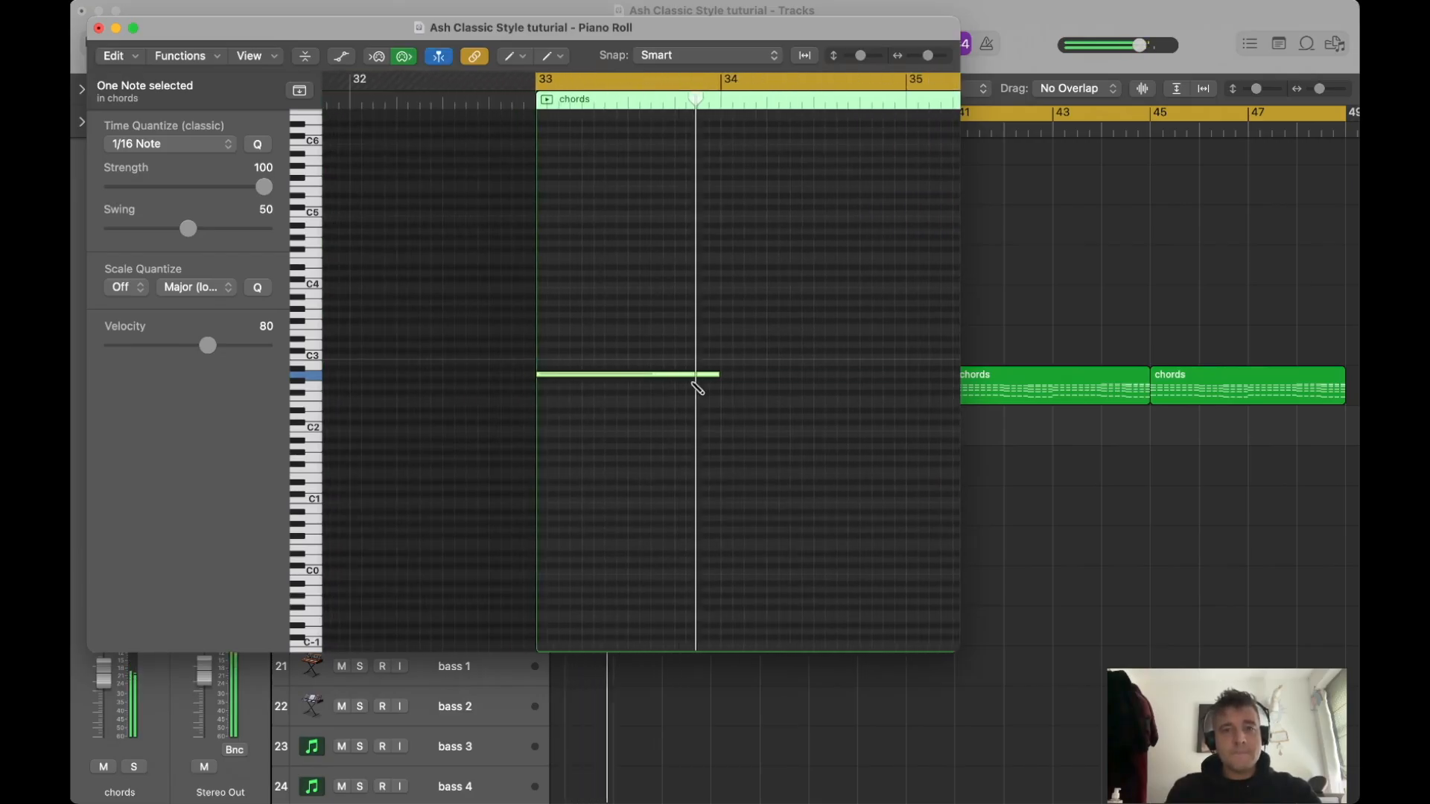
scroll(723, 390, "right", 2)
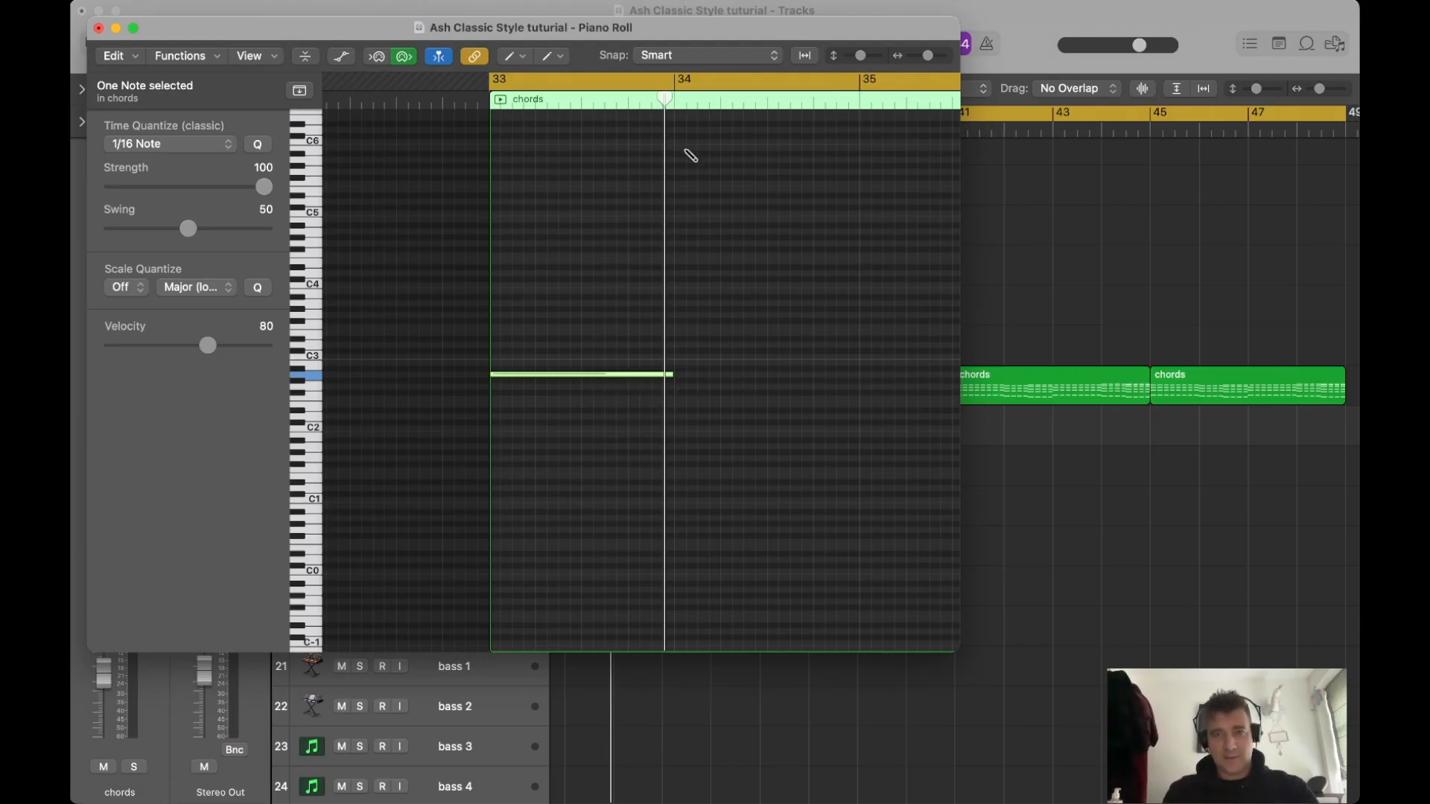
left_click(675, 100)
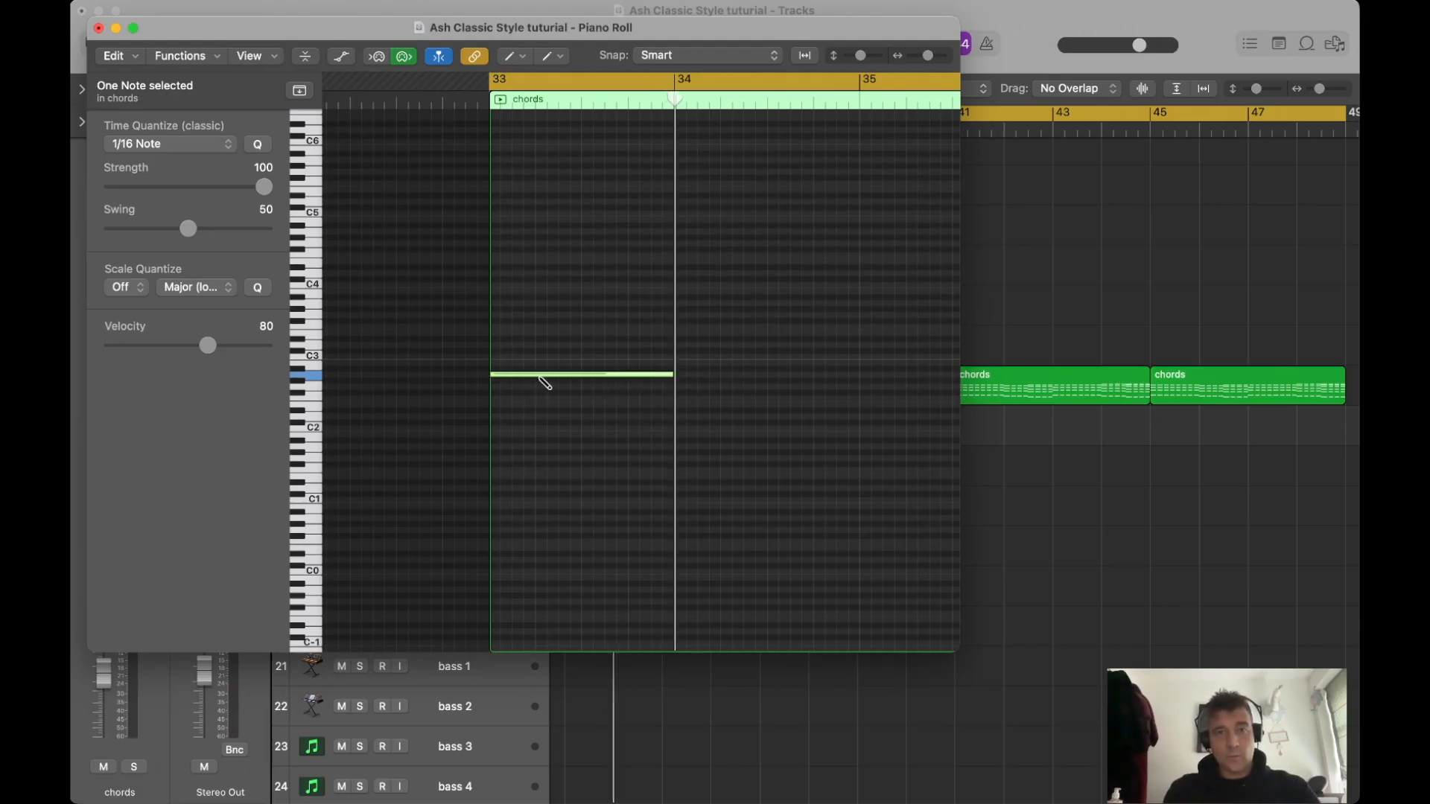
left_click(512, 375)
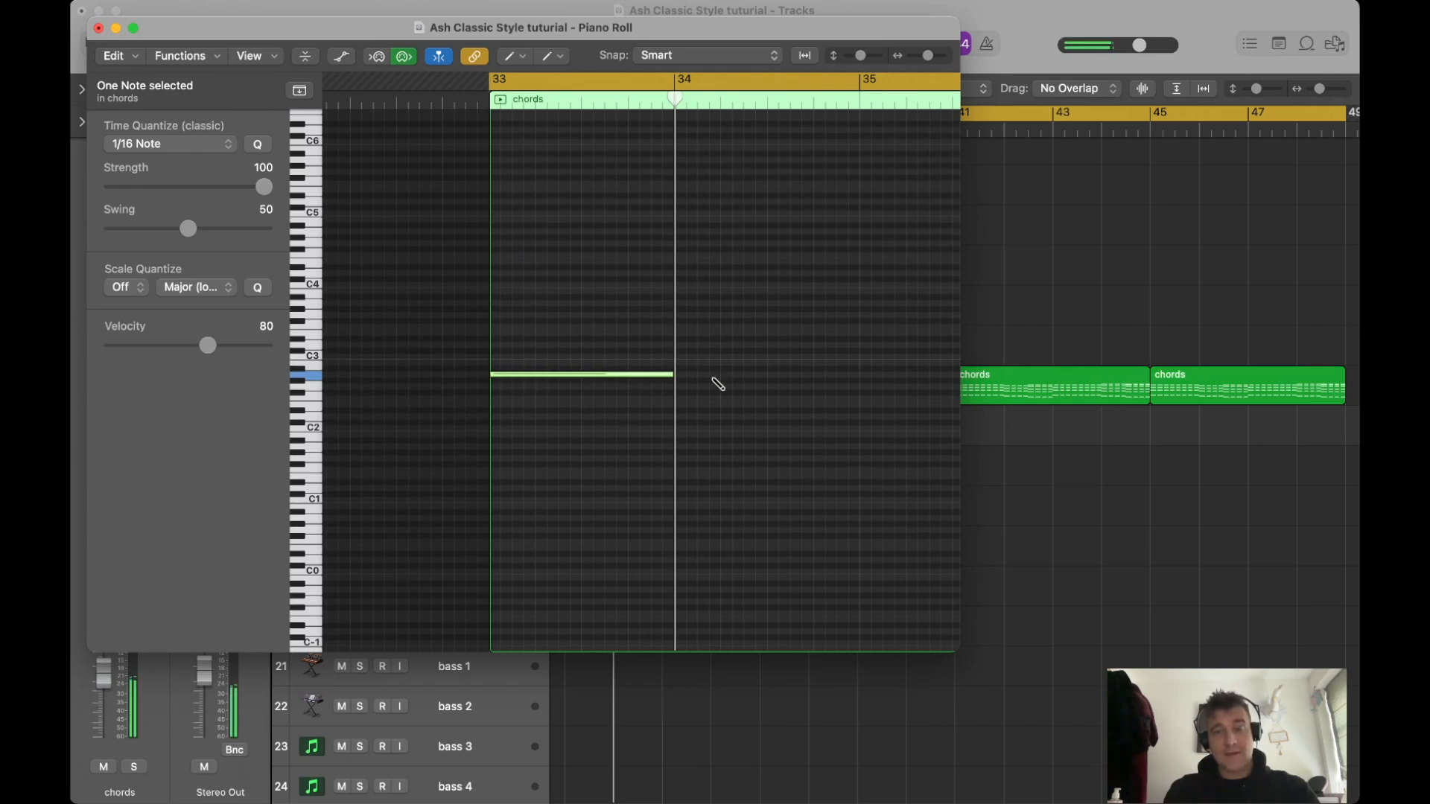
key("super+w")
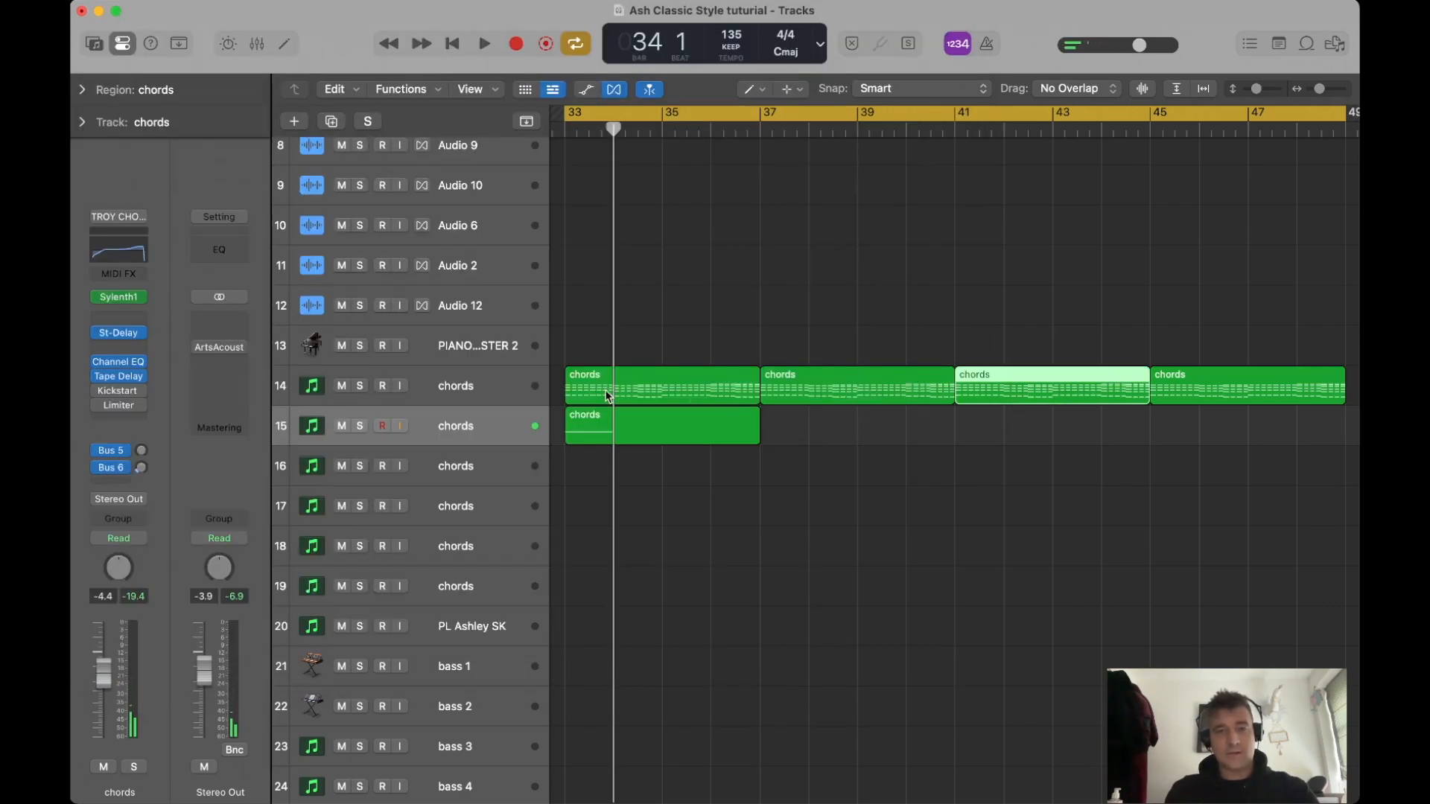
Copy a split chords region to bar 37 on track 15 and join it with the bar 33 region.
left_click(625, 433)
left_click_drag(667, 393, 858, 431)
key("t")
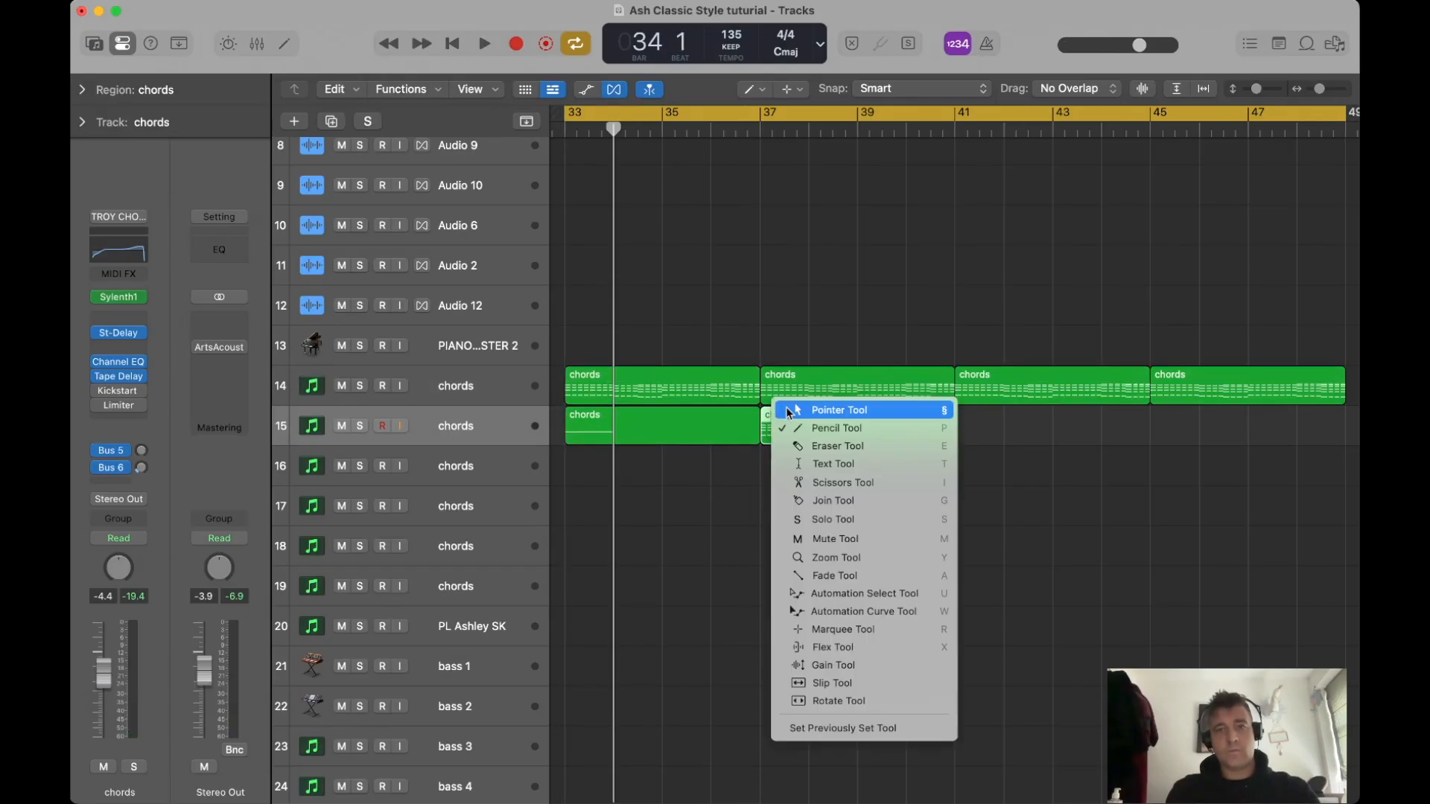
key("t")
left_click_drag(708, 472, 794, 430)
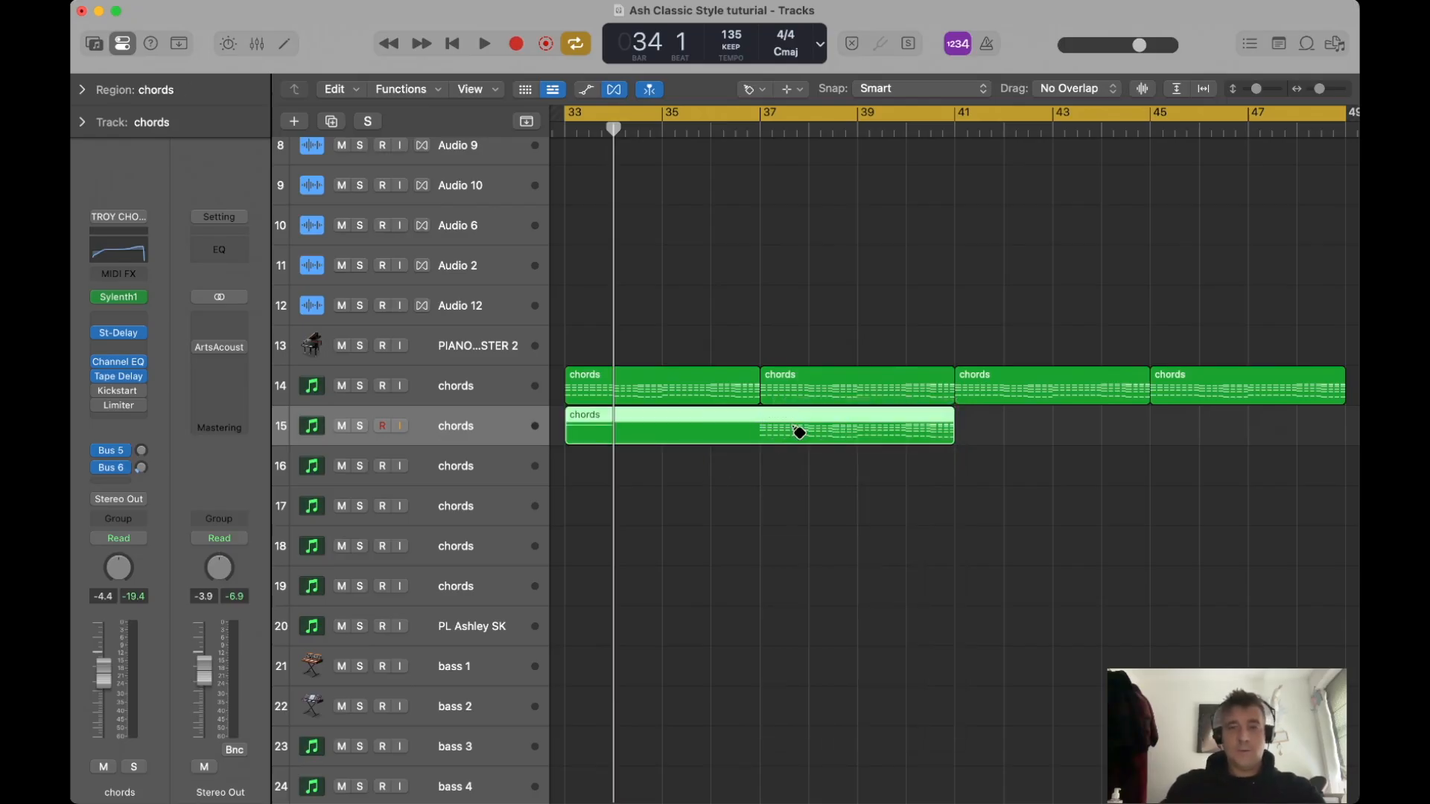
key("t")
key("t")
Open the joined region, select all chord notes from bar 37 to bar 41, and transpose them down one octave.
double_click(765, 430)
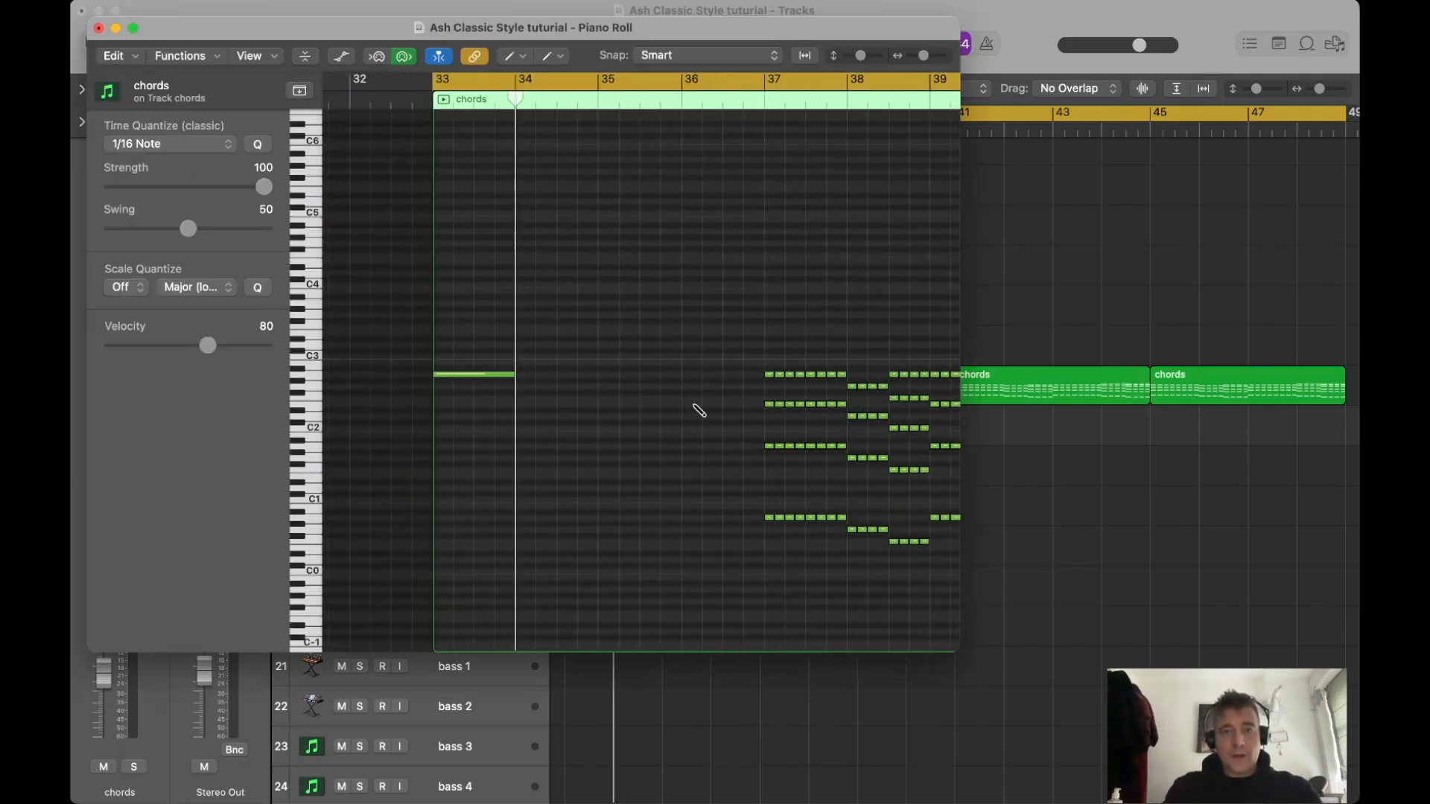
key("t")
key("t")
left_click_drag(646, 328, 903, 579)
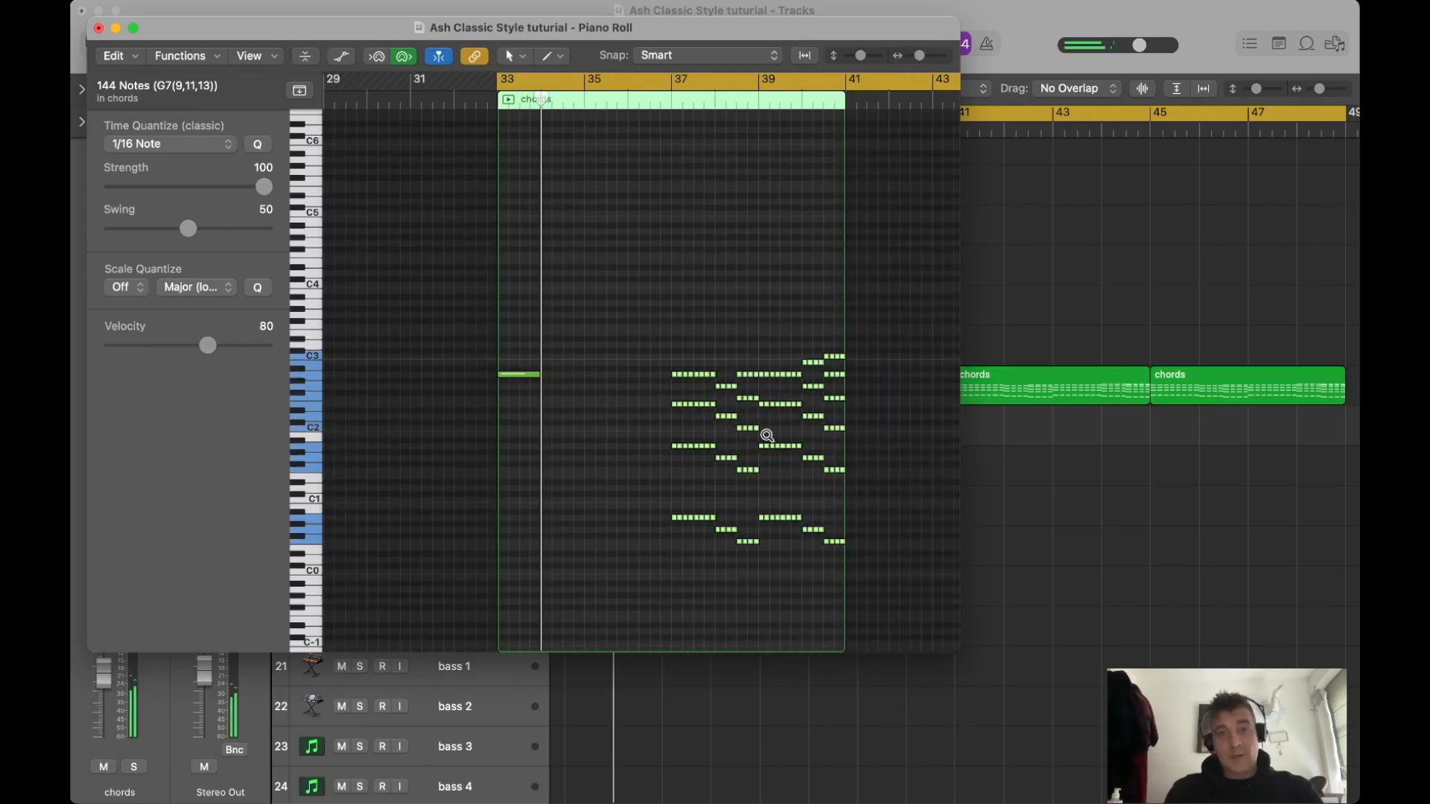
key("alt+Down")
key("alt+Down")
key("alt+Down")
key("alt+Down")
key("alt+Down")
key("alt+Down")
key("alt+Down")
key("alt+Down")
key("alt+Down")
key("alt+Down")
key("alt+Down")
key("alt+Down")
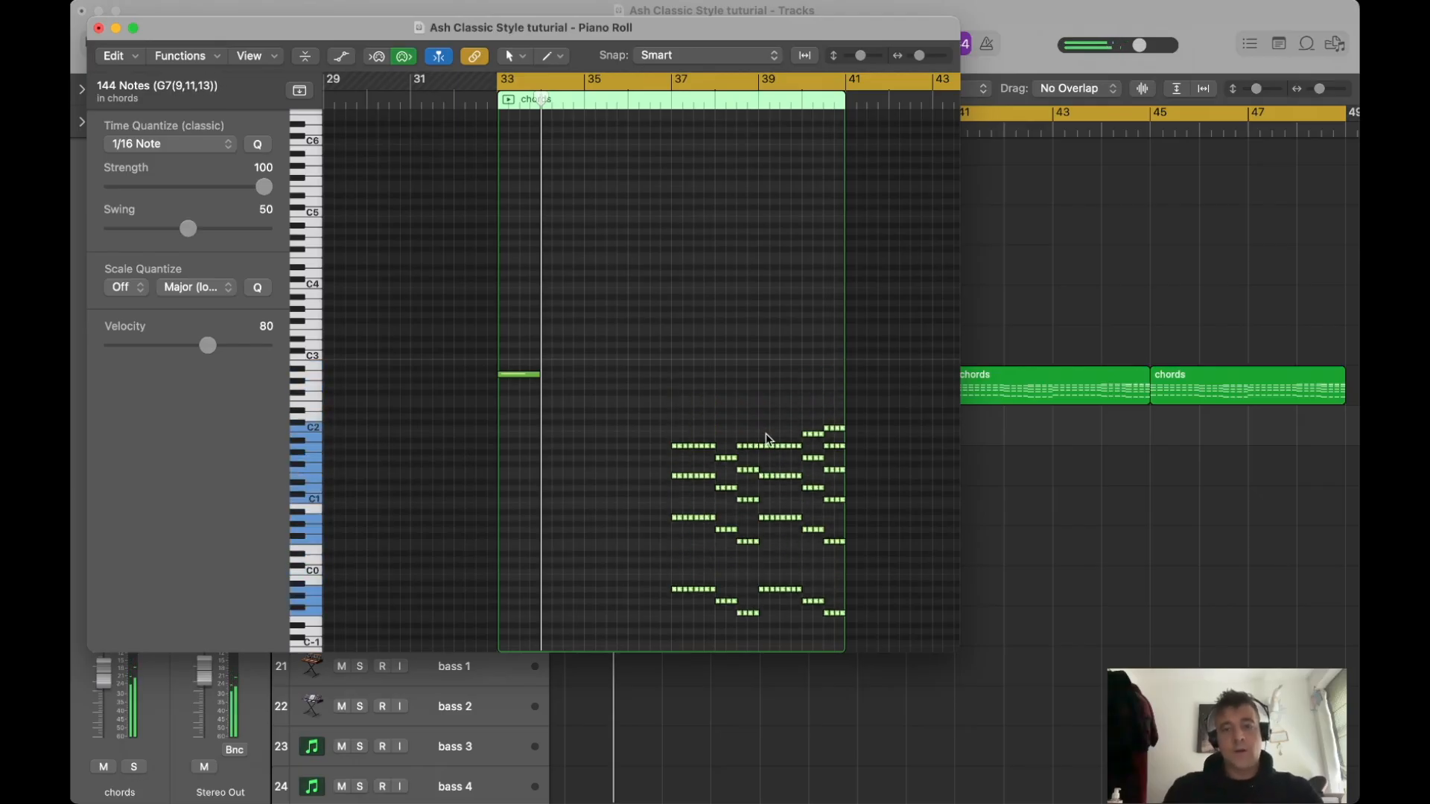
Move the transposed chord notes back to bar 33 and mute them as a silent reference.
left_click(724, 438)
left_click_drag(673, 445, 499, 446)
key("super+Right")
key("super+Right")
key("super+Right")
key("super+Right")
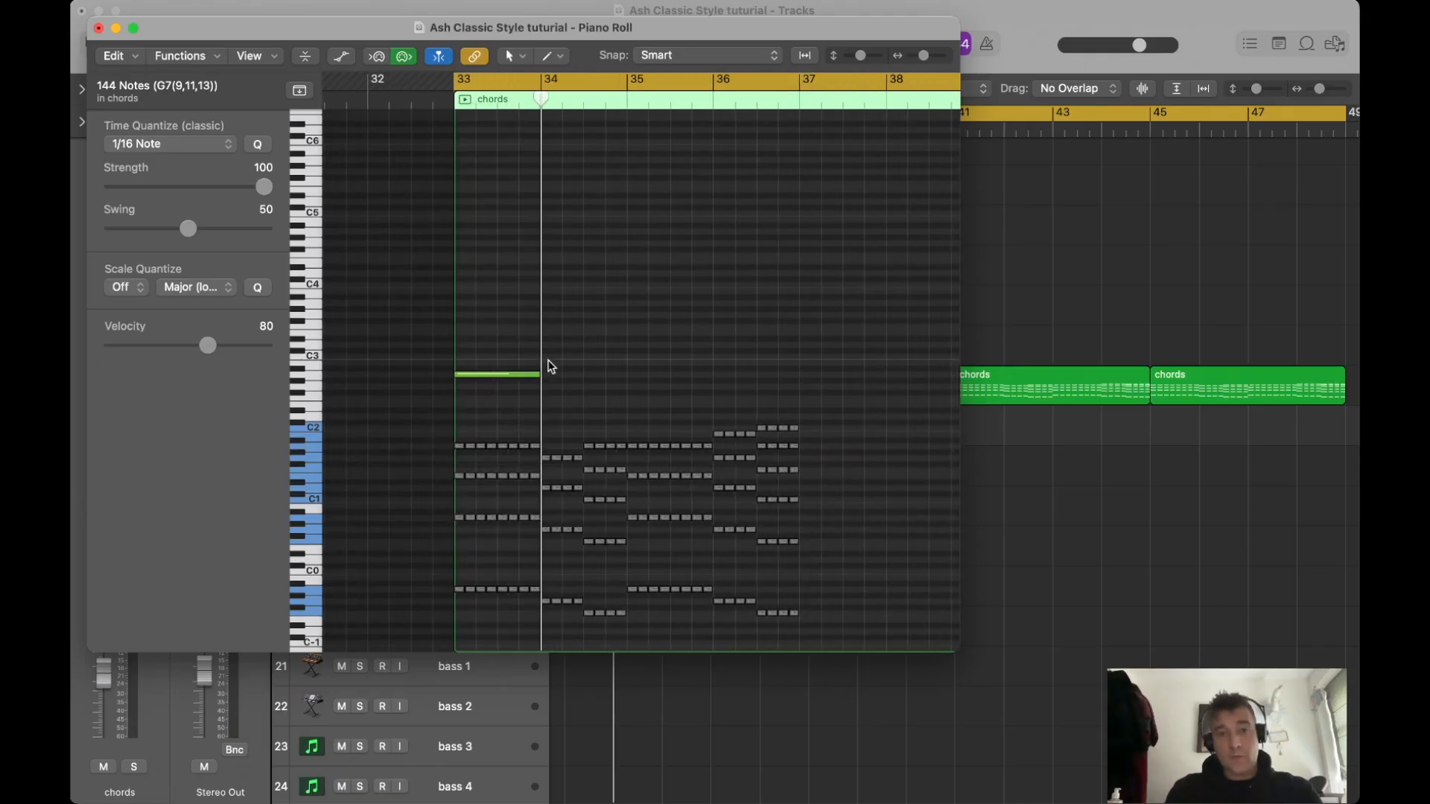
Copy muted notes above the chords, adding B1 at bar 34 and C2 from the middle of bar 34 through bar 35.
left_click(550, 458)
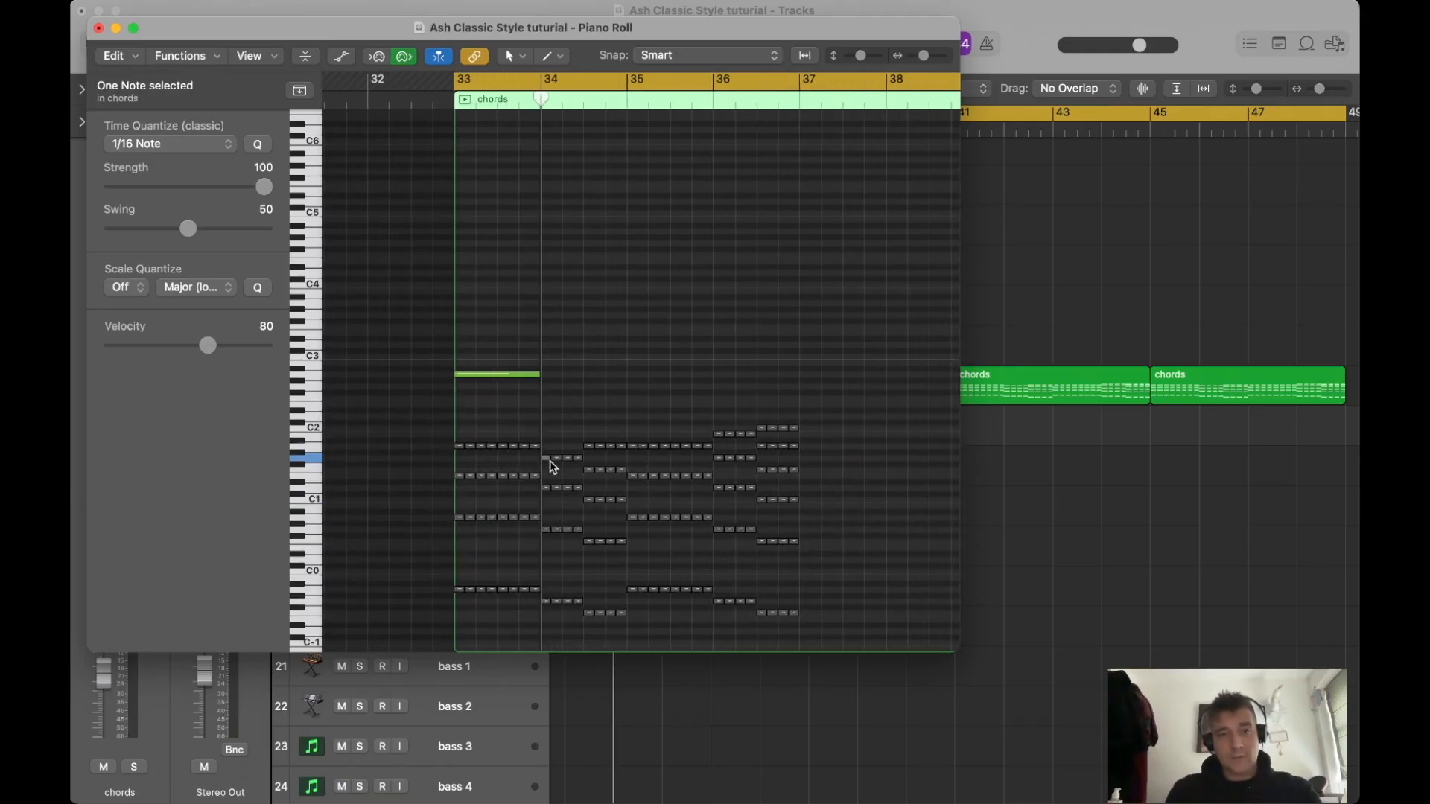
key("super+Right")
key("super+Right")
key("t")
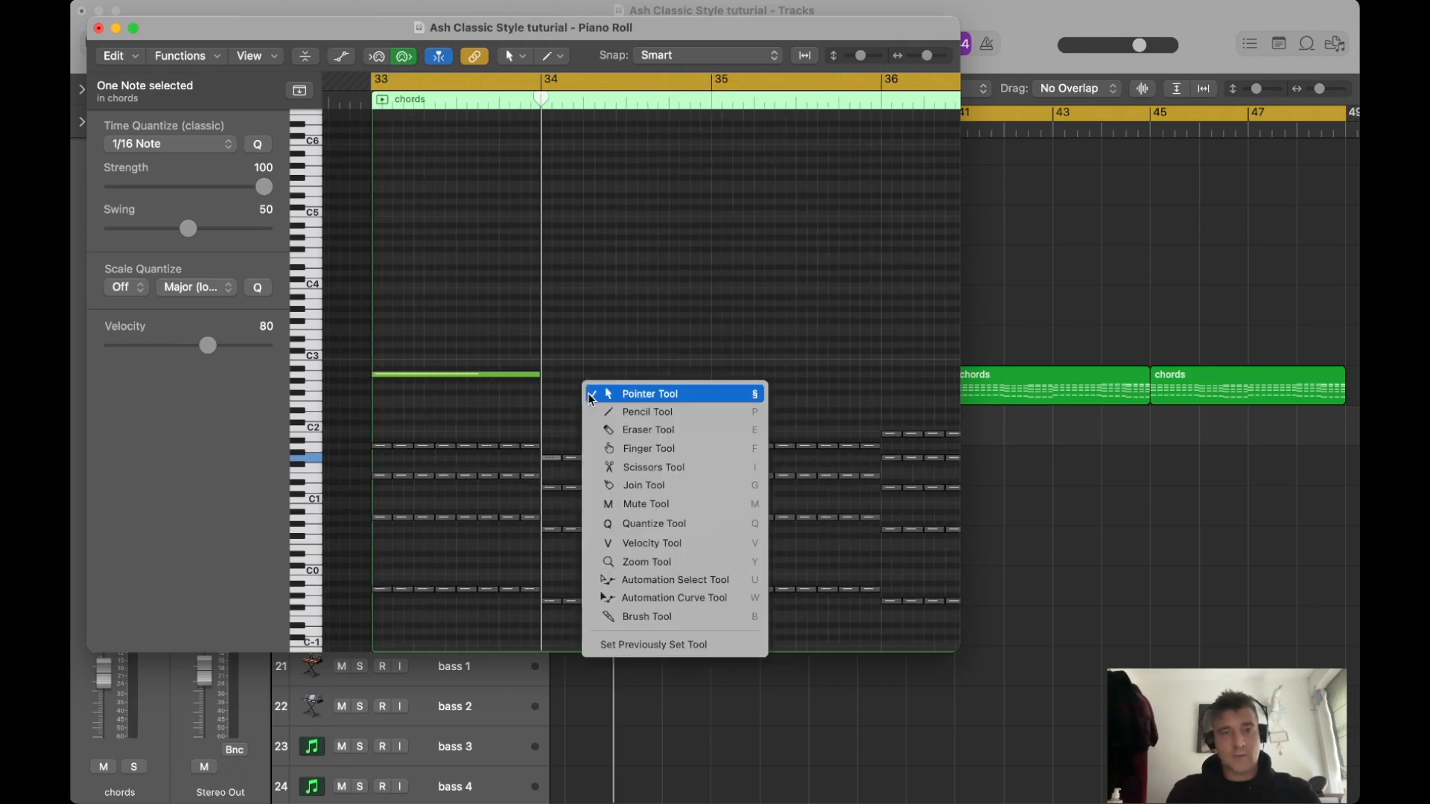
left_click(604, 397)
left_click_drag(552, 448, 705, 433)
left_click_drag(715, 429, 873, 432)
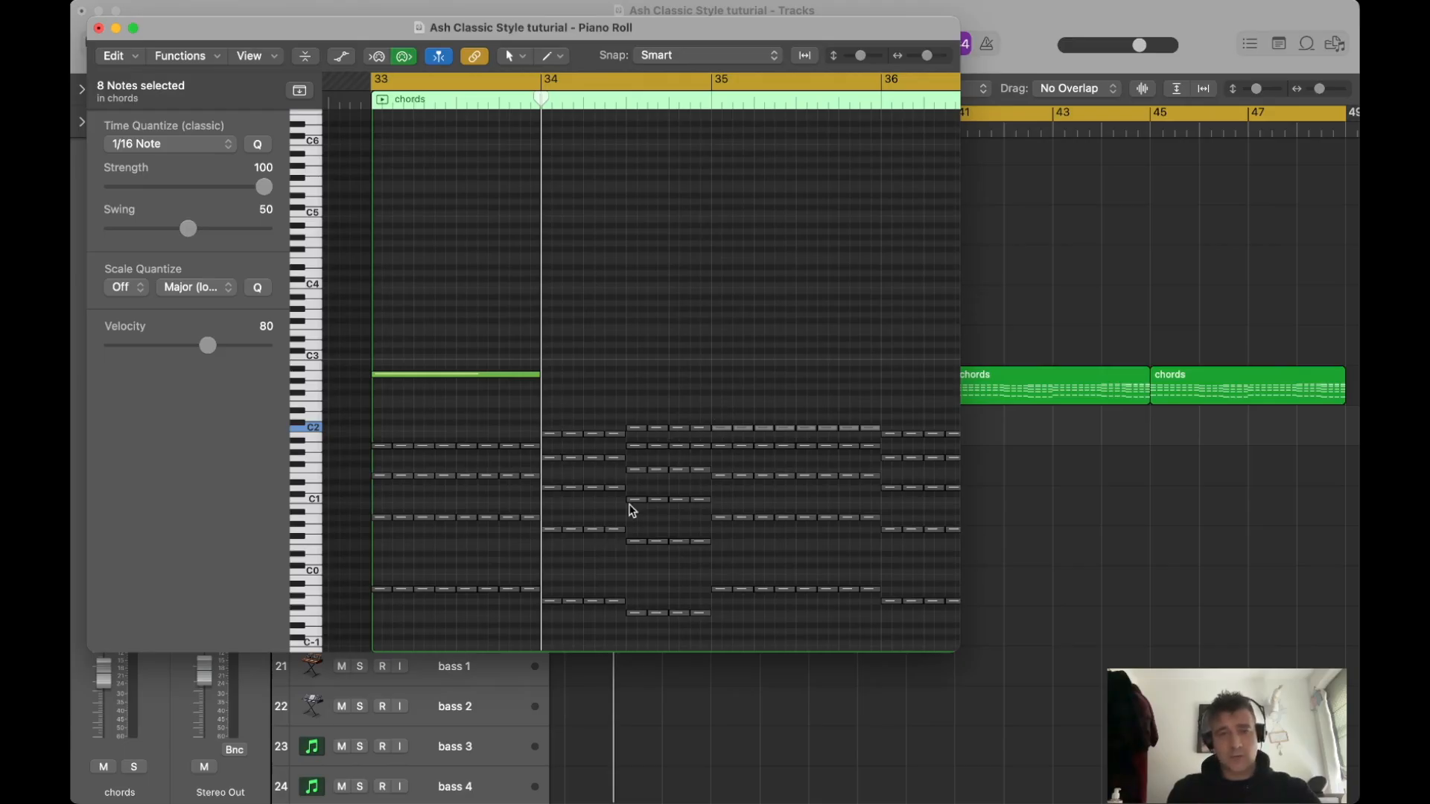
Shorten the A2 melody note to three beats and add a short C3 note just before bar 34.
key("t")
left_click(626, 408)
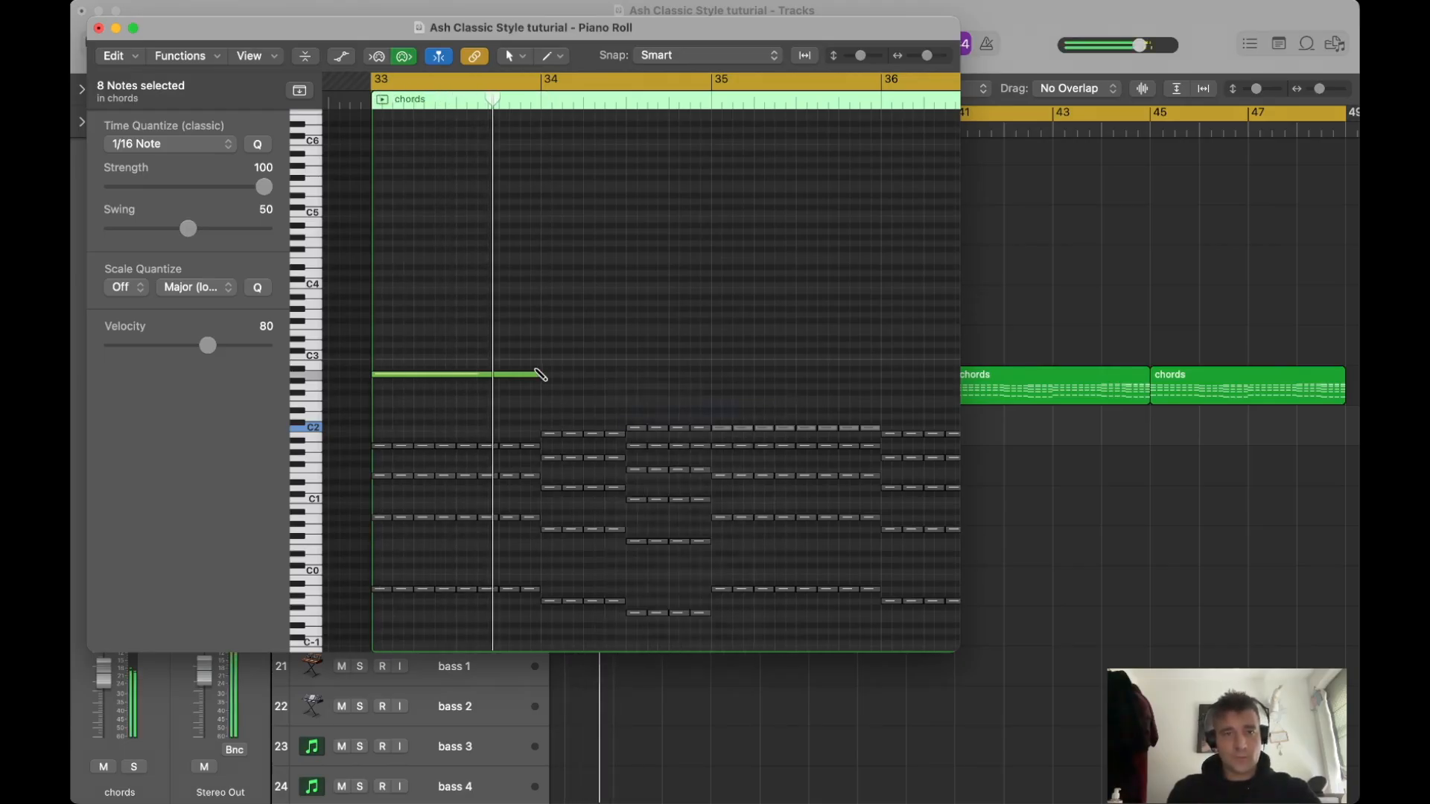
left_click_drag(542, 379, 510, 376)
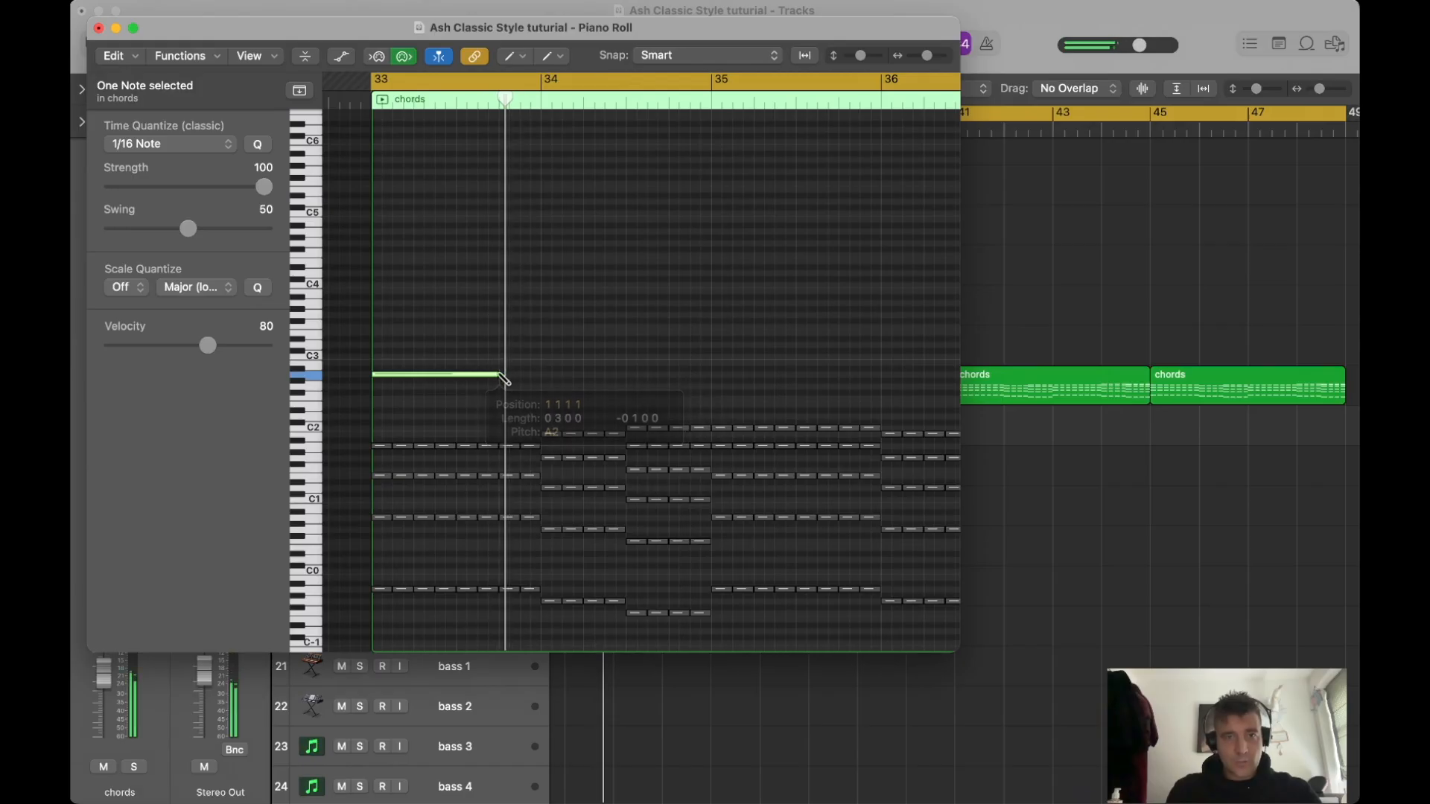
scroll(506, 363, "up", 3)
mouse_move(528, 358)
left_mouse_down()
mouse_move(507, 373)
mouse_move(328, 373)
mouse_move(353, 374)
left_mouse_up()
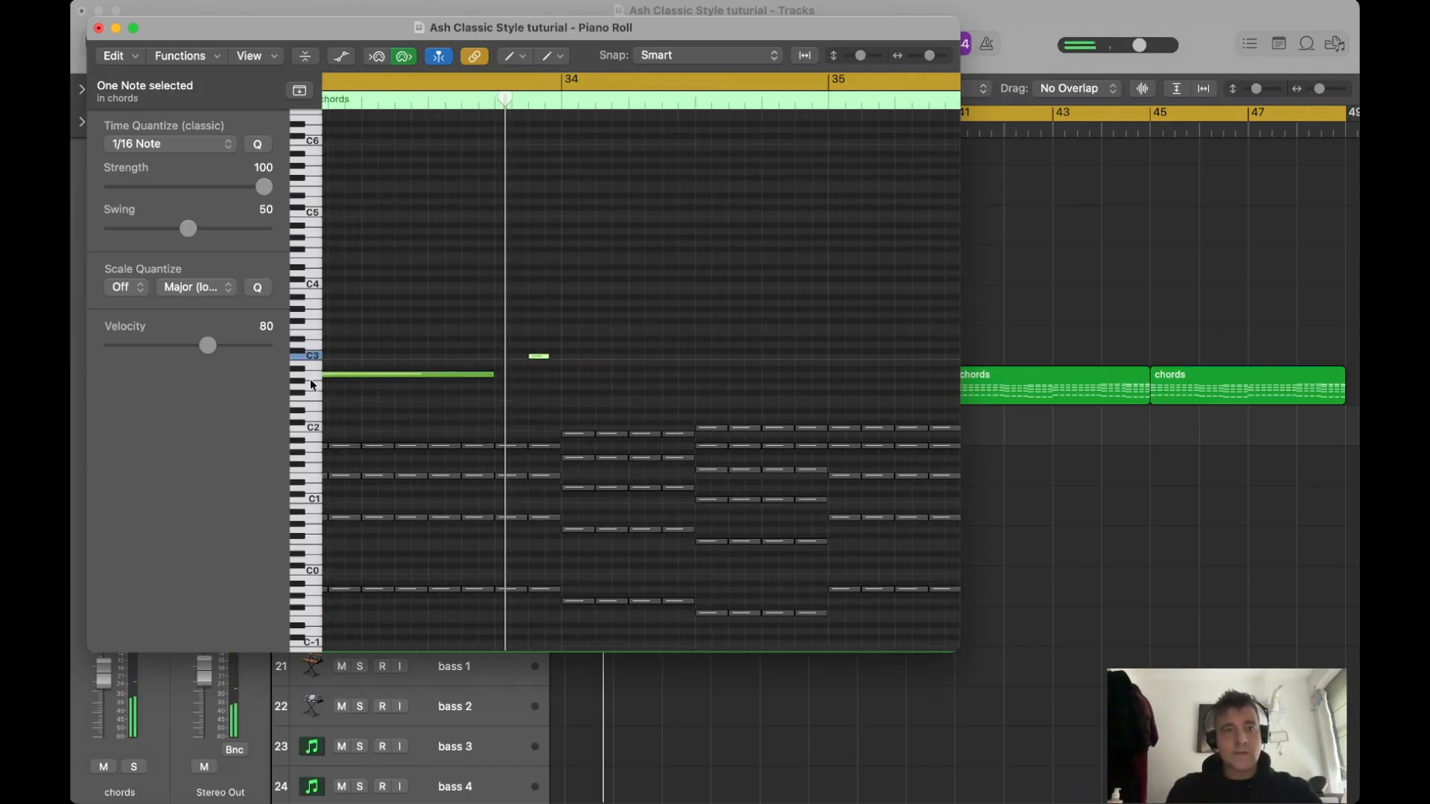
Transpose the long A2 and the short C3 melody notes up one octave to A3 and C4.
key("alt+Up")
key("alt+Up")
key("alt+Up")
key("alt+Up")
key("alt+Up")
key("alt+Up")
key("alt+Up")
key("alt+Up")
key("alt+Up")
key("alt+Up")
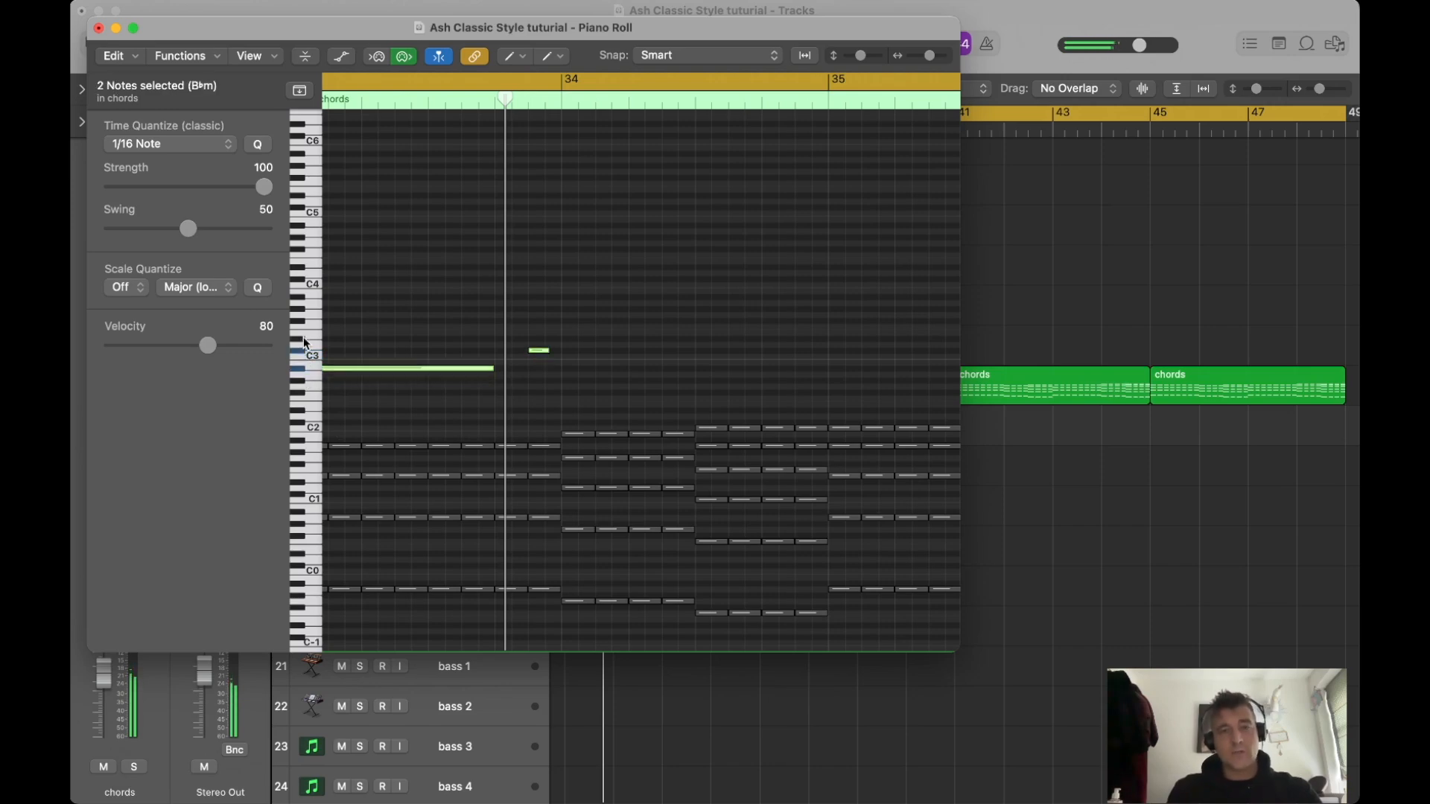
key("alt+Up")
key("alt+Up")
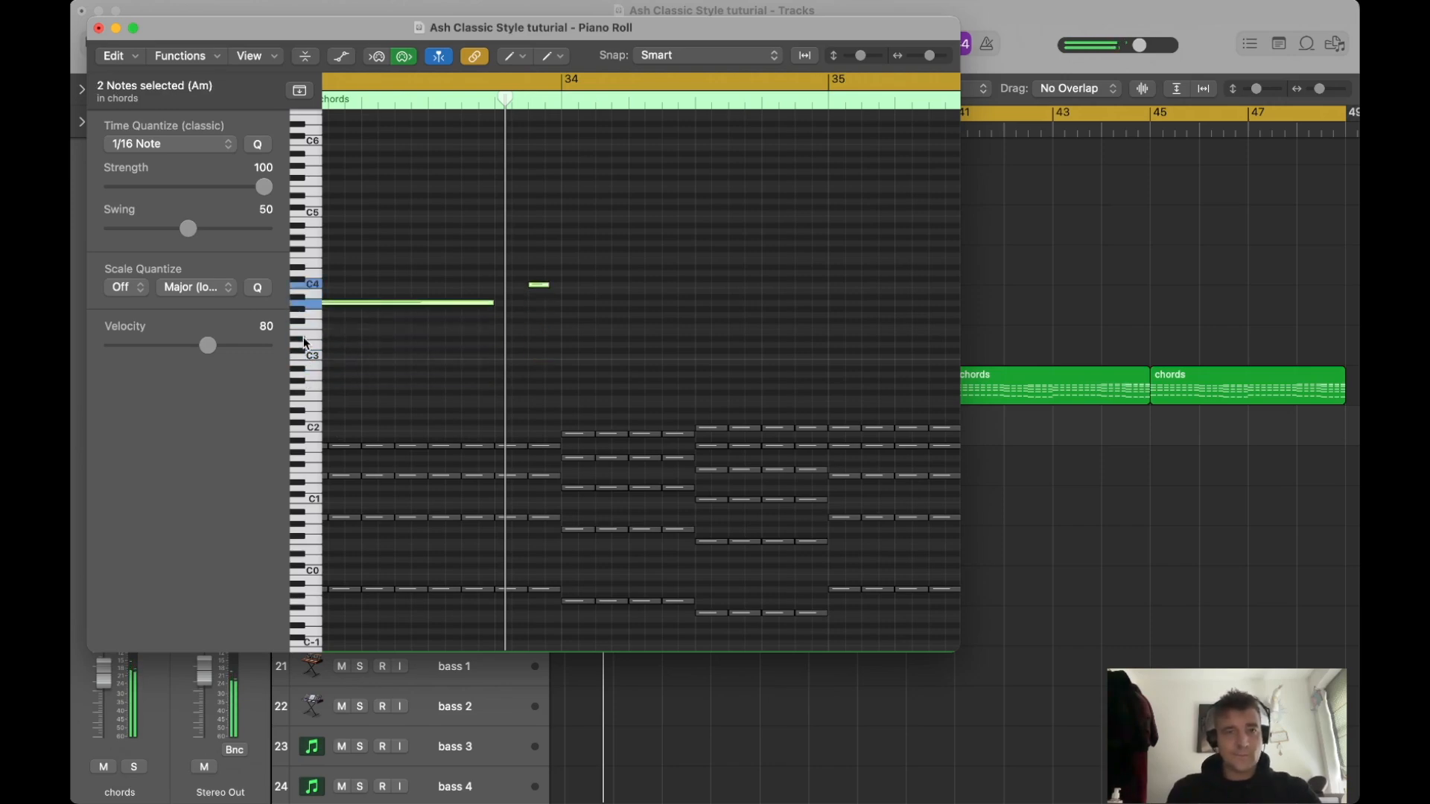
Shorten C4 to a sixteenth, follow it with a sixteenth B3 and a one-beat G3 at bar 34, and extend A3 to meet C4.
left_click(544, 284)
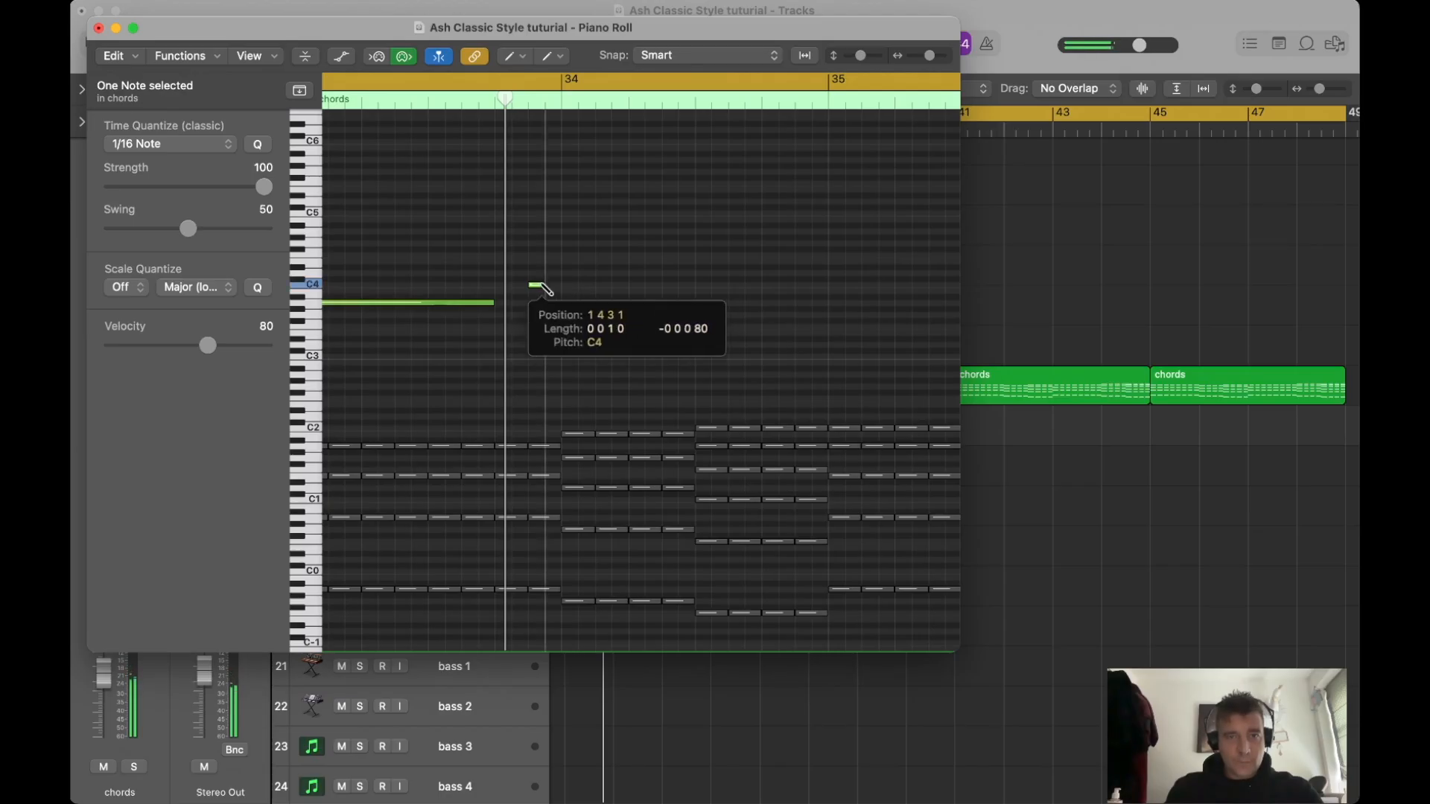
left_click(550, 290)
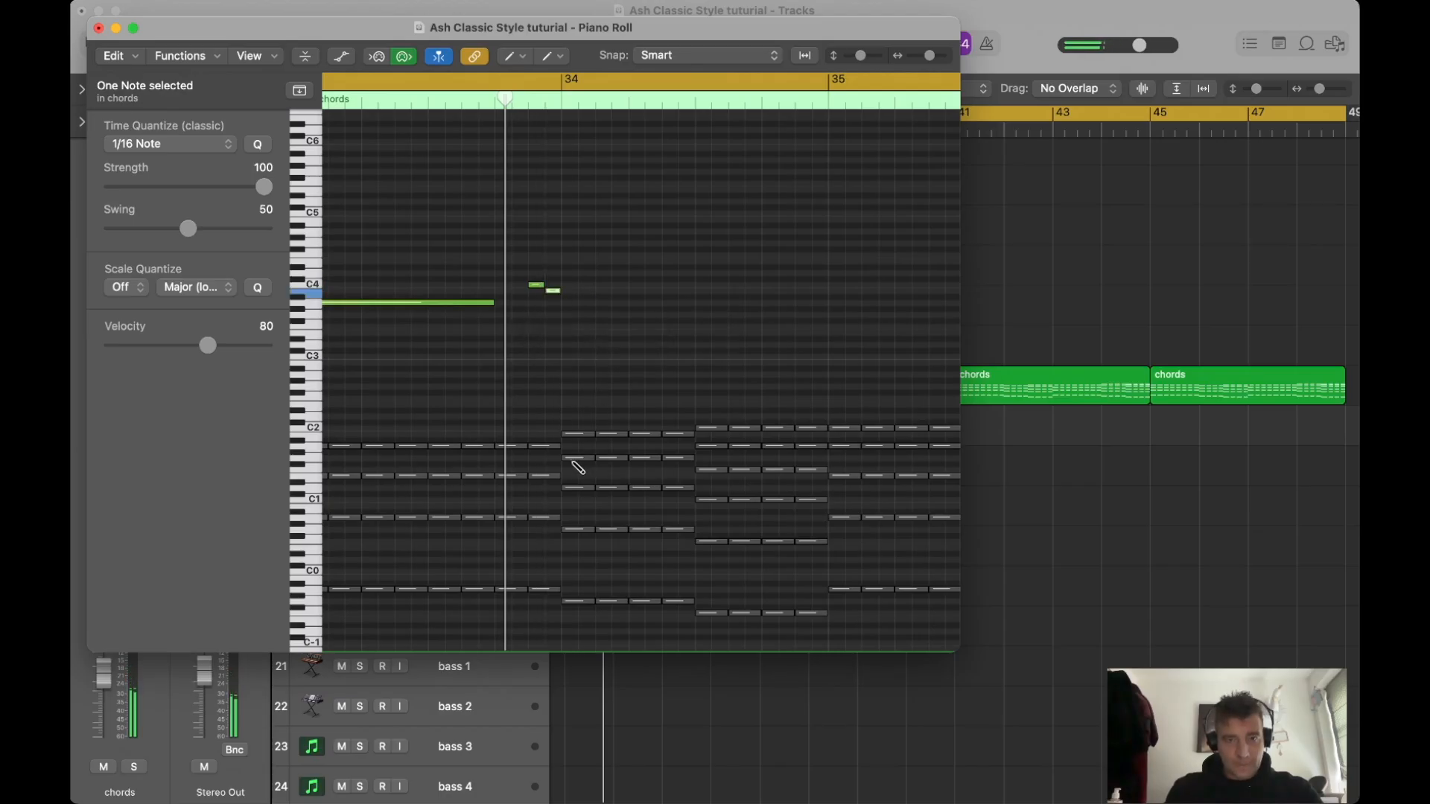
left_click_drag(574, 316, 620, 320)
left_click_drag(493, 302, 525, 303)
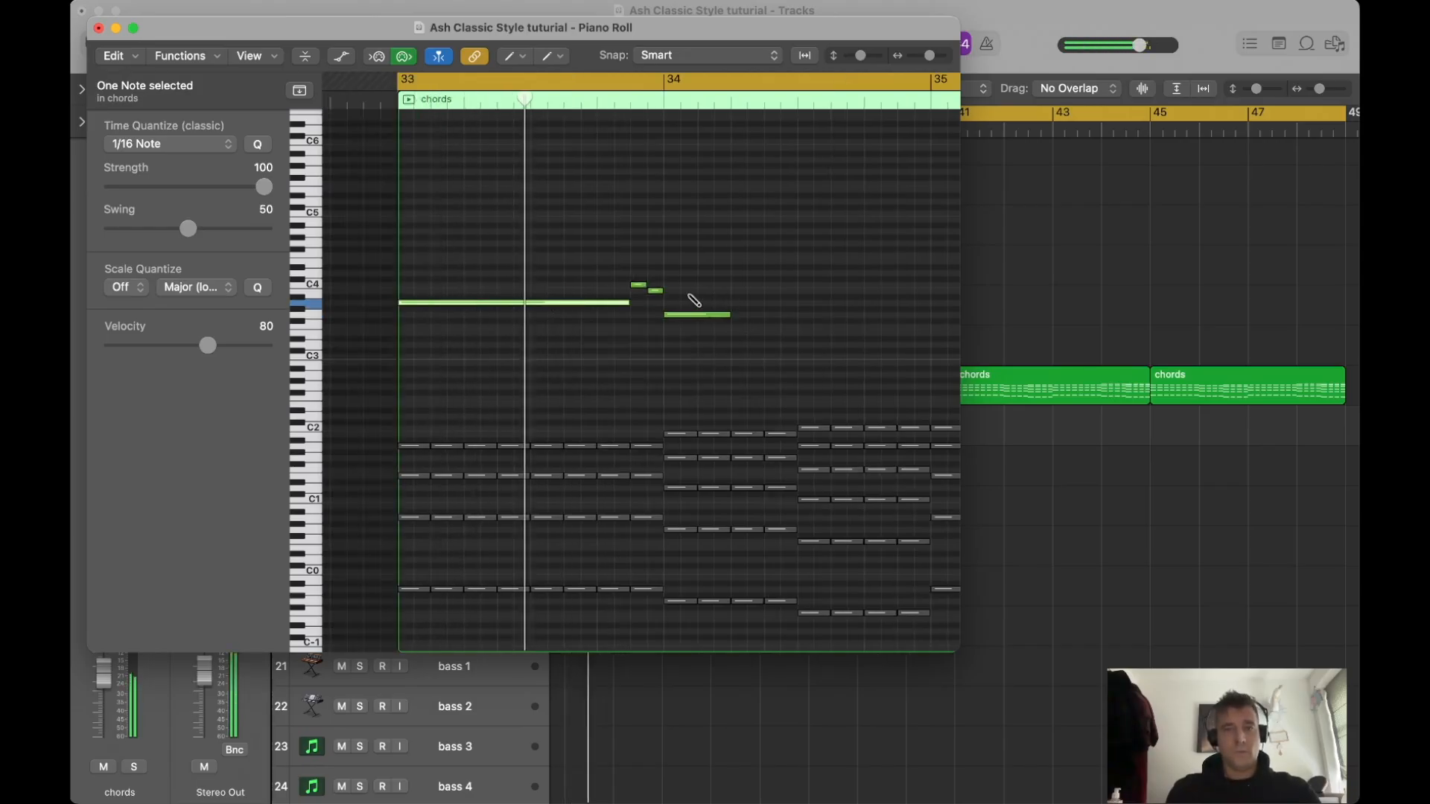
Extend the bar 34 G3 to two beats and follow it with a sixteenth E3, an eighth G3 and an A3 reaching bar 35.
scroll(686, 297, "right", 2)
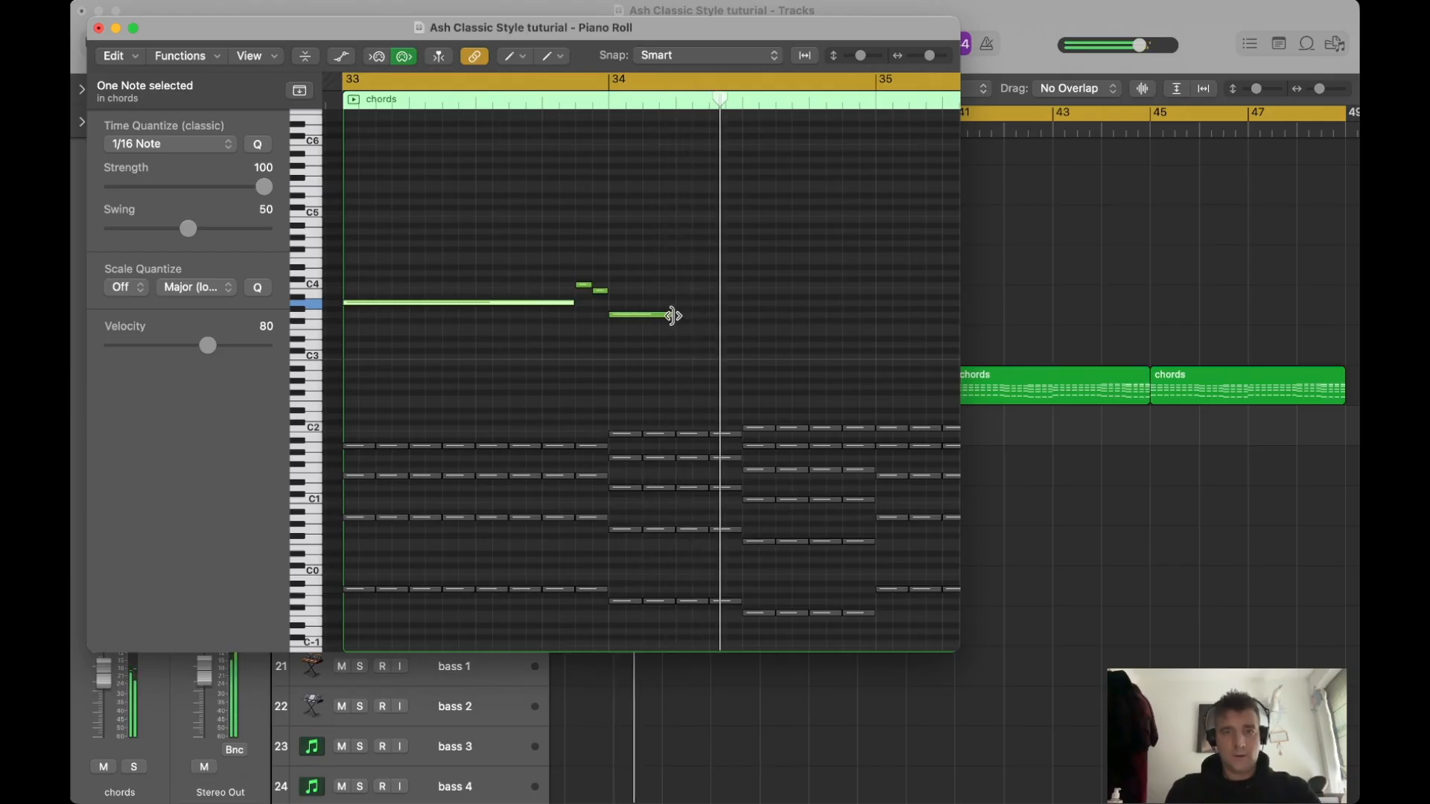
left_click_drag(672, 314, 705, 314)
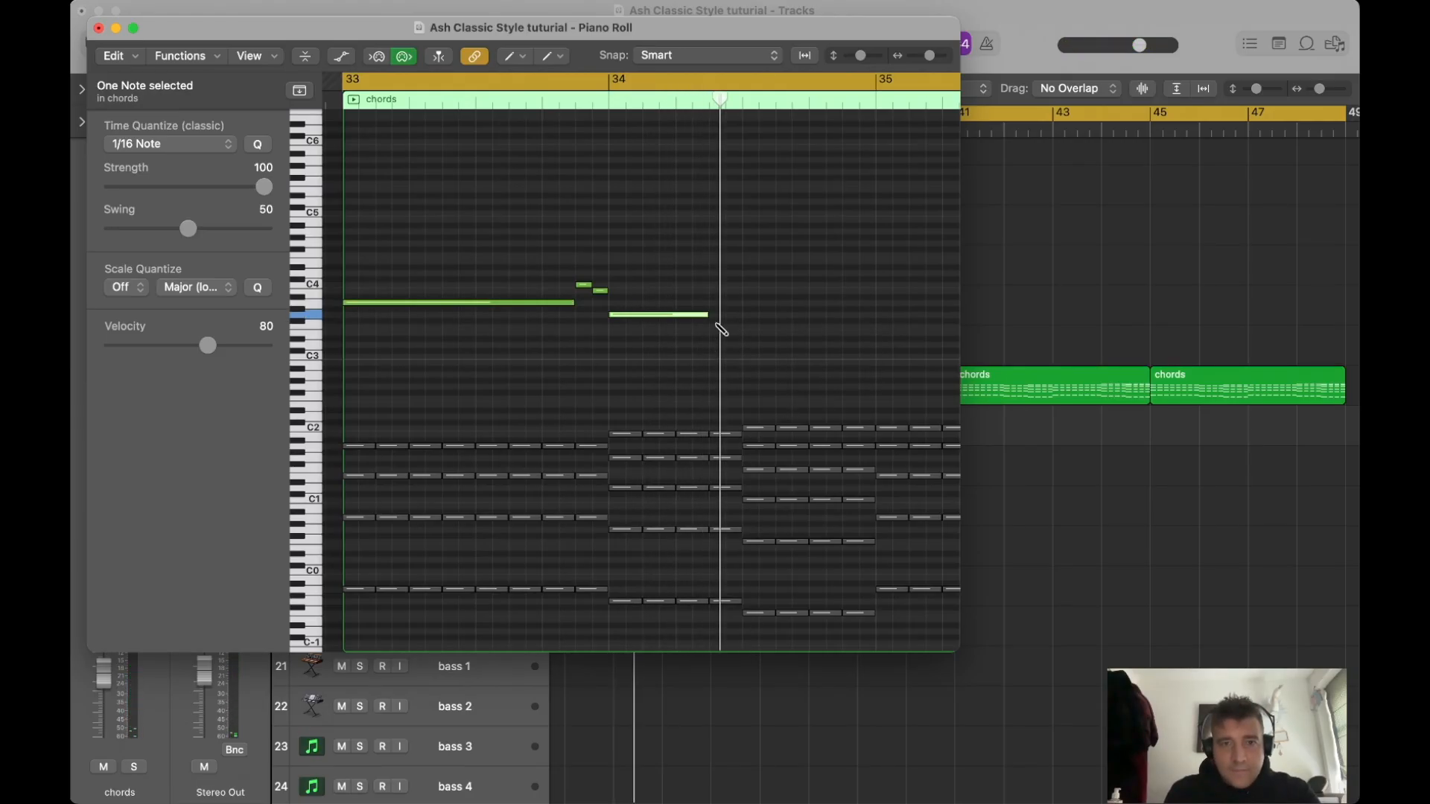
mouse_move(709, 320)
left_mouse_down()
mouse_move(740, 319)
mouse_move(745, 335)
mouse_move(625, 346)
left_mouse_up()
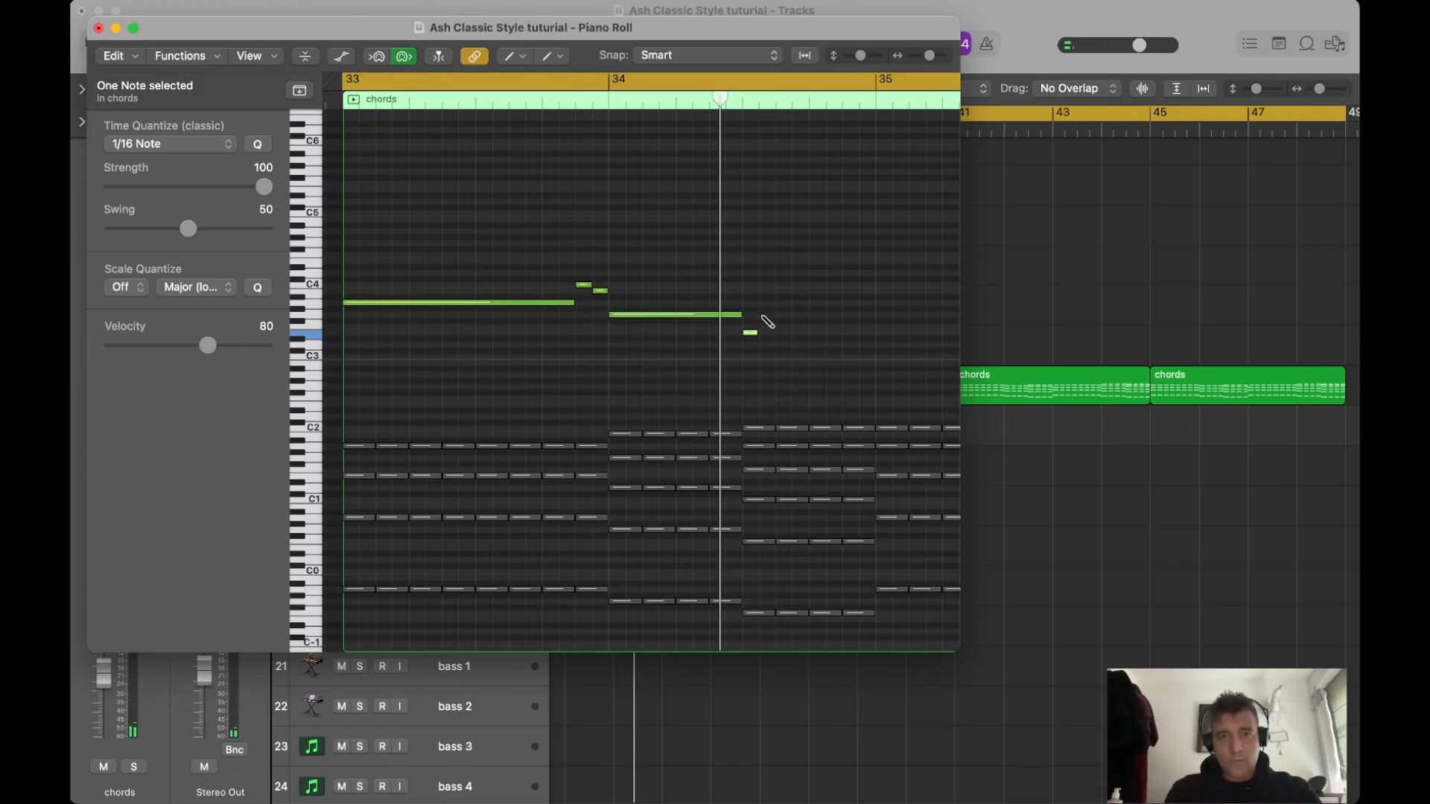
left_click_drag(761, 315, 875, 304)
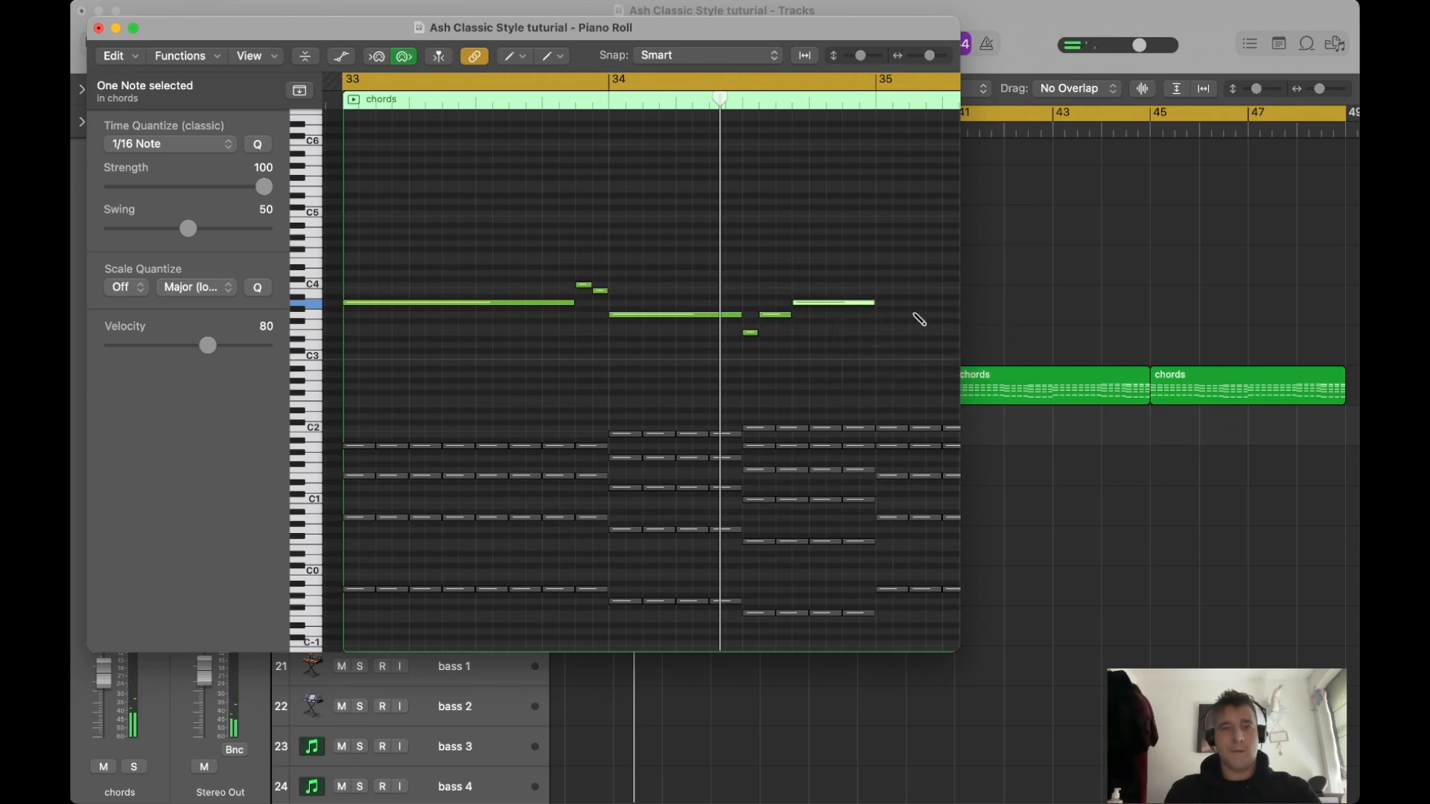
On track 15's Sylenth1, adjust the Filter Control cutoff to about 2.958 and the Filter A cutoff to 4.660 while playing the melody.
key("space")
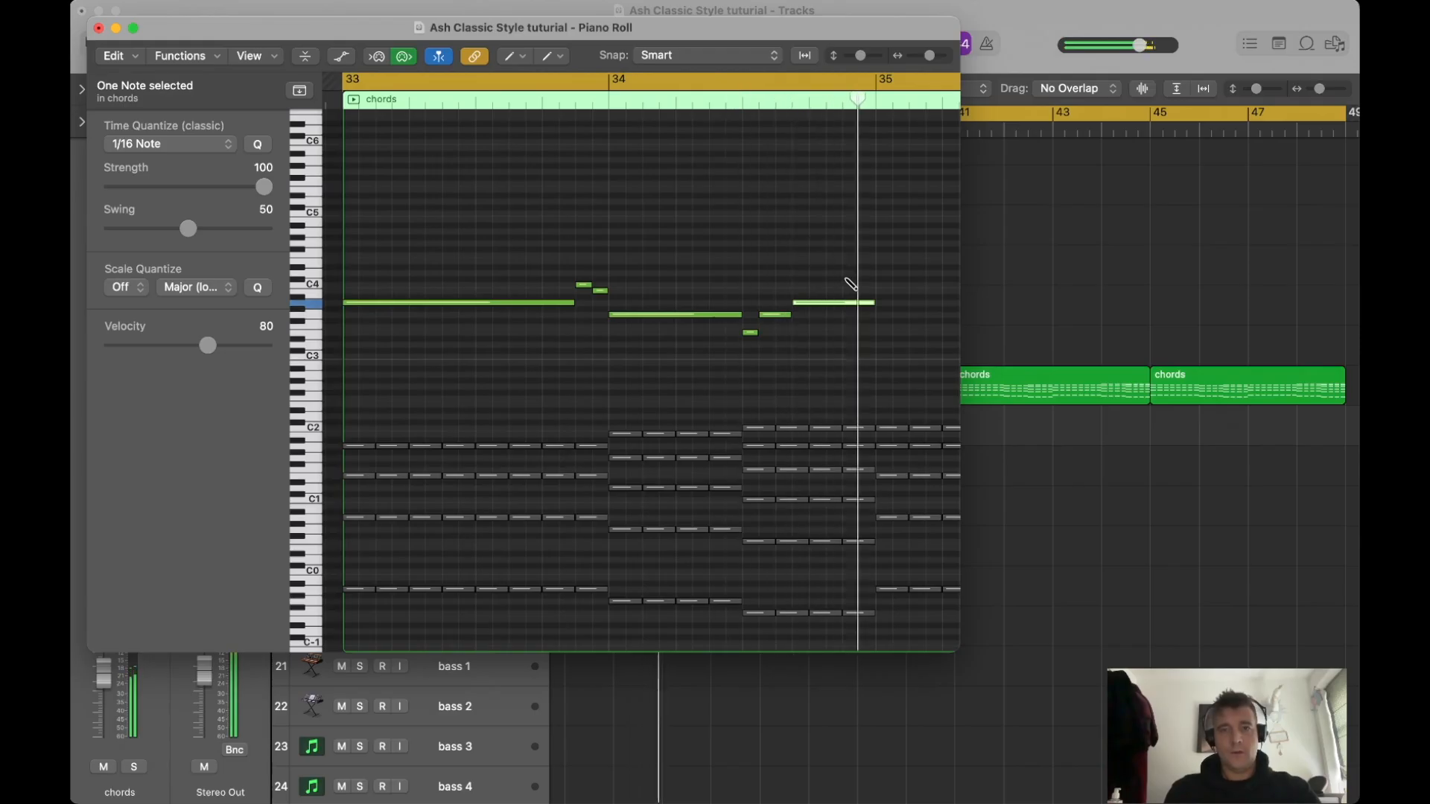
left_click(1020, 378)
left_click(488, 426)
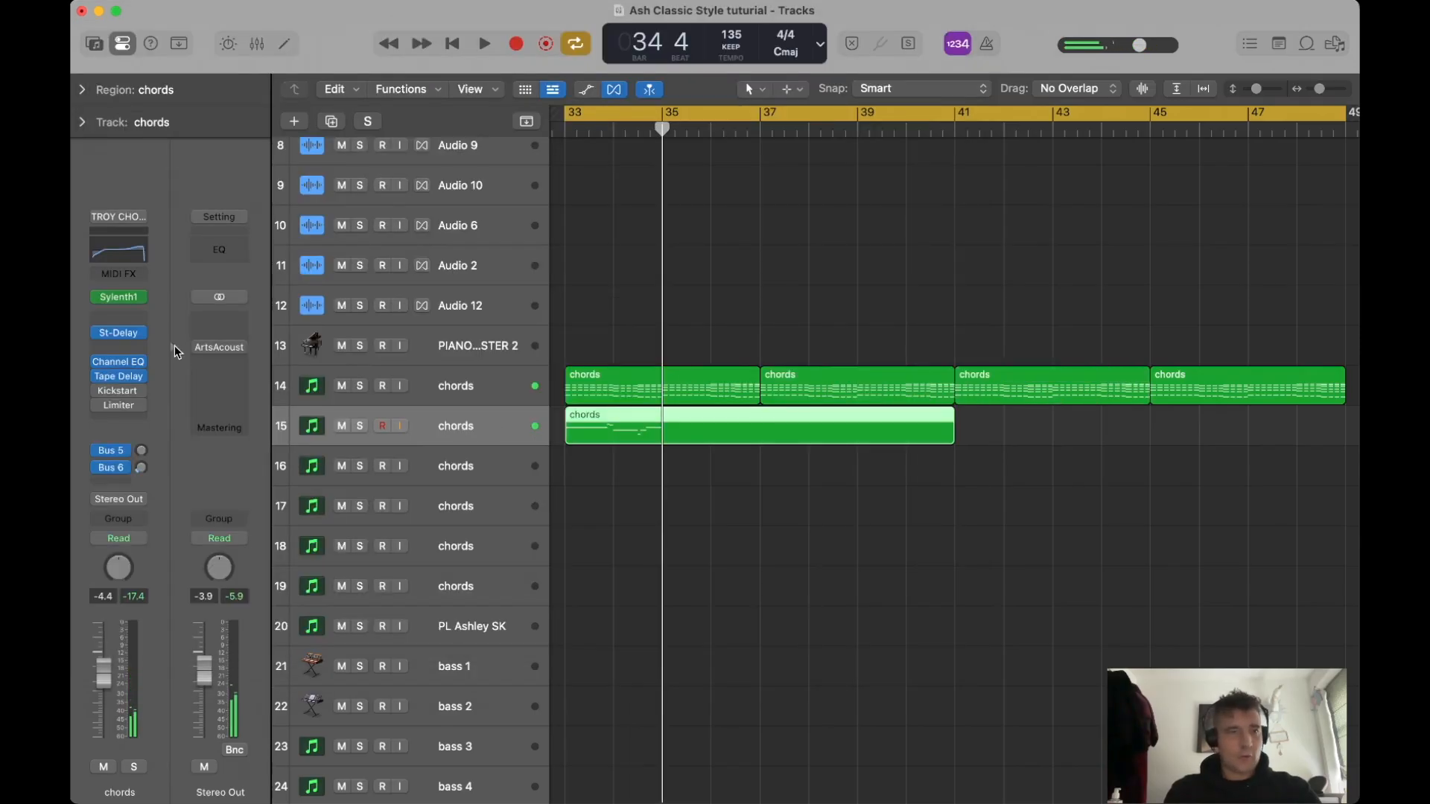
left_click(123, 297)
left_click_drag(527, 552, 528, 533)
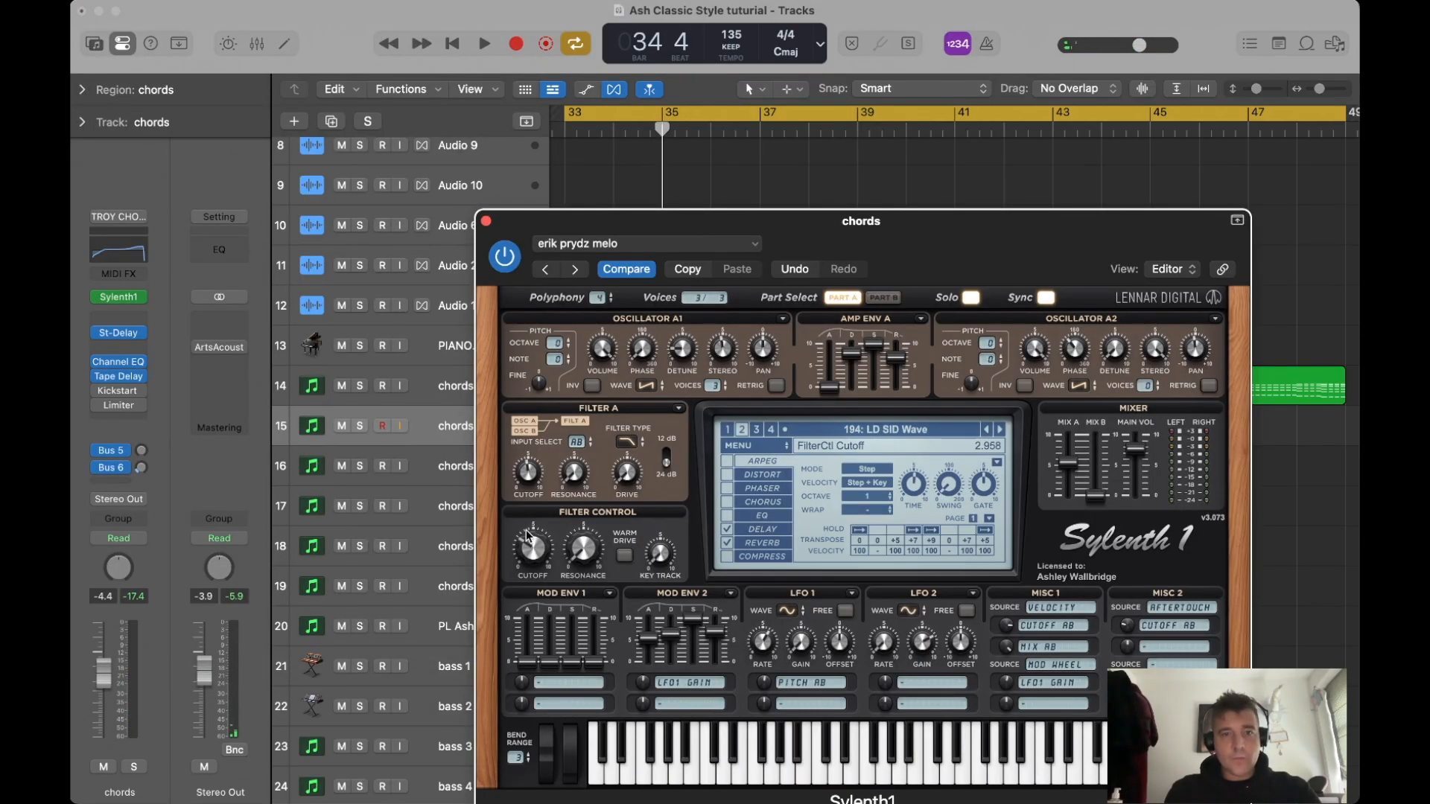
key("space")
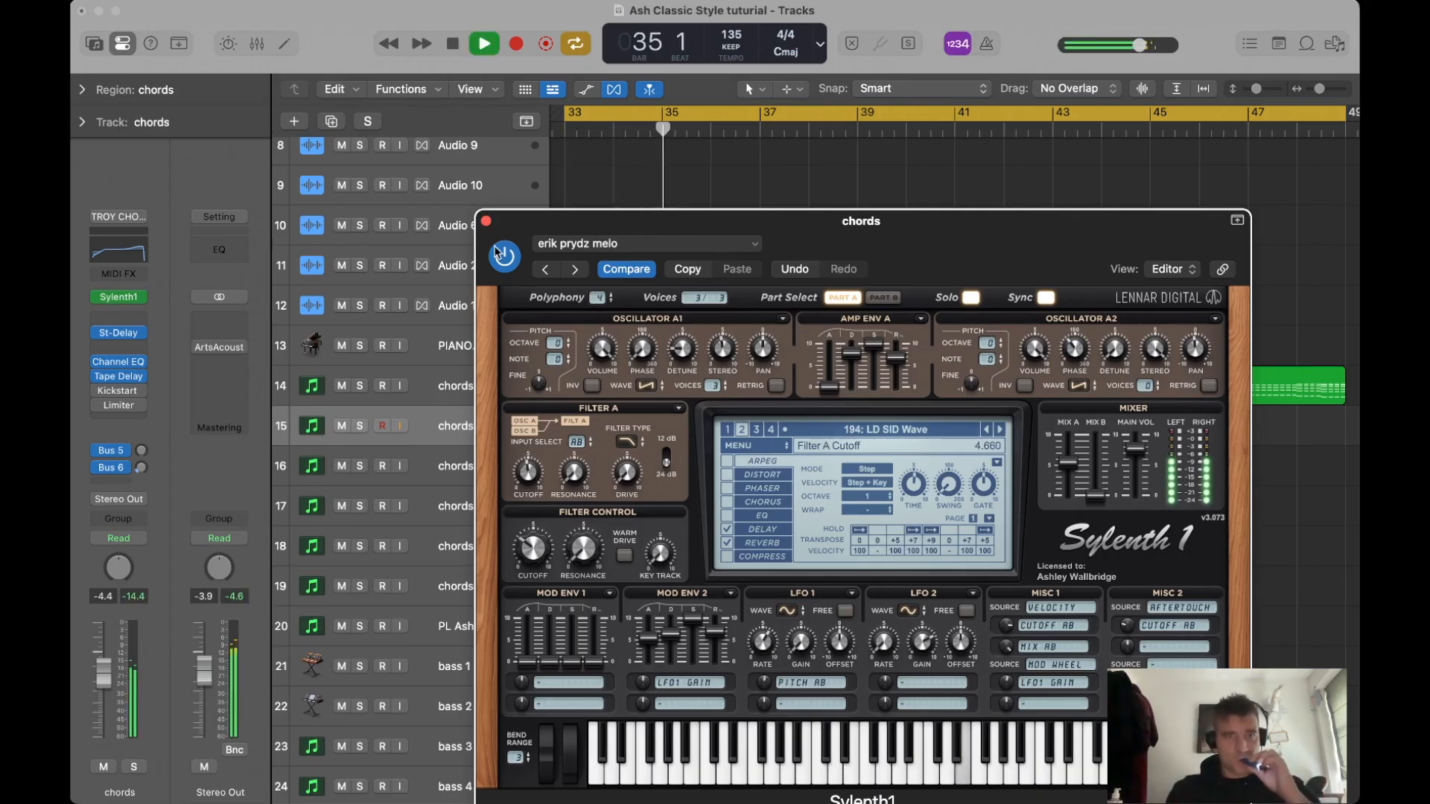
left_click(486, 221)
key("space")
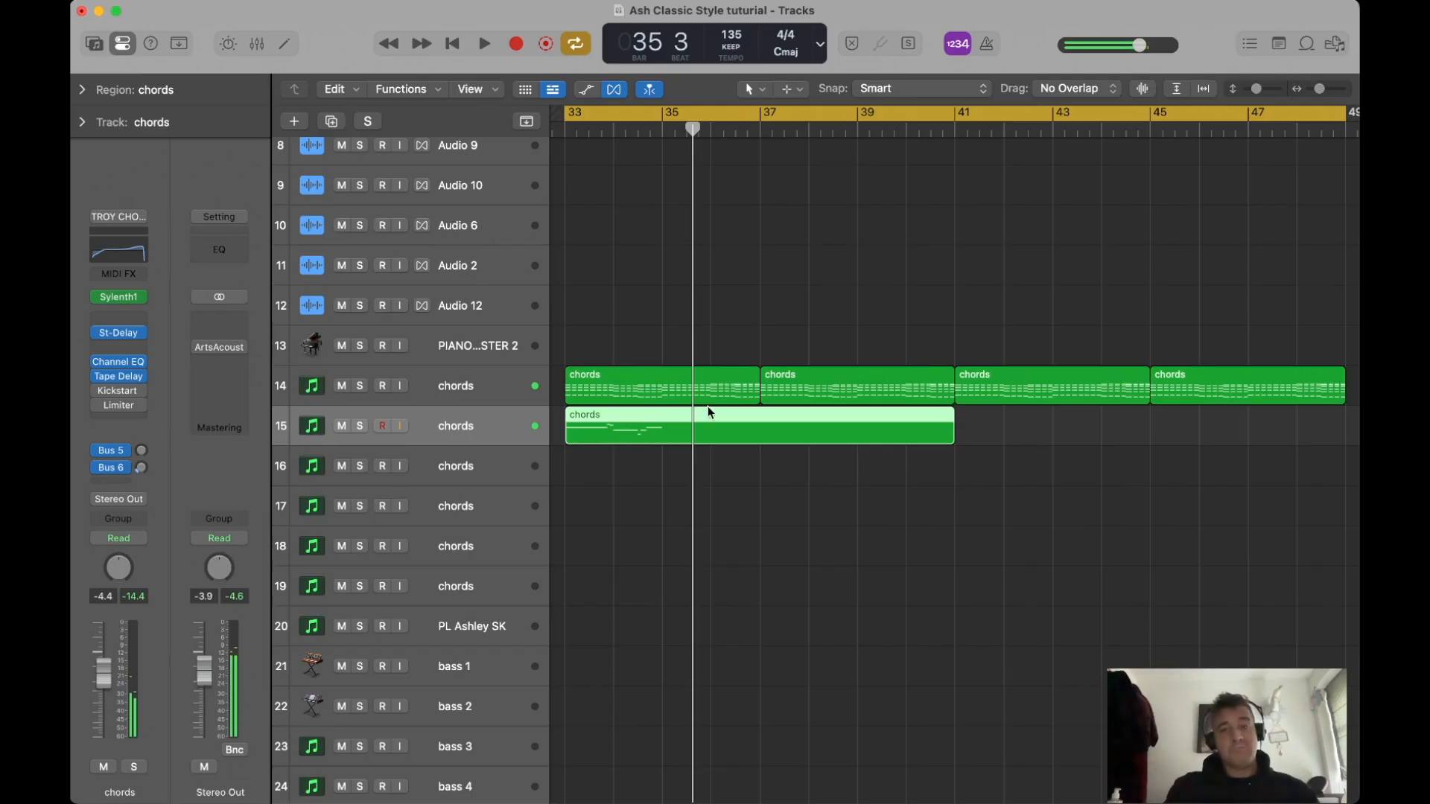
Reopen the melody region and copy the seven melody notes of bars 33 and 34 to bar 35.
double_click(689, 444)
scroll(571, 243, "left", 5)
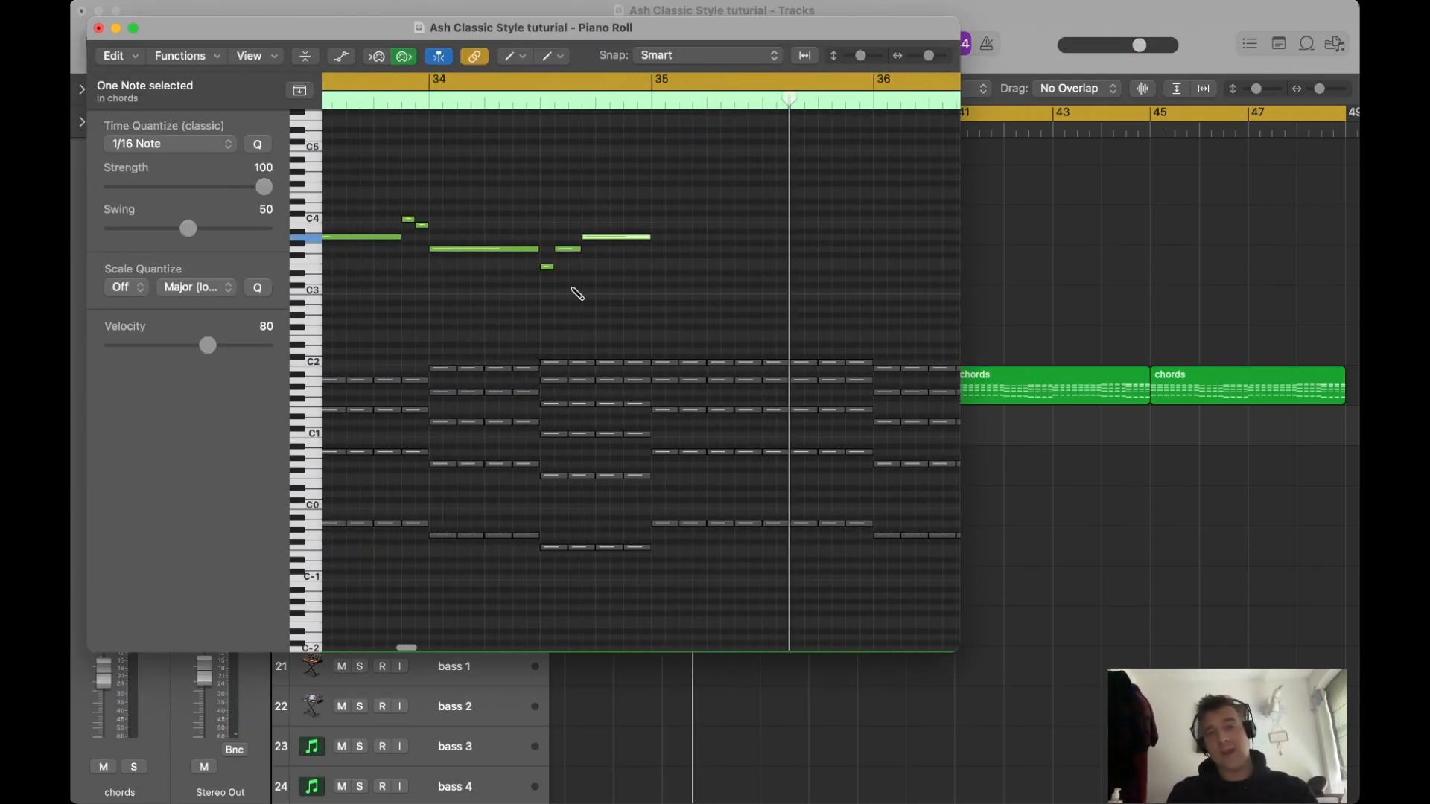
scroll(577, 293, "left", 6)
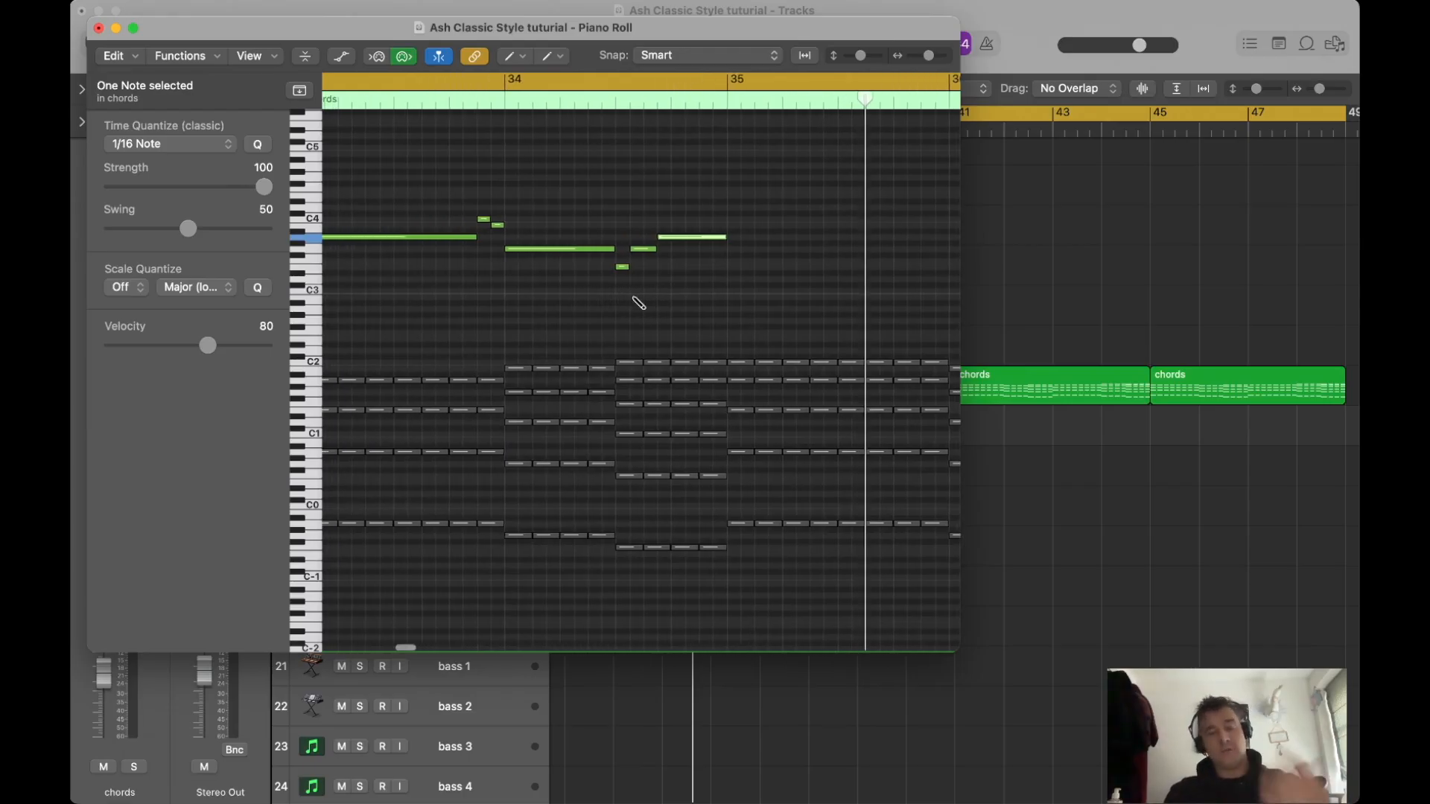
key("t")
left_click(767, 278)
scroll(788, 291, "right", 4)
left_click_drag(716, 293, 708, 241)
scroll(670, 238, "up", 3)
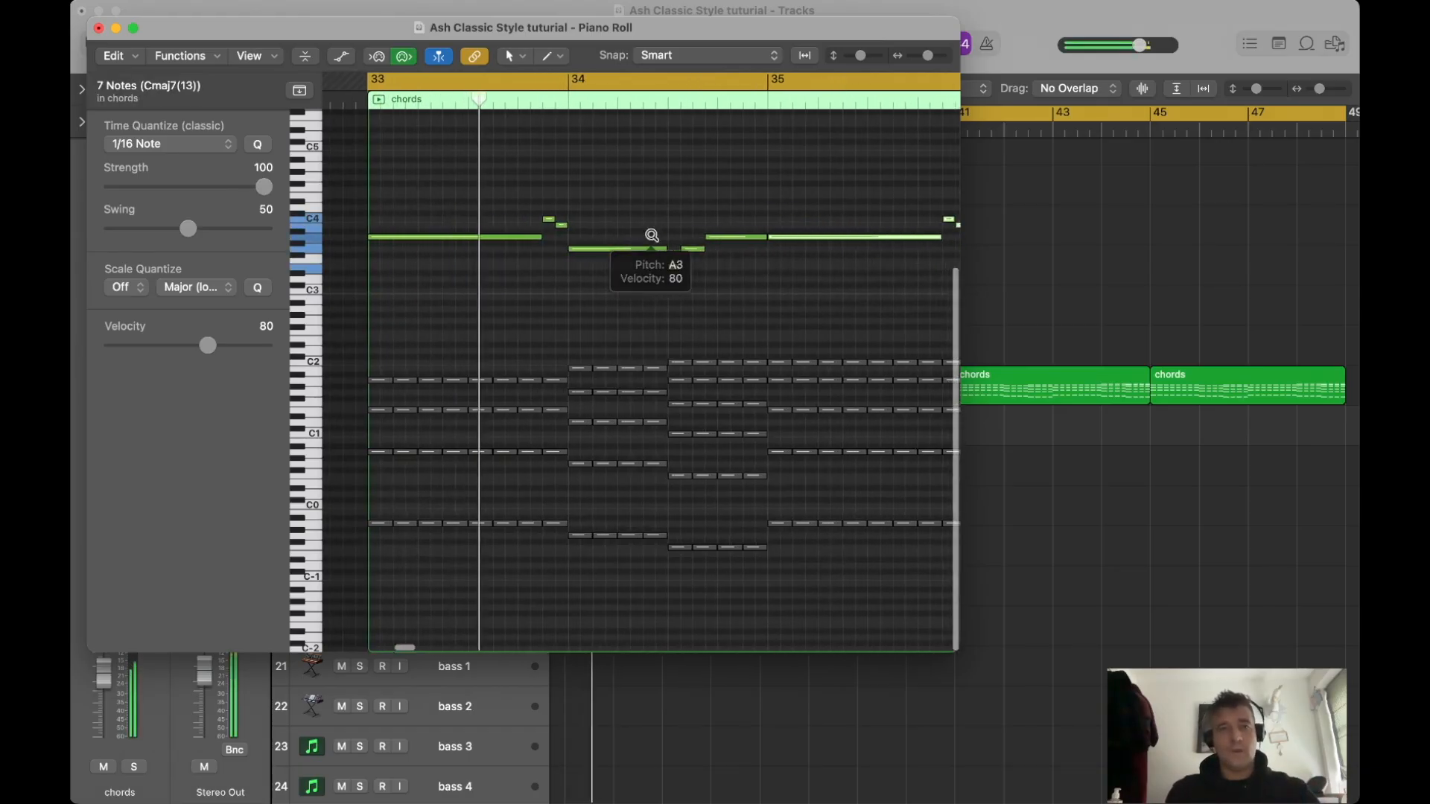
Shorten the copied A3 at bar 35 to two beats and add a one-beat G3 right after it.
scroll(693, 246, "right", 5)
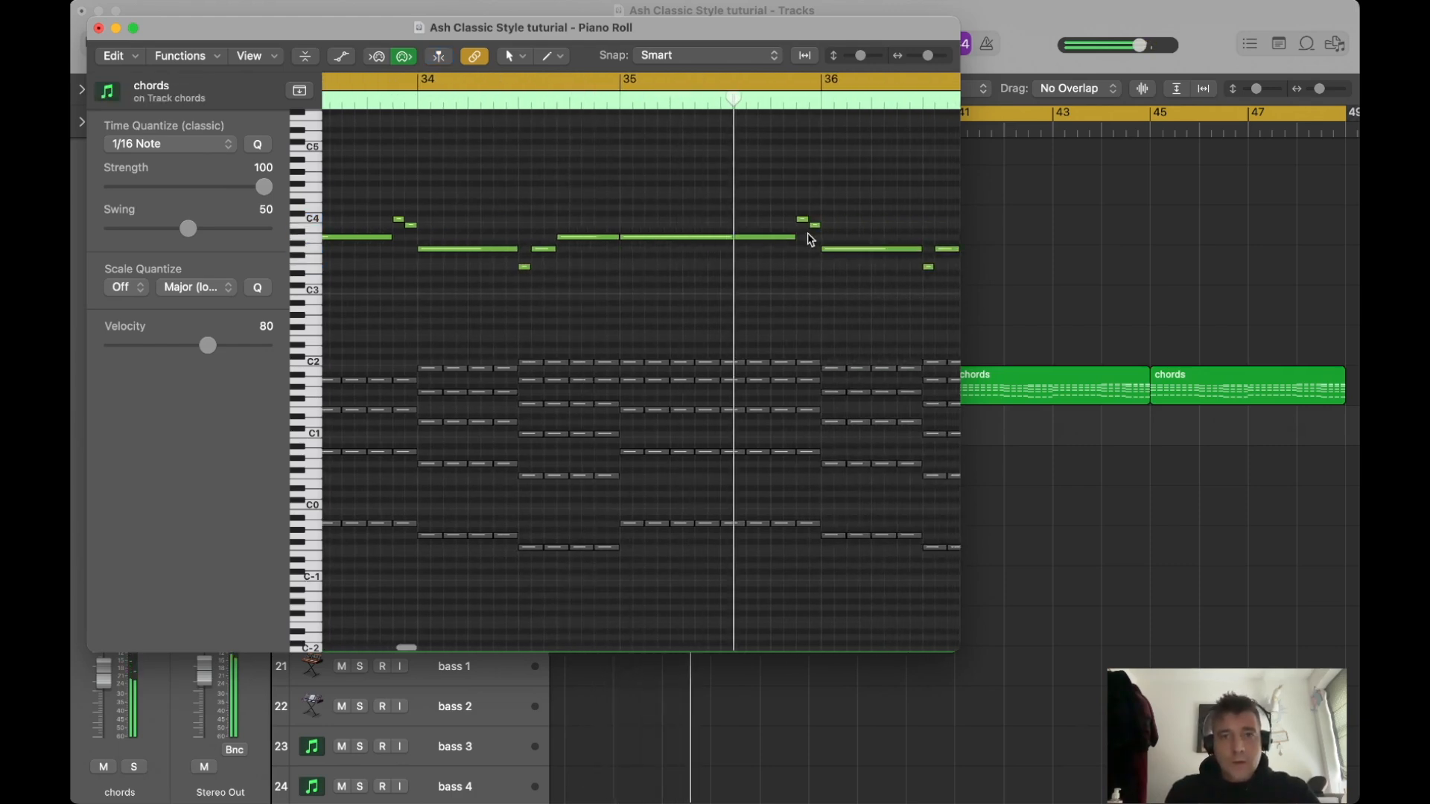
left_click_drag(794, 237, 674, 255)
key("t")
left_click(744, 249)
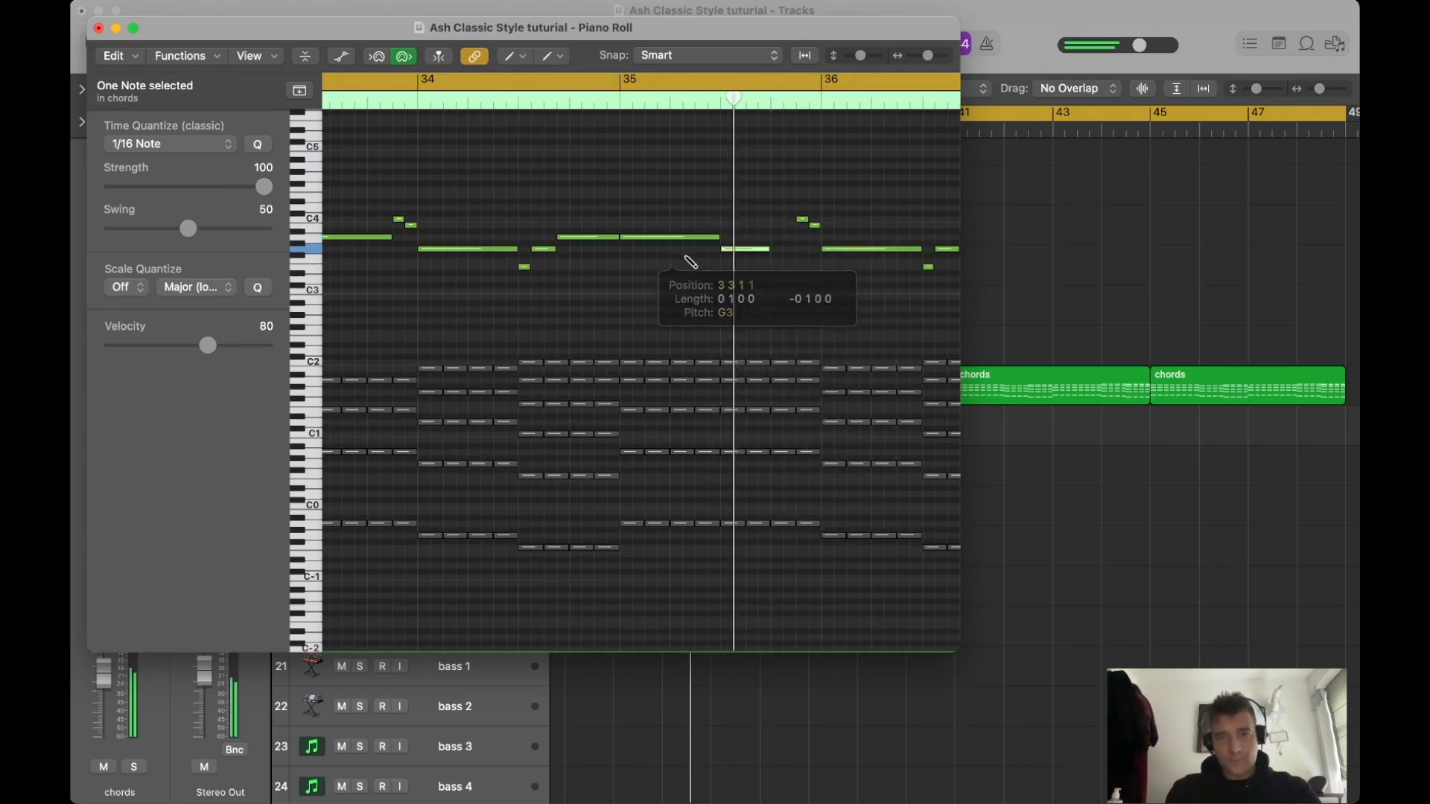
Add an eighth-note C3 on beat 4 of bar 35 and lower the two following sixteenths to D3 and E3.
left_click(772, 292)
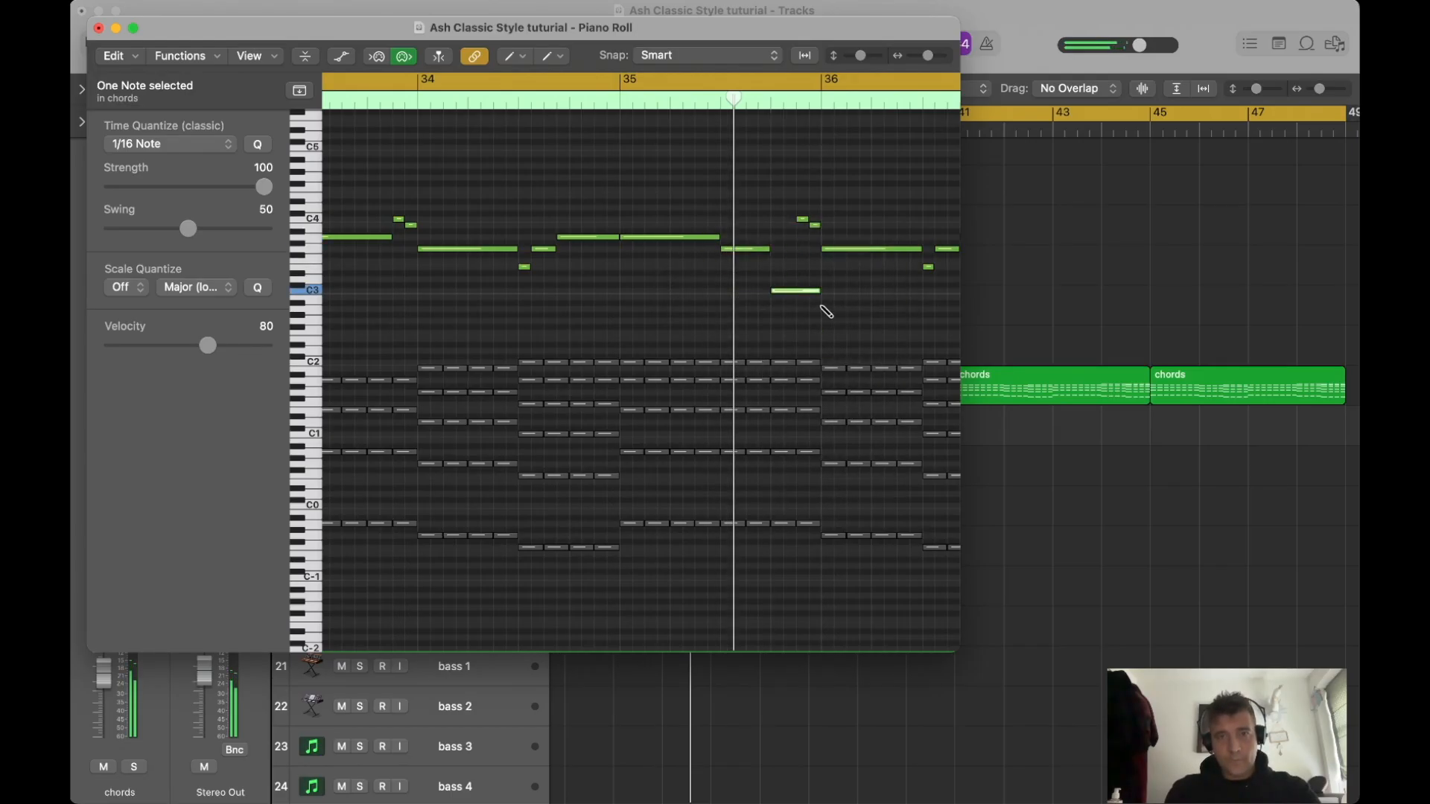
left_click_drag(821, 296, 796, 292)
left_click_drag(805, 223, 806, 281)
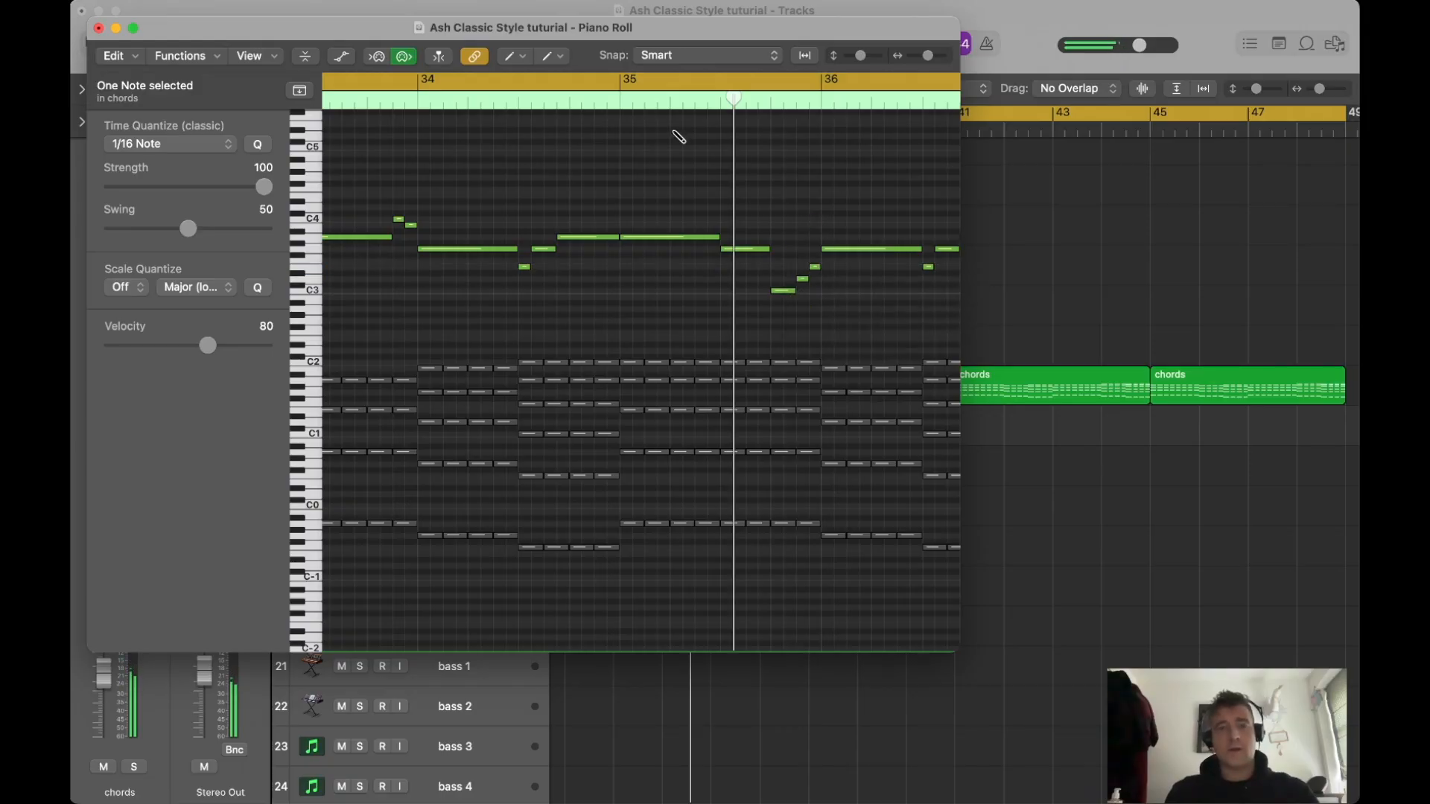
Replace the three short notes before bar 36 with a one-beat E3, and lower the G3 at bar 36 to D3.
double_click(618, 107)
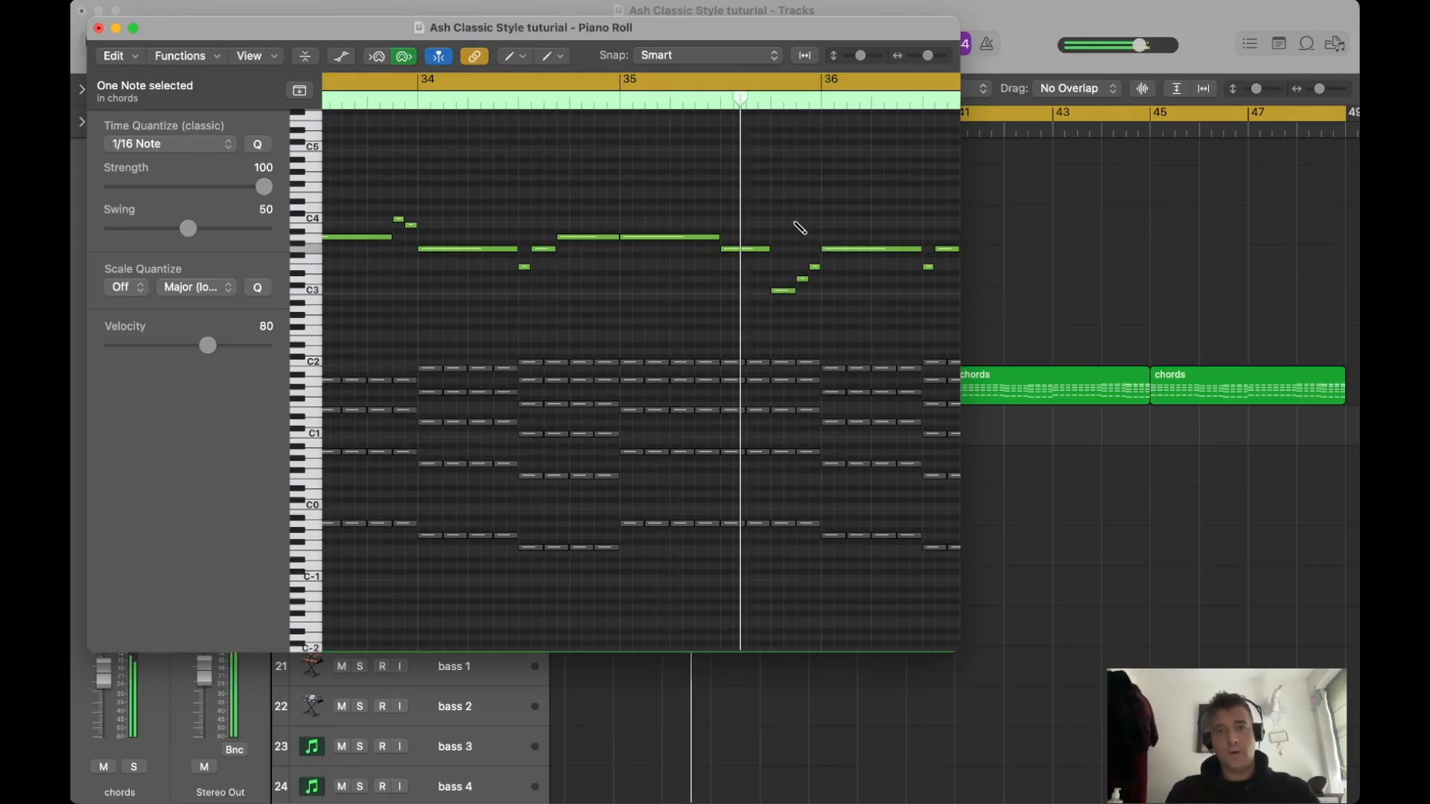
scroll(808, 232, "right", 3)
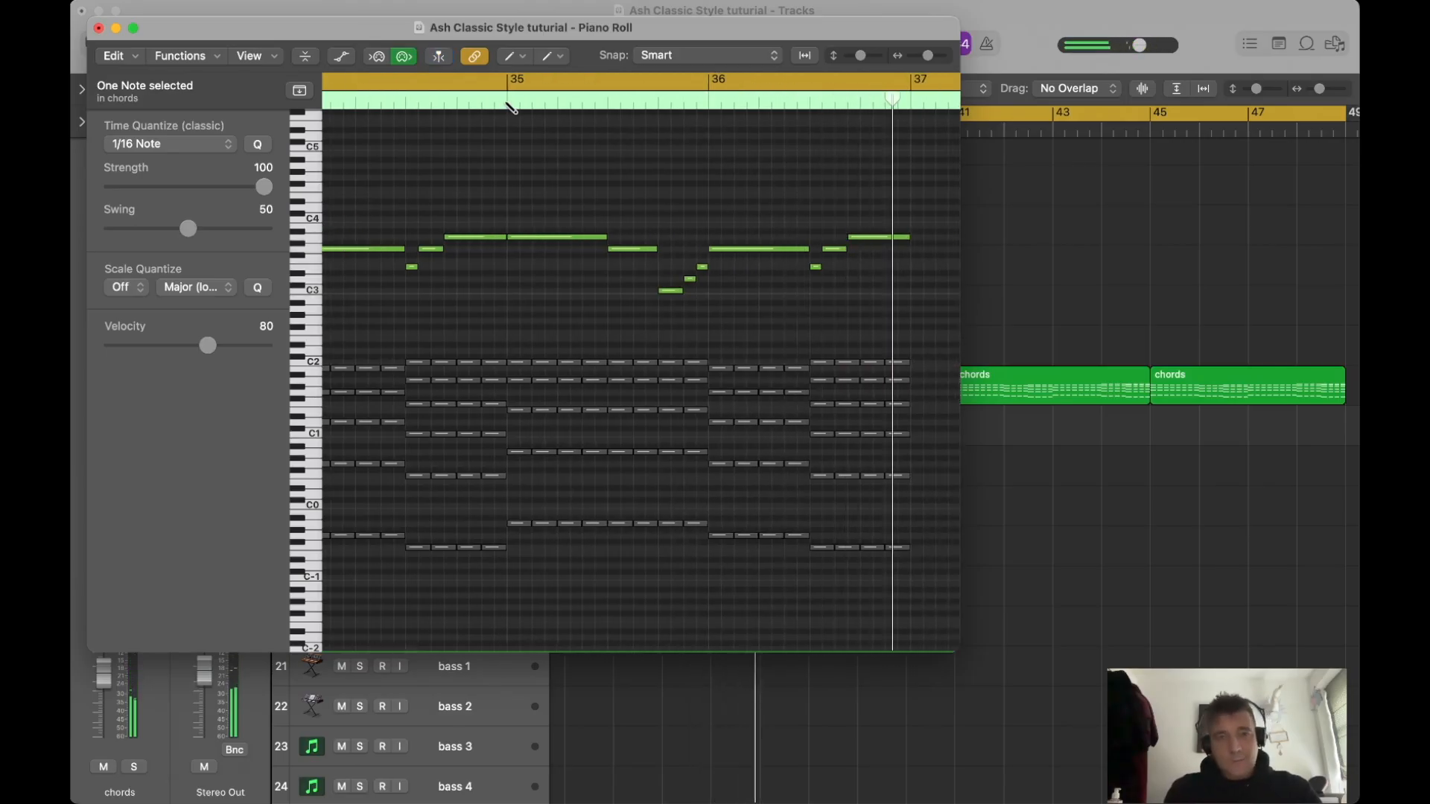
left_click(511, 108)
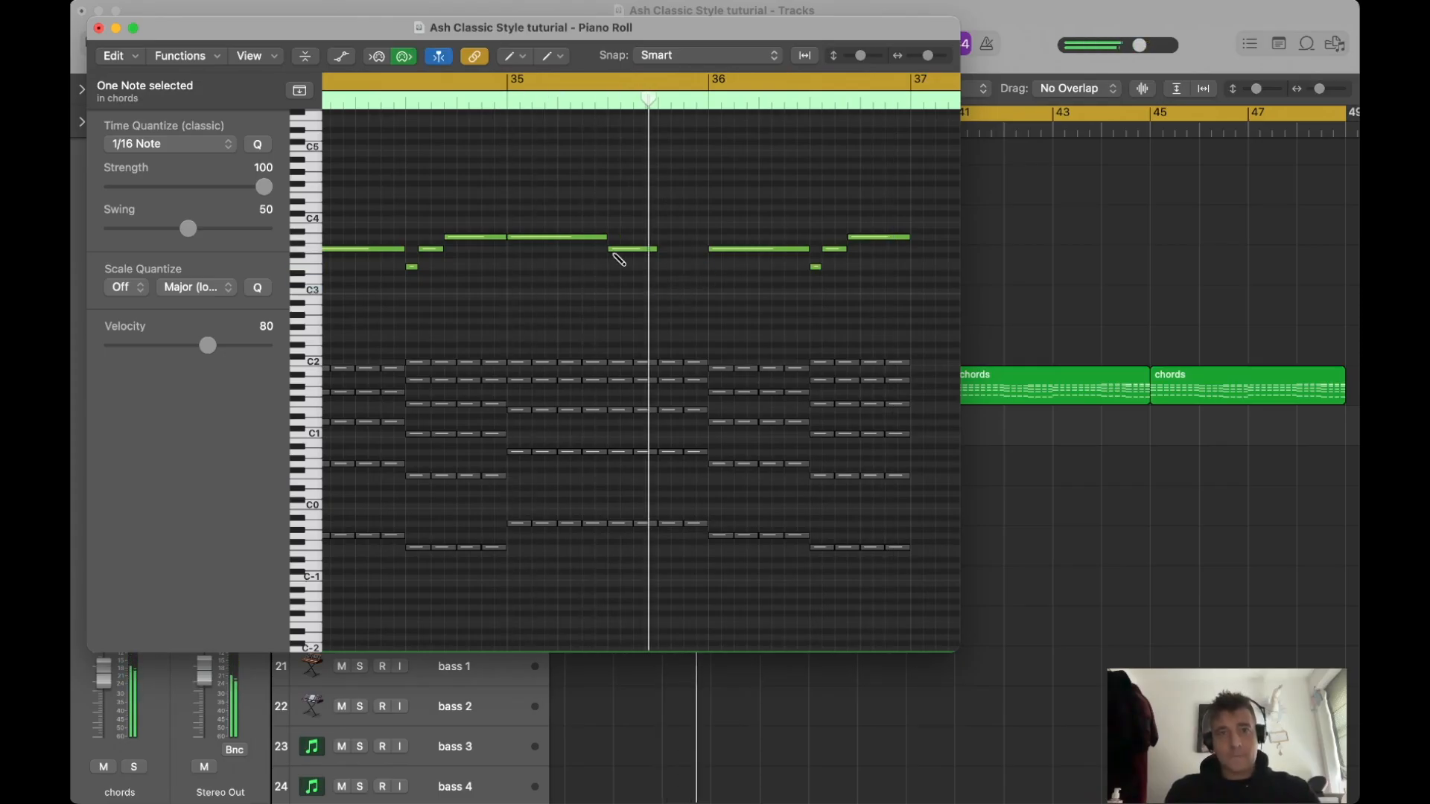
left_click(626, 249)
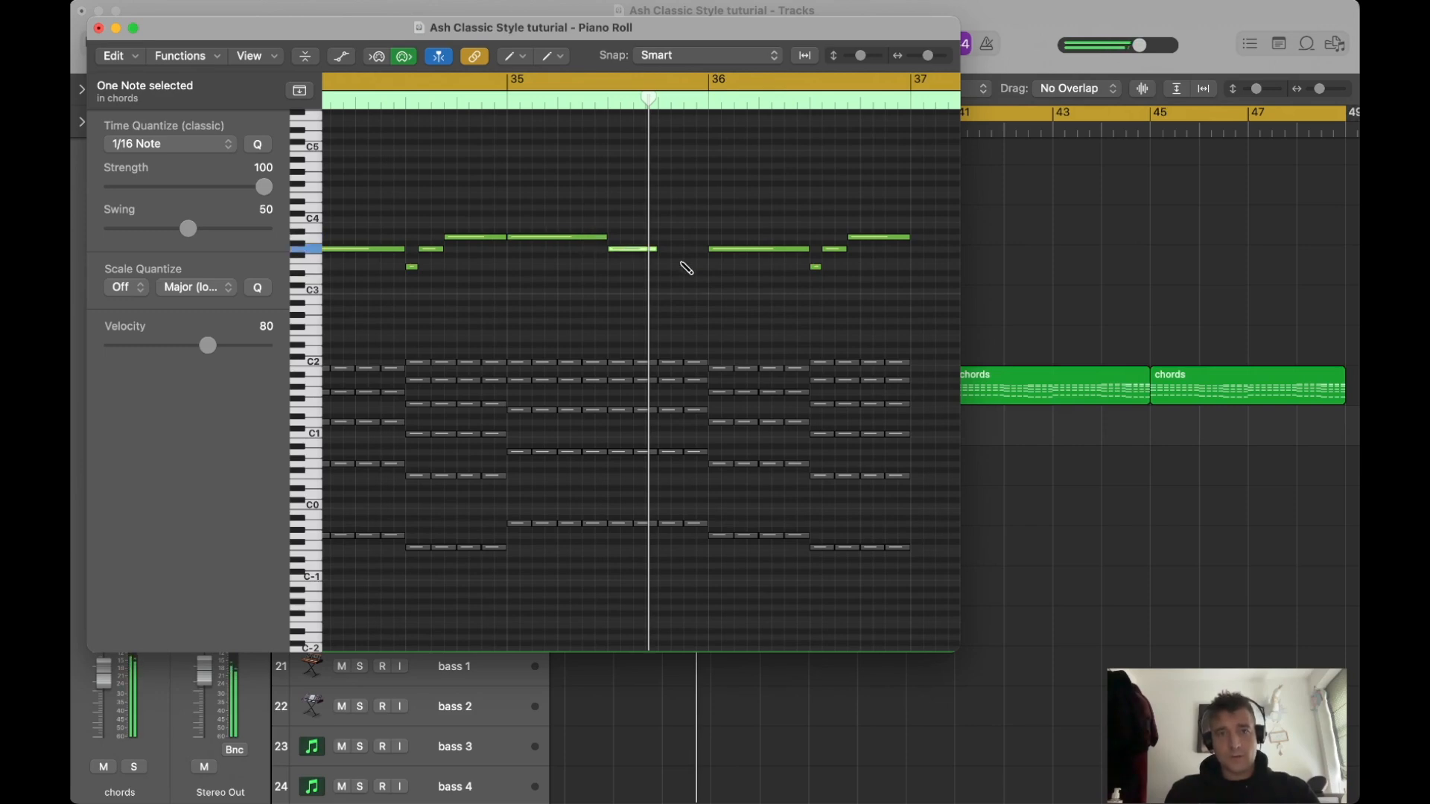
left_click(660, 268)
left_click(735, 252)
left_click(710, 280)
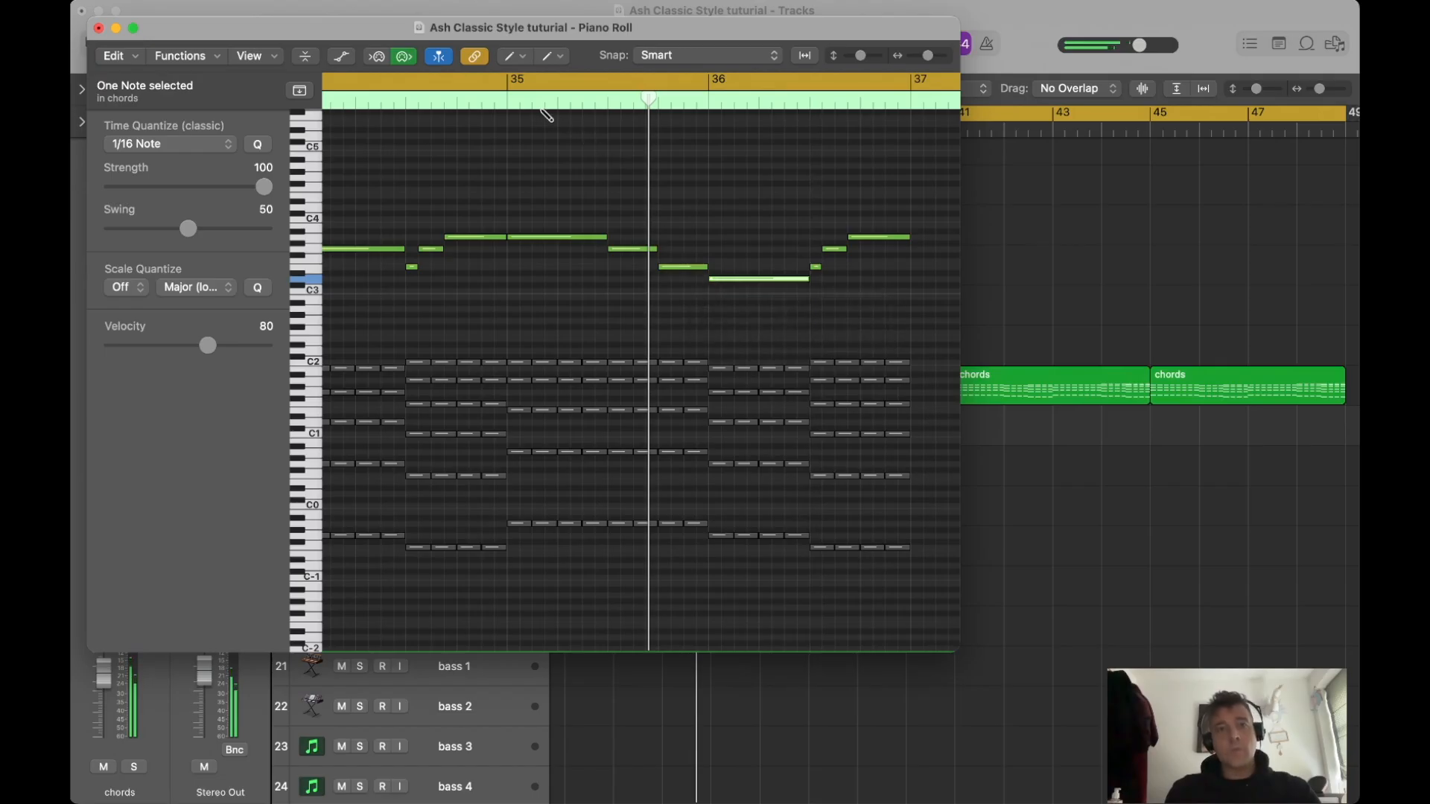
Replace the rising notes ending bar 36 with an eighth-note C3, an eighth-note B2 and a one-beat A2.
left_click(505, 104)
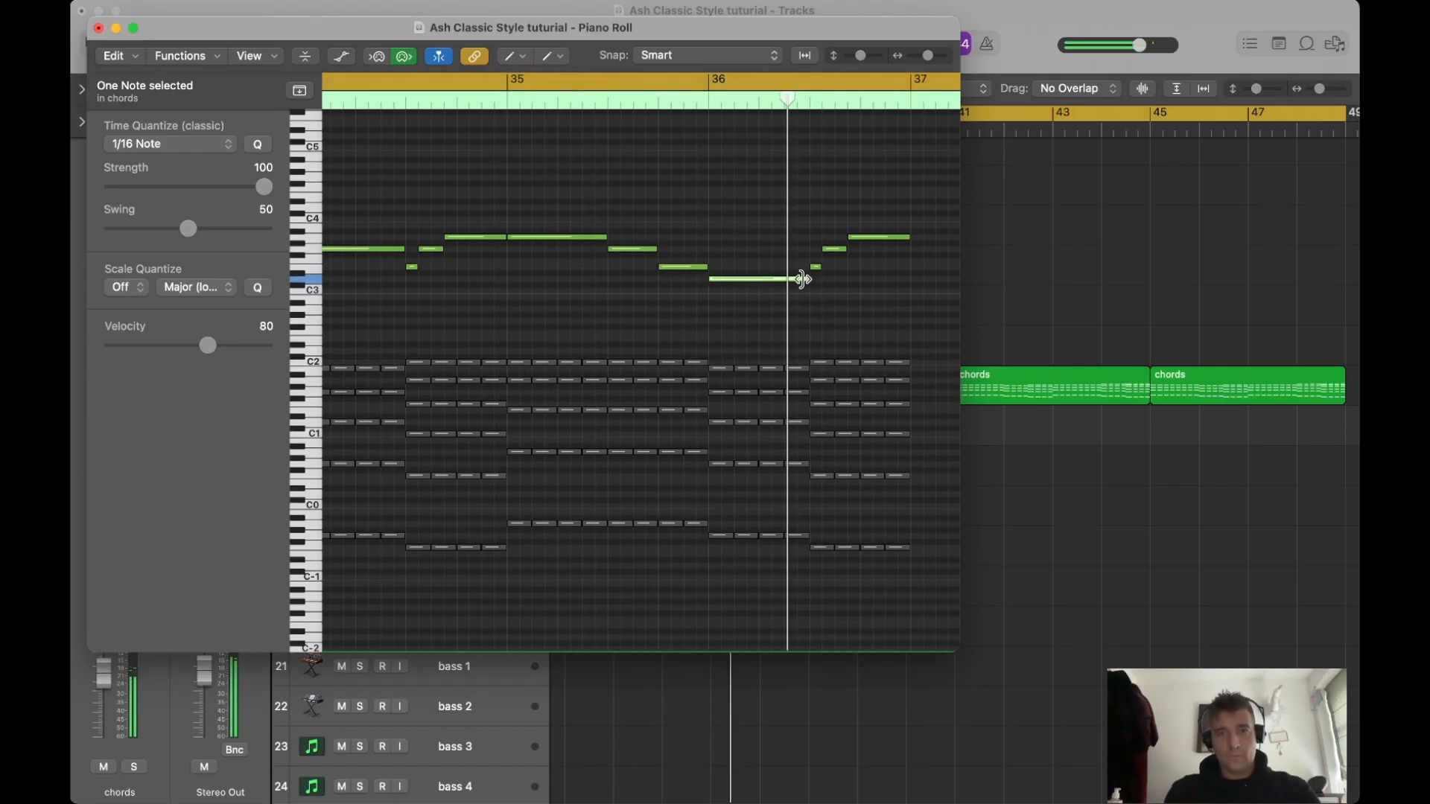
left_click(817, 290)
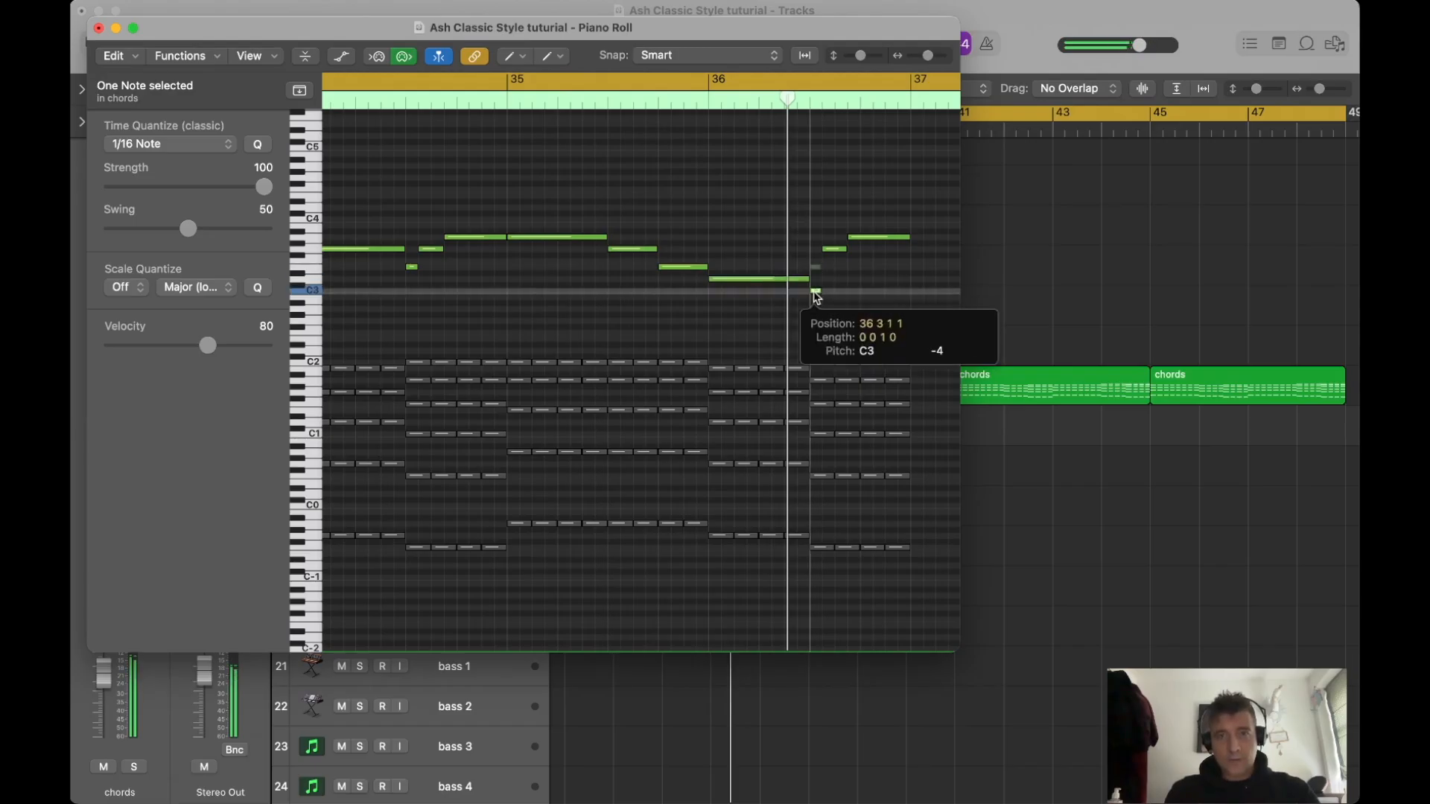
left_click_drag(820, 292, 831, 295)
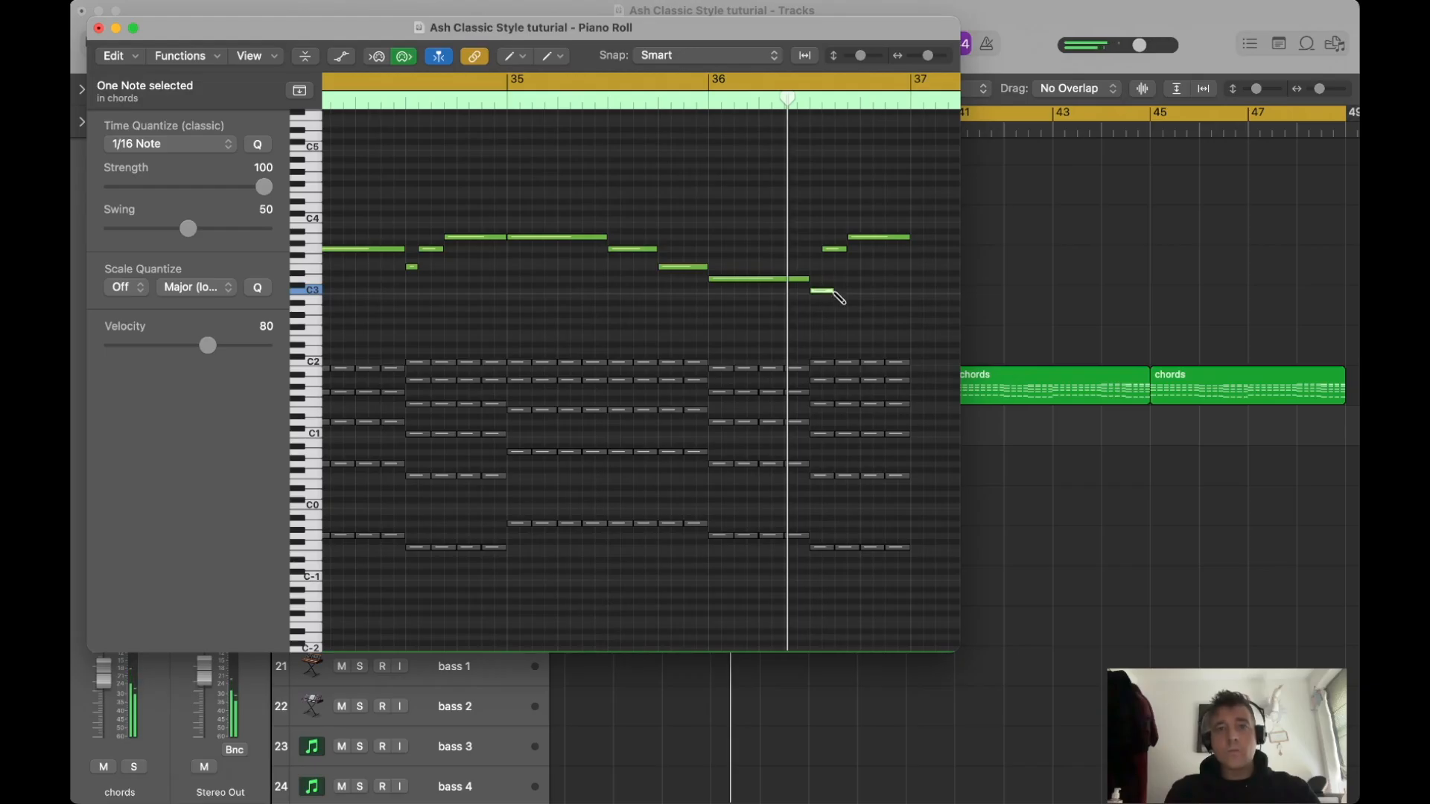
left_click(837, 297)
left_click_drag(862, 309, 909, 310)
double_click(844, 249)
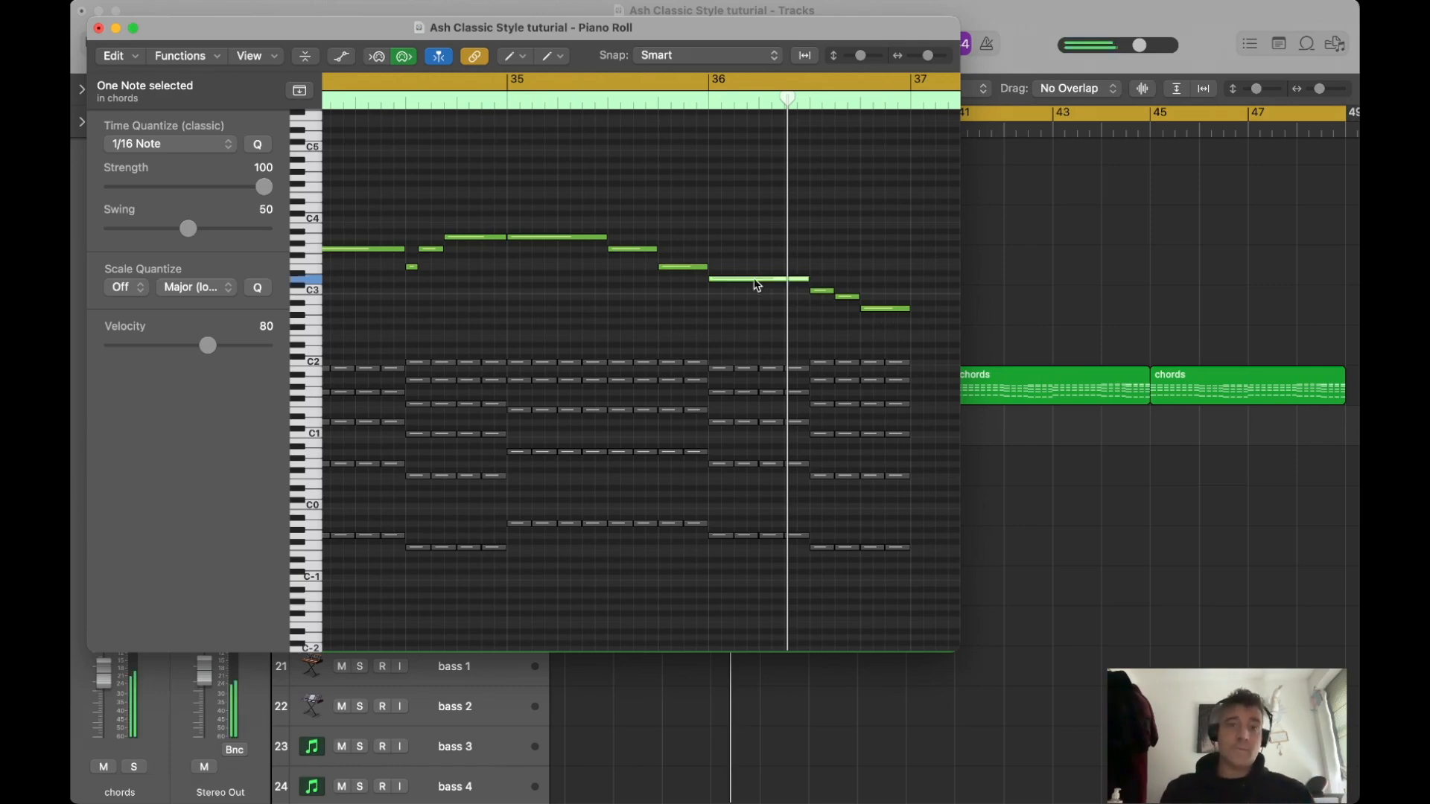
Audition the descending notes of bars 35 and 36, and play back the whole melody from bar 33 to bar 37.
left_click(640, 249)
left_click(692, 269)
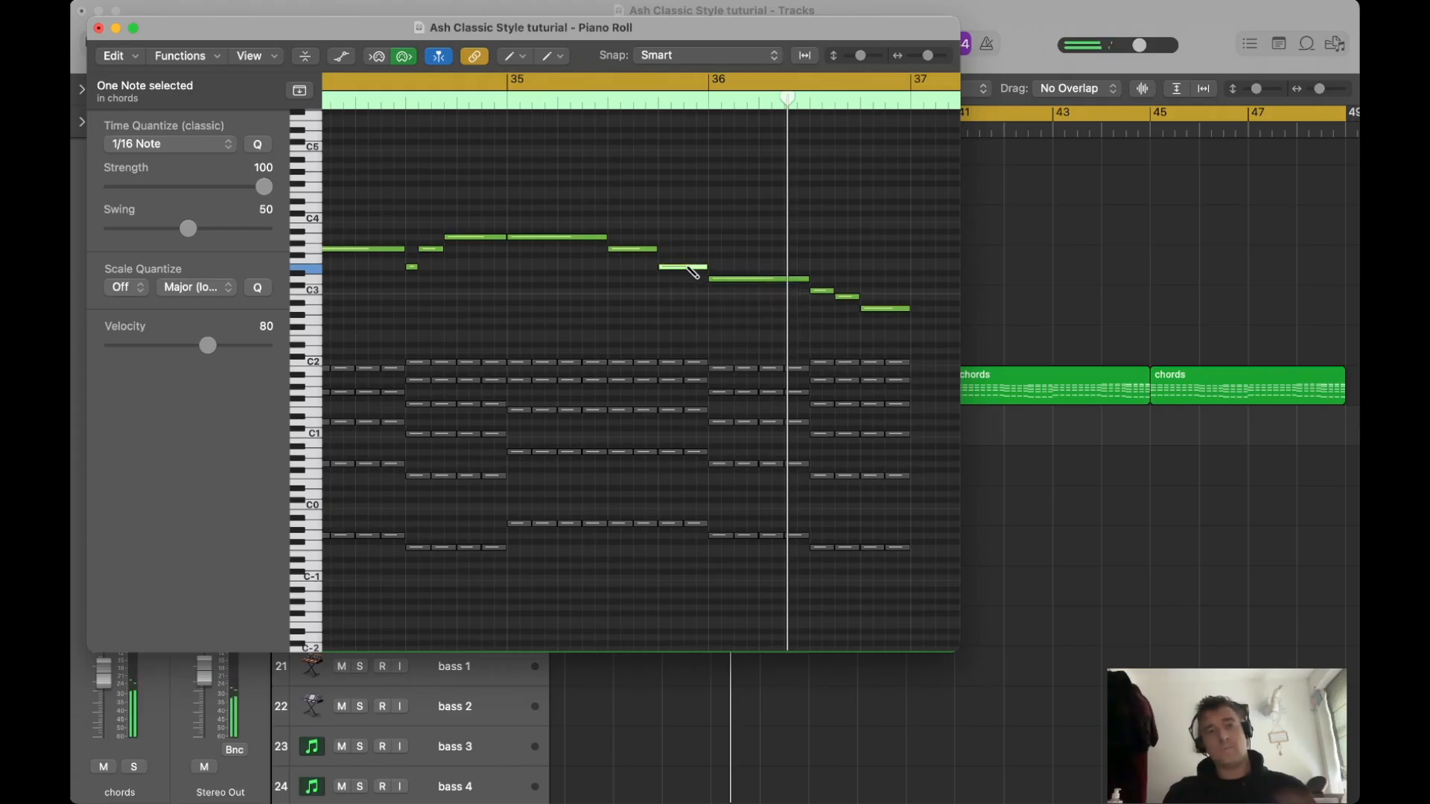
left_click(822, 292)
left_click(853, 298)
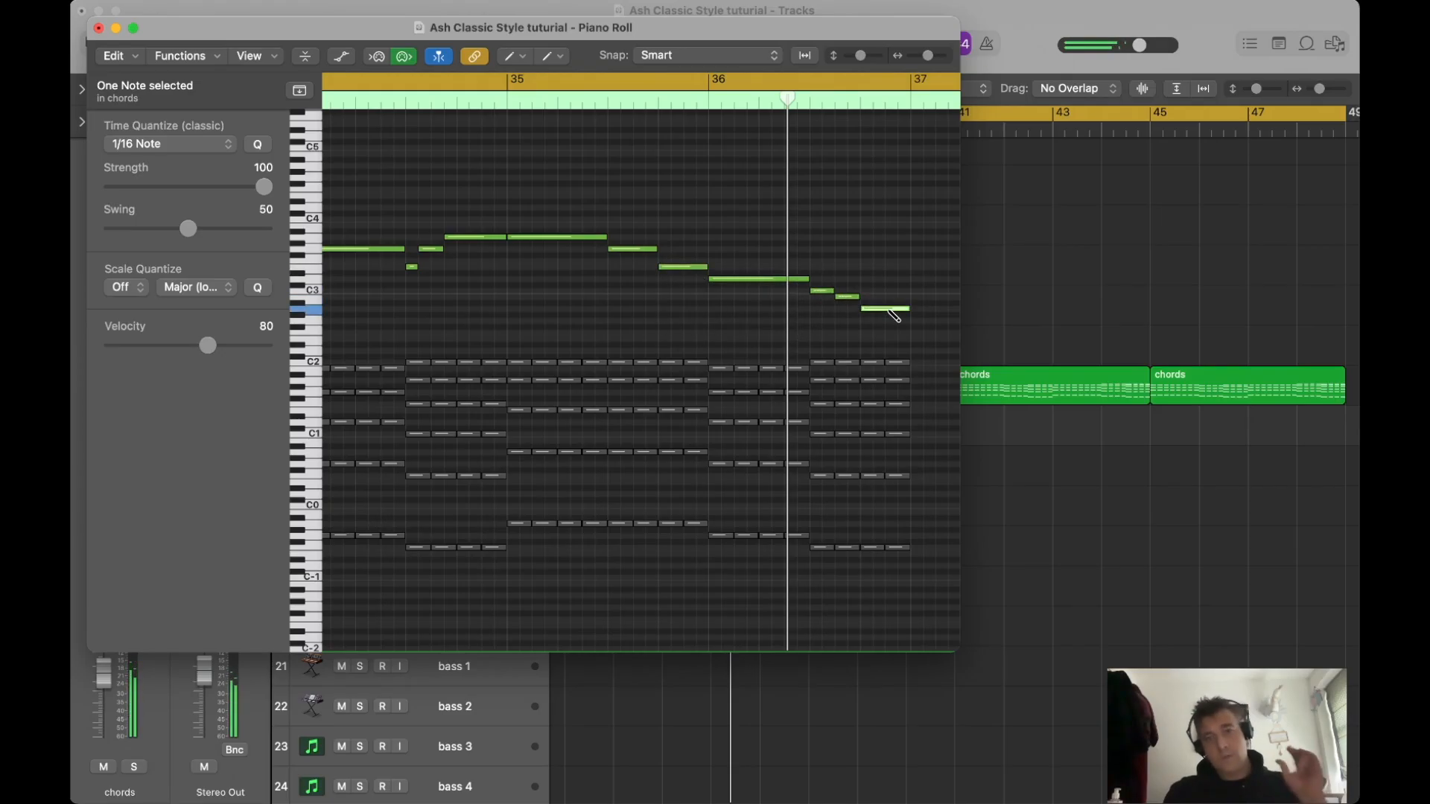
scroll(791, 247, "down", 4)
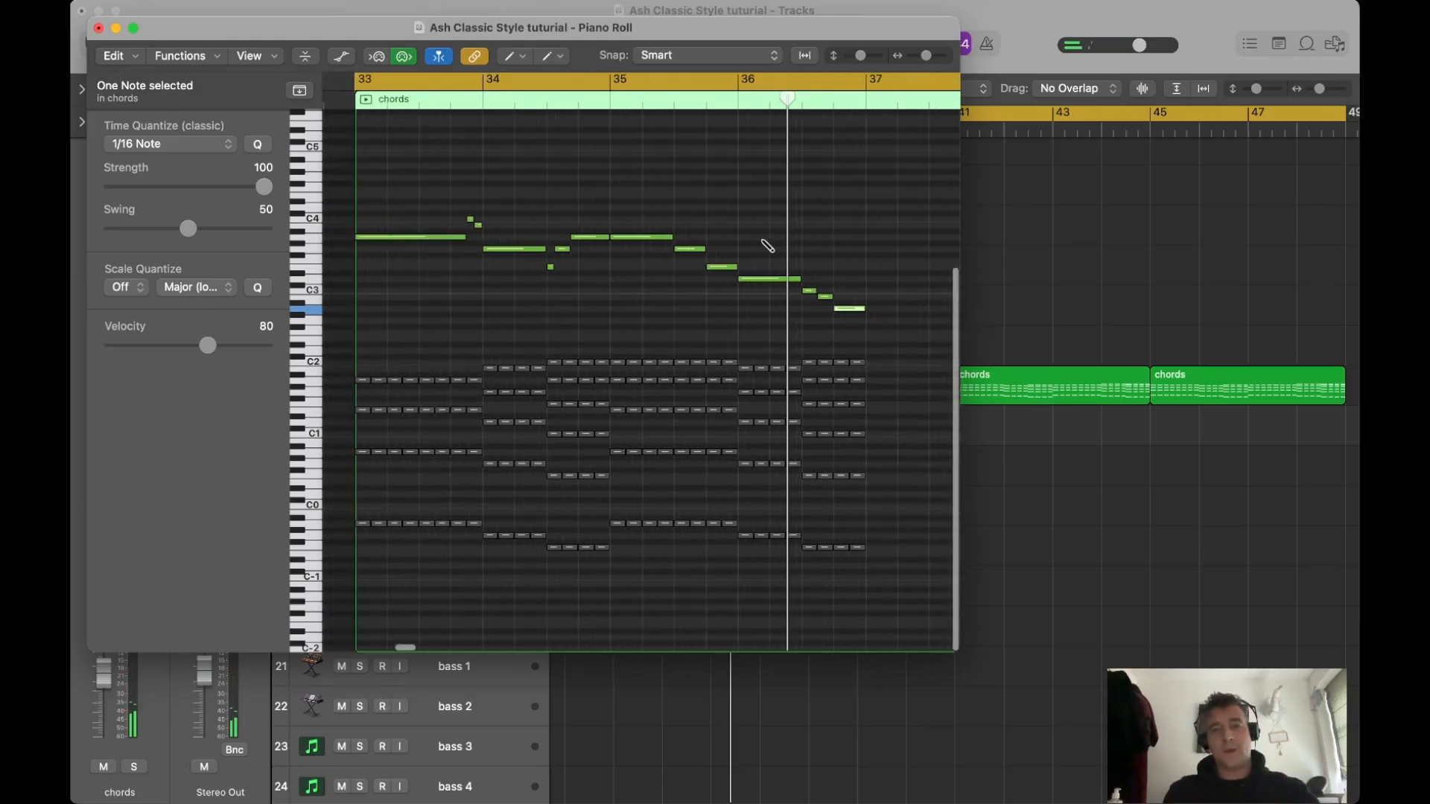
key("space")
scroll(674, 248, "up", 1)
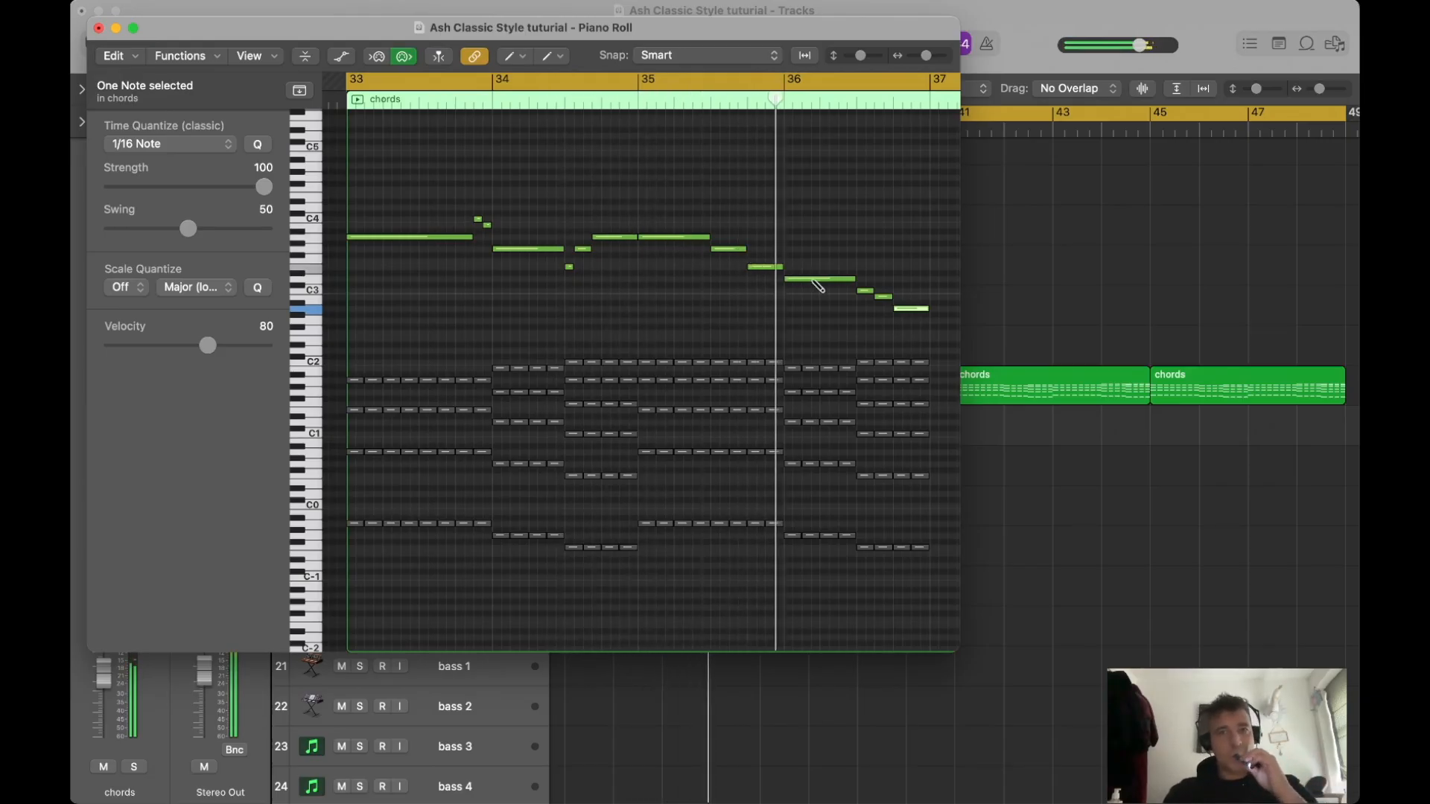
scroll(834, 283, "right", 1)
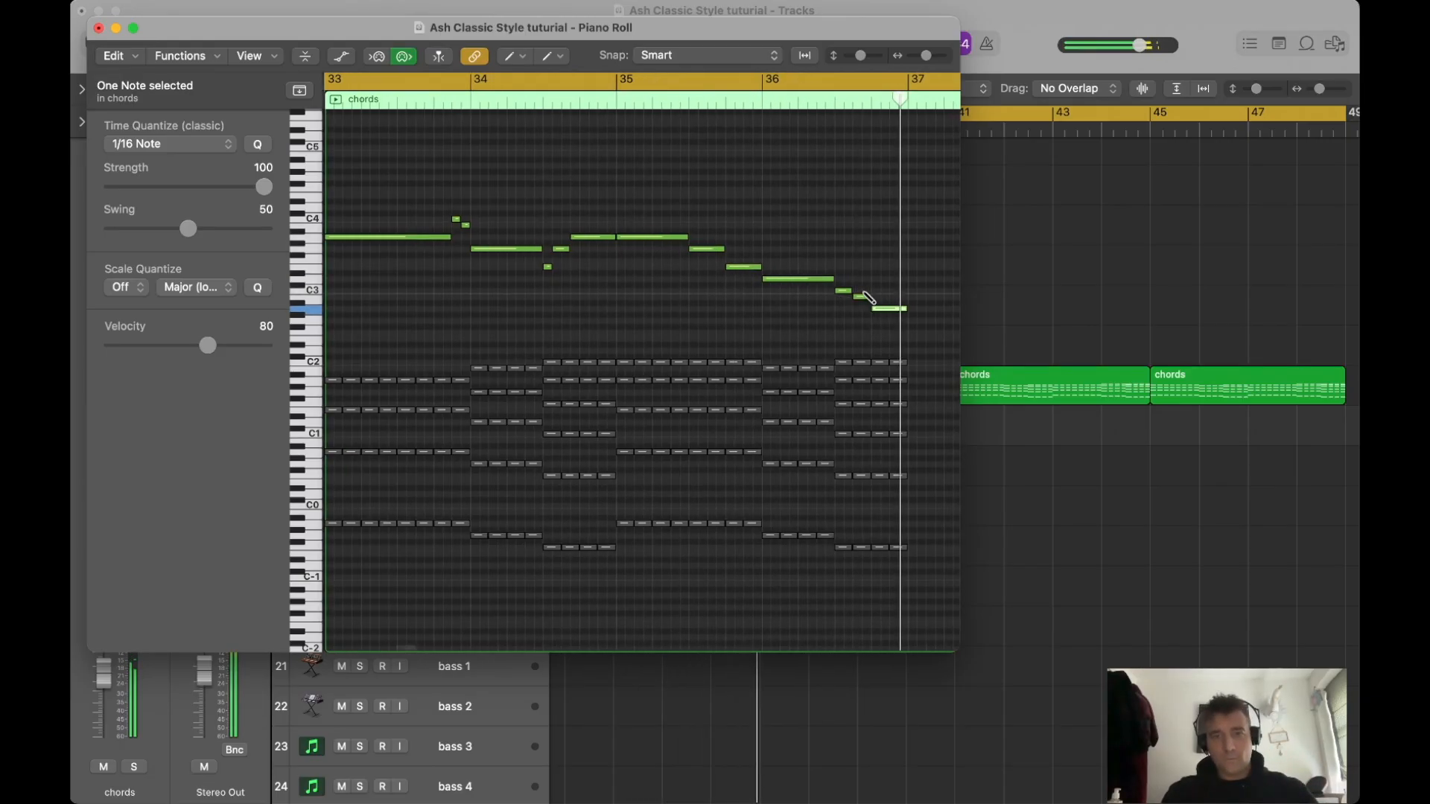
Shorten bar 36's C3 to a sixteenth, start the B2 and A2 one sixteenth earlier, and play back the melody's ending.
key("super+Right")
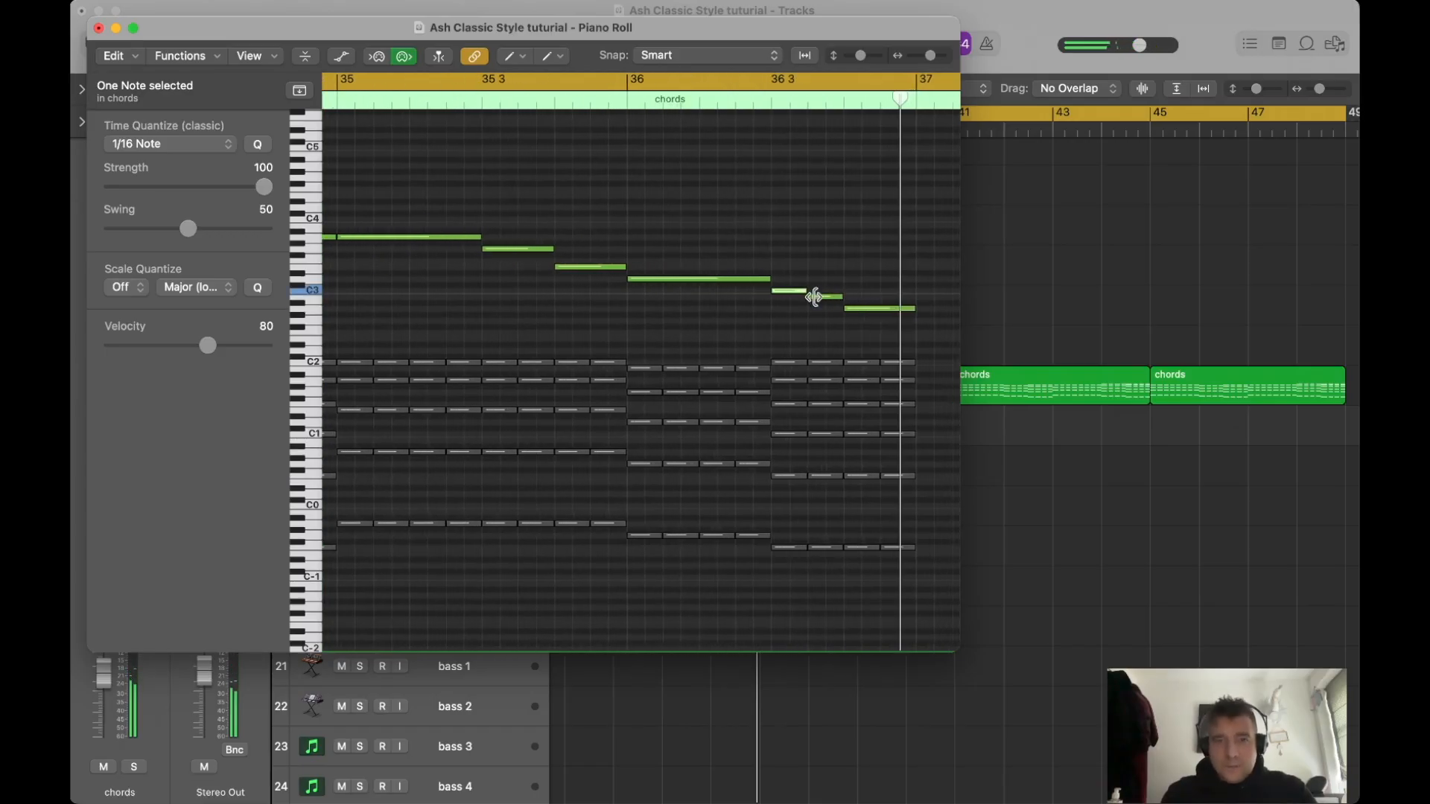
mouse_move(814, 296)
left_mouse_down()
mouse_move(791, 295)
mouse_move(833, 313)
left_mouse_up()
left_click_drag(829, 300, 826, 300)
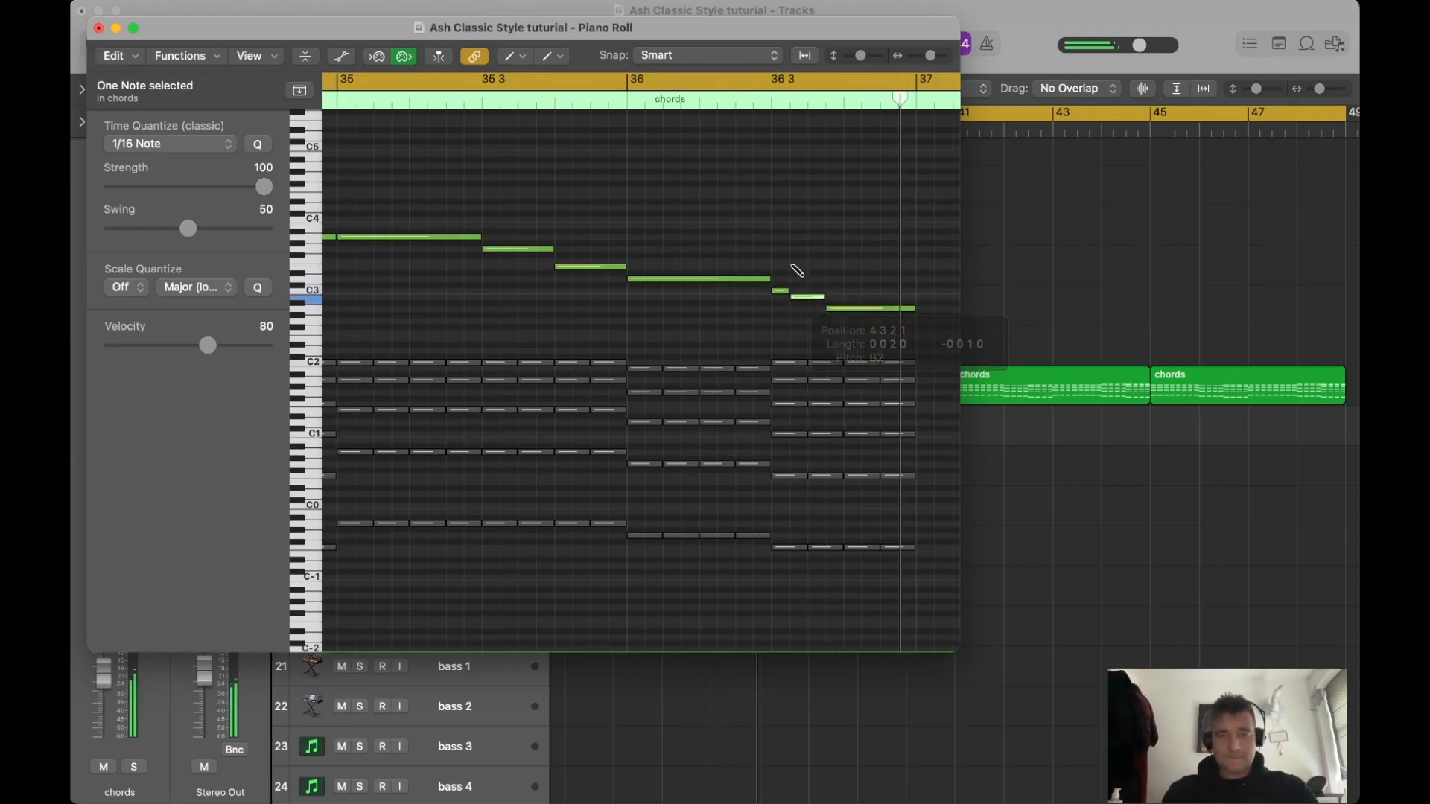
left_click(617, 102)
key("space")
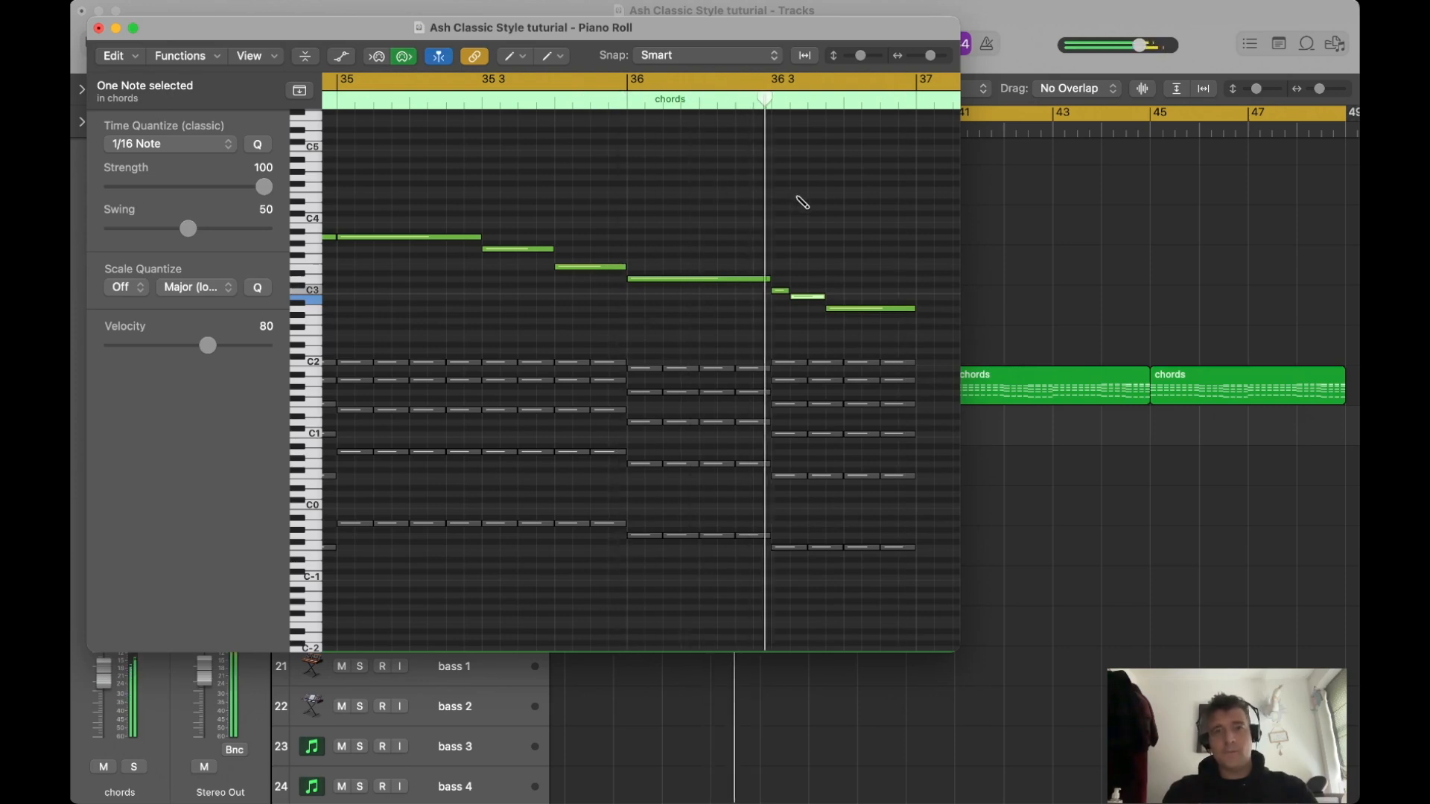
Trim the lead region to four bars, bars 33 to 37, copy it to bar 37, and play from bar 33.
left_click(1045, 399)
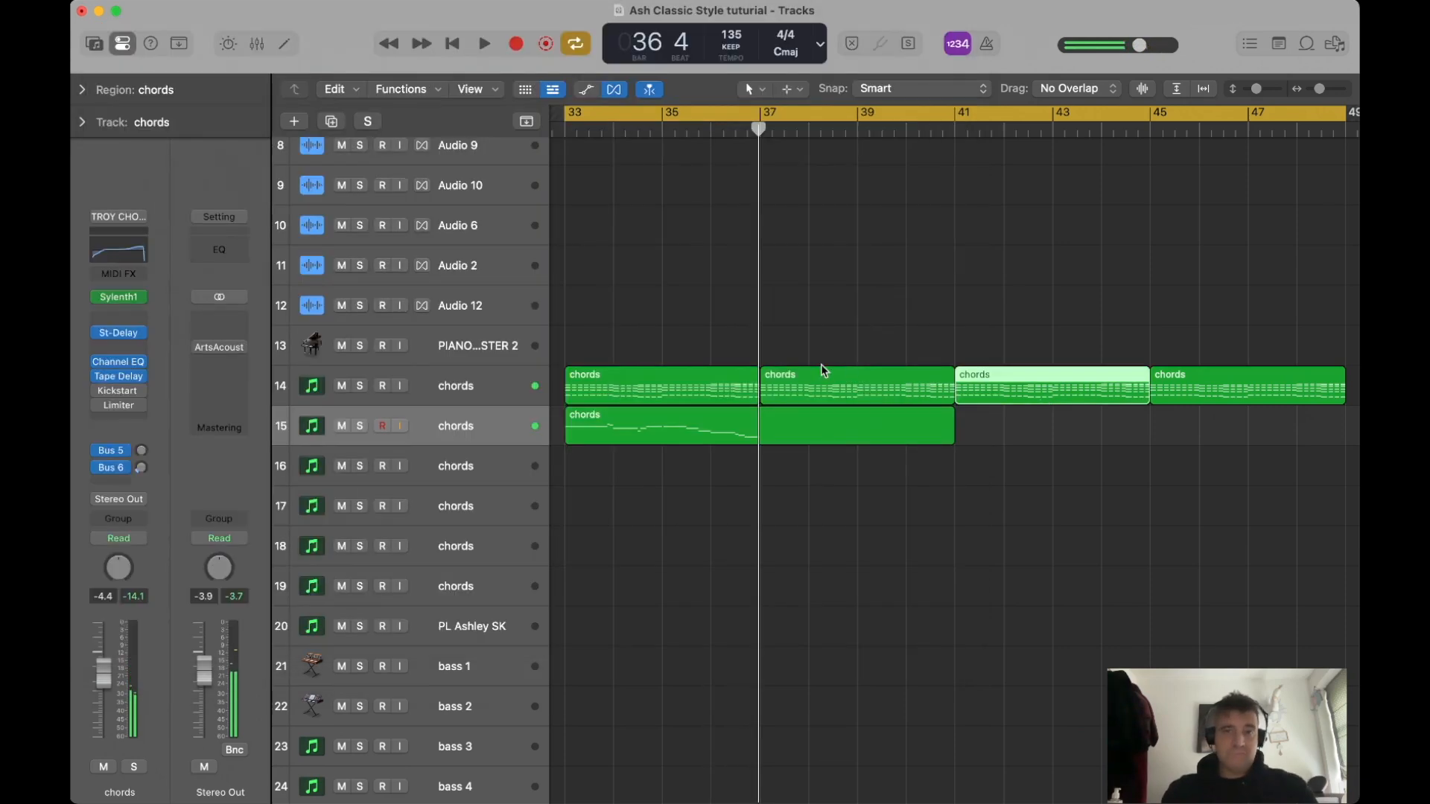
left_click(820, 425)
left_click_drag(950, 440, 759, 440)
left_click_drag(639, 432, 834, 434)
key("t")
key("Escape")
key("space")
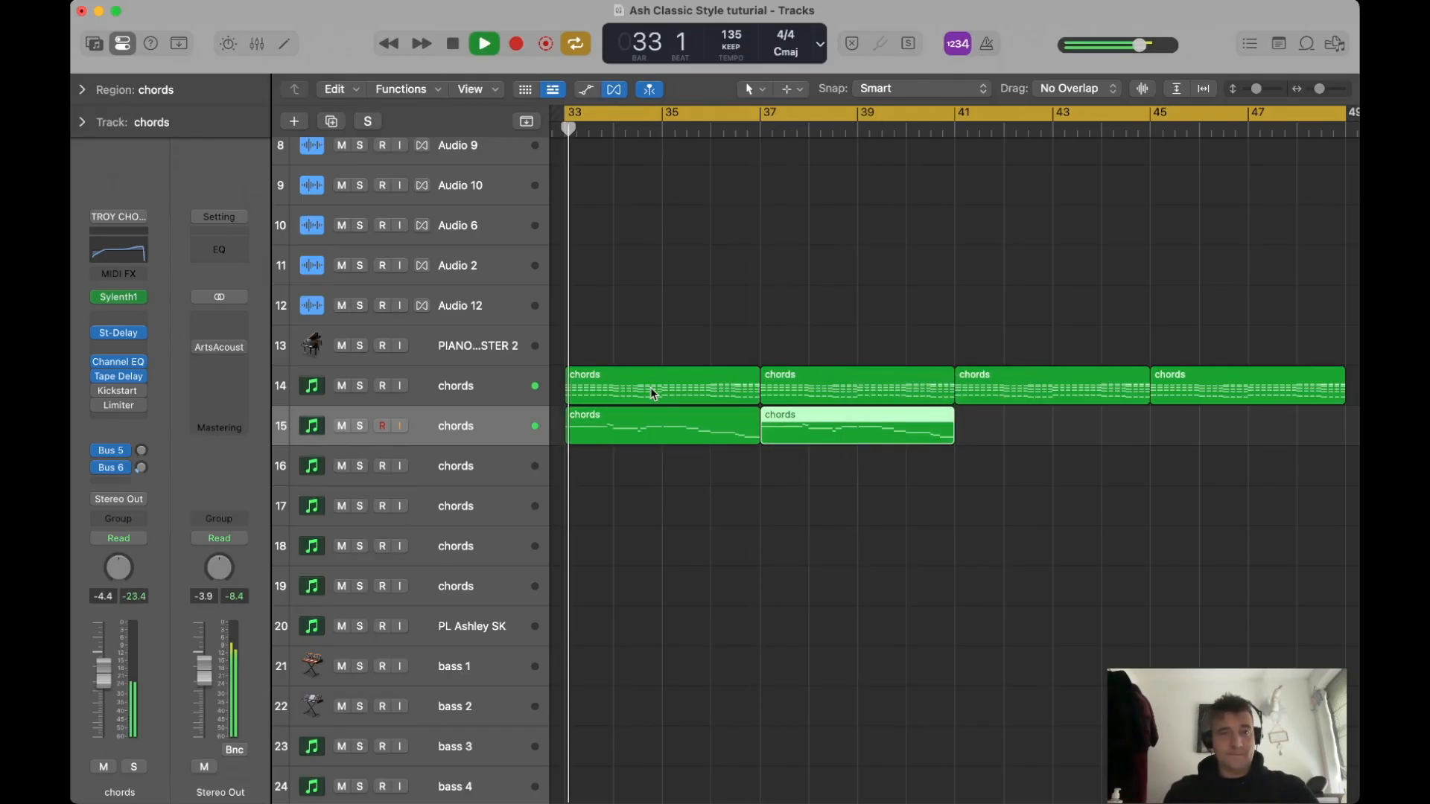
Adjust the lead track's Sylenth1 filter control cutoff to 3.335 during playback and close the synth.
left_click(119, 297)
left_click_drag(533, 551, 536, 548)
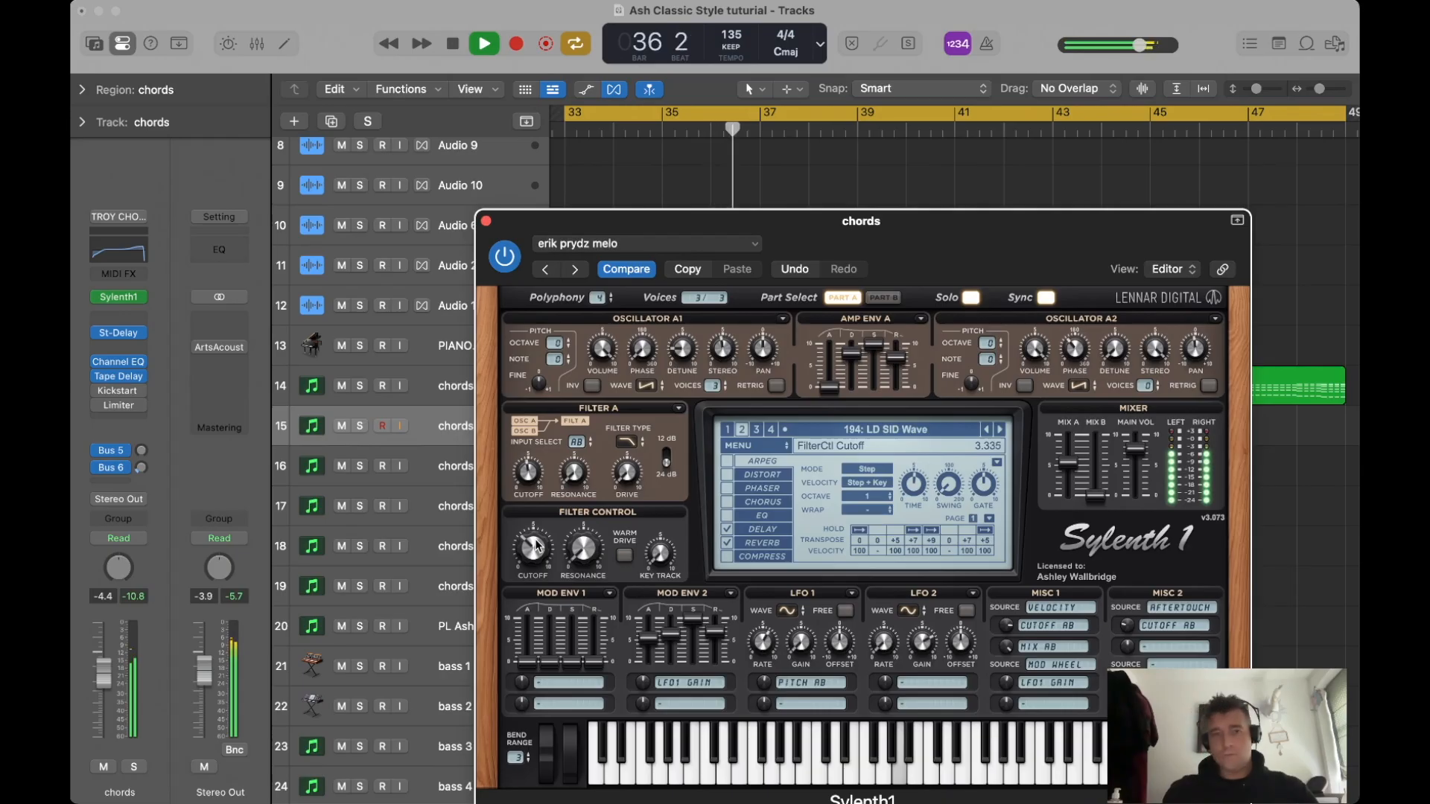
left_click(486, 221)
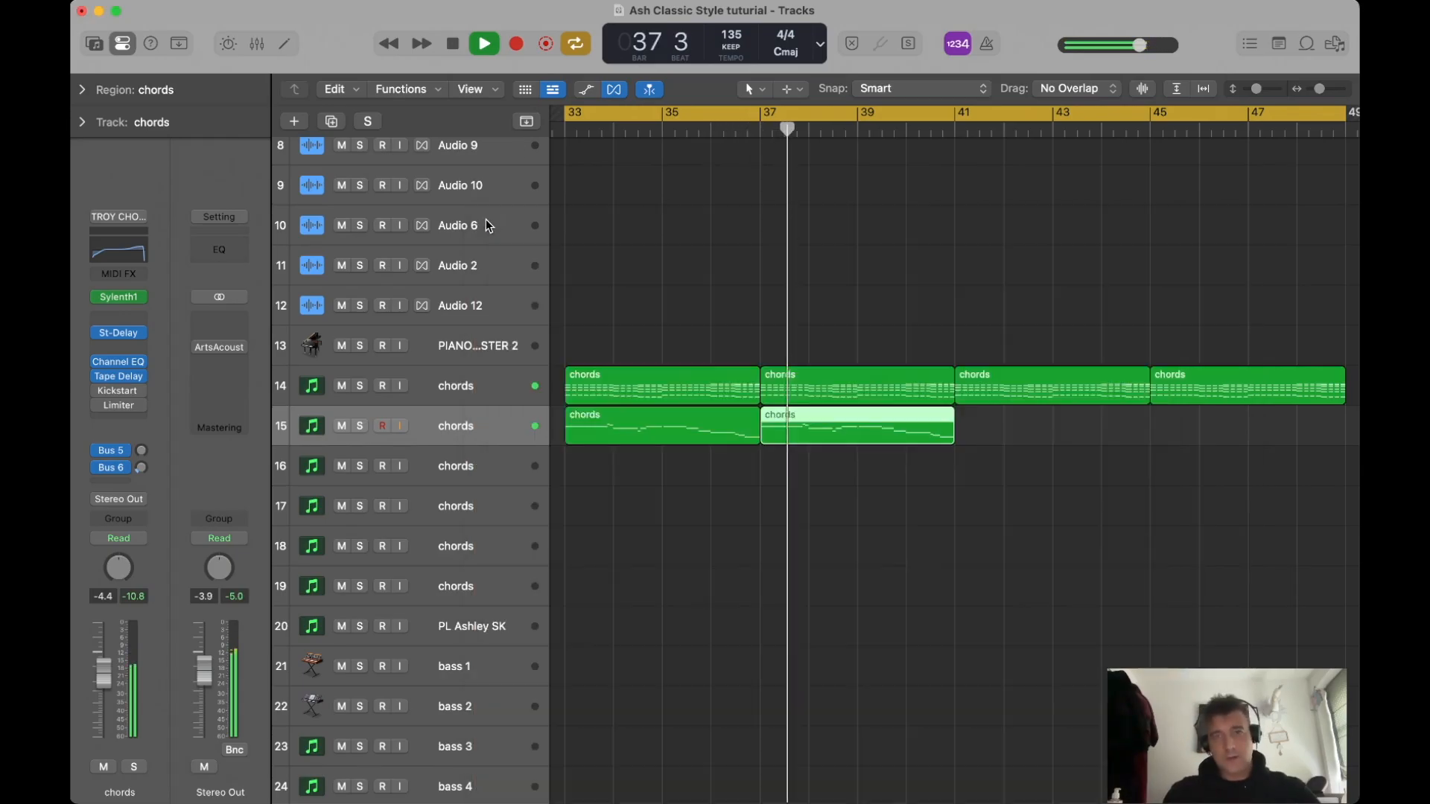
scroll(837, 444, "down", 3)
scroll(816, 426, "right", 2)
scroll(815, 425, "up", 3)
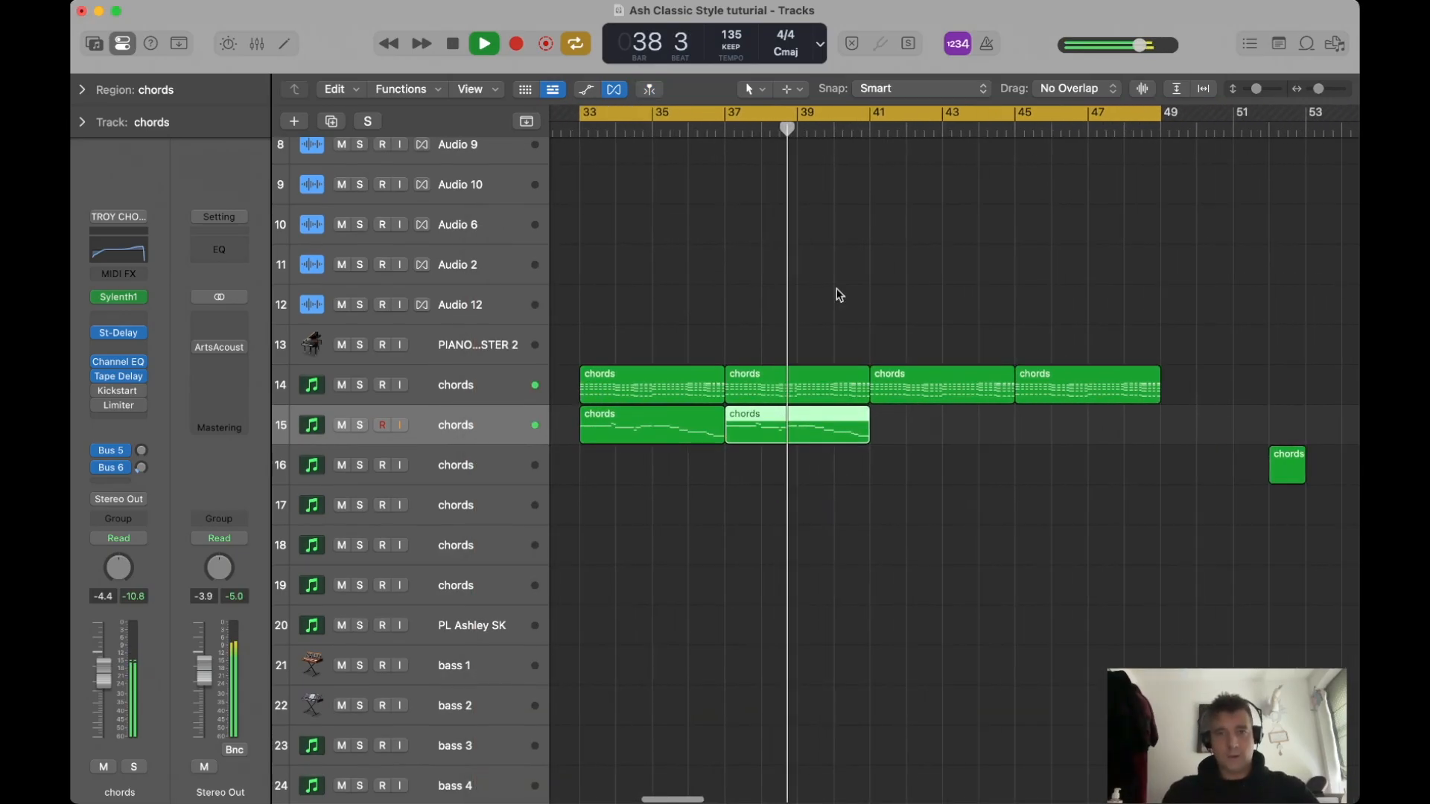
Stop playback, set the cycle range to bars 39 to 41, and open the lead region at bar 37 for note editing.
left_click(803, 118)
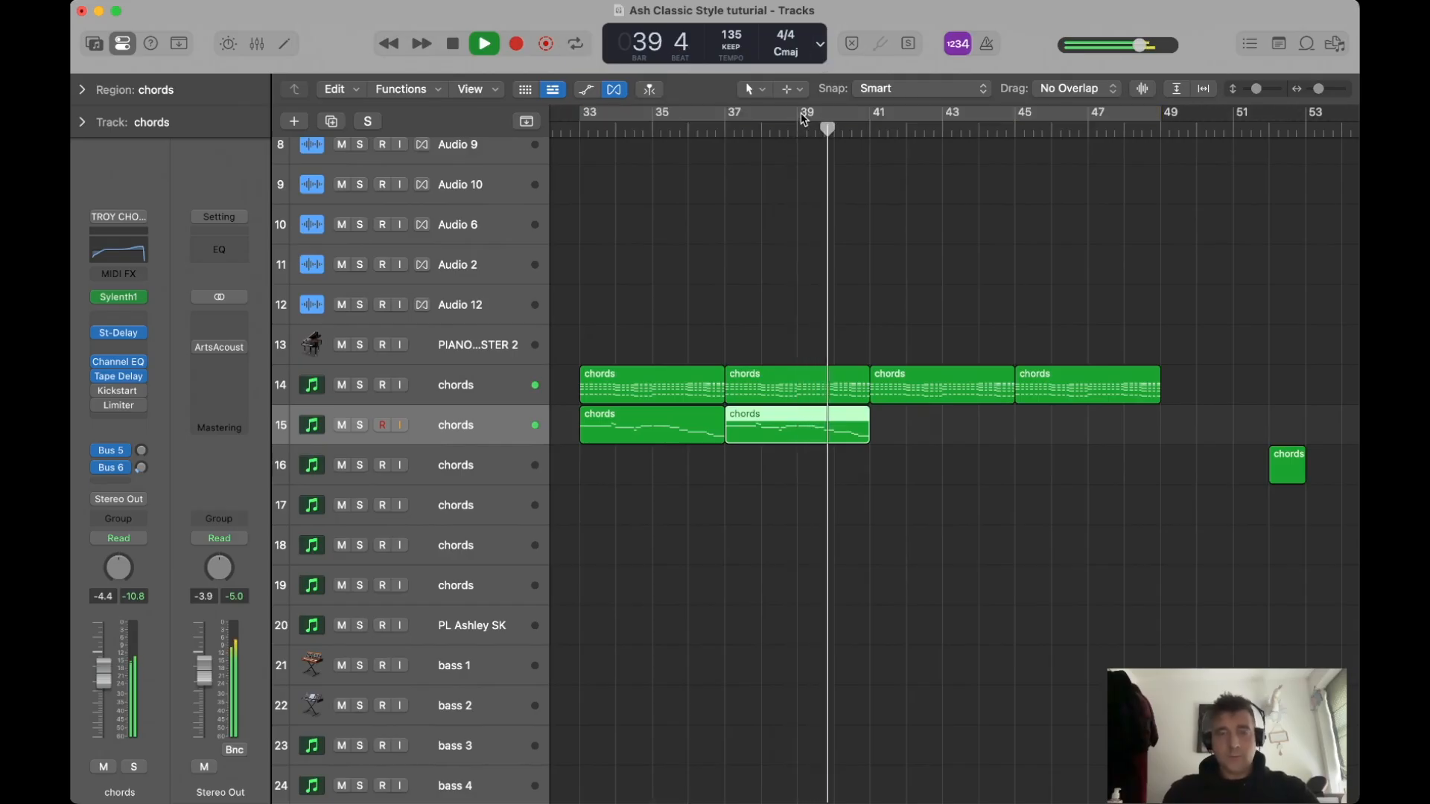
key("space")
left_click_drag(803, 118, 864, 119)
double_click(851, 431)
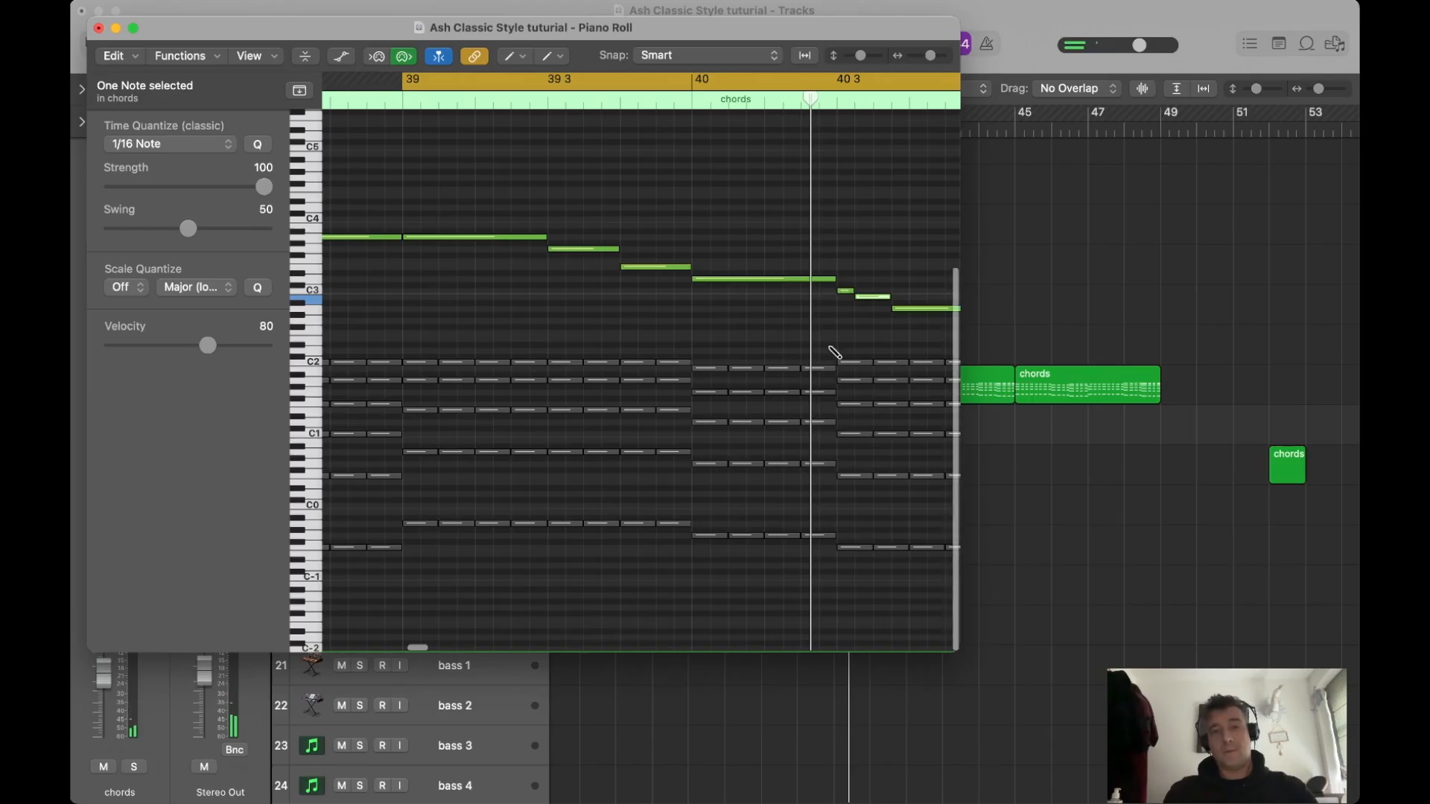
Raise the last three notes of bar 40 by an octave and play back the end of the melody.
key("t")
left_click(842, 288)
scroll(725, 267, "right", 3)
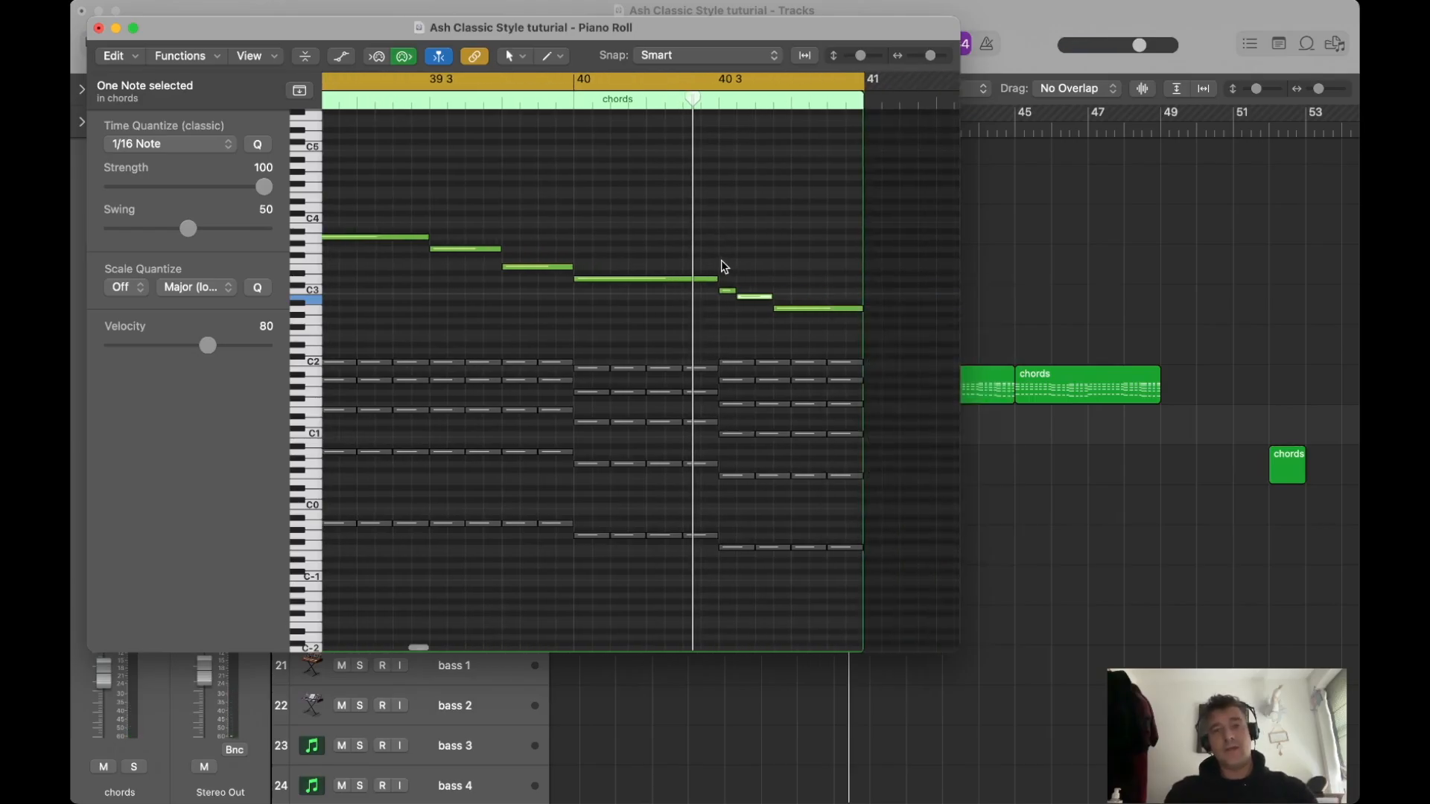
left_click_drag(728, 259, 824, 332)
key("alt+Up")
key("alt+Up")
key("alt+Up")
key("alt+Up")
key("alt+Up")
key("alt+Up")
key("alt+Up")
key("alt+Up")
key("alt+Up")
key("alt+Up")
key("alt+Up")
key("alt+Up")
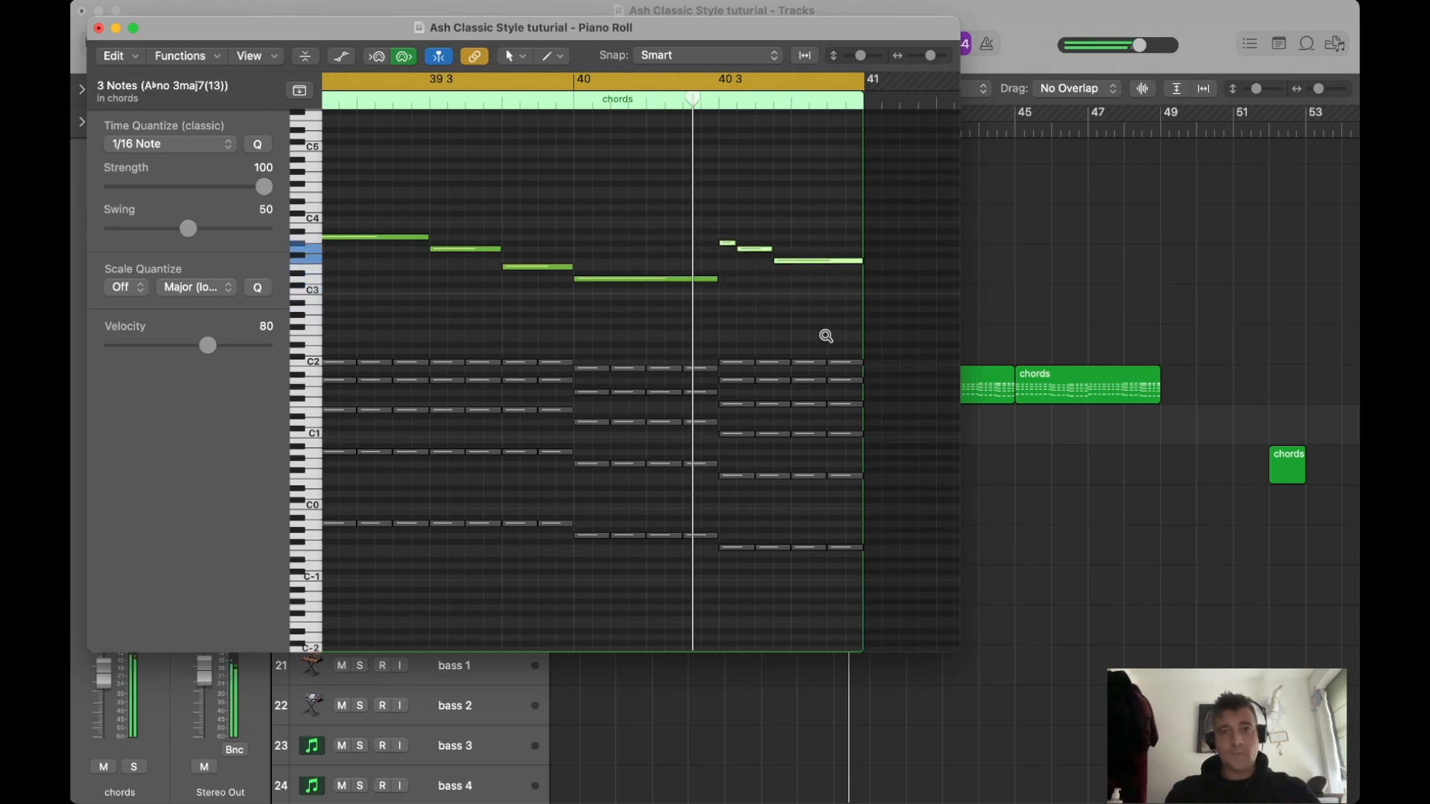
left_click(458, 103)
key("space")
left_click(986, 253)
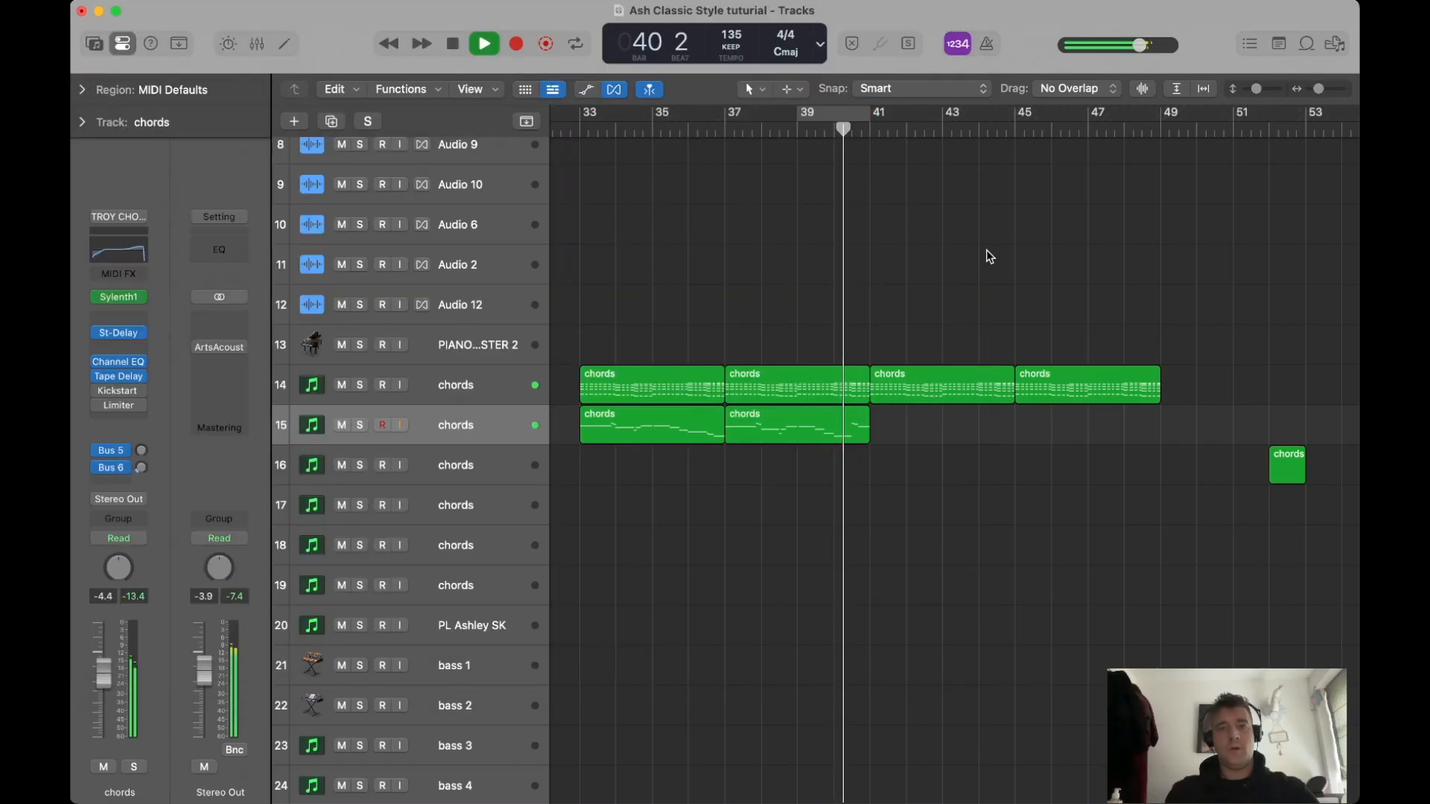
key("space")
Set the cycle range to bars 33 to 41 and join the two lead regions into one eight-bar region.
left_click_drag(612, 128, 872, 123)
left_click_drag(760, 485, 713, 445)
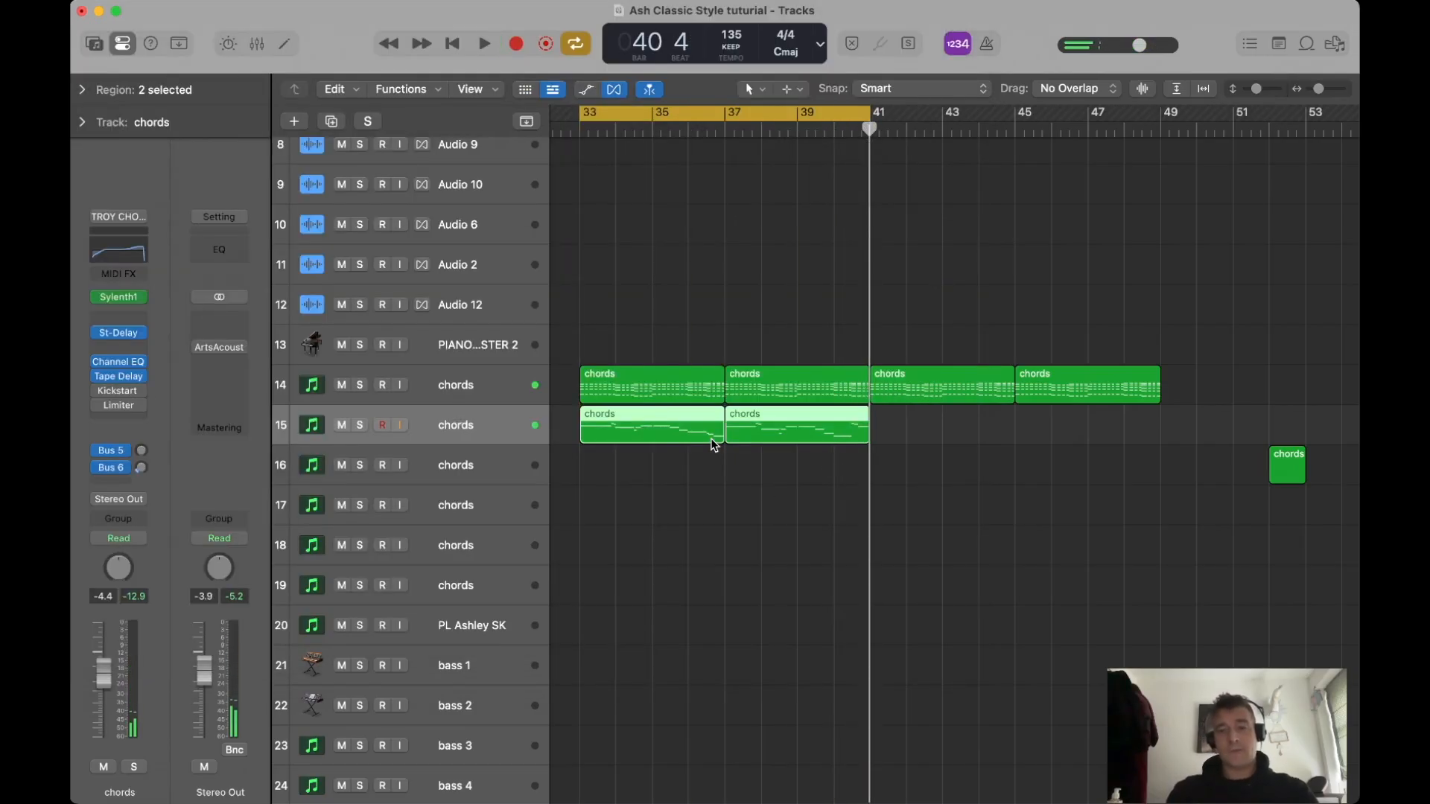
key("t")
key("t")
key("super+Left")
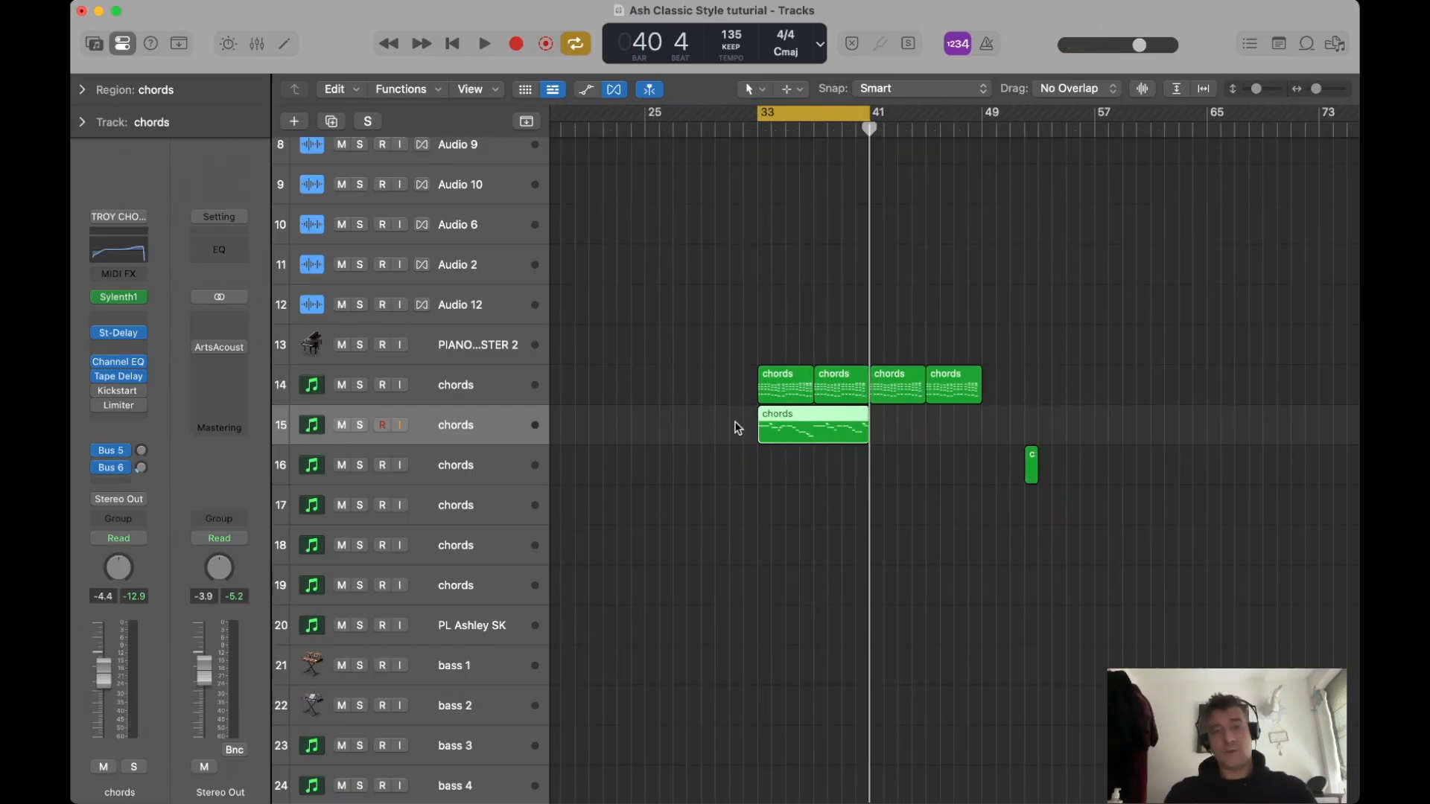
Move the joined lead region to bar 41 and set the cycle range to bars 33 to 49.
left_click_drag(788, 427, 898, 426)
key("super+Right")
scroll(895, 325, "right", 2)
left_click_drag(808, 112, 996, 112)
Lower the Sylenth1 filter control cutoff on chord track 14 to about 1.7 and play the arrangement from bar 33.
left_click(454, 383)
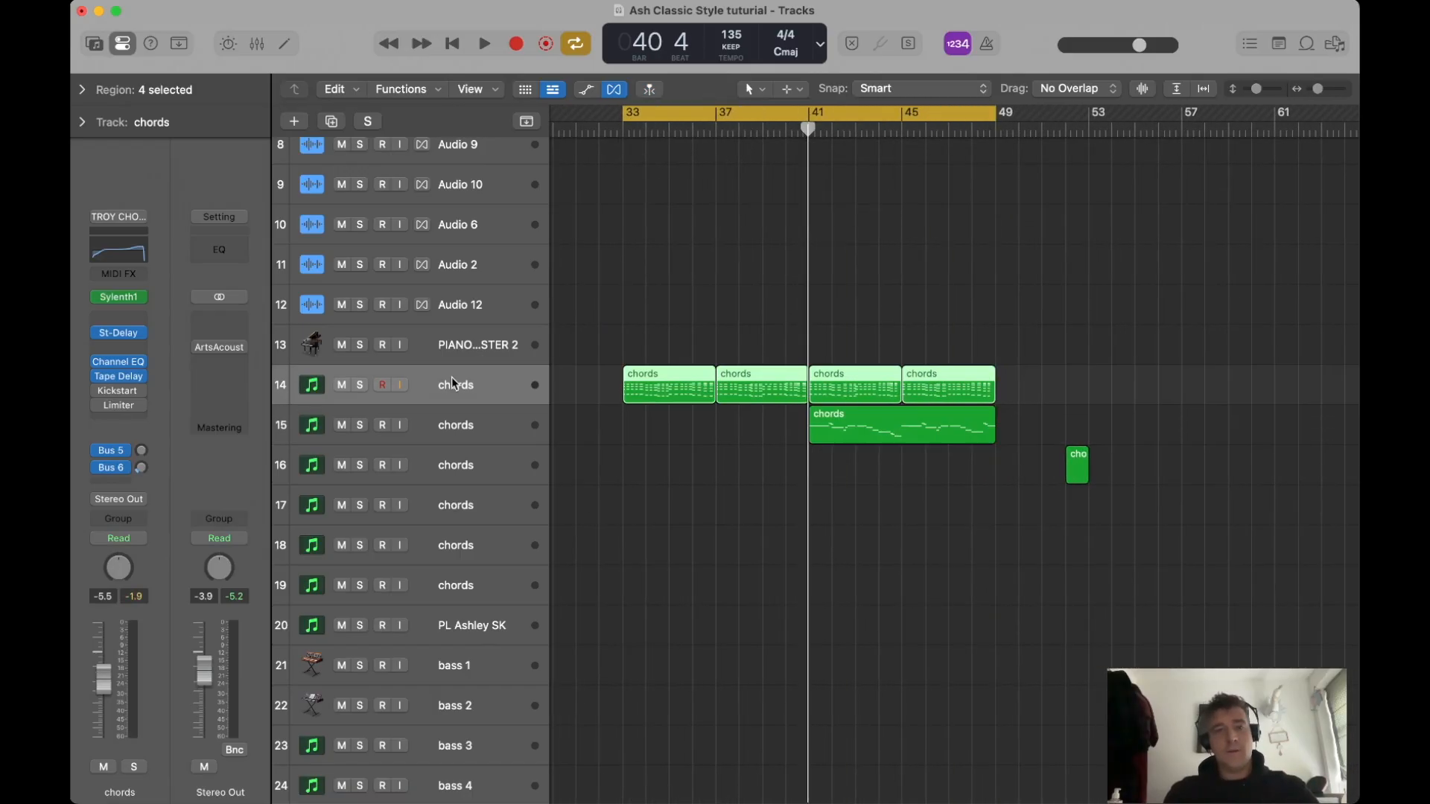
left_click(128, 297)
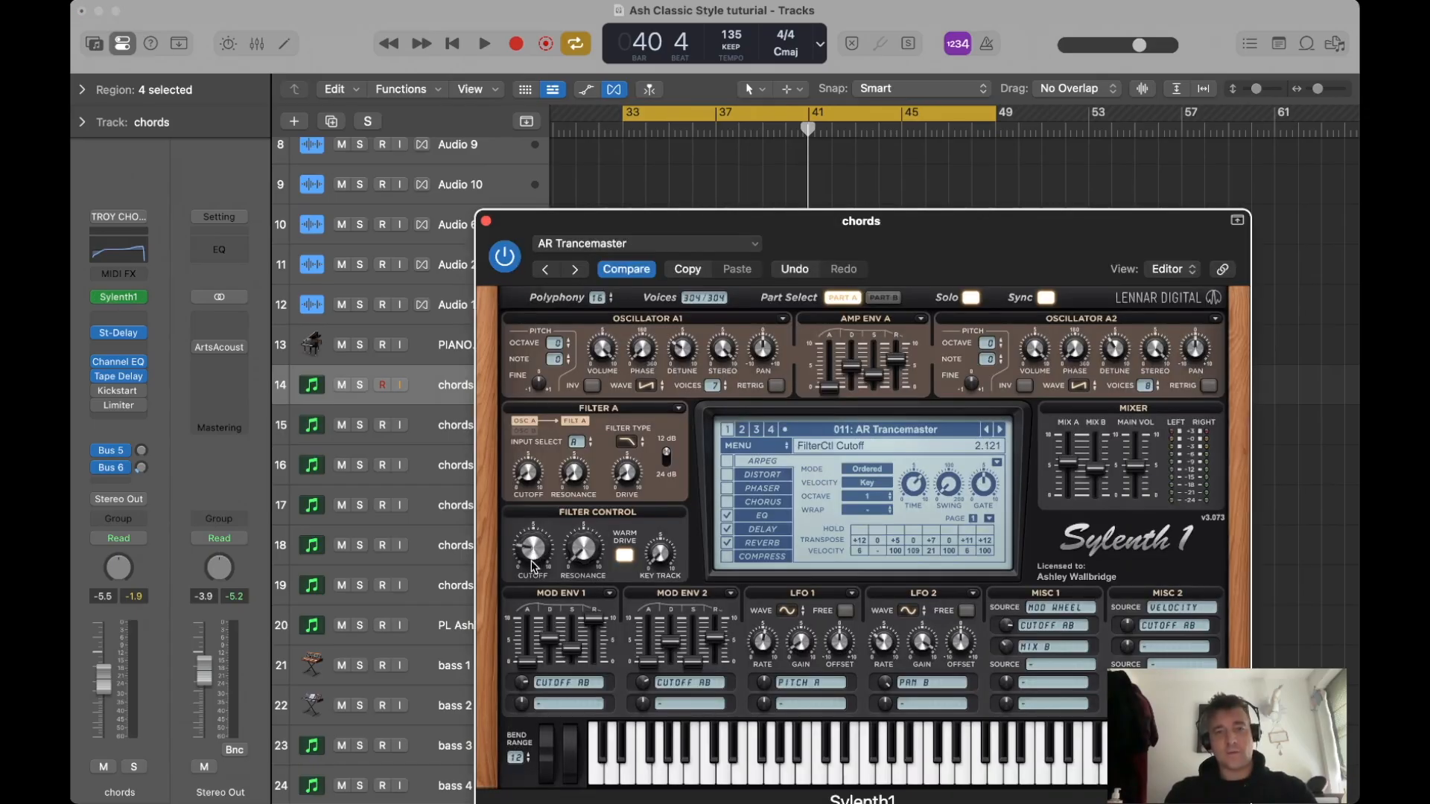
key("space")
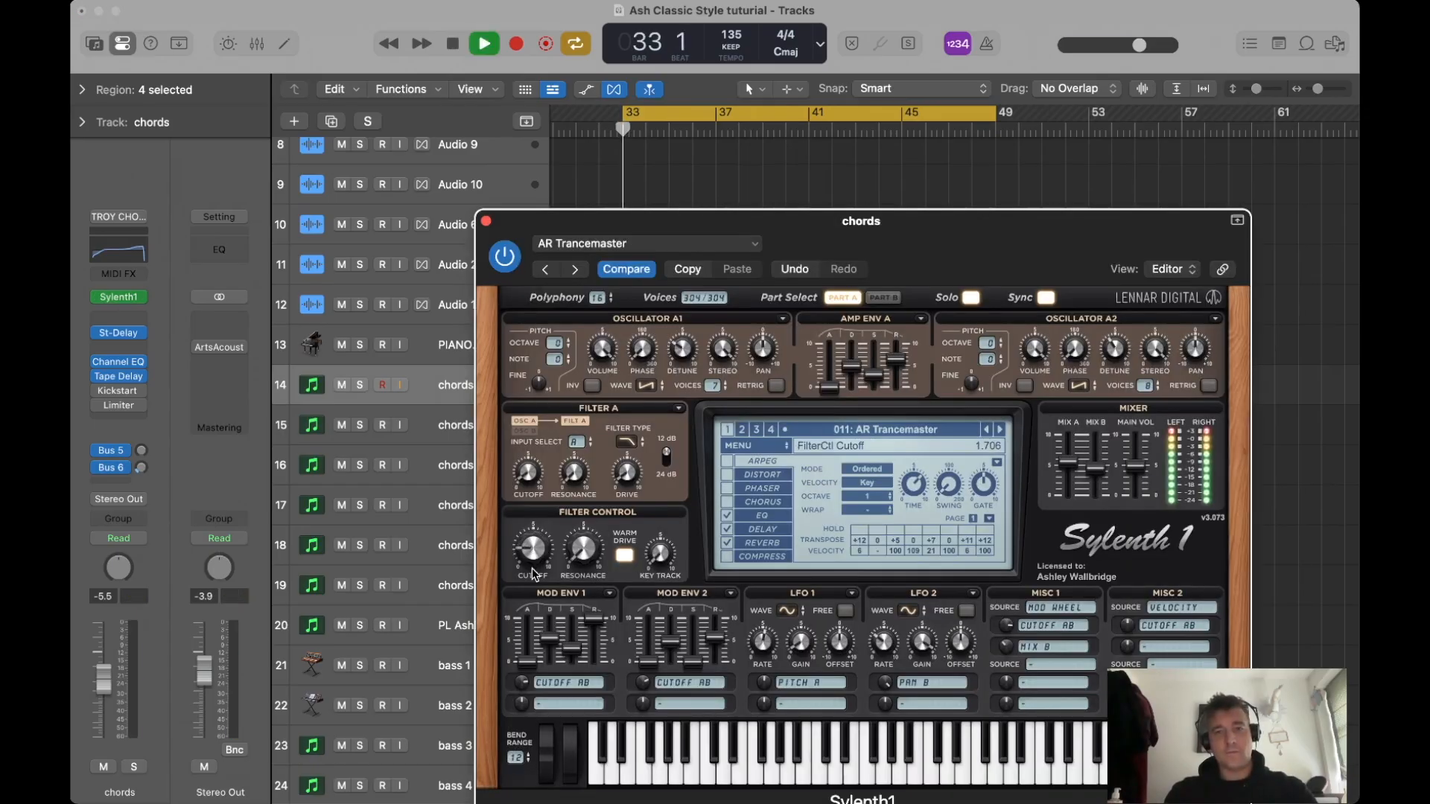
left_click(486, 222)
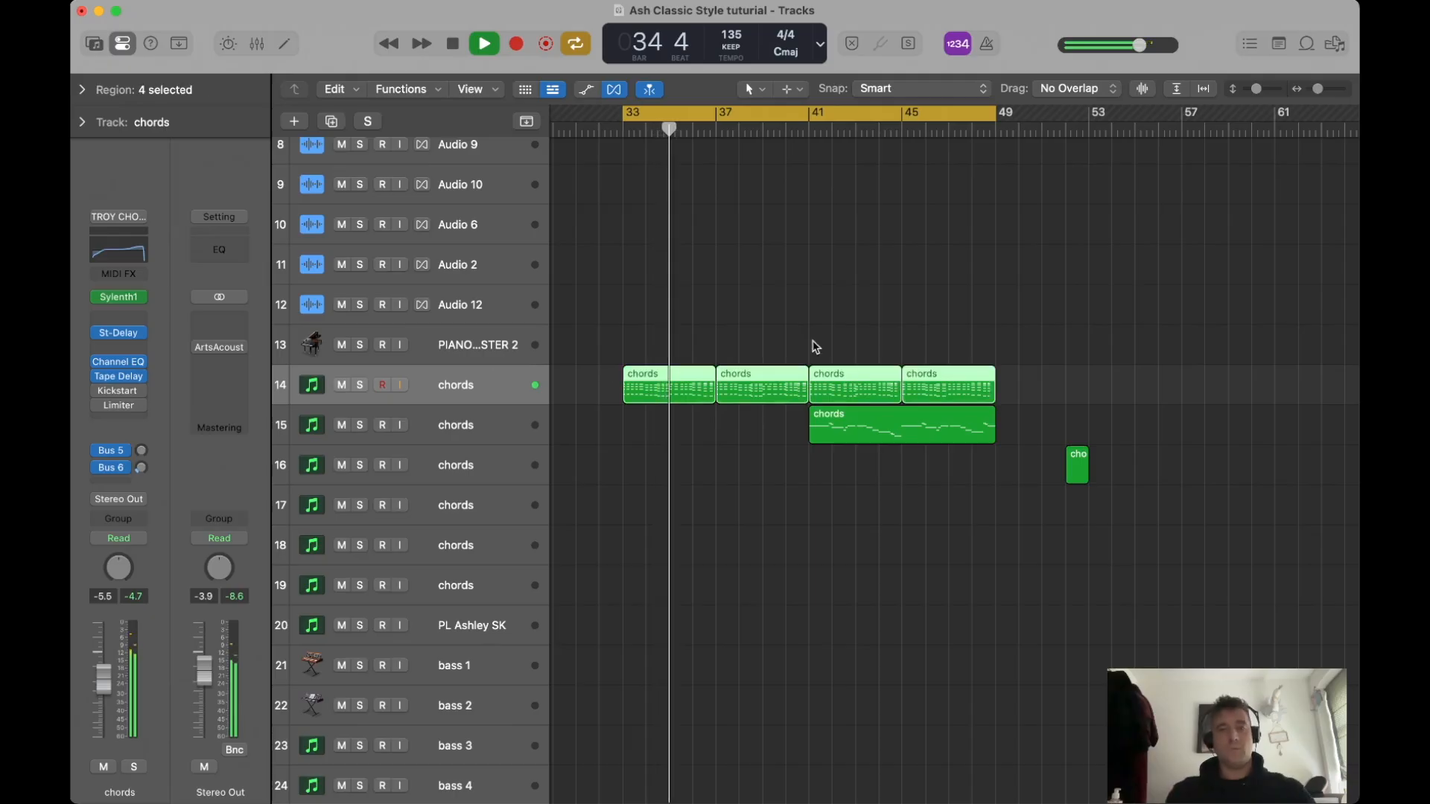
scroll(827, 344, "down", 1)
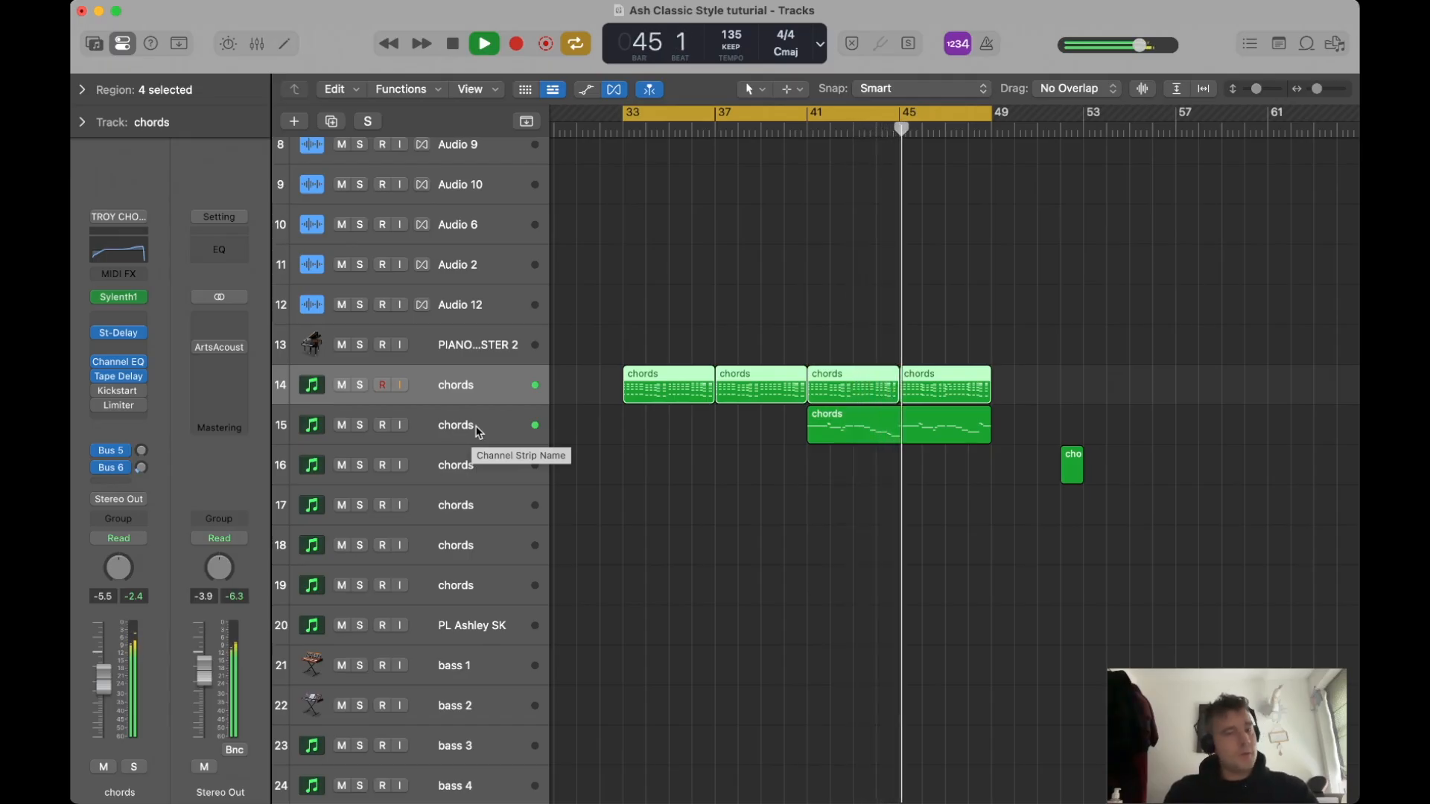
Delete the leftover region near bar 52 on track 16, turn cycling off, and stop playback at the end of bar 48.
scroll(945, 325, "right", 3)
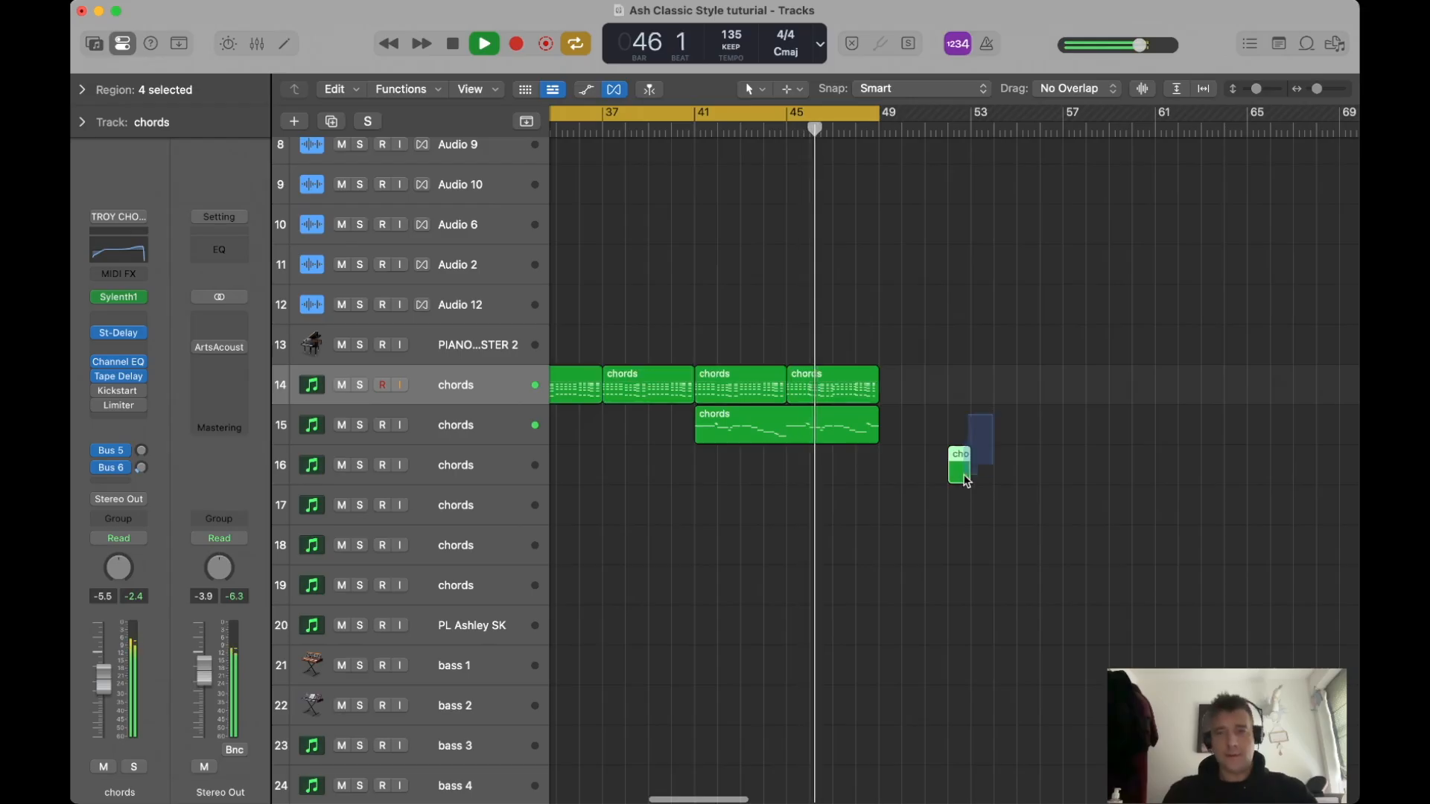
key("Delete")
key("super+Up")
key("c")
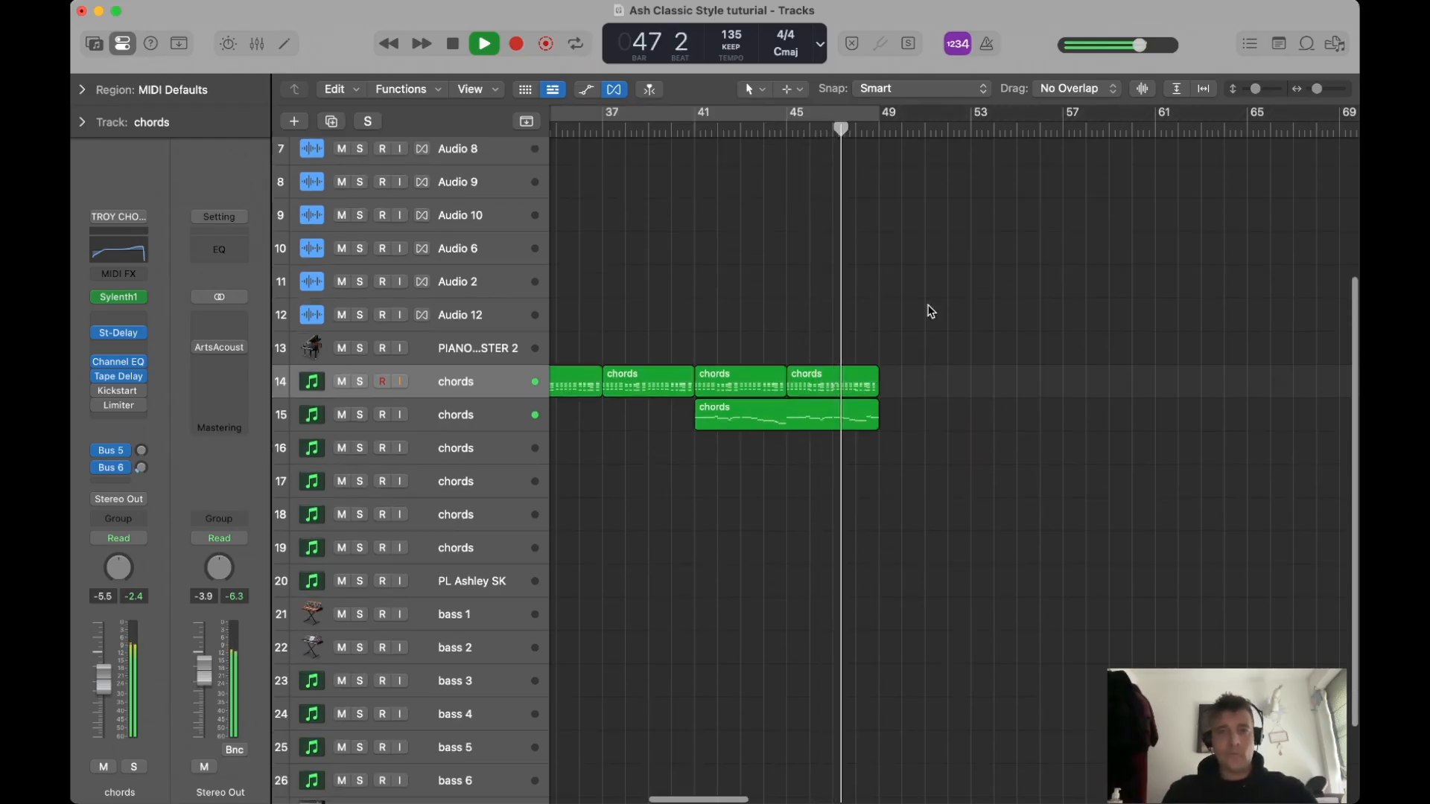
scroll(931, 312, "right", 2)
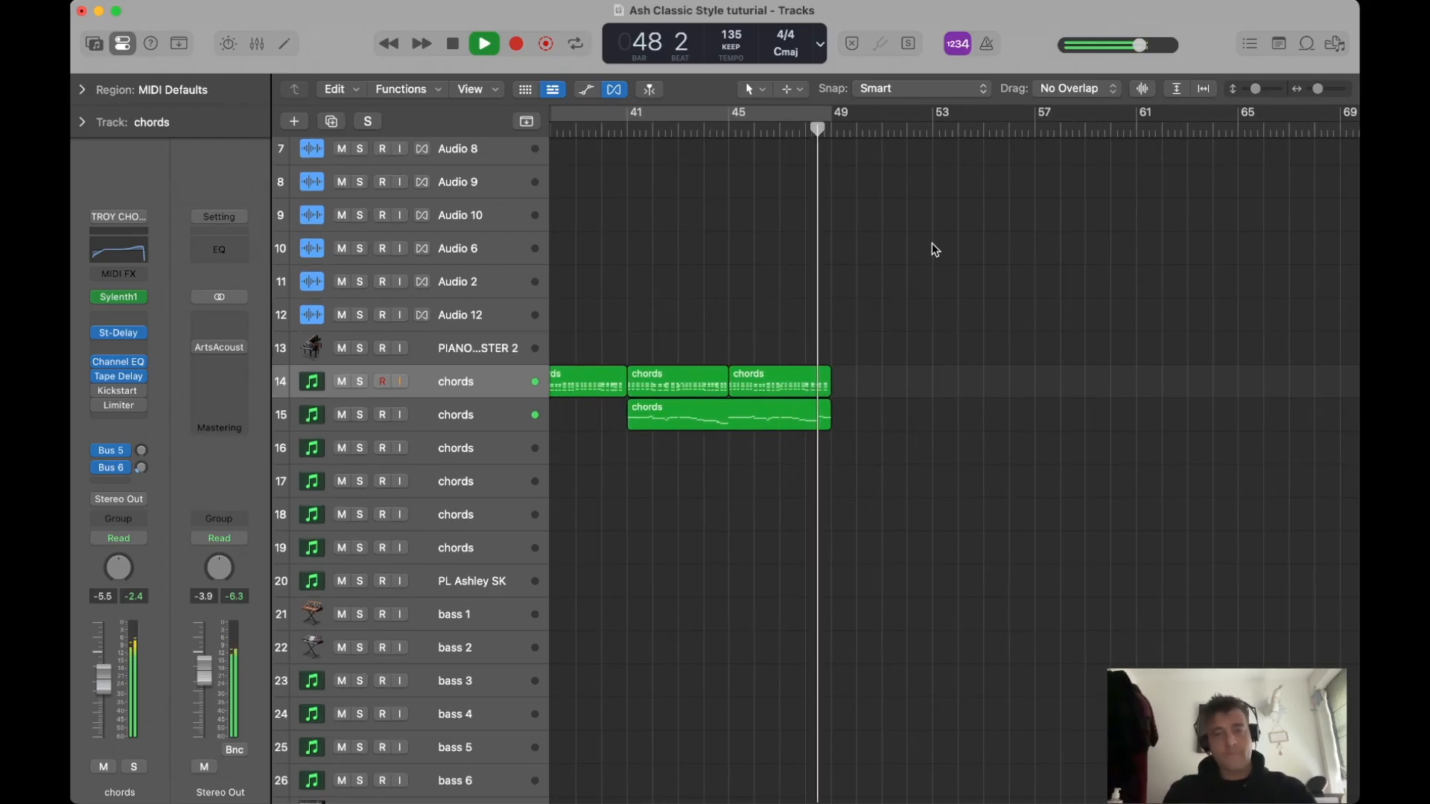
key("space")
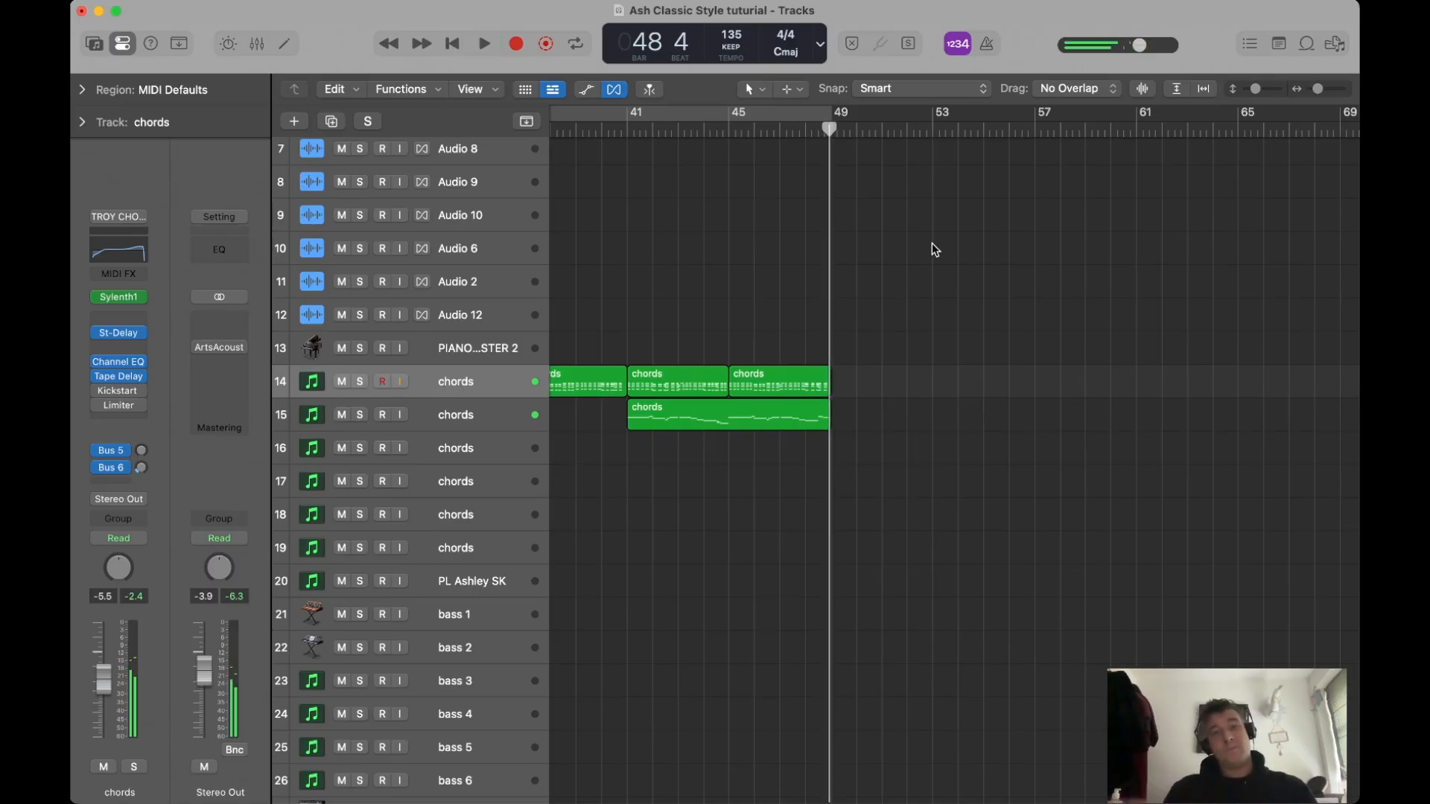
scroll(932, 249, "left", 5)
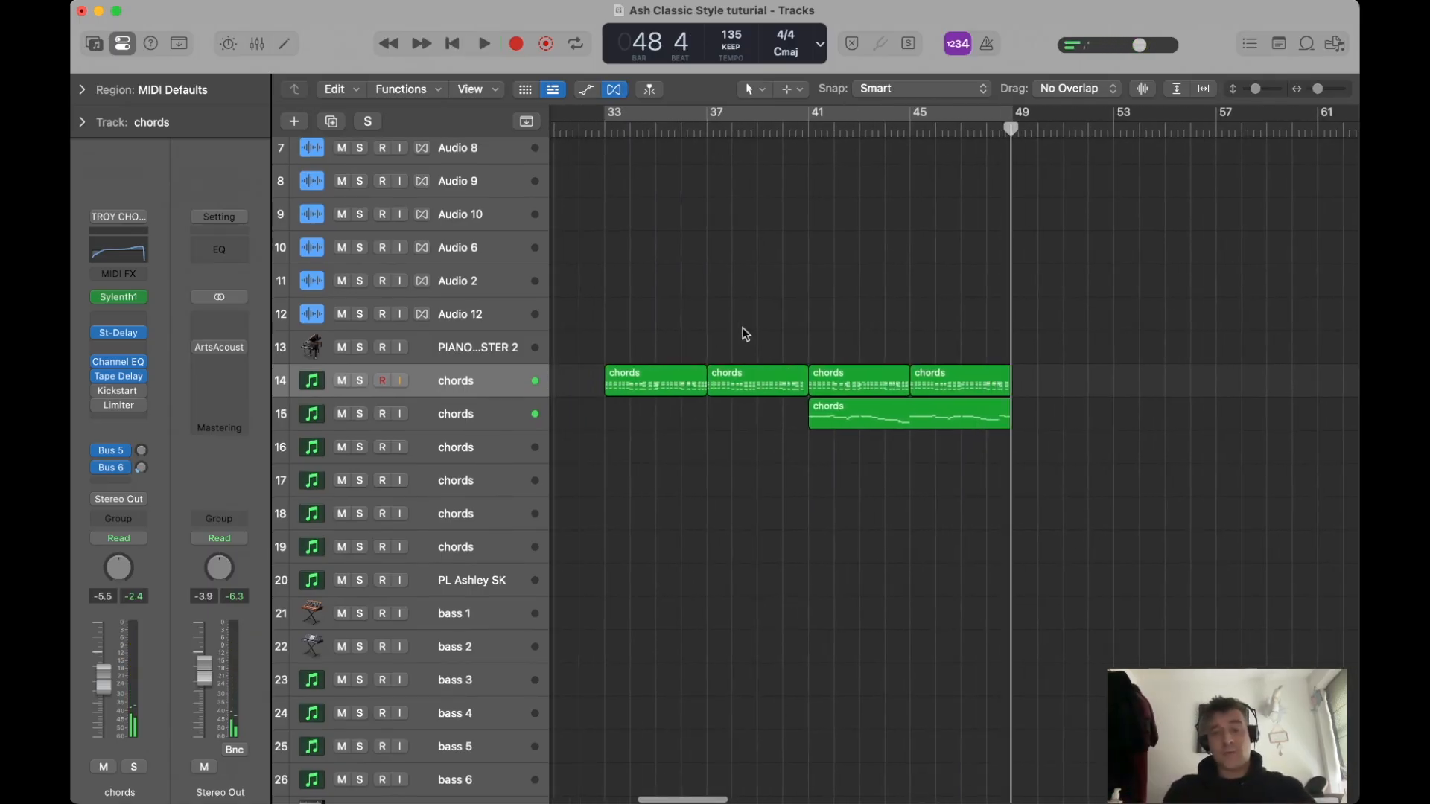
left_click_drag(1085, 471, 663, 379)
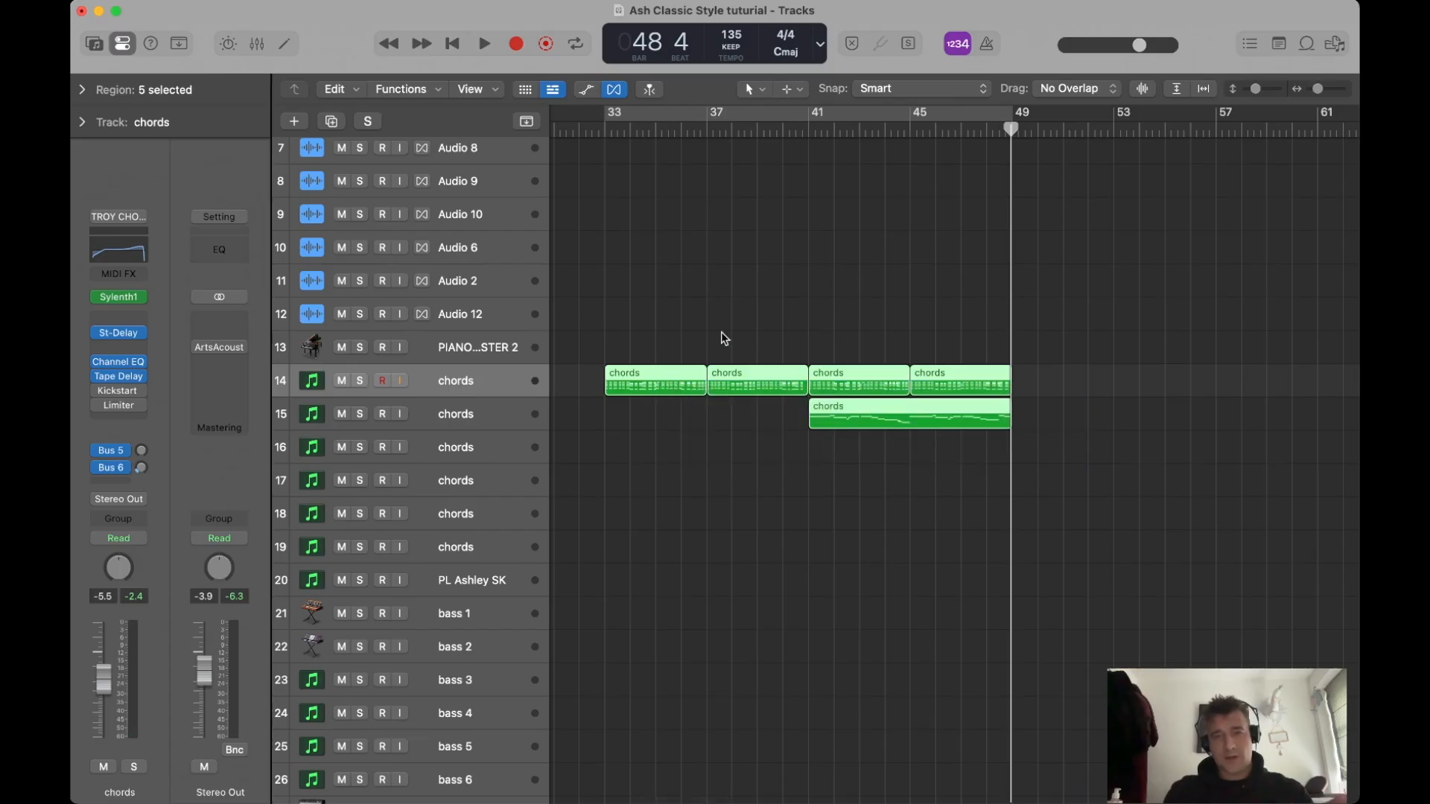
left_click(804, 350)
Copy the chord and lead regions of bars 41 to 49 to bar 49 and set the cycle range to bars 49 to 57.
scroll(810, 352, "right", 2)
scroll(892, 345, "right", 1)
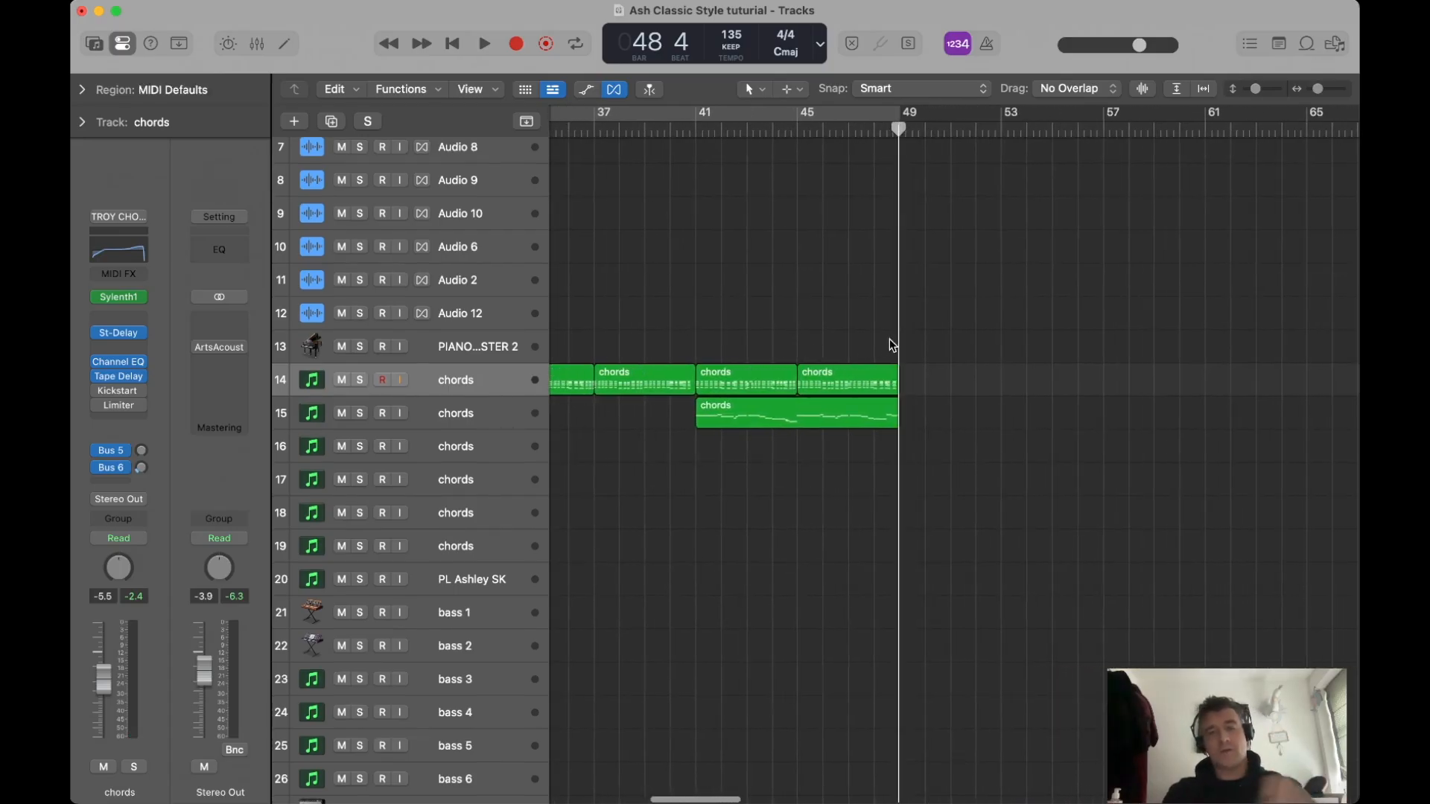
left_click_drag(945, 334, 756, 424)
left_click_drag(727, 368, 931, 368)
left_click_drag(902, 118, 1104, 119)
Duplicate chord track 14 and load the "new moonl..." ES2 channel strip setting on the new track 15.
left_click(969, 415, "shift")
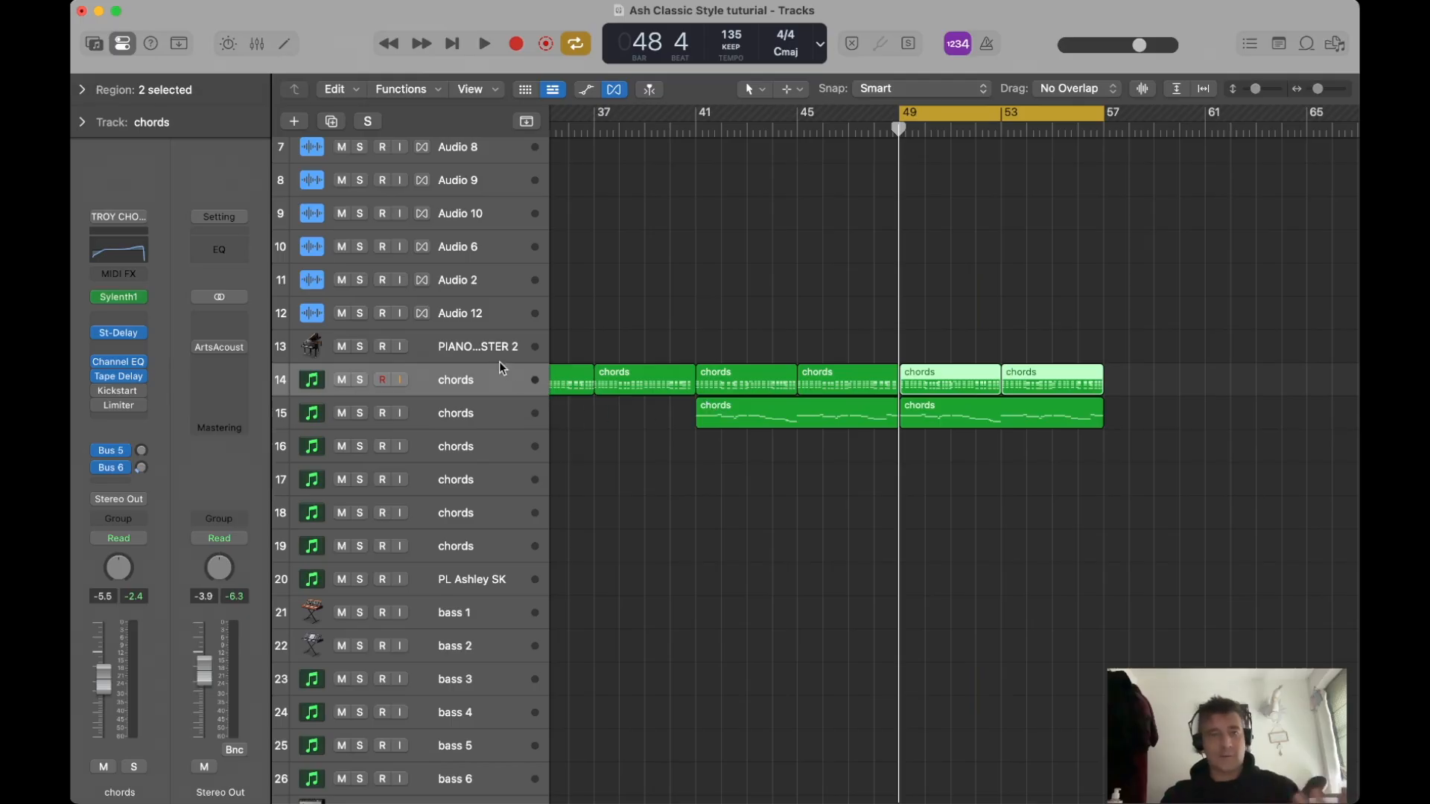
scroll(607, 412, "down", 4)
scroll(607, 411, "up", 3)
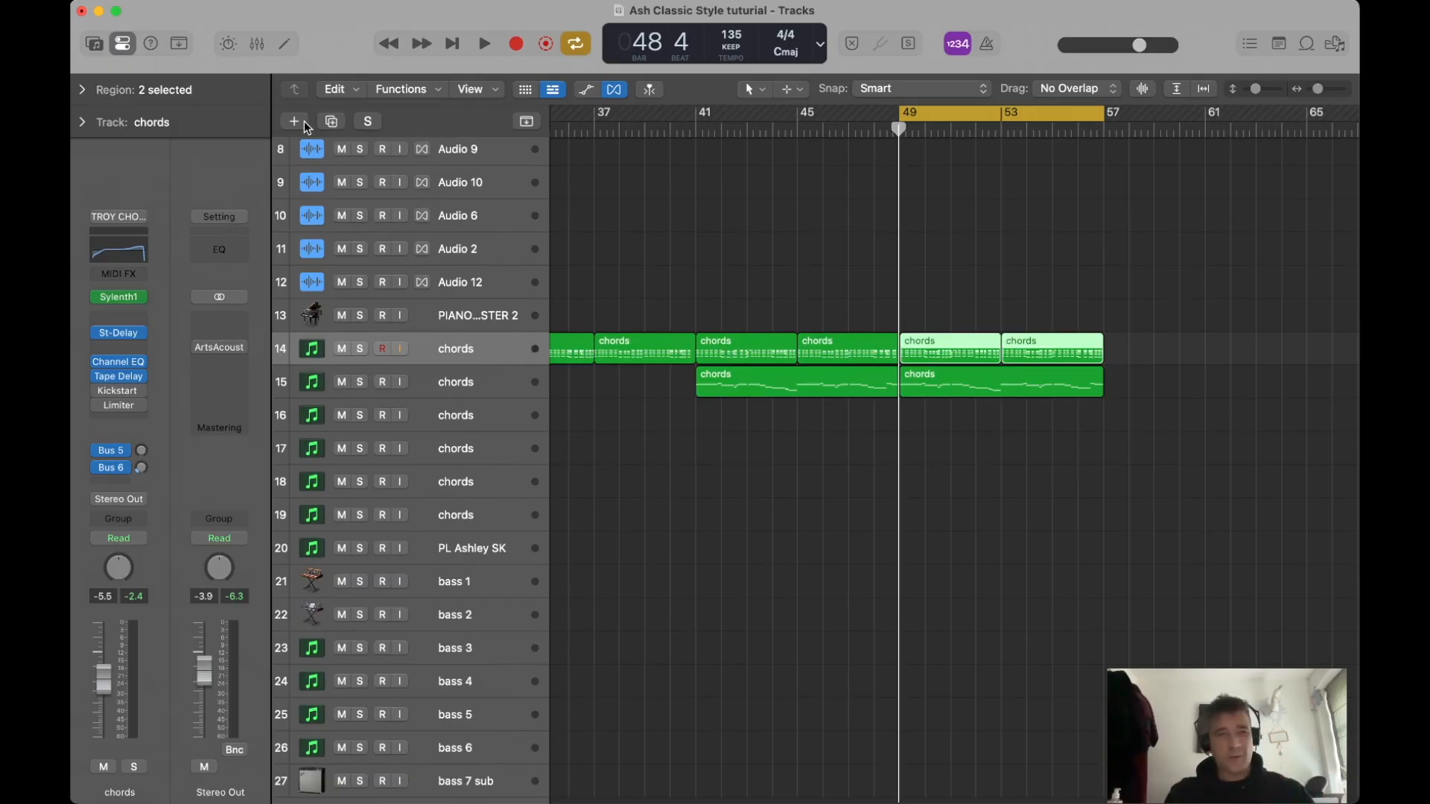
left_click(332, 122)
left_click(119, 217)
scroll(119, 222, "up", 15)
scroll(120, 222, "down", 10)
key("Down")
key("Down")
key("Return")
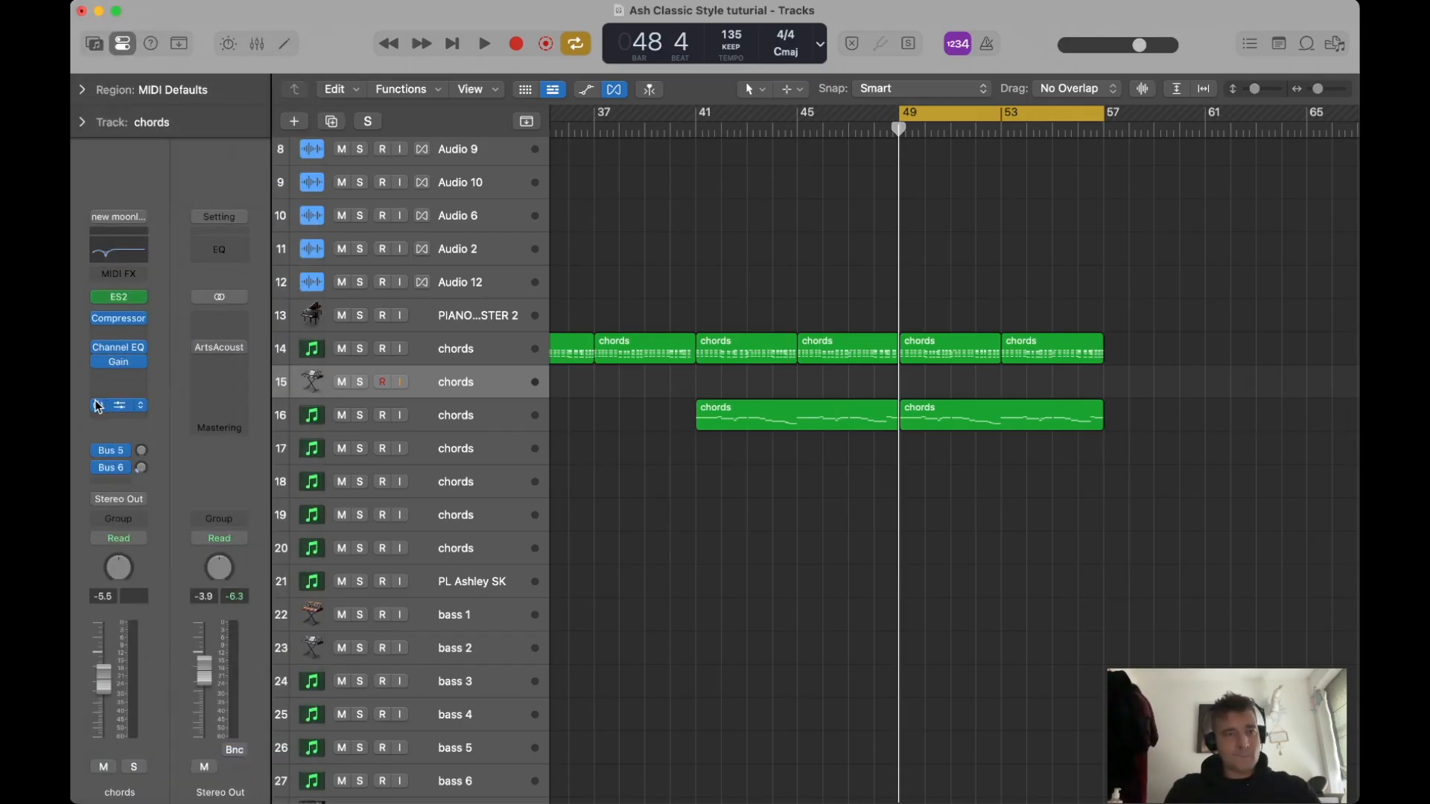
Bypass the new track's Compressor, Gain and Limiter, and move its Channel EQ notch to 54 Hz.
left_click(137, 254)
left_click_drag(655, 443, 599, 442)
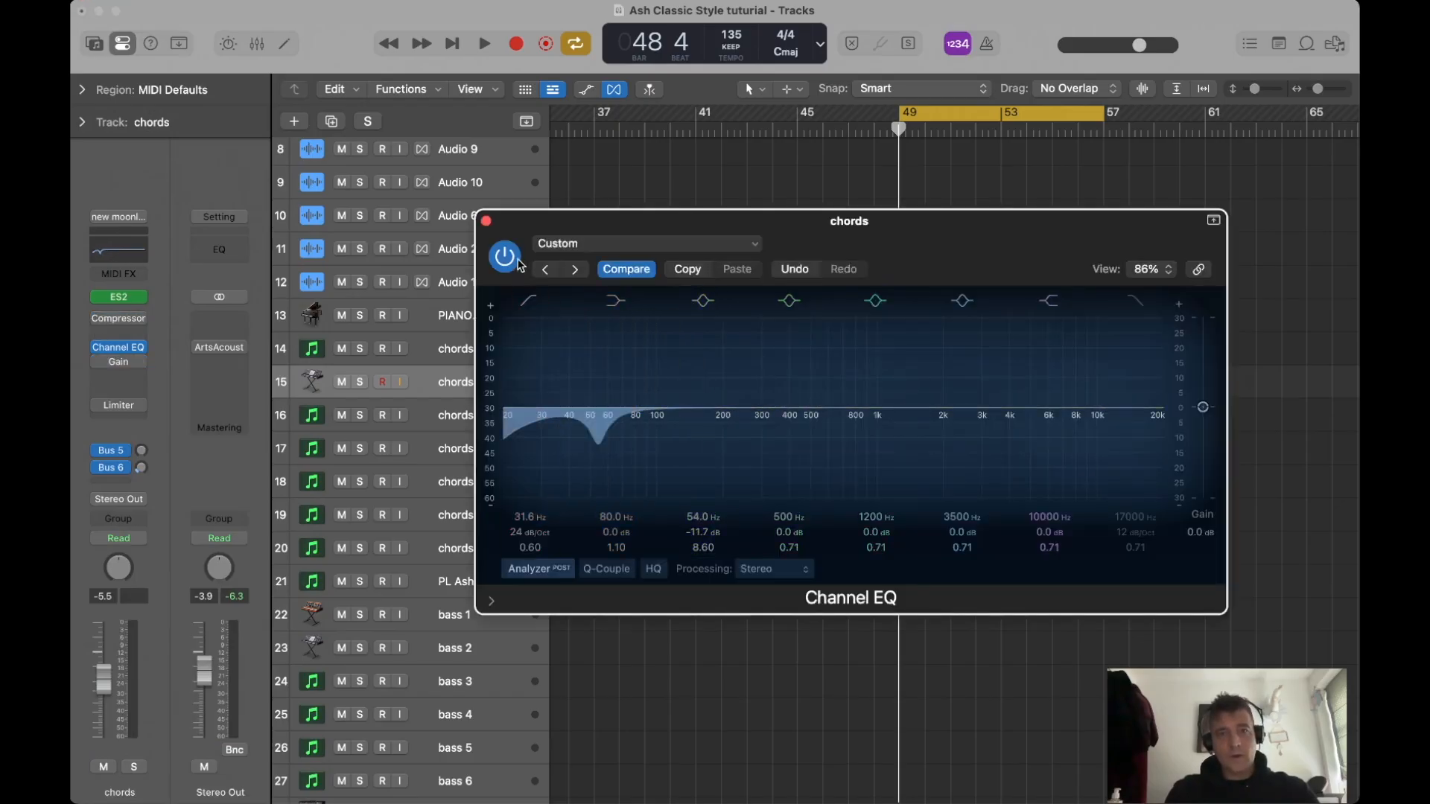
left_click(487, 222)
Copy the chord region at bar 49 onto the new ES2 track, solo that track, and start playback.
scroll(900, 340, "down", 5)
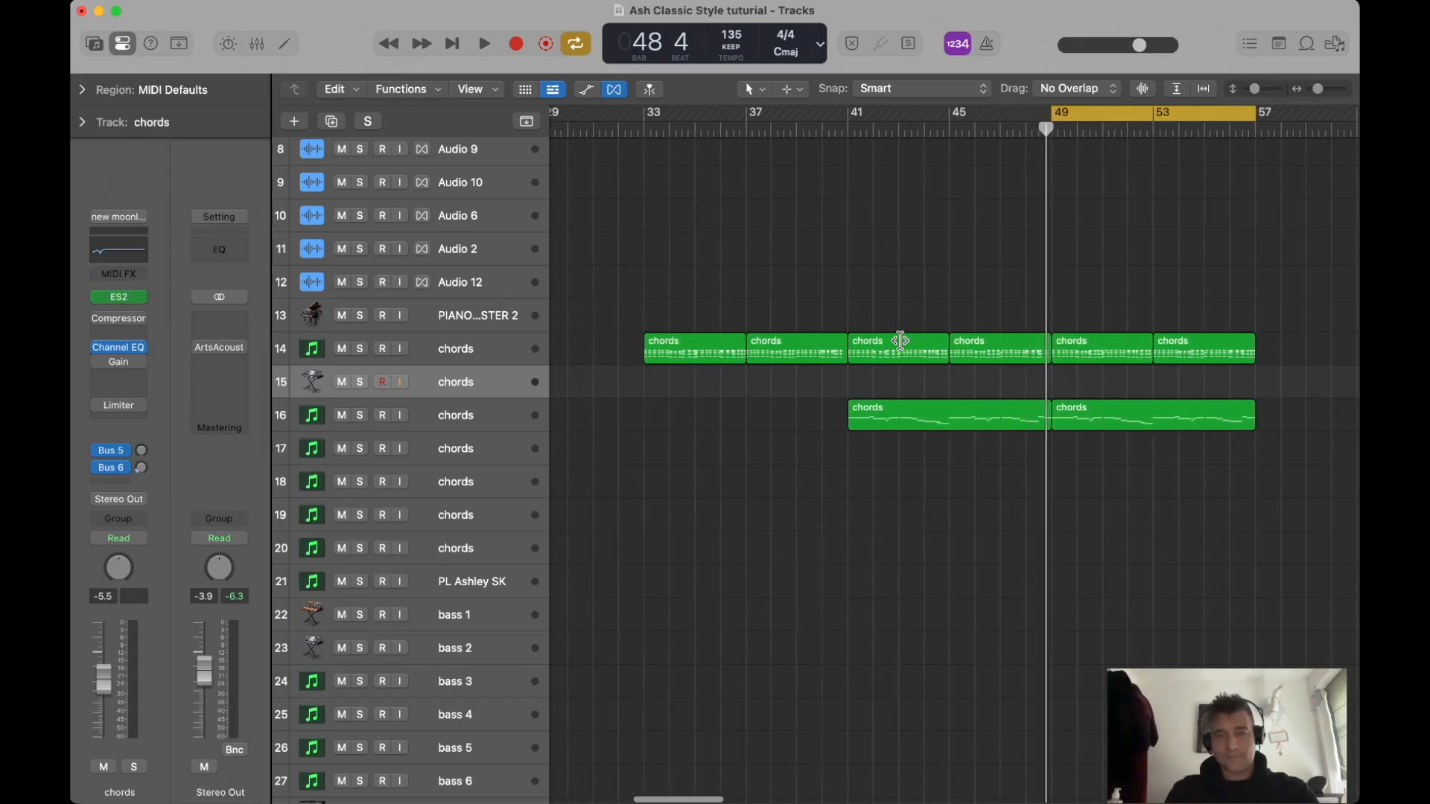
left_click_drag(1000, 370, 998, 385)
left_click(361, 388)
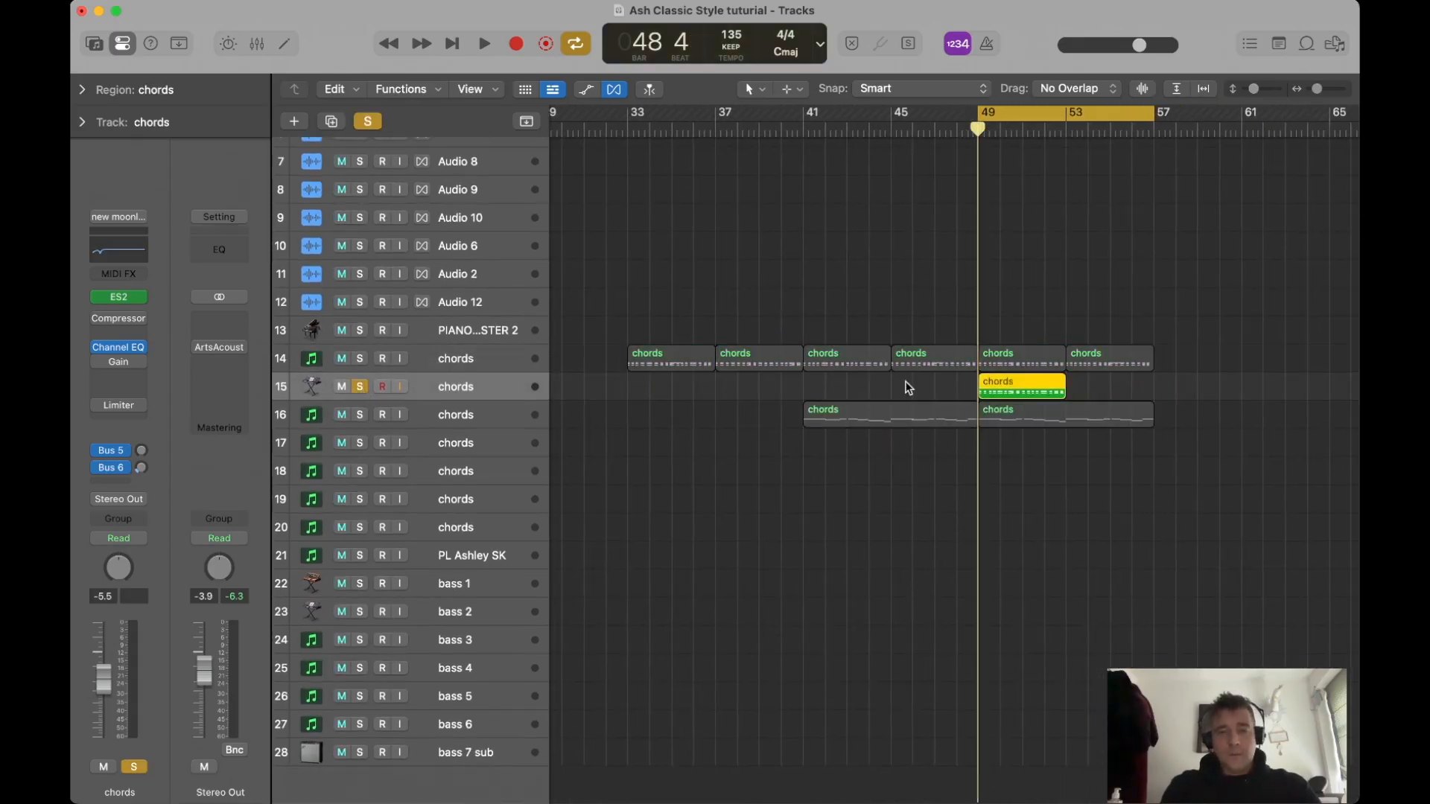
key("space")
Open the copied region on track 15 and delete all notes above the lowest line, keeping only the bass notes.
double_click(1000, 391)
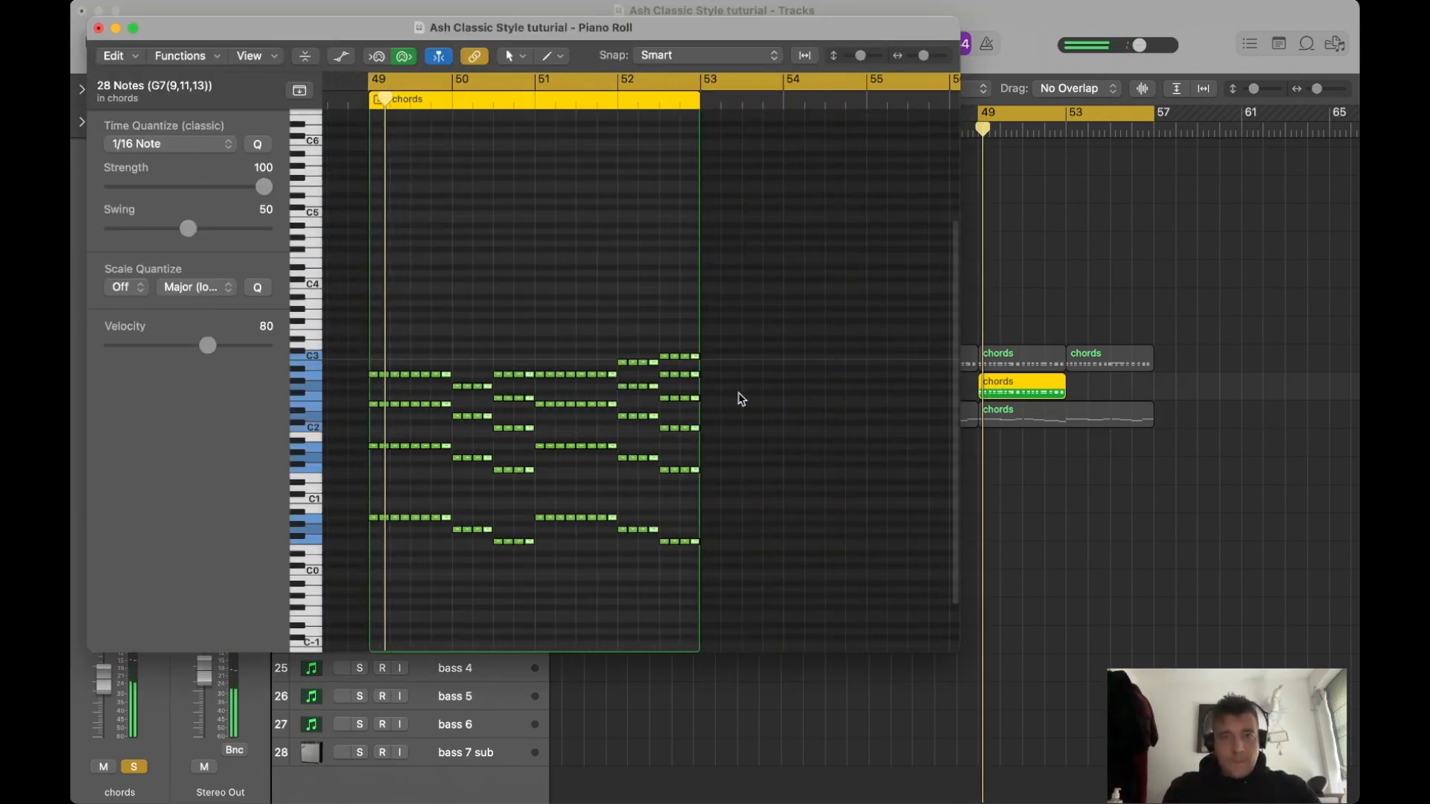
key("t")
left_click_drag(730, 489, 364, 301)
key("BackSpace")
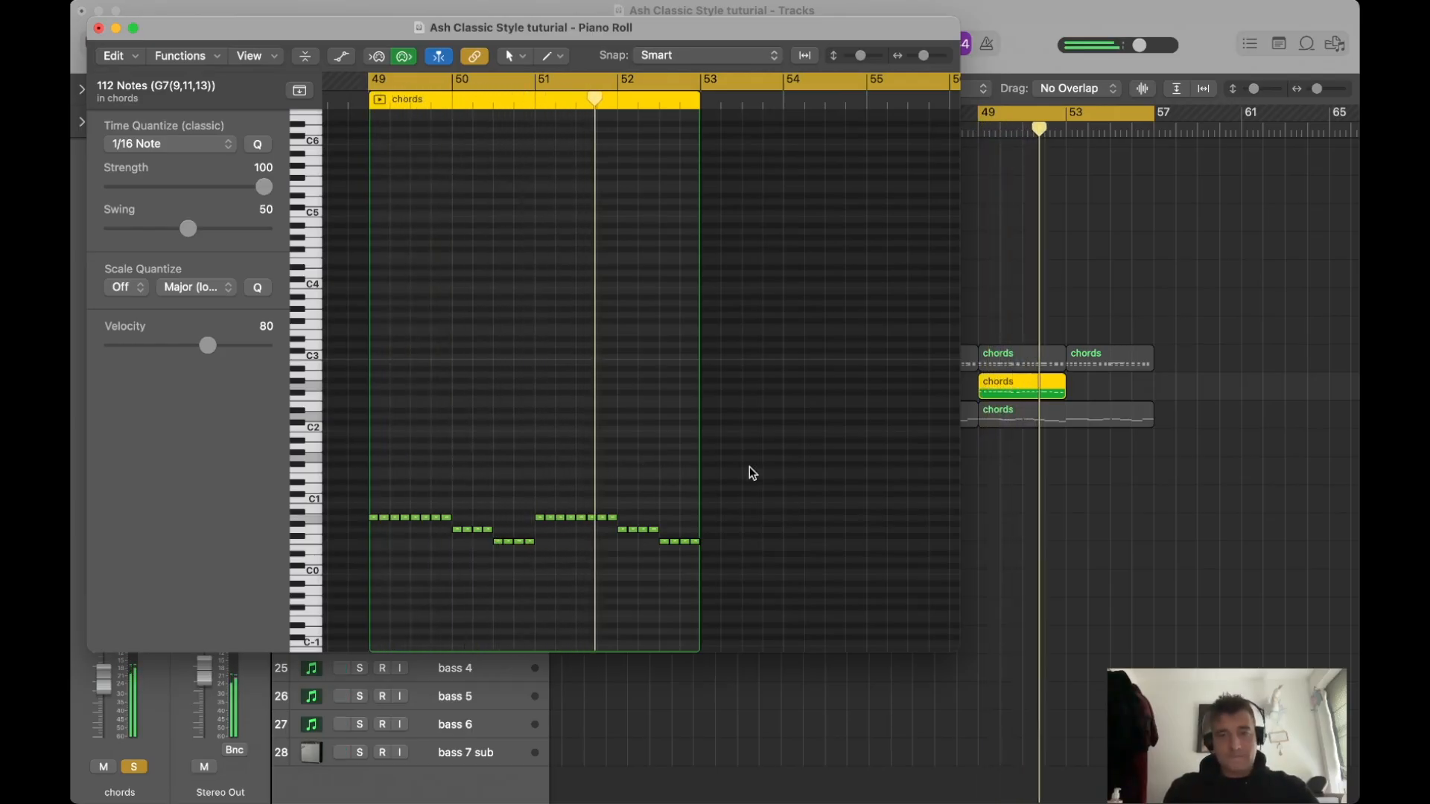
Copy the bass-note region on track 15 from bar 49 to bar 53.
left_click(1055, 417)
left_click_drag(1007, 386, 1095, 387)
Raise the filter cutoff in track 15's ES2 synth while the part plays, and close the plug-in.
left_click(124, 298)
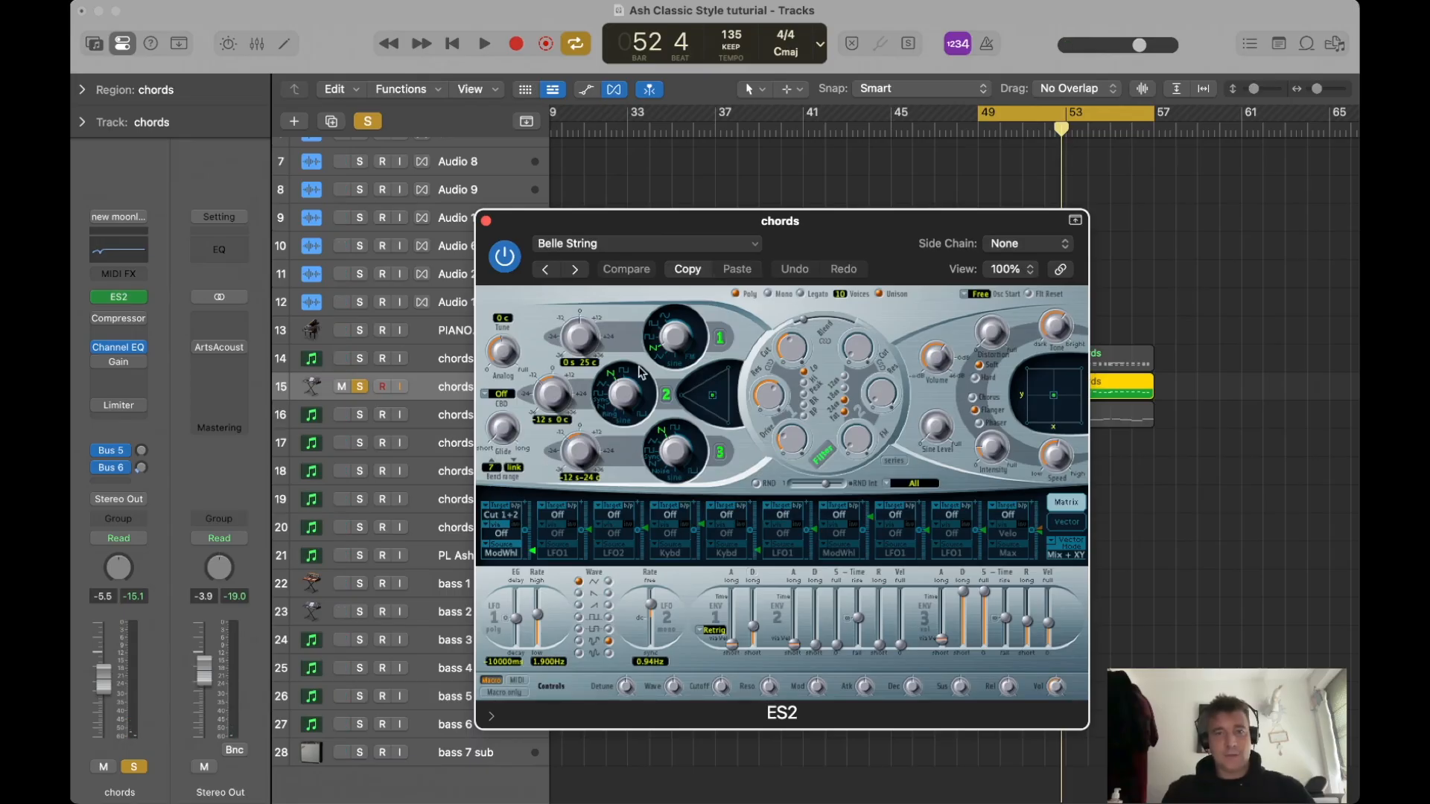
key("space")
left_click_drag(795, 371, 790, 335)
key("space")
left_click(487, 221)
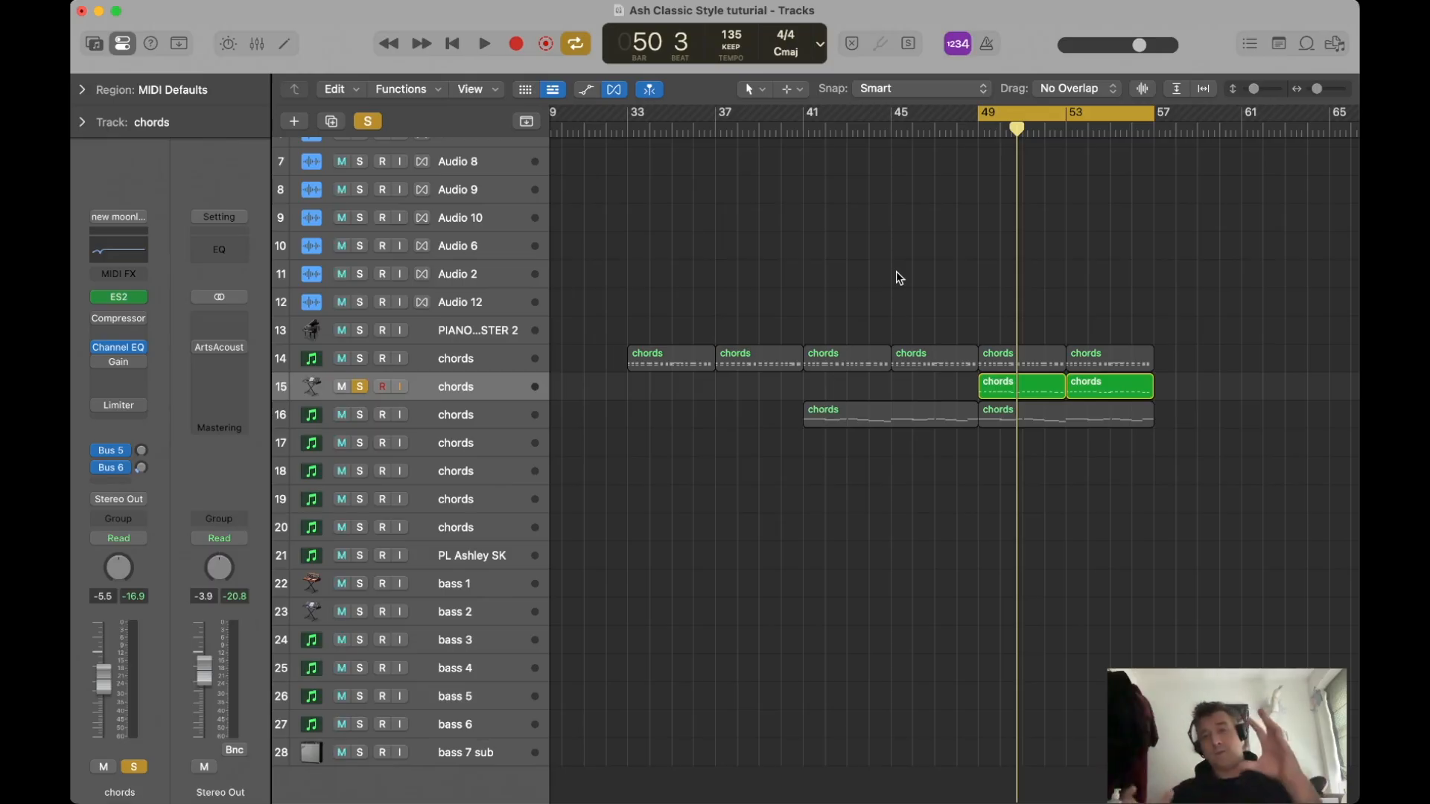
Enlarge the track headers and move the ES2 bass track below the melody track.
left_click(1014, 421)
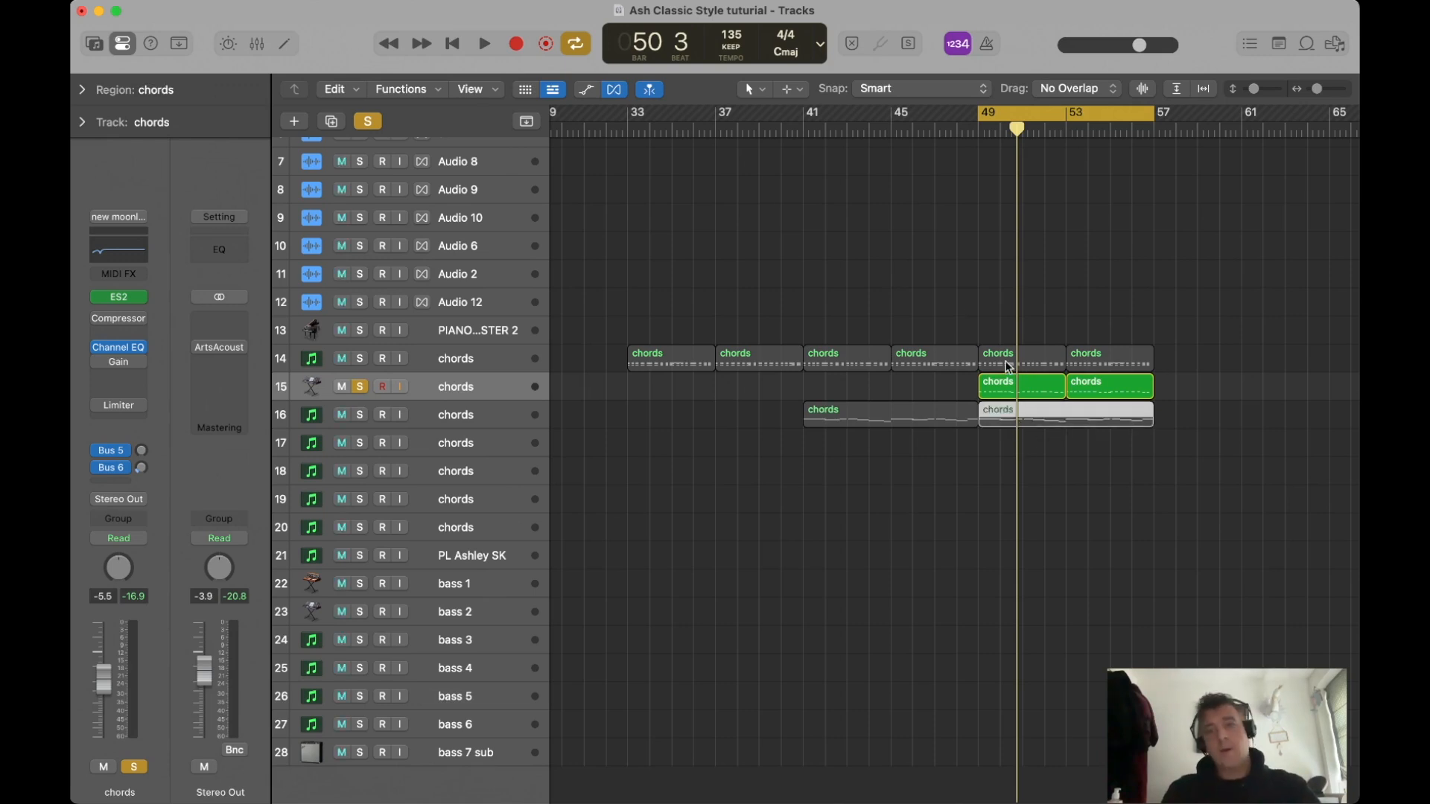
left_click(1007, 366)
left_click(1021, 390)
key("super+Down")
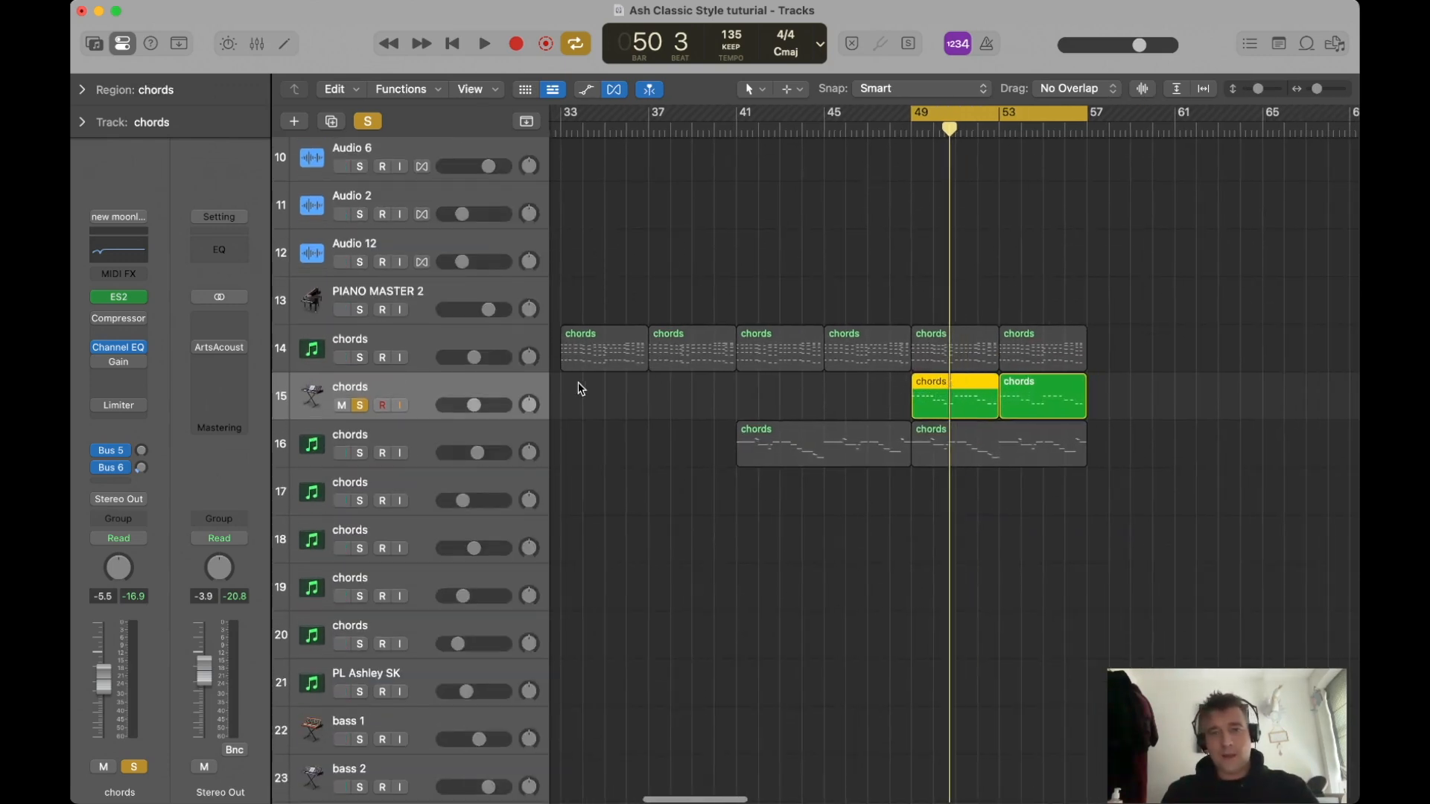
left_click_drag(460, 392, 489, 459)
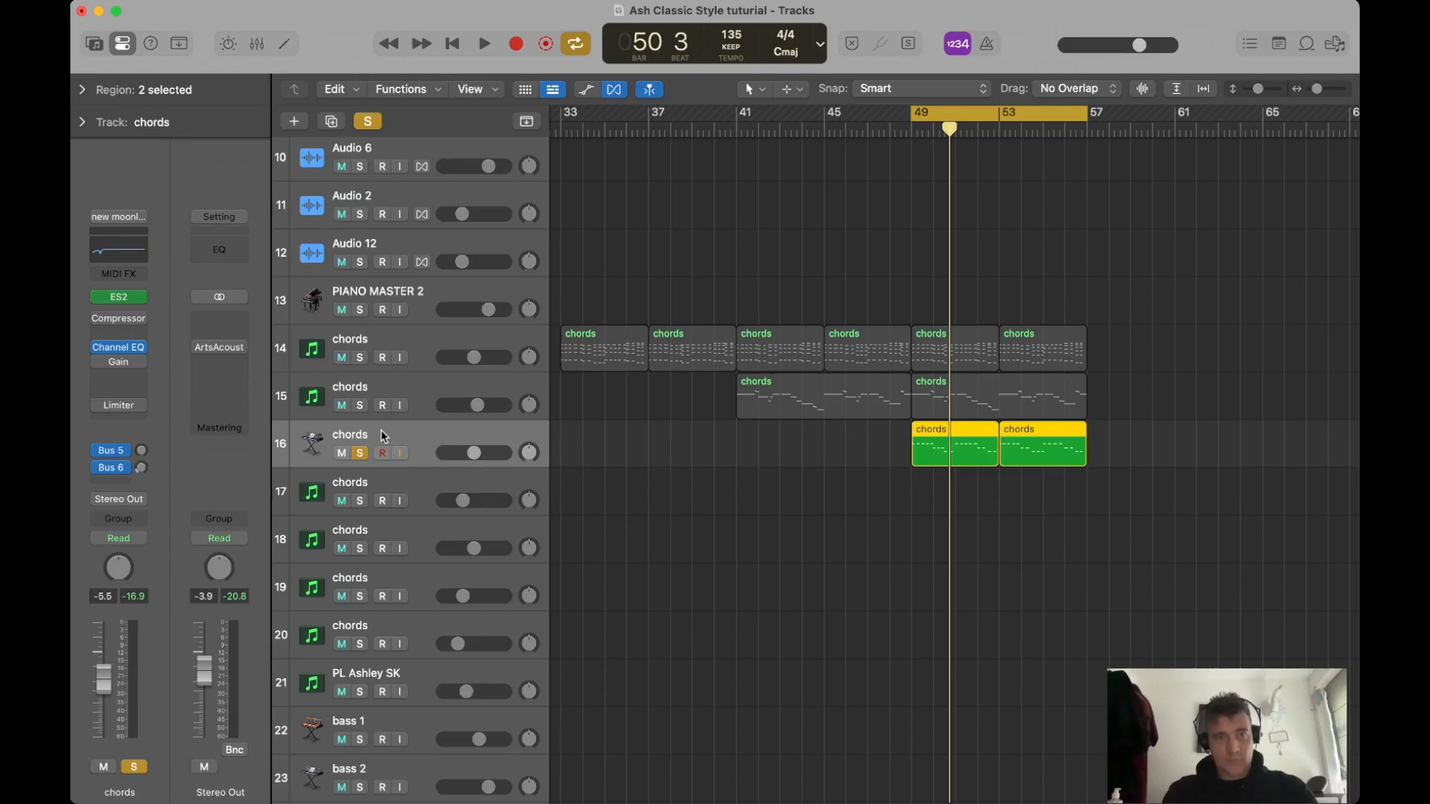
Rename the ES2 track "bass", the melody track "top riff" and the chord track "stabs".
double_click(365, 388)
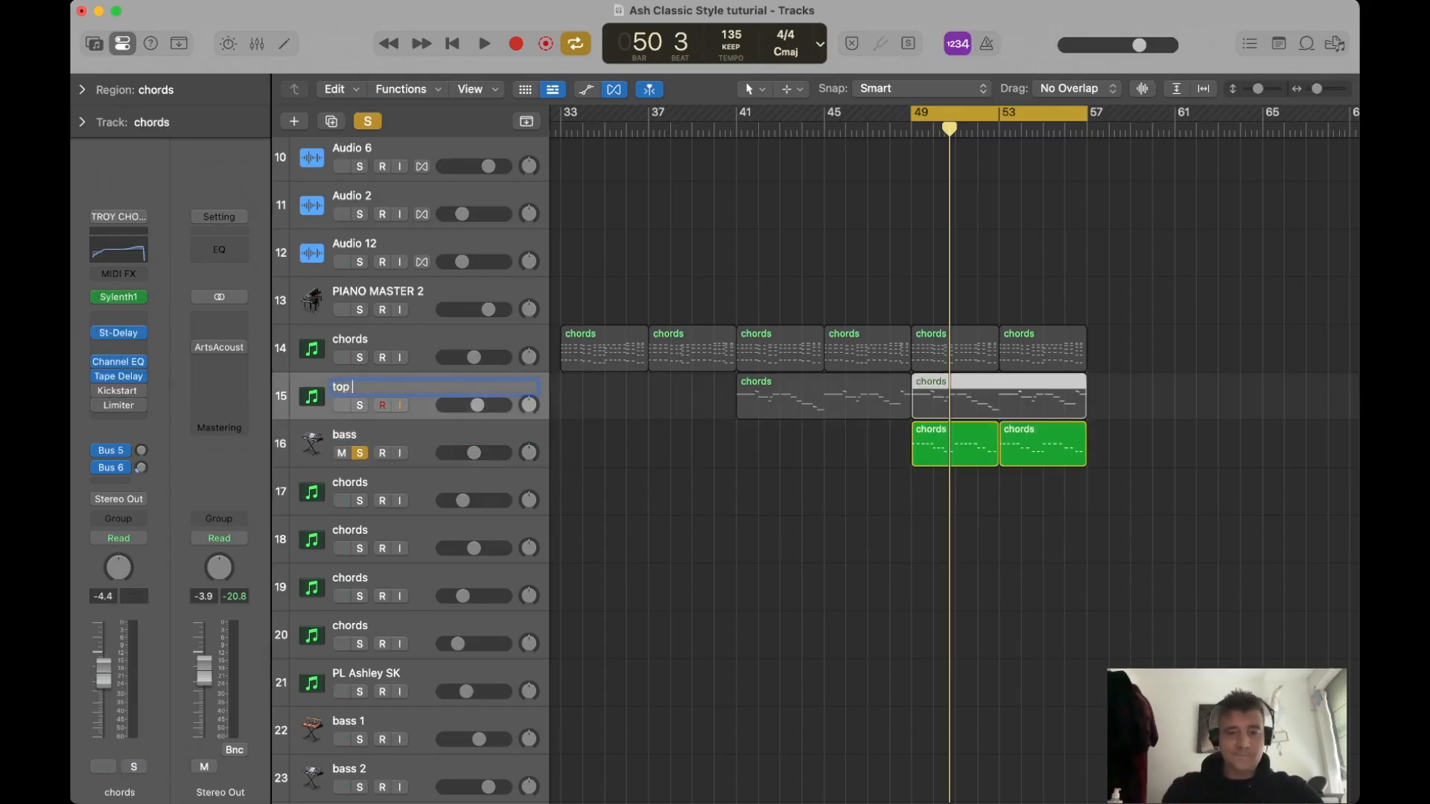
double_click(366, 338)
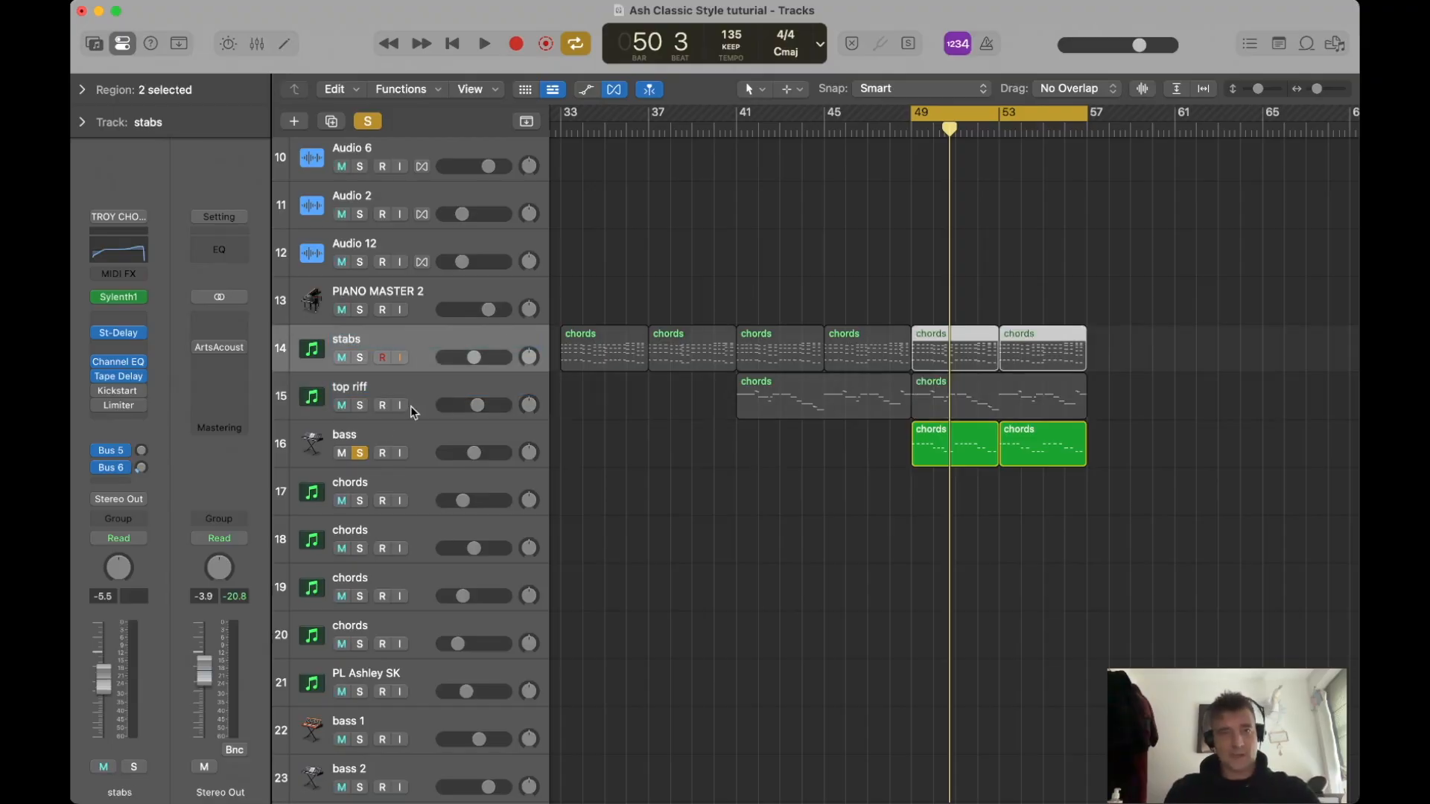
Unsolo the bass track and play the stabs, top riff and bass together from bar 49.
left_click(359, 455)
key("space")
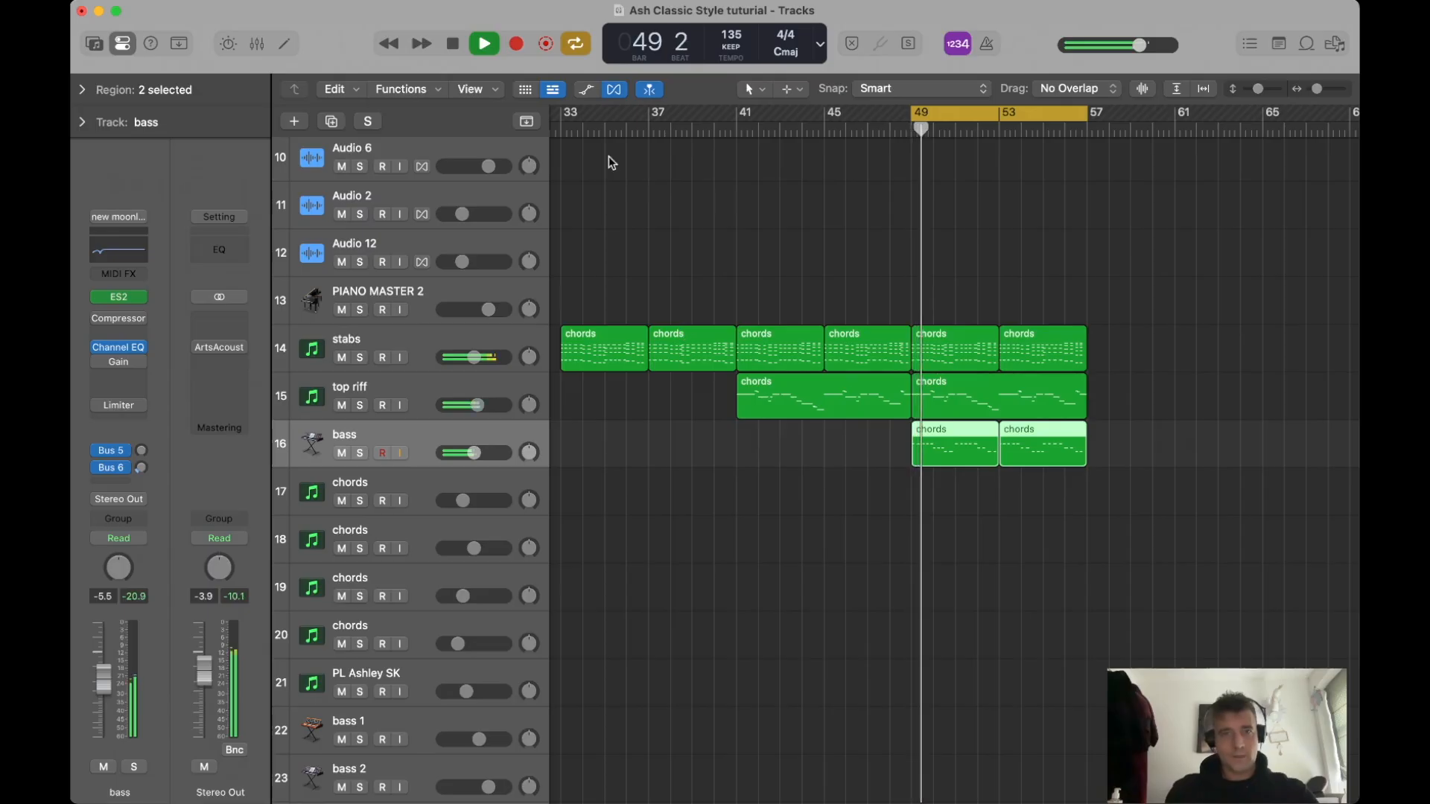
left_click(852, 271)
scroll(903, 271, "right", 2)
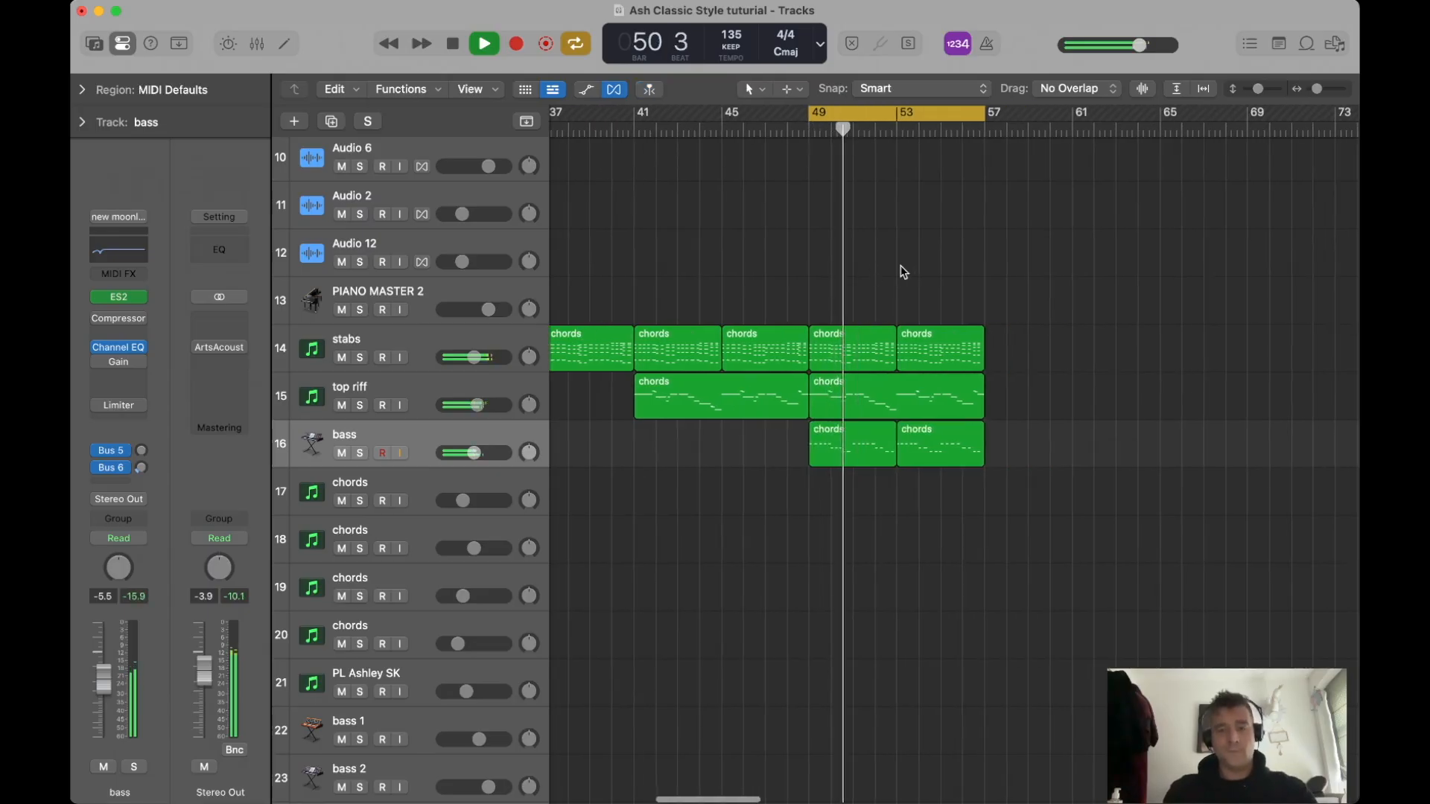
scroll(902, 267, "right", 2)
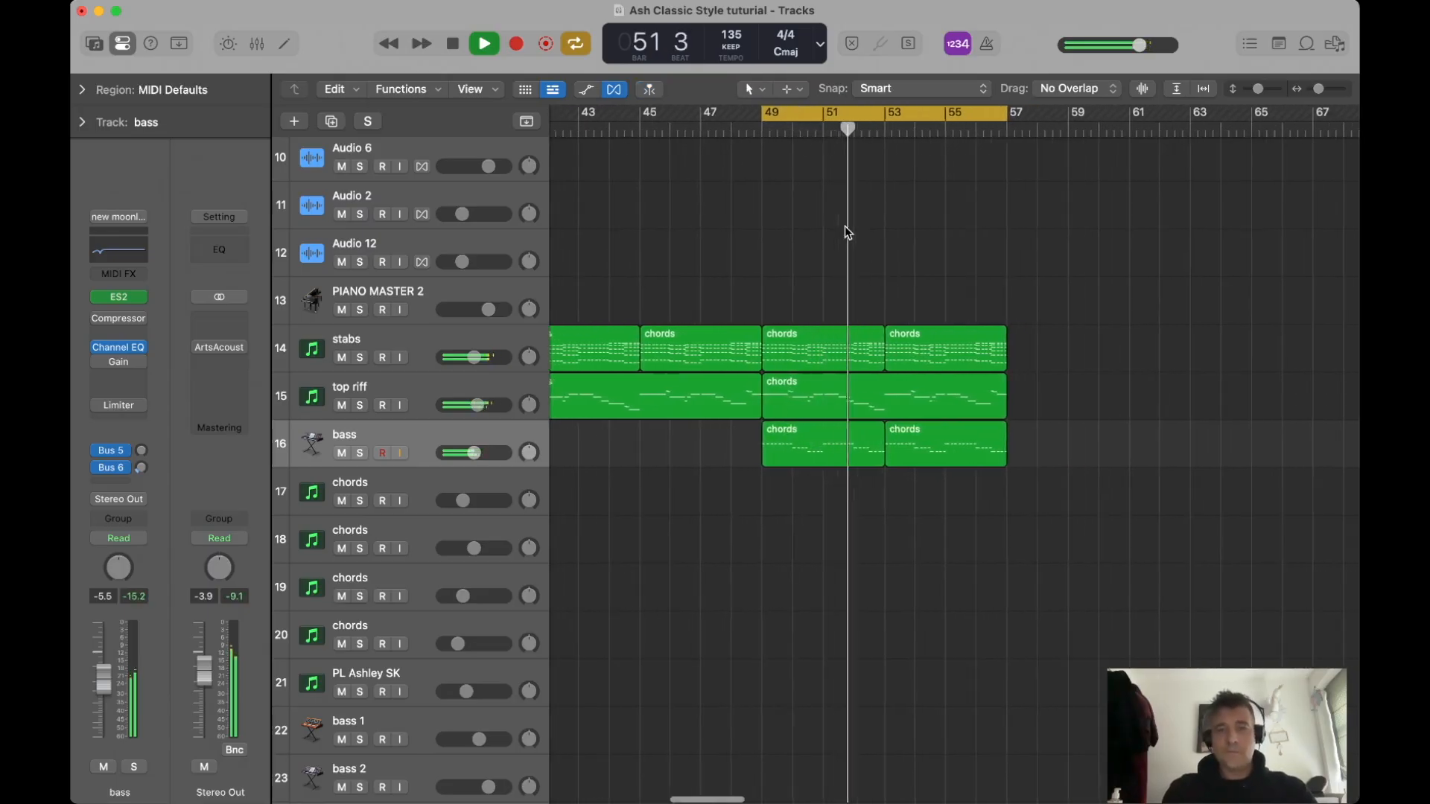
scroll(887, 250, "left", 2)
key("space")
scroll(753, 239, "left", 3)
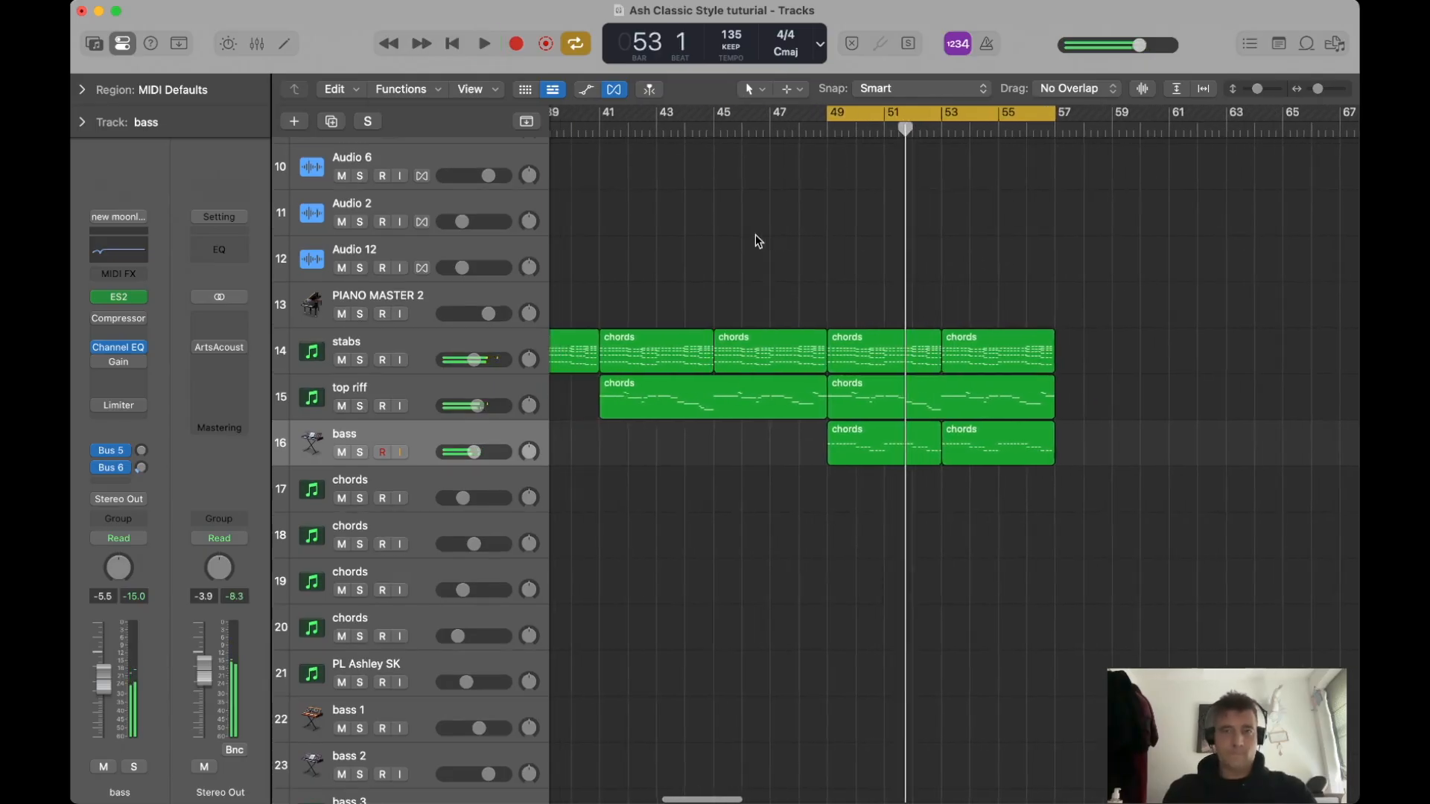
left_click(545, 342)
left_click(894, 432)
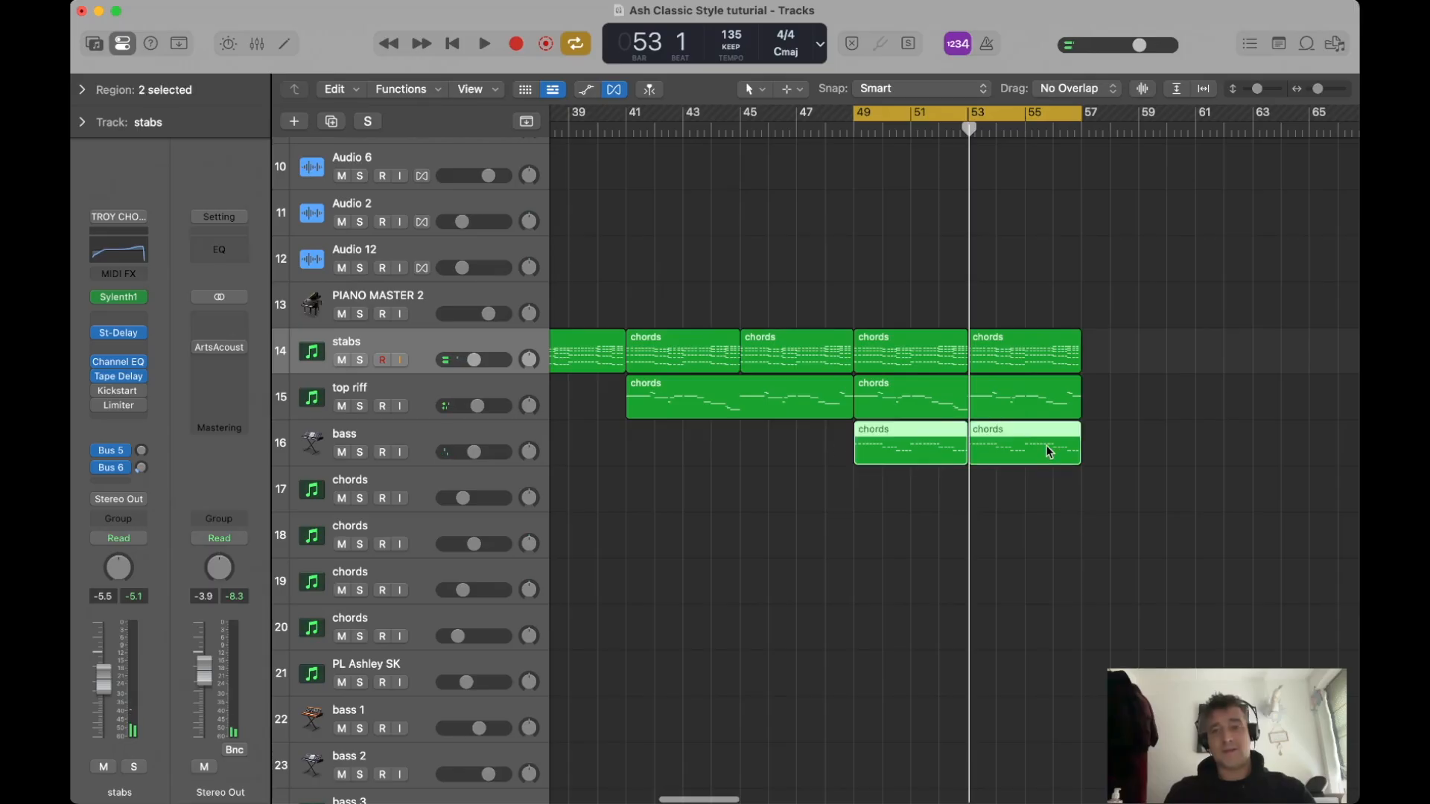
left_click(799, 465)
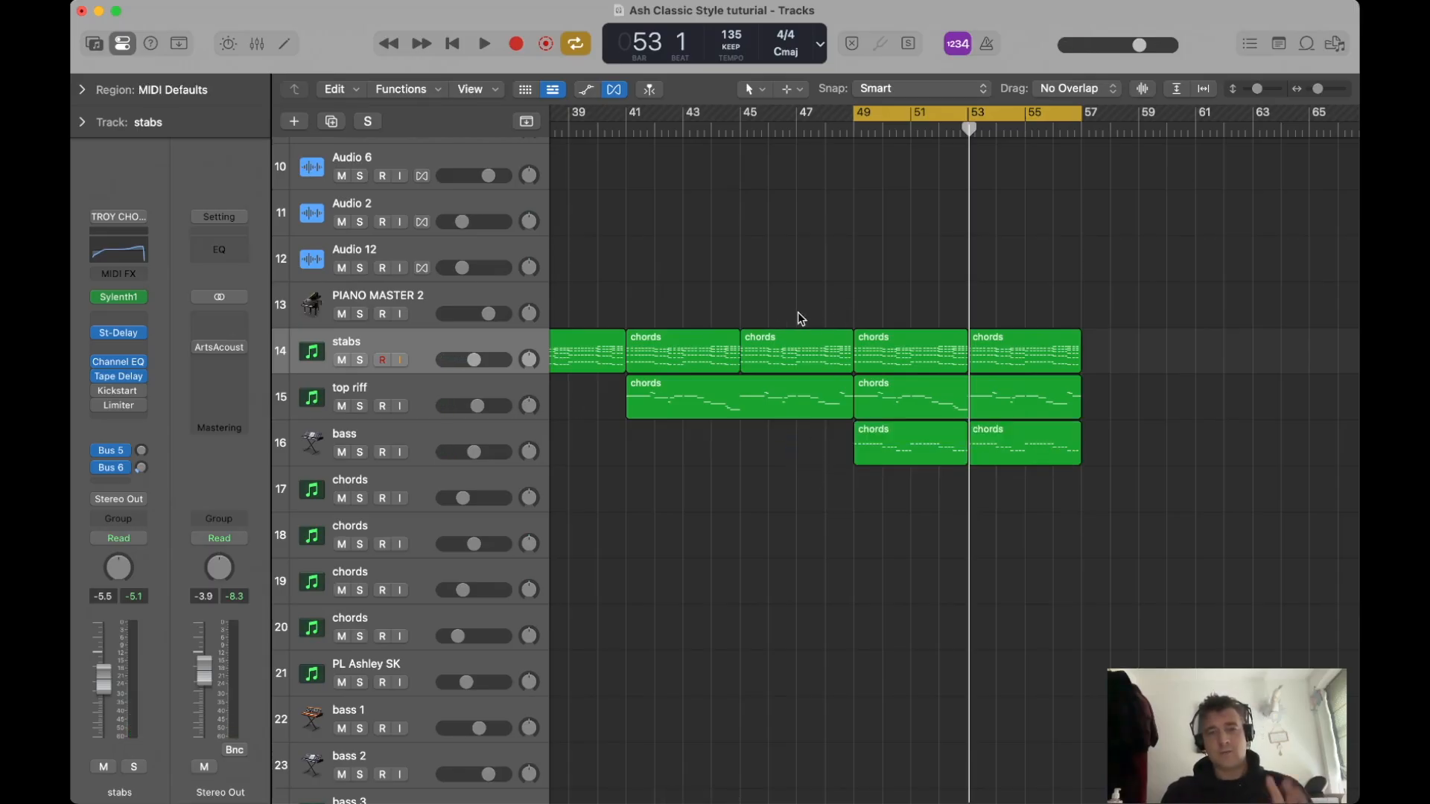
Place the playhead at bar 33 and set the cycle range from bar 33 to bar 57.
scroll(852, 290, "left", 3)
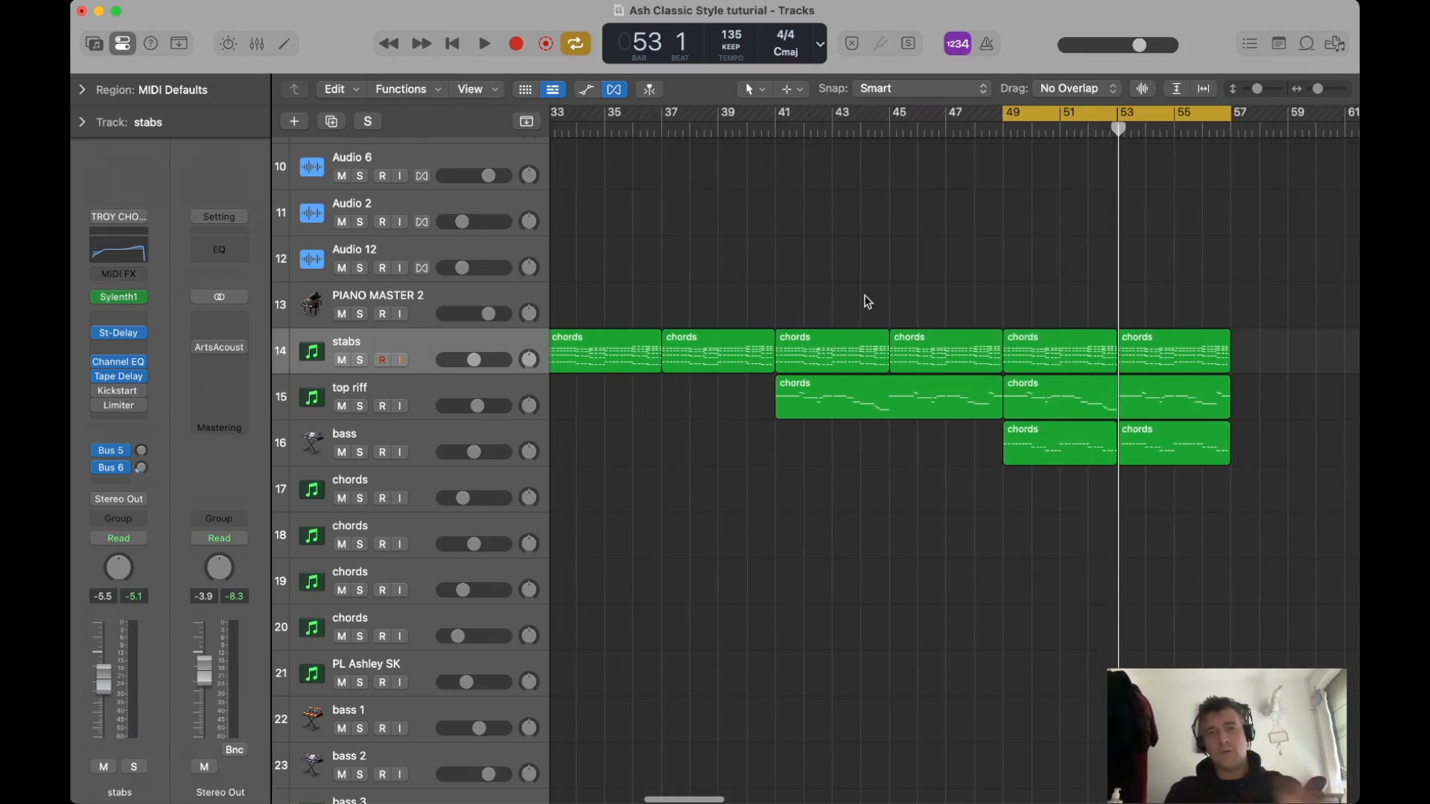
key("super+Left")
left_click(770, 129)
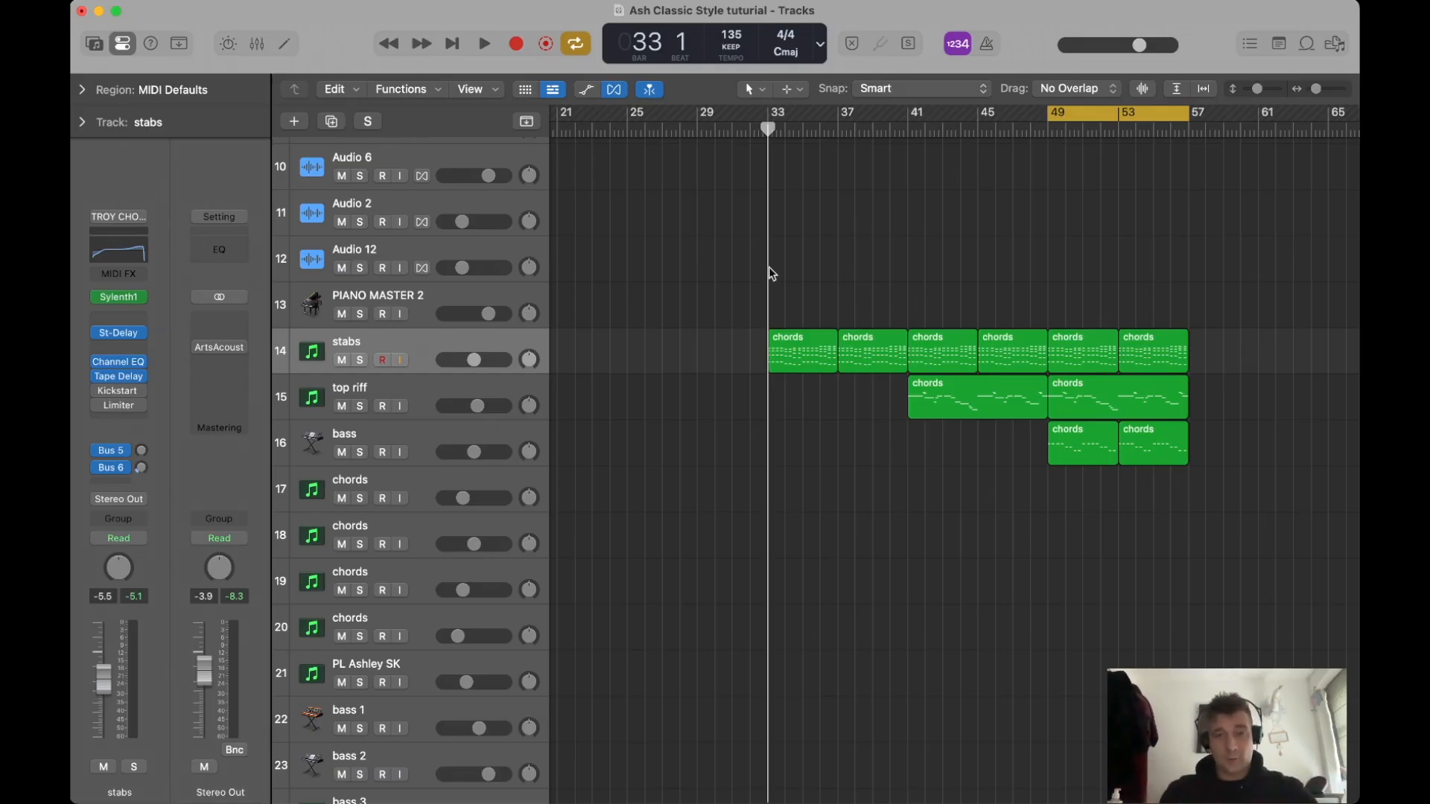
key("c")
left_click_drag(775, 119, 1186, 123)
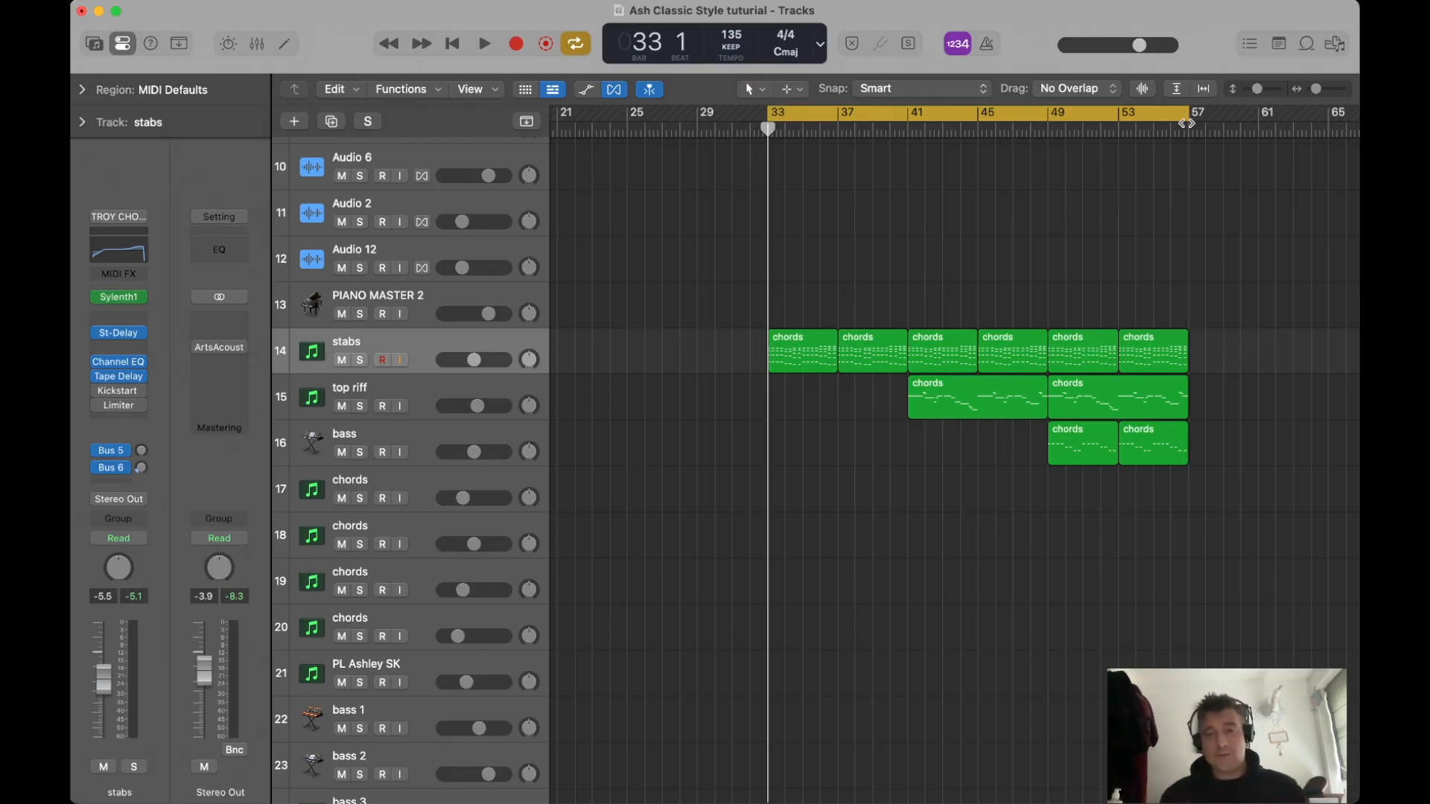
left_click_drag(936, 342, 1159, 494)
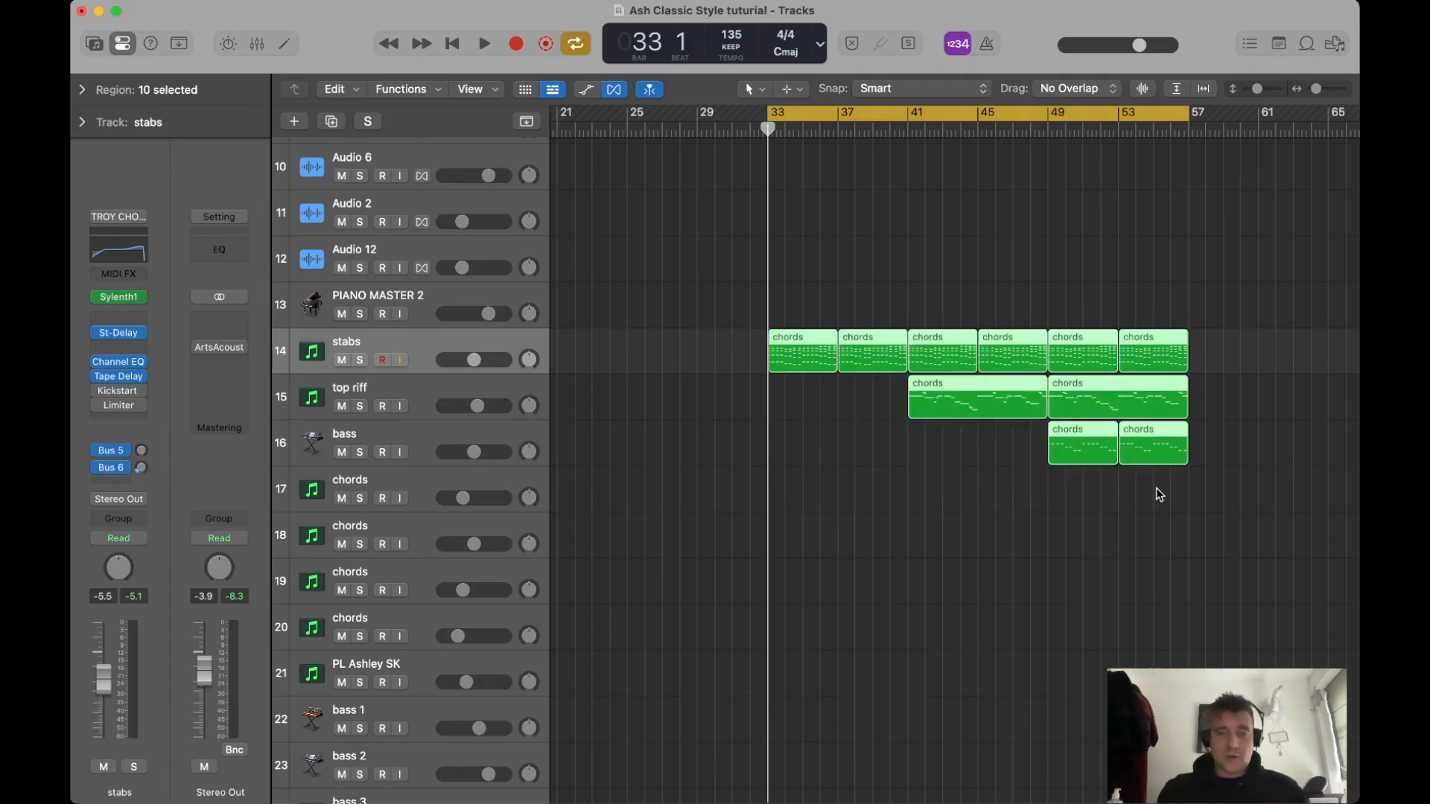
left_click(894, 272)
scroll(893, 271, "right", 5)
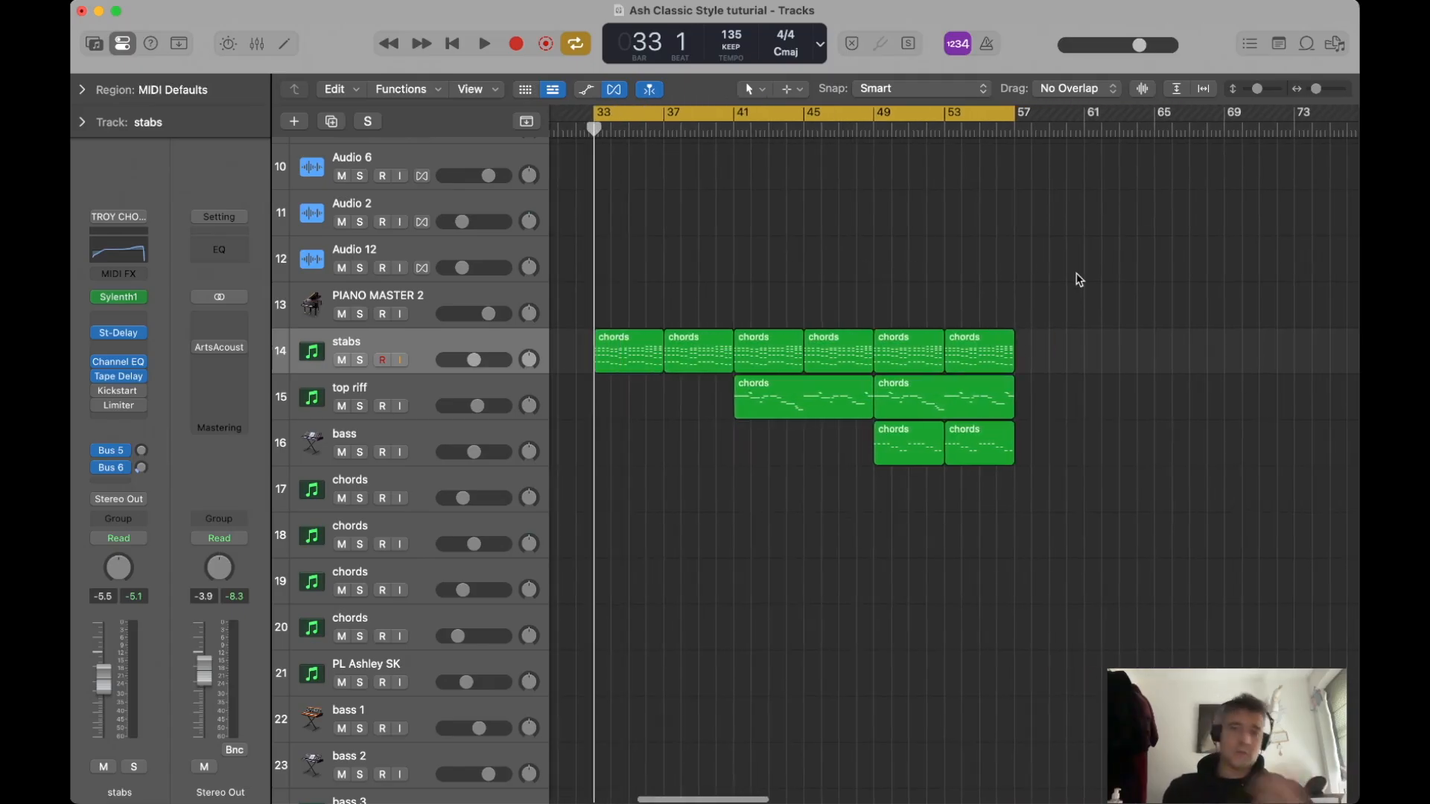
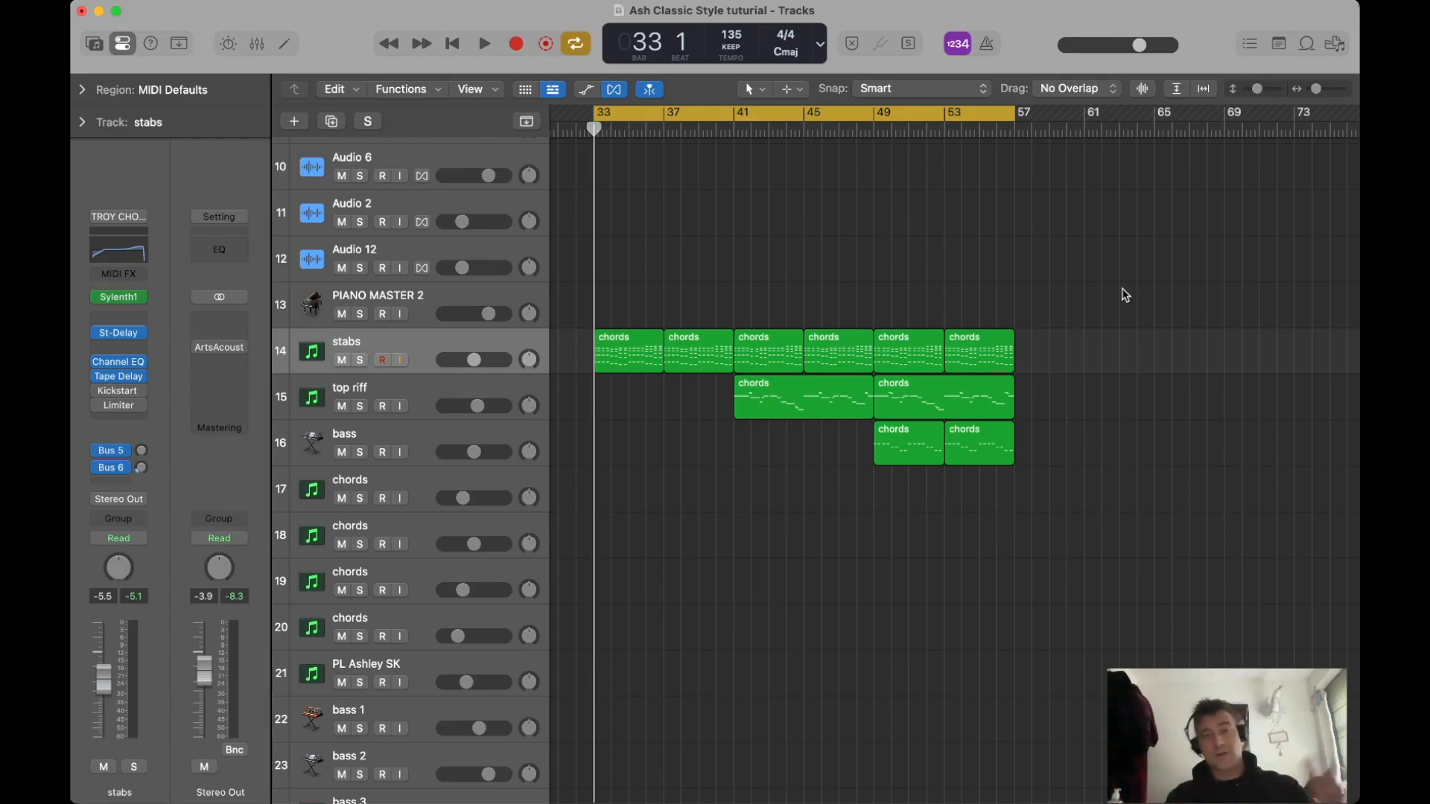
Show the automation lanes and set the stabs track's automation mode to Touch.
key("super+Up")
key("super+Left")
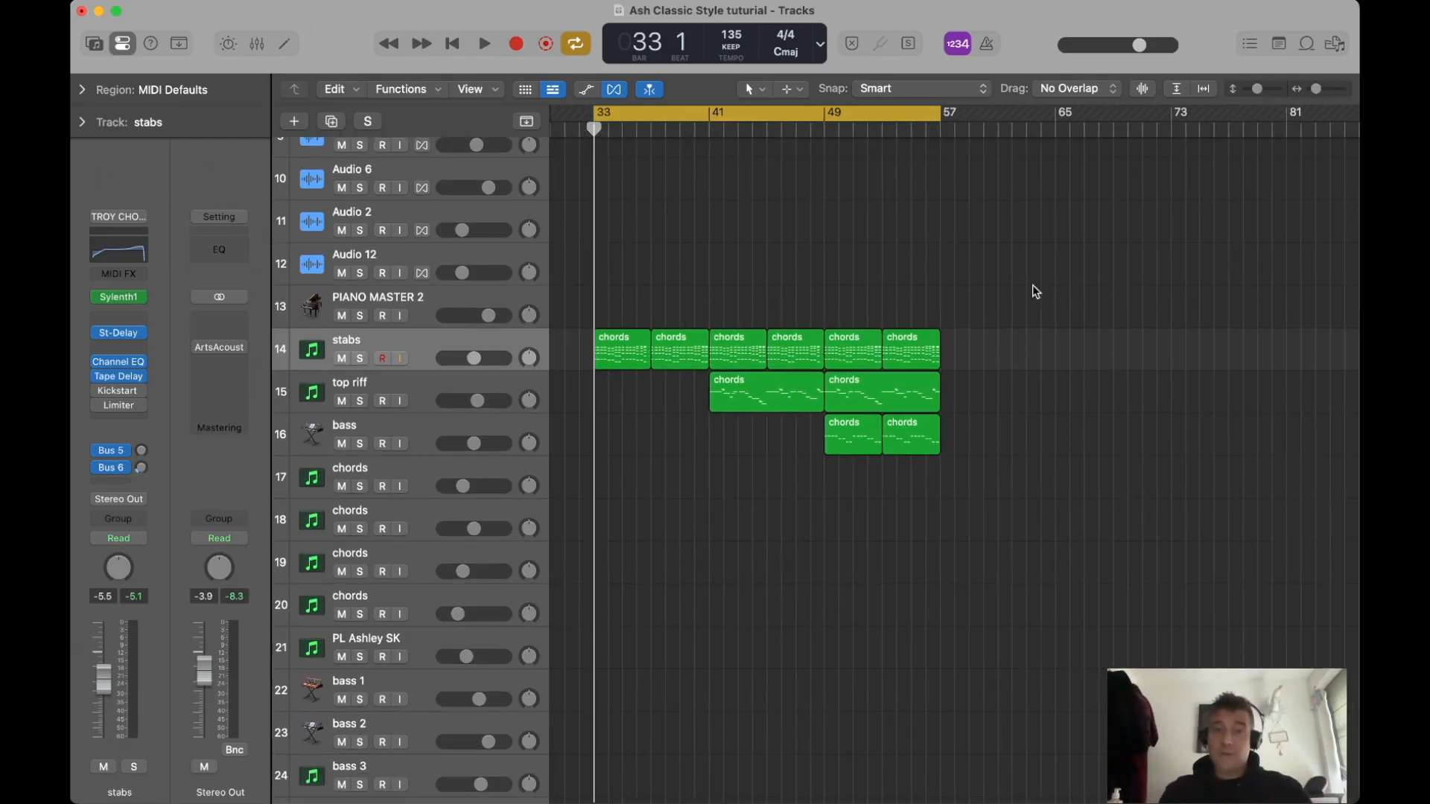
left_click(454, 348)
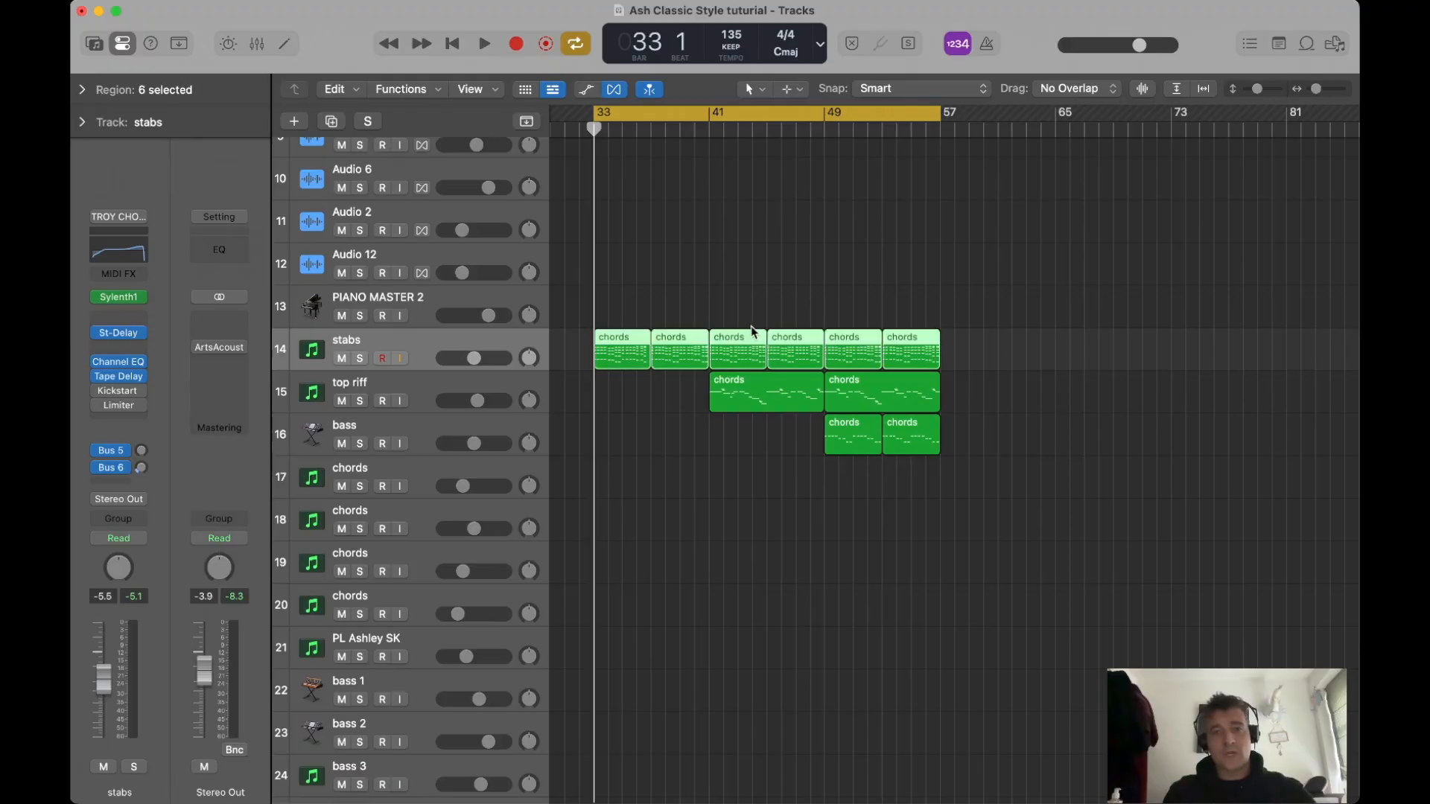
key("a")
left_click(350, 388)
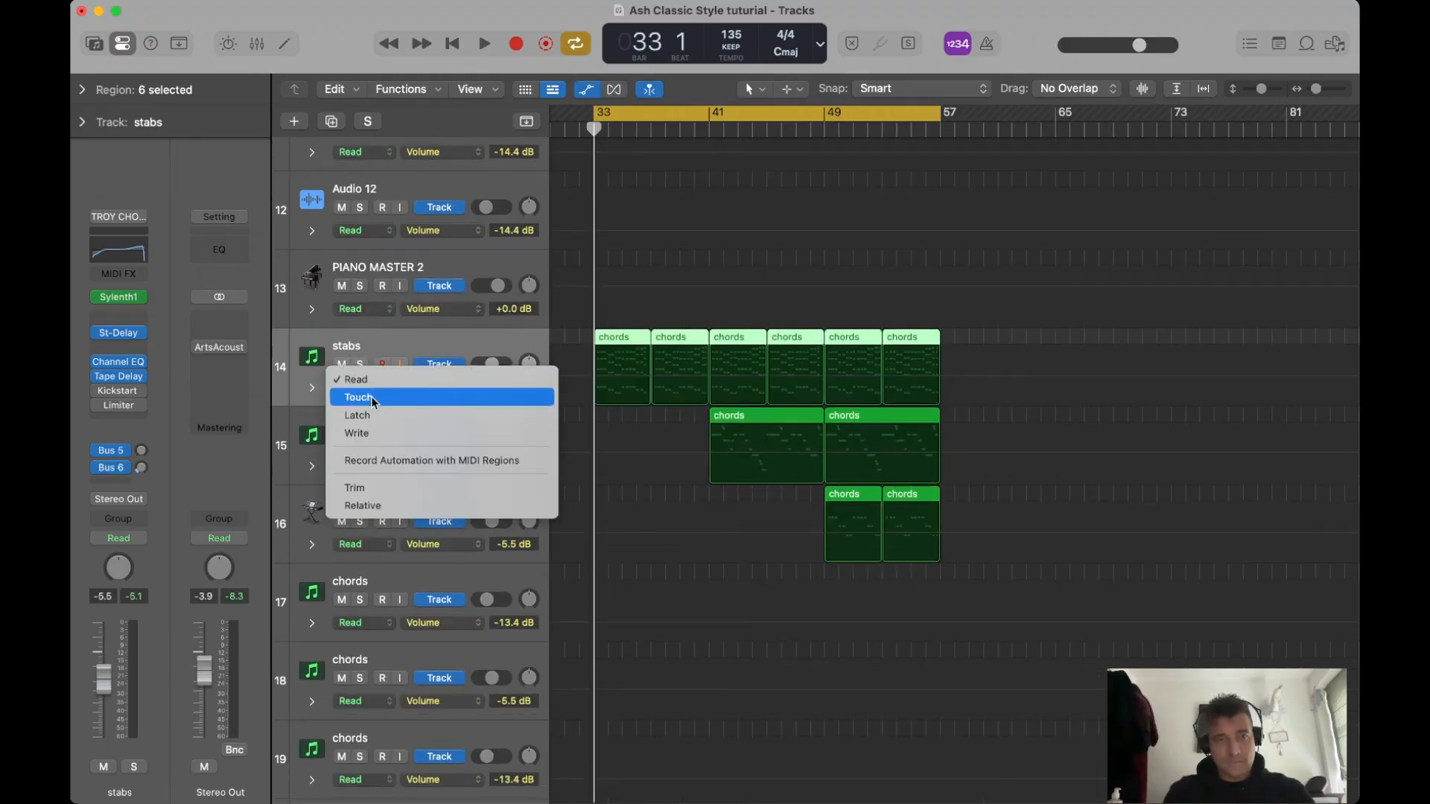
left_click(357, 399)
Write FilterCtl Cutoff automation from Sylenth1 on the stabs track during playback, and return the track to Read mode.
left_click(119, 296)
mouse_move(535, 554)
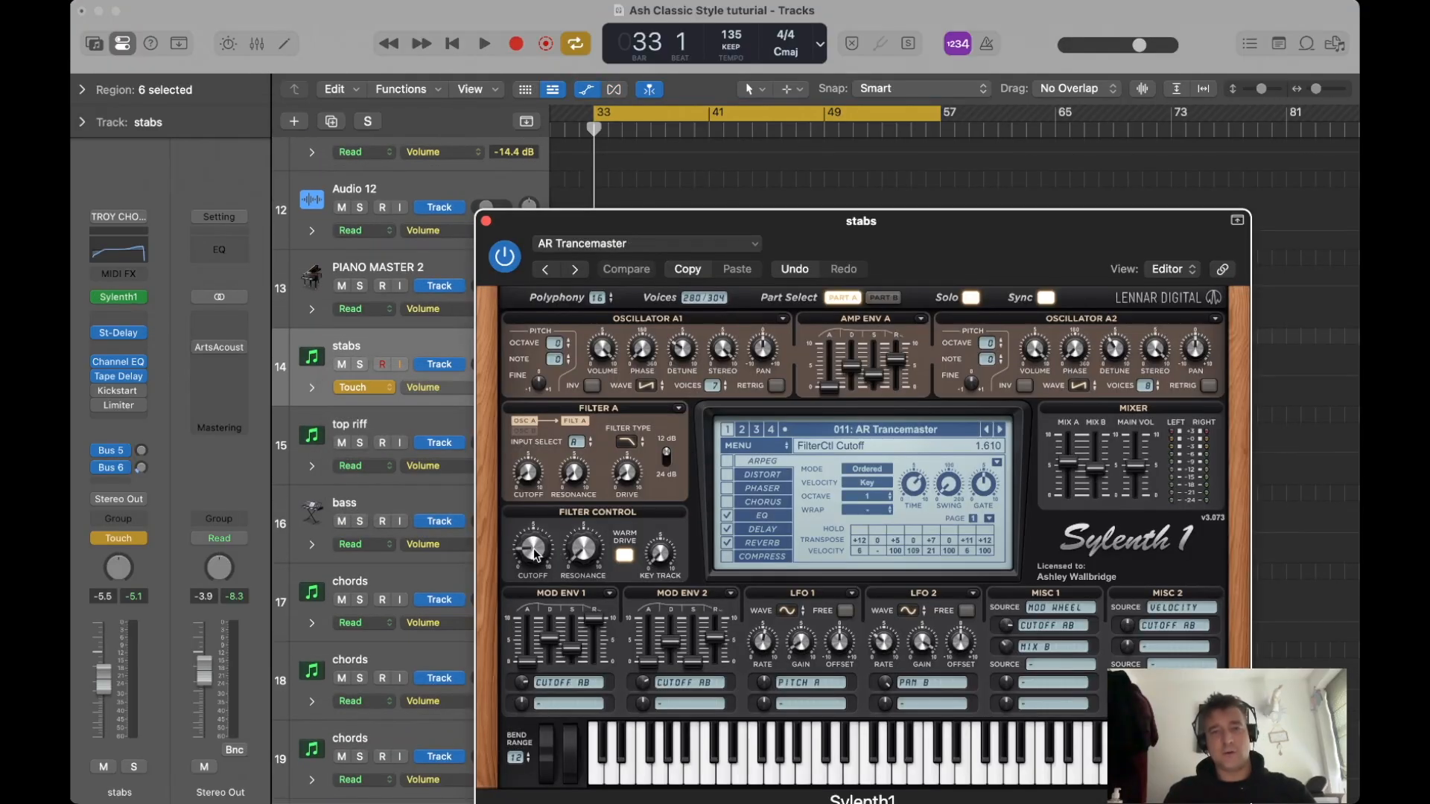
key("space")
left_click(486, 220)
left_click(364, 387)
left_click(356, 365)
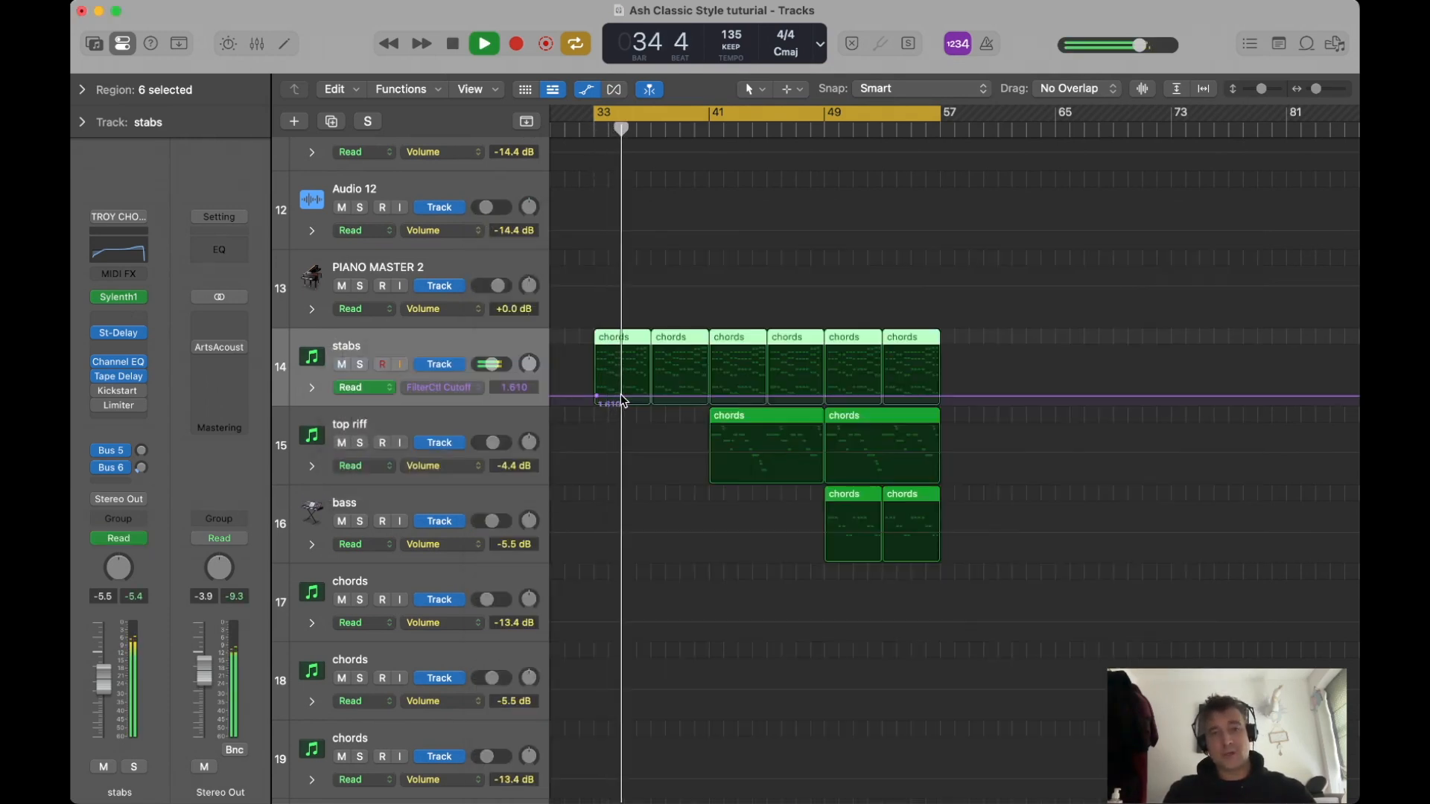
Add FilterCtl Cutoff automation points on the stabs track at bars 37 and 41.
left_click(652, 398)
scroll(652, 401, "up", 5)
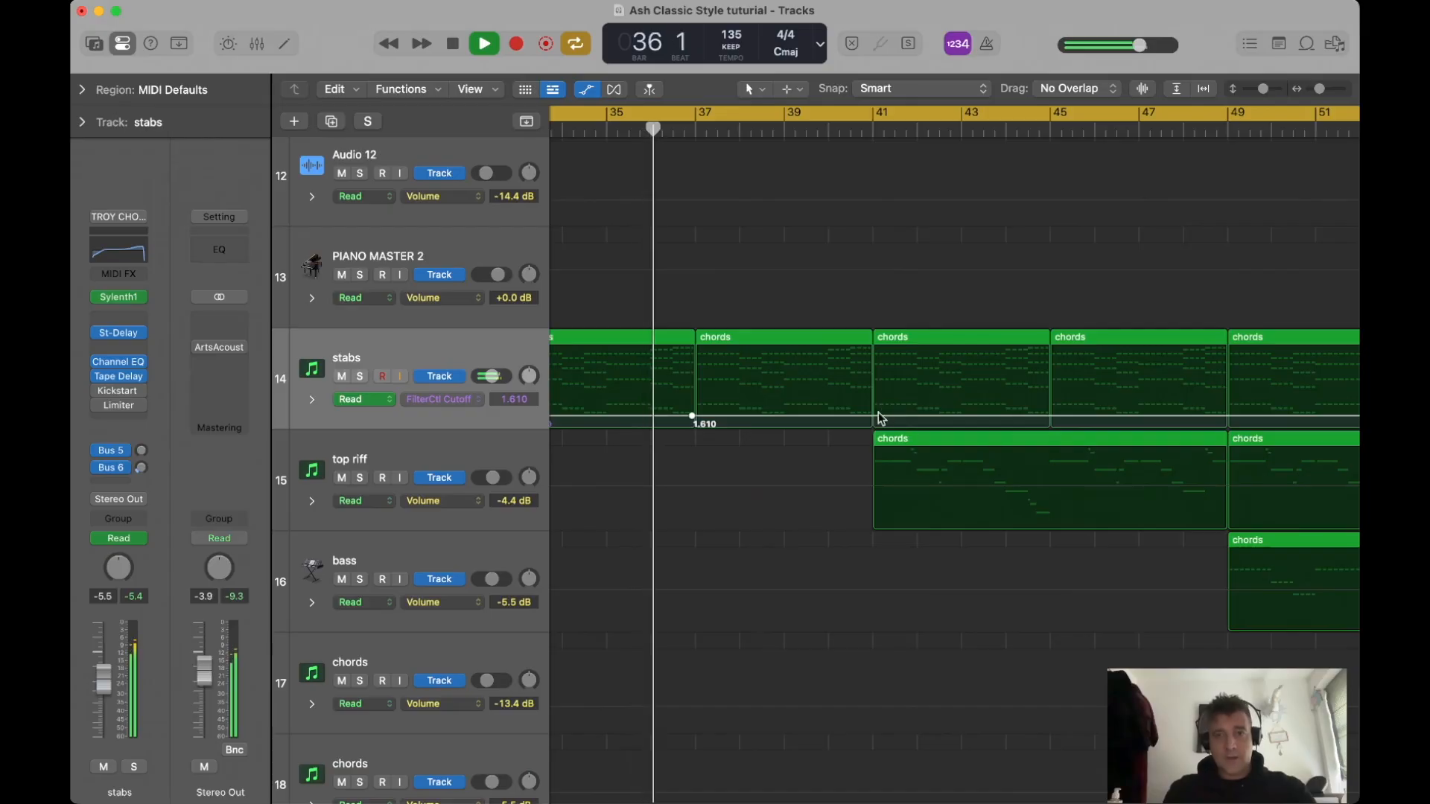
scroll(873, 418, "down", 2)
scroll(873, 418, "down", 1)
Write FilterCtl Cutoff automation from Sylenth1 on the top riff track in Touch mode, and set it back to Read.
left_click(447, 350)
left_click(447, 456)
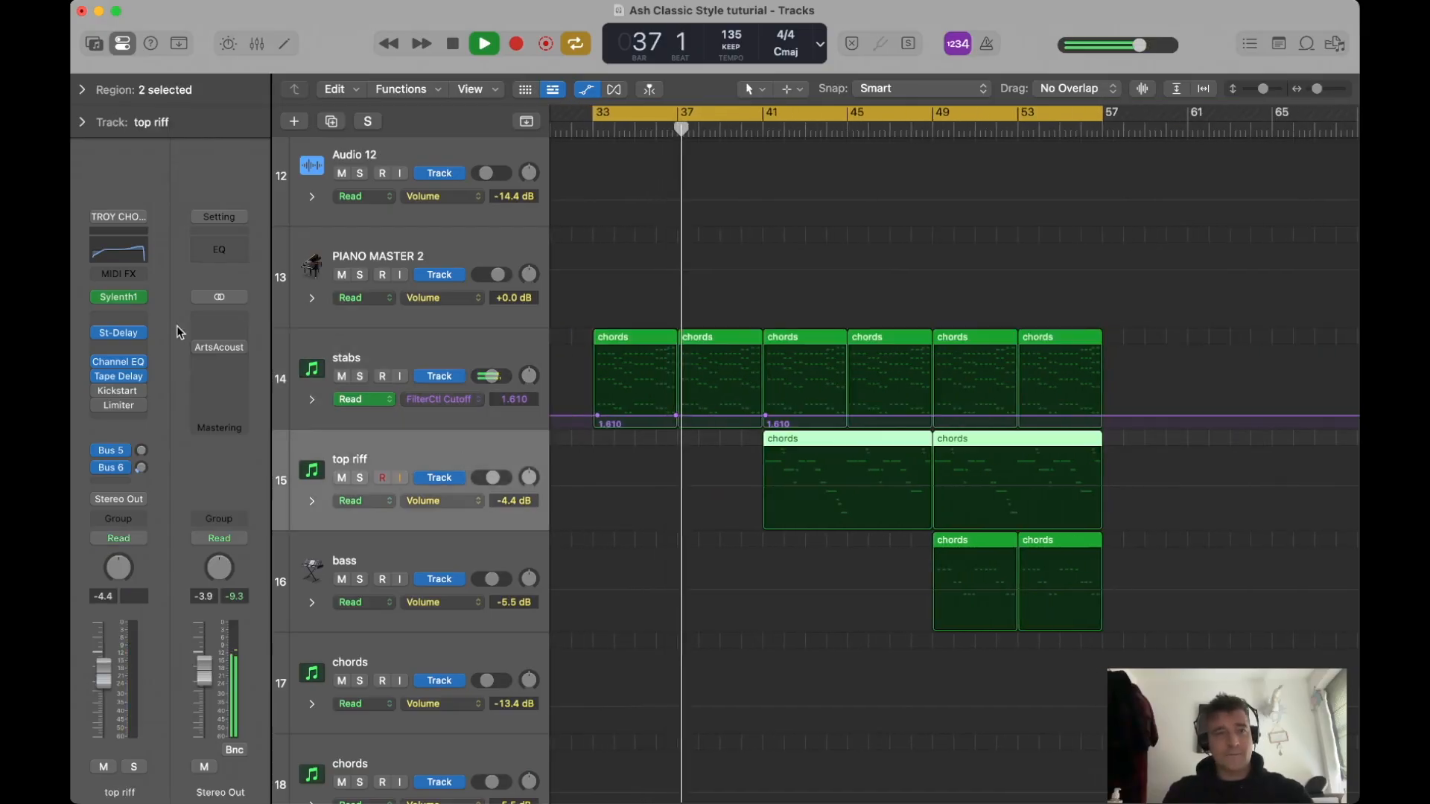
left_click(125, 302)
left_click(363, 500)
left_click(357, 512)
left_click(532, 549)
left_click(486, 221)
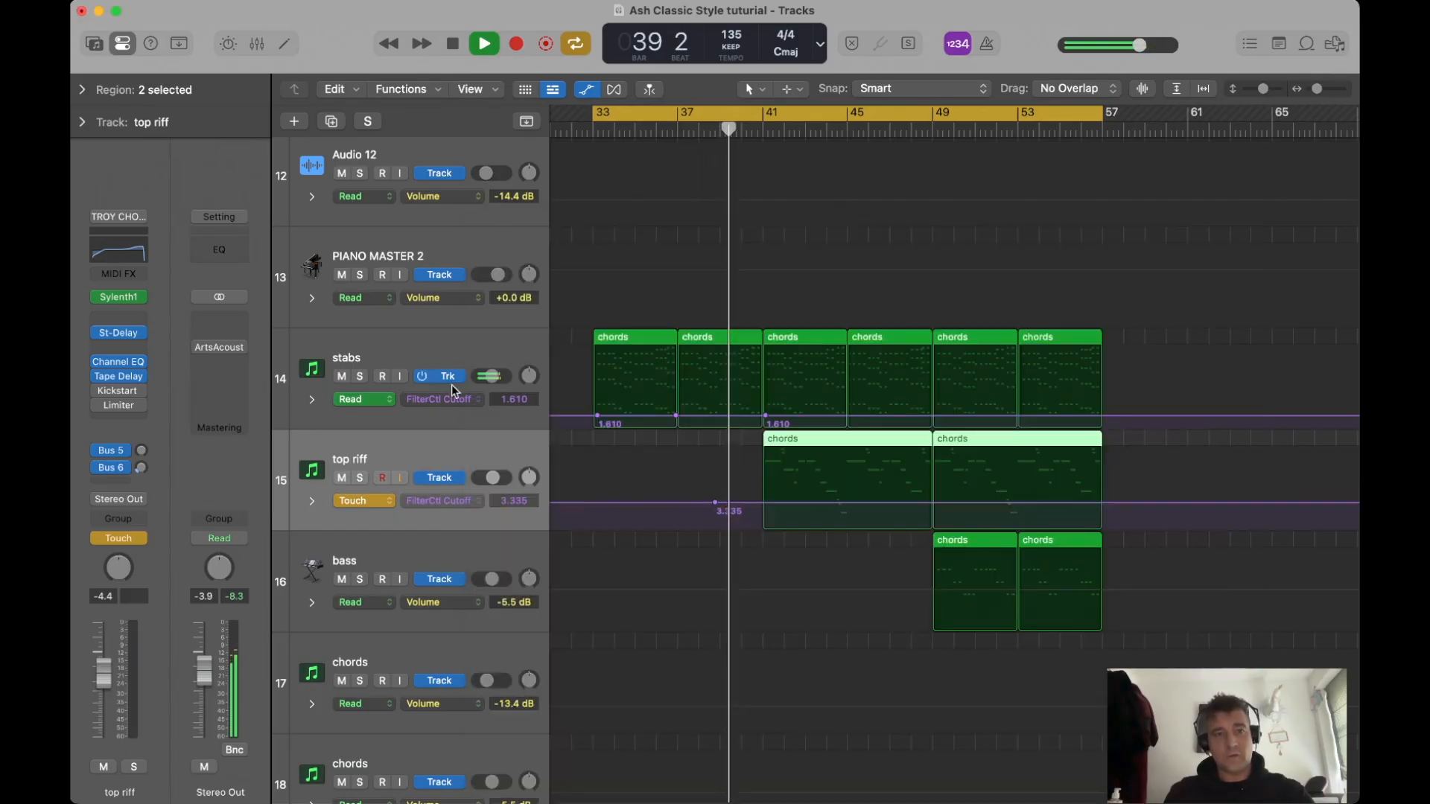
left_click(365, 501)
left_click(349, 482)
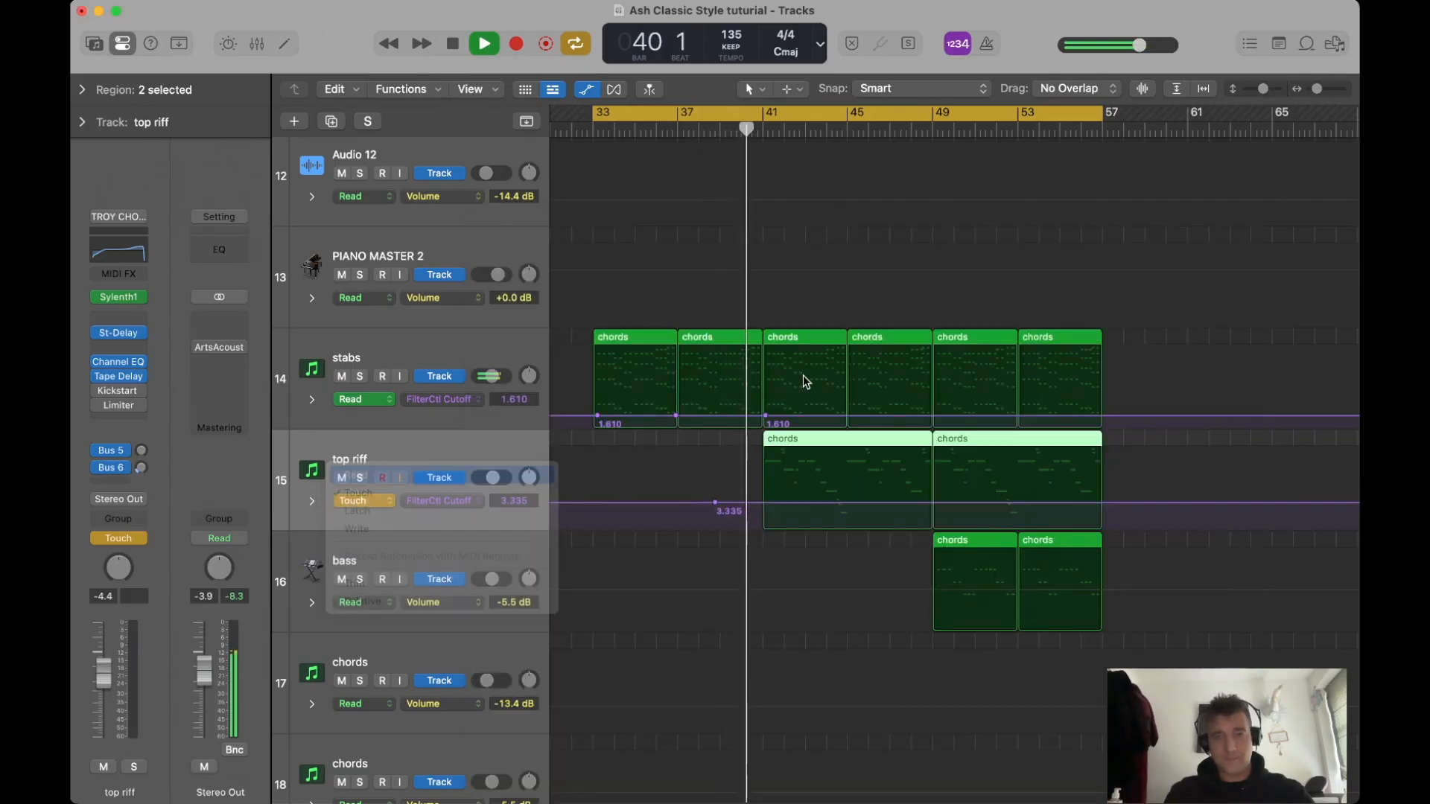
Add stabs FilterCtl Cutoff points at bars 45 and 49, and raise the bar 49 point to 2.092.
left_click(864, 418)
key("super+Down")
key("super+Down")
key("super+Right")
key("super+Right")
key("super+Right")
scroll(979, 415, "right", 3)
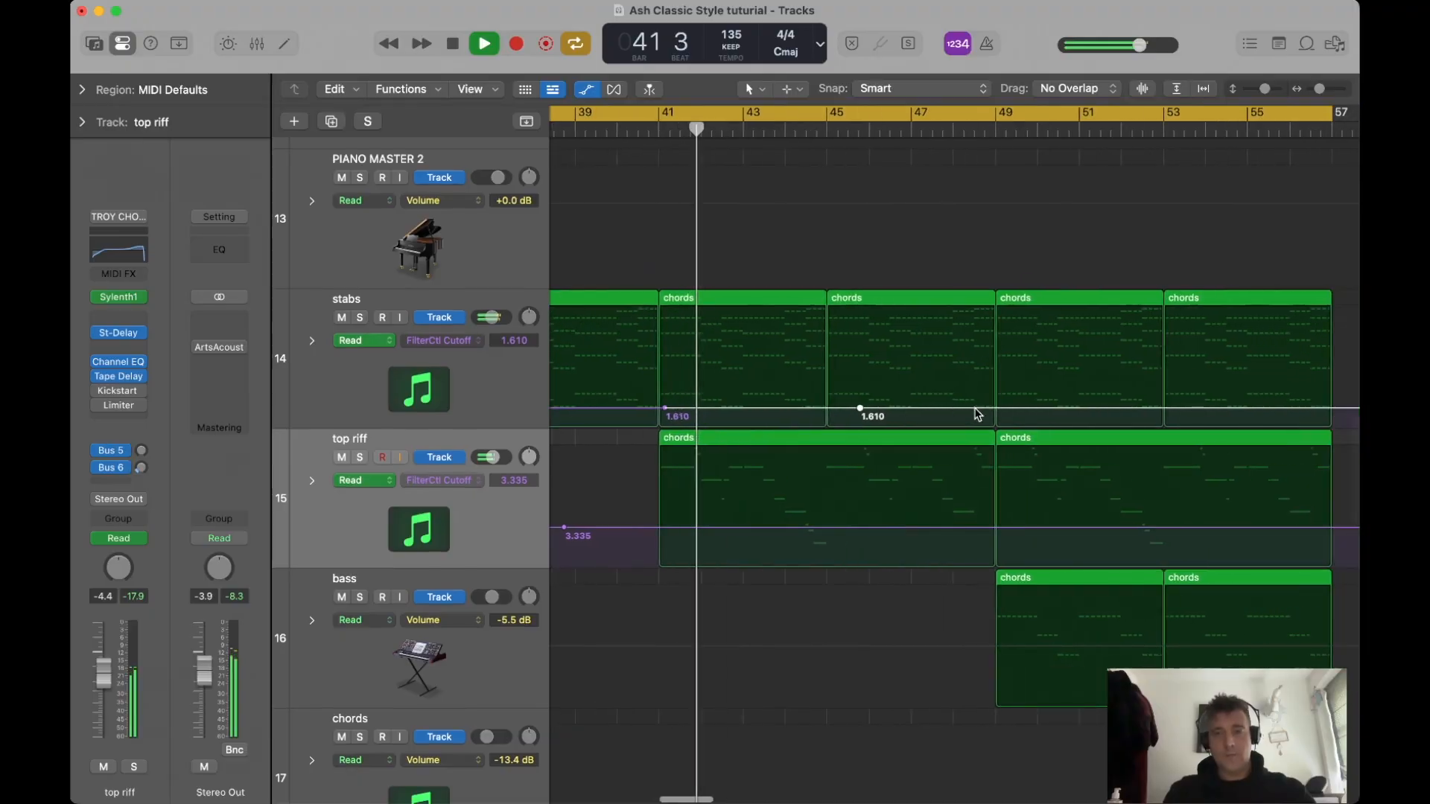
left_click(998, 408)
left_click_drag(860, 408, 825, 409)
left_click_drag(998, 408, 998, 403)
Add top riff FilterCtl Cutoff points near bars 45 and 49, and raise the bar 49 point to 3.748.
left_click(820, 527)
left_click(995, 528)
left_click_drag(995, 527, 996, 523)
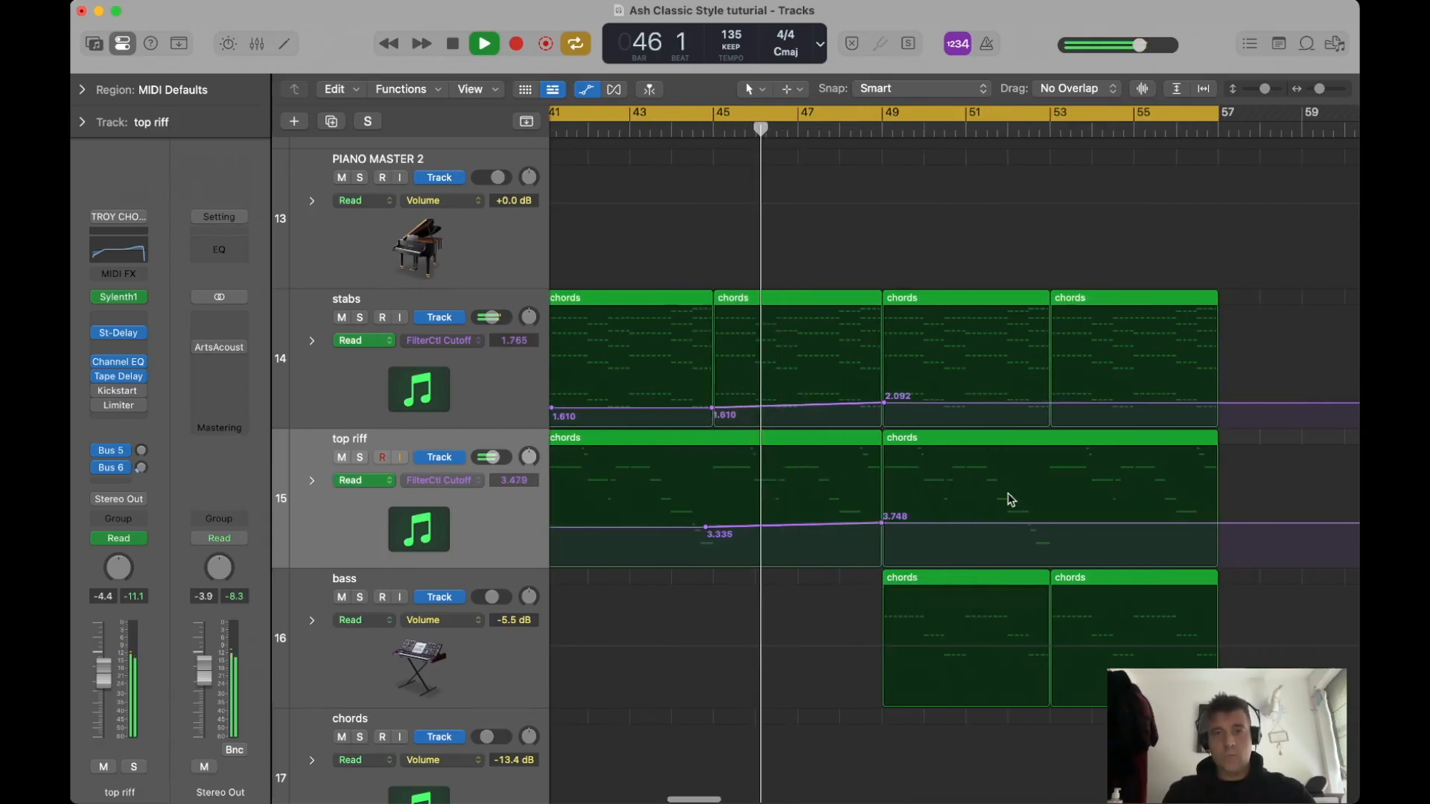
Add cutoff points near bar 47 on both automated tracks and raise bar 49 to 2.229 on stabs and 4.023 on top riff.
left_click(926, 403)
left_click(819, 405)
left_click(817, 524)
left_click_drag(897, 523, 898, 520)
Extend the rising cutoff curves through bars 53 and 57, to 3.056 and 4.849 on stabs and 4.505 and 5.677 on top riff.
left_click_drag(923, 409, 925, 408)
left_click_drag(1053, 409, 1101, 371)
left_click(1092, 520)
left_click_drag(1098, 521, 1102, 494)
left_click(924, 514)
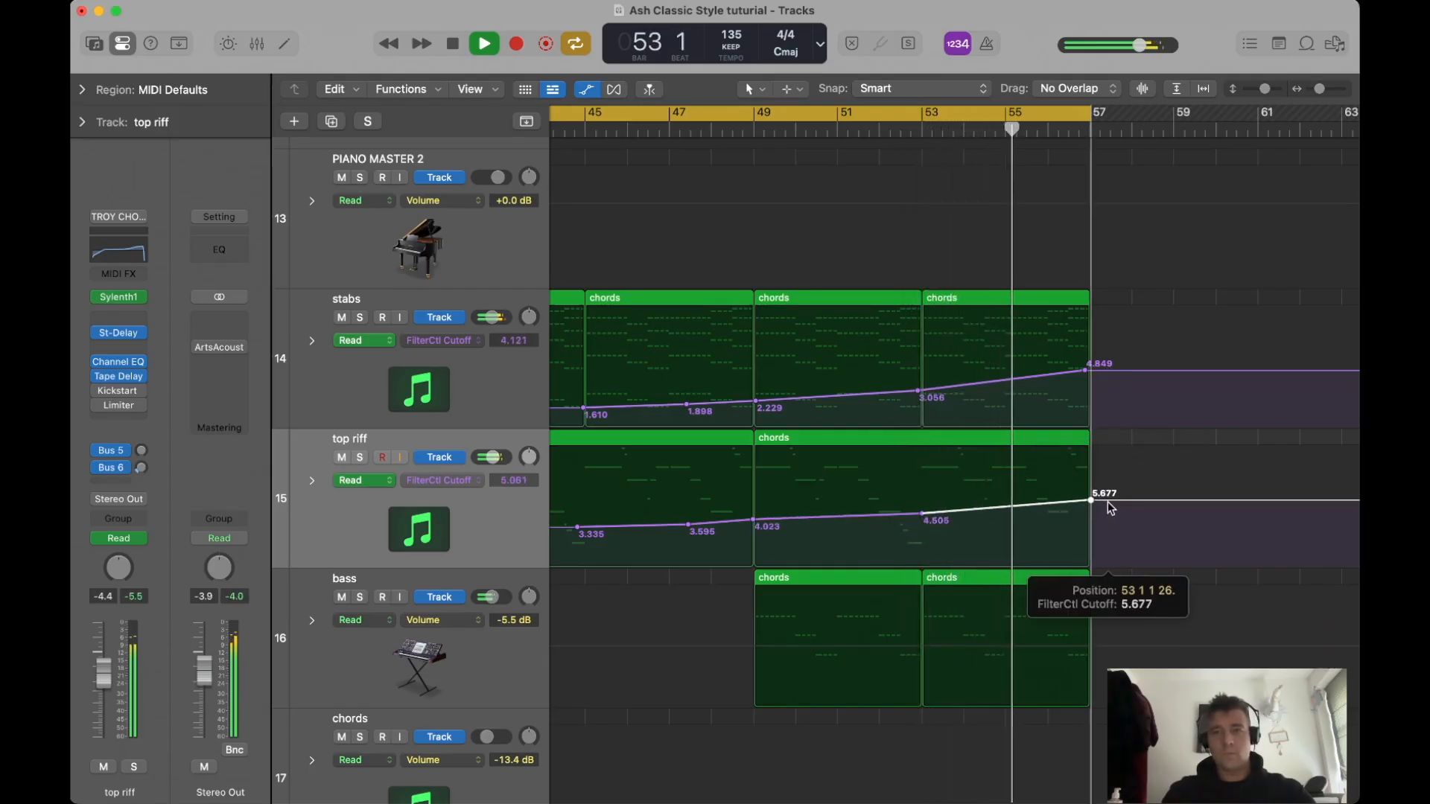
Hide the automation lanes, stop playback and return to the compact arrangement overview.
key("a")
key("super+Left")
key("super+Up")
key("super+Up")
key("super+Left")
key("space")
key("super+Up")
scroll(879, 337, "left", 3)
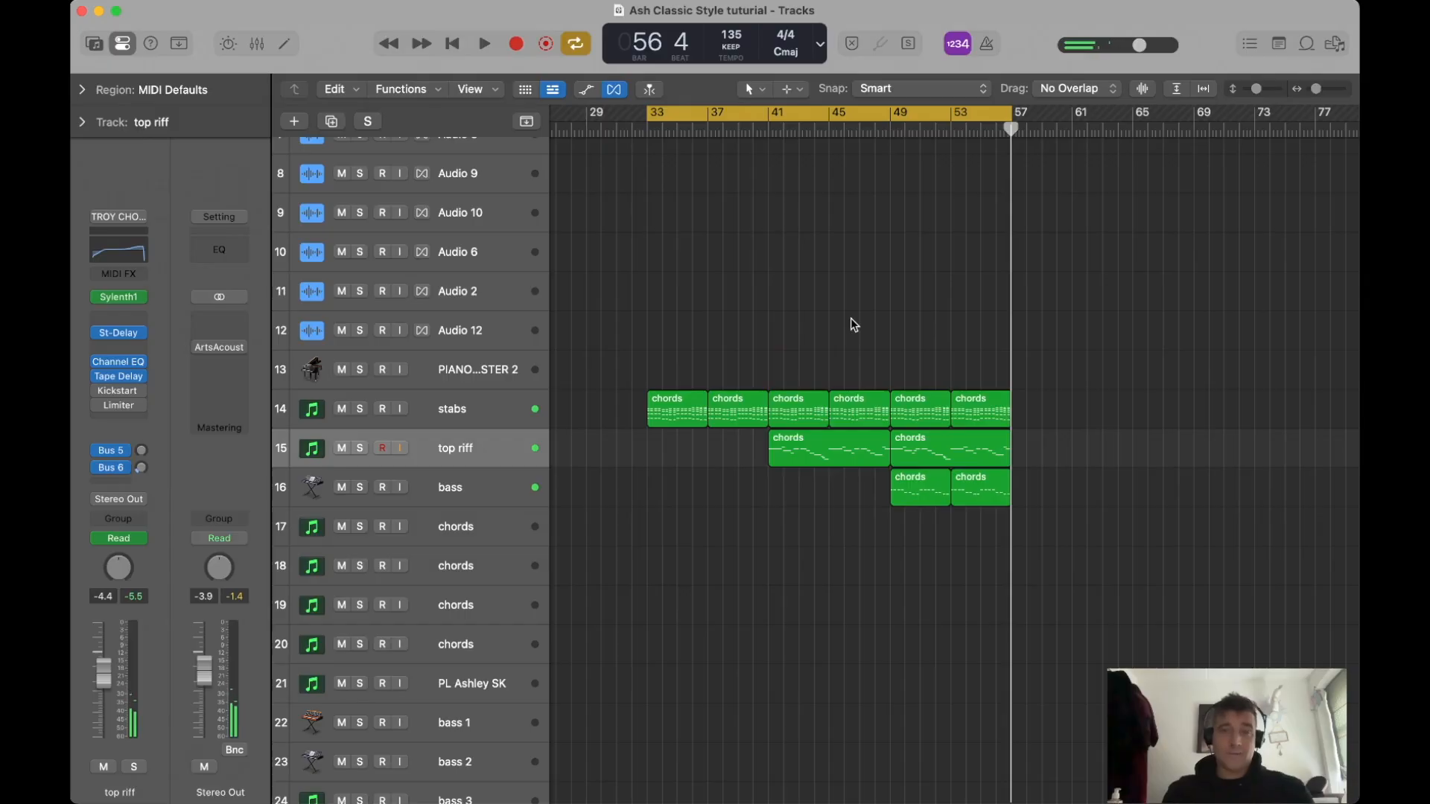
key(".")
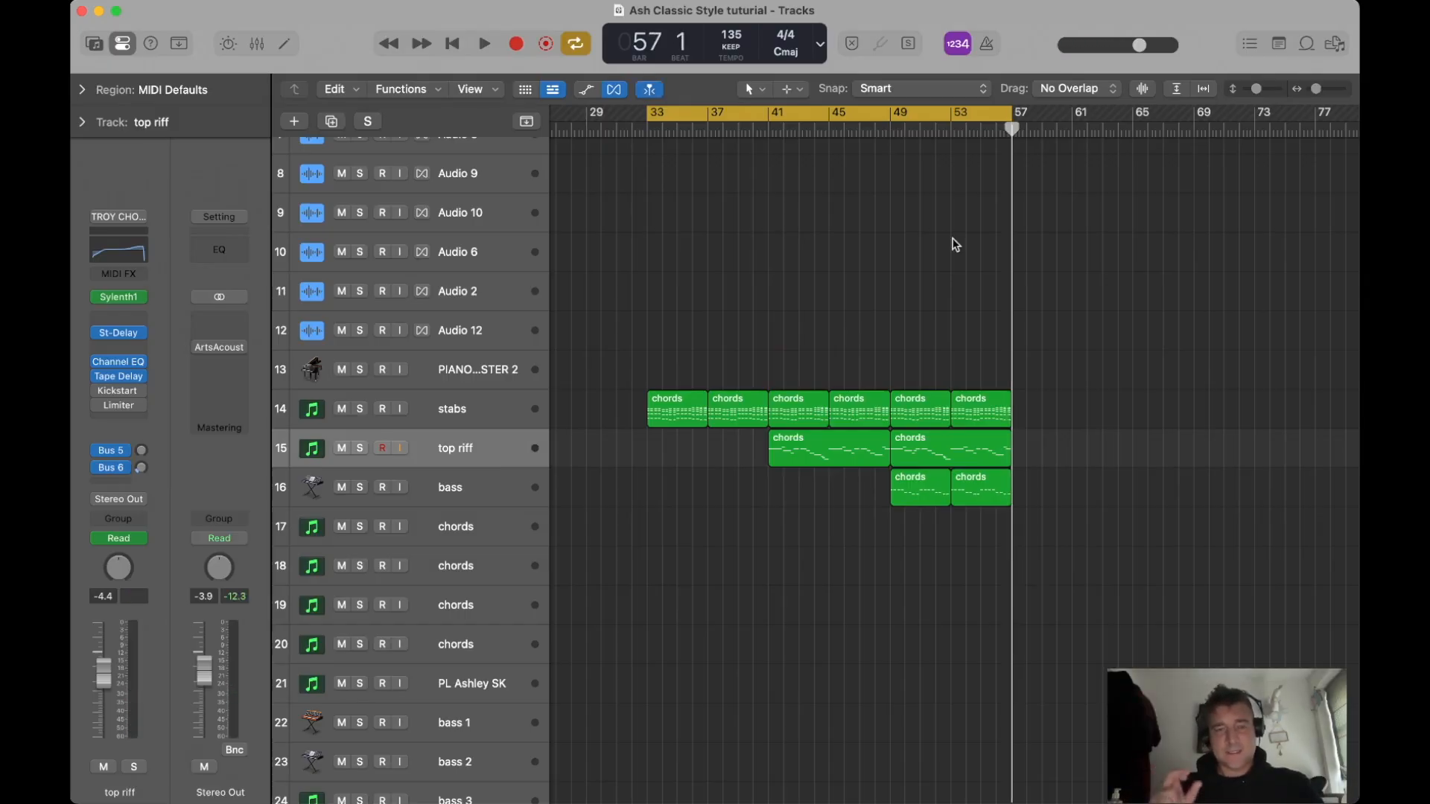
Solo the top riff region at bar 41 and play it from there.
left_click(811, 445)
key("super+Down")
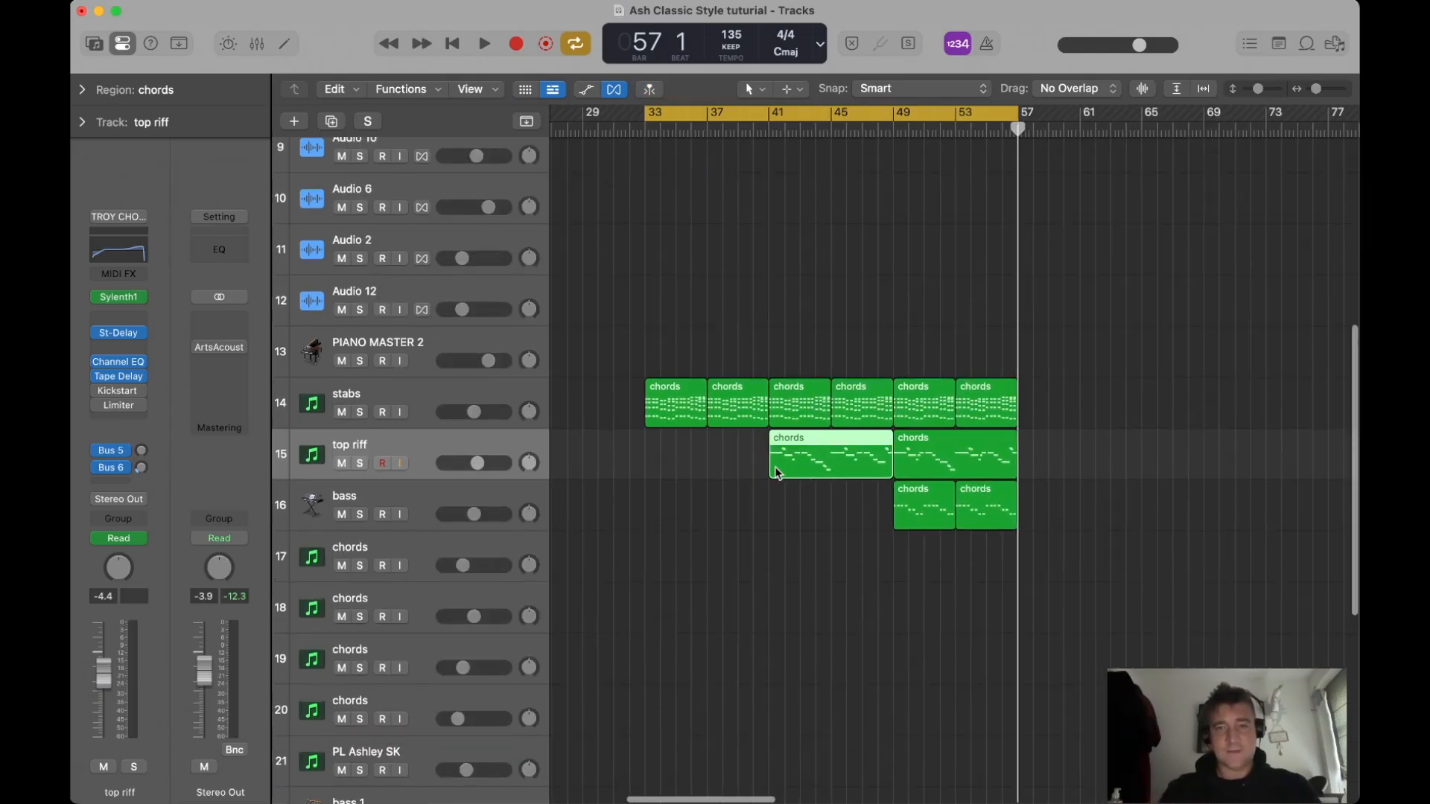
key("ctrl+s")
left_click(767, 130)
key("space")
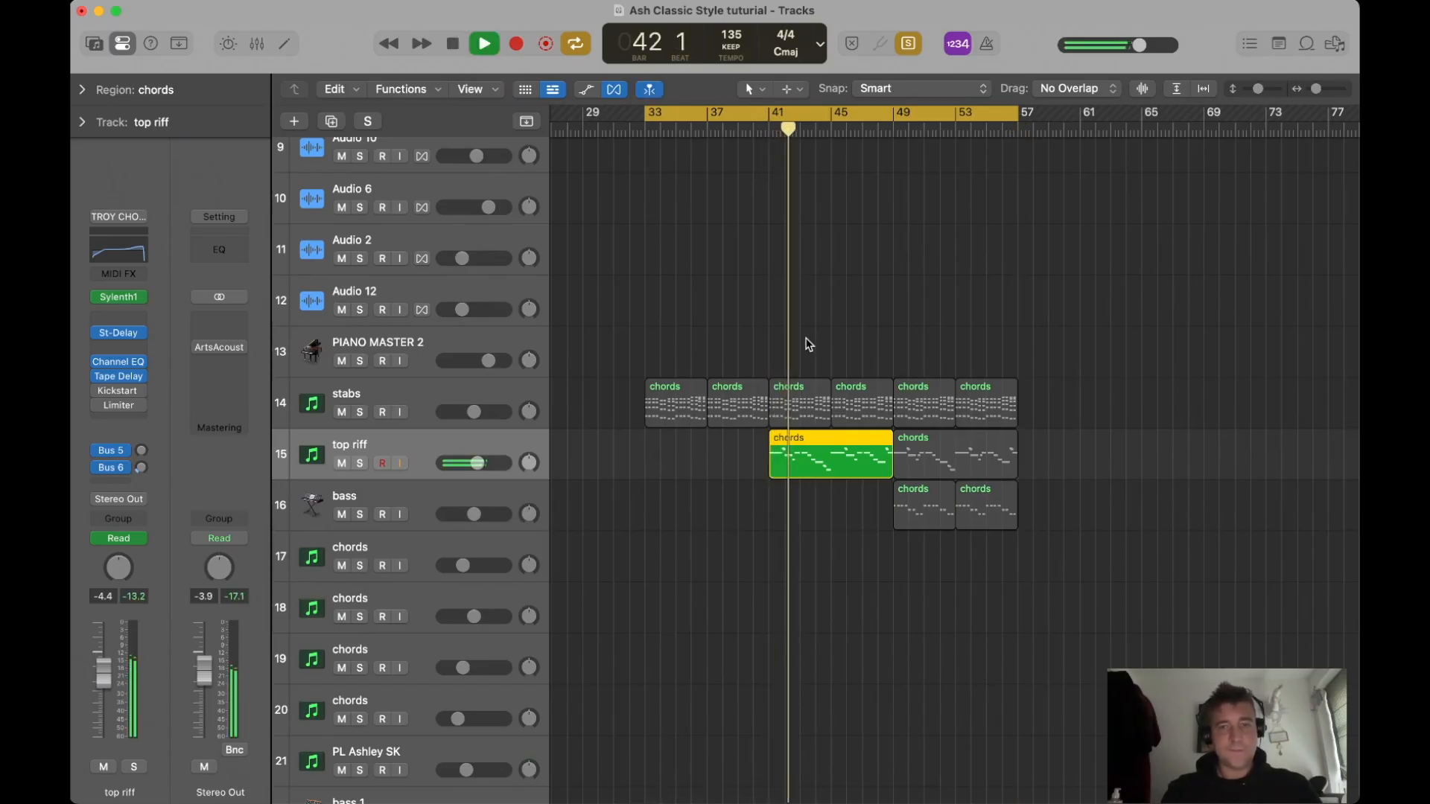
Stop playback, turn off the solo on the top riff region and return the playhead to bar 41.
key("space")
key("ctrl+s")
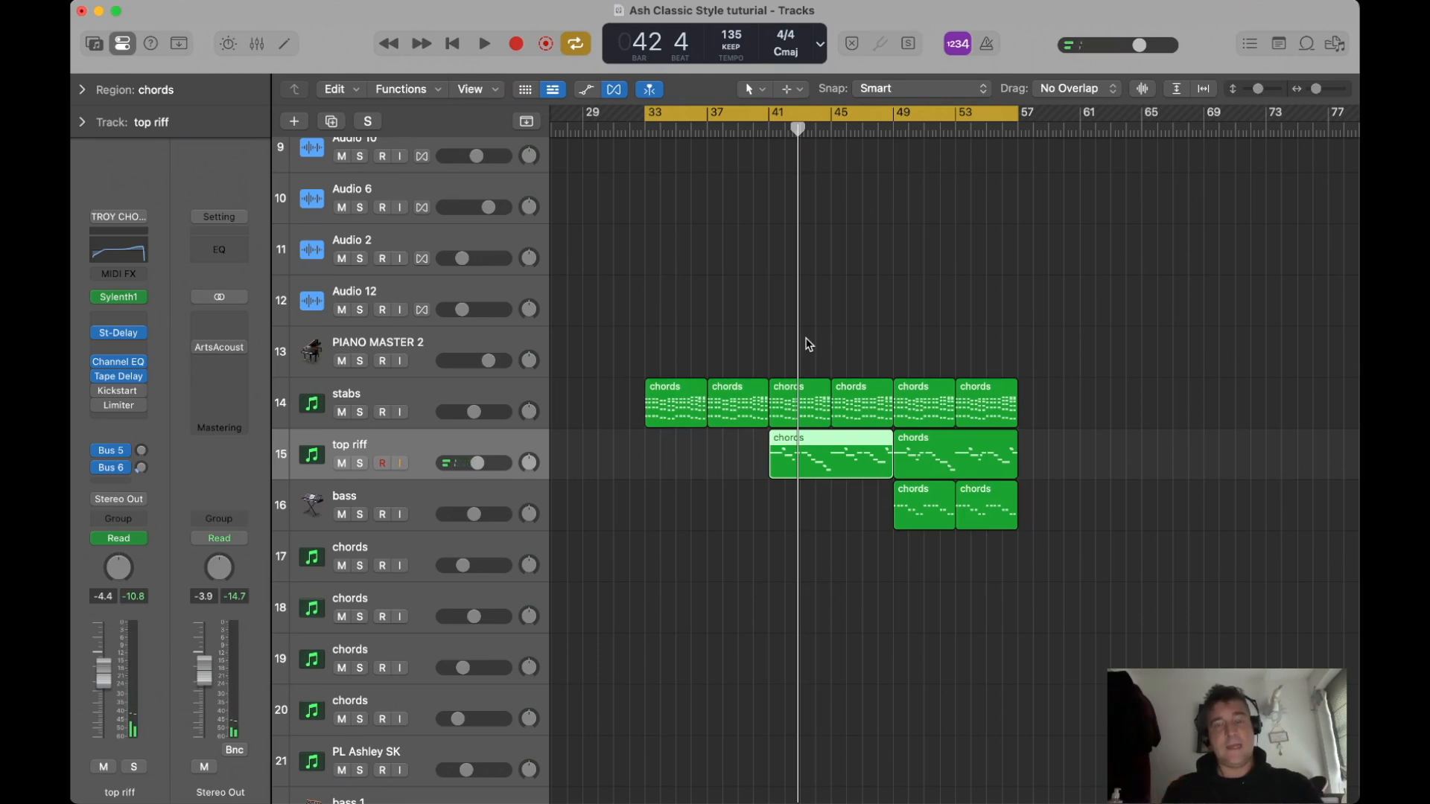
left_click(846, 308)
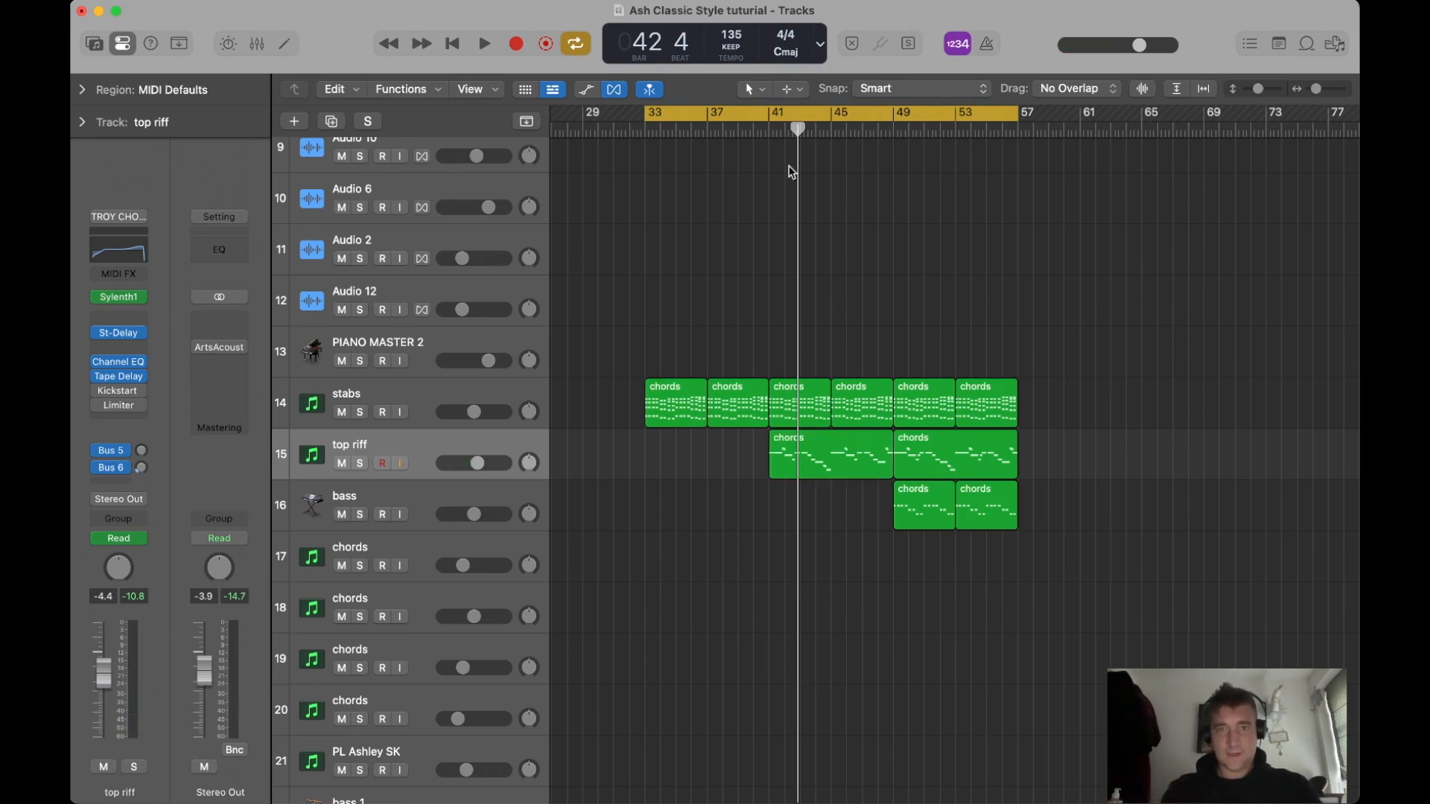
left_click(769, 129)
left_click(802, 445)
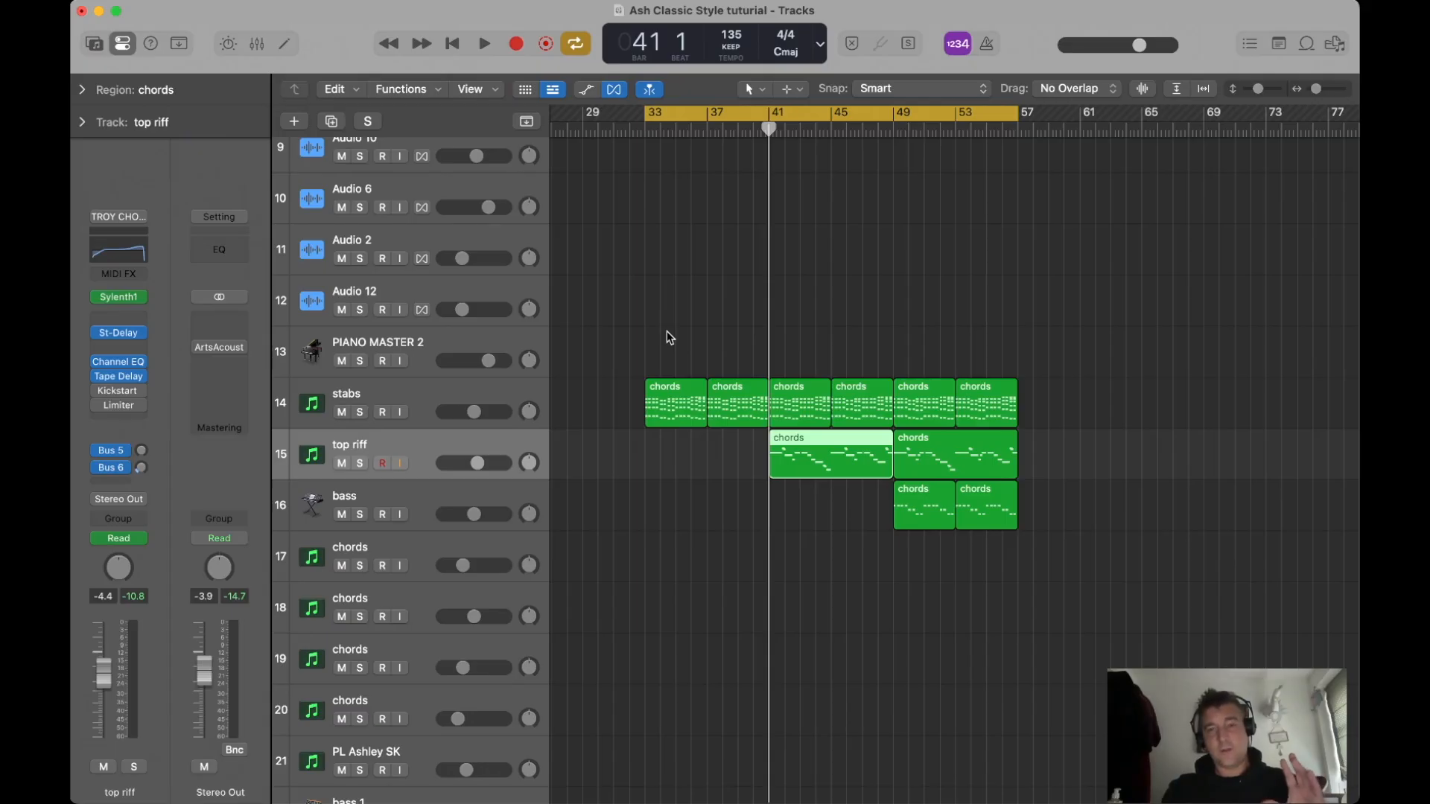
Set the cycle range to bars 65 to 73, beyond the existing regions.
key("z")
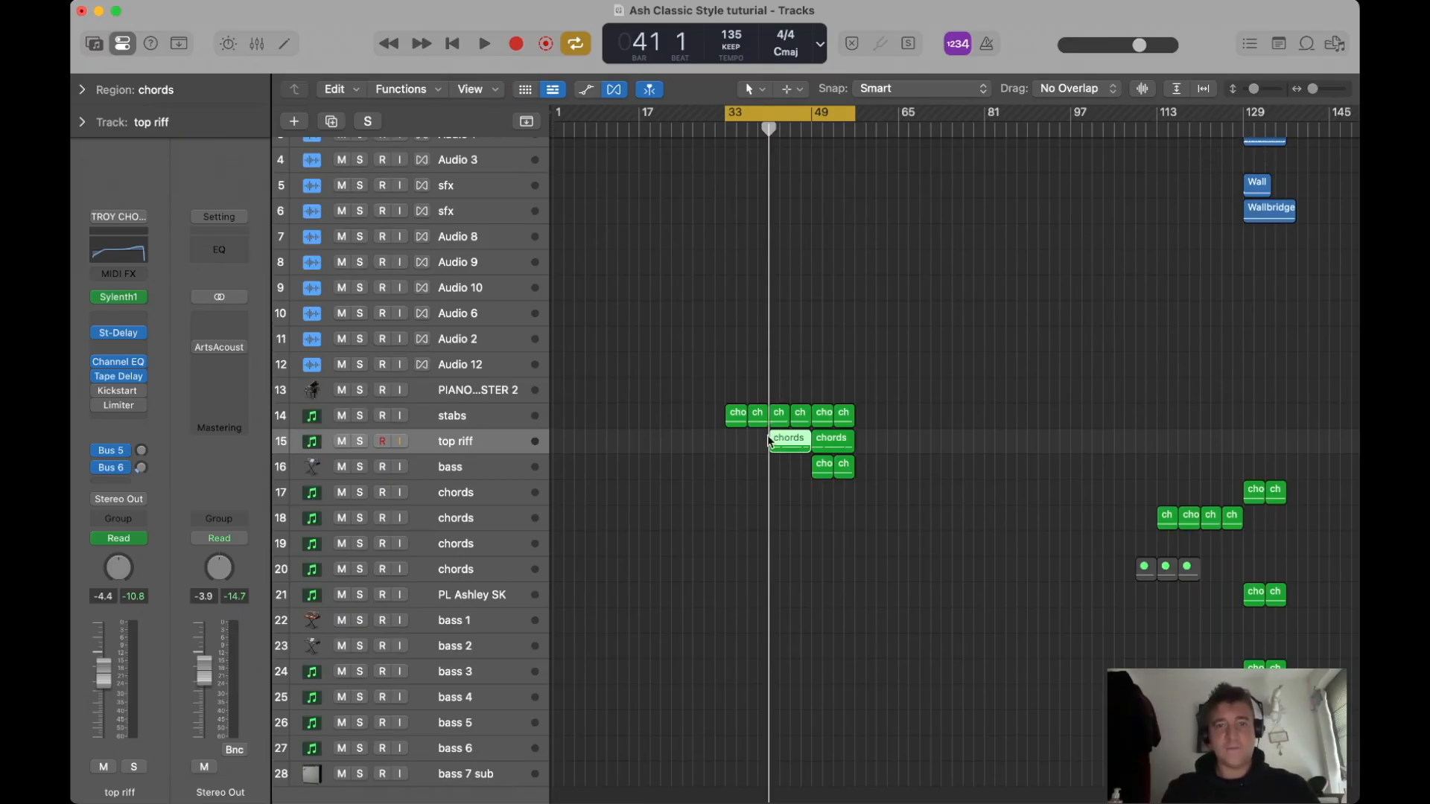
left_click_drag(713, 422, 839, 422)
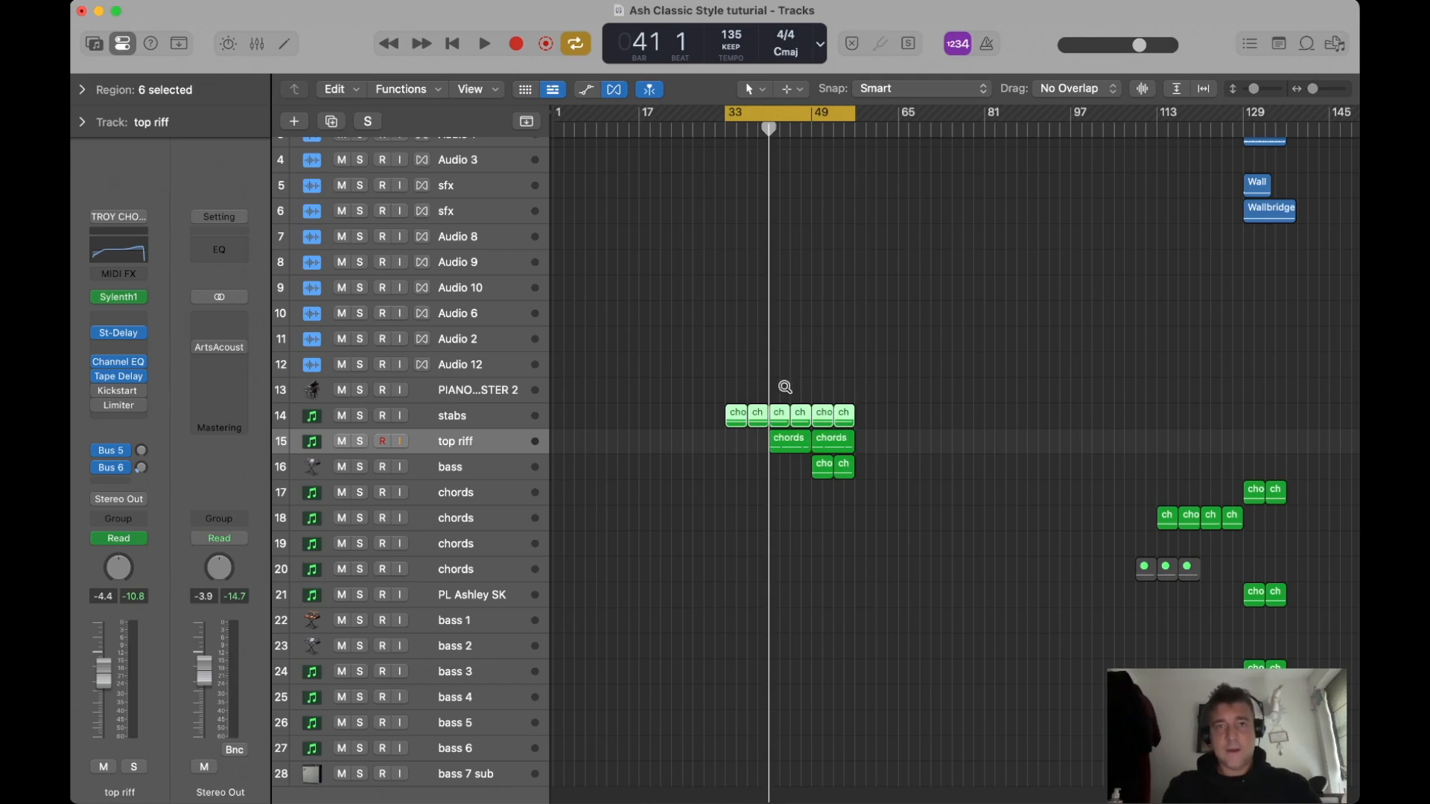
scroll(783, 384, "up", 2)
scroll(813, 367, "up", 3)
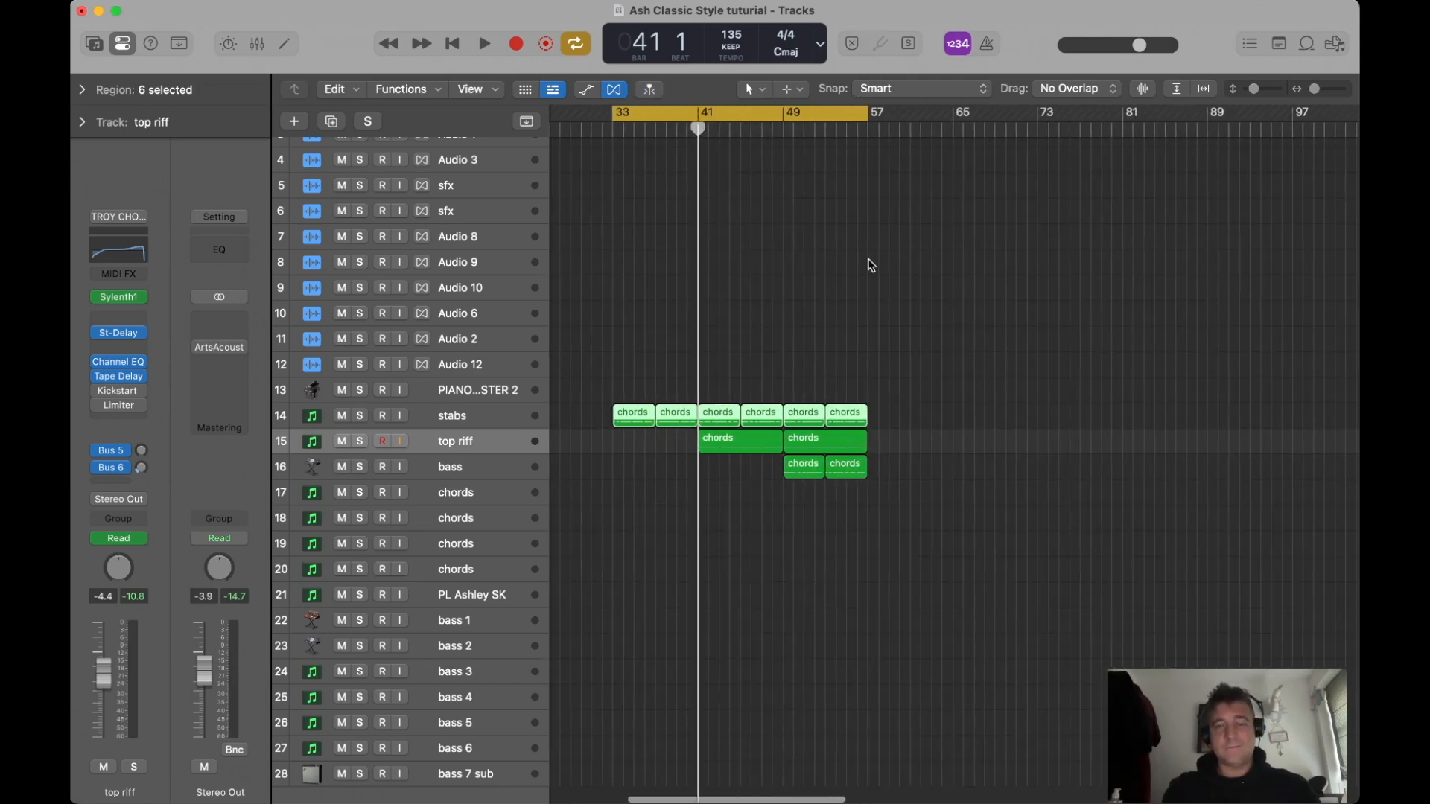
scroll(879, 233, "right", 2)
left_click_drag(898, 113, 983, 117)
scroll(916, 312, "up", 1)
scroll(903, 313, "right", 3)
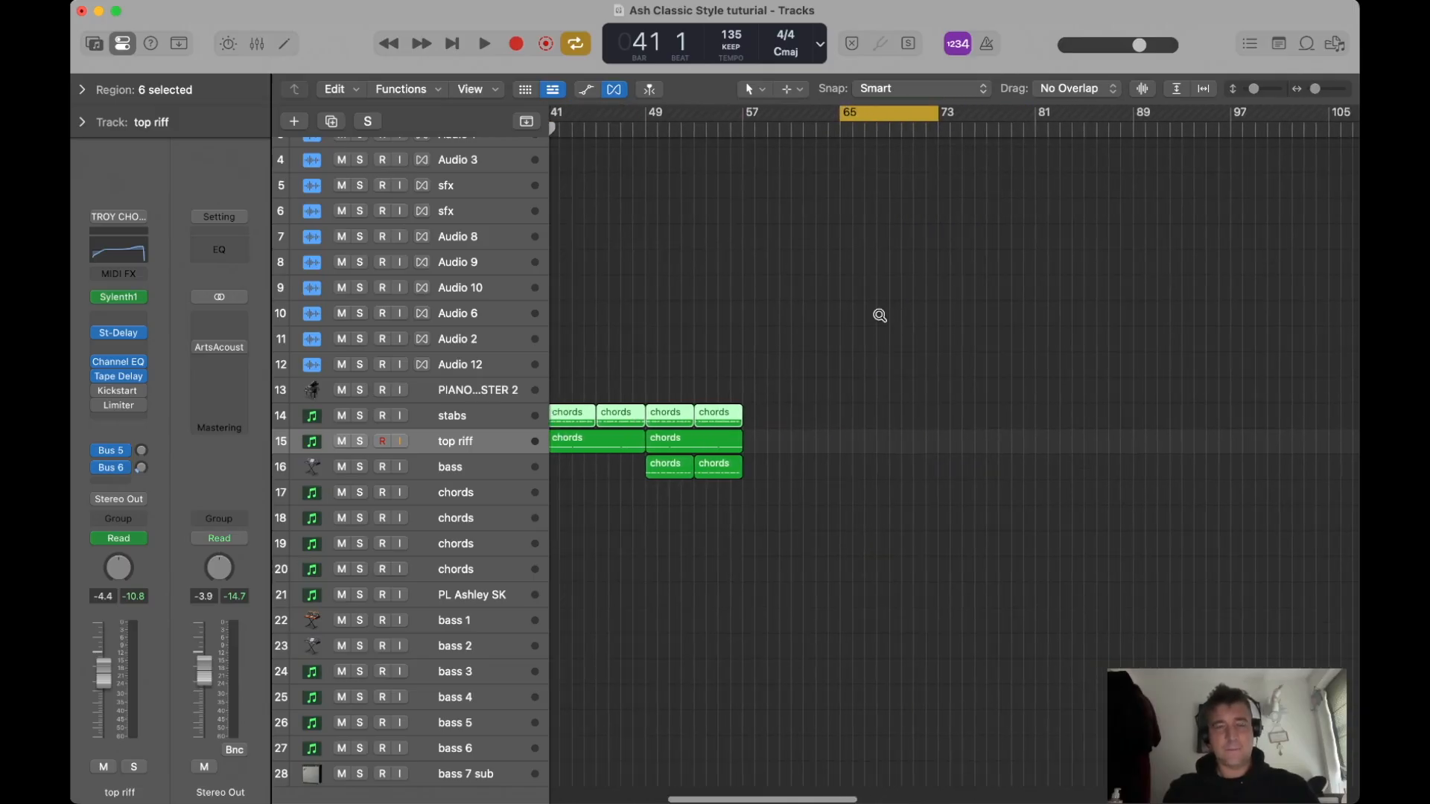
scroll(887, 316, "up", 2)
scroll(878, 318, "up", 3)
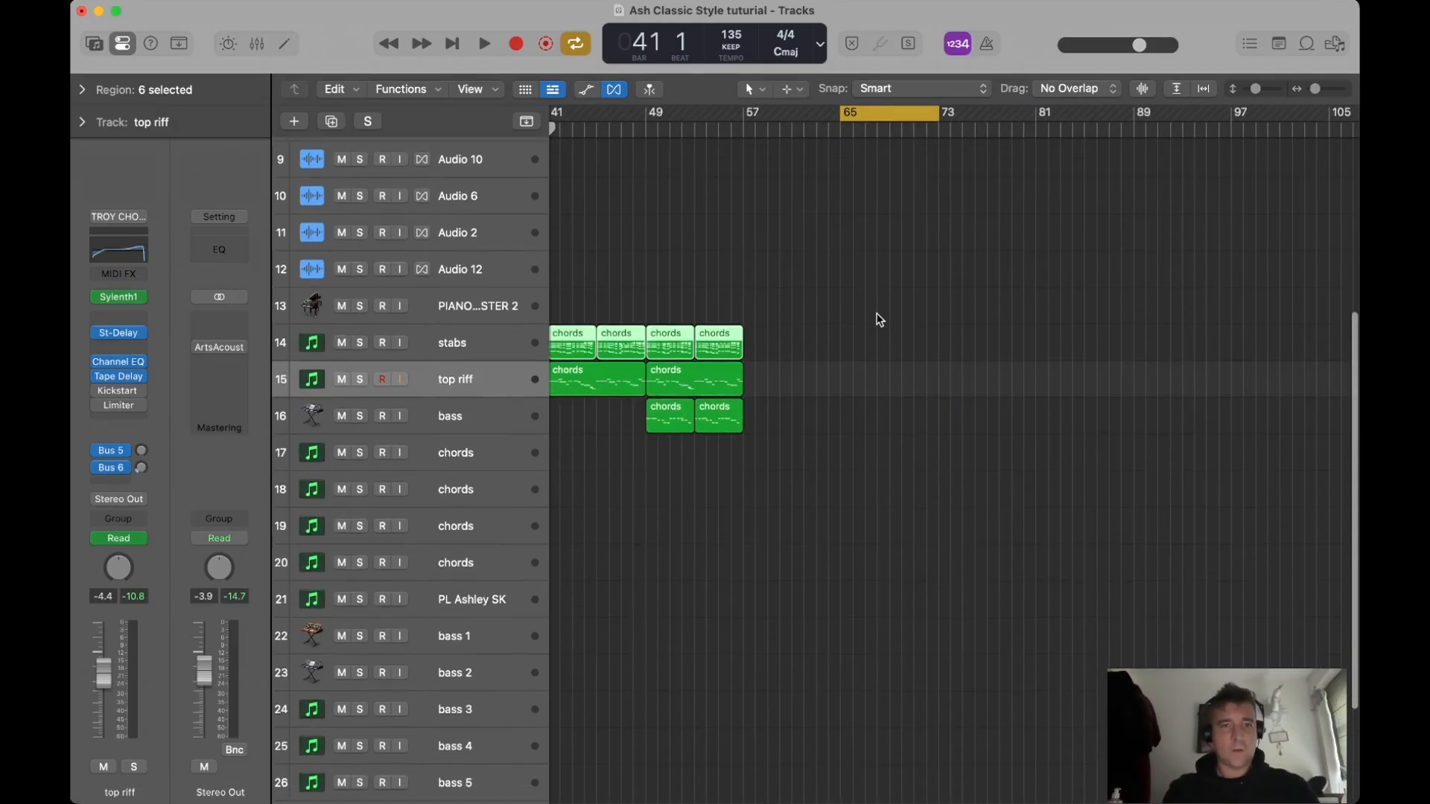
Copy the stabs chords region at bar 49 to bar 65 on the PIANO MASTER 2 track.
left_click(833, 307)
left_click(680, 343)
left_click(796, 343, "ctrl+alt")
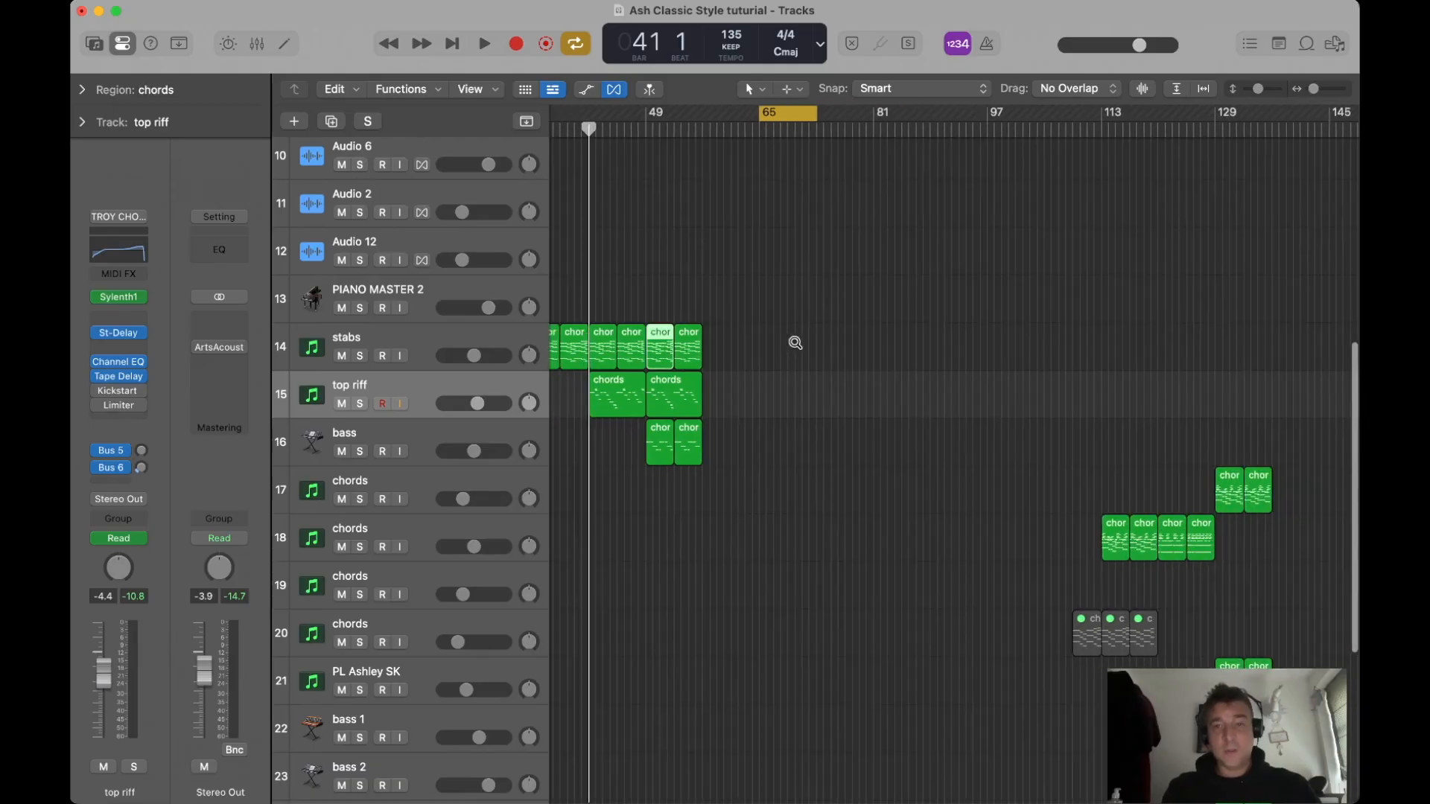
left_click(462, 296)
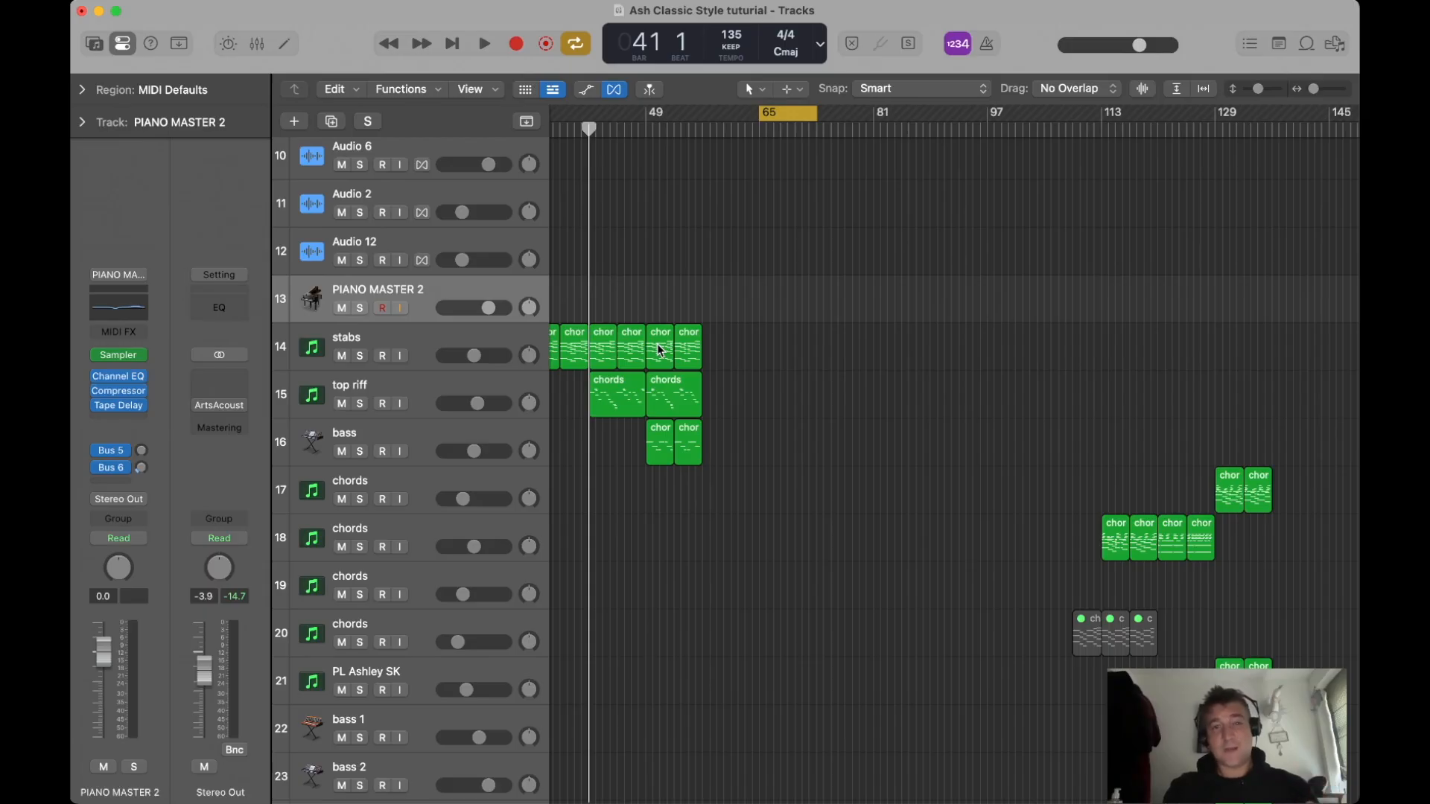
left_click_drag(660, 350, 774, 307)
left_click(775, 310)
key("super+Right")
key("super+Right")
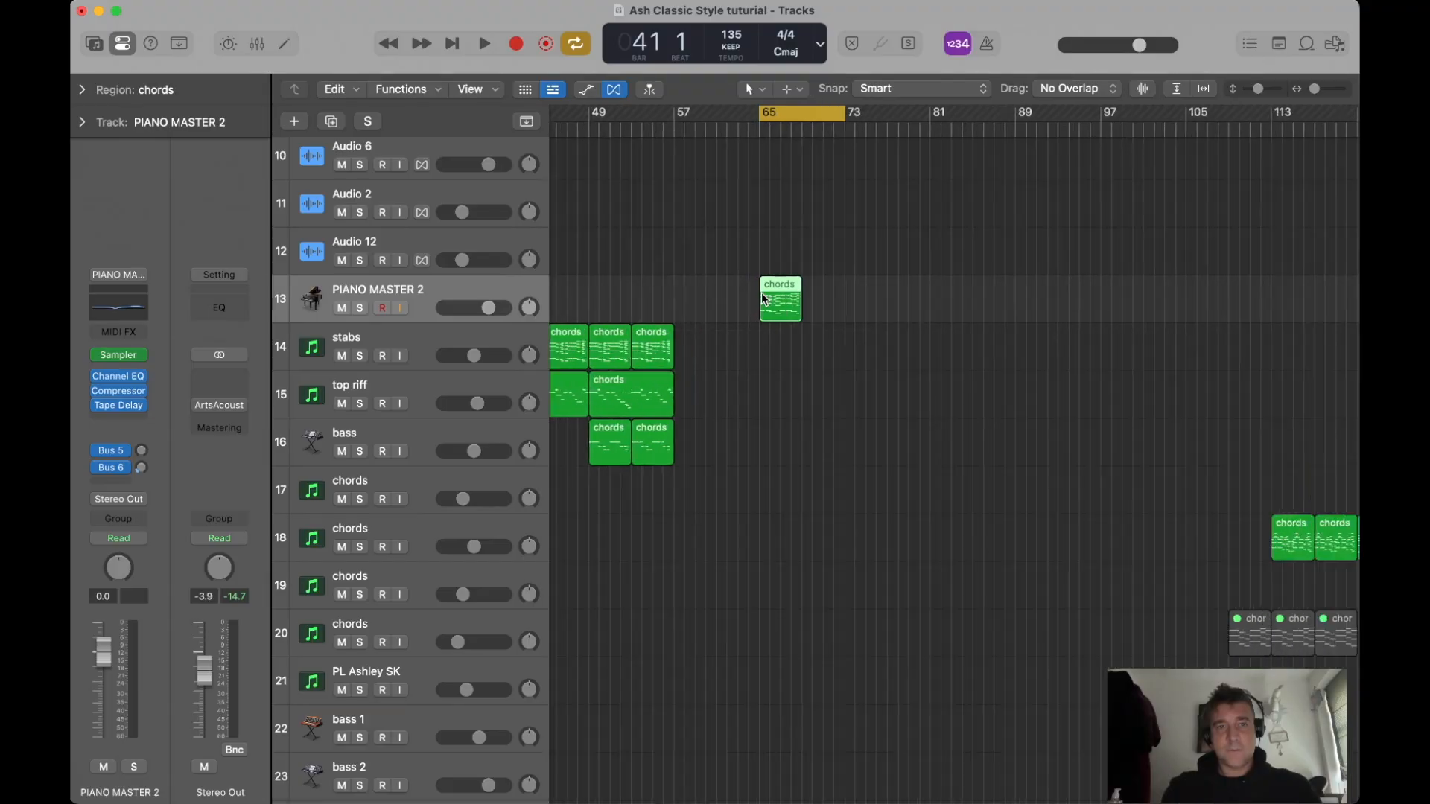
Play the piano region and thin its notes to one hit per chord in bars 65–66, deleting everything from bar 67.
key("space")
double_click(785, 299)
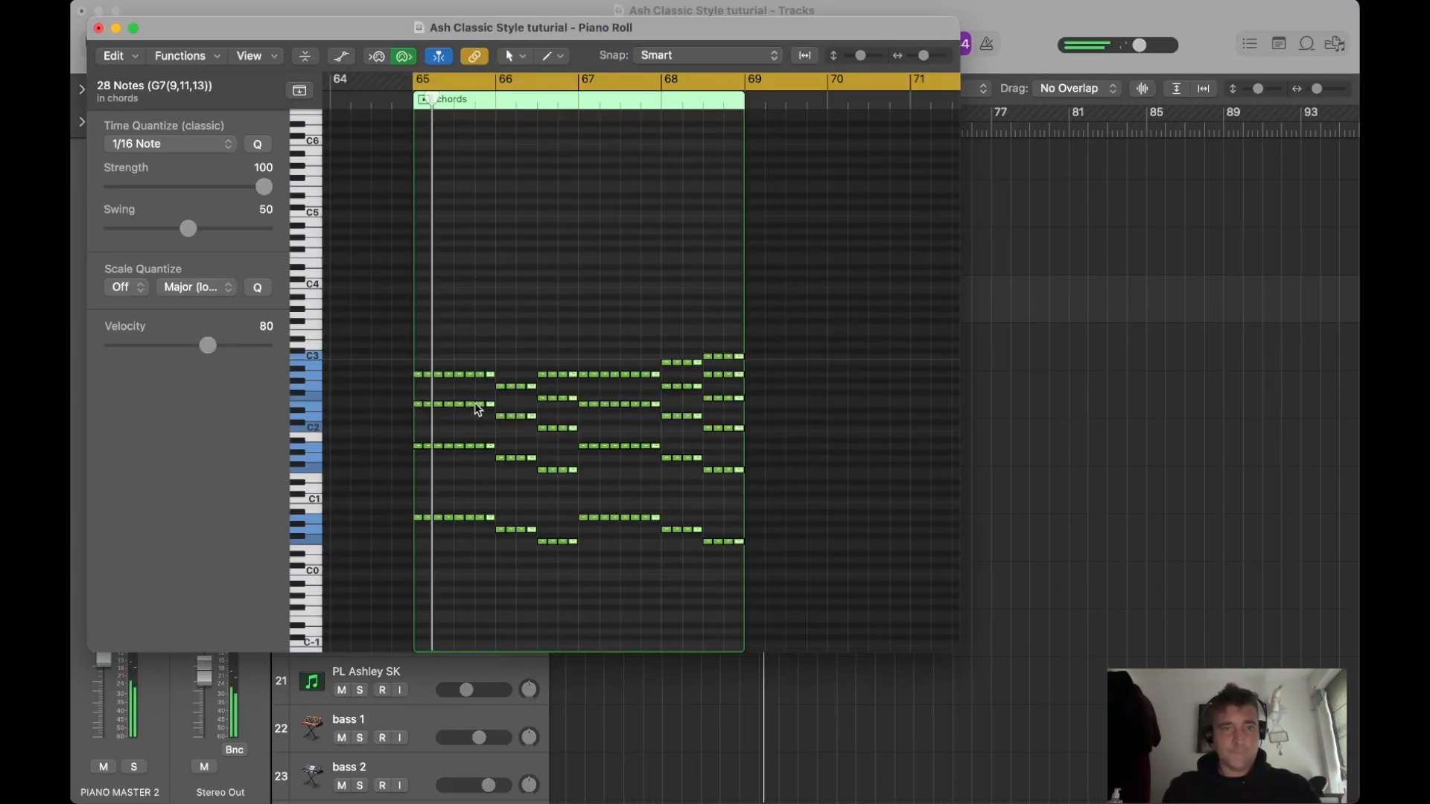
left_click_drag(431, 358, 574, 543)
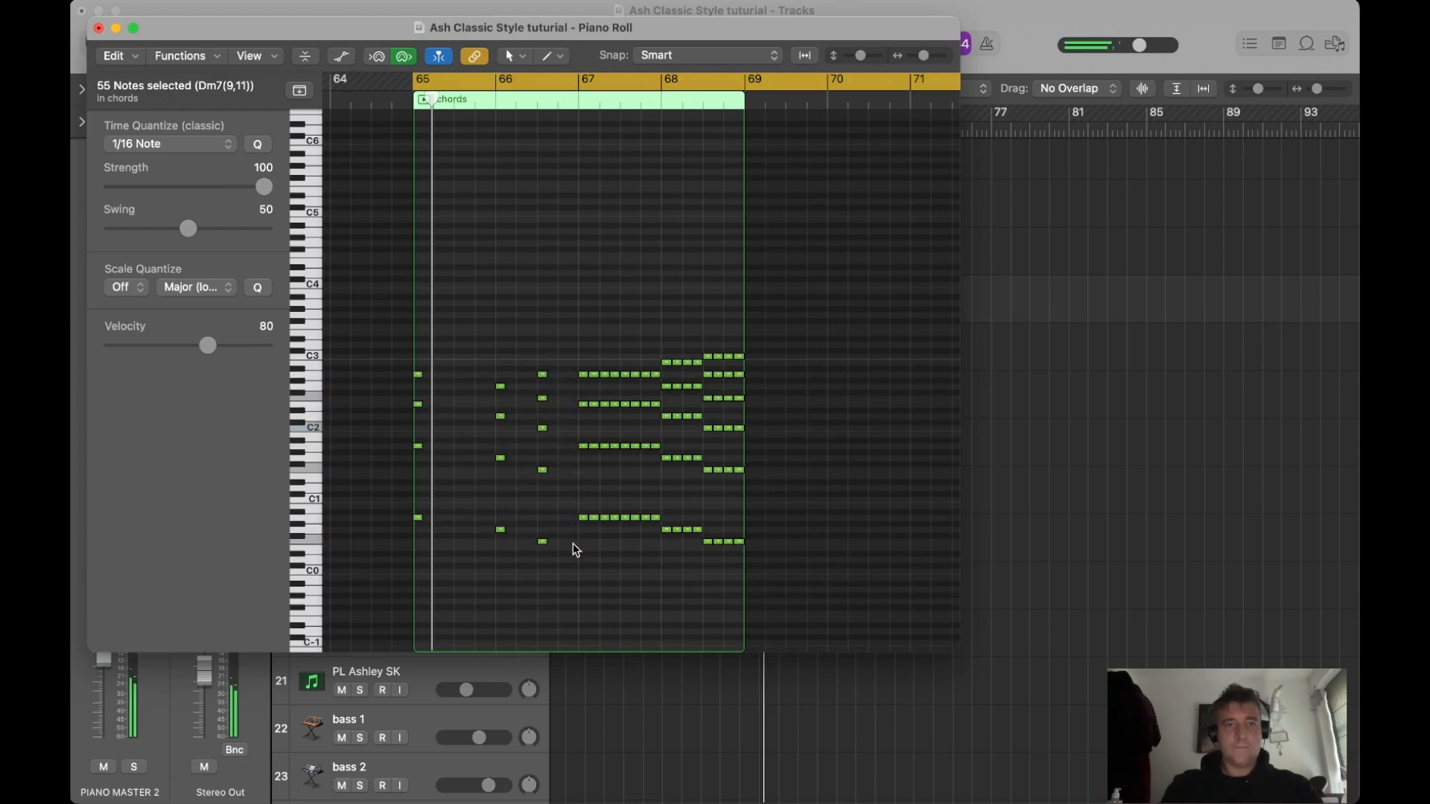
left_click_drag(557, 320, 387, 565)
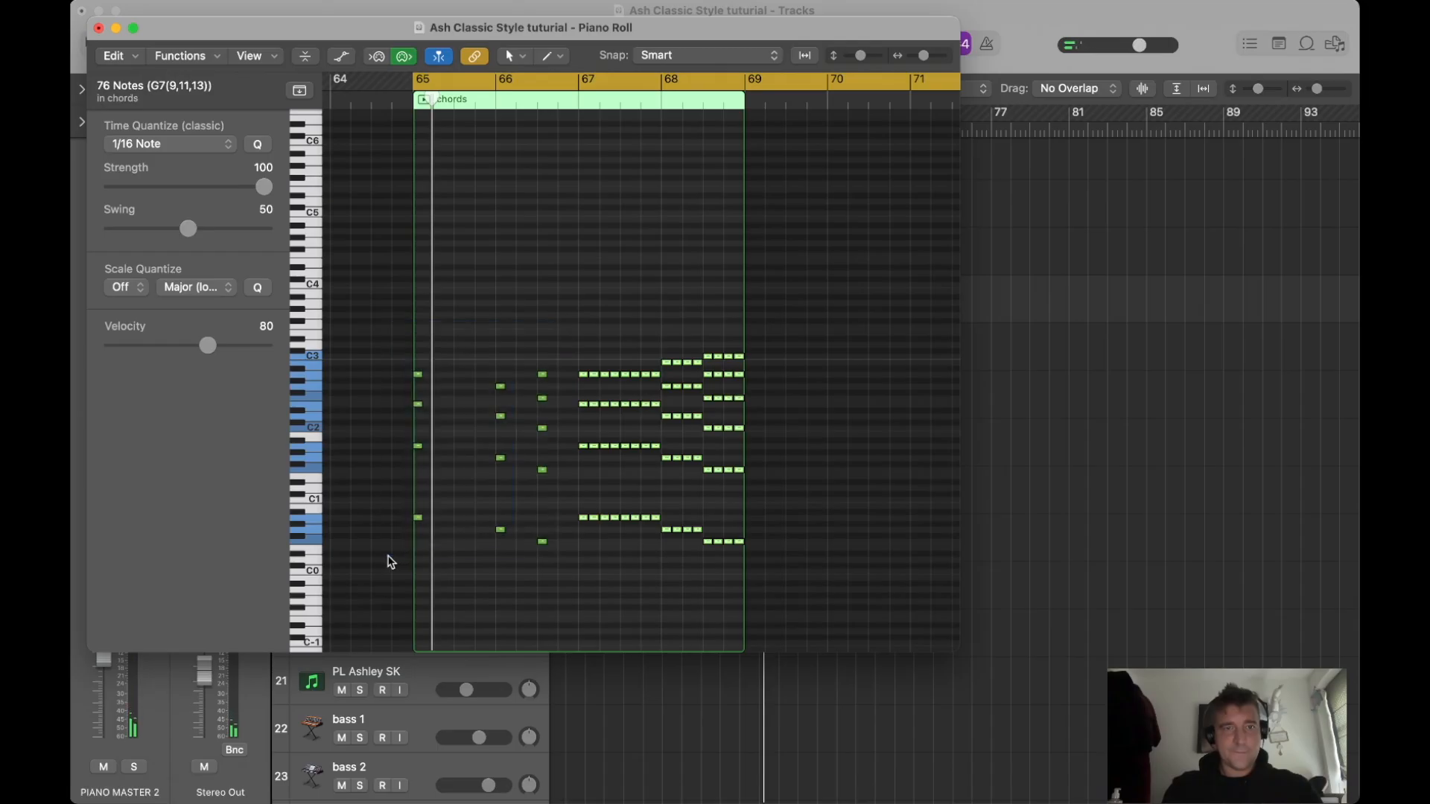
Lengthen the remaining piano notes into sustained chords, one bar for the first and half a bar for the next two.
left_click_drag(421, 375, 499, 521)
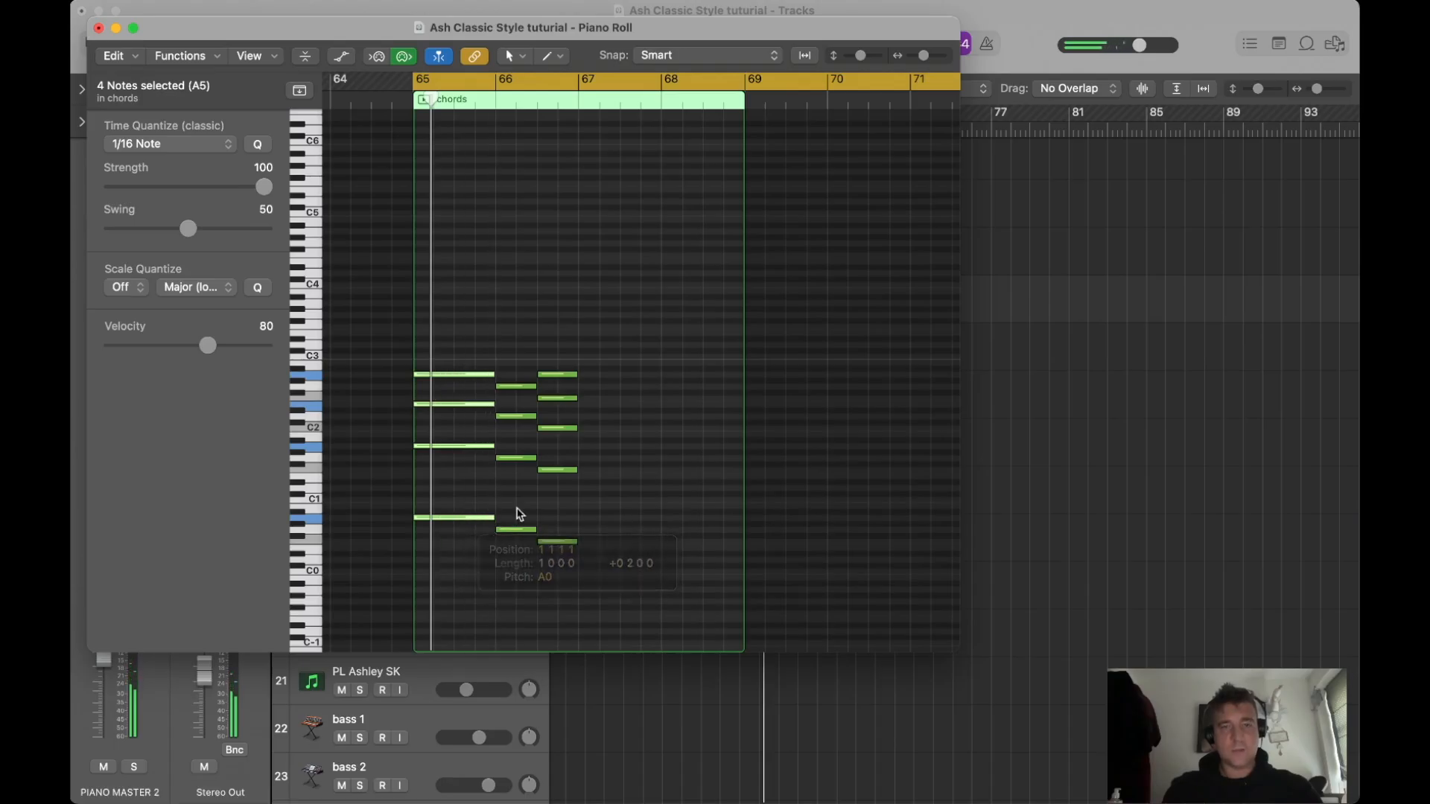
scroll(623, 404, "up", 5)
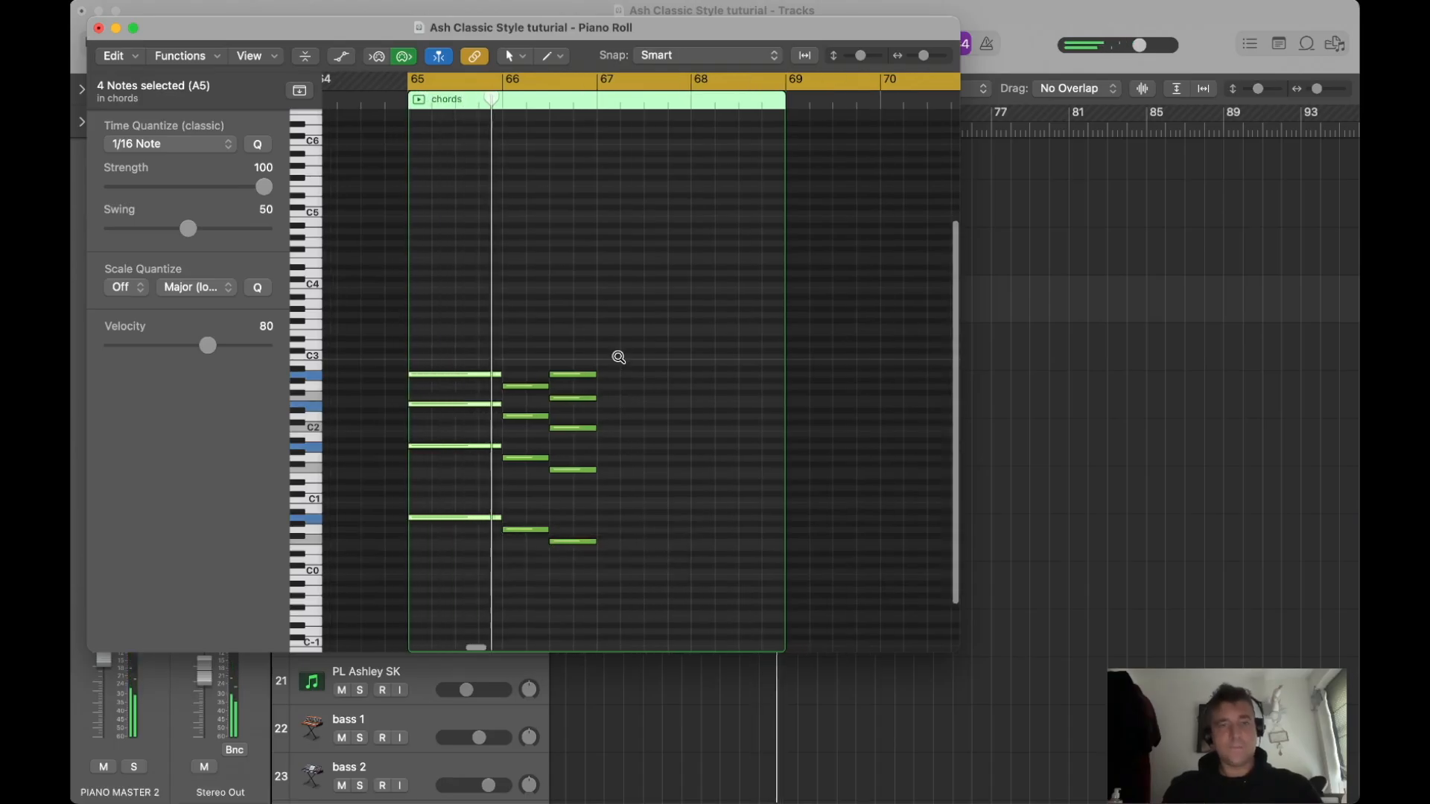
left_click(546, 351)
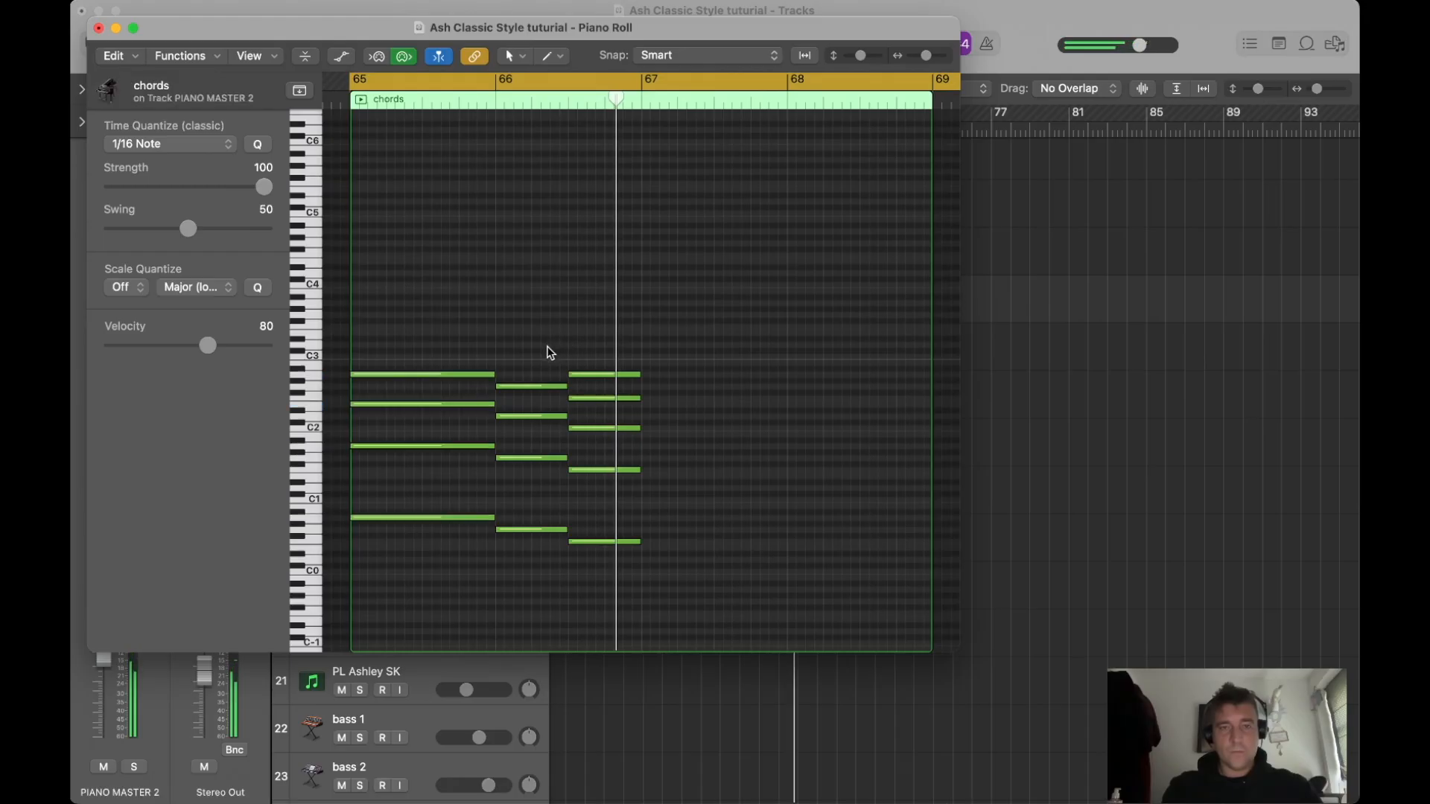
Duplicate the sustained piano chords to bar 67 and add a higher top note to each bar 68 chord, ending on C3.
key("super+a")
left_click_drag(375, 379, 666, 380)
left_click(798, 367)
left_click_drag(810, 386, 875, 360)
left_click(1022, 344)
key("space")
scroll(790, 300, "left", 2)
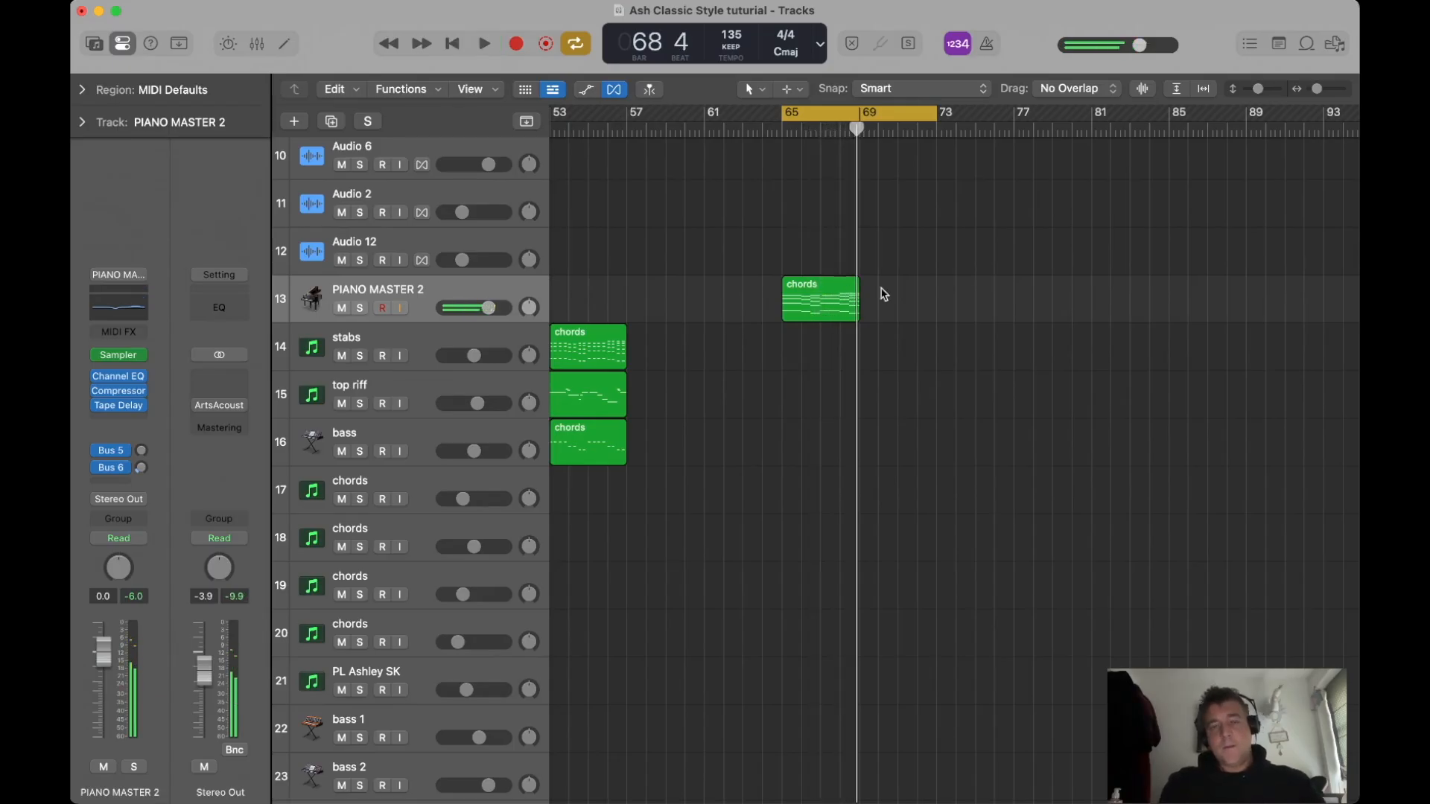
double_click(832, 294)
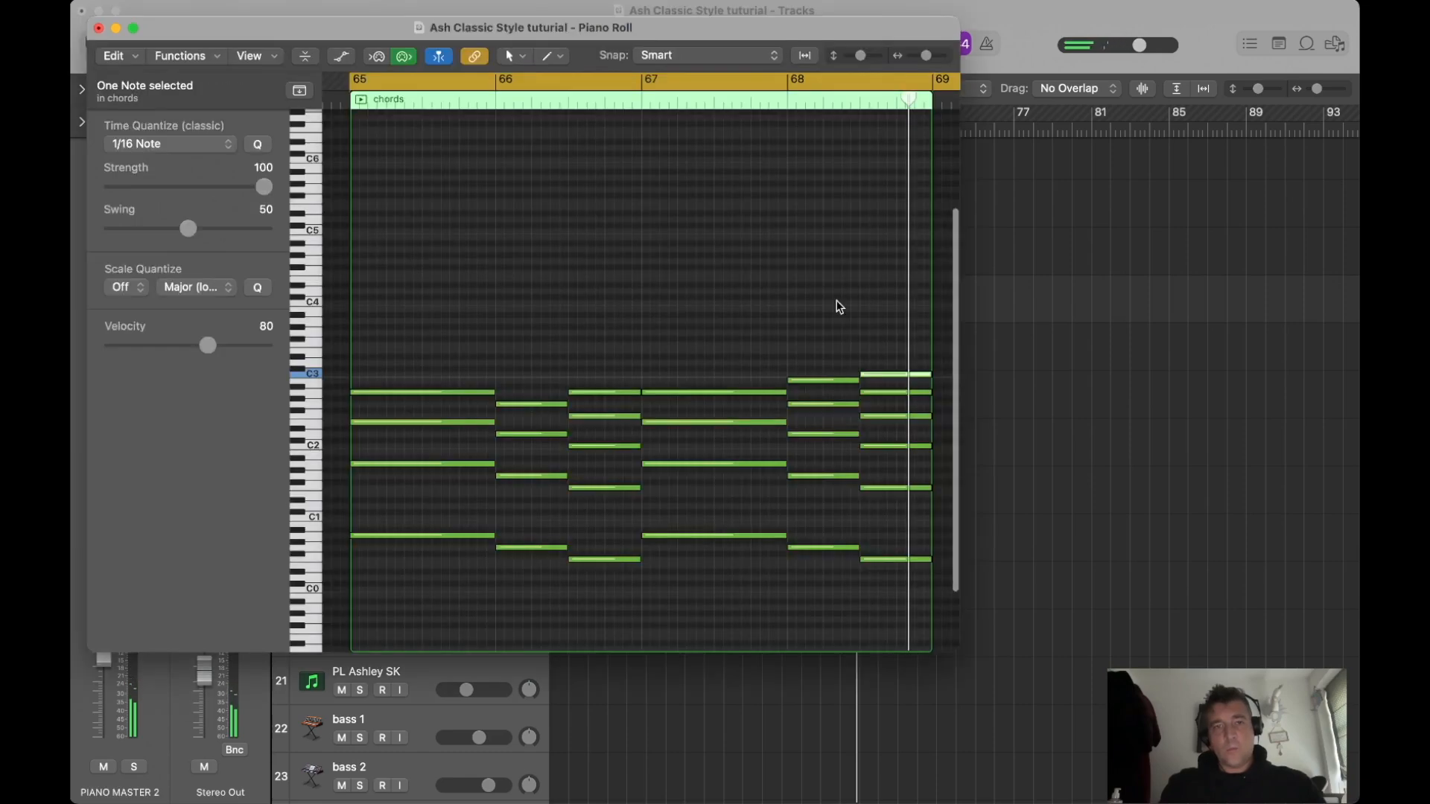
left_click(1012, 373)
Play the stabs and top riff from bar 45 to review the build-up.
scroll(757, 312, "left", 5)
left_click(691, 350)
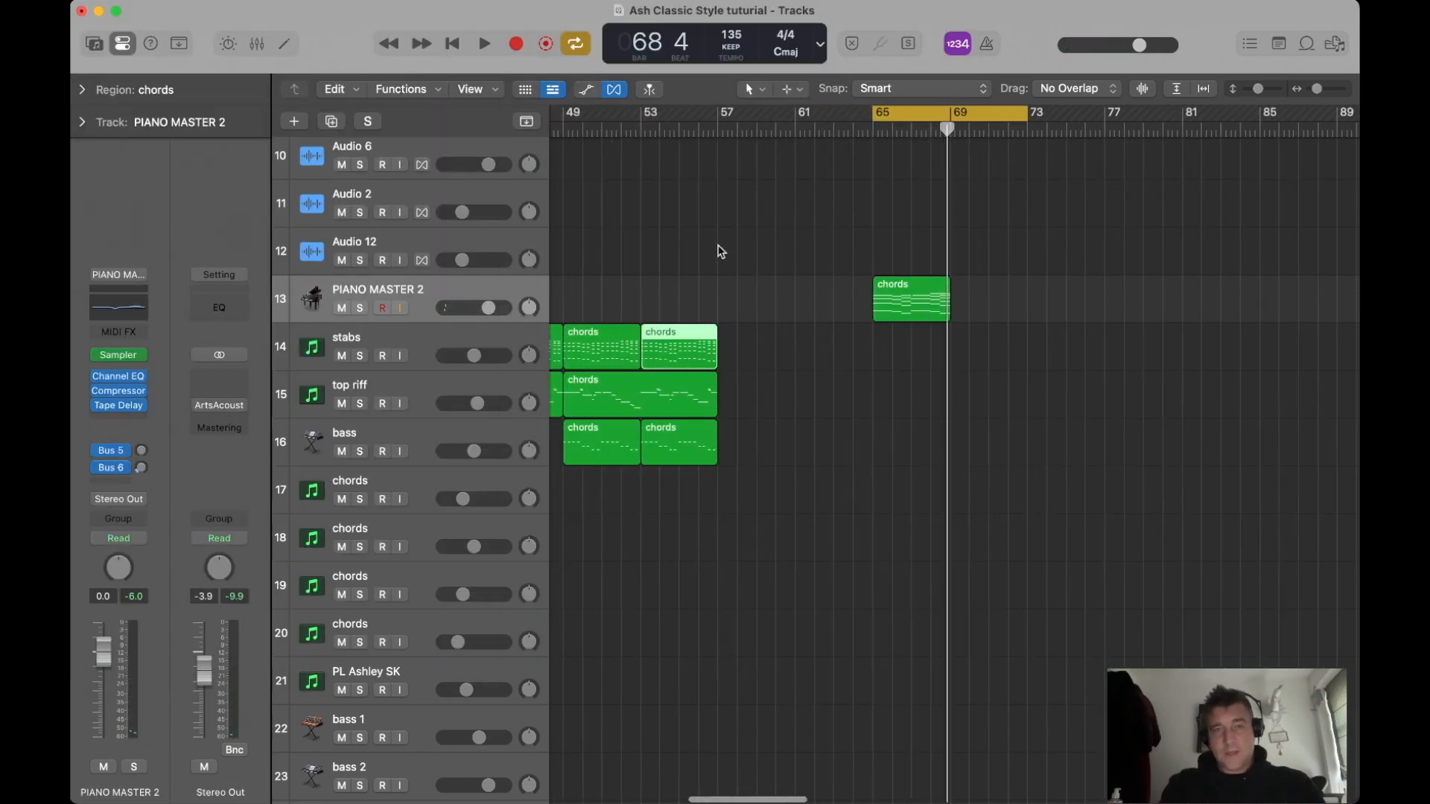
scroll(663, 137, "left", 5)
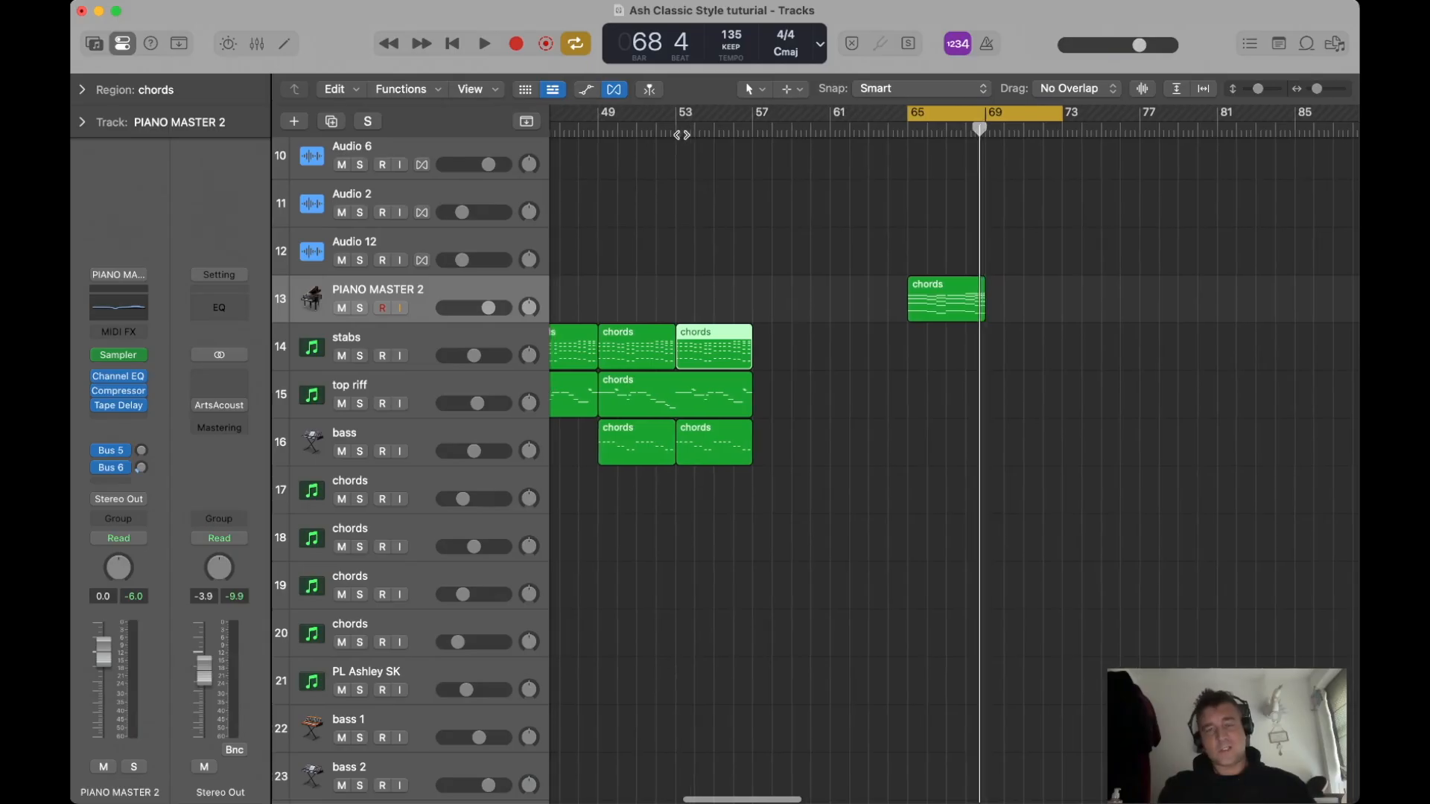
scroll(683, 135, "left", 1)
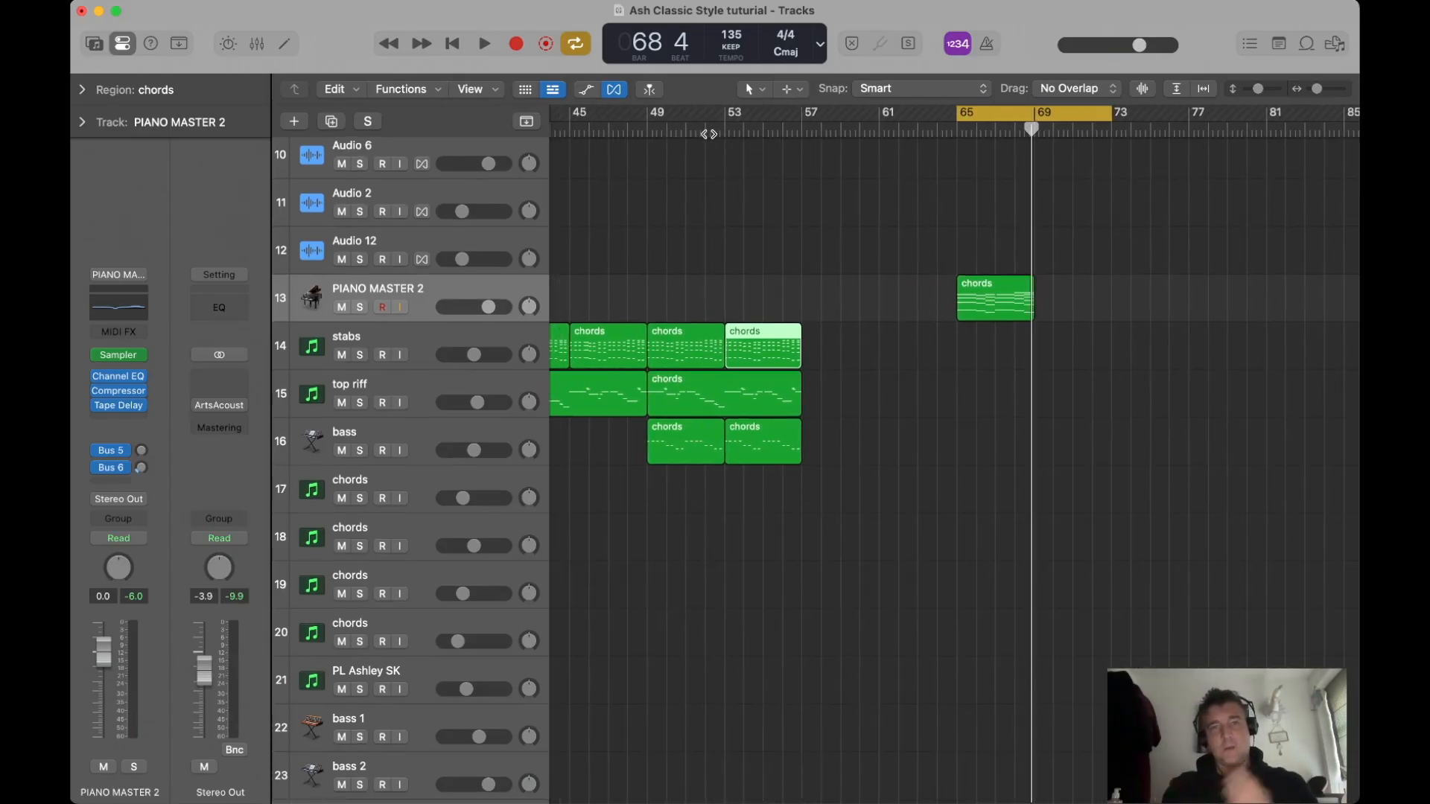
scroll(698, 130, "left", 5)
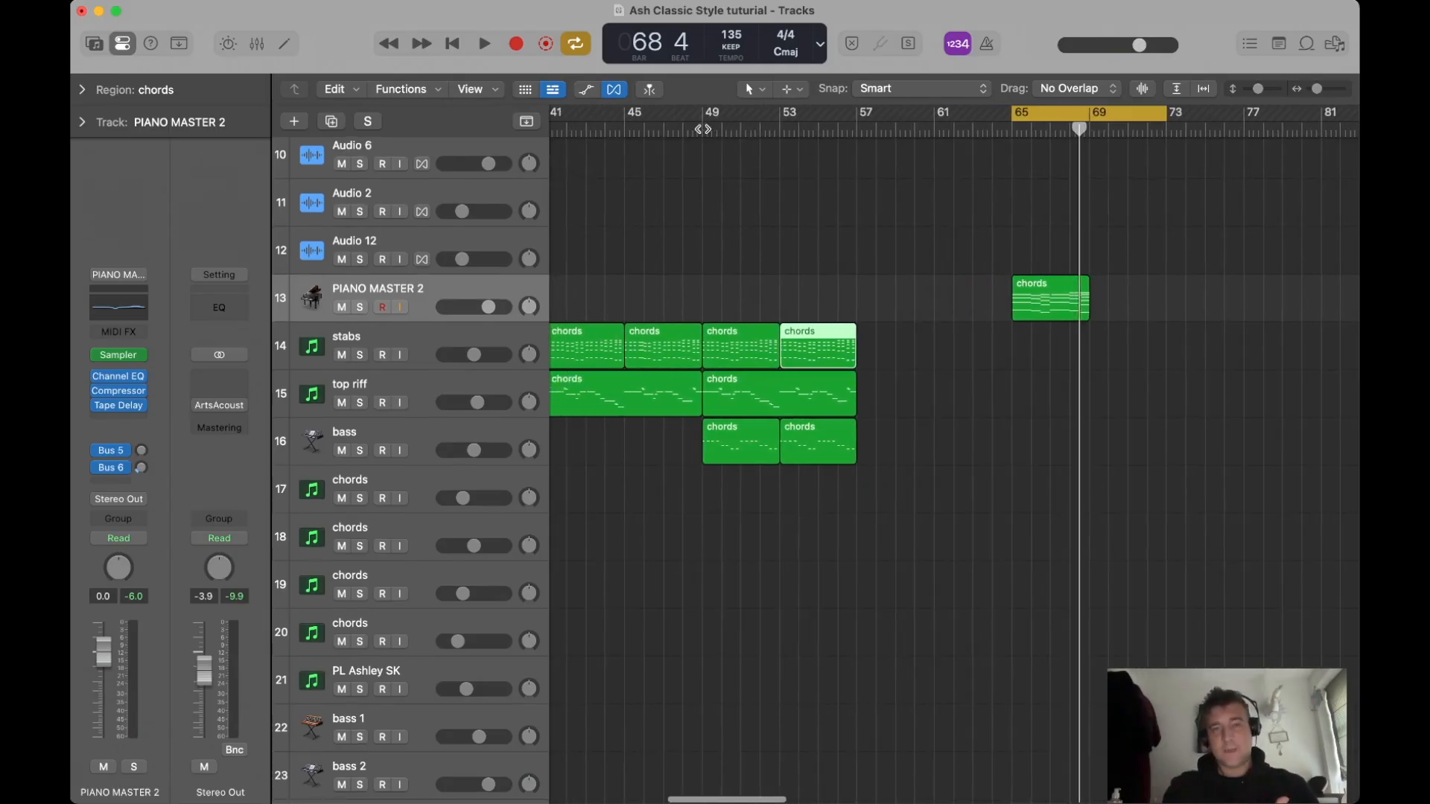
left_click(622, 128)
key("space")
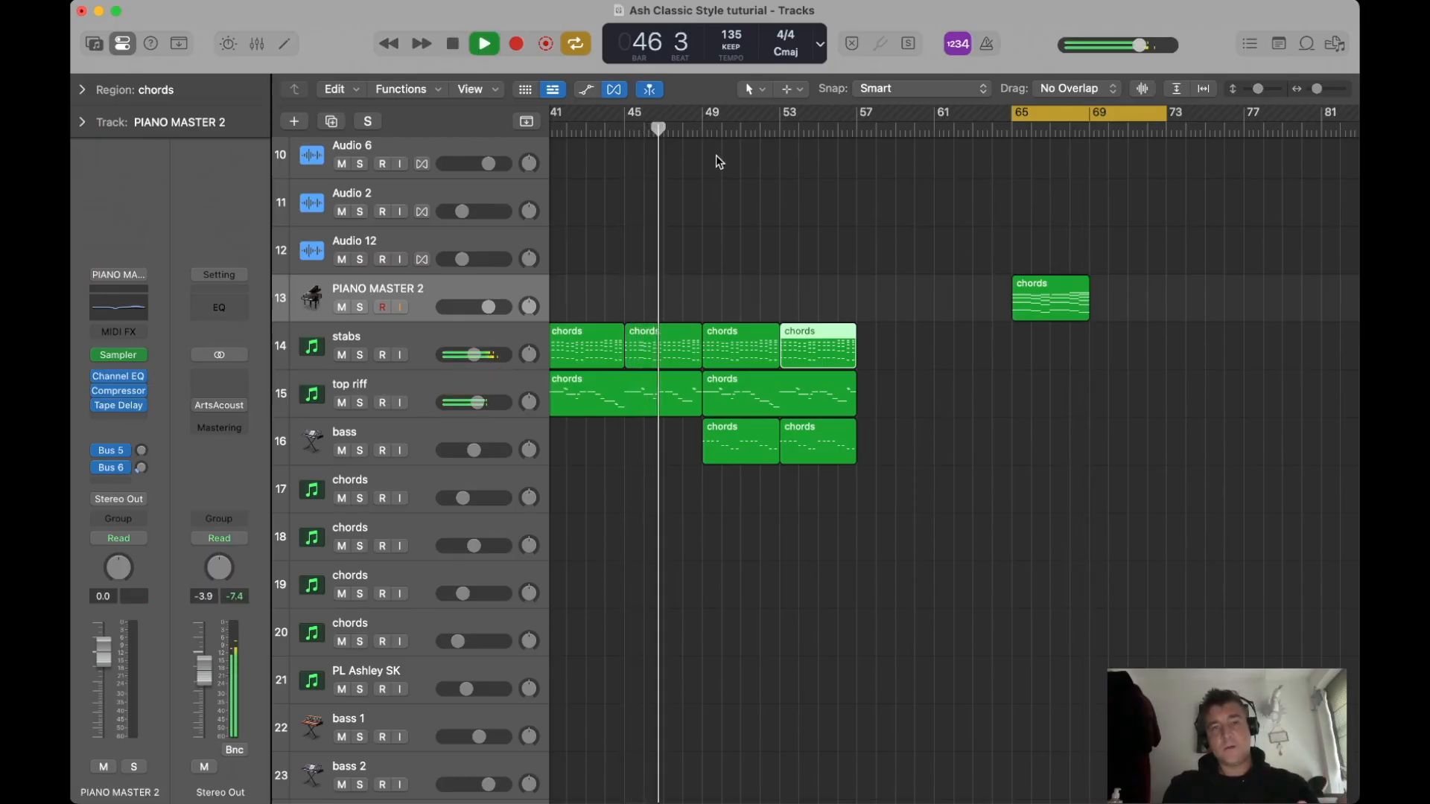
key("space")
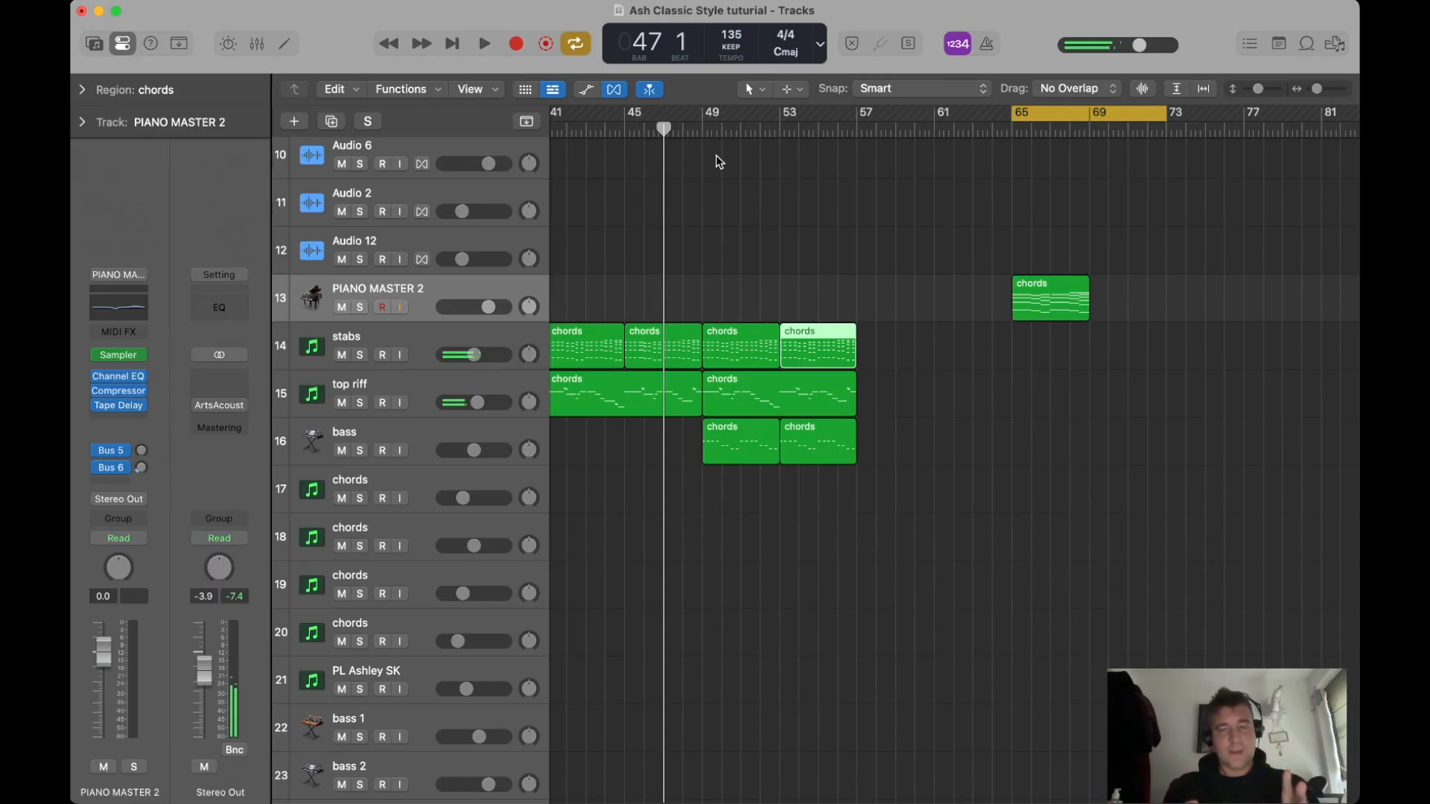
Turn off cycle mode and listen to the layered section from about bar 52.
key("c")
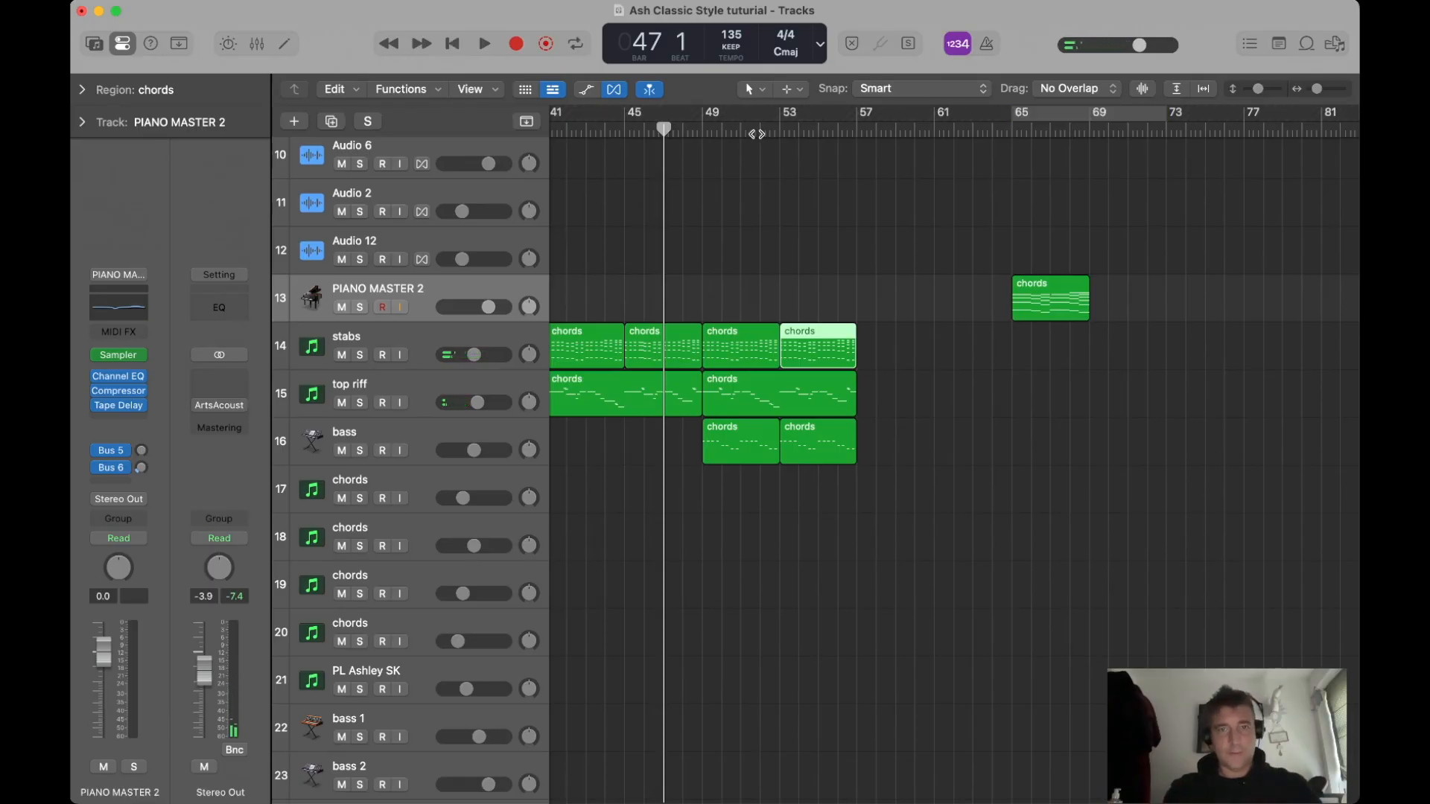
double_click(761, 133)
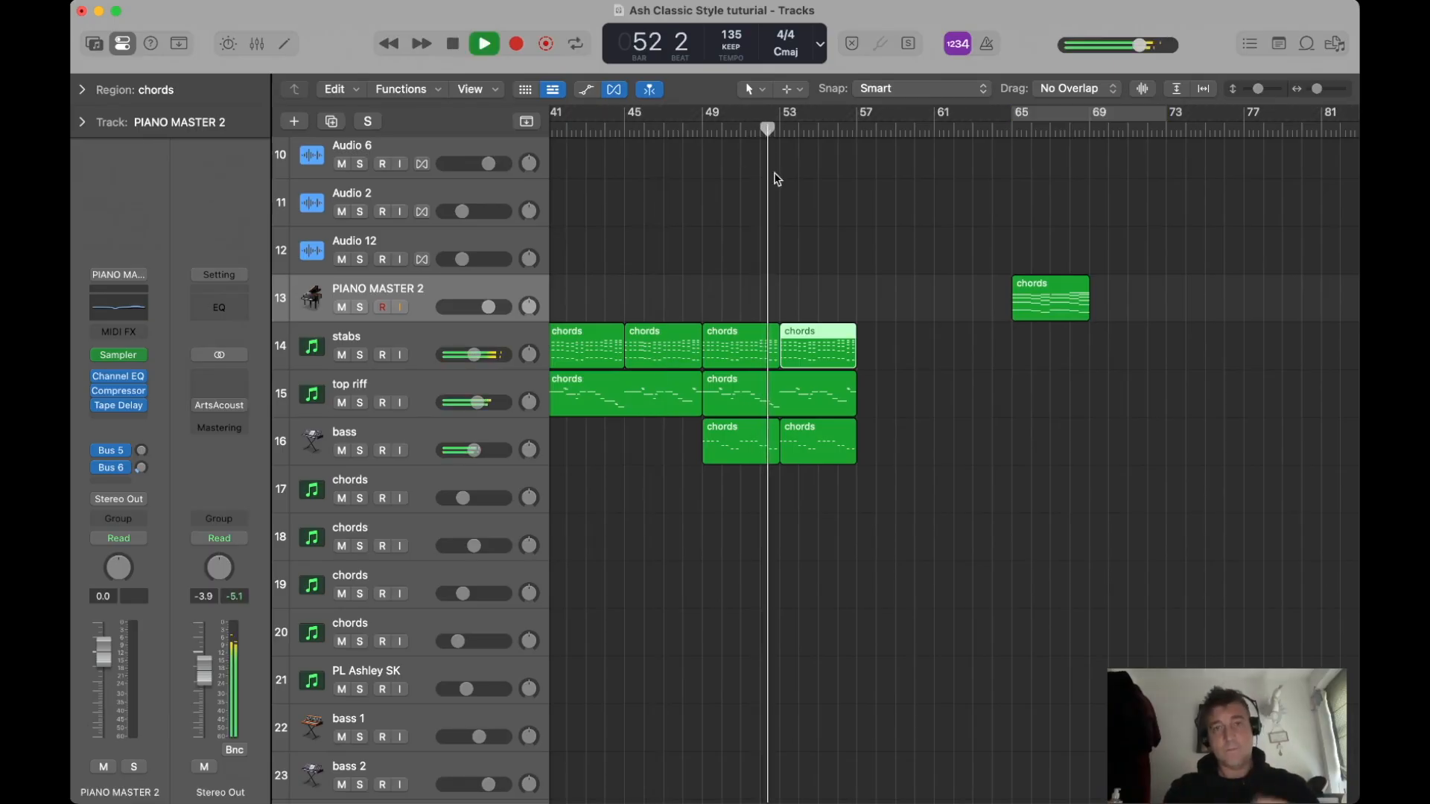
key("space")
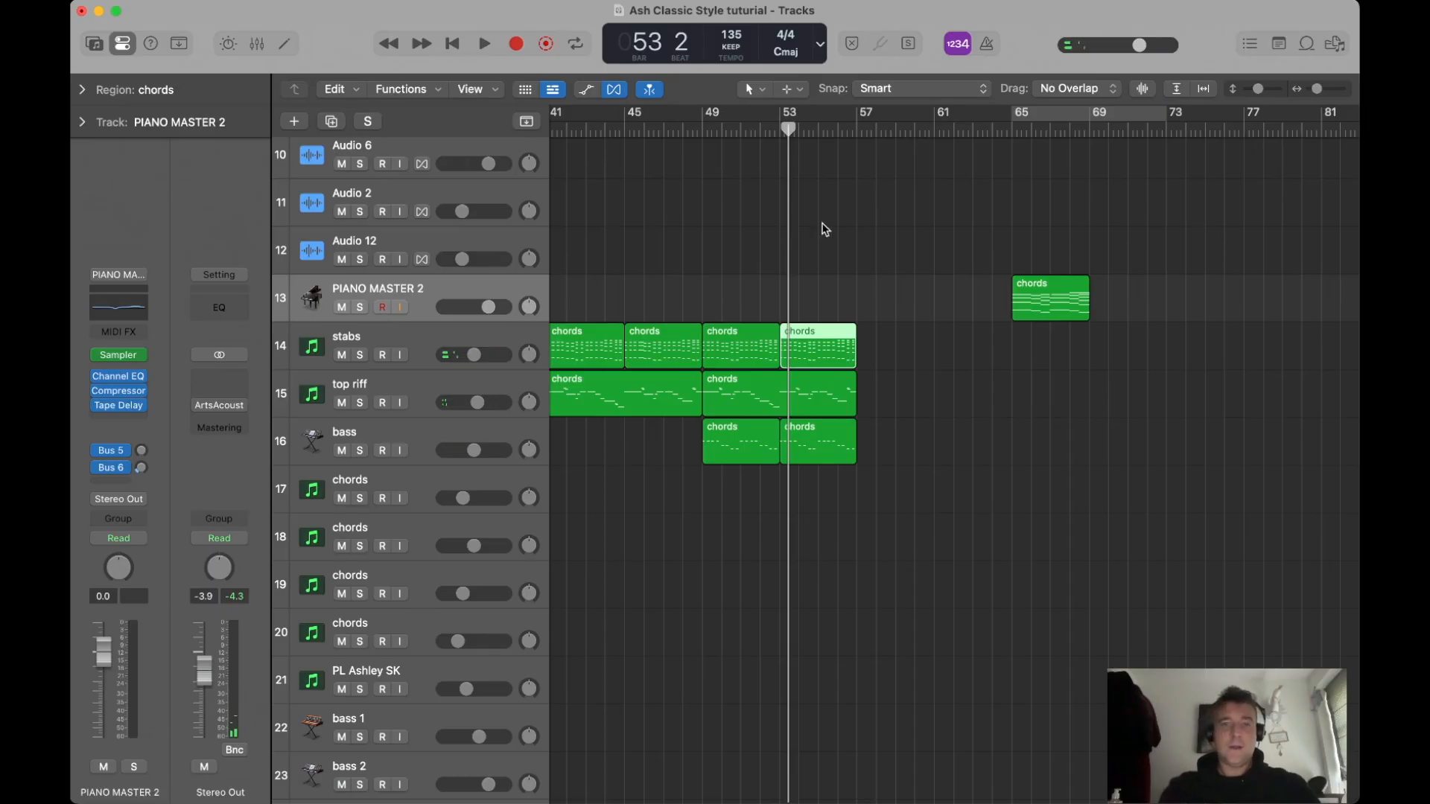
Move the sustained chords region to bar 57 and place it on a new duplicate of the stabs track.
left_click(831, 234)
left_click_drag(1051, 298, 895, 292)
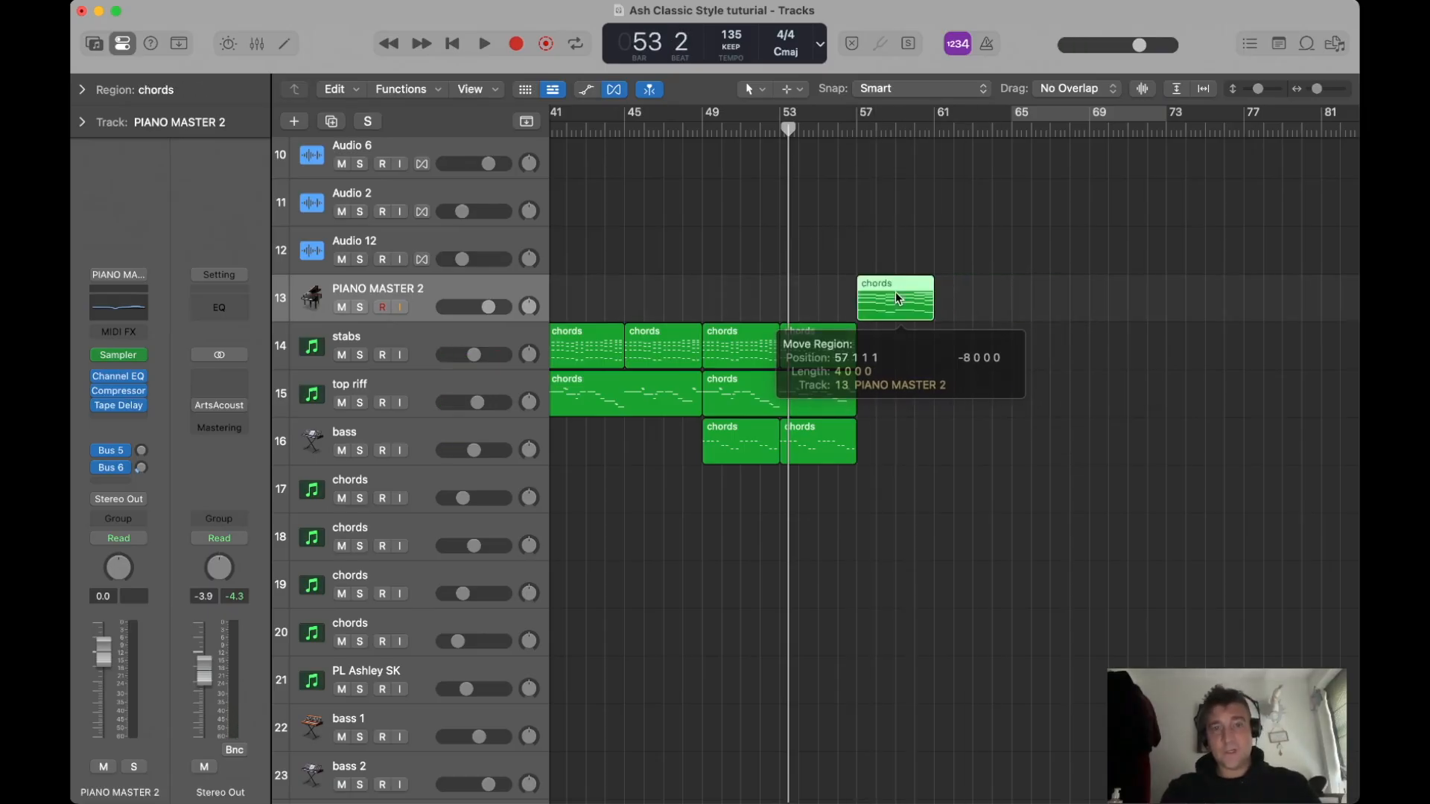
left_click(436, 337)
left_click(332, 123)
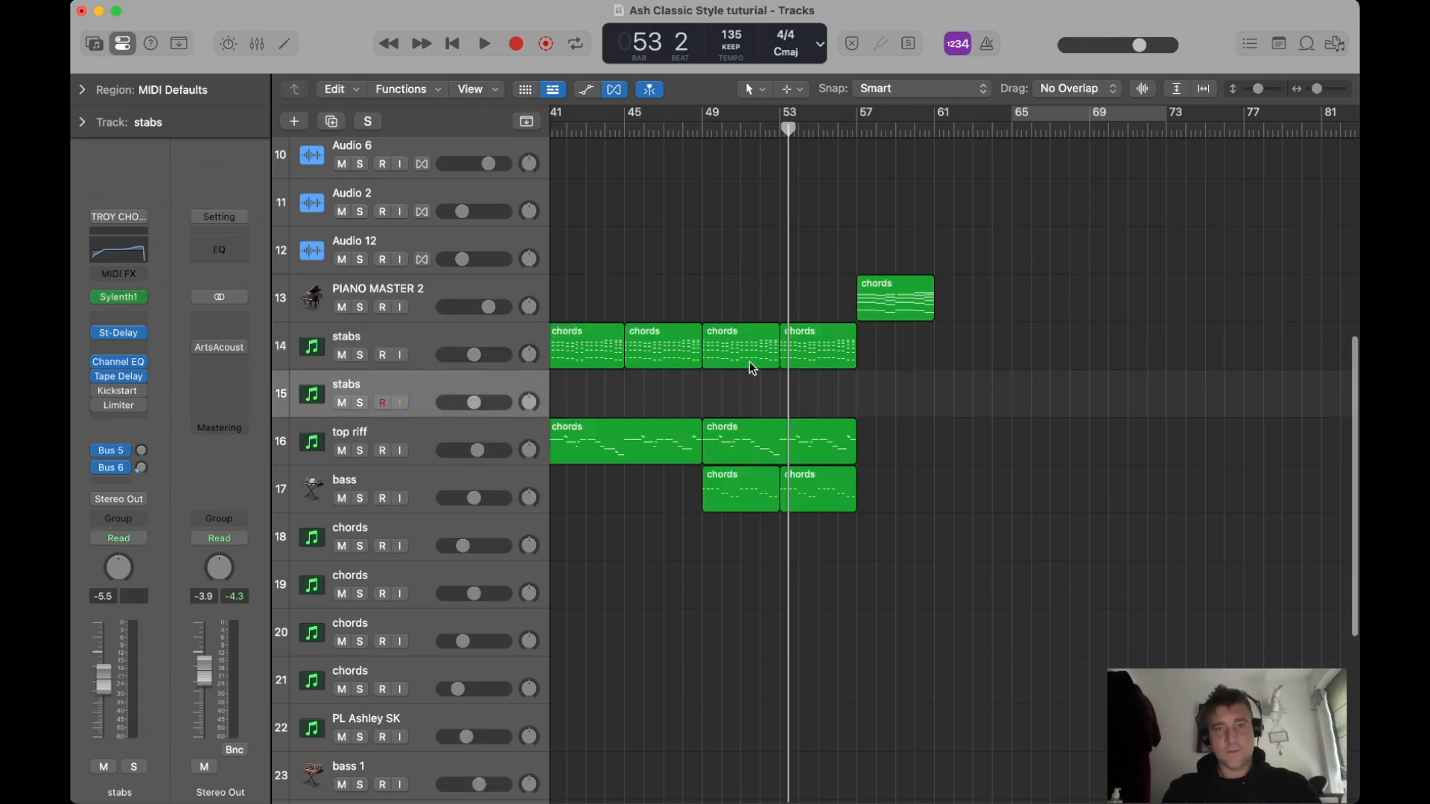
left_click_drag(882, 305, 882, 400)
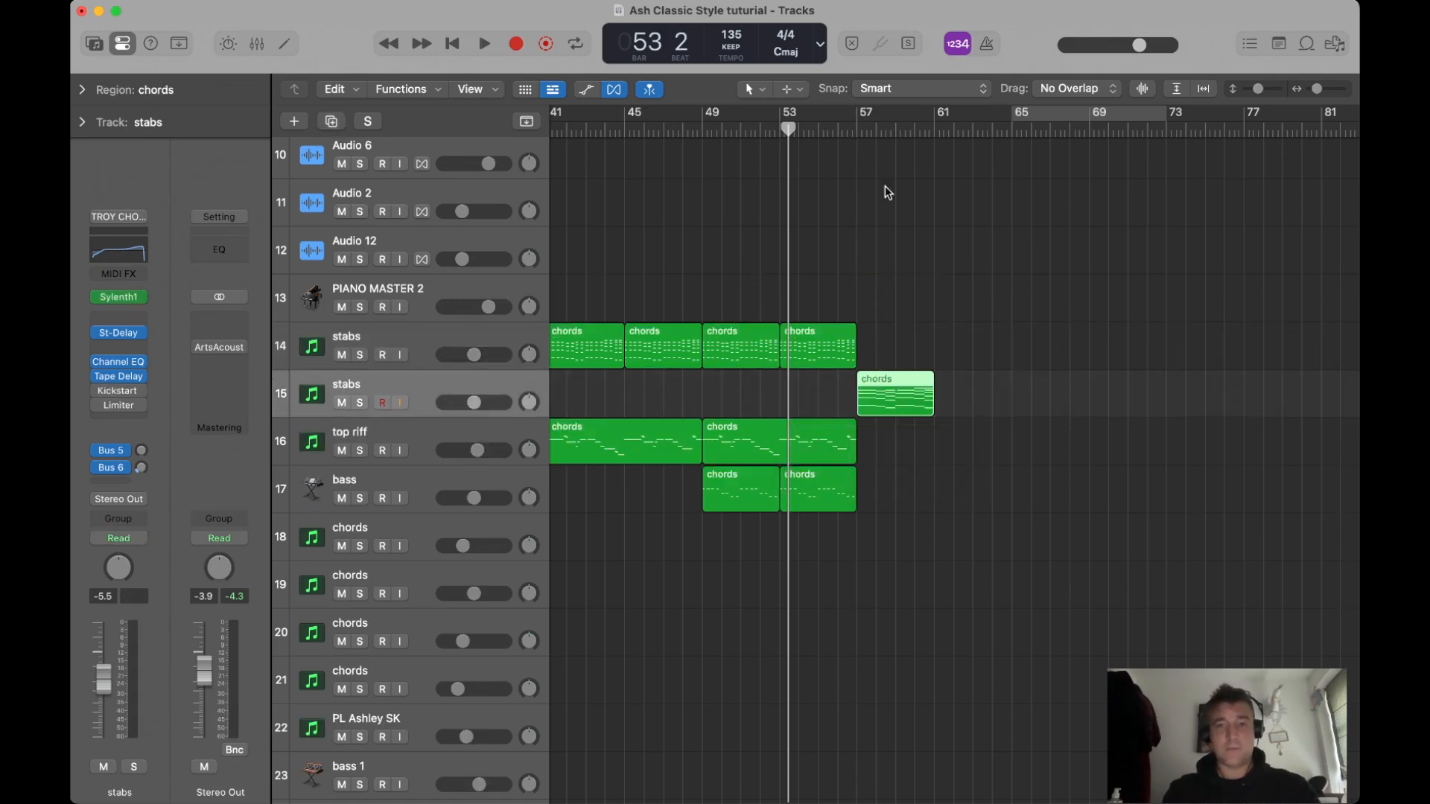
Cycle bars 57 to 61, solo the duplicated stabs track and listen to the sustained chords.
left_click_drag(862, 113, 932, 109)
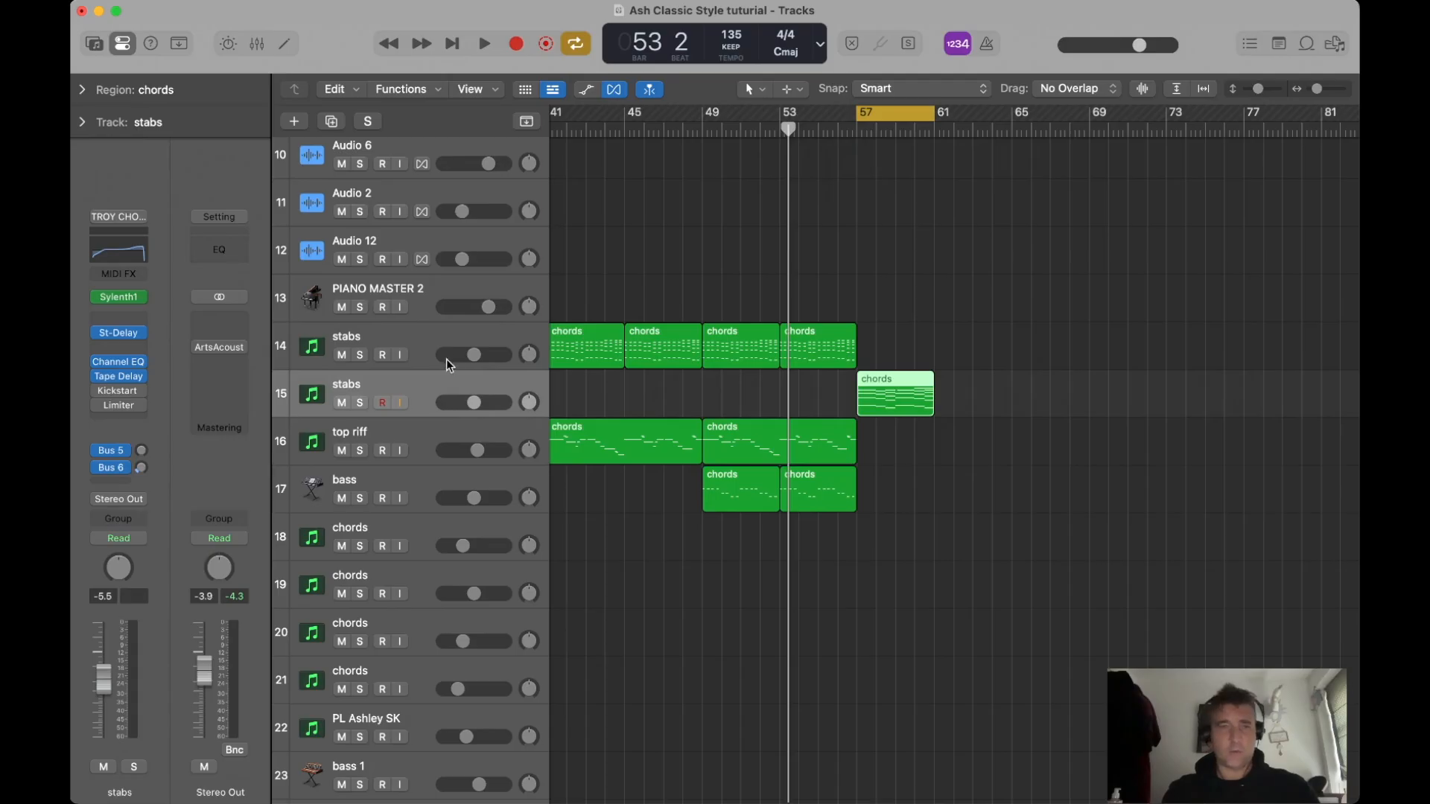
left_click(361, 403)
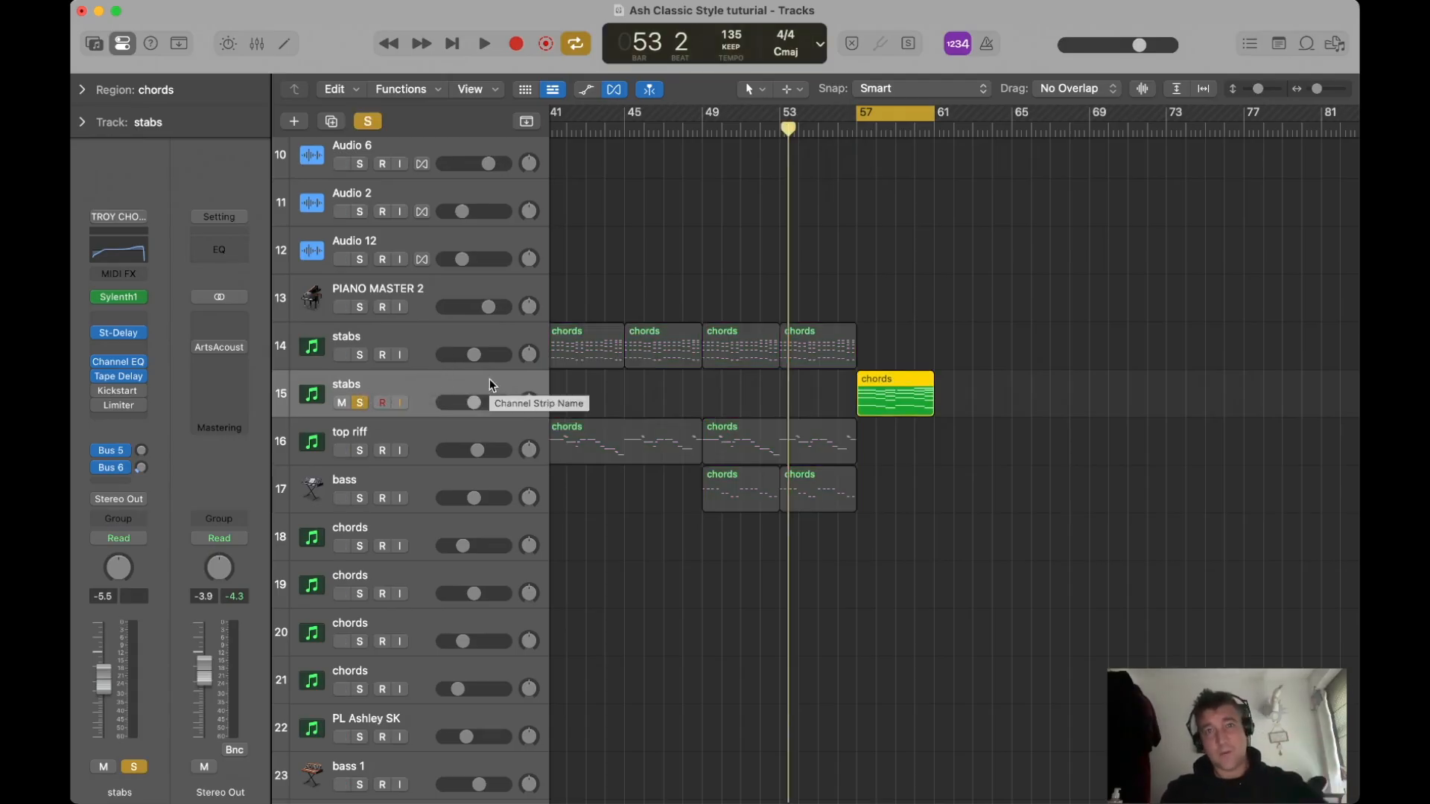
key("space")
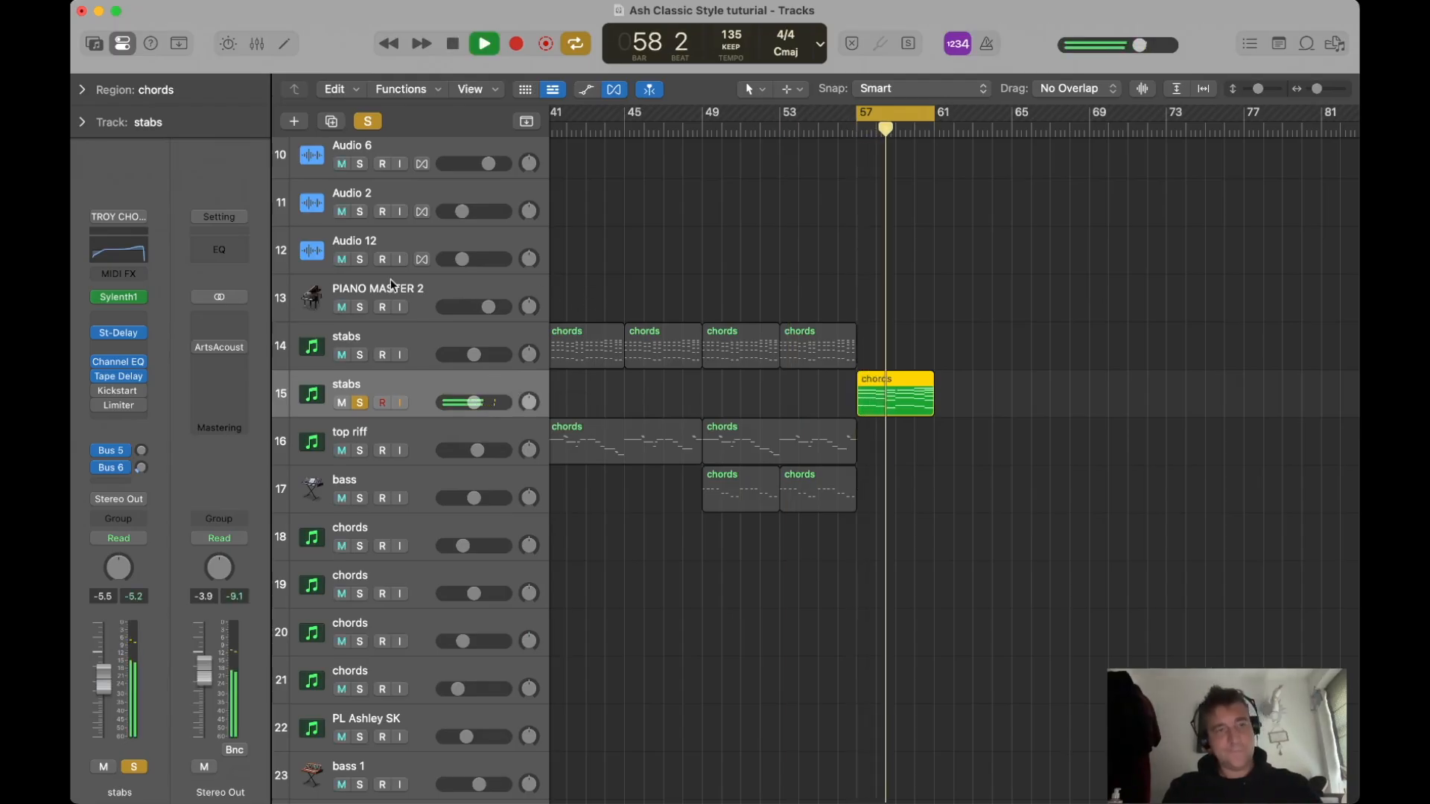
key("space")
Adjust Mod Env 2 and raise the Amp Env A sustain in the Sylenth1 on the duplicated stabs track.
left_click(121, 296)
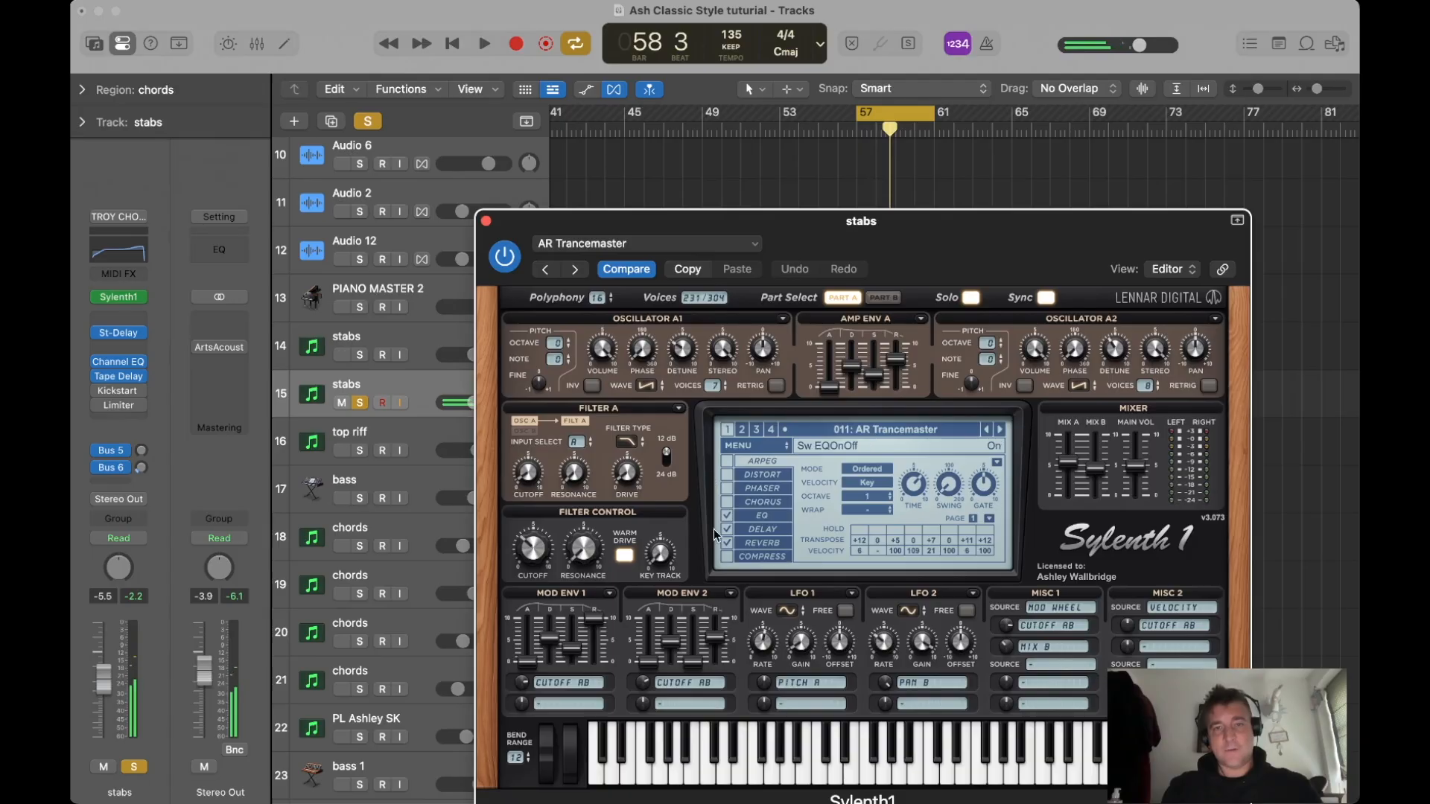
mouse_move(685, 634)
left_mouse_down()
mouse_move(692, 669)
mouse_move(693, 622)
left_mouse_up()
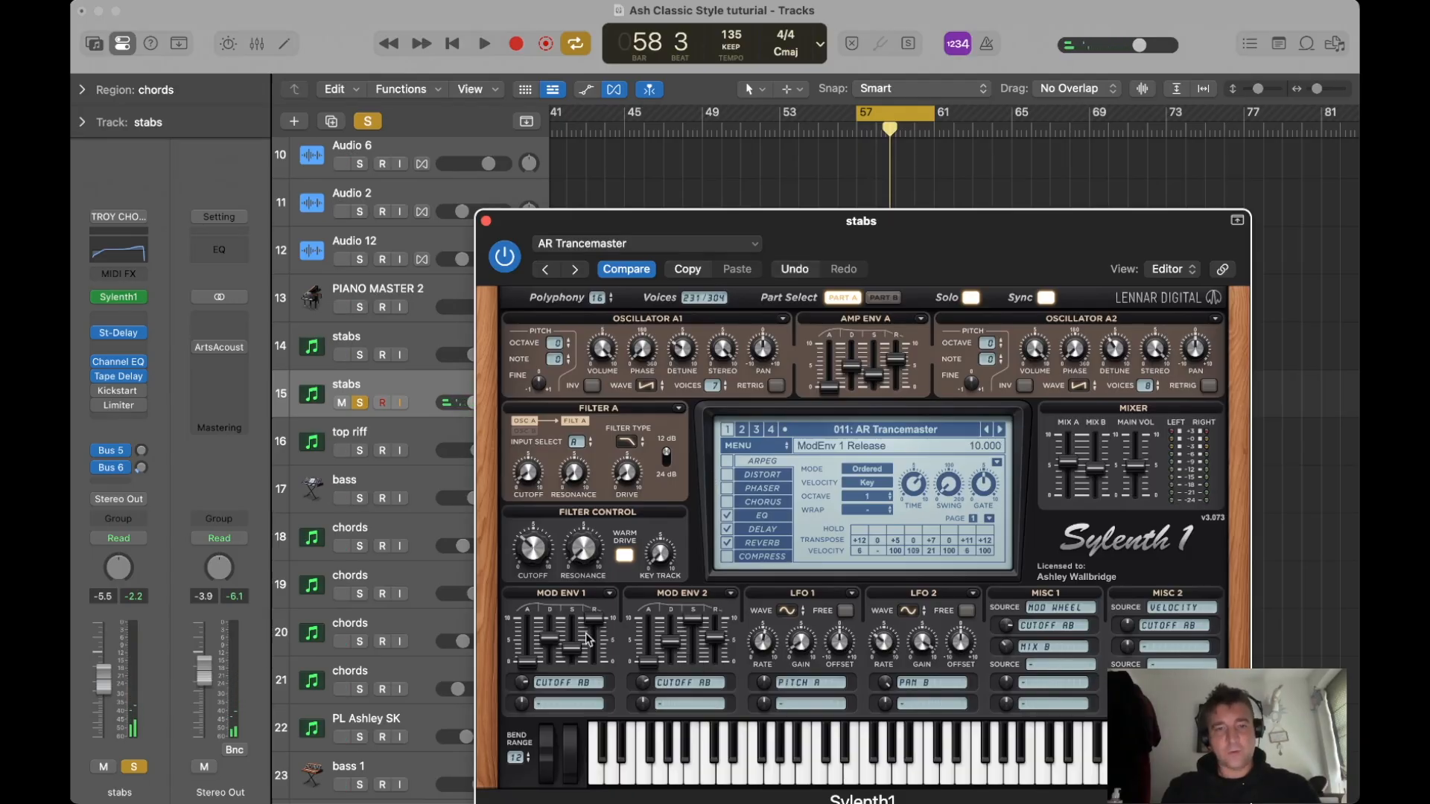
left_click_drag(875, 377, 878, 308)
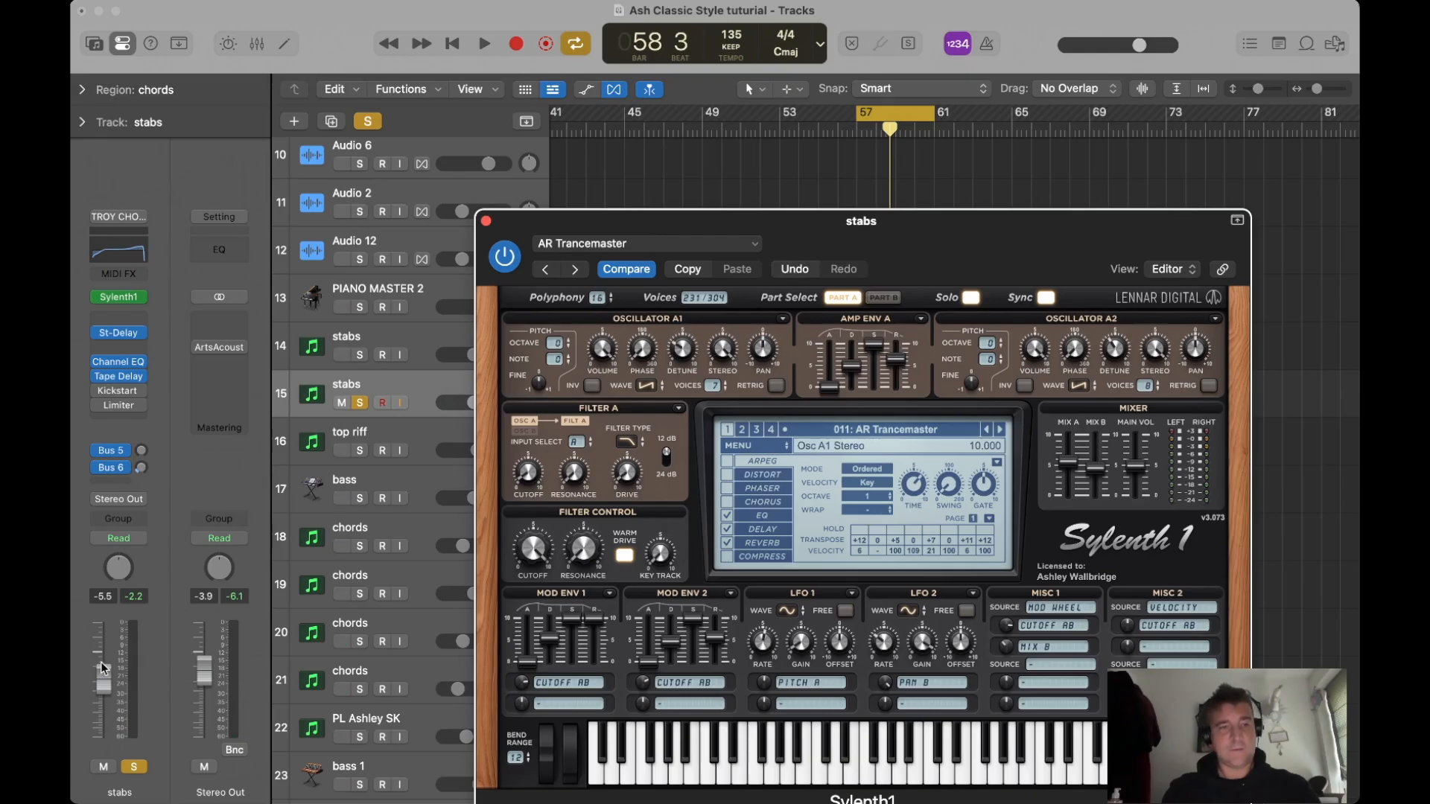
Play the sustained chords and lower the duplicated stabs track's volume to about -11.8 dB.
left_click_drag(102, 670, 103, 679)
key("space")
left_click(485, 220)
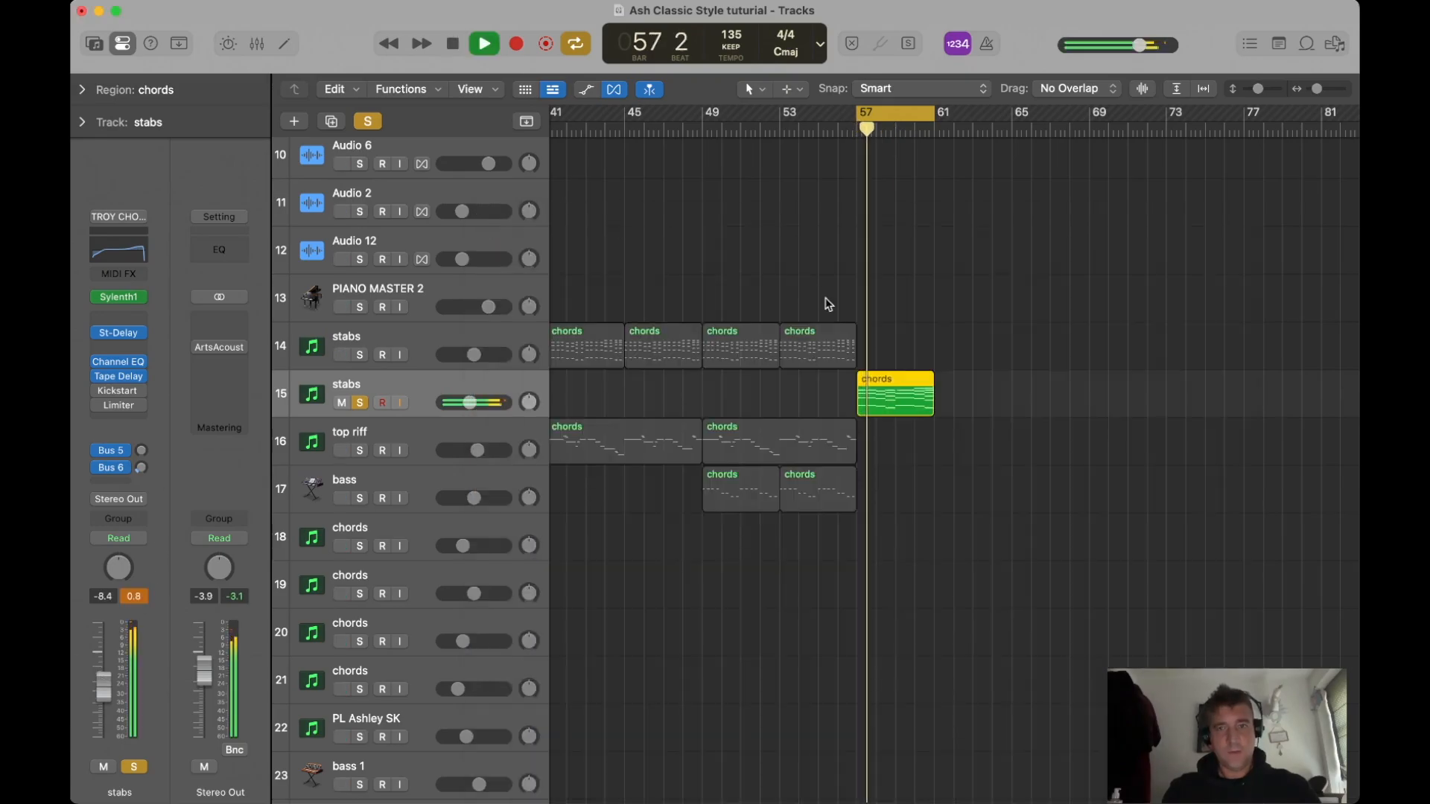
scroll(134, 645, "down", 2)
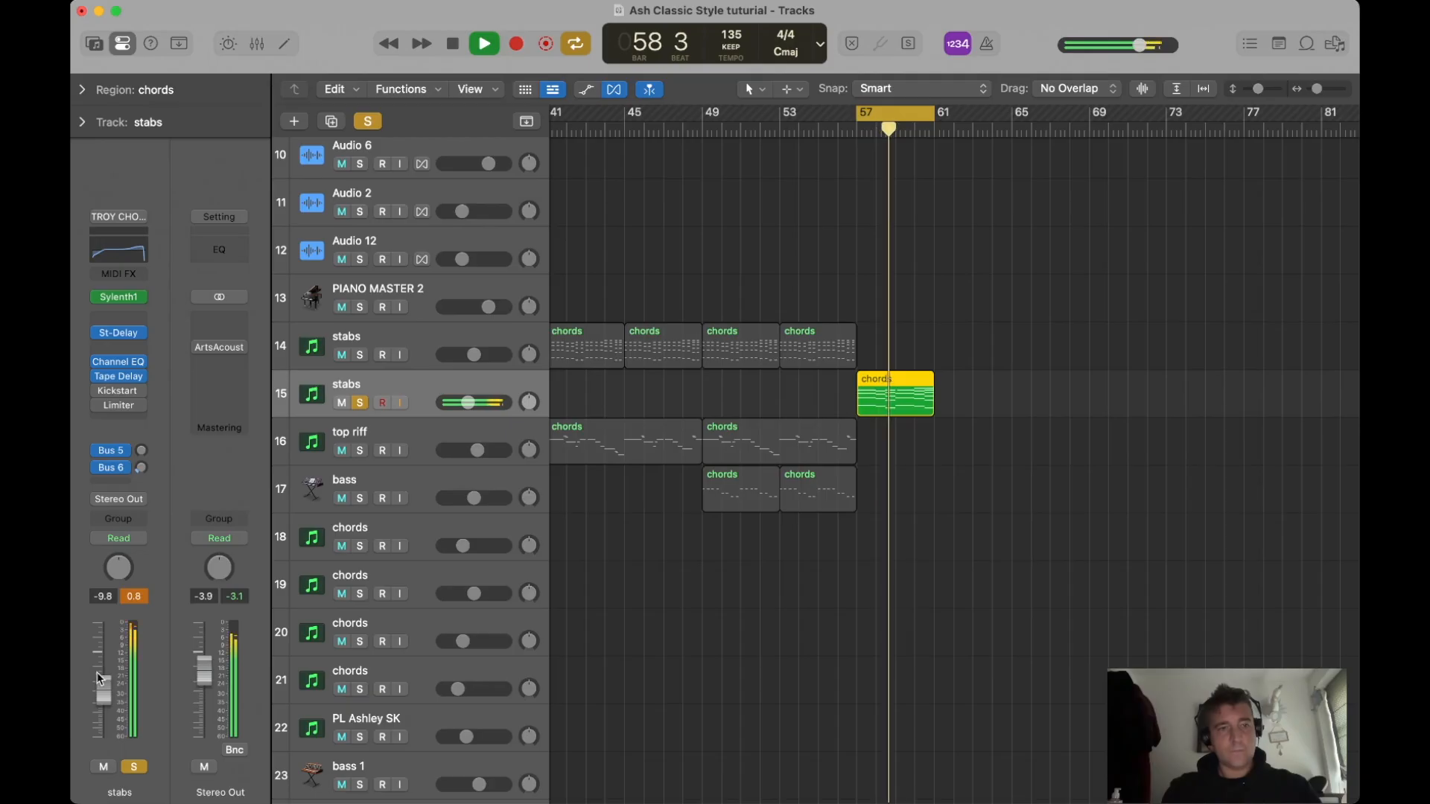
key("space")
Shorten all four notes of the sustained chord at bar 57 to about three quarters of the bar.
scroll(103, 680, "down", 1)
left_click(884, 316)
left_click(872, 399)
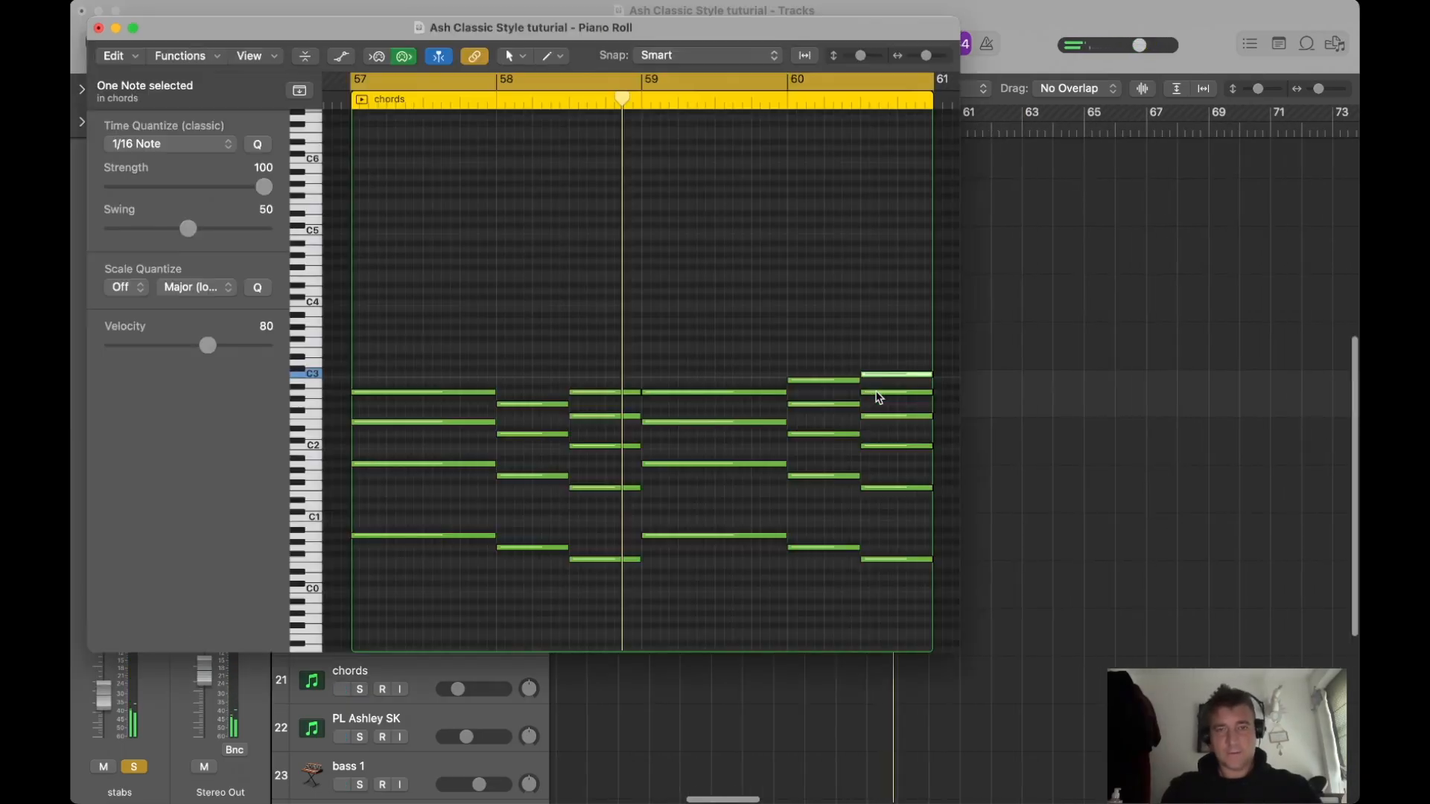
double_click(873, 399)
left_click(492, 349, "ctrl+alt")
left_click_drag(574, 345, 579, 578)
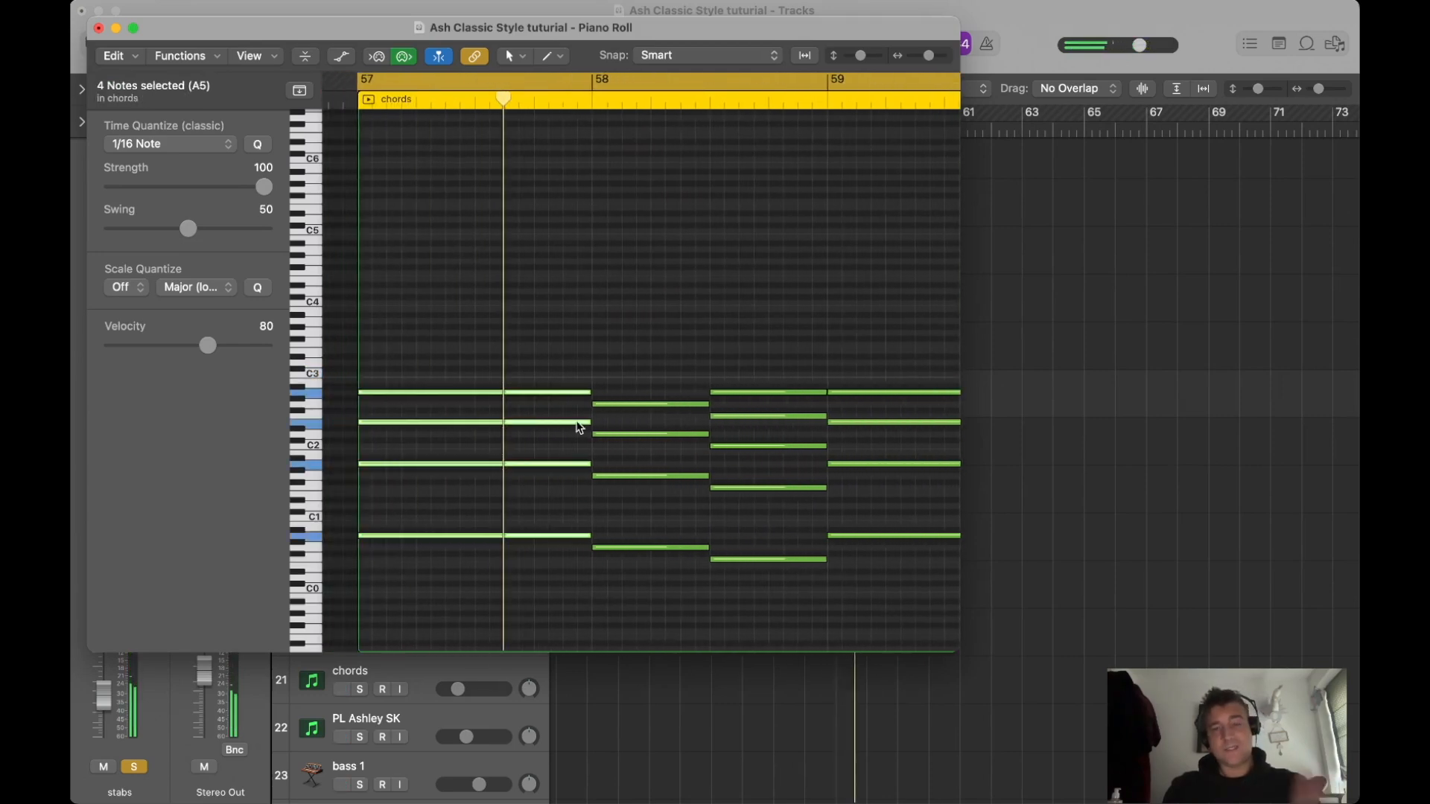
mouse_move(579, 426)
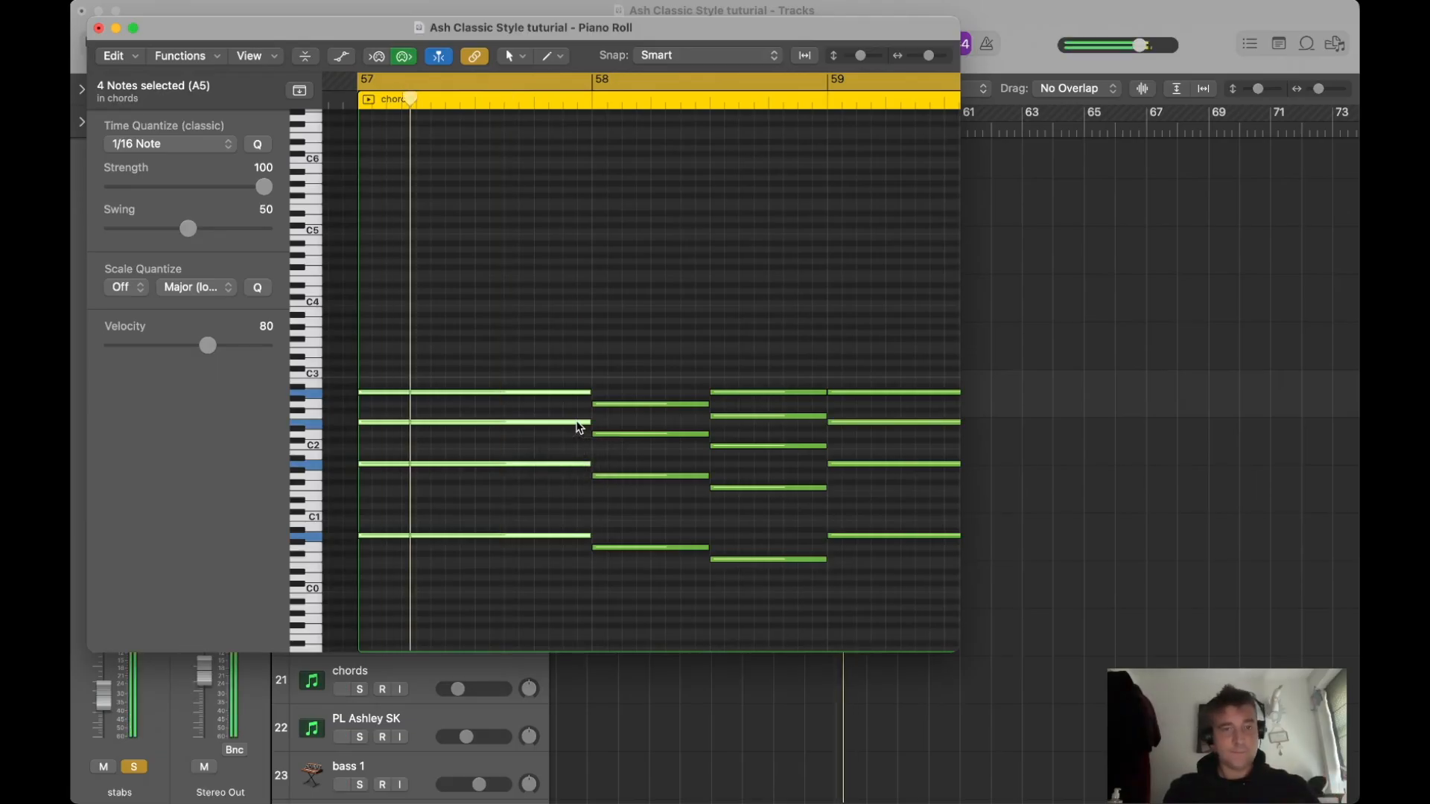
left_click_drag(591, 392, 532, 393)
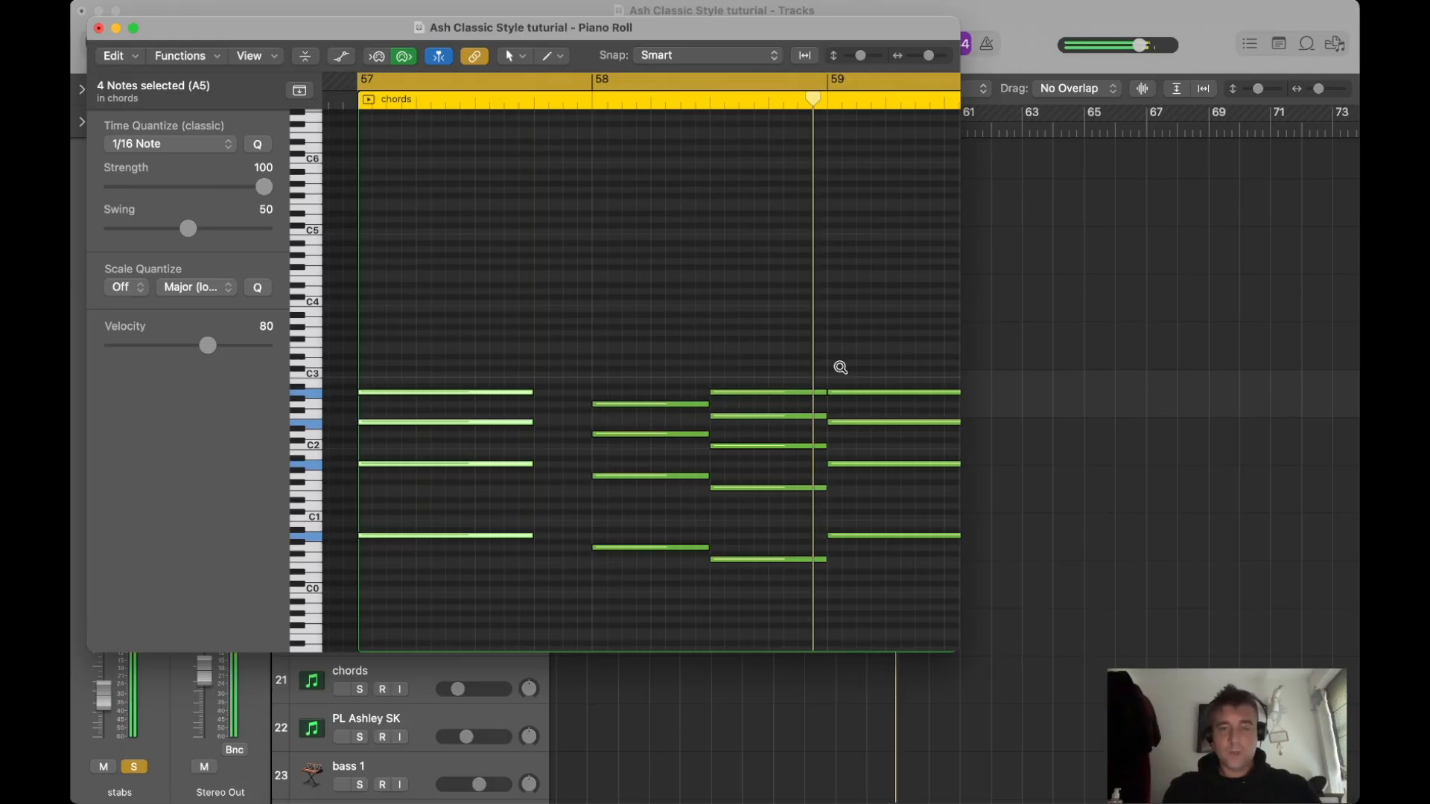
Shorten the four-note chord at bar 59 to match the bar 57 chord, and unsolo the duplicated stabs track.
scroll(839, 370, "down", 5)
left_click_drag(853, 363, 842, 536)
left_click(1081, 475)
left_click(436, 385)
left_click(360, 403)
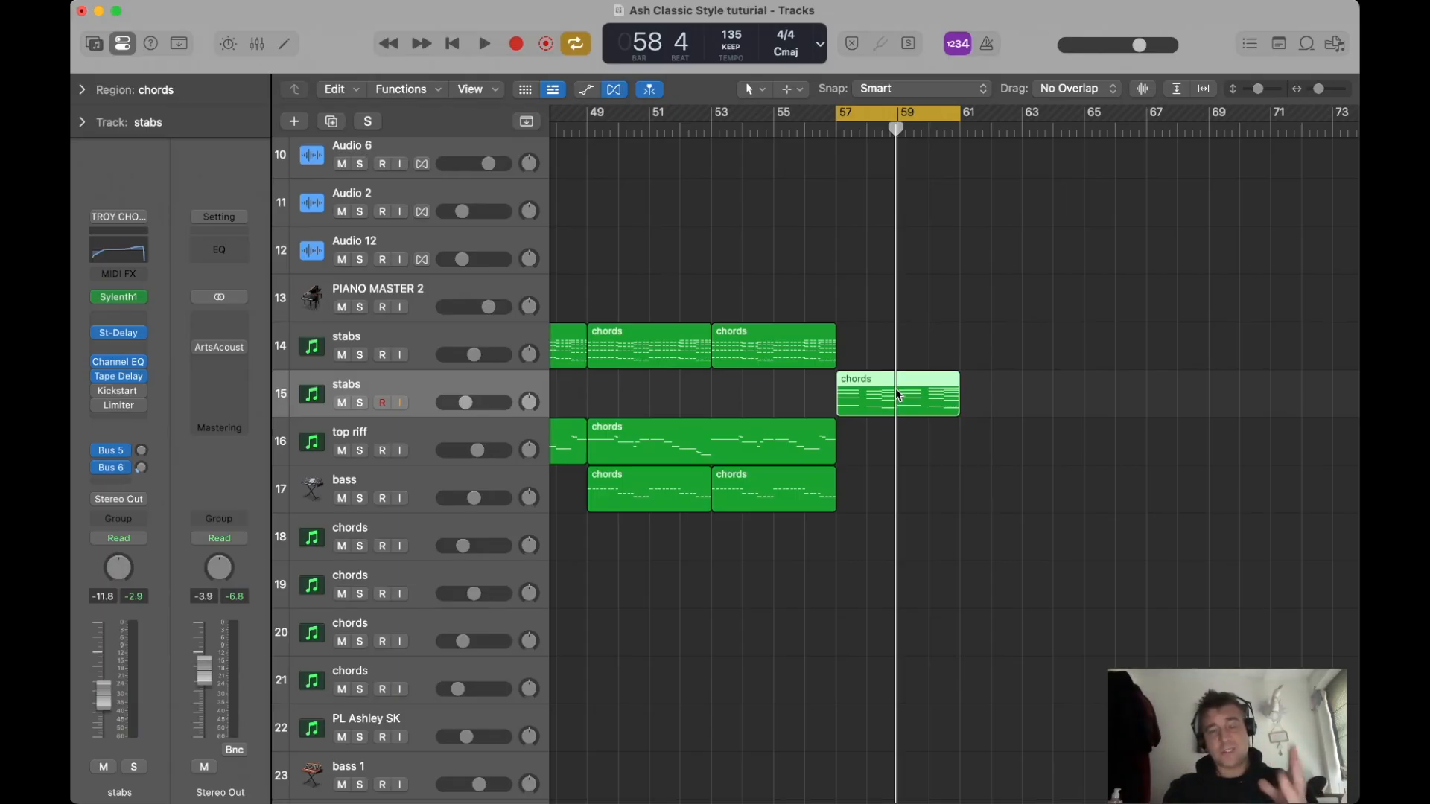
Play back the shortened chords and bypass the St-Delay and Tape Delay on their track.
key("space")
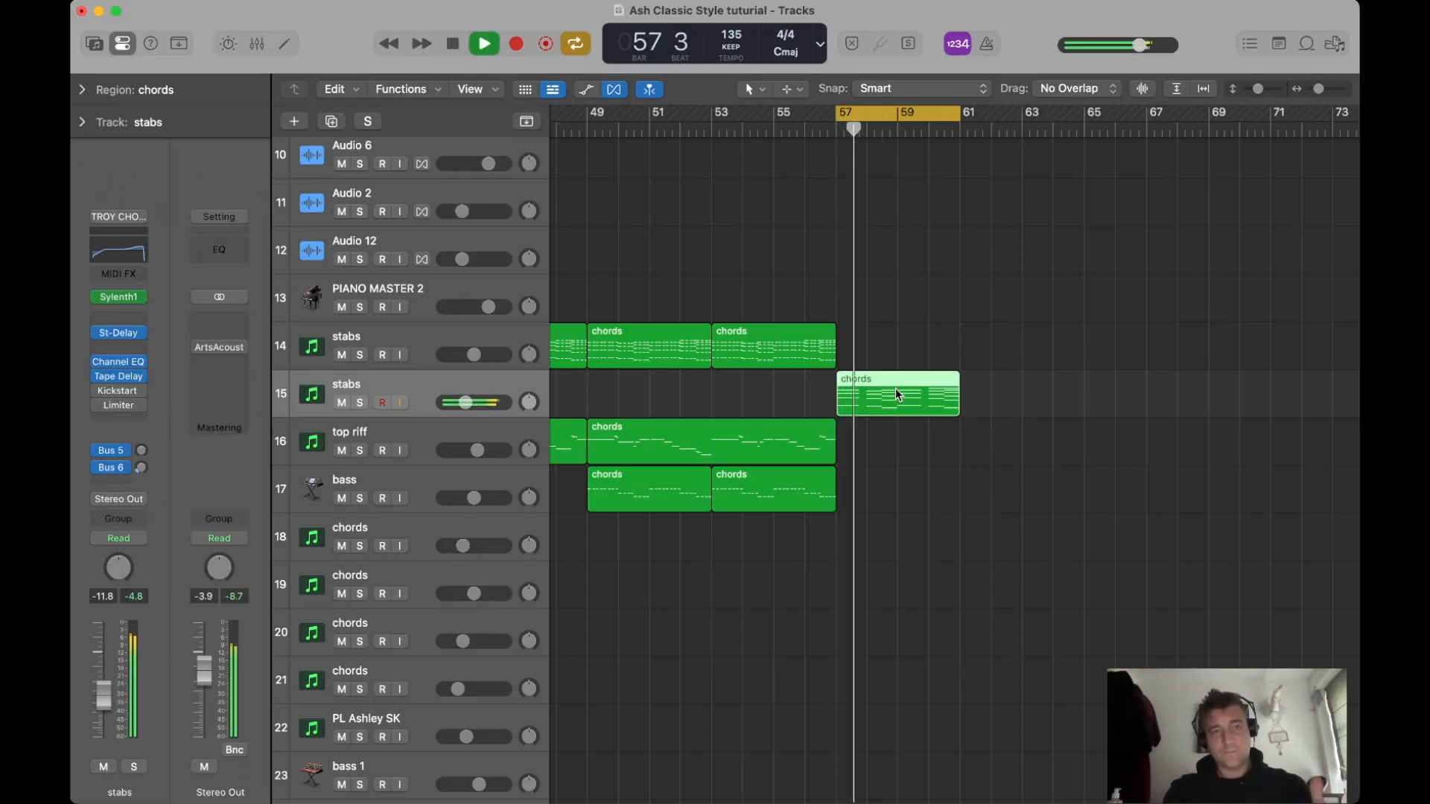
key("space")
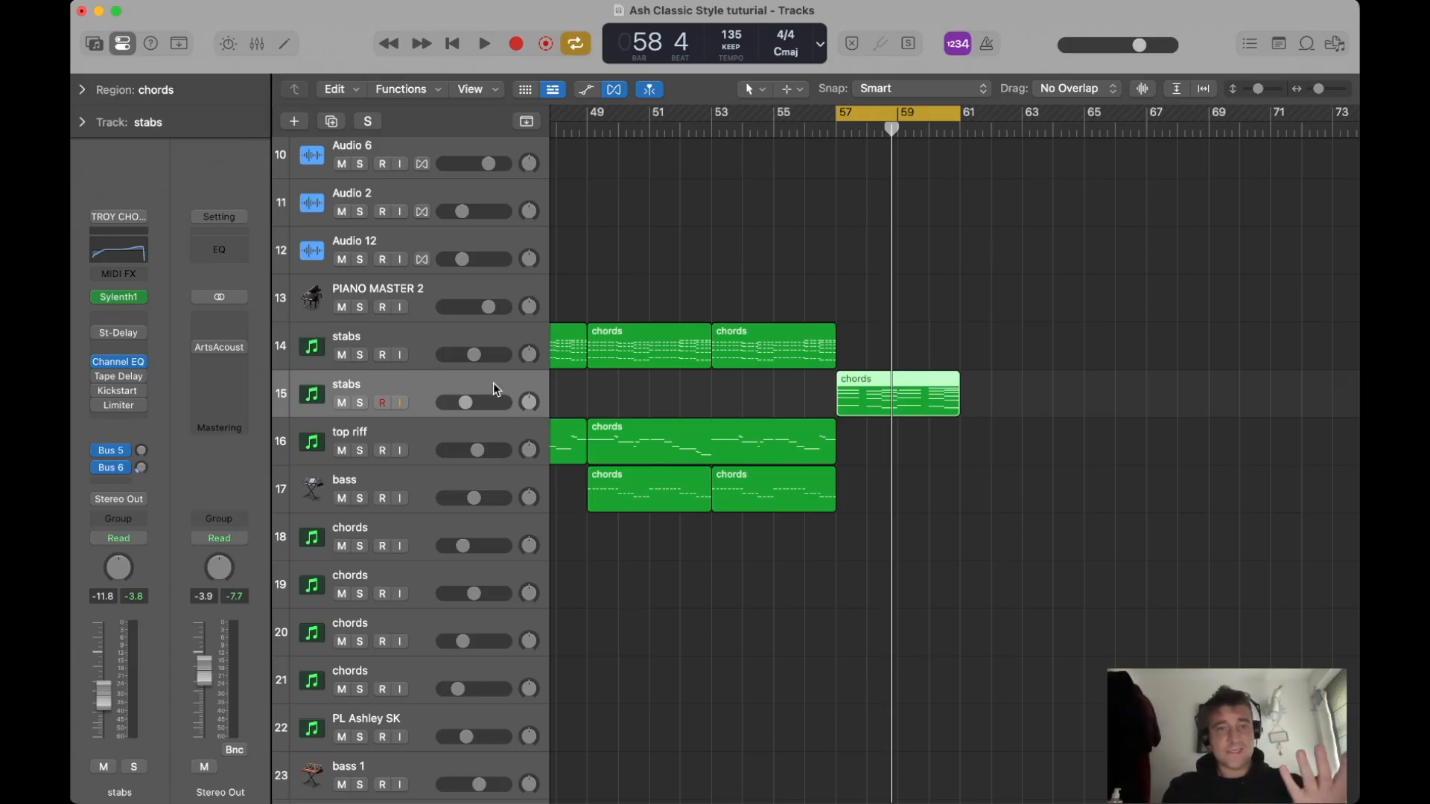
left_click(362, 403)
key("space")
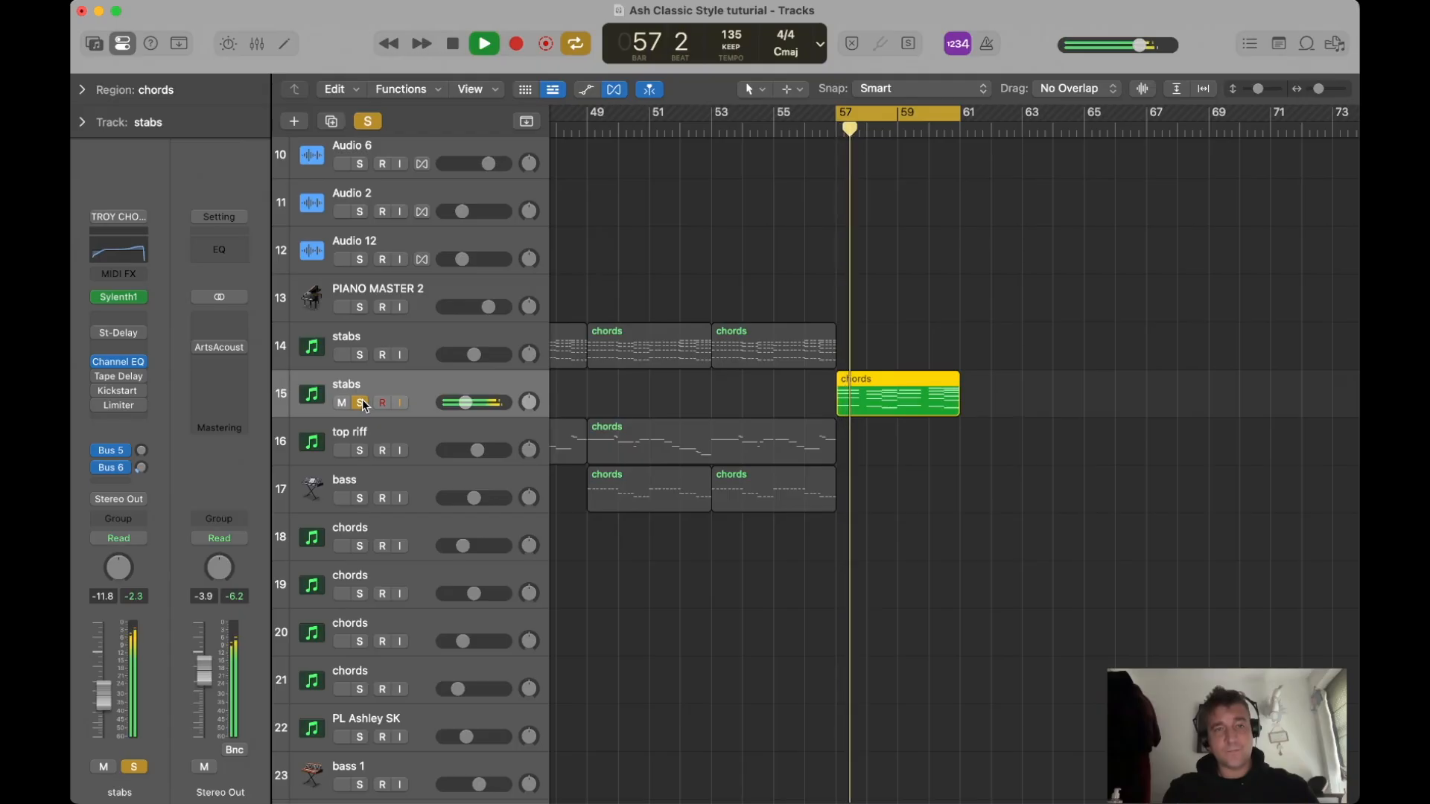
key("space")
left_click(361, 403)
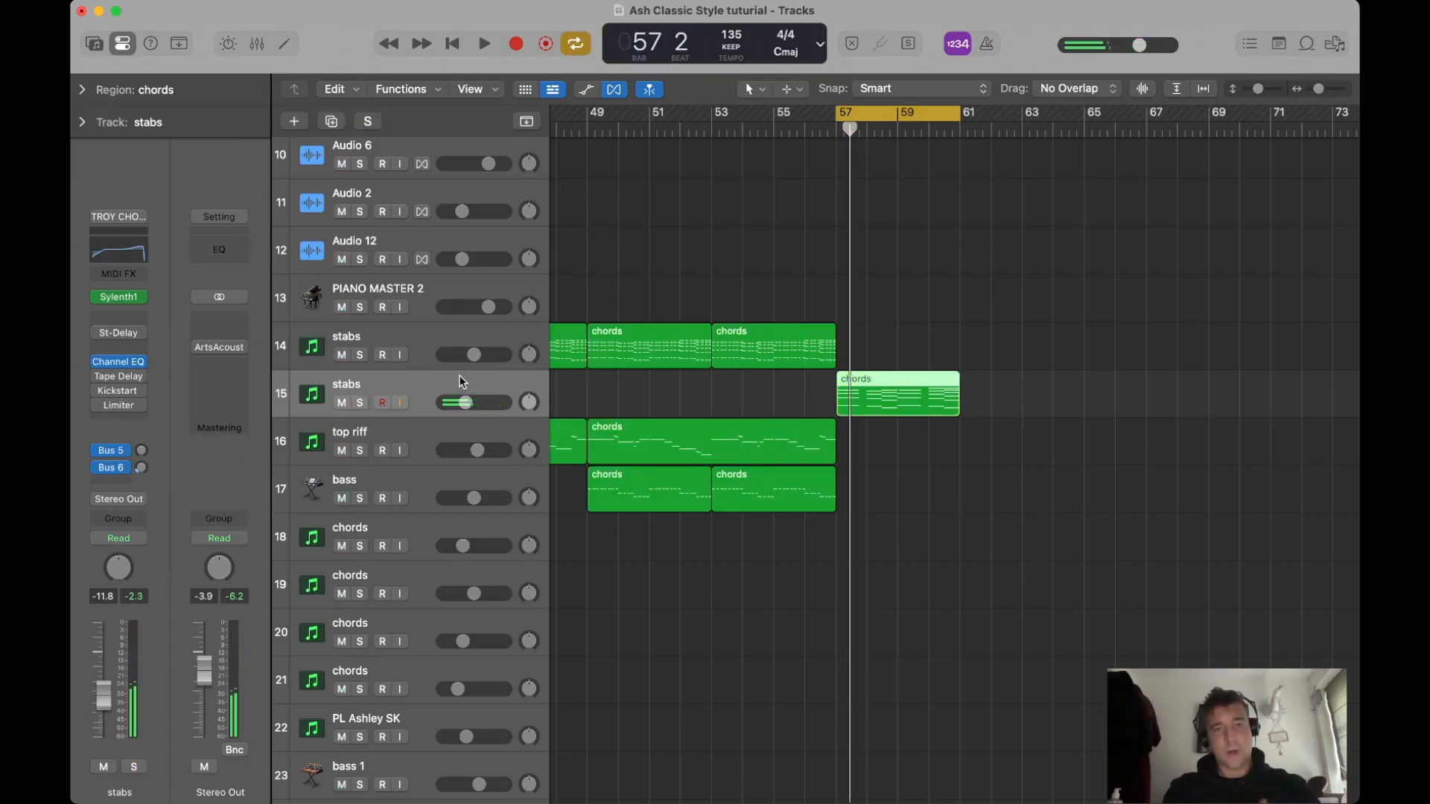
Copy the bar 57 chords region onto a new duplicate of the stabs track and delete all but its lowest notes.
left_click(333, 123)
left_click_drag(866, 393, 878, 438)
double_click(879, 438)
key("t")
key("Escape")
left_click_drag(360, 490, 703, 310)
key("Delete")
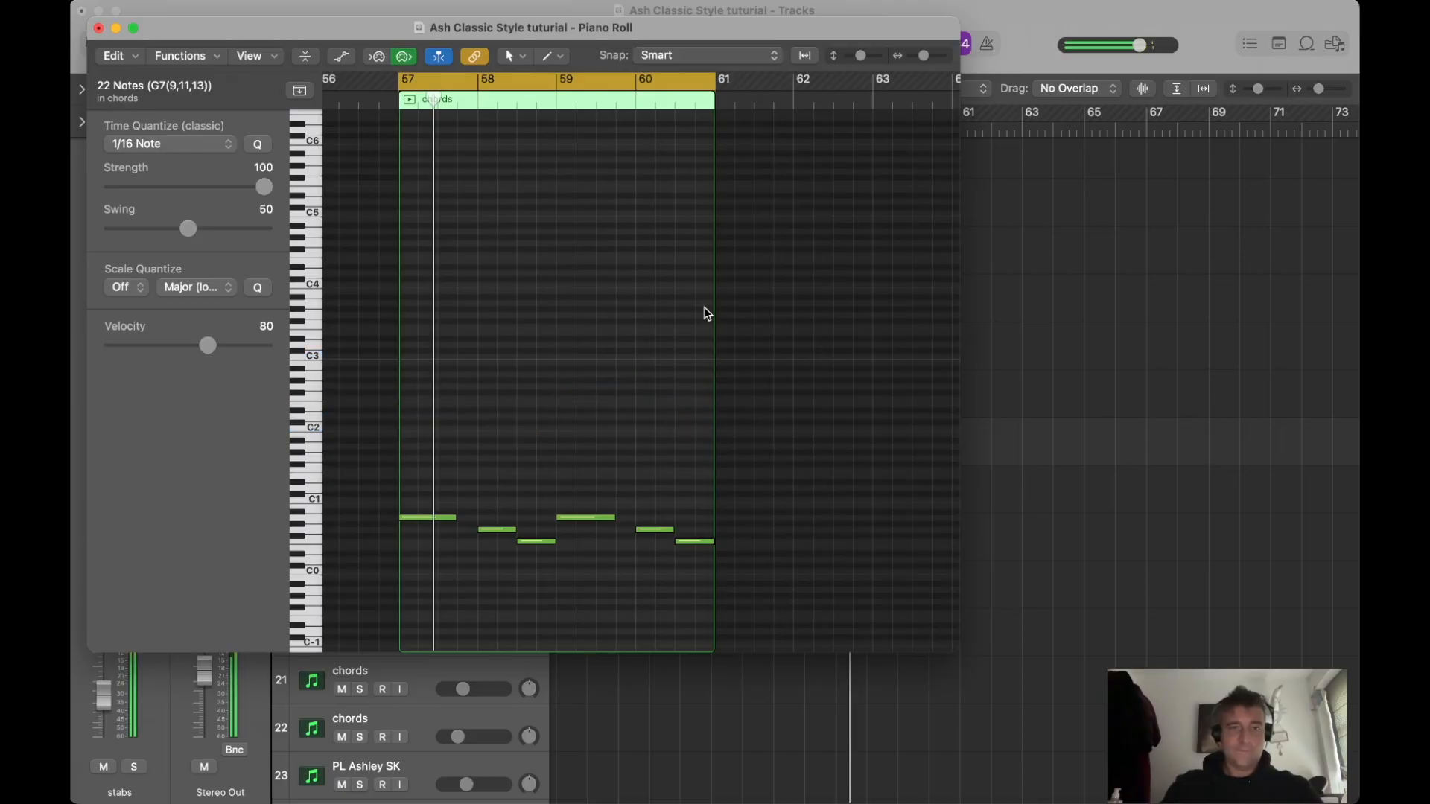
left_click(1207, 458)
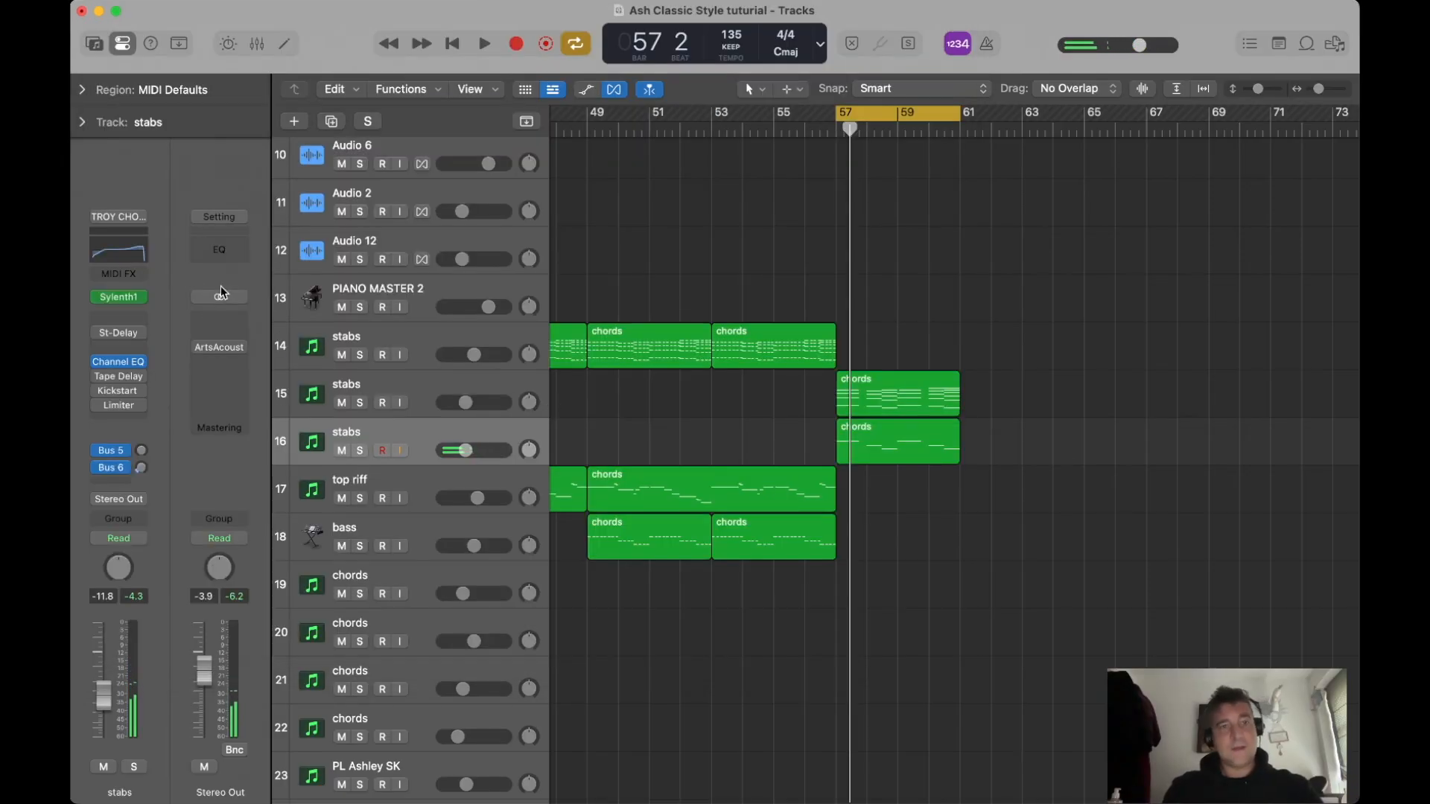
Load the "white flag bassline 1" channel strip setting on the new low-note track.
left_click(137, 214)
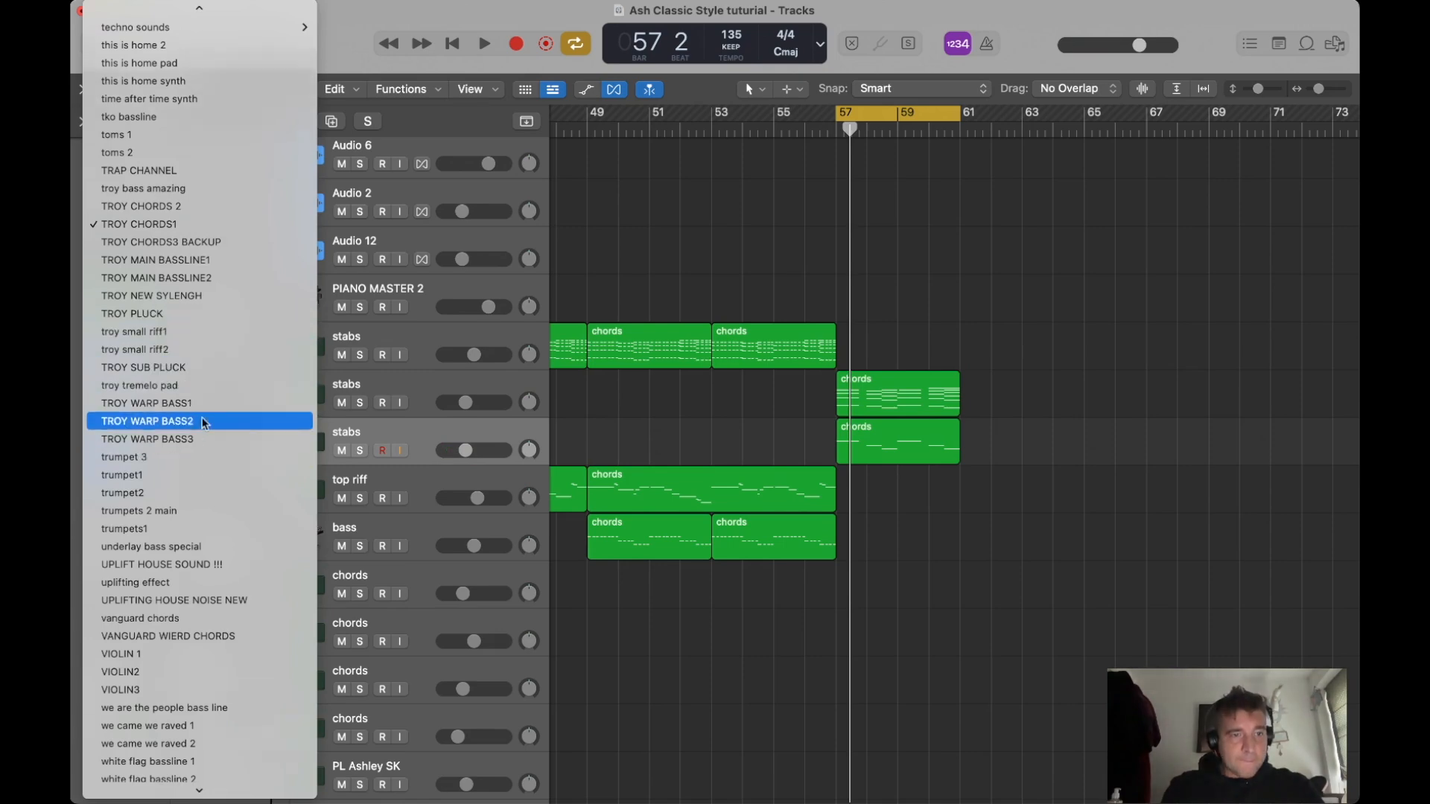
left_click(199, 272)
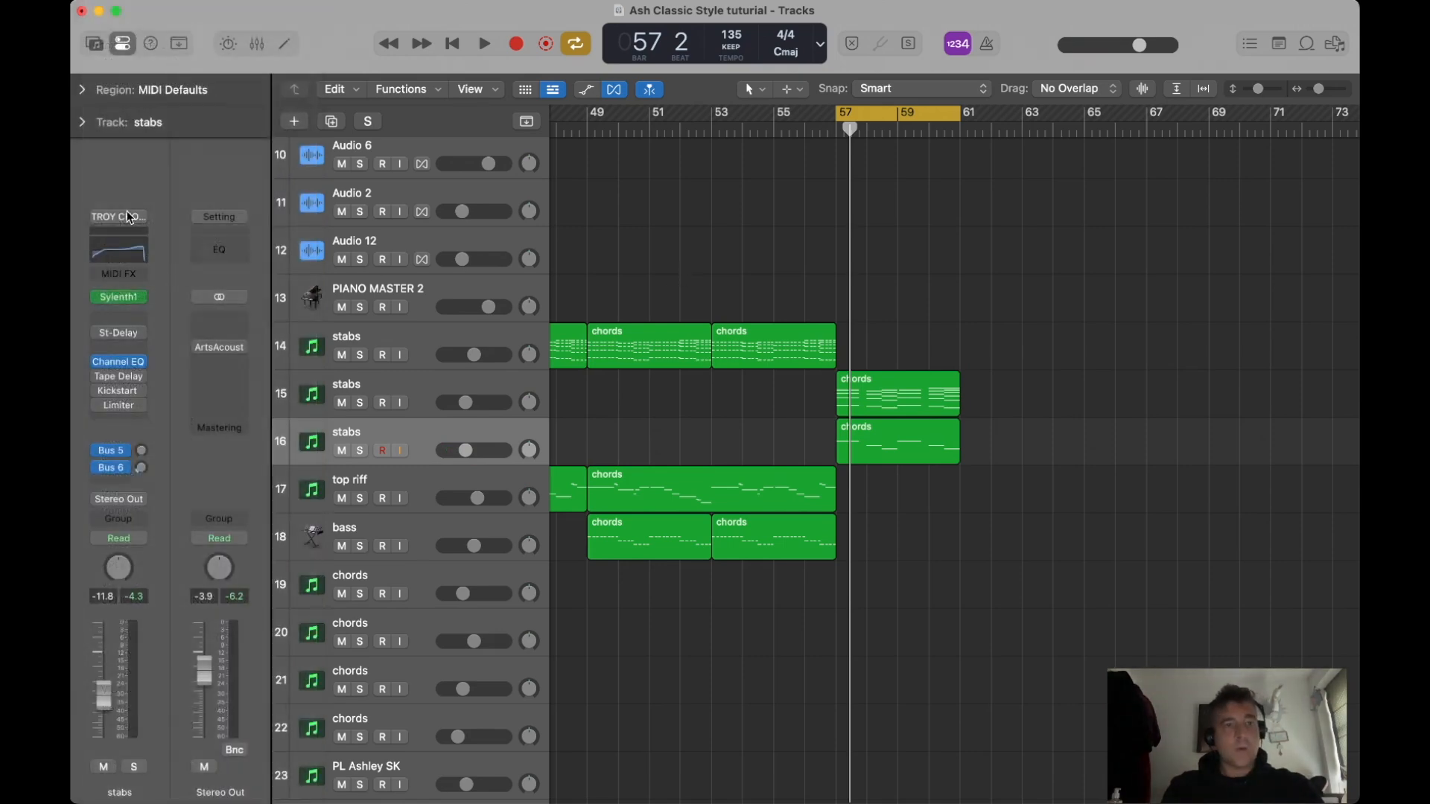
left_click(128, 217)
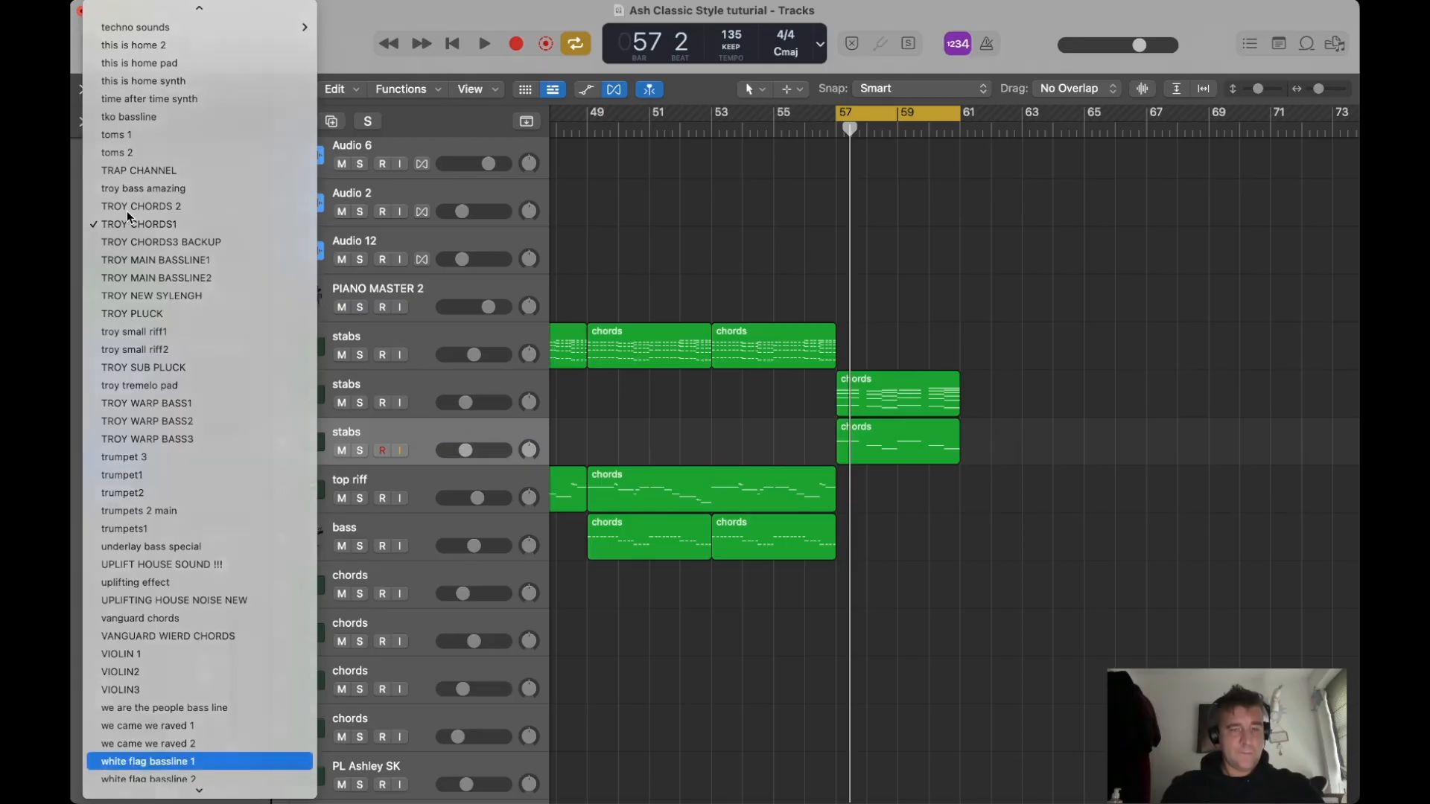
key("Return")
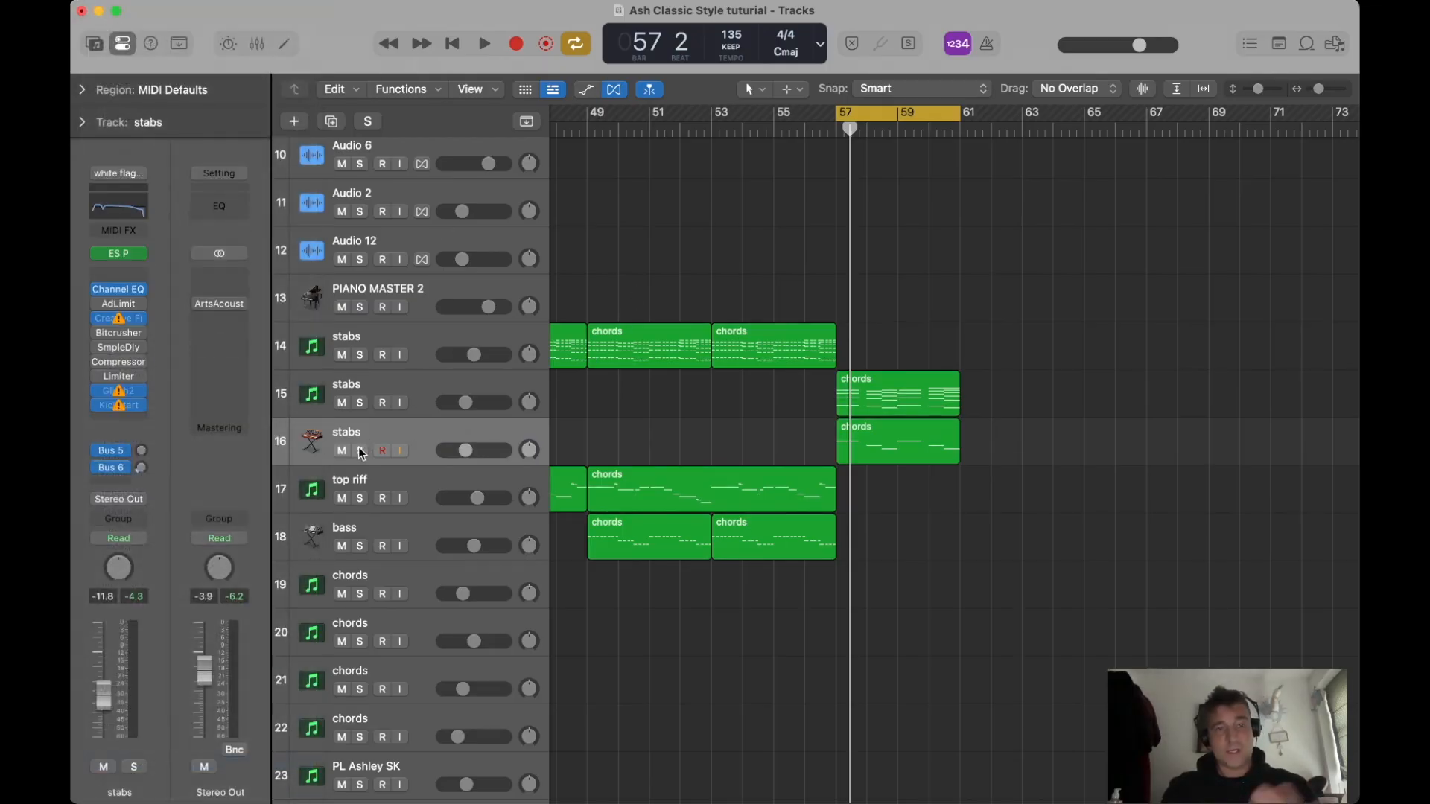
Solo the low-note bass track and audition it briefly from bar 57.
left_click(361, 452)
key("space")
key("space")
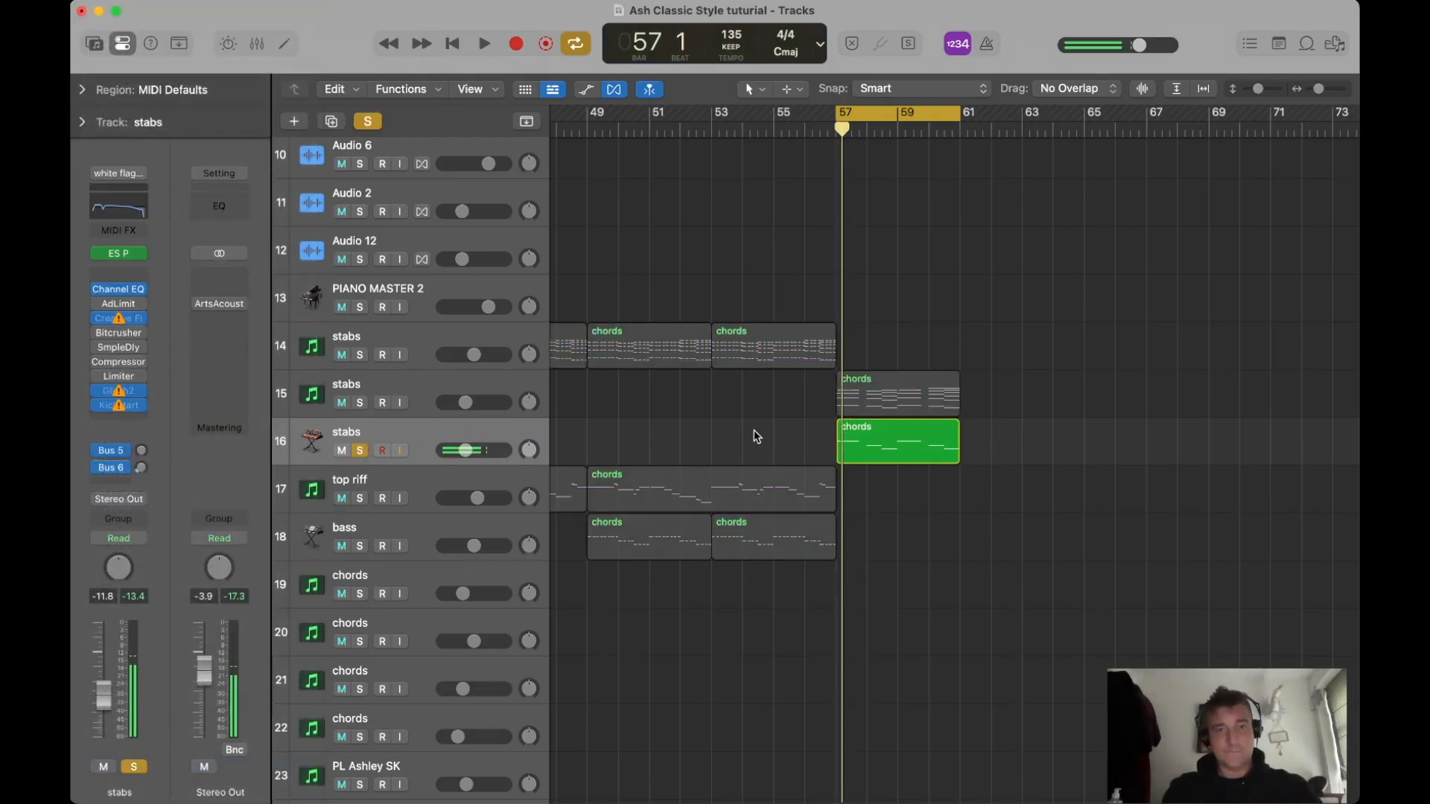
Check the bass track's transpose setting and shift the pitch of all notes in its bar 57 region.
left_click(80, 123)
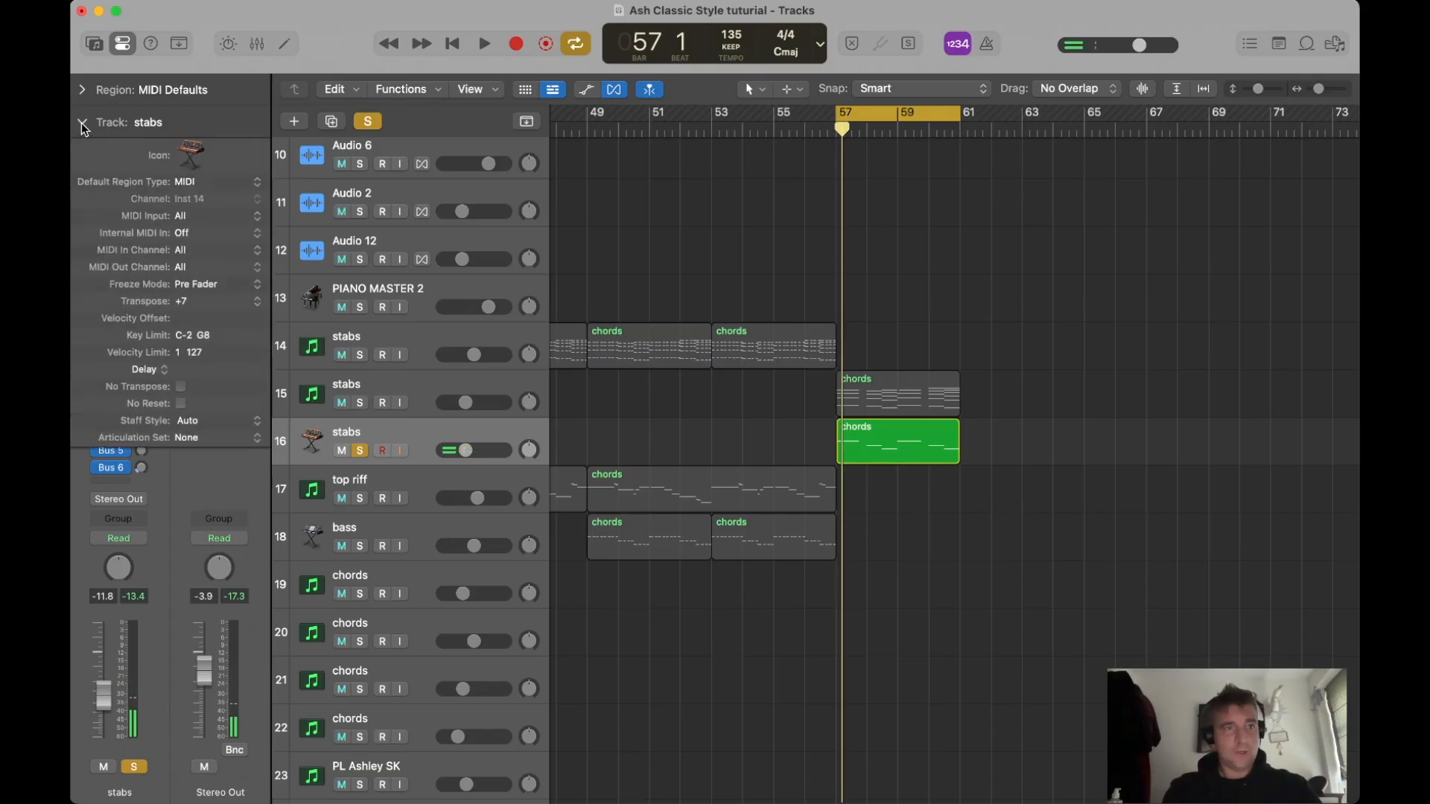
left_click(82, 122)
double_click(865, 442)
key("super+a")
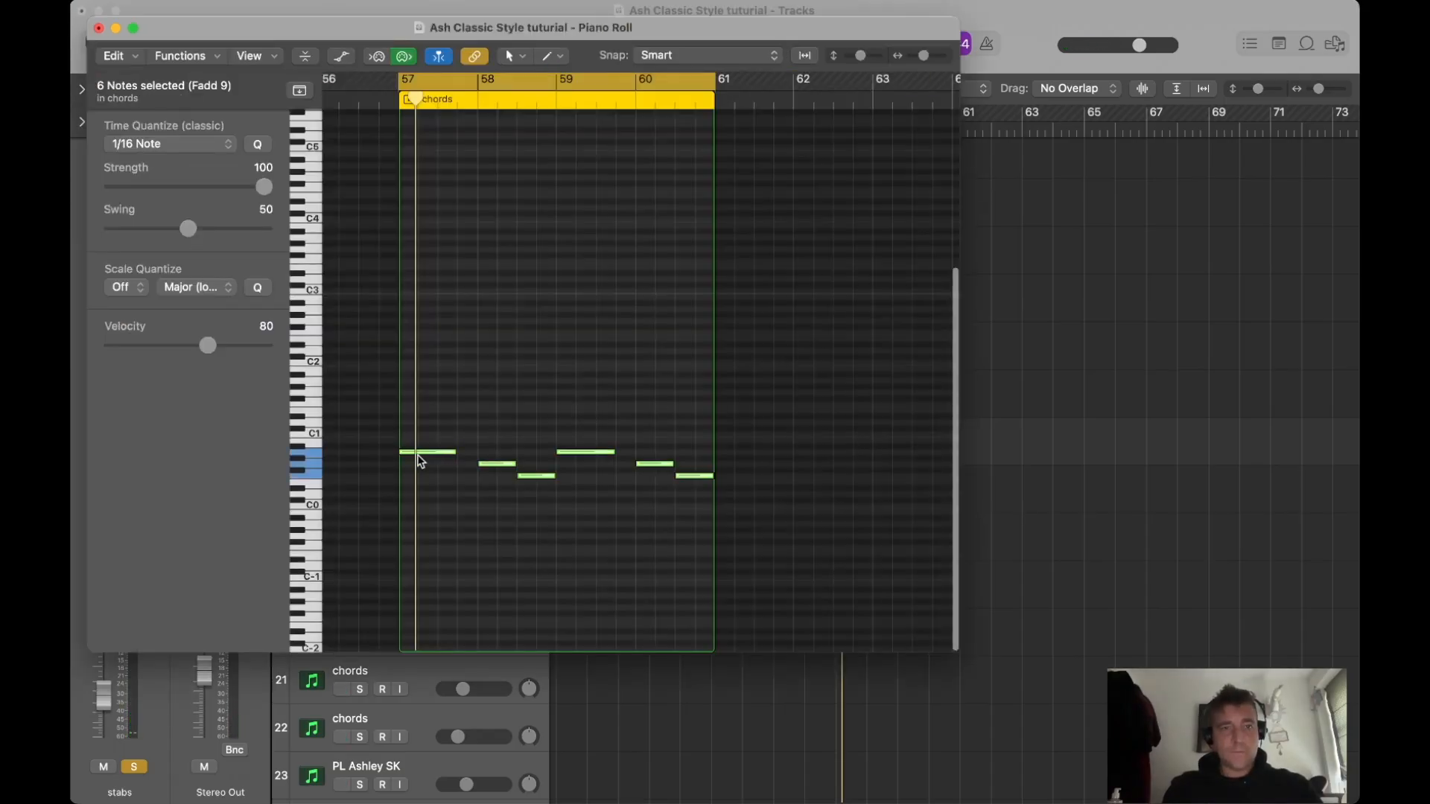
left_click_drag(419, 457, 1119, 418)
left_click(1120, 418)
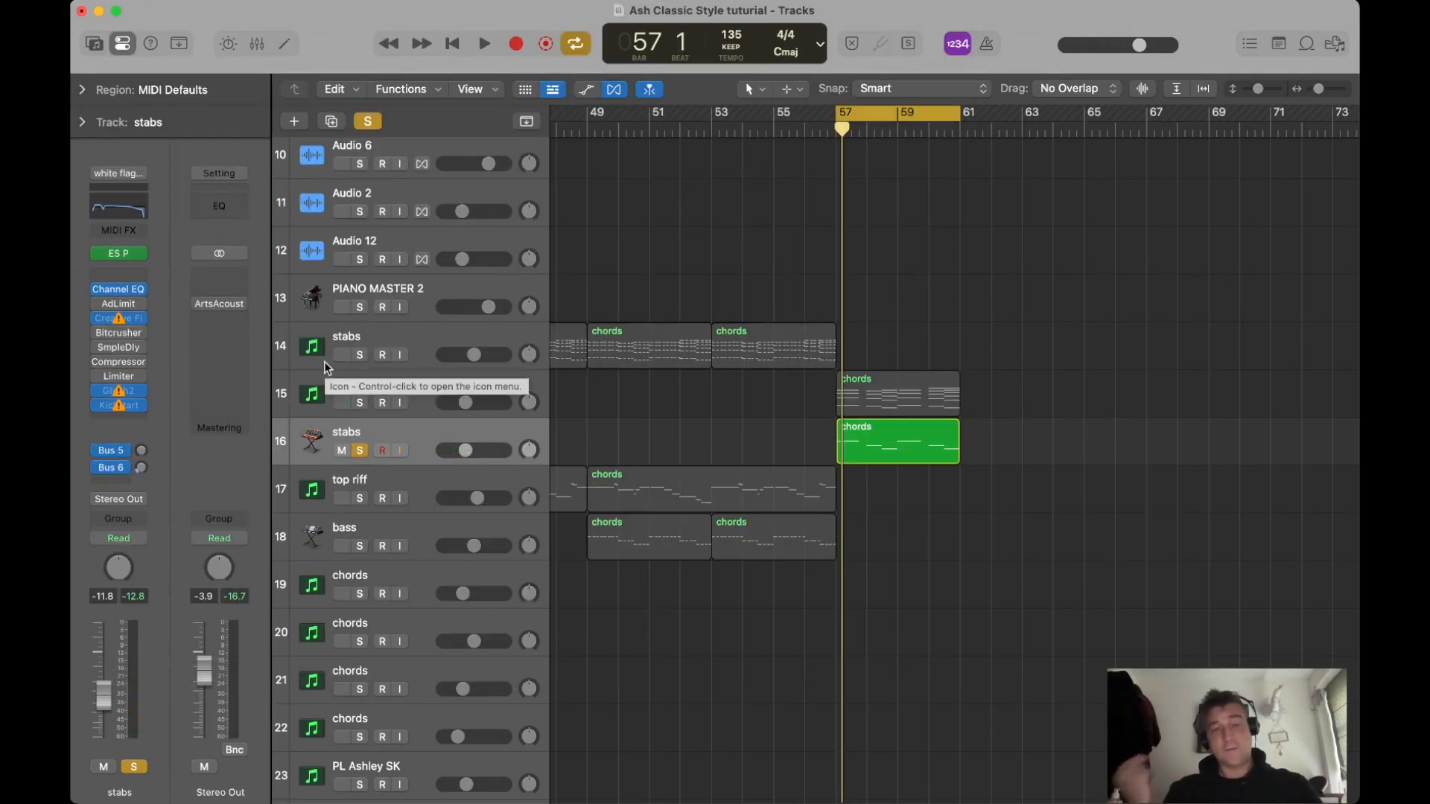
Play the bass notes together with the soloed chords and raise the bass track's volume to -10.0 dB.
key("space")
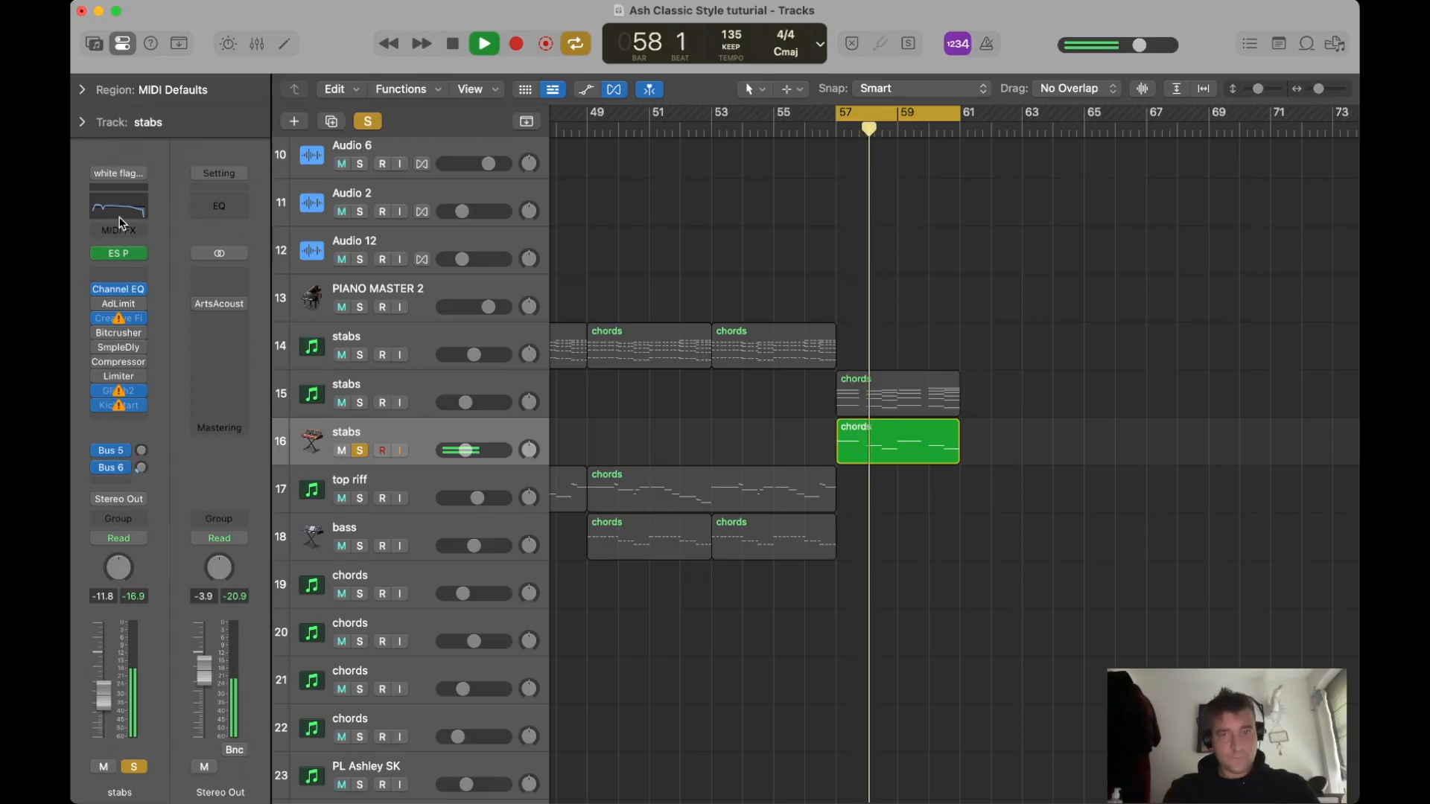
left_click(359, 402)
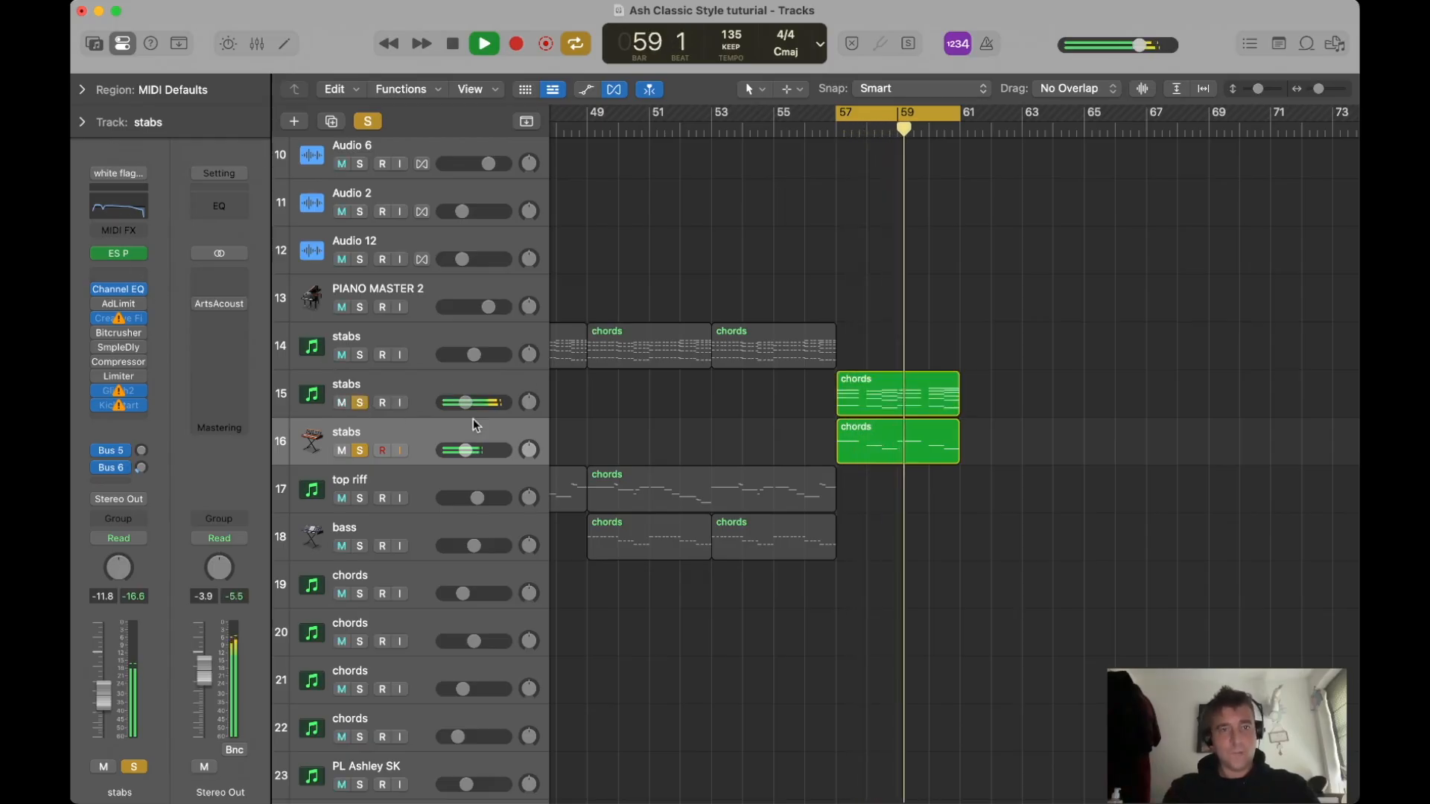
left_click_drag(467, 450, 475, 456)
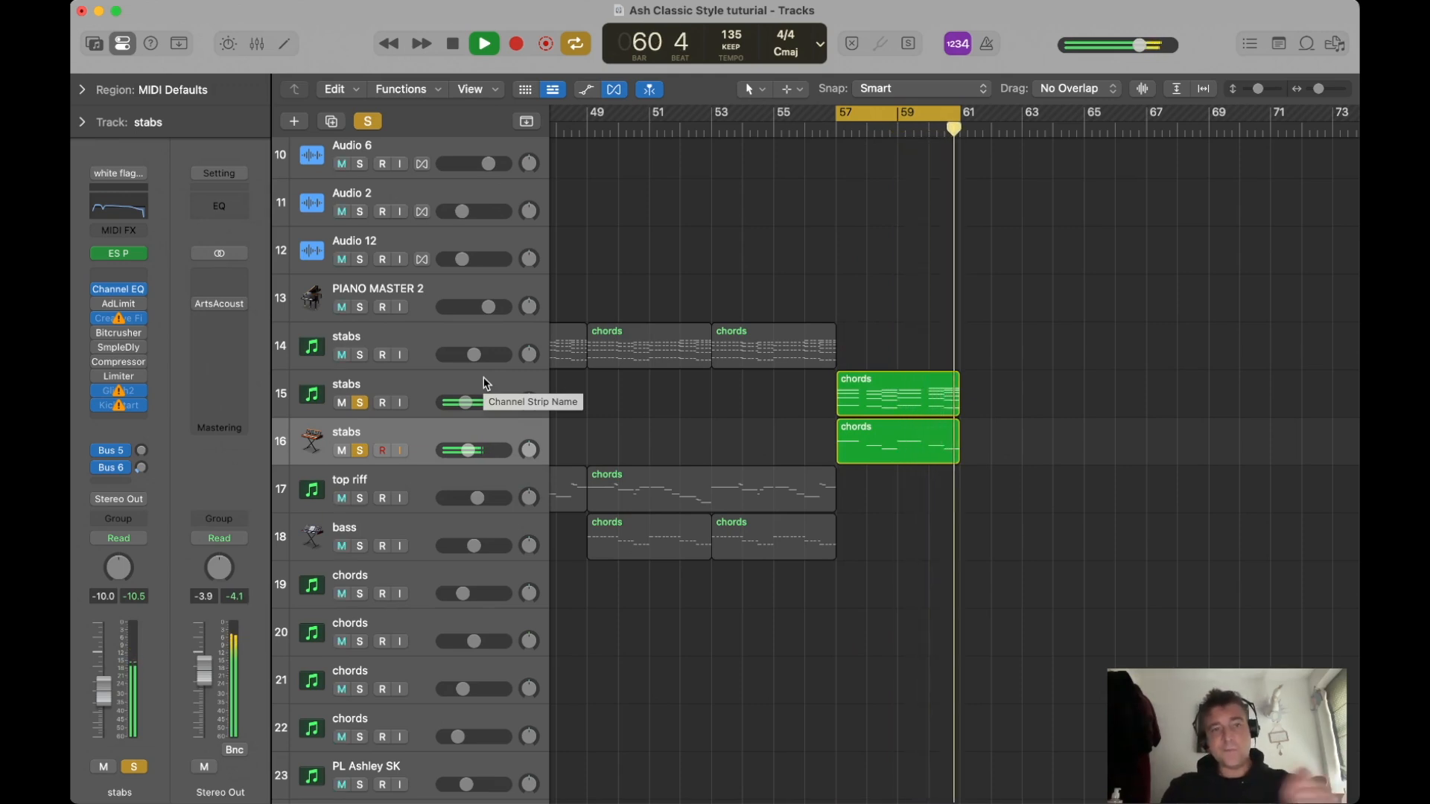
key("space")
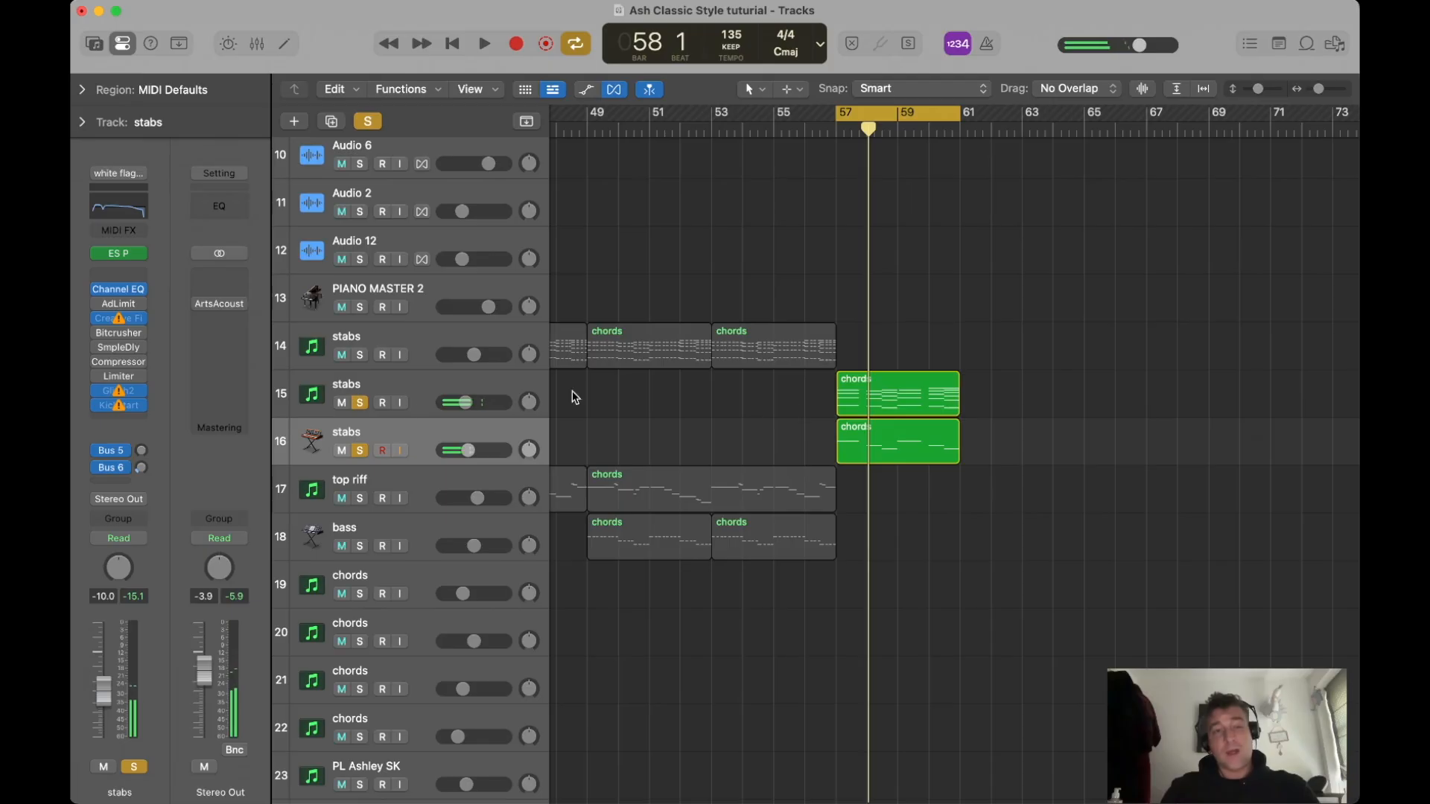
Duplicate the shortened-chords stabs track and copy the bar 57 chords region onto the duplicate.
left_click(431, 395)
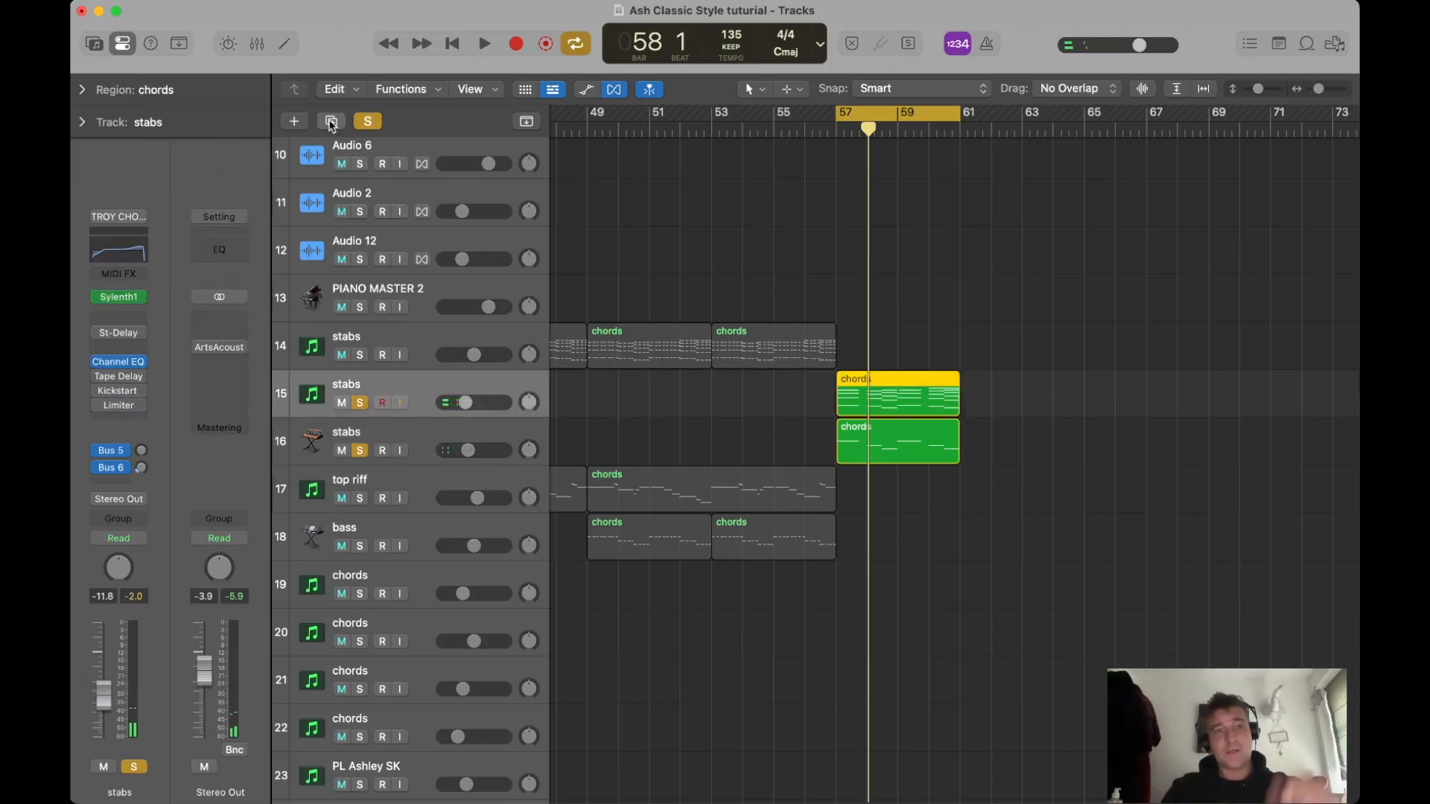
key("super+d")
left_click_drag(863, 405, 860, 452)
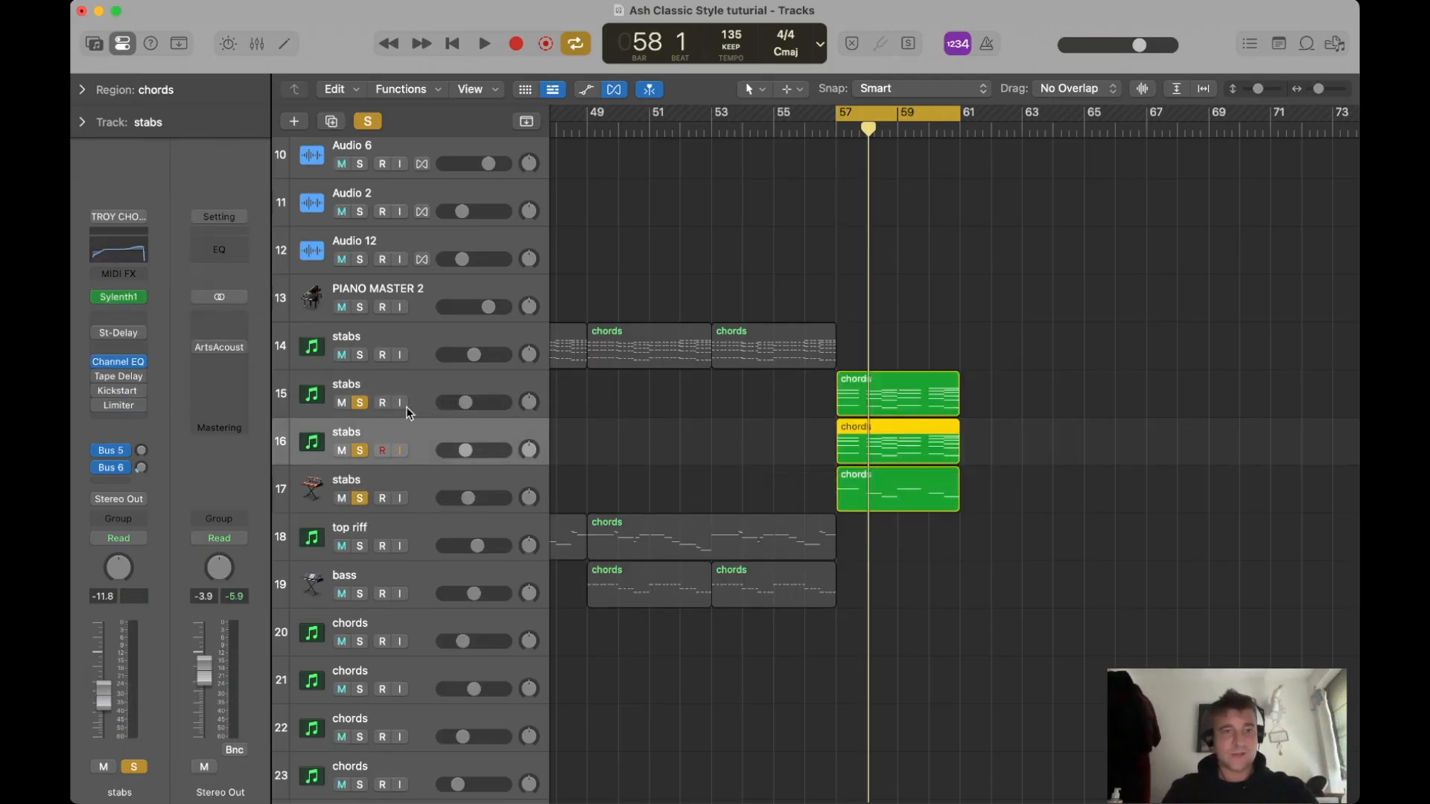
Solo only the newly duplicated chords track and load the "Pad 001" channel strip setting from 1 - AW Academy Sounds.
left_click(361, 499)
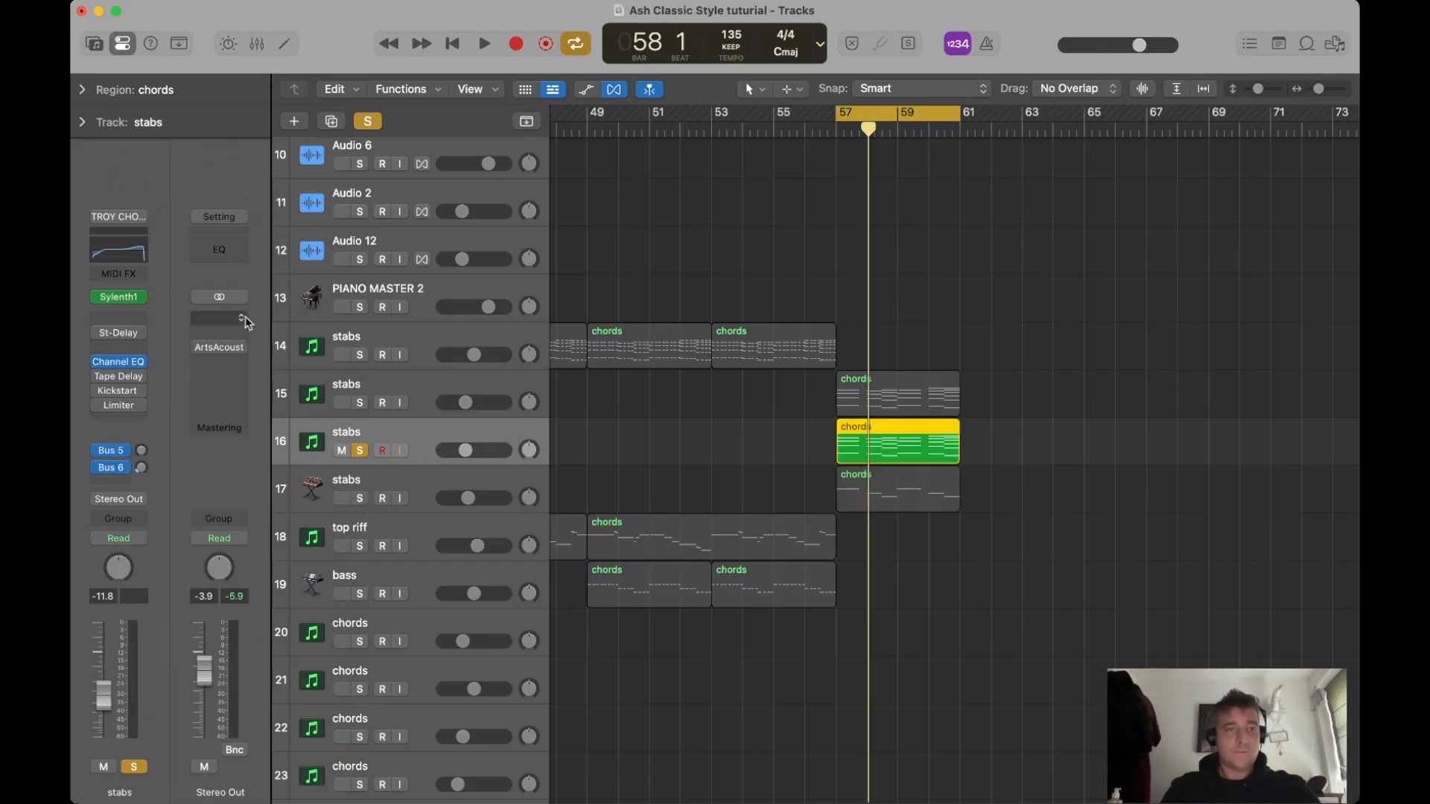
left_click(130, 218)
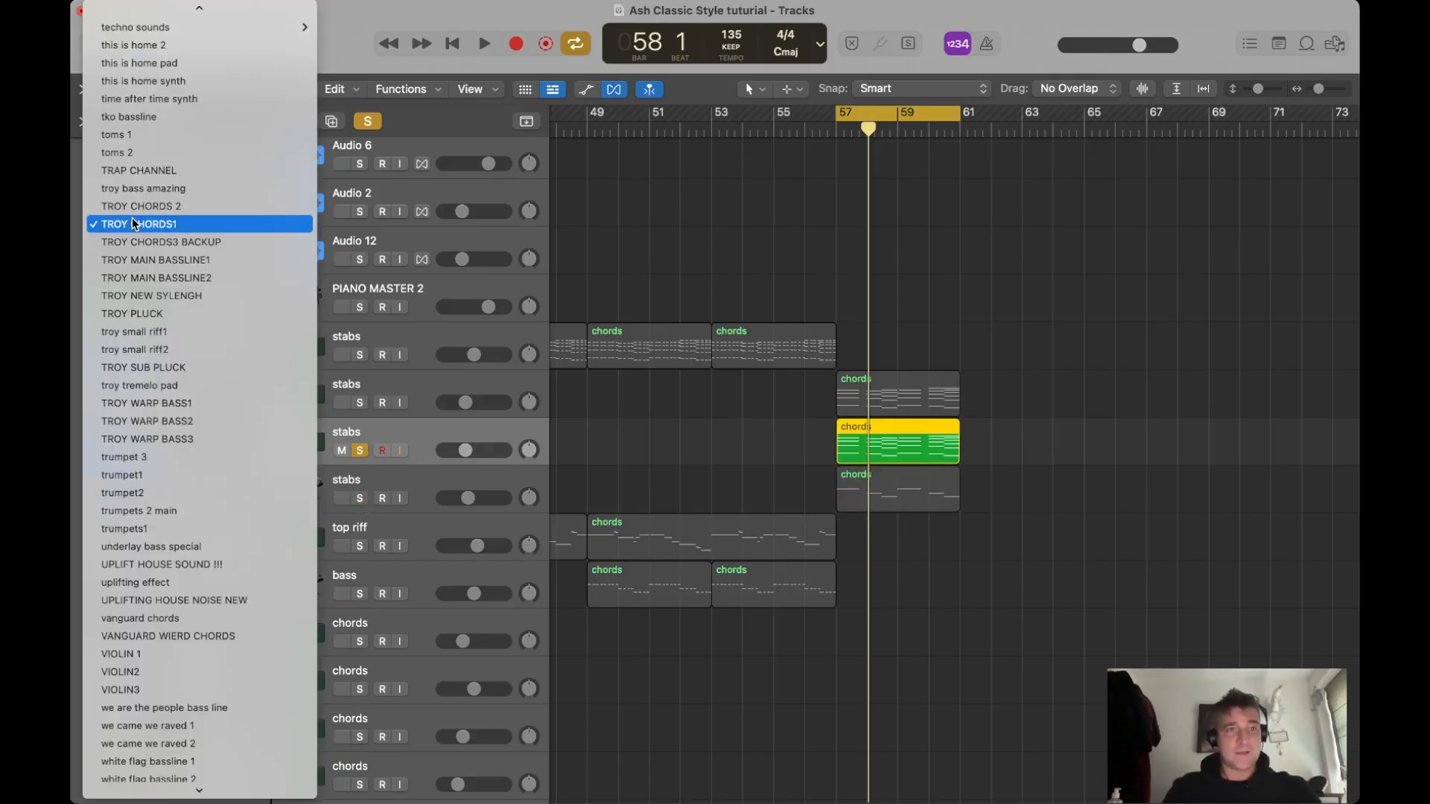
scroll(132, 224, "up", 20)
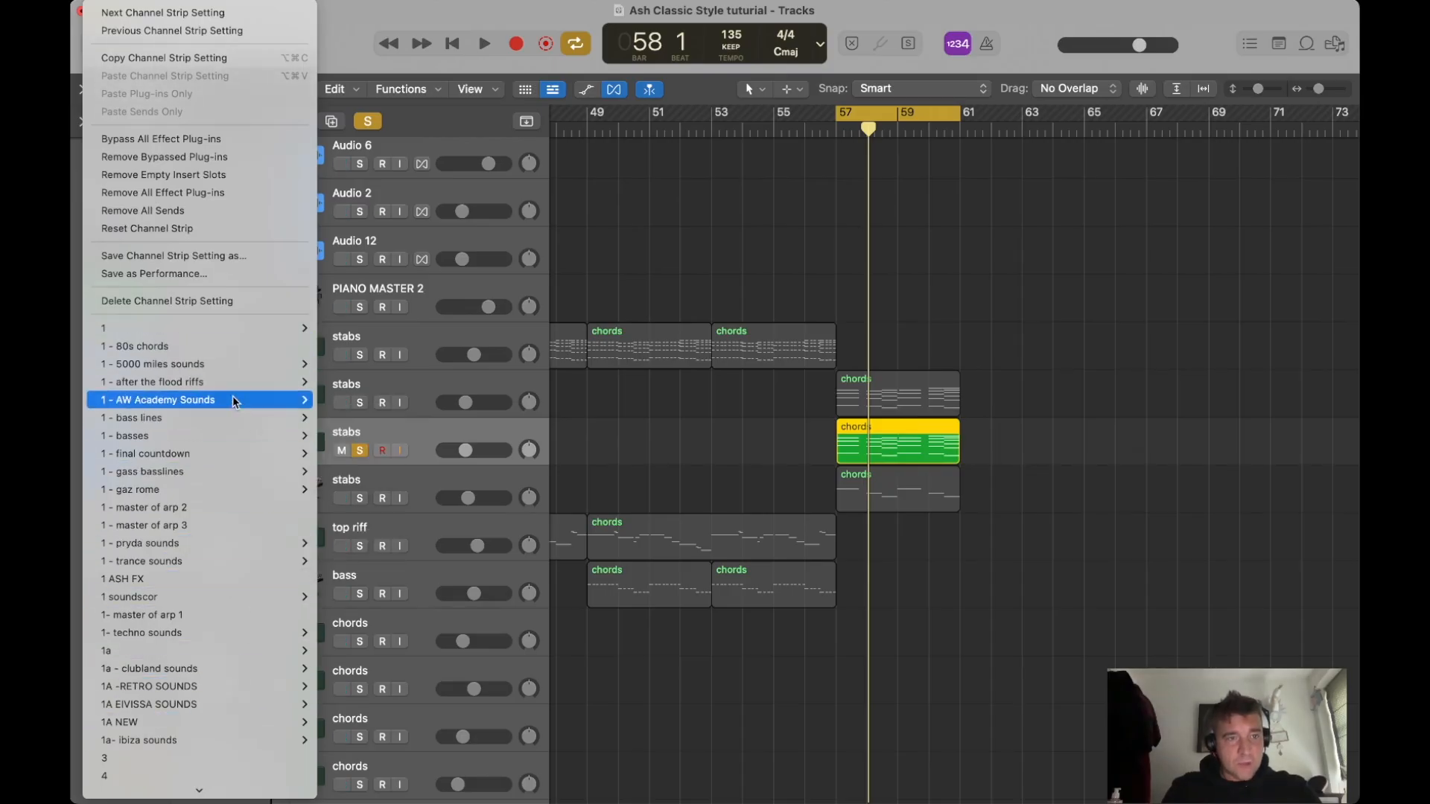
mouse_move(220, 400)
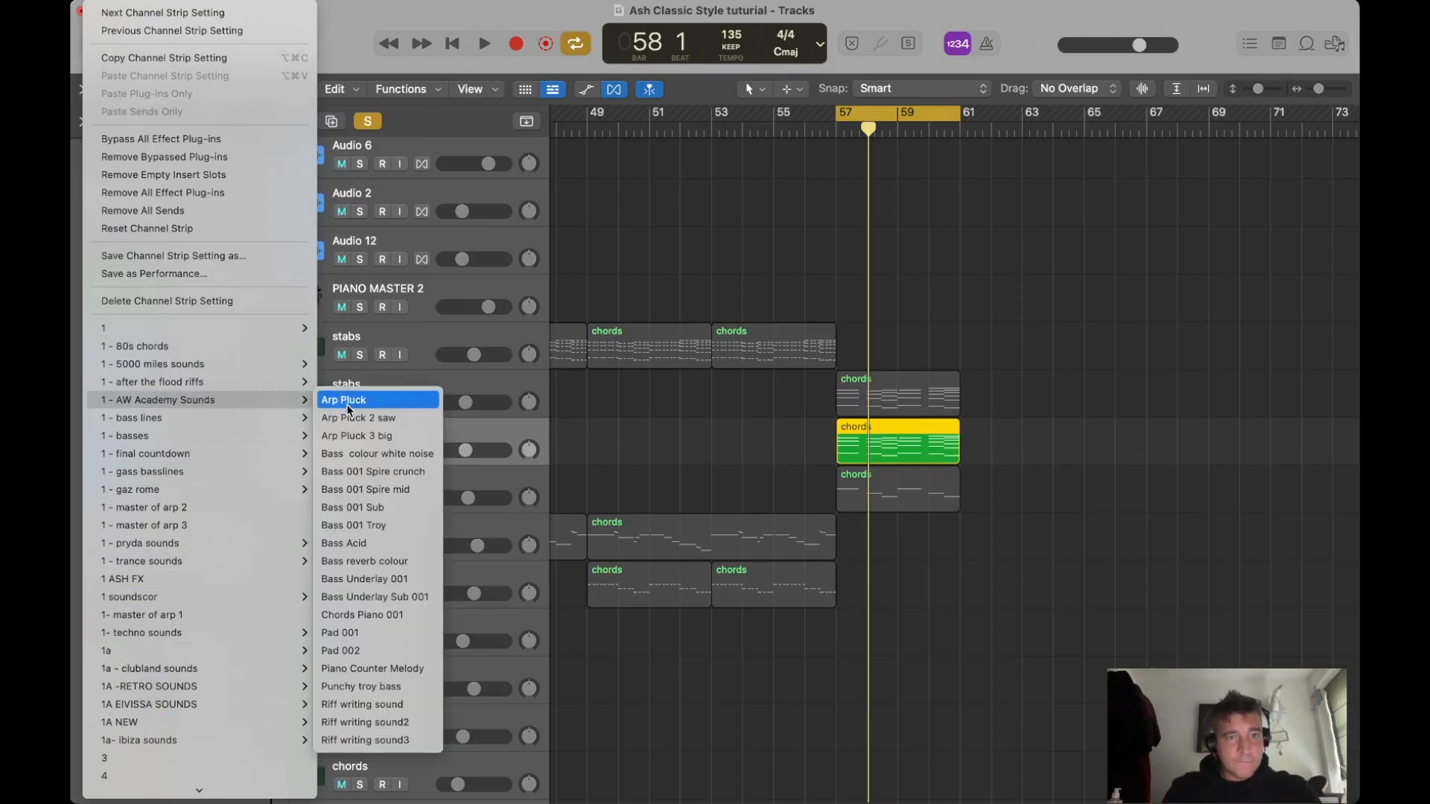
left_click(392, 634)
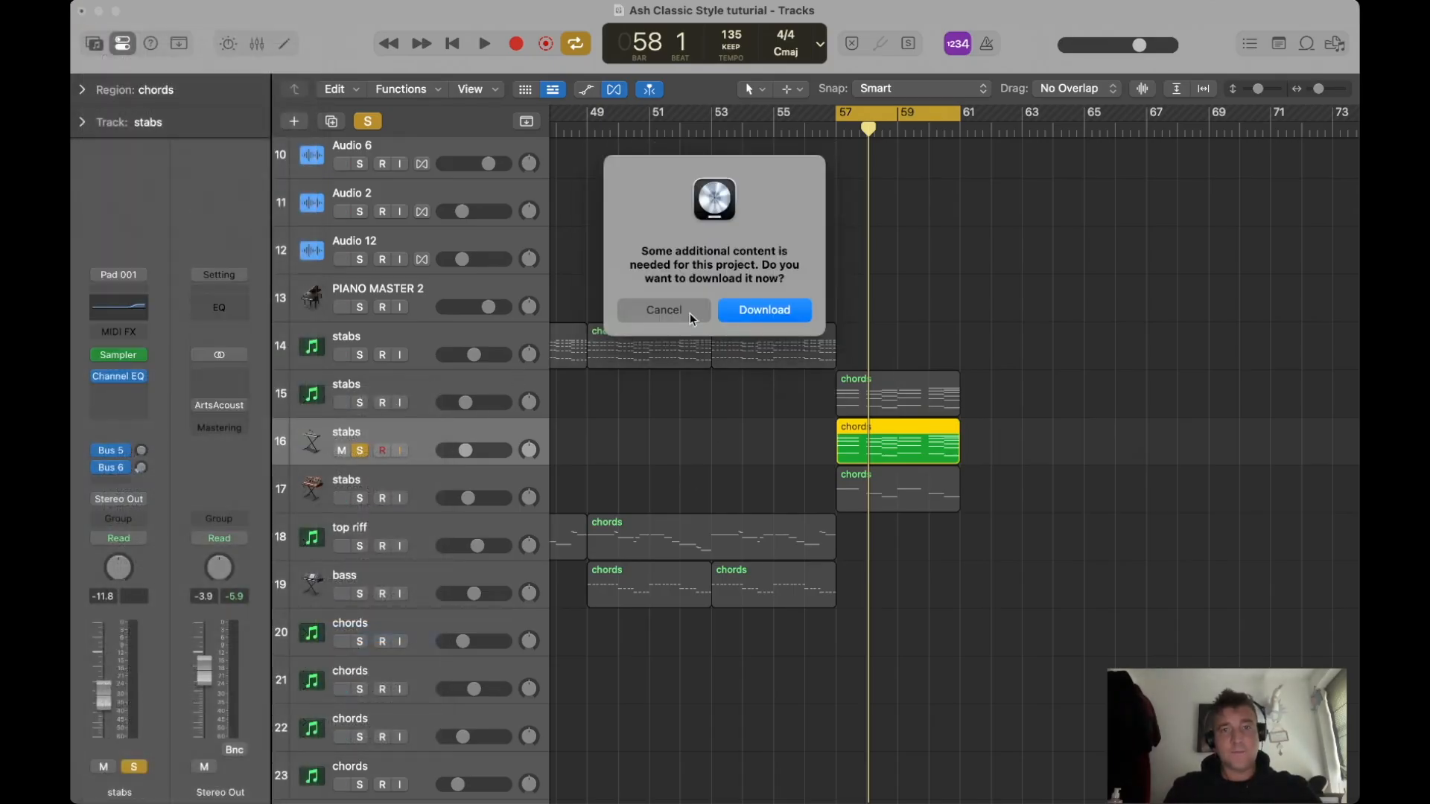
Decline the additional content download, audition the current pad, and load the "Pad 002" channel strip setting on track 16 instead.
left_click(690, 313)
key("space")
key("space")
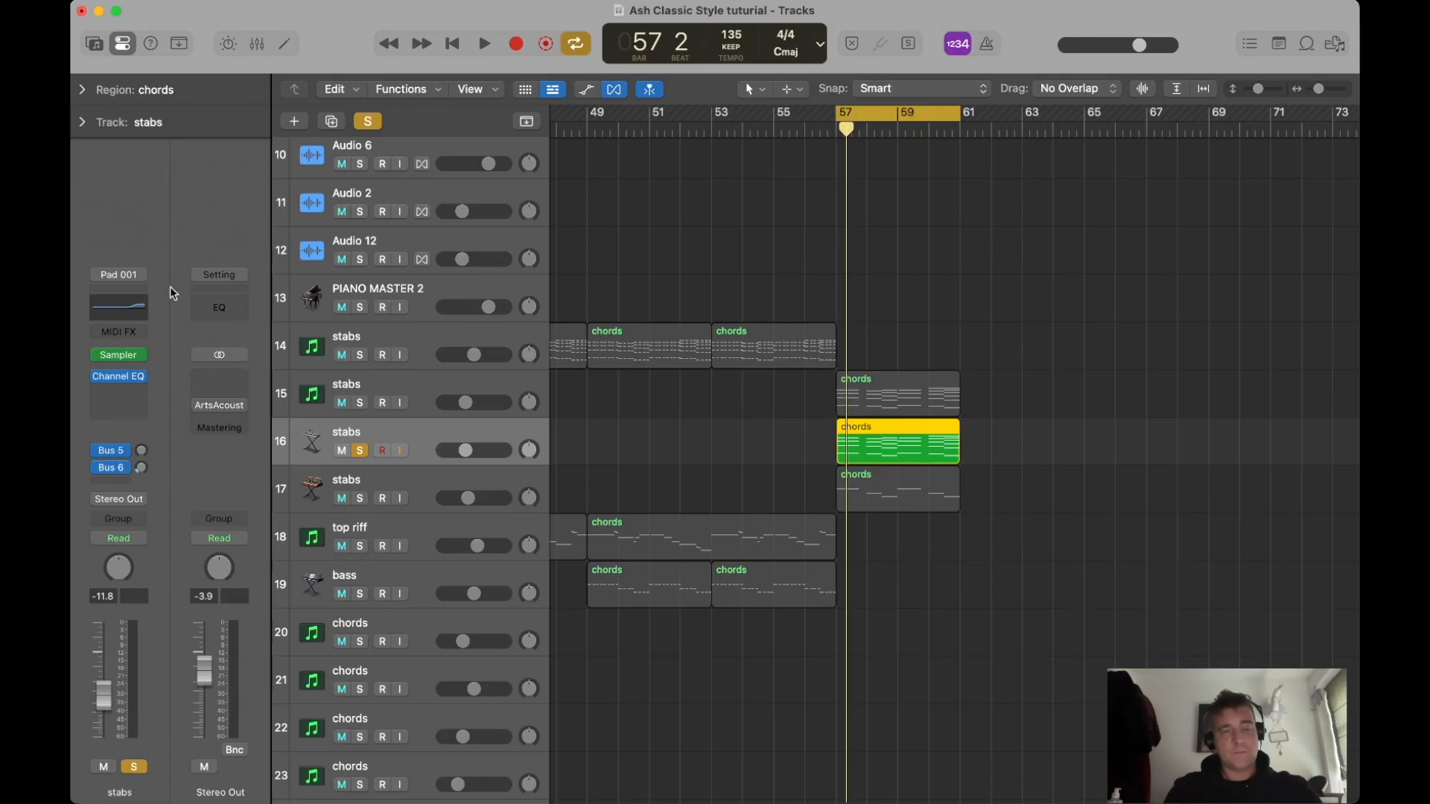
left_click(137, 275)
left_click(155, 323)
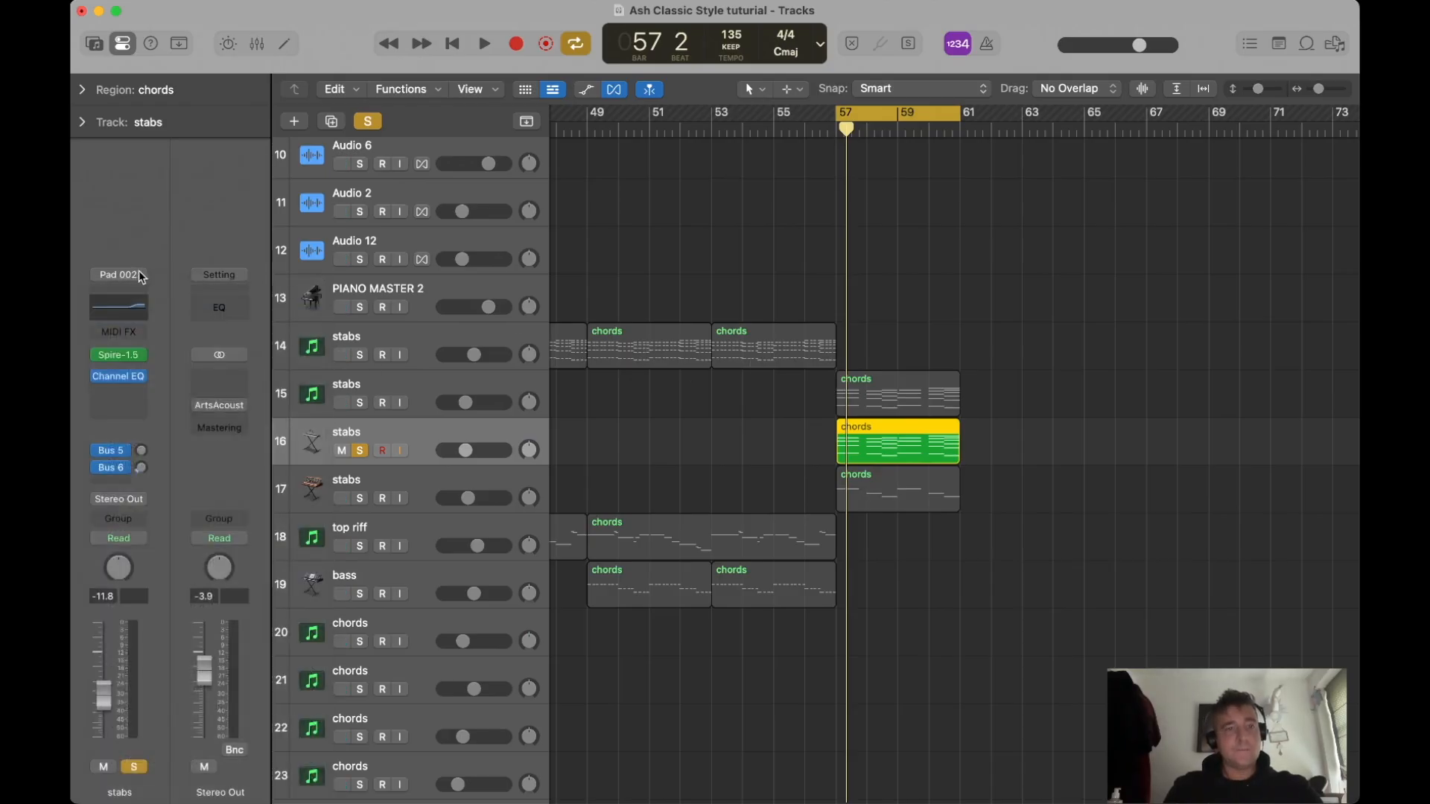
key("space")
key("space")
Transpose all notes in track 16's bar 57 chords region up one octave and listen to the result.
double_click(878, 444)
key("space")
key("super+a")
left_click_drag(427, 517, 421, 448)
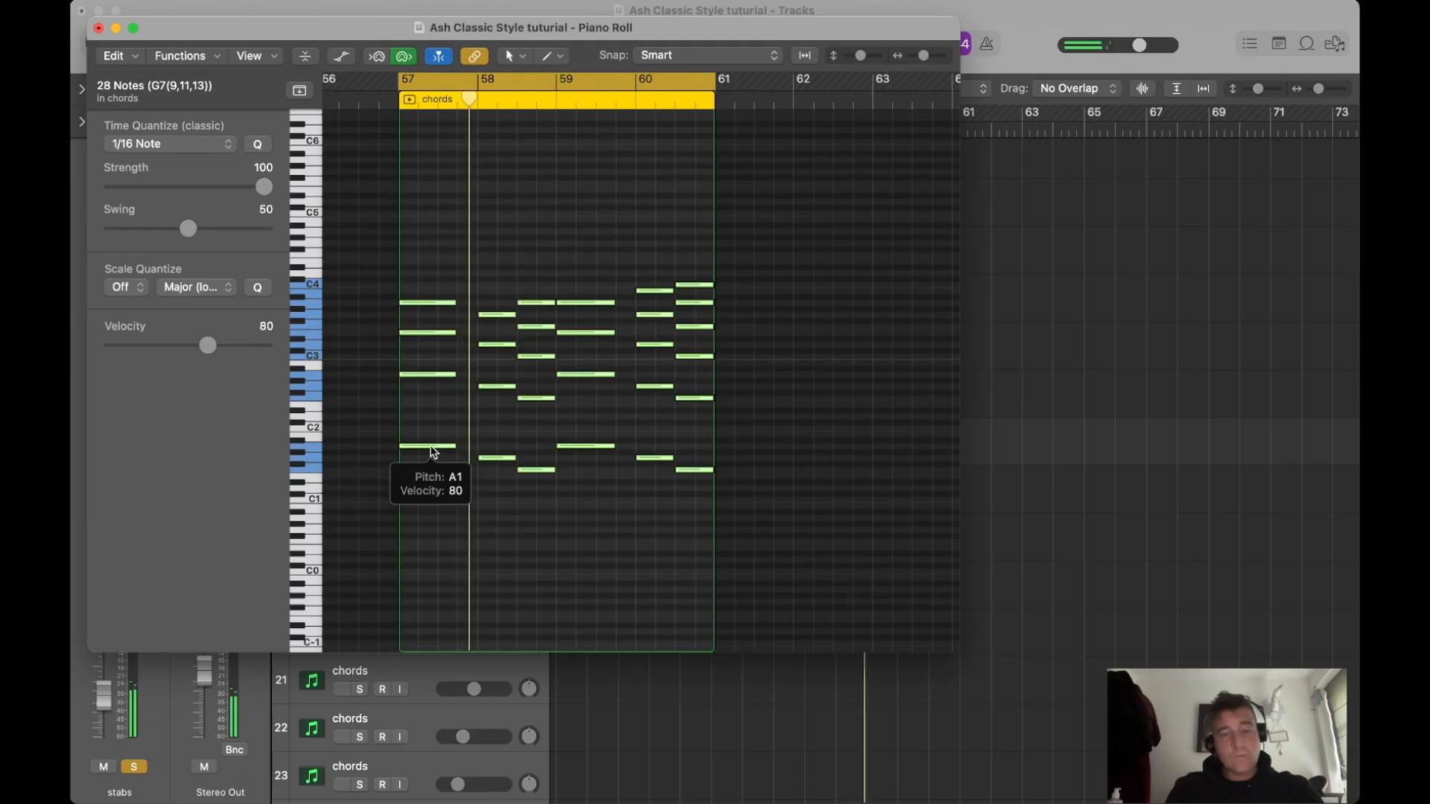
key("super+w")
key("space")
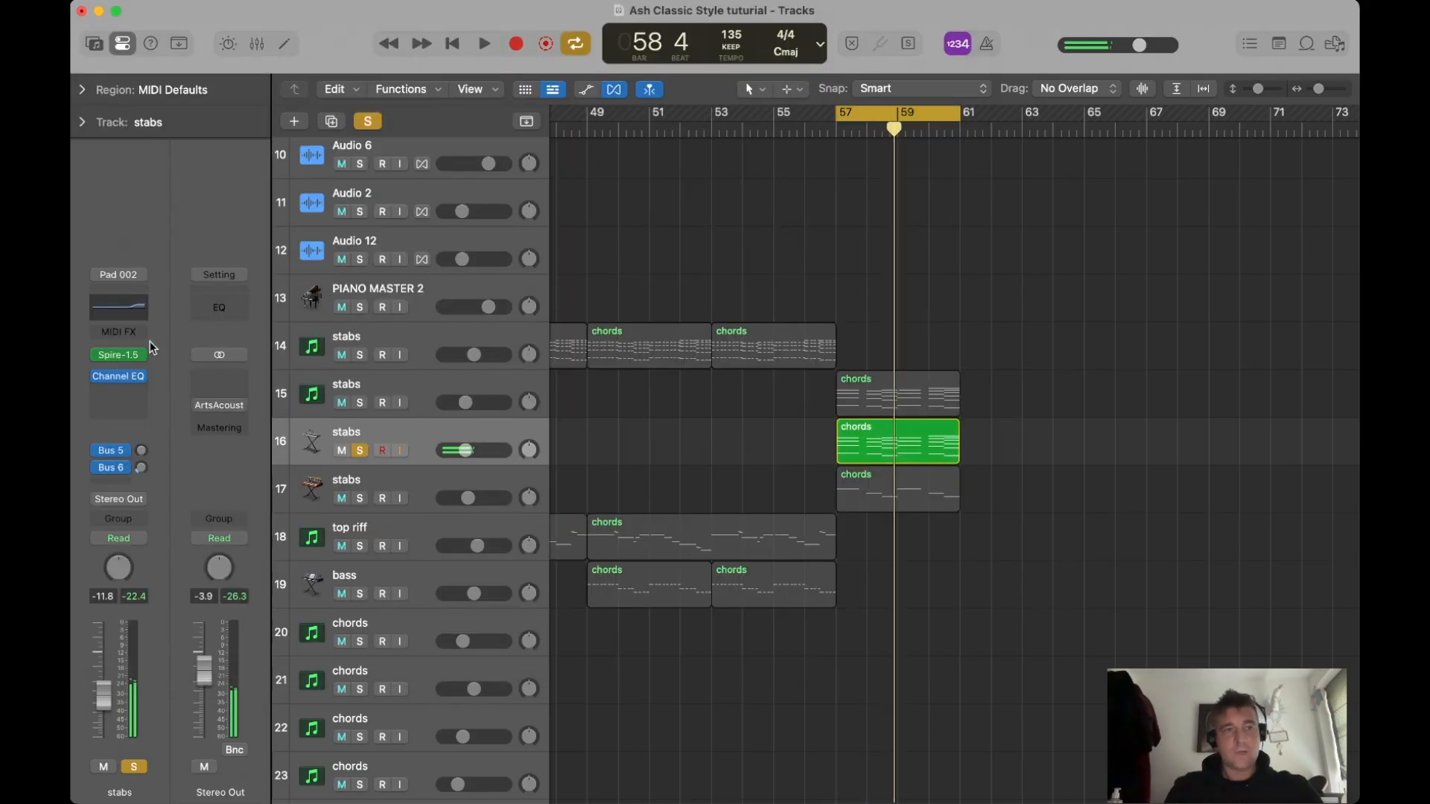
Raise the filter's cut 1 in the pad track's Spire synth during playback, close the synth and audition the brighter pad.
left_click(122, 357)
key("space")
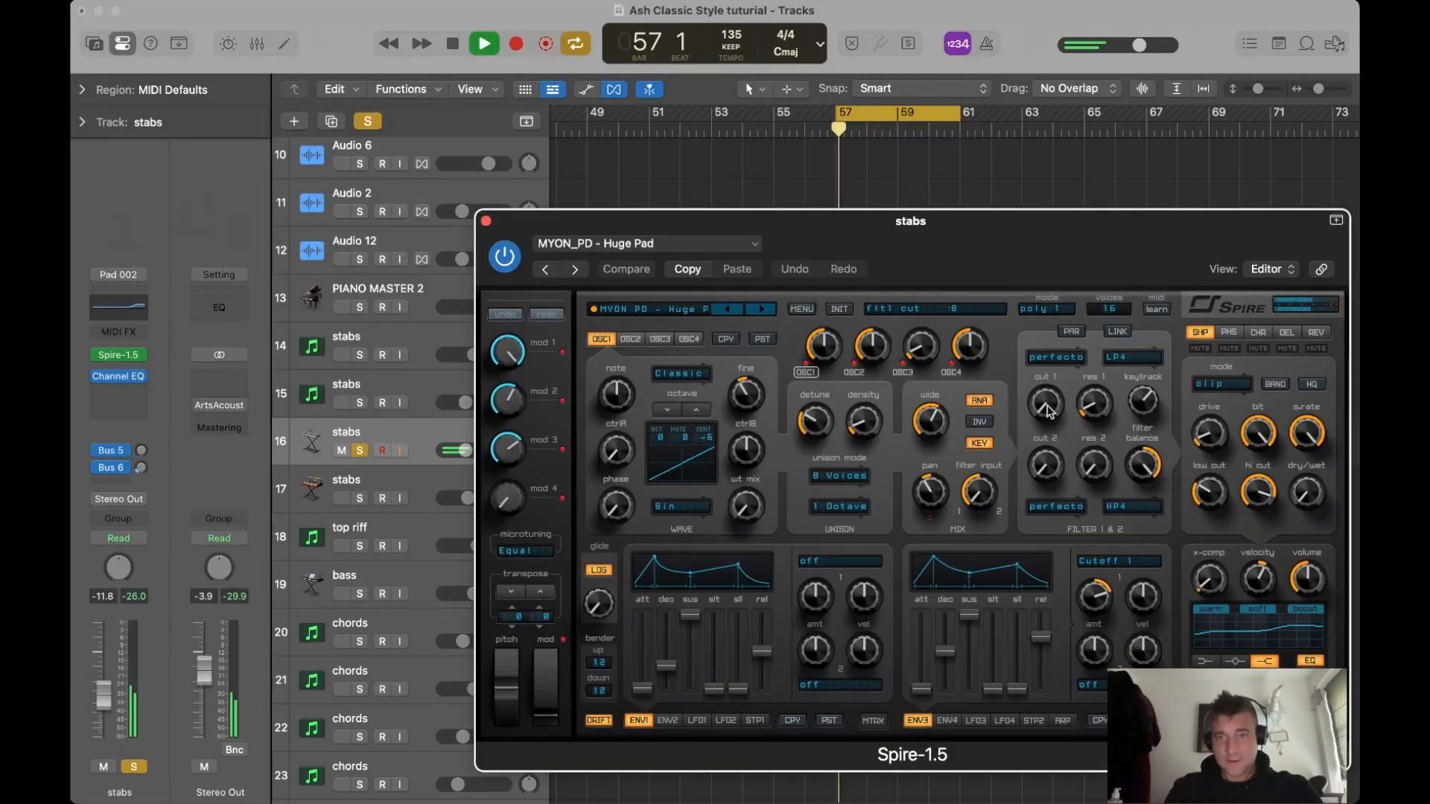
left_click_drag(1045, 408, 1043, 286)
key("space")
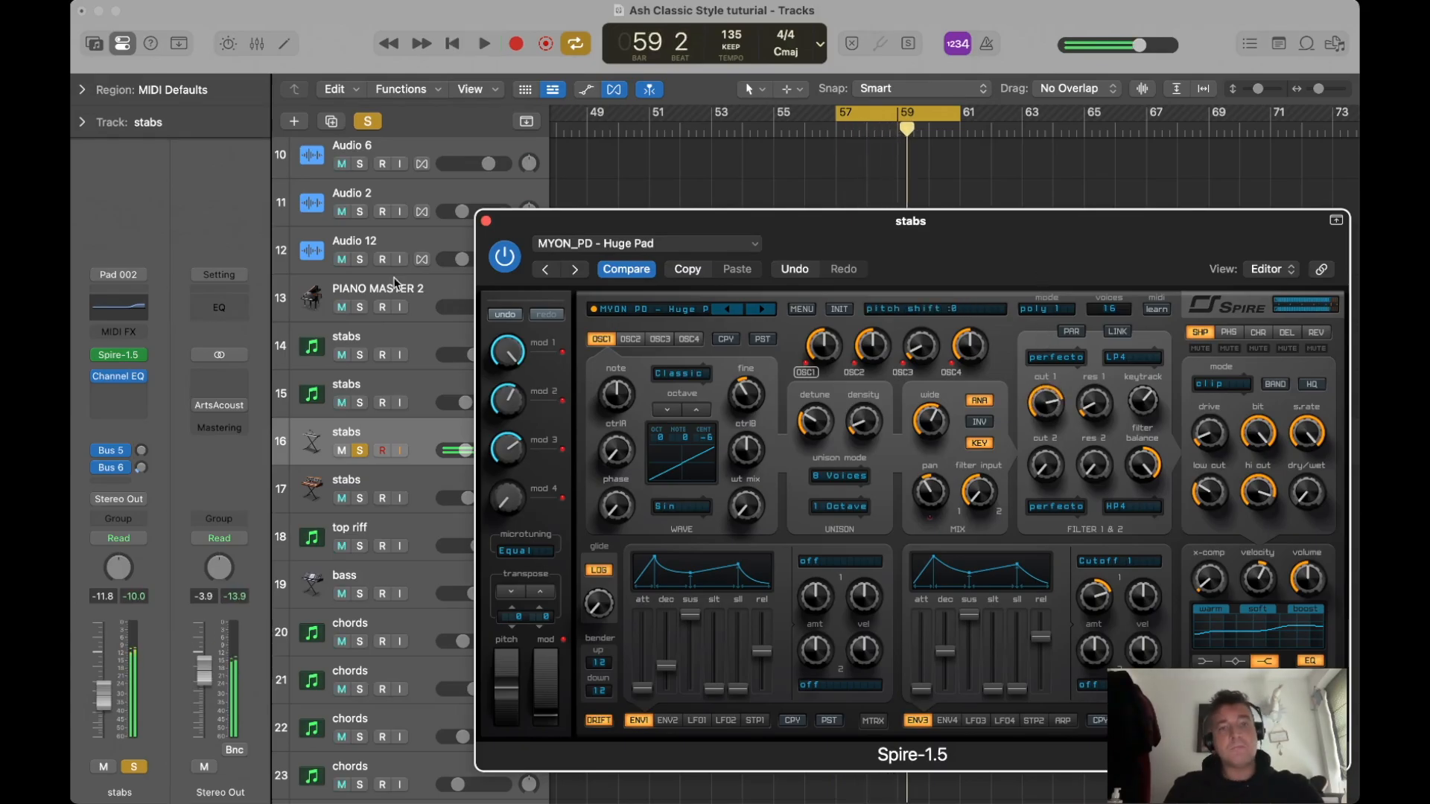
left_click(486, 220)
key("space")
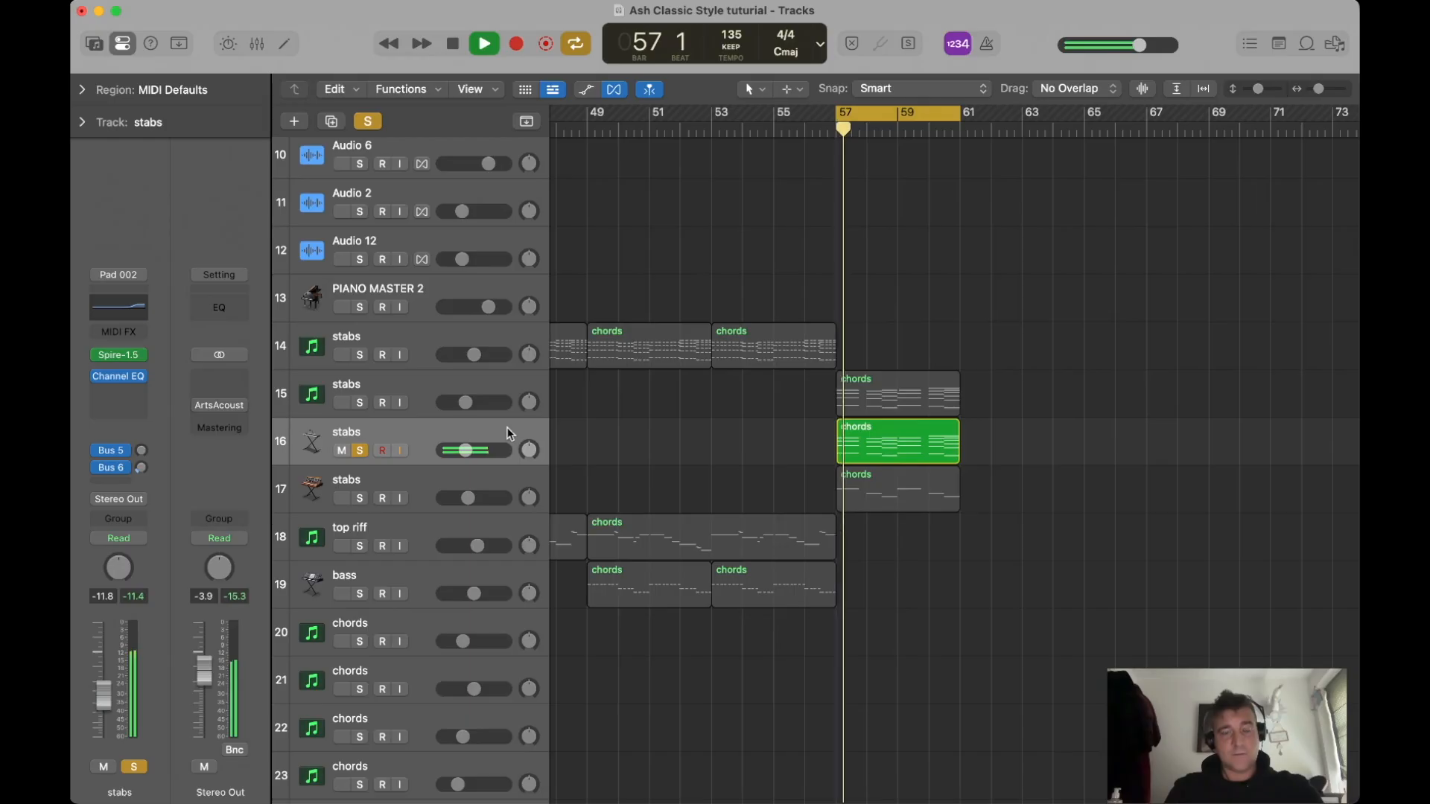
key("space")
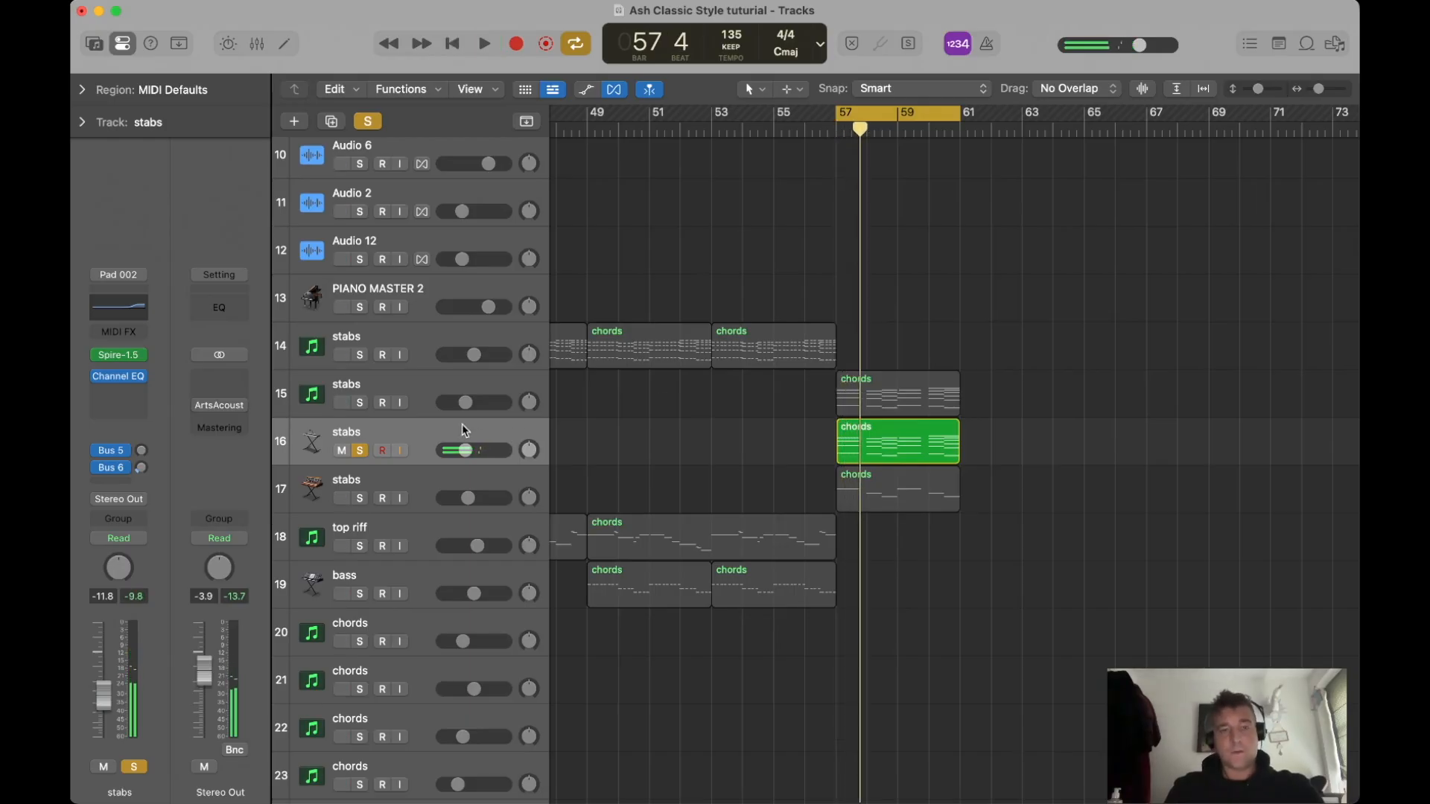
key("space")
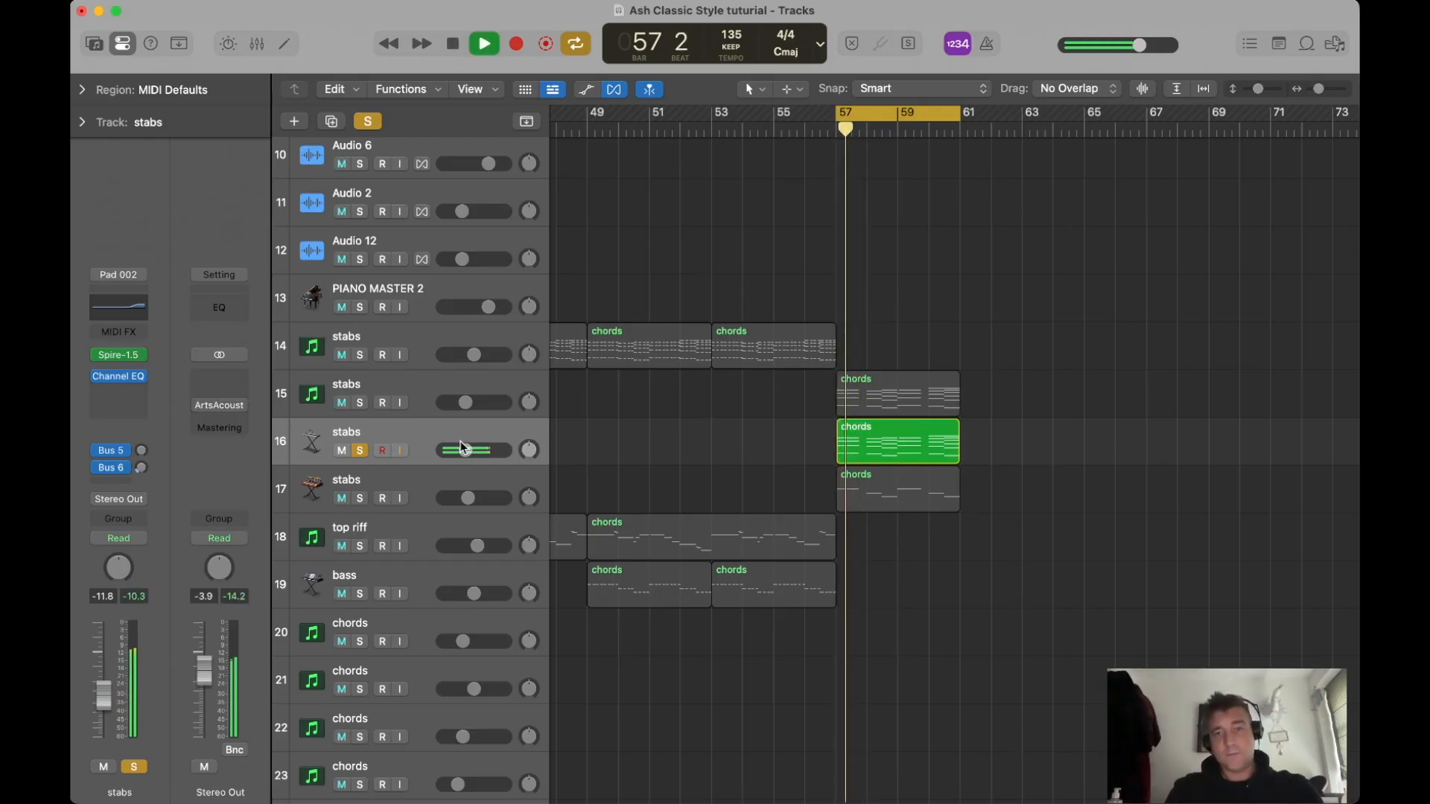
key("space")
Solo the stabs chords on track 15 instead of the pad on track 16 and play the bar 57 loop.
left_click(361, 403)
left_click(358, 450)
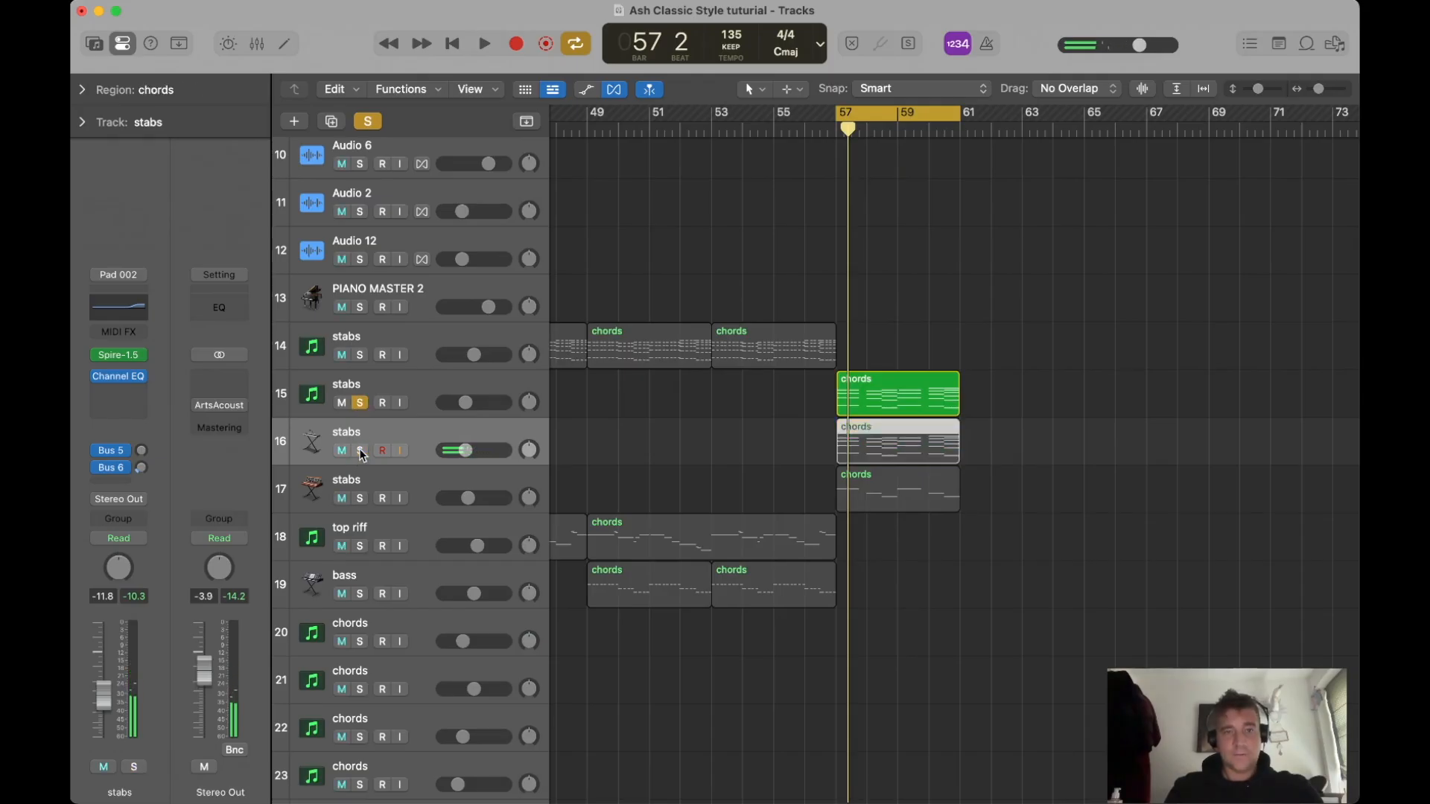
key("space")
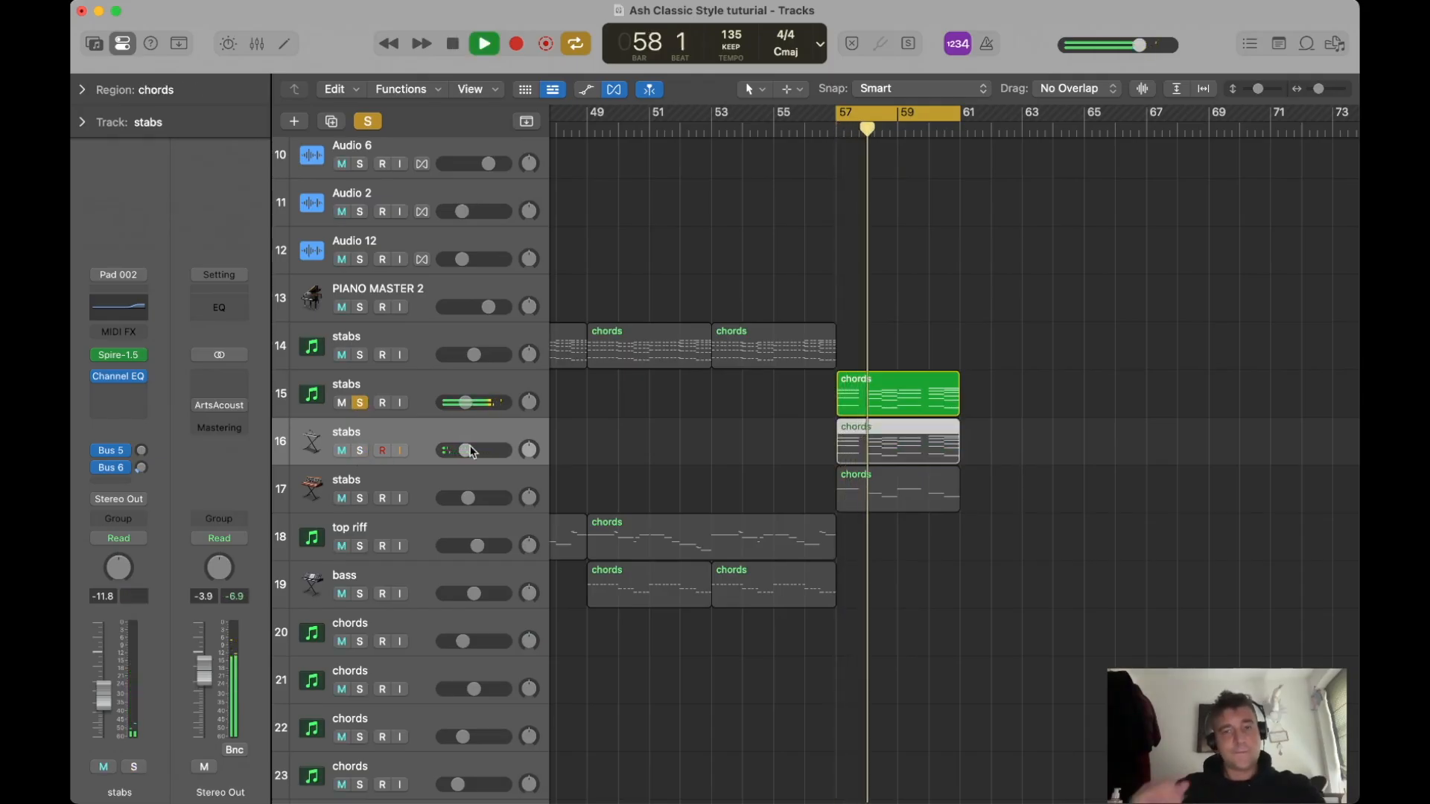
Set the track 16 stabs volume to -11.6 dB while playing it soloed together with track 15, and clear the solos.
key("space")
left_click(359, 451)
mouse_move(465, 452)
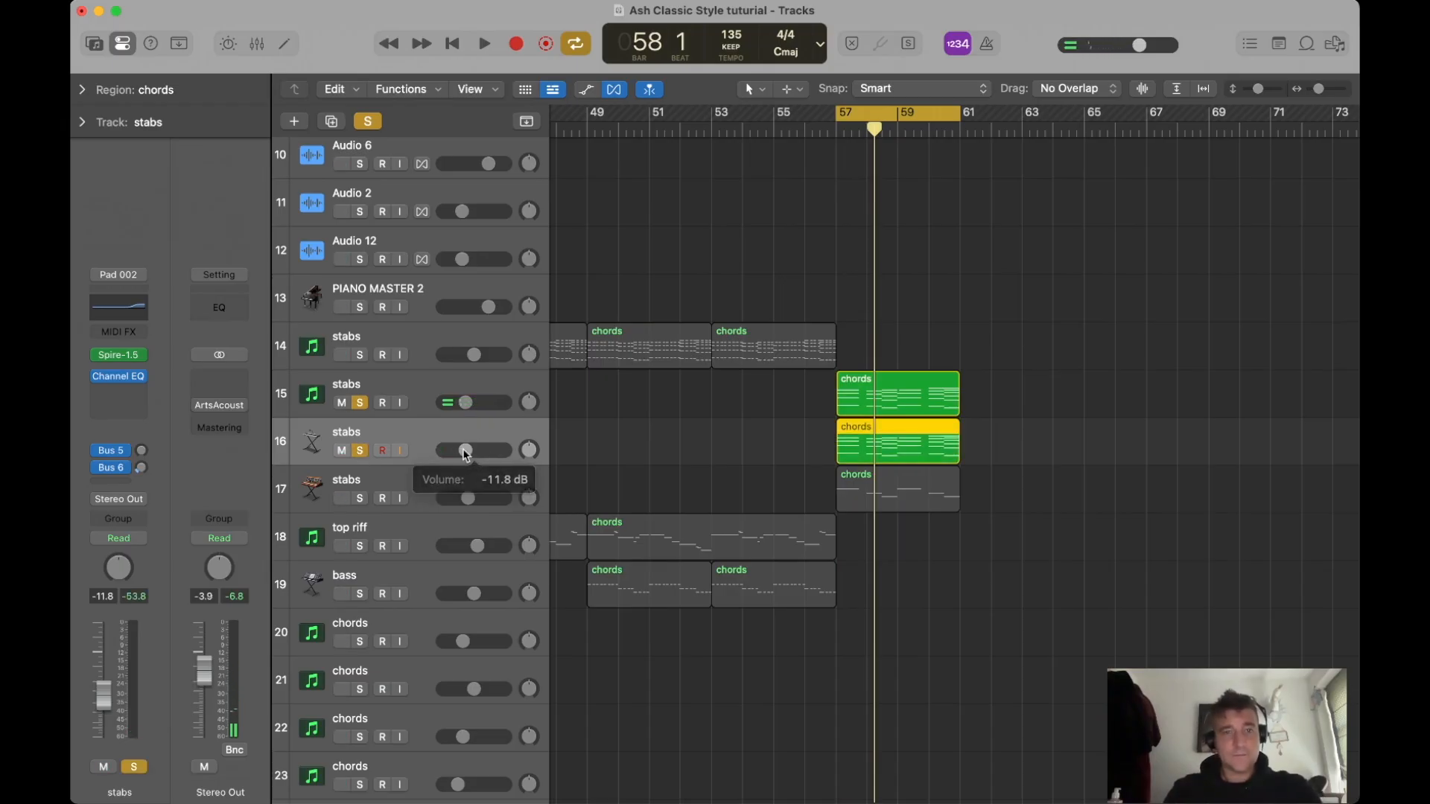
key("space")
left_click_drag(465, 450, 461, 450)
left_click_drag(462, 450, 465, 450)
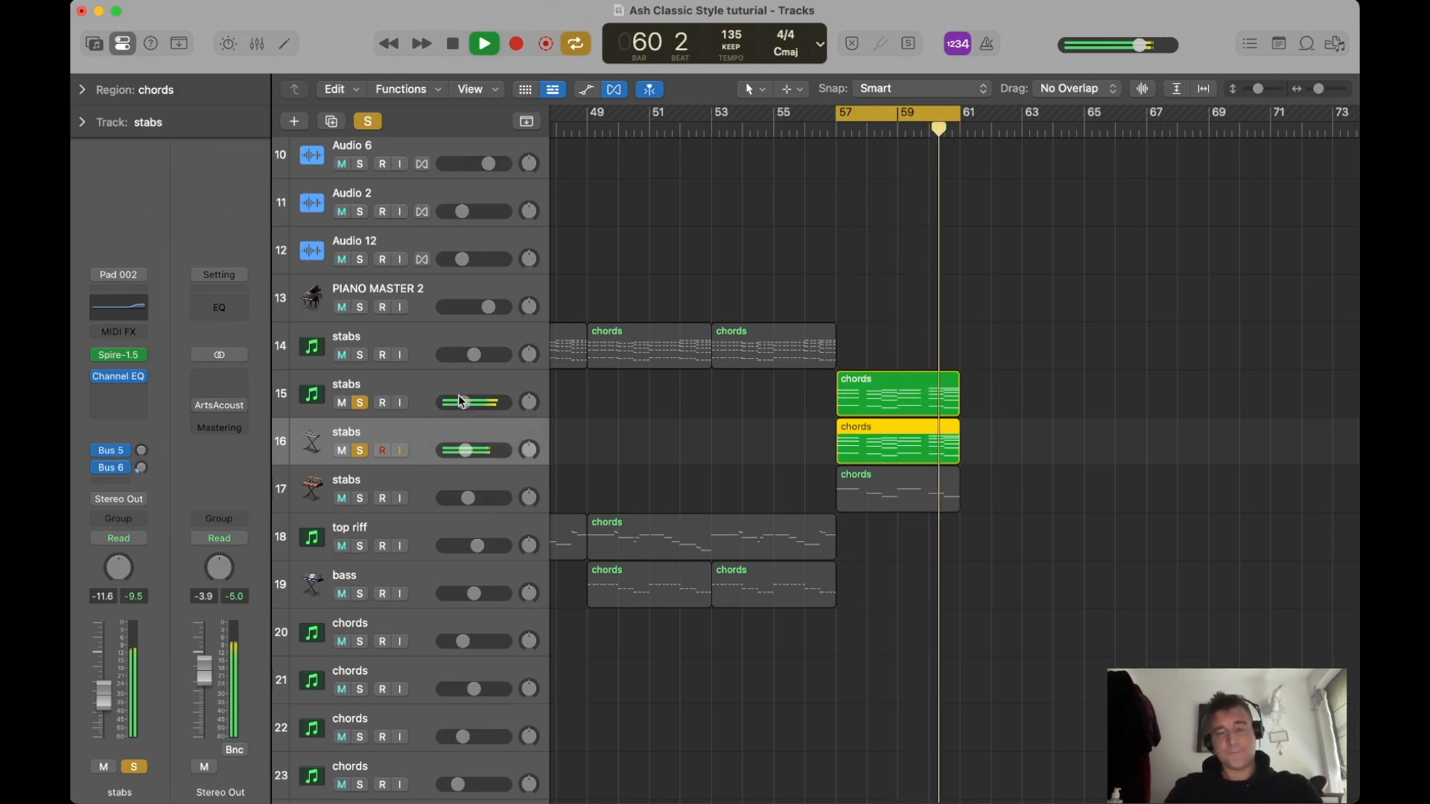
key("space")
left_click(359, 403)
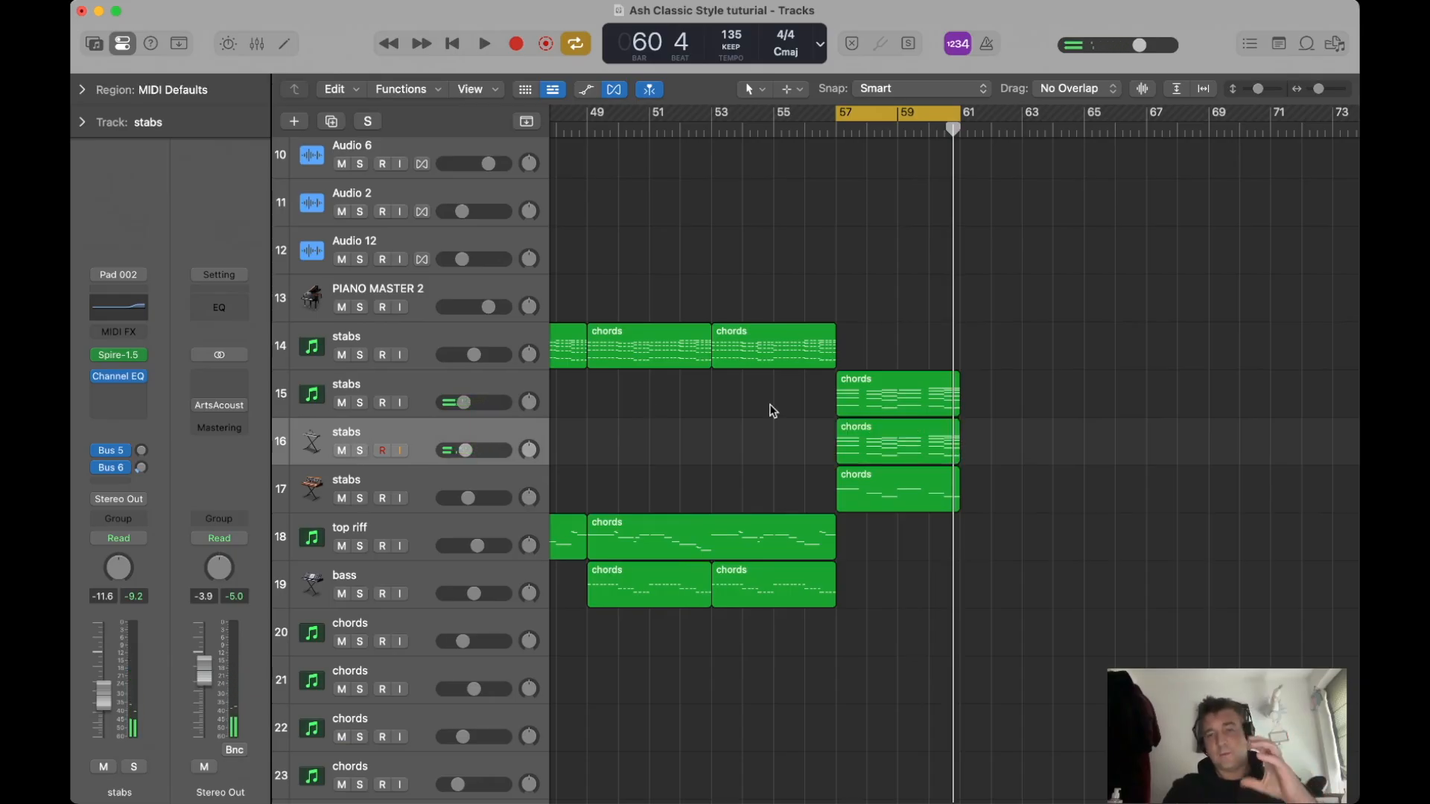
Copy the crash and downlifter regions on the two sfx tracks from bar 129 to bar 57.
scroll(770, 404, "right", 2)
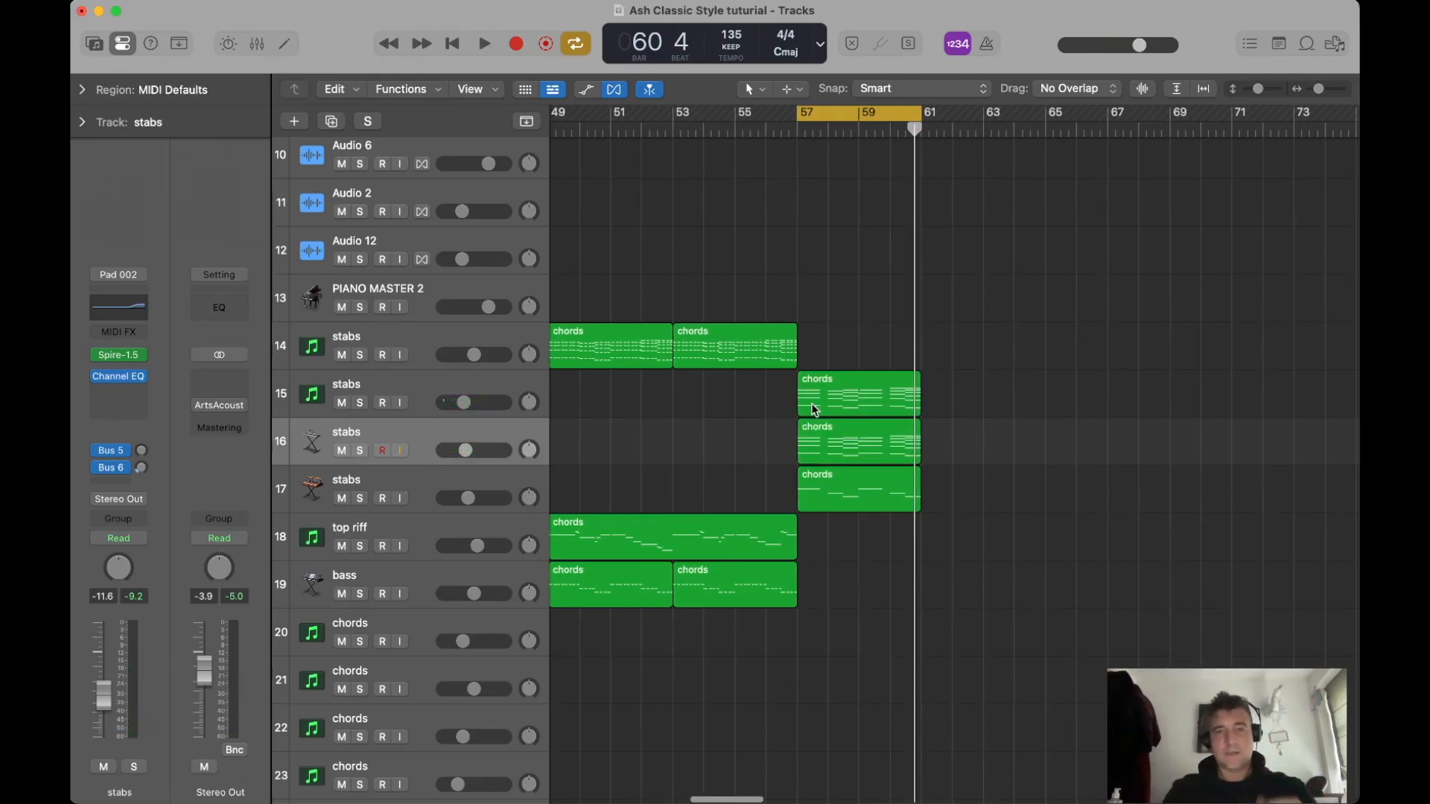
scroll(827, 422, "down", 3)
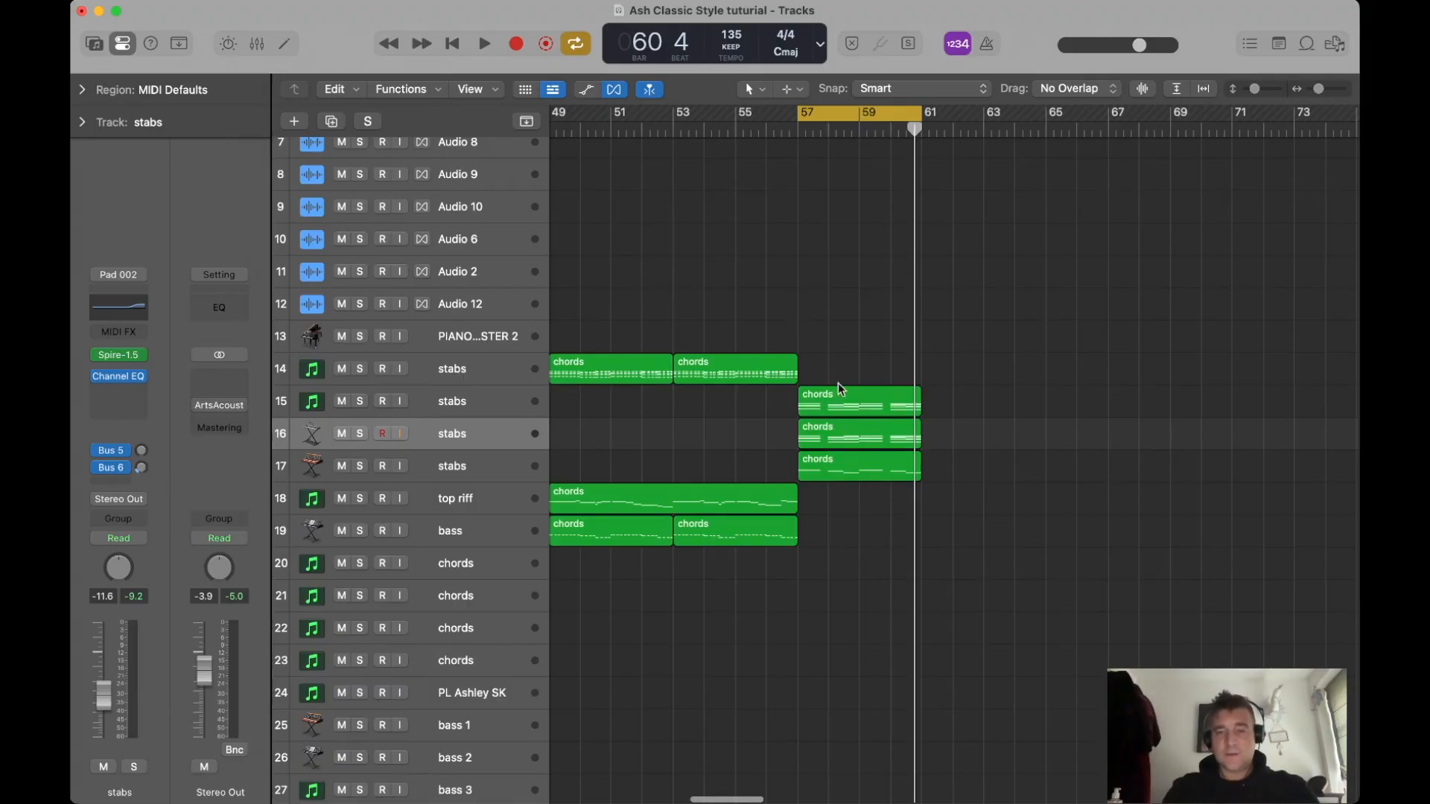
left_click(824, 415)
scroll(824, 418, "down", 6)
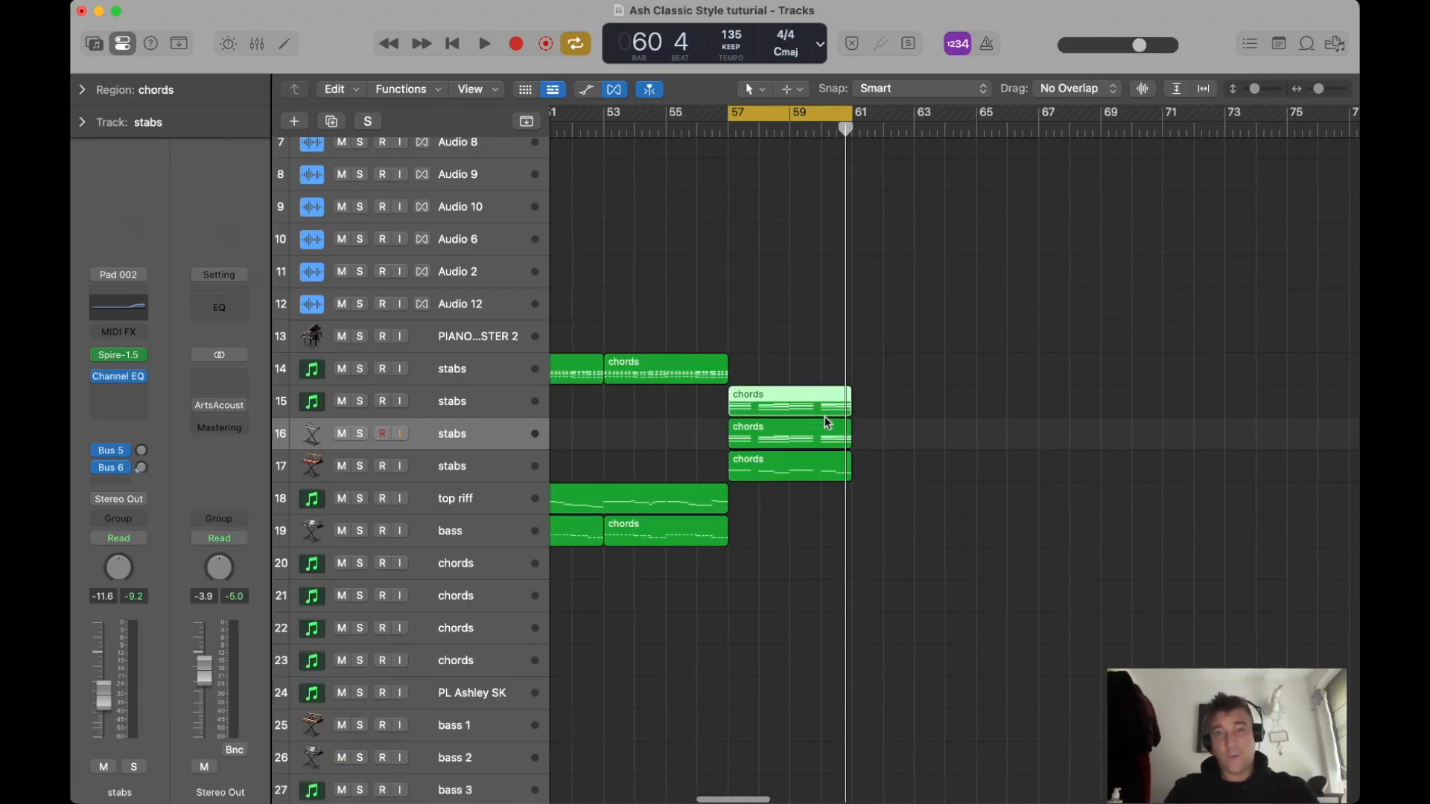
scroll(825, 417, "right", 10)
scroll(834, 419, "up", 5)
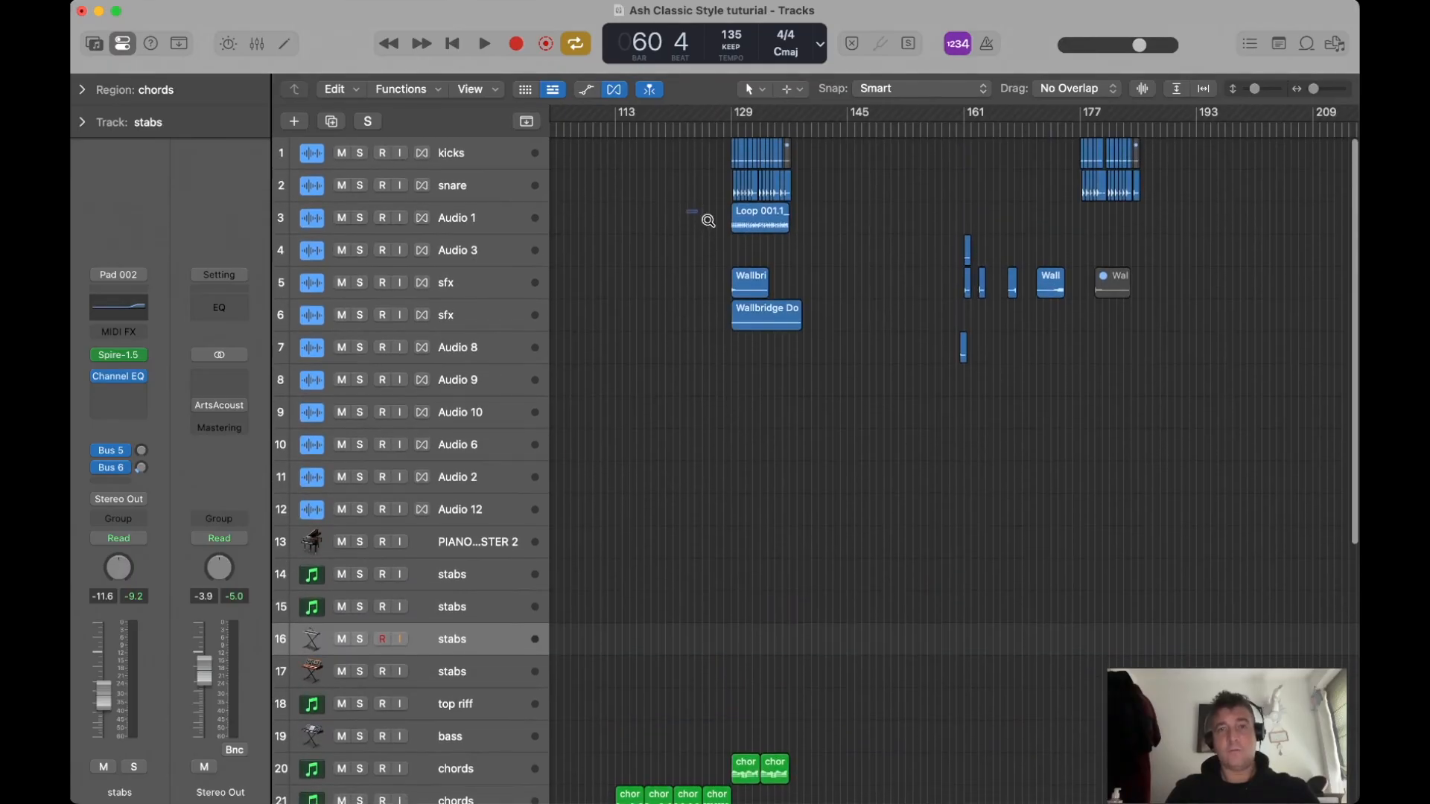
left_click_drag(708, 221, 794, 312)
left_click(897, 365)
left_click_drag(702, 246, 783, 341)
left_click(783, 341)
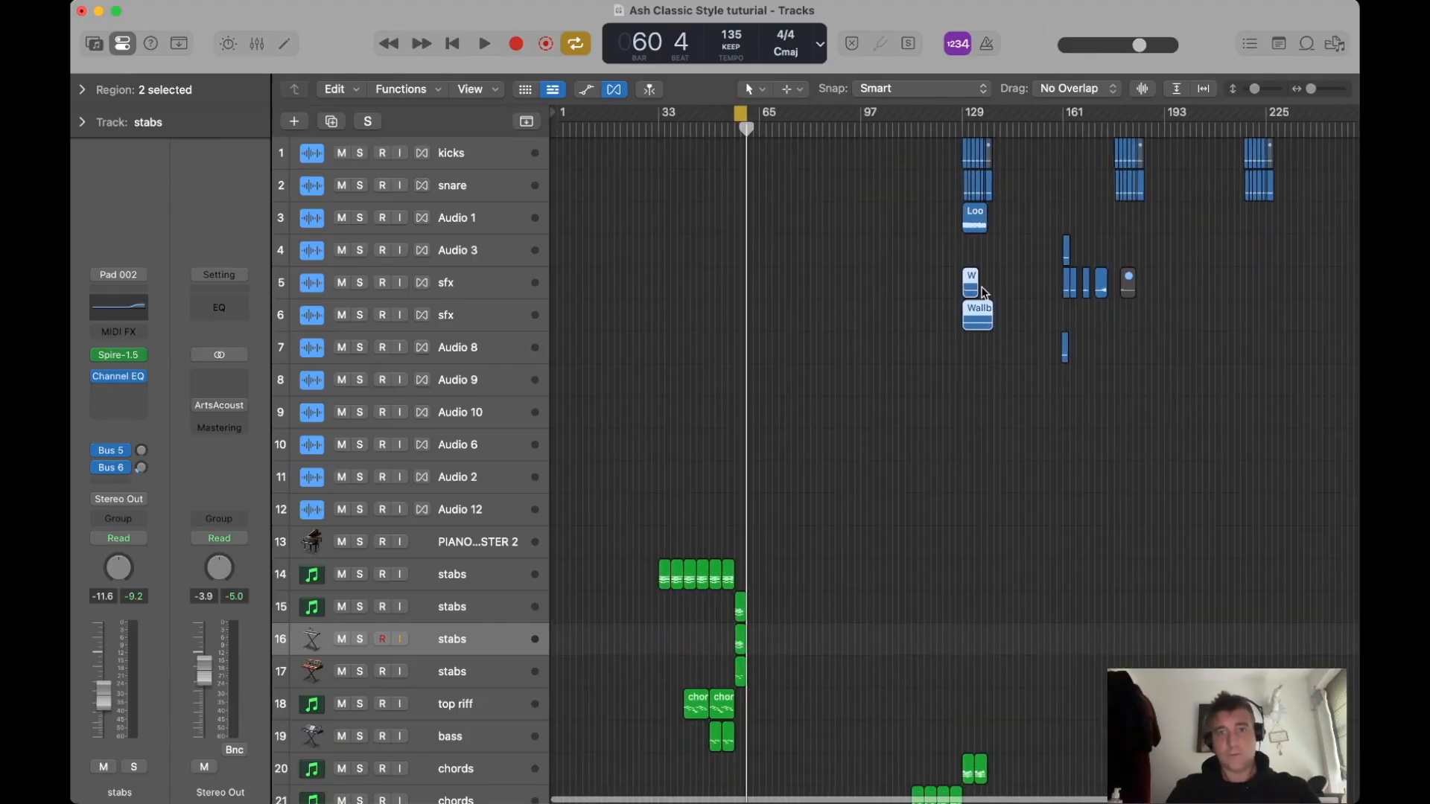
left_click_drag(970, 282, 752, 283)
key("super+Right")
key("super+Right")
key("super+Right")
left_click_drag(895, 283, 793, 281)
key("super+Left")
key("super+Left")
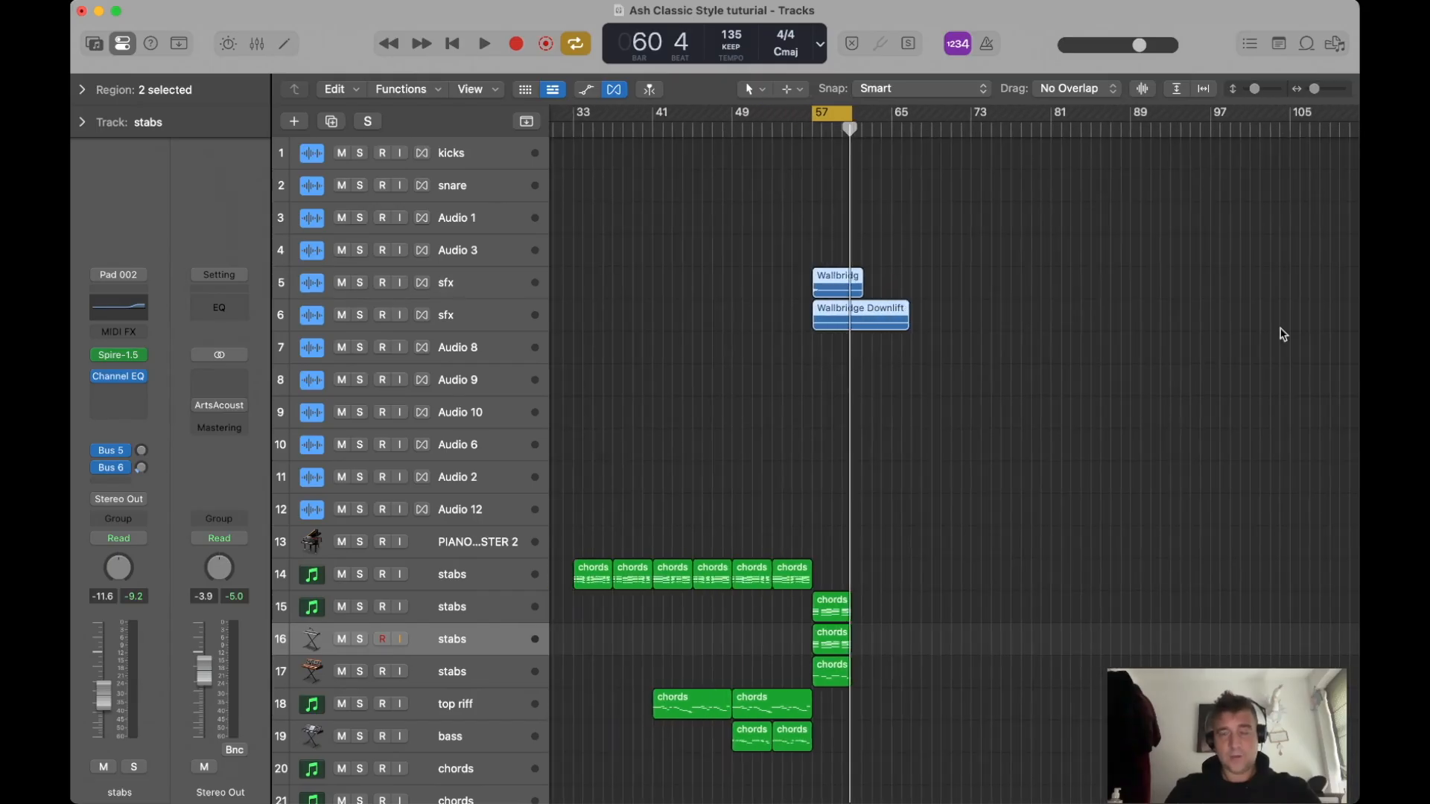
Bring the Wallbridge - Hall Kick_1 region from bar 179 back to bar 66 on the same sfx track.
scroll(936, 272, "right", 5)
scroll(936, 273, "right", 8)
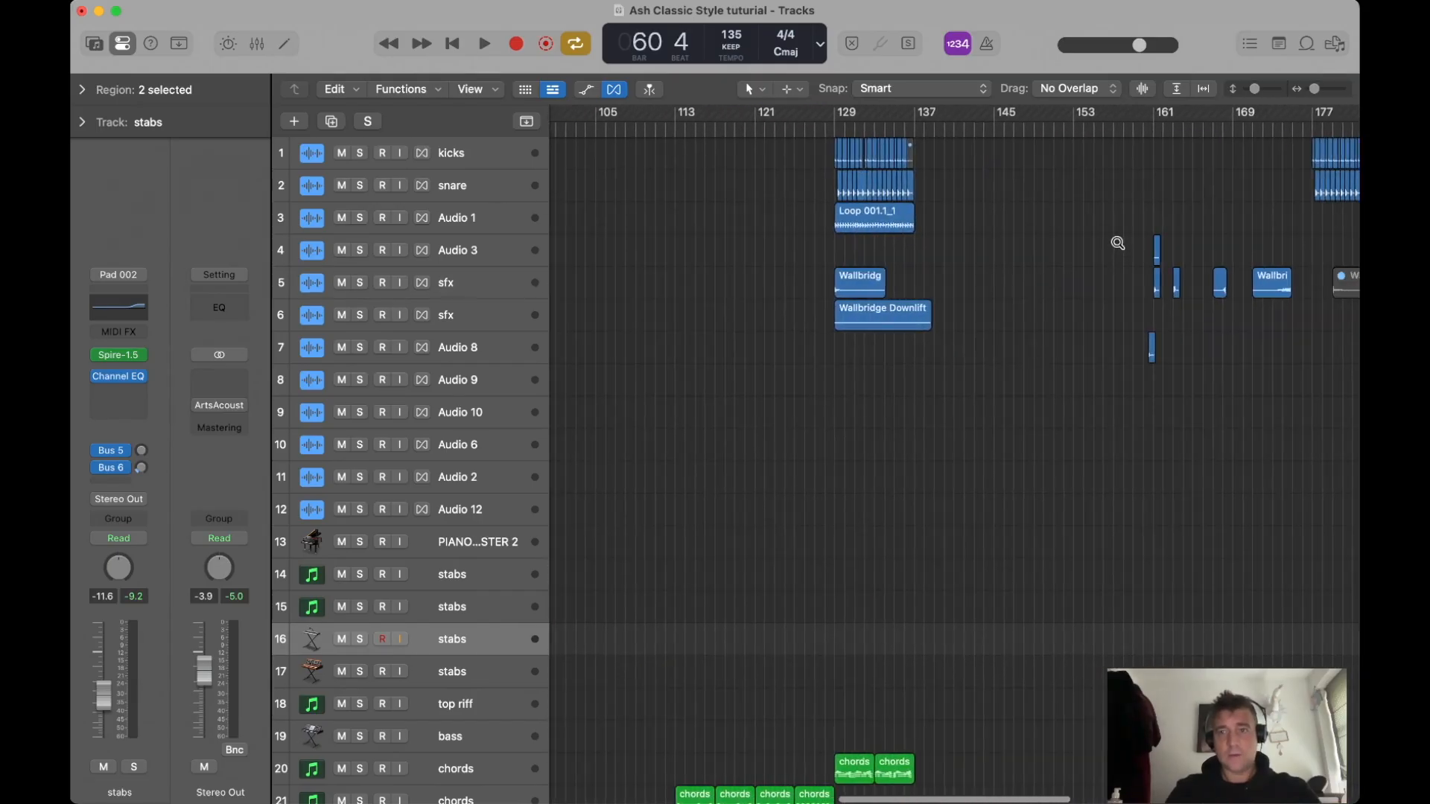
key("super+Right")
key("super+Right")
key("super+Down")
key("super+Up")
scroll(999, 325, "right", 5)
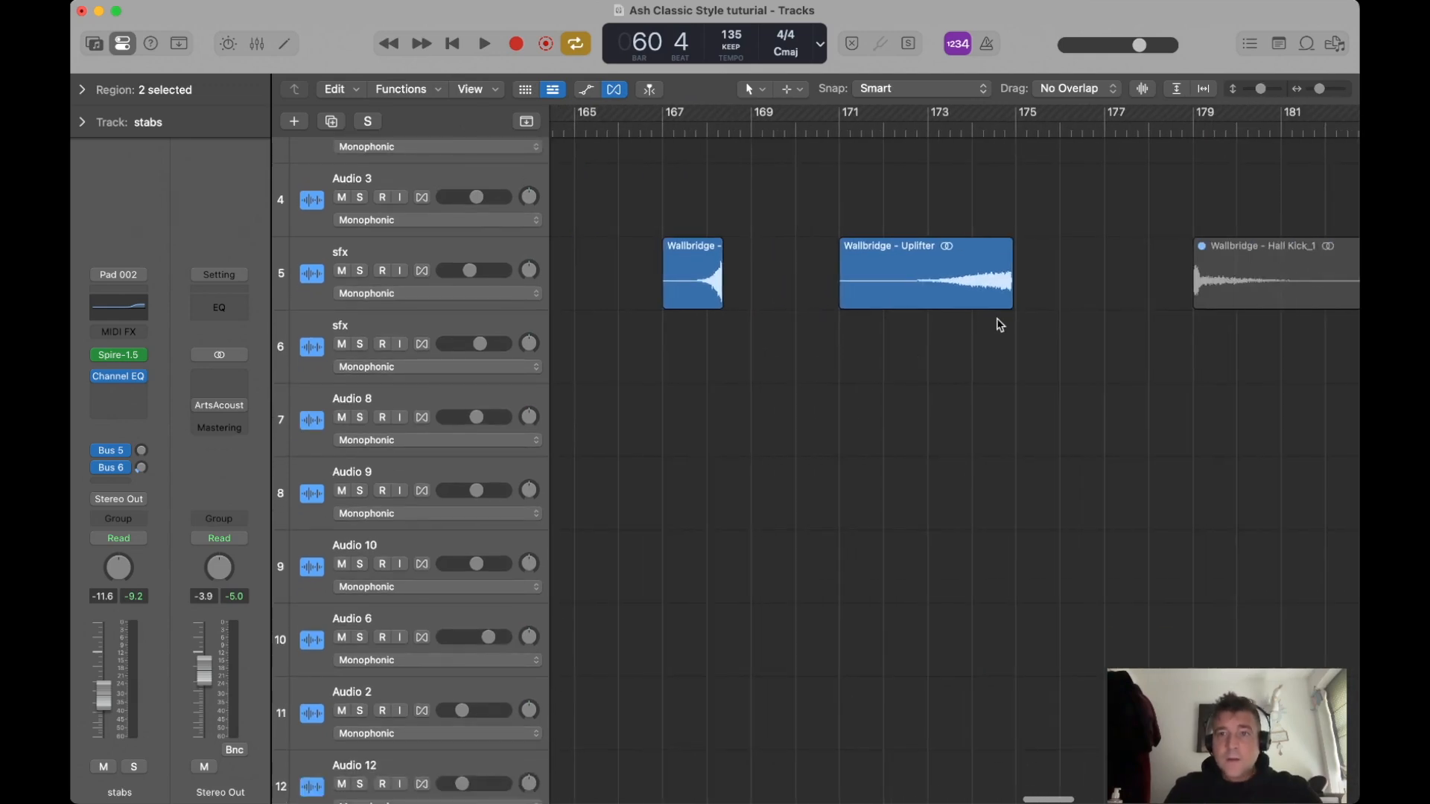
left_click(1205, 258)
key("super+Left")
key("super+Left")
key("super+Left")
key("super+Left")
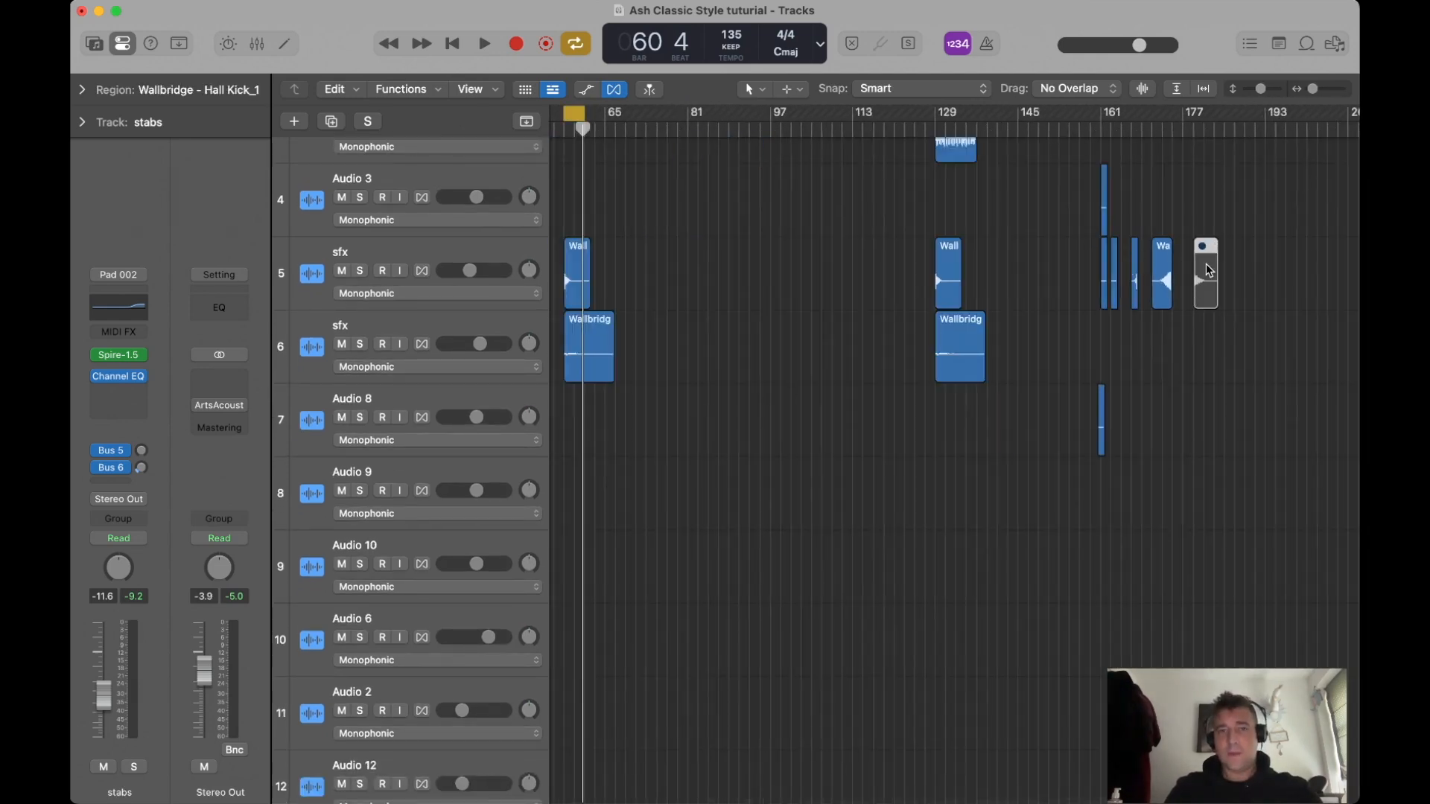
left_click_drag(664, 255, 807, 498)
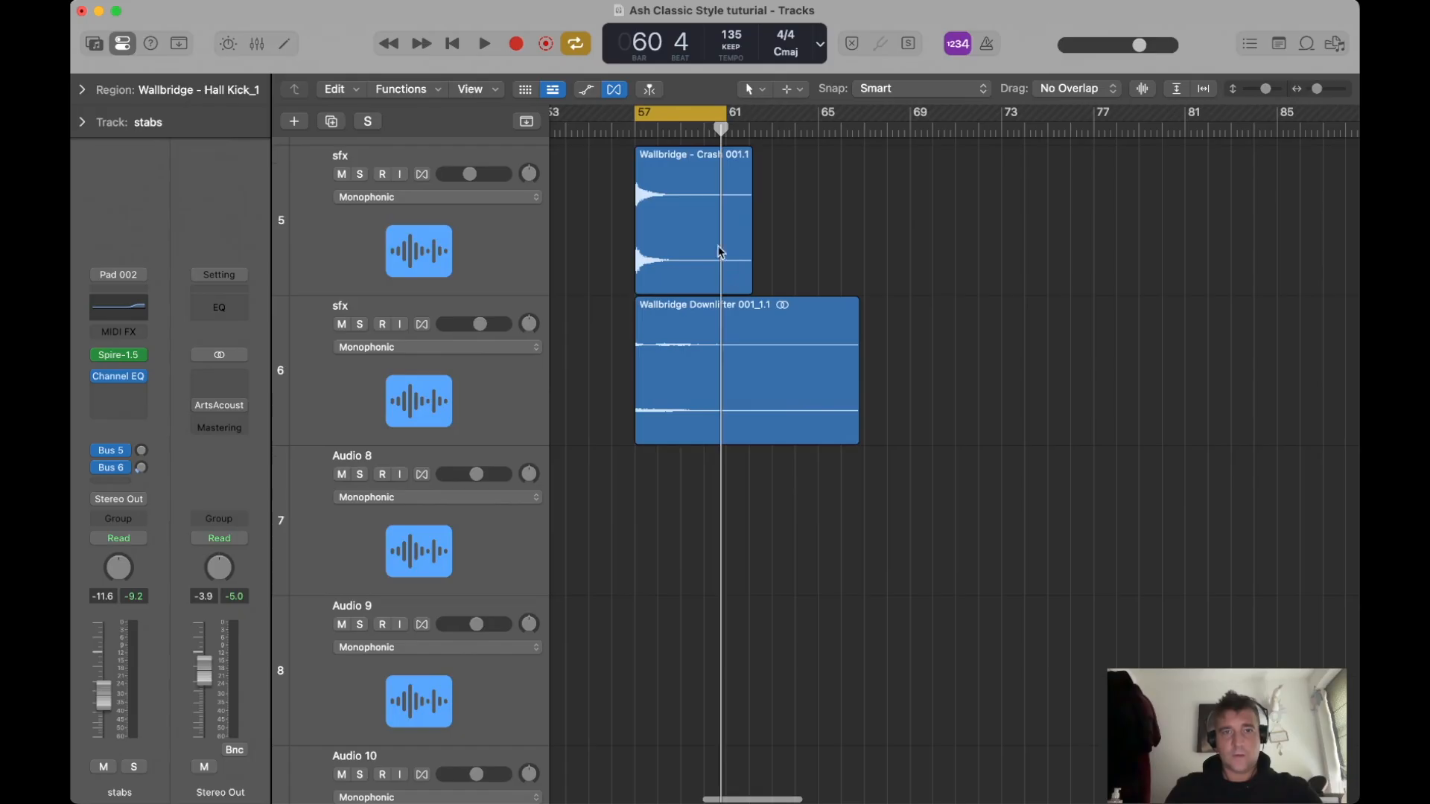
key("super+Left")
key("super+Left")
key("super+Left")
key("super+Left")
left_click_drag(1069, 192, 733, 223)
key("super+Right")
key("super+Right")
key("super+Right")
key("super+Right")
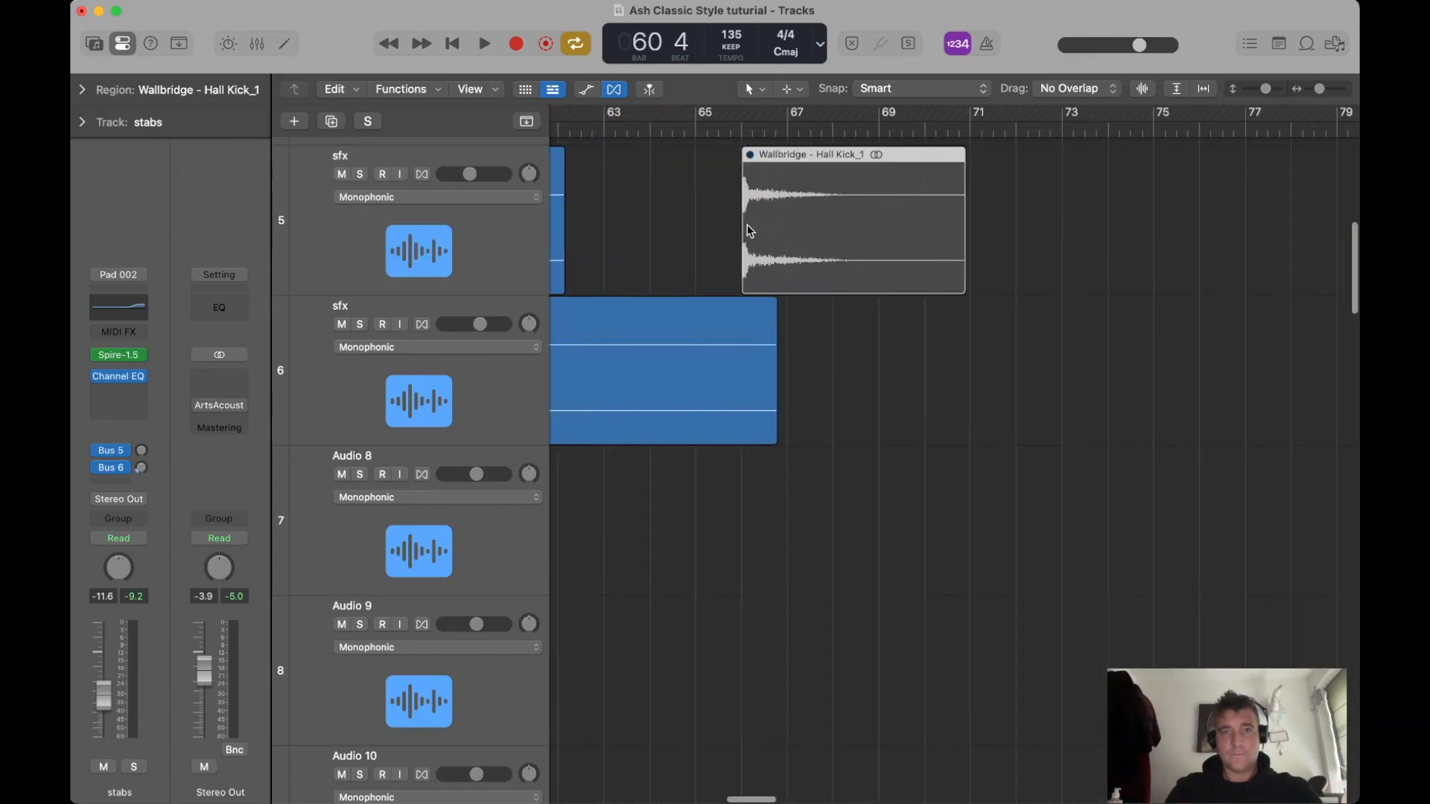
Duplicate the crash's sfx track and place the Hall Kick_1 region on the new track at bar 57, unmuted.
left_click(345, 149)
left_click(331, 123)
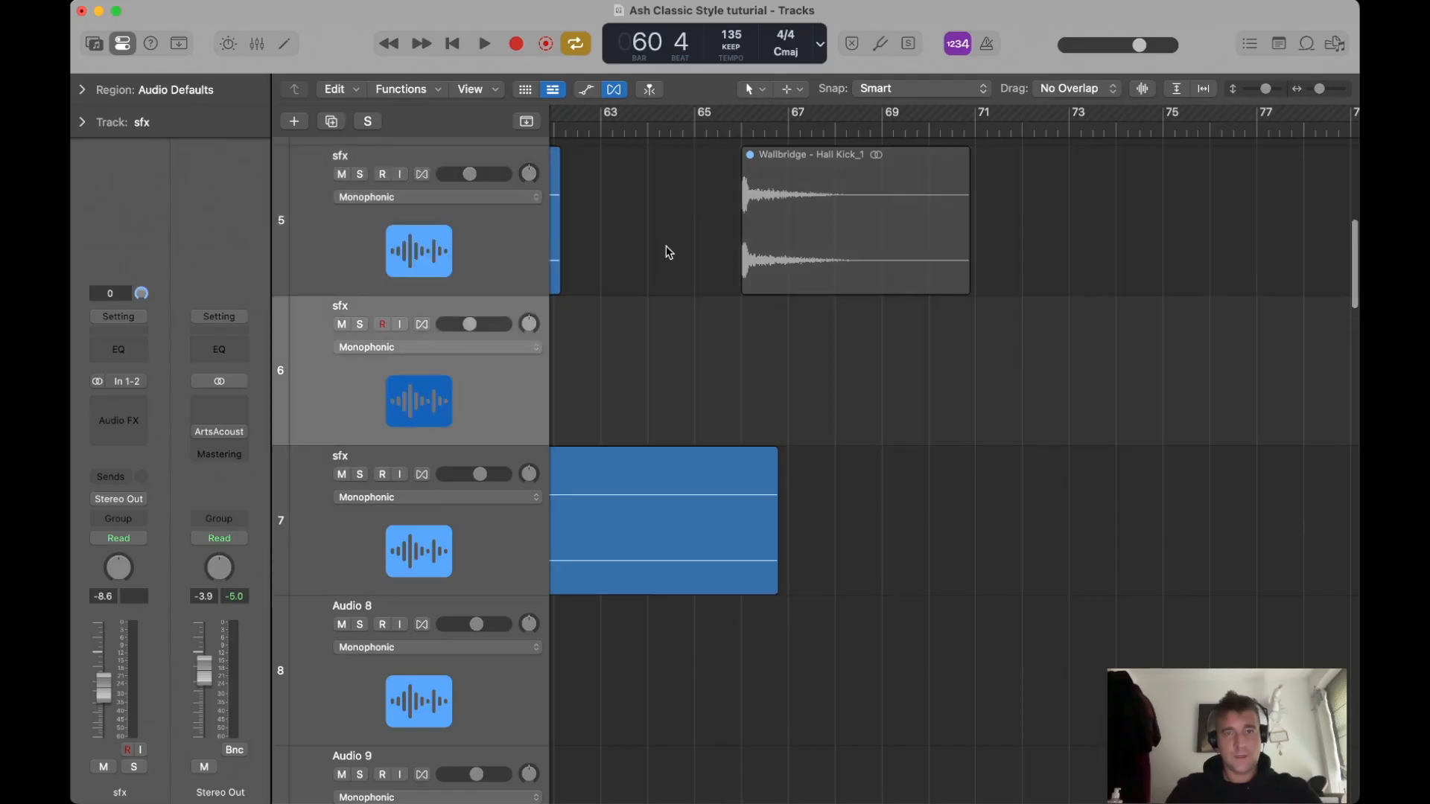
scroll(665, 250, "left", 3)
left_click_drag(933, 211, 652, 345)
scroll(670, 354, "left", 4)
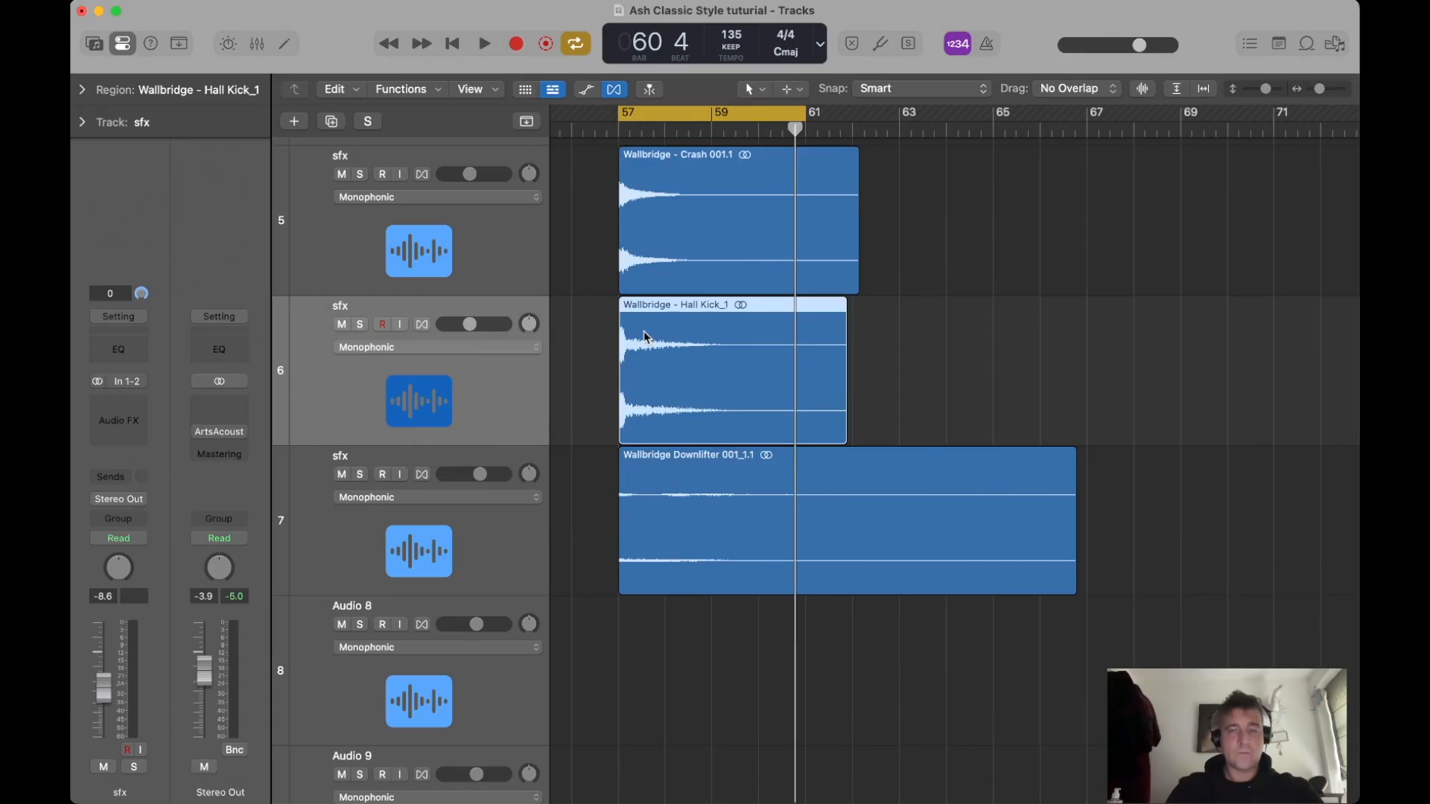
Play the section from bar 57 to hear the sfx with the stabs, selecting the track 17 and track 16 stabs.
key("z")
key("space")
scroll(704, 327, "left", 2)
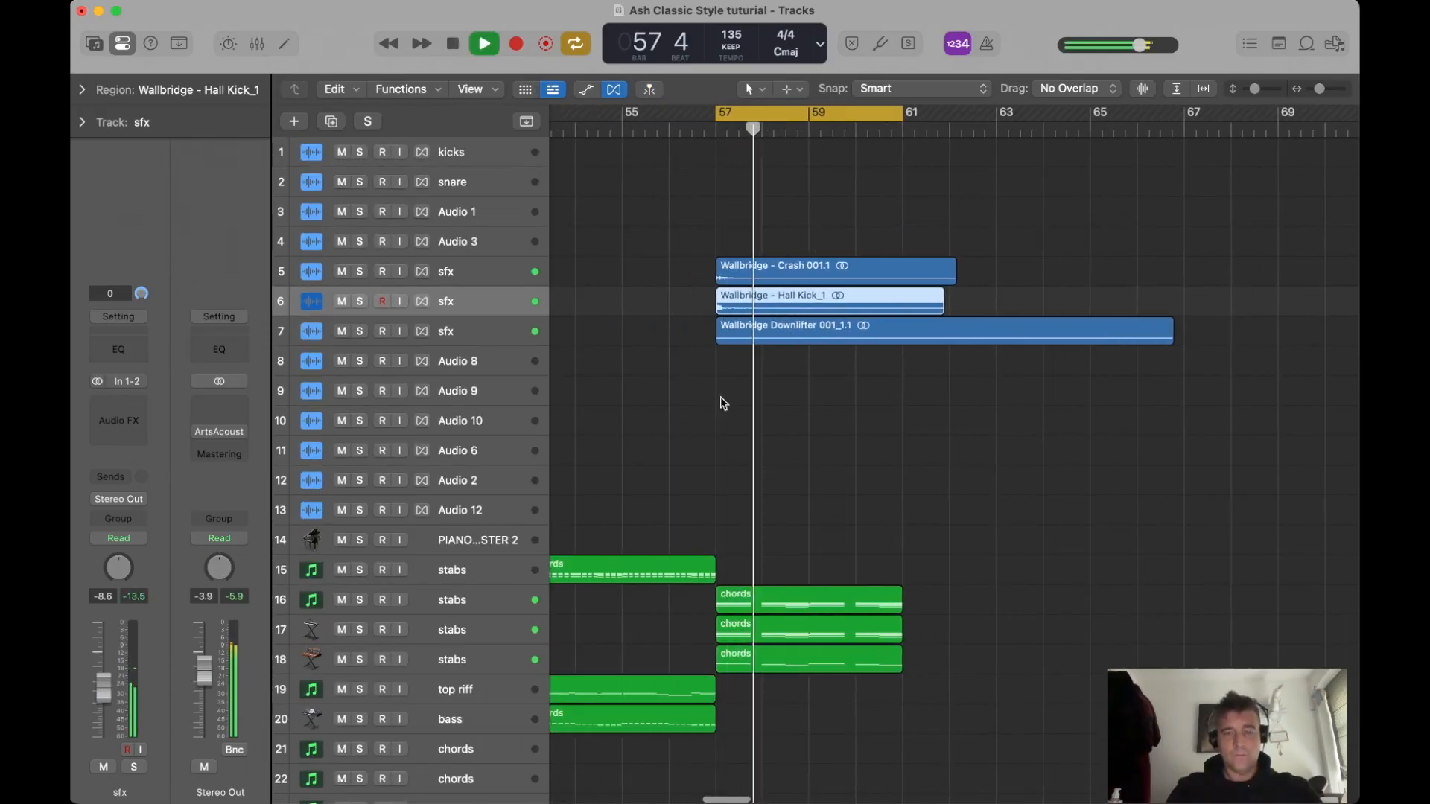
left_click(462, 631)
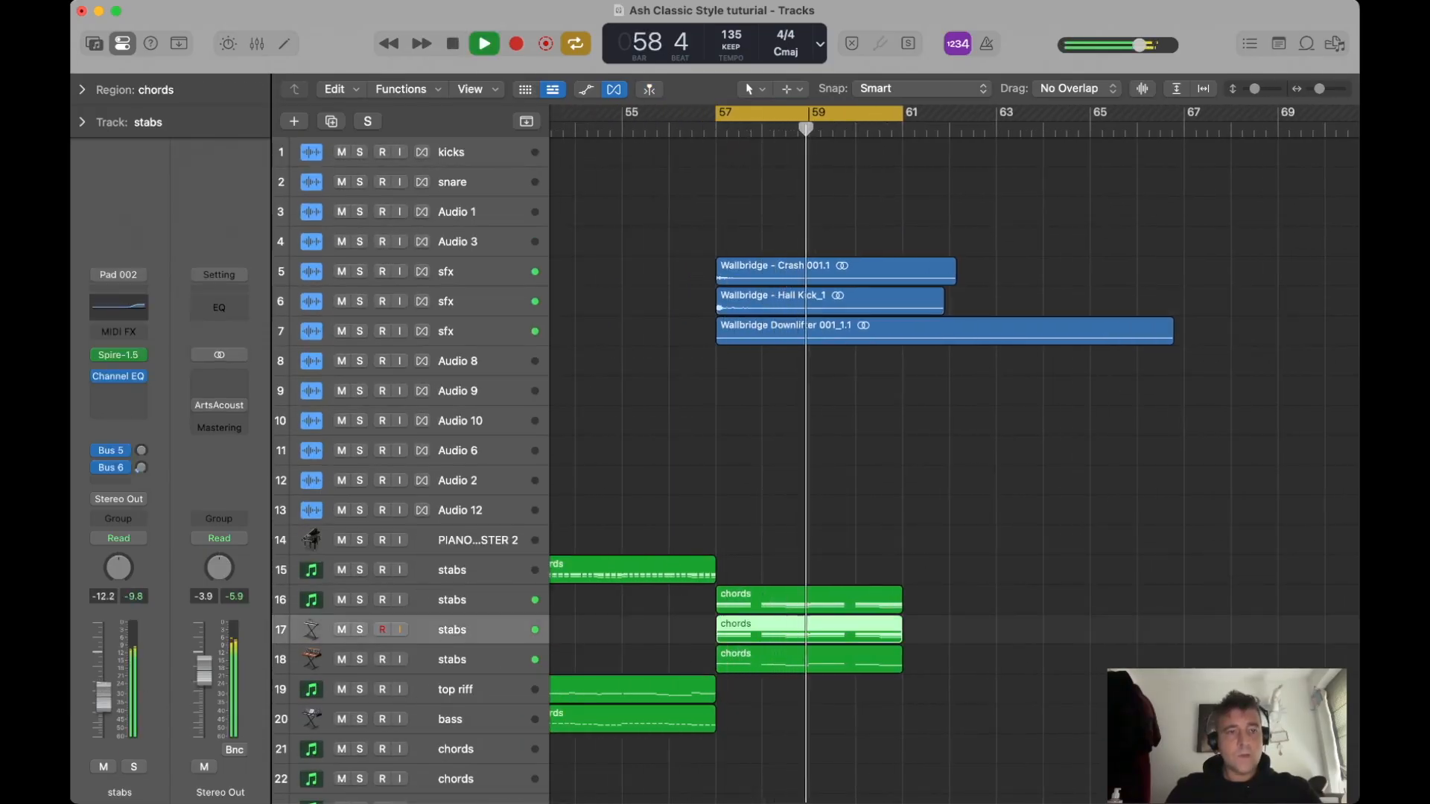
key("Up")
key("super+Left")
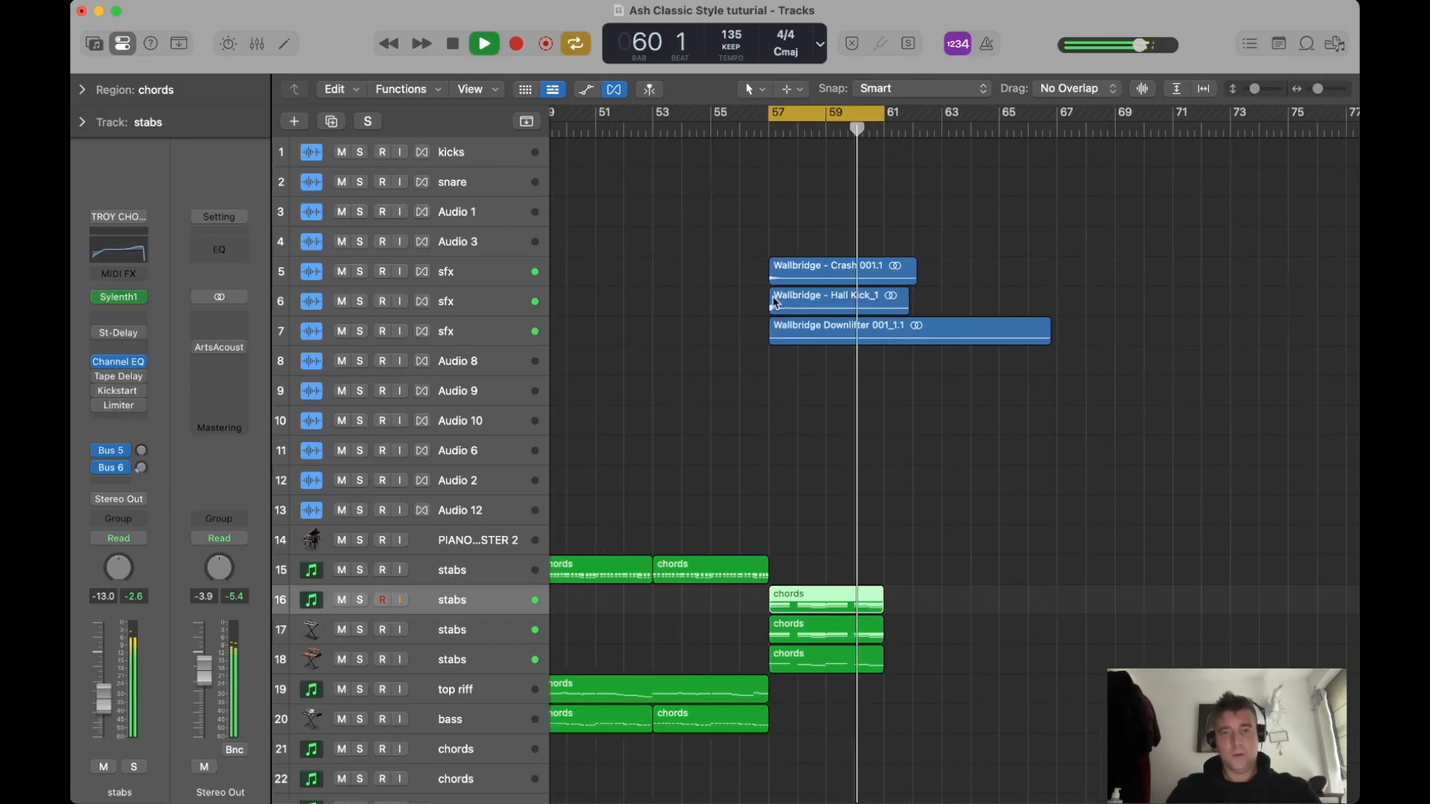
key("space")
scroll(954, 446, "left", 3)
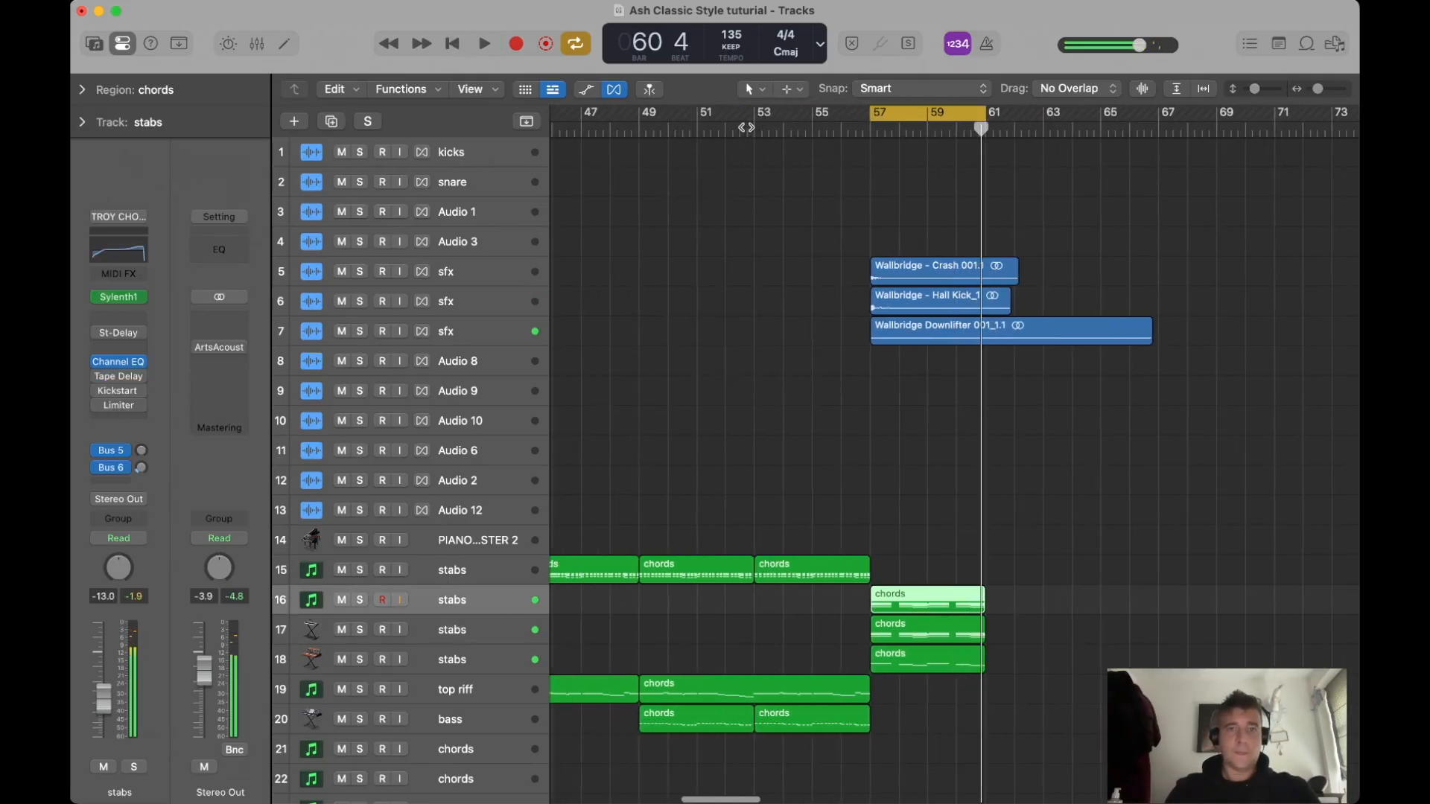
Play the transition from bar 53 up to bar 57 and check the track 15 stabs with its automation shown and hidden again.
left_click_drag(715, 529, 849, 734)
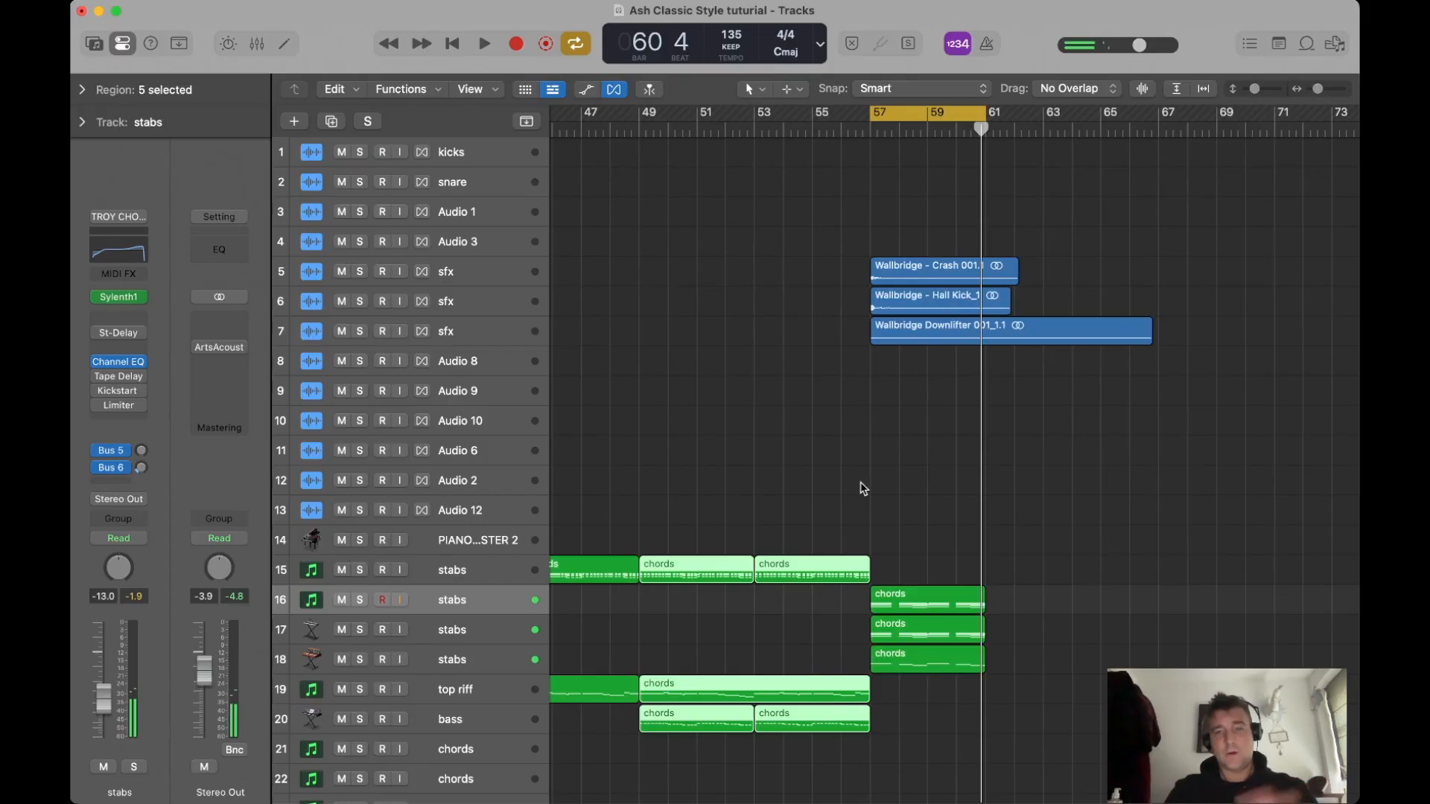
left_click(747, 130)
key("space")
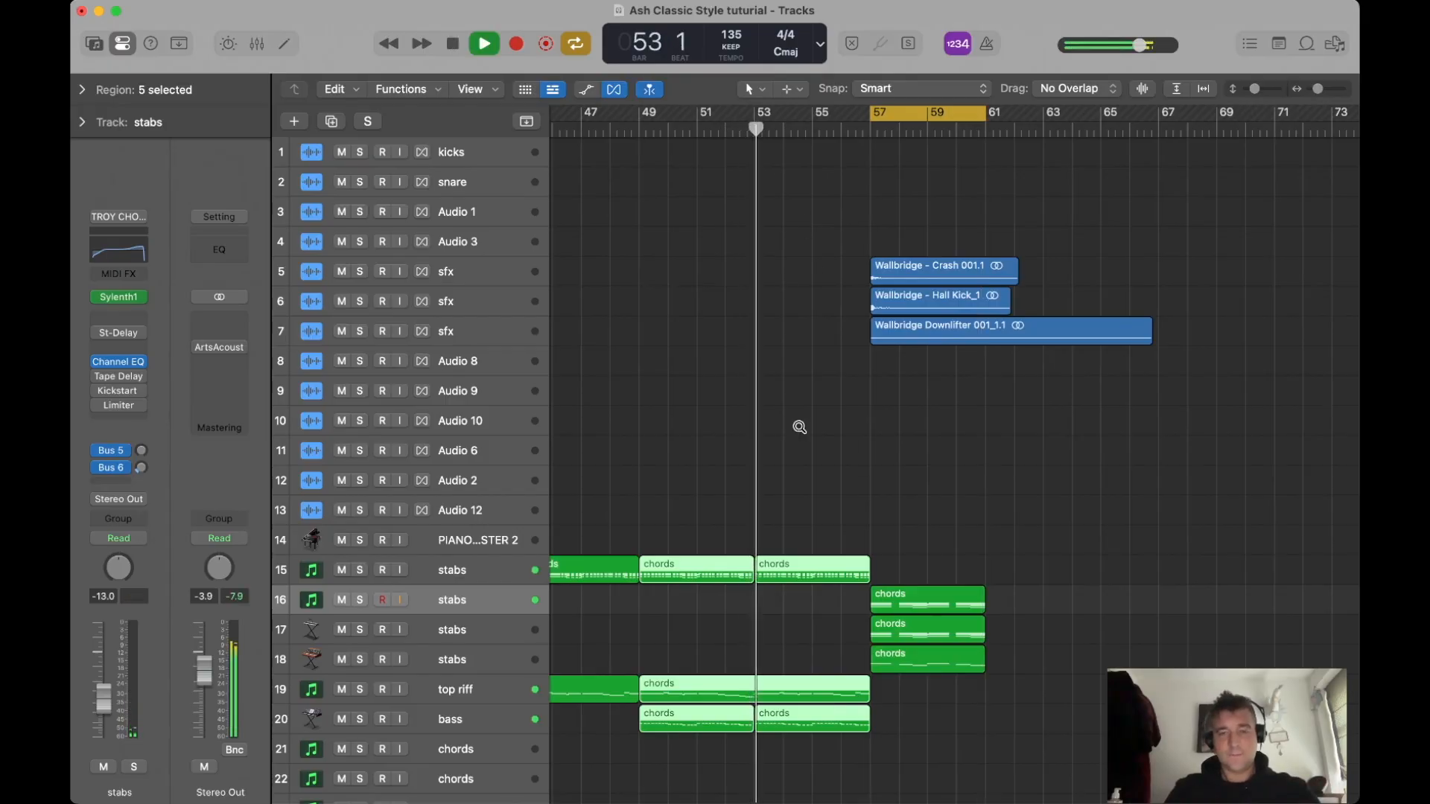
key("super+Right")
left_click(469, 582)
key("a")
left_click_drag(942, 606, 1042, 598)
key("a")
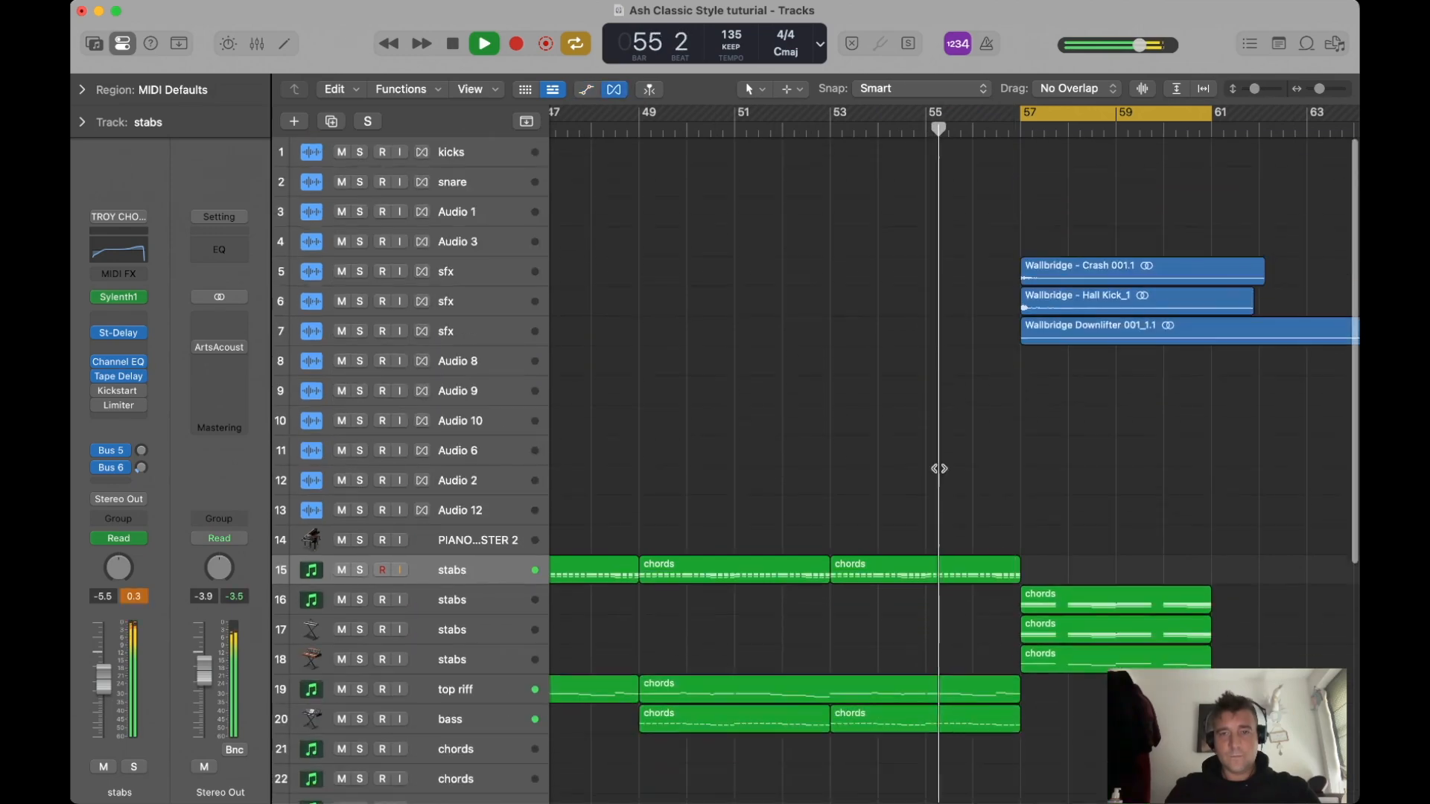
key("super+Left")
scroll(986, 485, "right", 4)
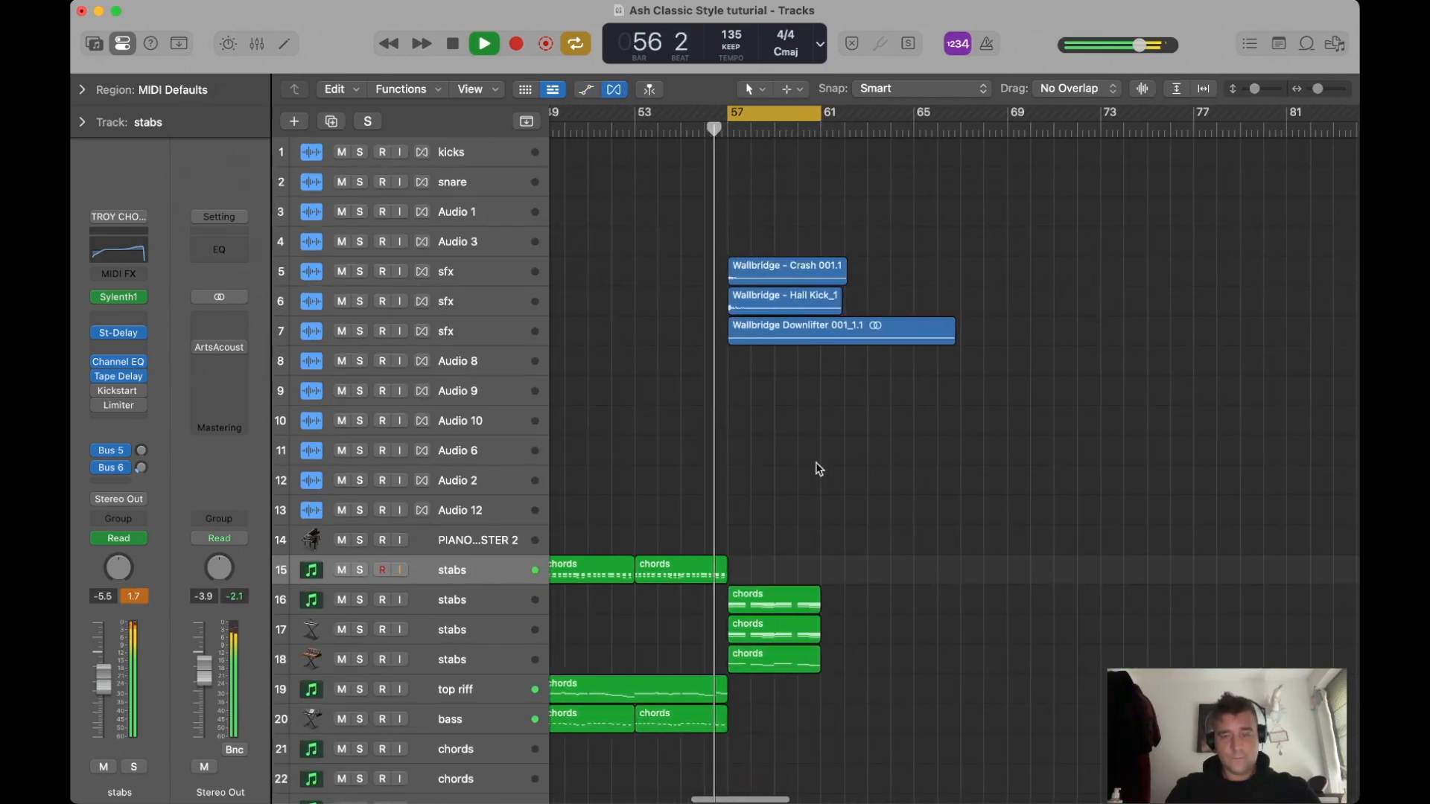
key("space")
Play the drop once more and shift its three sfx regions and three stabs chords regions one bar to bar 58.
key("super+Up")
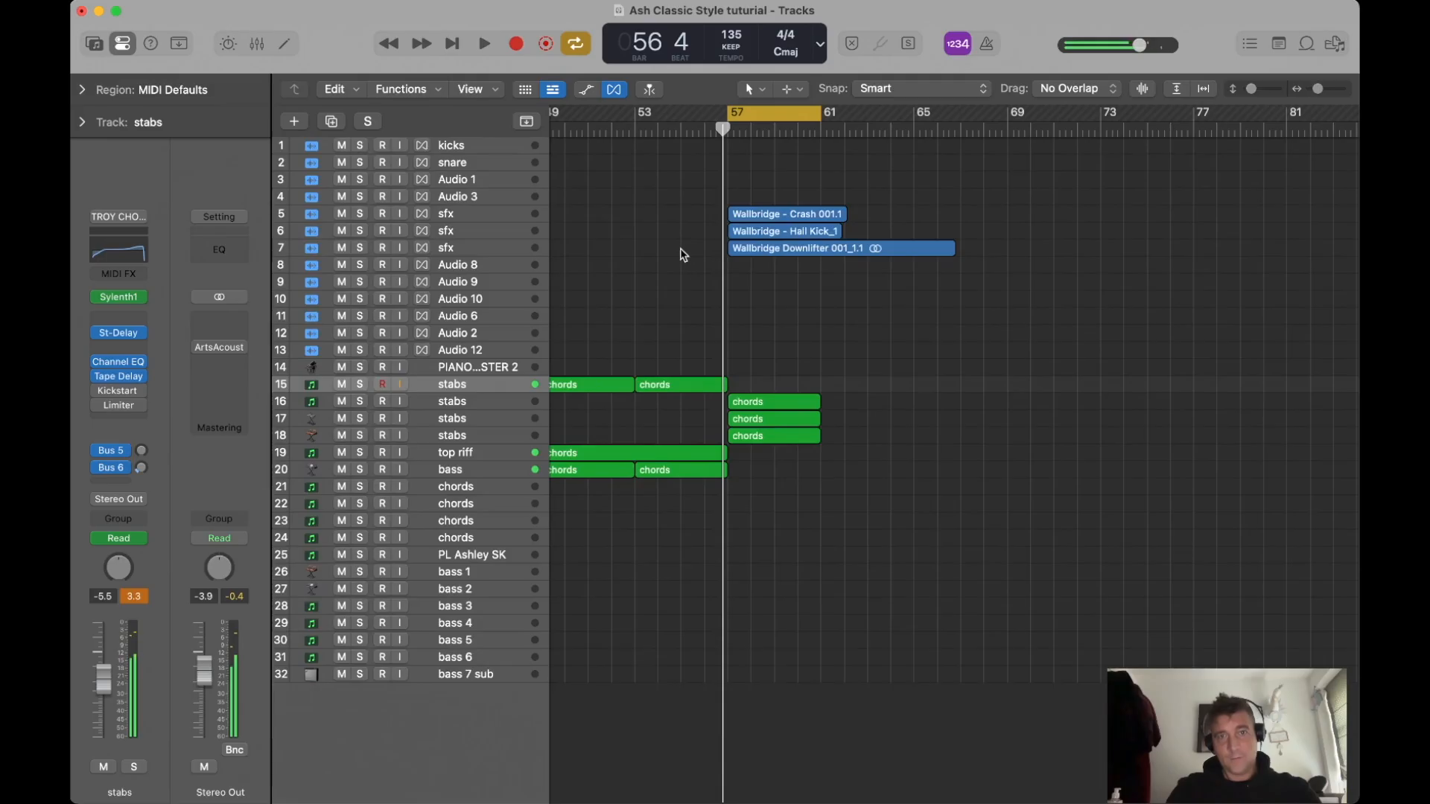
left_click_drag(685, 370, 757, 369)
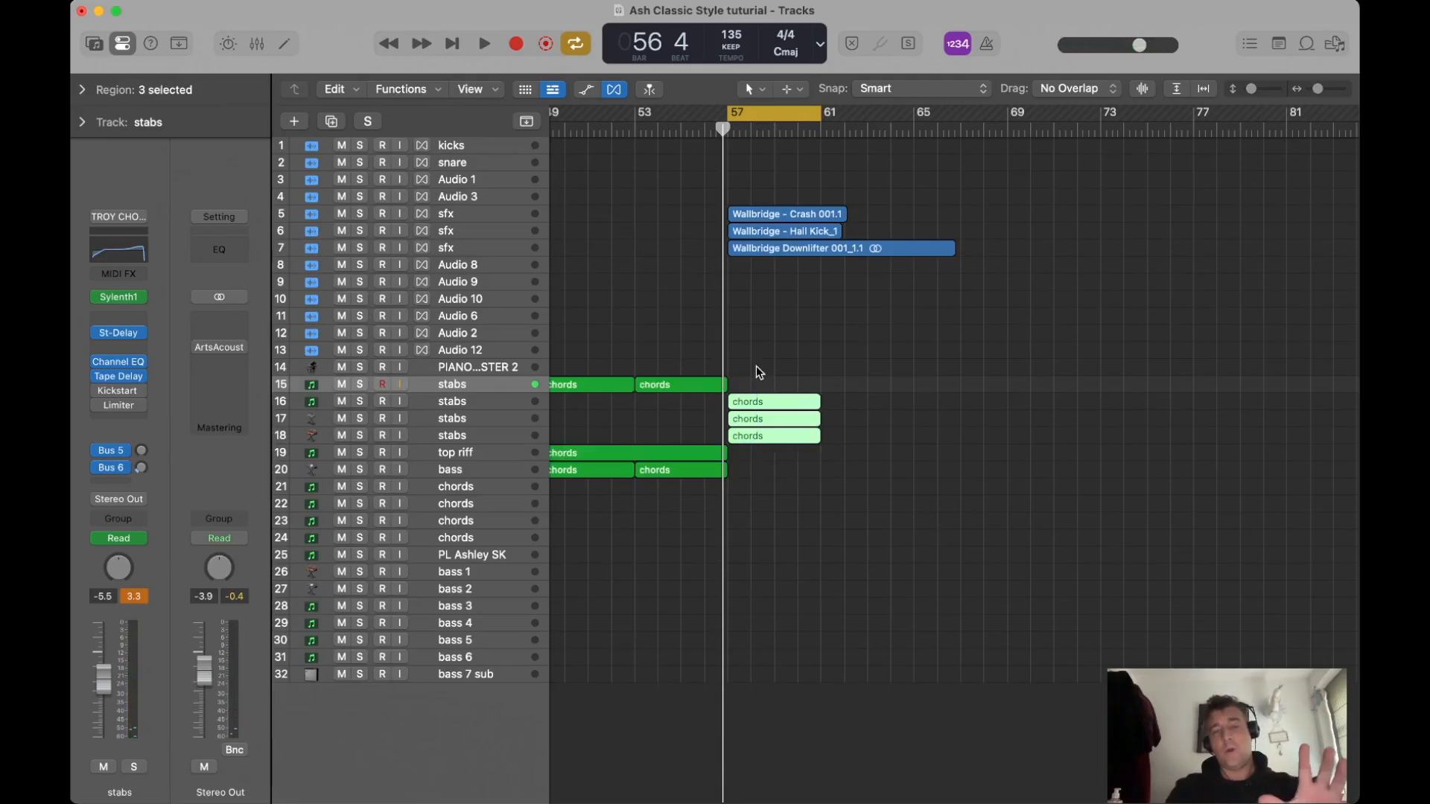
key("space")
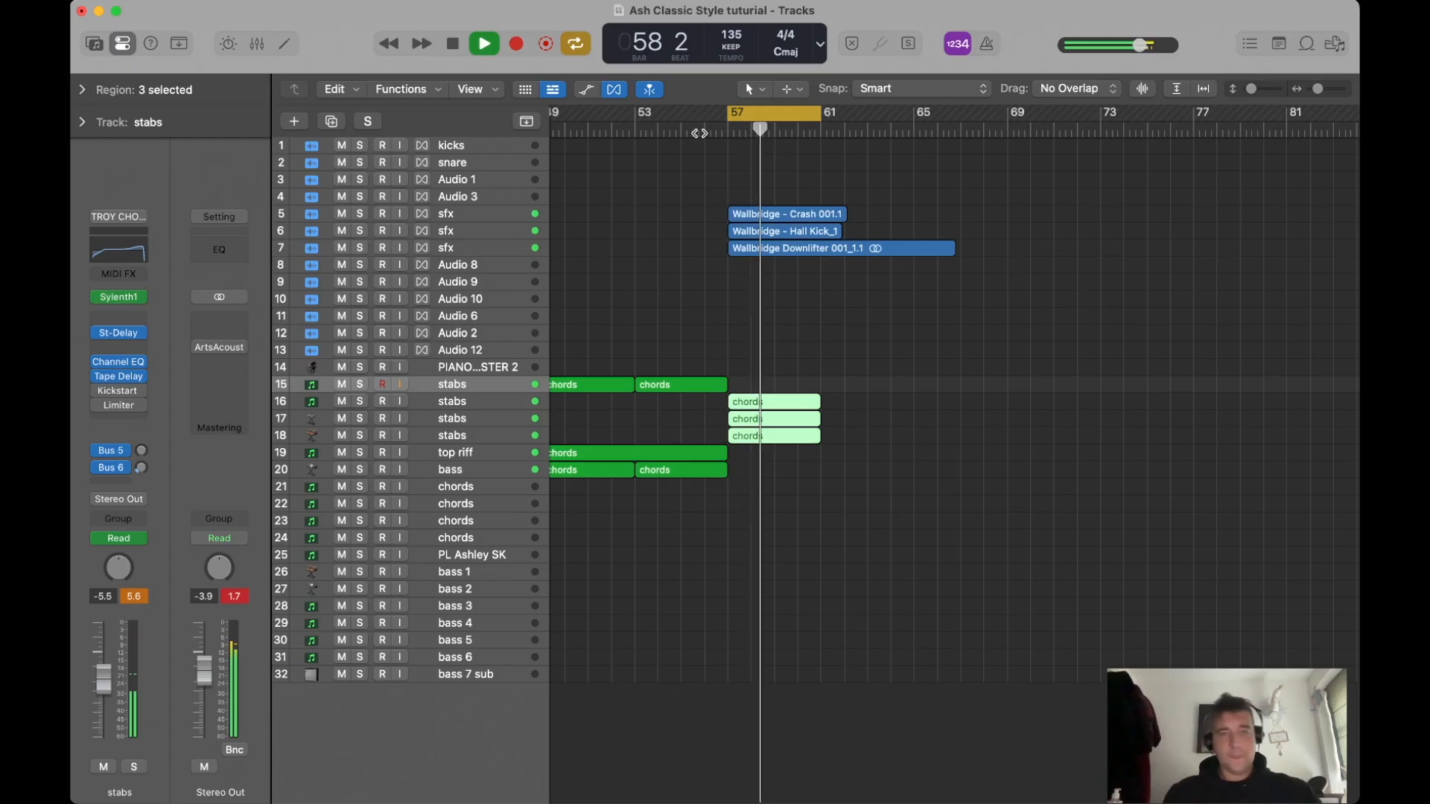
key("space")
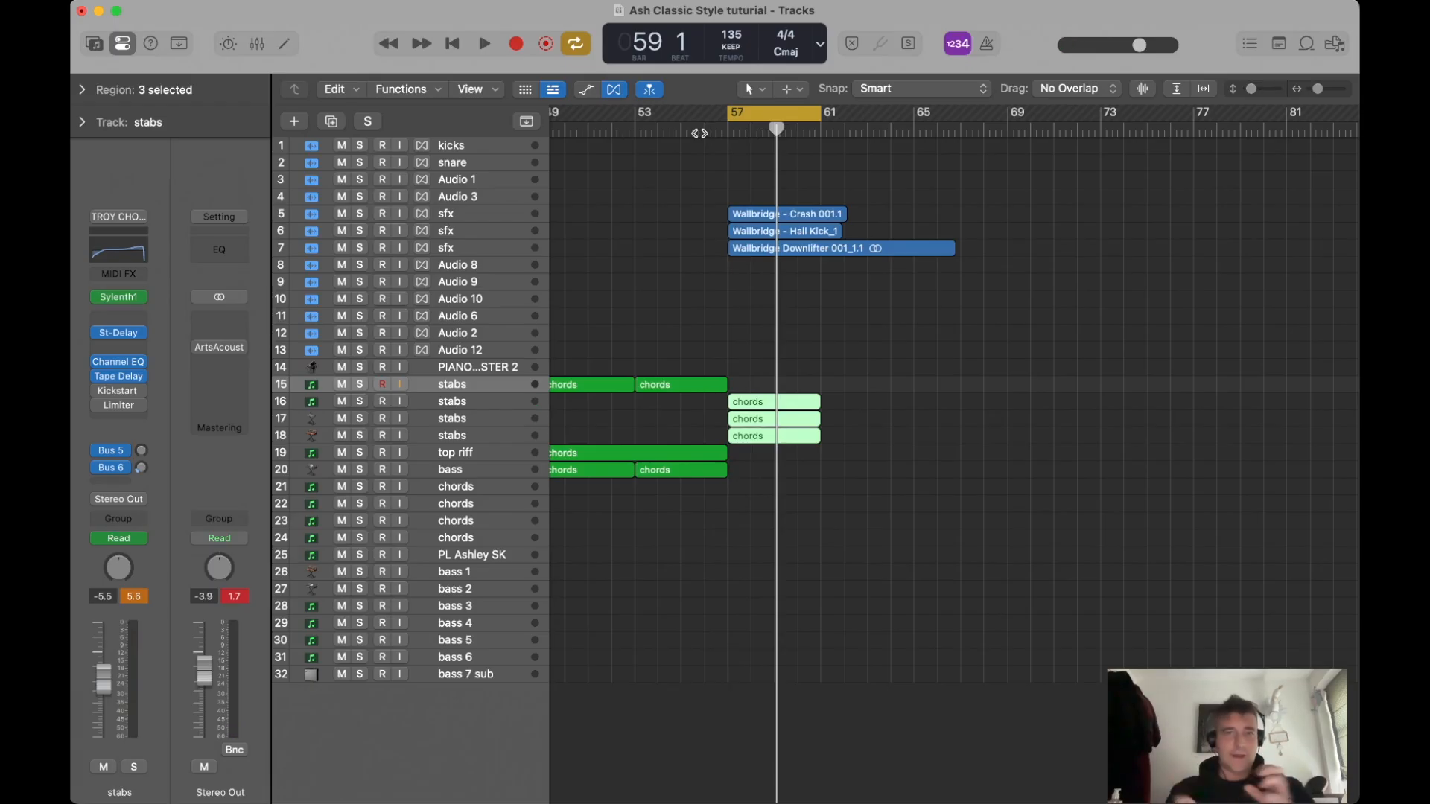
left_click_drag(766, 191, 771, 484)
key("super+Right")
left_click_drag(698, 214, 741, 213)
key("super+Right")
key("super+Left")
key("super+Left")
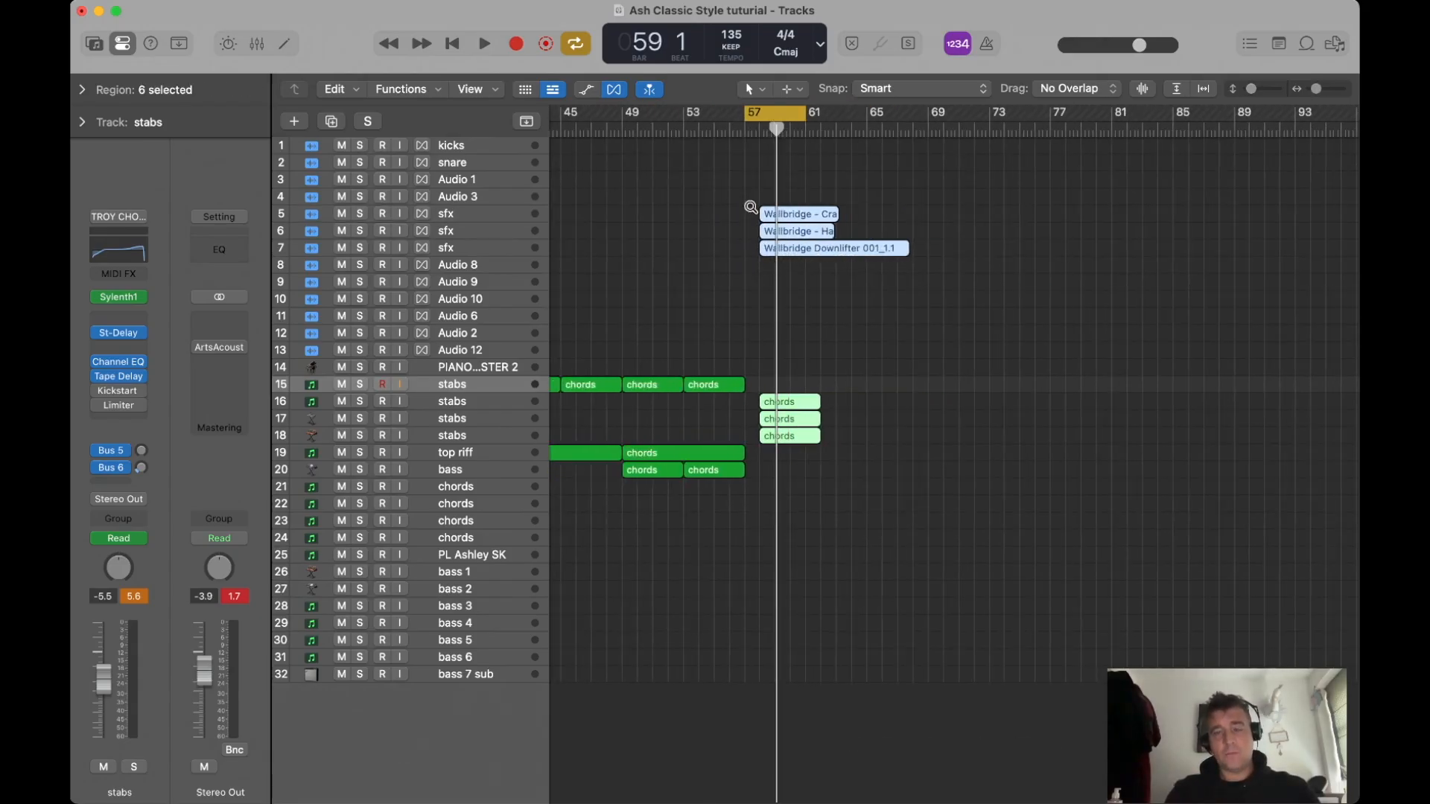
key("super+Right")
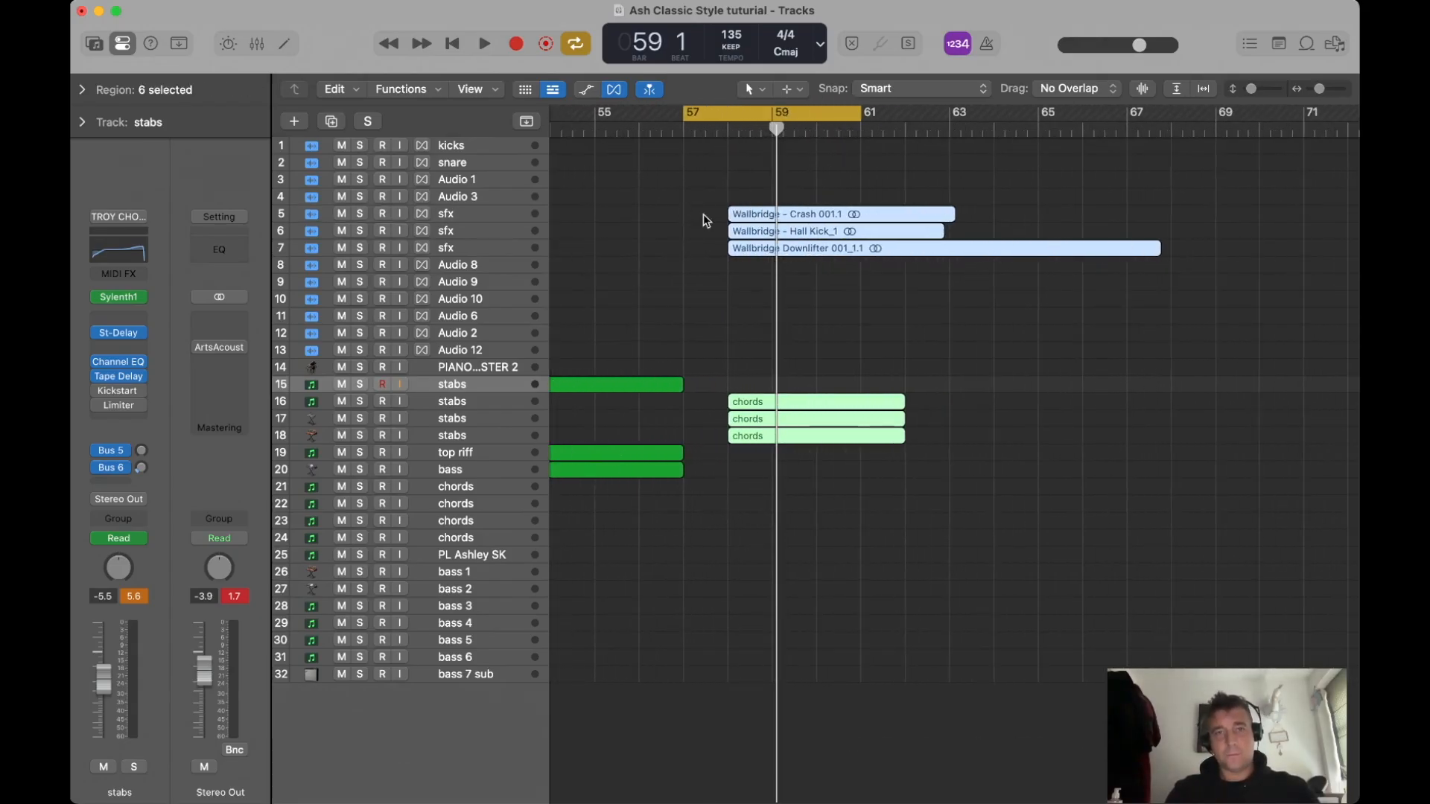
Duplicate the downlifter's sfx track to add an empty sfx track directly below it.
left_click(486, 251)
key("super+Down")
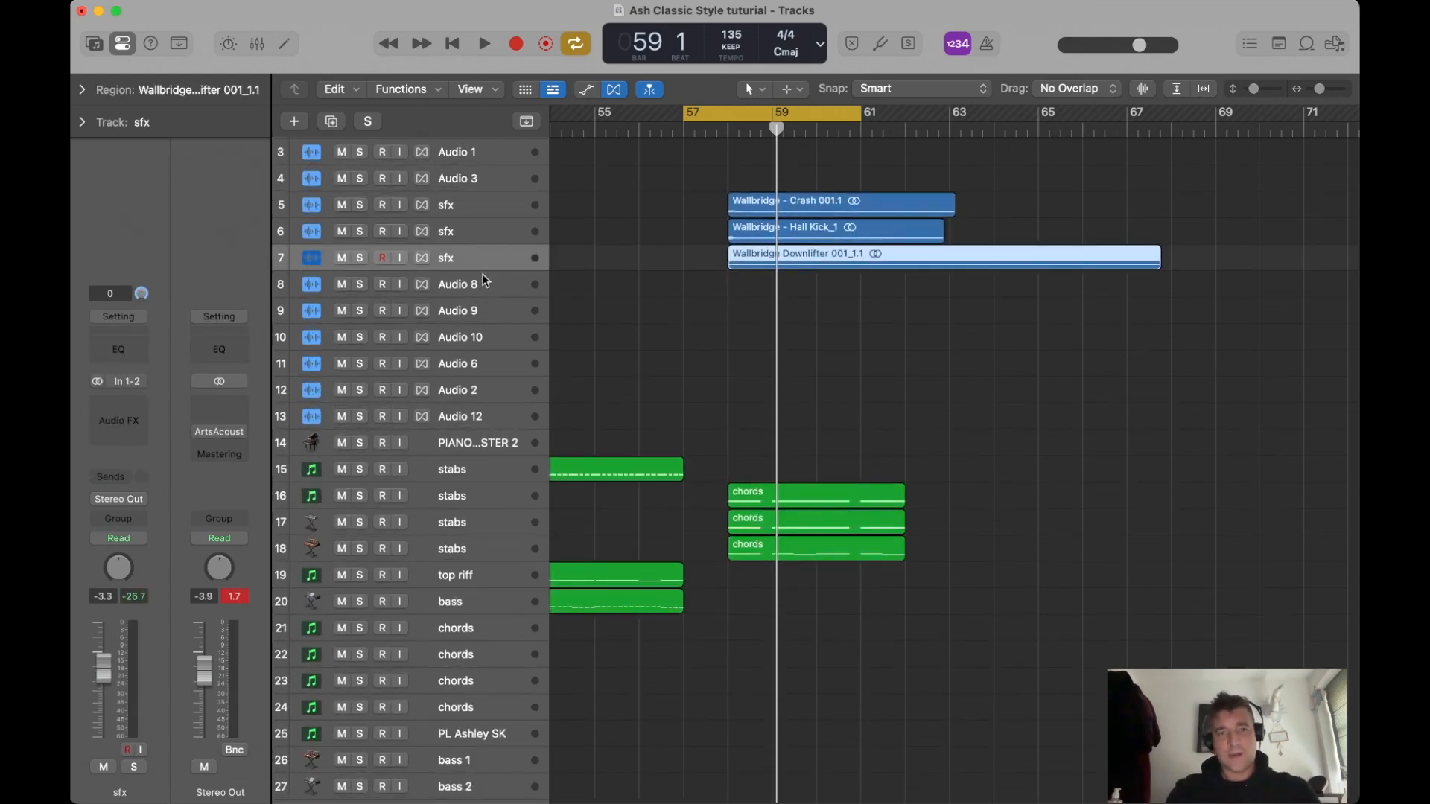
left_click(336, 125)
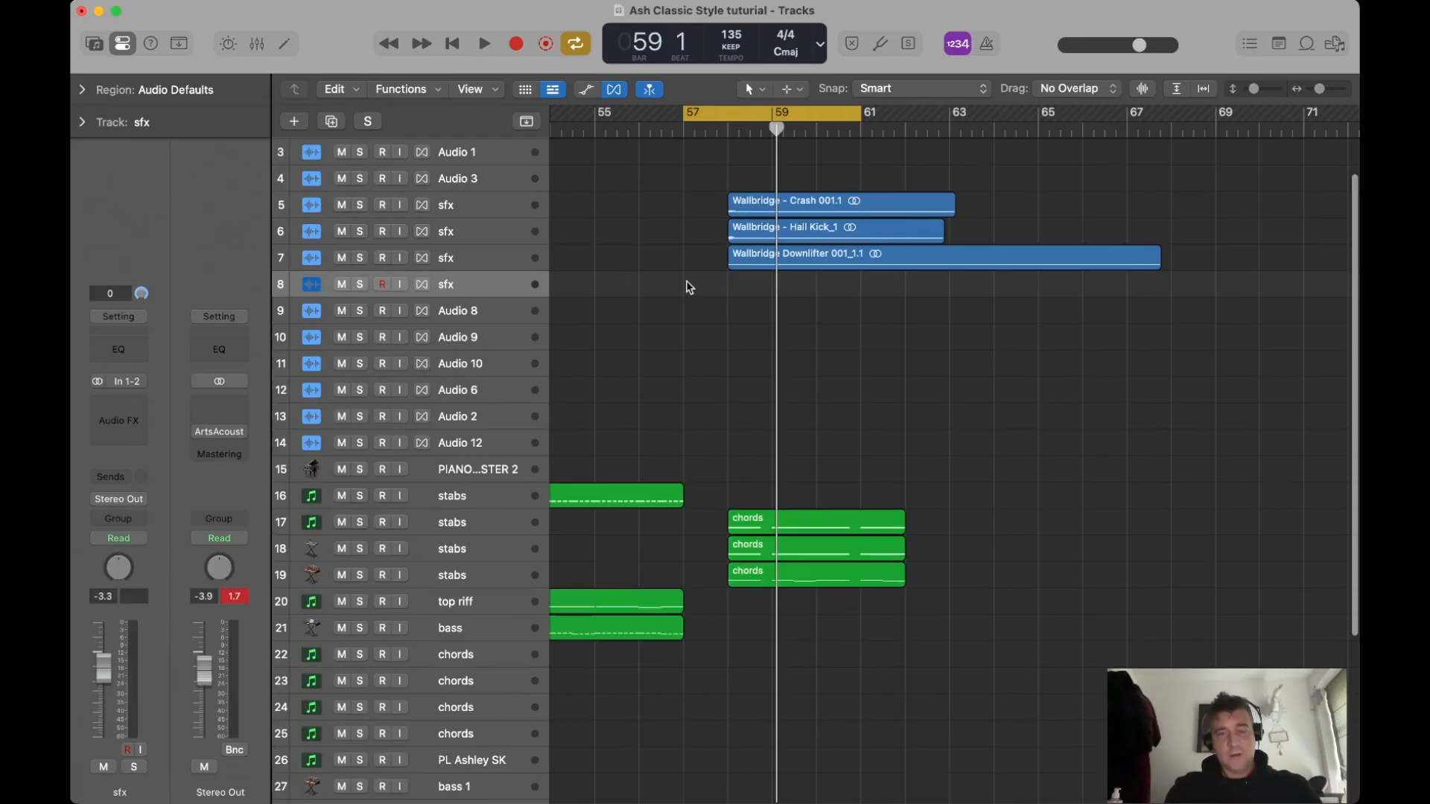
Select the chords region on the track 17 stabs and turn off cycle mode.
scroll(700, 289, "down", 2)
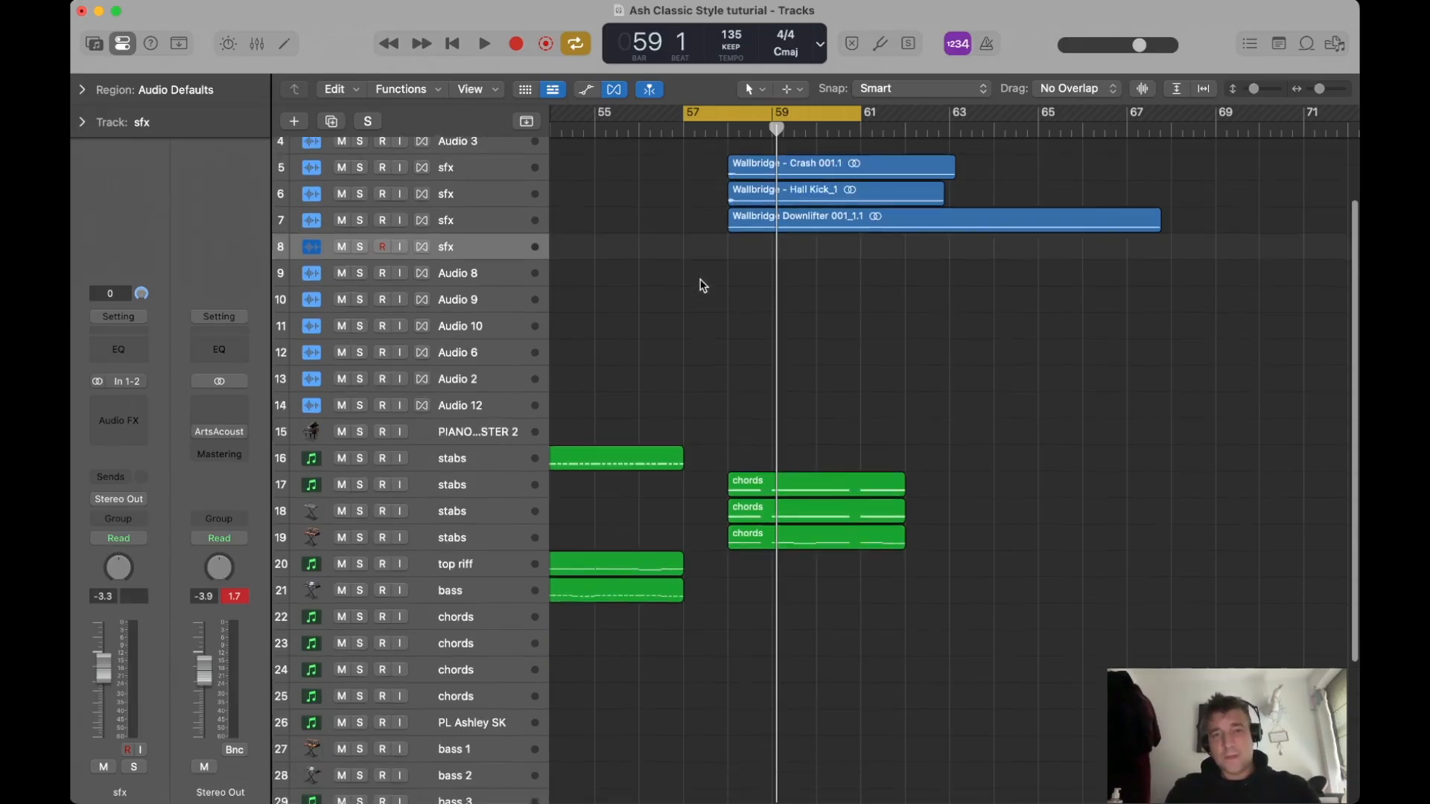
key("super+Down")
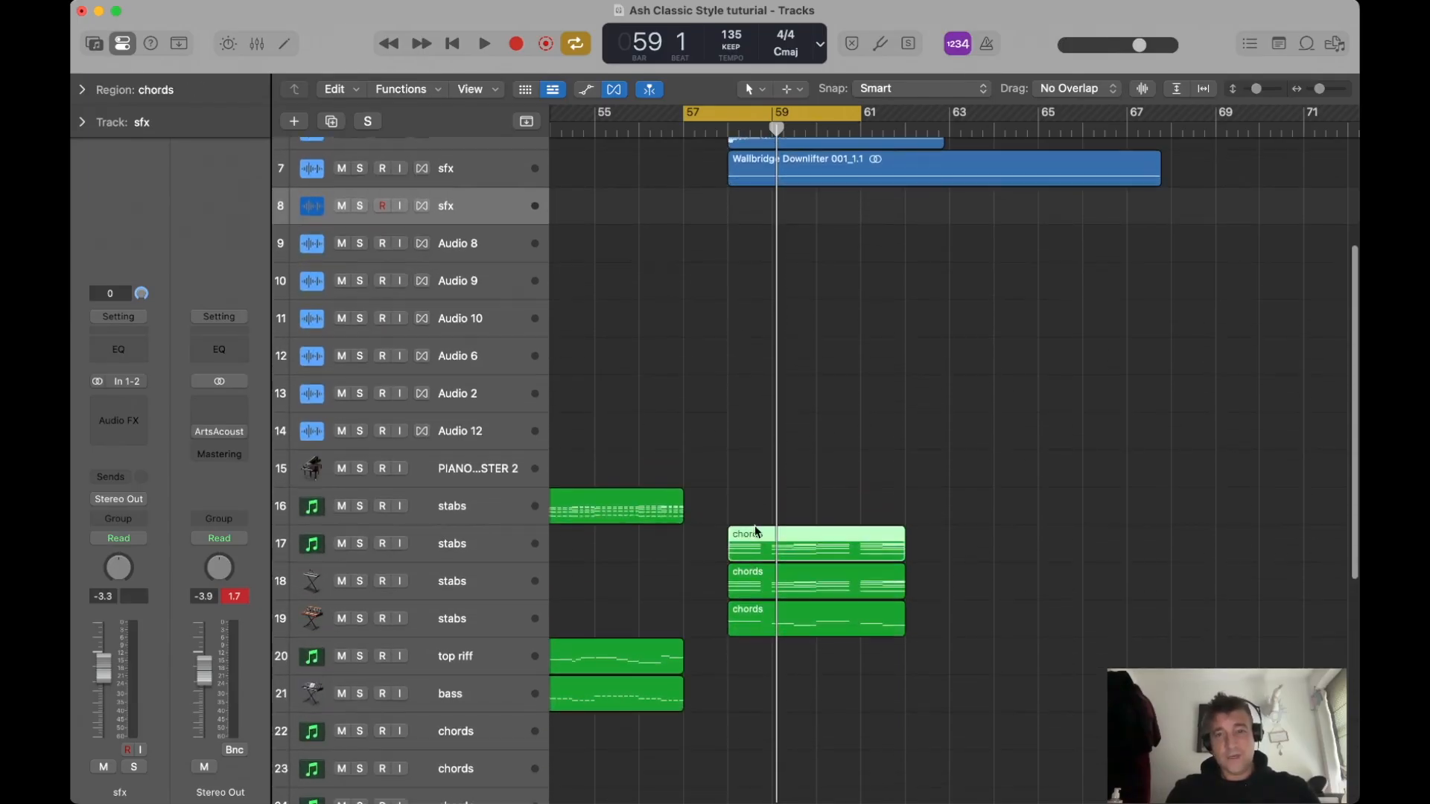
scroll(709, 154, "left", 2)
key("c")
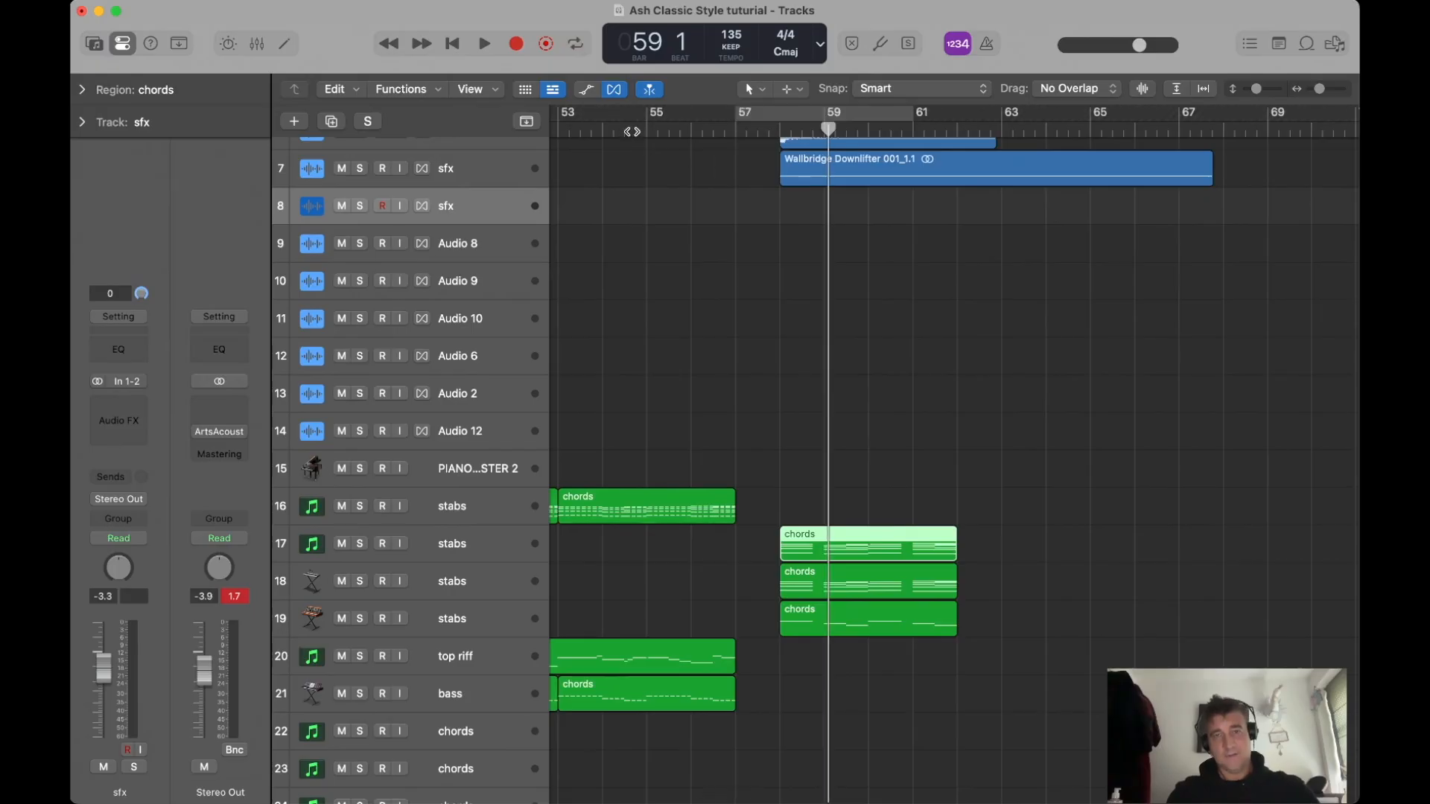
Play the transition from just before bar 55 into the chord section at bar 58 to judge the levels.
left_click(646, 132)
key("space")
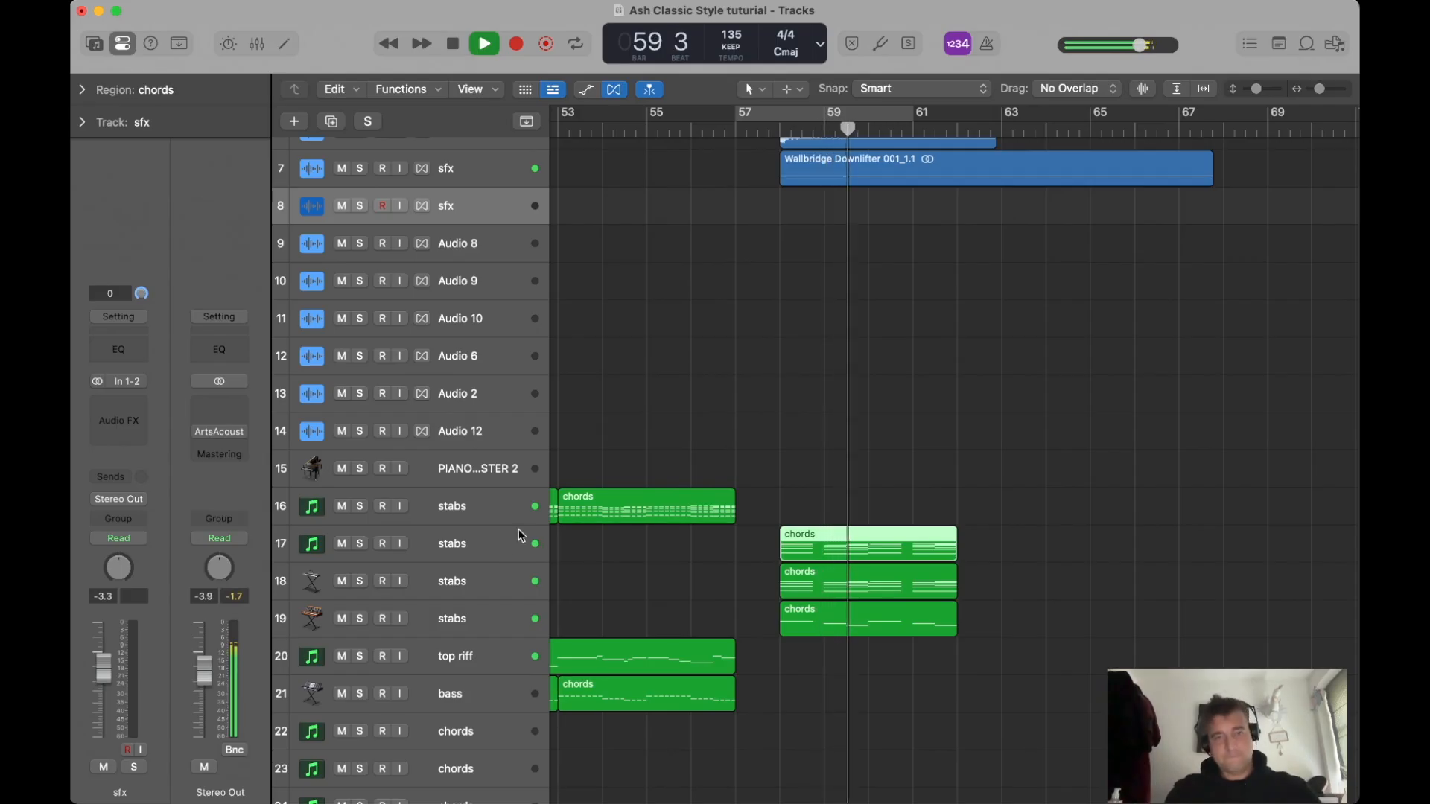
key("space")
Lower the track 16 stabs to about -11.4 dB, the top riff to -8.4 dB and the bass to -9.0 dB while playing from bar 54.
left_click(498, 507)
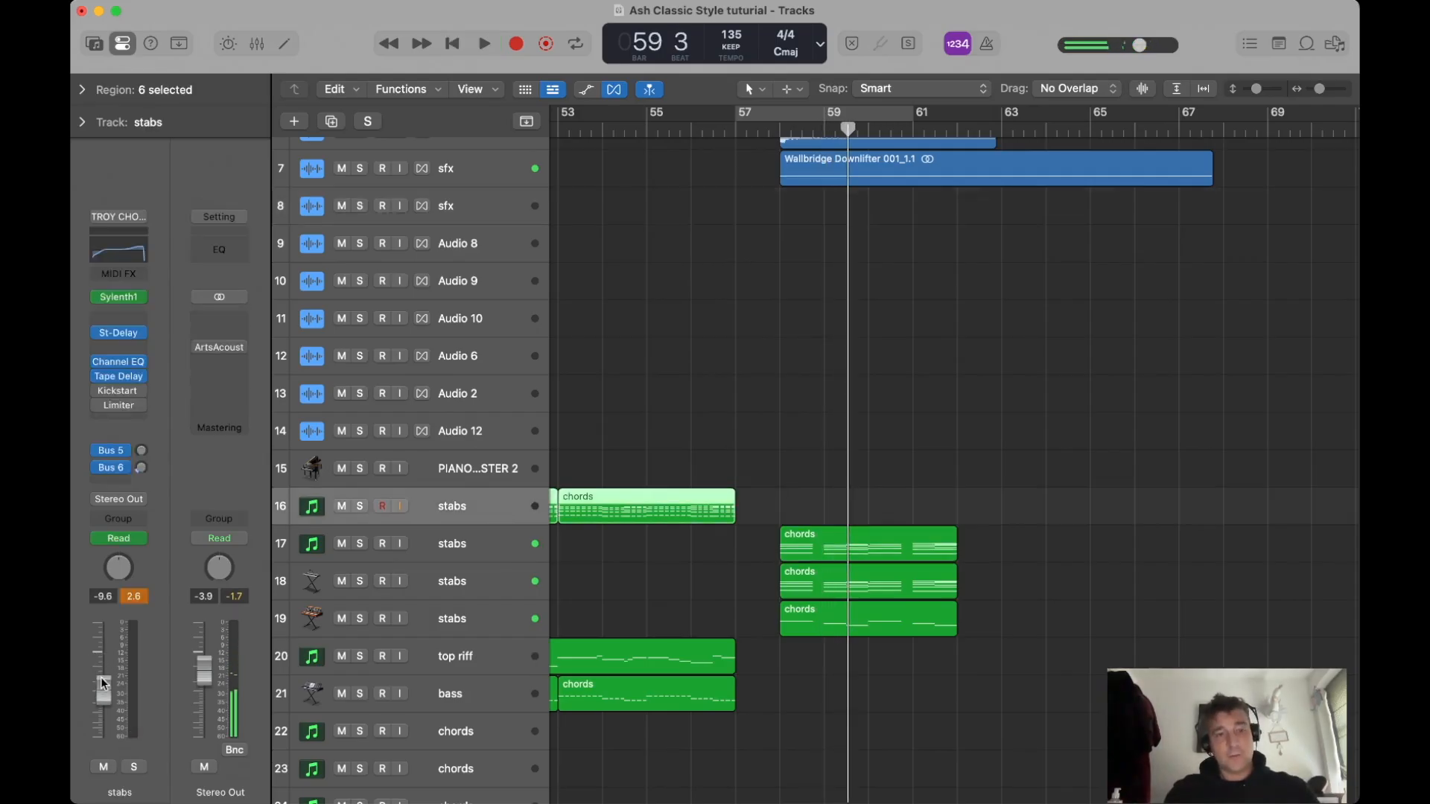
left_click(513, 668)
left_click(497, 697, "shift")
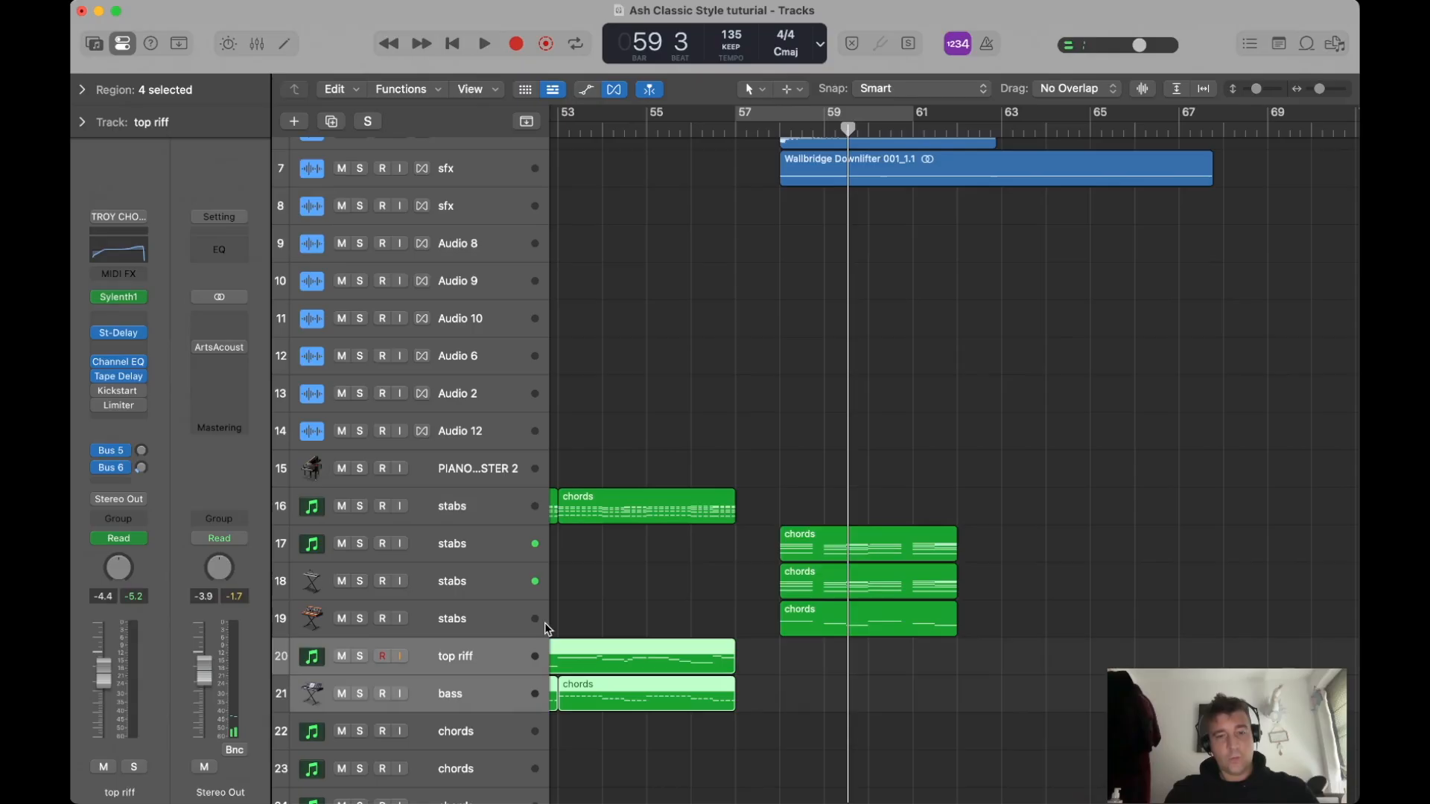
key("x")
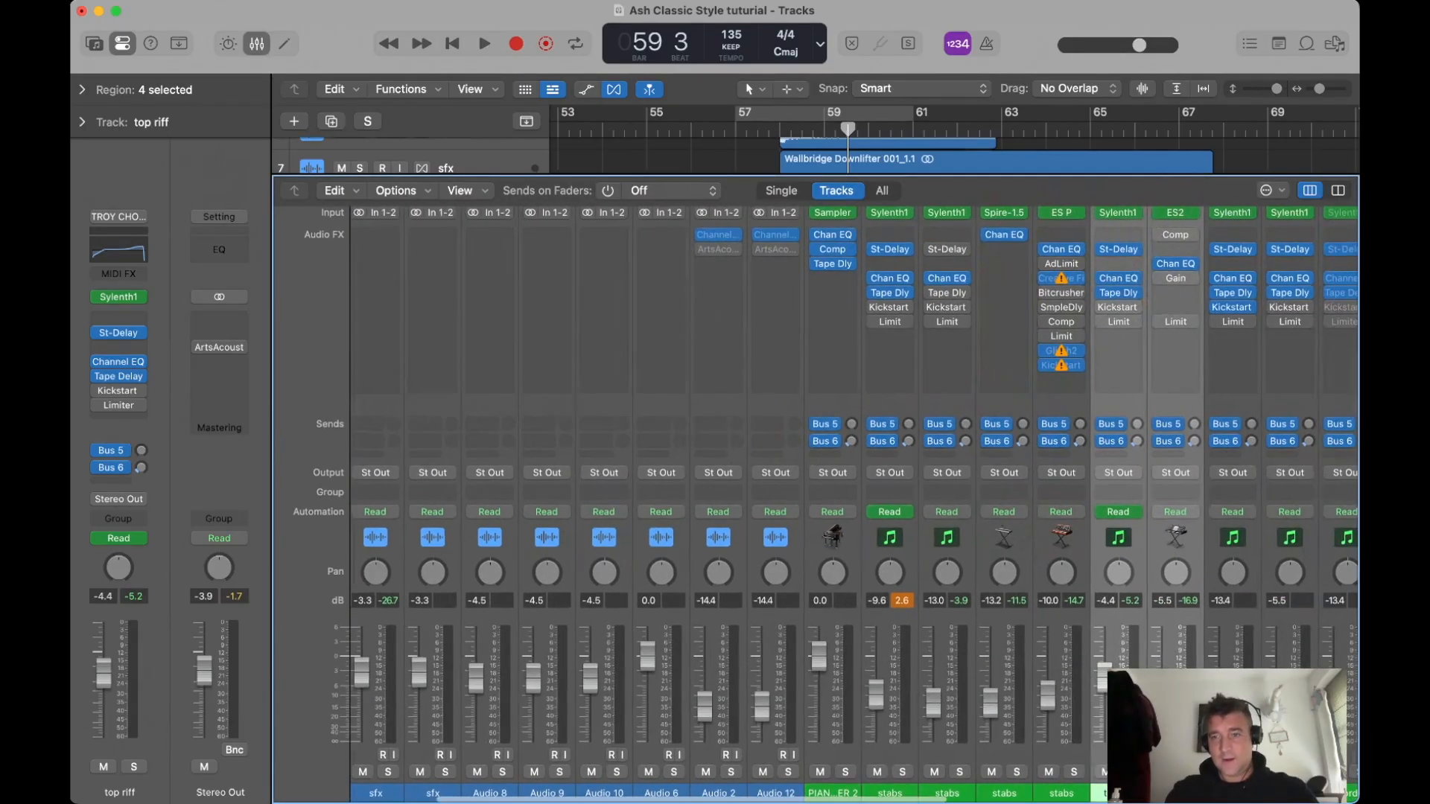
key("x")
left_click(627, 130)
key("space")
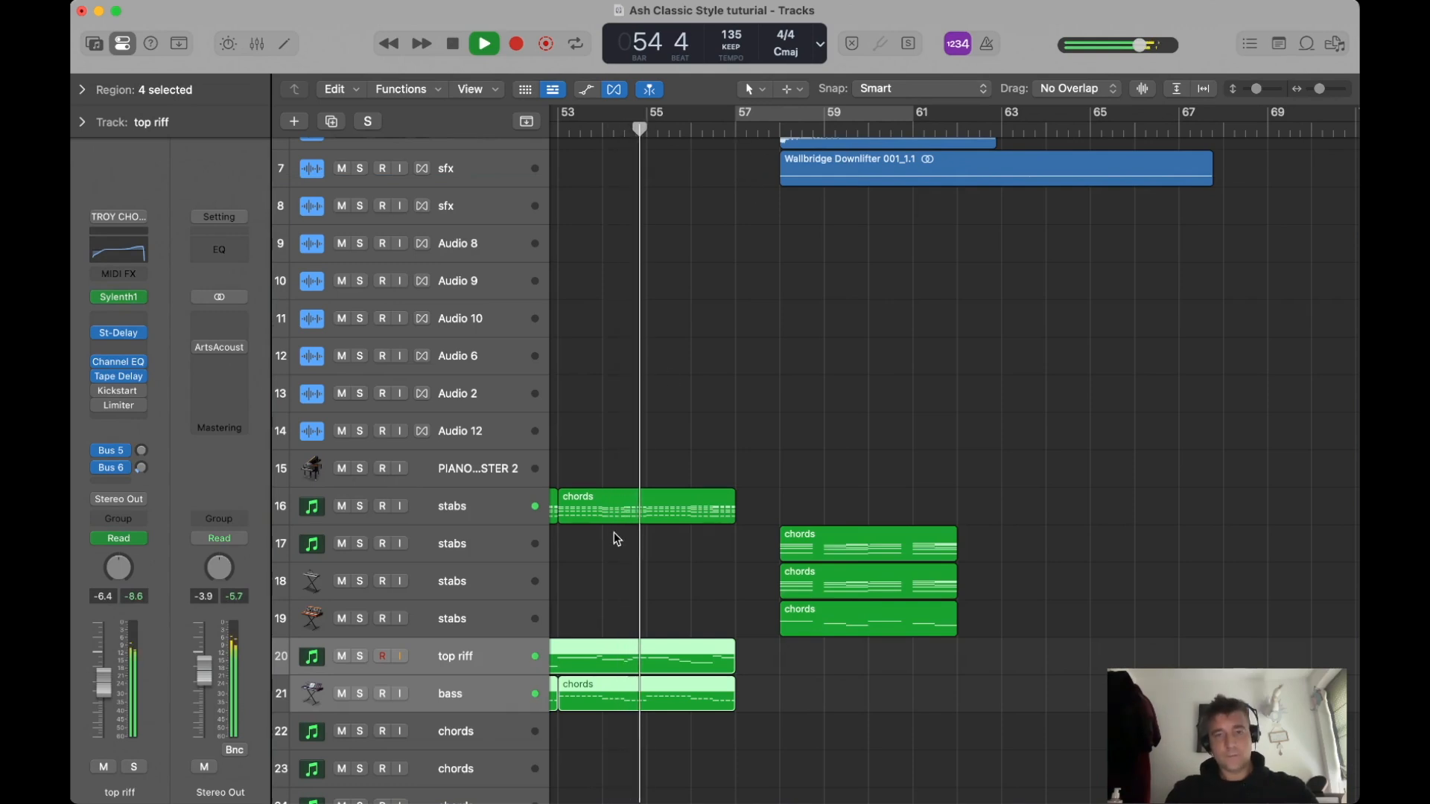
left_click(479, 511)
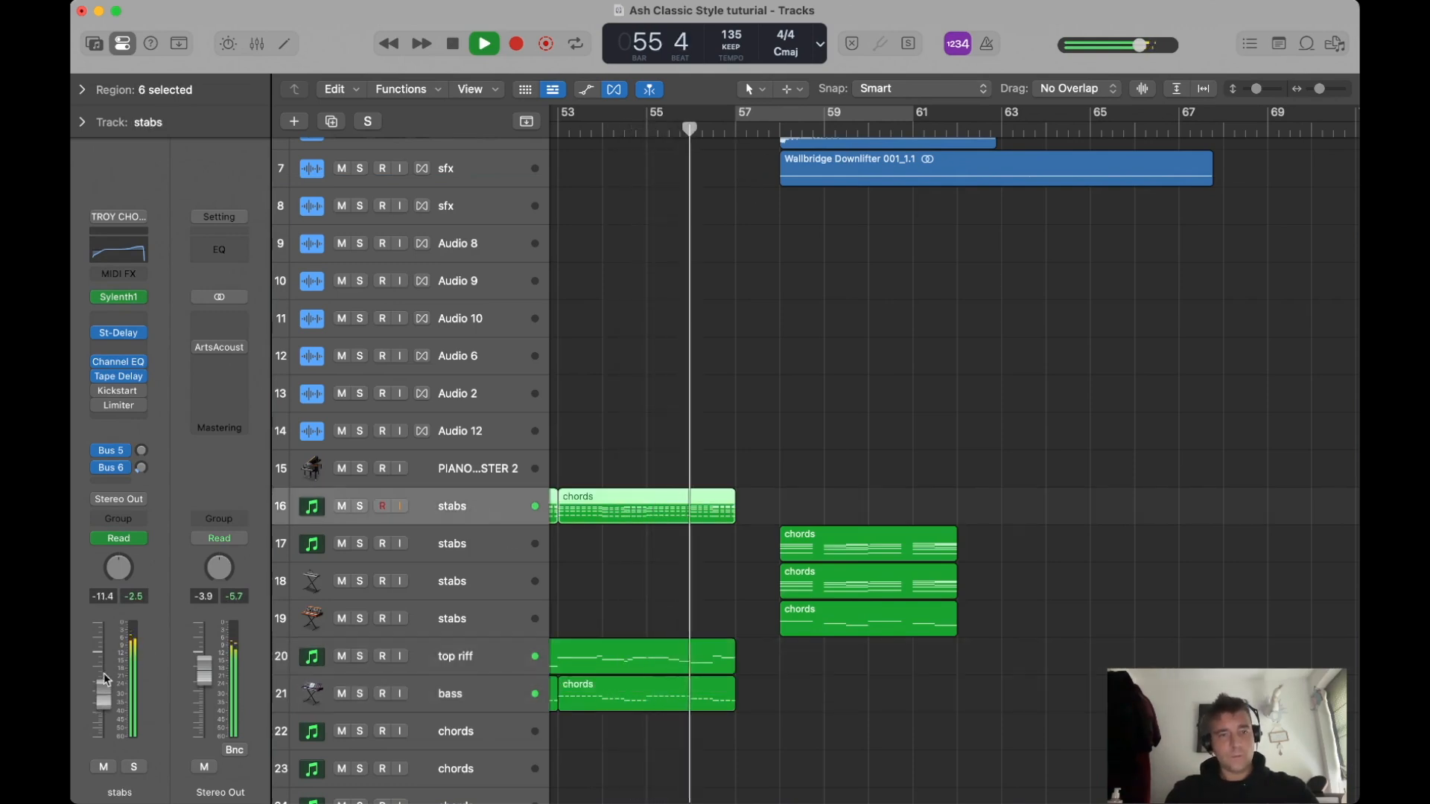
left_click(505, 665)
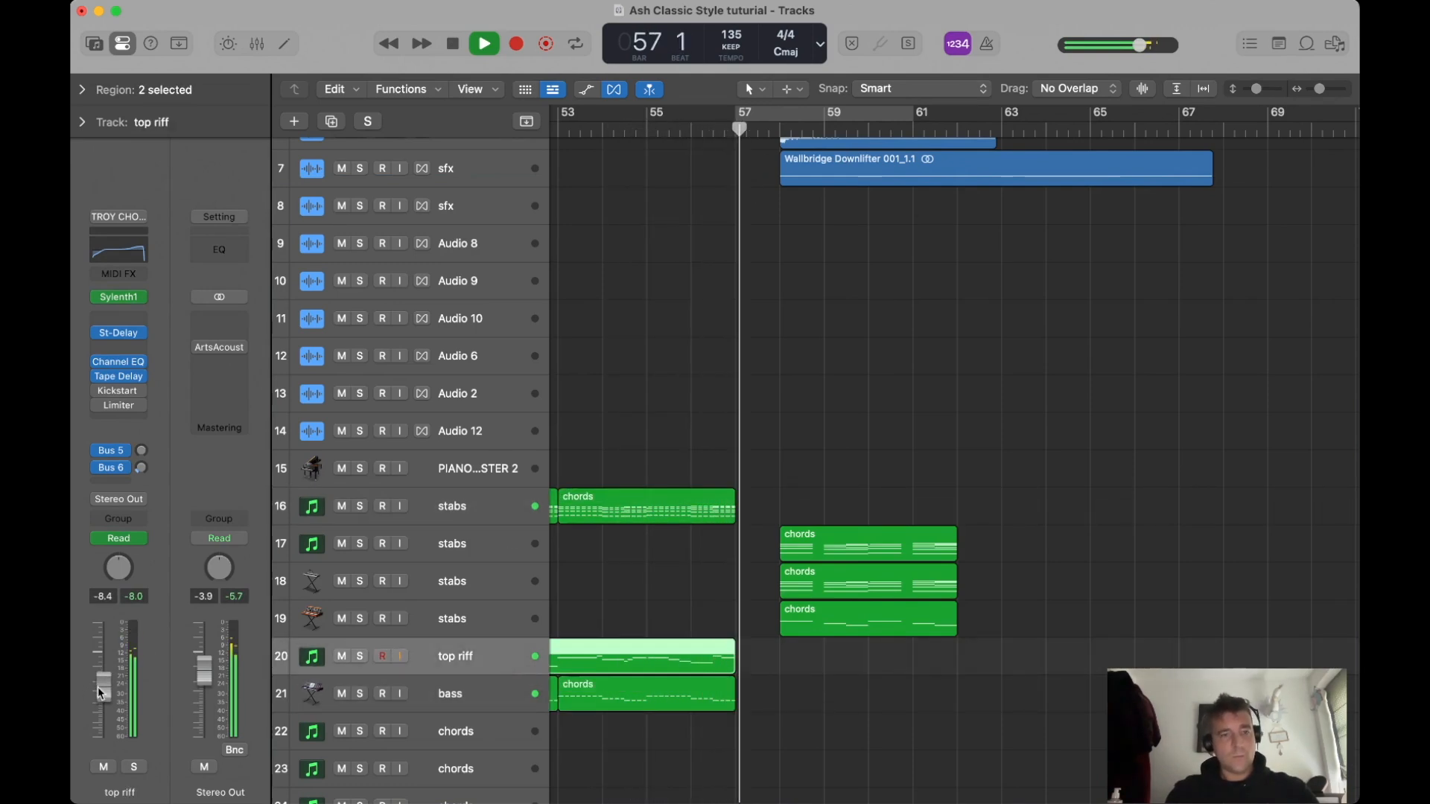
key("Down")
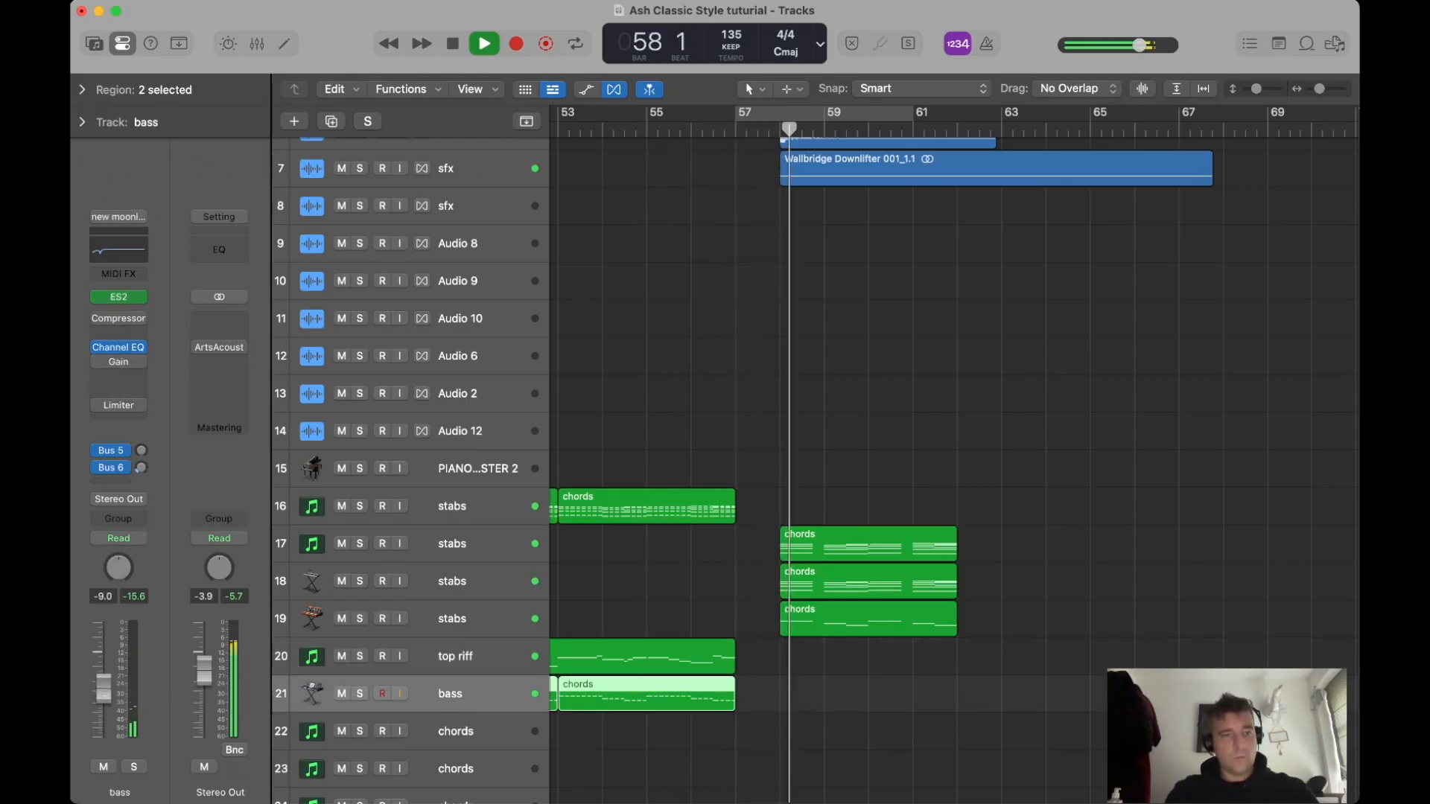
Duplicate the three stabs chords regions on tracks 17 to 19 from bar 58 to bar 62.
left_click(904, 396)
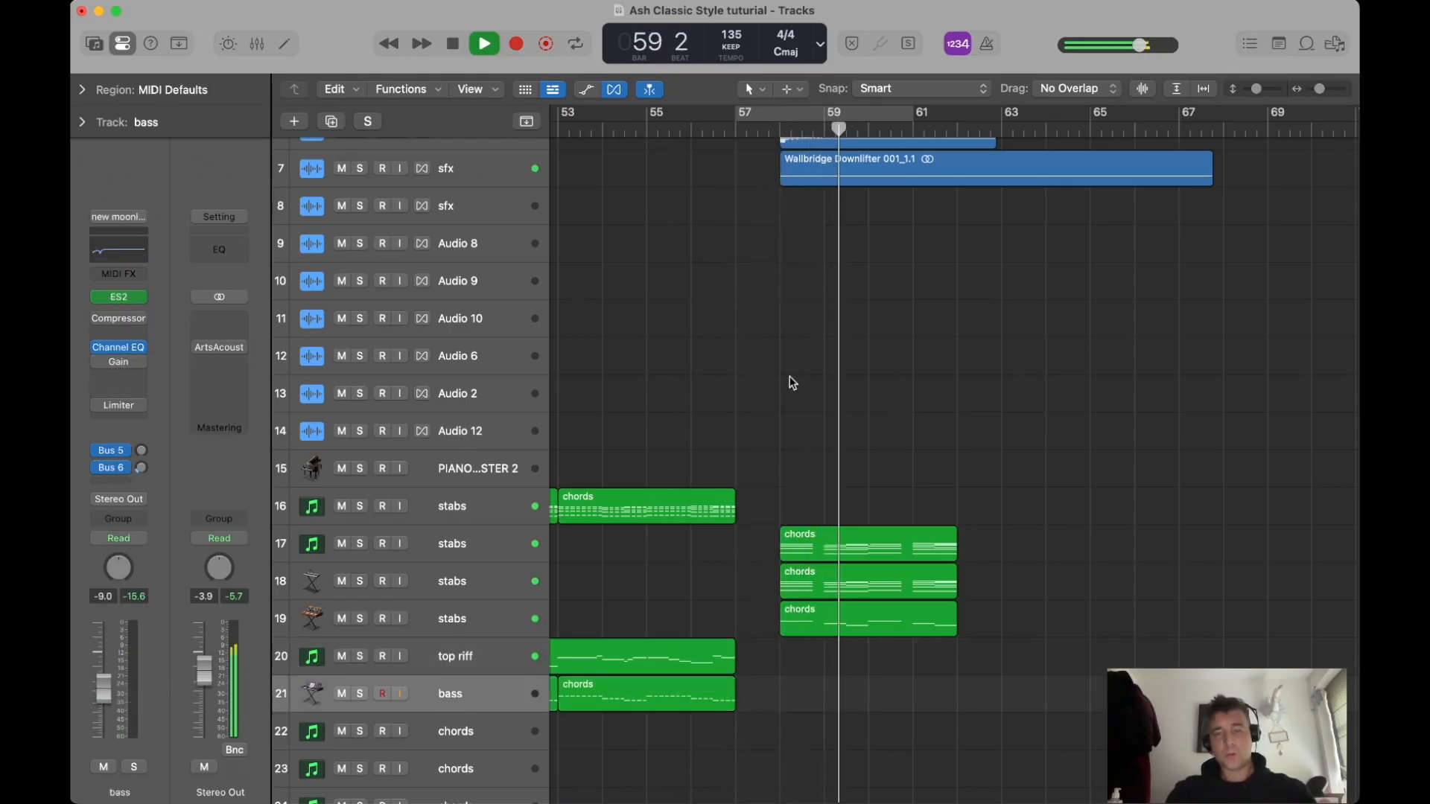
left_click_drag(771, 447, 767, 626)
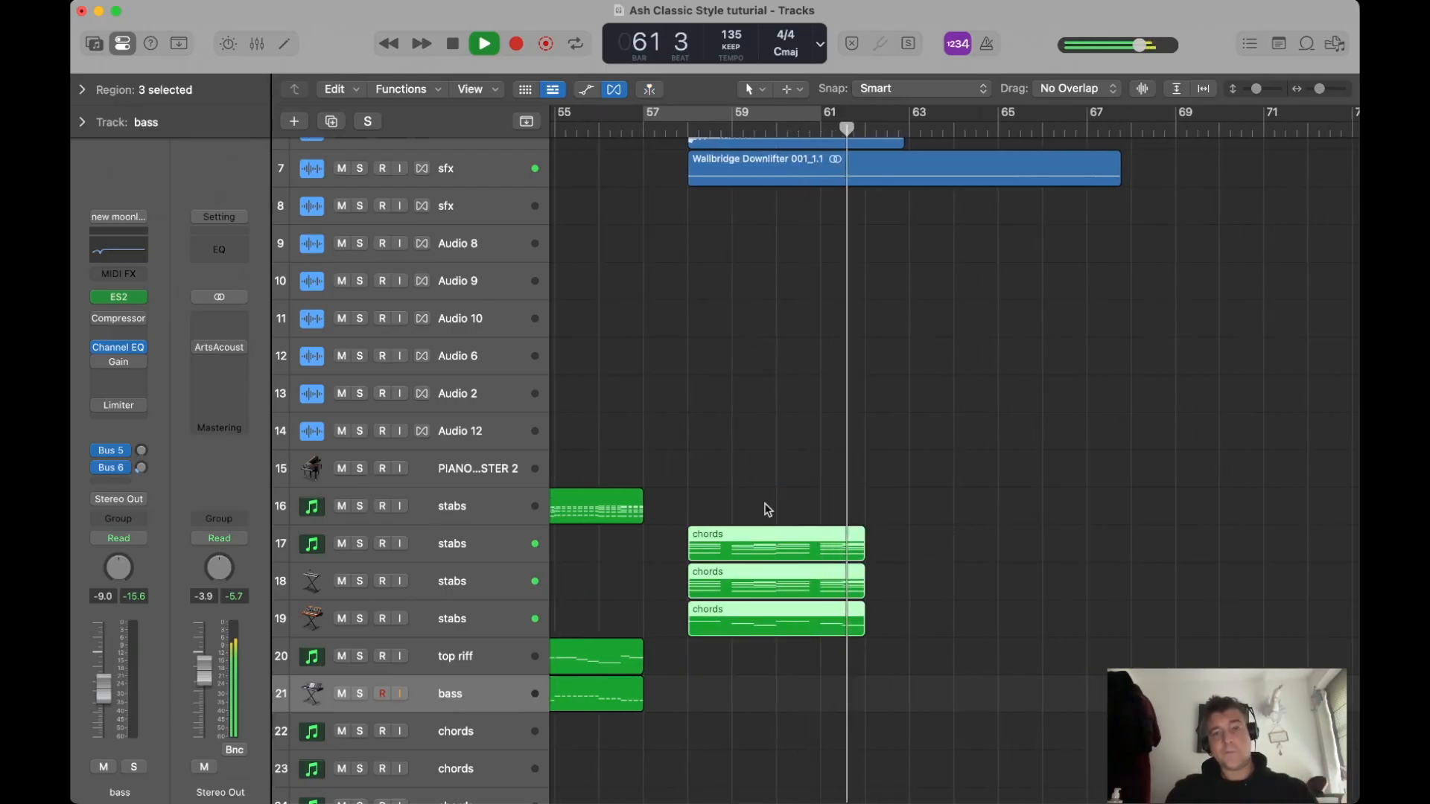
key("space")
left_click_drag(711, 542, 888, 541)
key("super+Left")
key("super+Up")
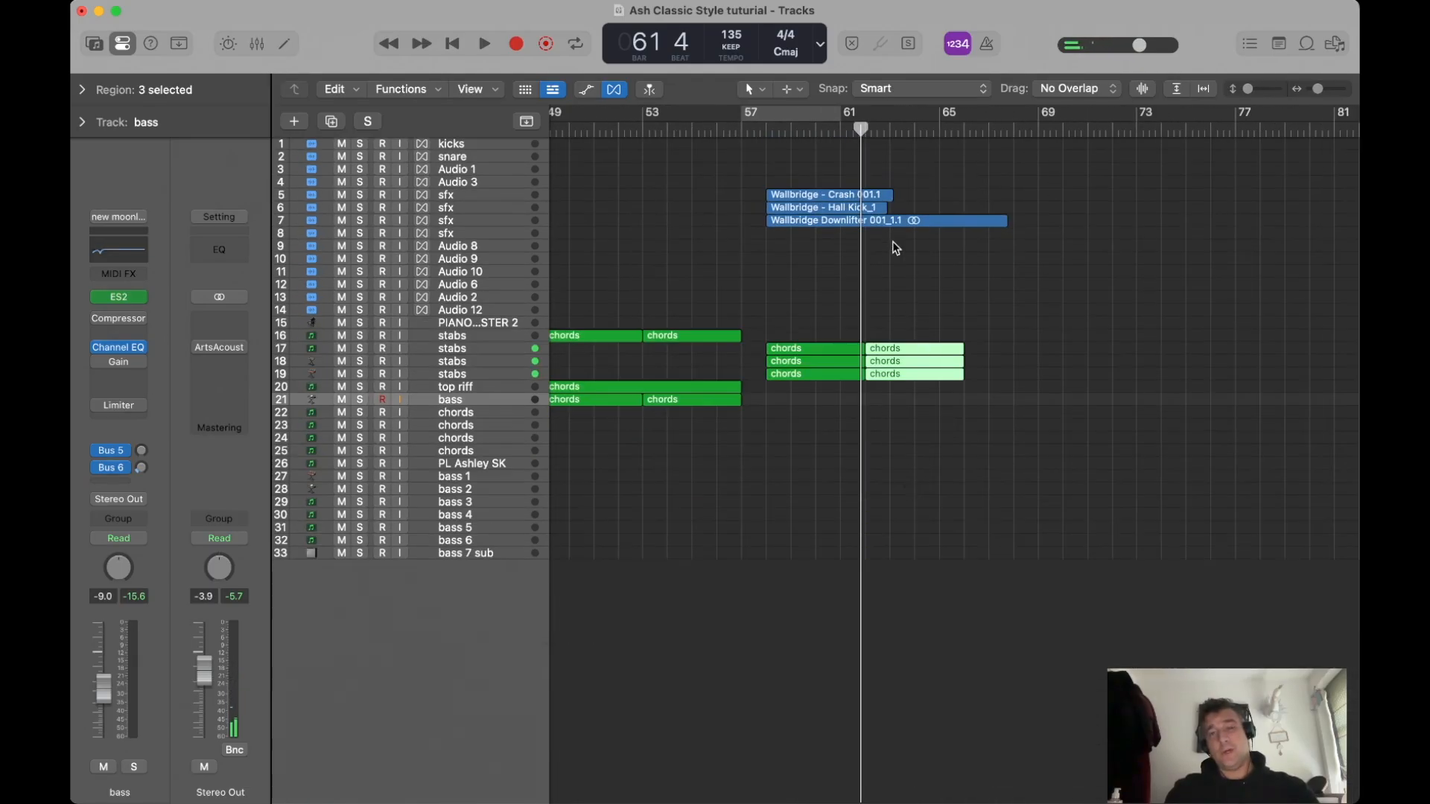
Select all six stabs chords regions and play the transition from about bar 51 and the chord section from bar 61.
key("super+Down")
key("super+Down")
left_click_drag(812, 356, 928, 484)
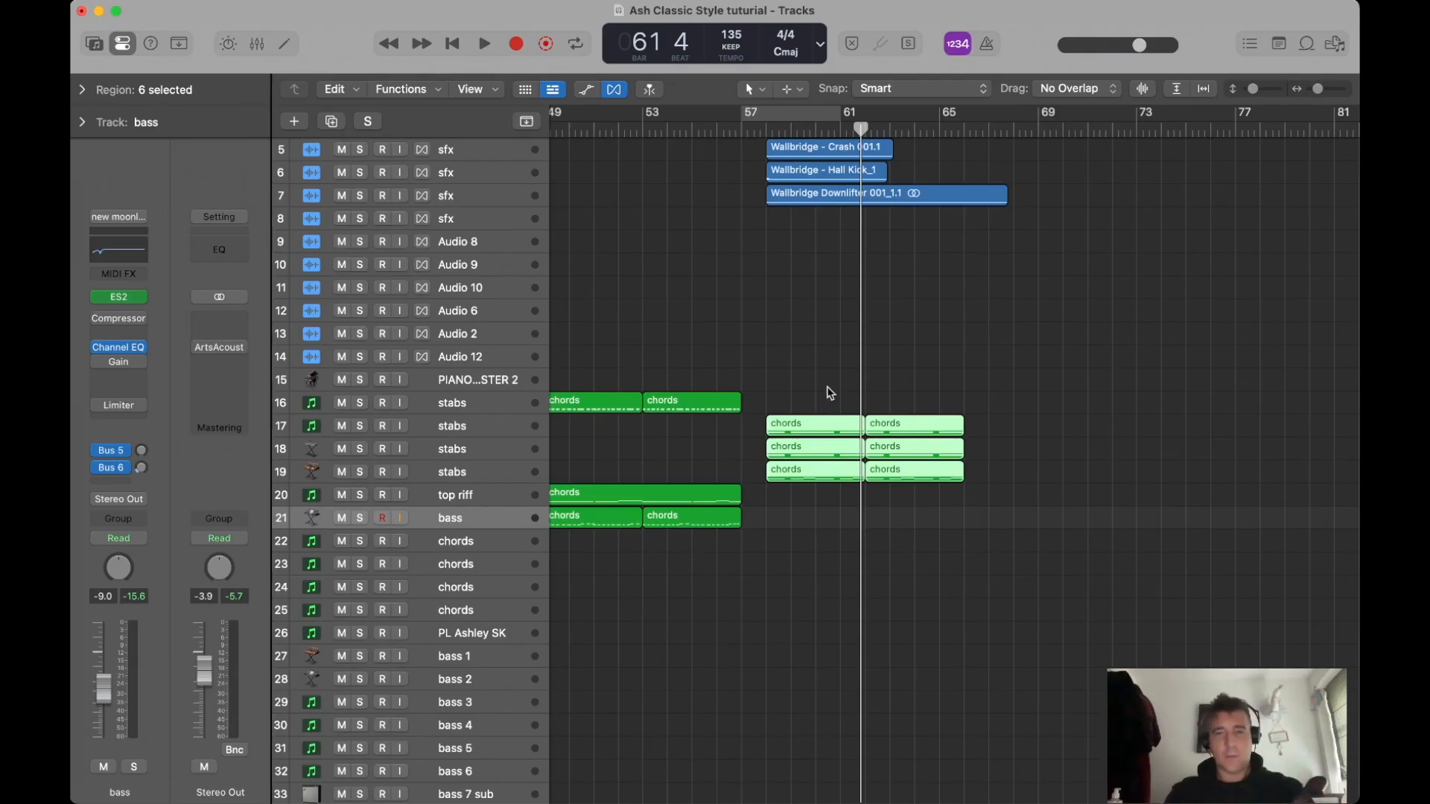
key("super+Down")
key("super+Left")
key("super+Left")
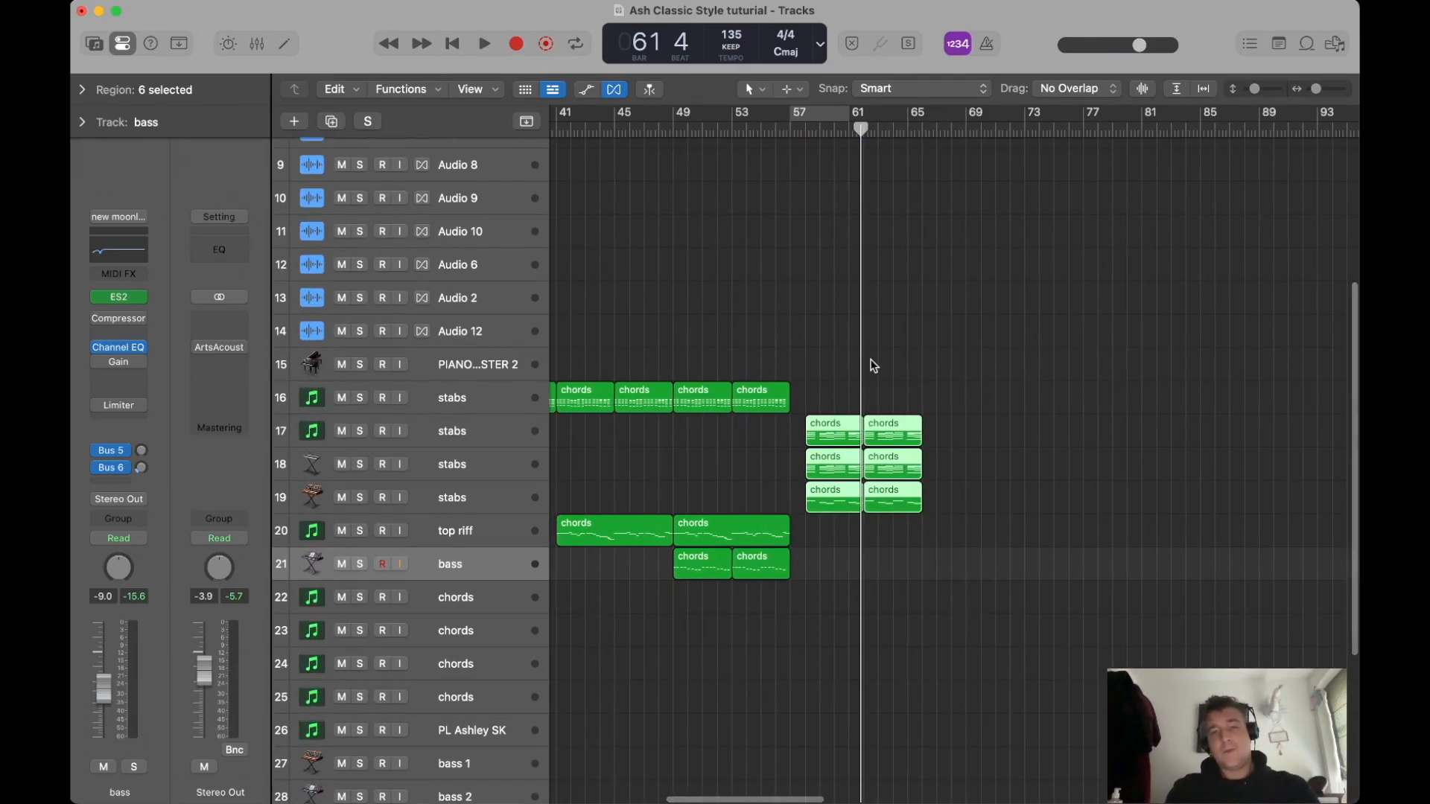
left_click(709, 131)
key("space")
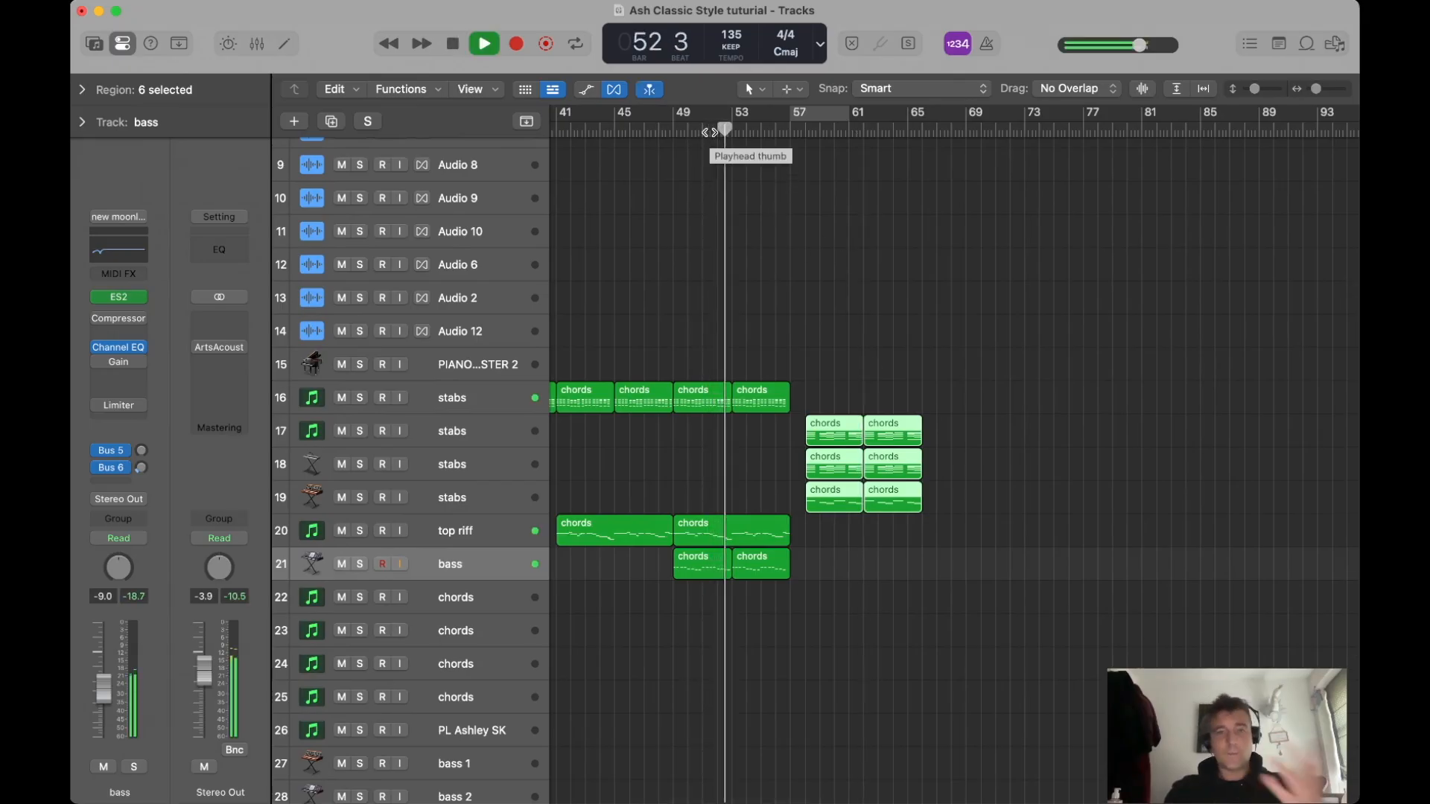
left_click(849, 128)
key("space")
Play the later chord build-up from about bar 119 and the full section from about bar 131 for comparison.
scroll(819, 298, "right", 10)
key("space")
scroll(807, 303, "right", 5)
key("super+Down")
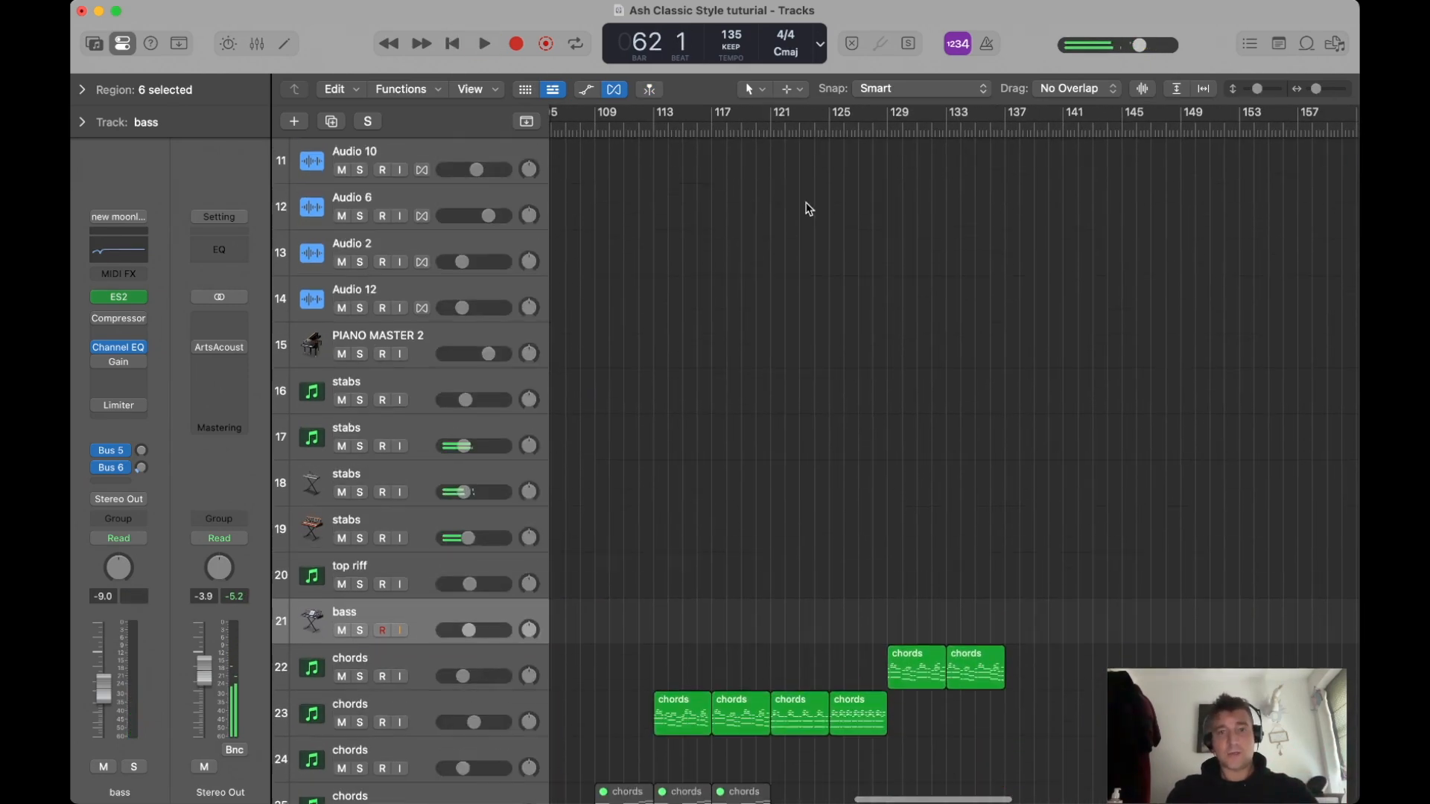
key("space")
scroll(834, 358, "down", 5)
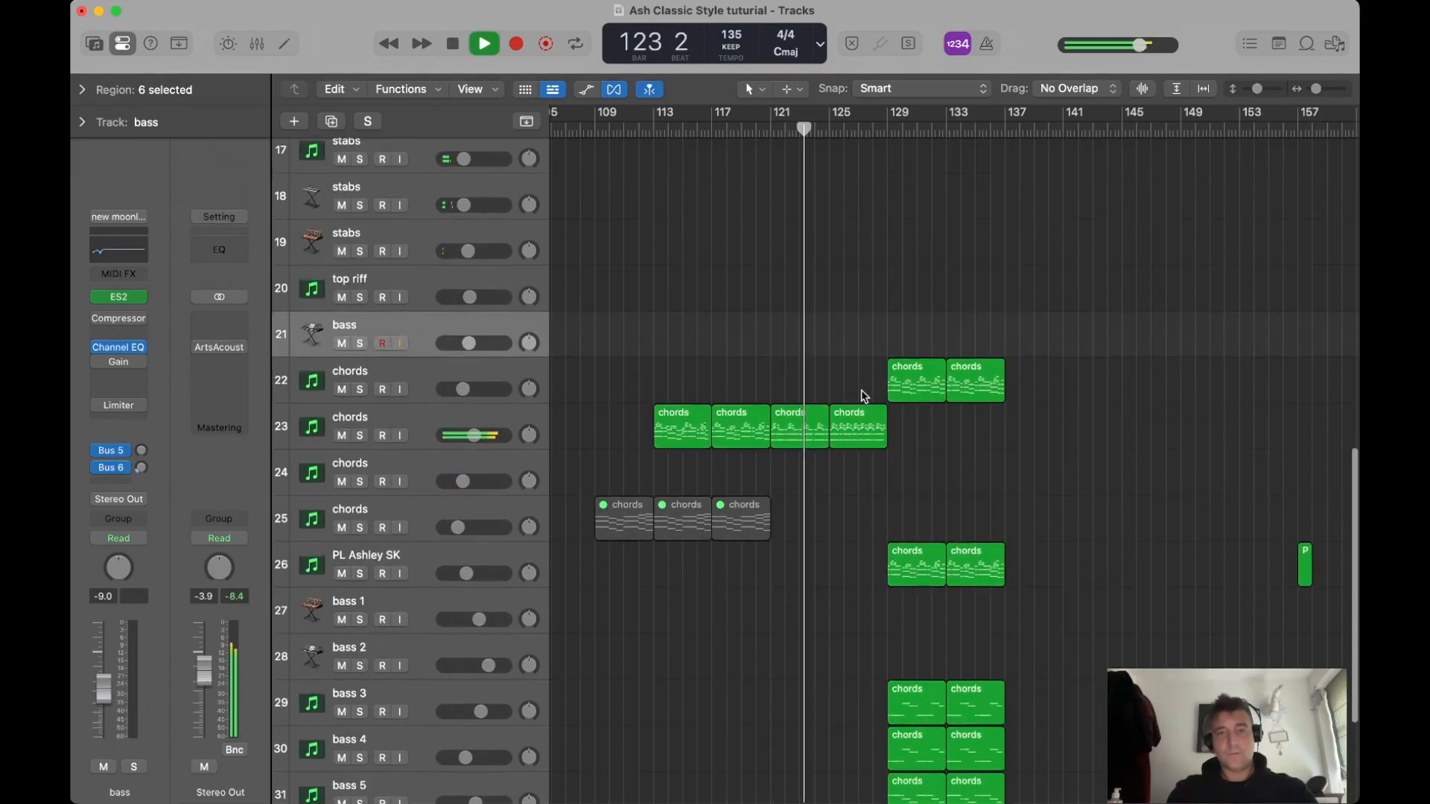
scroll(720, 199, "right", 2)
left_click(705, 126)
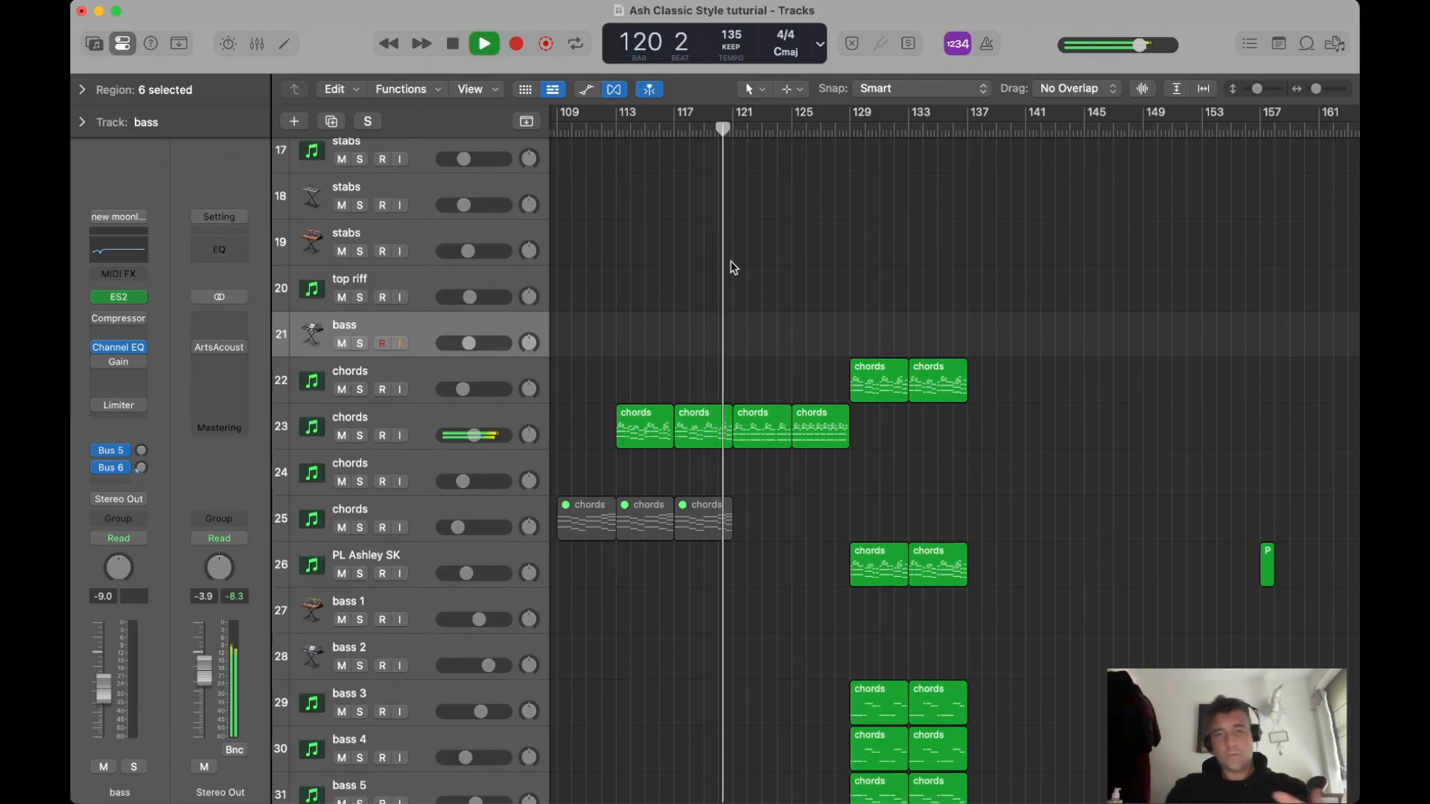
double_click(881, 133)
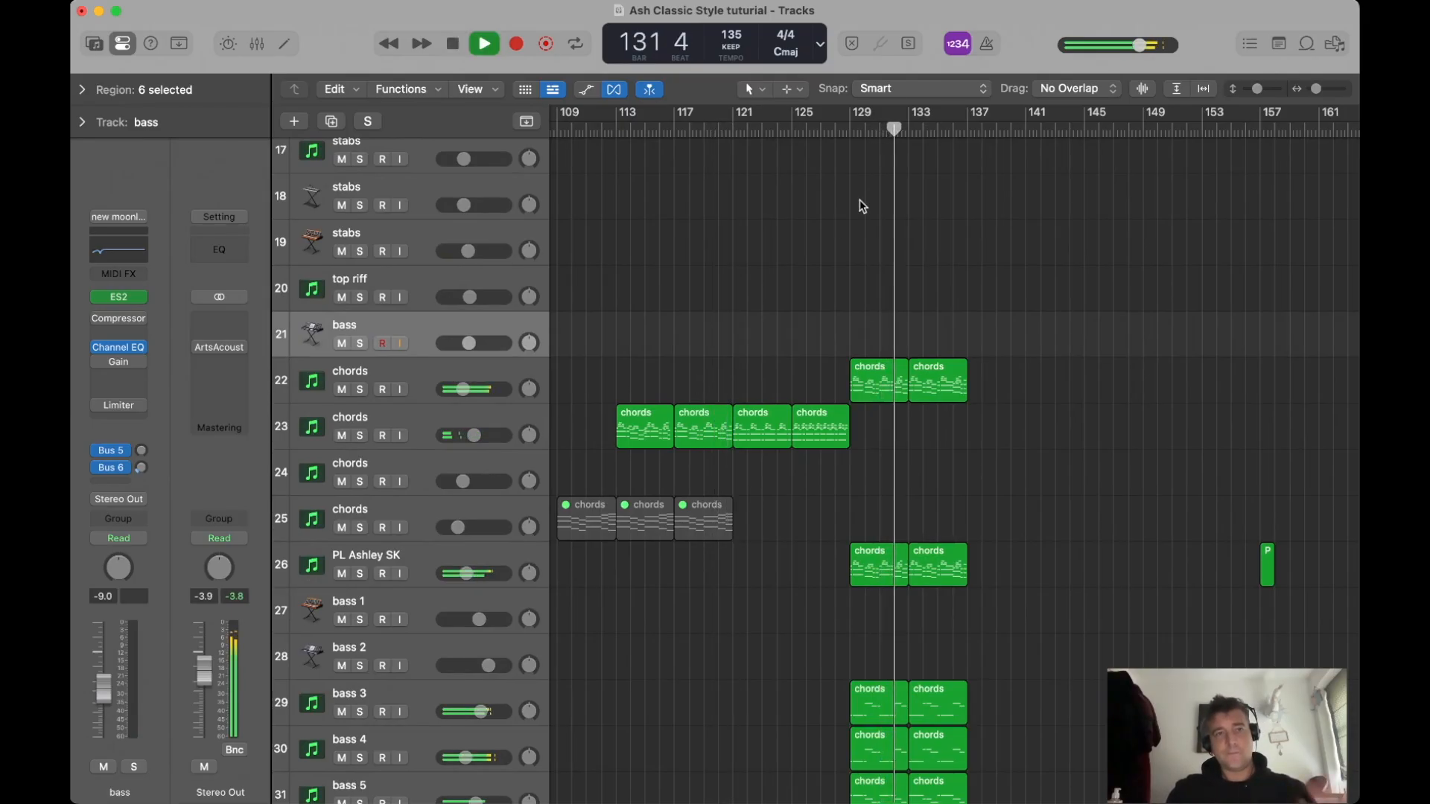
Set a cycle range from bar 58 to bar 65 over the new stabs chord section and deselect its regions.
scroll(868, 255, "down", 5)
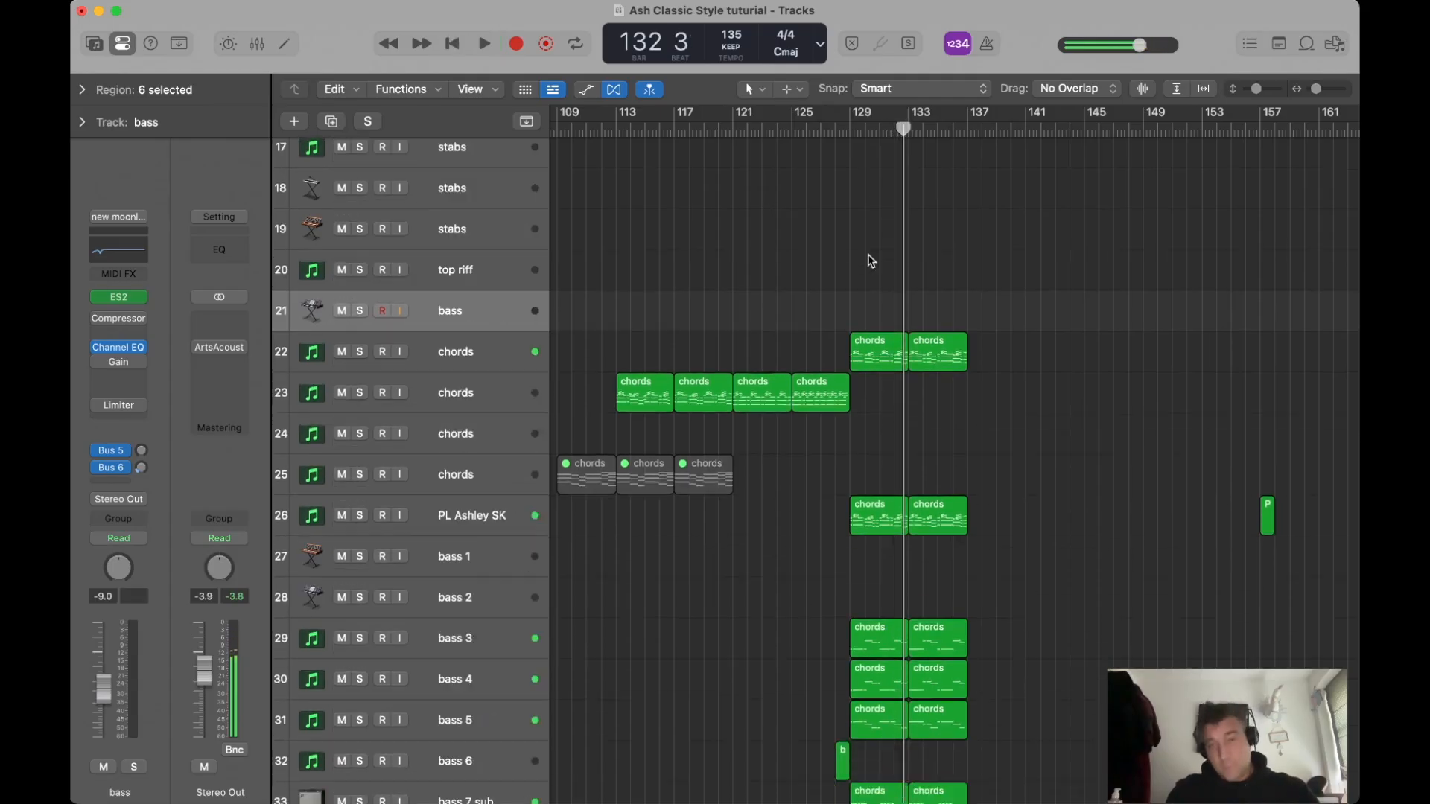
scroll(890, 257, "down", 3)
scroll(888, 256, "down", 6)
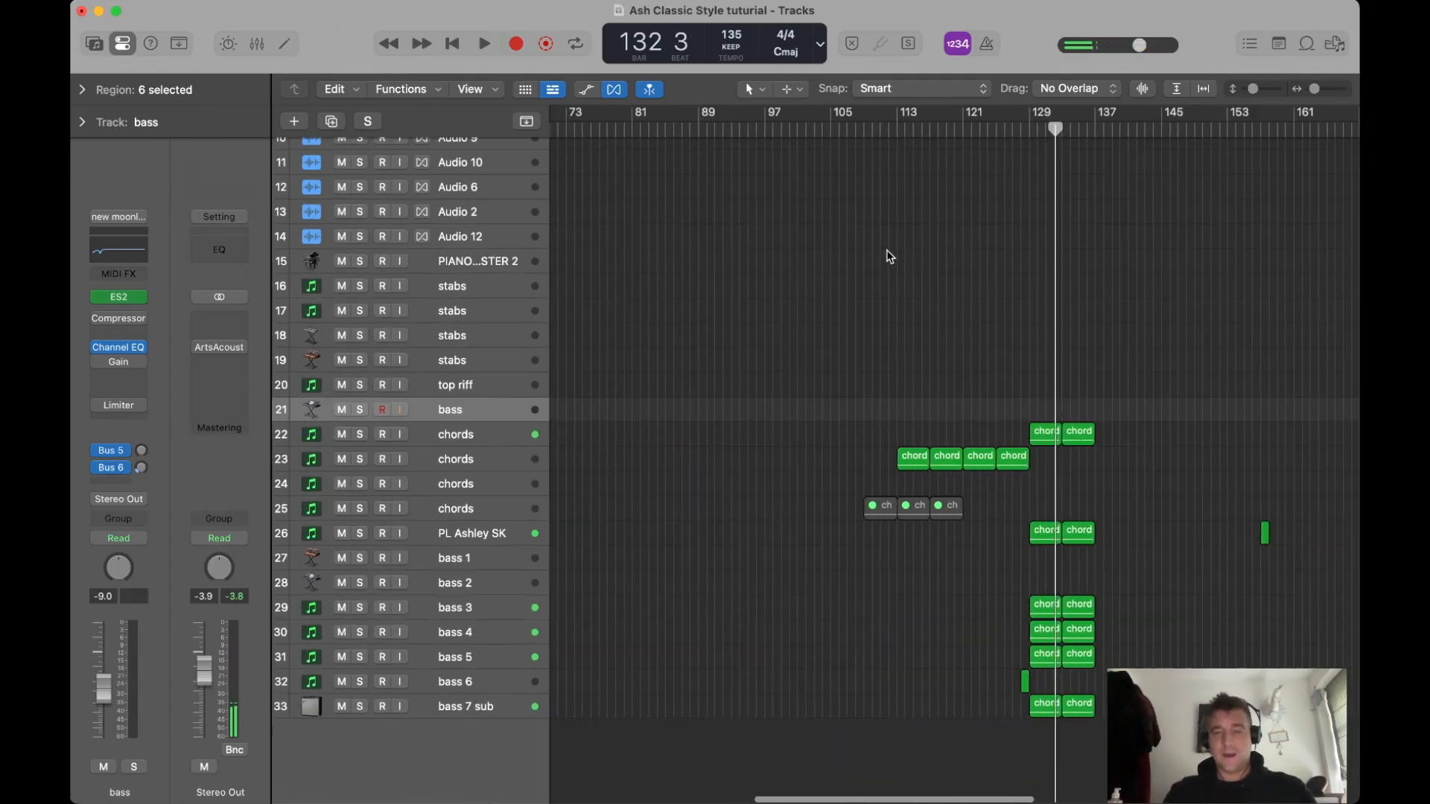
scroll(904, 457, "down", 5)
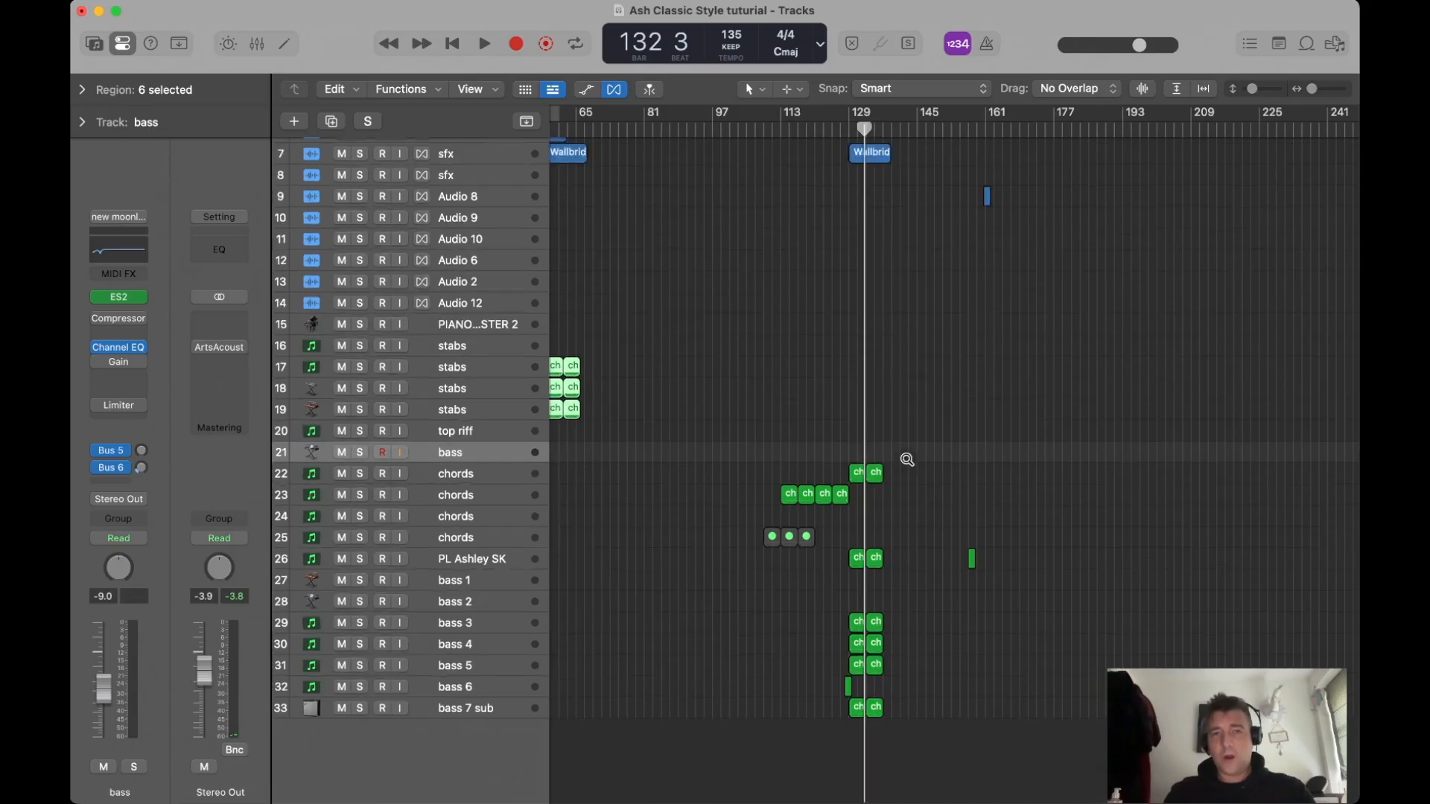
scroll(875, 350, "left", 5)
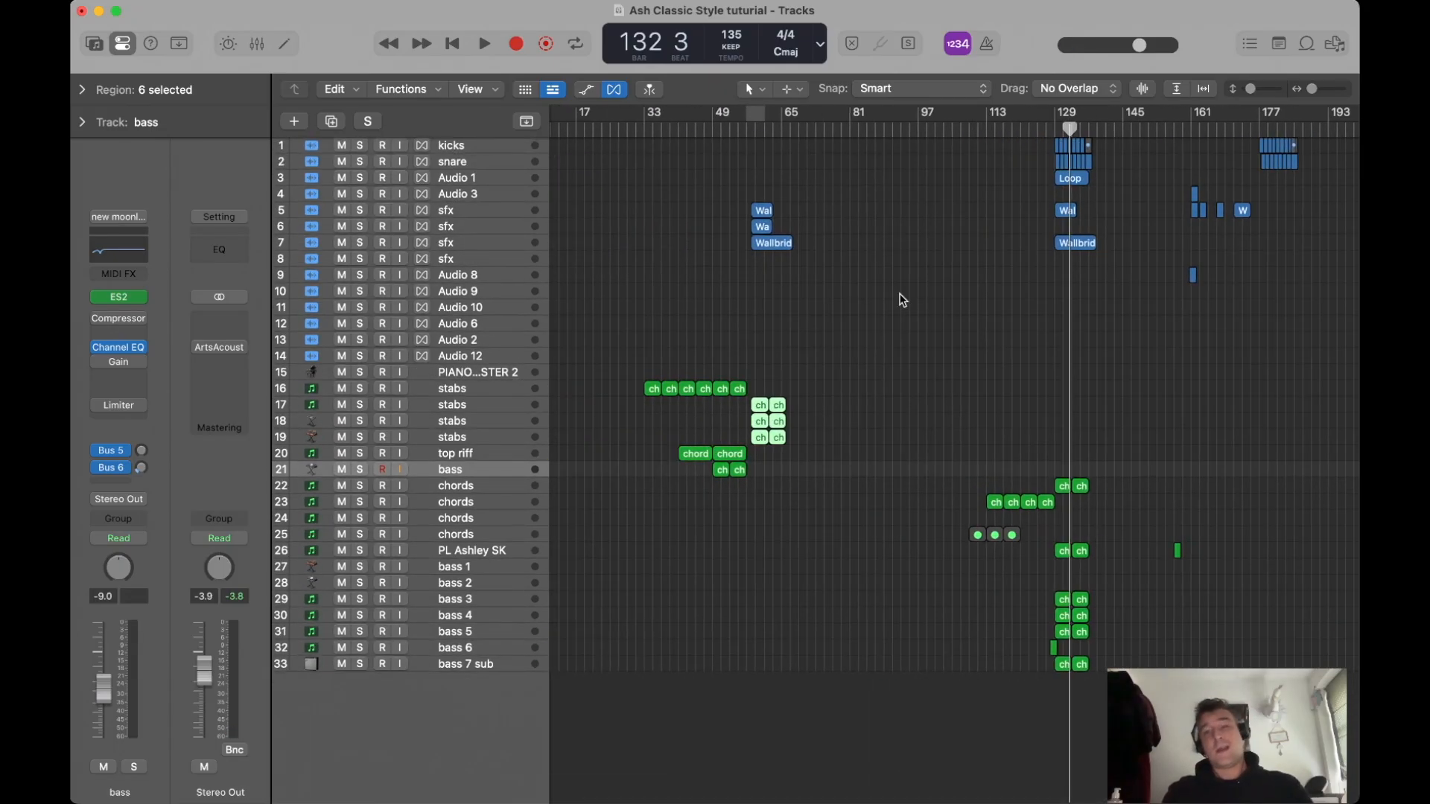
left_click_drag(698, 230, 890, 570)
left_click_drag(778, 118, 922, 119)
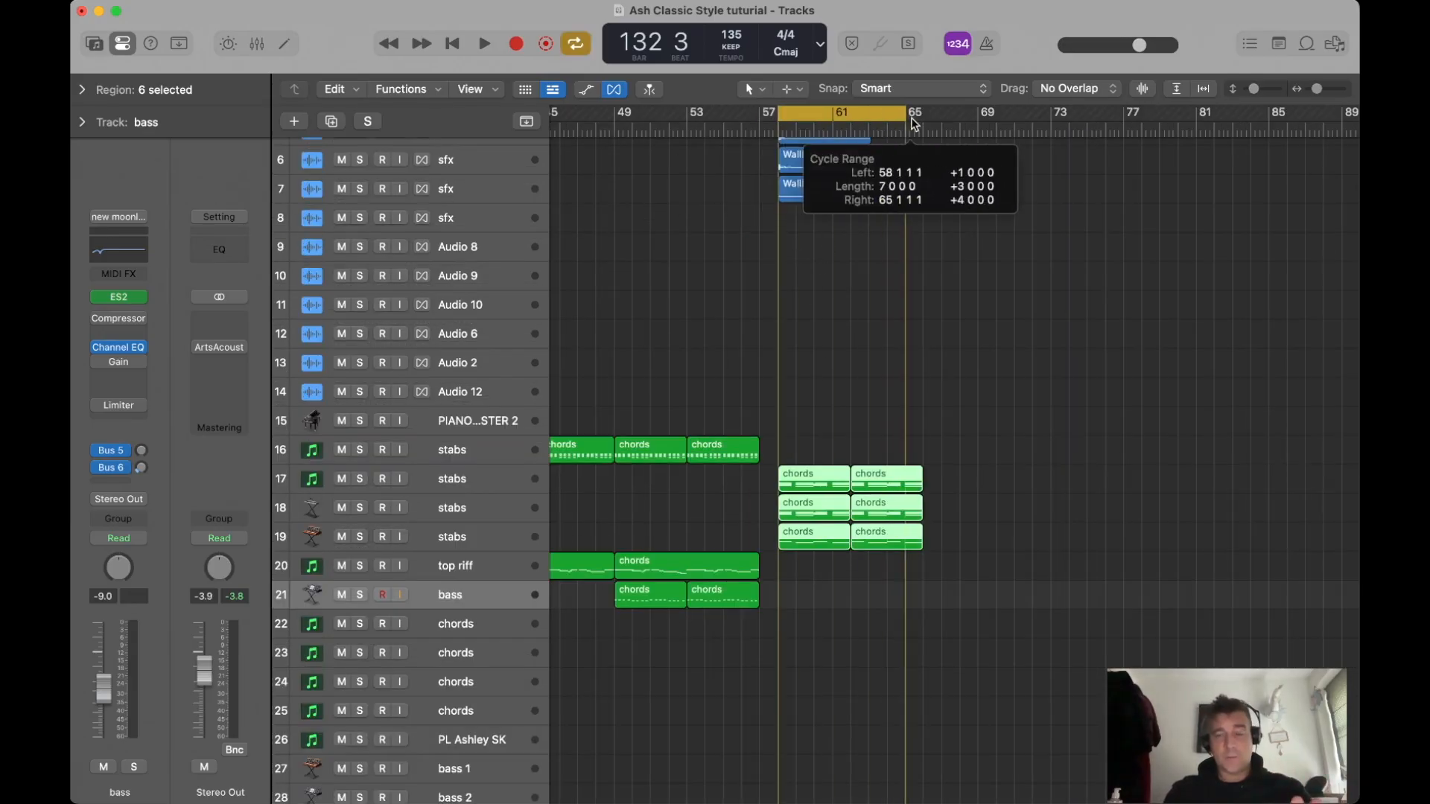
left_click(812, 376)
key("super+Right")
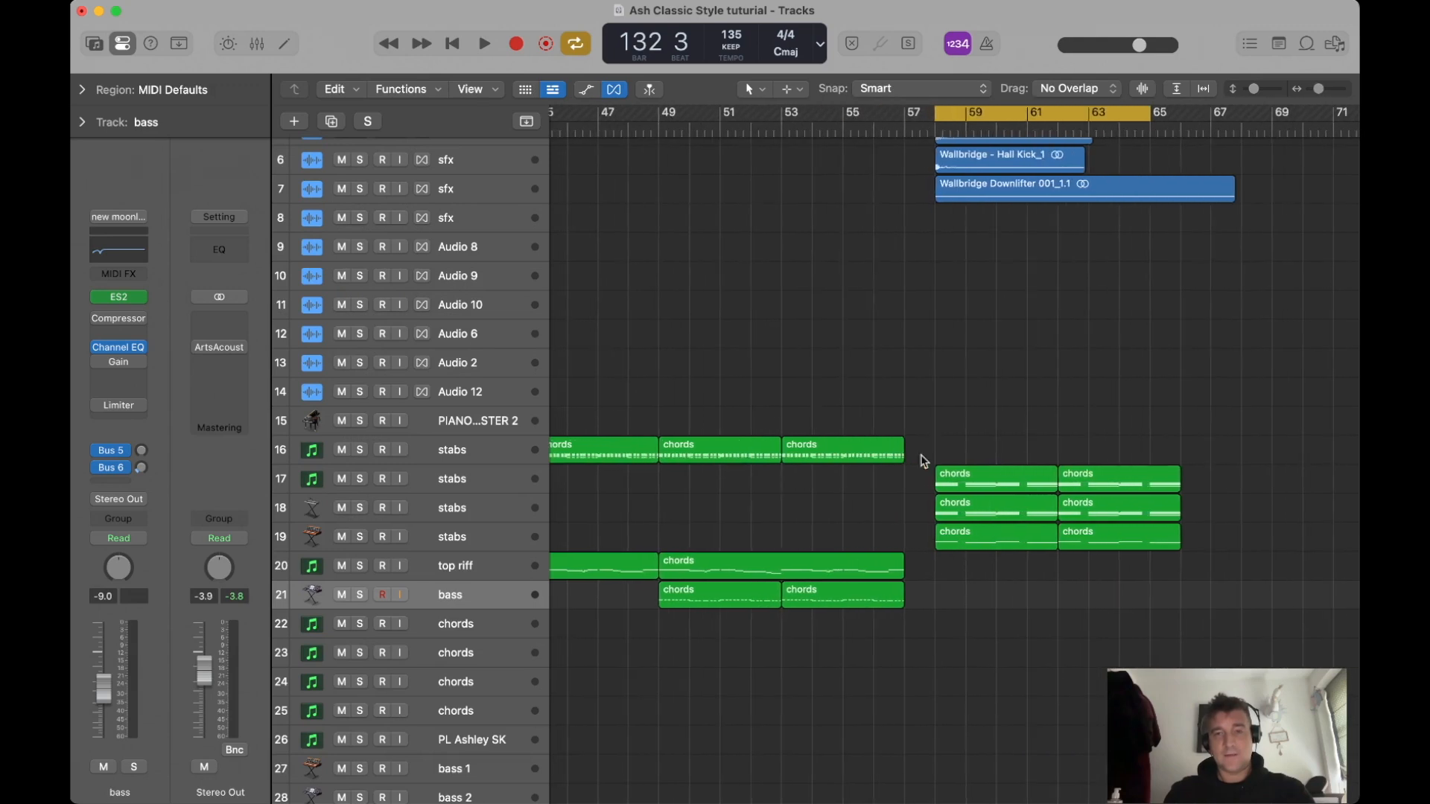
Split the three stabs chords regions at bar 58 on tracks 17 to 19 directly after their first chord.
left_click(967, 476)
scroll(966, 476, "right", 3)
key("super+Down")
key("super+Down")
key("super+Right")
key("super+Right")
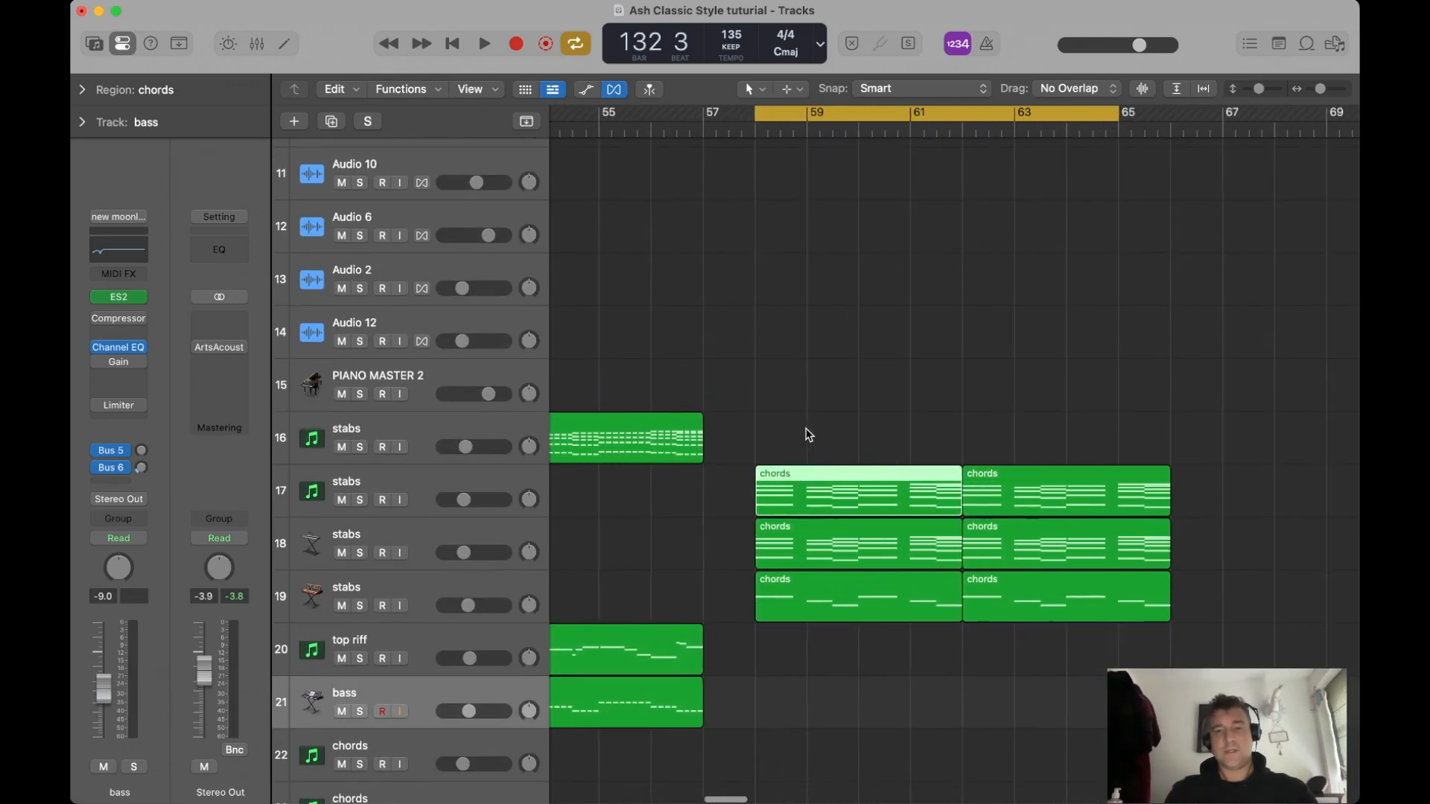
key("super+Down")
left_click_drag(722, 376, 811, 565)
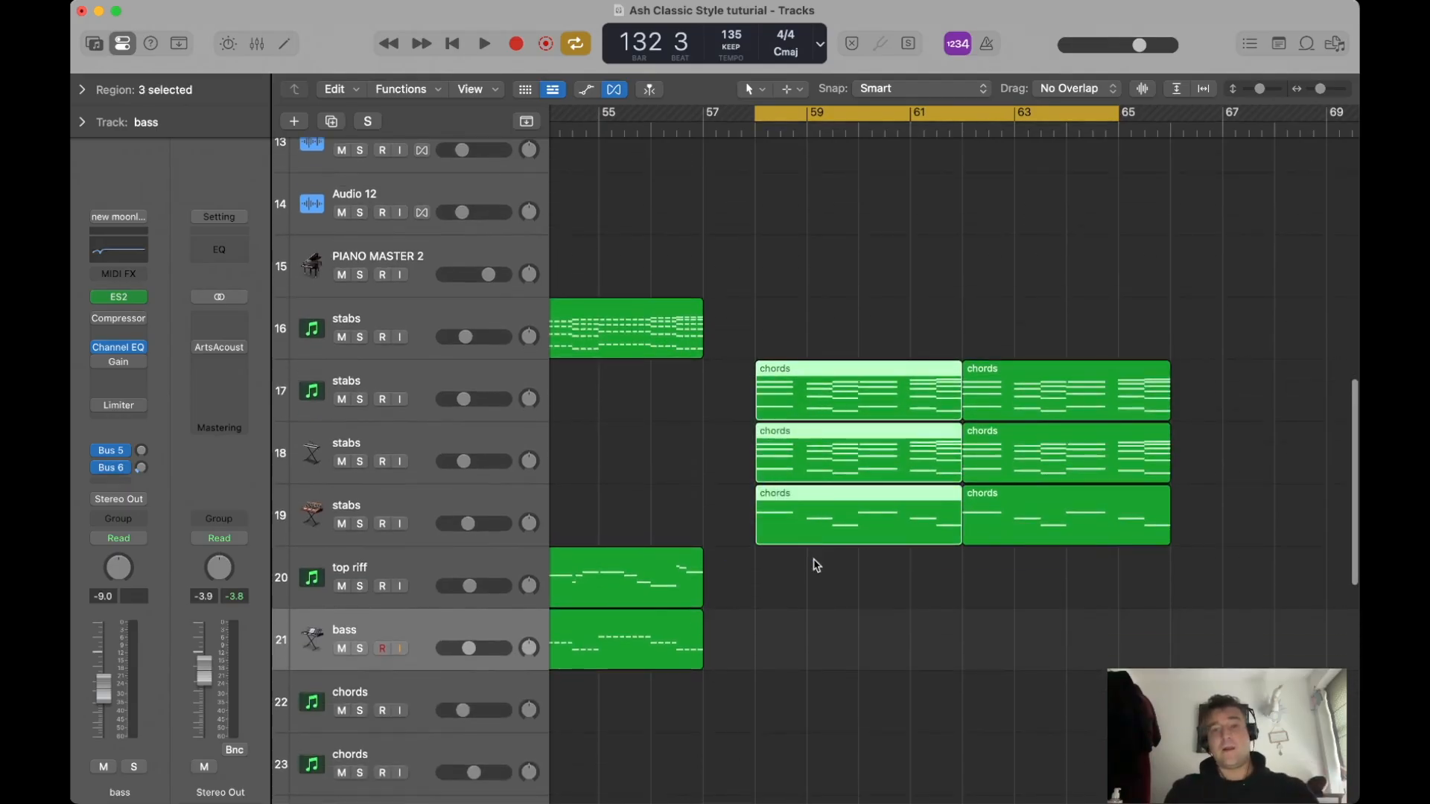
key("super+Right")
left_click(445, 375)
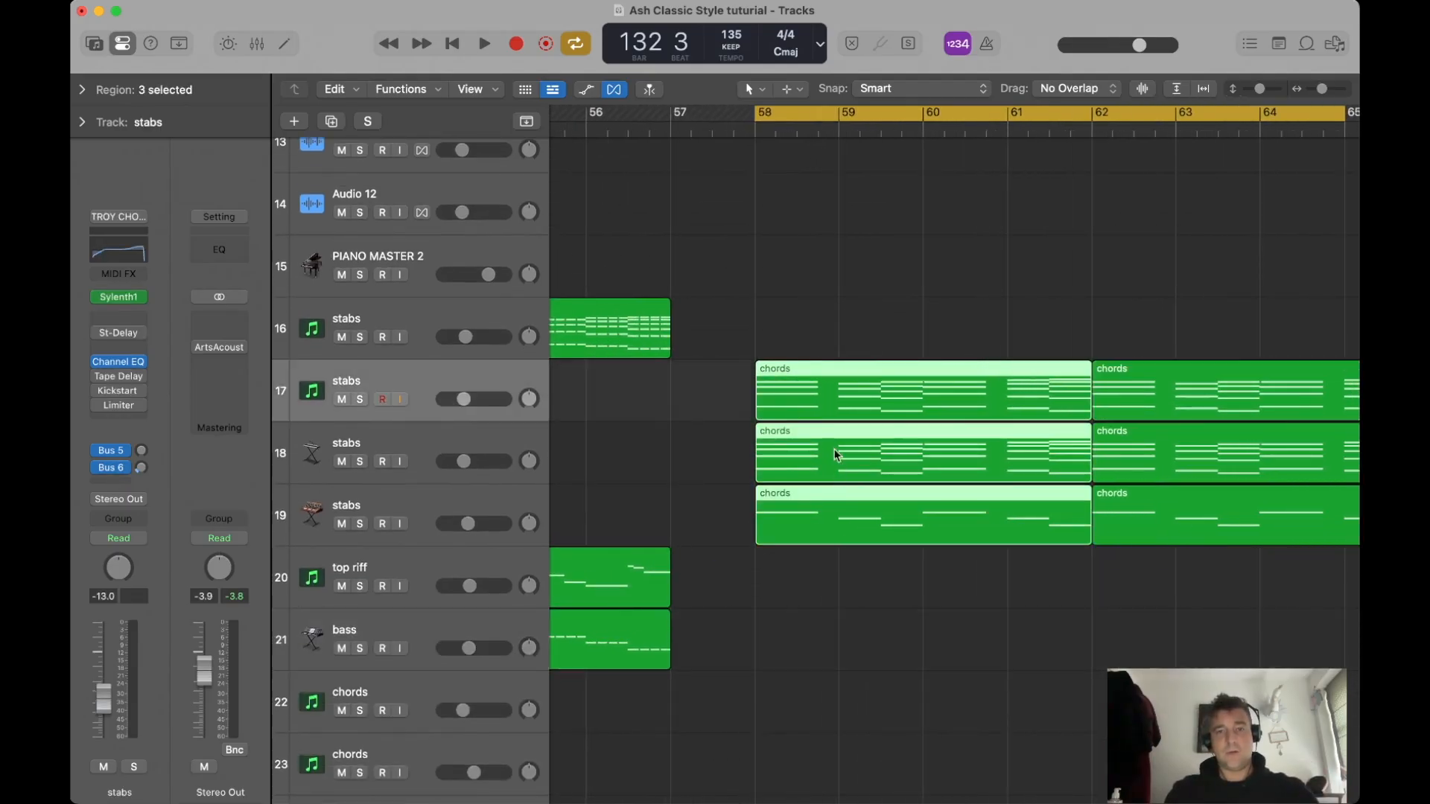
key("t")
left_click(869, 514)
left_click(822, 380)
key("t")
key("t")
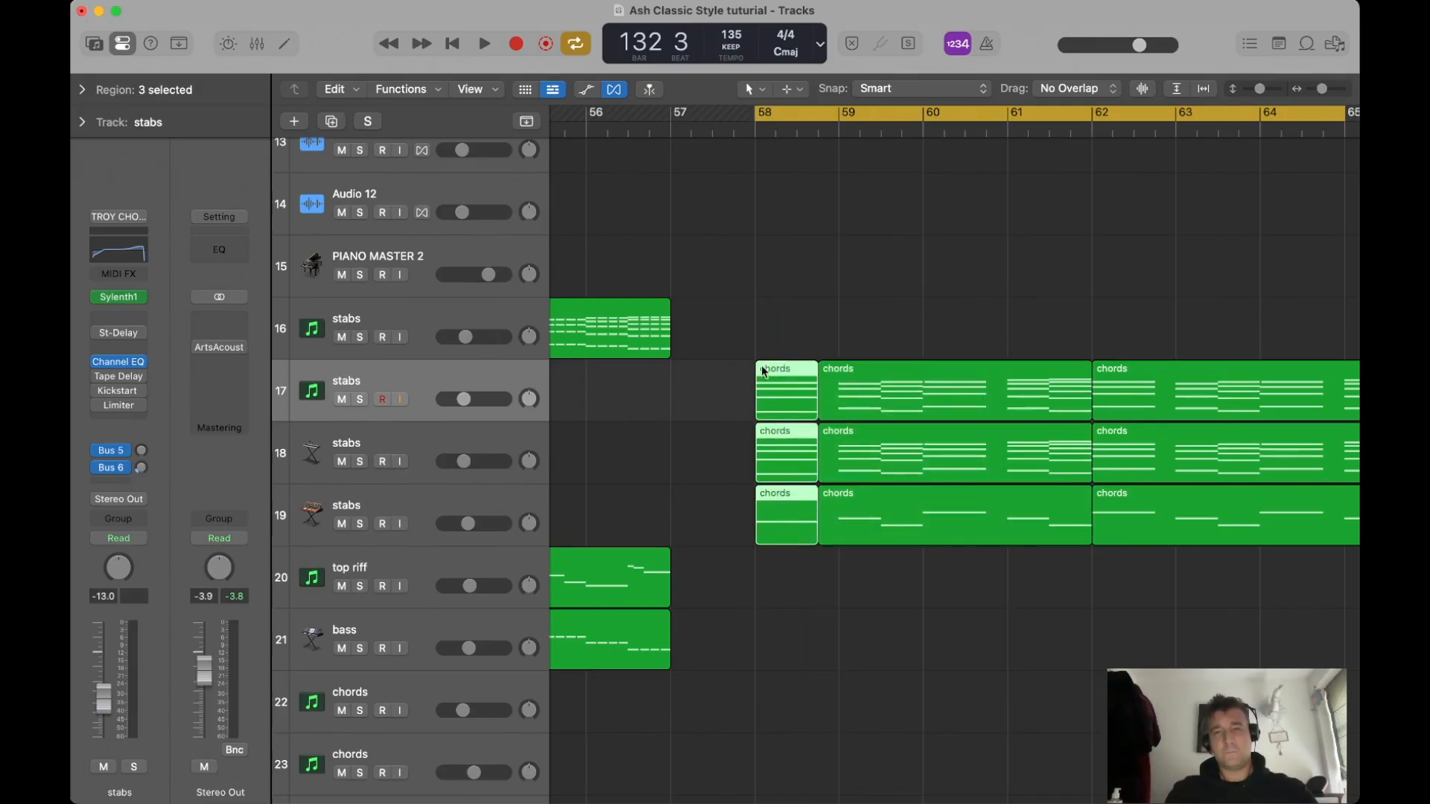
Bounce the three selected first-chord slices in place as audio on a new track.
right_click(763, 370)
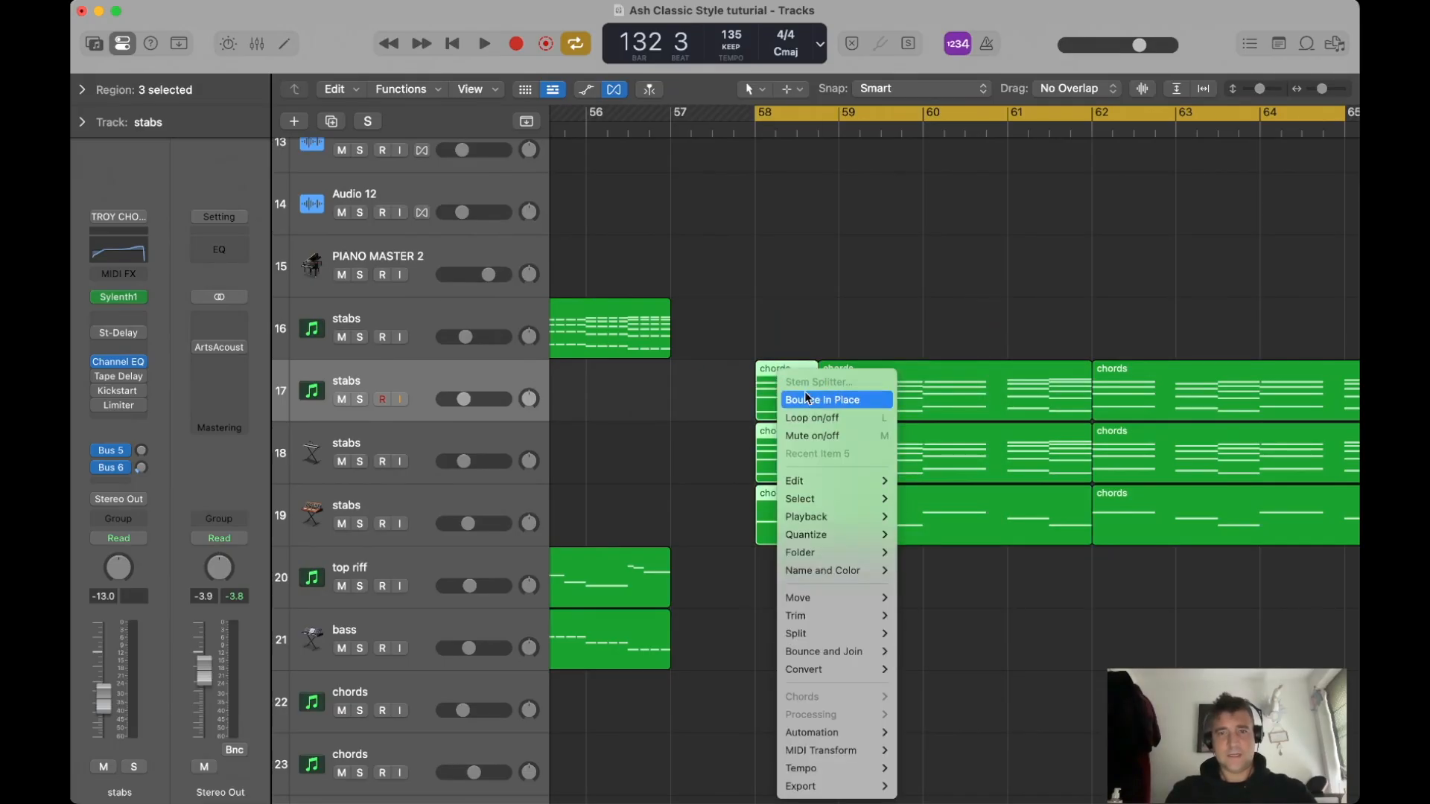
left_click(803, 394)
key("Return")
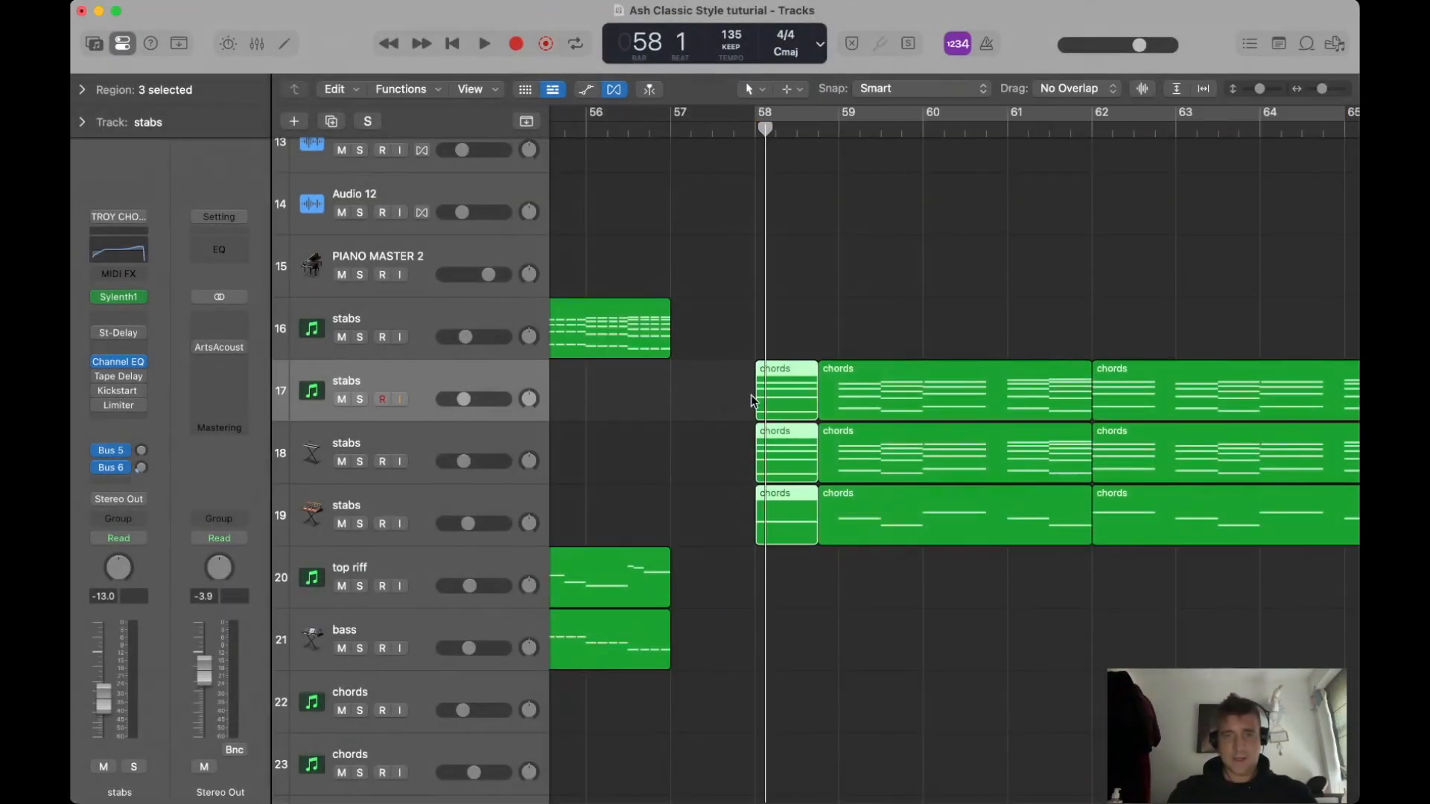
left_click(802, 441)
Solo the bounced first-chord audio on track 18 and play it from bar 58.
scroll(803, 441, "right", 10)
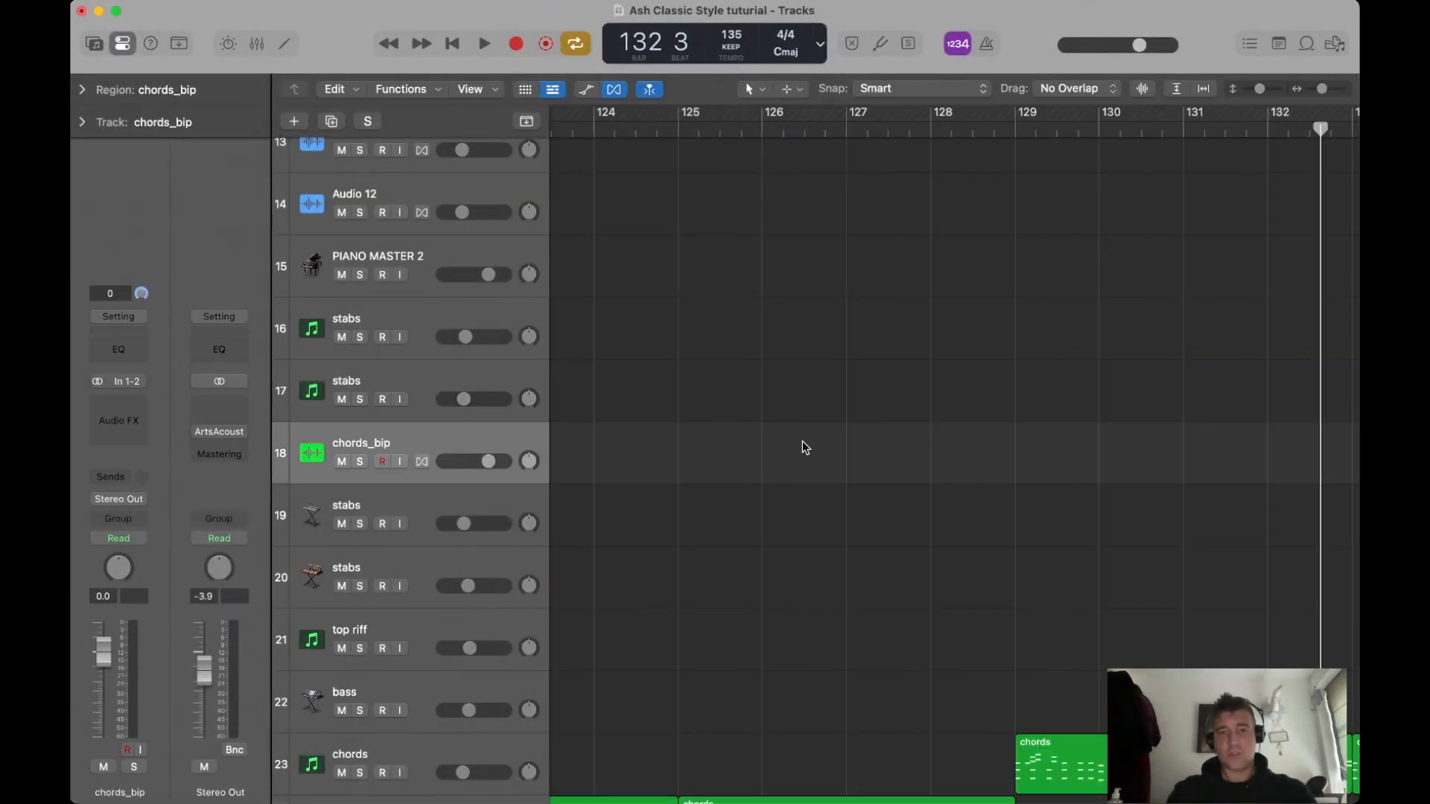
scroll(803, 441, "down", 3)
scroll(868, 440, "down", 10)
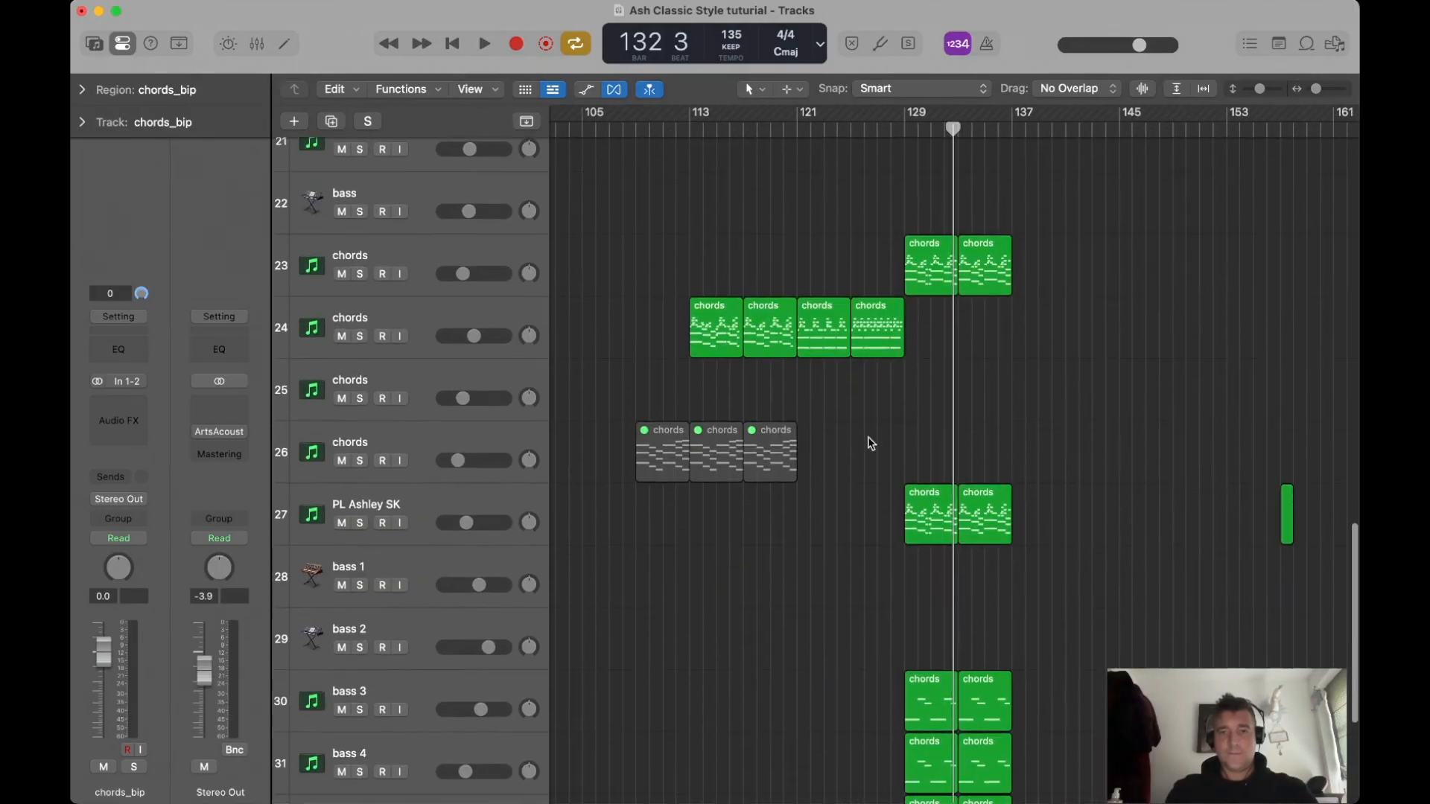
scroll(868, 427, "up", 5)
scroll(898, 374, "left", 15)
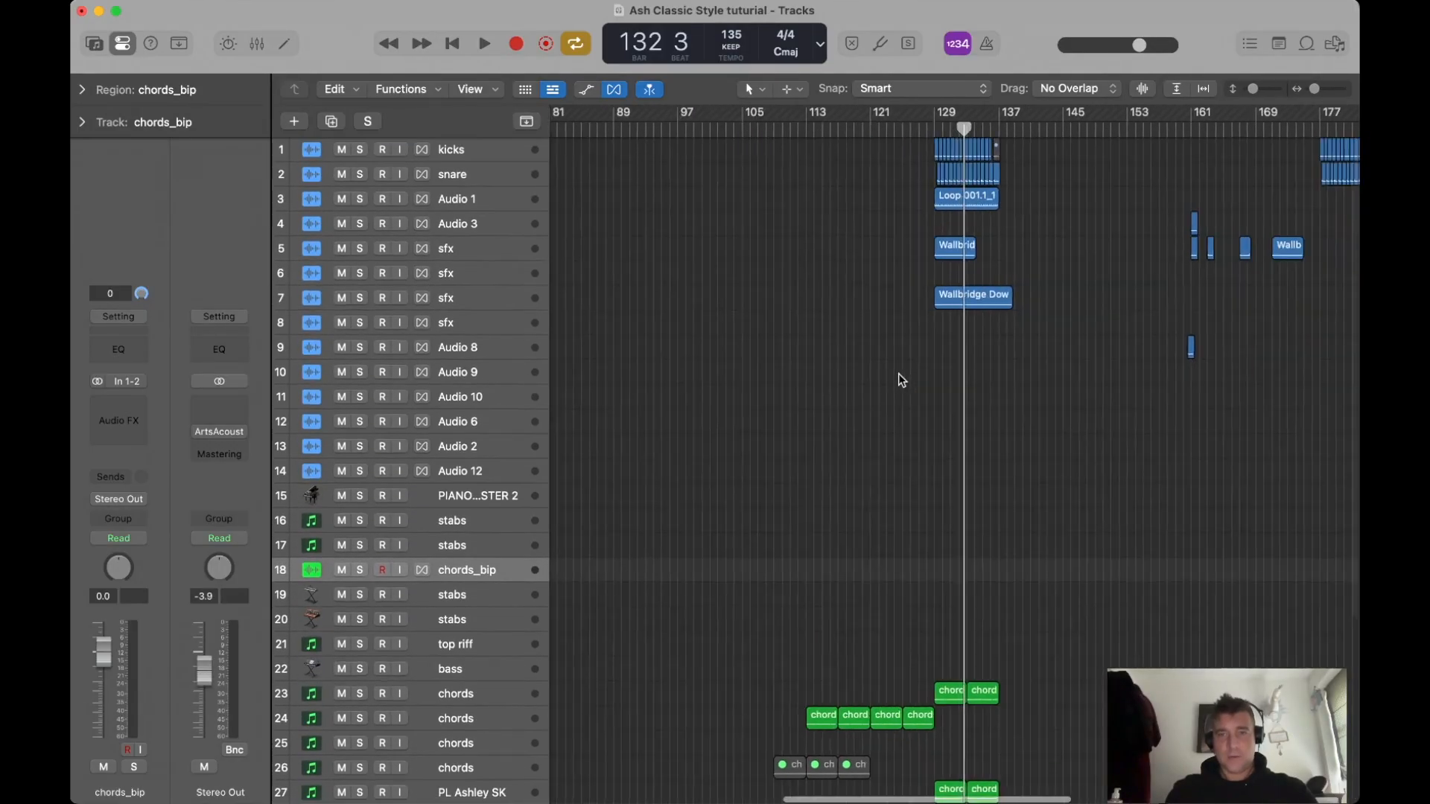
key("z")
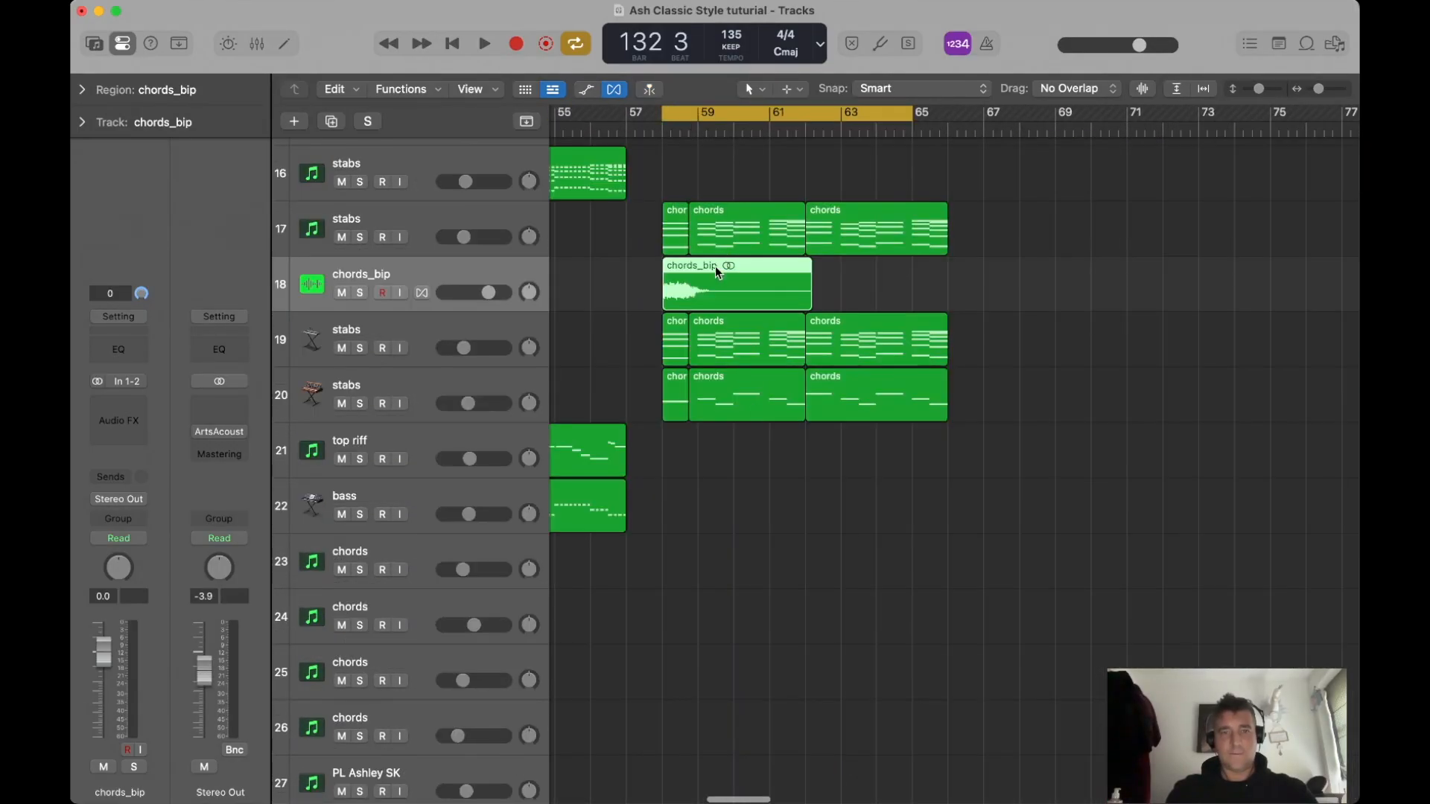
scroll(709, 277, "up", 5)
key("t")
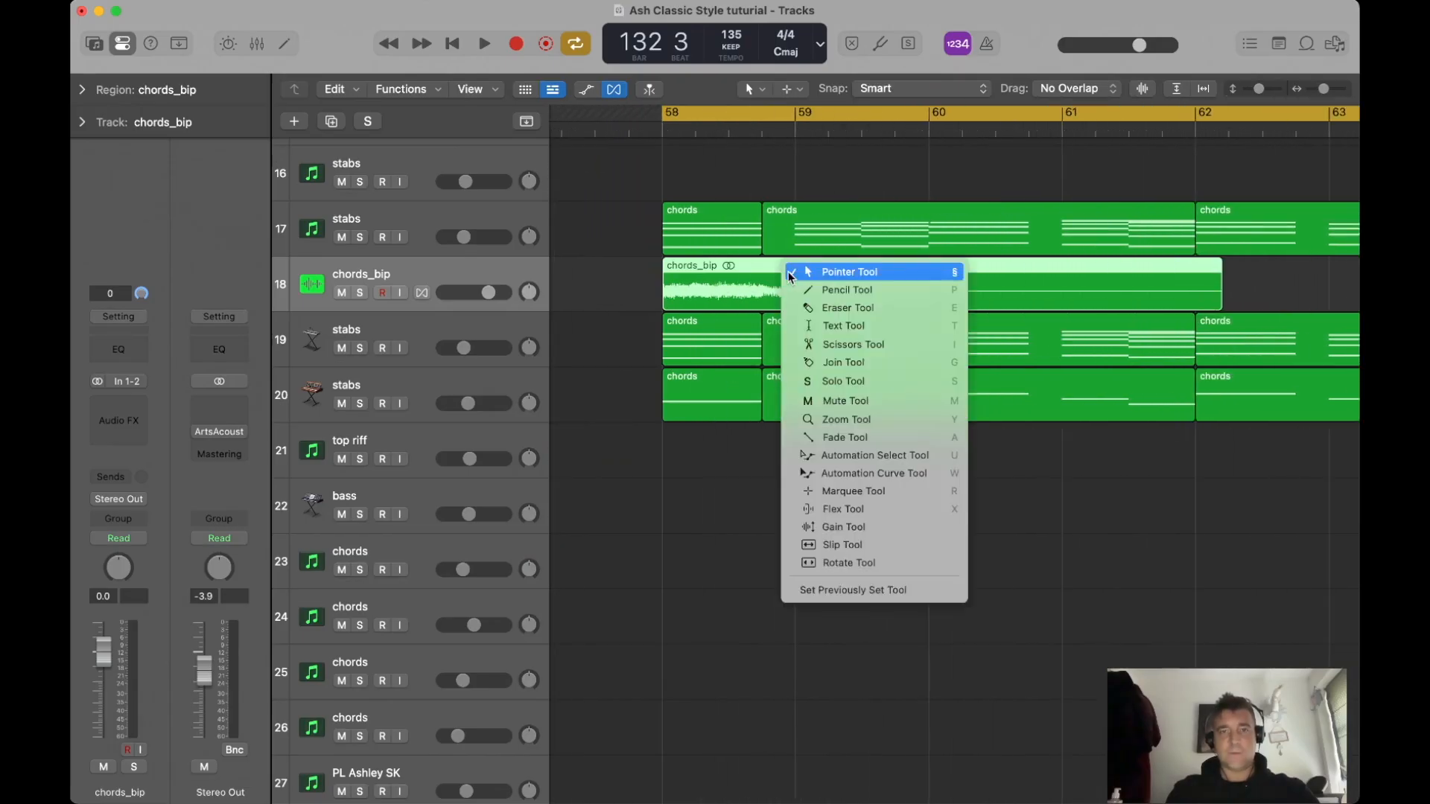
left_click(832, 341)
left_click(360, 292)
key("space")
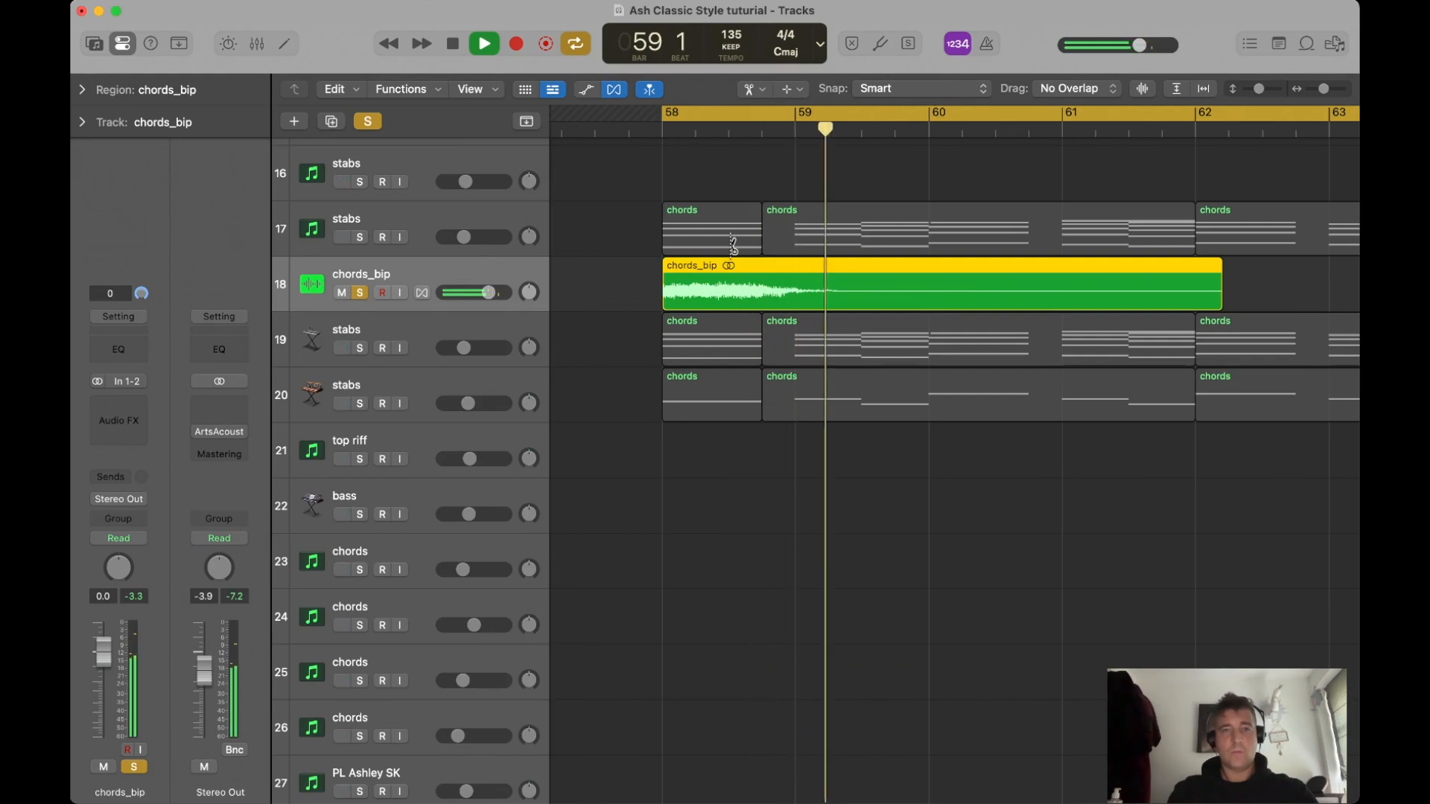
key("space")
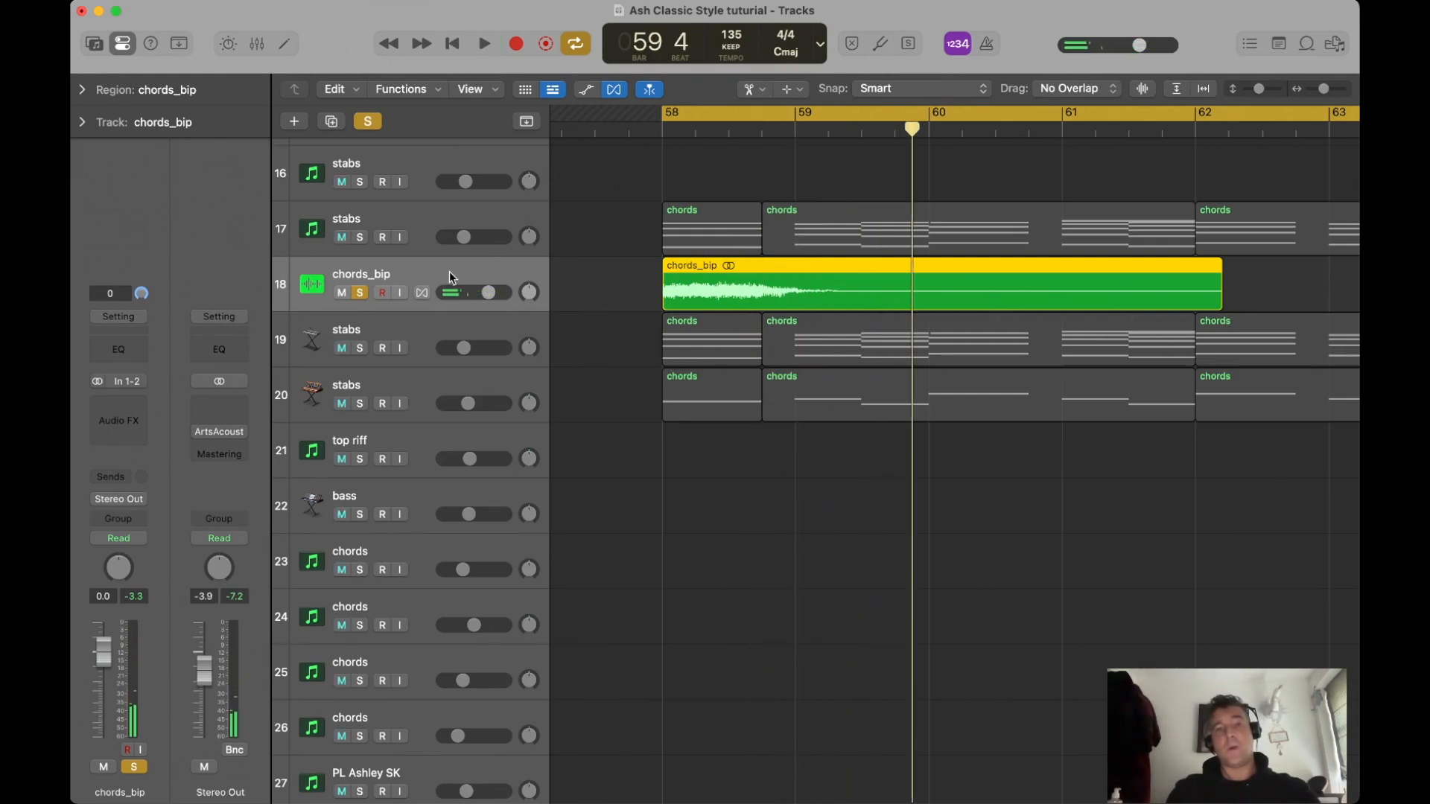
Insert the ArtsAcoustic Reverb plug-in as an audio effect on the bounced chord track 18.
left_click(131, 410)
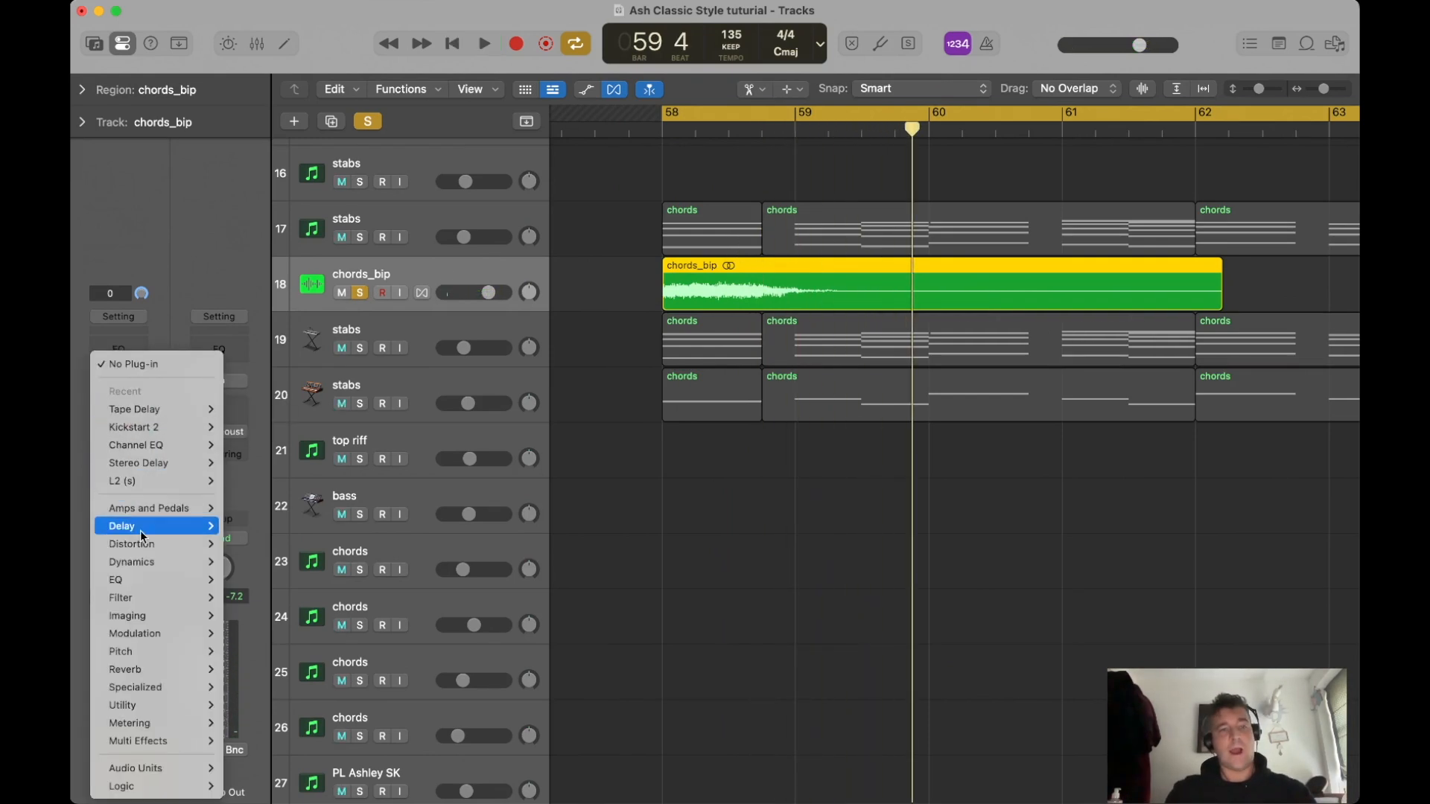
mouse_move(142, 768)
mouse_move(283, 554)
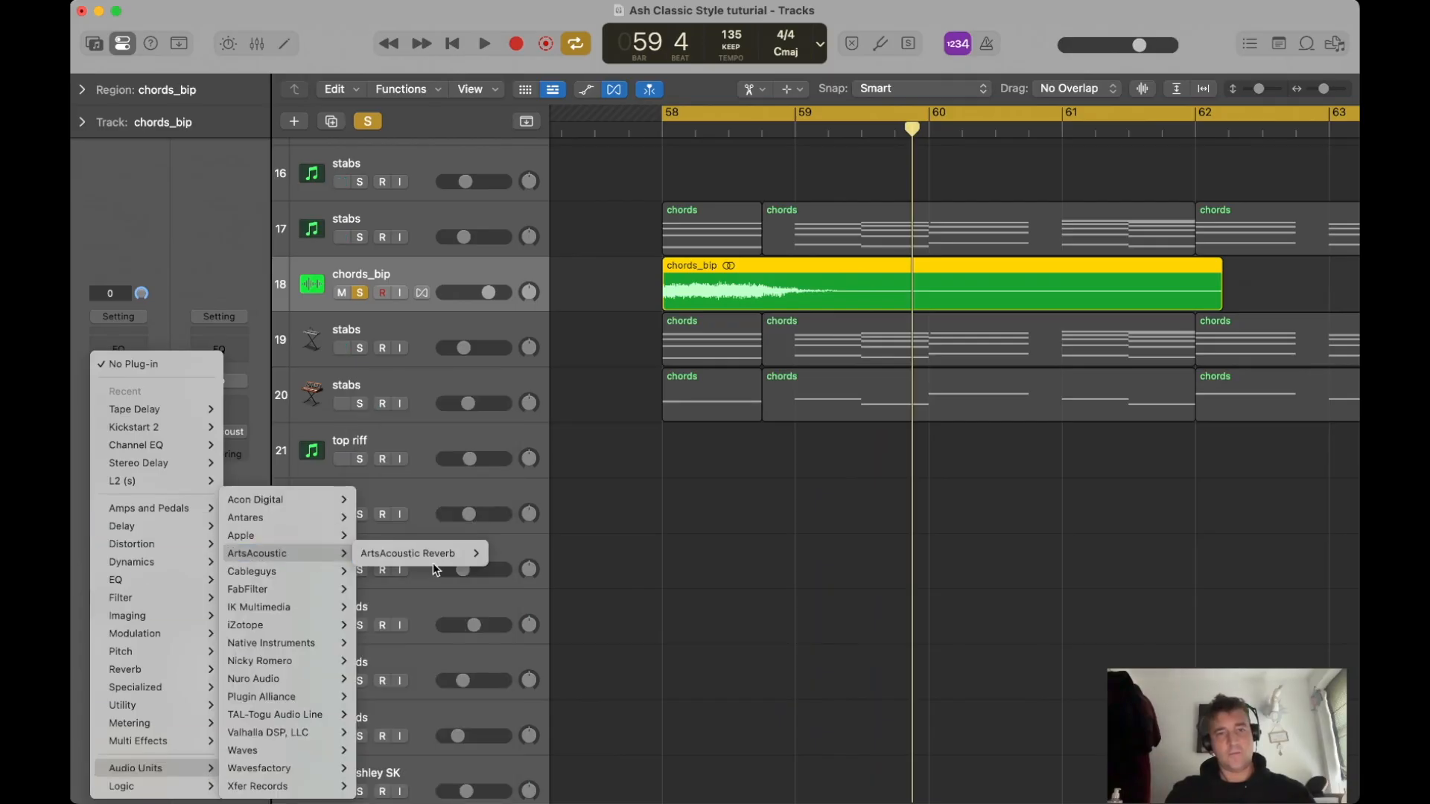
left_click(508, 555)
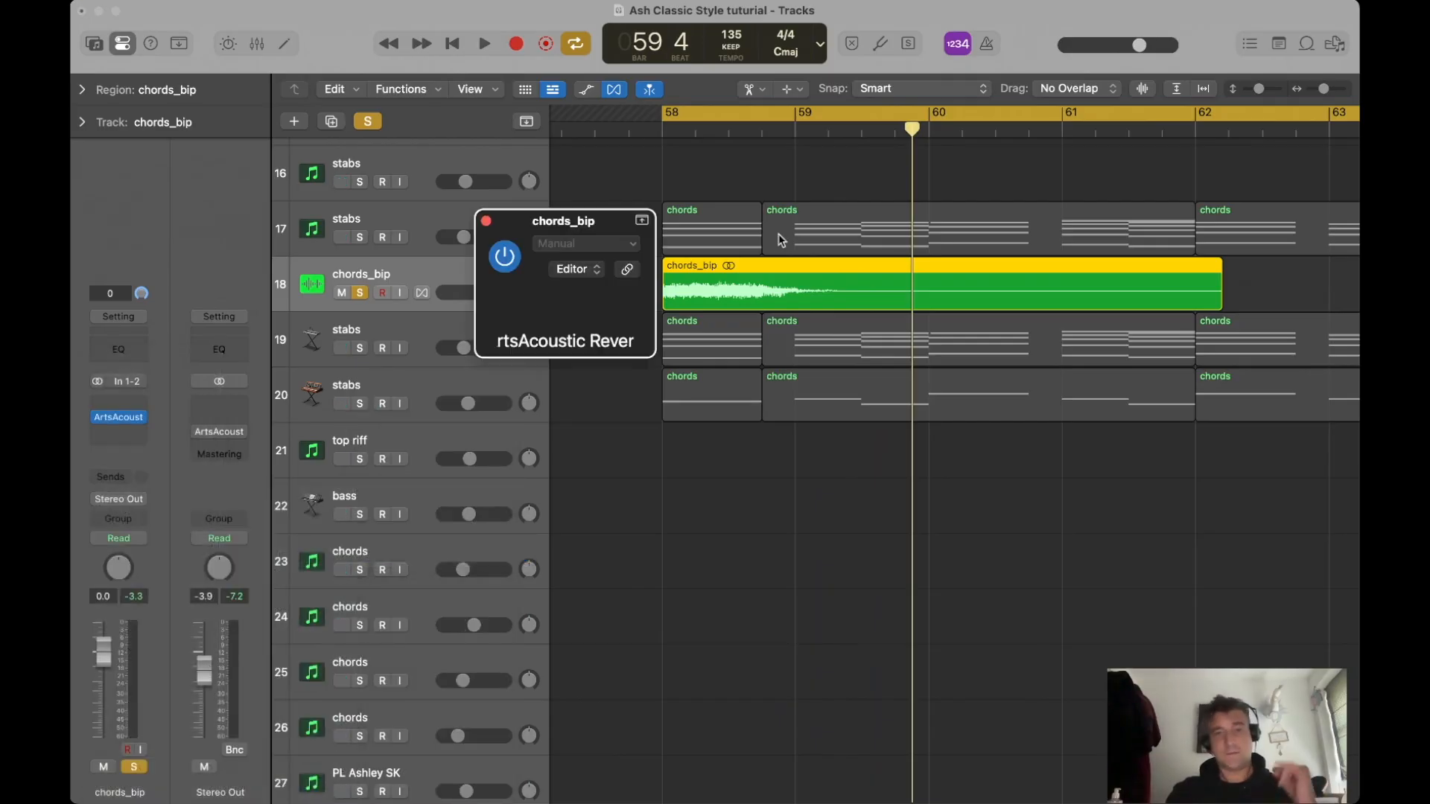
Set the reverb's dry level to 0.31 dB, decay to about 17.6 s and low cut to about 1519 Hz, checking it in playback.
left_click_drag(524, 607, 526, 494)
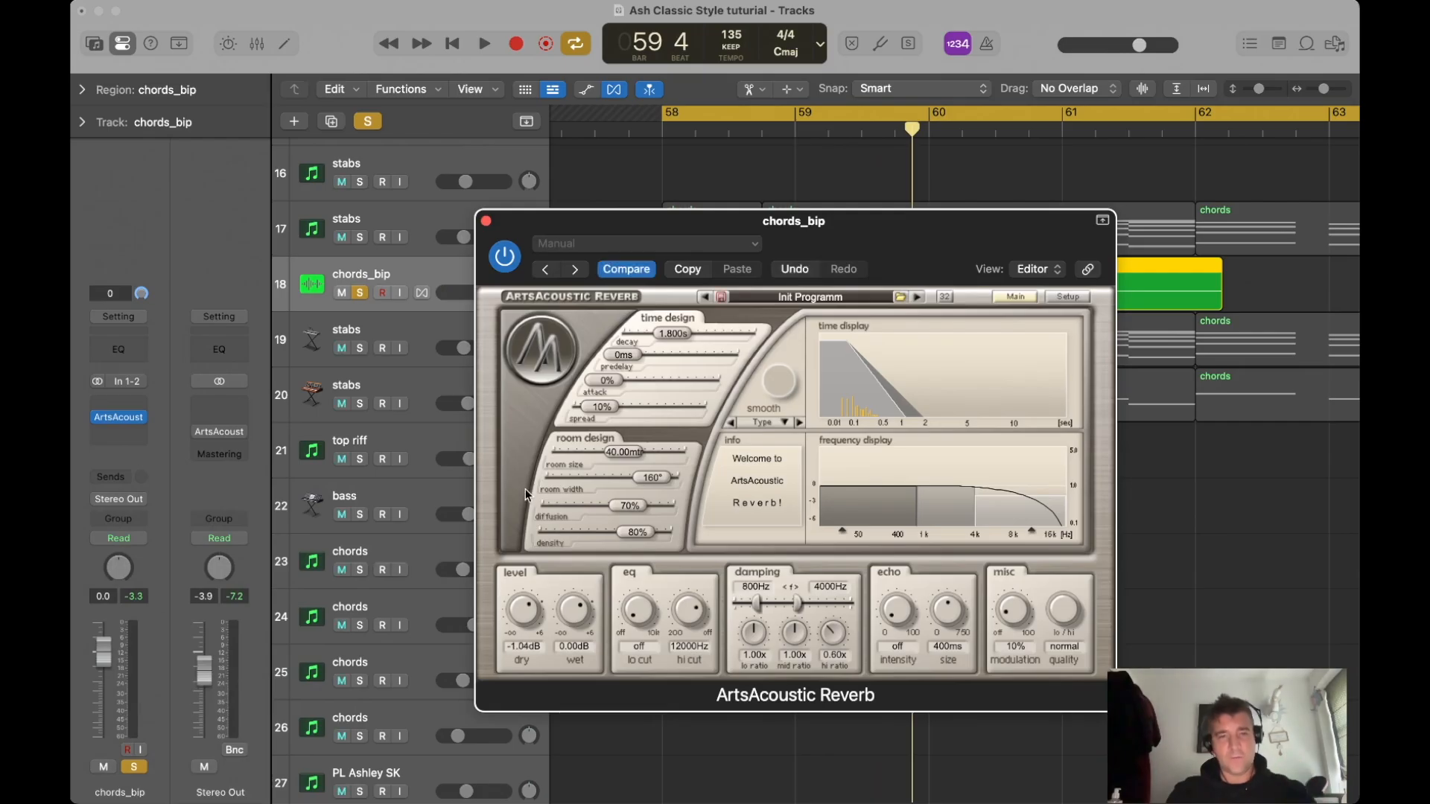
left_click_drag(677, 339, 714, 336)
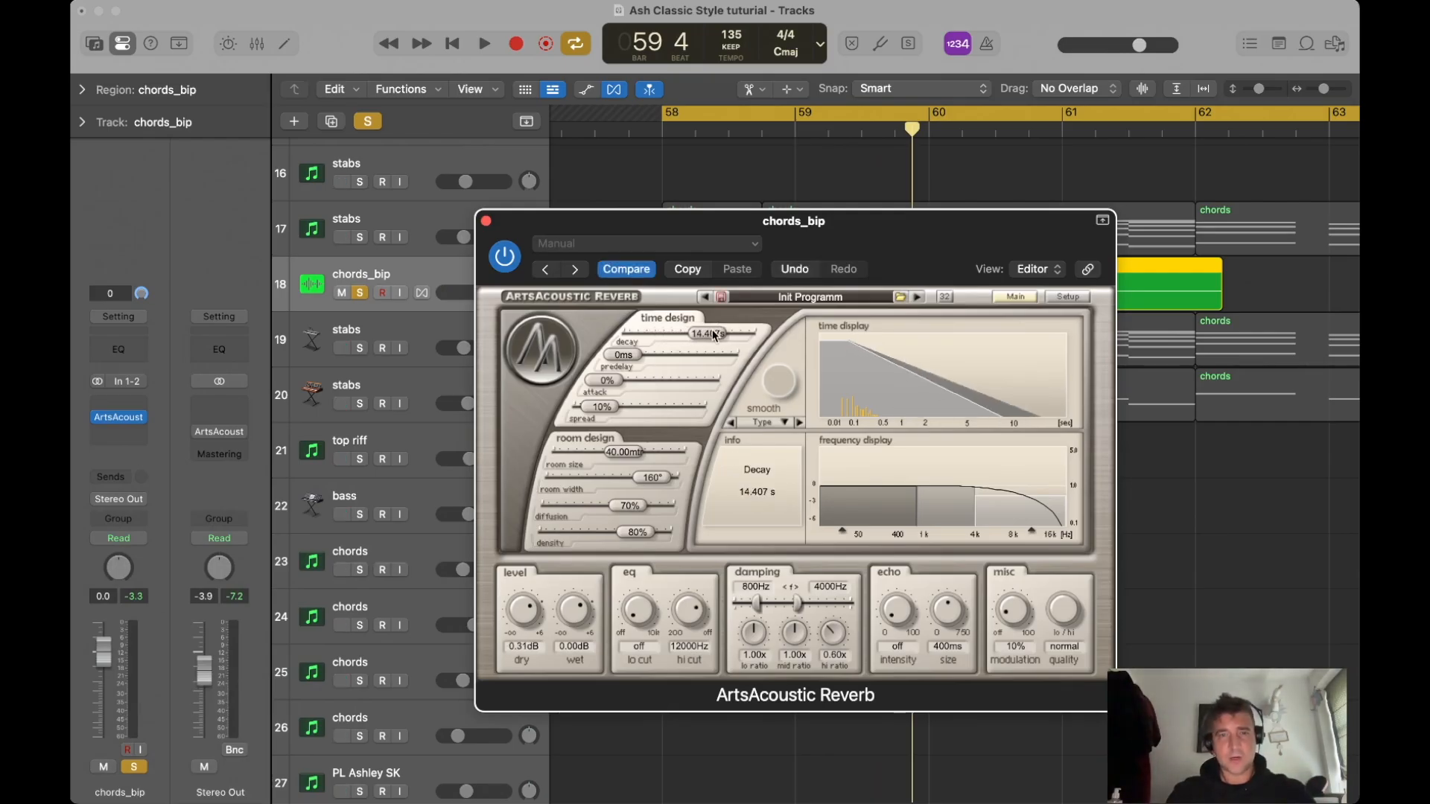
left_click_drag(645, 609, 631, 552)
key("space")
left_click_drag(710, 336, 709, 338)
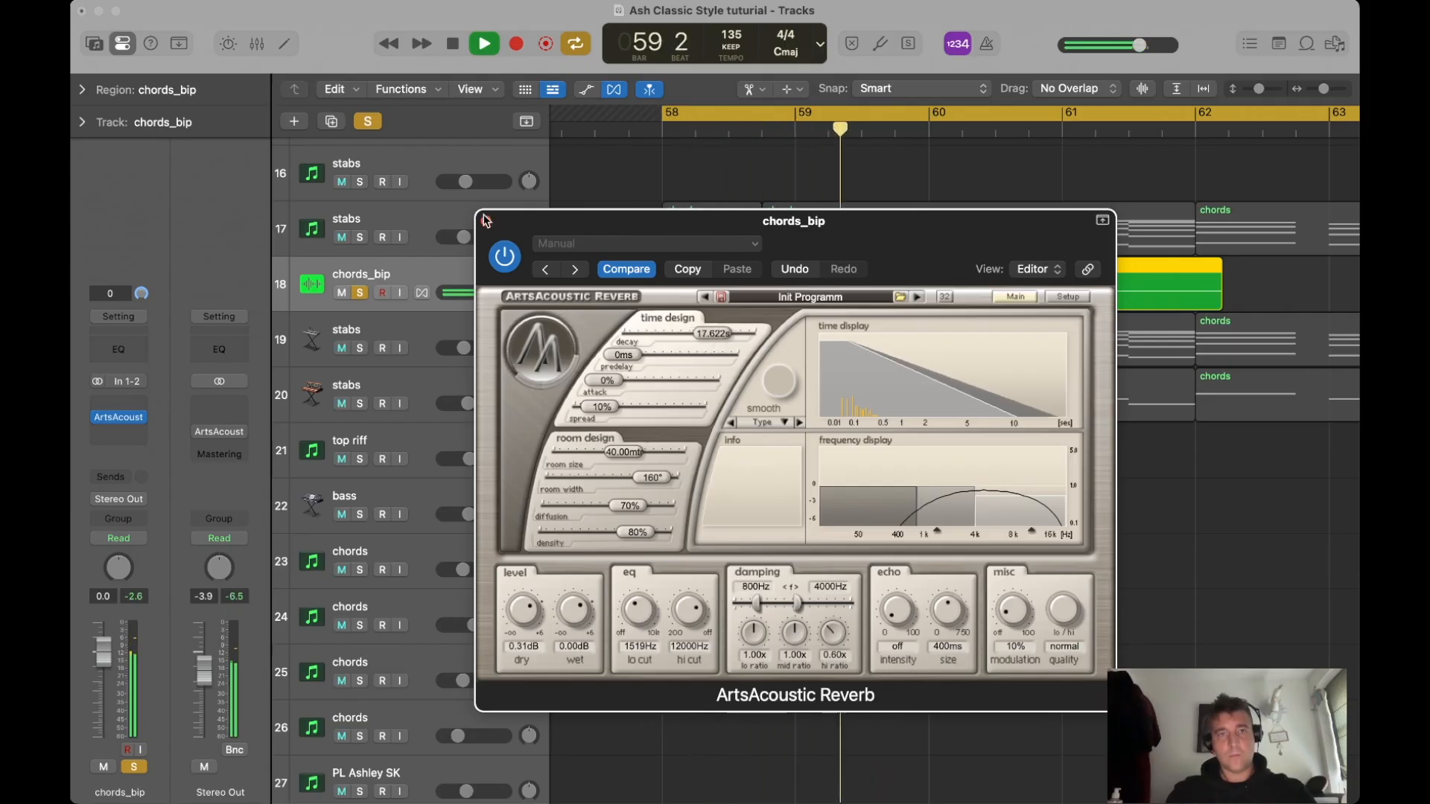
key("v")
key("space")
Bounce the reverberated chord region in place to a new track, leaving the source and including the audio tail.
key("t")
left_click(771, 272)
right_click(717, 286)
left_click(734, 284)
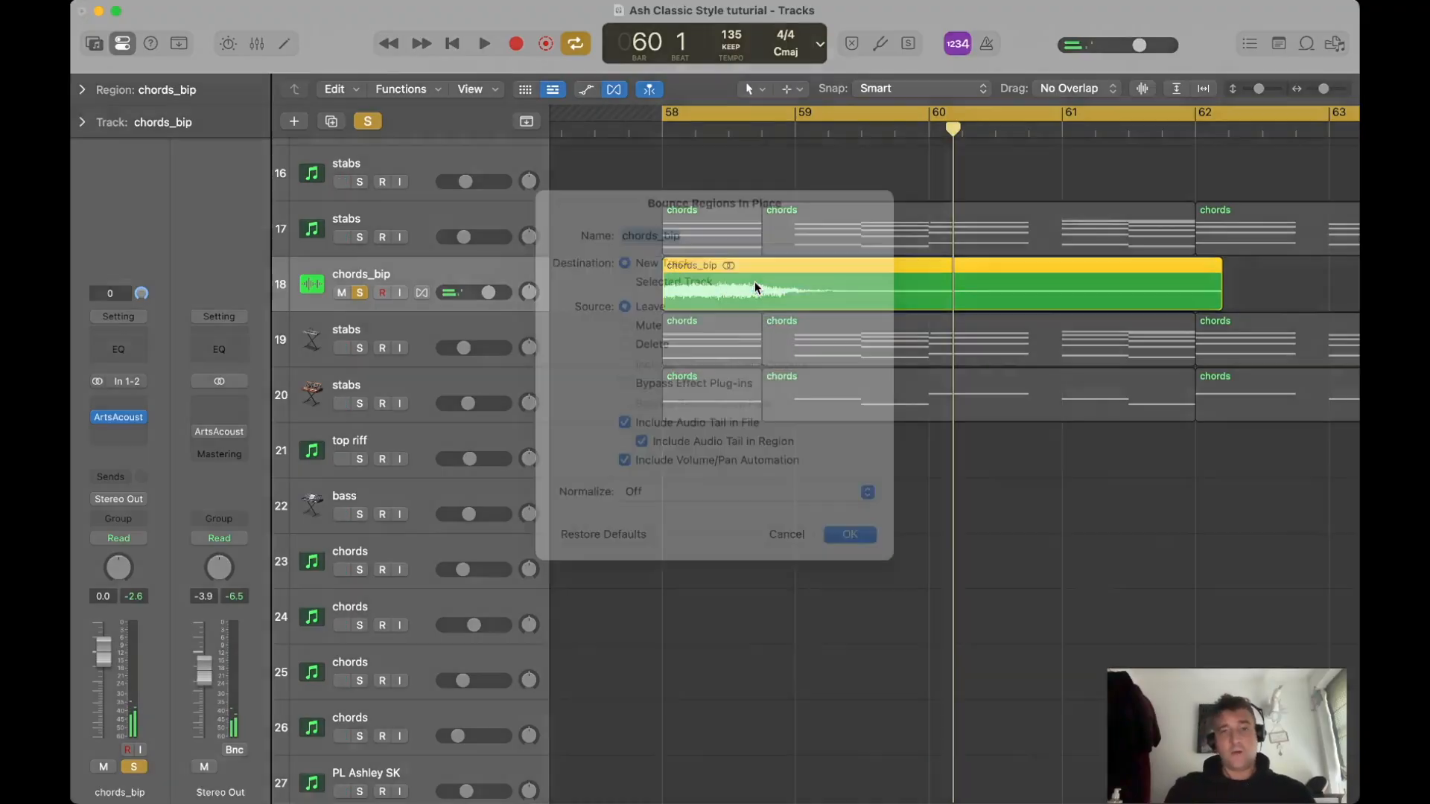
key("Return")
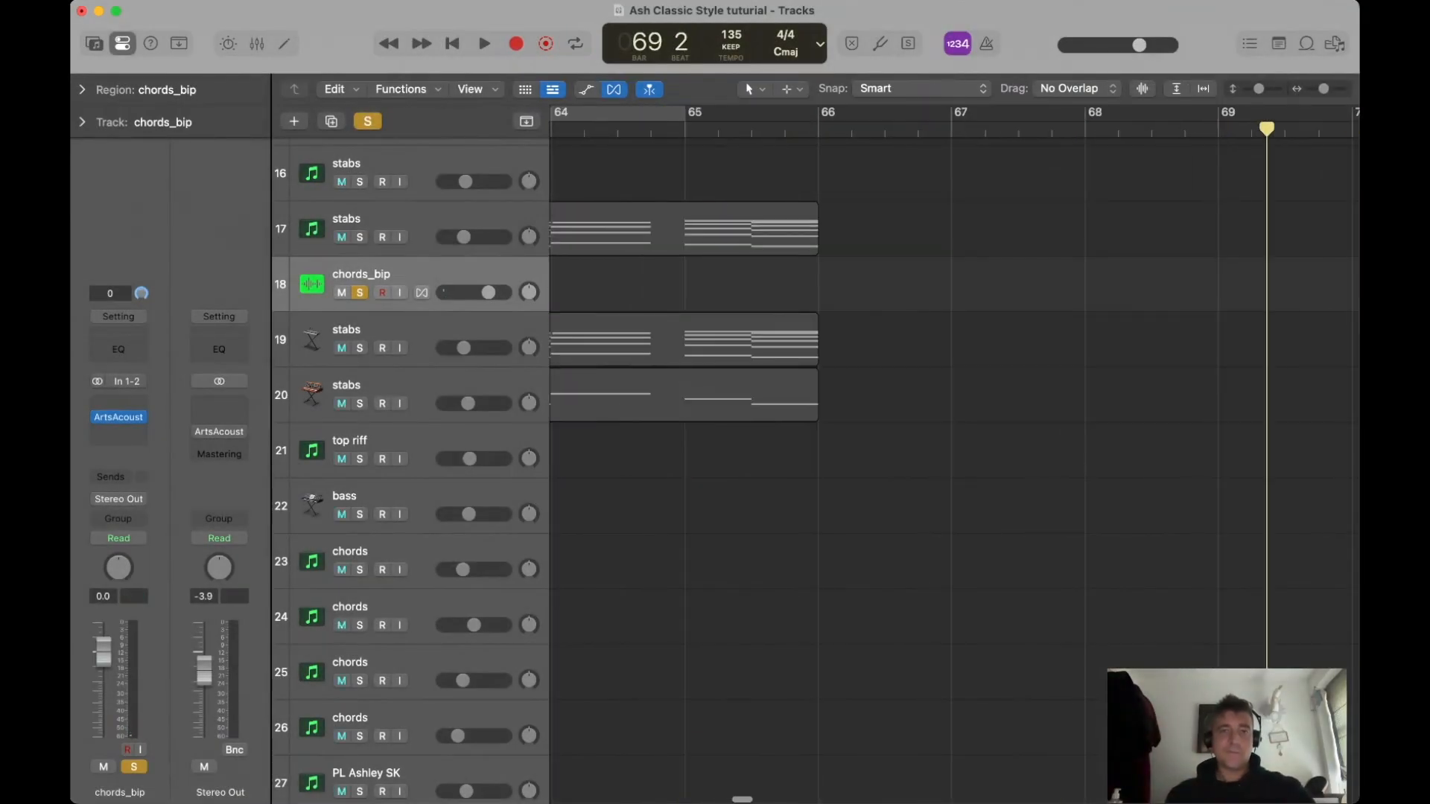
Move the solo from track 18 to the new reverb bounce on track 19 and play it from bar 58.
scroll(814, 382, "down", 5)
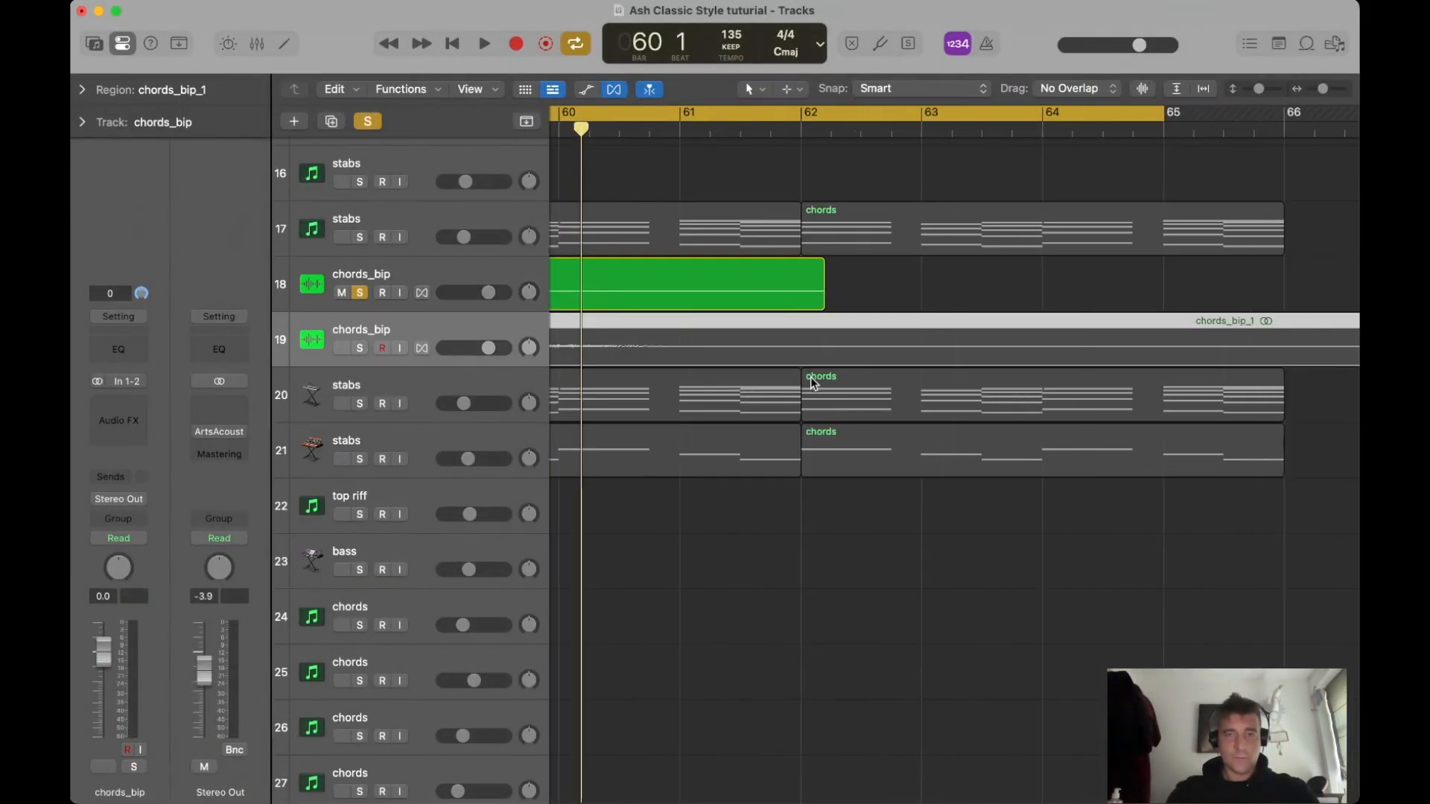
left_click(360, 293)
left_click(360, 348)
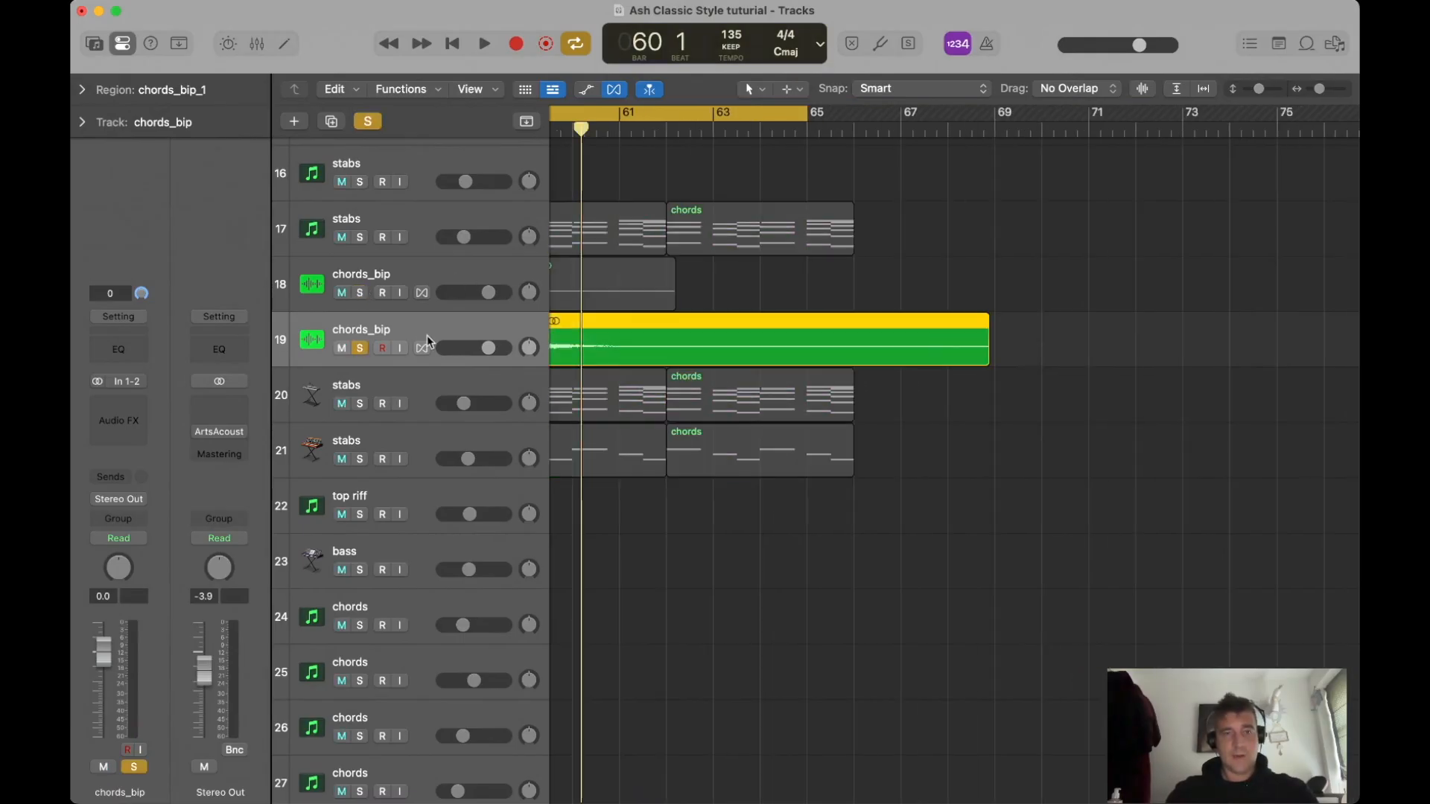
scroll(579, 288, "left", 5)
key("space")
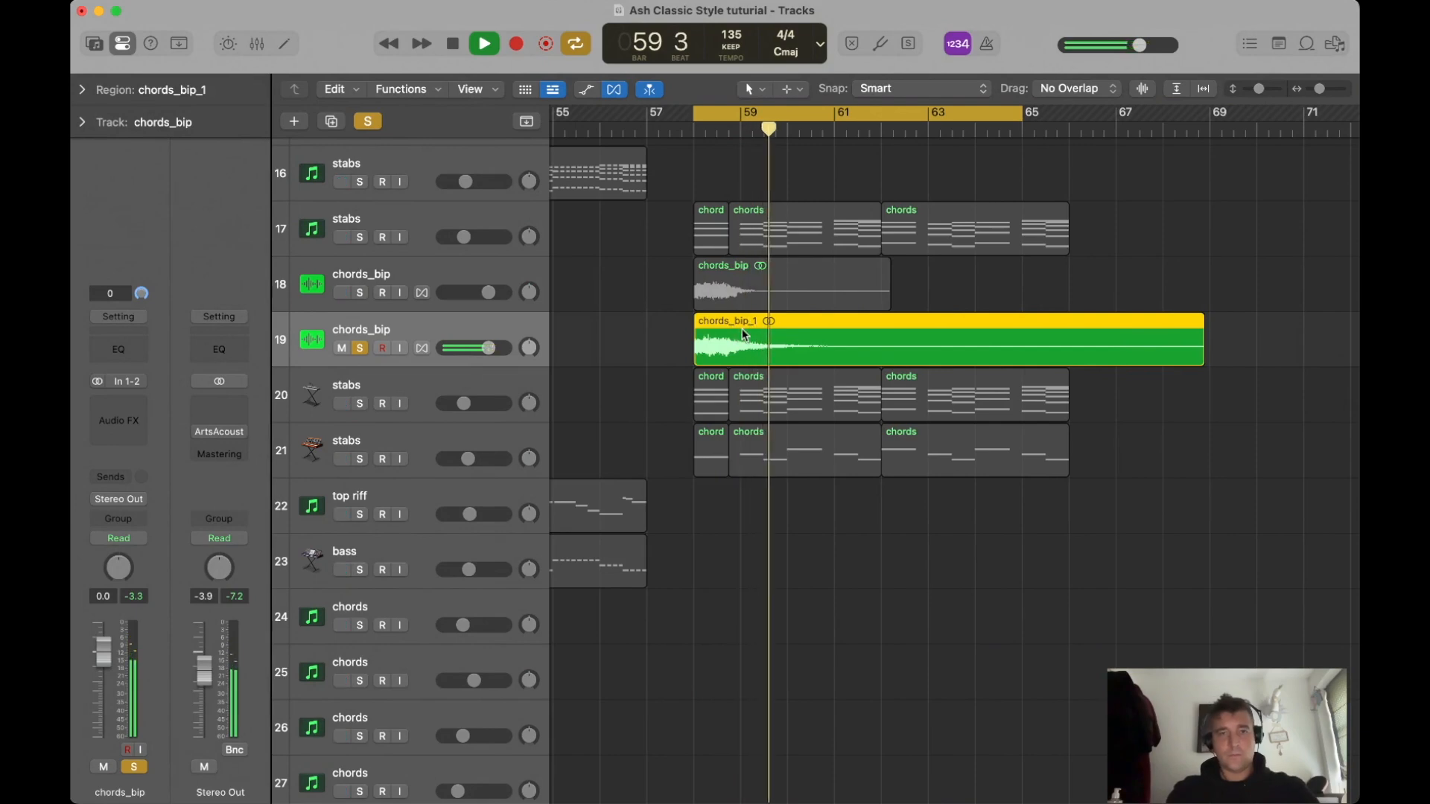
scroll(742, 329, "up", 3)
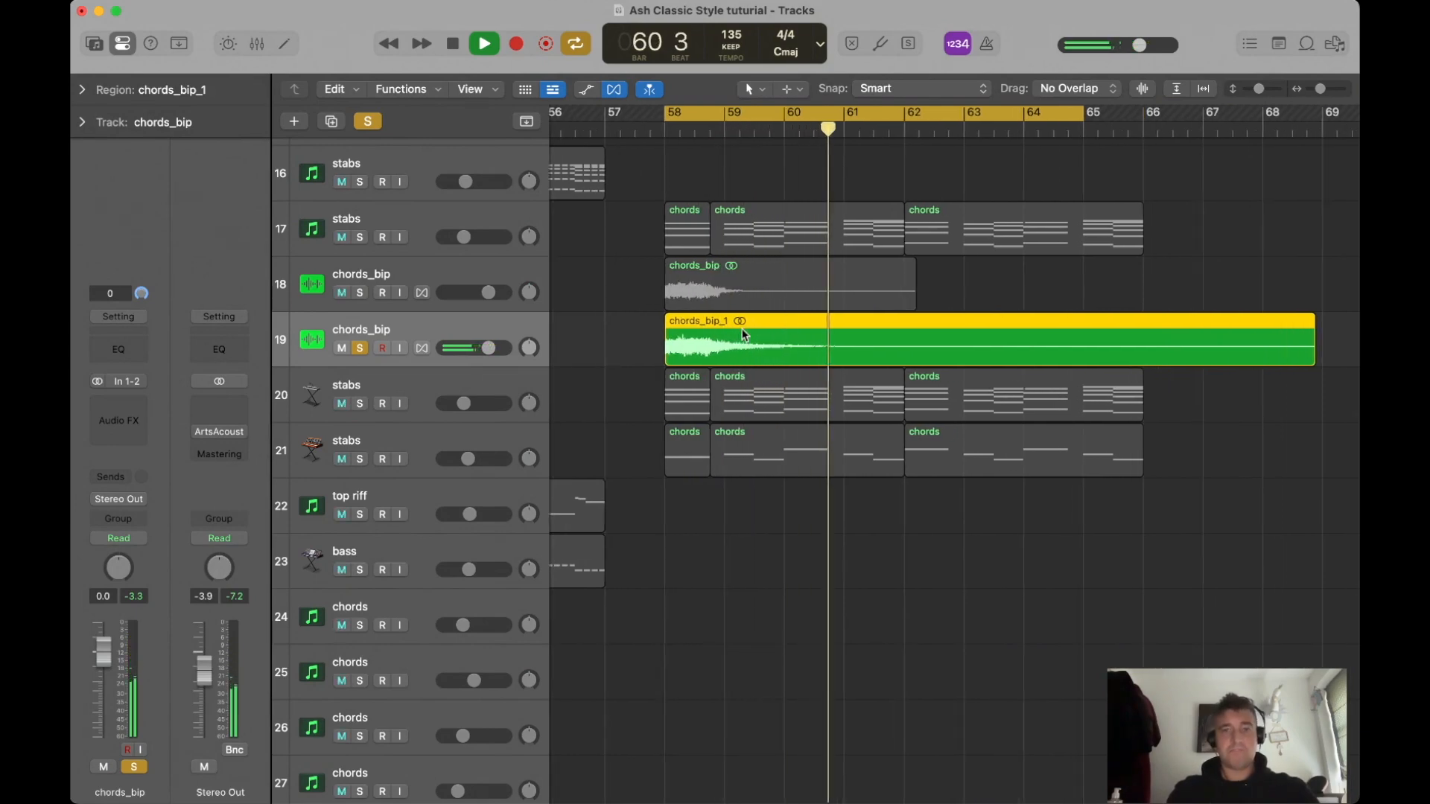
key("space")
Split the reverb bounce on track 19 at bar 59 and again at bar 60.
key("super+Down")
key("t")
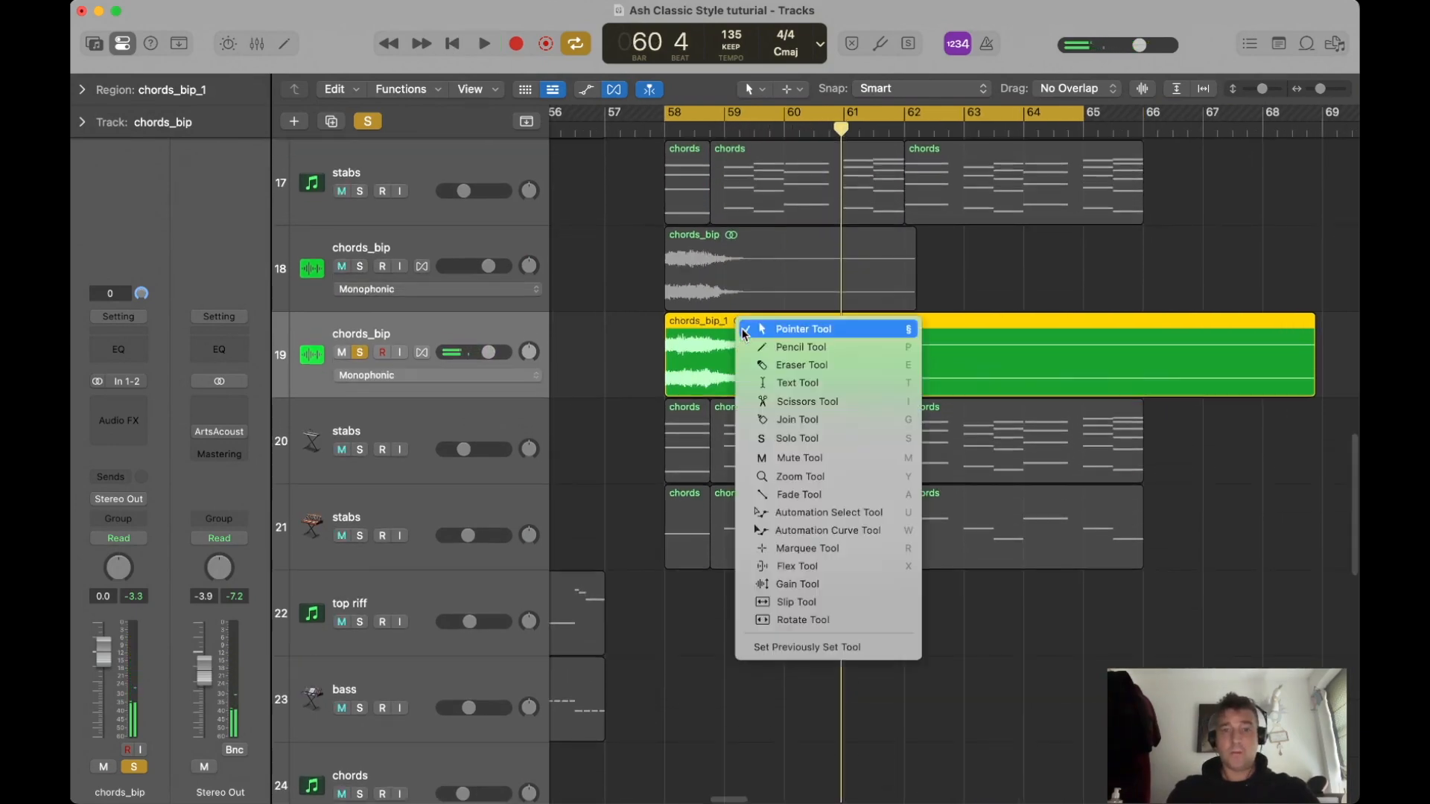
left_click(807, 401)
key("space")
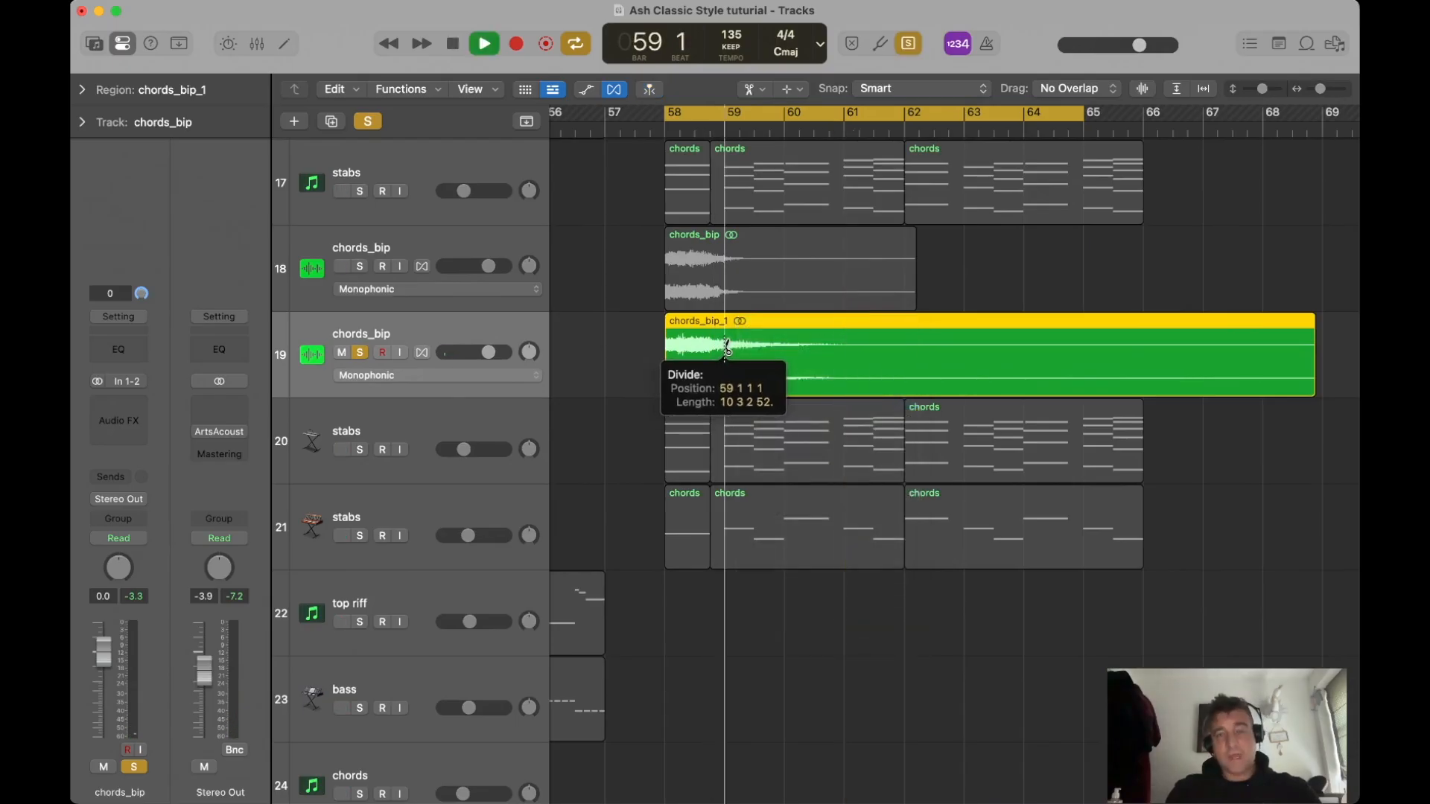
left_click(726, 348)
key("space")
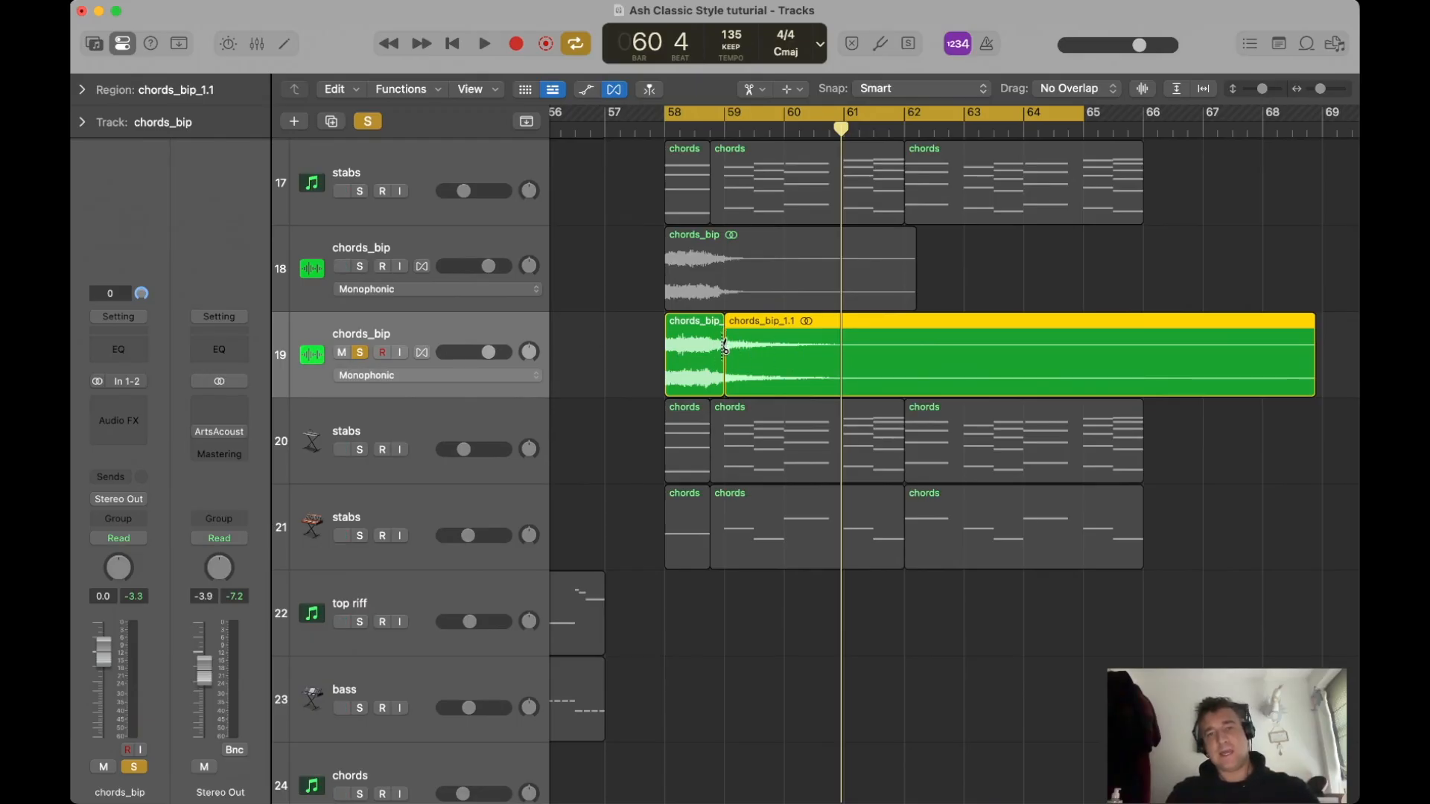
left_click_drag(849, 348, 782, 348)
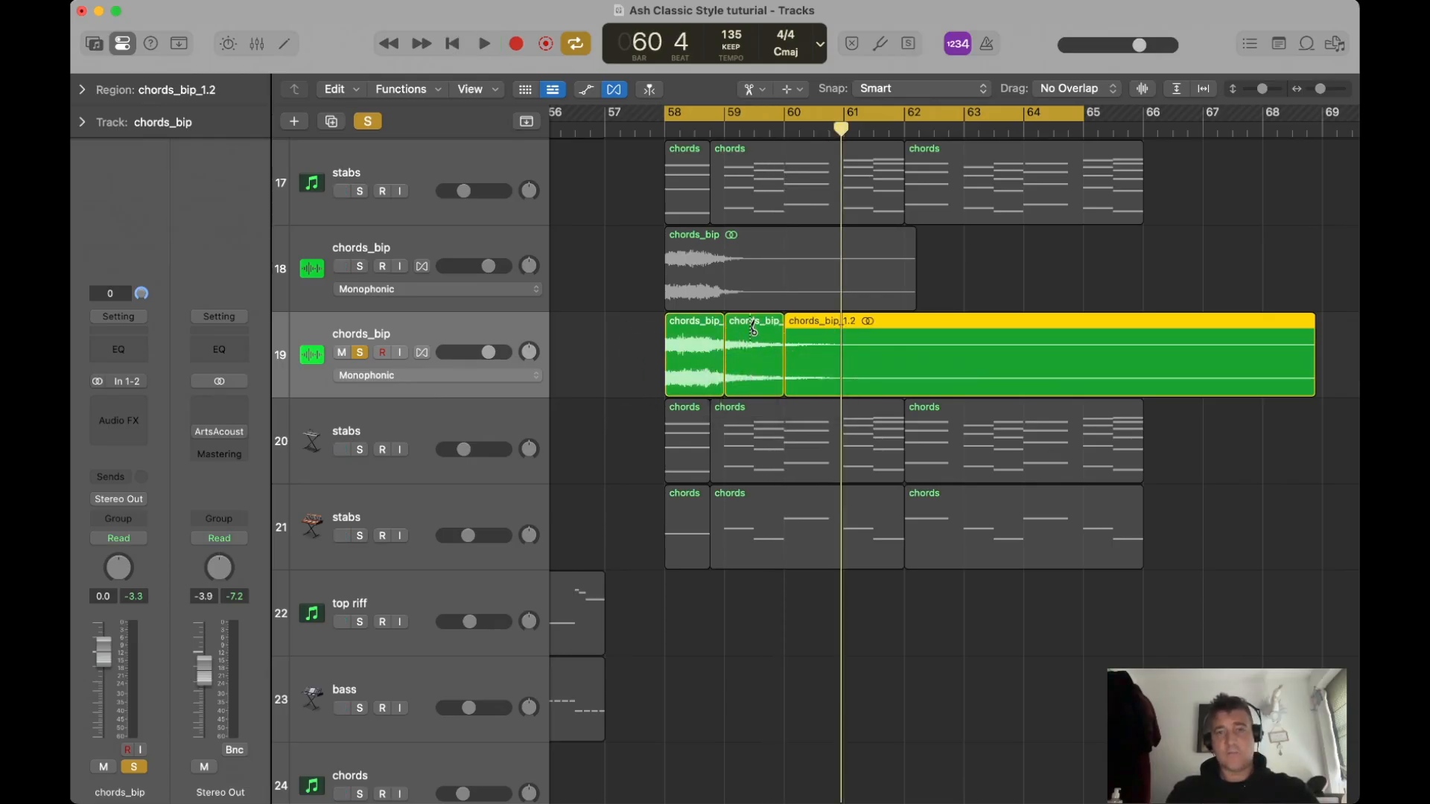
Delete the first and last slices of the reverb bounce and move the remaining one-bar slice to bar 57.
key("t")
left_click(795, 342)
left_click(708, 340, "shift")
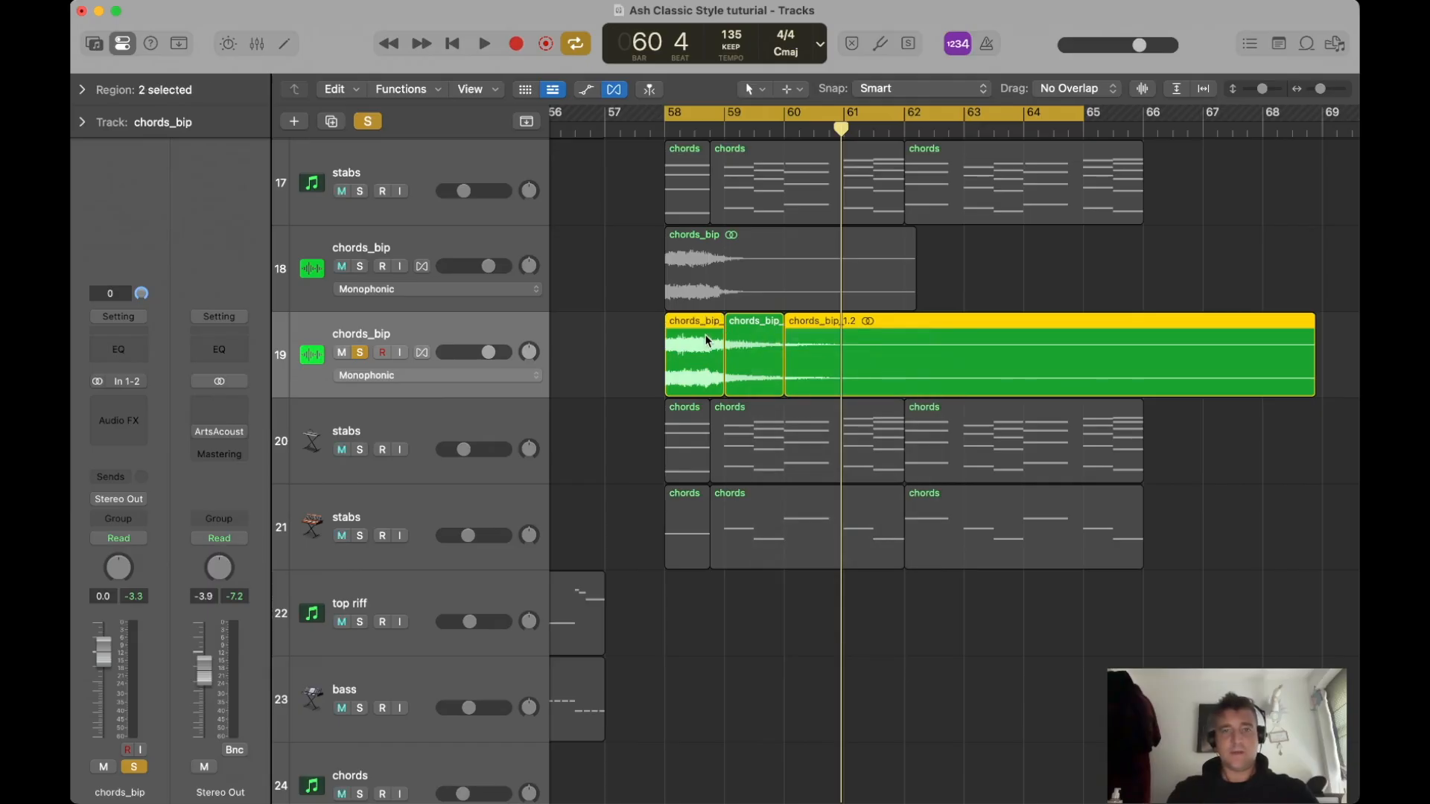
key("Delete")
left_click_drag(758, 334, 632, 333)
Reverse the bar 57 slice in the audio file editor and apply a fade-in to it.
double_click(632, 333)
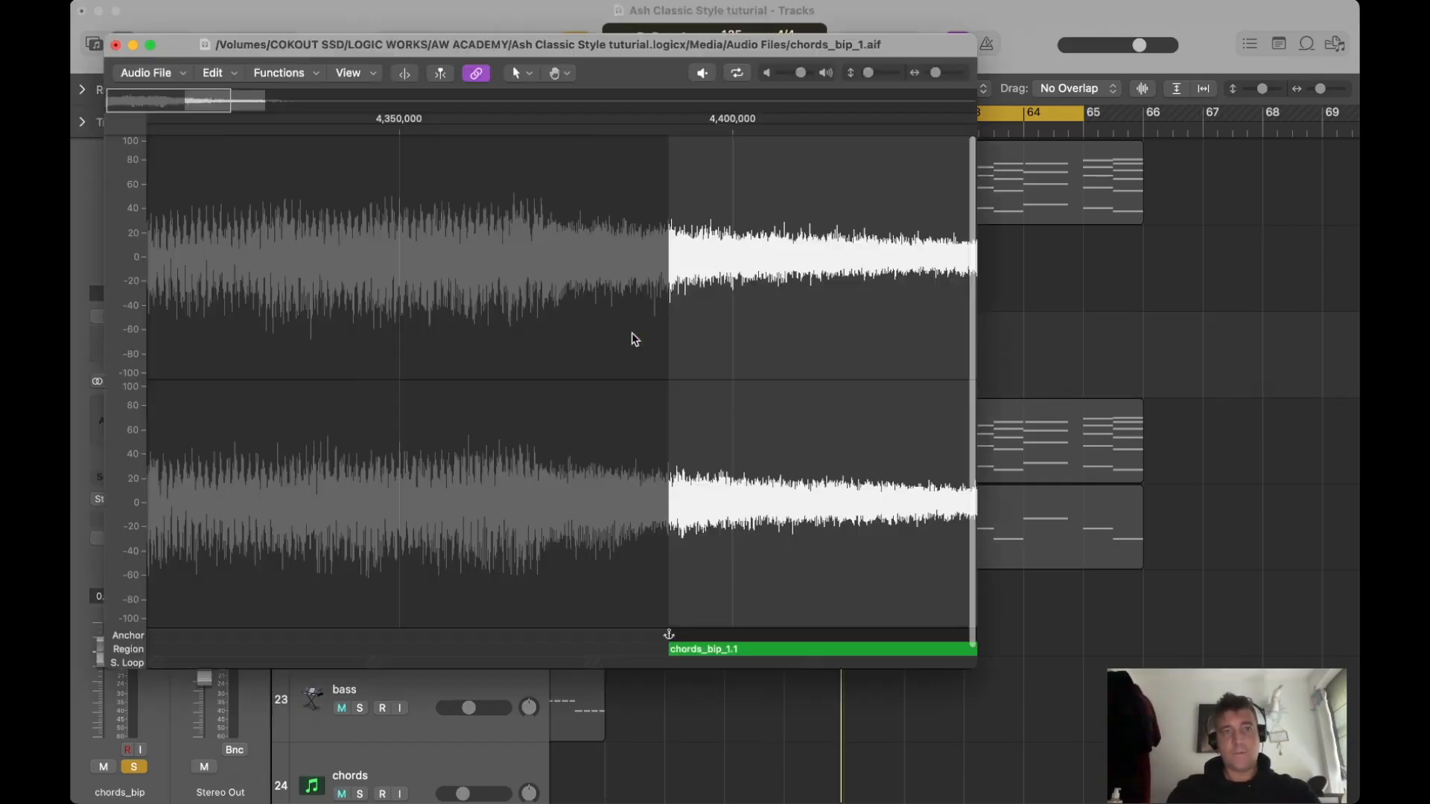
left_click(285, 73)
left_click(291, 208)
left_click(280, 73)
left_click(291, 134)
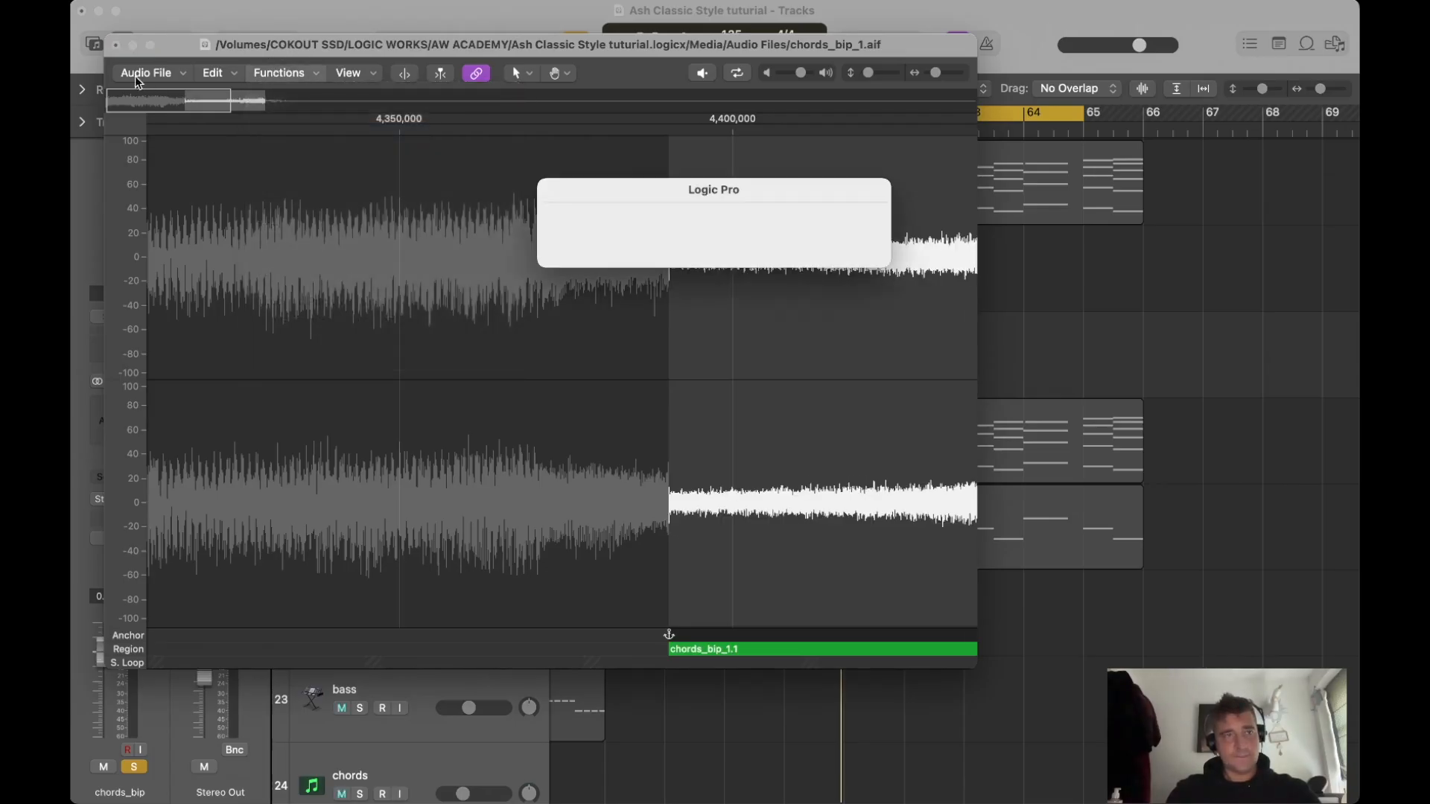
left_click(116, 44)
Turn off cycle and solo, mute the dry bounced chord region on track 18, and play the transition into bar 58.
key("c")
key("space")
key("s")
left_click(734, 265)
key("super+Up")
key("ctrl+m")
key("space")
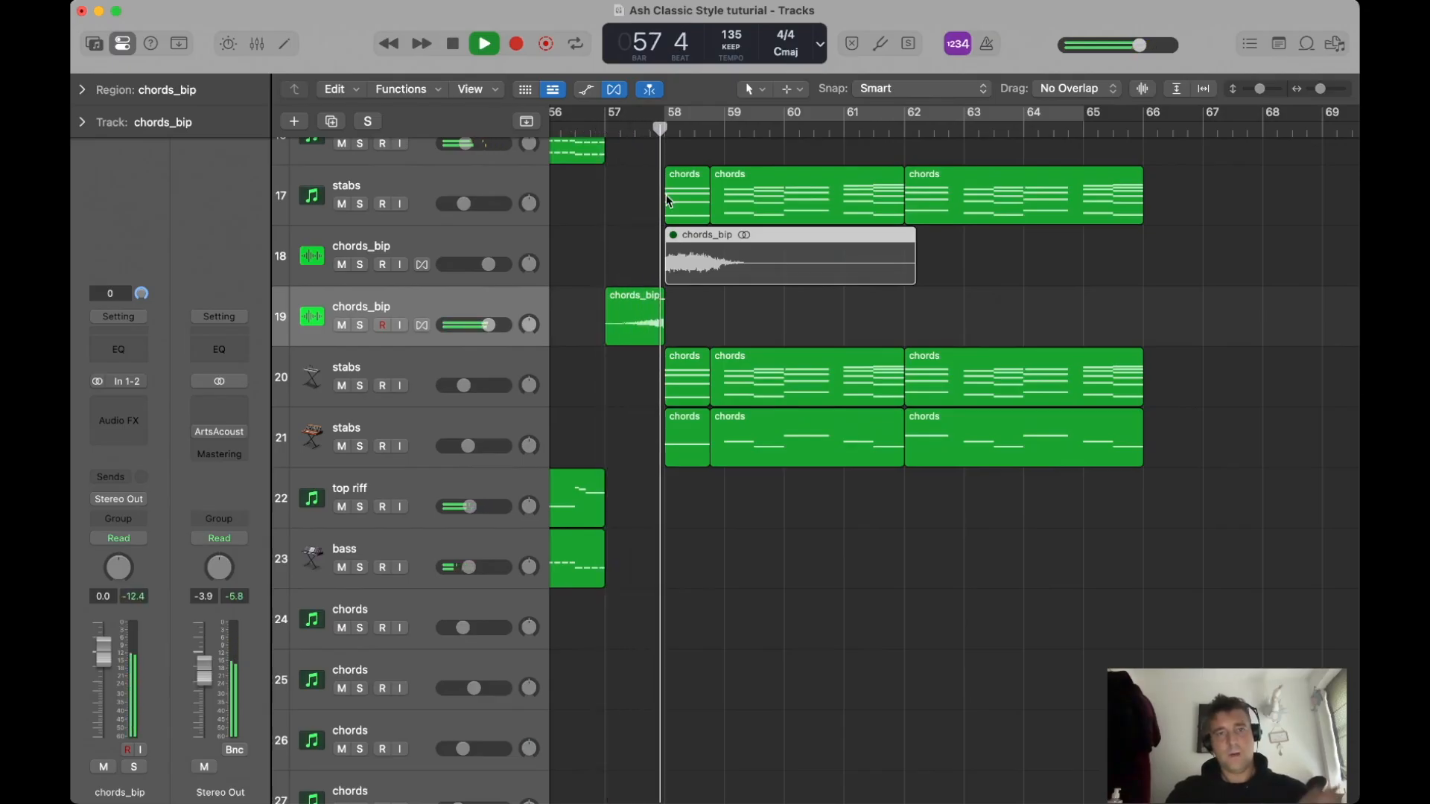
key("space")
Play the transition with the reversed chord from bar 56 to about bar 61 with the cycle off.
scroll(748, 146, "left", 2)
scroll(749, 146, "left", 2)
left_click(726, 132)
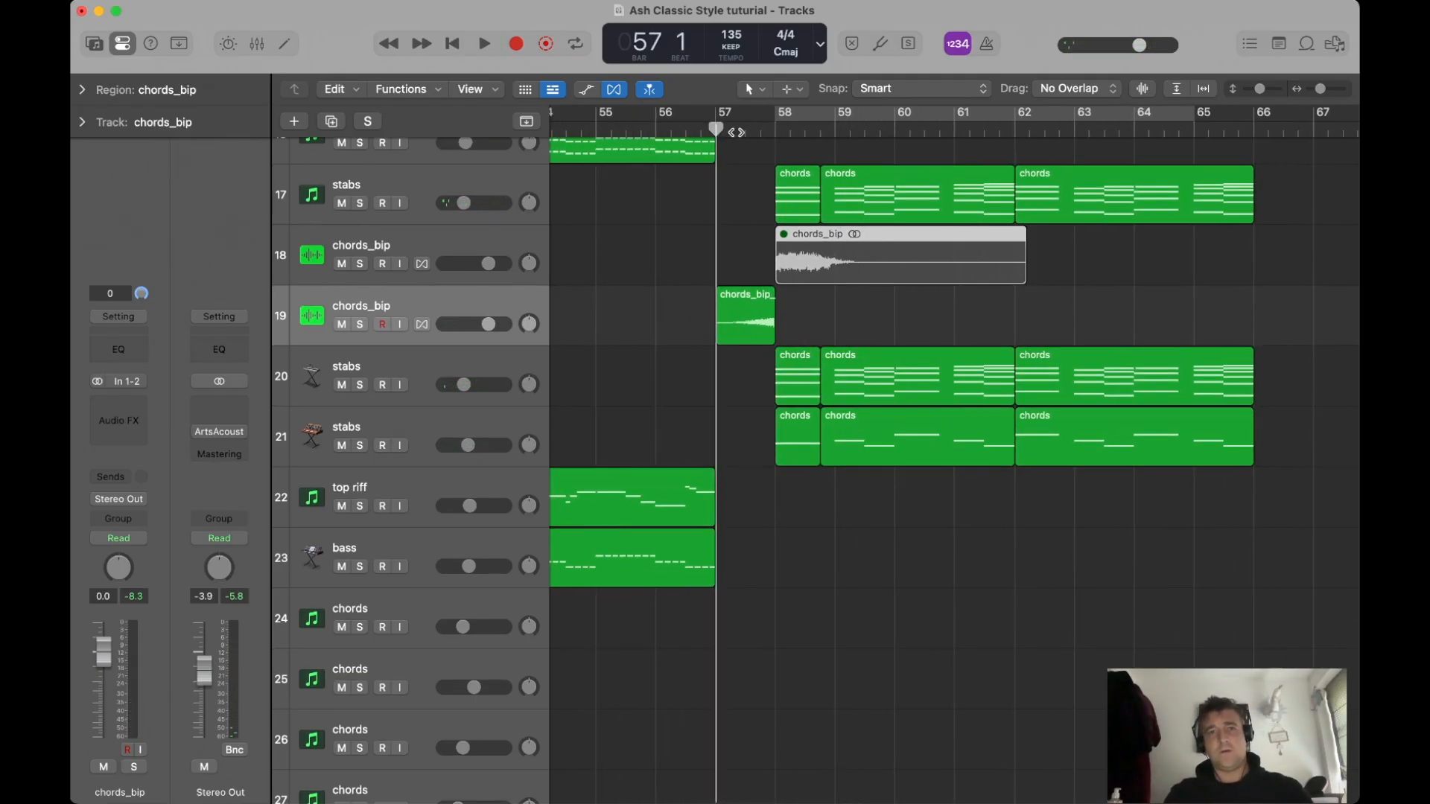
left_click_drag(720, 116, 804, 118)
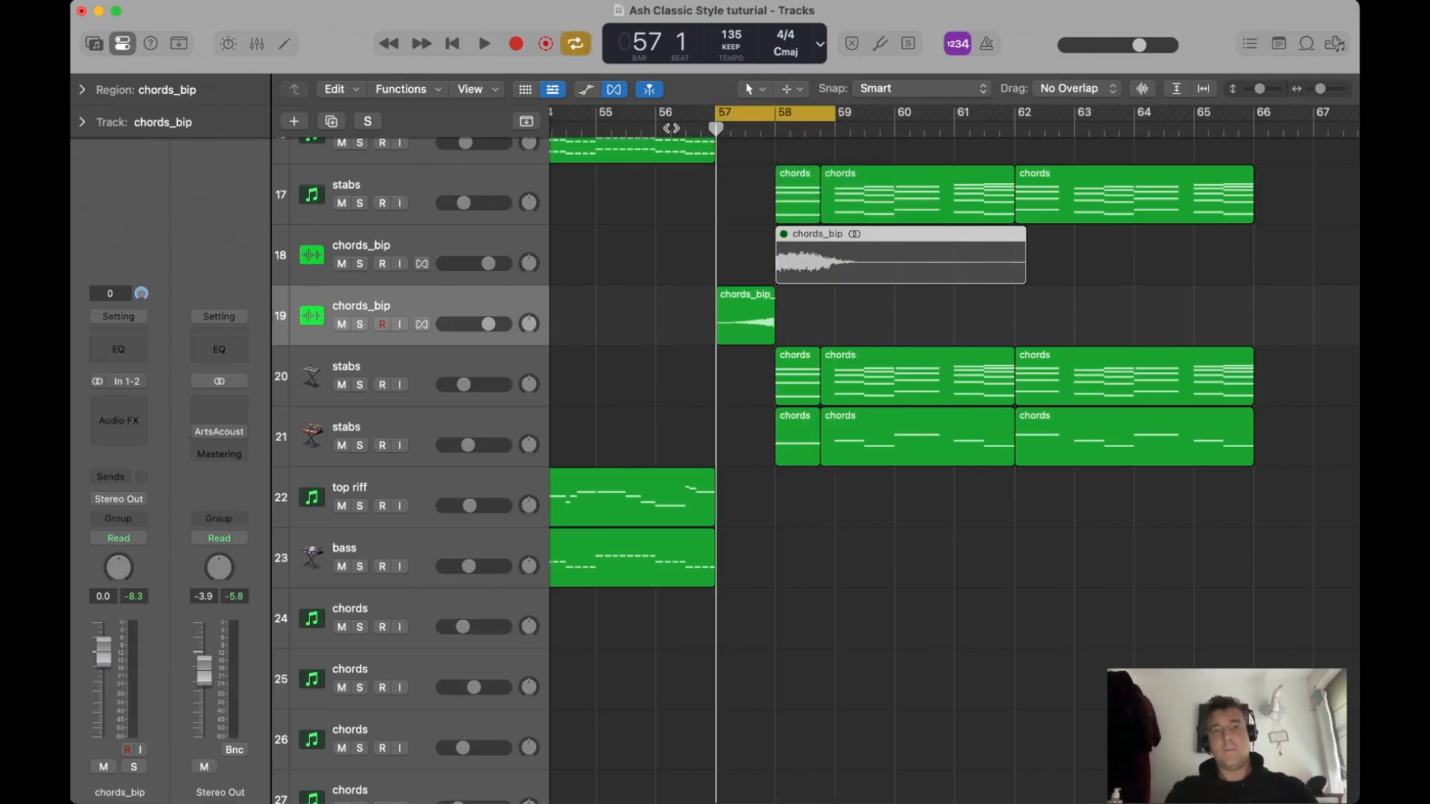
key("c")
left_click(655, 132)
key("space")
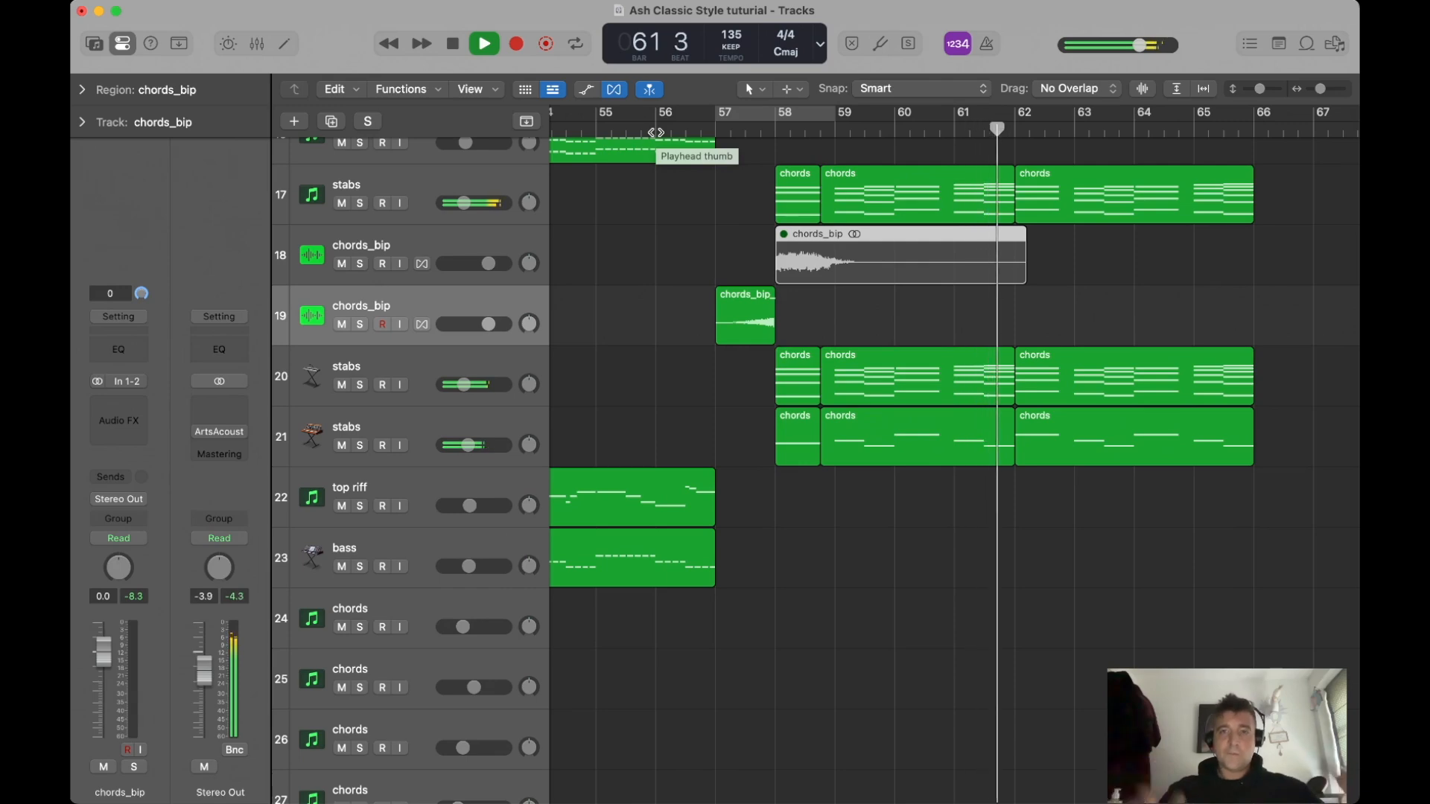
key("space")
Split the crash, hall kick and downlifter regions on tracks 5 to 7 at bar 62 and delete the parts after it.
scroll(917, 247, "right", 2)
scroll(918, 247, "up", 10)
key("super+Up")
key("super+Up")
key("super+Up")
key("super+Up")
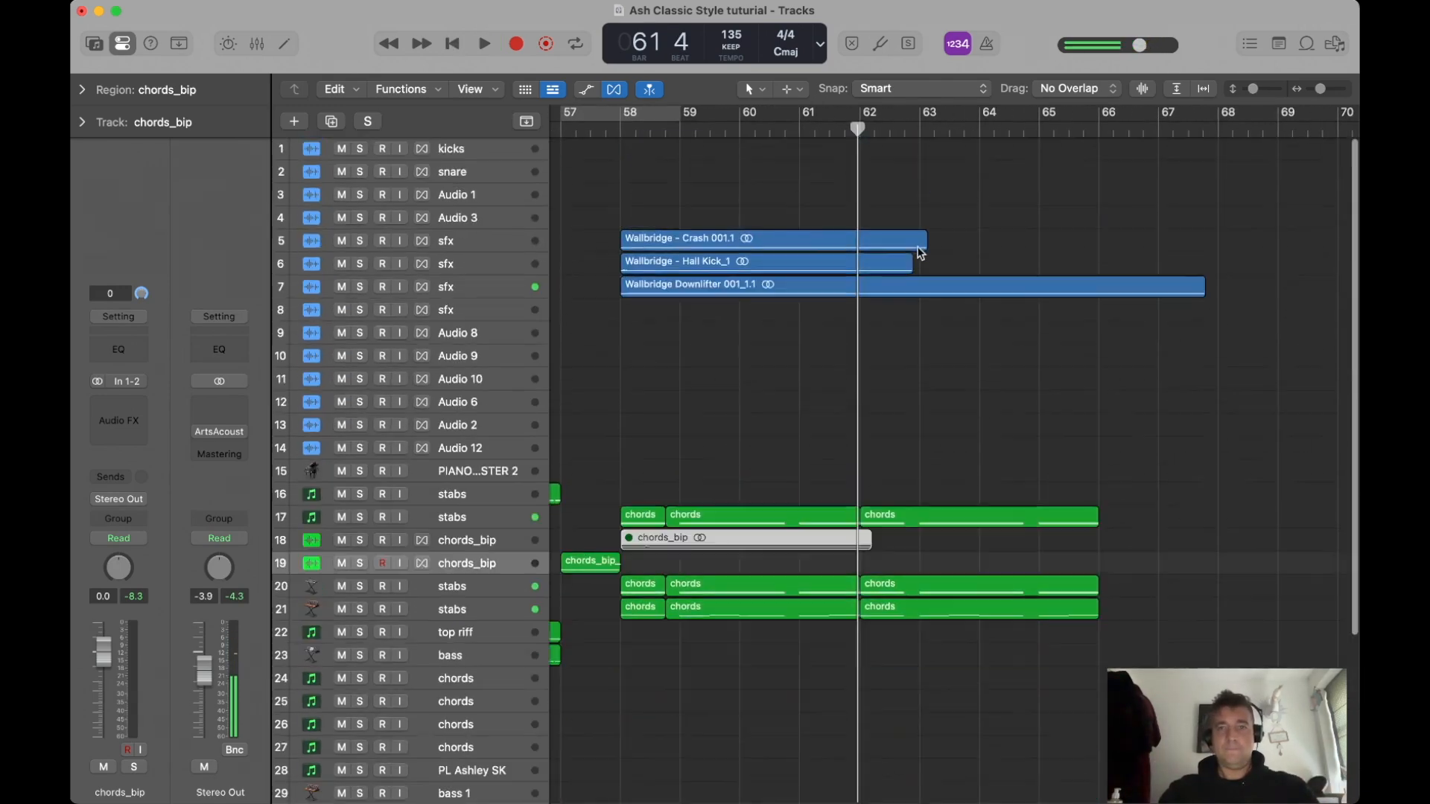
left_click_drag(878, 219, 872, 395)
key("t")
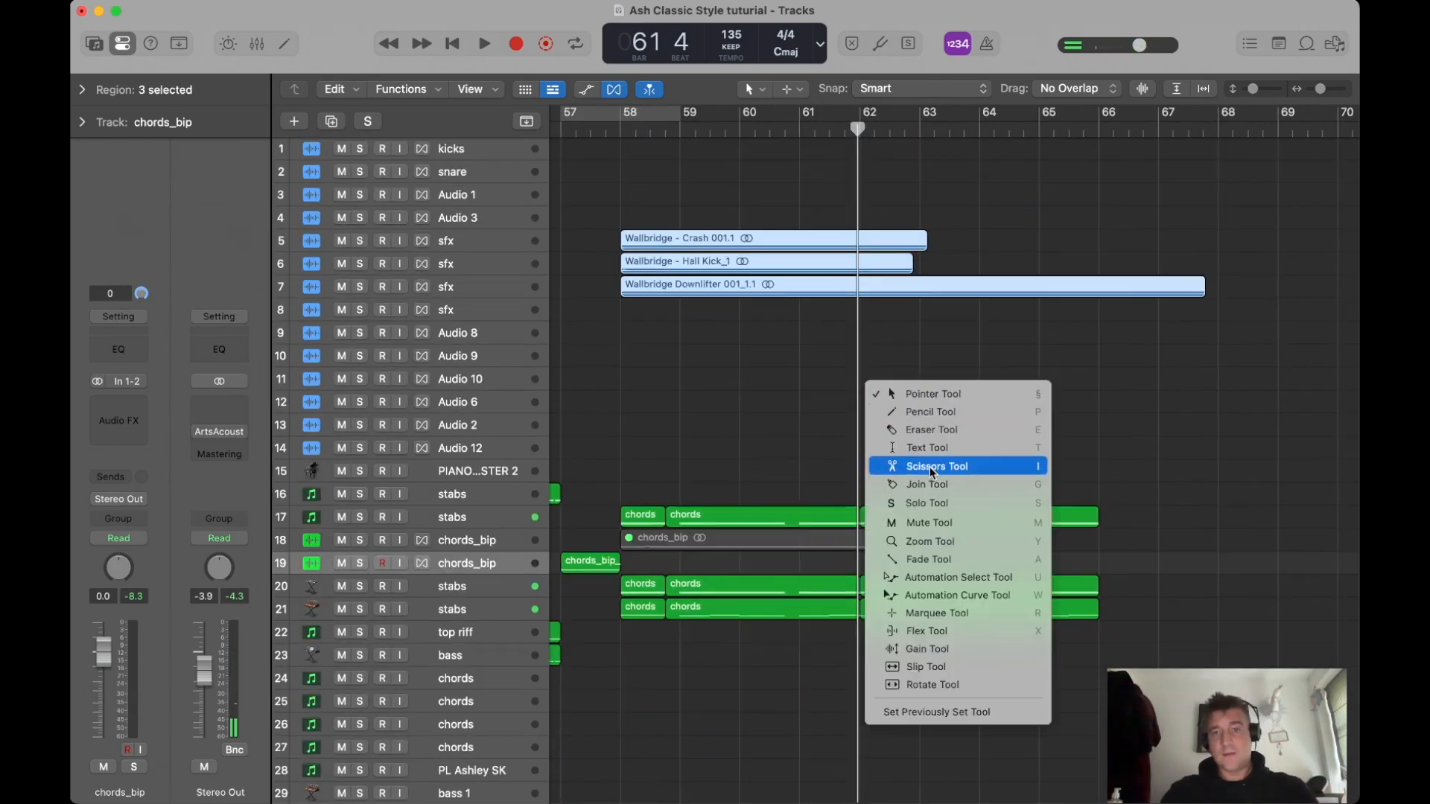
left_click(890, 462)
left_click(860, 240)
key("t")
key("t")
key("Delete")
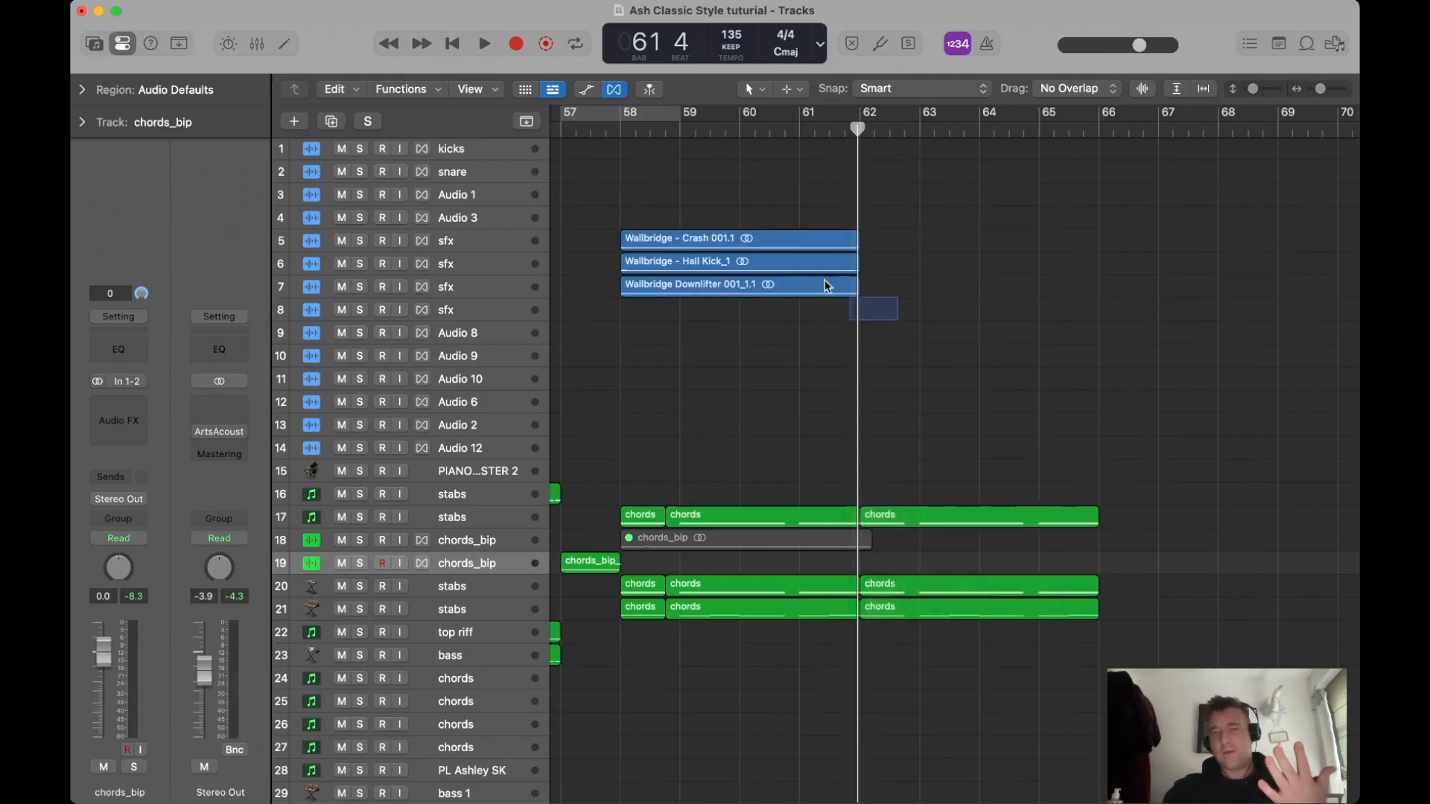
Select the three shortened sfx regions on tracks 5 to 7 and set a cycle range from bar 62 to bar 66.
left_click_drag(877, 313, 791, 224)
left_click_drag(860, 119, 1099, 120)
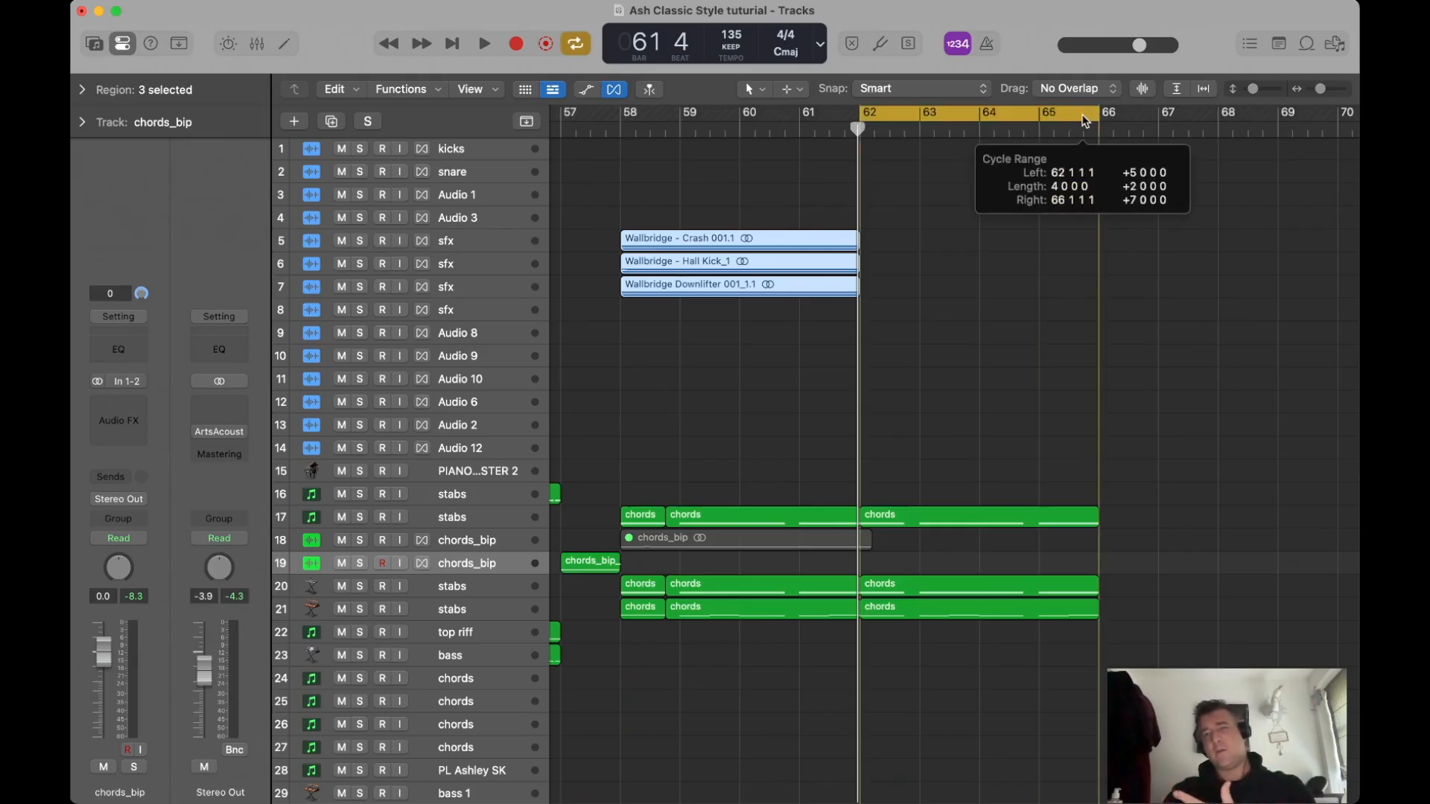
left_click_drag(958, 222, 717, 288)
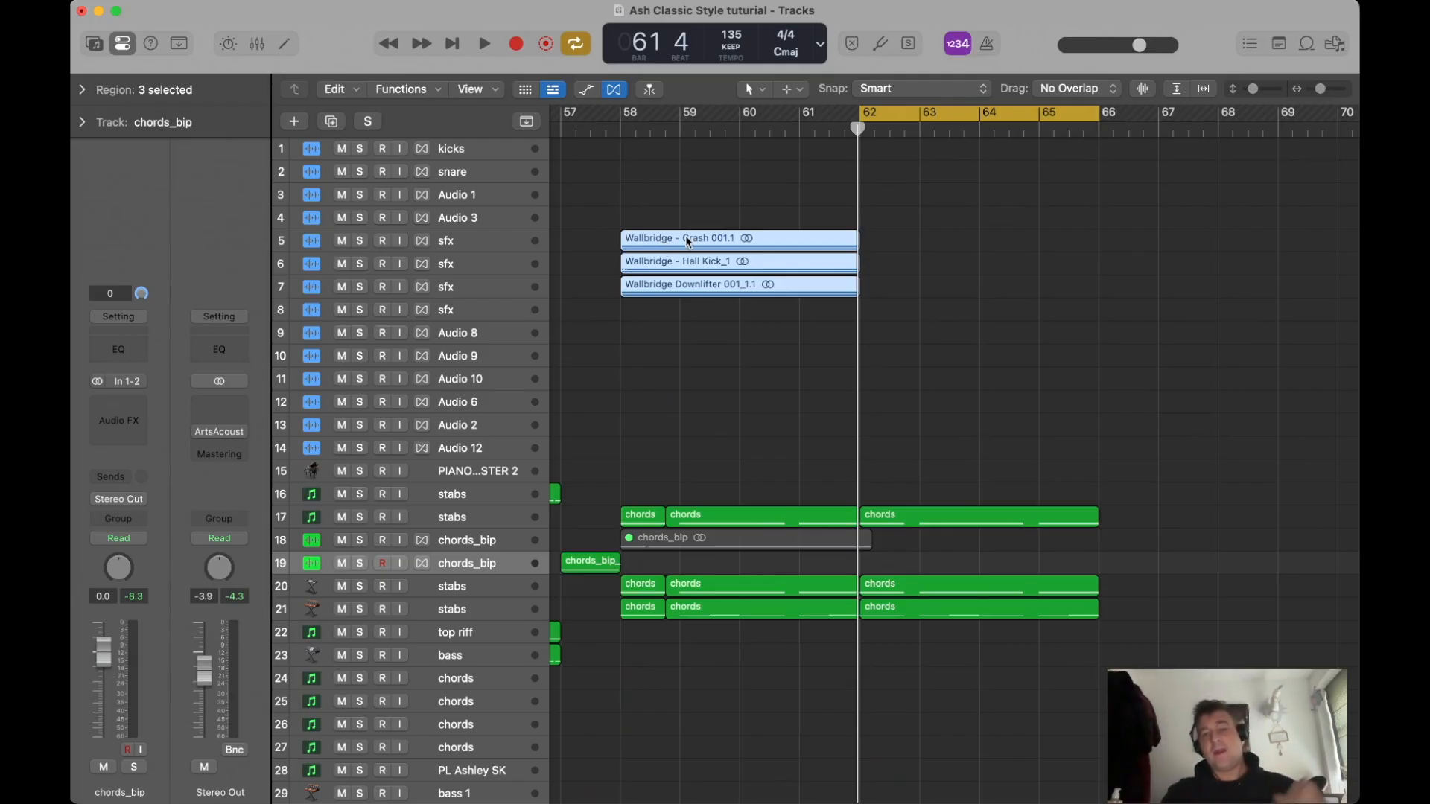
Copy the crash, hall kick and downlifter regions on tracks 5 to 7 to bar 62 and play the cycled section.
left_click_drag(668, 240, 902, 246)
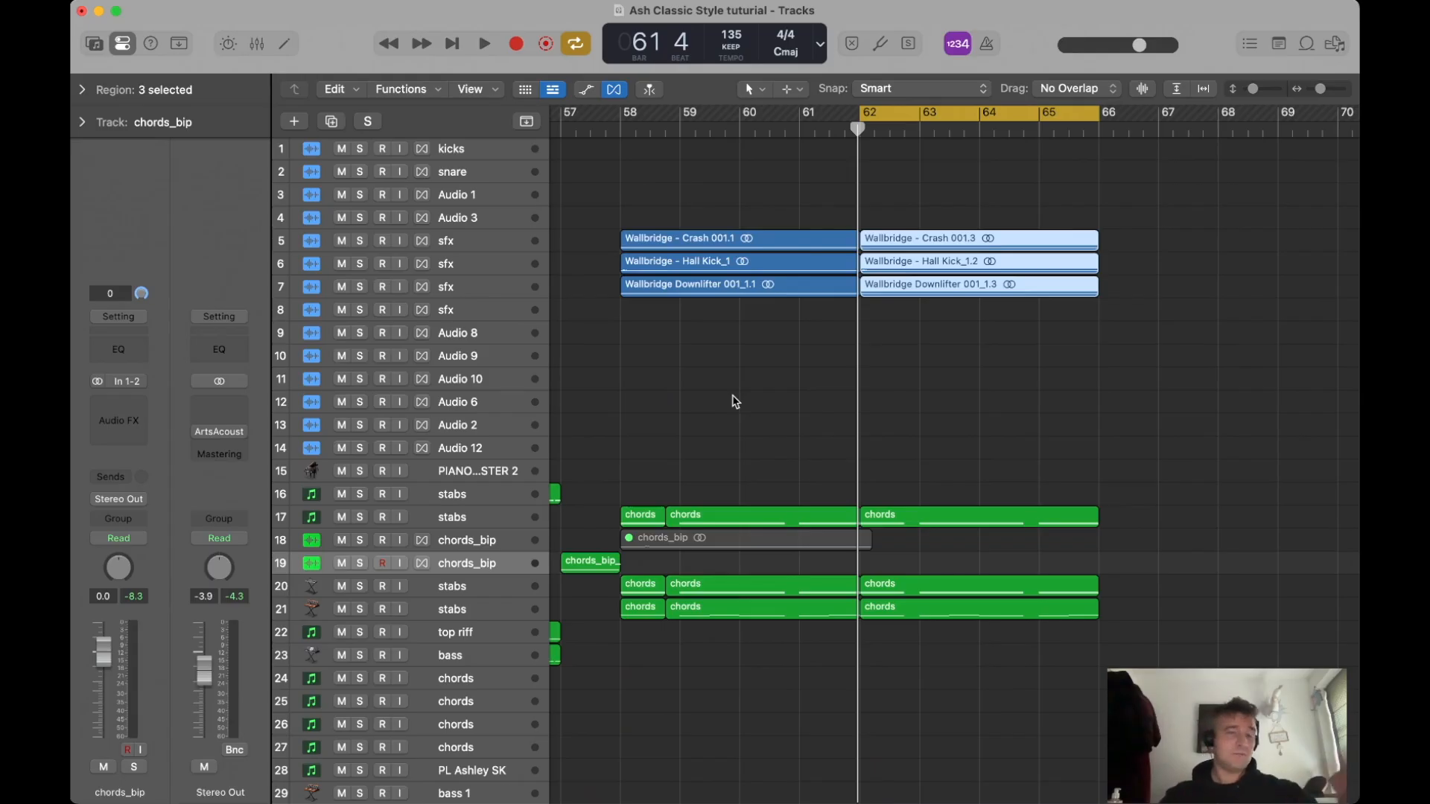
left_click(614, 132)
key("space")
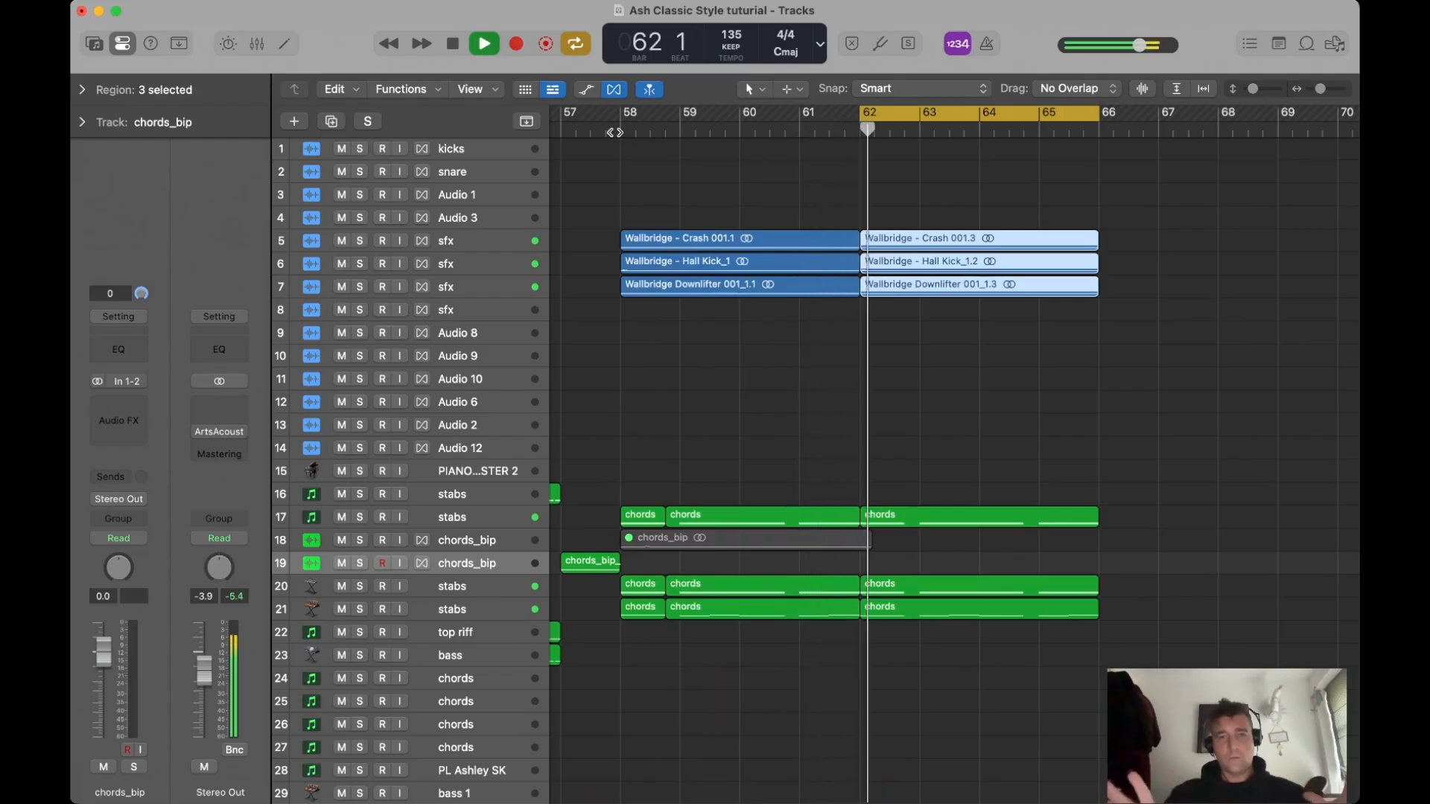
key("space")
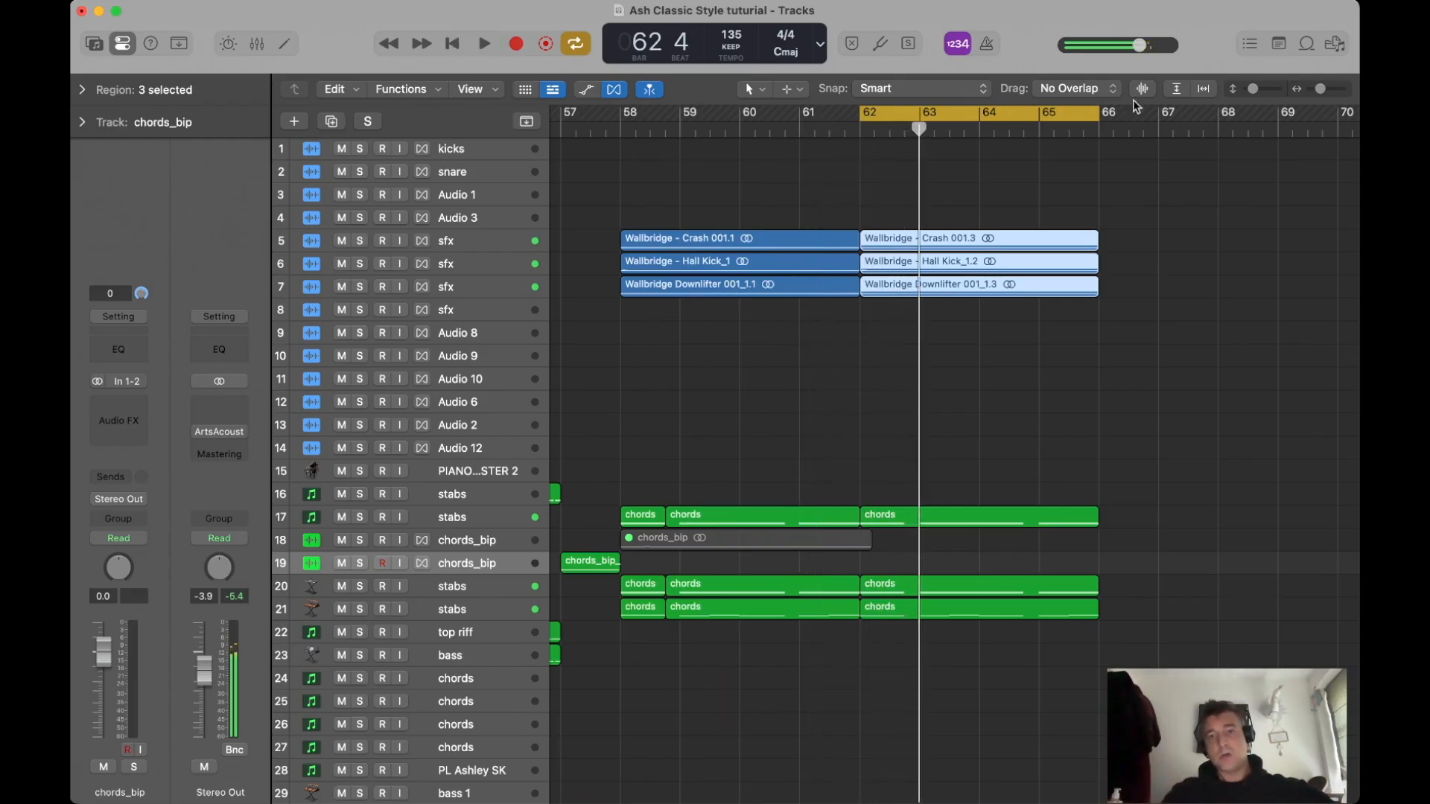
Solo the stabs track 17 and play its chords within the cycle from bar 62.
left_click(1066, 333)
scroll(1065, 331, "down", 3)
left_click_drag(877, 114, 968, 141)
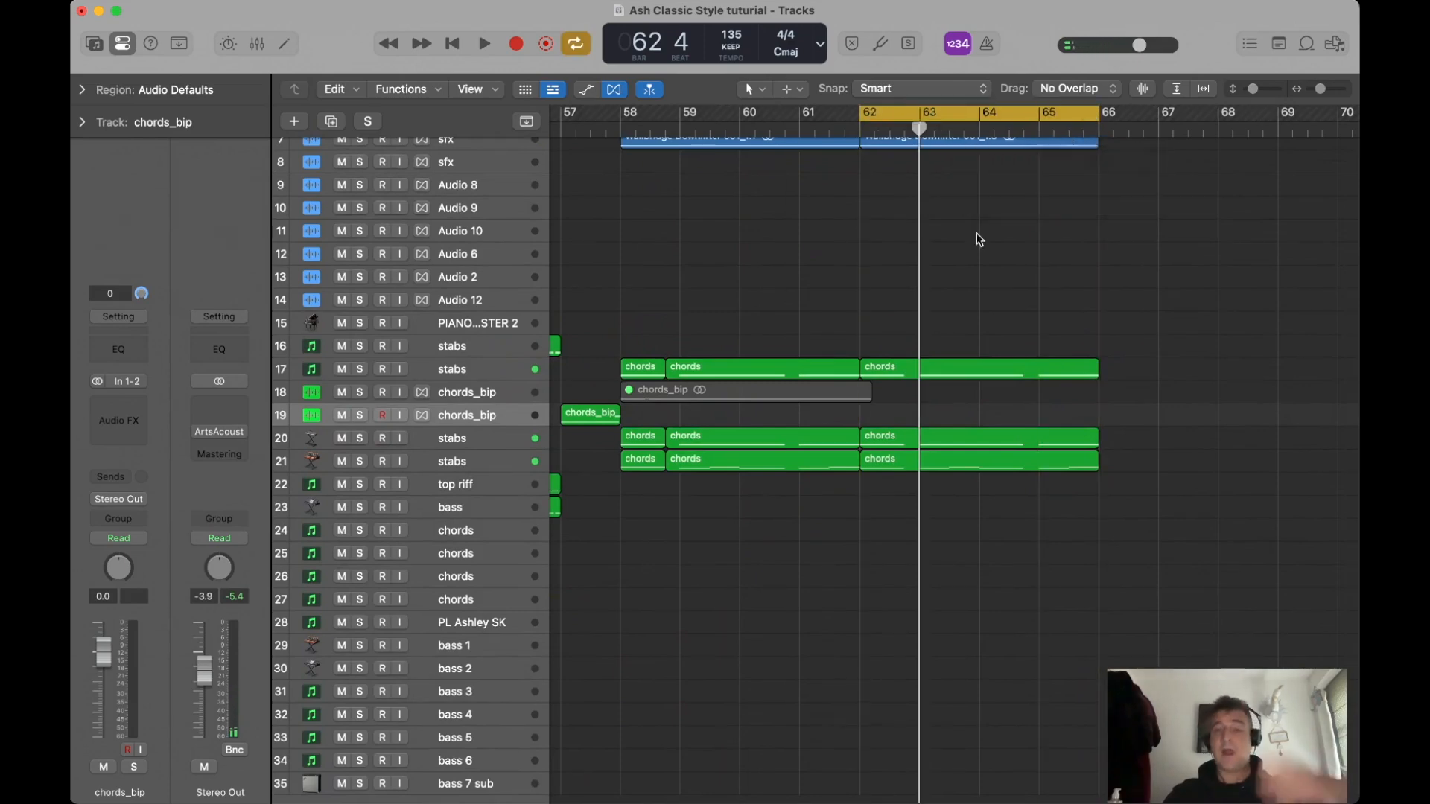
left_click(467, 370)
key("super+Down")
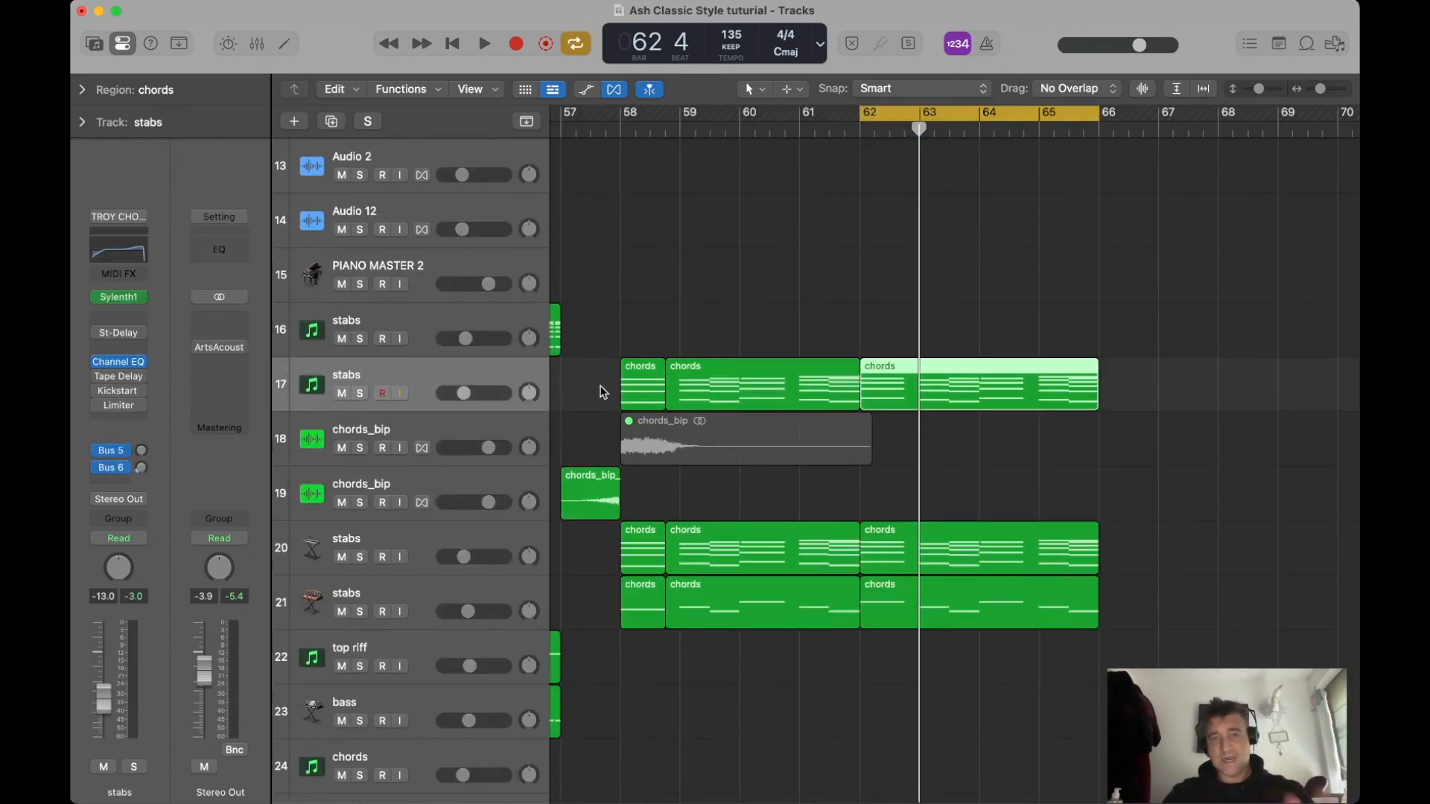
left_click(361, 395)
key("space")
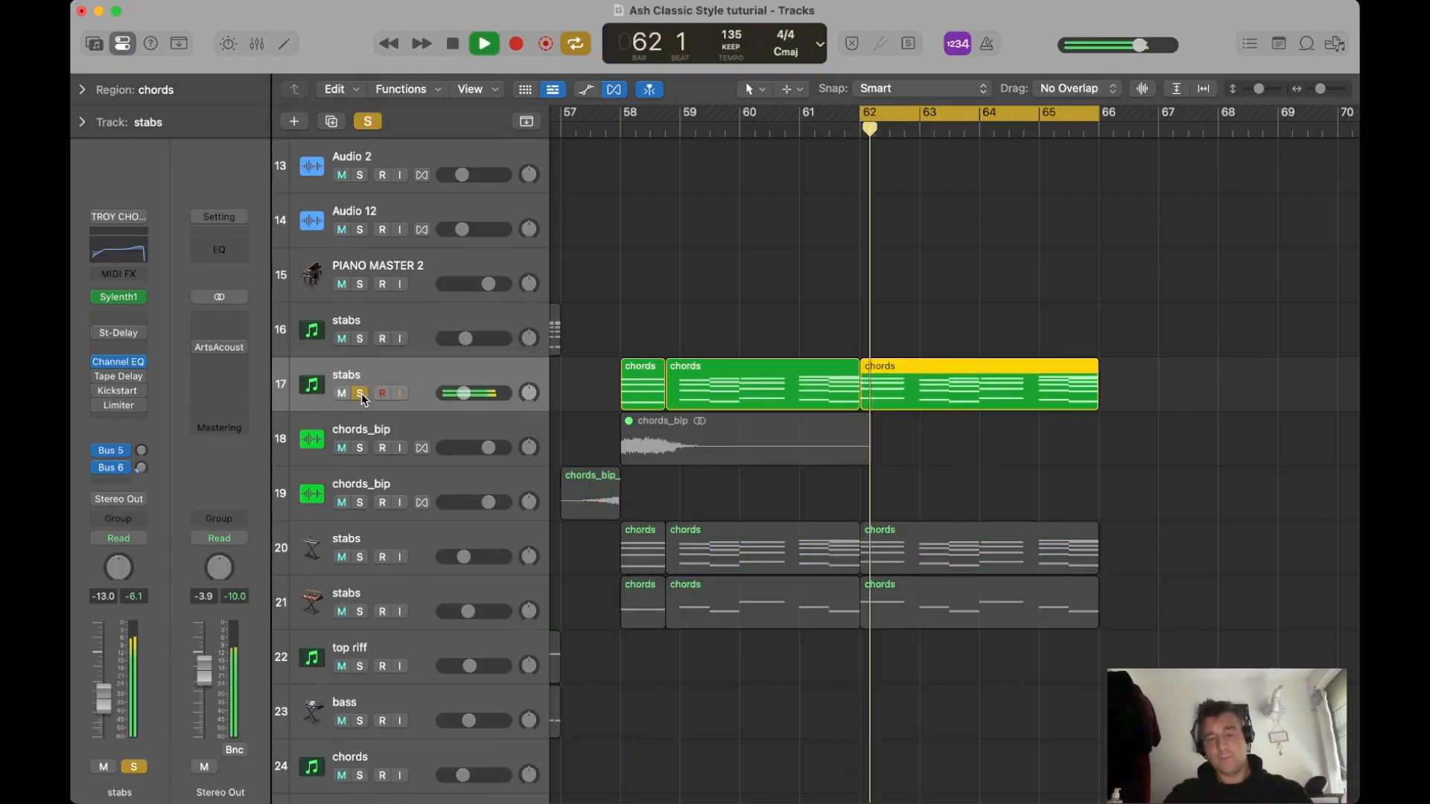
In track 17's chords region at bar 62, copy the top note of the five chords from bar 63 onward up an octave.
double_click(923, 375)
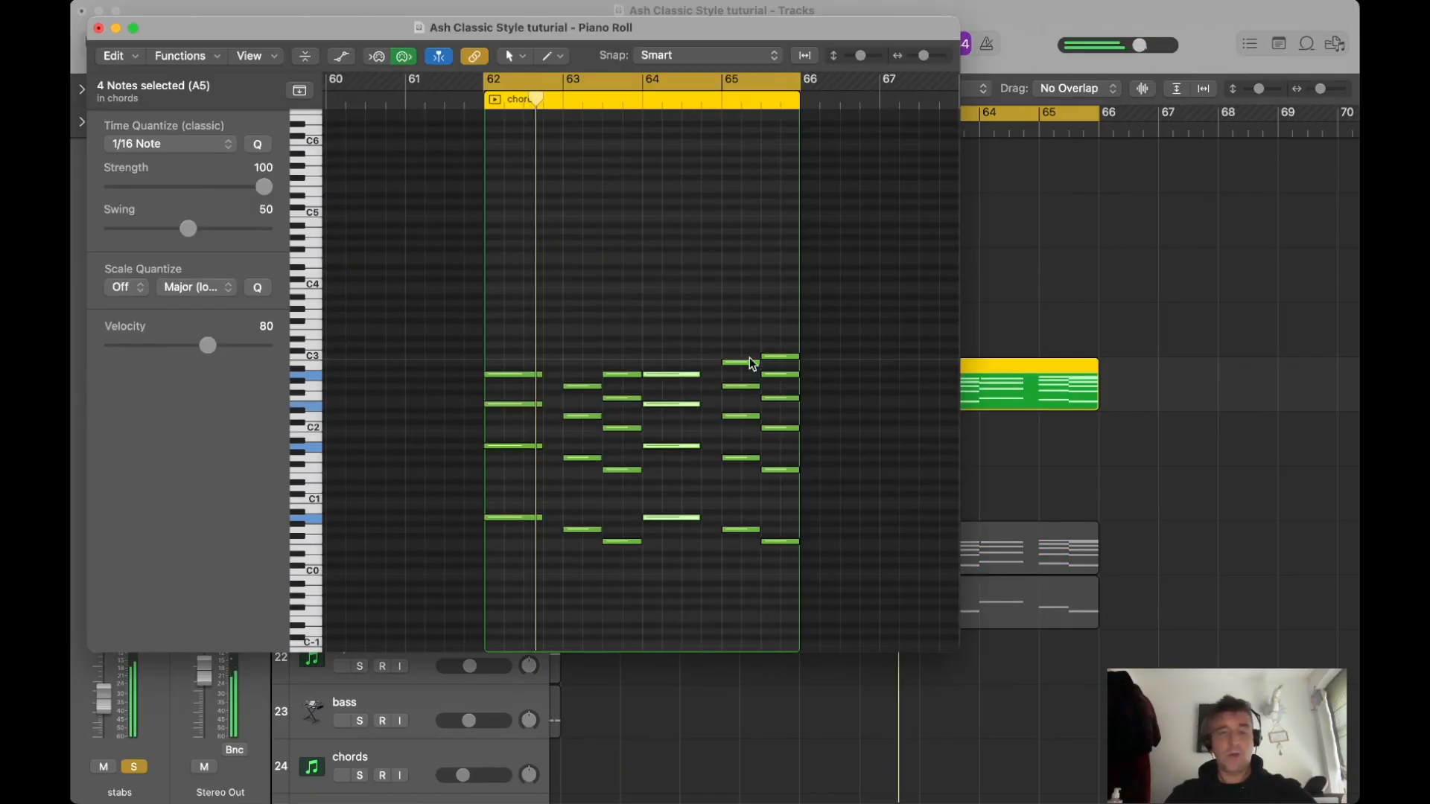
scroll(722, 357, "up", 2)
left_click(610, 386)
mouse_move(608, 346)
left_mouse_down()
mouse_move(655, 386)
mouse_move(618, 397)
mouse_move(616, 321)
left_mouse_up()
left_click(709, 358)
left_click(718, 376)
left_click_drag(851, 345, 861, 367)
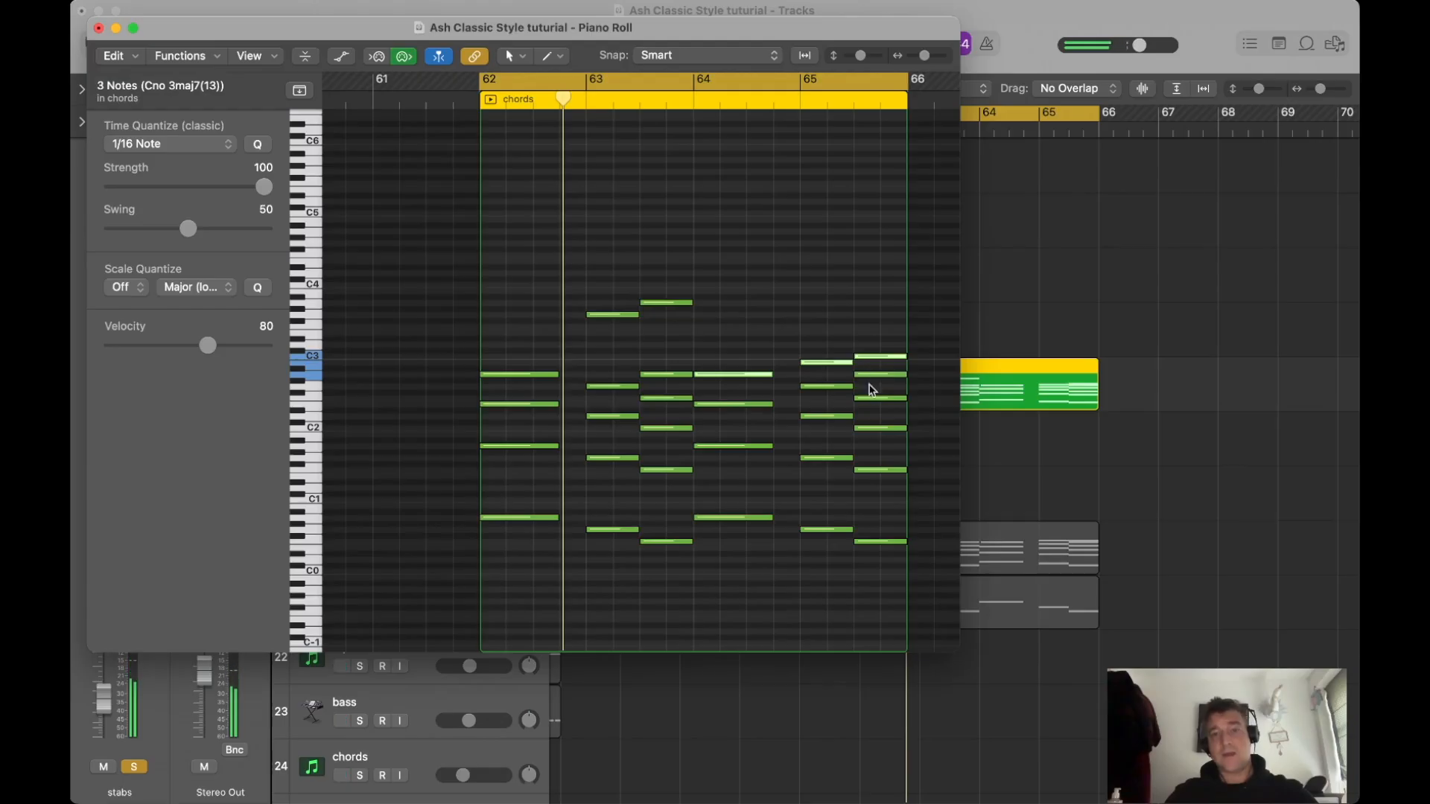
left_click_drag(714, 378, 718, 304)
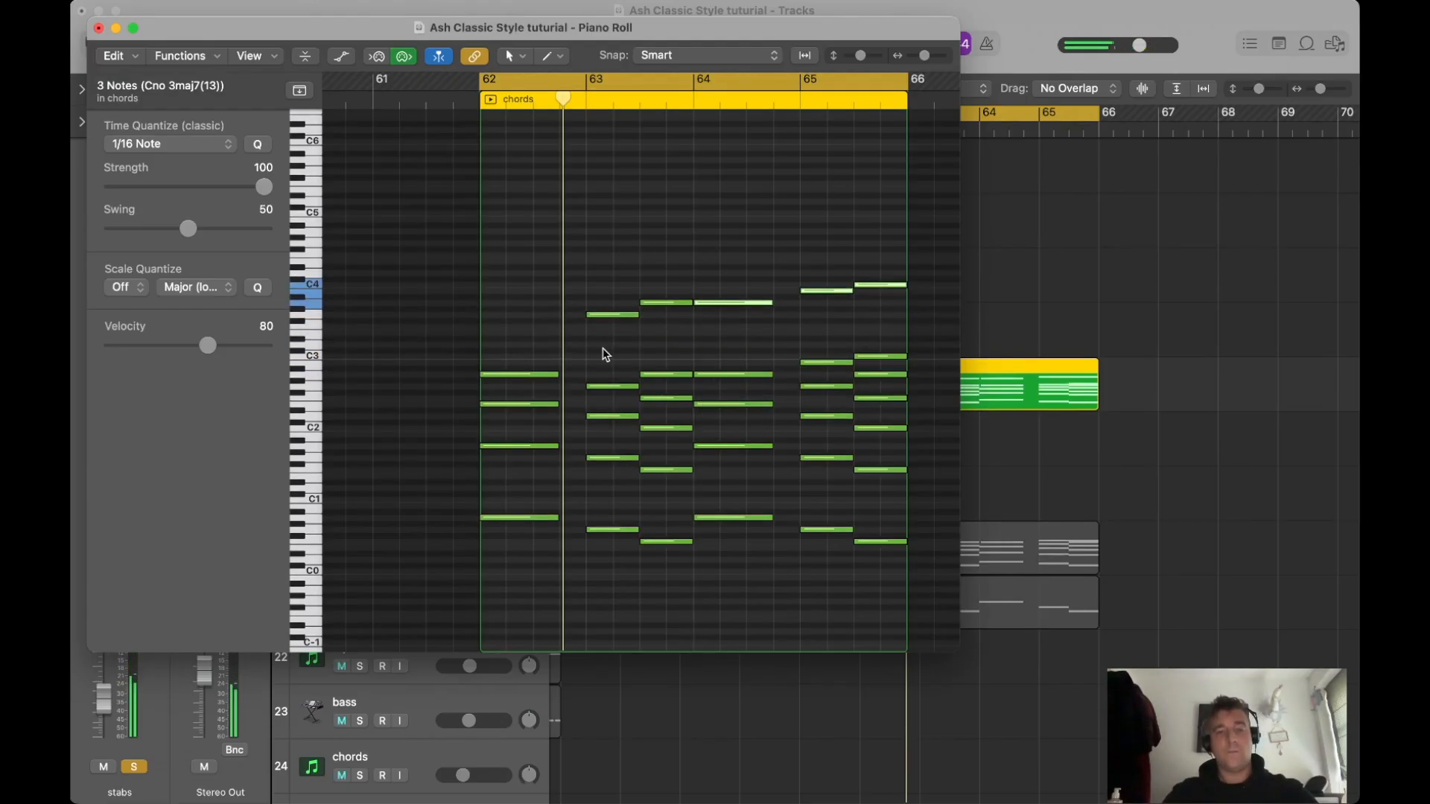
left_click(689, 344)
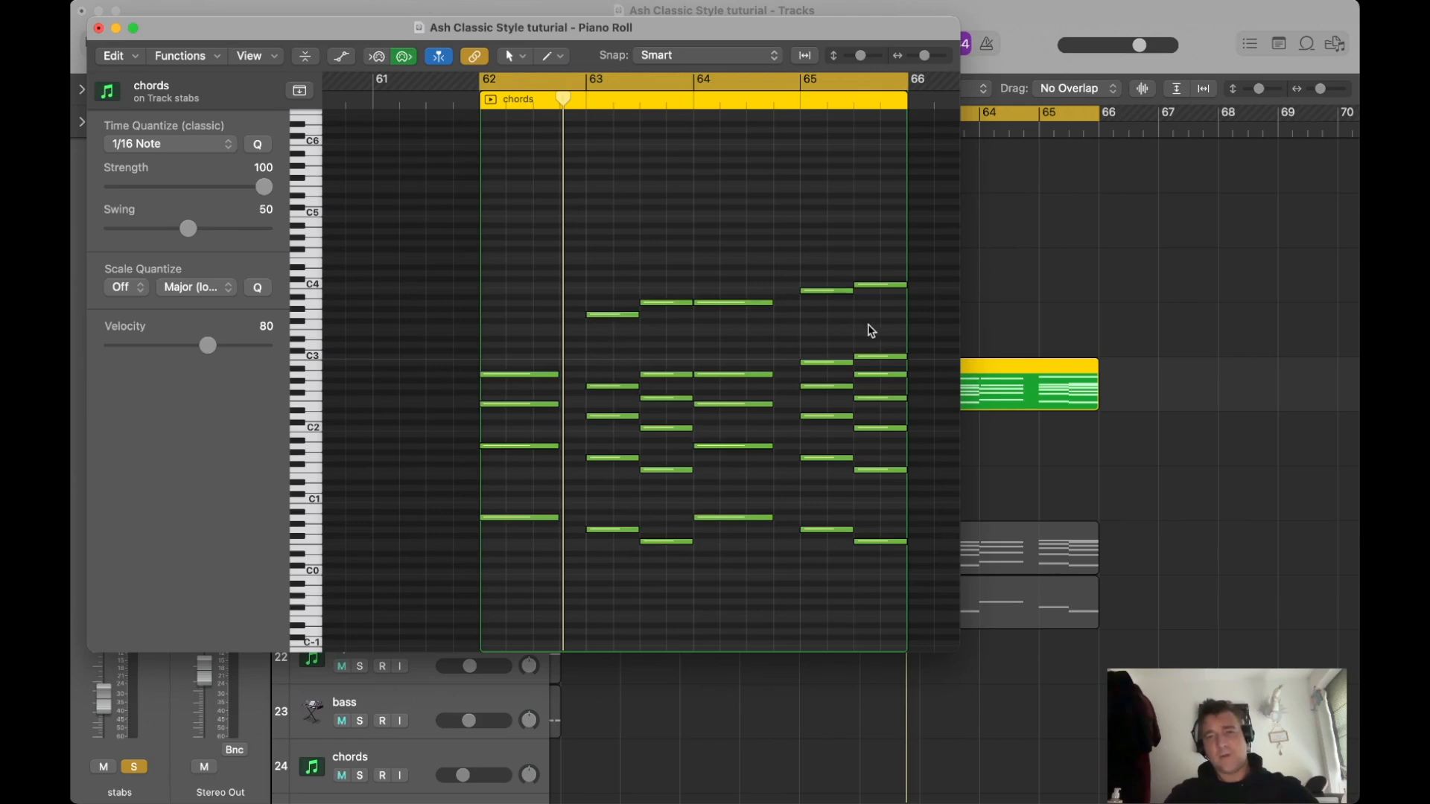
Add harmony notes below the upper notes in bars 63 and 64, with F3 at 63 3, and lower bar 64's harmony a semitone.
left_click_drag(610, 316, 609, 346)
left_click_drag(668, 309, 669, 331)
left_click_drag(744, 304, 742, 326)
left_click_drag(743, 325, 744, 331)
left_click(673, 329)
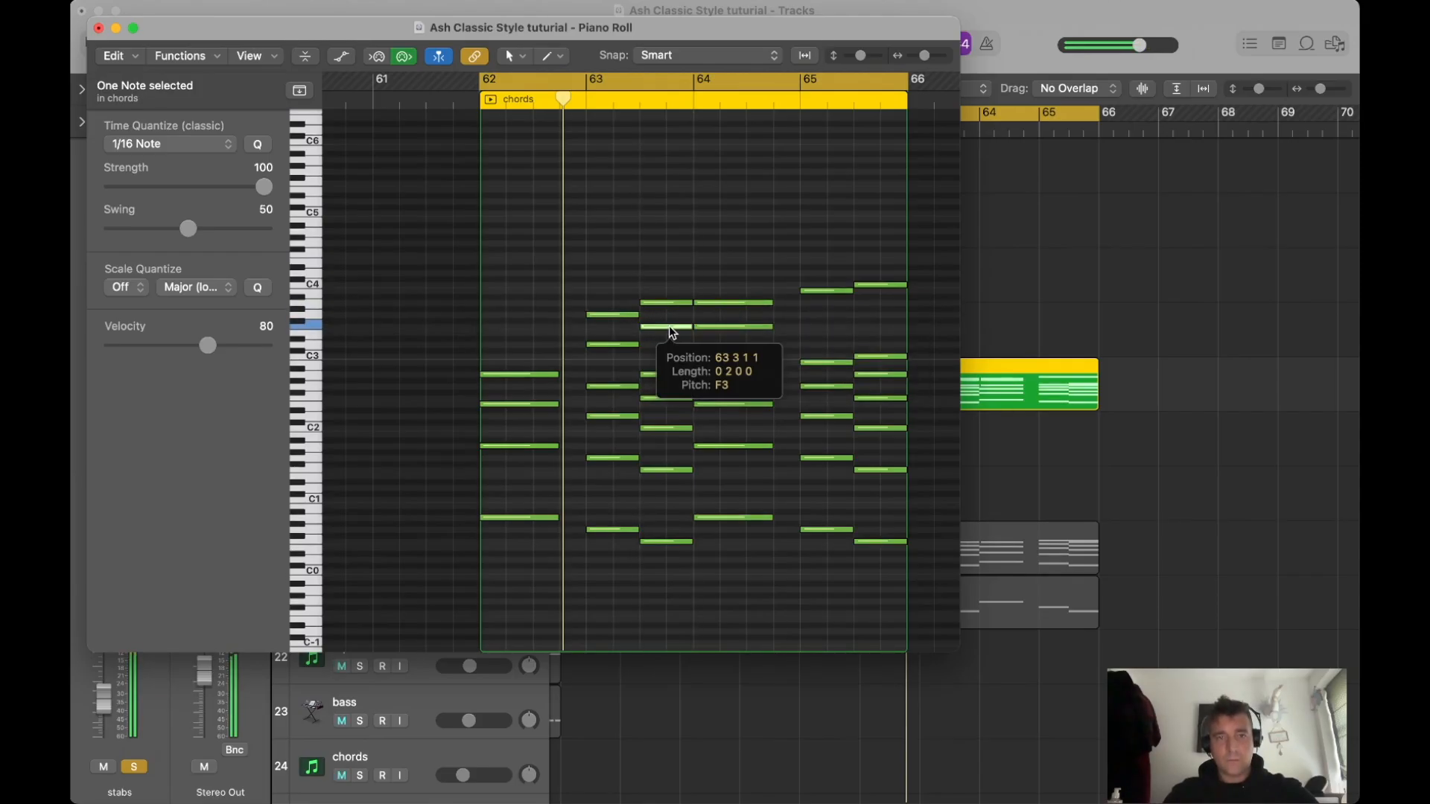
left_click(720, 327)
key("alt+Down")
Add harmony notes below the two upper notes in bar 65, with A3 on the last chord, play them, and return to the arrangement.
left_click_drag(822, 293, 877, 309)
left_click(875, 285)
key("space")
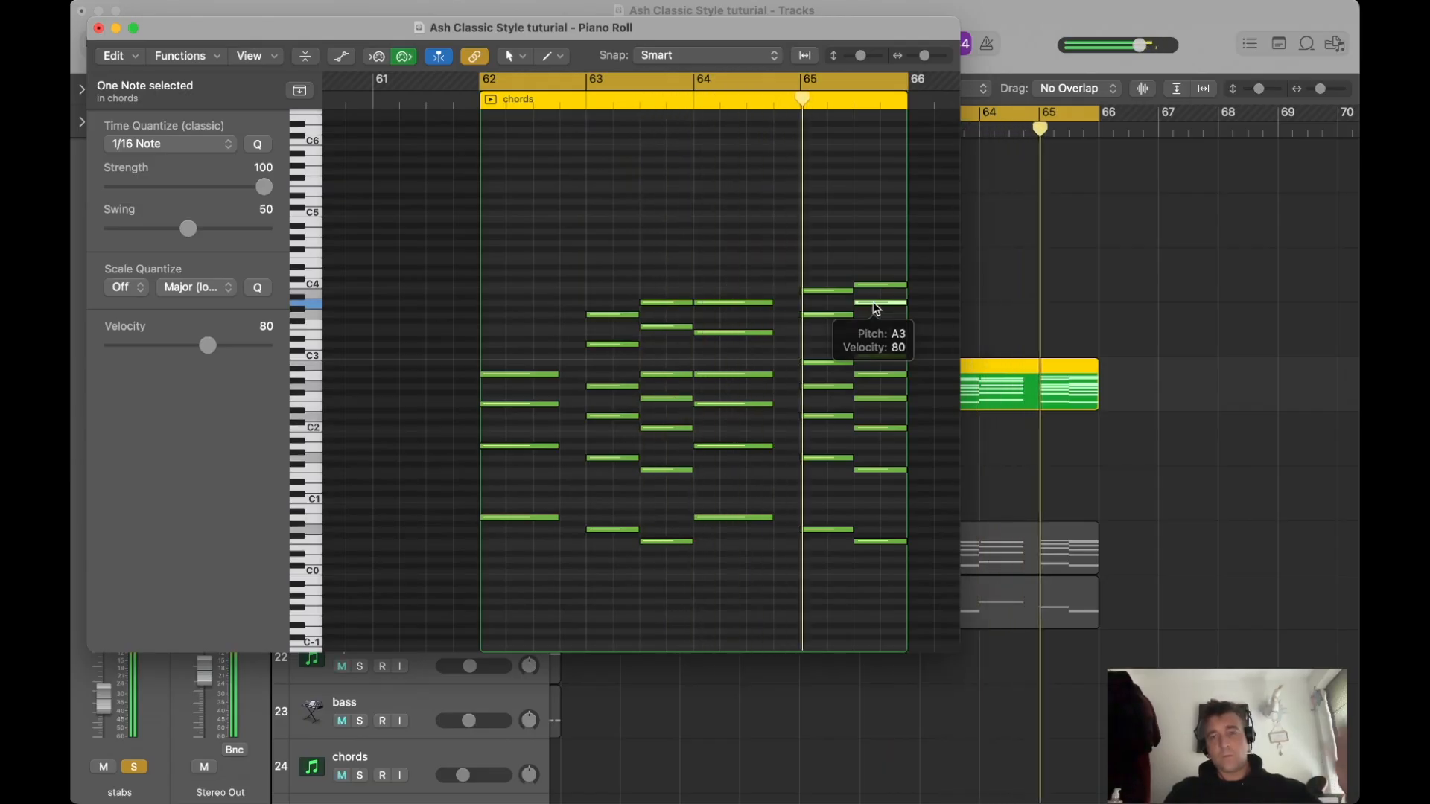
key("space")
left_click(1142, 294)
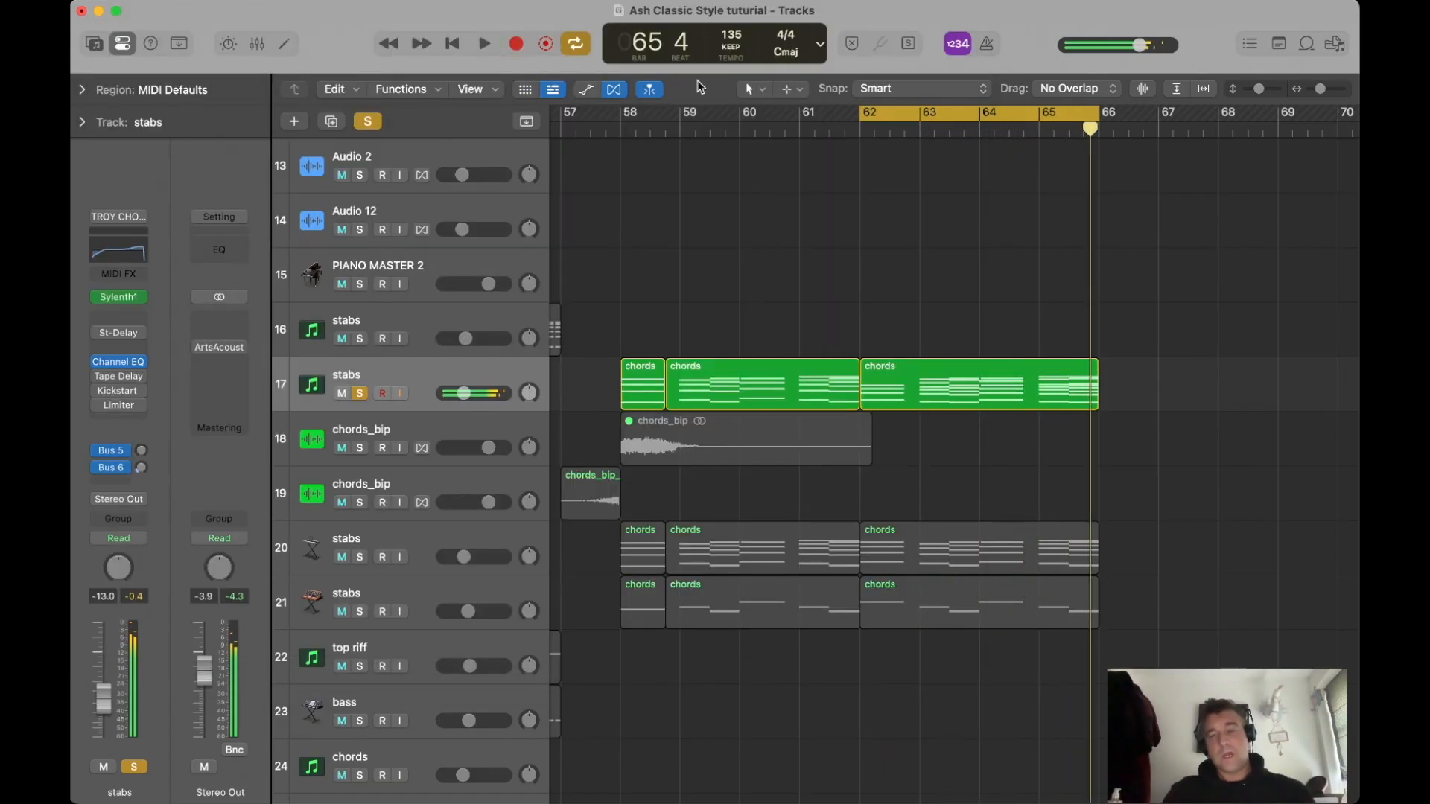
Turn off the cycle and the solo on track 17, and play the full chord section from about bar 61 to bar 66.
left_click(787, 128)
key("c")
key("space")
left_click(361, 400)
left_click(358, 393)
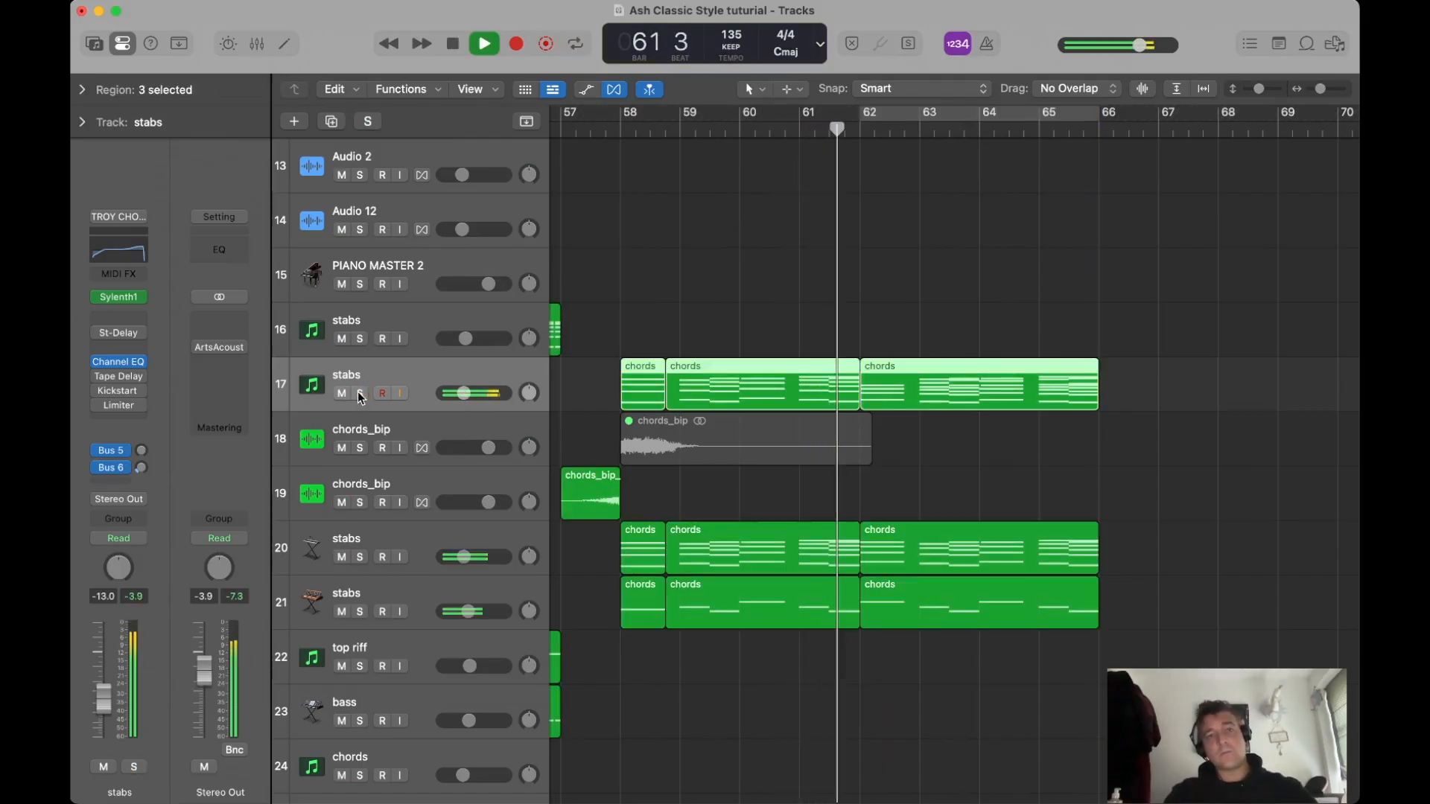
left_click(1029, 304)
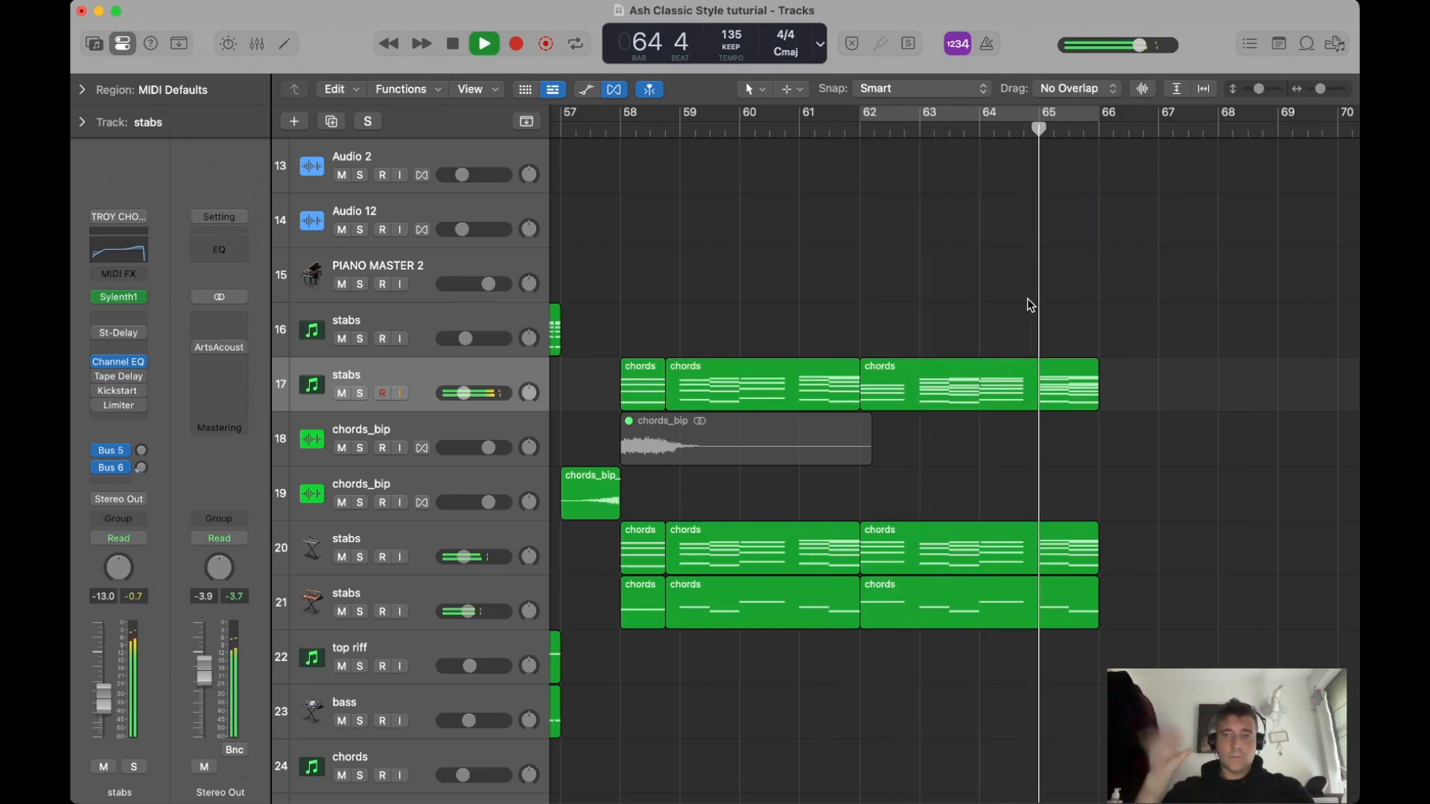
key("space")
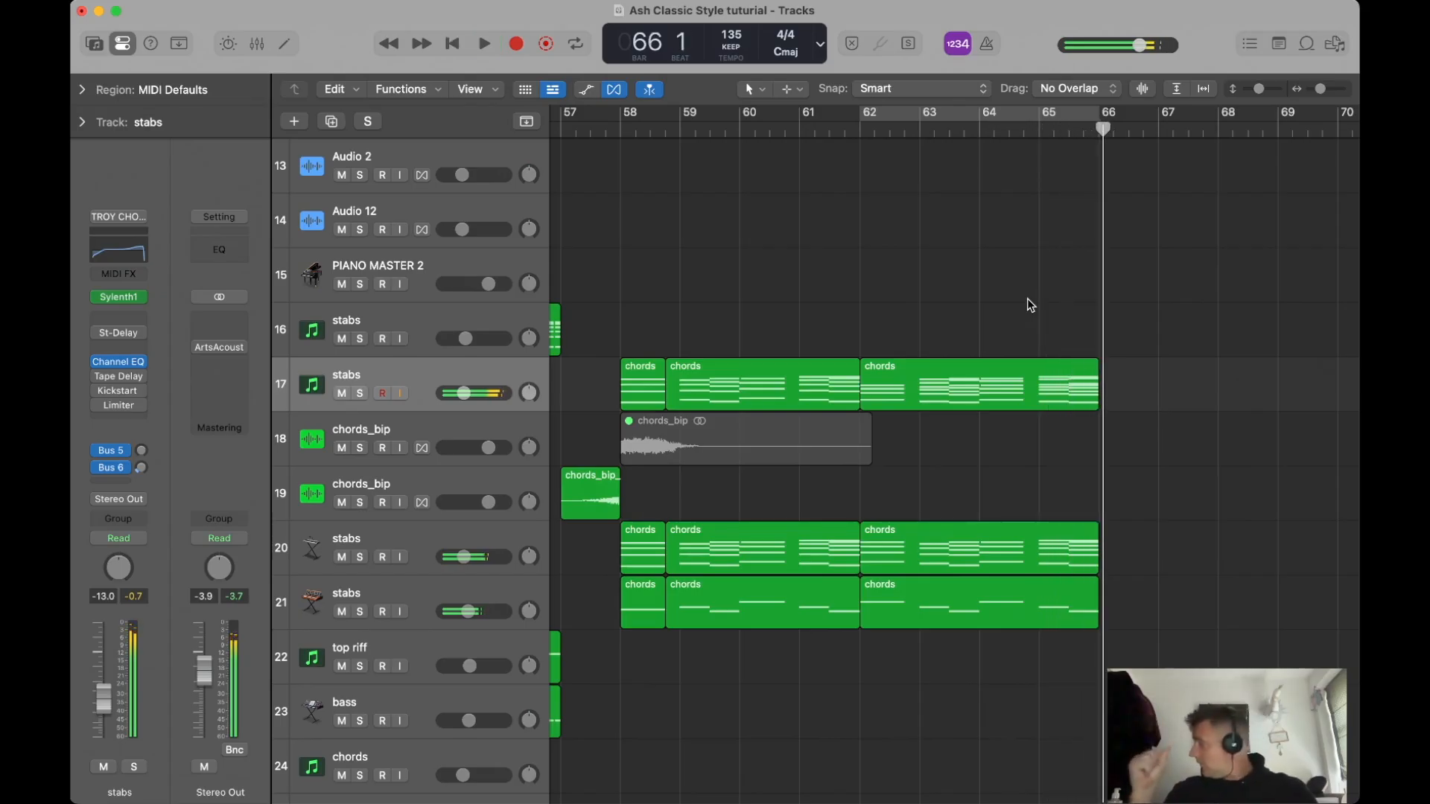
Play the arrangement from bar 41 to about bar 44 and select the bass track 23 with its regions.
key("z")
left_click(886, 133)
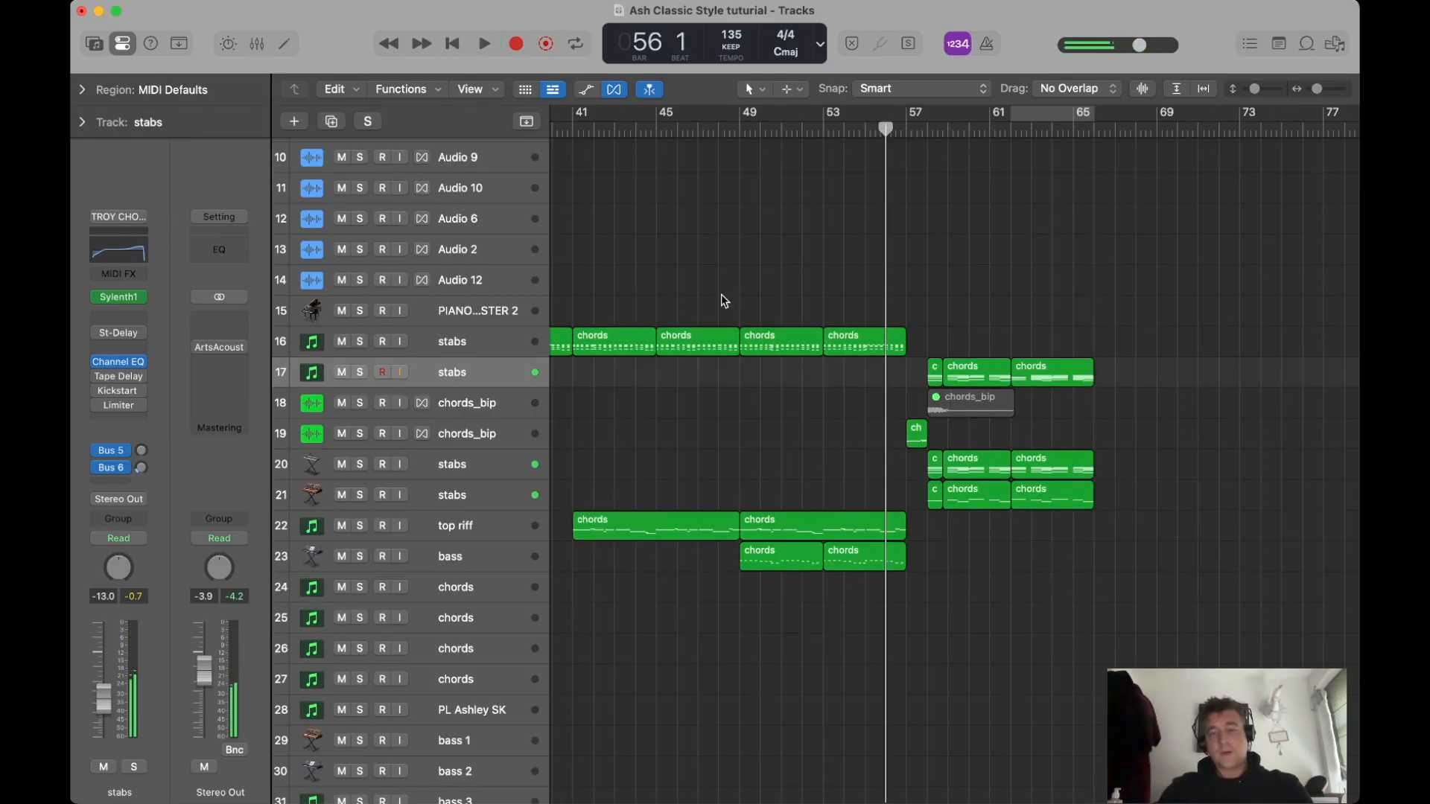
scroll(720, 371, "down", 5)
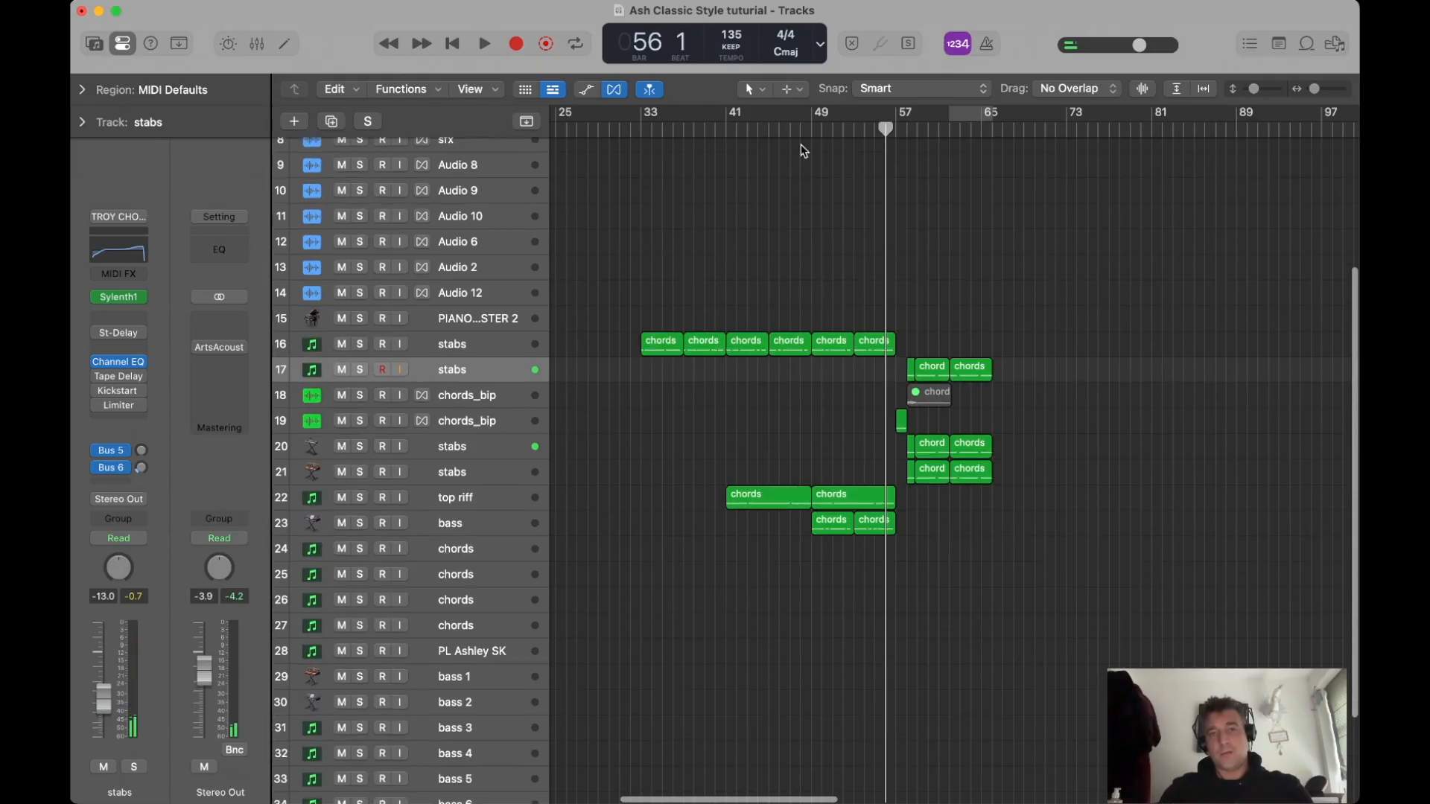
left_click(731, 131)
key("space")
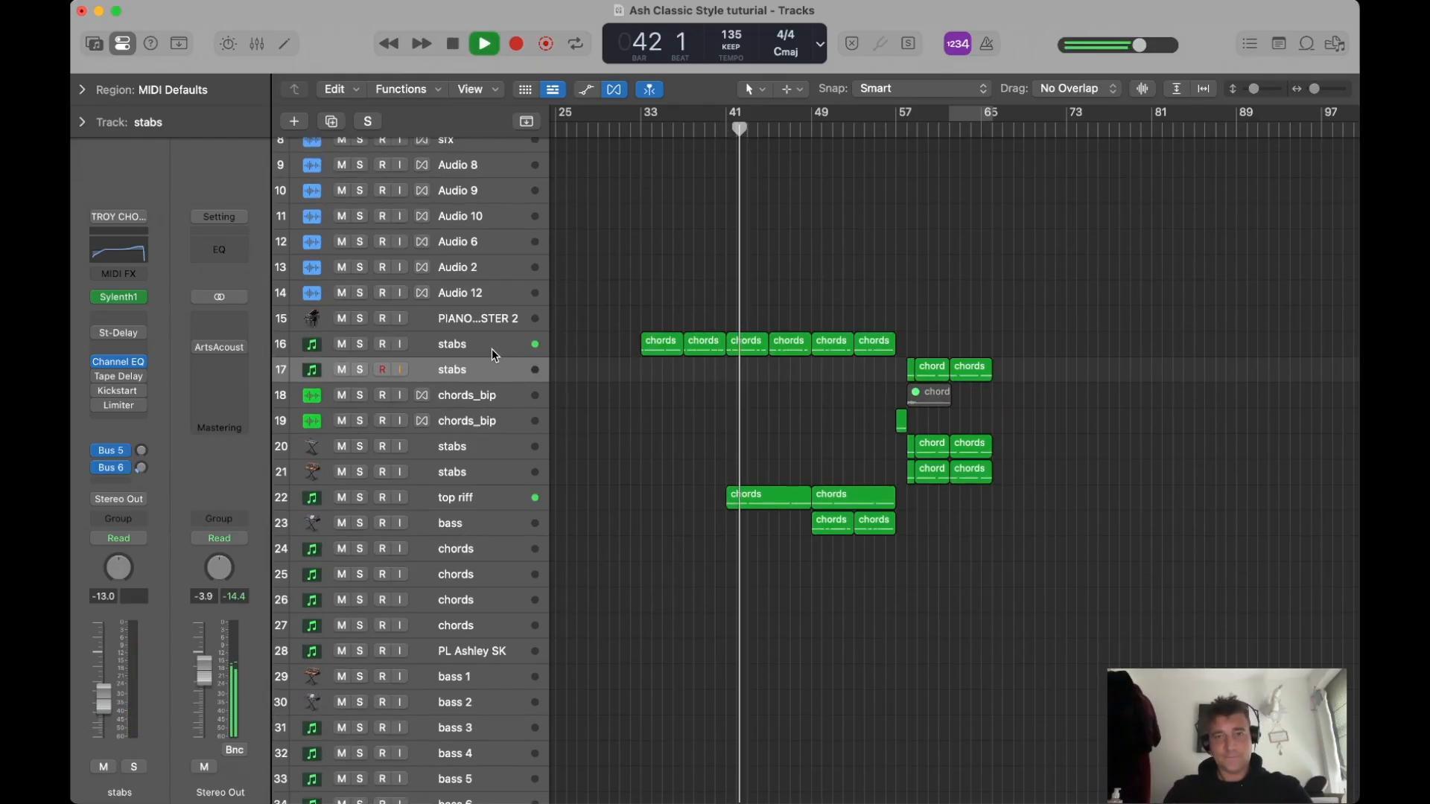
left_click(504, 521)
scroll(680, 472, "up", 5)
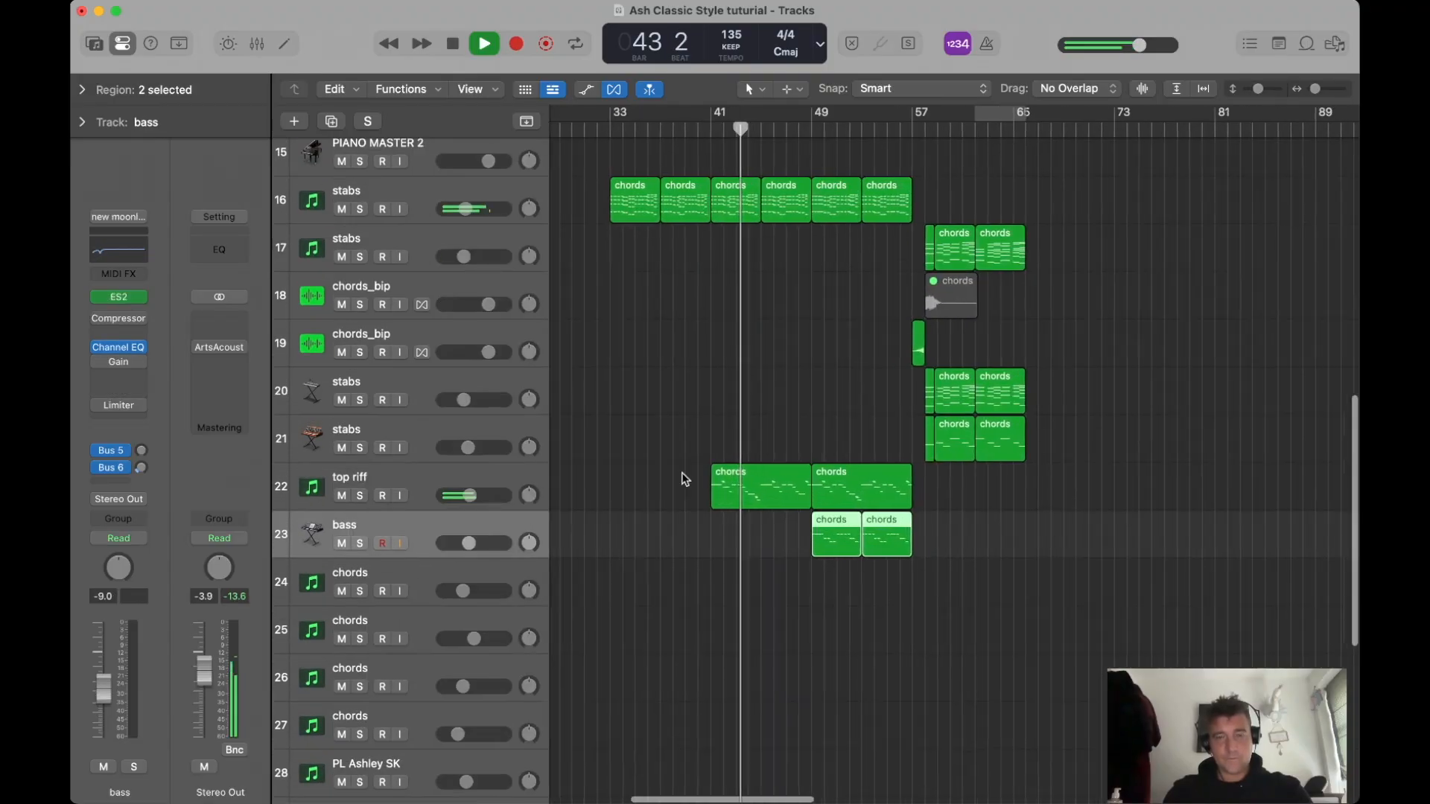
key("space")
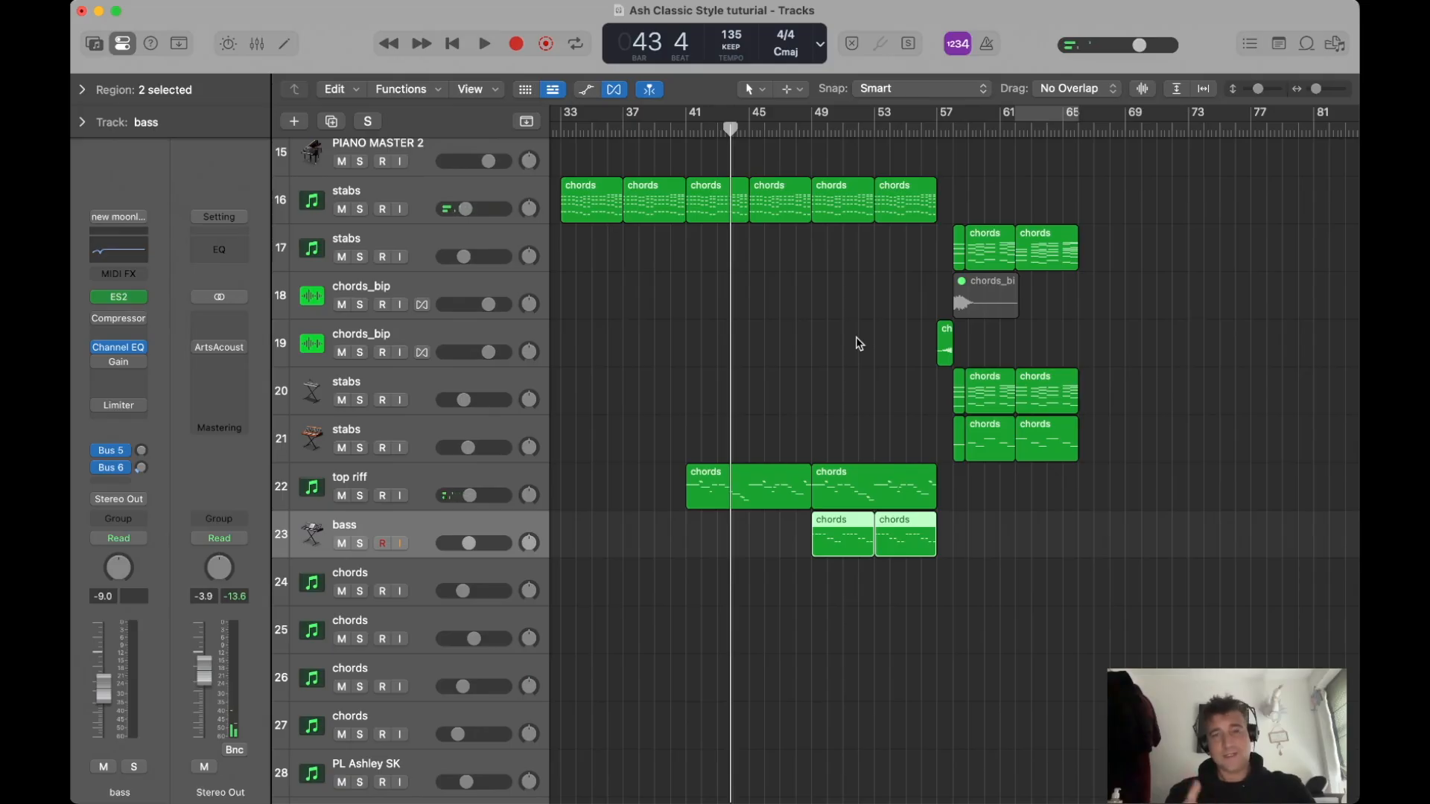
Place the playhead at bar 33 and copy the two bass regions on track 23 to bar 41, under the first top riff region.
scroll(855, 337, "left", 3)
left_click(630, 131)
left_click(749, 335)
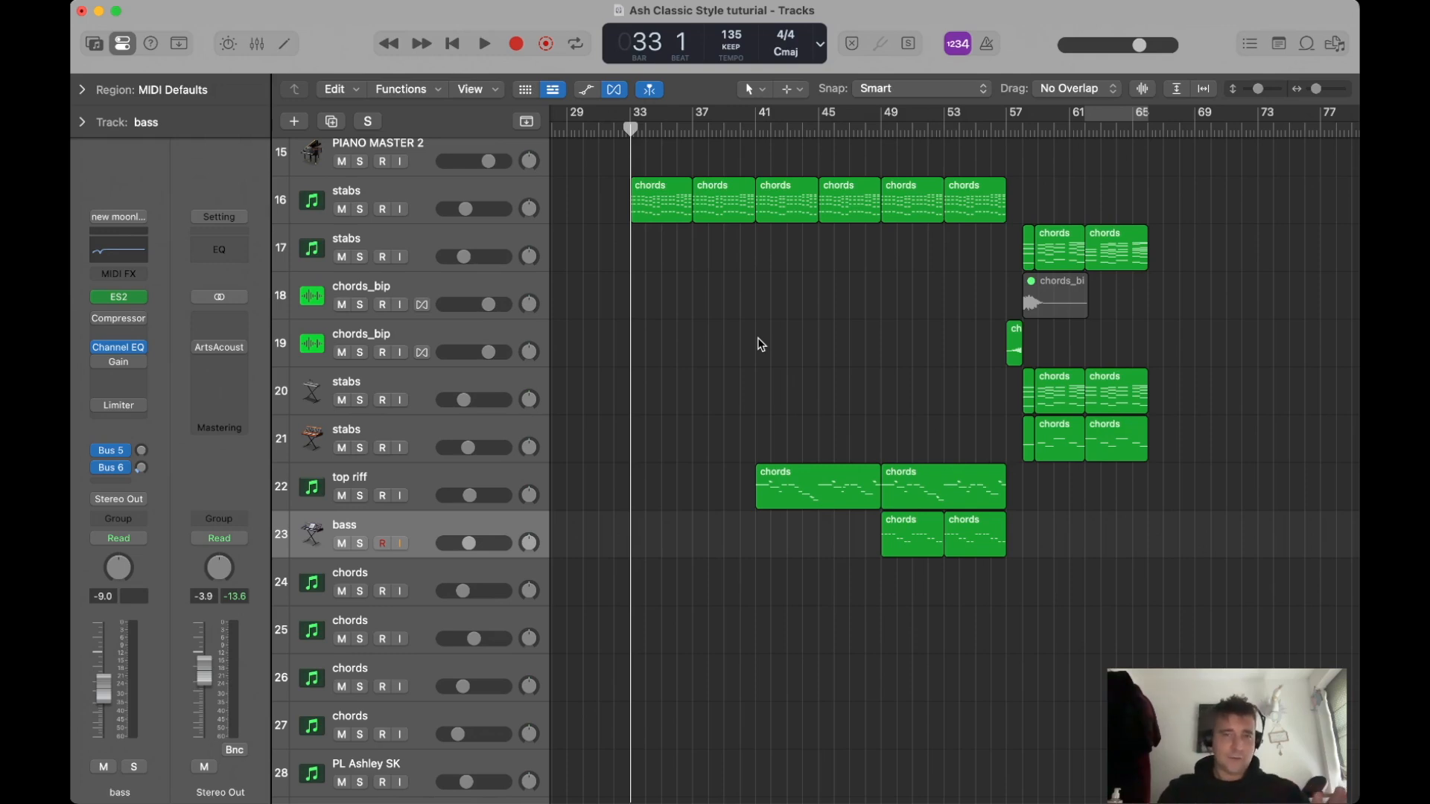
left_click_drag(792, 539, 1024, 560)
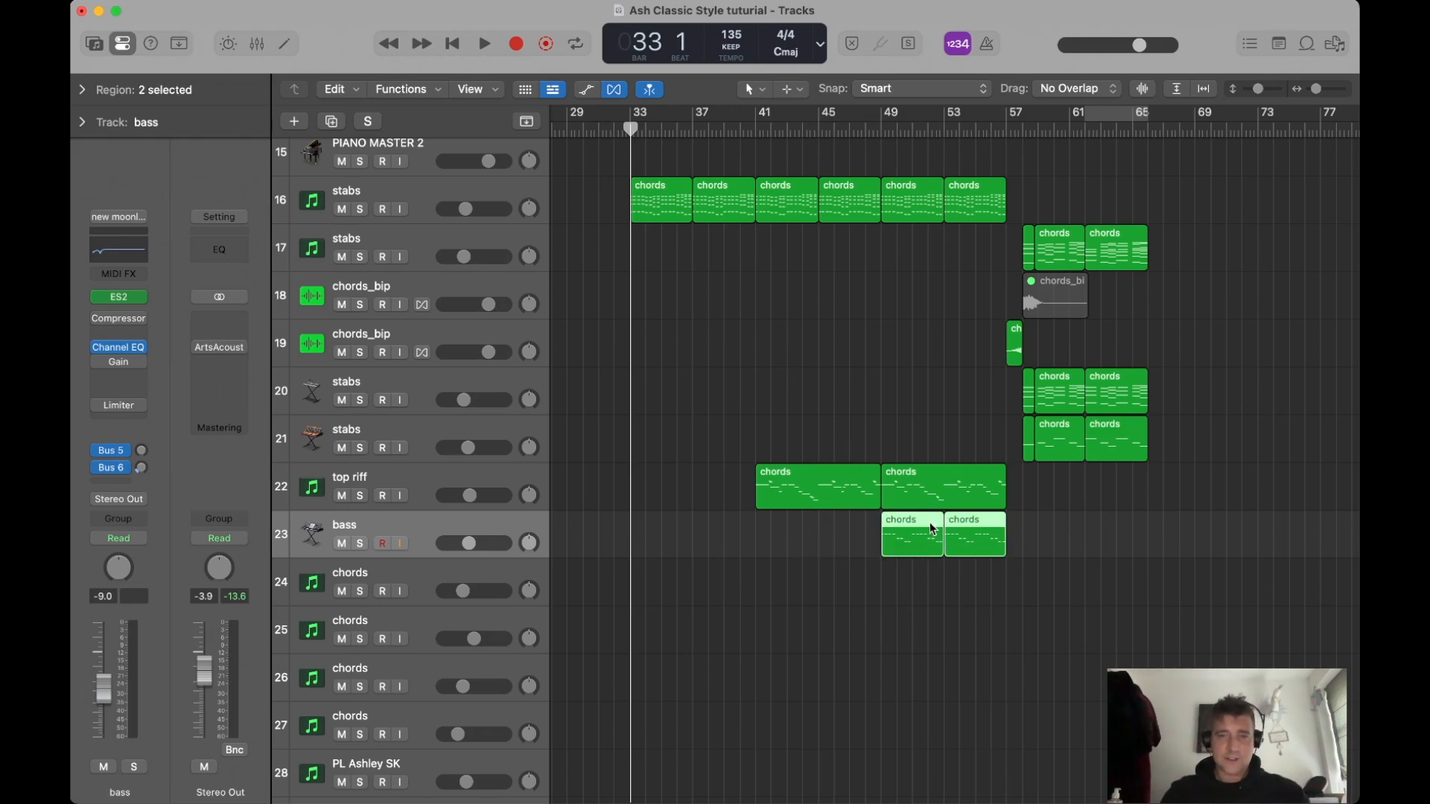
left_click_drag(917, 541, 794, 527)
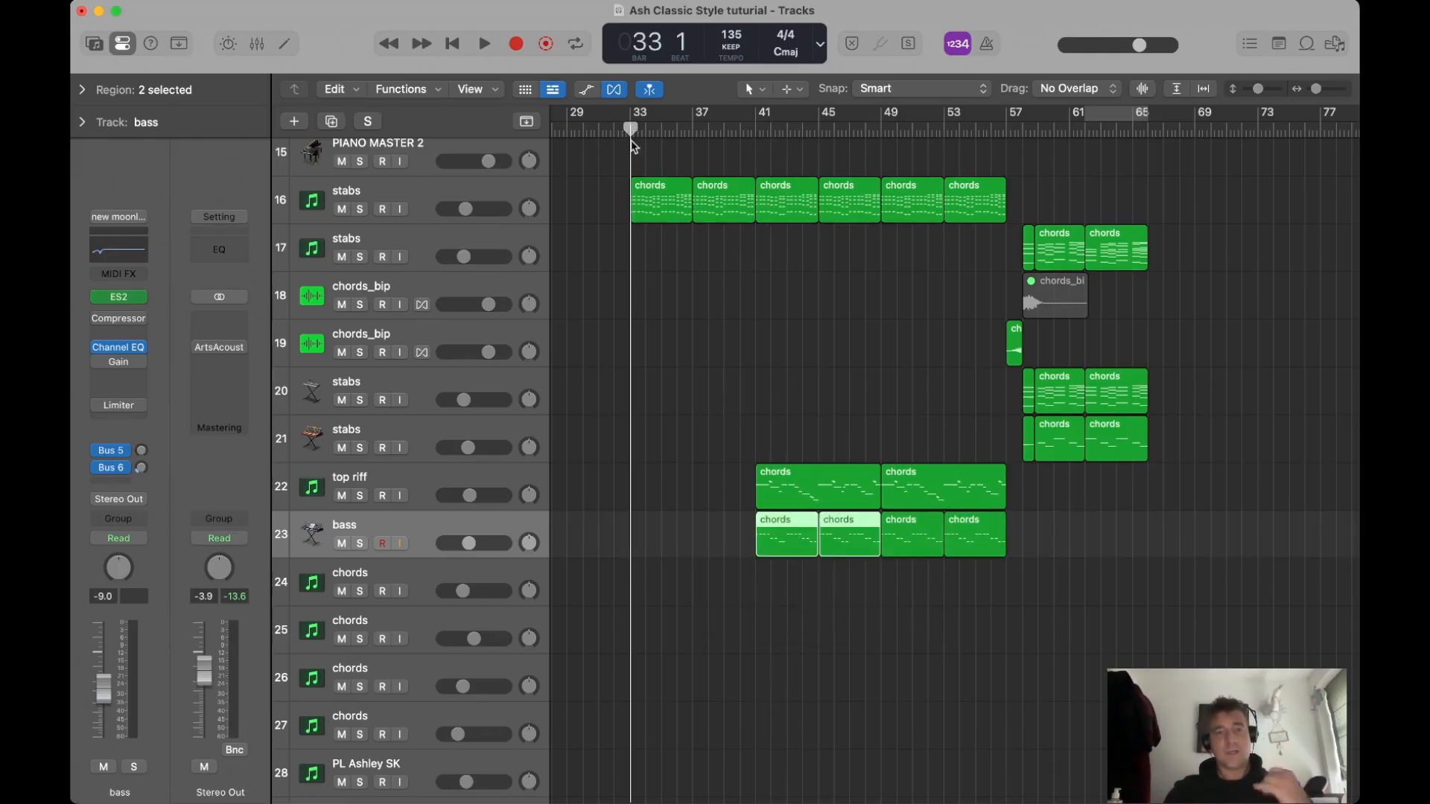
Play the stabs, top riff and bass from bar 33 to about bar 49.
key("space")
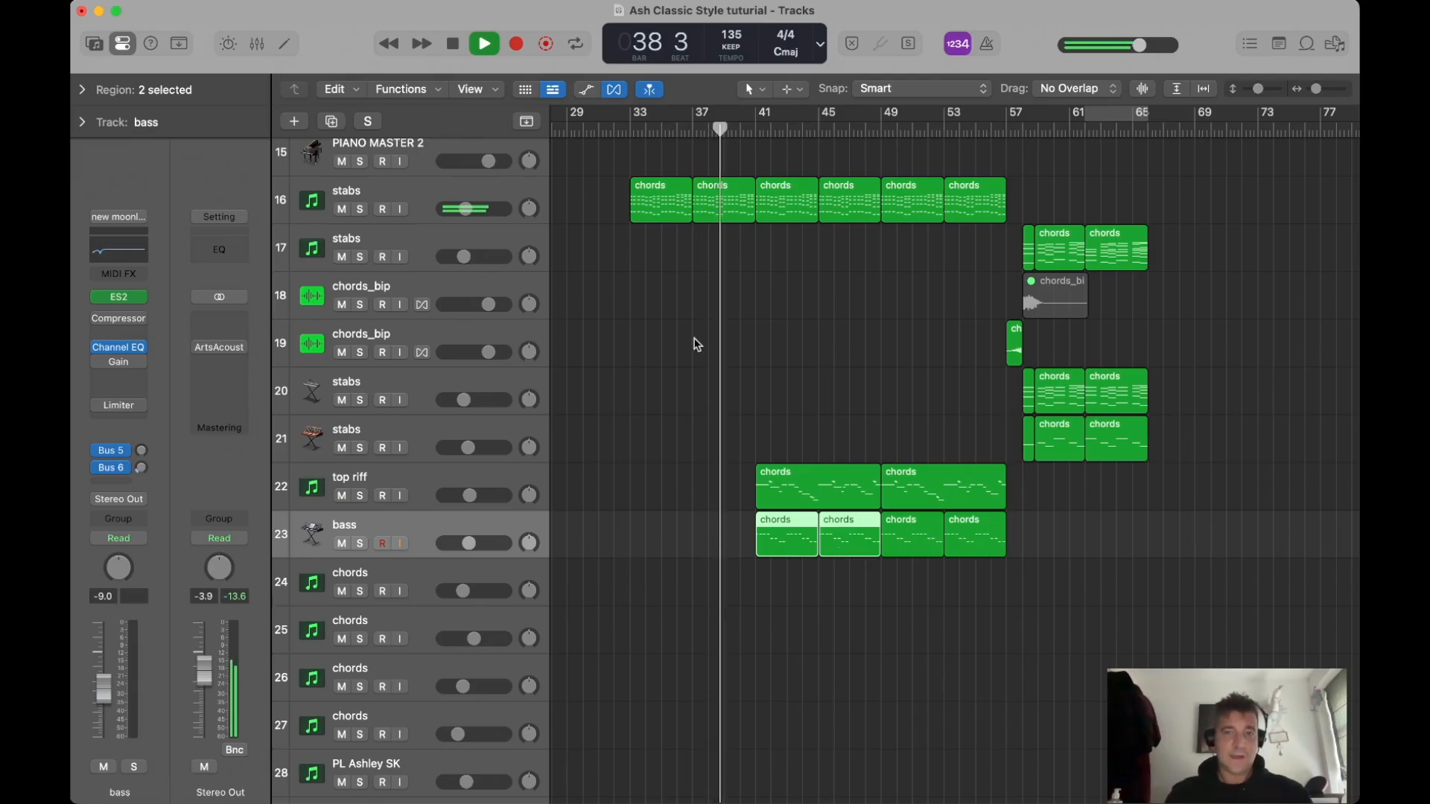
left_click(420, 190)
scroll(744, 256, "down", 1)
scroll(744, 256, "down", 3)
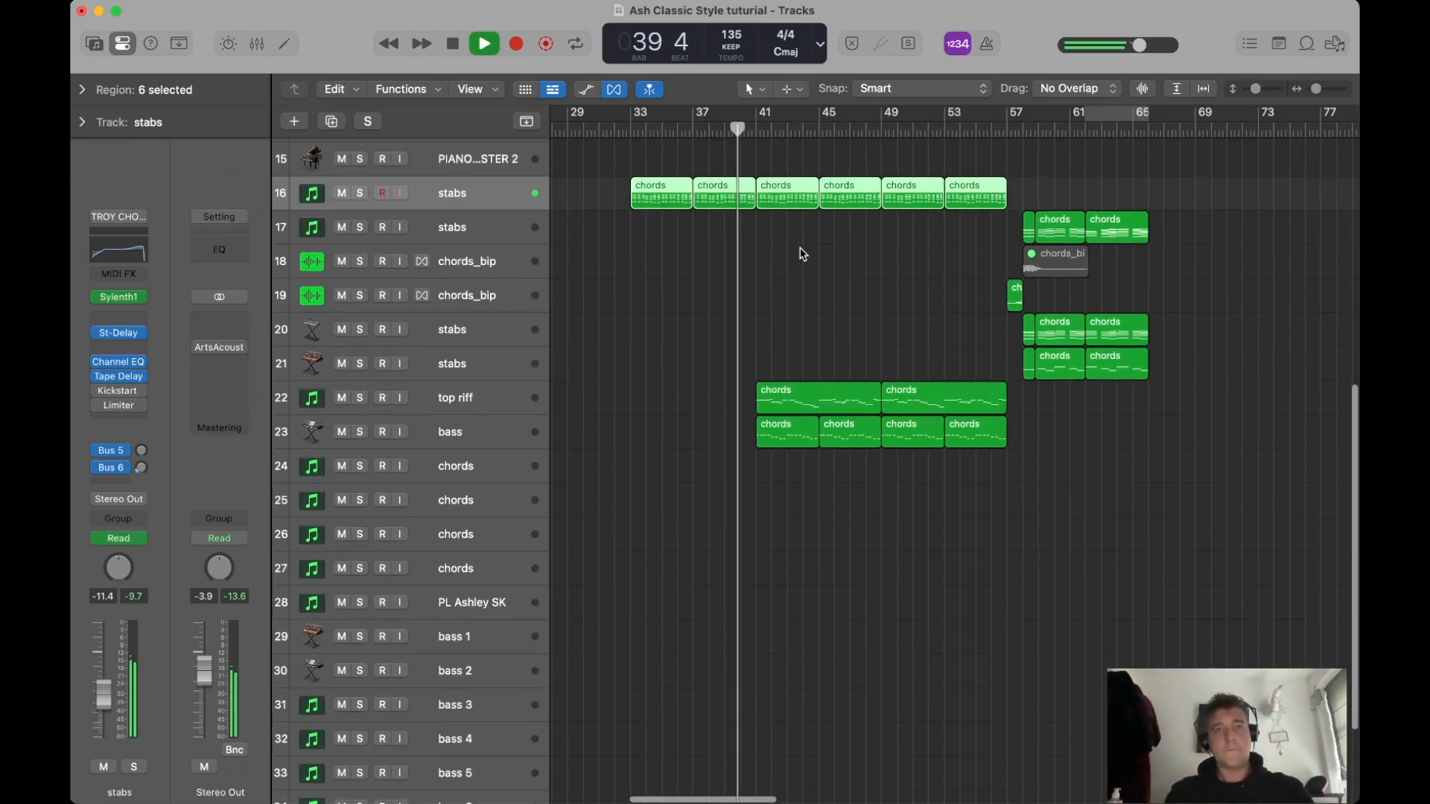
left_click(784, 213)
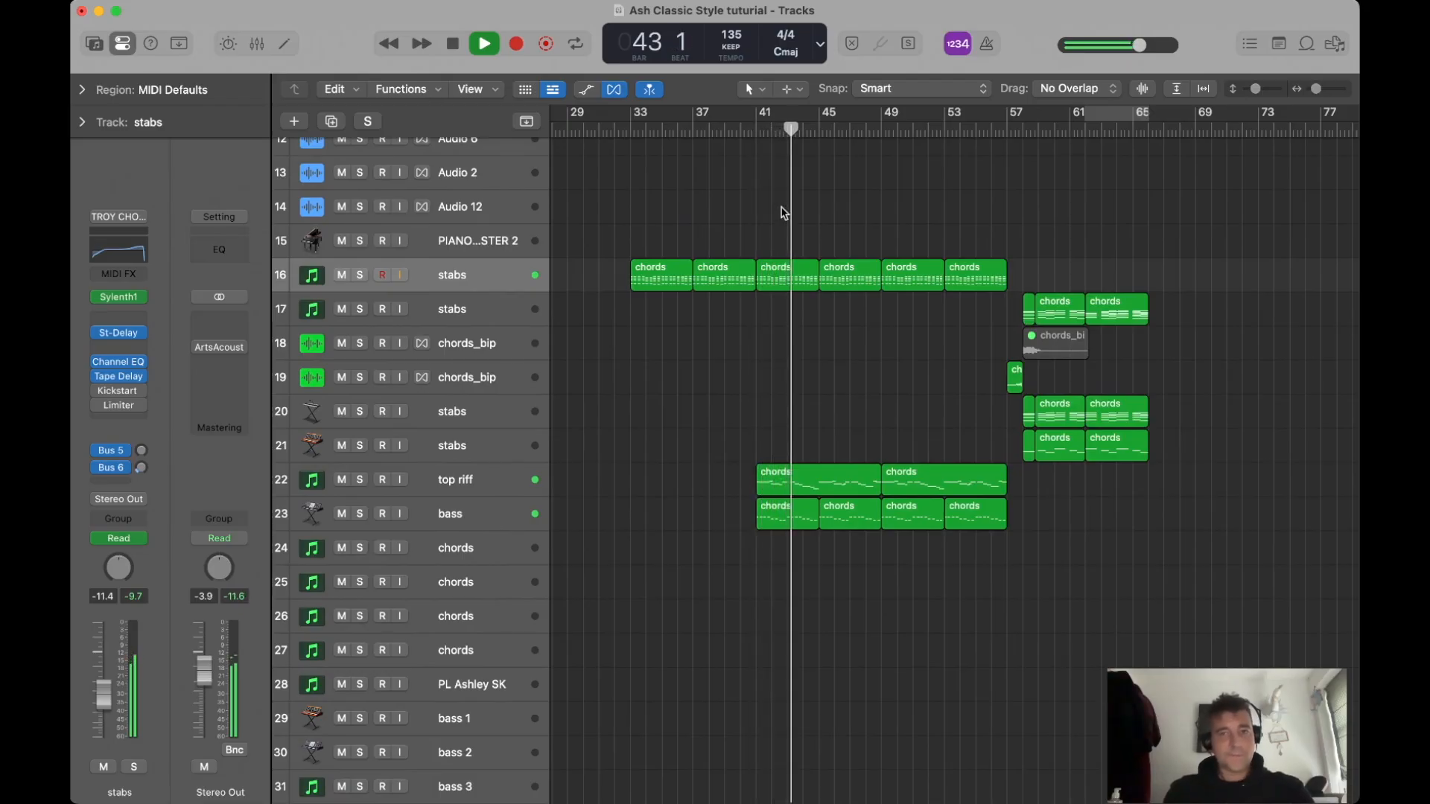
scroll(784, 213, "right", 3)
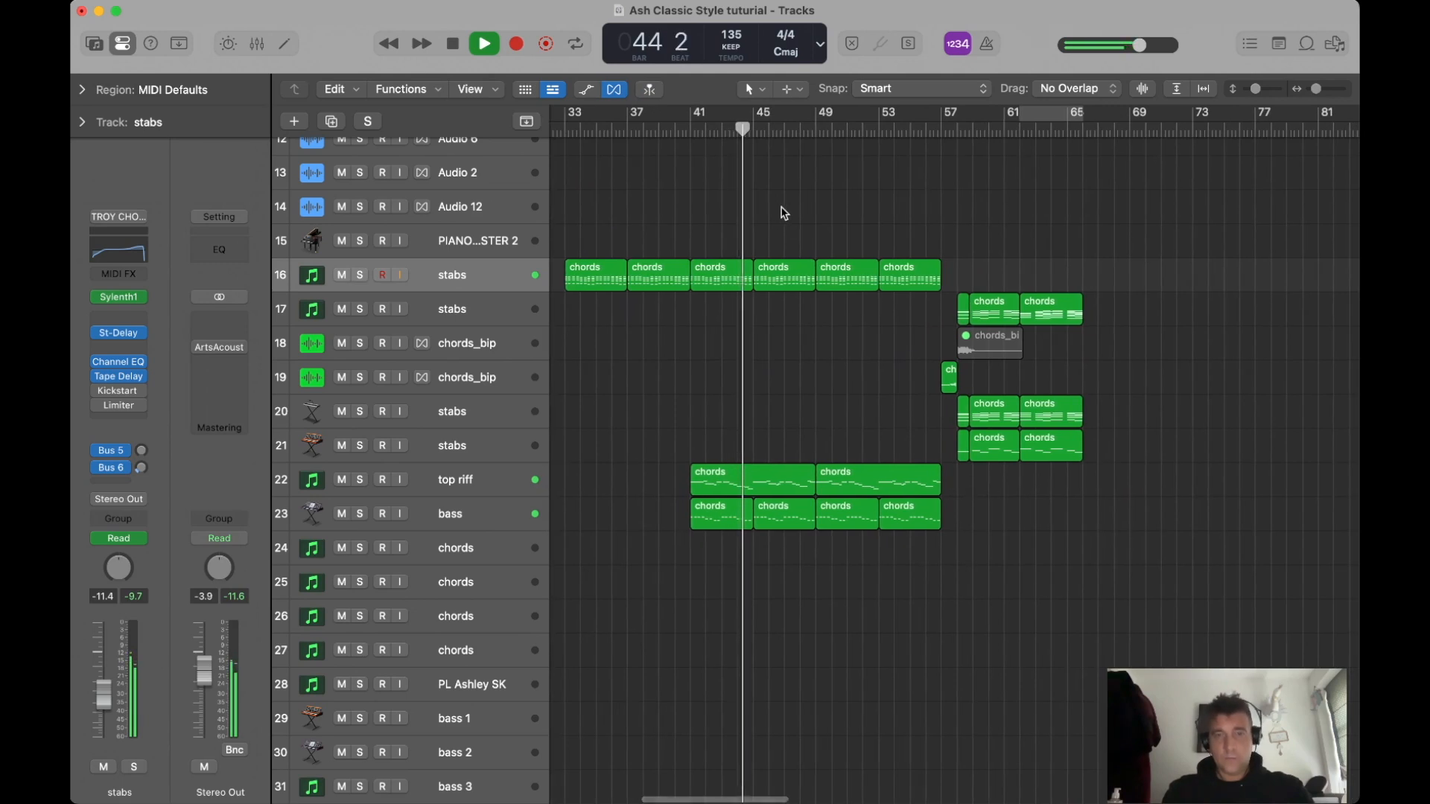
scroll(785, 213, "right", 2)
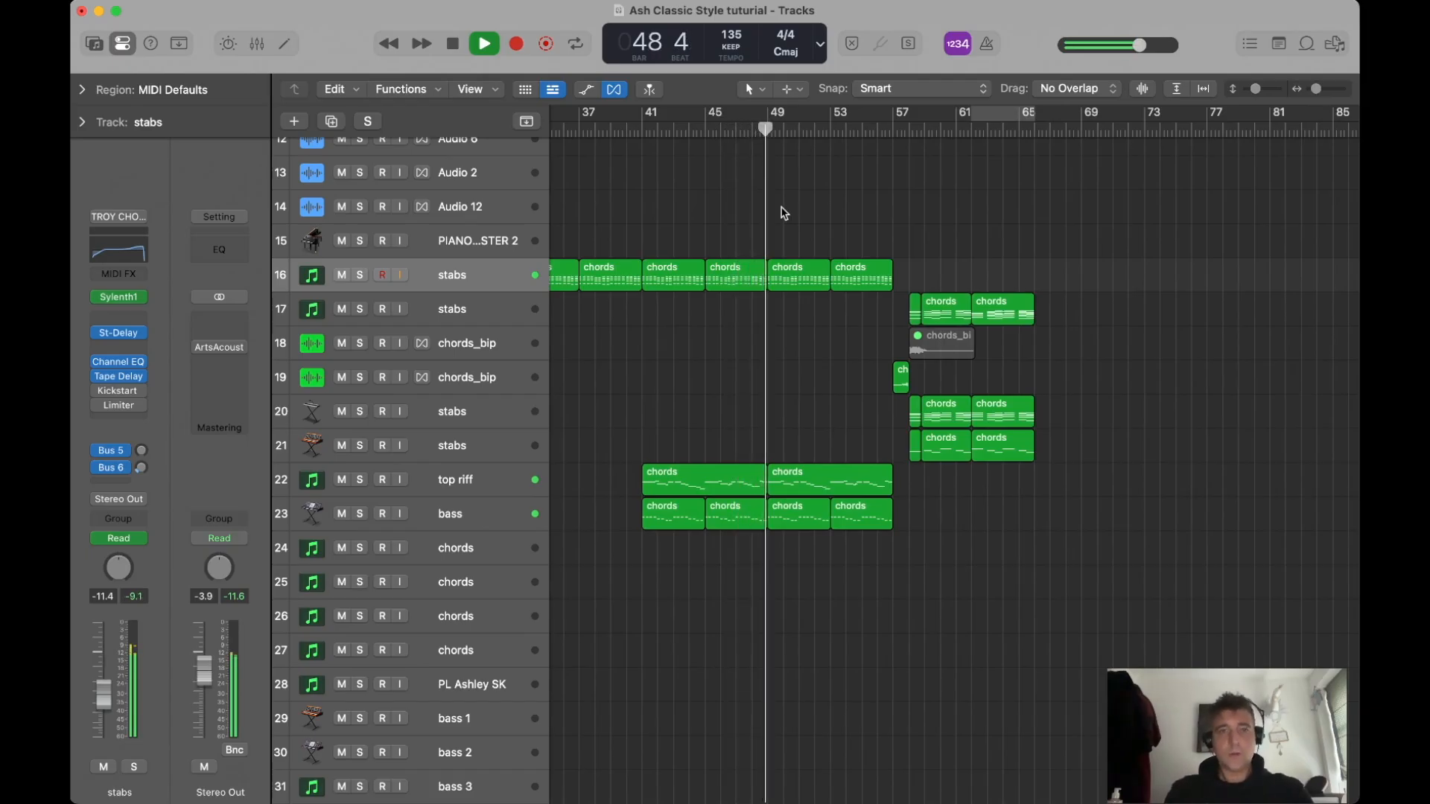
key("space")
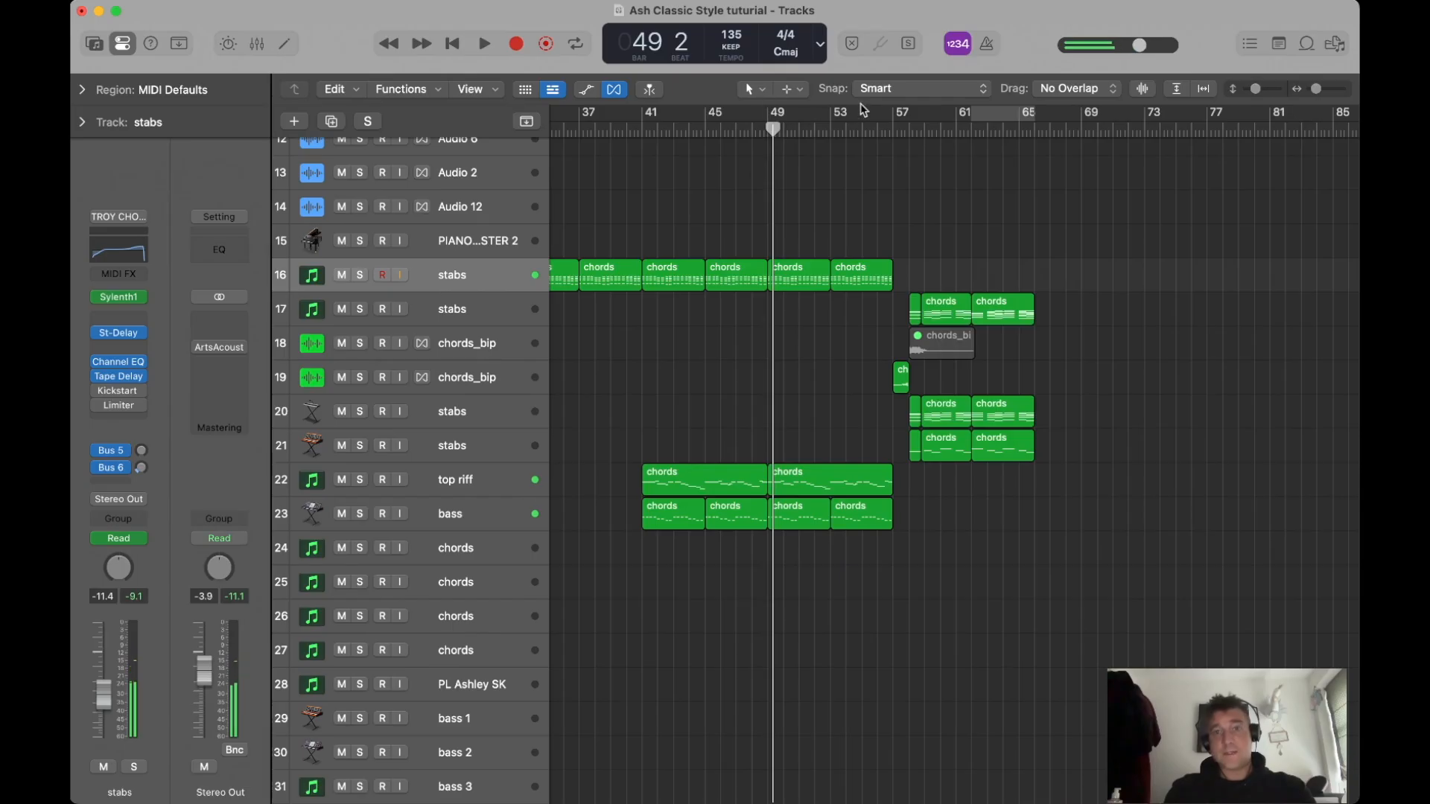
Set a cycle range from bar 49 to bar 57 and select the PIANO MASTER 2 track.
left_click_drag(770, 113, 894, 115)
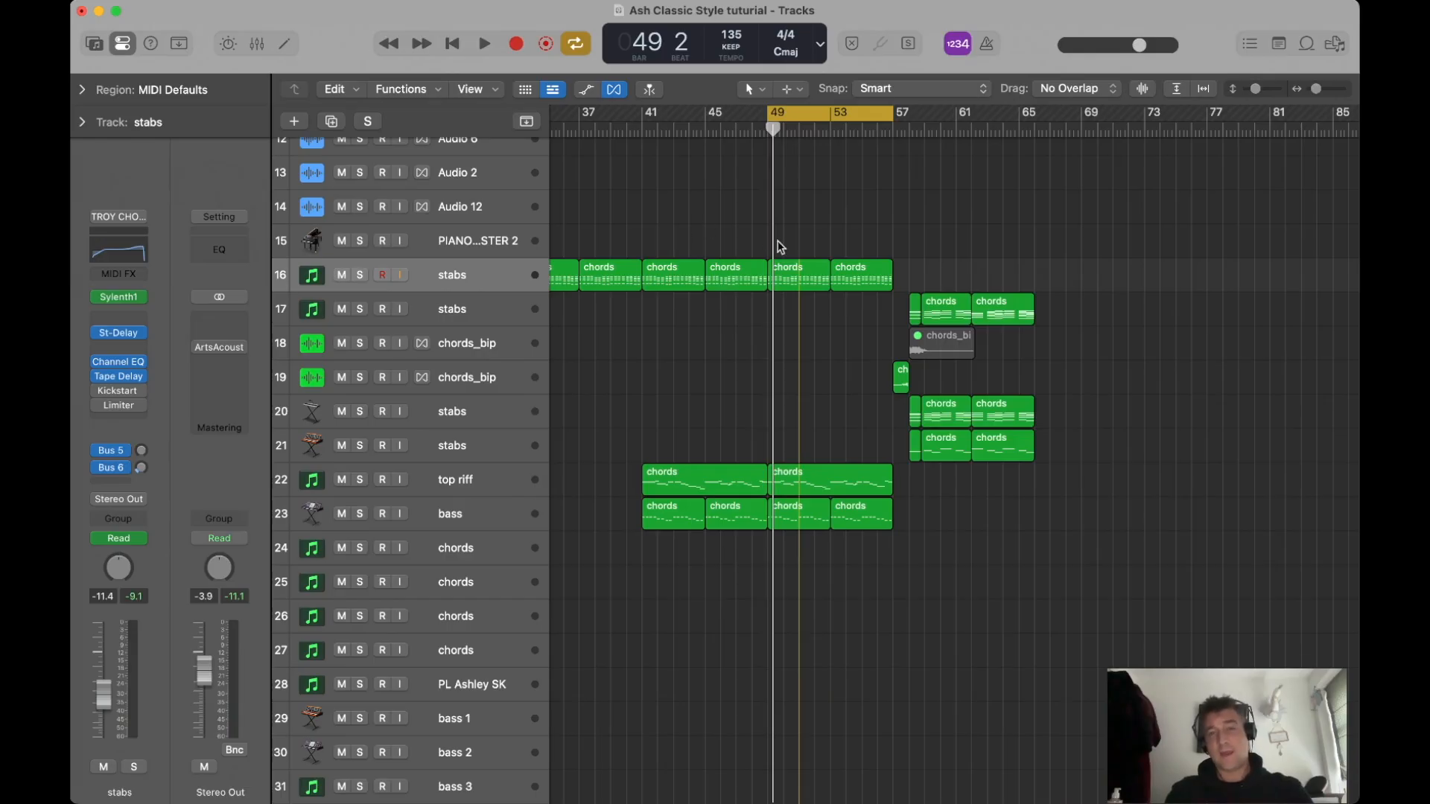
left_click_drag(687, 227, 868, 550)
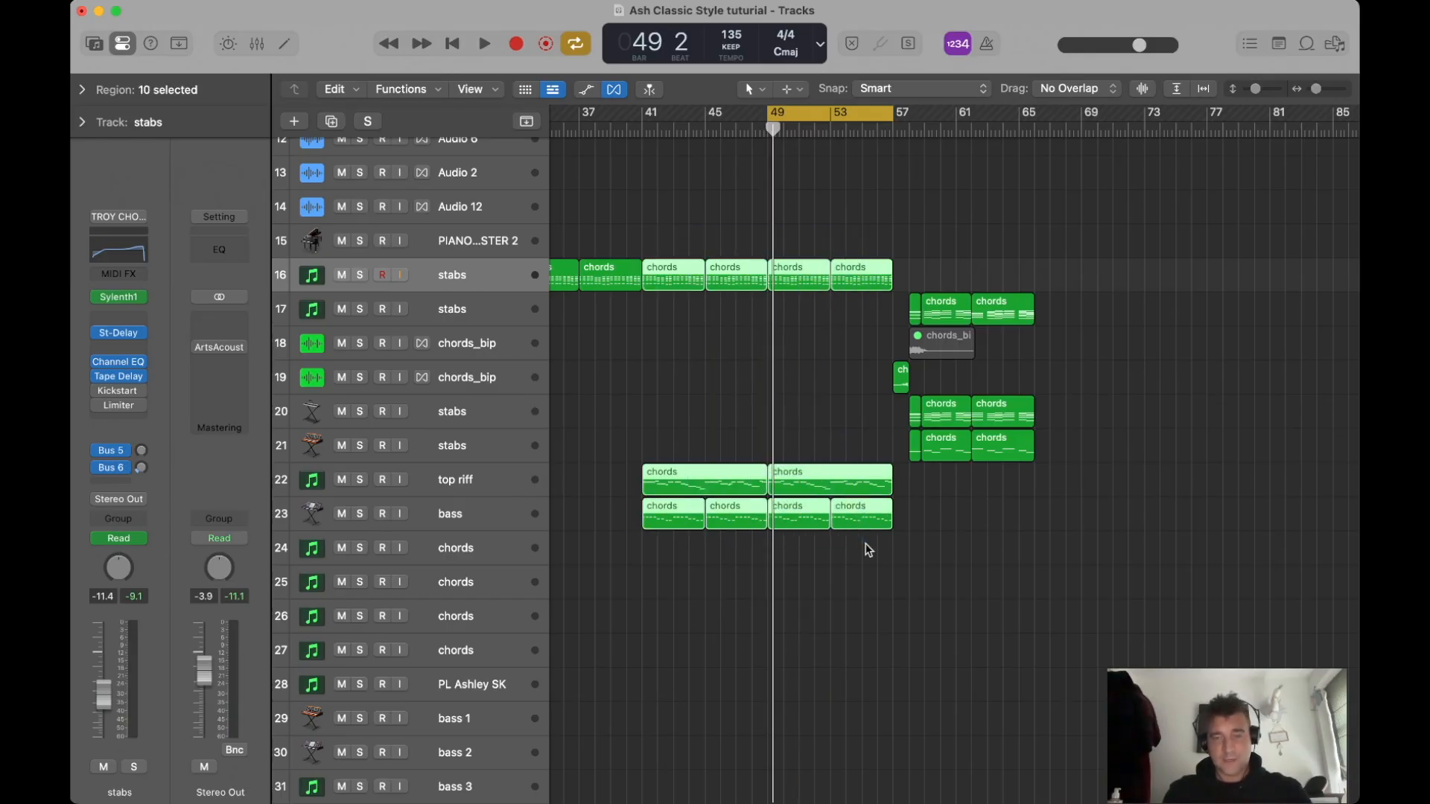
left_click(879, 223)
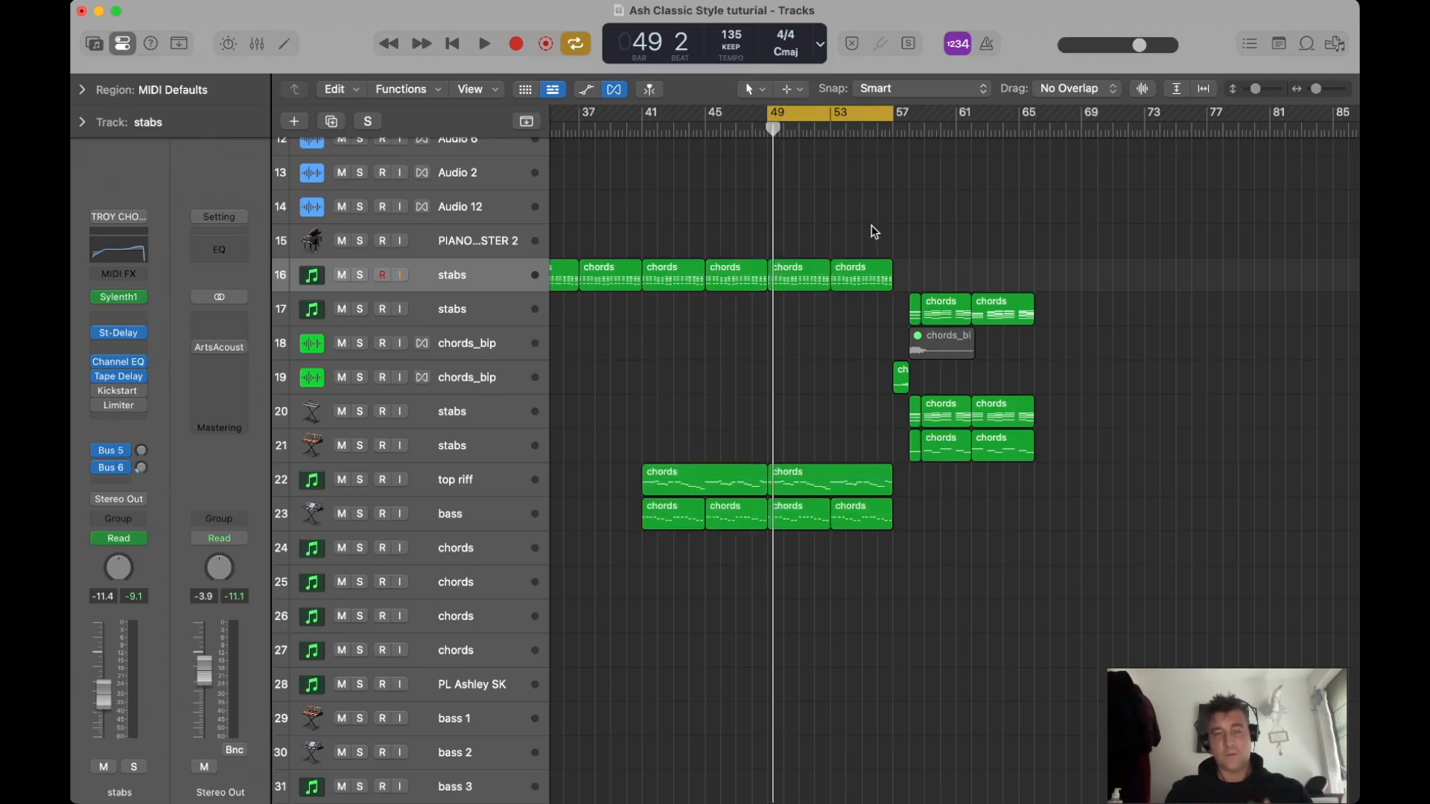
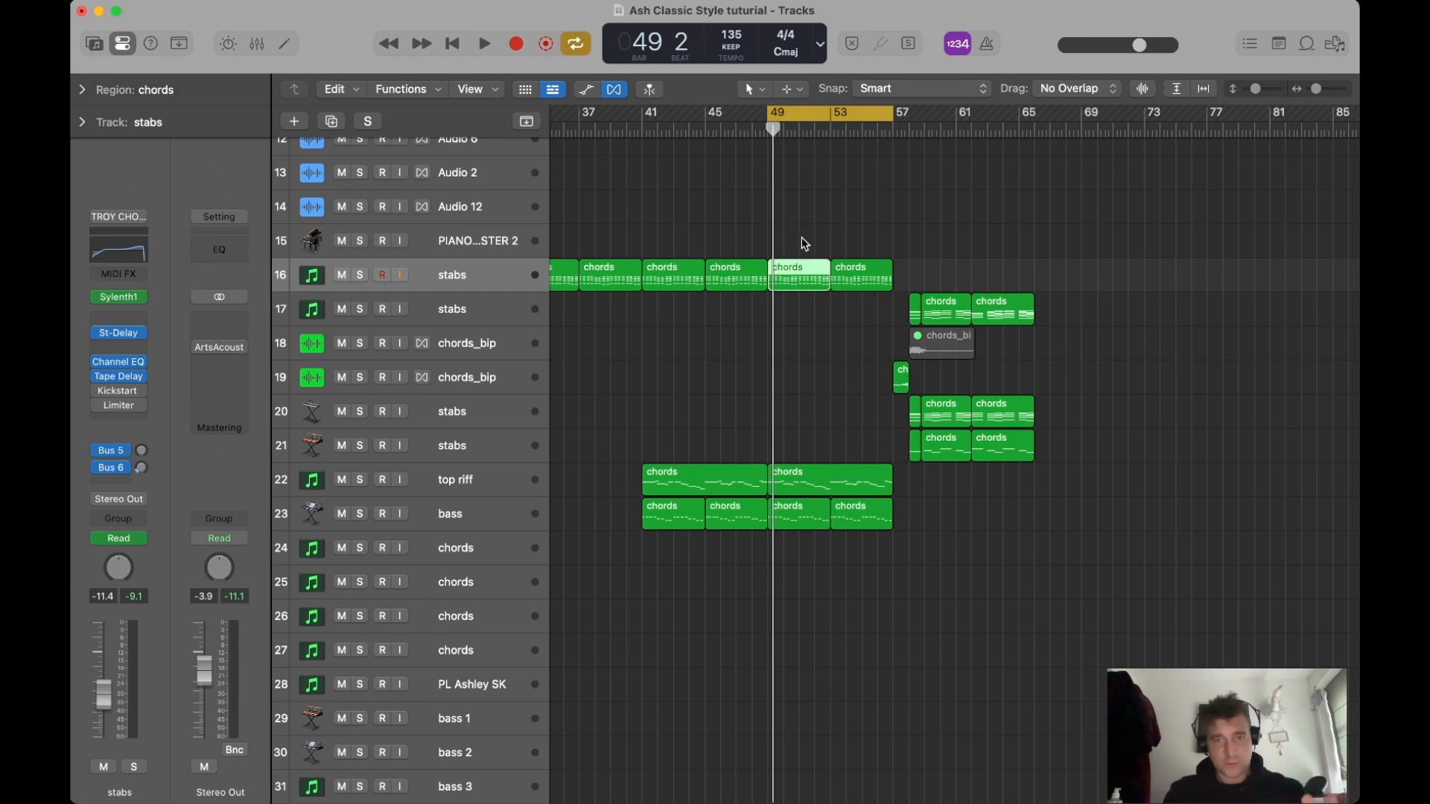
left_click(798, 243)
left_click(483, 240)
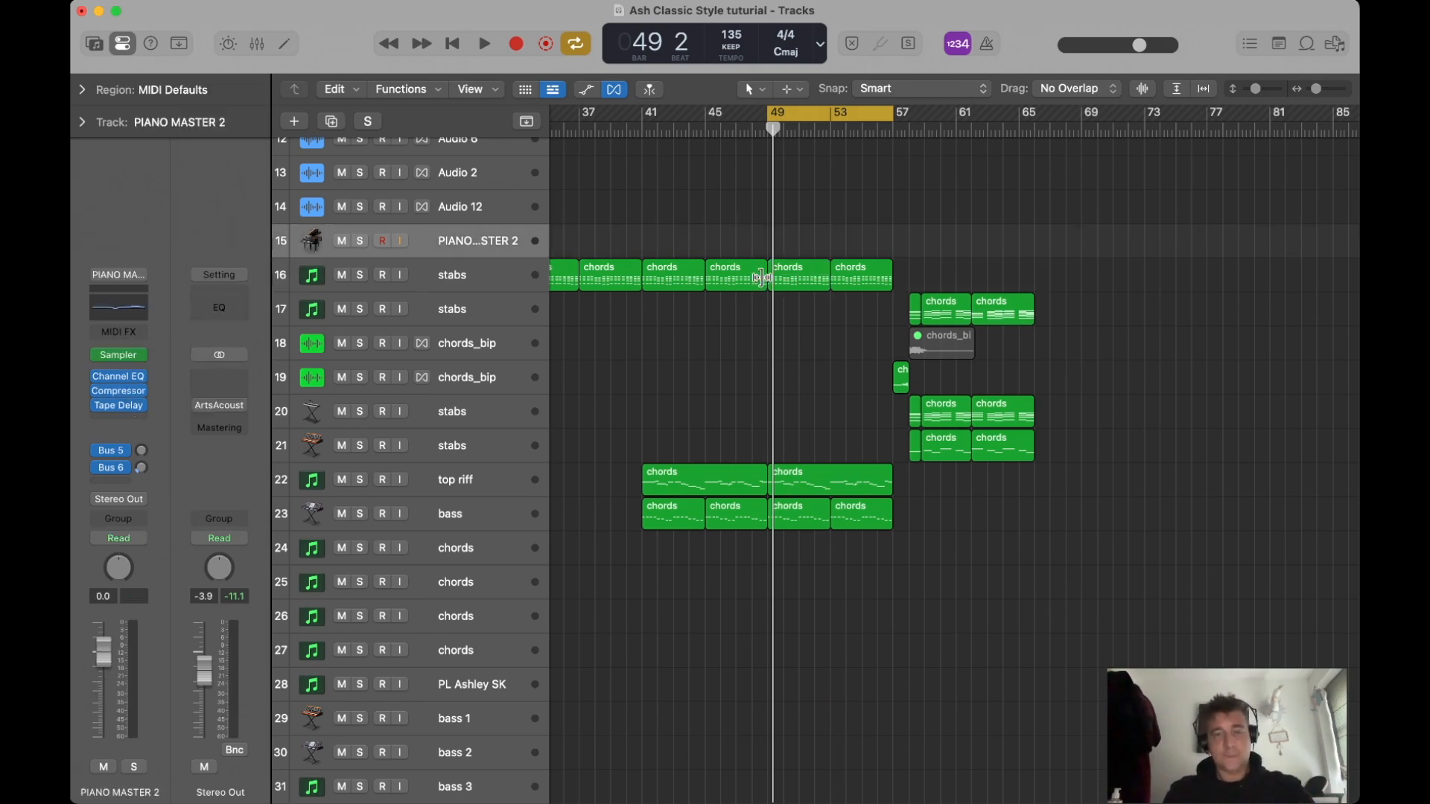
Copy the bar 49 chords region from the stabs track 16 up to the PIANO MASTER 2 track at the same position.
key("super+Down")
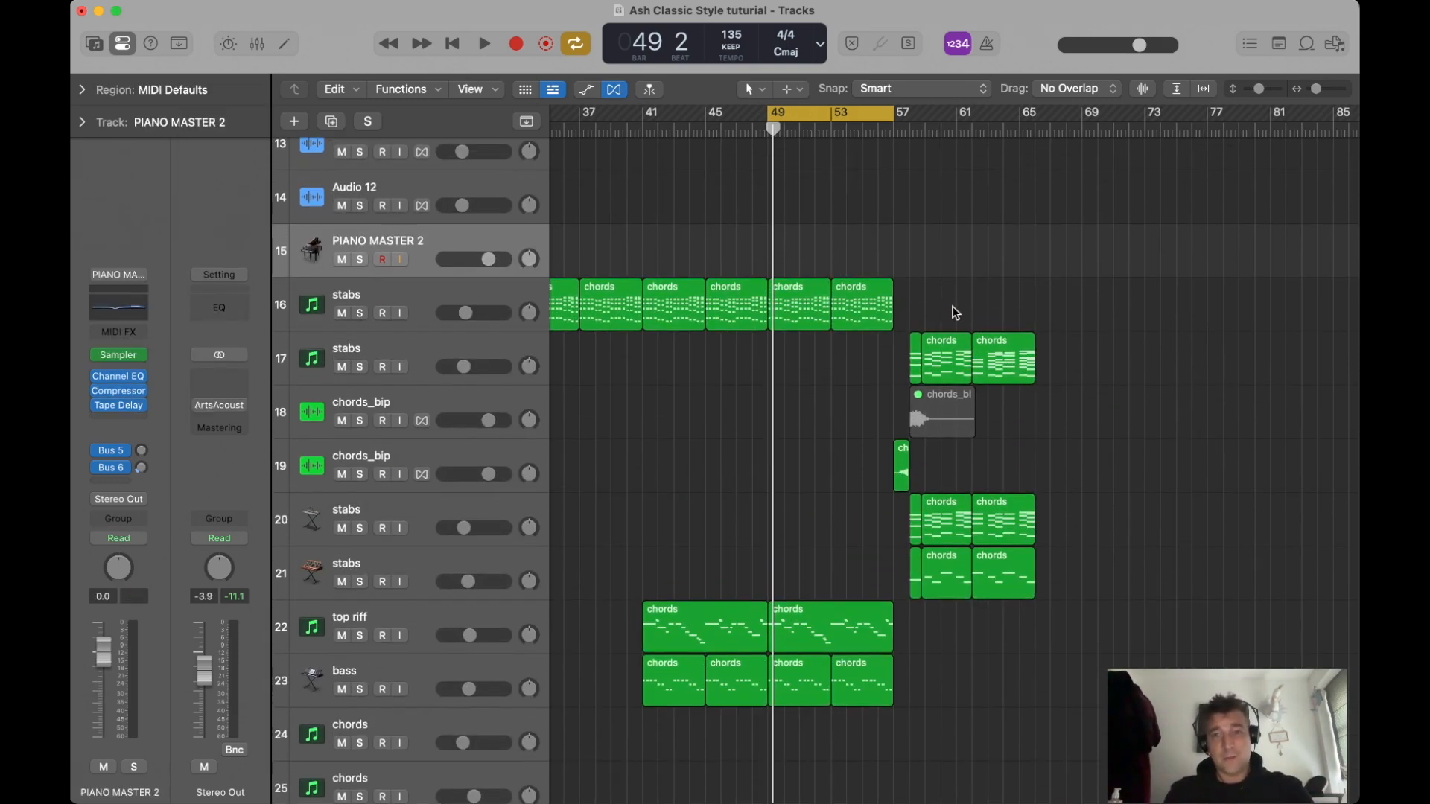
left_click(803, 297)
left_click(797, 258)
left_click_drag(797, 306, 797, 265)
left_click(719, 316)
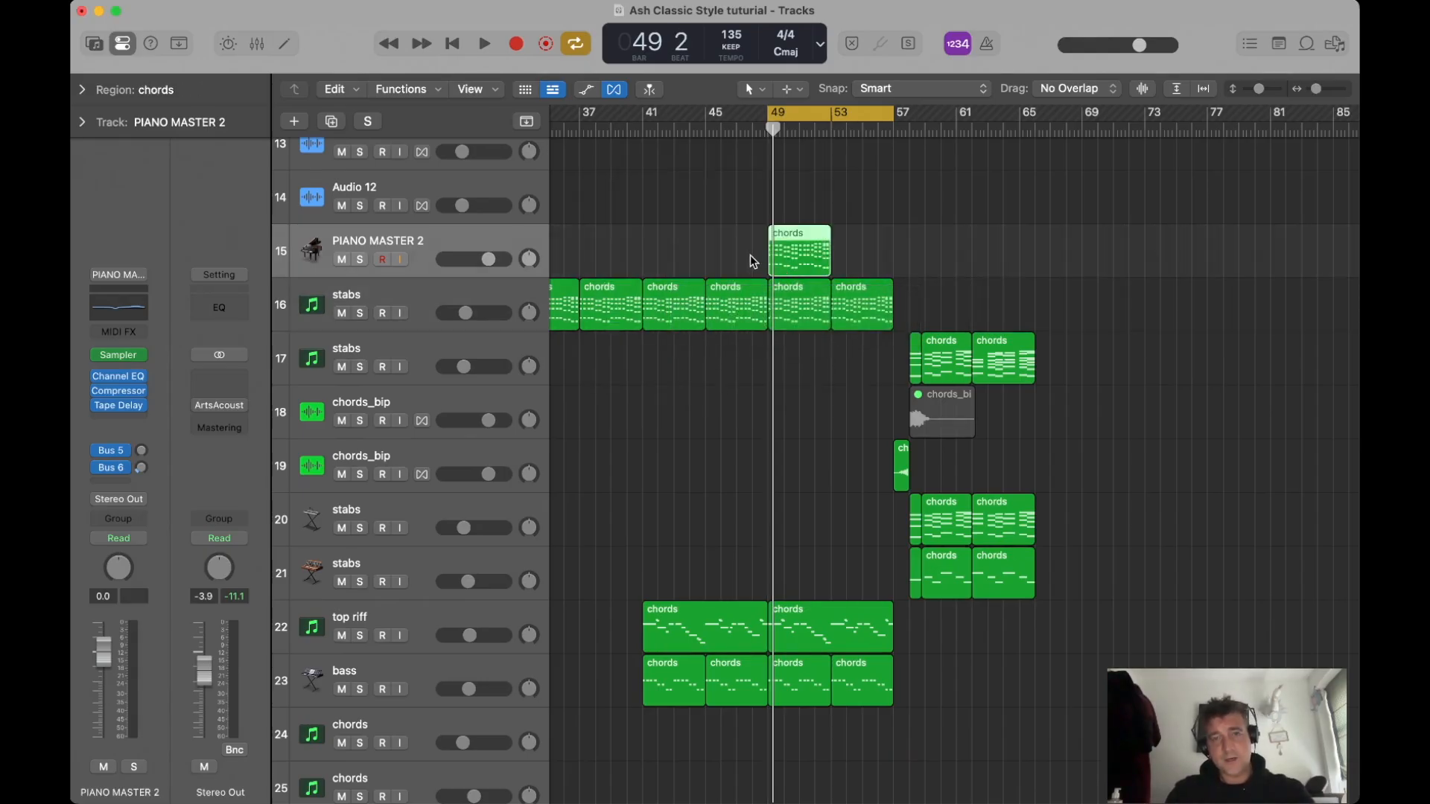
Open the copied region's notes and delete the repeated hits in bars 49 to 51, keeping only the first hit of each chord.
double_click(789, 252)
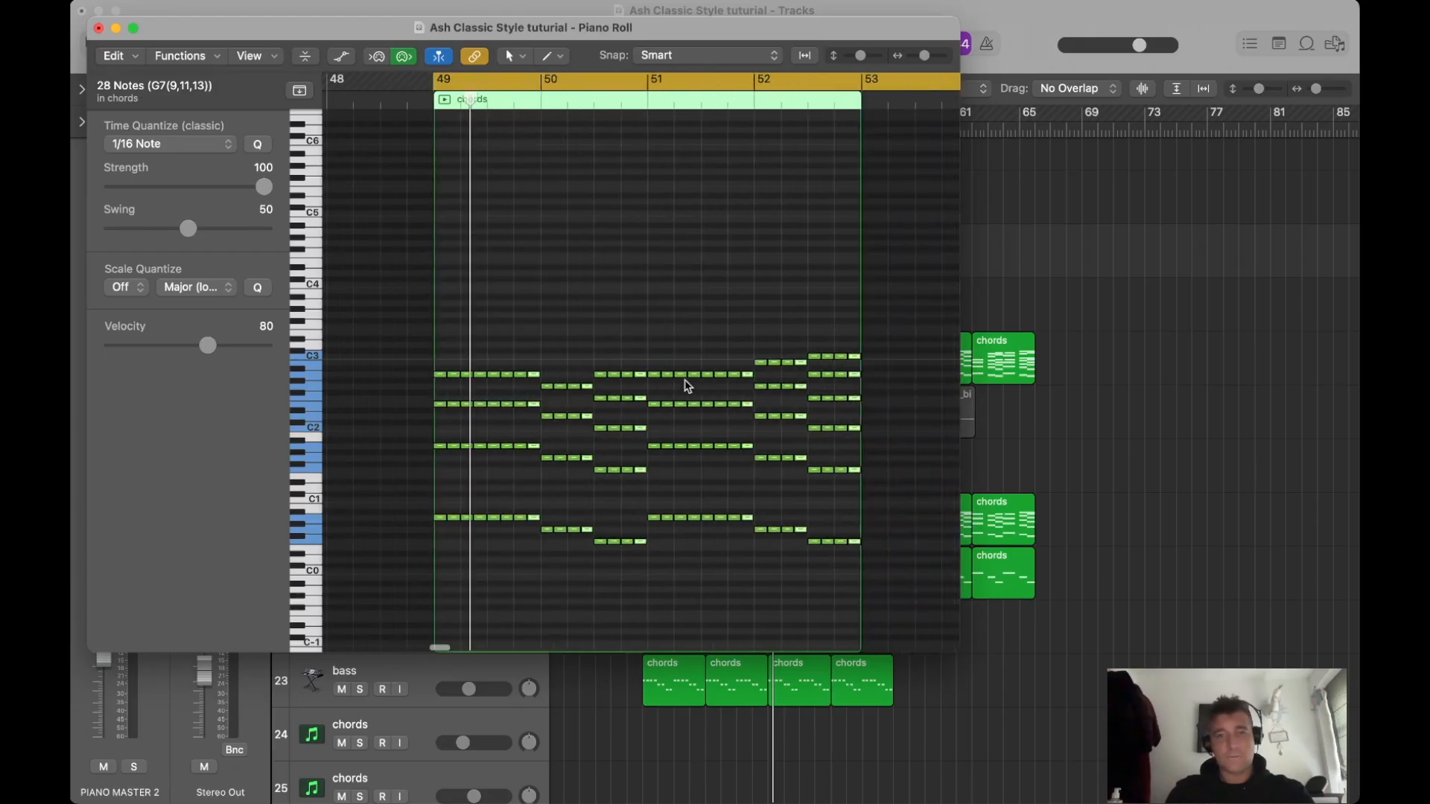
left_click_drag(449, 352, 745, 358)
key("BackSpace")
key("BackSpace")
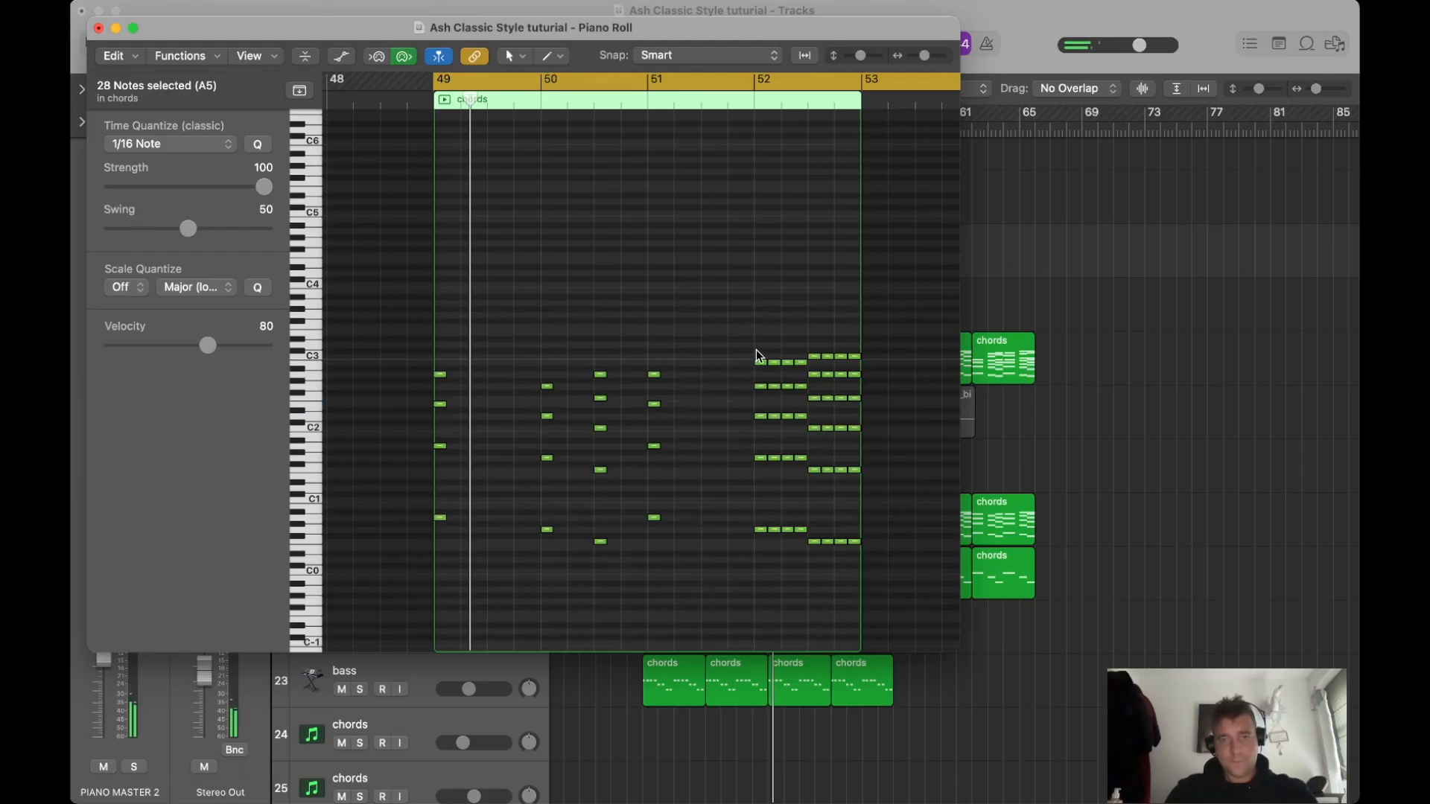
Delete the repeated hits in bar 52, keeping only the first hit of each of its two chords.
left_click_drag(766, 346, 876, 356)
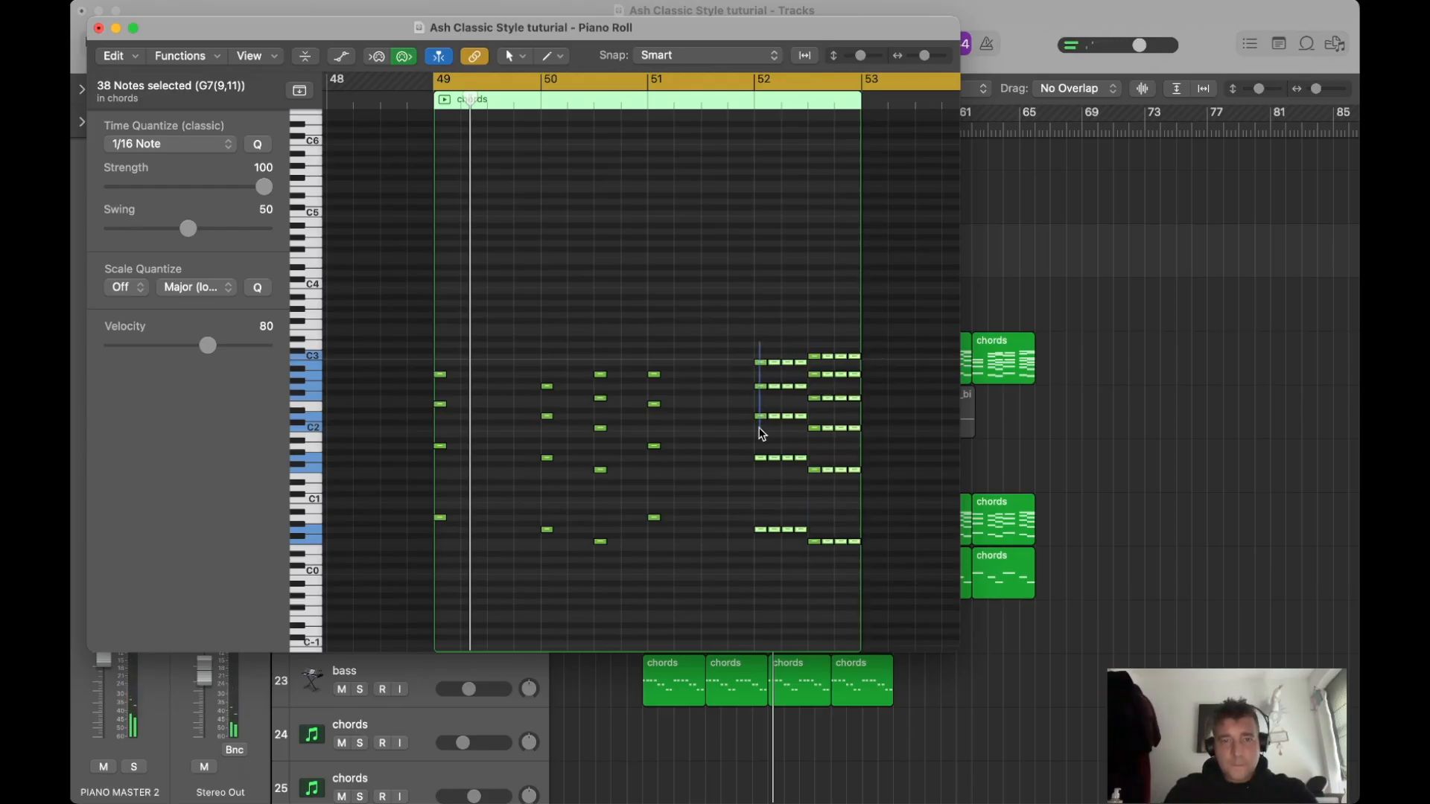
left_click_drag(759, 546, 758, 545)
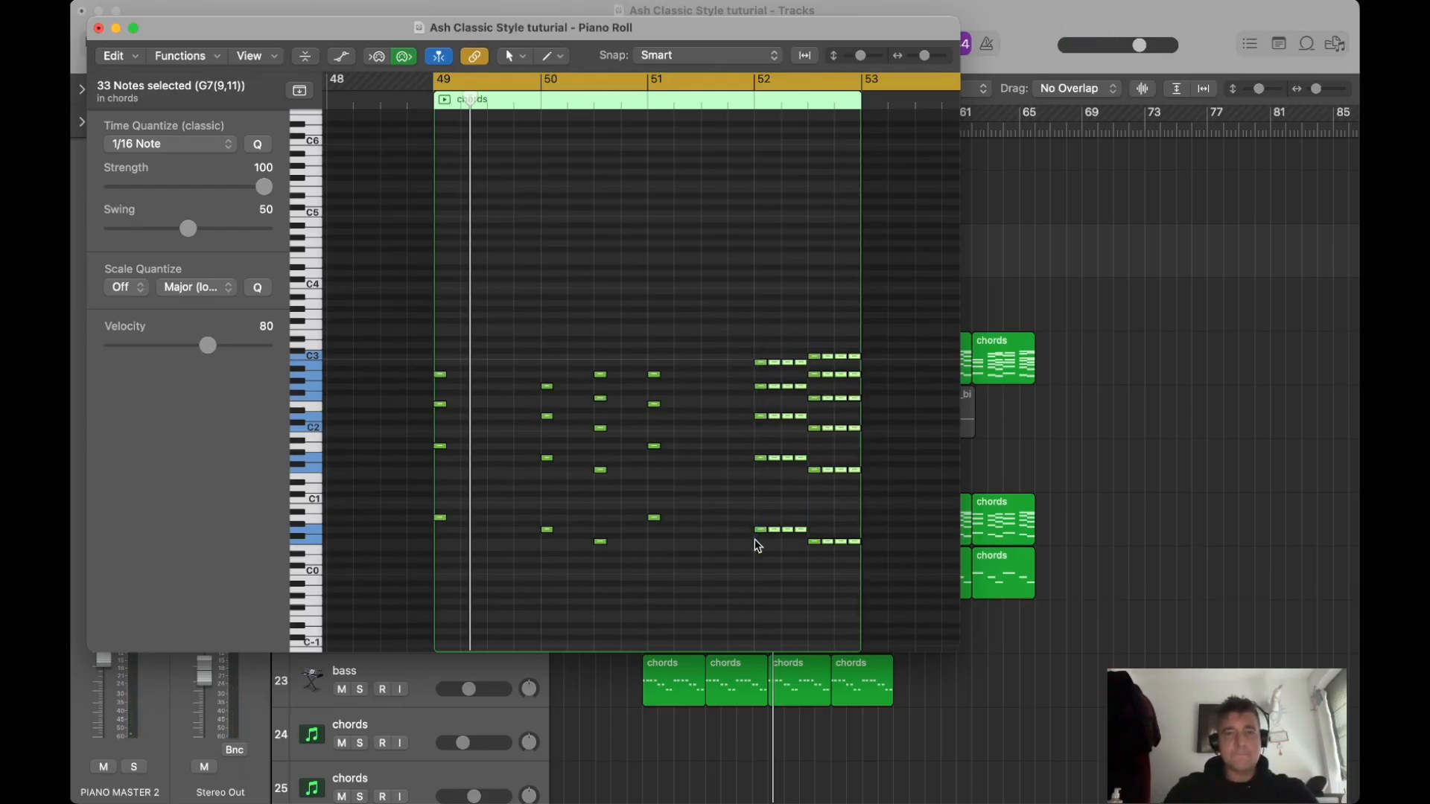
key("Delete")
left_click(680, 545)
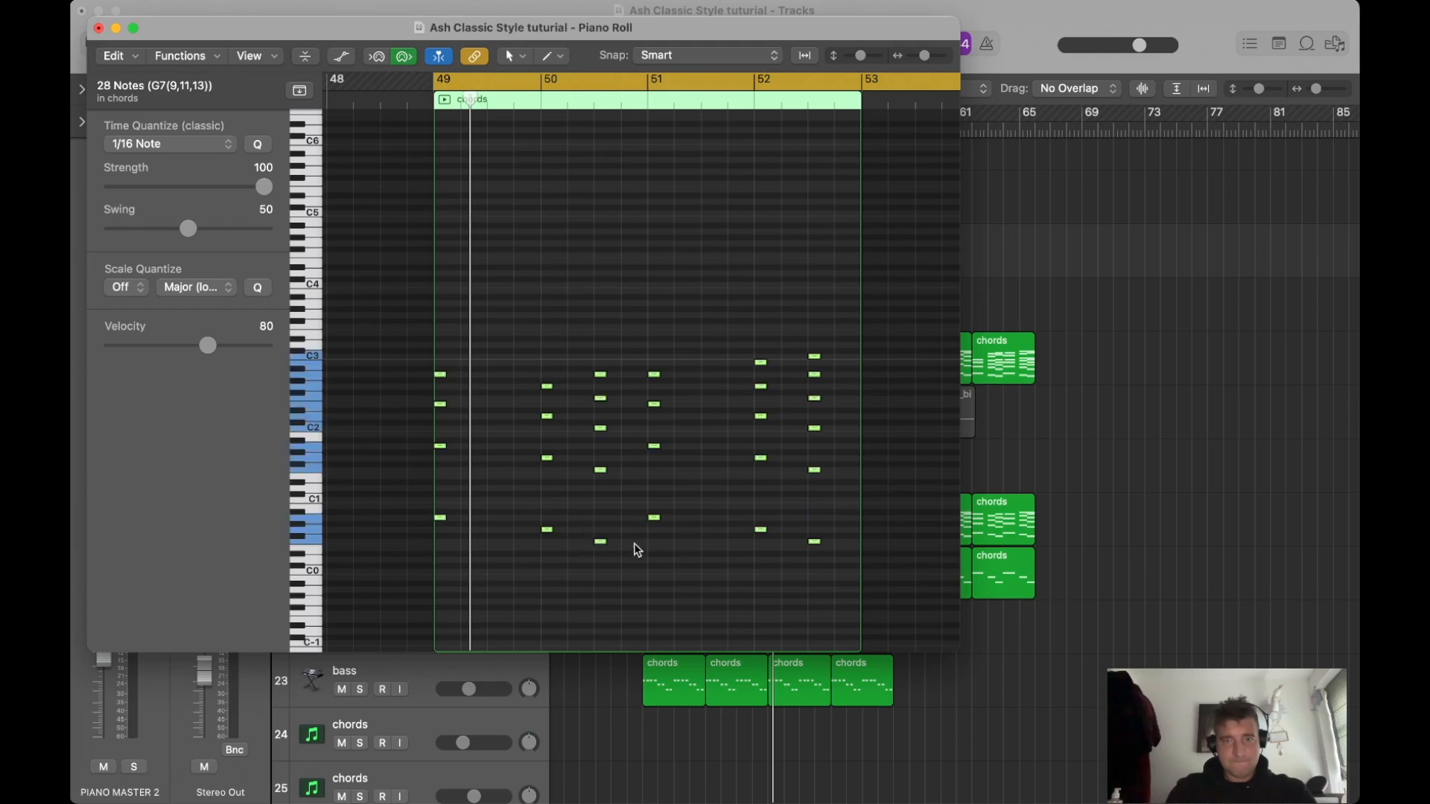
Lengthen the remaining chord notes so each chord sustains up to the following one, and close the Piano Roll.
left_click_drag(550, 532, 593, 531)
left_click_drag(683, 547, 684, 330)
left_click_drag(488, 327, 537, 517)
left_click(1034, 478)
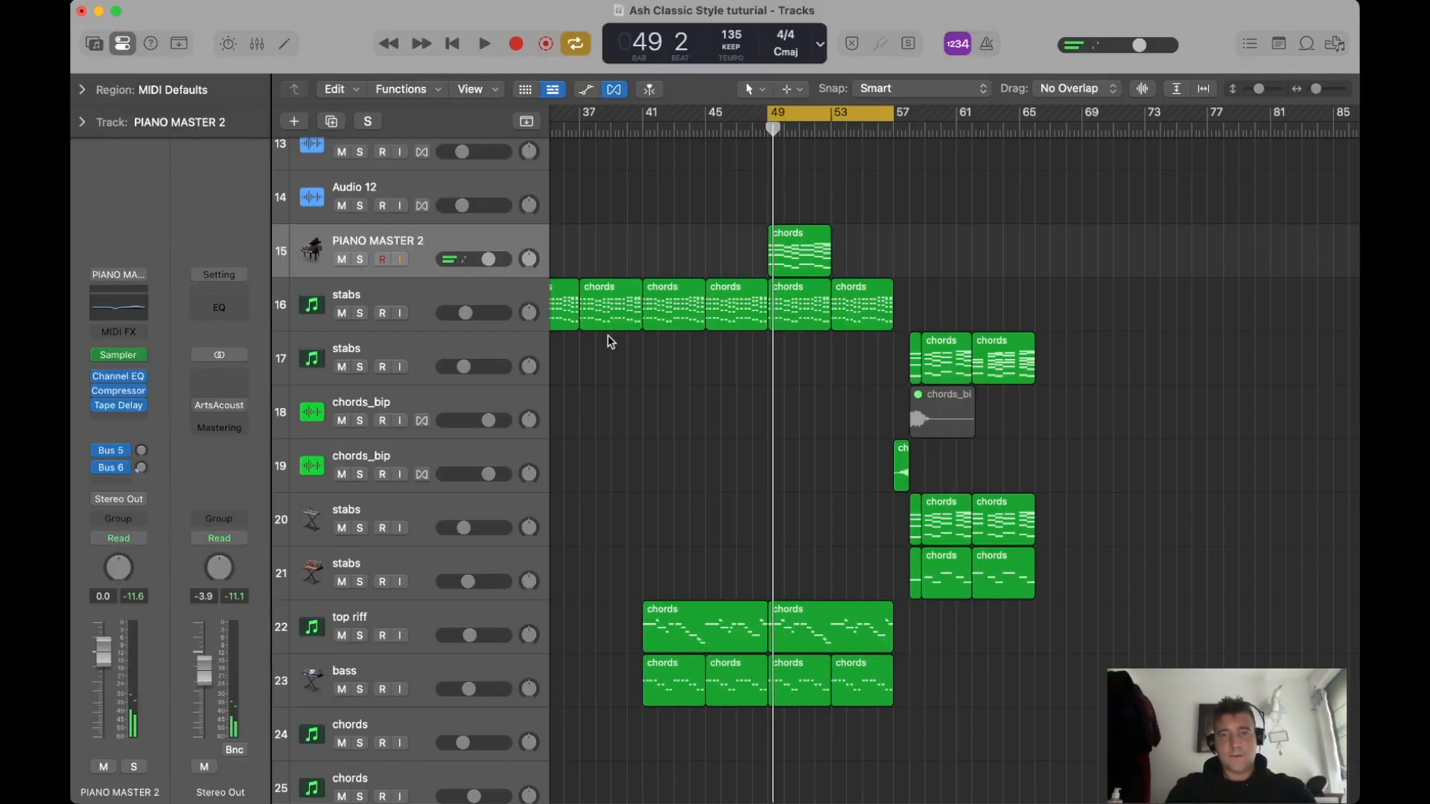
Duplicate the PIANO MASTER 2 track, move the sustained chords region onto the duplicate and load the BIG PADS1 setting there.
left_click(487, 252)
left_click(333, 121)
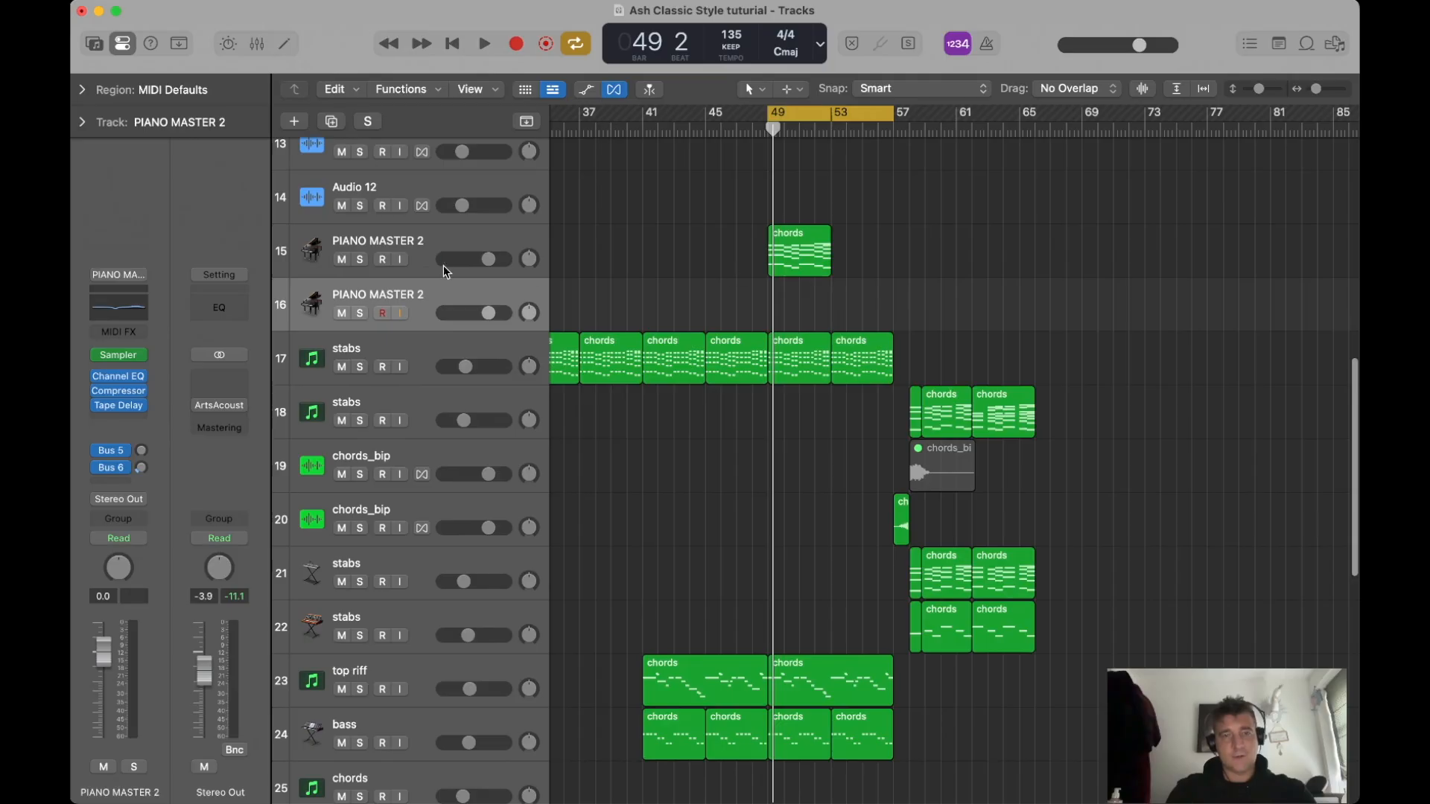
left_click_drag(815, 277, 803, 305)
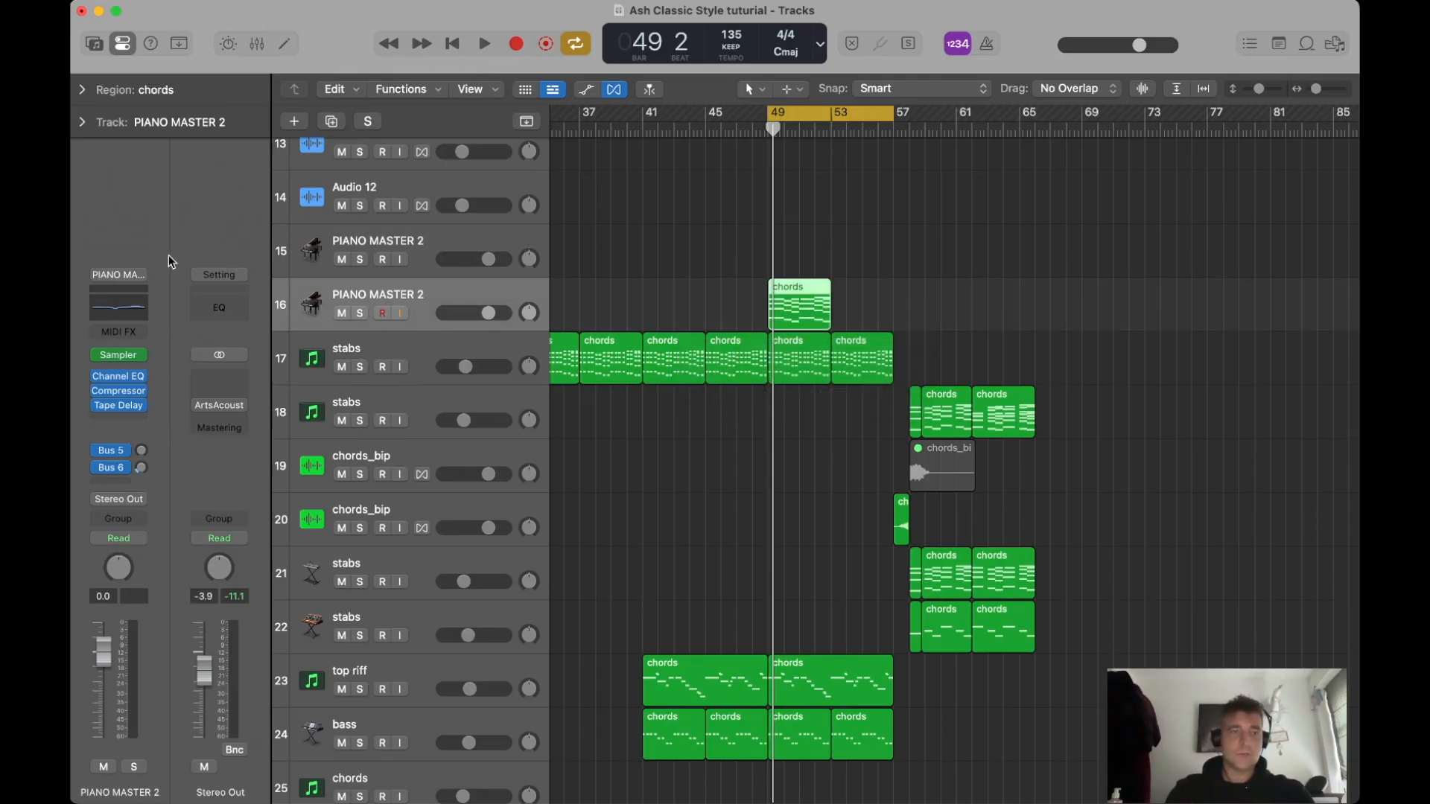
left_click(119, 275)
type("bi")
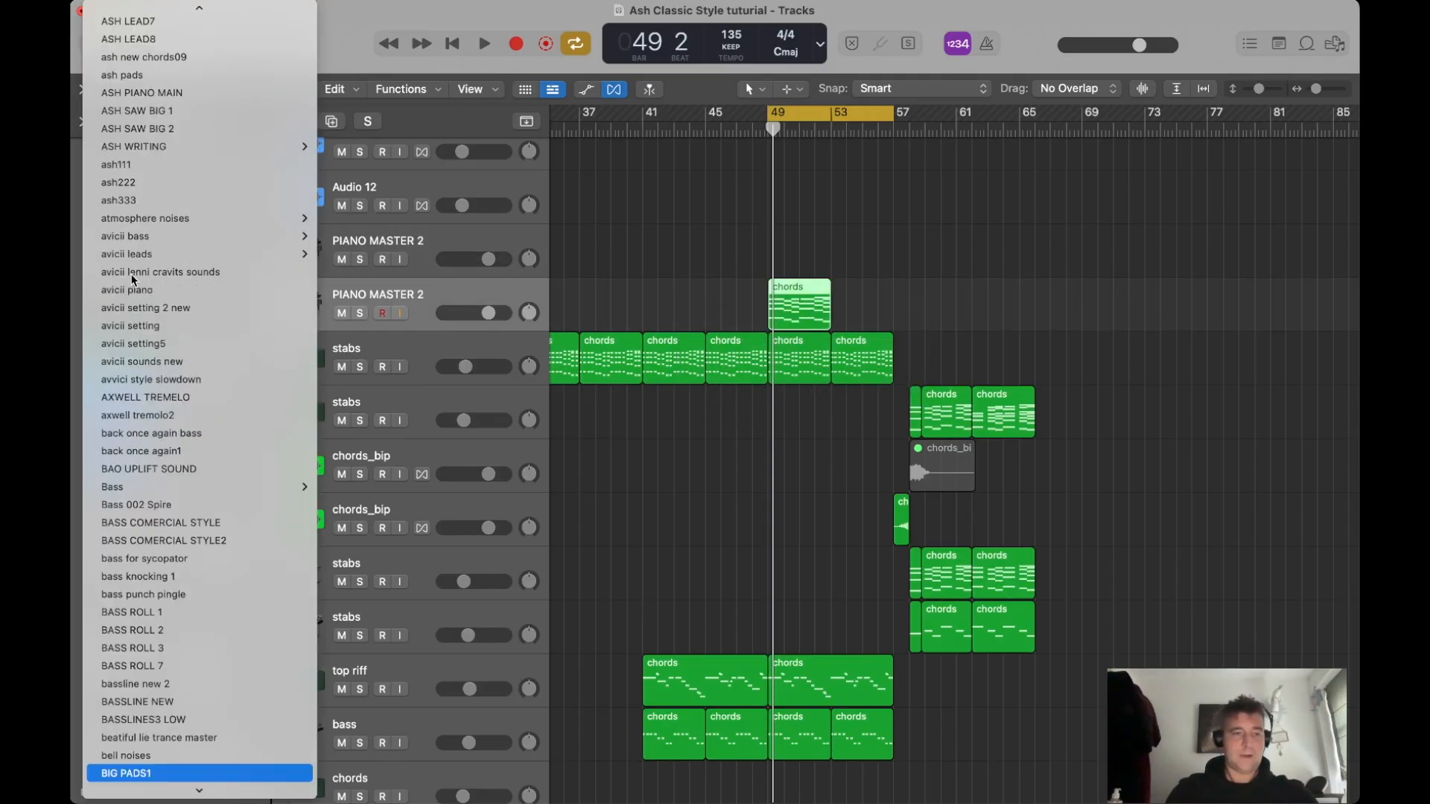
key("Return")
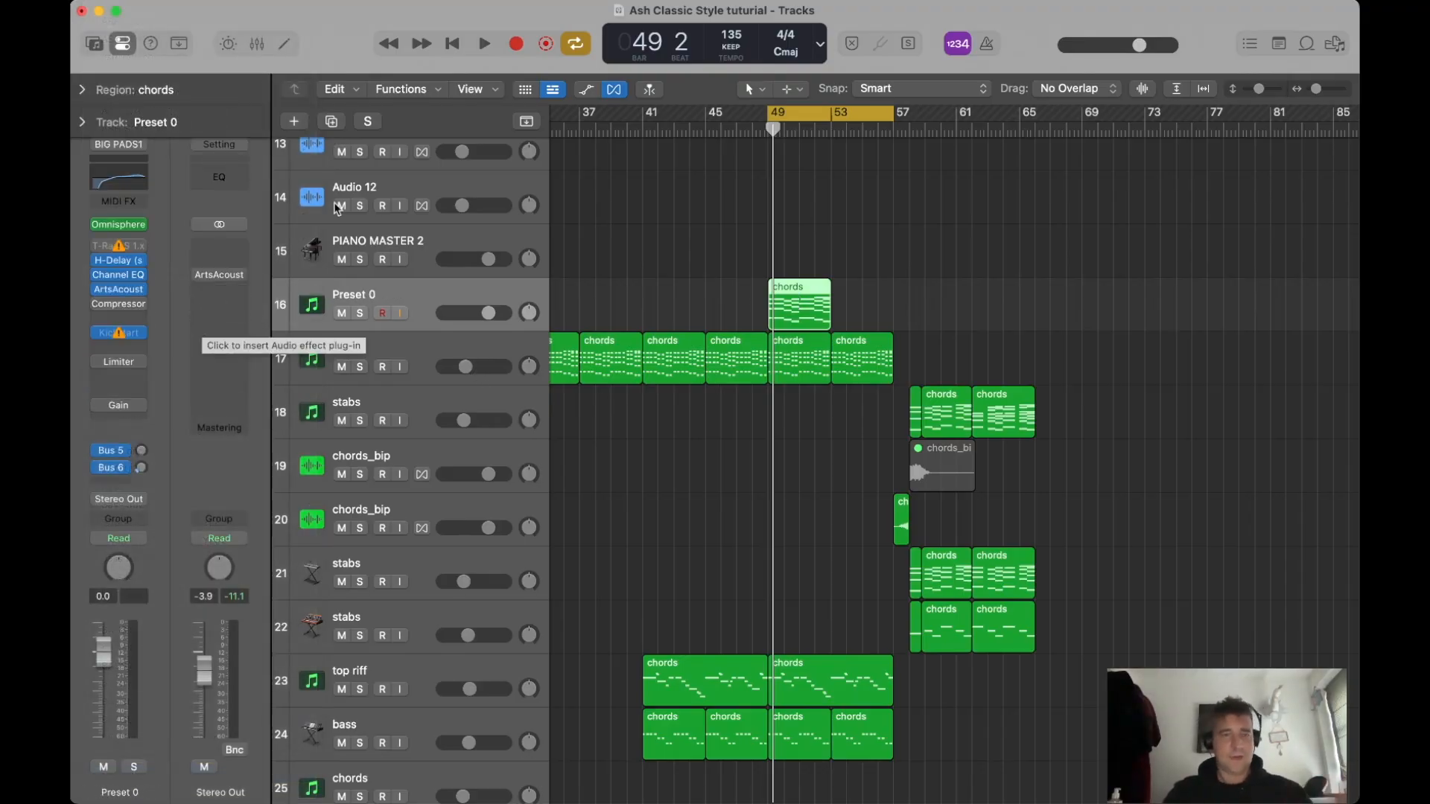
Audition the pad track 16 in solo from bar 49, lower its volume to -6.0 dB and turn solo off.
left_click(360, 314)
key("space")
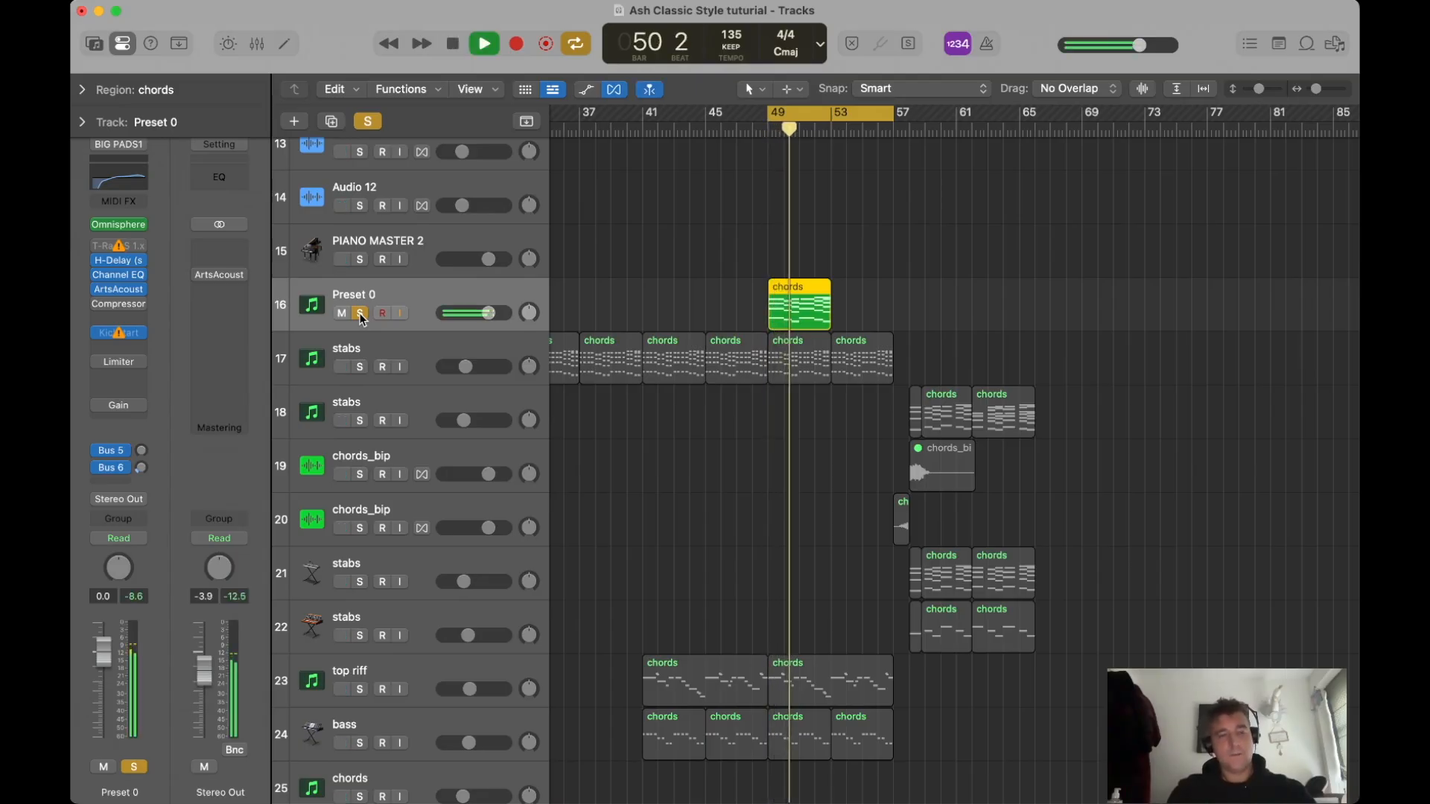
key("space")
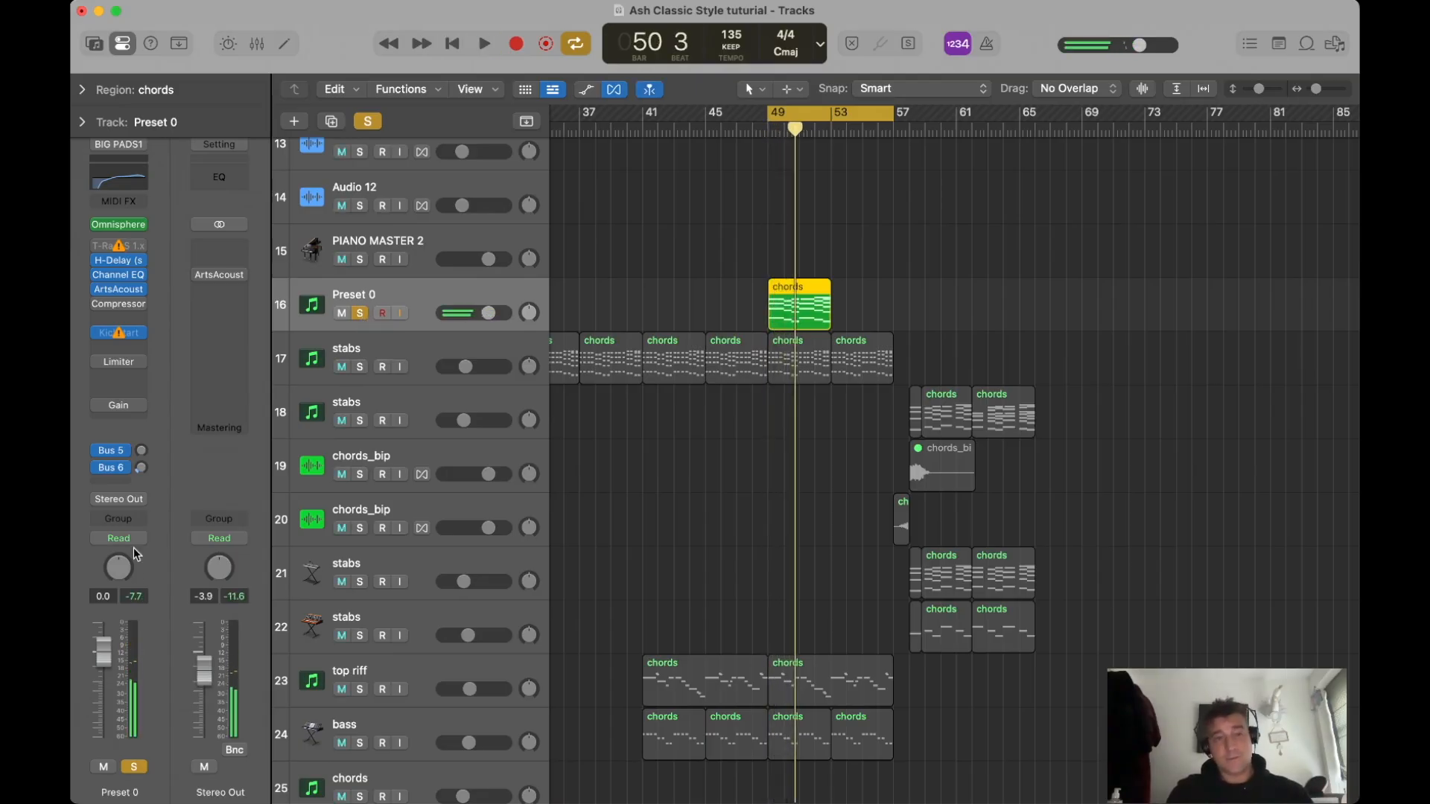
left_click_drag(108, 669, 108, 699)
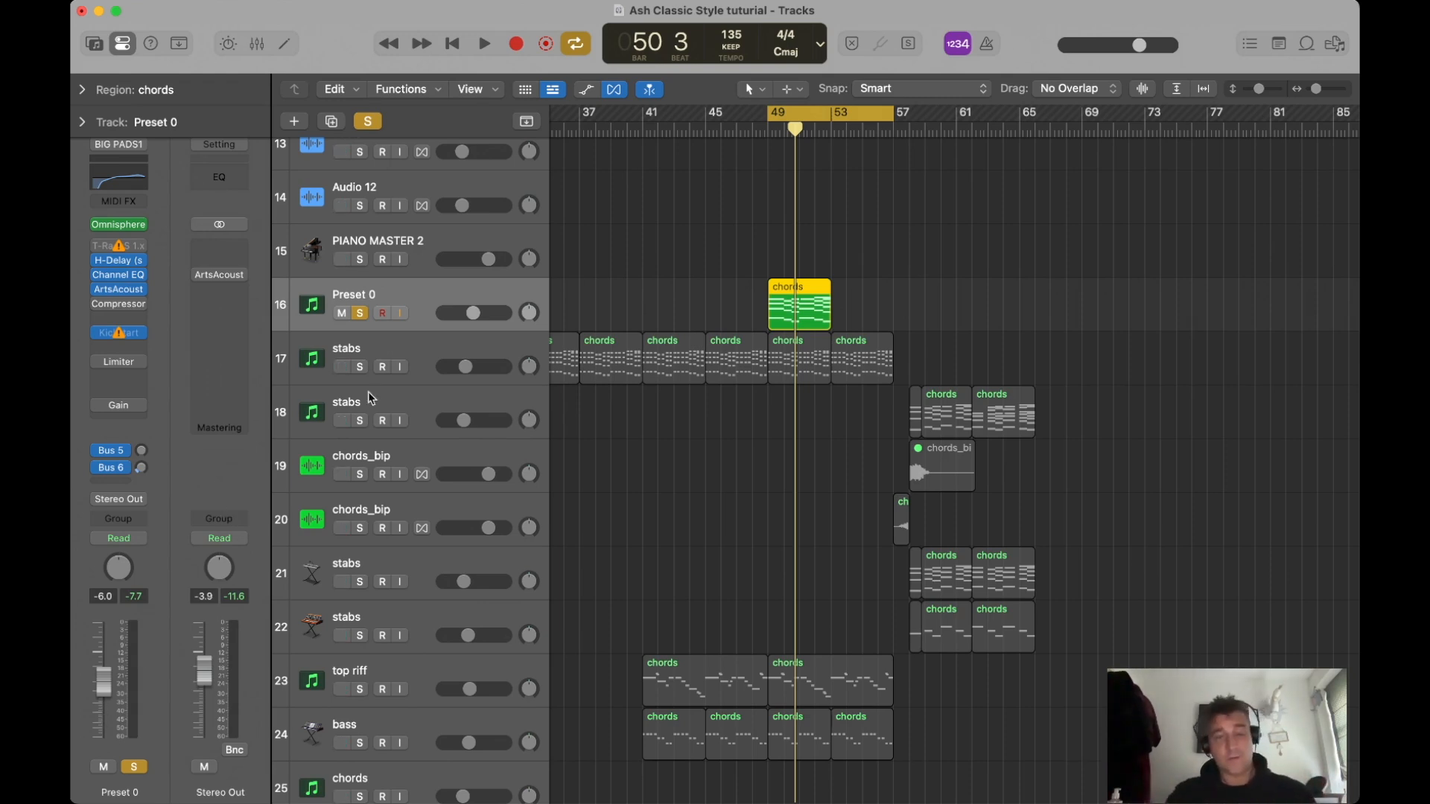
left_click(364, 315)
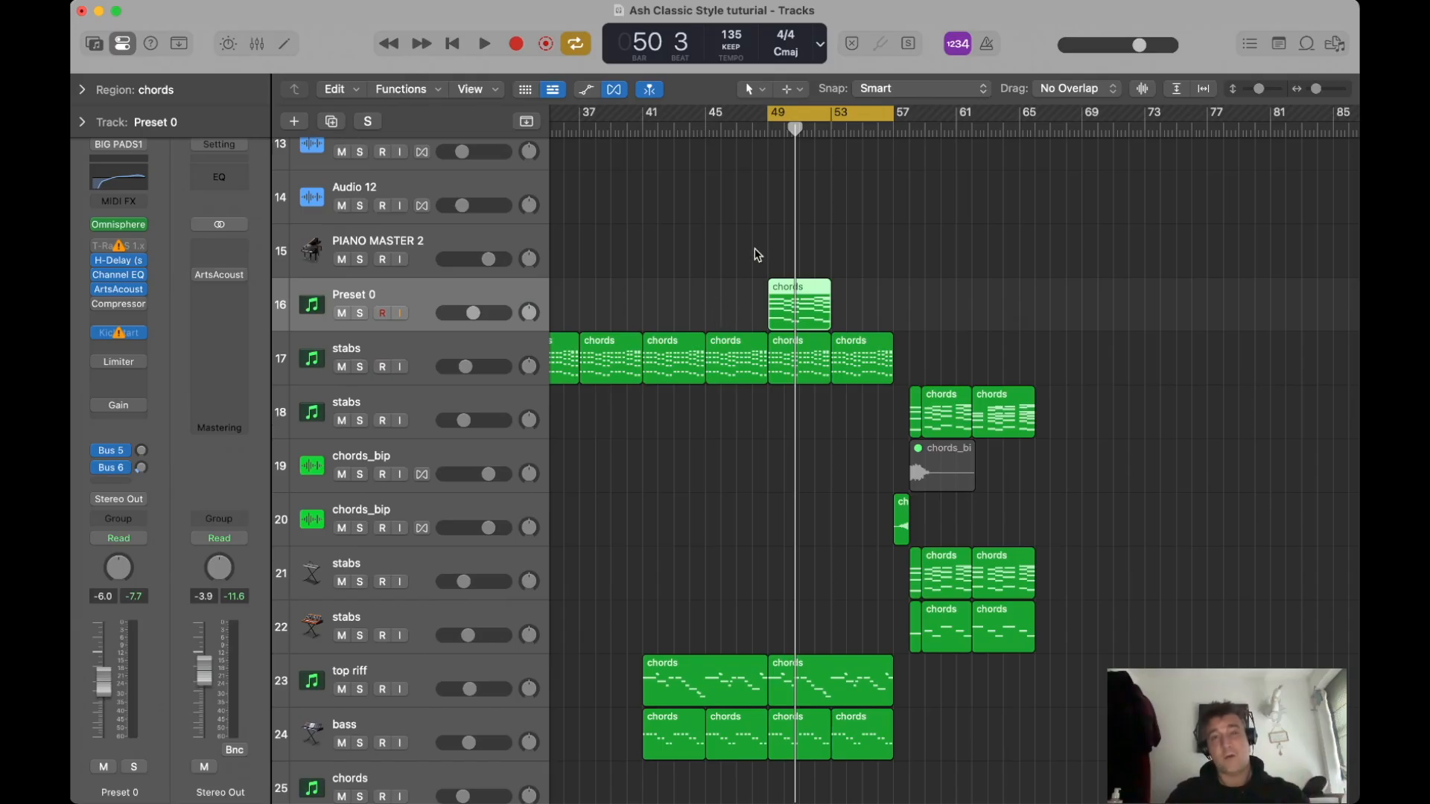
Play the arrangement from about bar 45 into bar 49 while lowering the pad track's volume to -10.8 dB.
left_click(702, 131)
key("space")
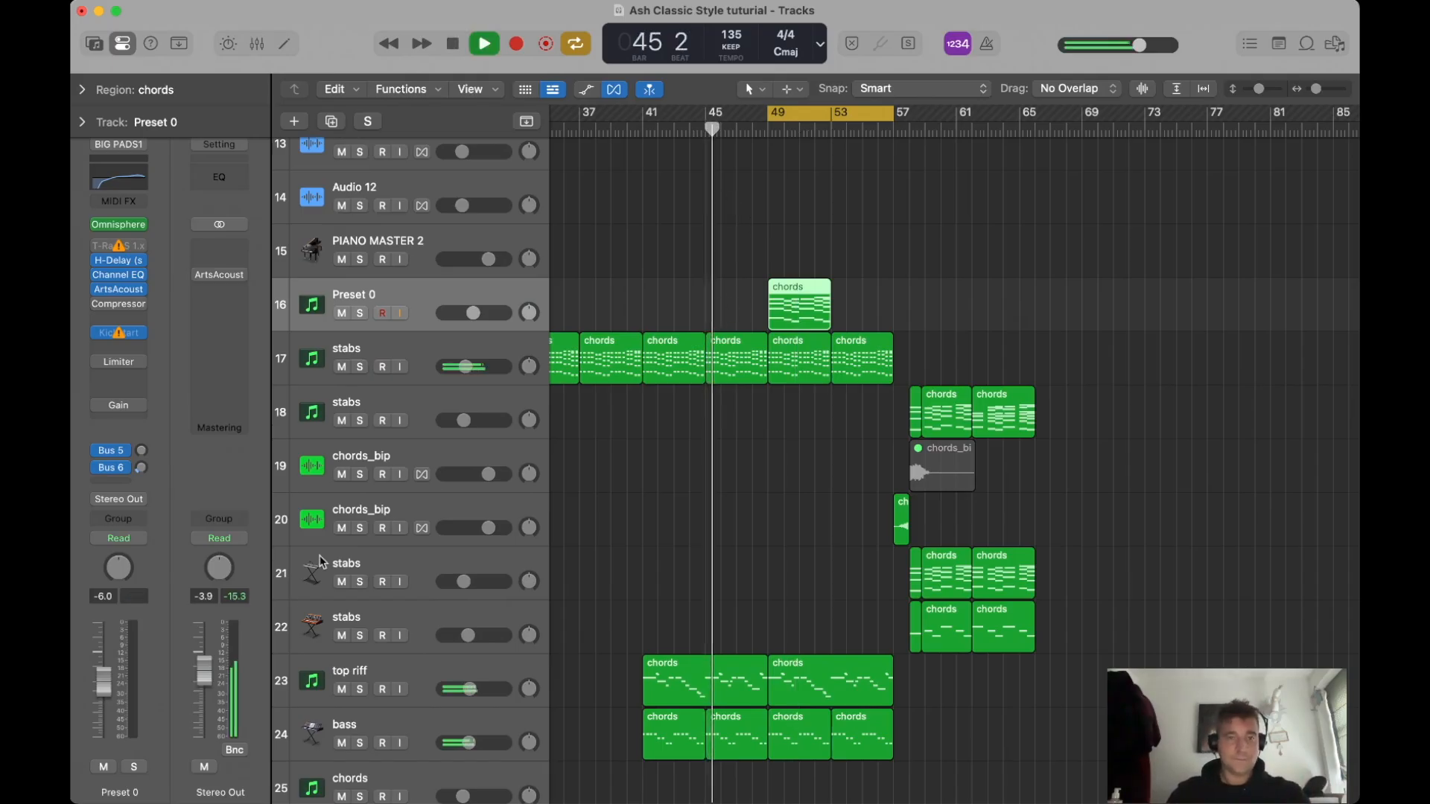
left_click_drag(110, 675, 111, 687)
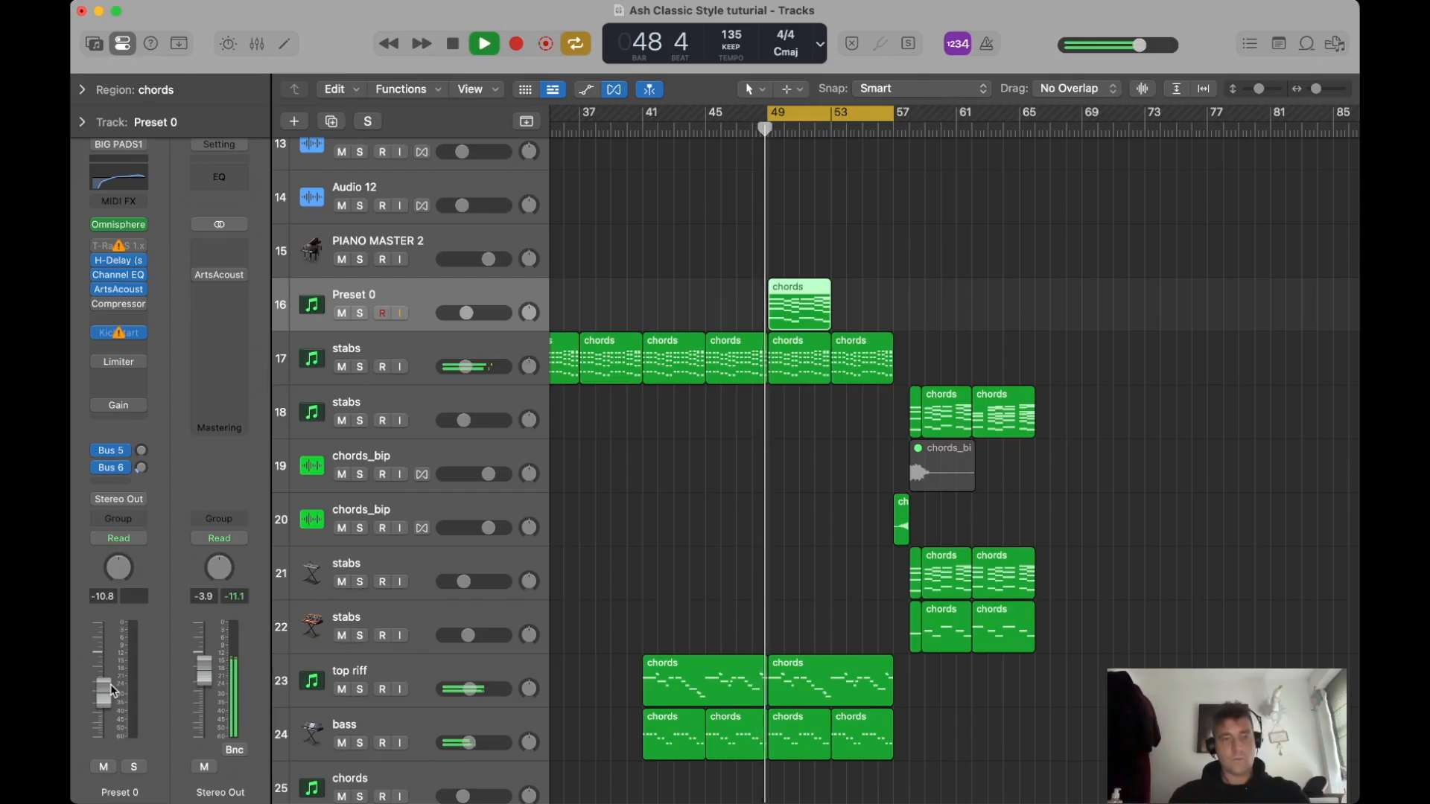
key("space")
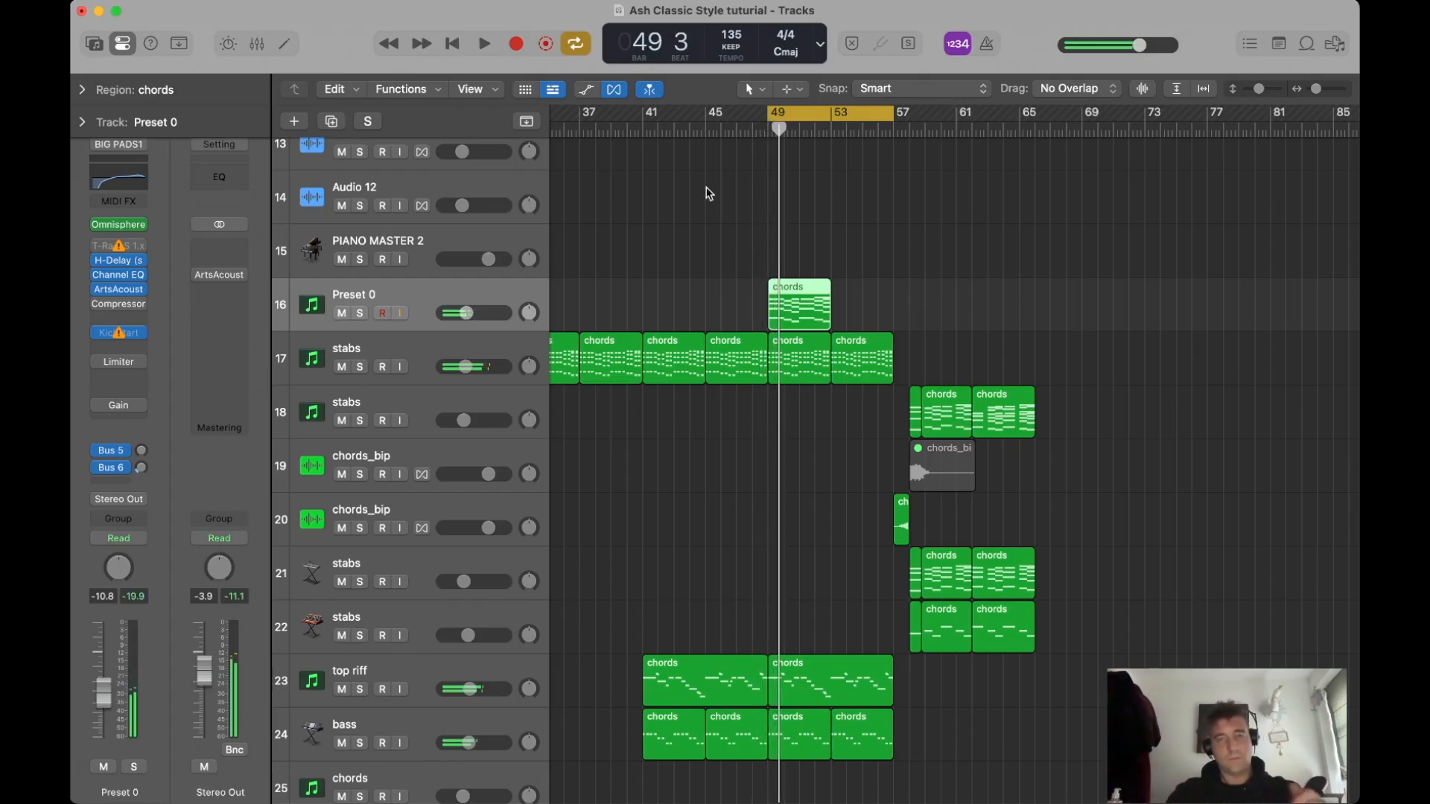
Turn off the cycle range and play from about bar 47 while raising the pad track's volume to -4.0 dB.
left_click(738, 129)
left_click_drag(104, 691, 103, 645)
key("c")
key("space")
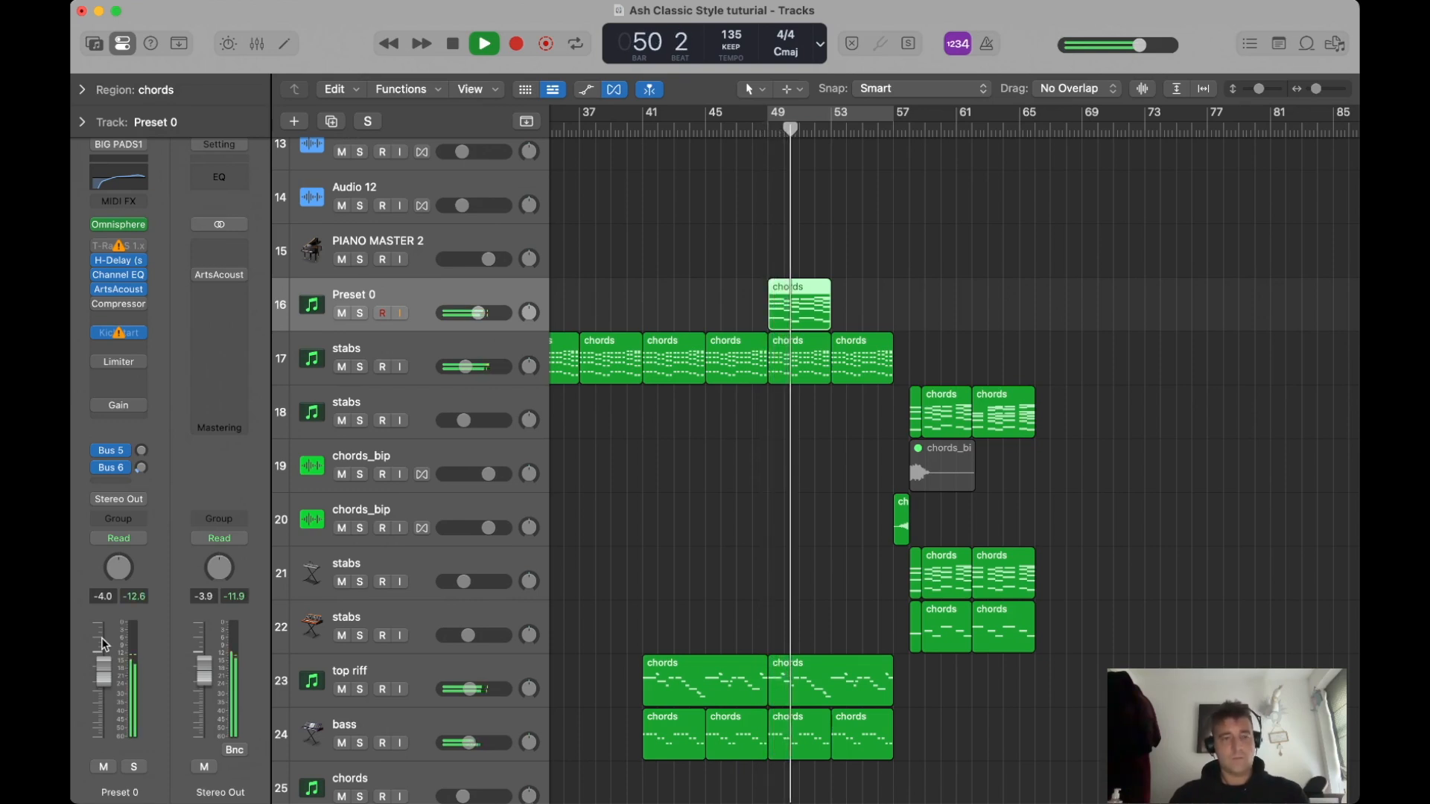
Copy the pad region on track 16 to bar 53 and slightly lower the stabs track 17 volume, stopping playback near bar 62.
left_click(846, 284)
left_click_drag(801, 288, 858, 292)
left_click(951, 247)
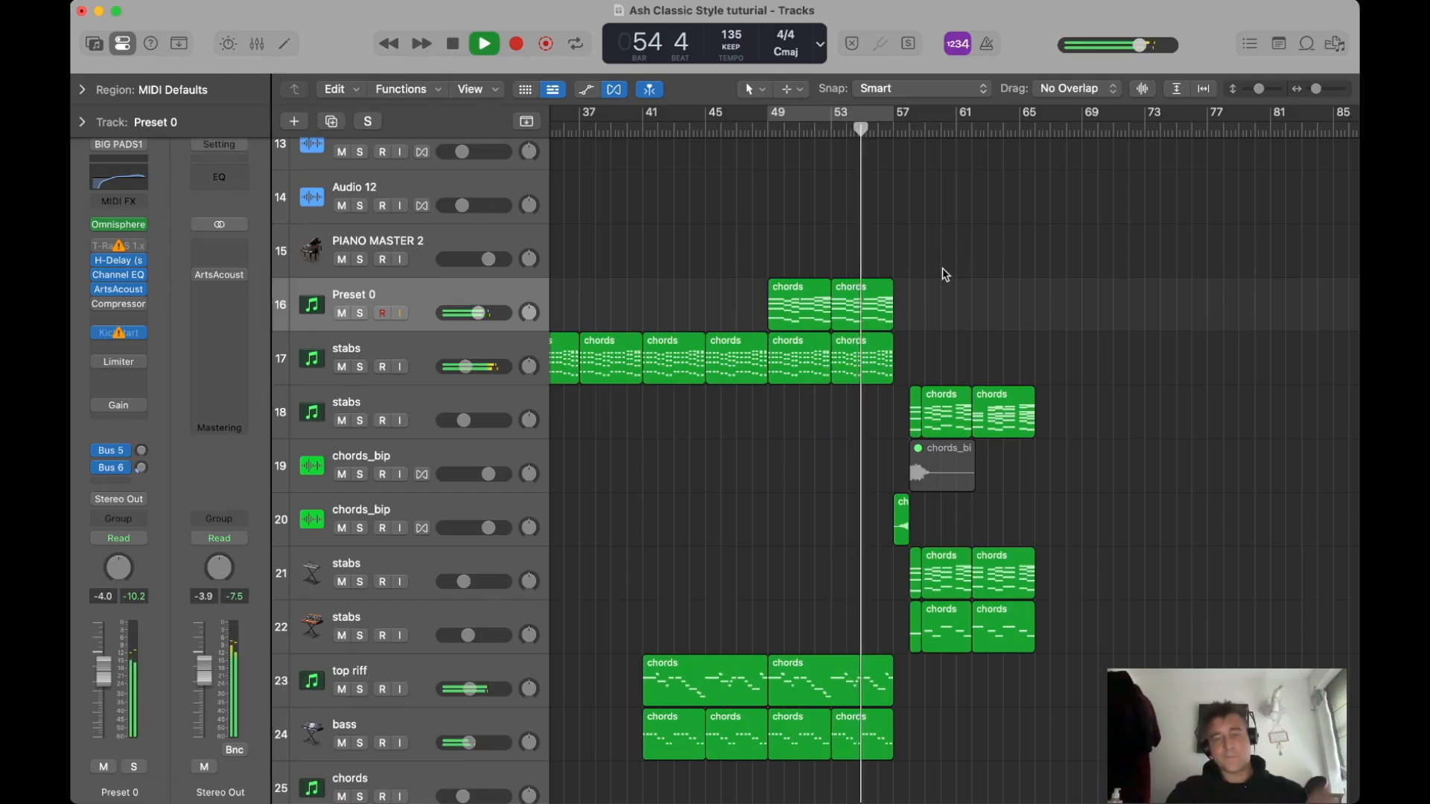
left_click_drag(465, 367, 462, 371)
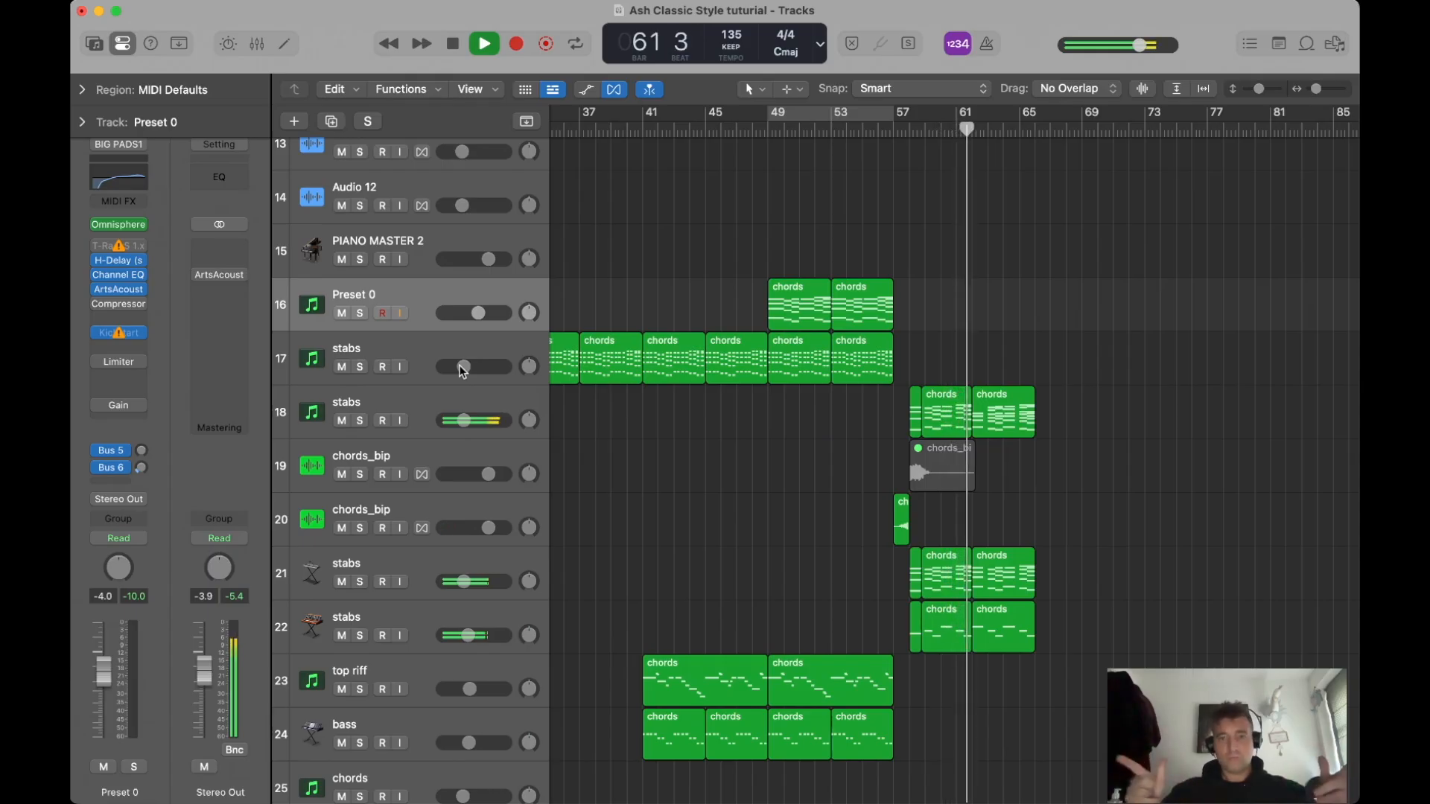
key("space")
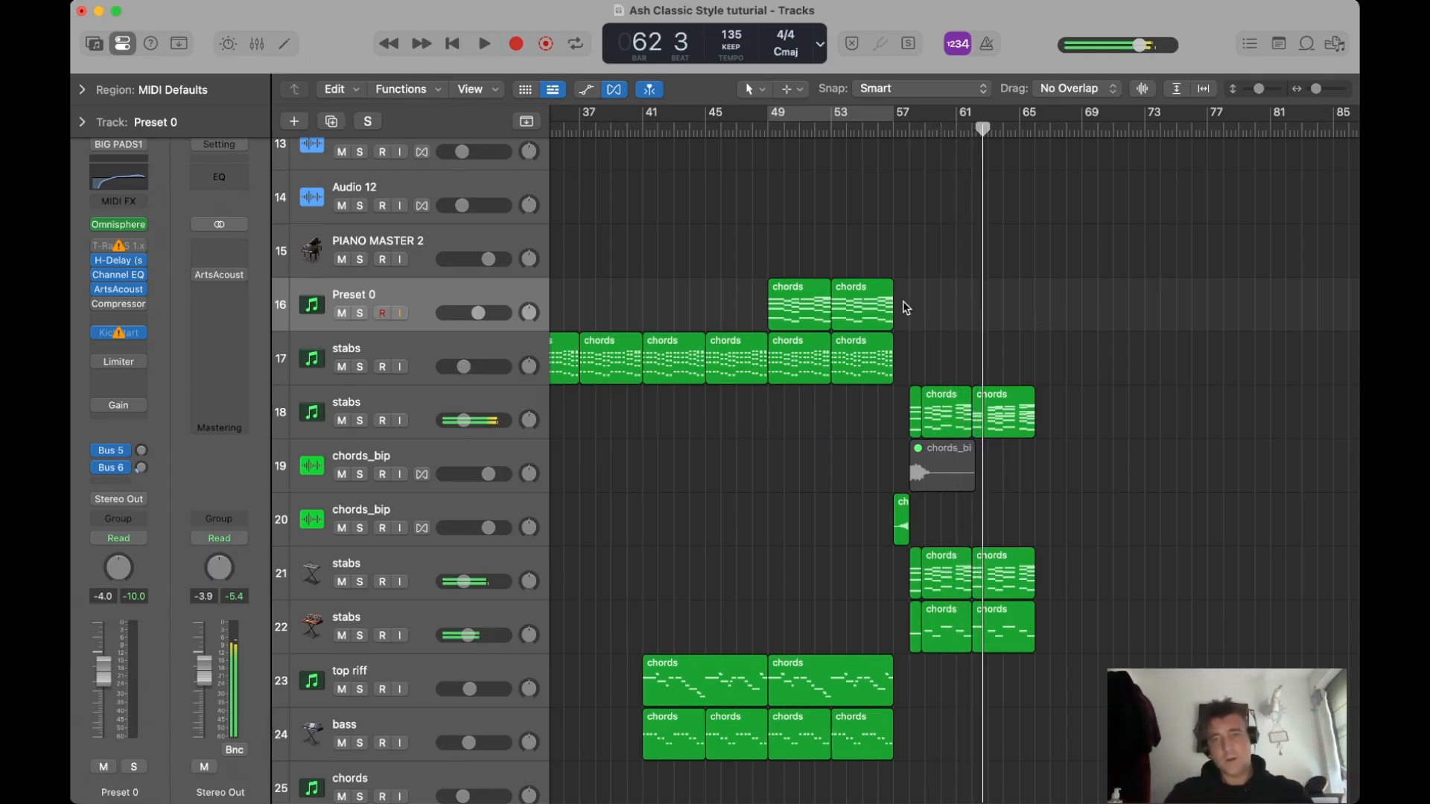
left_click_drag(747, 272, 878, 378)
left_click(1016, 348)
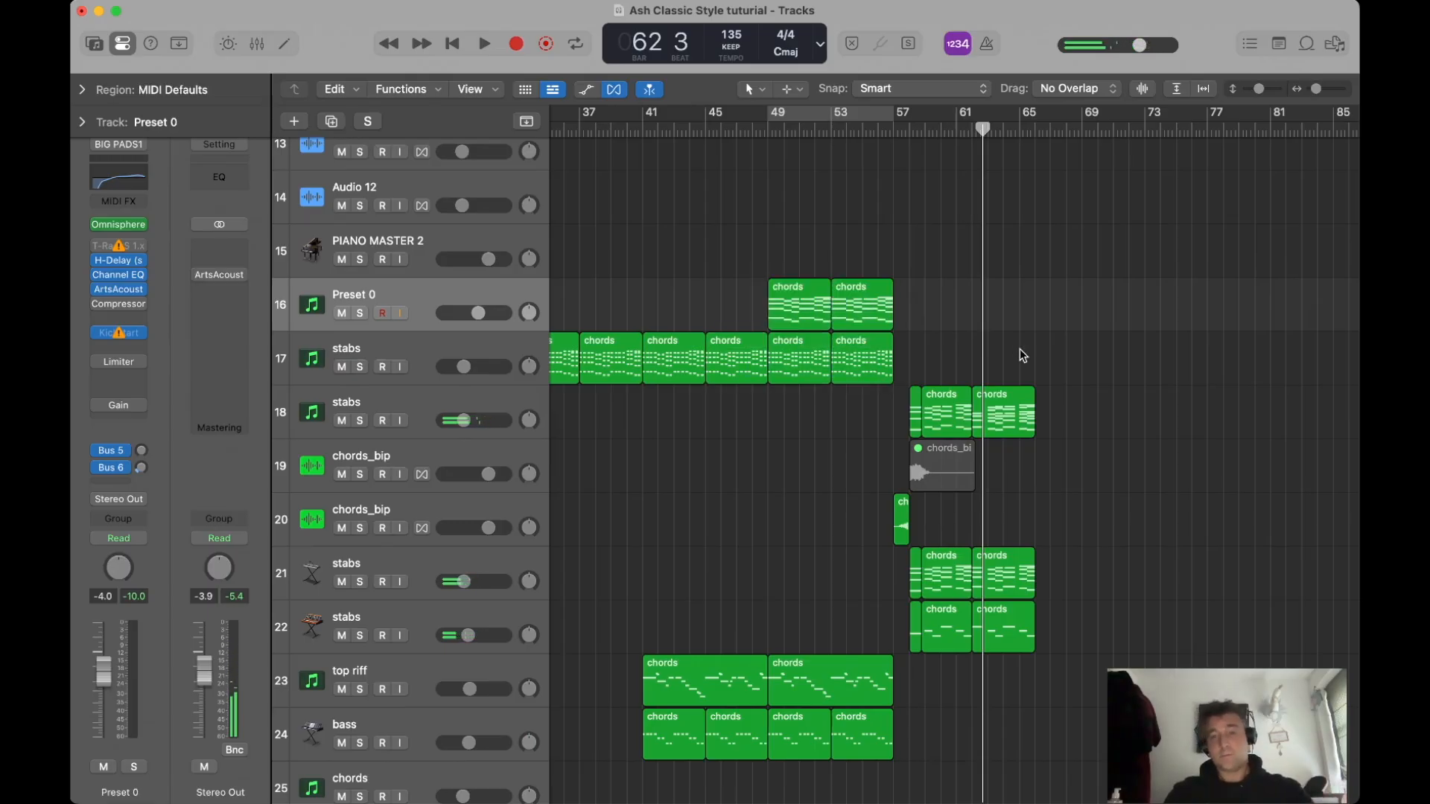
scroll(1021, 350, "right", 2)
scroll(1022, 351, "down", 1)
left_click(534, 300)
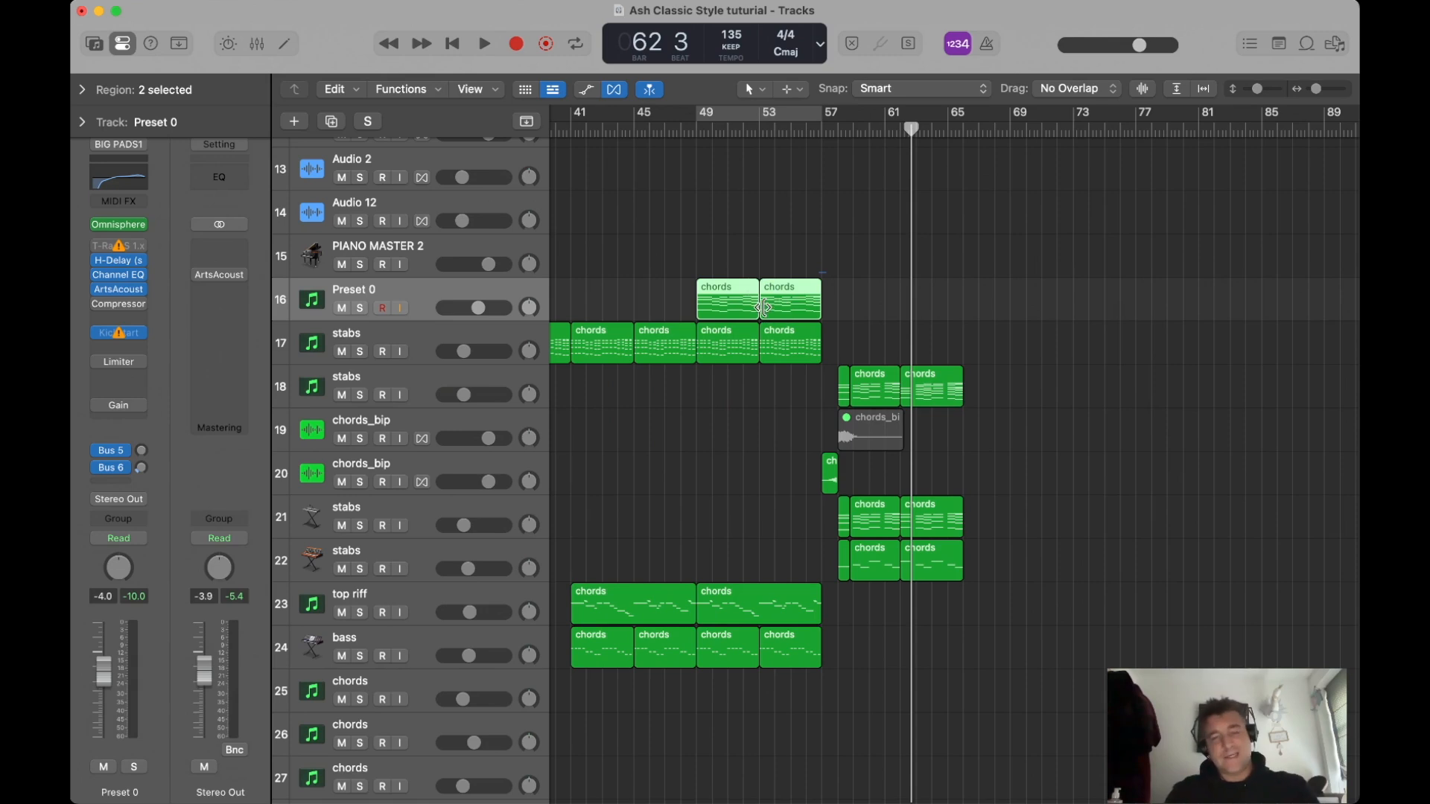
left_click(744, 424)
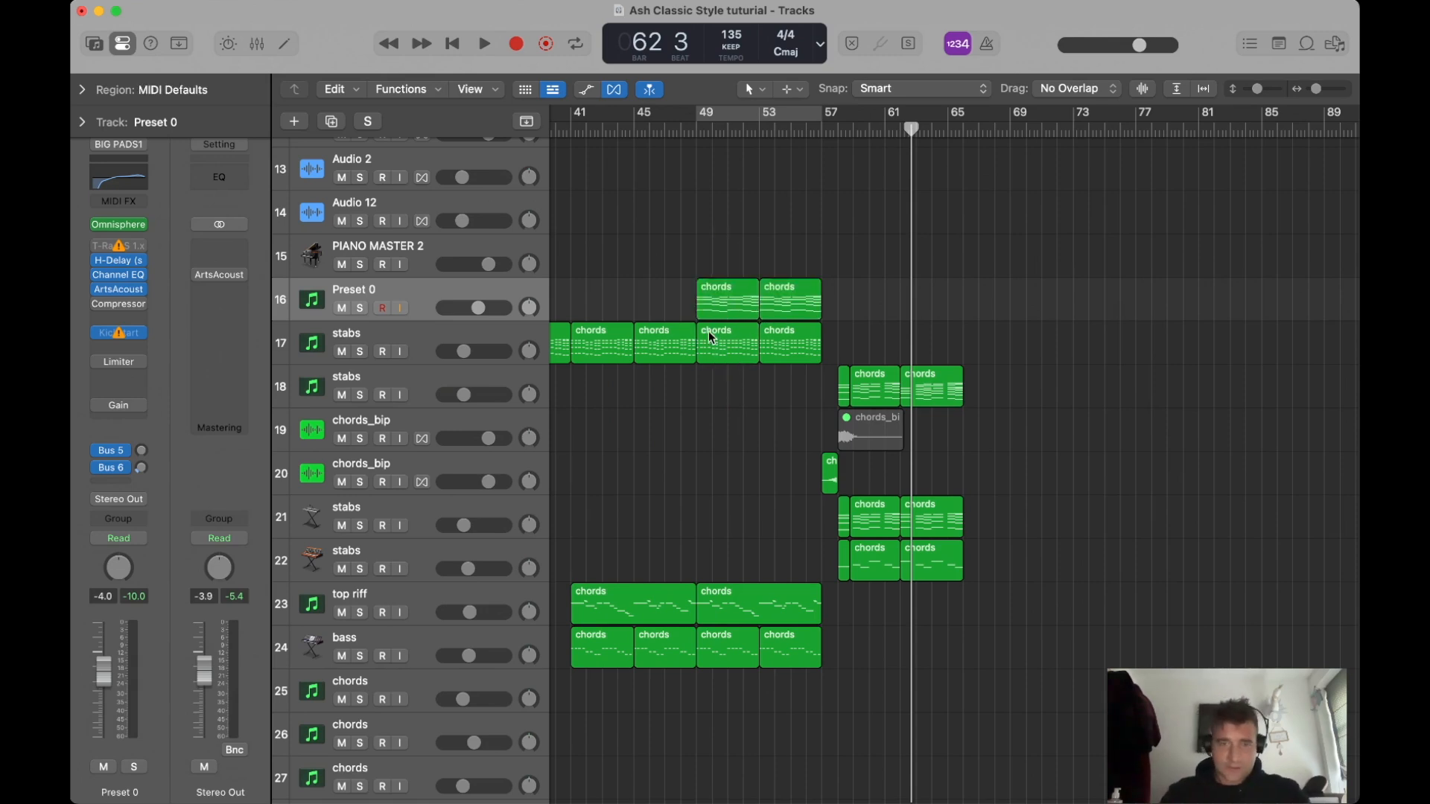
left_click(708, 330)
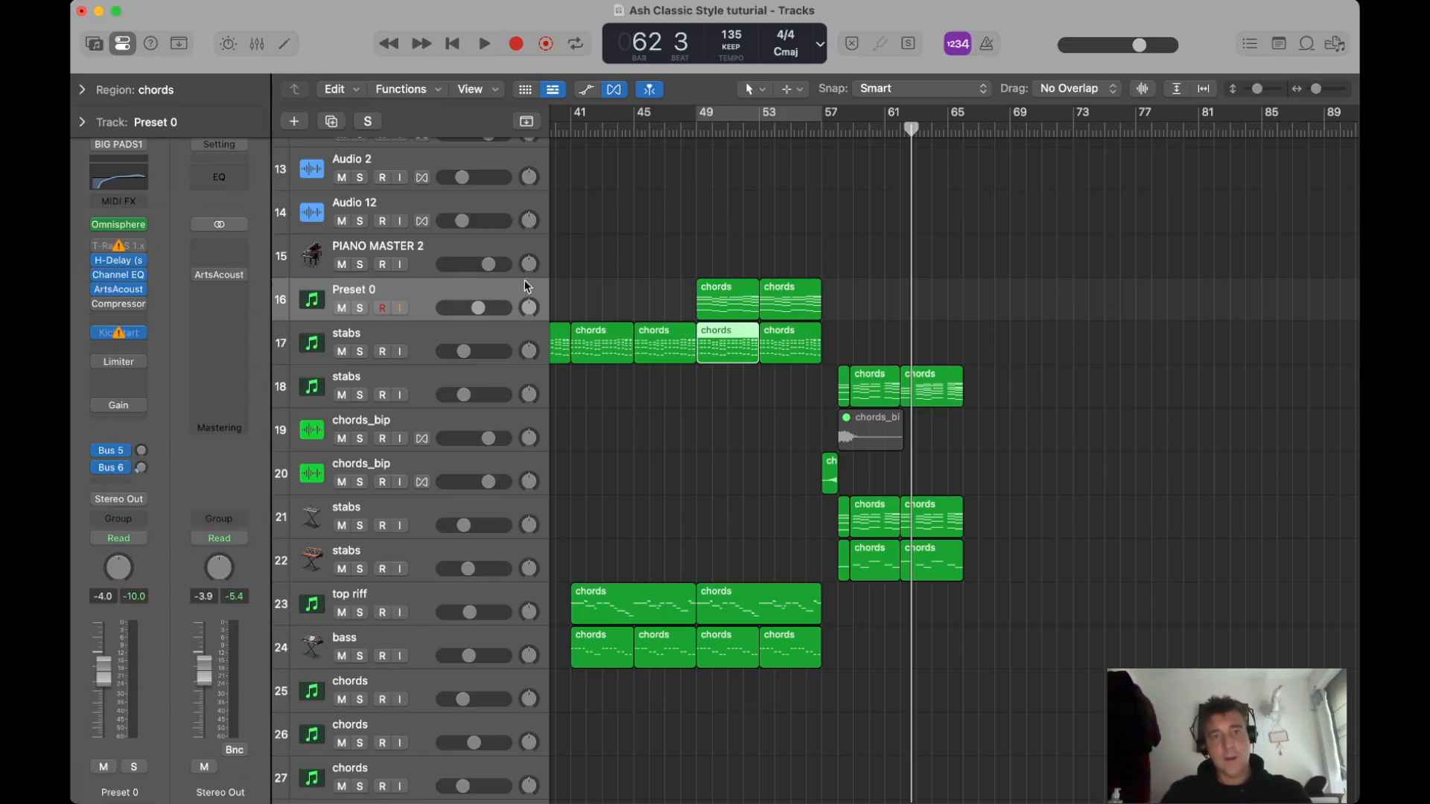
left_click(526, 285)
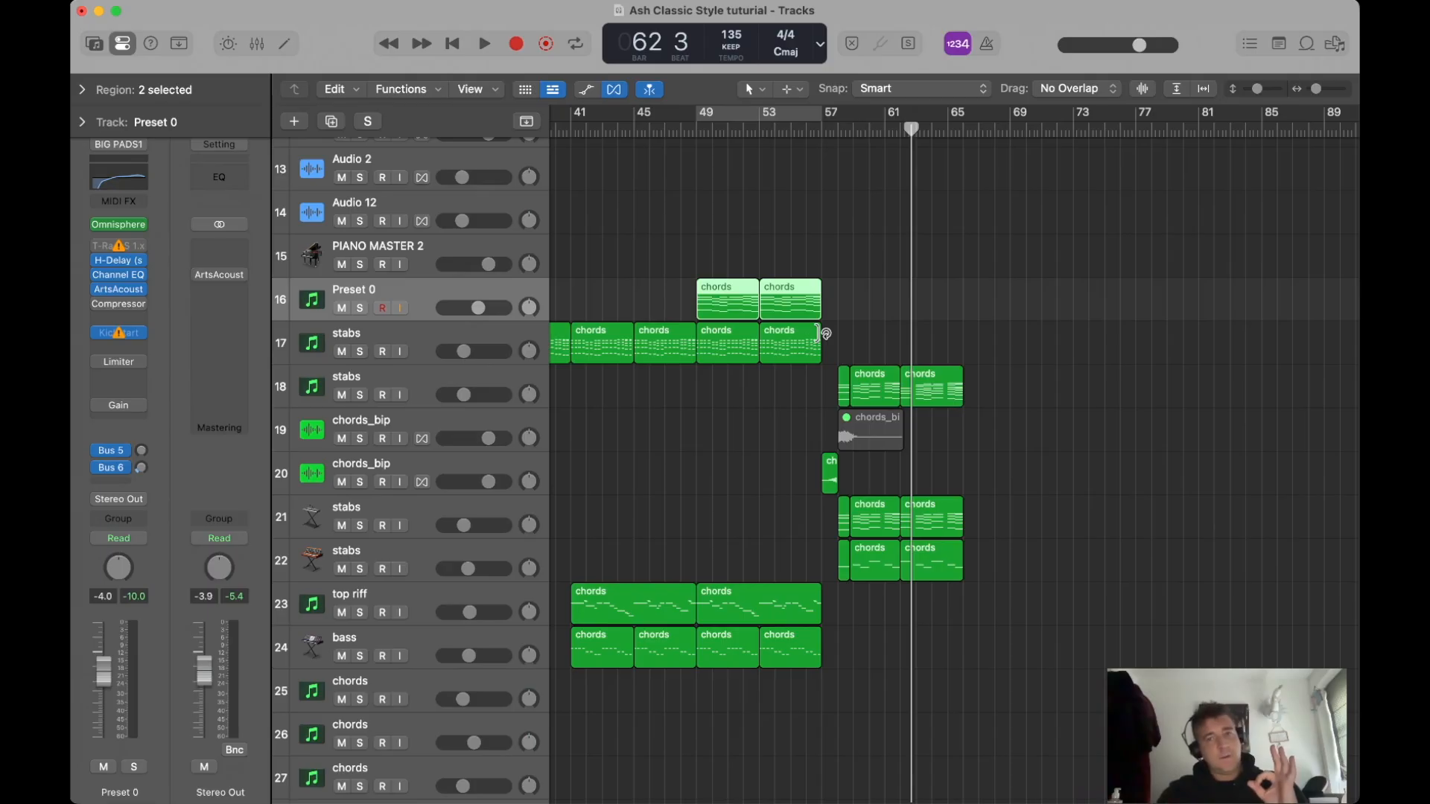
left_click(827, 132)
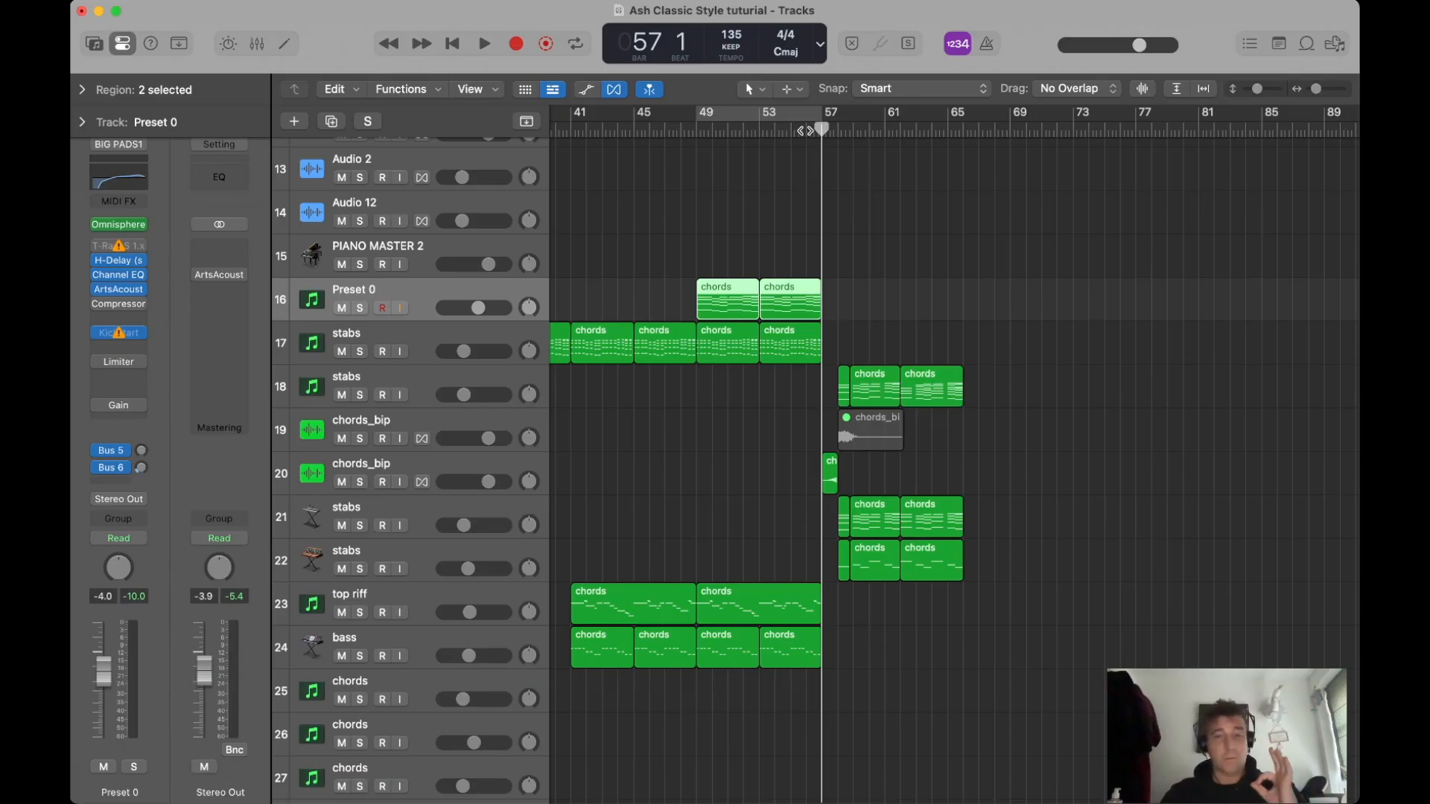
left_click(805, 132)
left_click_drag(804, 255, 789, 691)
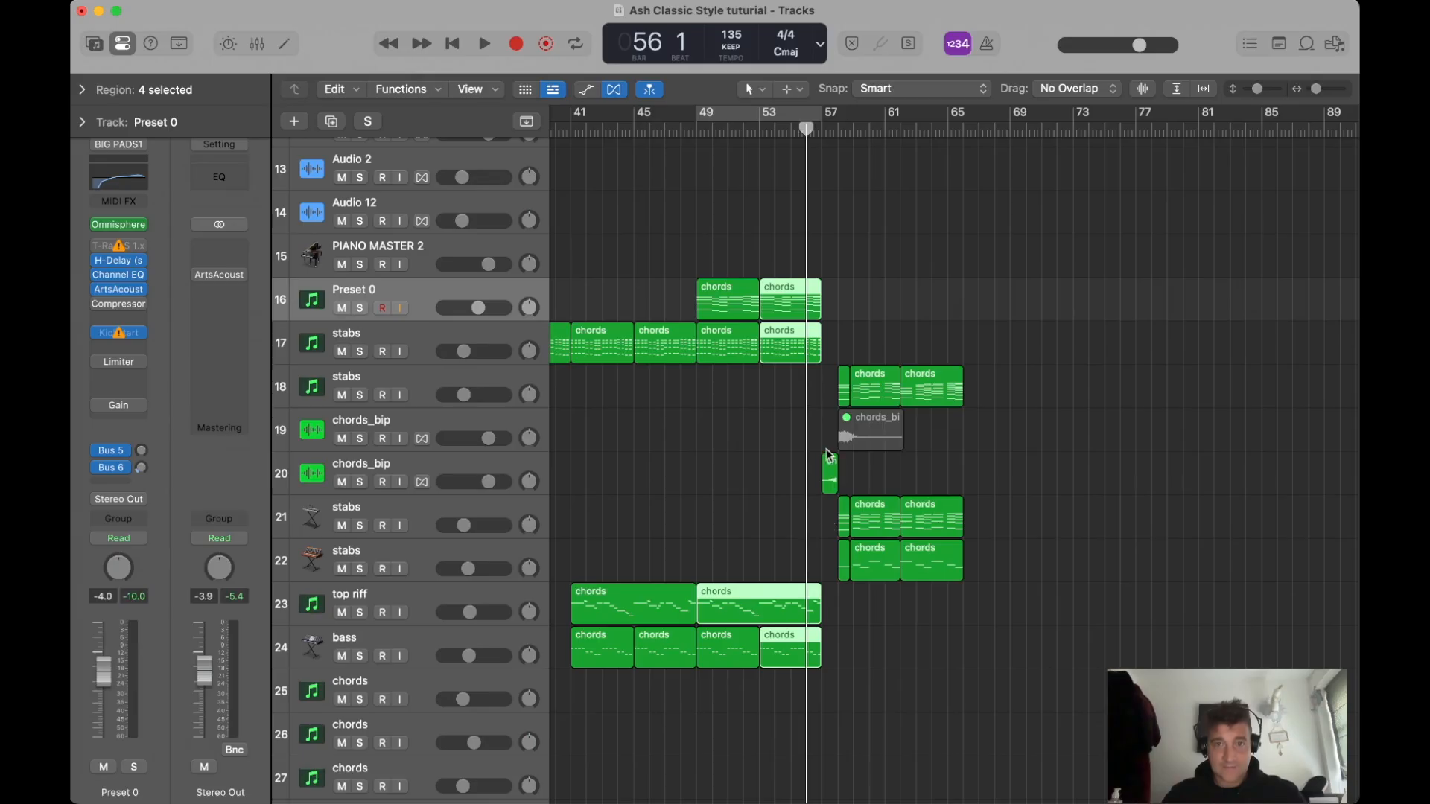
left_click(767, 260)
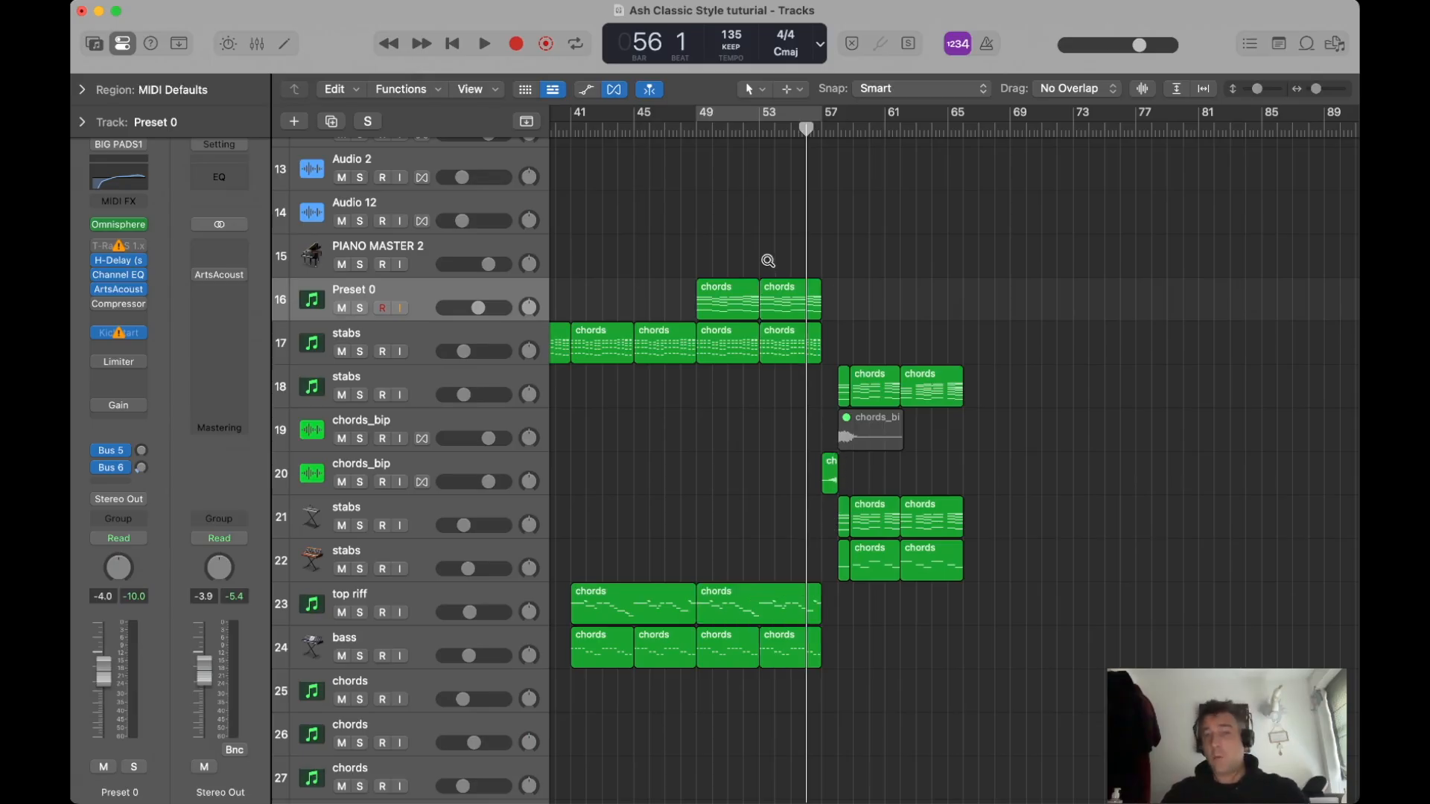
Open the pad track's Omnisphere instrument, show the track automation and change the automation mode of Preset 0.
scroll(768, 260, "up", 3)
left_click(505, 296)
left_click(120, 224)
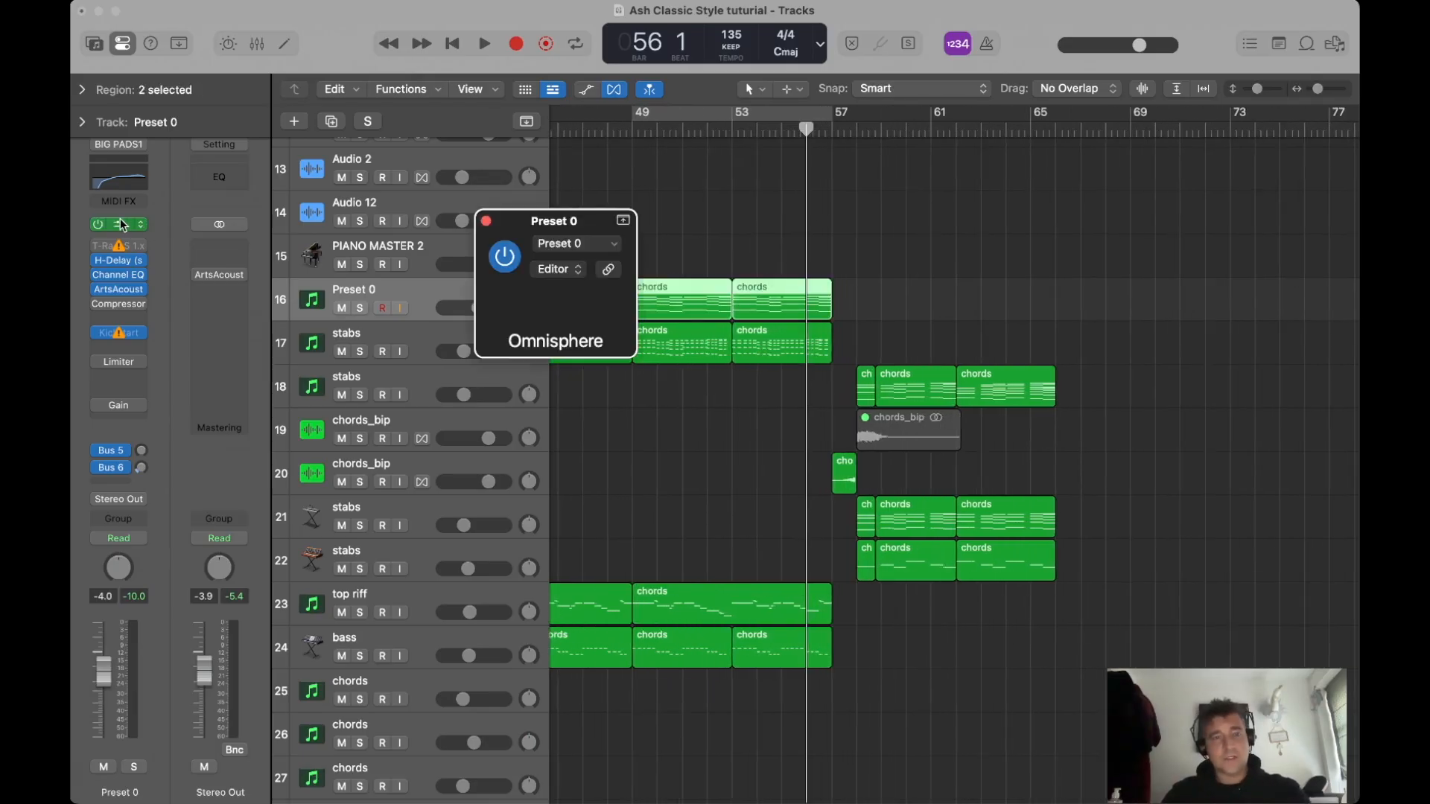
key("a")
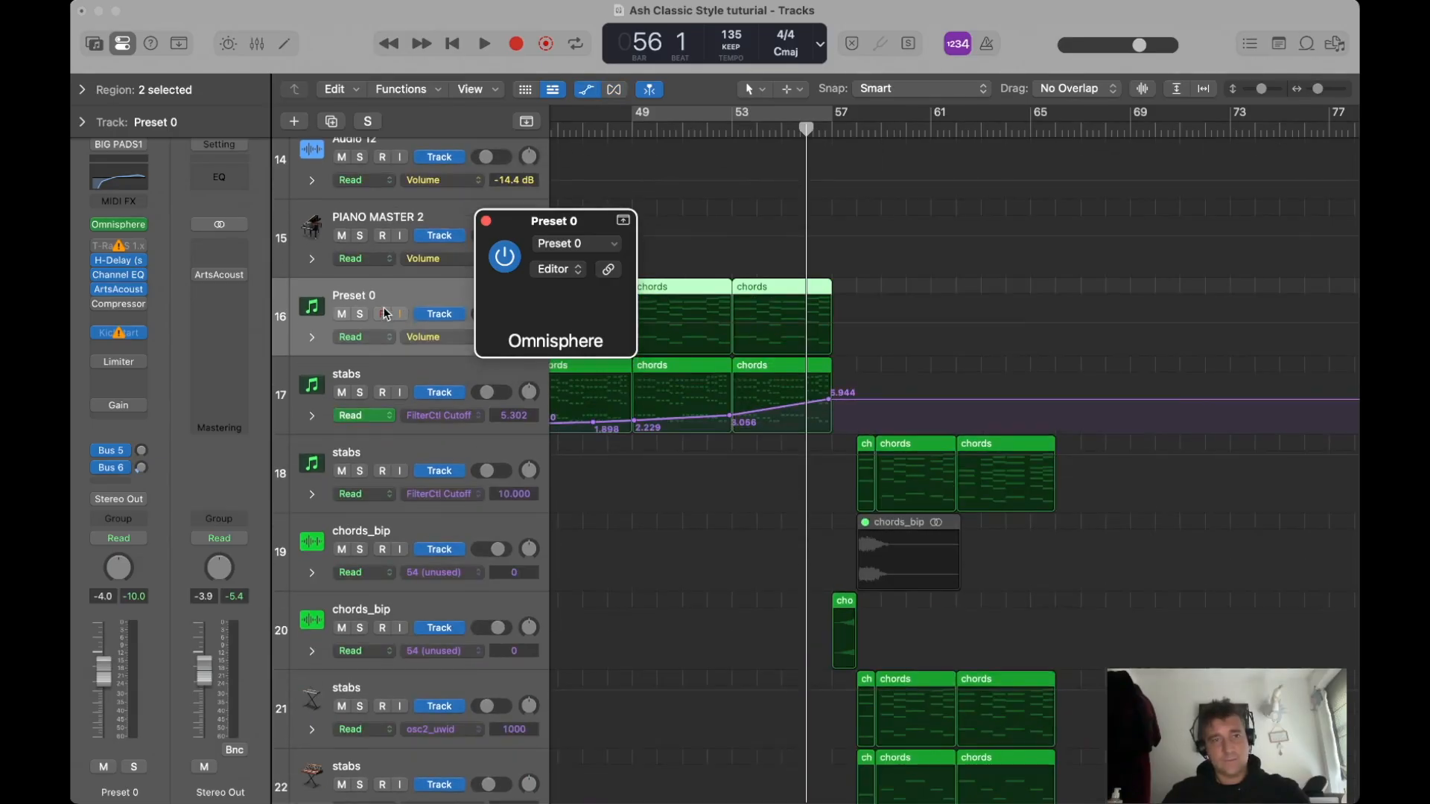
left_click(355, 336)
left_click(358, 350)
Nudge the layer A filter cutoff in Omnisphere so it becomes Preset 0's automation parameter, and return the track to Read mode.
left_click_drag(1083, 230, 791, 154)
left_click_drag(927, 156, 804, 47)
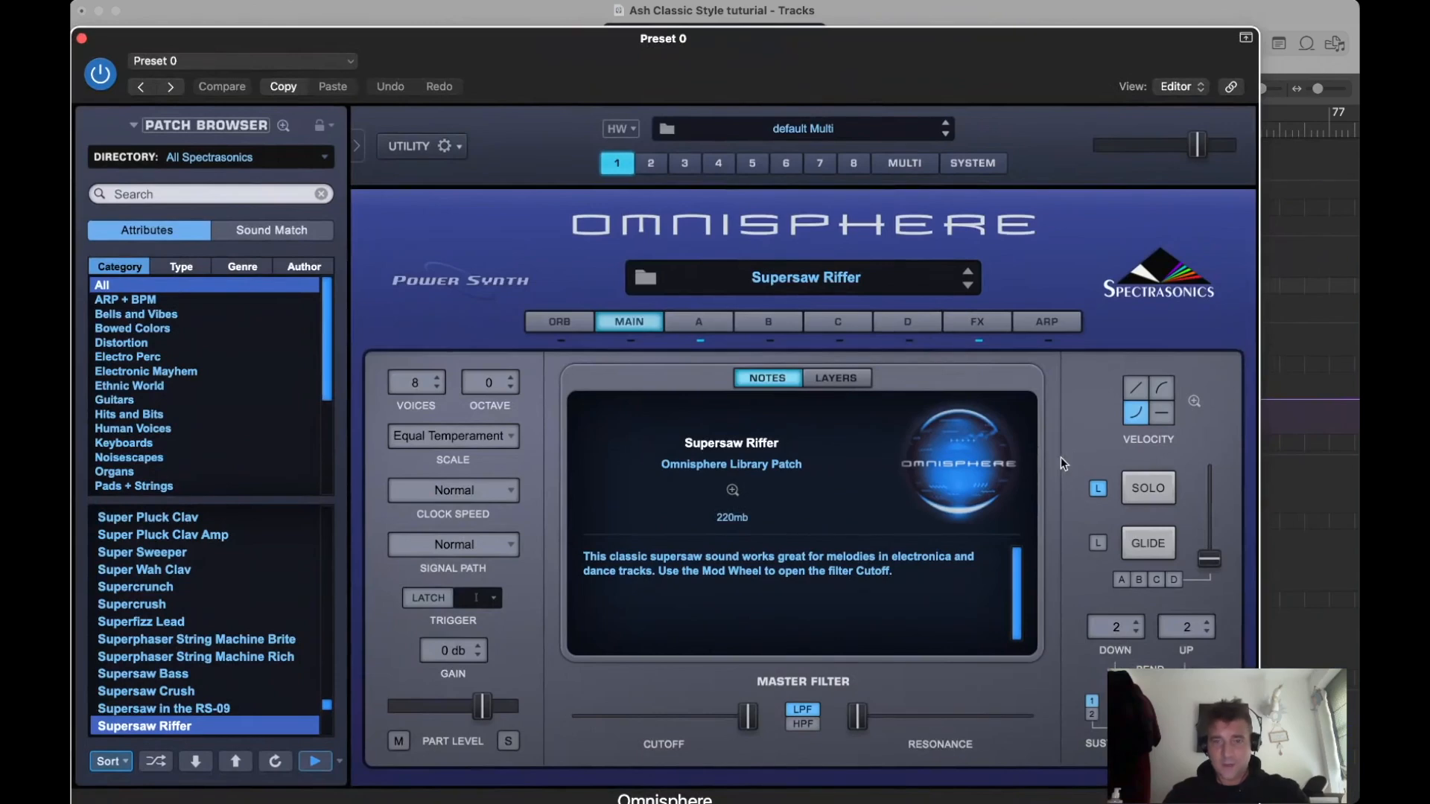
left_click(700, 321)
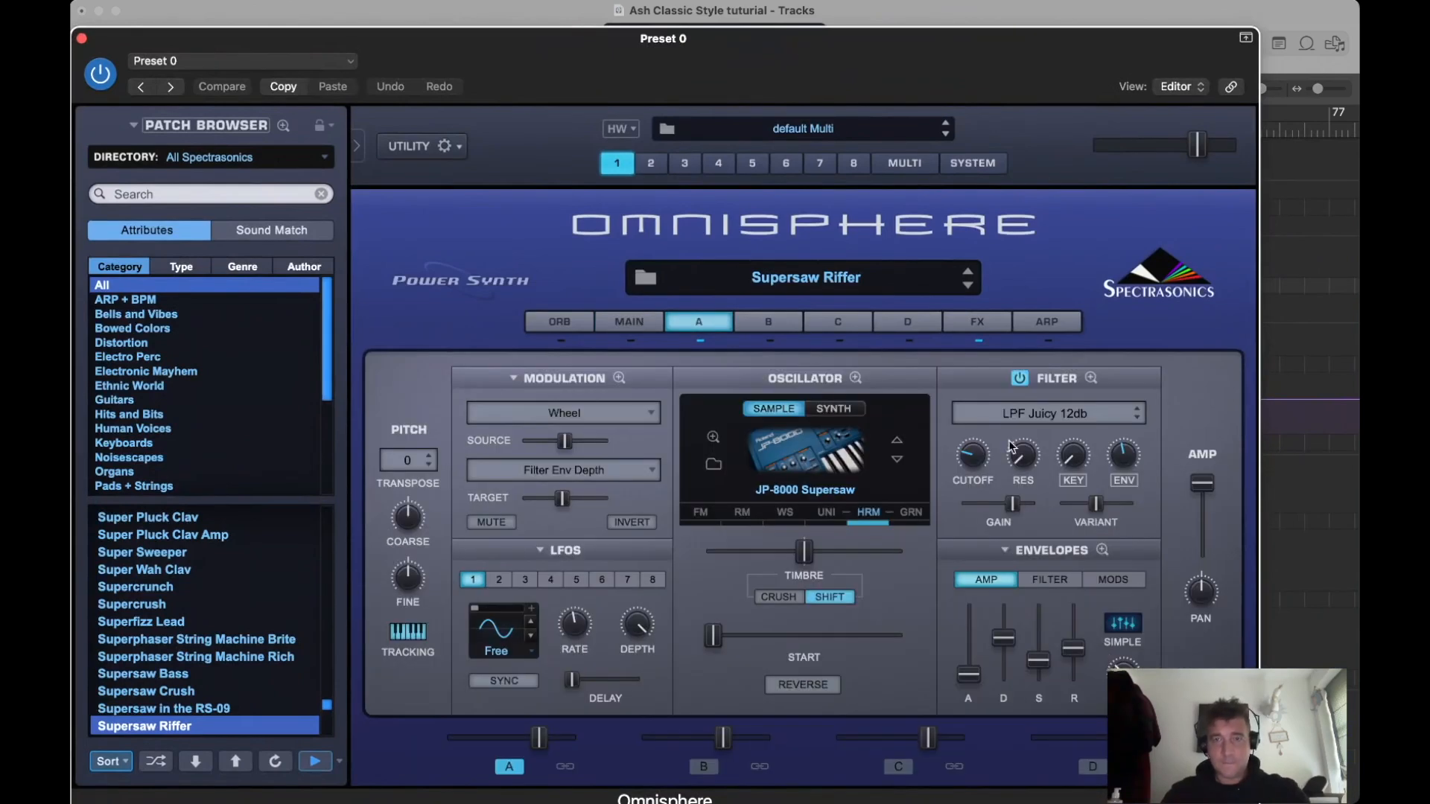
left_click_drag(1012, 446, 1012, 456)
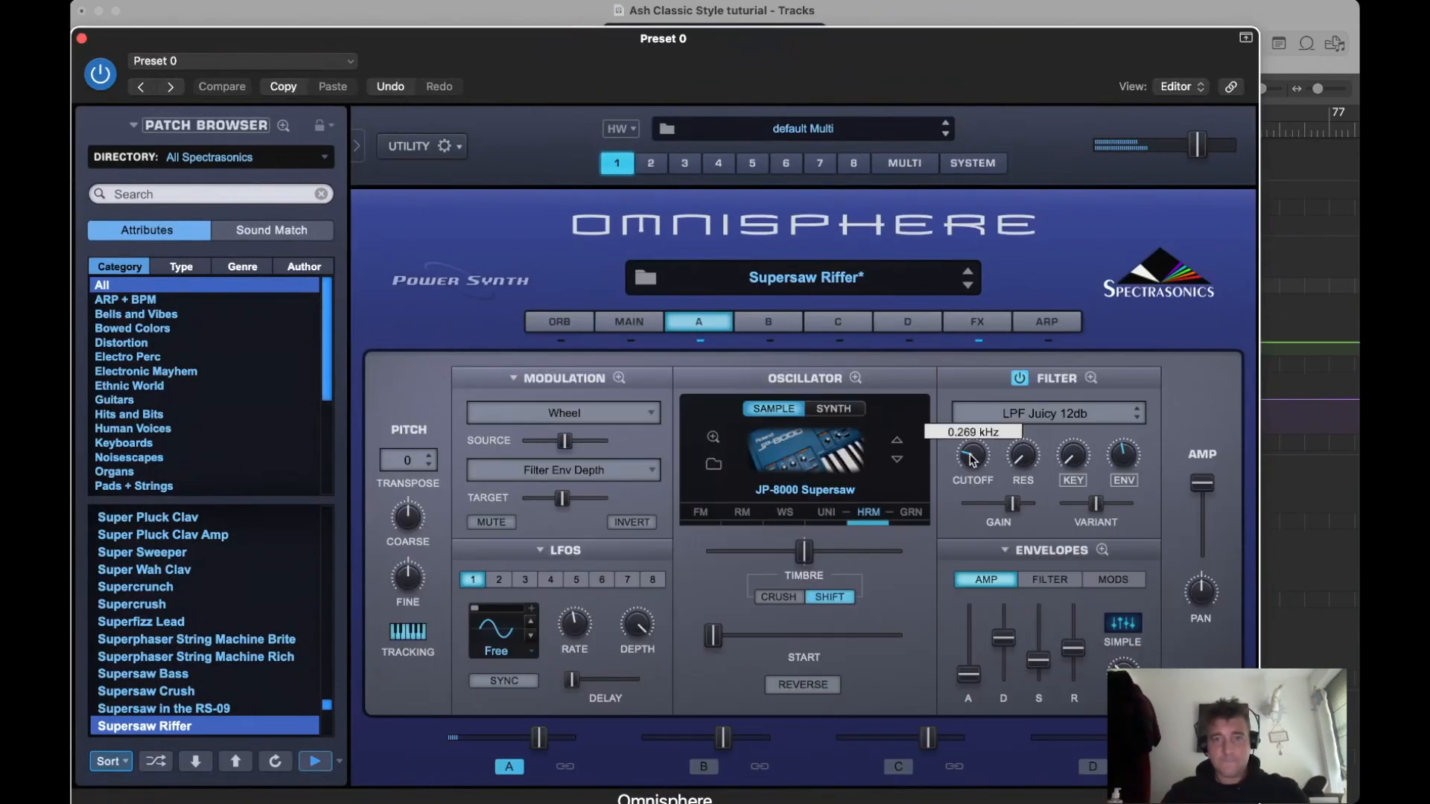
left_click(81, 38)
left_click(359, 336)
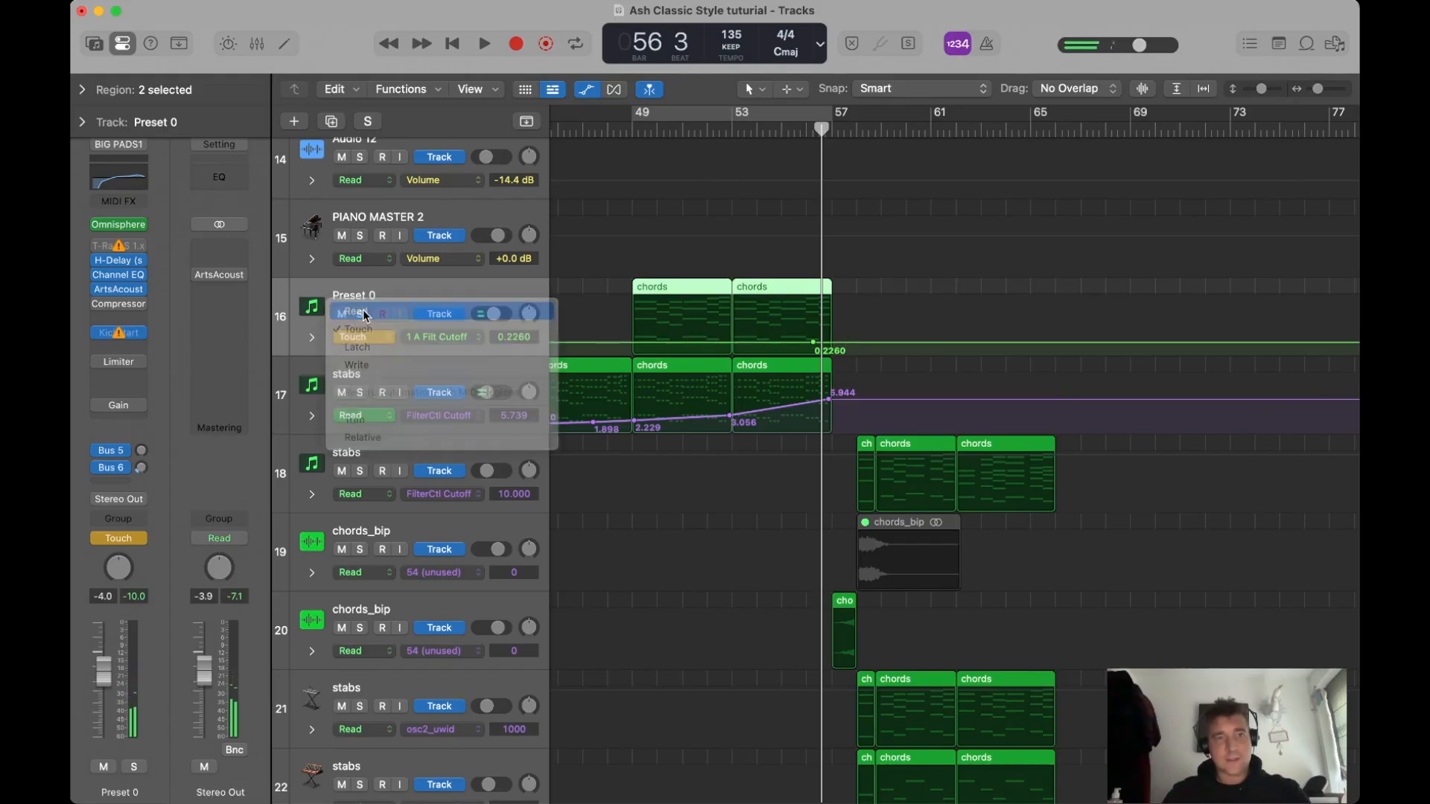
left_click(364, 315)
Solo Preset 0 during playback, ramp its filter cutoff automation from 0.2260 at bar 53 to 0.5819 at bar 57, and unsolo it.
key("ctrl+s")
key("space")
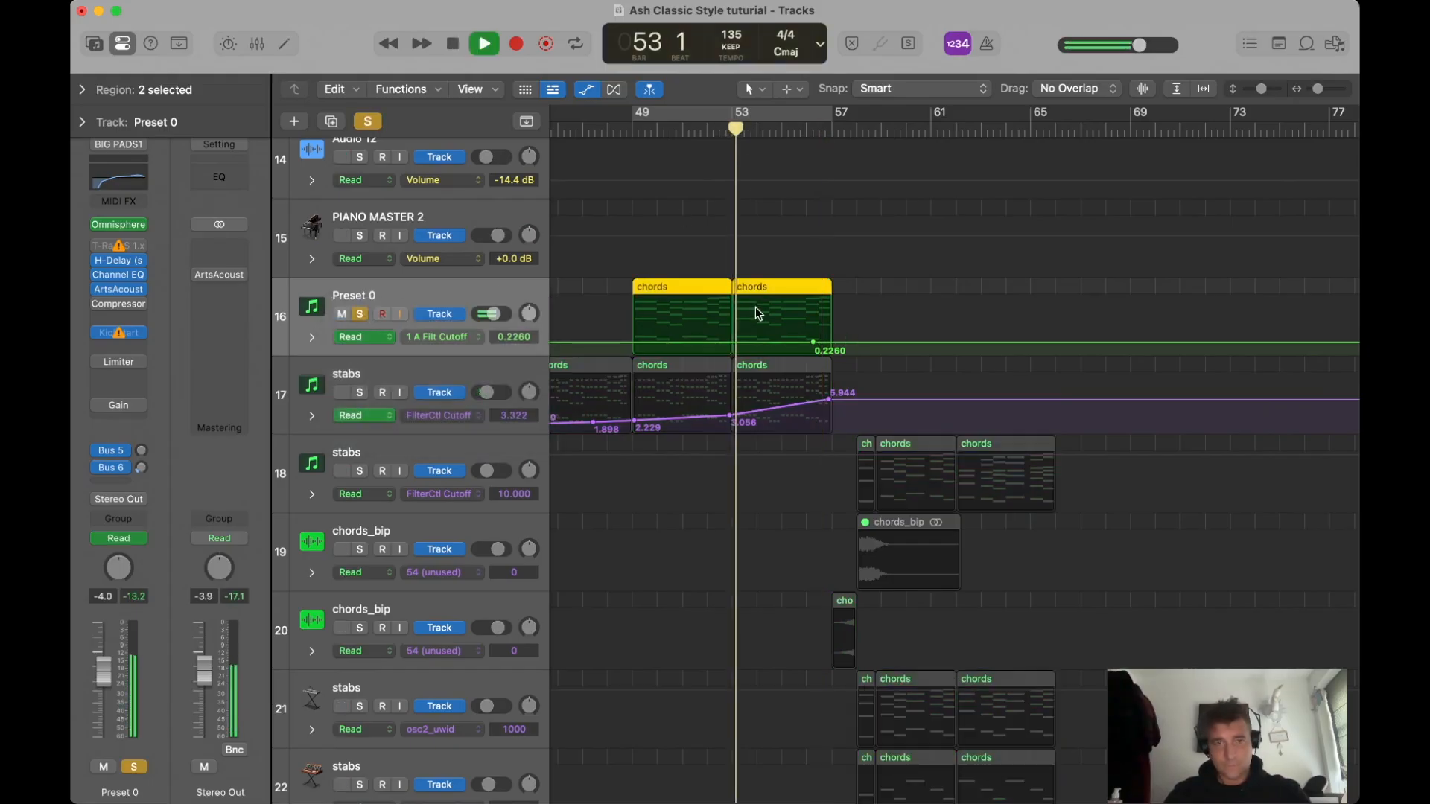
left_click(730, 342)
mouse_move(813, 342)
left_mouse_down()
mouse_move(816, 319)
mouse_move(831, 322)
left_mouse_up()
key("space")
left_click(721, 131)
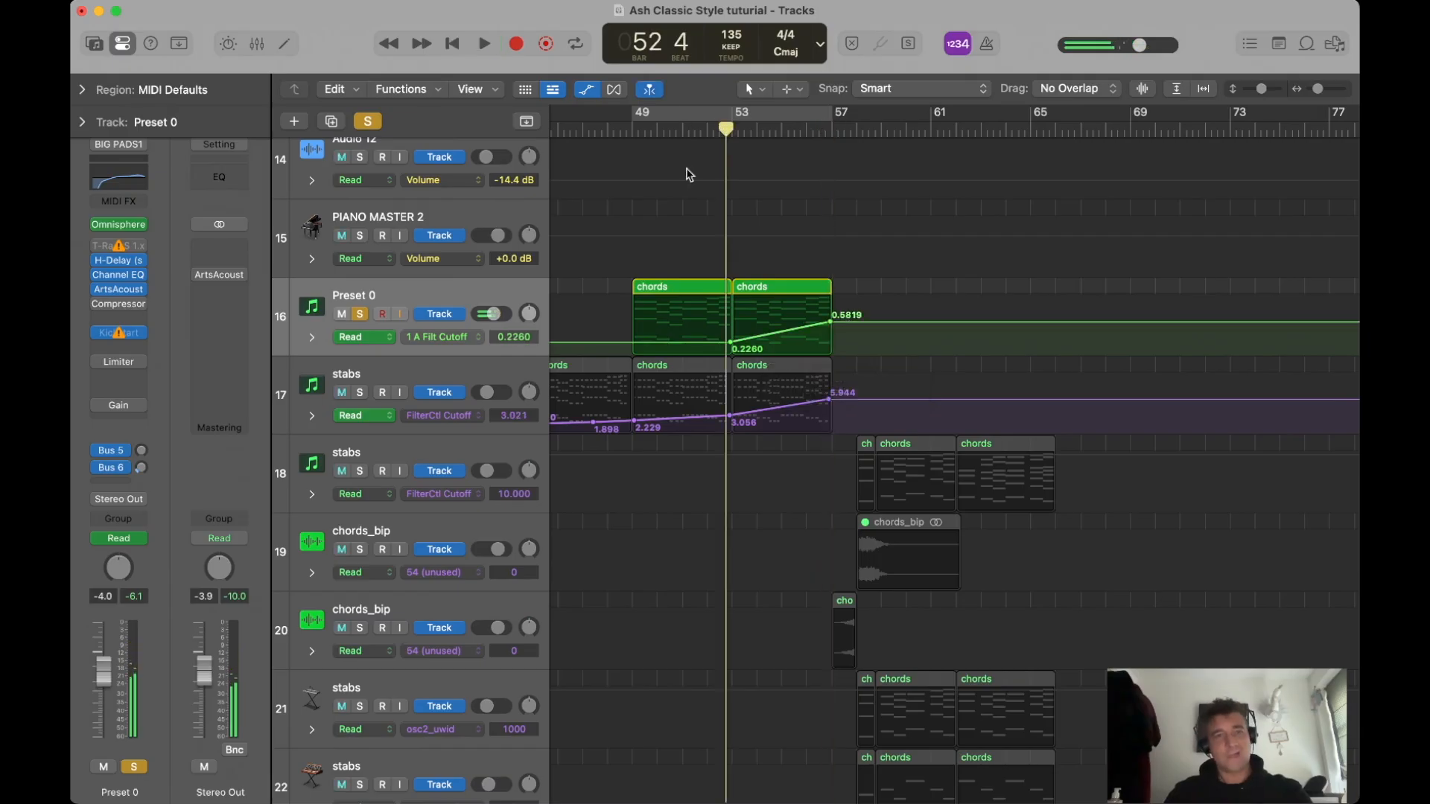
left_click(362, 315)
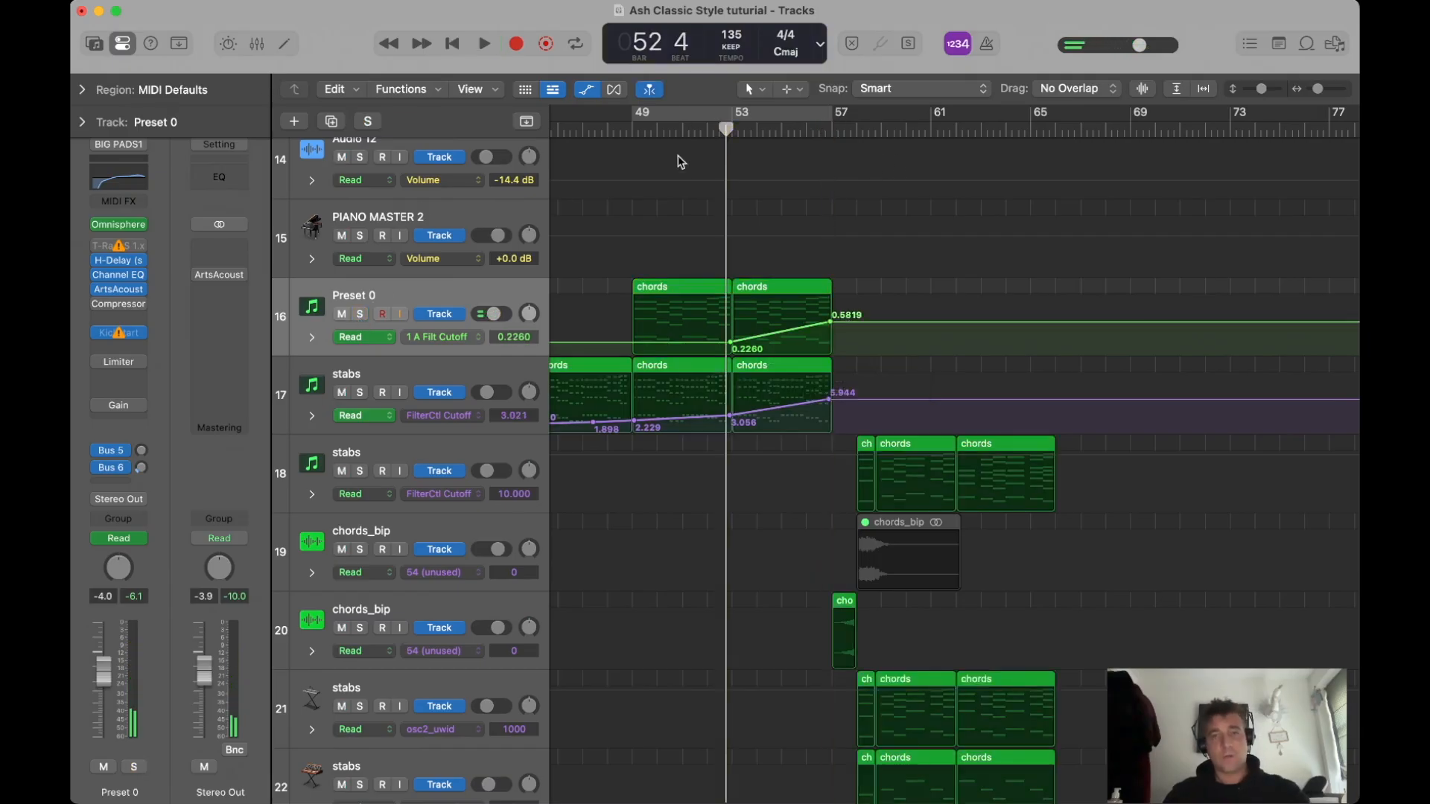
Play the arrangement from bar 53 into bar 58 to check the pad's filter rise, and hide the track automation.
left_click(832, 130)
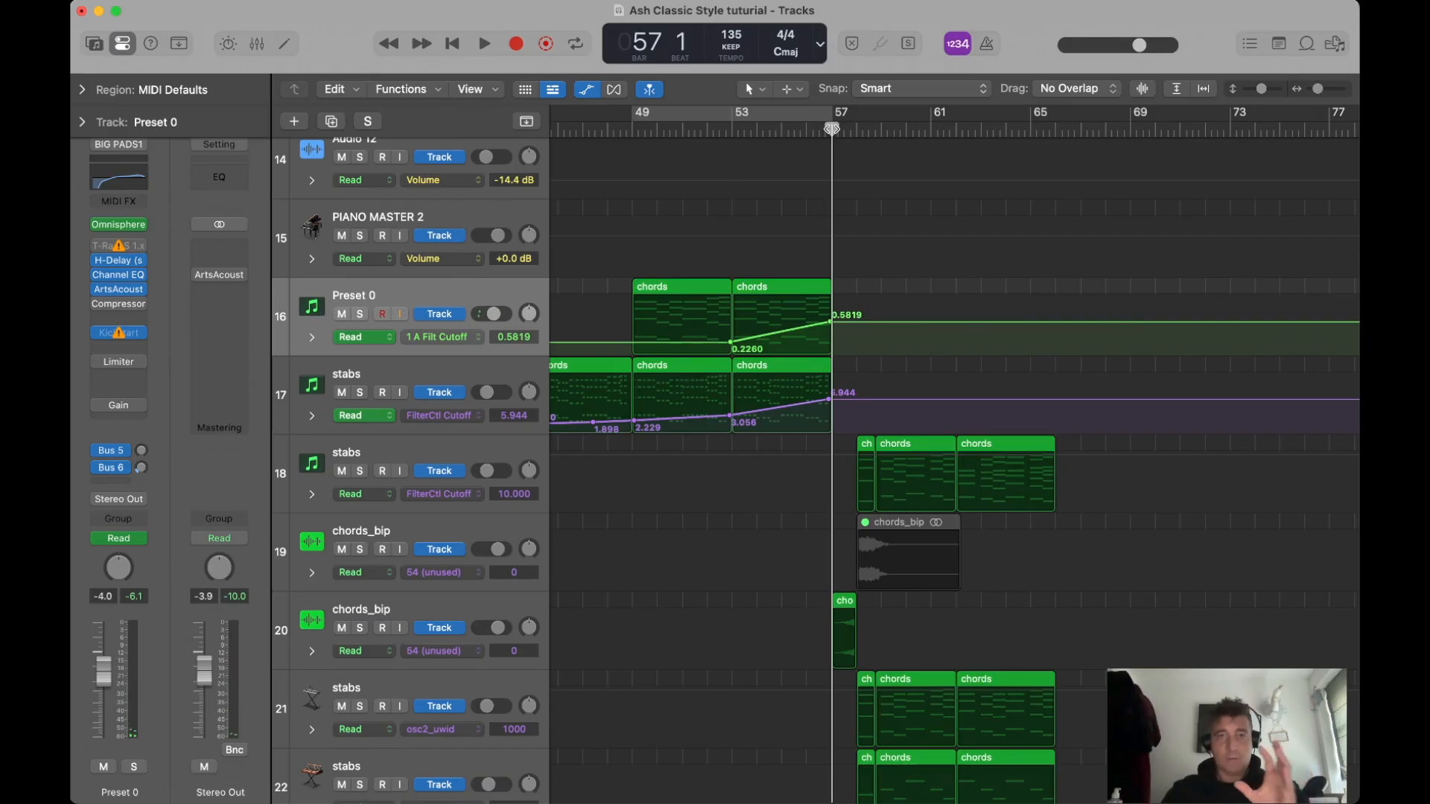
left_click(855, 132)
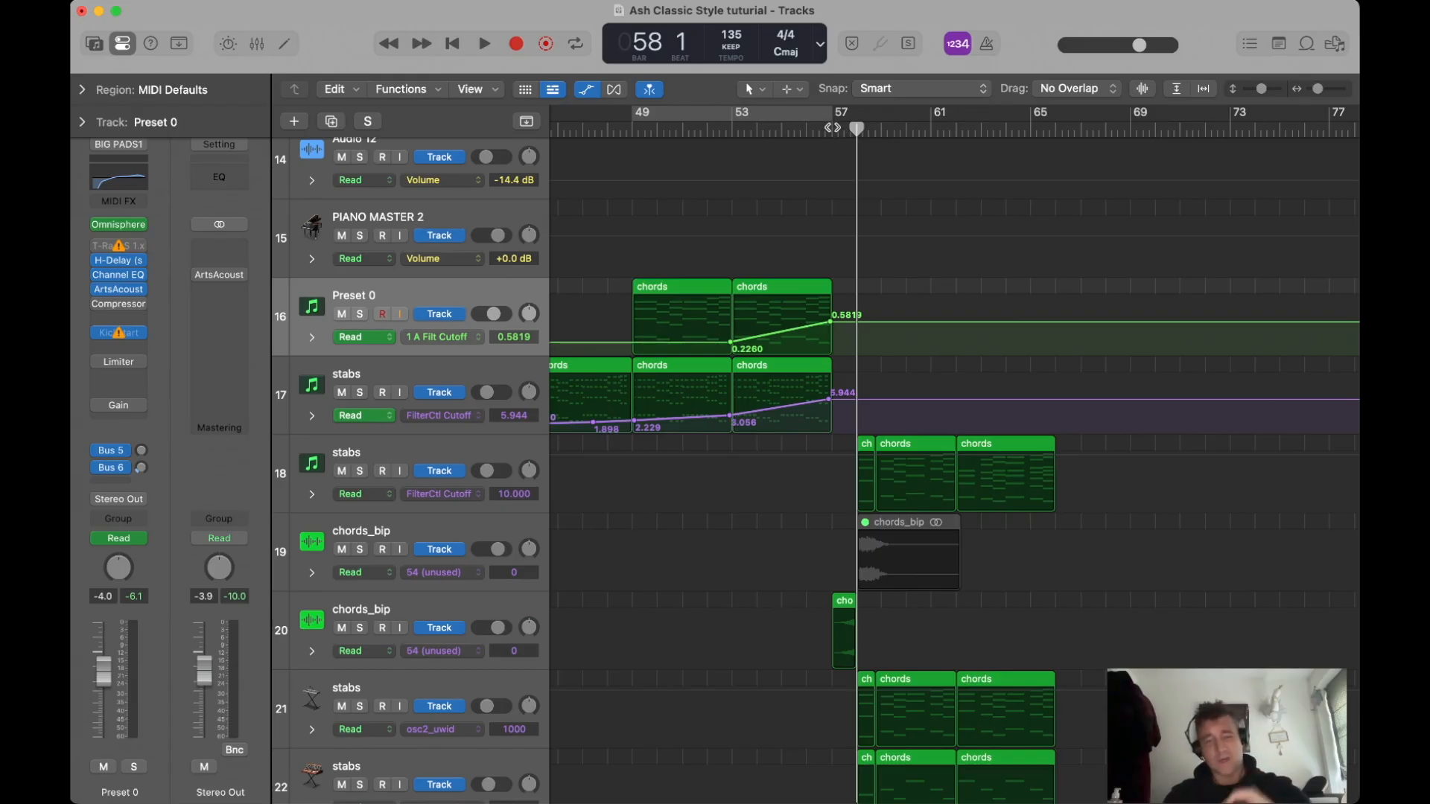
left_click(734, 129)
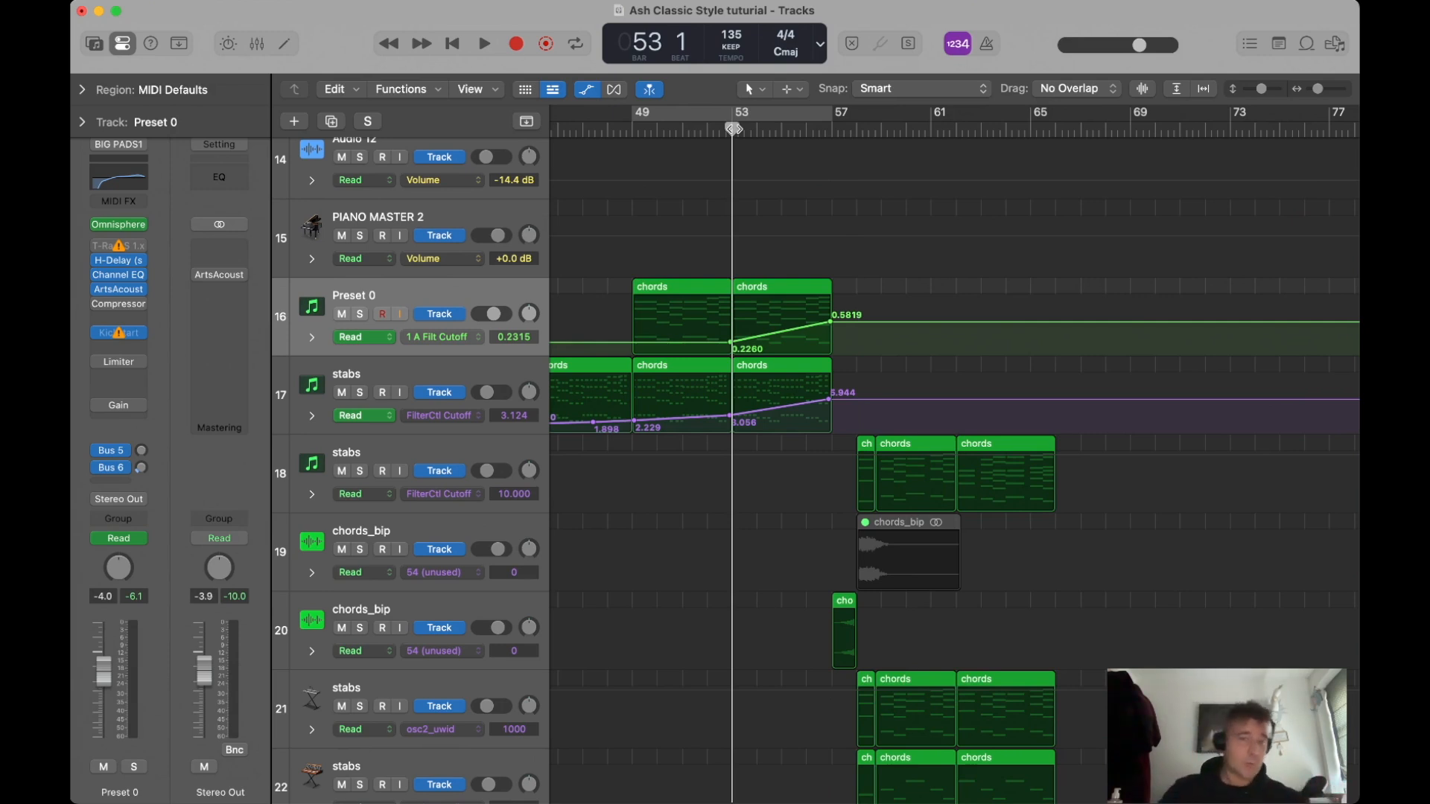
key("space")
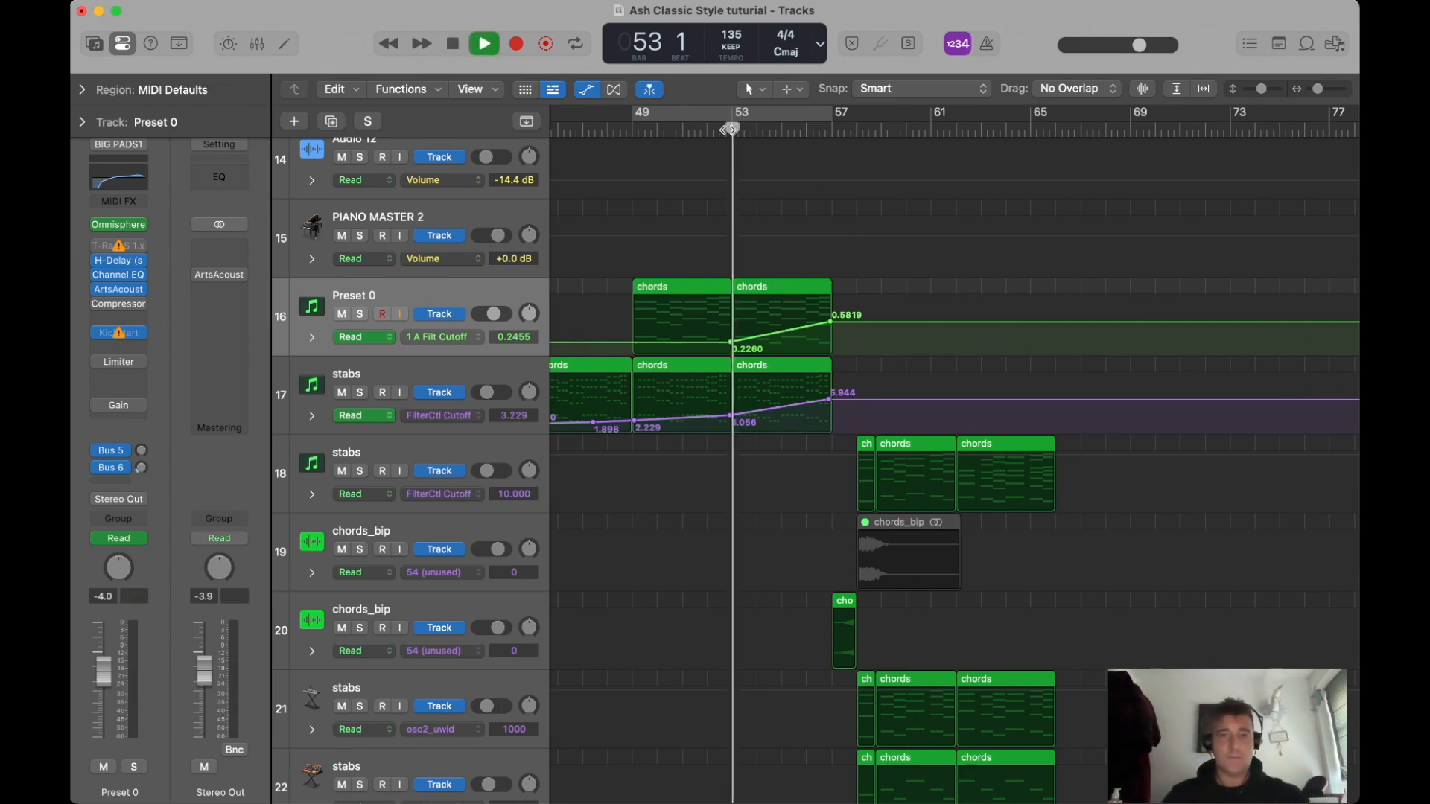
key("a")
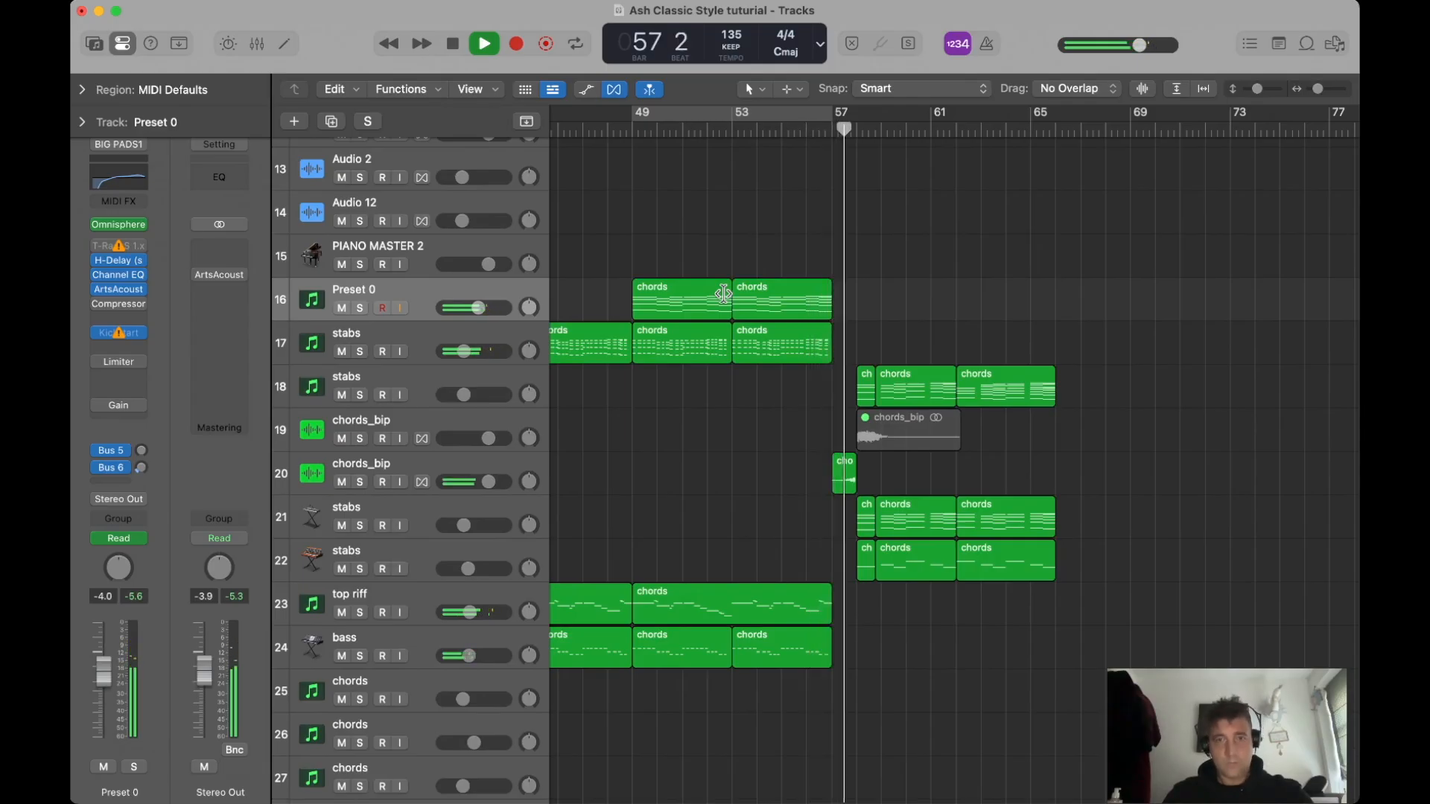
key("space")
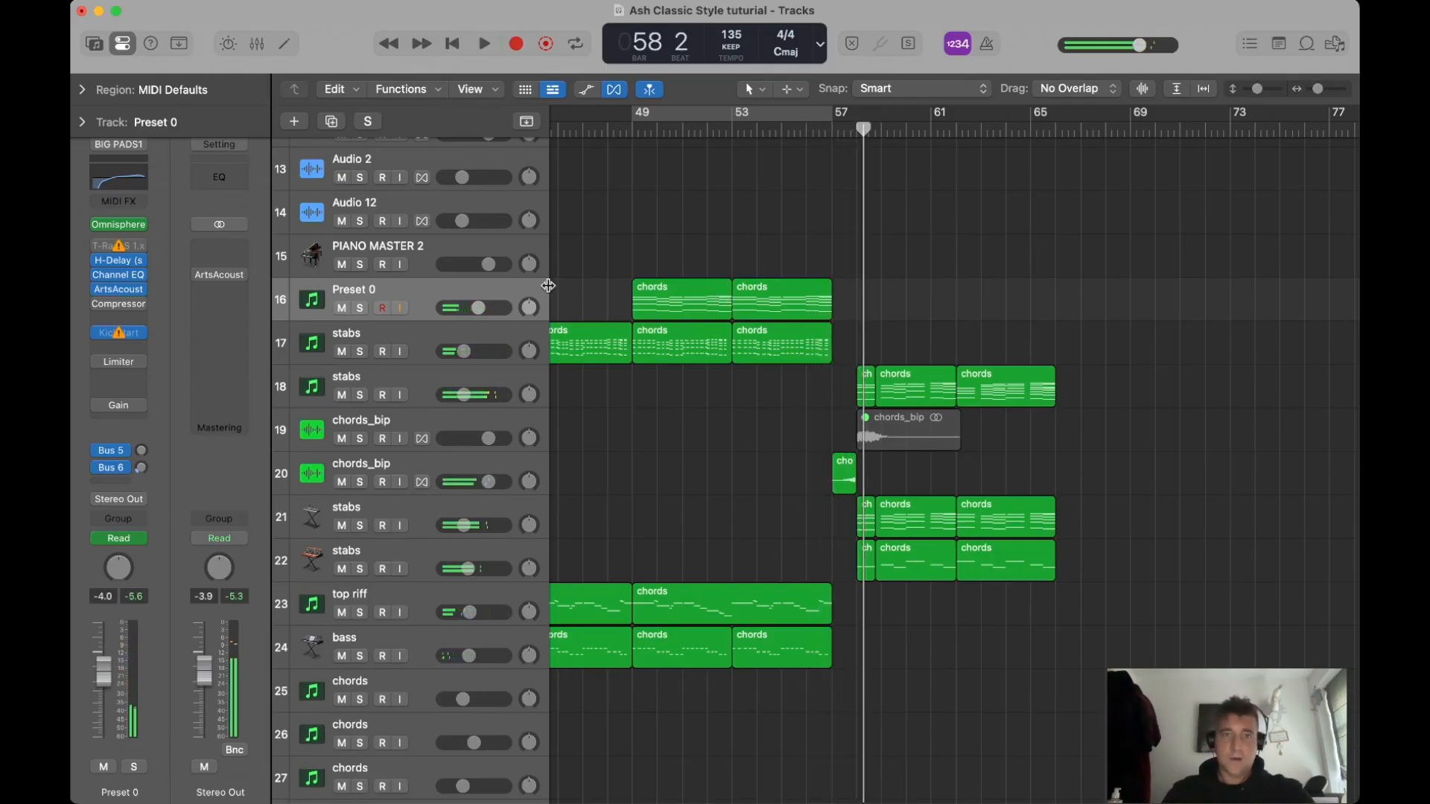
Split the top riff region at bar 53 with the Scissors tool and return to the Pointer tool.
left_click(751, 610)
key("t")
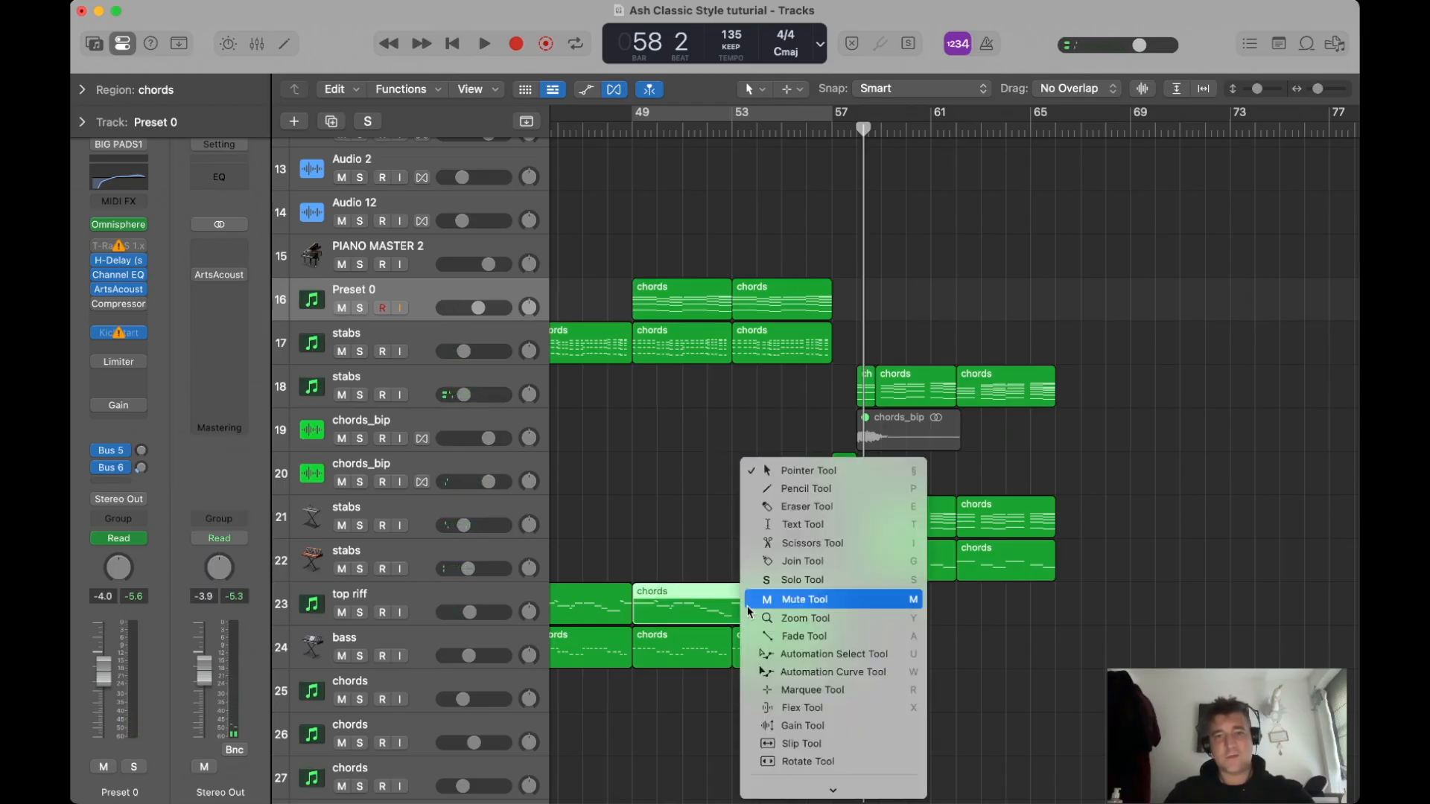
left_click(771, 549)
left_click(734, 605)
key("t")
left_click(740, 440)
left_click(673, 703)
Bounce in place the eight Preset 0, stabs, top riff and bass regions between bars 49 and 57.
left_click_drag(670, 249, 822, 674)
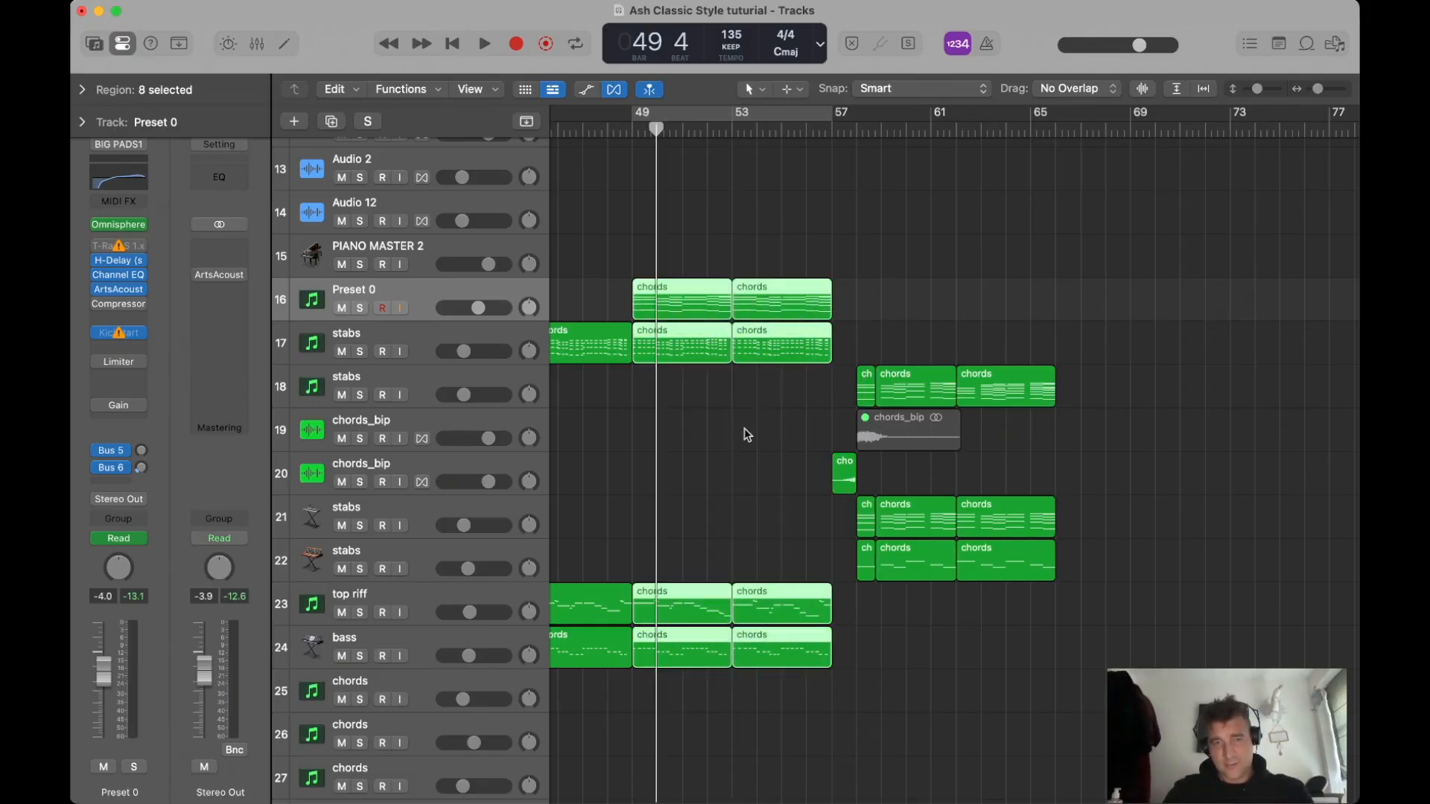
left_click(717, 421)
left_click(472, 292)
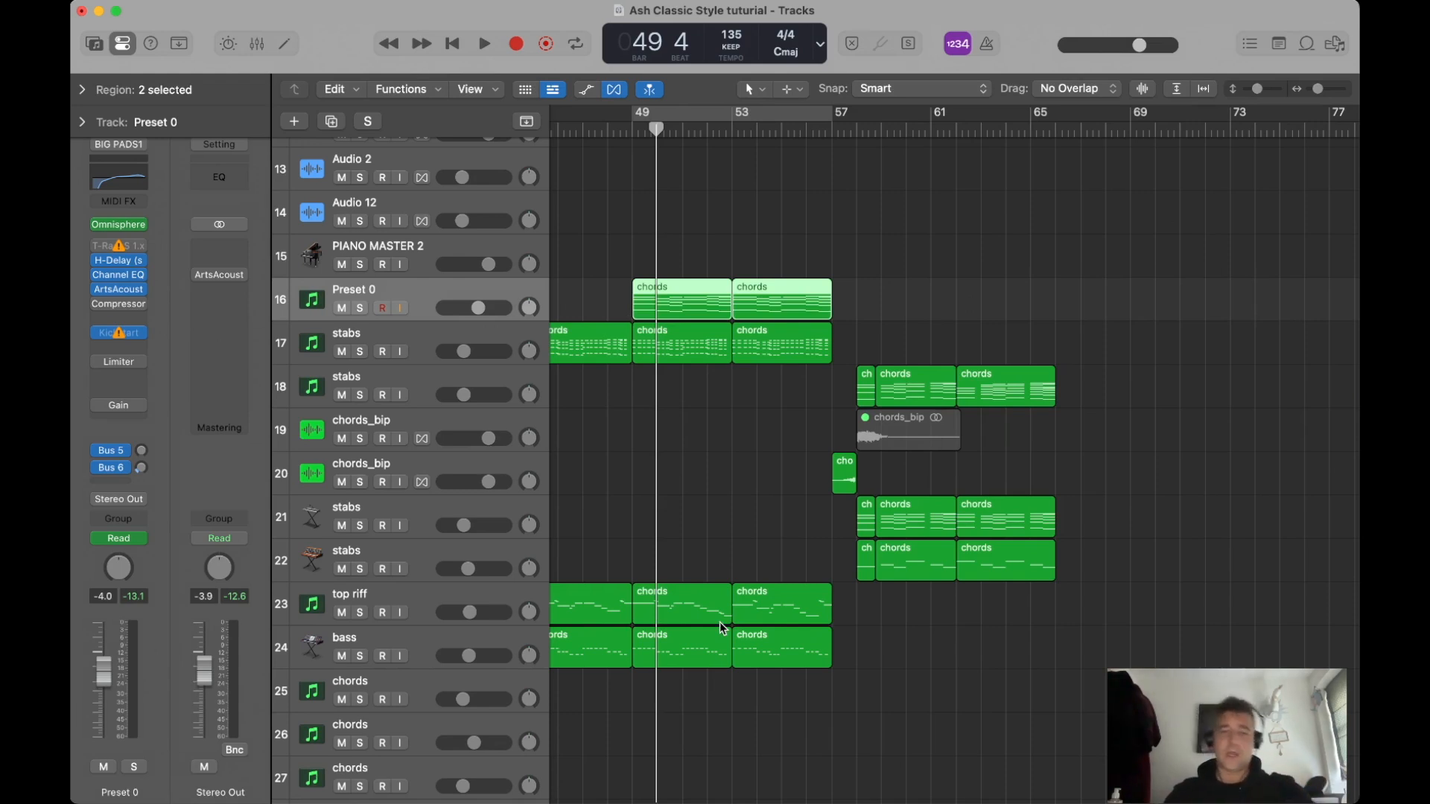
left_click_drag(703, 700, 756, 318)
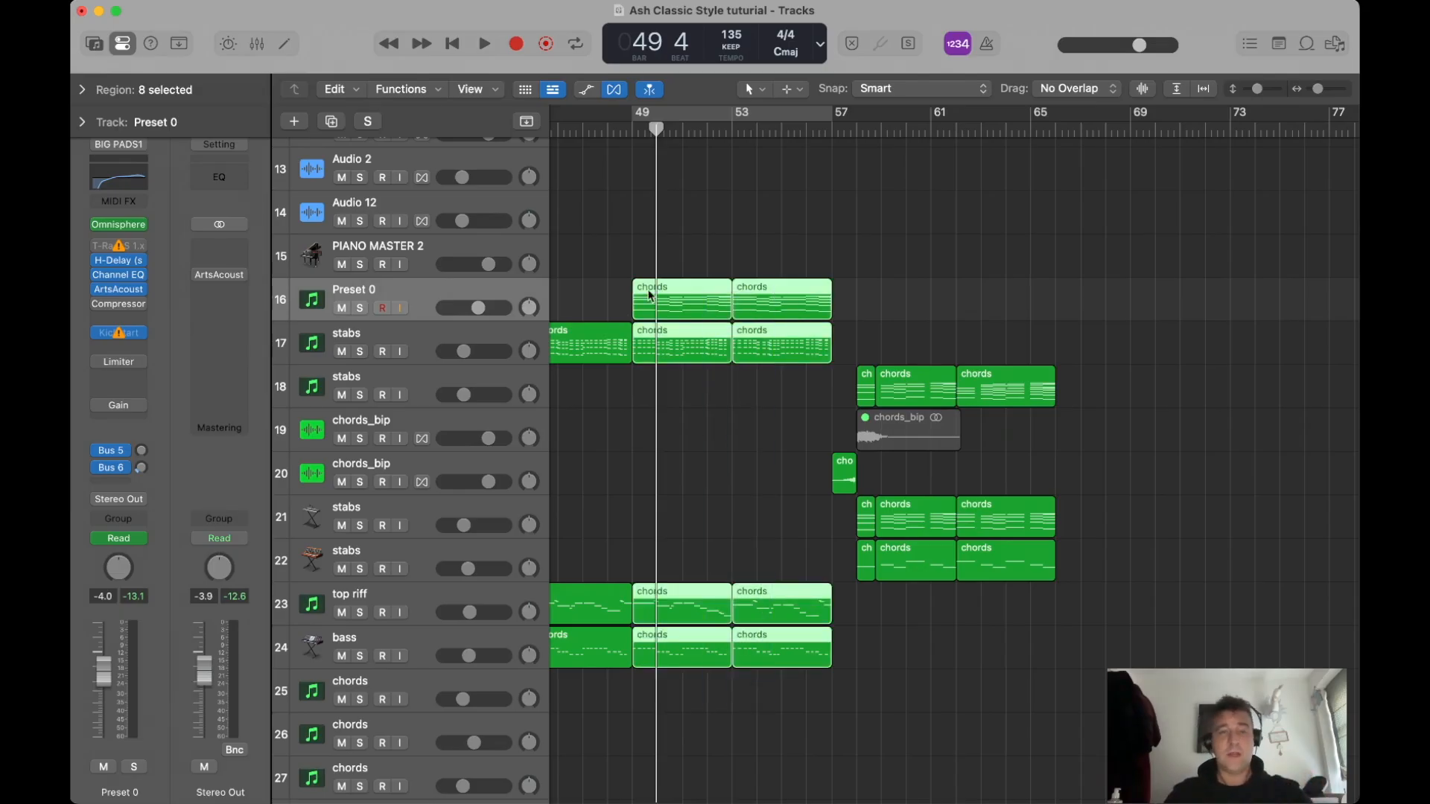
right_click(687, 294)
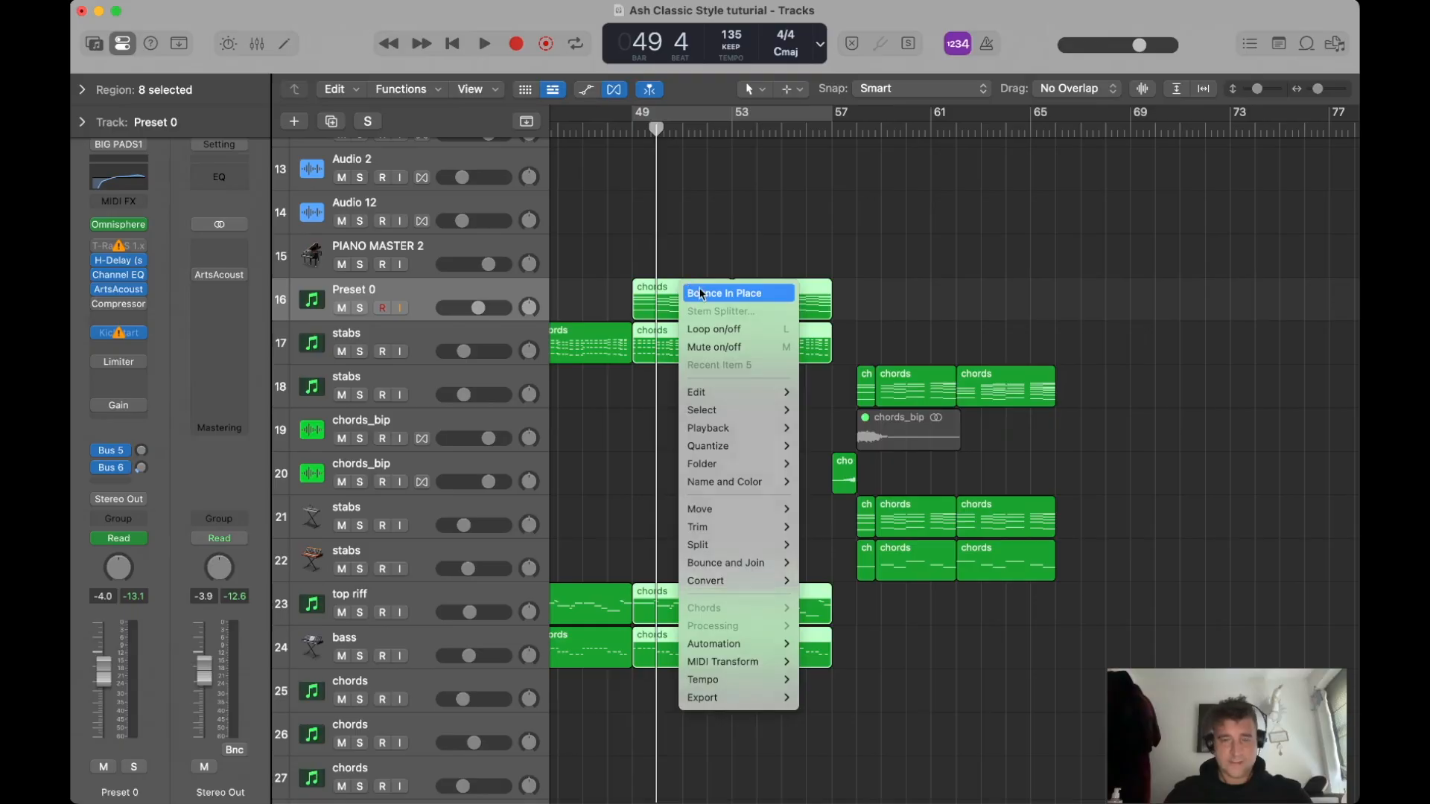
left_click(701, 294)
key("Return")
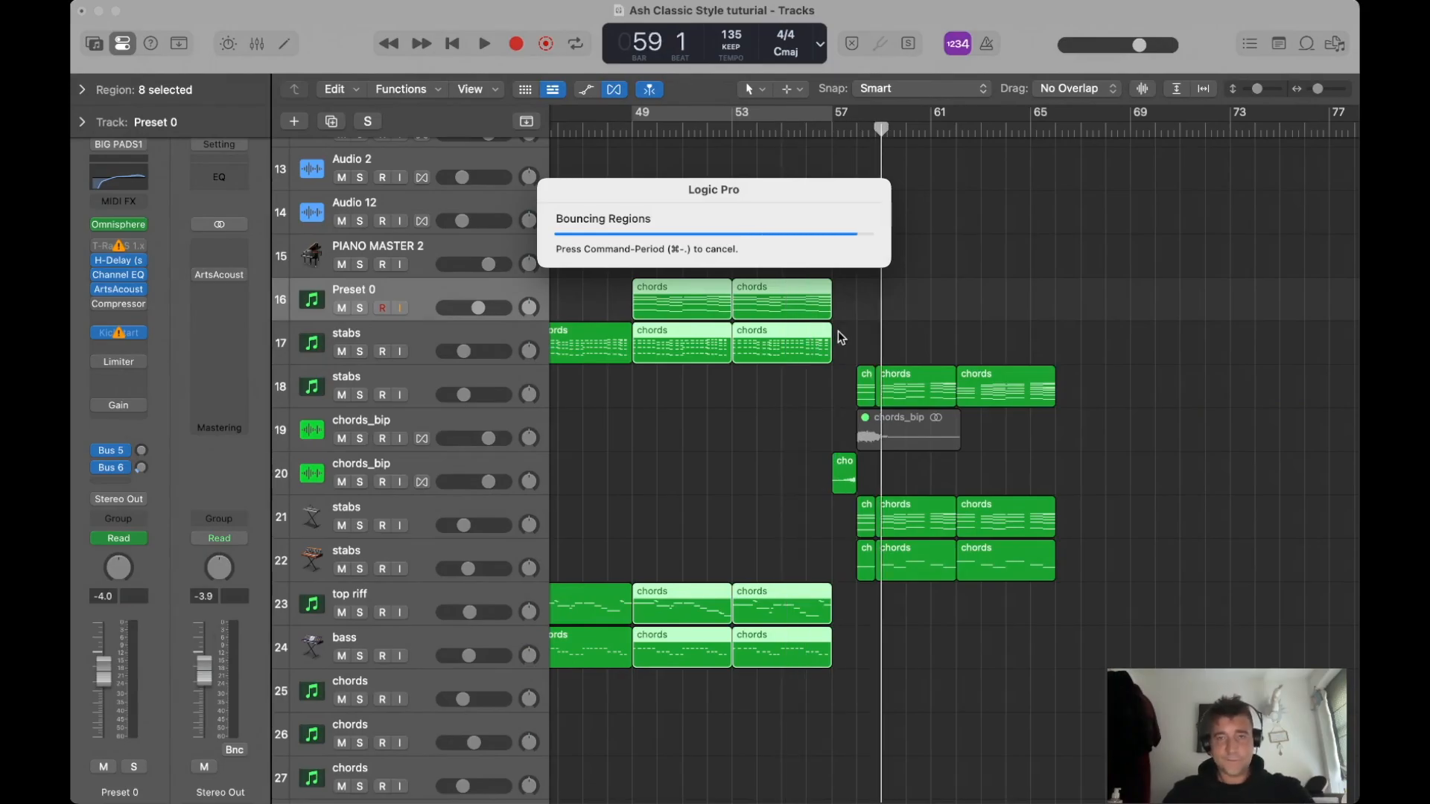
Select only the bounced chords_bip_2 region and play it from about bar 50 to bar 51.
left_click_drag(805, 237, 688, 712)
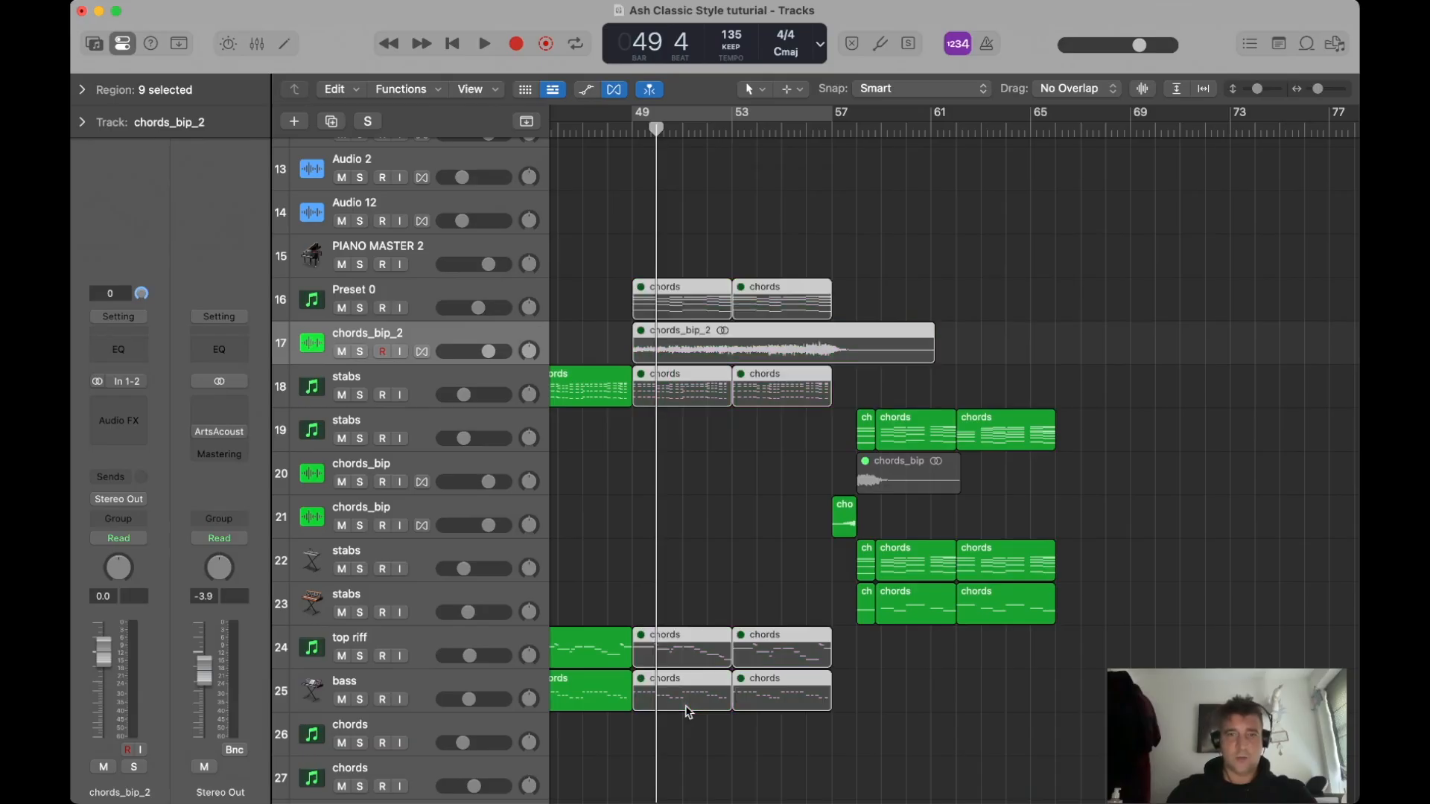
left_click(755, 265)
left_click(773, 337)
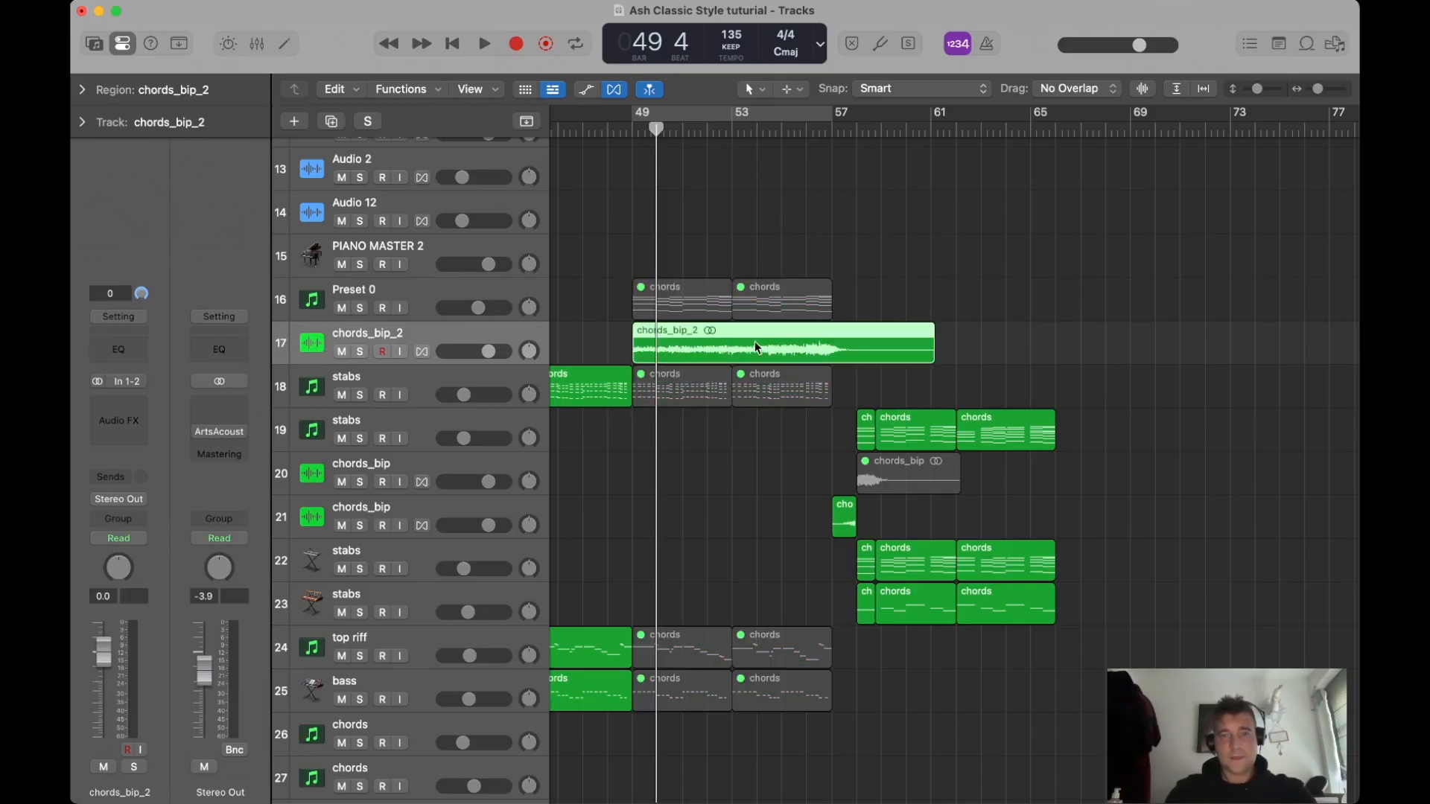
key("space")
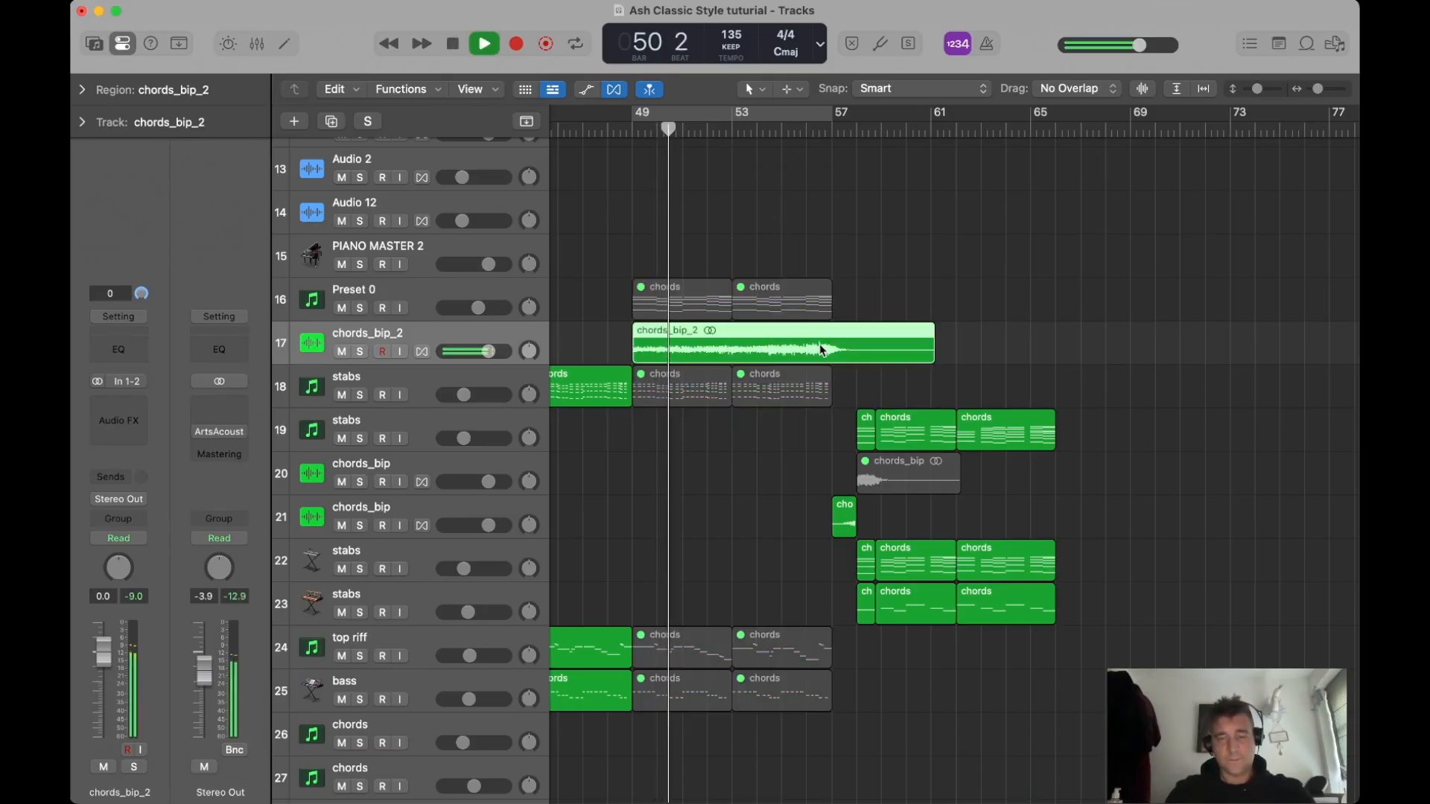
scroll(877, 356, "up", 3)
key("space")
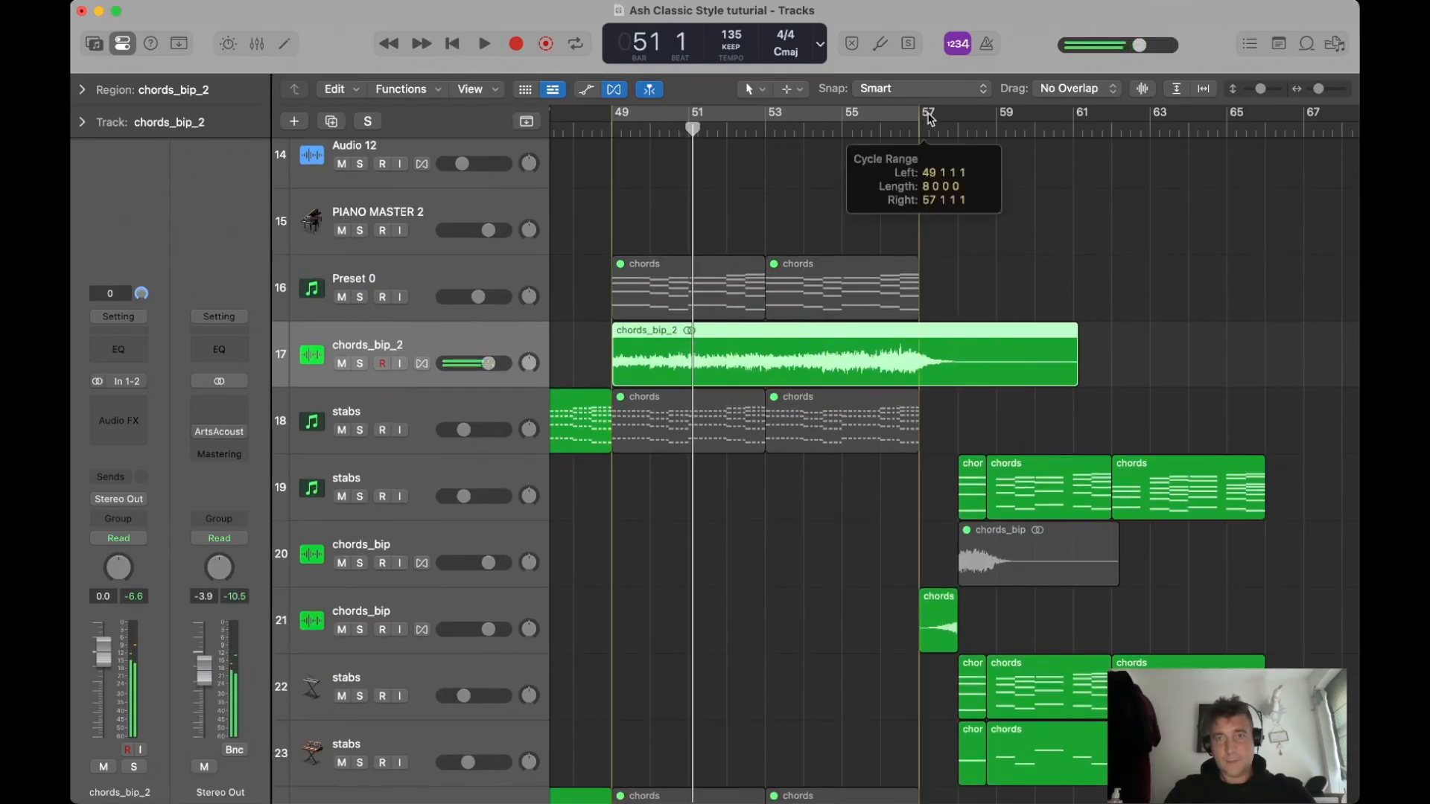
Set the cycle range to bars 57–59, split chords_bip_2 at bar 57 and mute the tail region.
left_click_drag(923, 119, 961, 119)
scroll(958, 255, "up", 3)
key("t")
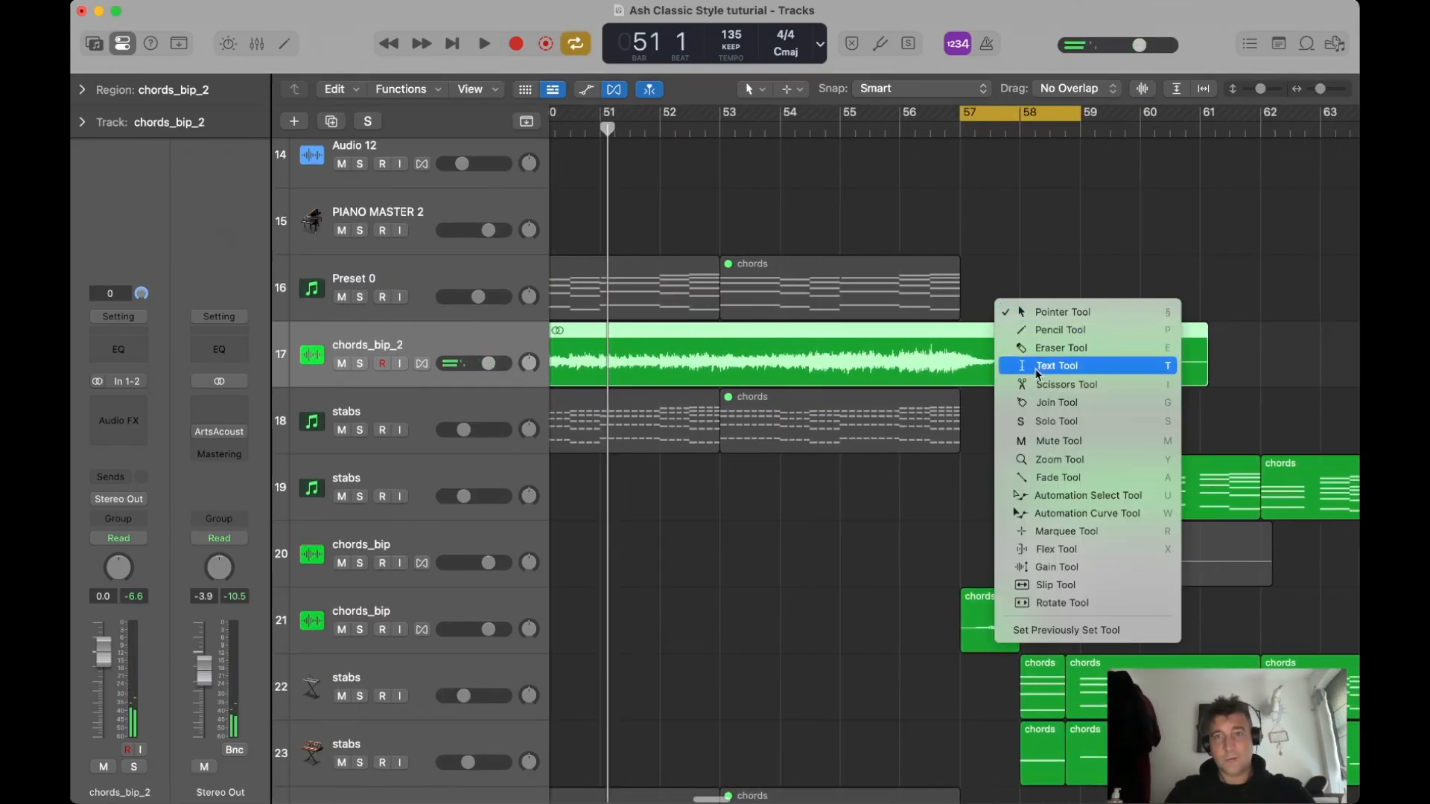
left_click(1036, 385)
left_click(953, 361)
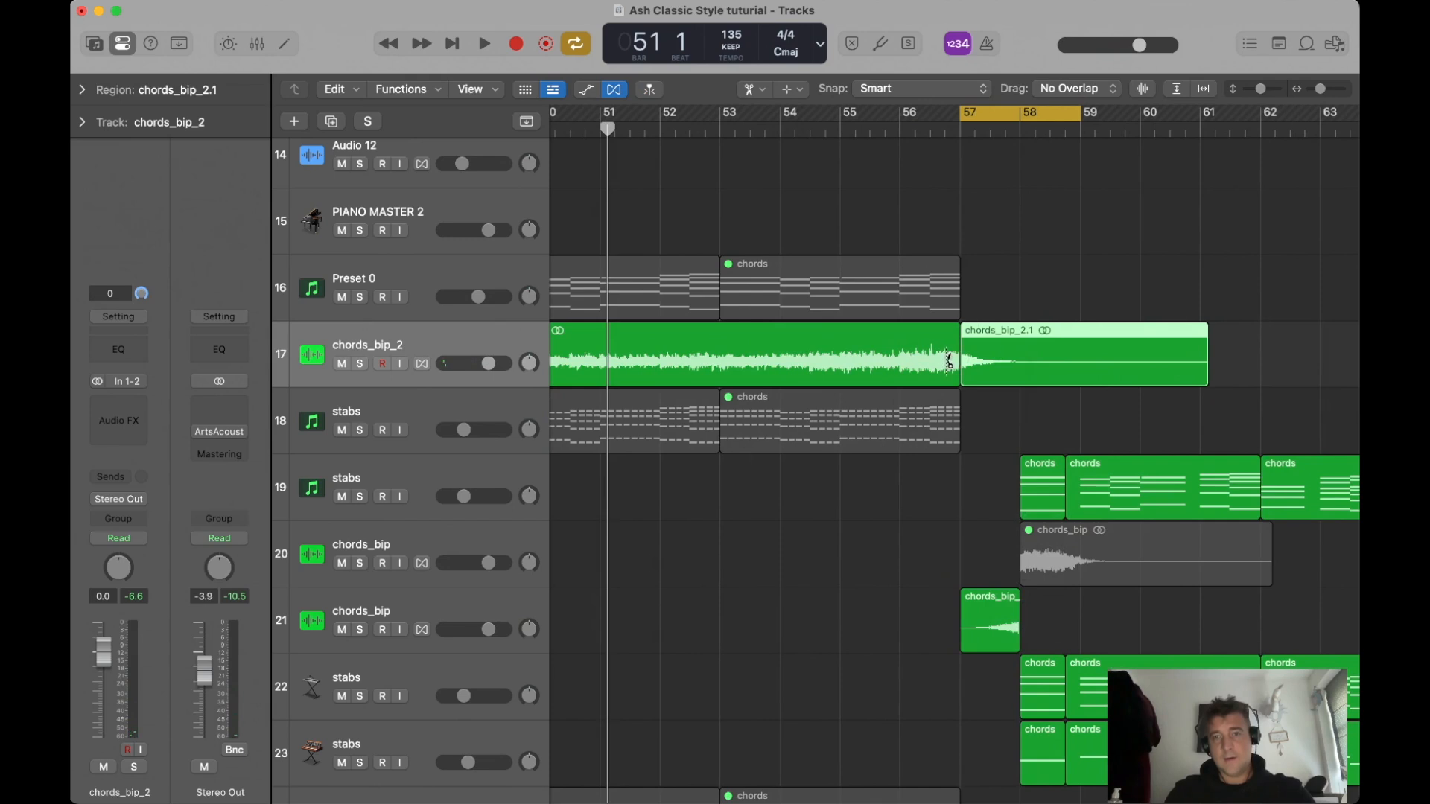
key("ctrl+m")
key("t")
left_click(1002, 278)
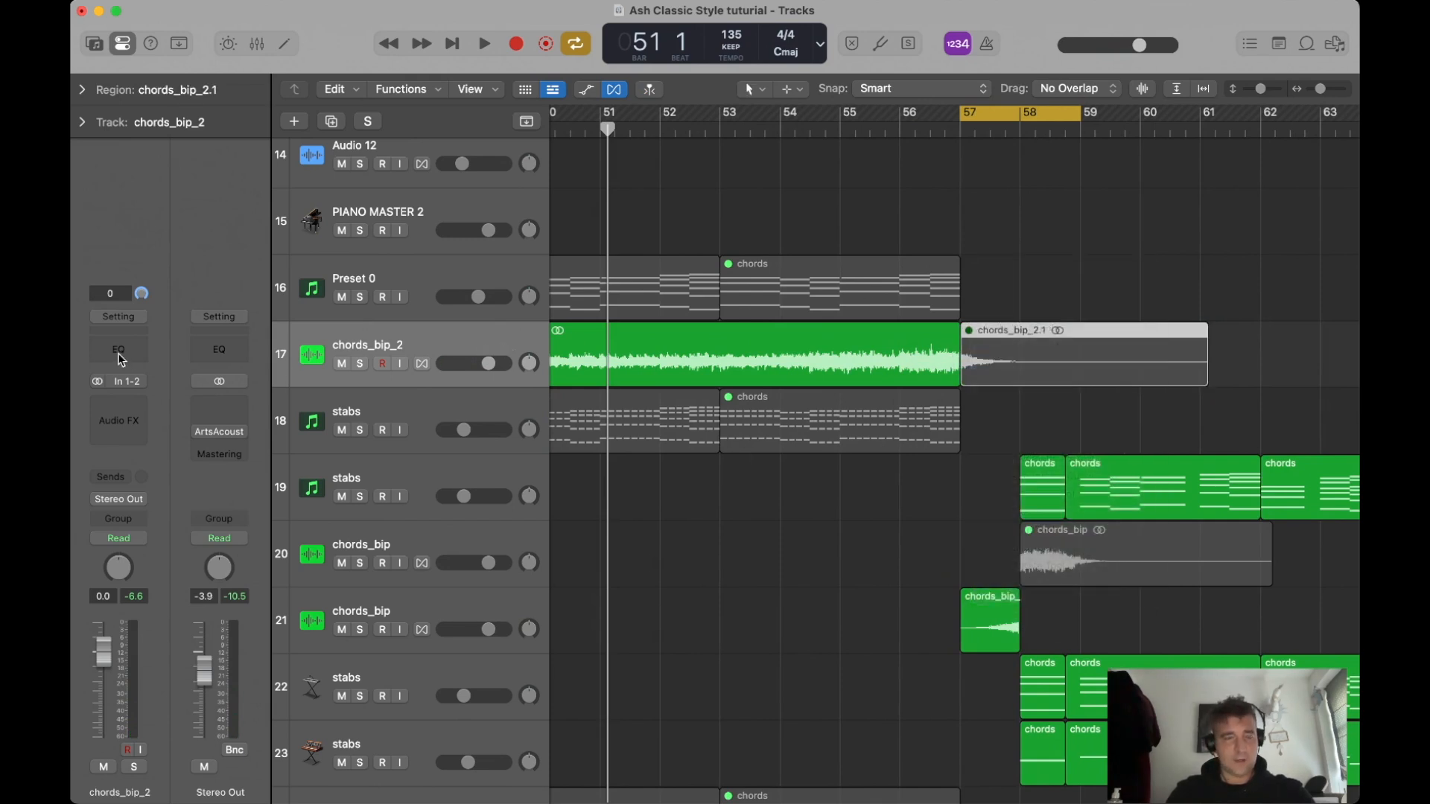
Add a Channel EQ with its low cut band enabled to the chords_bip_2 track and extend the cycle range to bars 55–59.
left_click(120, 350)
left_click(530, 301)
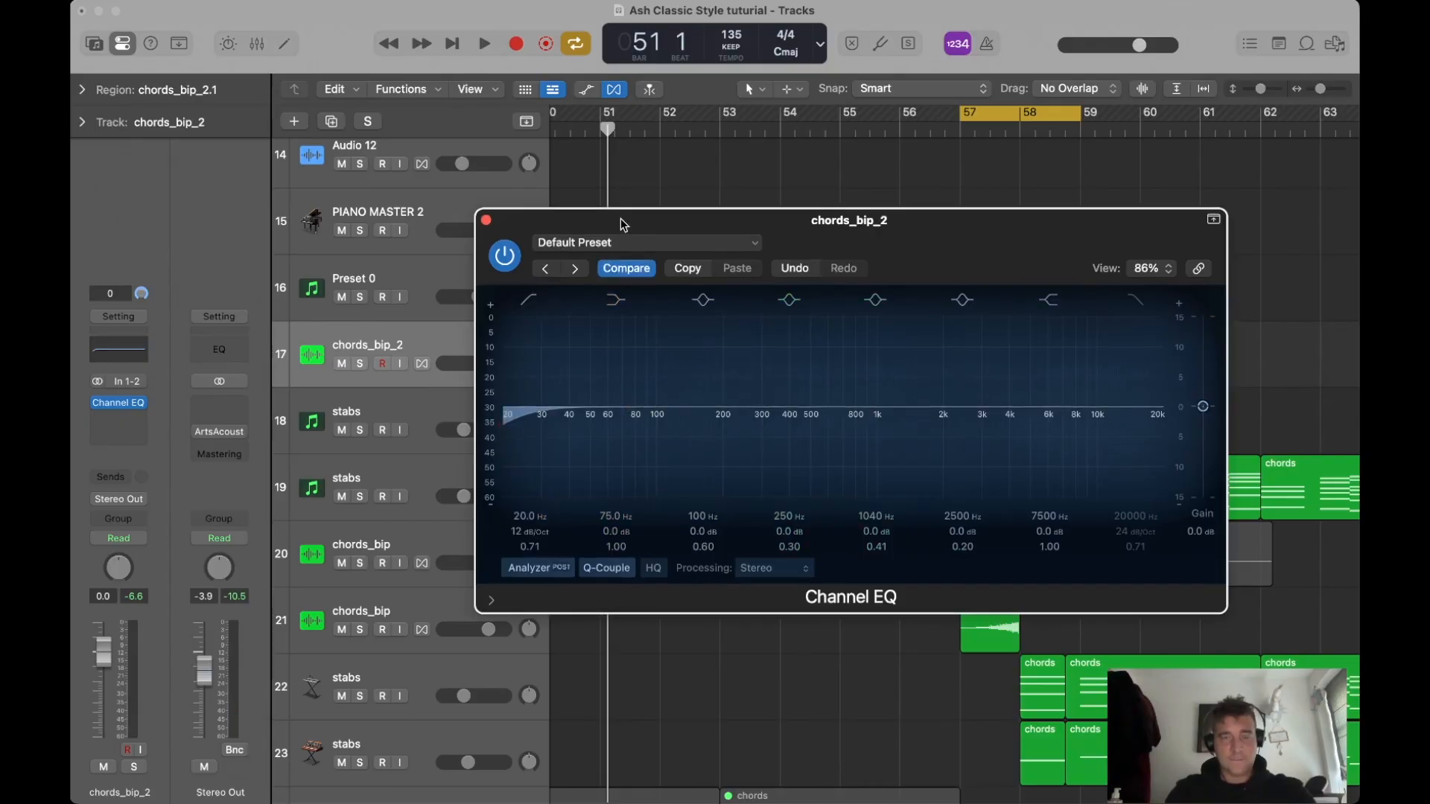
left_click_drag(619, 217, 656, 535)
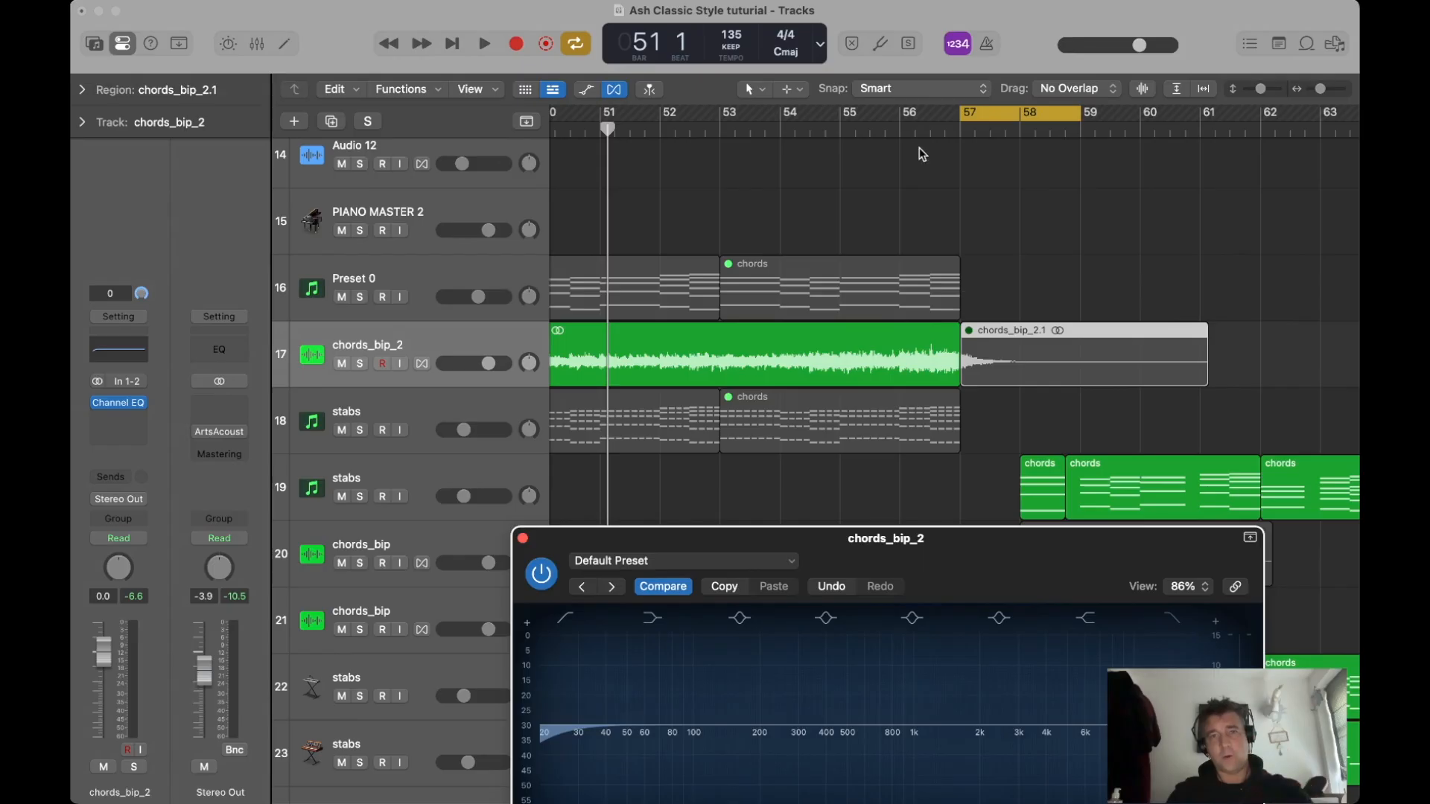
left_click_drag(847, 119, 1080, 109)
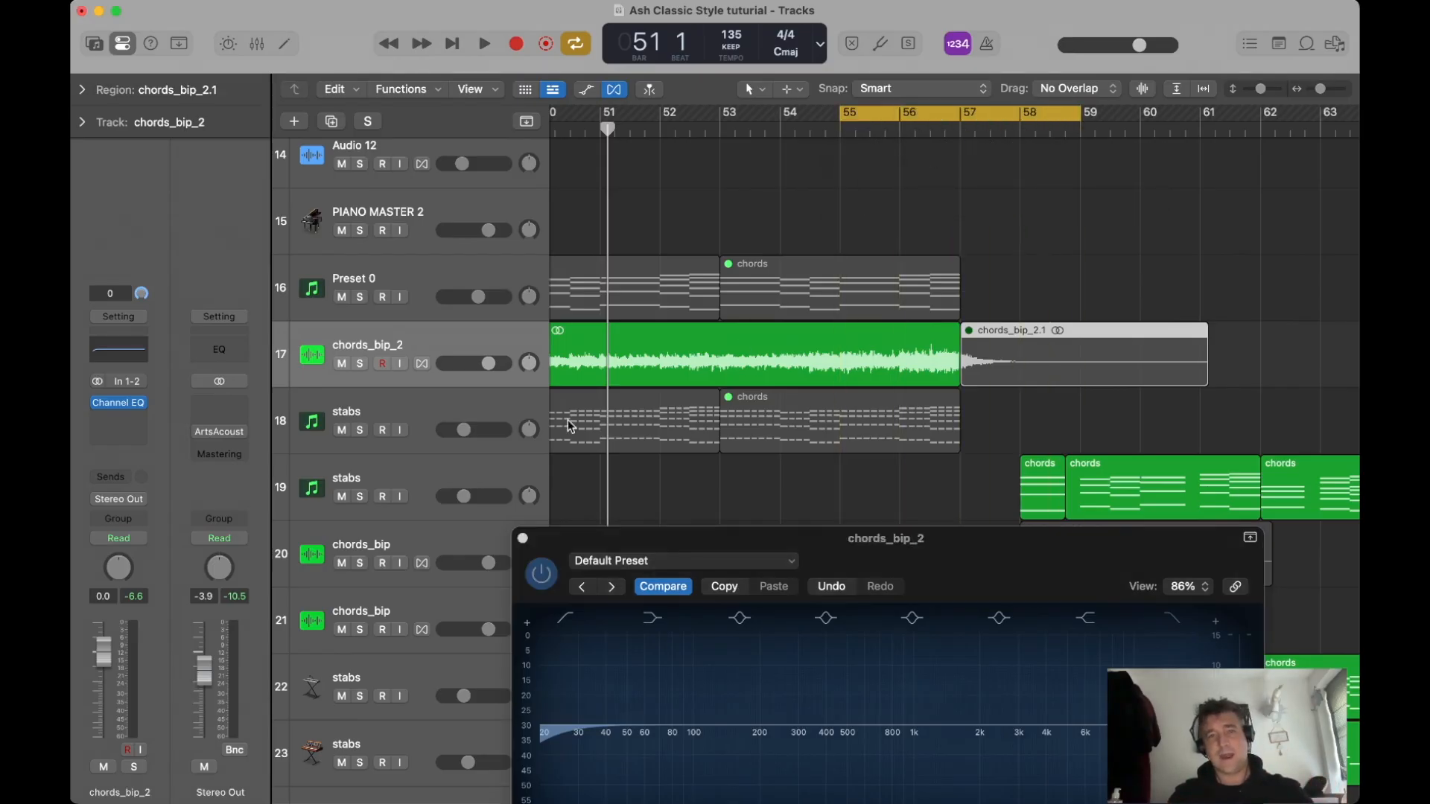
Show automation and use Touch mode to make Low Cut Freq the automation parameter of chords_bip_2, then return the track to Read mode.
left_click(426, 338)
key("a")
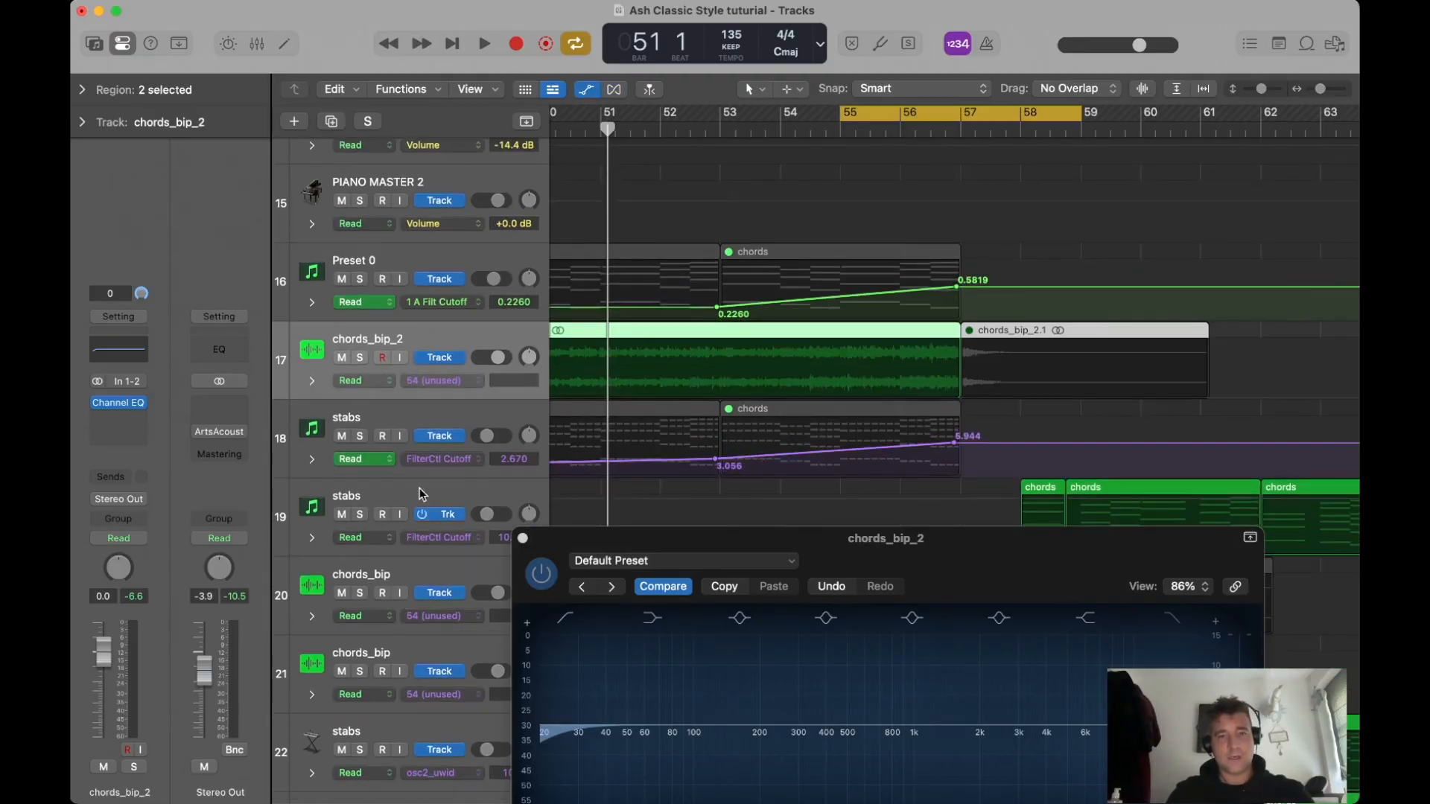
left_click(363, 382)
left_click(359, 396)
left_click(693, 573)
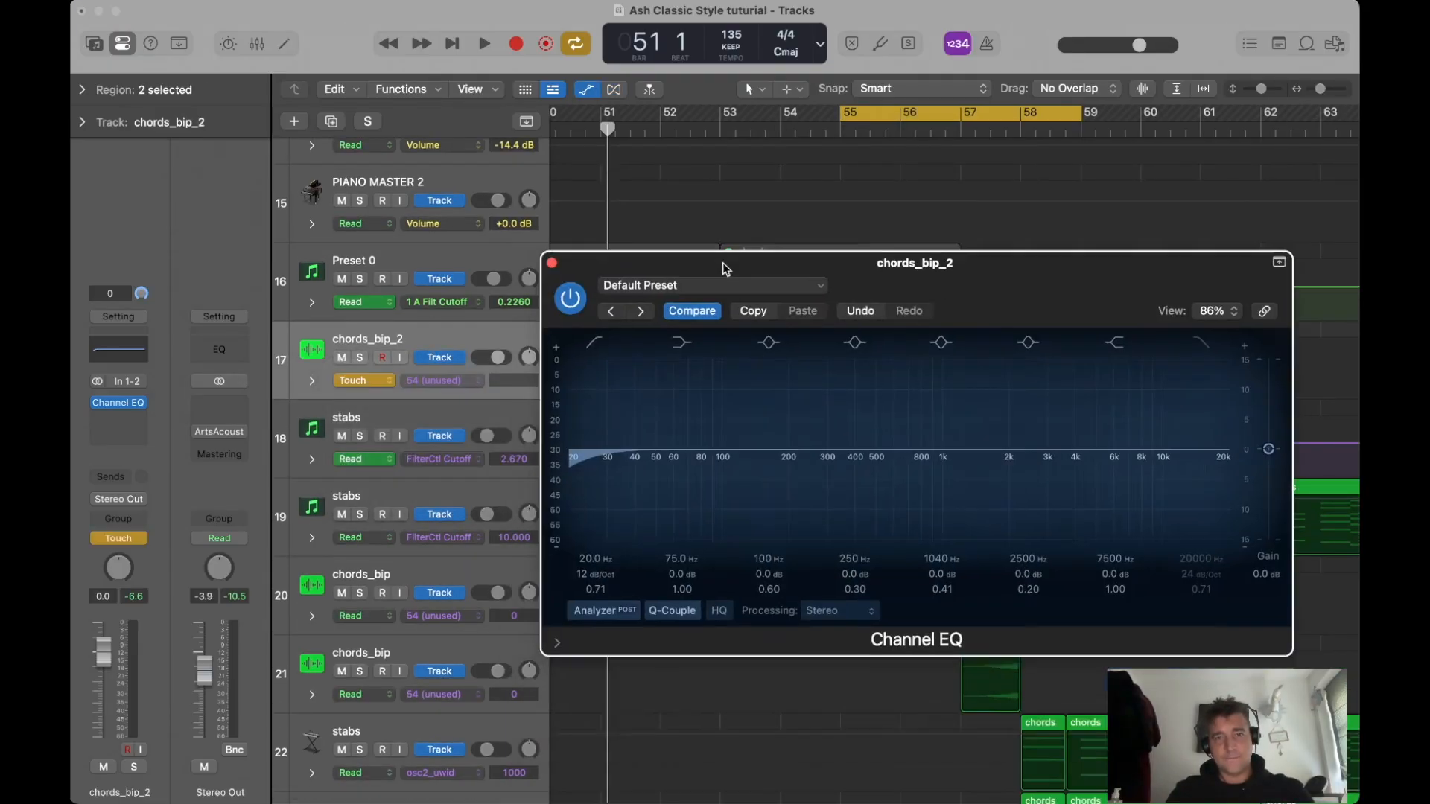
left_click(595, 534)
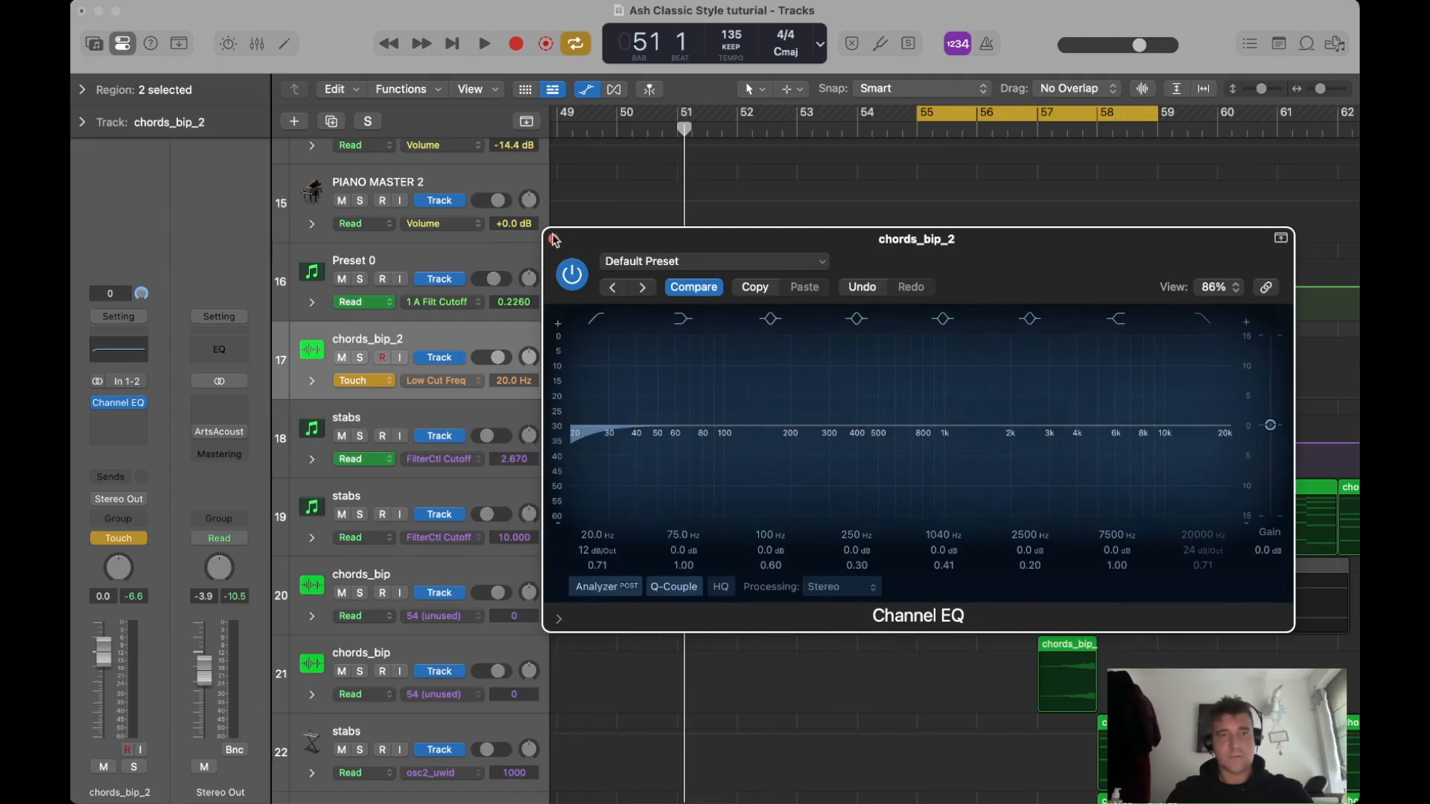
key("super+w")
left_click(363, 380)
left_click(359, 365)
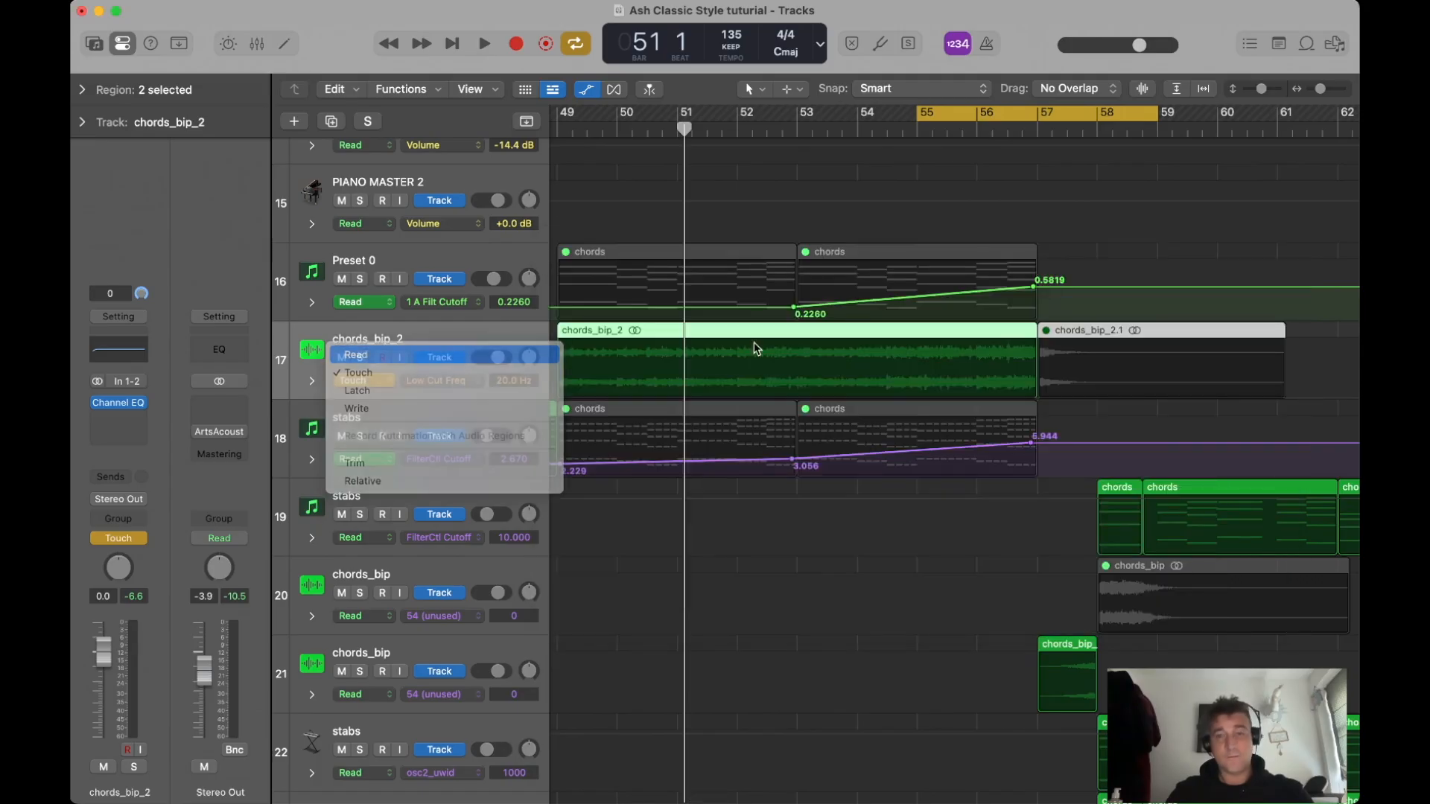
Ramp the Low Cut Freq automation of chords_bip_2 from 20.0 Hz at about bar 55 to 945 Hz at bar 57, and turn off the cycle range.
left_click(931, 393)
left_click_drag(1035, 397, 1050, 359)
left_click(1003, 108)
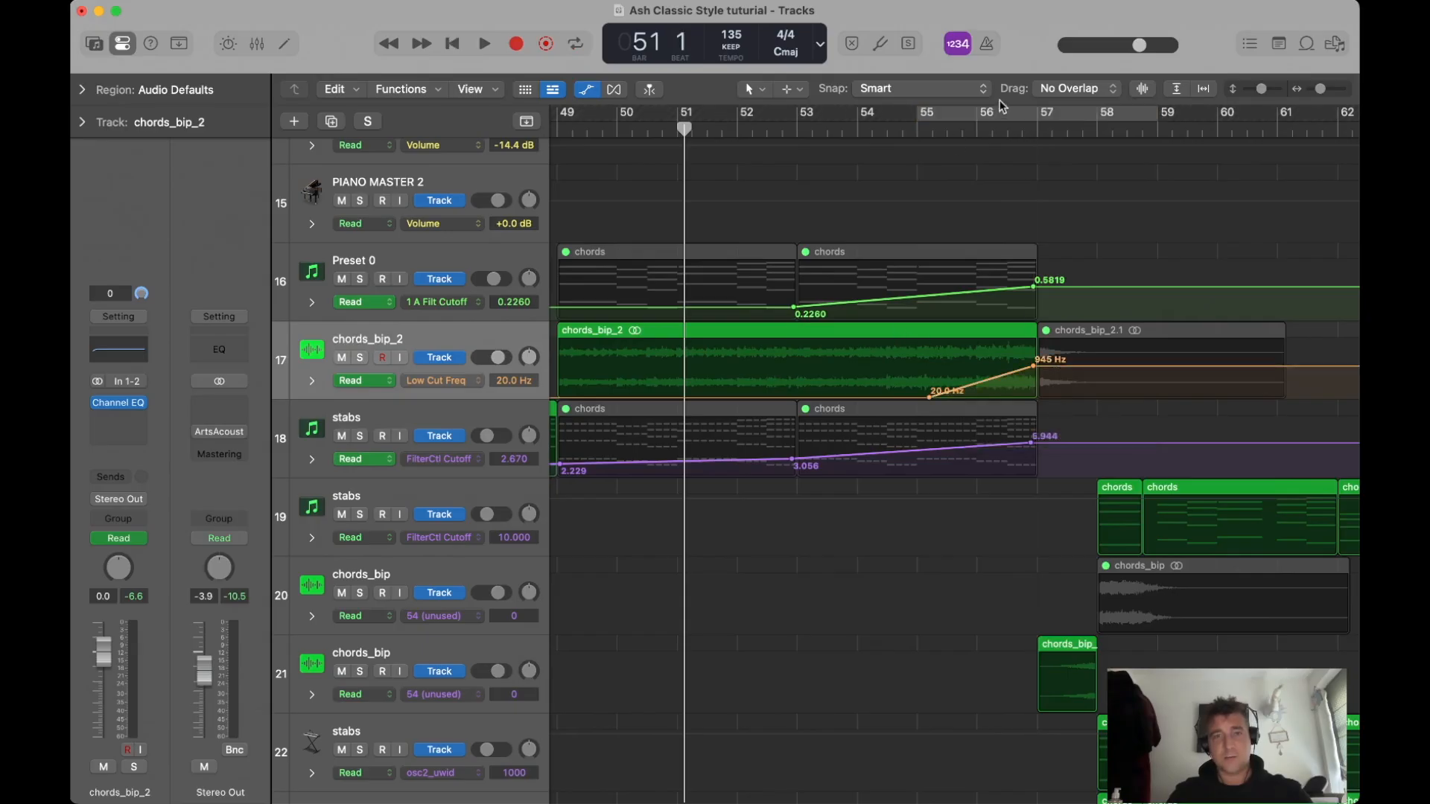
Lower the Low Cut Freq automation point of chords_bip_2 at bar 57 to 655 Hz while playing the track soloed from bar 55.
left_click(953, 128)
left_click(360, 358)
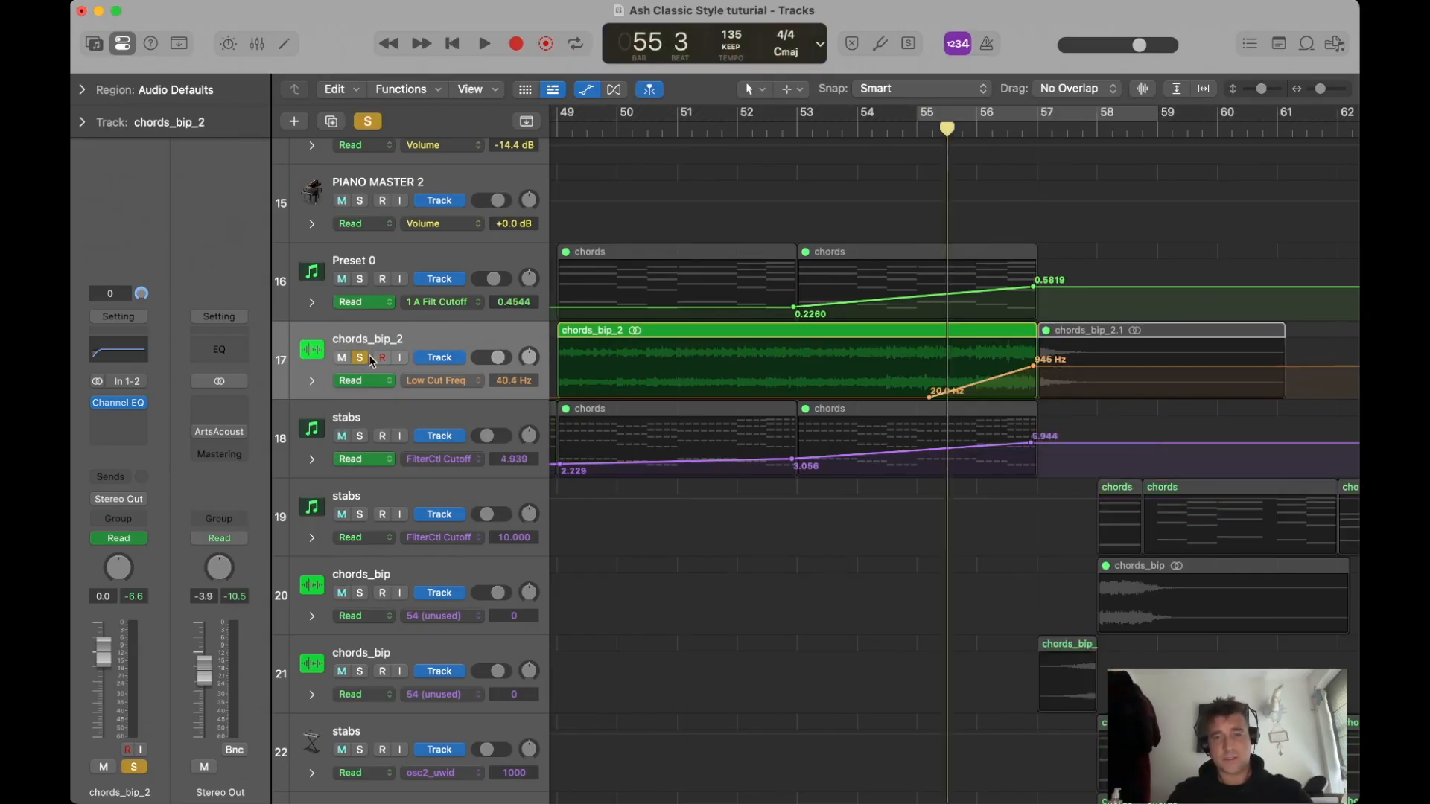
key("space")
mouse_move(1035, 364)
left_mouse_down()
mouse_move(1050, 353)
mouse_move(1045, 370)
left_mouse_up()
key("space")
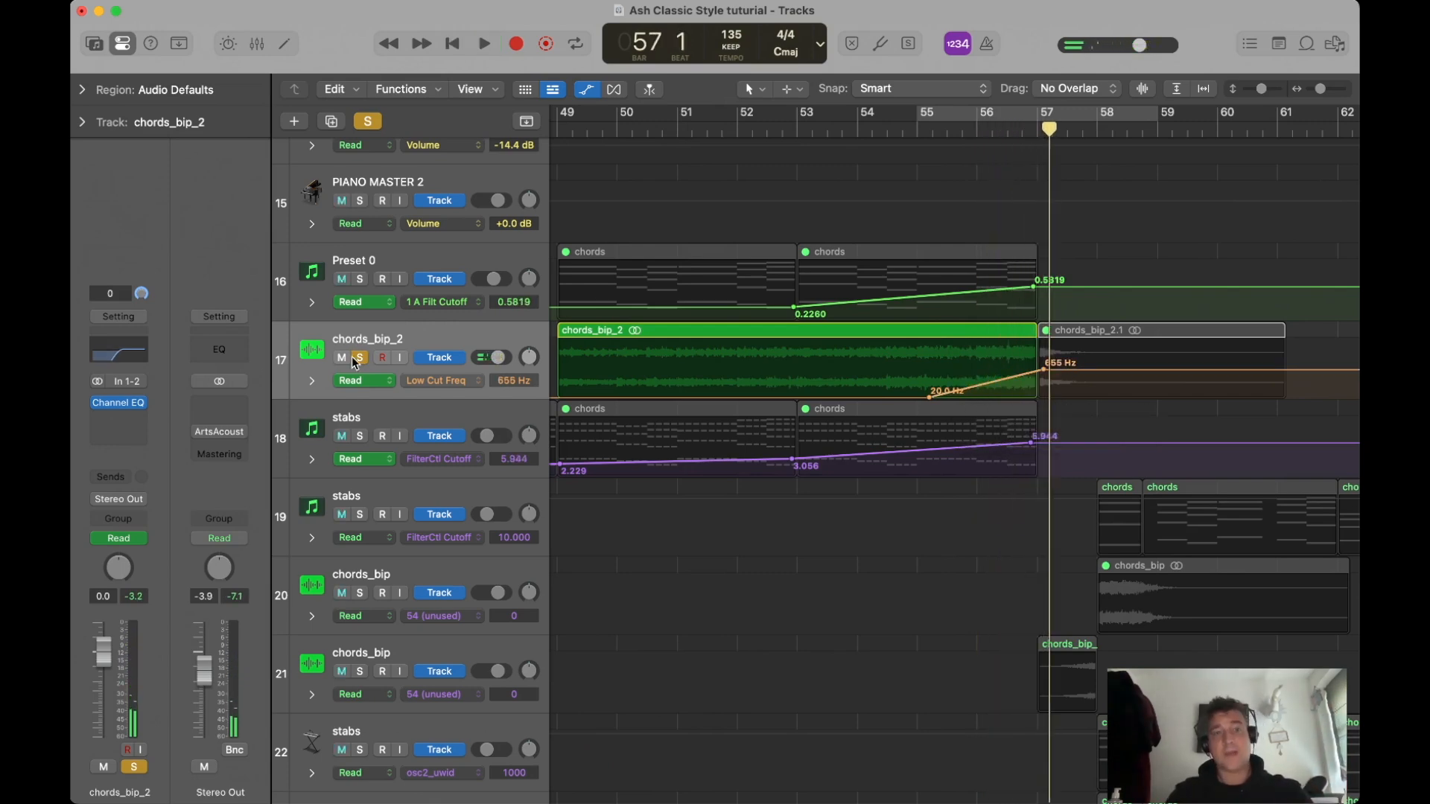
left_click(362, 358)
Hide the track automation and display a wider stretch of the arrangement around bar 57.
key("a")
scroll(944, 340, "right", 3)
key("super+Up")
key("super+Up")
key("super+Left")
key("super+Left")
key("super+Left")
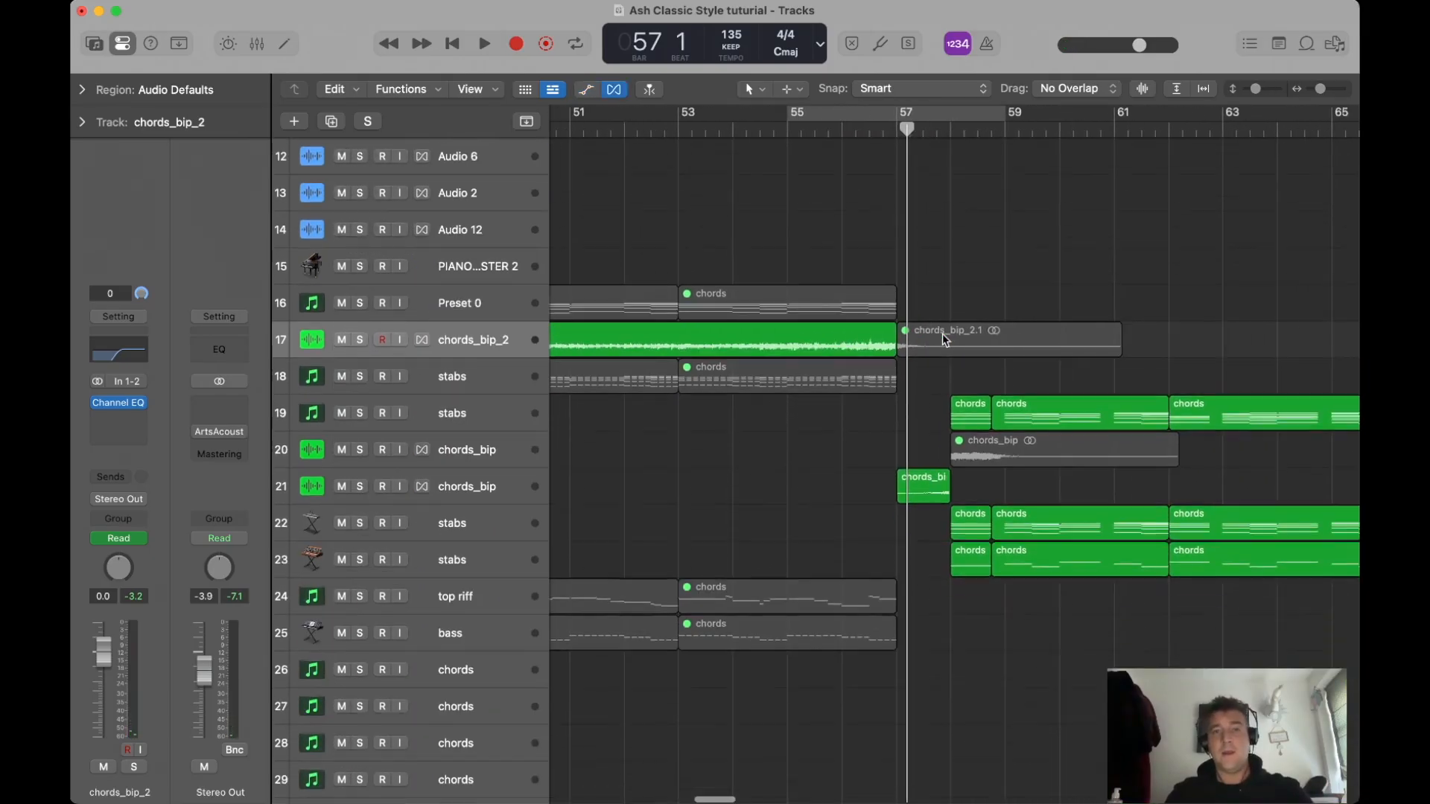
scroll(907, 300, "right", 1)
scroll(907, 300, "right", 1)
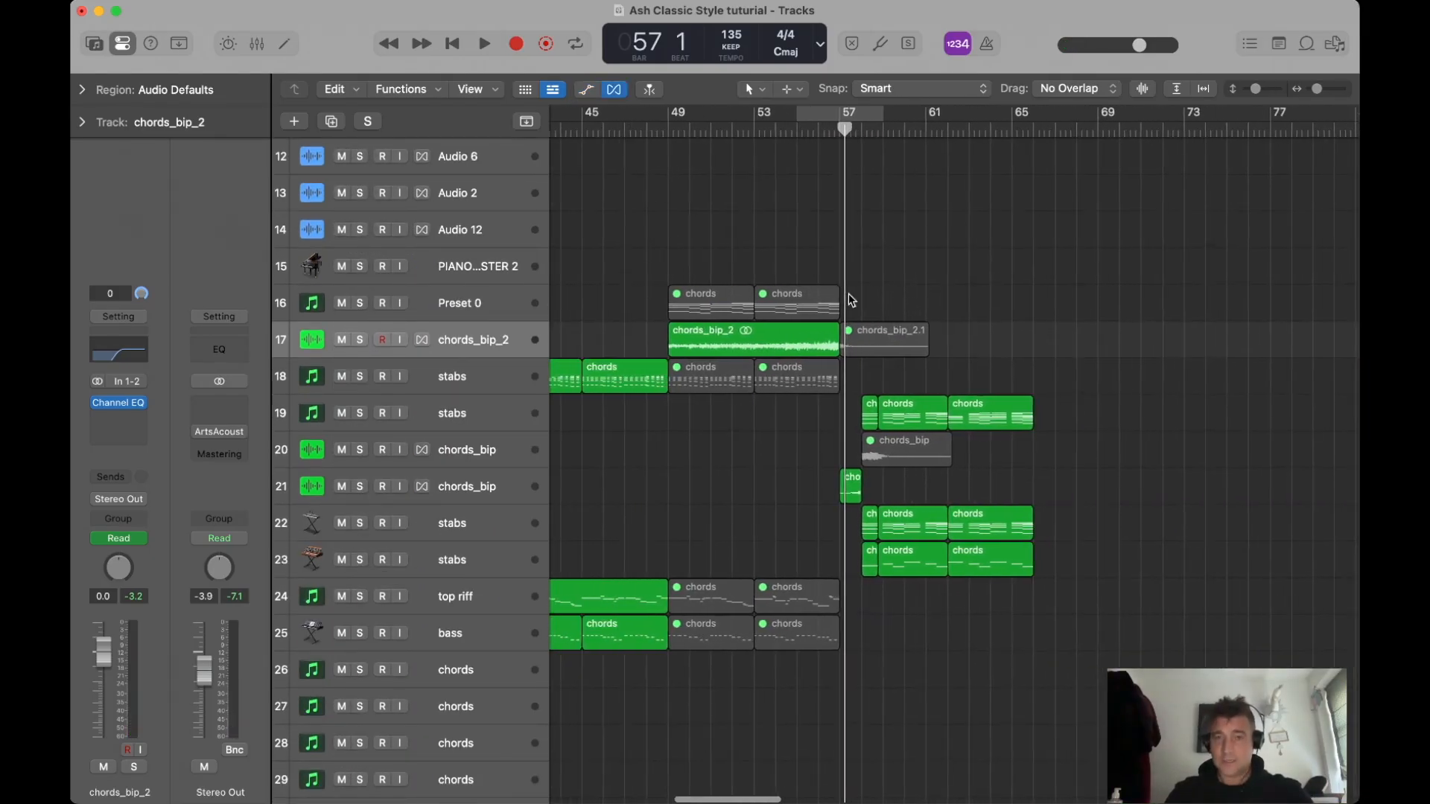
Move the Wallbridge - Uplifter region from sfx track 5 to the Audio 6 track just ahead of bar 57.
key("super+Left")
scroll(851, 300, "right", 10)
scroll(850, 294, "right", 5)
scroll(849, 295, "up", 6)
scroll(849, 294, "left", 1)
left_click_drag(1109, 256, 1269, 529)
left_click(989, 262)
key("super+Left")
key("super+Left")
key("super+Left")
key("super+Left")
key("super+Left")
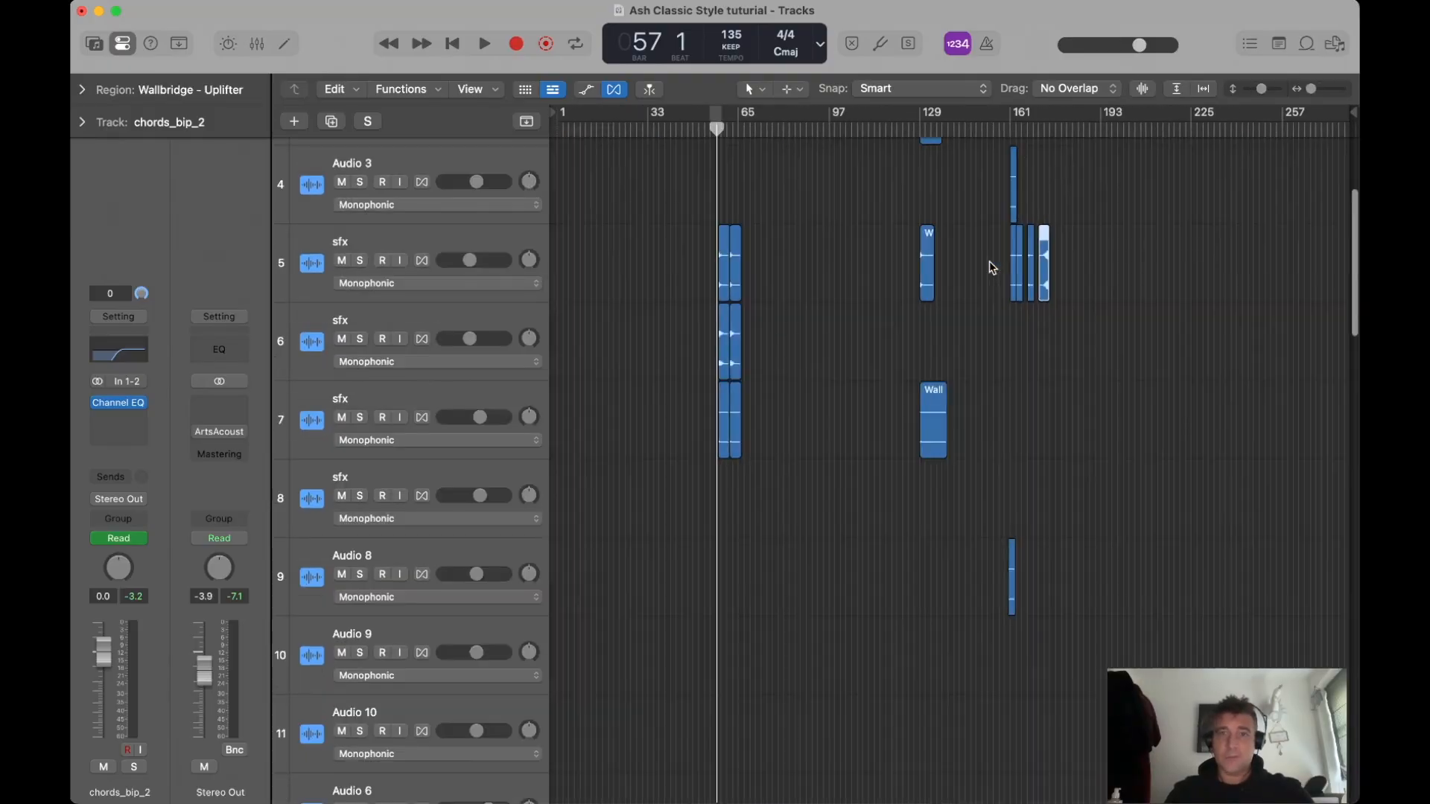
key("super+Up")
key("super+Up")
left_click(1046, 244)
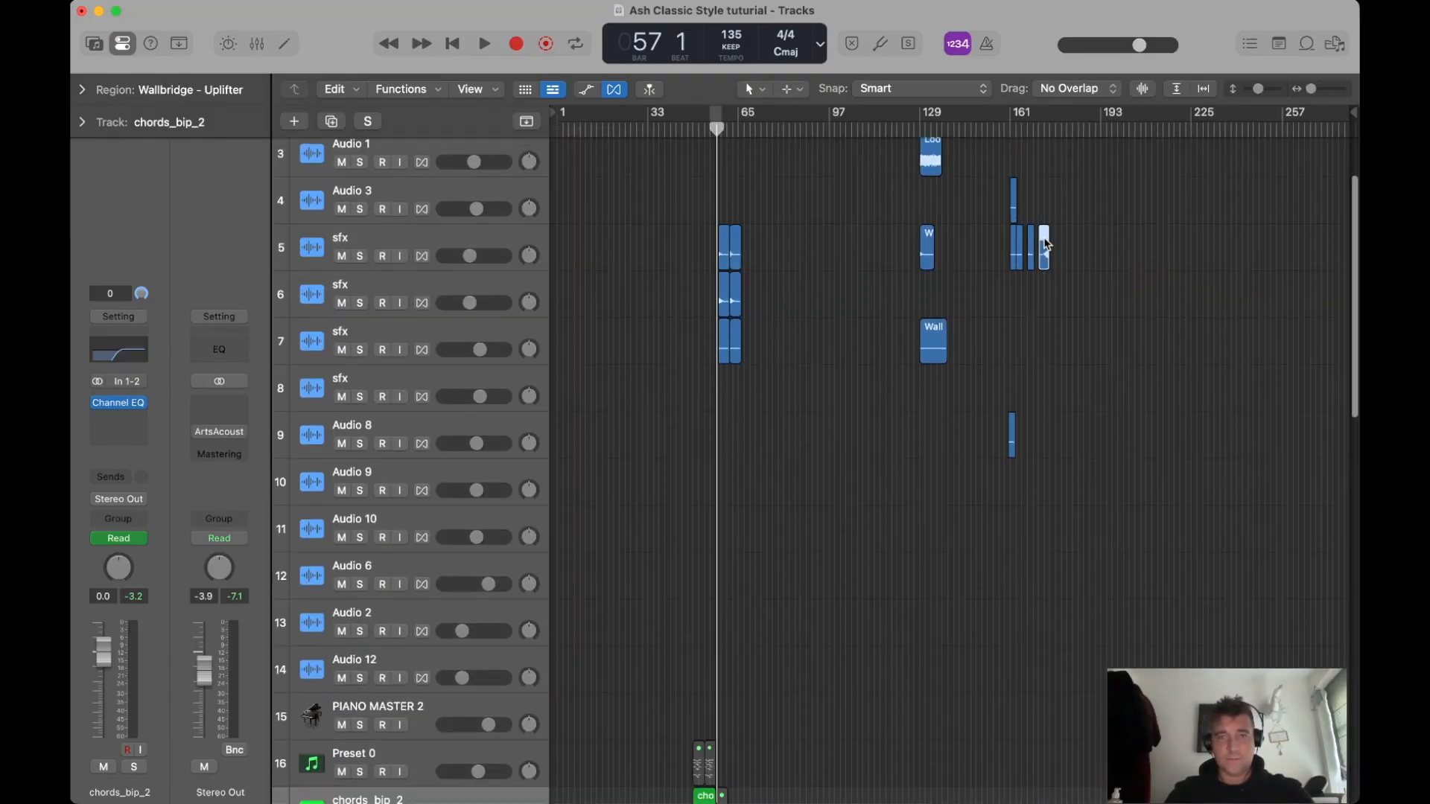
key("super+Up")
key("super+Up")
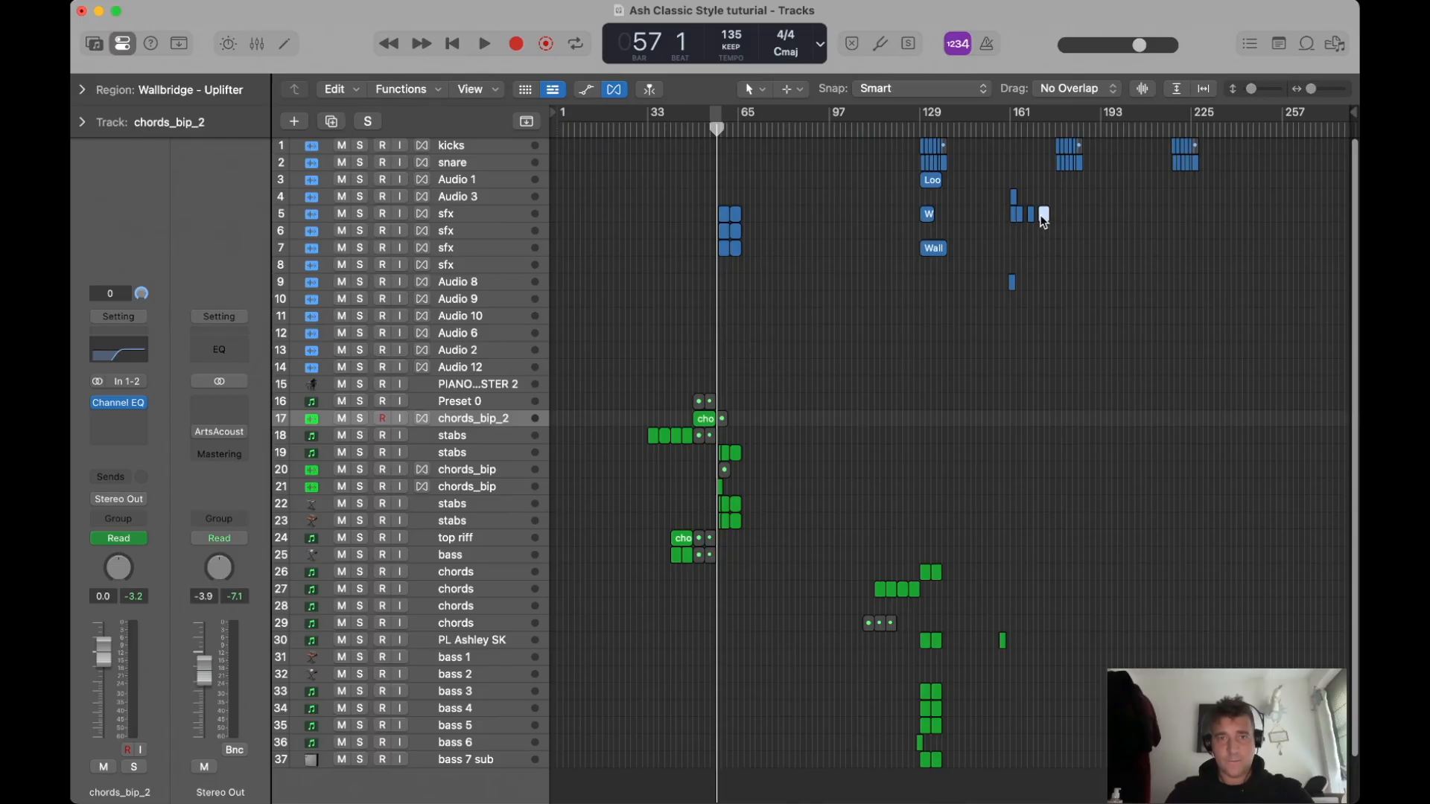
left_click_drag(1054, 218, 863, 312)
left_click_drag(733, 331, 708, 332)
Shift the uplifter region earlier on Audio 6, split it at bar 57 and delete the part after the cut.
scroll(737, 338, "up", 3)
left_click(481, 339)
scroll(756, 290, "up", 5)
left_click(722, 300)
scroll(721, 293, "left", 3)
left_click_drag(815, 336, 766, 340)
key("t")
left_click(819, 413)
left_click(836, 340)
key("t")
left_click(853, 335)
key("BackSpace")
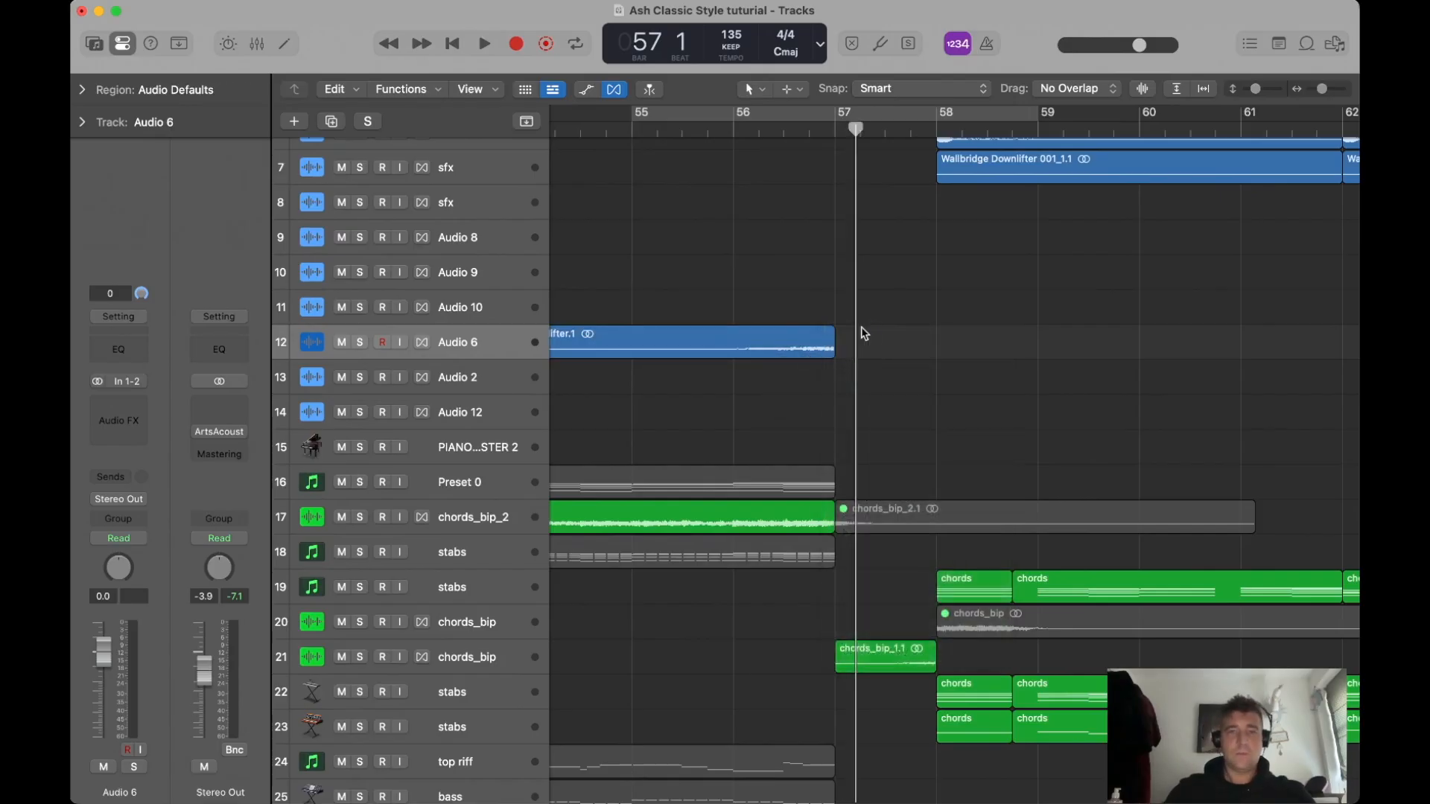
Set the Audio 6 track volume to -6.2 dB while playing the uplifter's transition from bar 55 into bar 58.
scroll(862, 330, "down", 10)
scroll(776, 330, "up", 10)
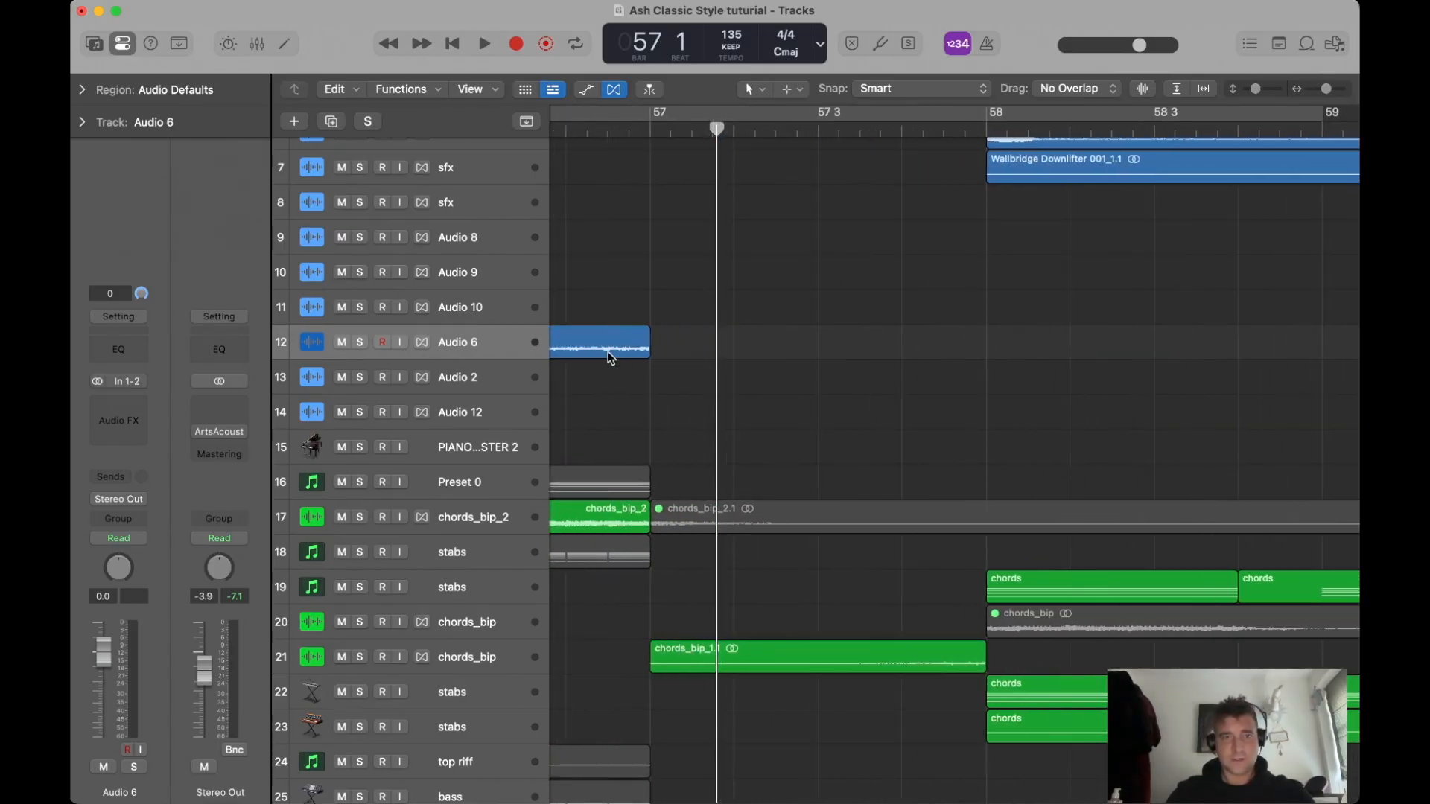
left_click(617, 356)
scroll(611, 356, "up", 5)
left_click(702, 125)
left_click(703, 127)
left_click(649, 130)
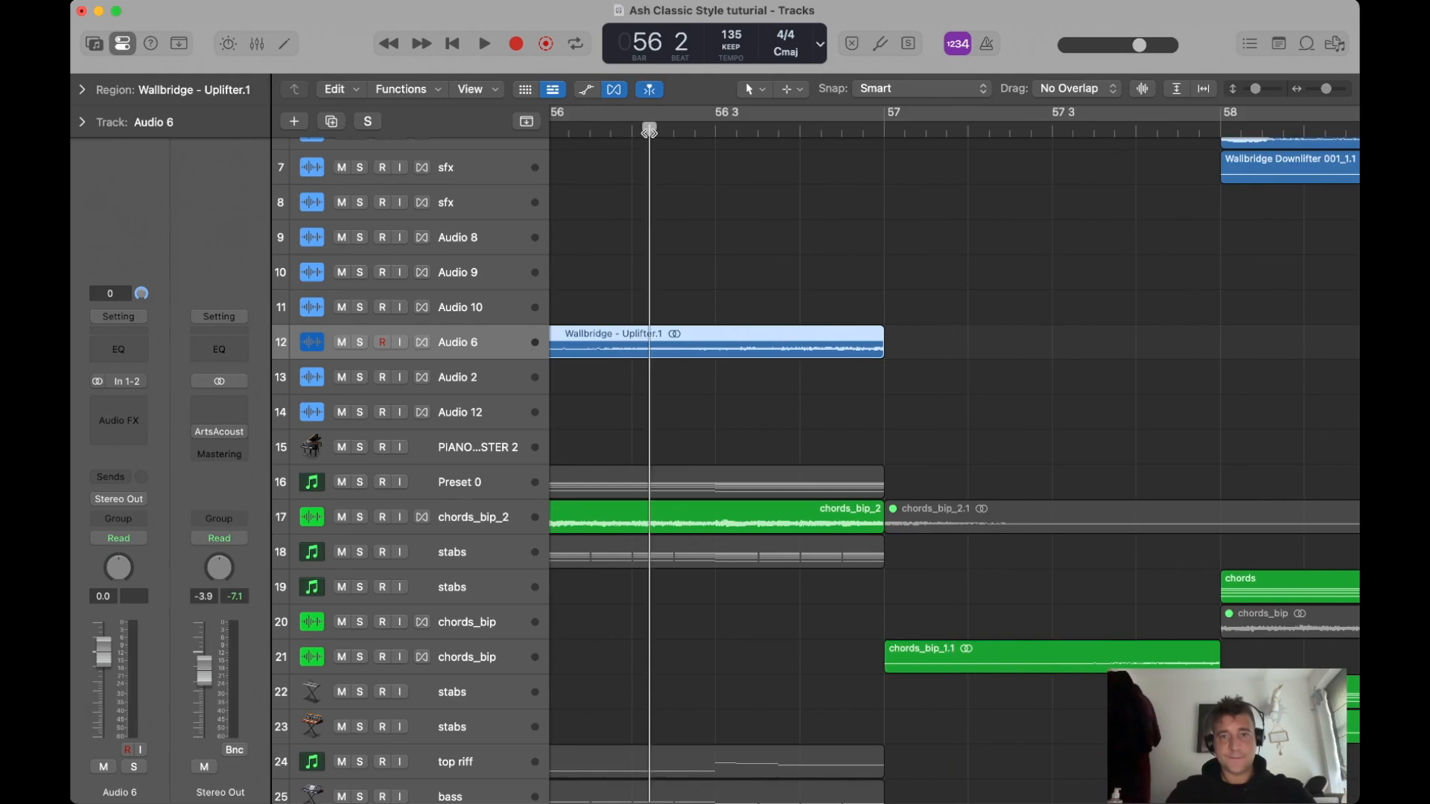
key("space")
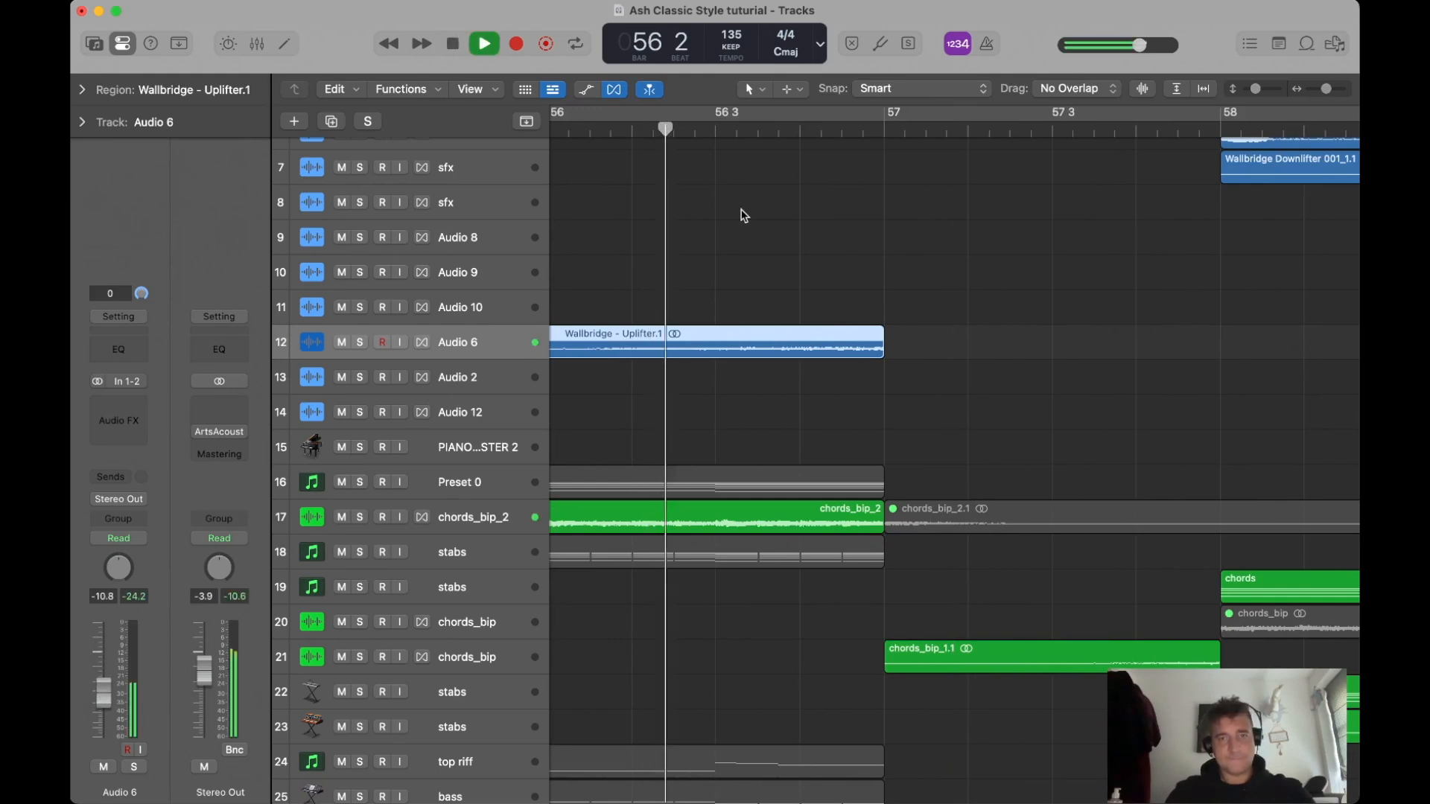
scroll(747, 217, "down", 5)
scroll(757, 127, "left", 2)
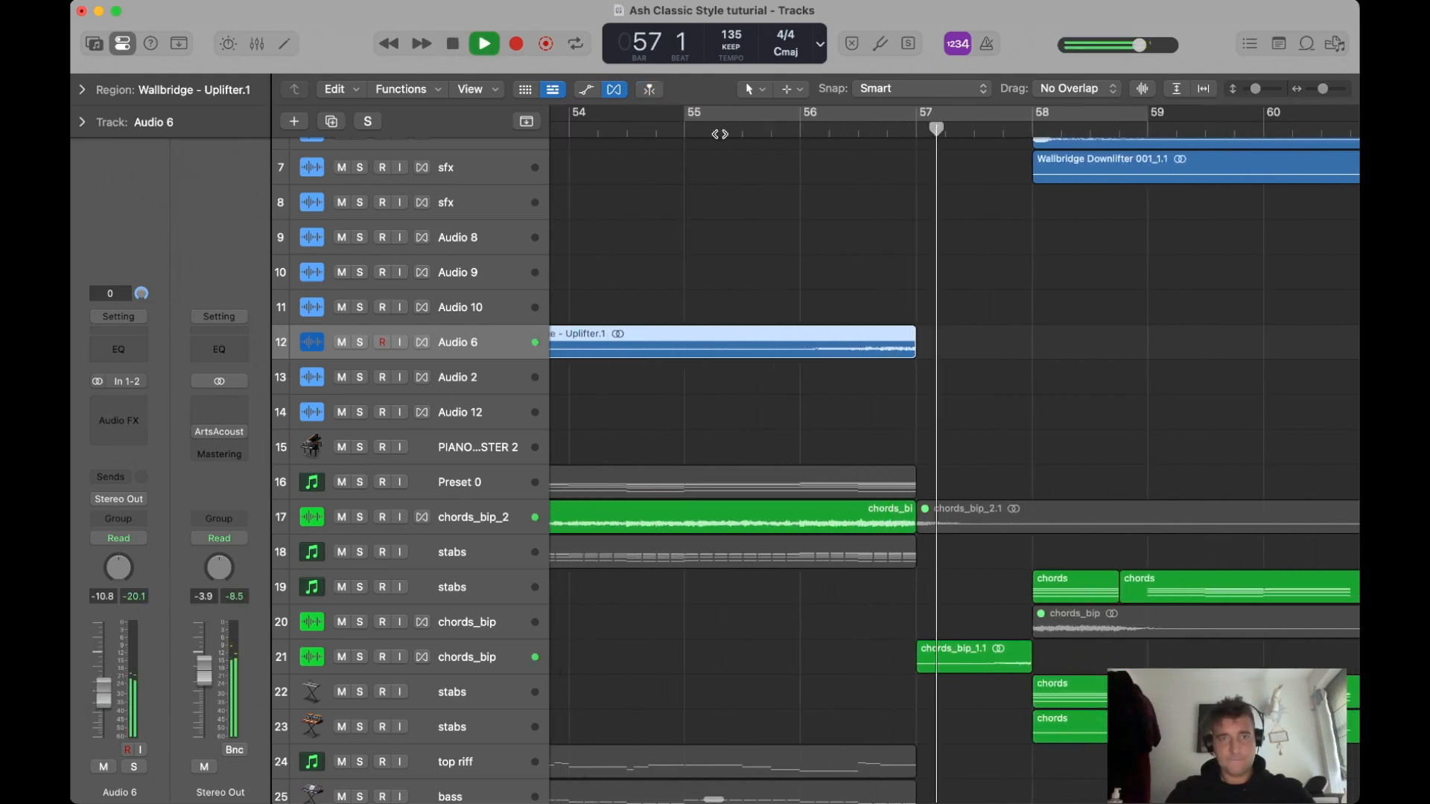
left_click(677, 135)
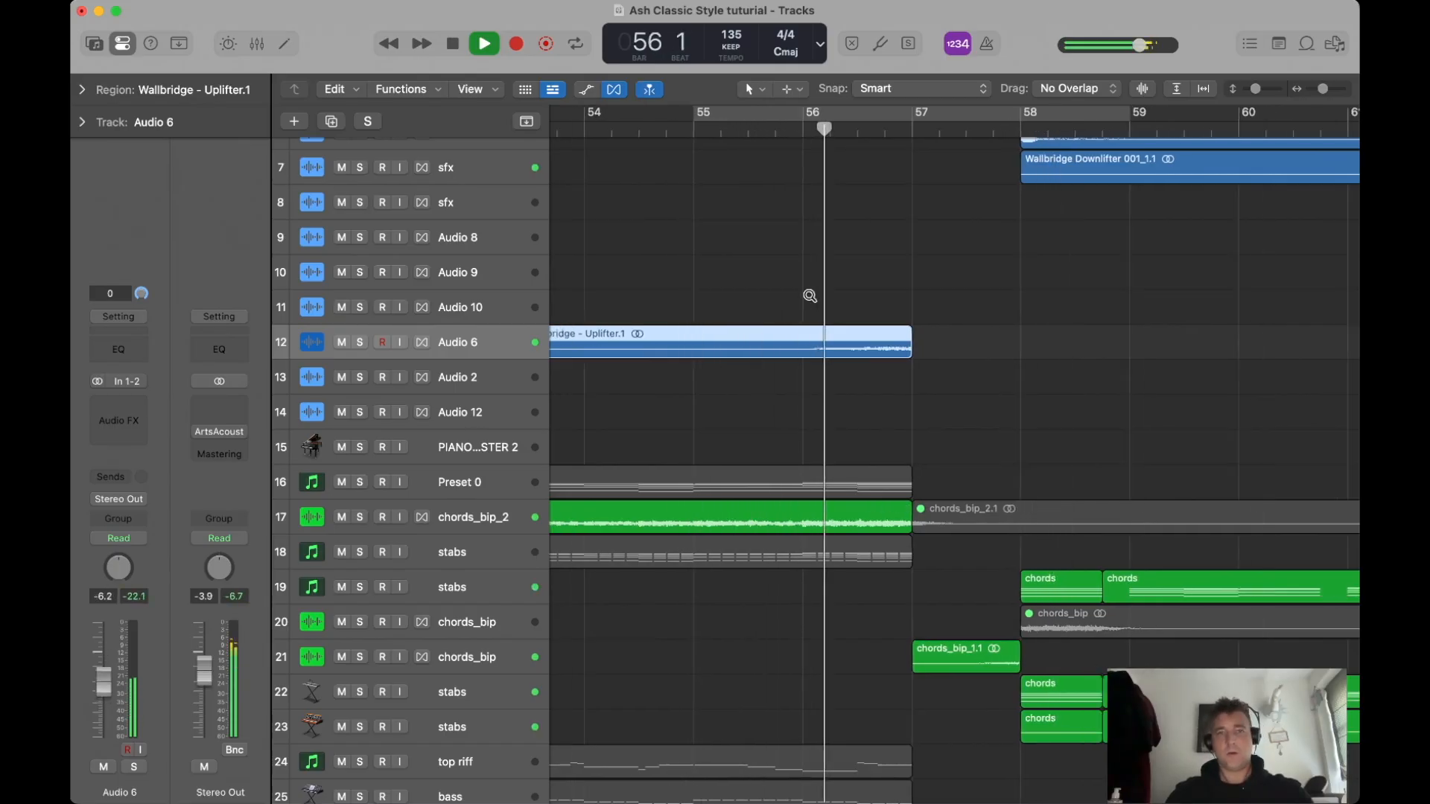
scroll(766, 288, "down", 3)
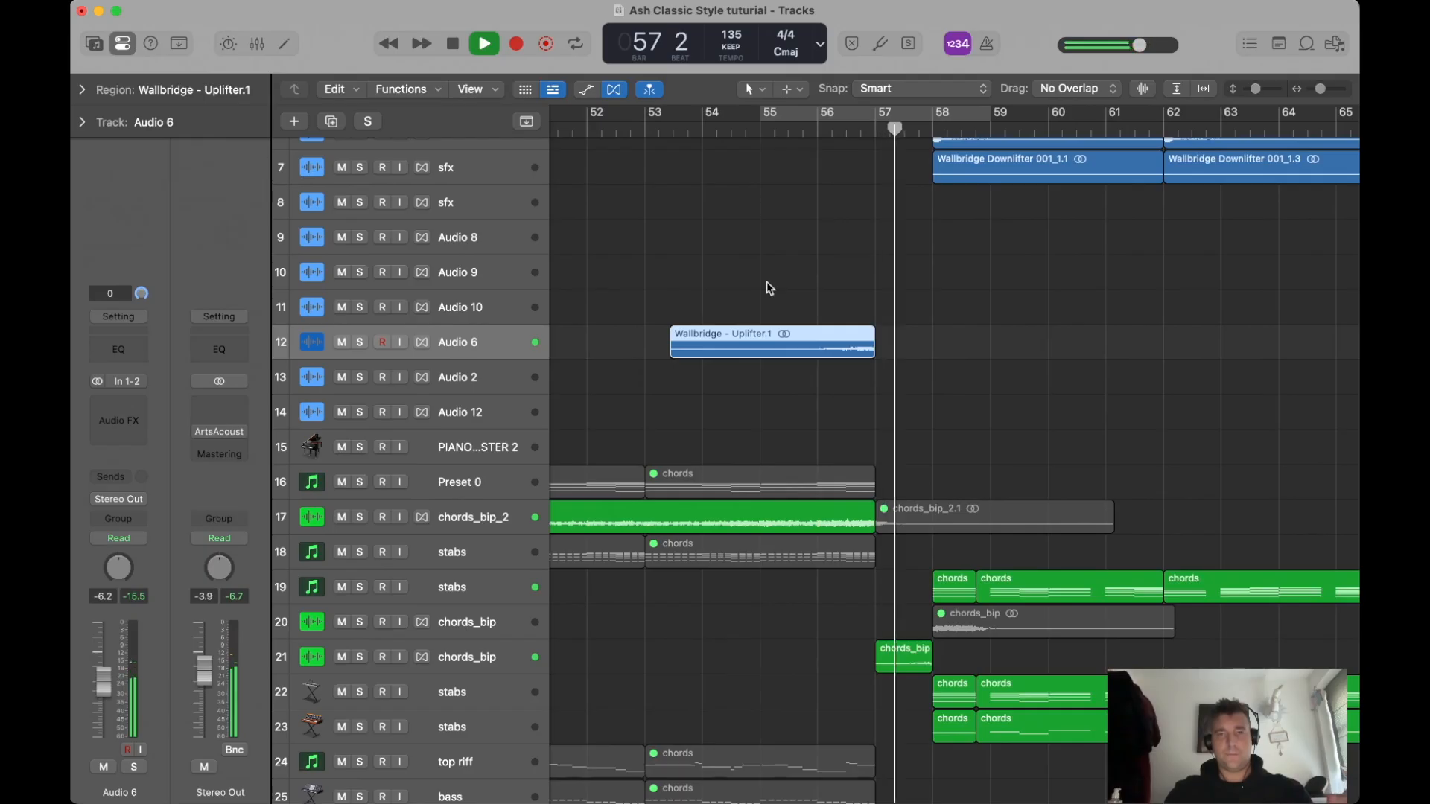
key("space")
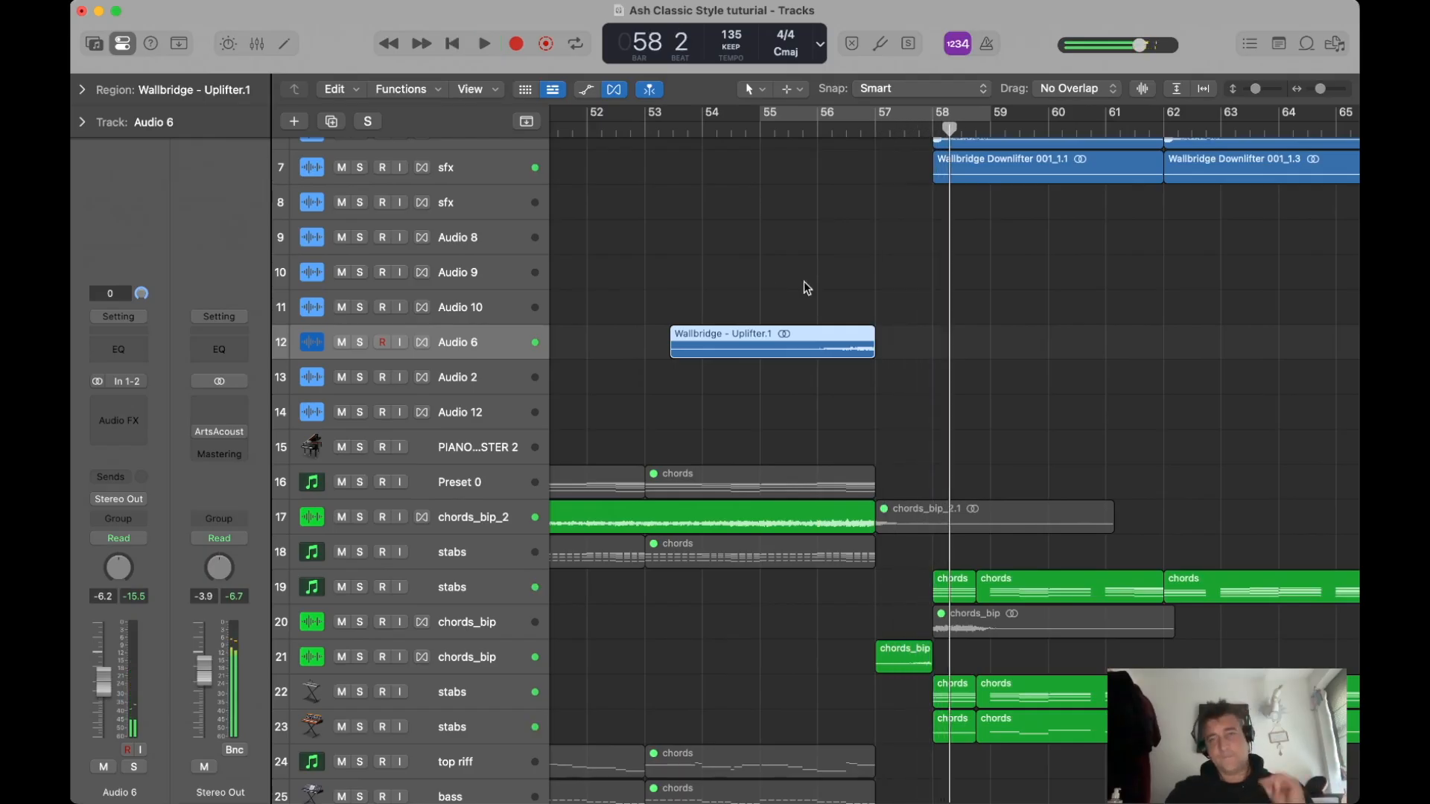
Solo the Wallbridge - Hall Kick regions on sfx track 6 and play them from bar 57.
left_click(880, 288)
left_click(875, 128)
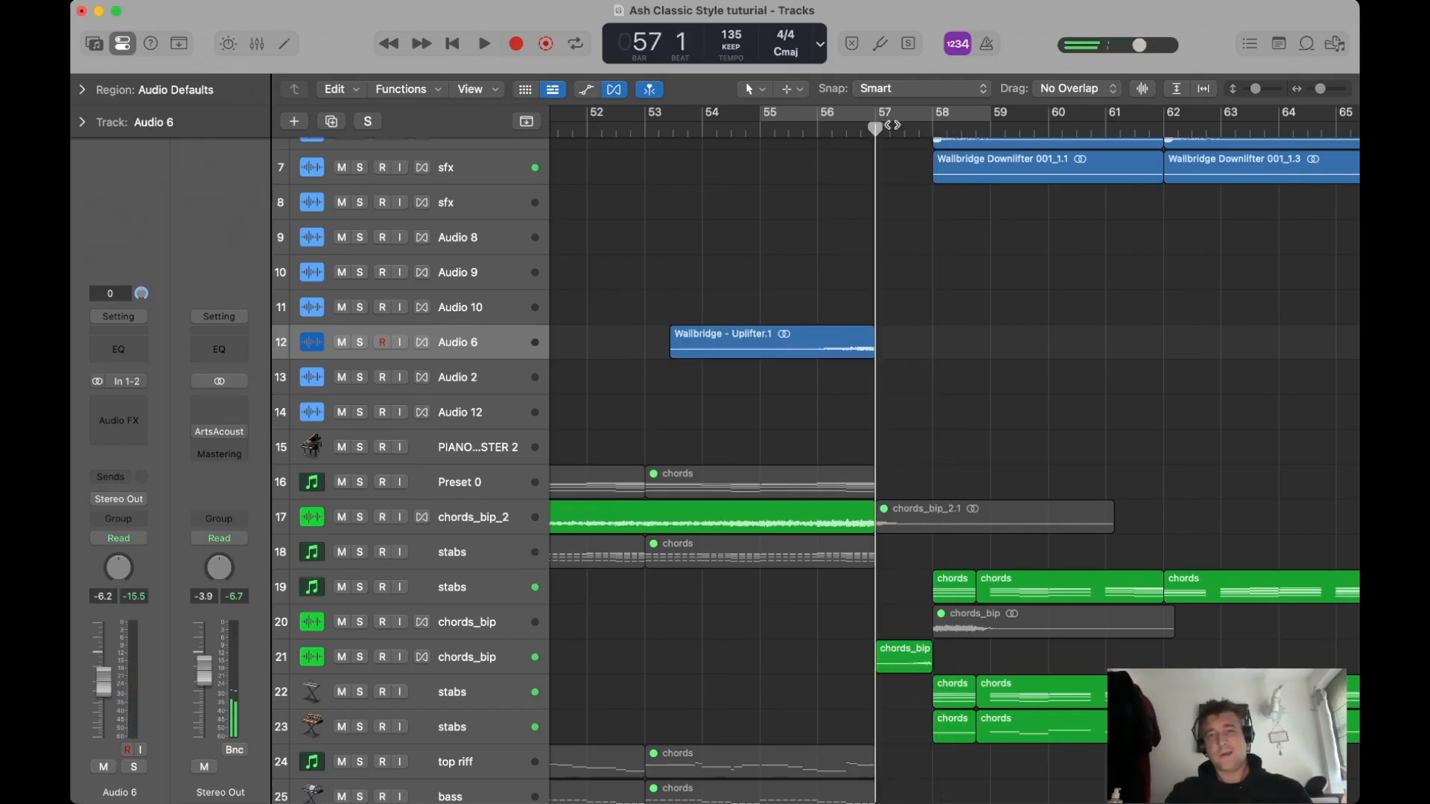
scroll(881, 328, "up", 3)
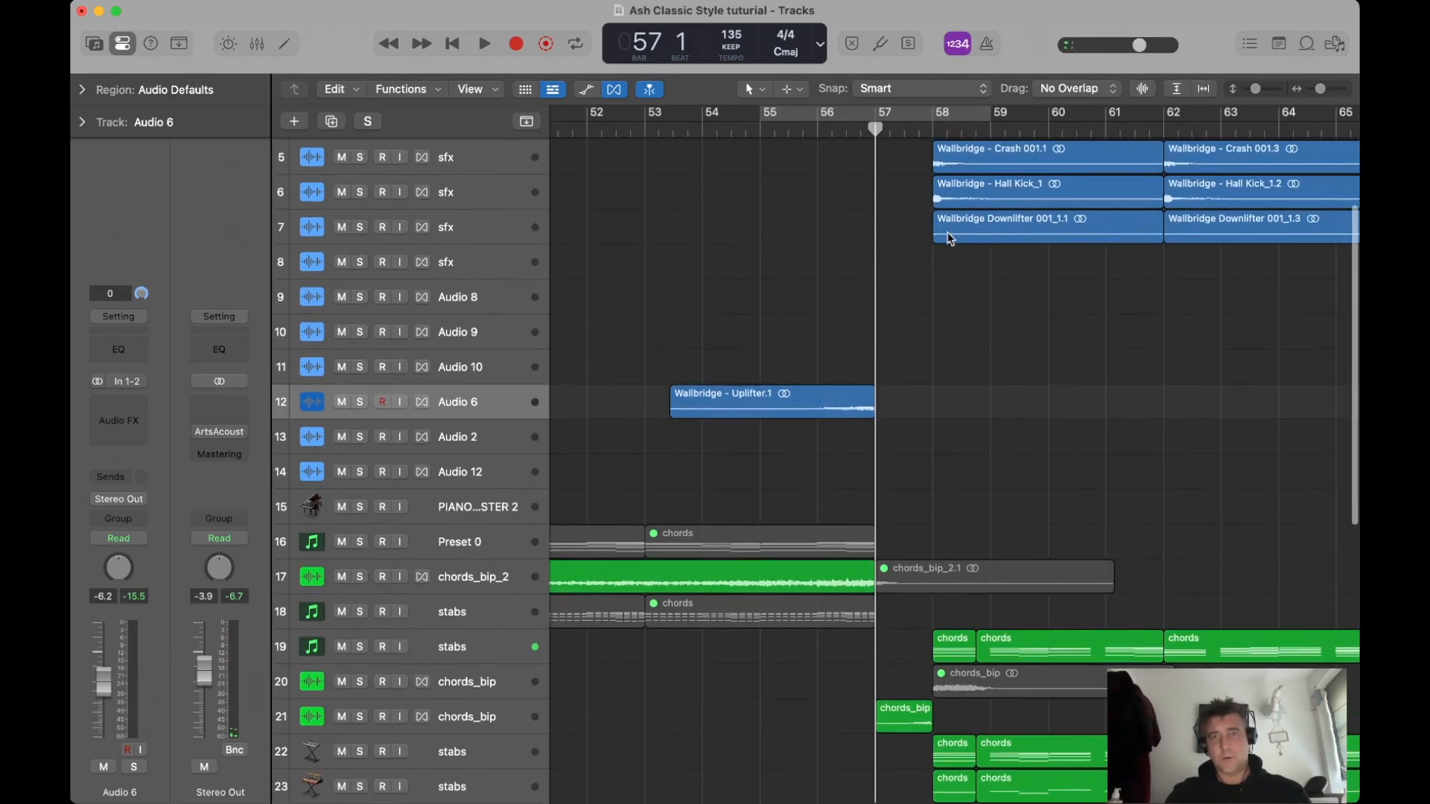
left_click(446, 240)
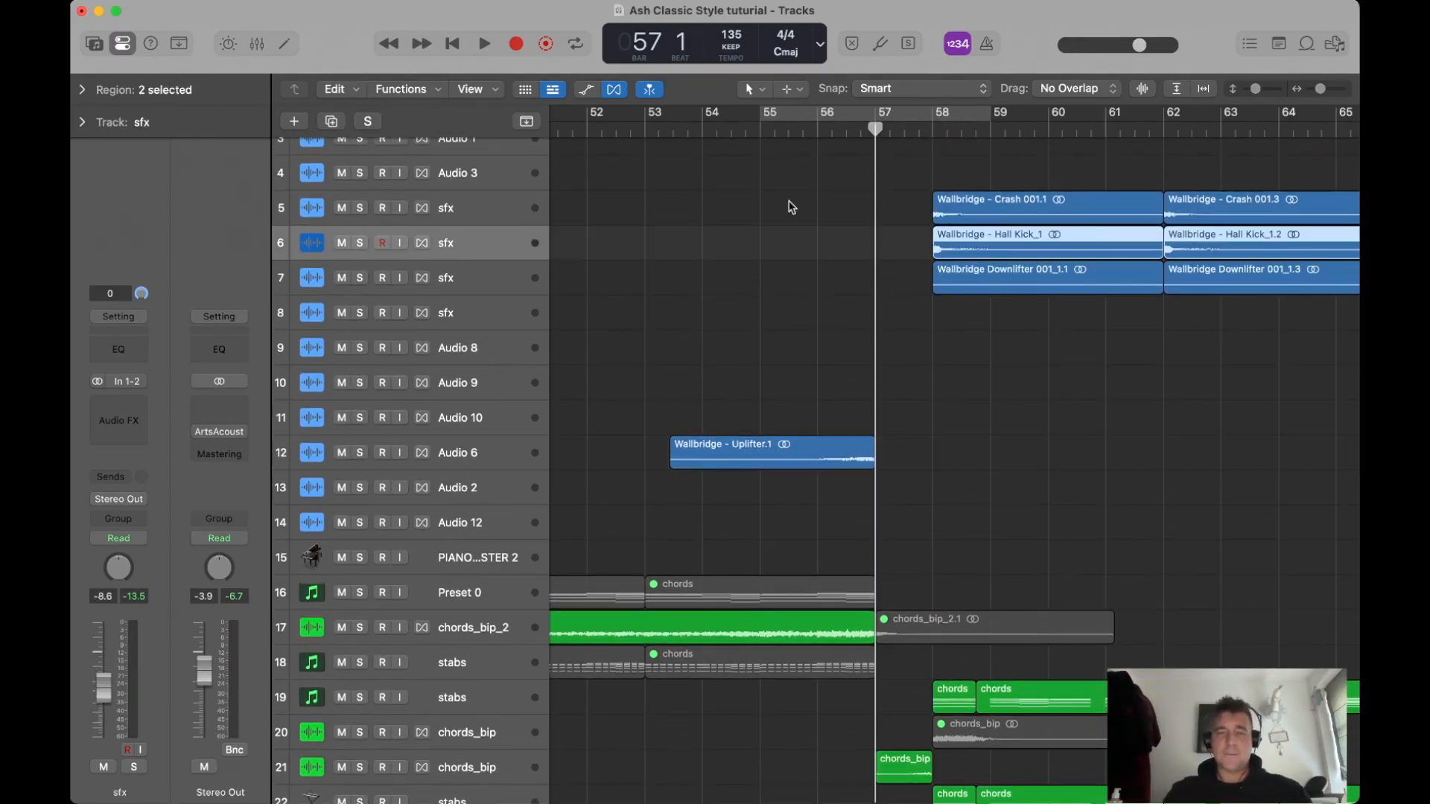
left_click(908, 229)
scroll(866, 244, "right", 2)
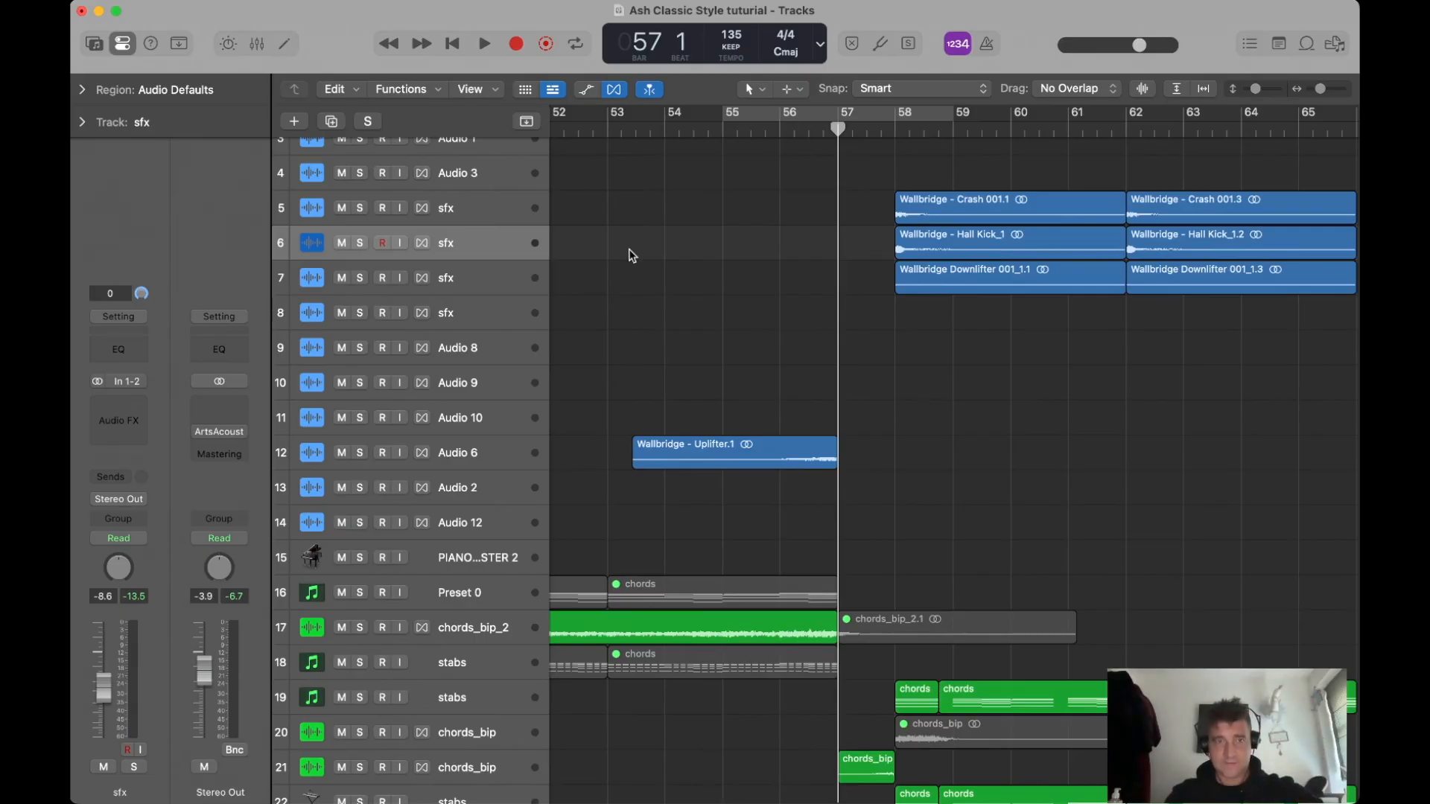
left_click(508, 255)
key("ctrl+s")
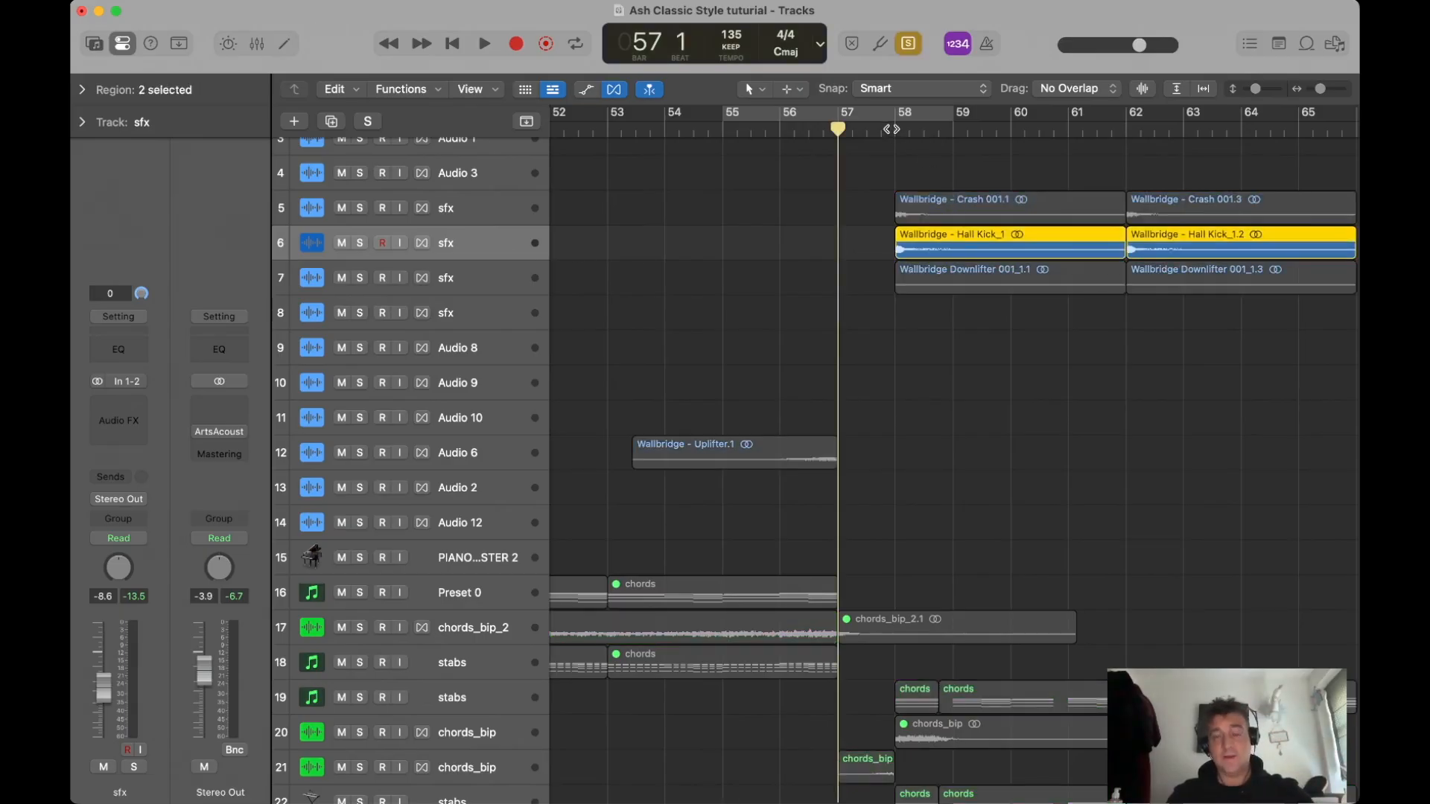
key("space")
key("space")
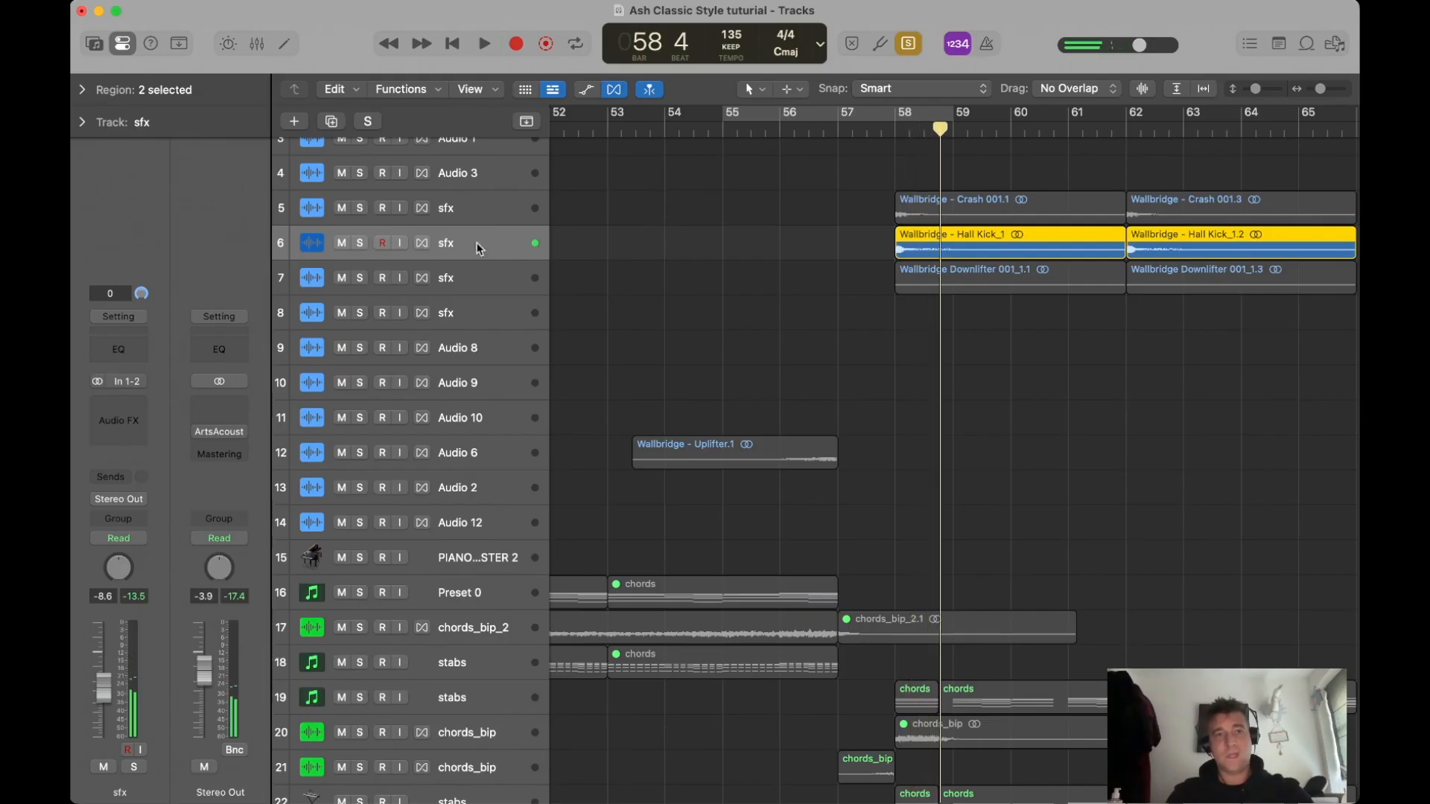
Duplicate the Hall Kick sfx track, copy the kick region onto it at bar 57 and trim the copy to end at bar 58.
key("super+d")
left_click_drag(943, 260, 893, 280)
key("t")
key("i")
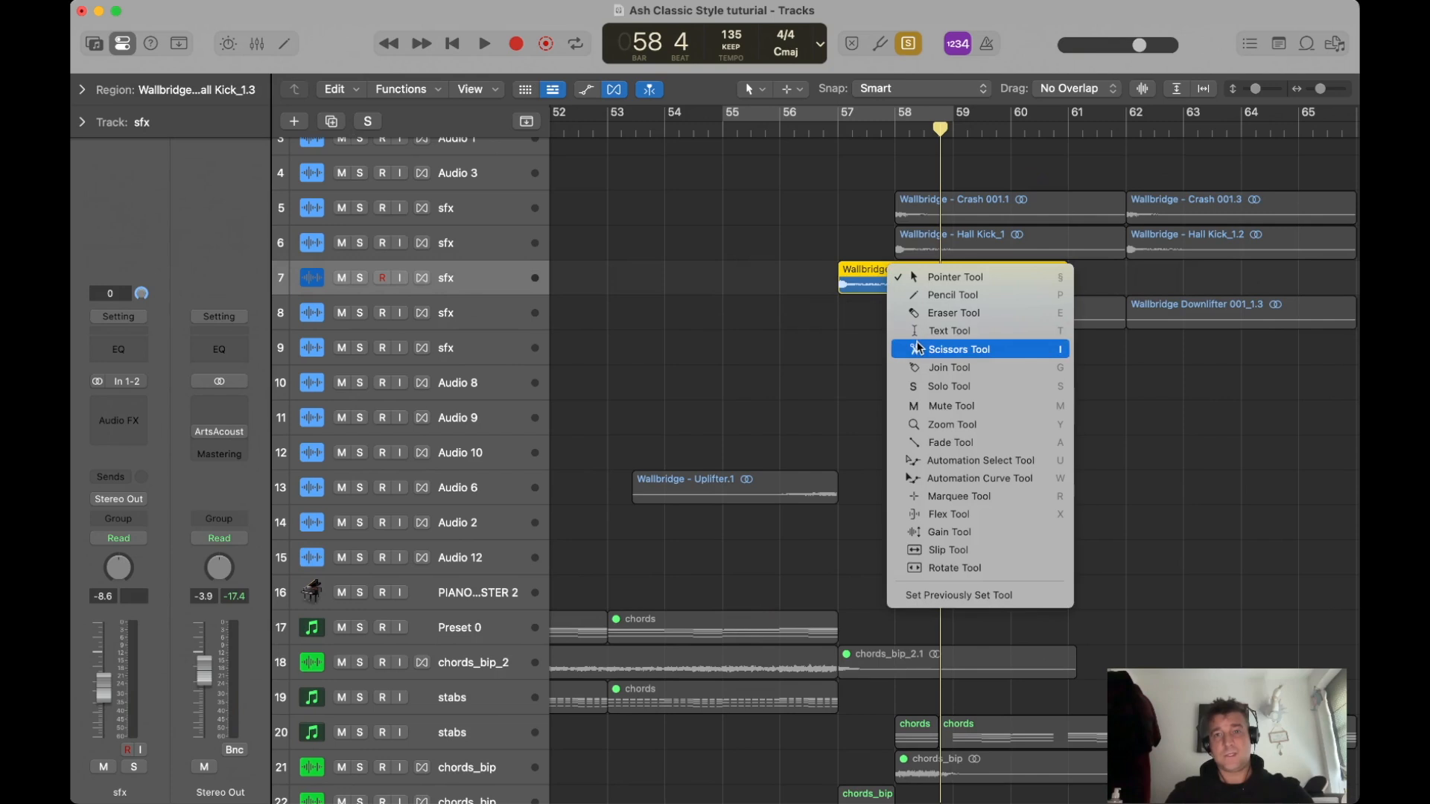
left_click(896, 279)
key("t")
left_click(914, 276)
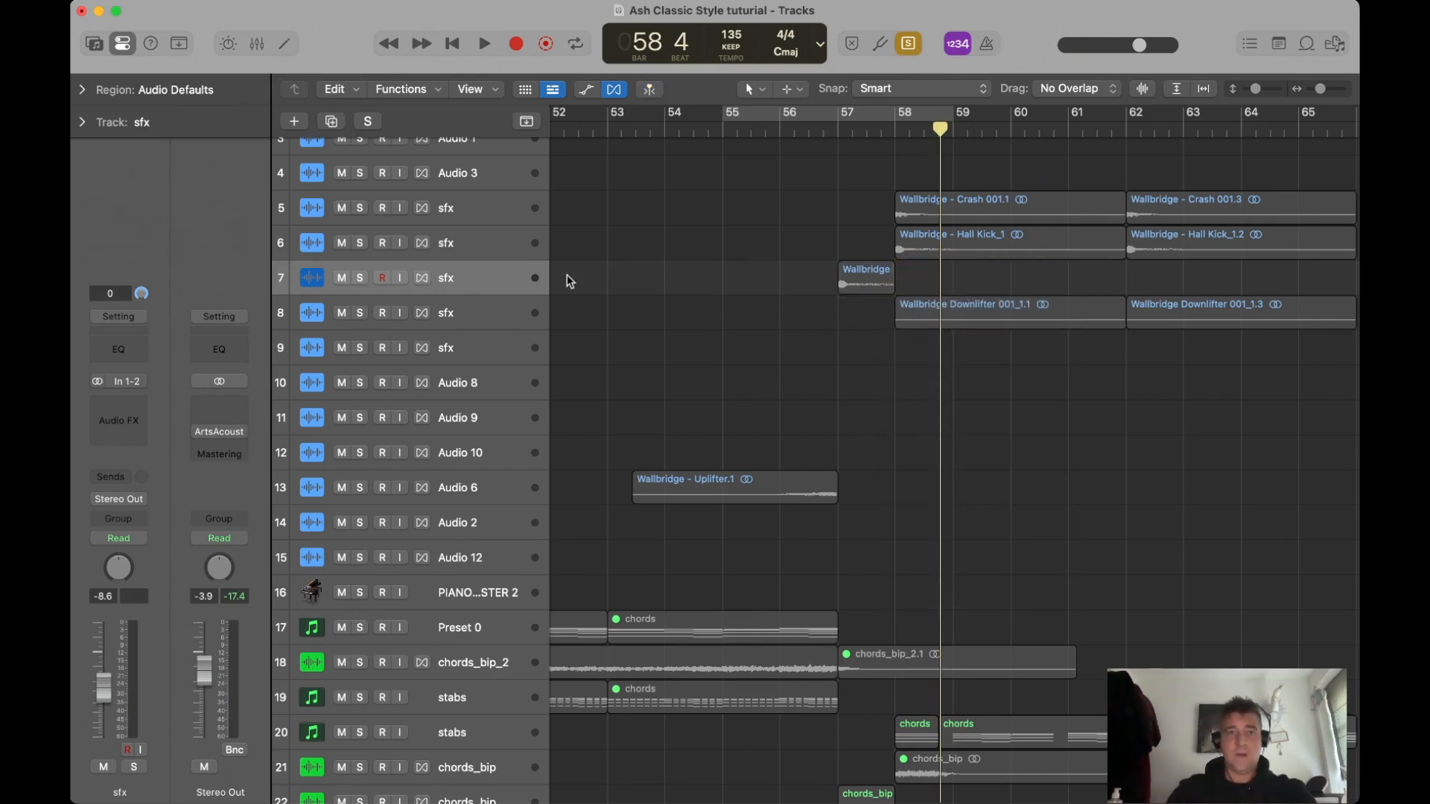
Add a Channel EQ to the new sfx track and enable its high cut band at about 350 Hz.
left_click(866, 281)
left_click(131, 356)
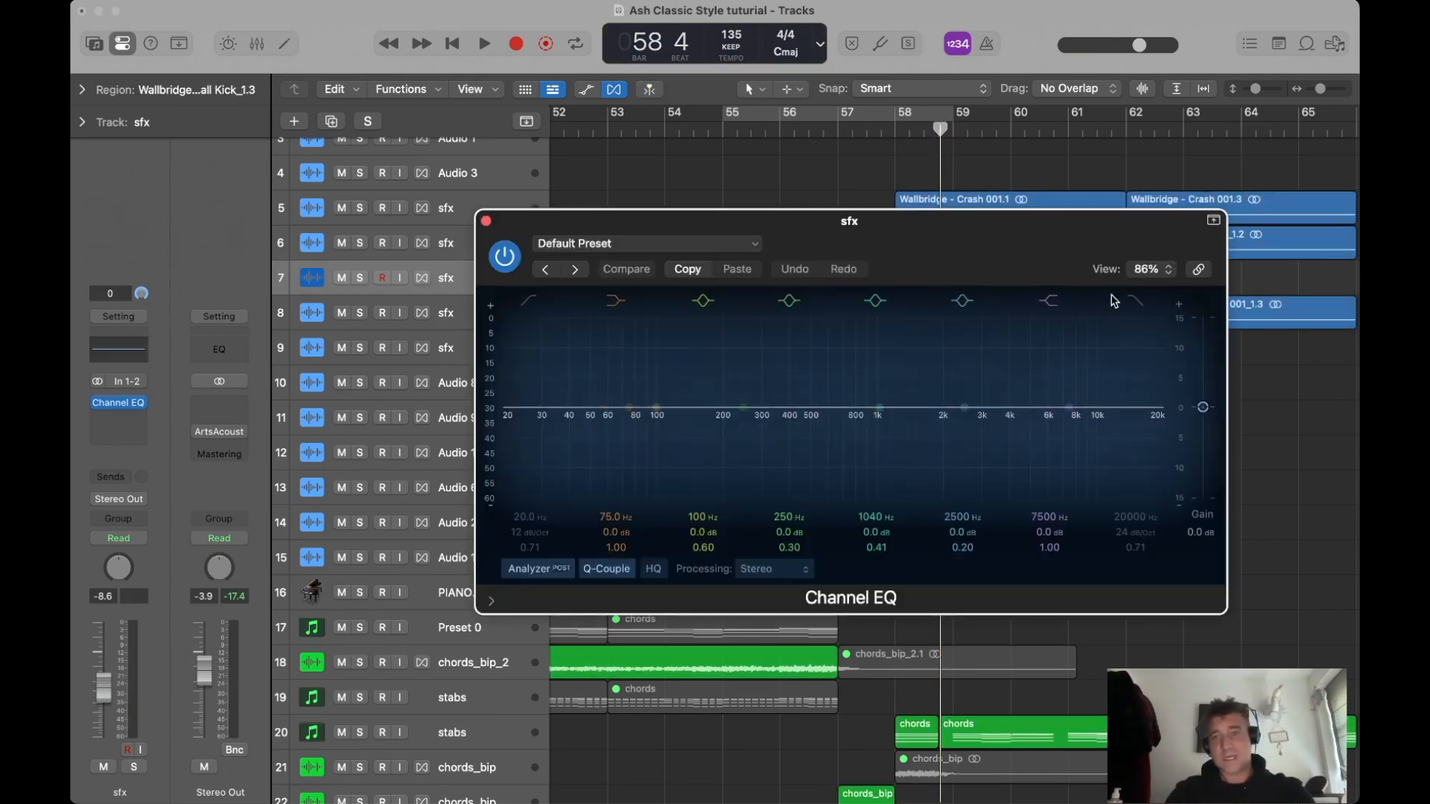
left_click(1135, 300)
left_click_drag(1136, 358, 781, 339)
left_click_drag(732, 261, 920, 537)
Solo the filtered Hall Kick region and play it from bar 57, then close the EQ window.
key("ctrl+s")
left_click(827, 128)
key("space")
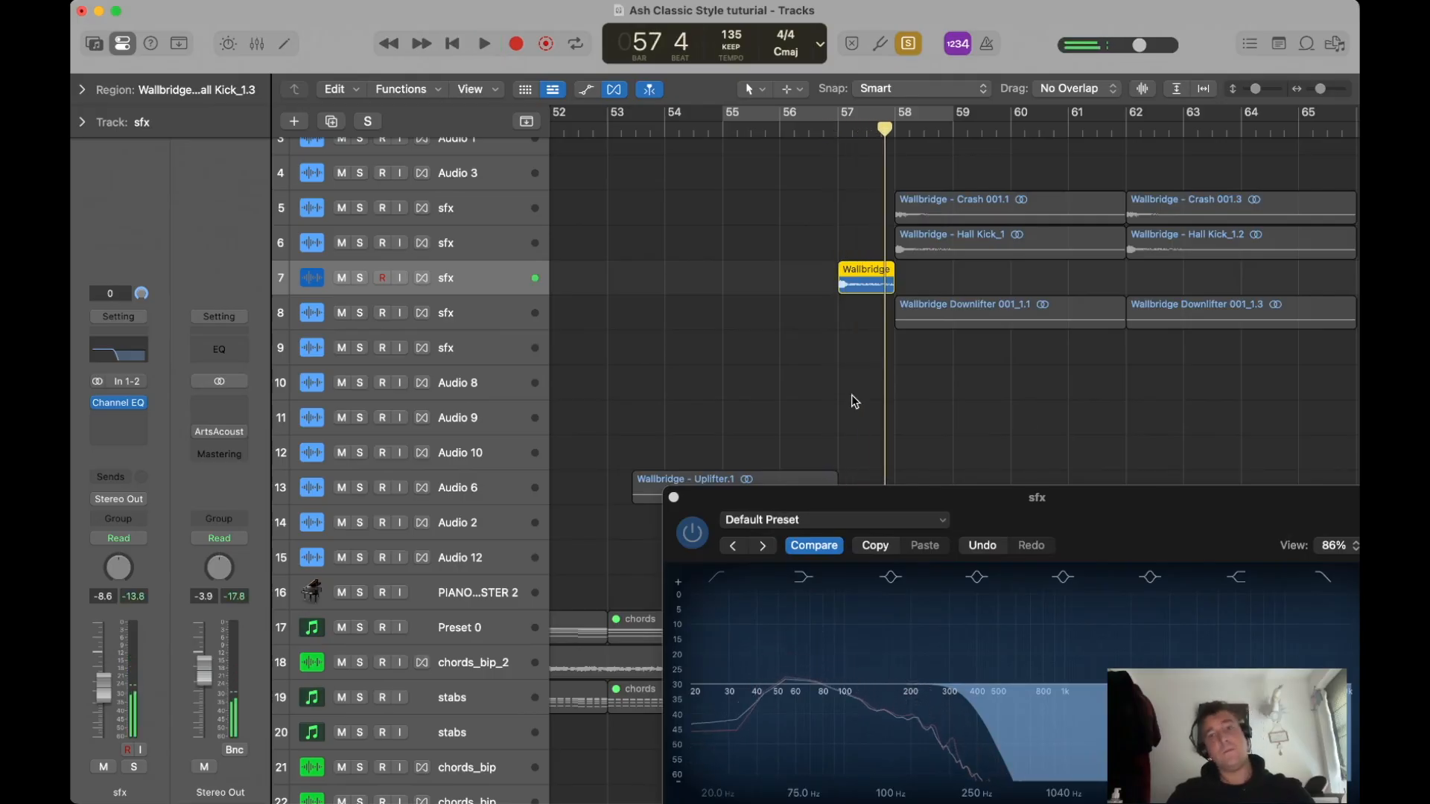
left_click(673, 498)
Turn off solo and play the full transition from bar 56 to bar 62 with the whole arrangement in view.
left_click(908, 43)
left_click(782, 130)
key("space")
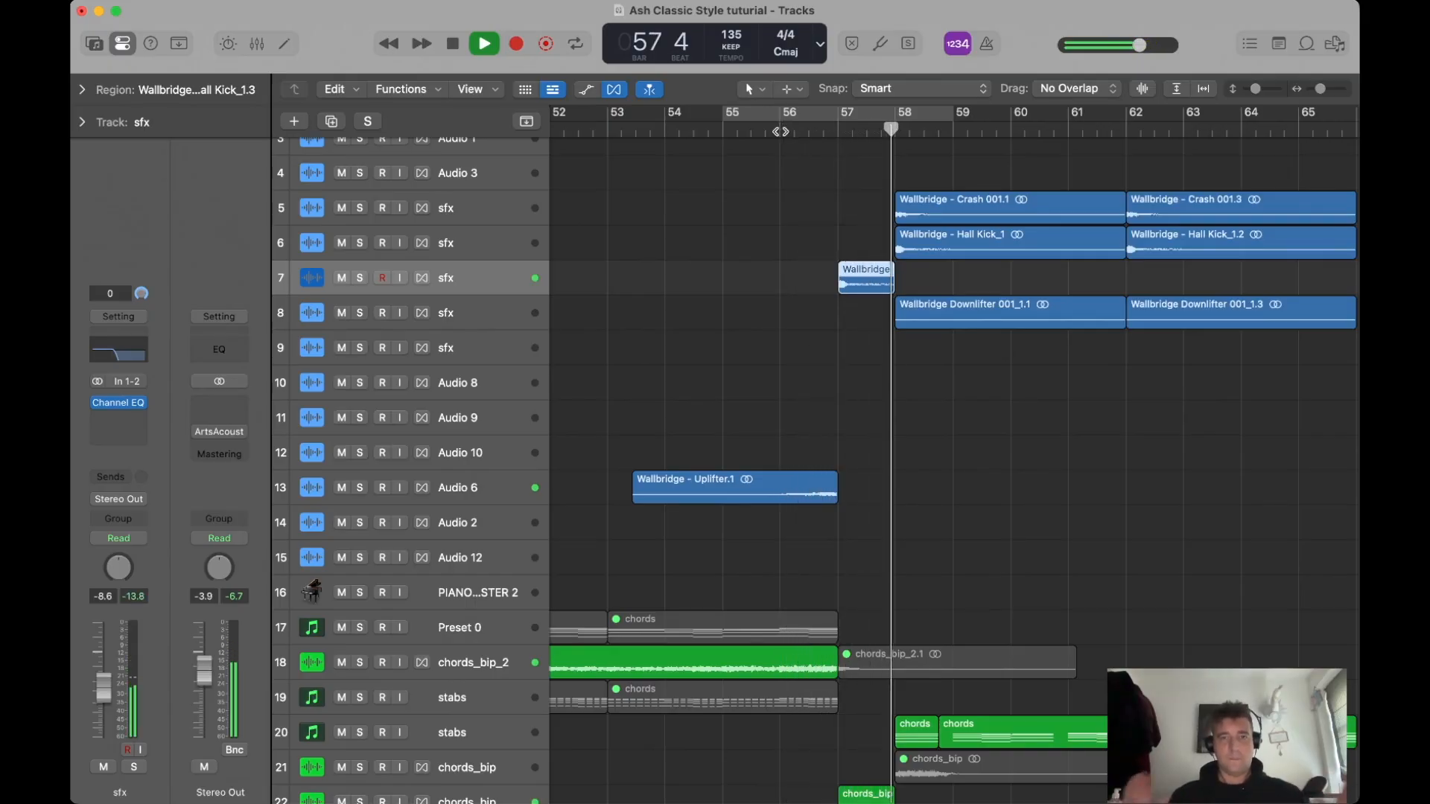
left_click(791, 179, "ctrl+alt")
left_click(833, 198, "ctrl+alt")
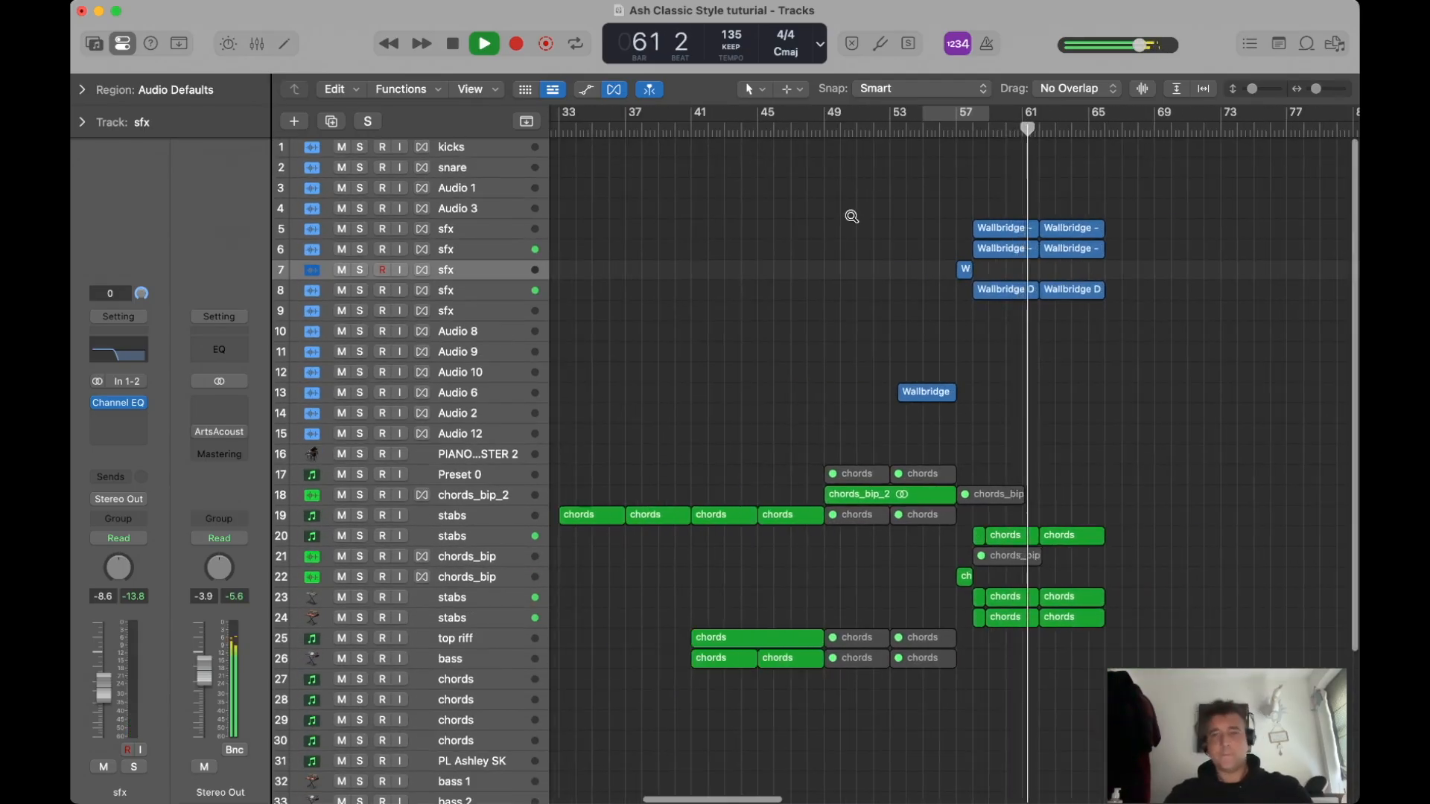
left_click(851, 213, "ctrl+alt")
key("space")
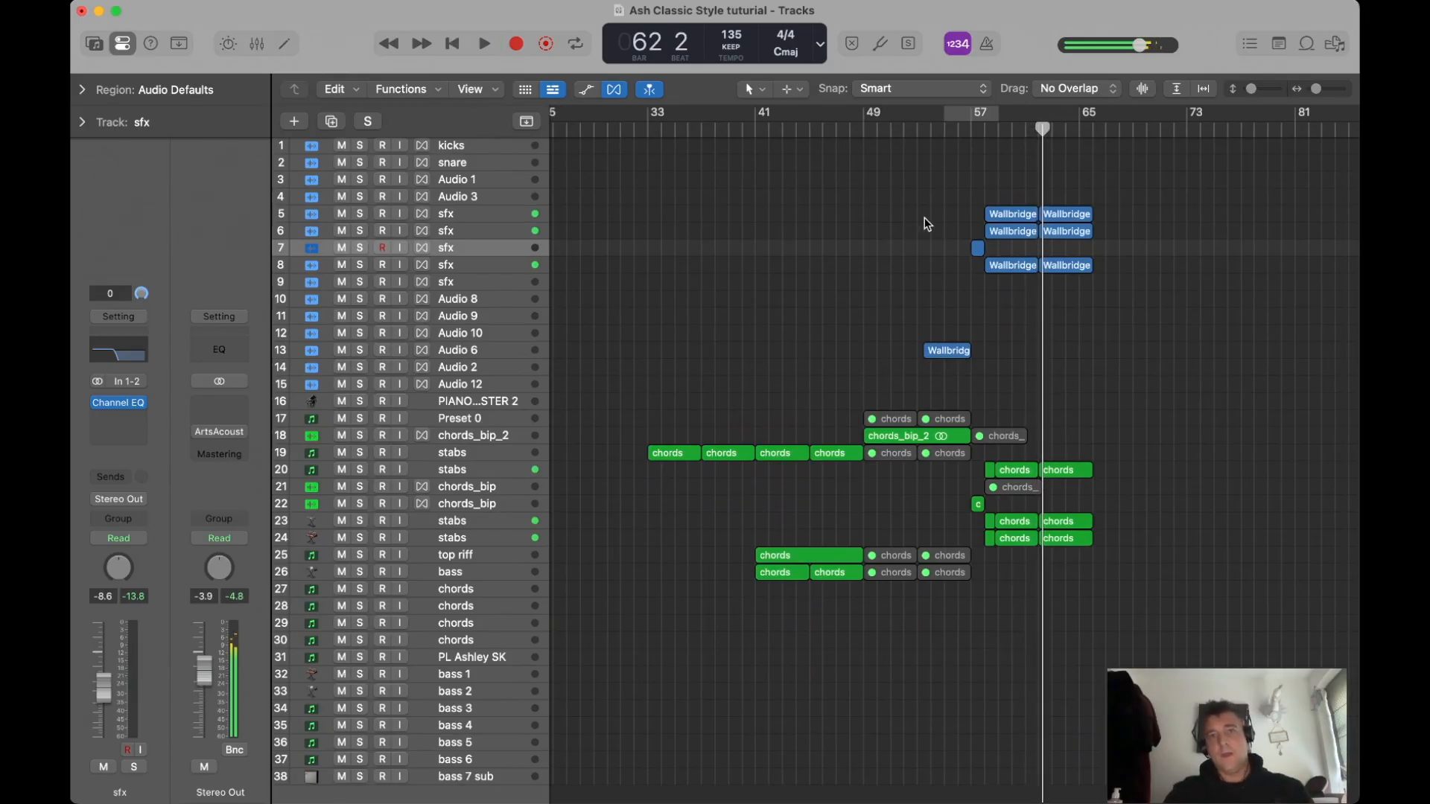
left_click_drag(657, 113, 1091, 112)
left_click(234, 750)
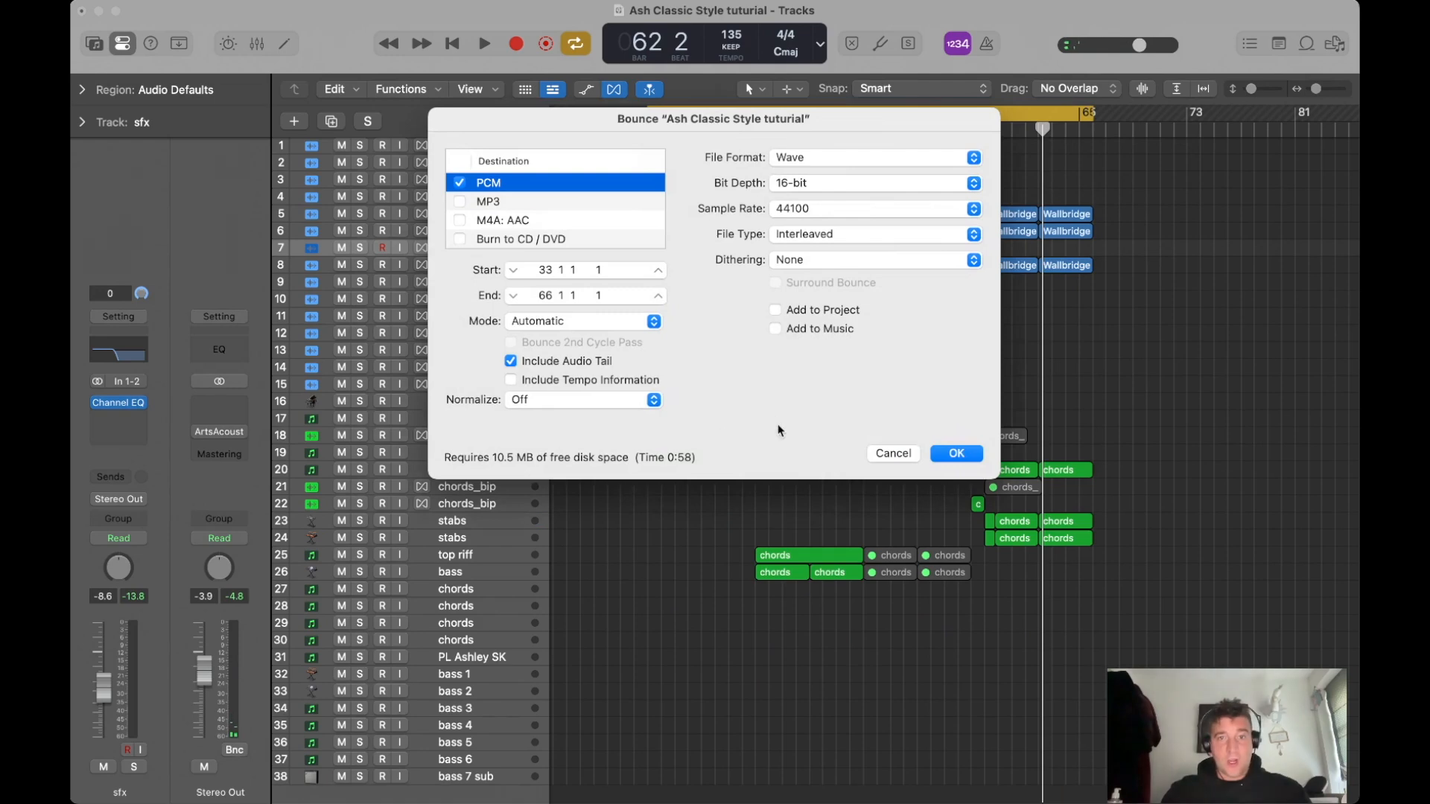
left_click(882, 460)
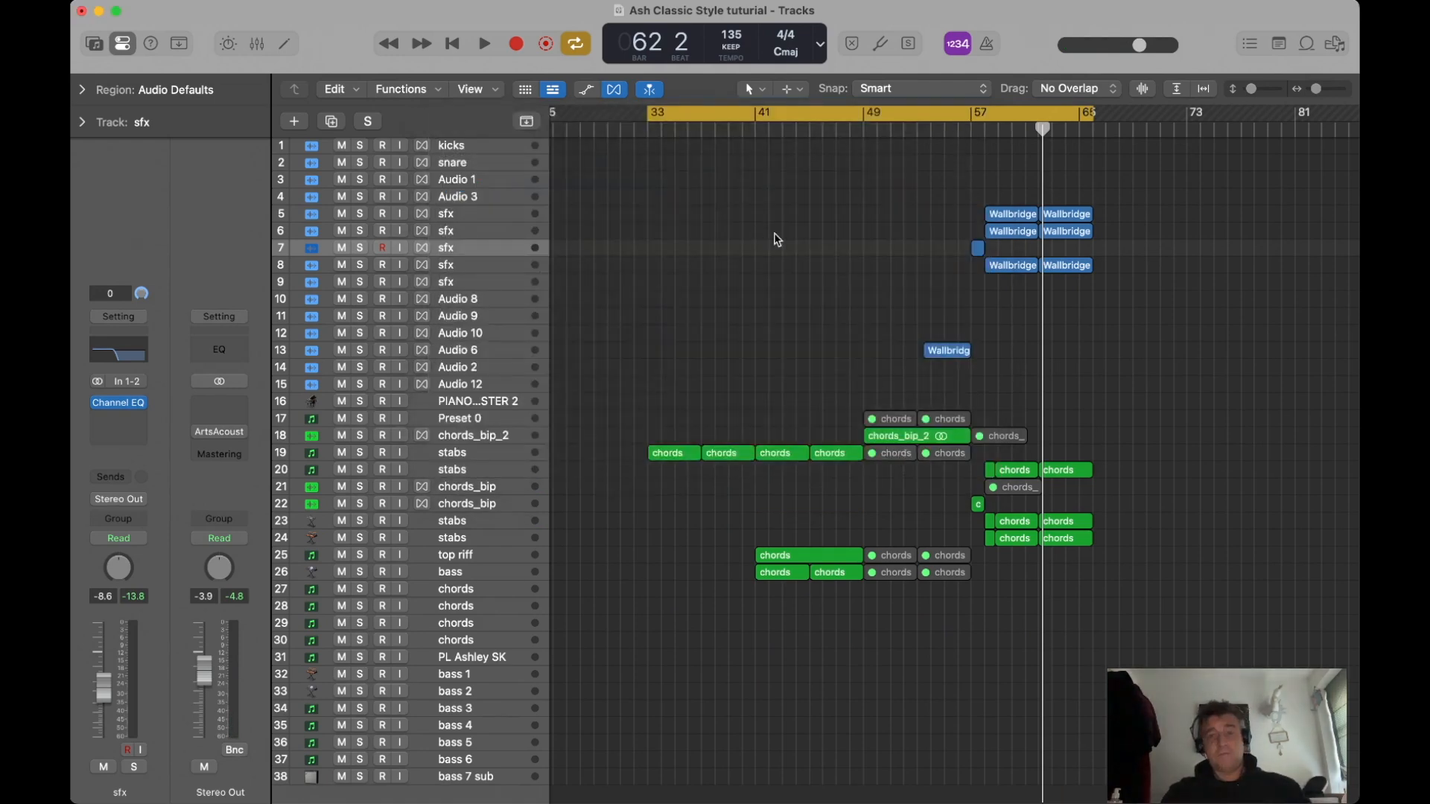
scroll(894, 283, "right", 5)
left_click(897, 114)
Copy the first chords region of track 28 from about bar 113 to bar 66, directly after the stabs section.
left_click(897, 134)
scroll(878, 149, "right", 3)
scroll(862, 159, "down", 5)
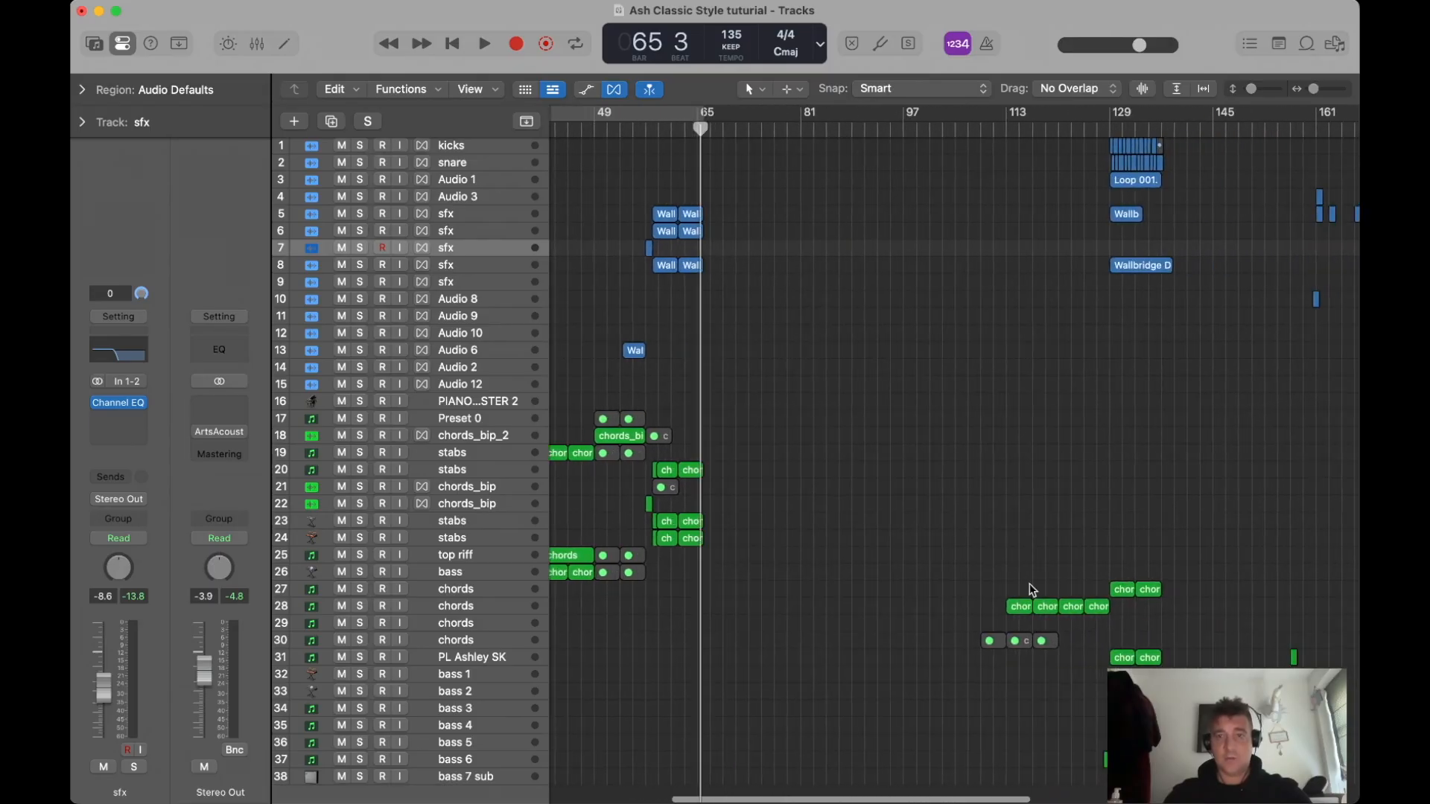
scroll(1024, 614, "up", 6)
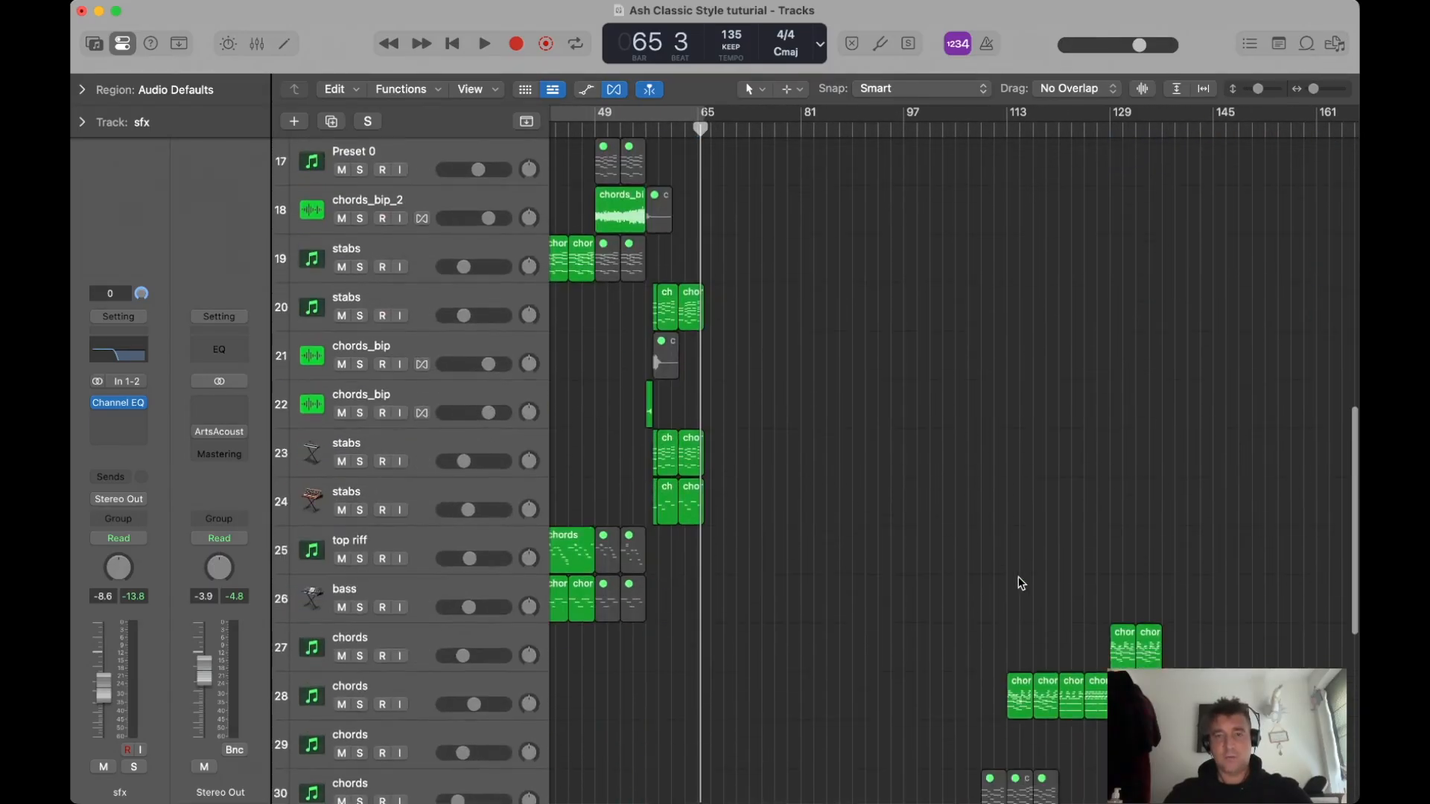
left_click_drag(1021, 696, 707, 691)
scroll(722, 693, "up", 6)
Play from bar 65 into the copied chords region with its track selected.
key("space")
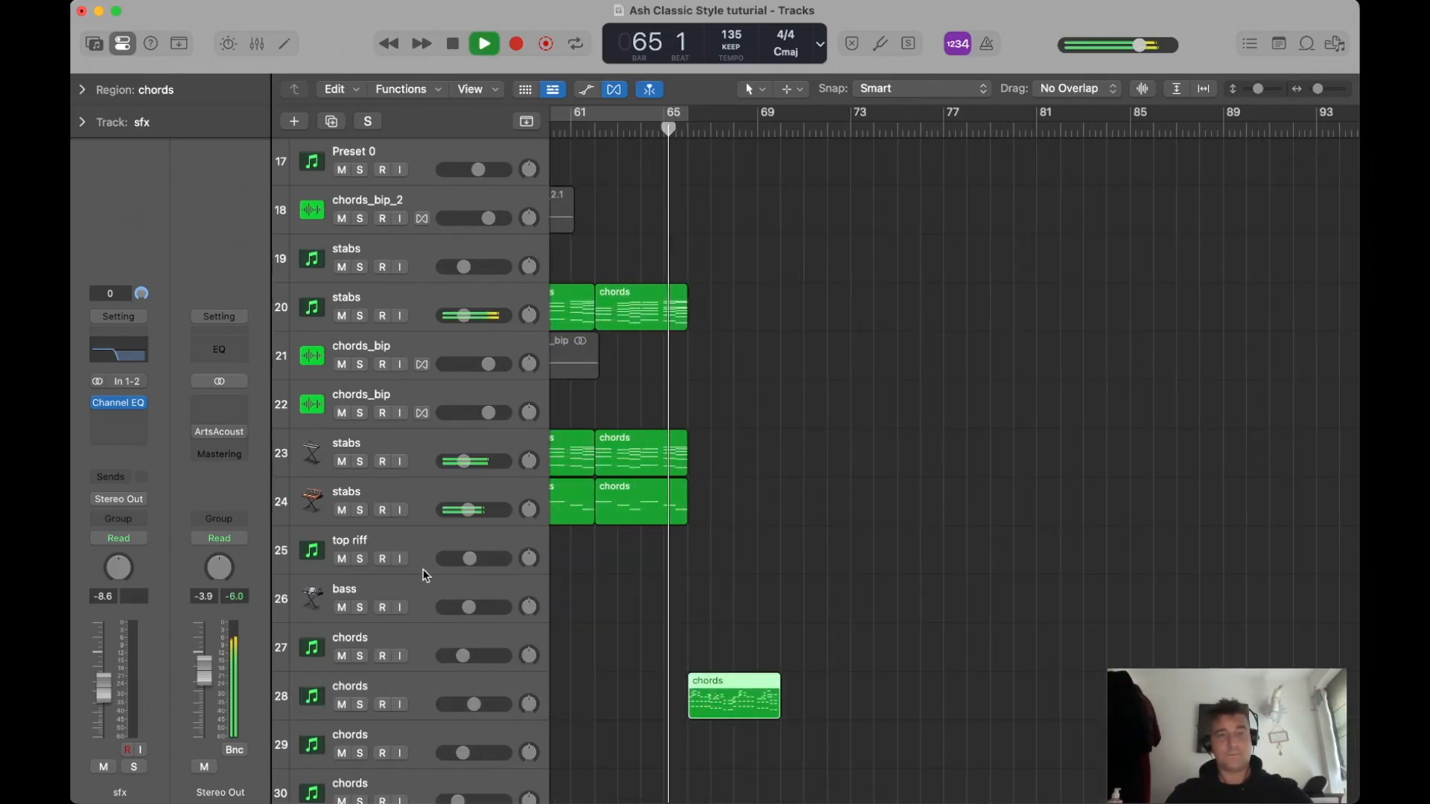
left_click(427, 690)
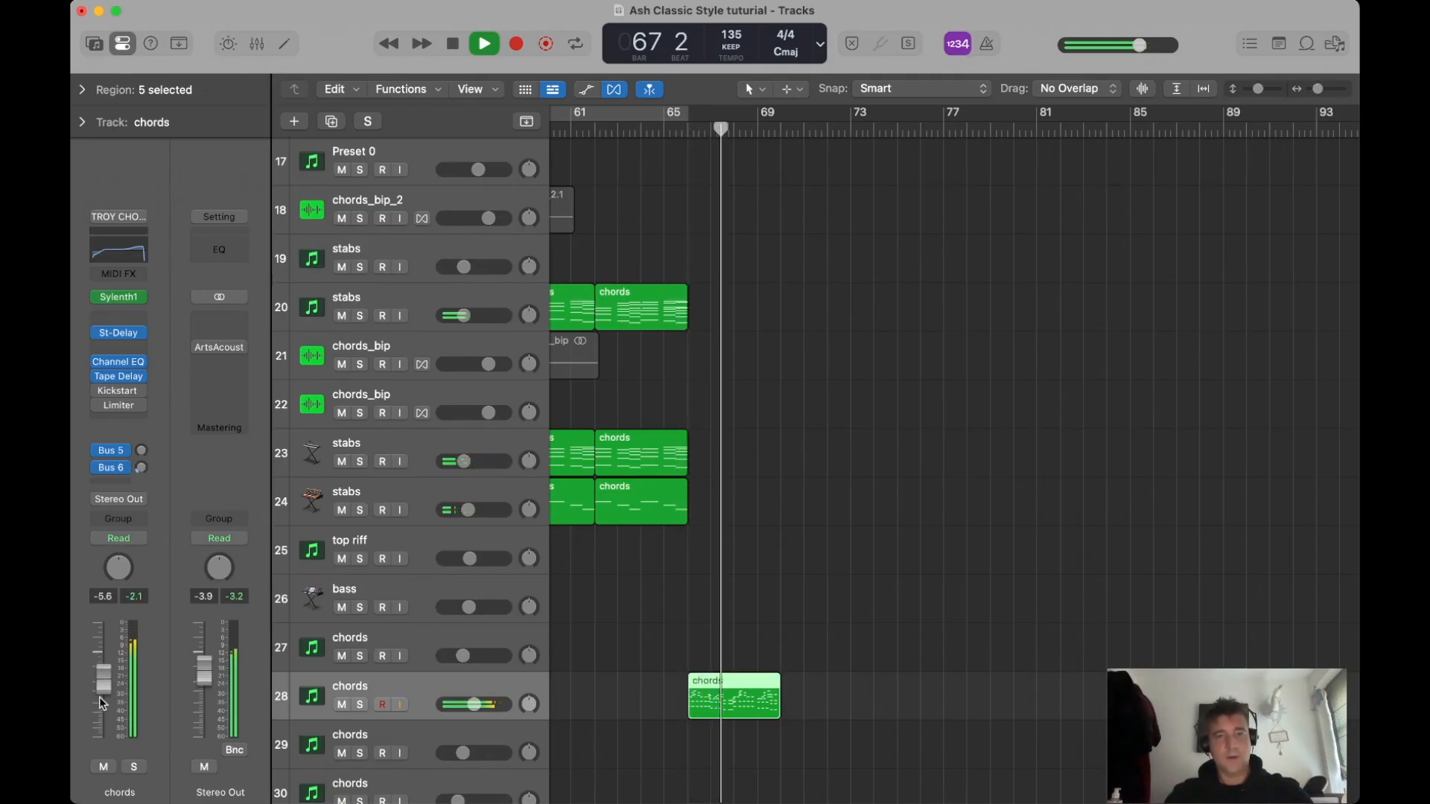
key("space")
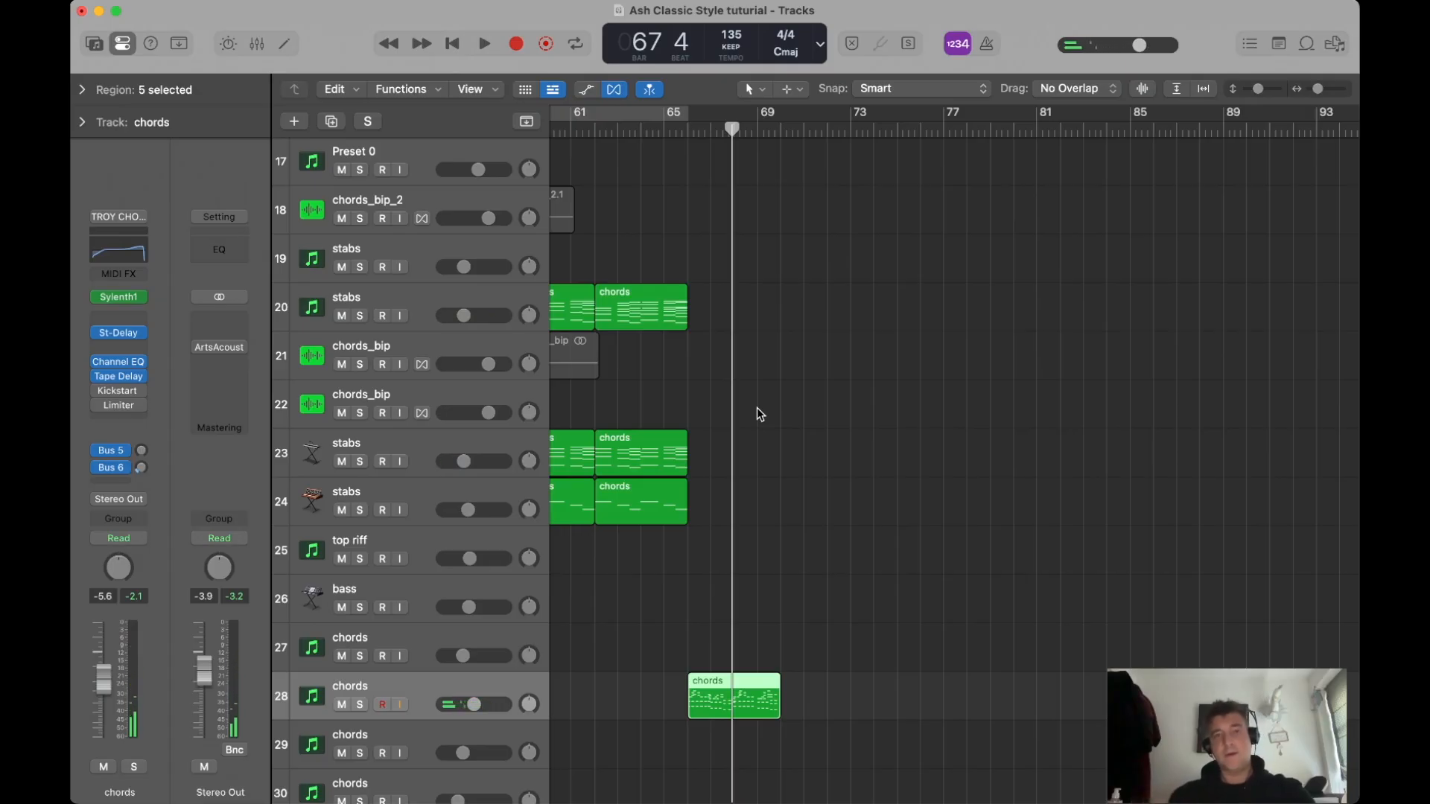
Select only the copied chords region at bar 66 on track 28, with the wider arrangement in view.
key("super+Down")
key("super+Left")
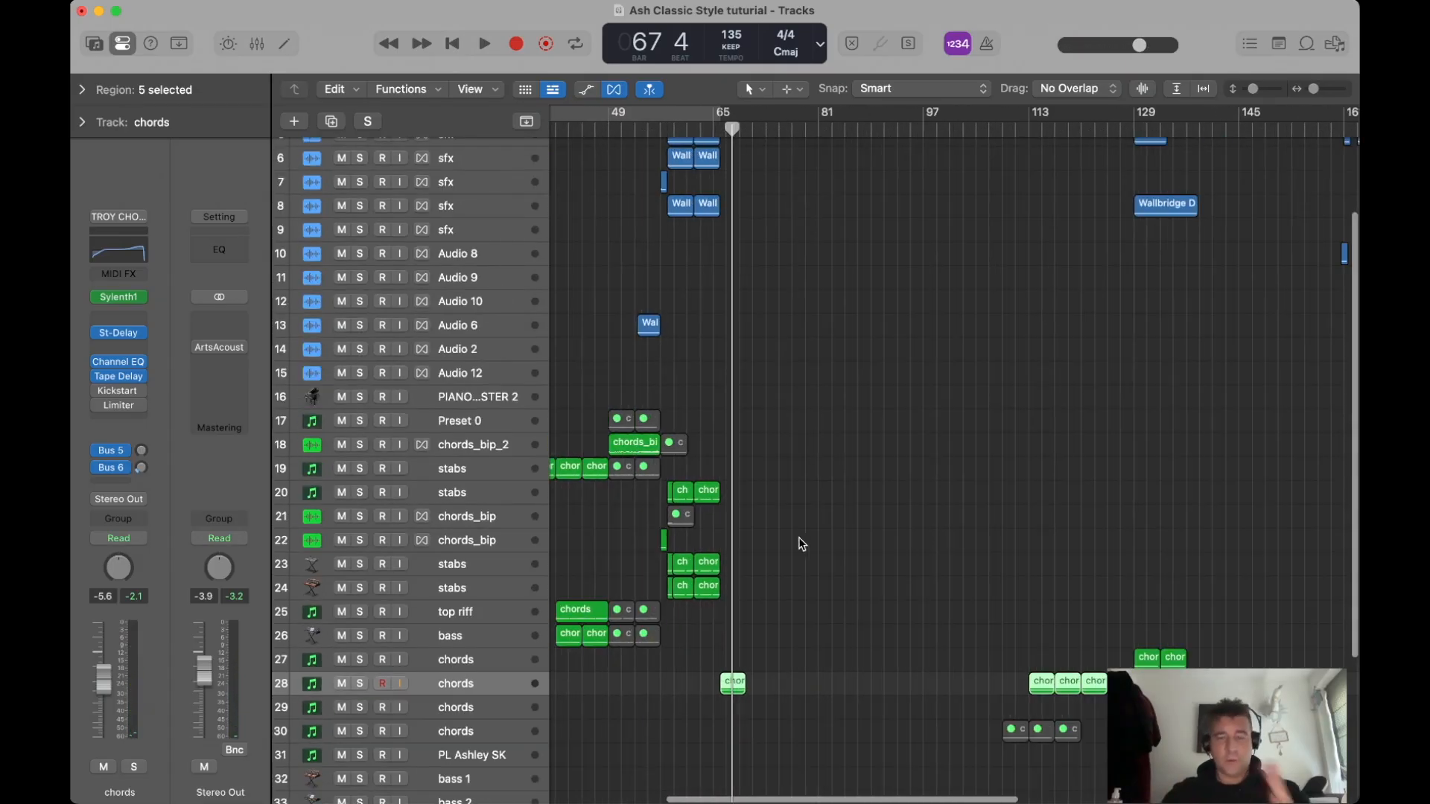
left_click(732, 682)
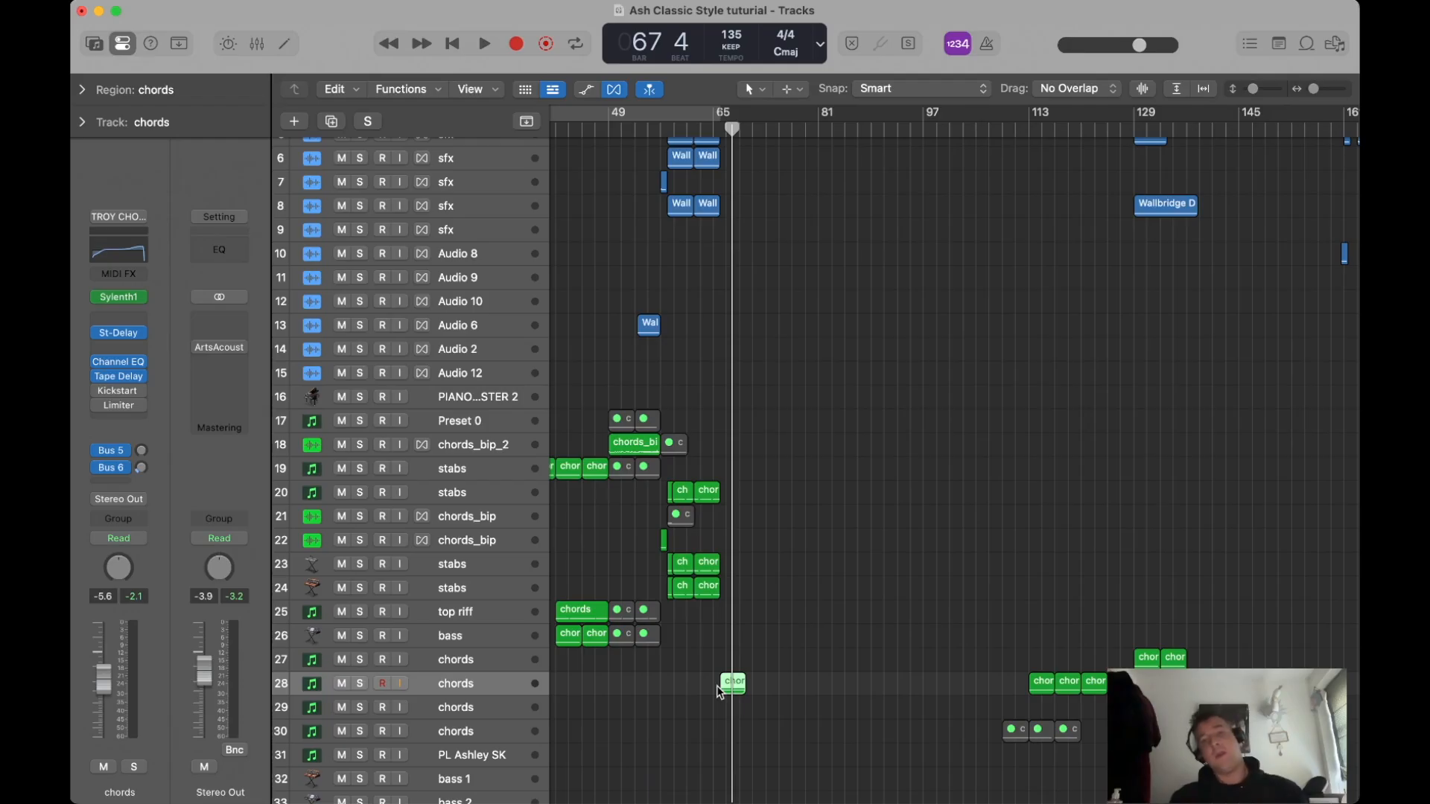
Cycle bars 33 to 45 and play from bar 33 with stabs track 19 selected.
scroll(717, 686, "left", 5)
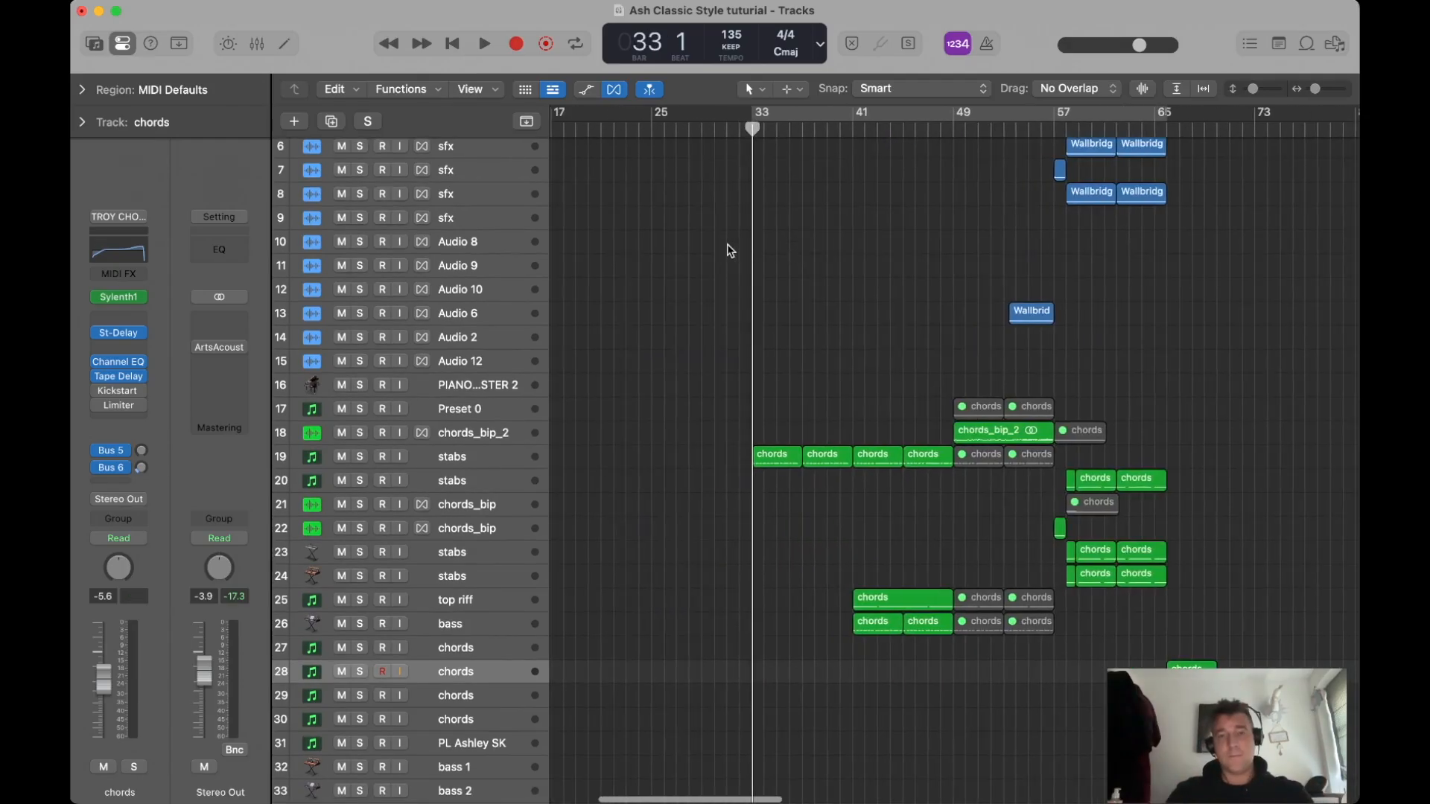
scroll(728, 250, "down", 5)
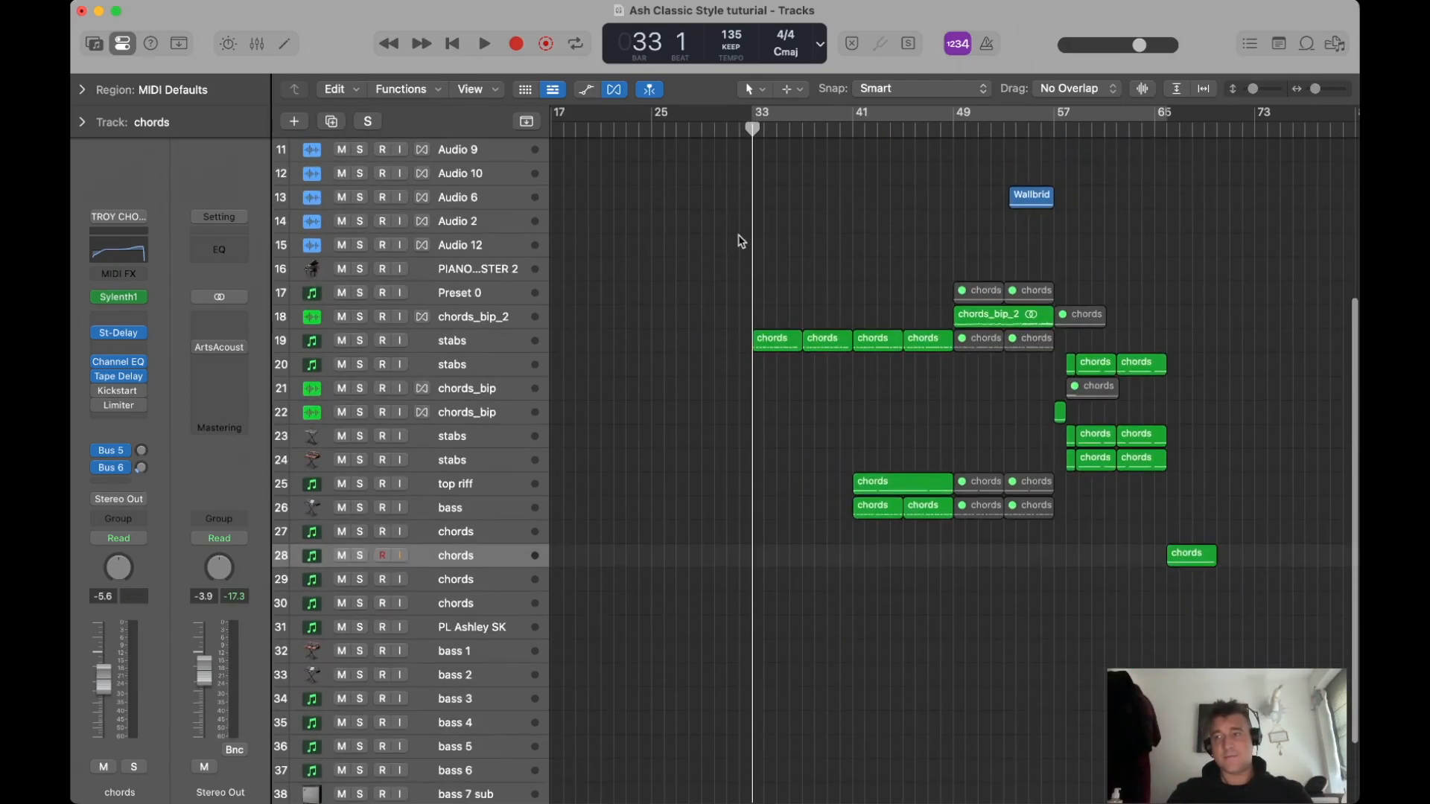
scroll(741, 240, "up", 5)
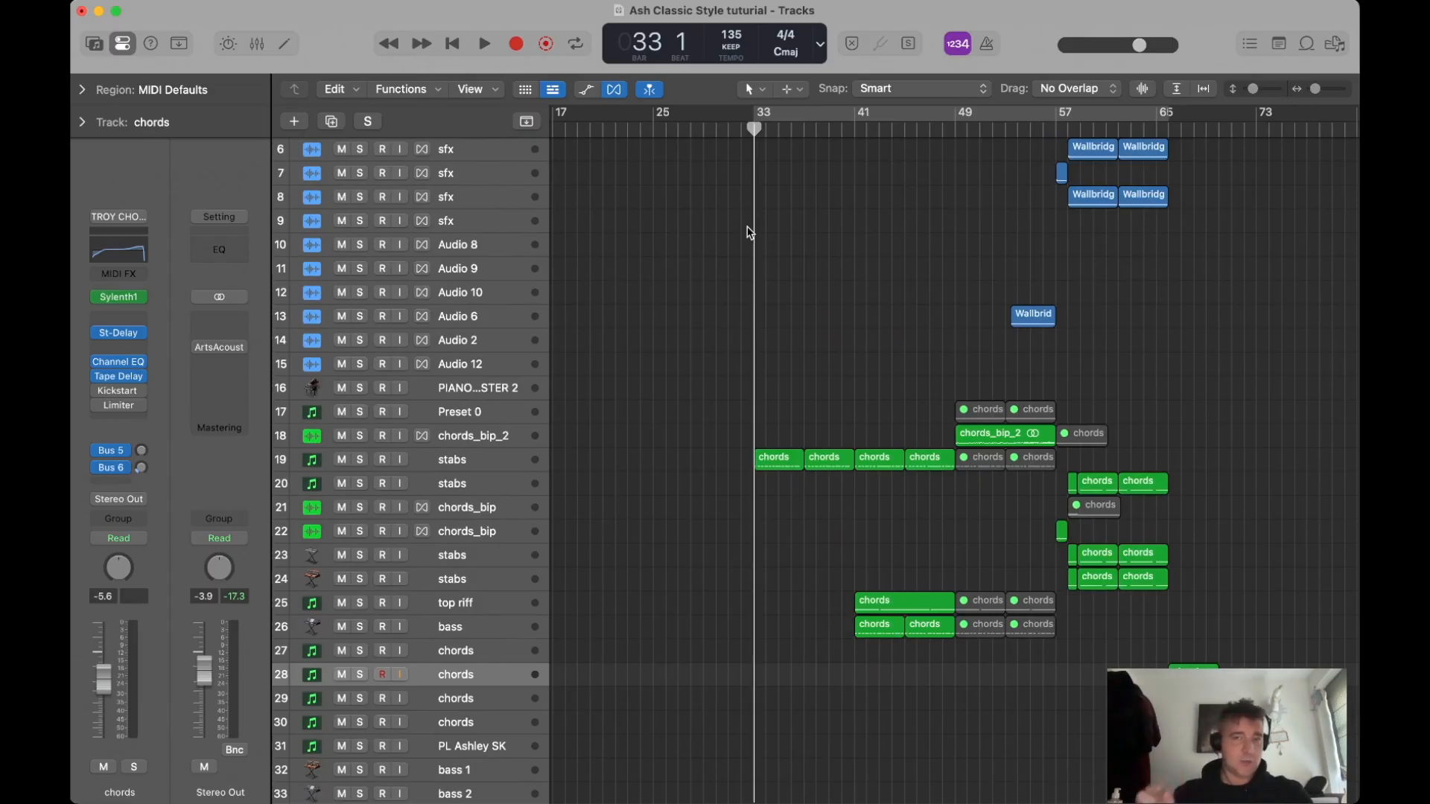
scroll(748, 227, "down", 5)
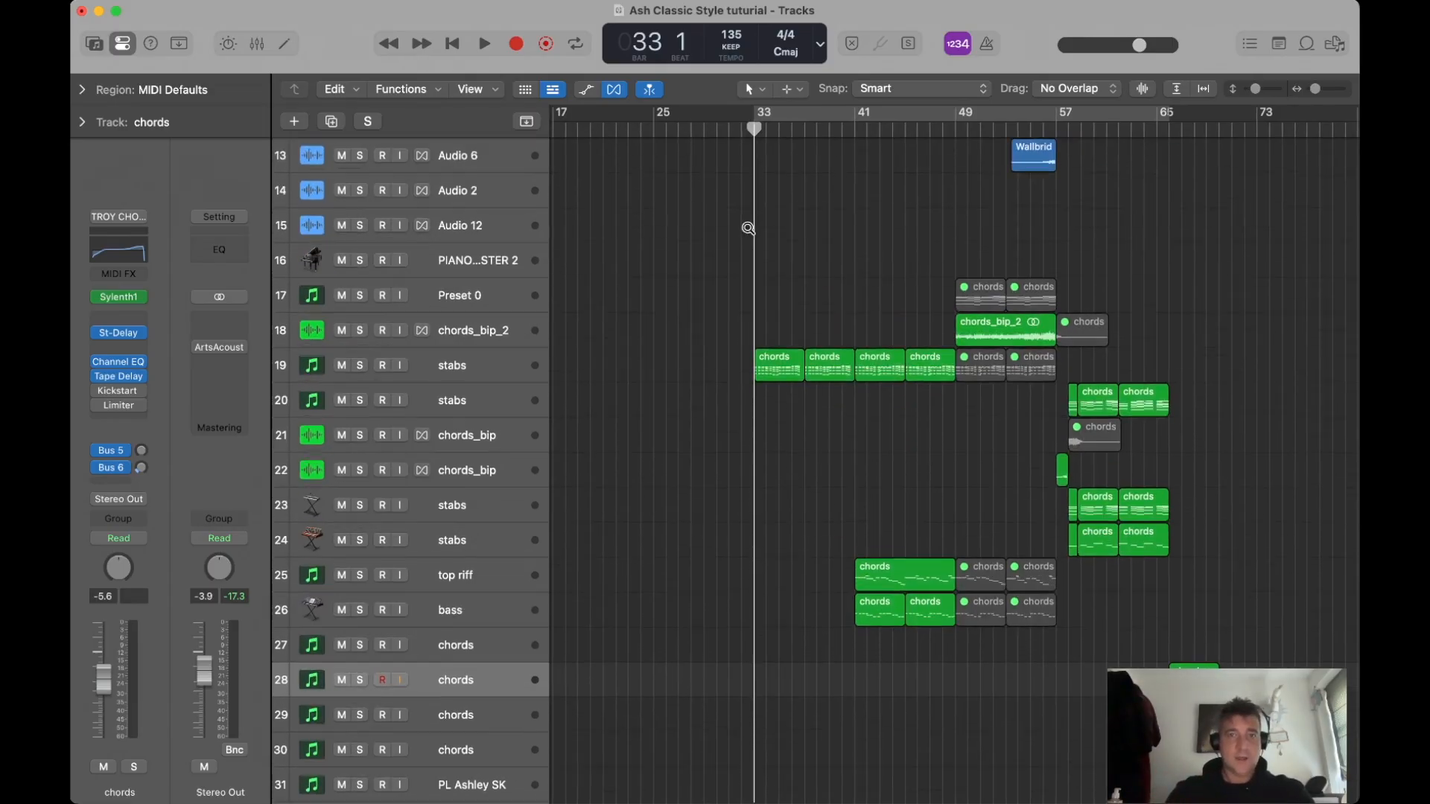
left_click_drag(756, 121, 905, 122)
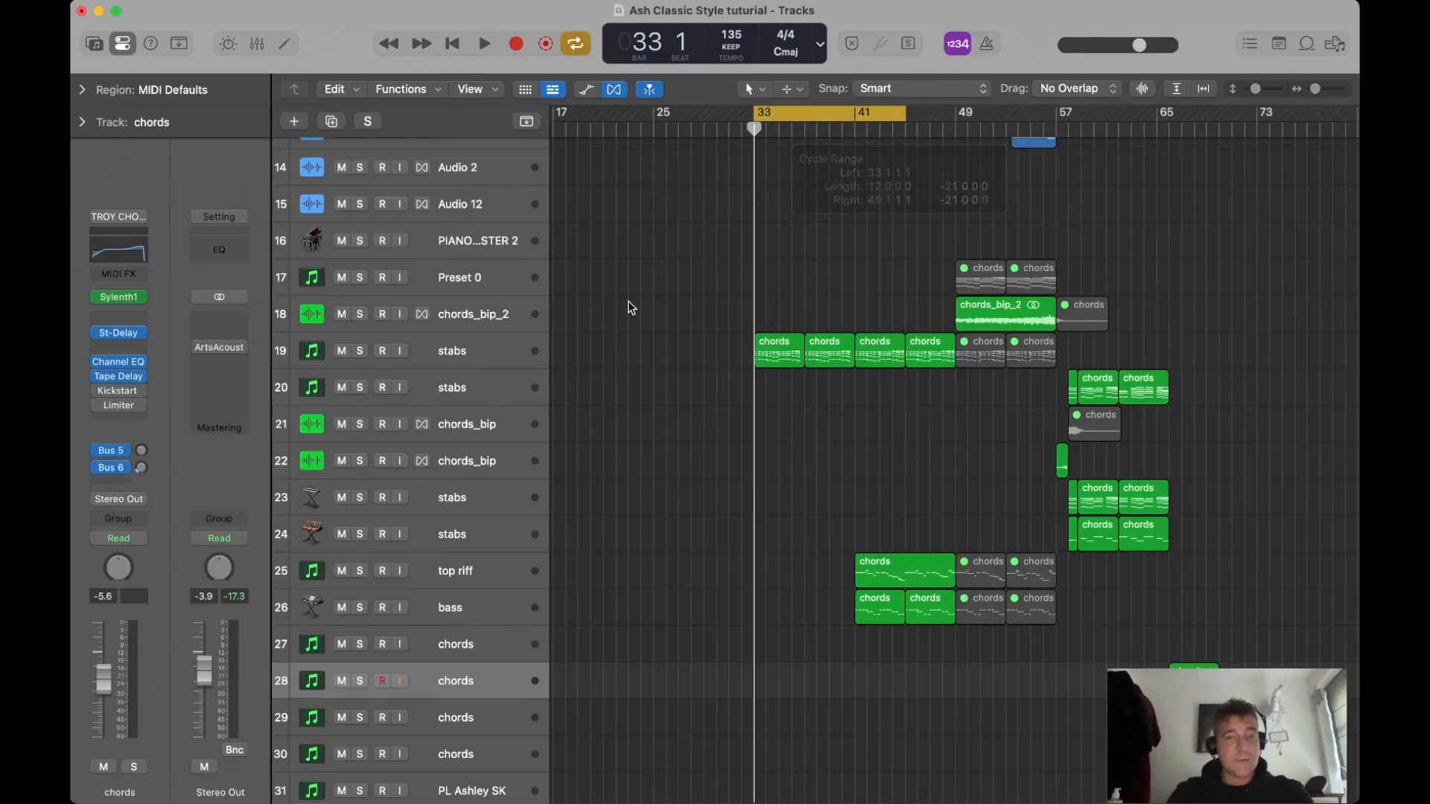
left_click(475, 359)
key("space")
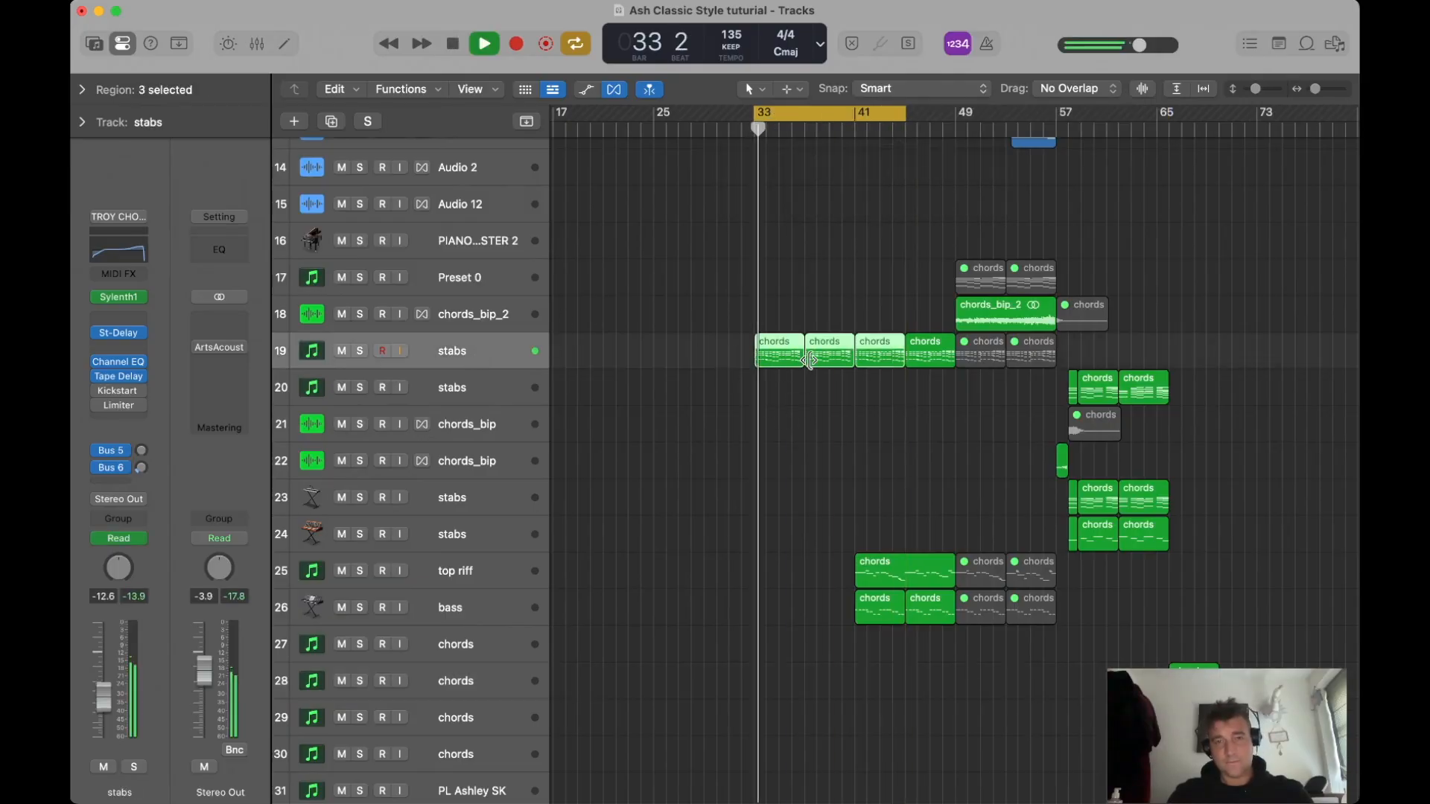
Show the track automation and enlarge the FilterCtl Cutoff curve of stabs track 19 around bars 33 to 57.
key("a")
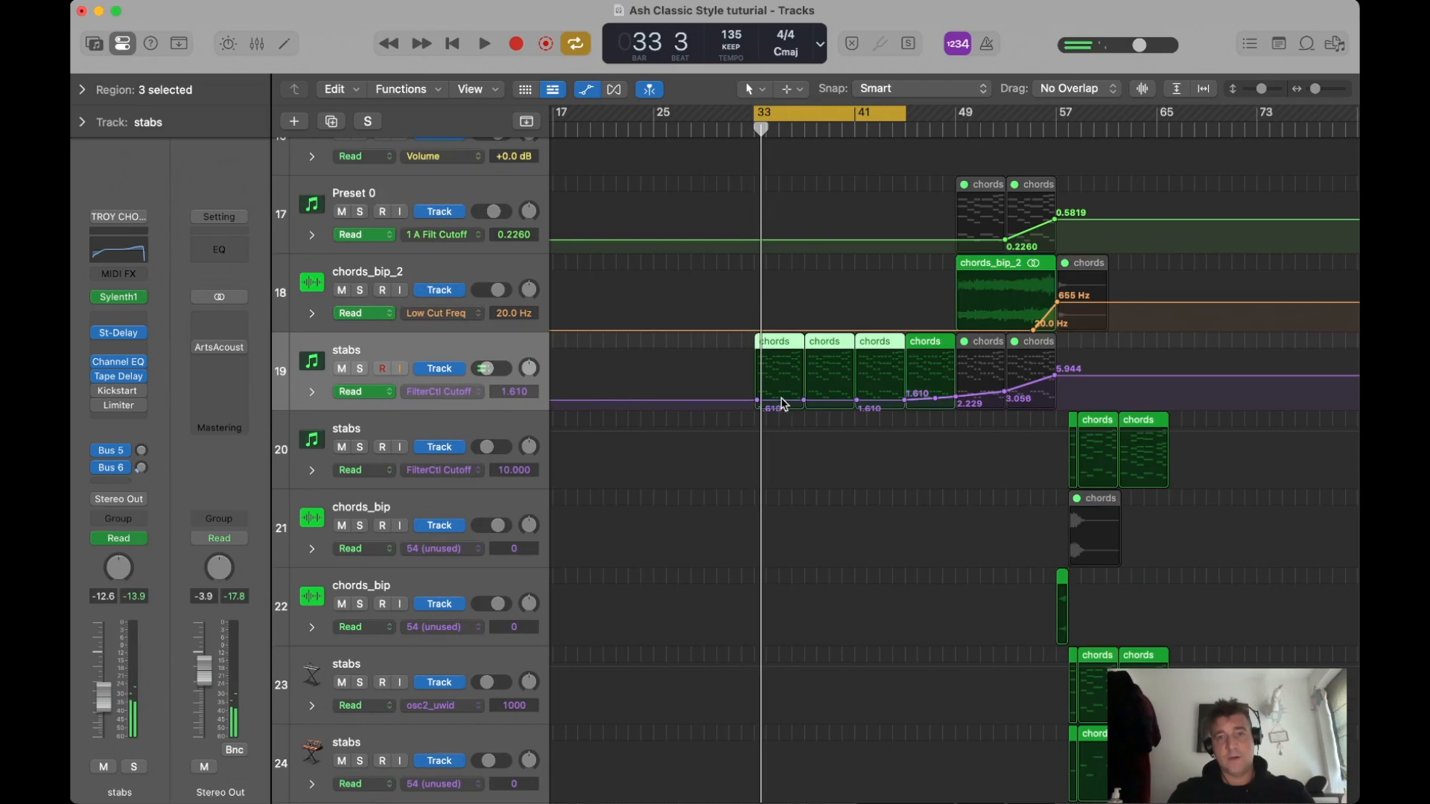
key("space")
key("space")
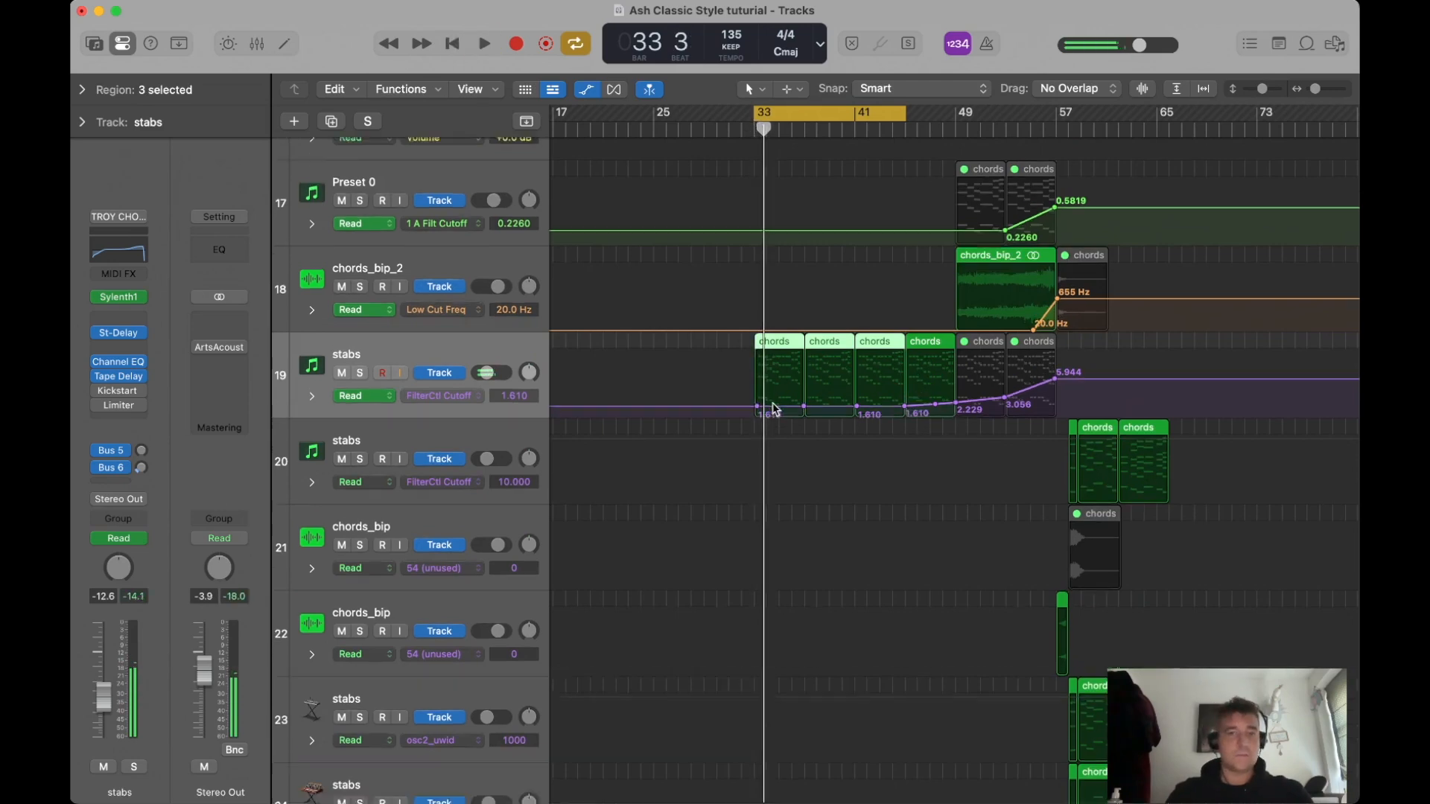
scroll(773, 409, "up", 3)
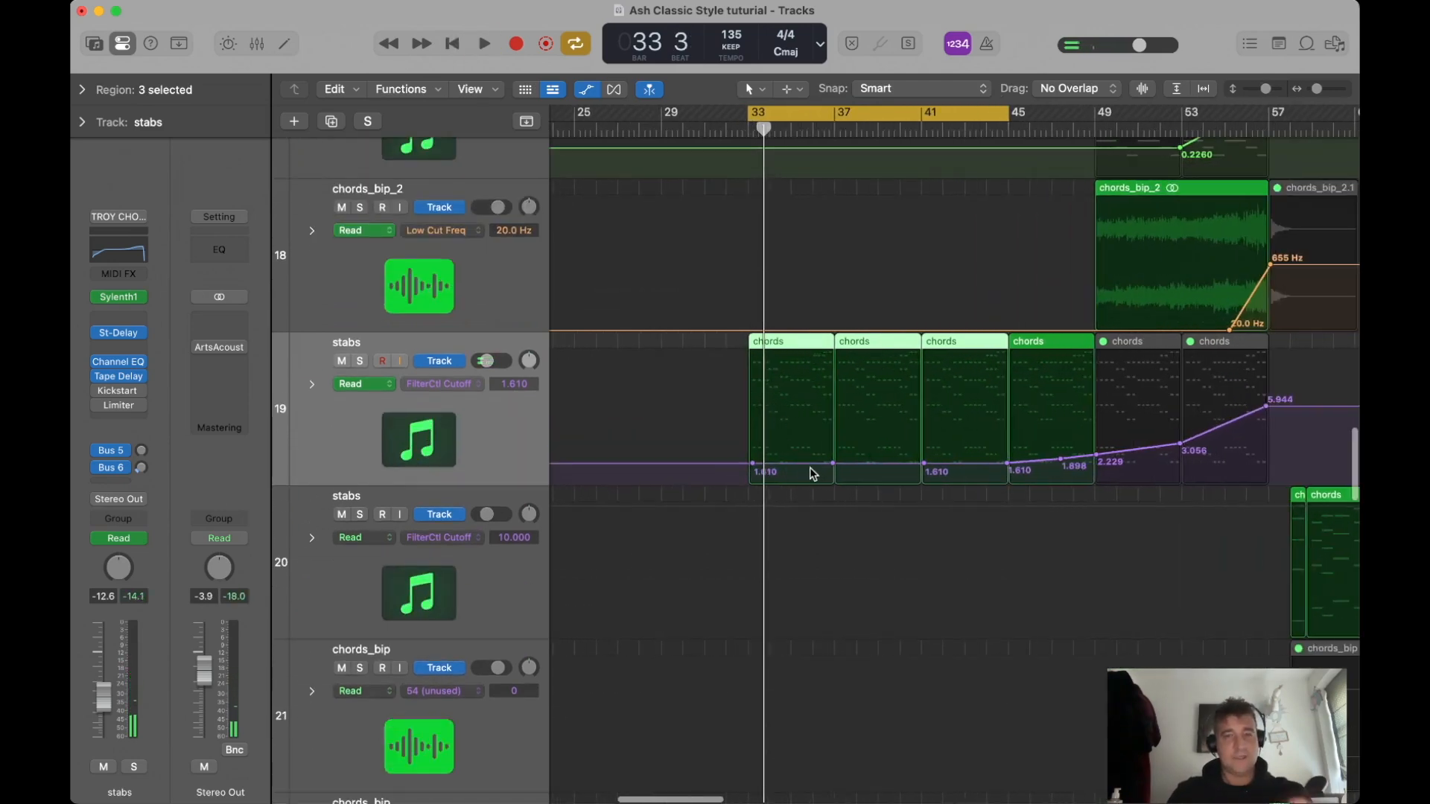
Try raising track 19's FilterCtl Cutoff to 3.411 at bar 33 and 3.783 at bar 37, and remove the raised points.
left_click_drag(801, 467, 814, 441)
key("space")
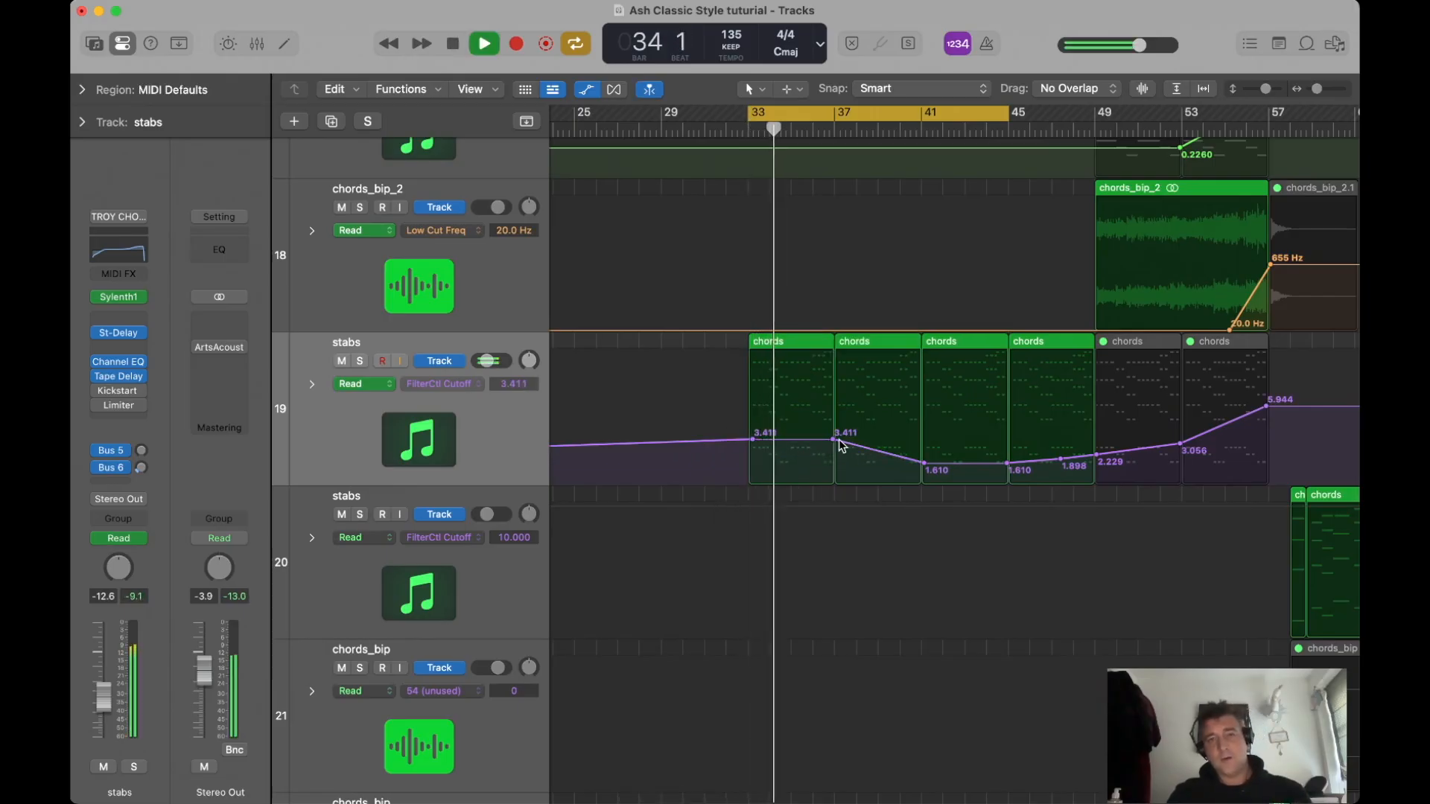
key("space")
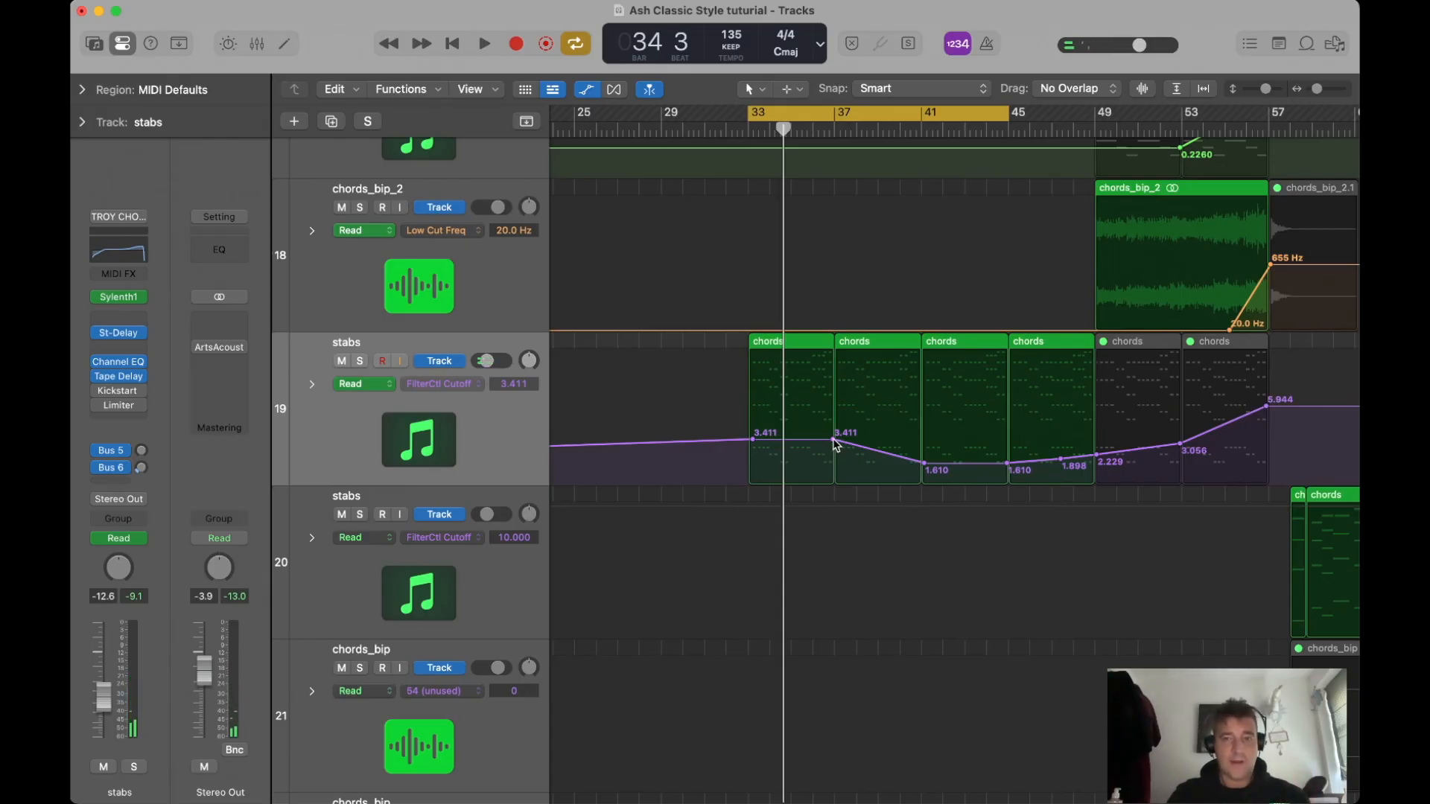
left_click_drag(834, 441, 834, 435)
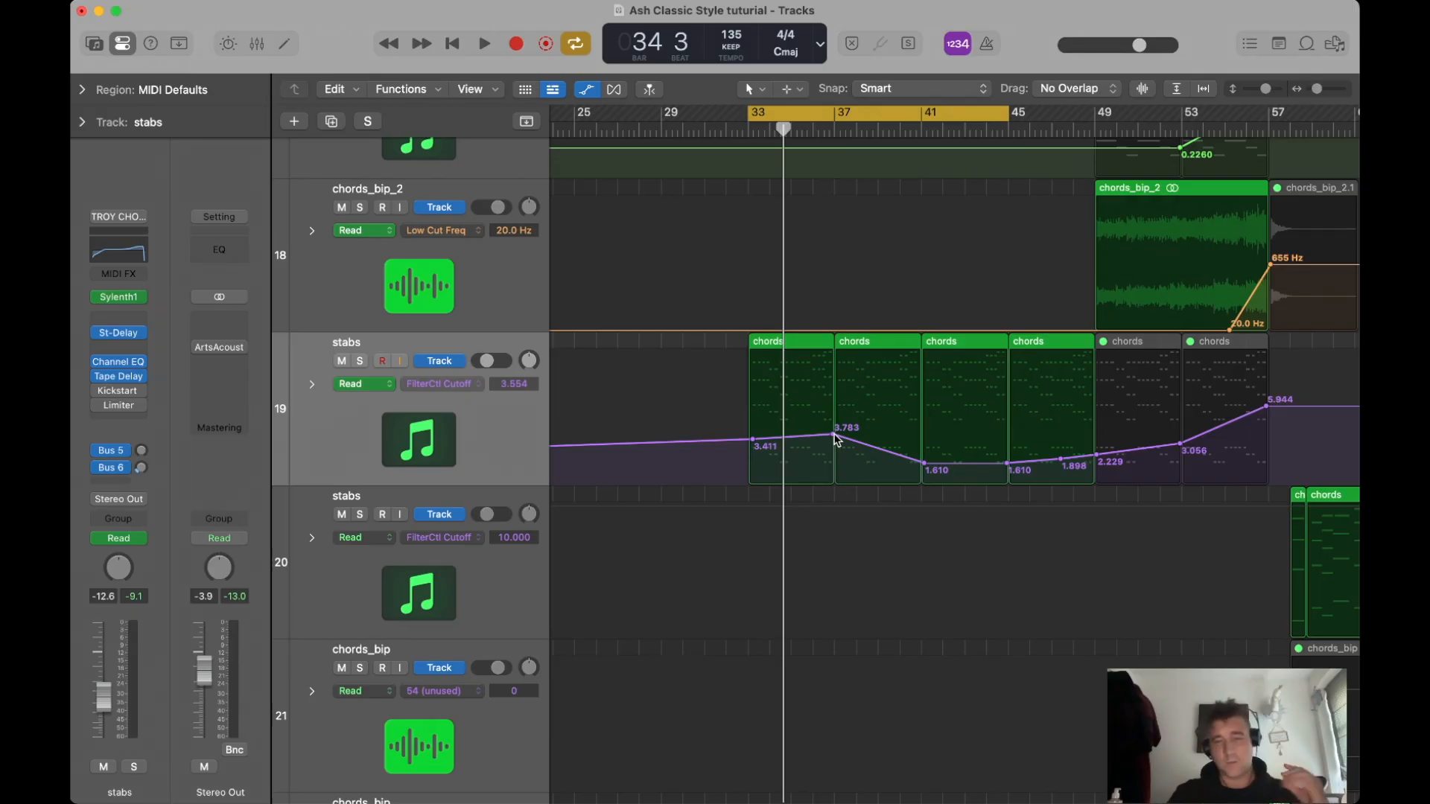
left_click(835, 436)
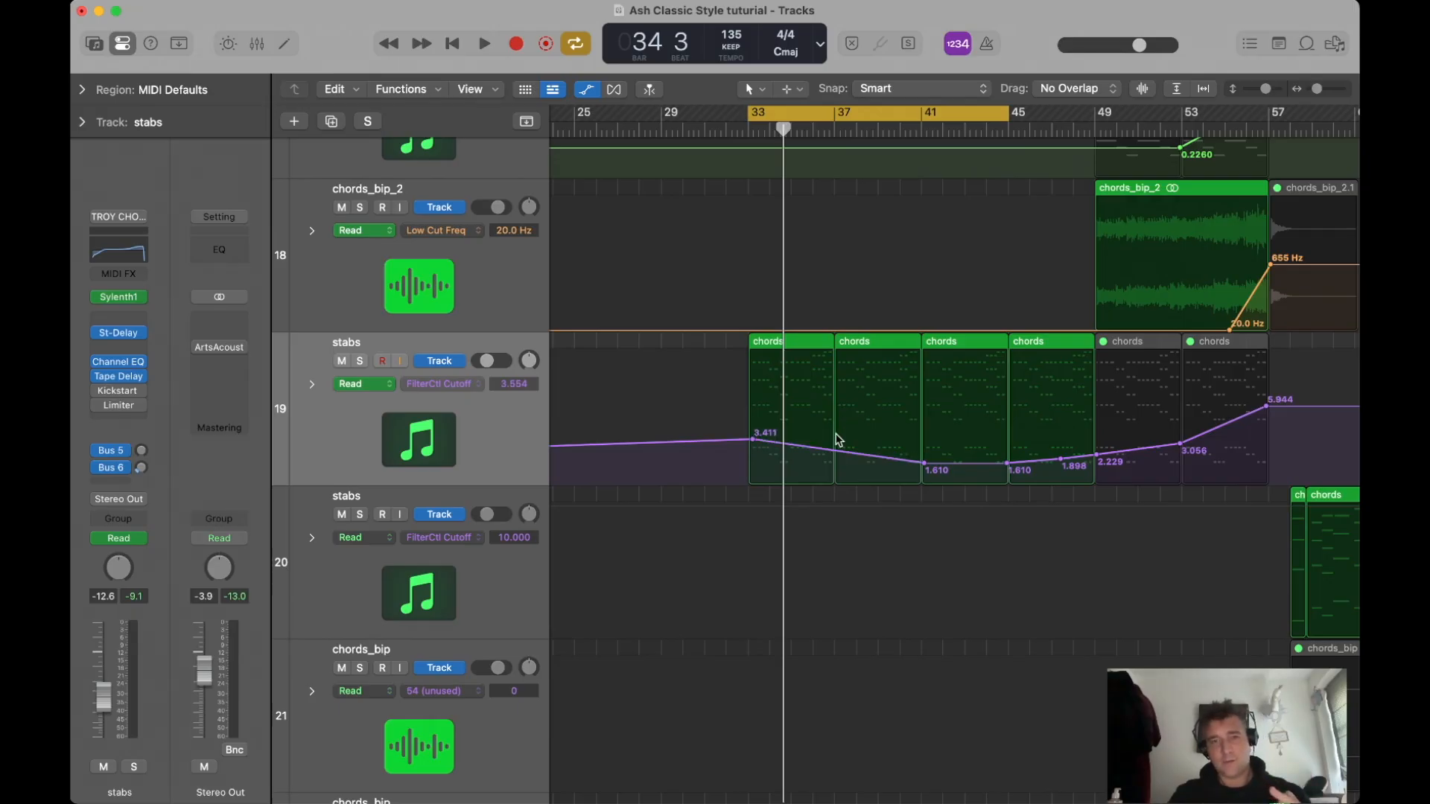
left_click(755, 441)
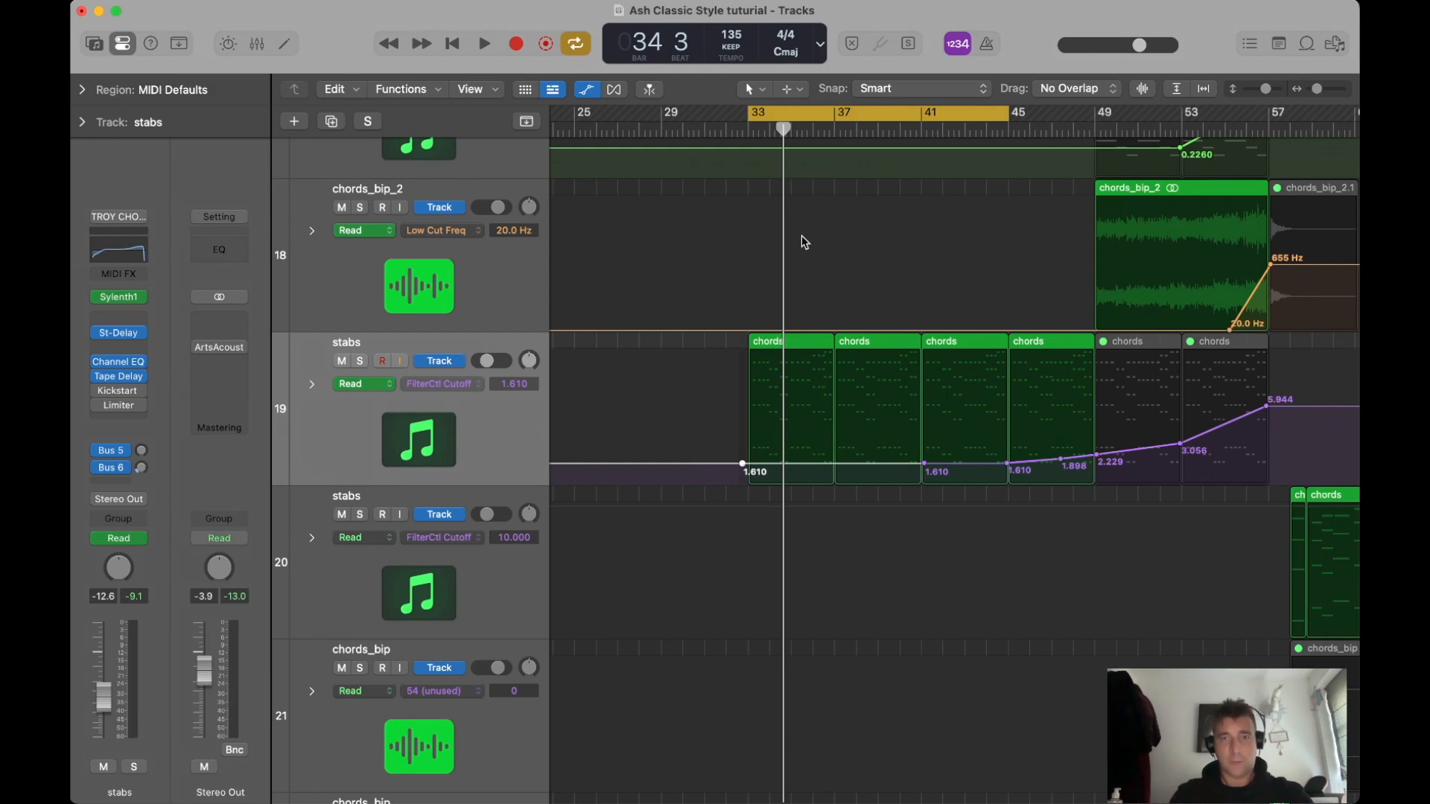
Shorten the cycle to bar 33 and raise track 19's FilterCtl Cutoff to 1.796 from bar 33 to bar 41 during playback.
left_click(748, 111)
left_click_drag(751, 117, 771, 120)
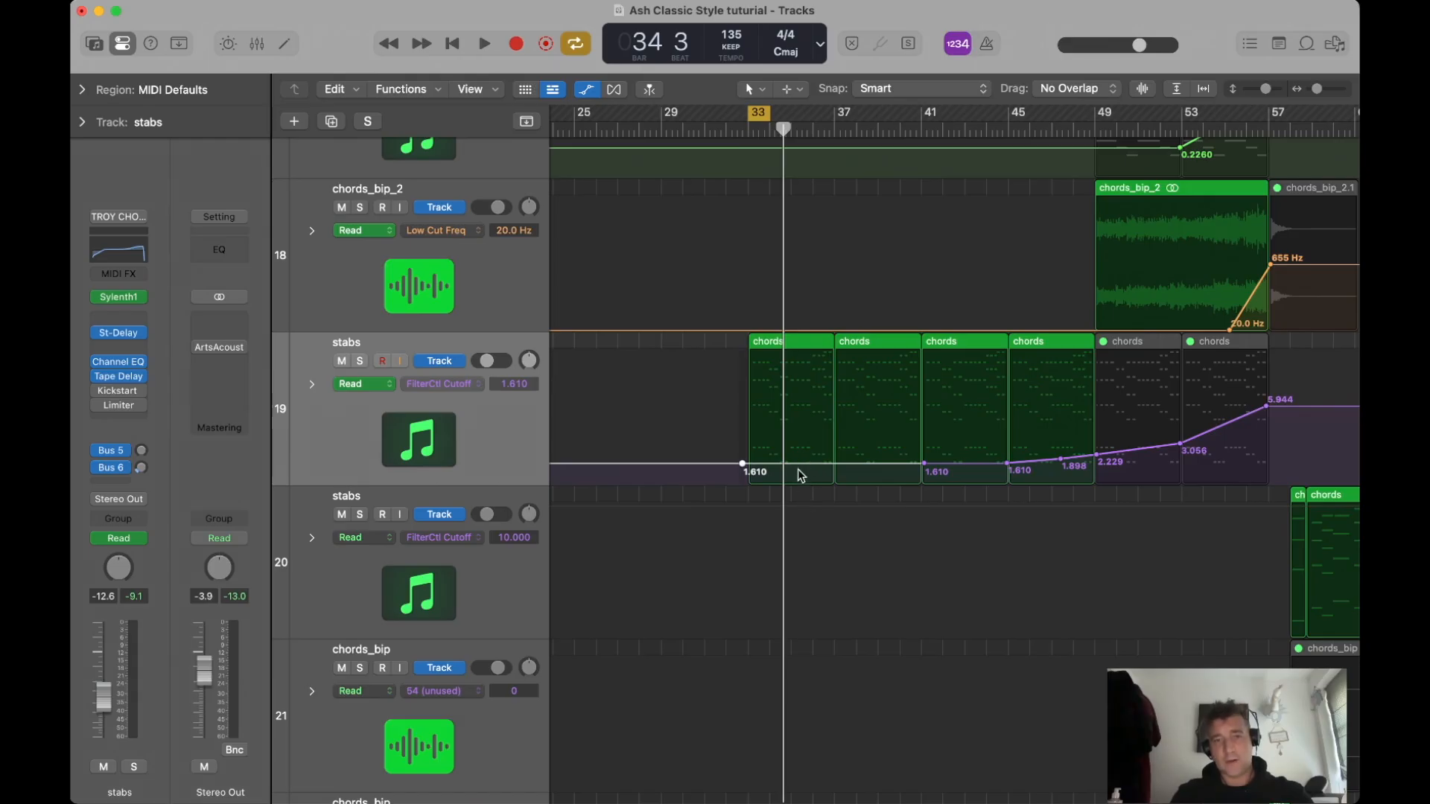
key("space")
mouse_move(802, 462)
left_mouse_down()
mouse_move(803, 432)
mouse_move(804, 463)
left_mouse_up()
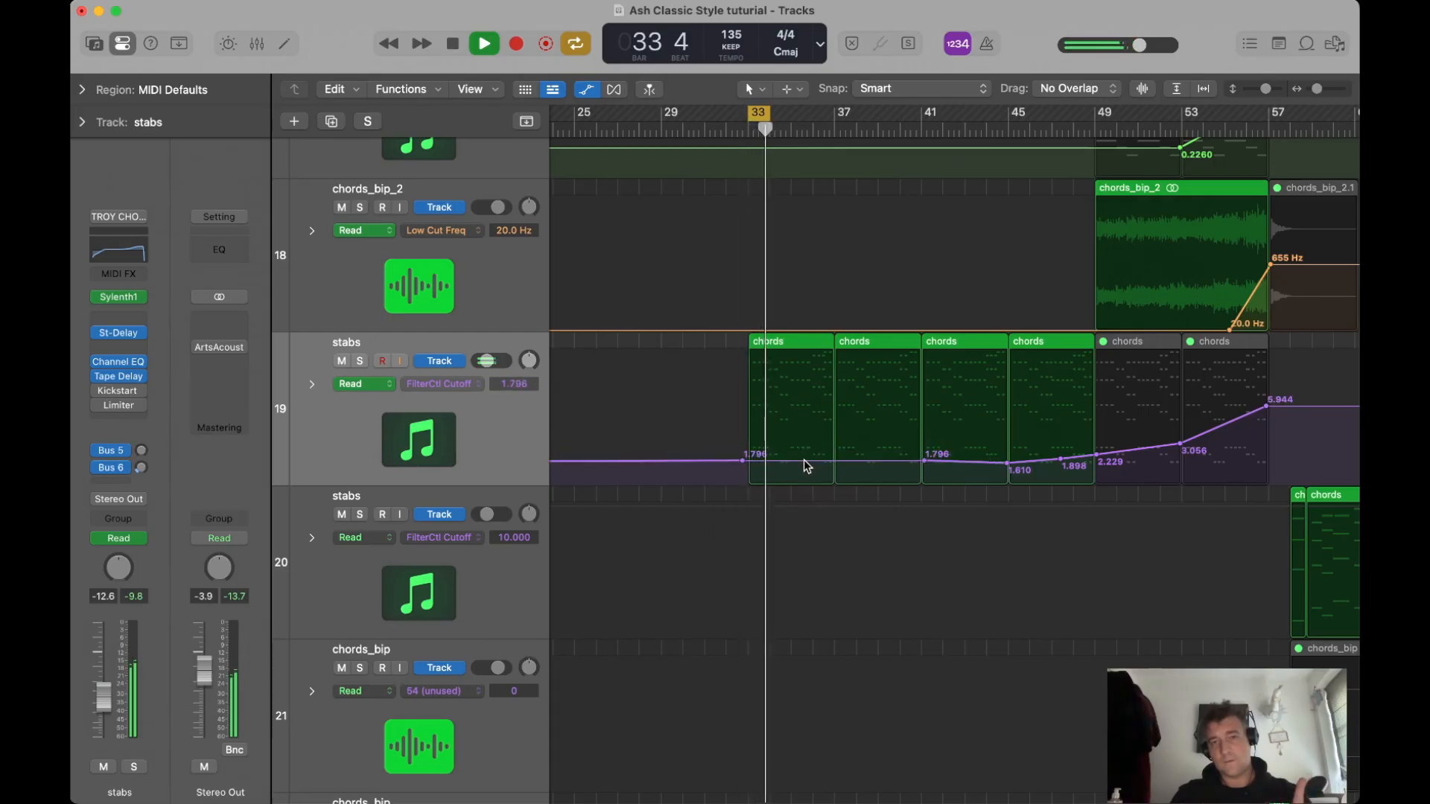
Turn off the cycle, set track 19's cutoff points to 1.796 at bar 37, 2.292 at bar 41 and 2.106 at bar 45, and hide automation.
key("c")
left_click_drag(1007, 462, 1007, 457)
left_click(837, 461)
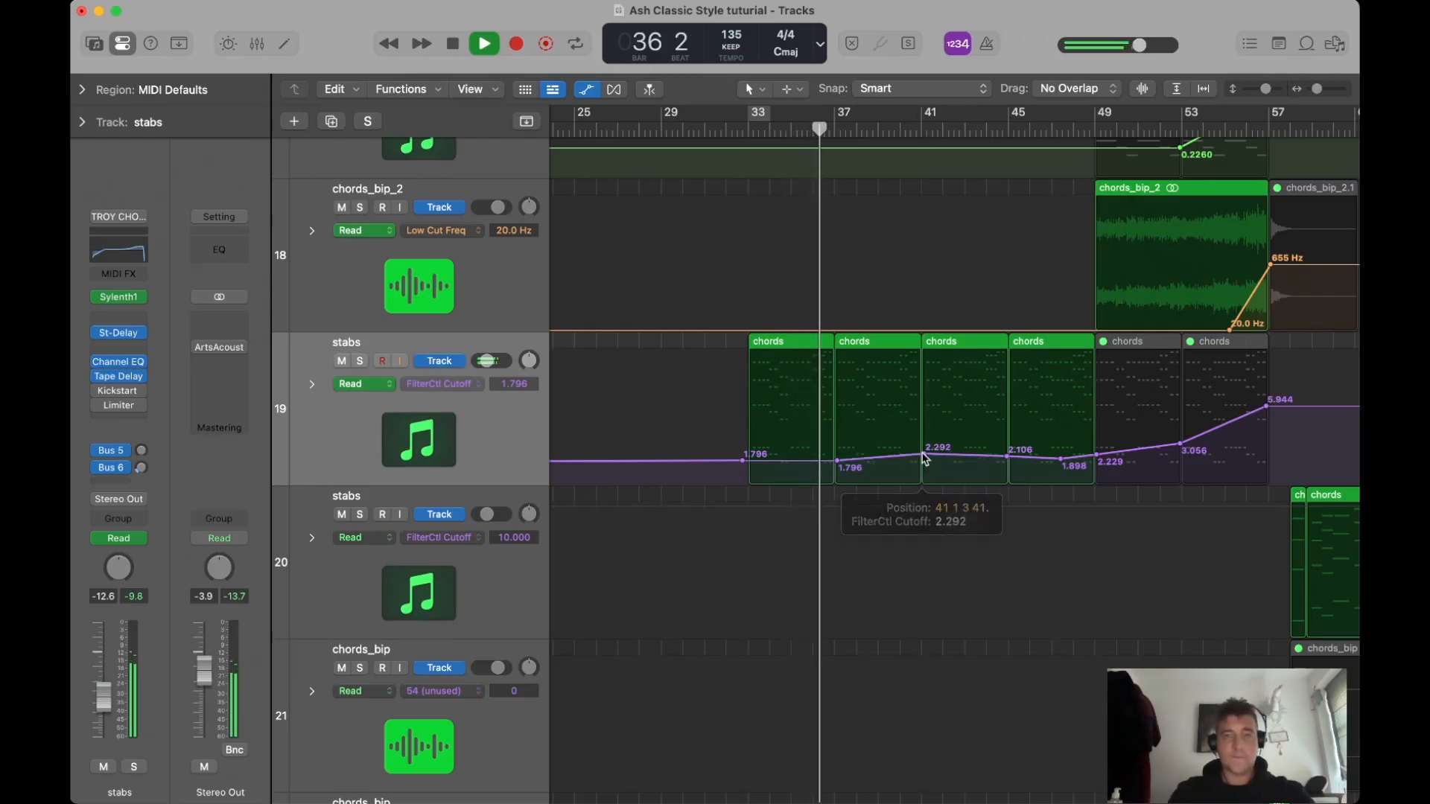
key("super+f")
Play the arrangement from bar 37 through the breakdown and stabs section to bar 65, following the playhead across the tracks.
scroll(868, 386, "right", 2)
scroll(868, 386, "down", 3)
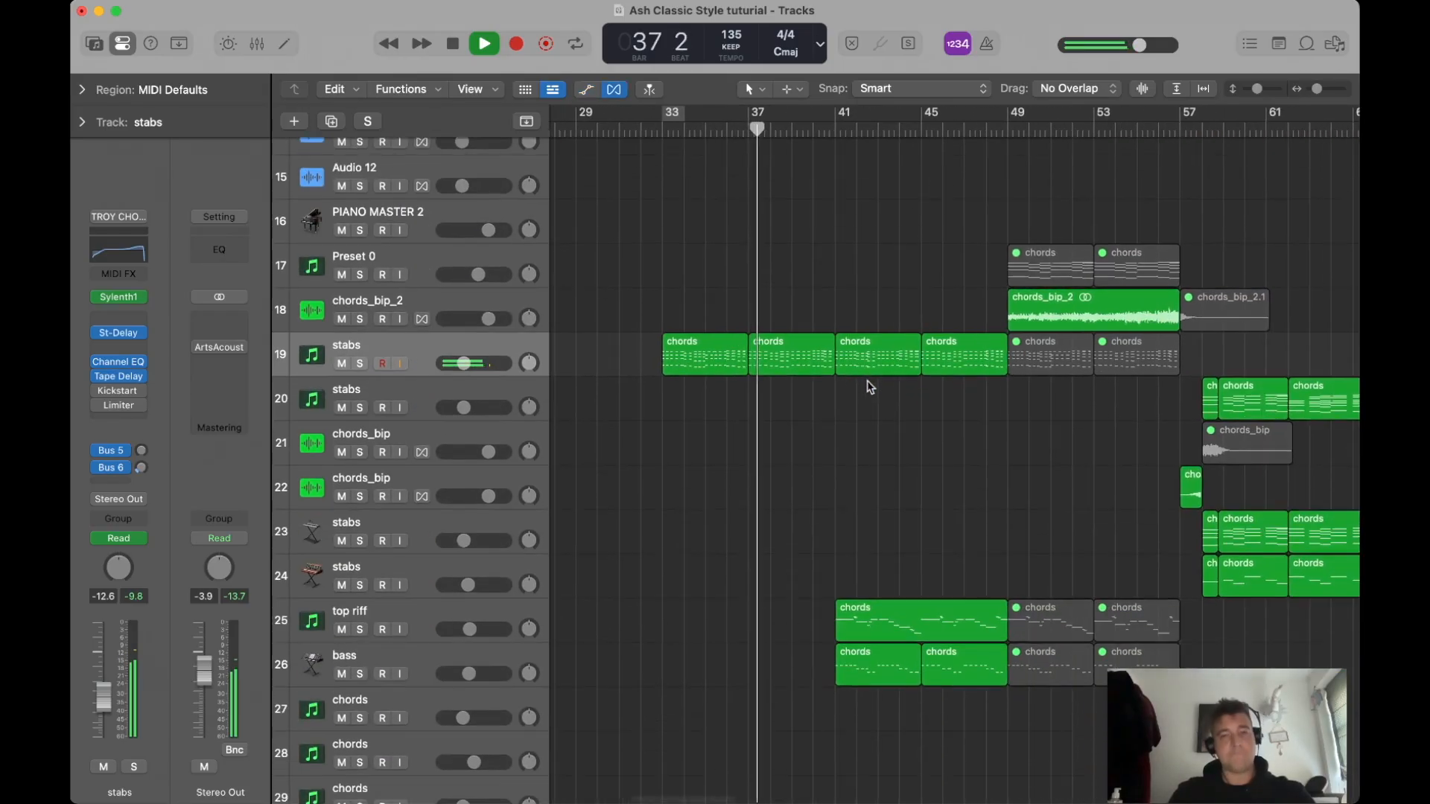
scroll(868, 372, "down", 1)
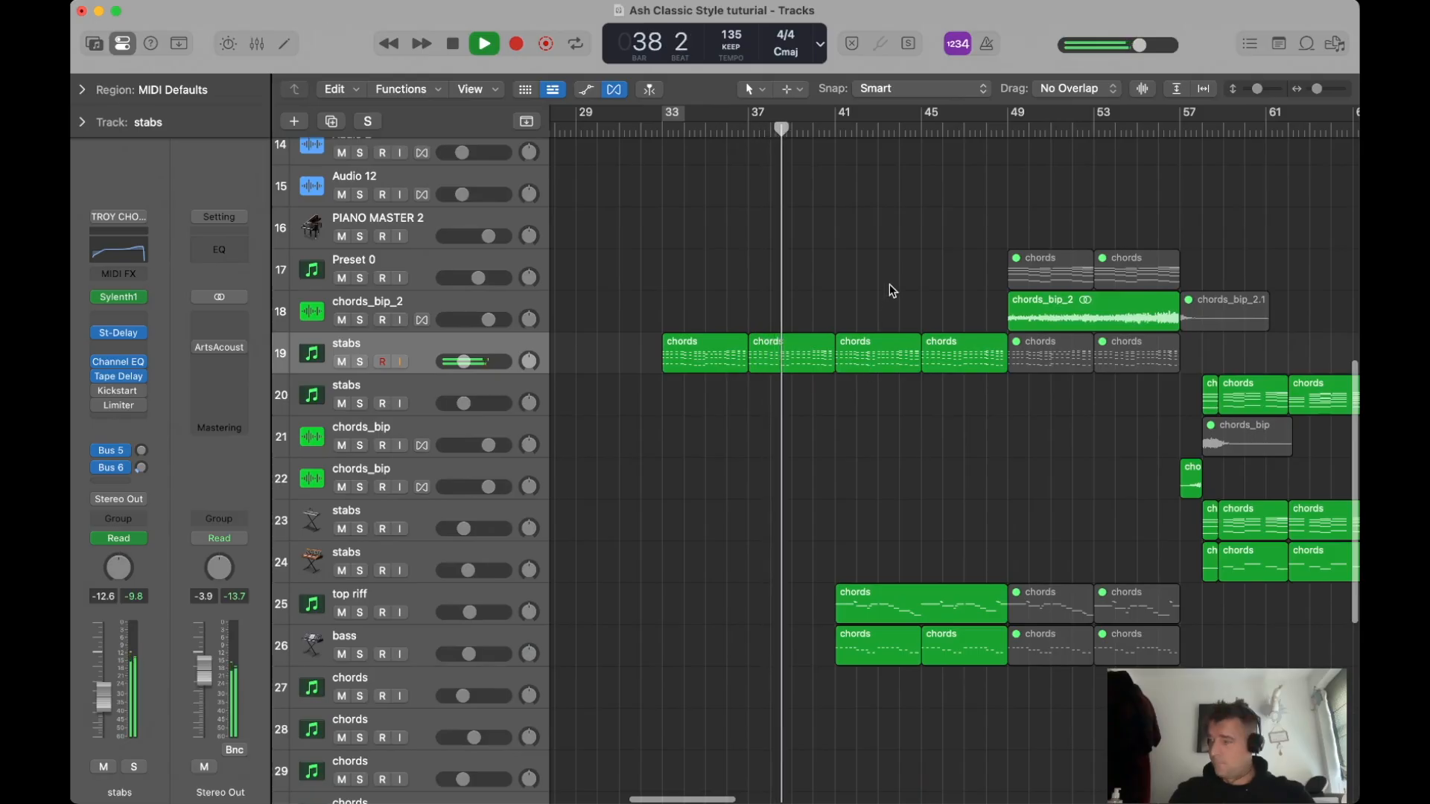
scroll(881, 288, "down", 1)
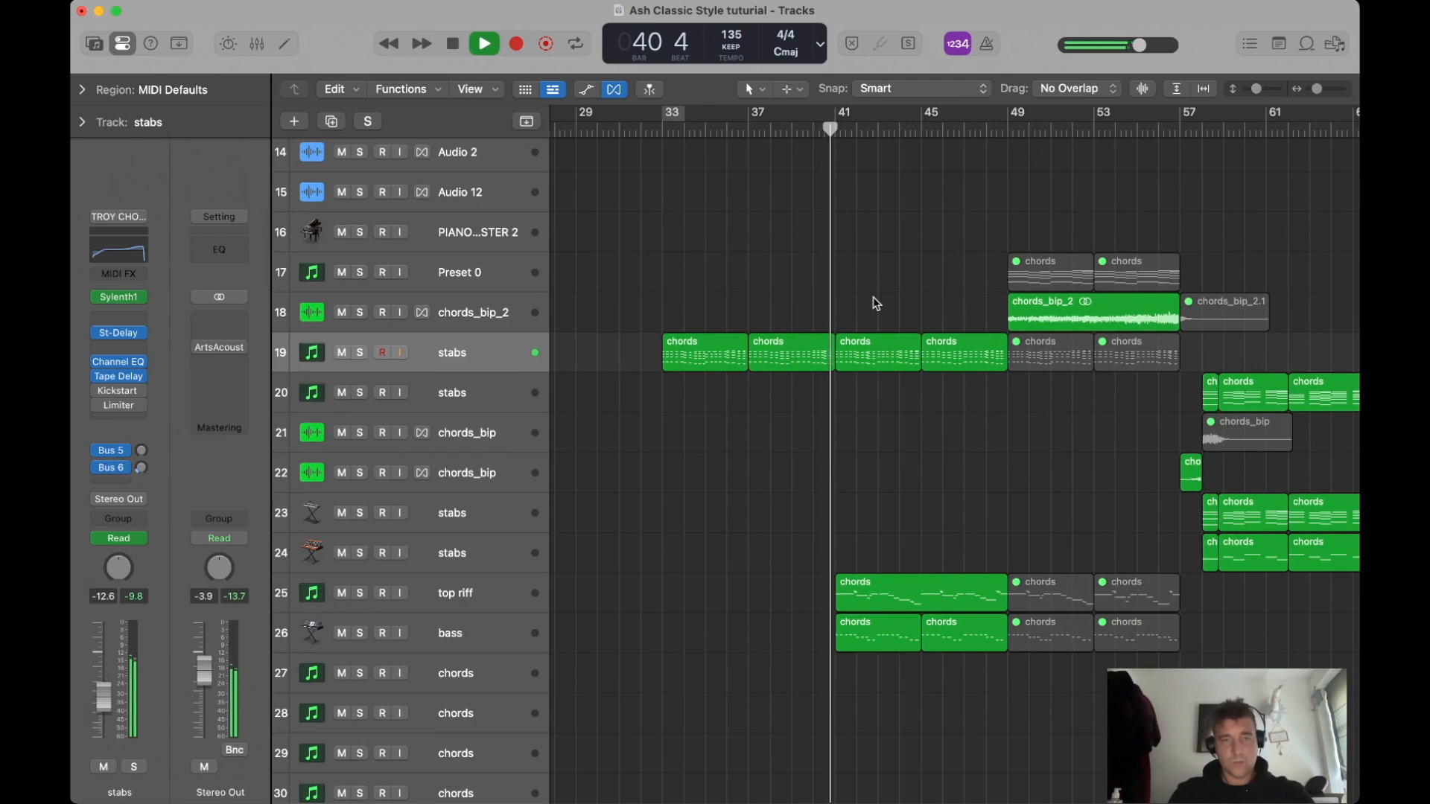
scroll(812, 338, "right", 2)
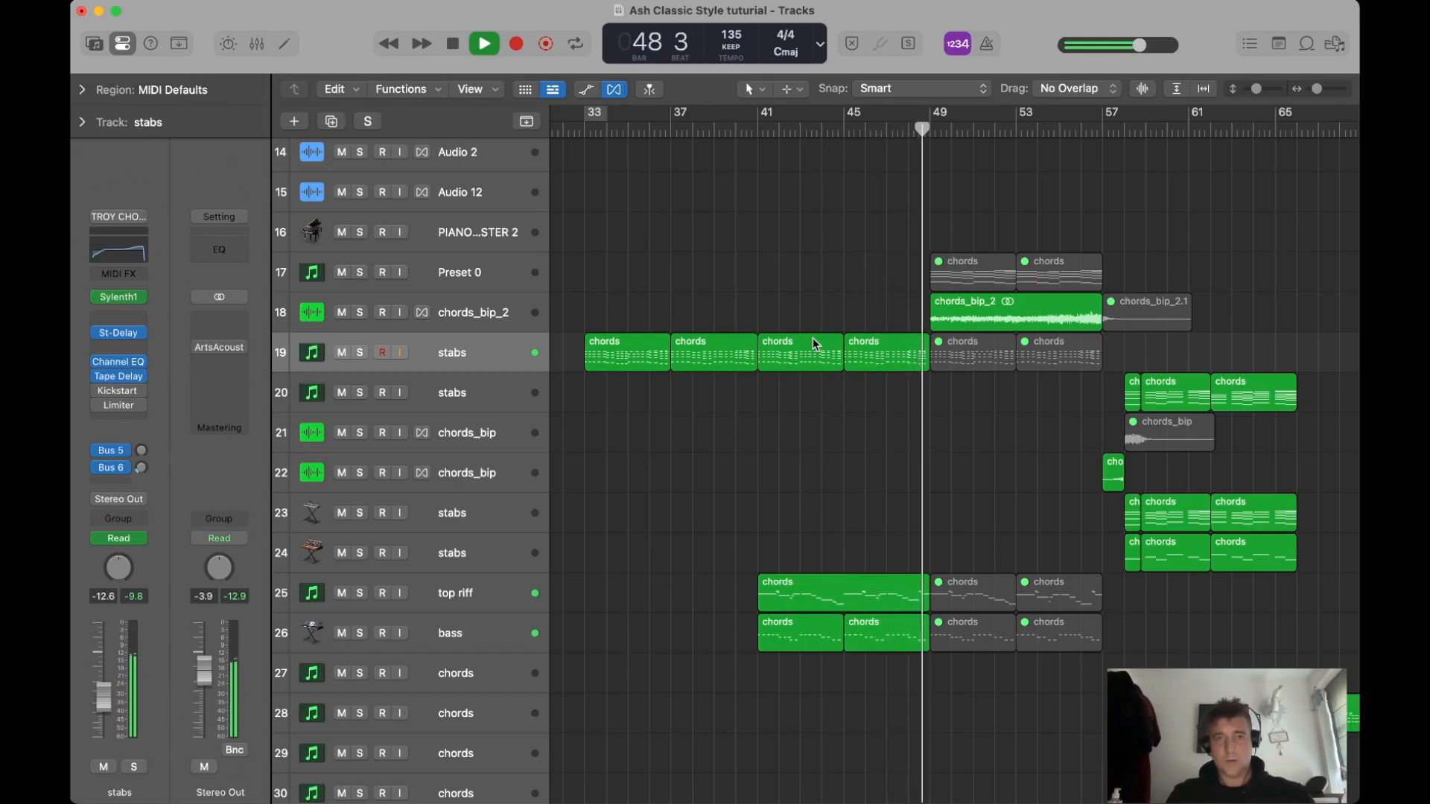
scroll(814, 344, "right", 3)
scroll(827, 361, "right", 2)
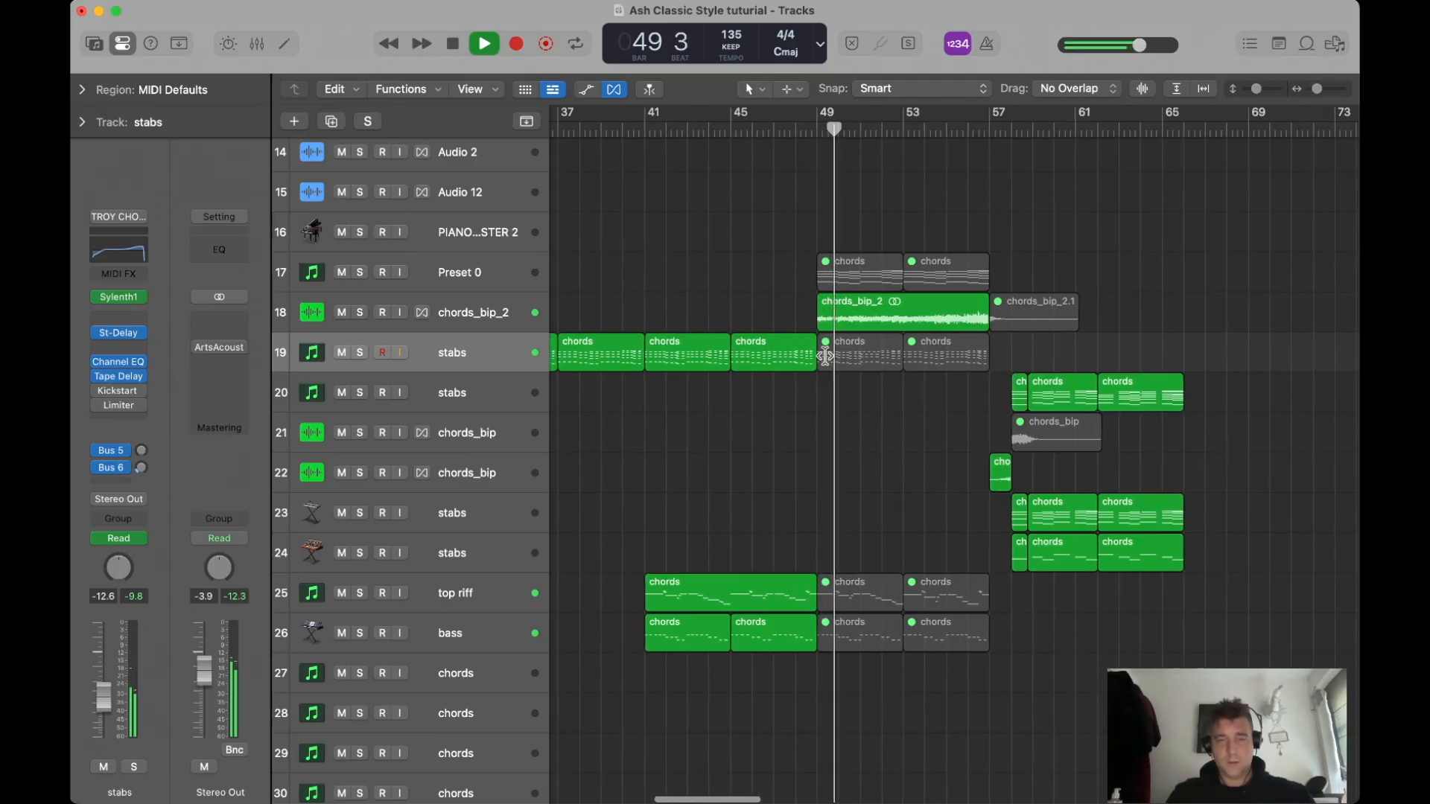
scroll(838, 376, "right", 2)
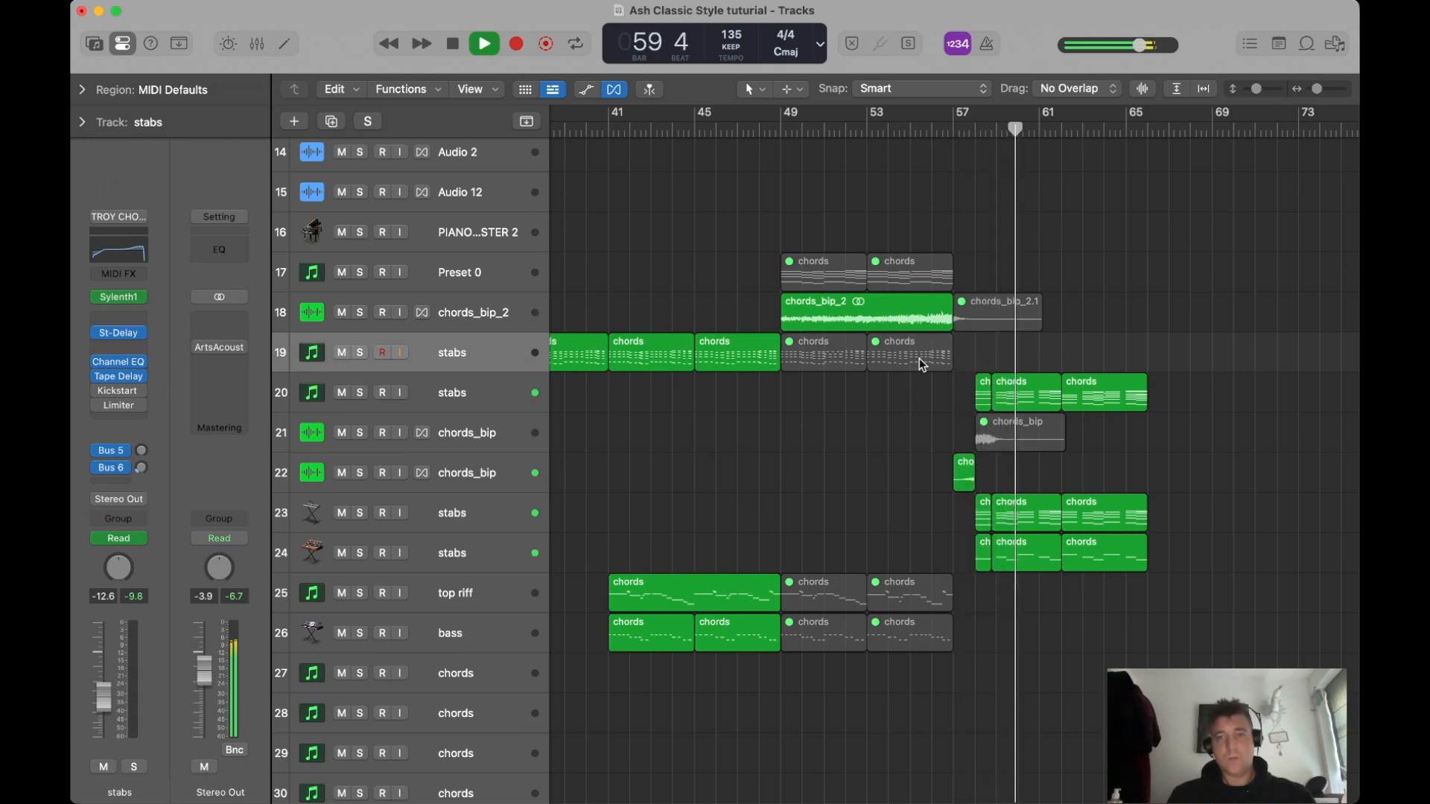
scroll(920, 359, "right", 5)
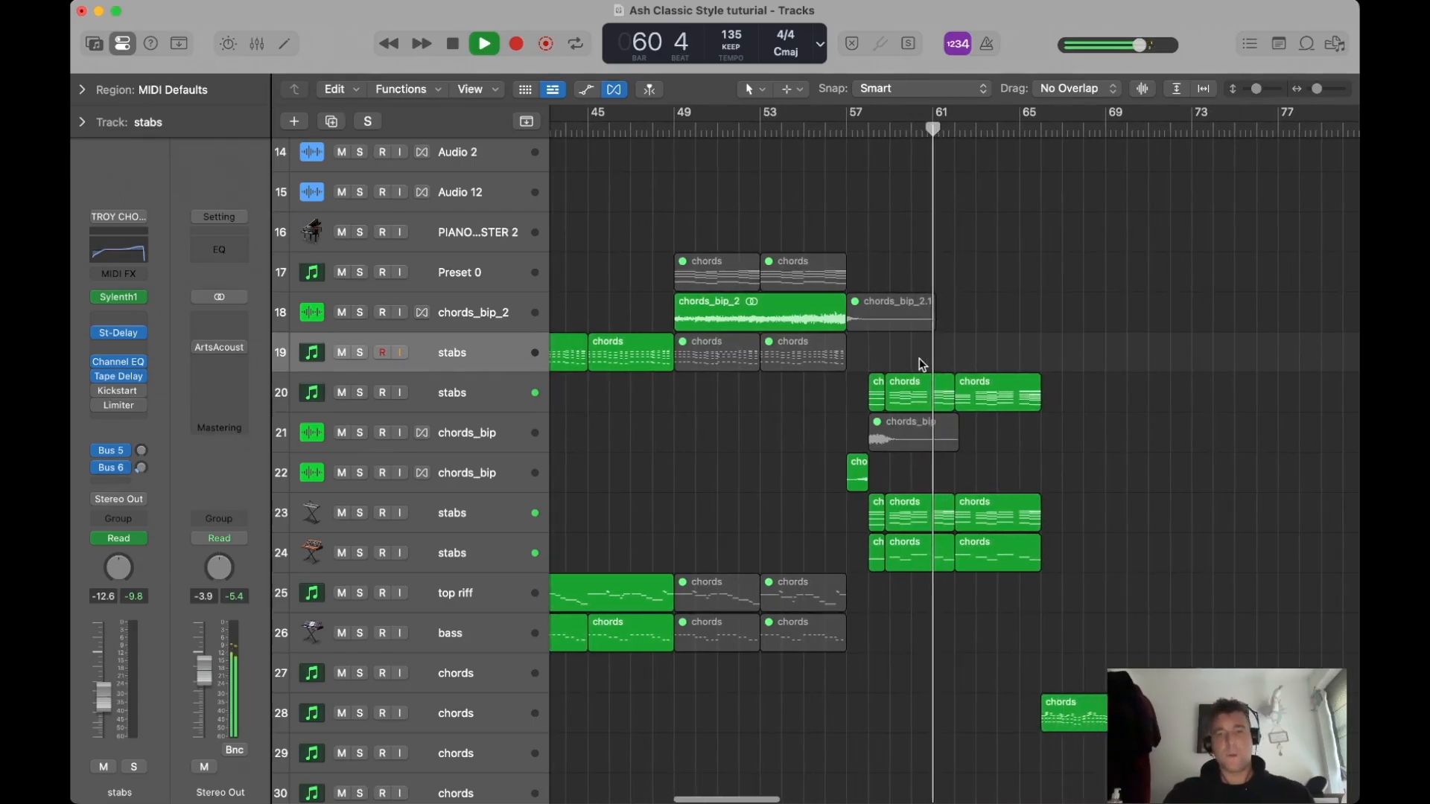
scroll(919, 359, "right", 5)
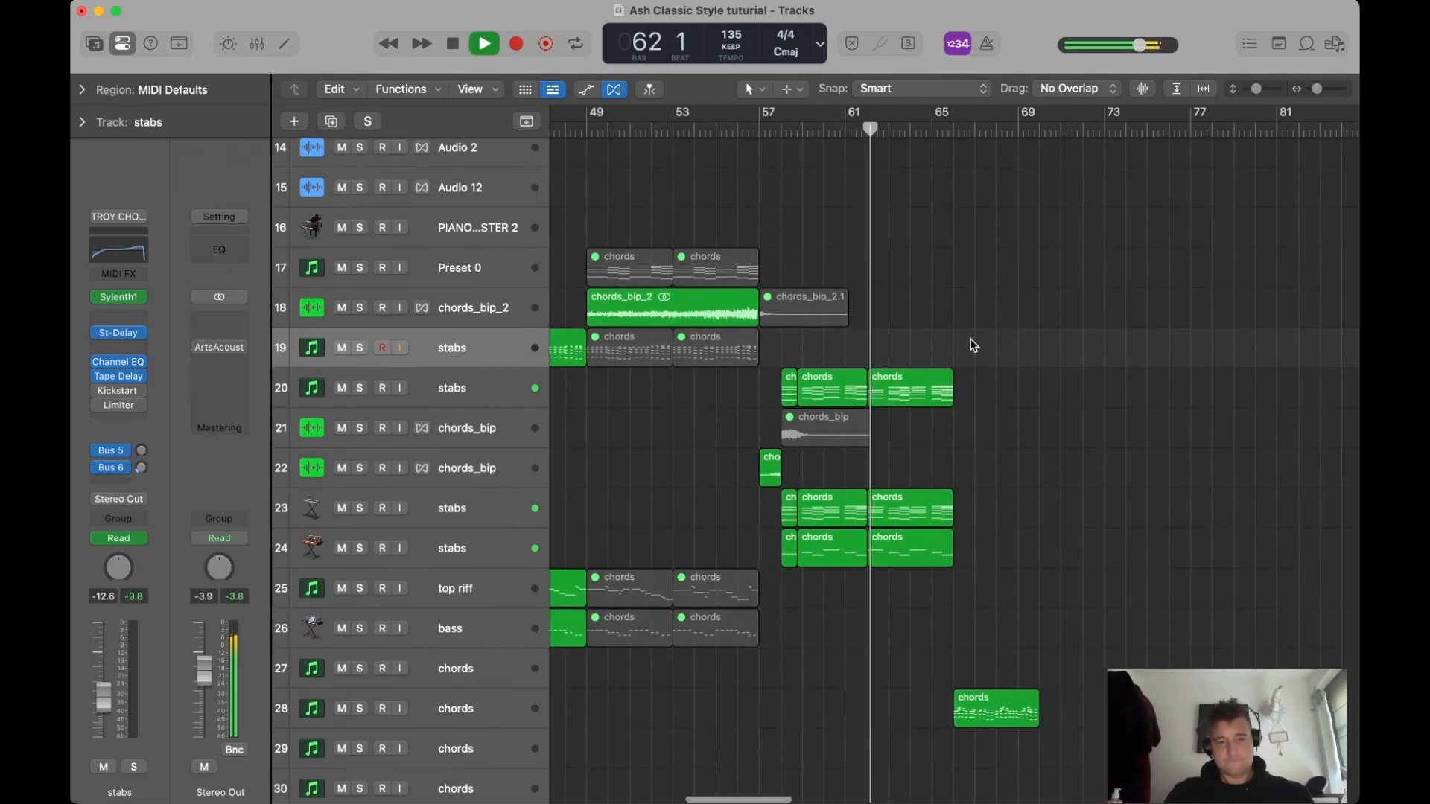
scroll(998, 342, "right", 5)
scroll(969, 343, "down", 3)
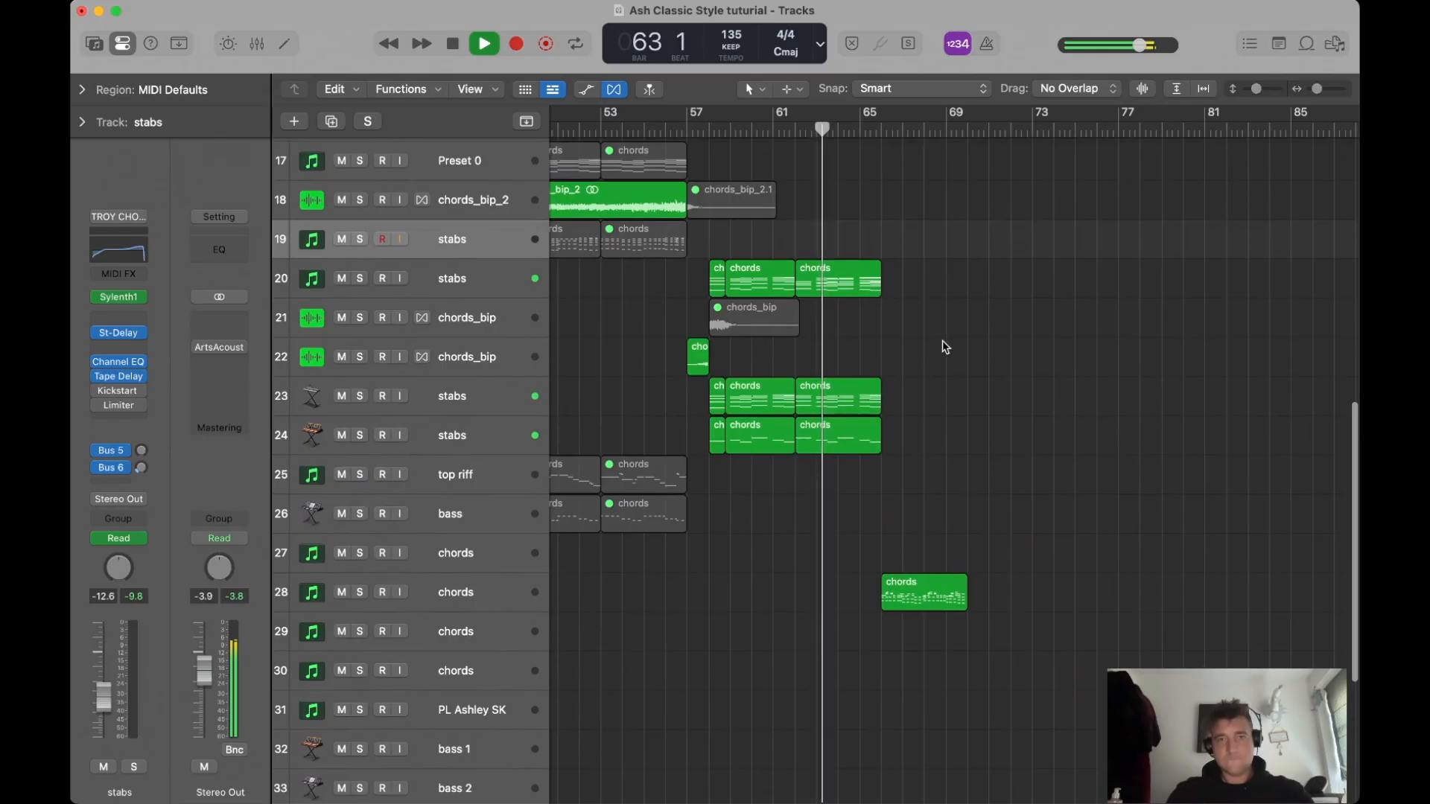
scroll(942, 341, "up", 6)
scroll(942, 341, "down", 4)
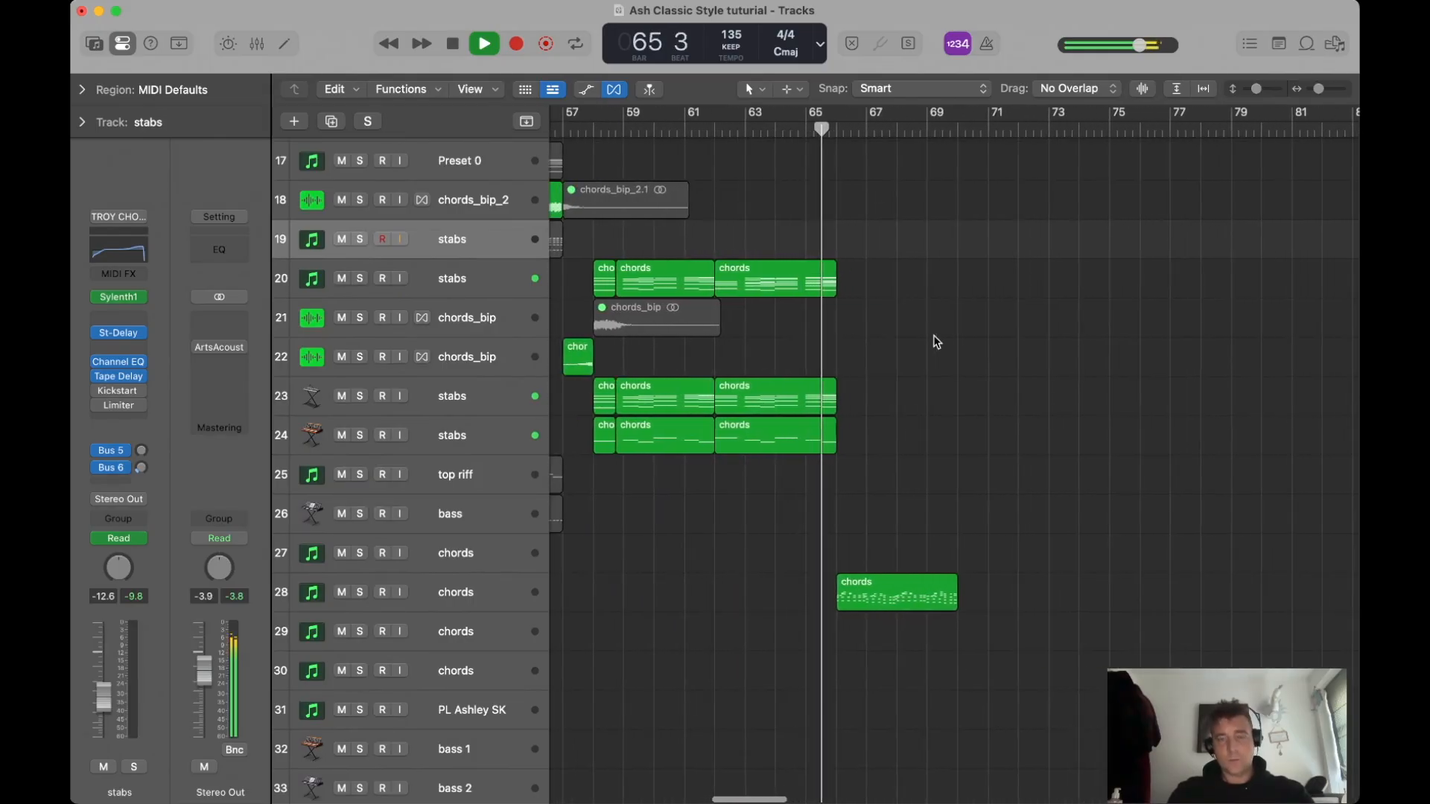
Select chords track 28, listen to the start of its region at bar 66 and stop playback in bar 67.
left_click(531, 590)
left_click(714, 561)
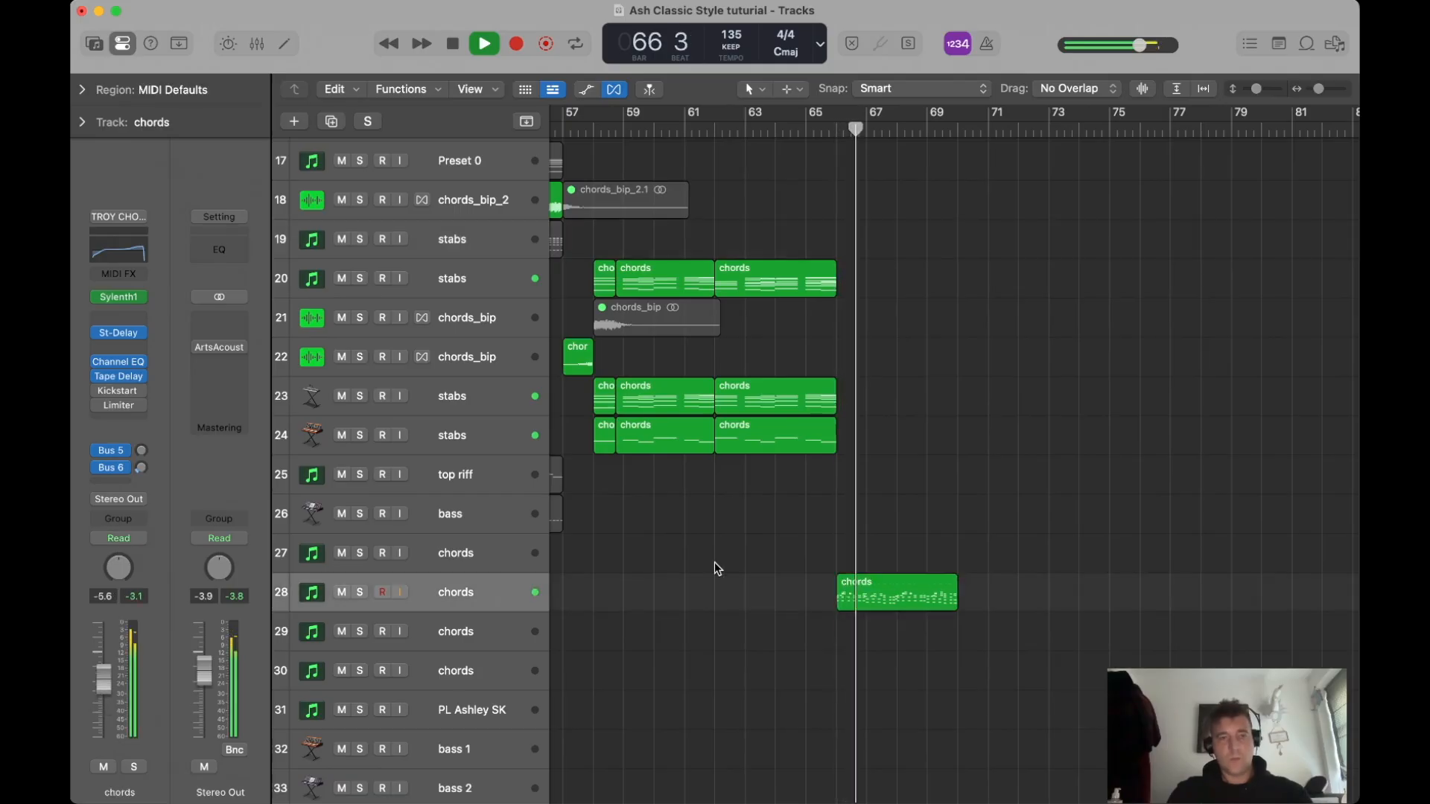
scroll(713, 562, "right", 3)
key("space")
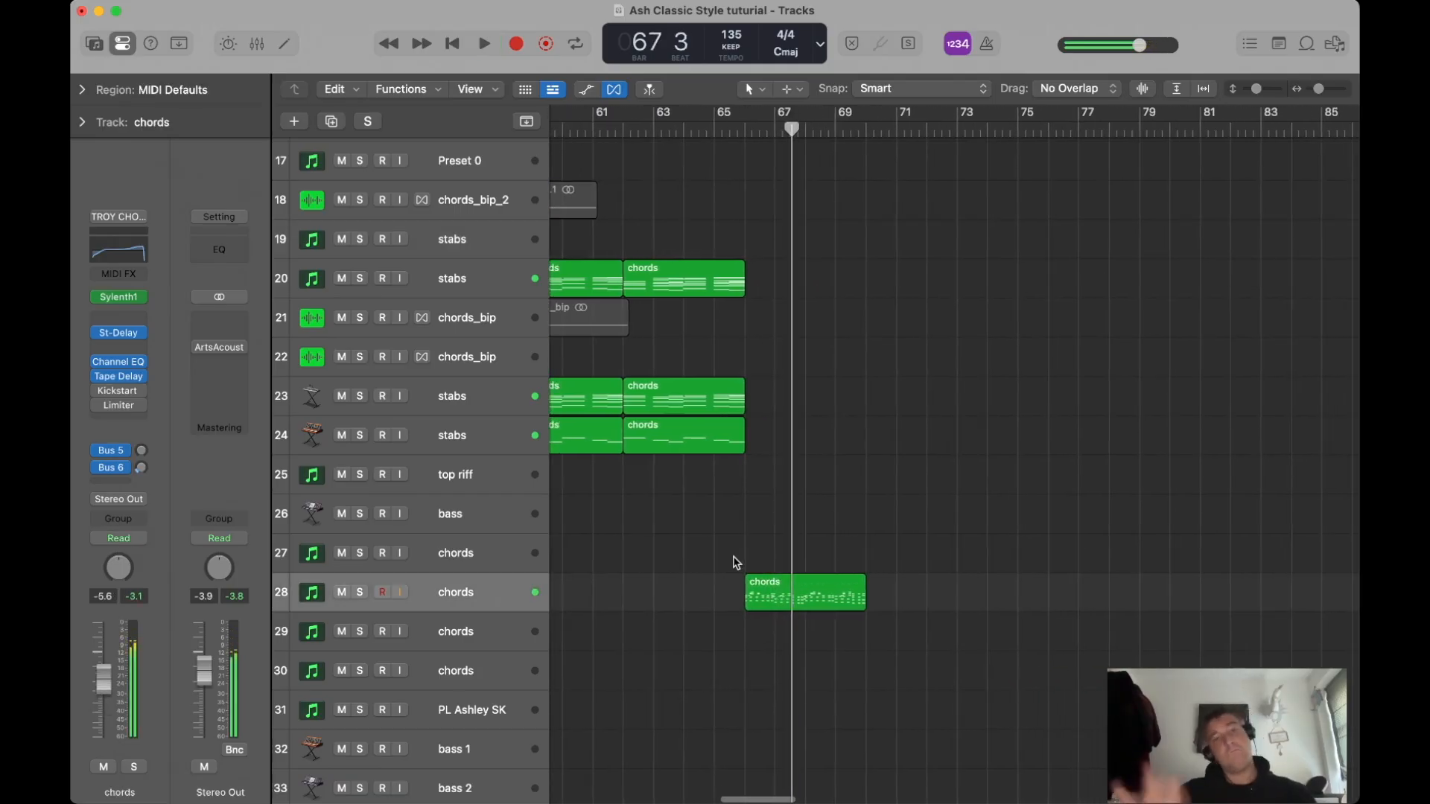
Set a cycle range of about 11 bars starting at bar 66 and fit all tracks in view up to bar 145.
left_click_drag(754, 119, 1043, 127)
key("z")
scroll(825, 302, "down", 3)
scroll(852, 303, "down", 4)
scroll(1005, 224, "right", 3)
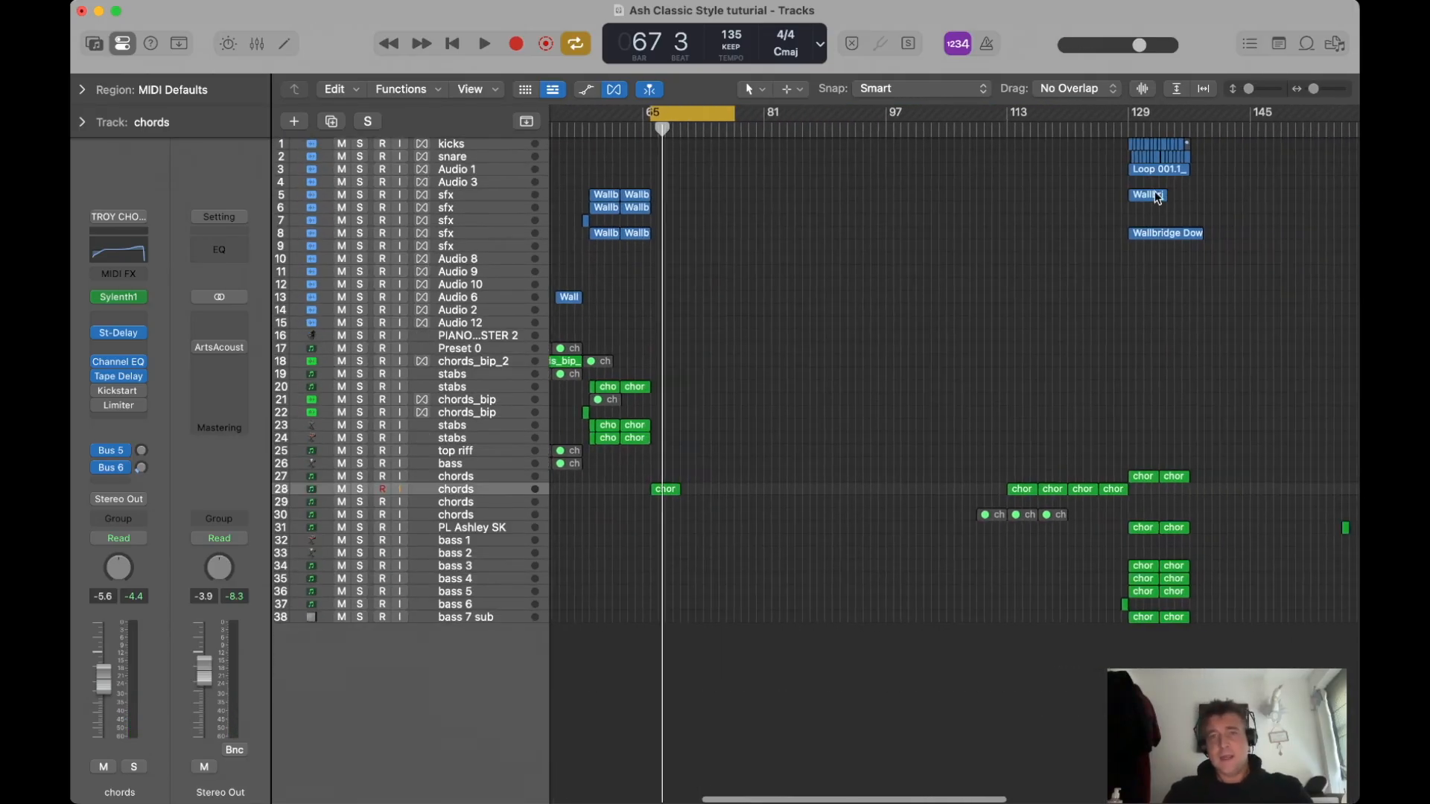
left_click(1061, 130)
left_click_drag(1010, 468, 1076, 493)
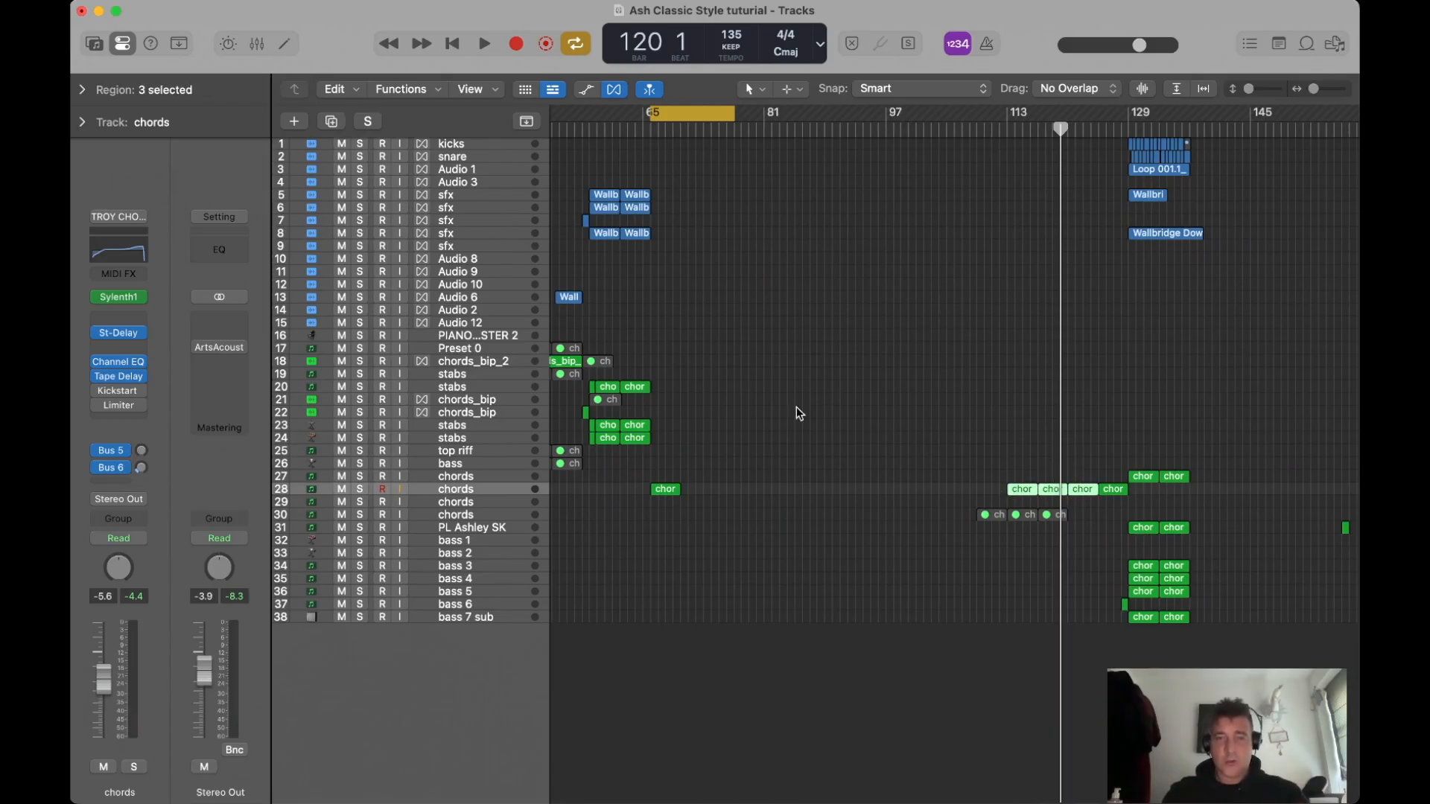
left_click(1025, 216)
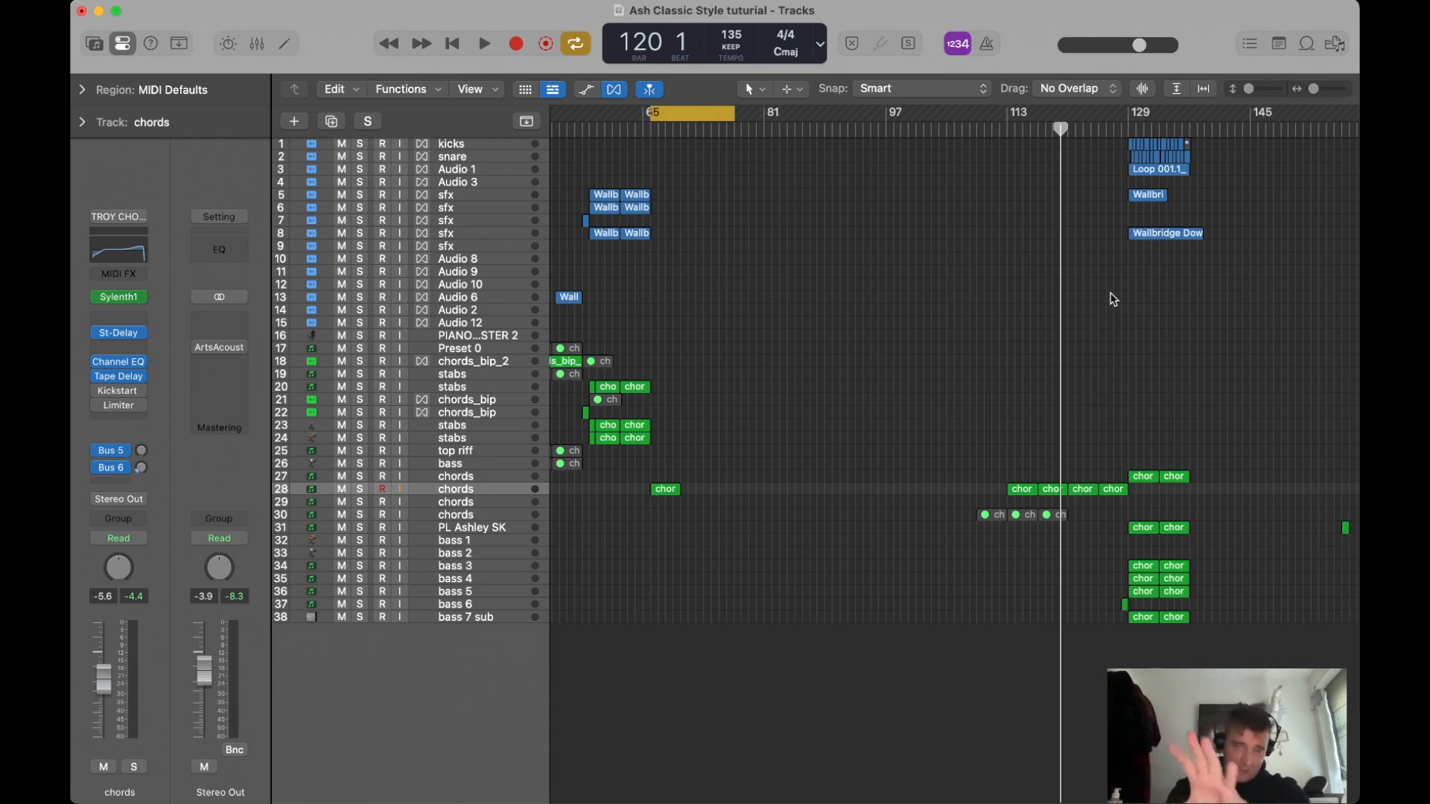
Review the stabs, riff, bass and sfx regions between bars 33 and 65, and place the playhead at bar 66.
scroll(1113, 299, "left", 5)
left_click_drag(615, 176, 847, 473)
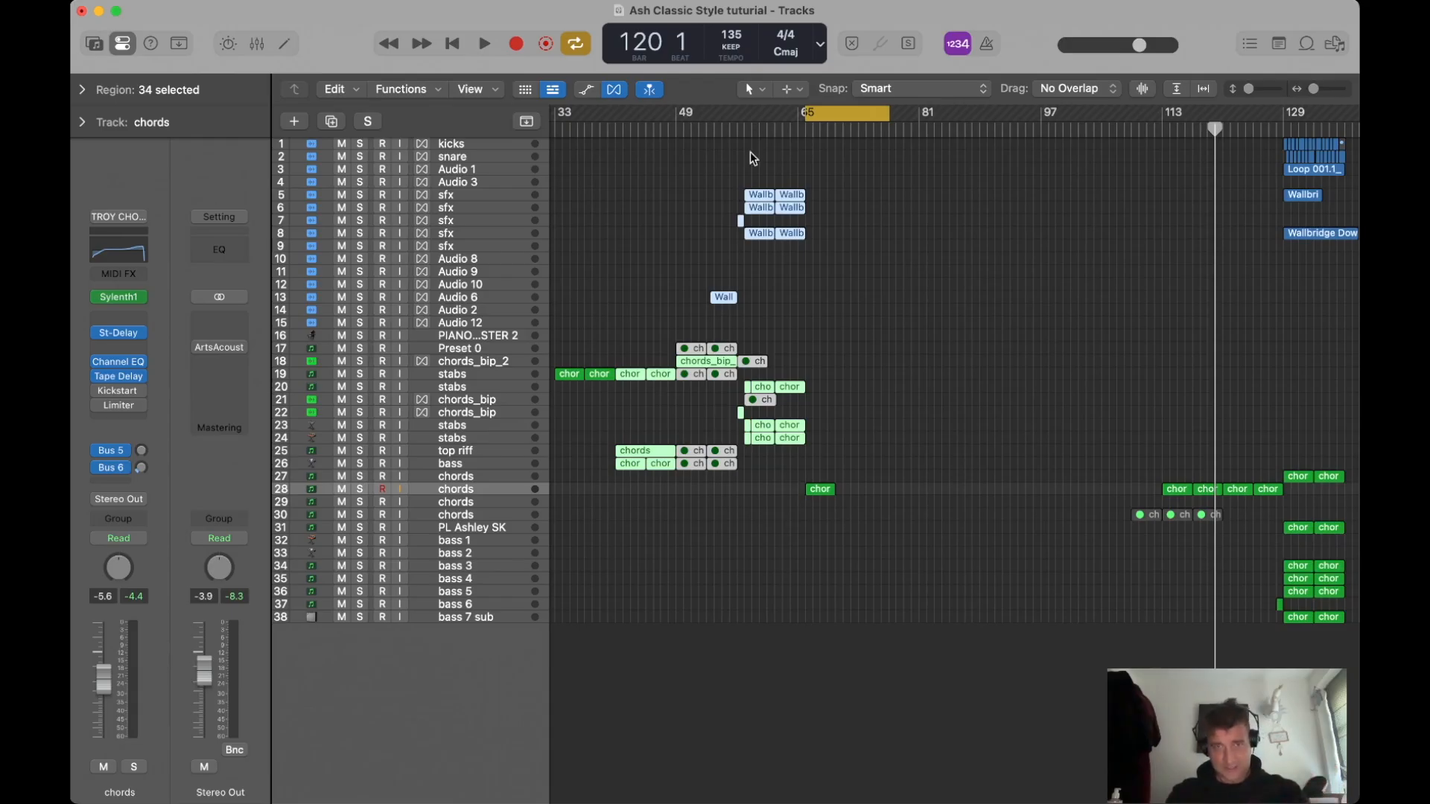
left_click(837, 188)
scroll(838, 187, "left", 2)
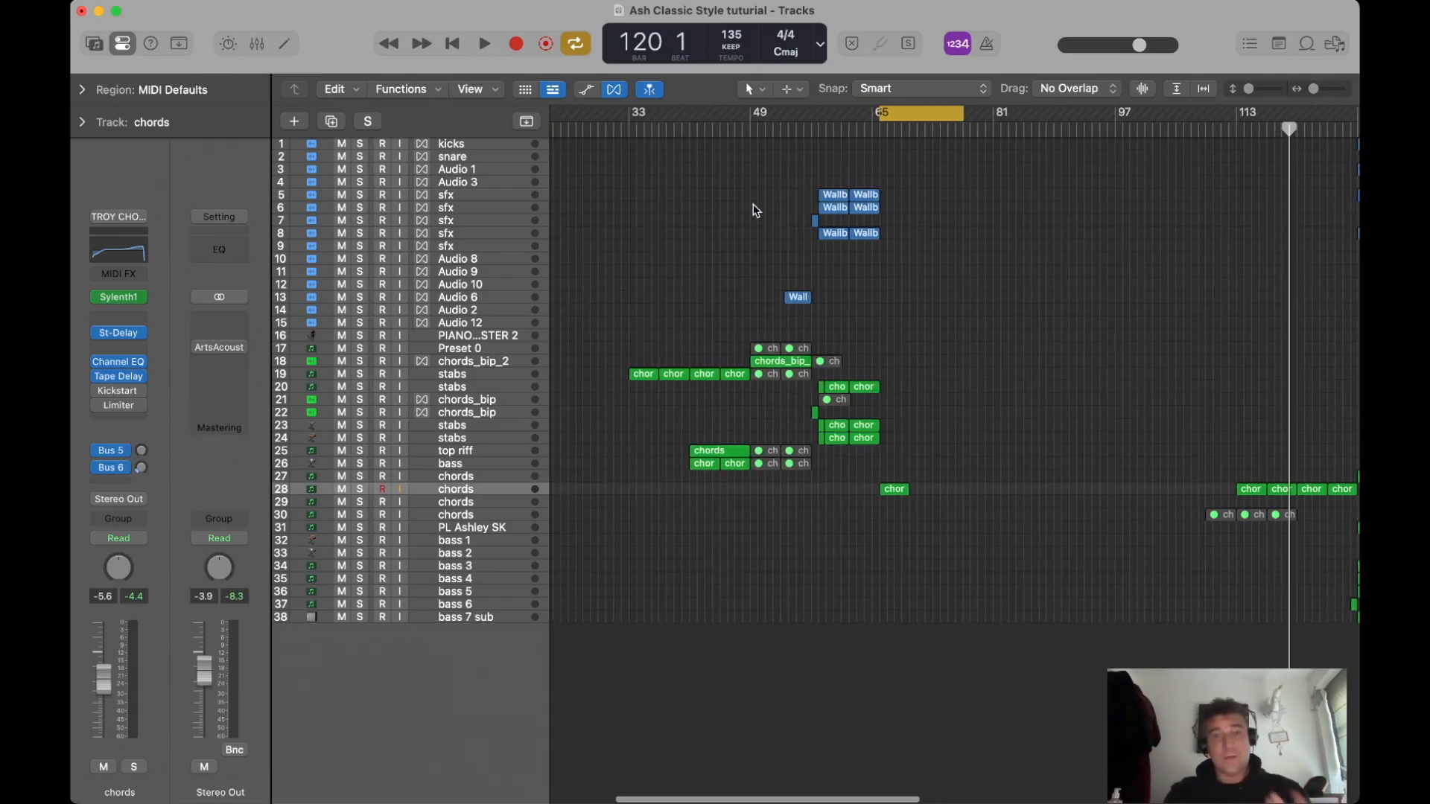
left_click_drag(780, 179, 910, 262)
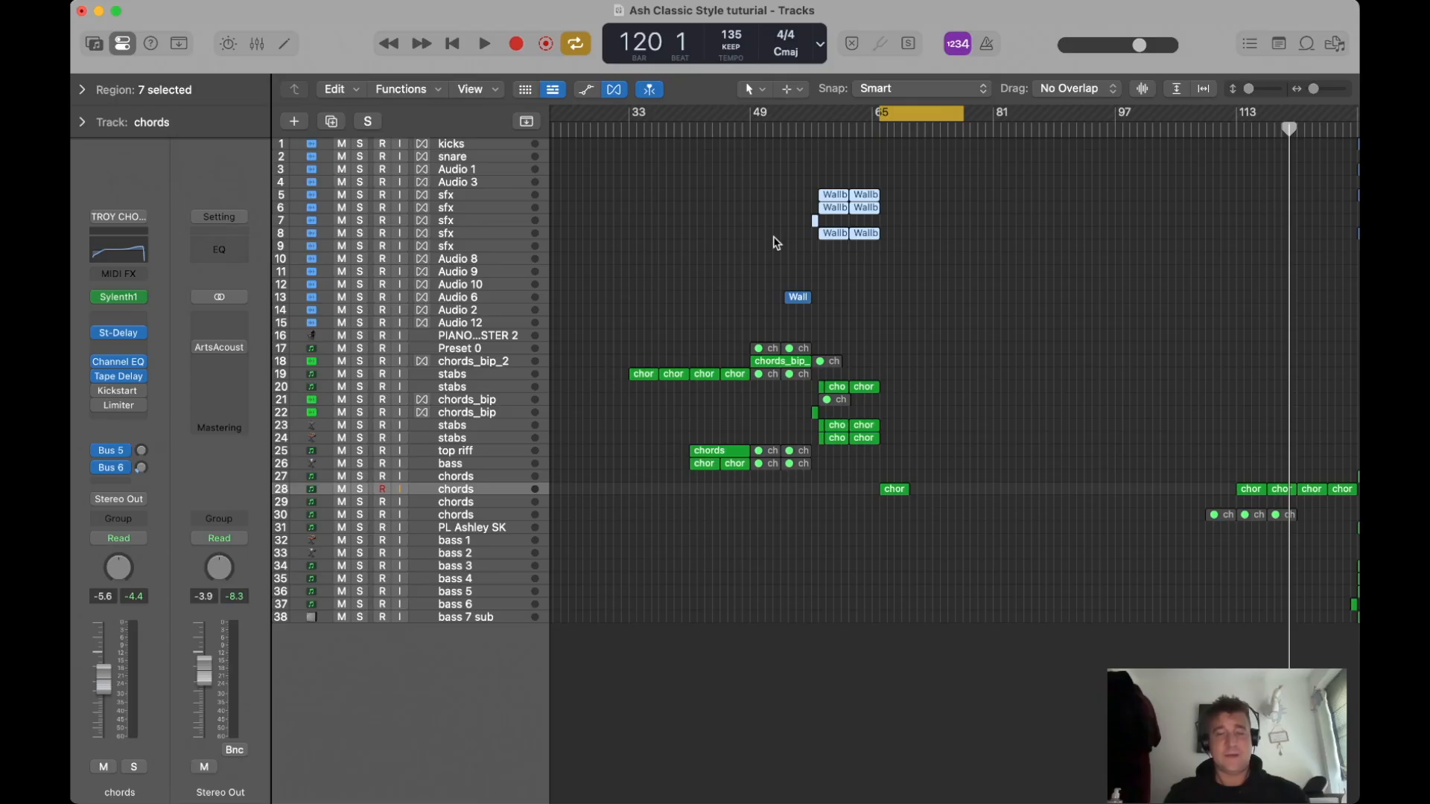
left_click_drag(638, 342, 887, 477)
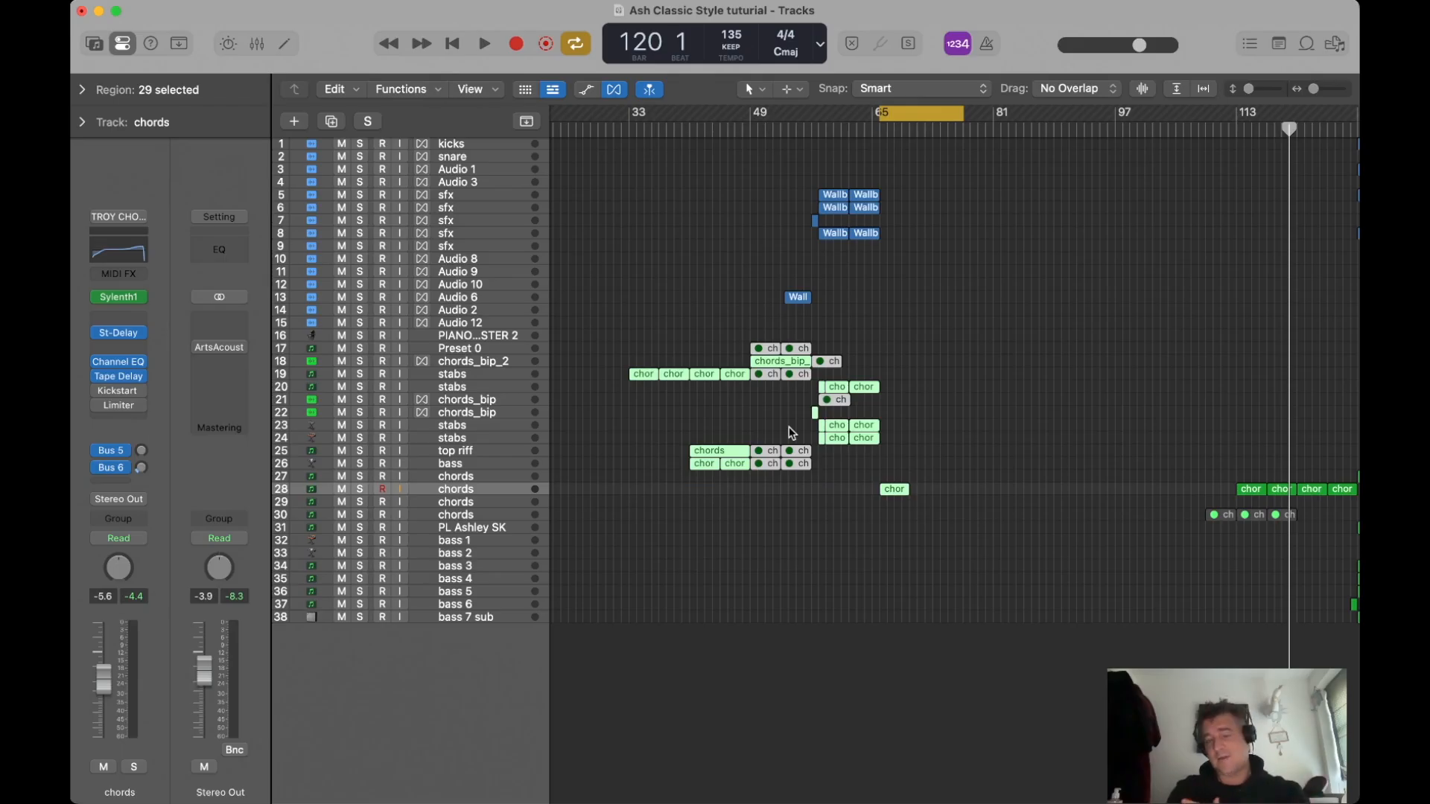
left_click_drag(655, 298, 932, 489)
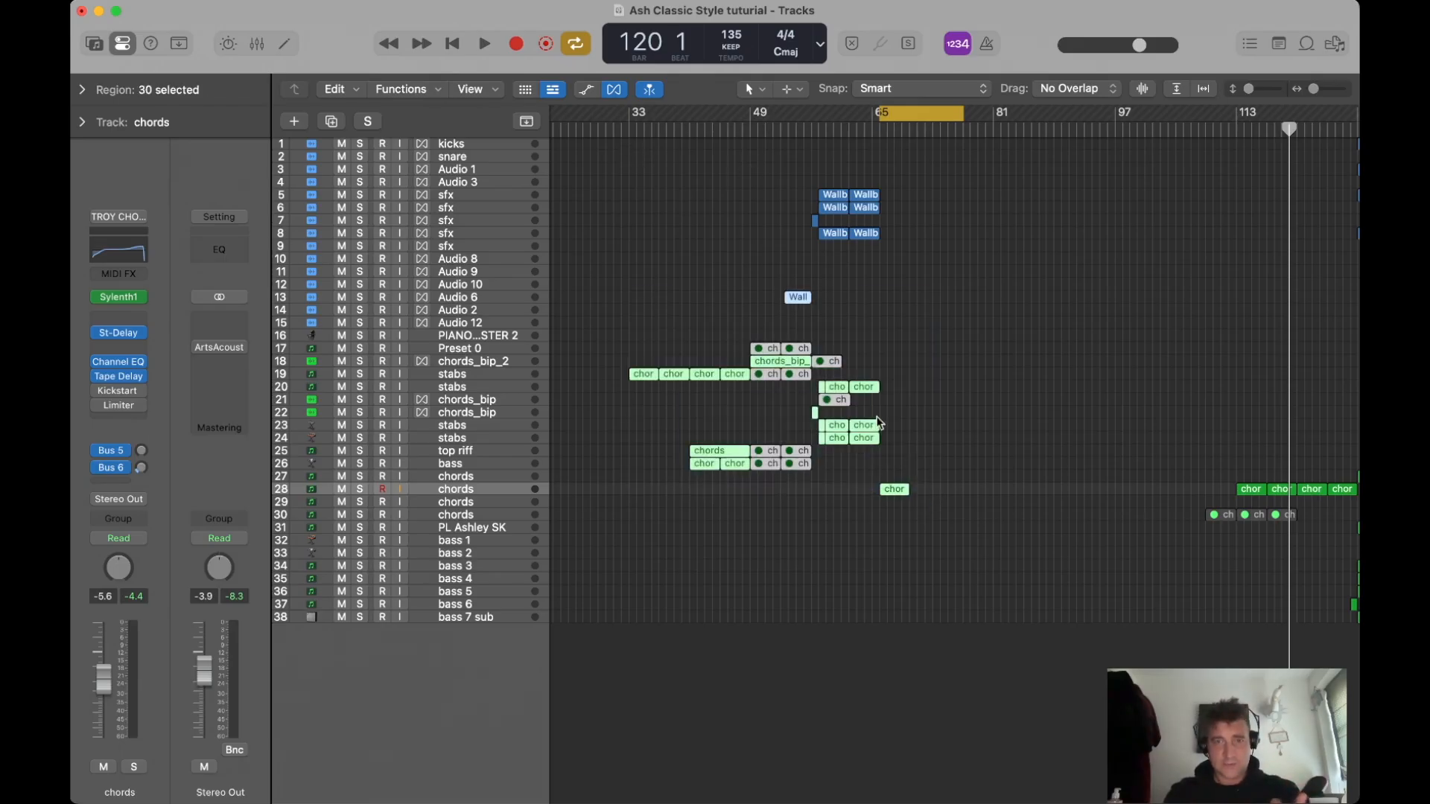
left_click(898, 353)
left_click(879, 131)
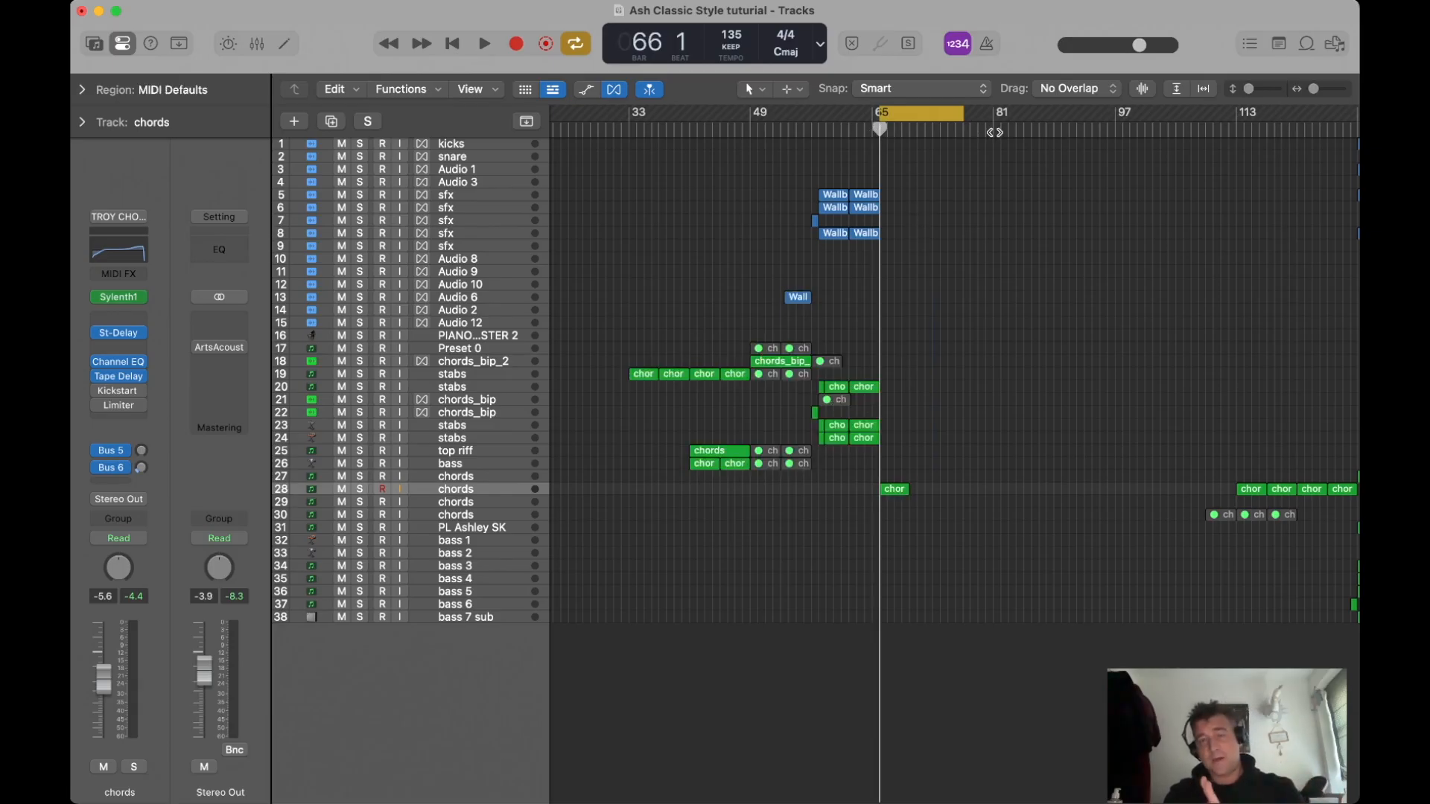
scroll(1006, 142, "right", 5)
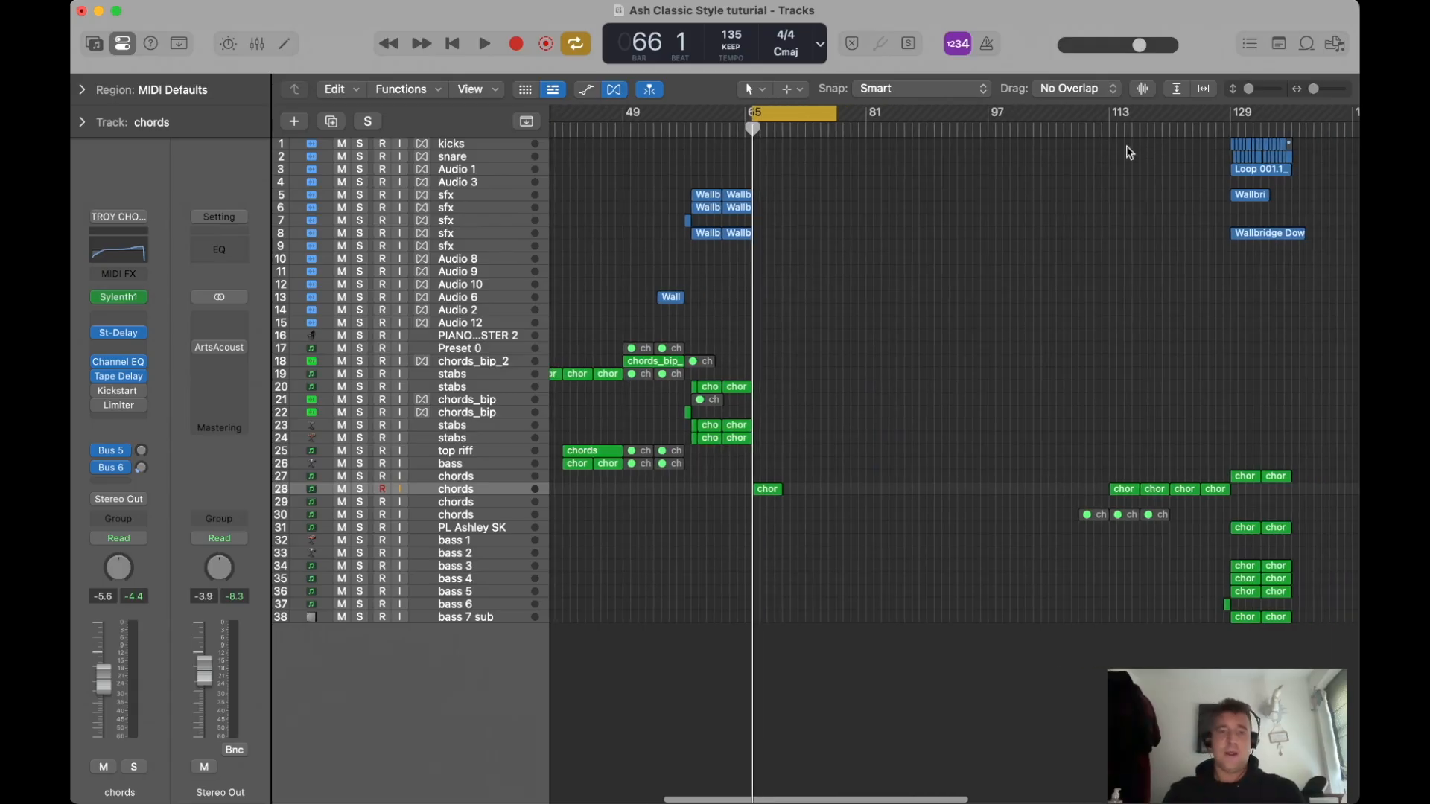
scroll(892, 238, "left", 5)
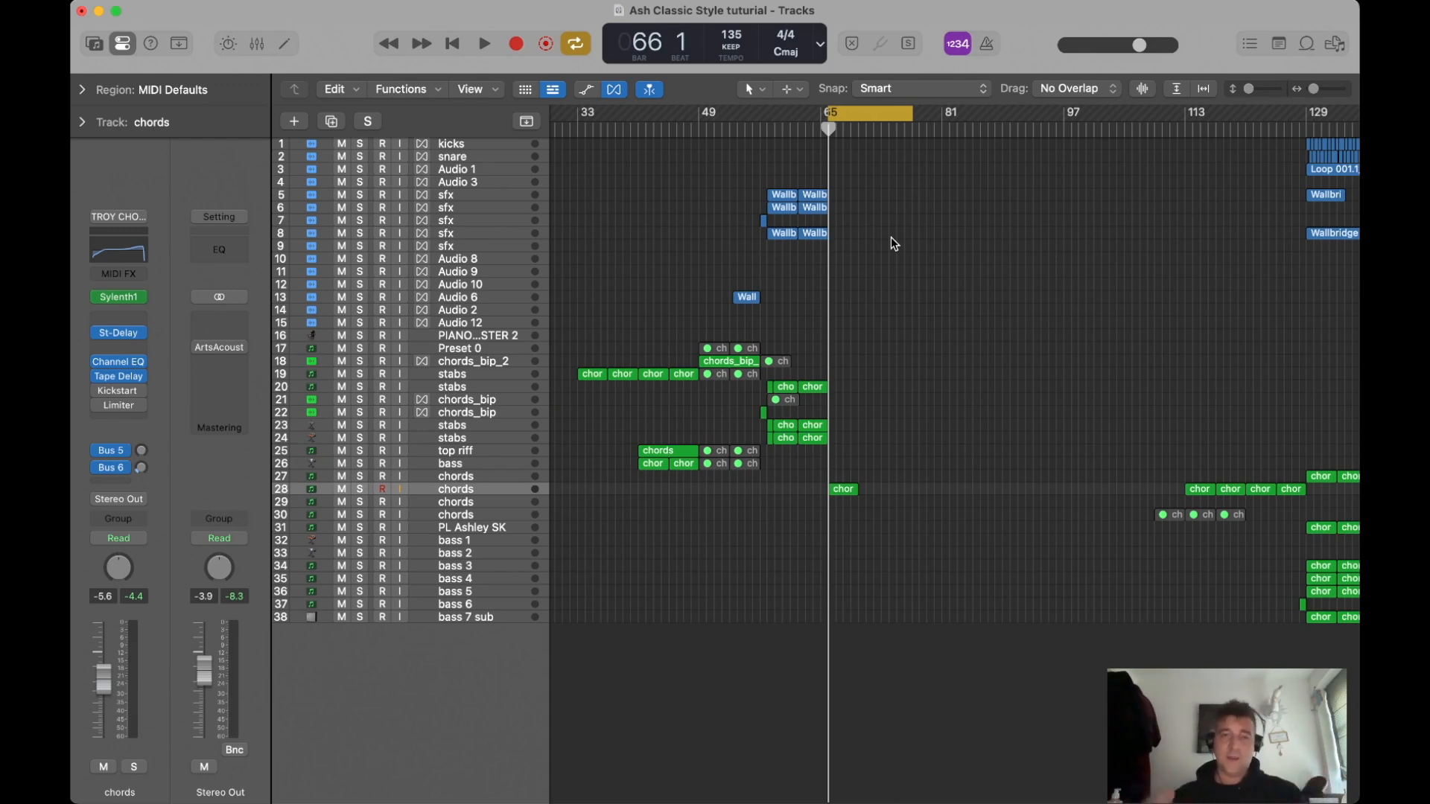
Inspect the stabs regions at bar 33 and around bar 58 up close, and place the playhead at bar 53.
left_click(706, 333, "ctrl+alt")
left_click(668, 360)
key("super+Left")
key("super+Left")
left_click(631, 369)
key("super+Down")
key("super+Down")
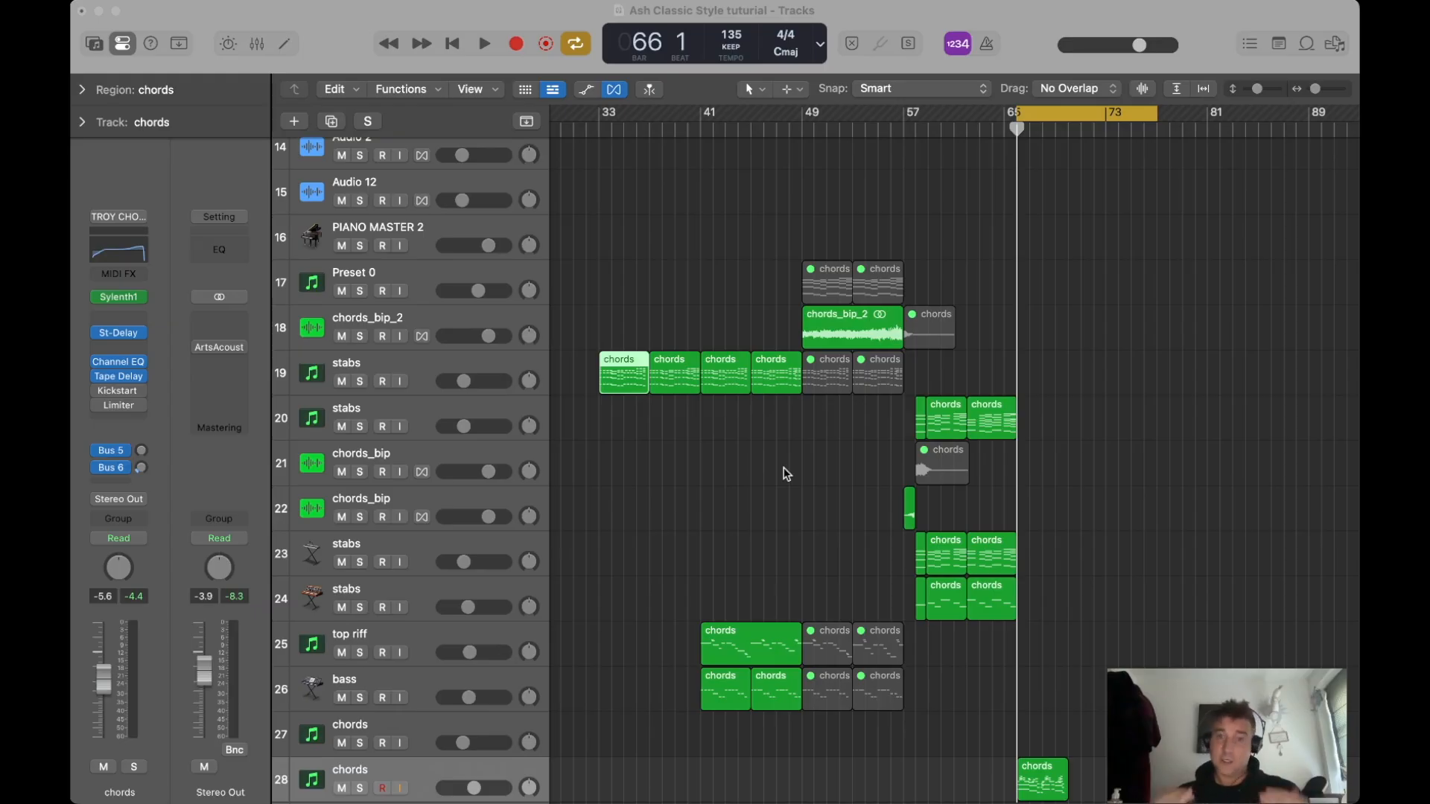
left_click(840, 339)
left_click_drag(927, 365, 1011, 459)
left_click(850, 130)
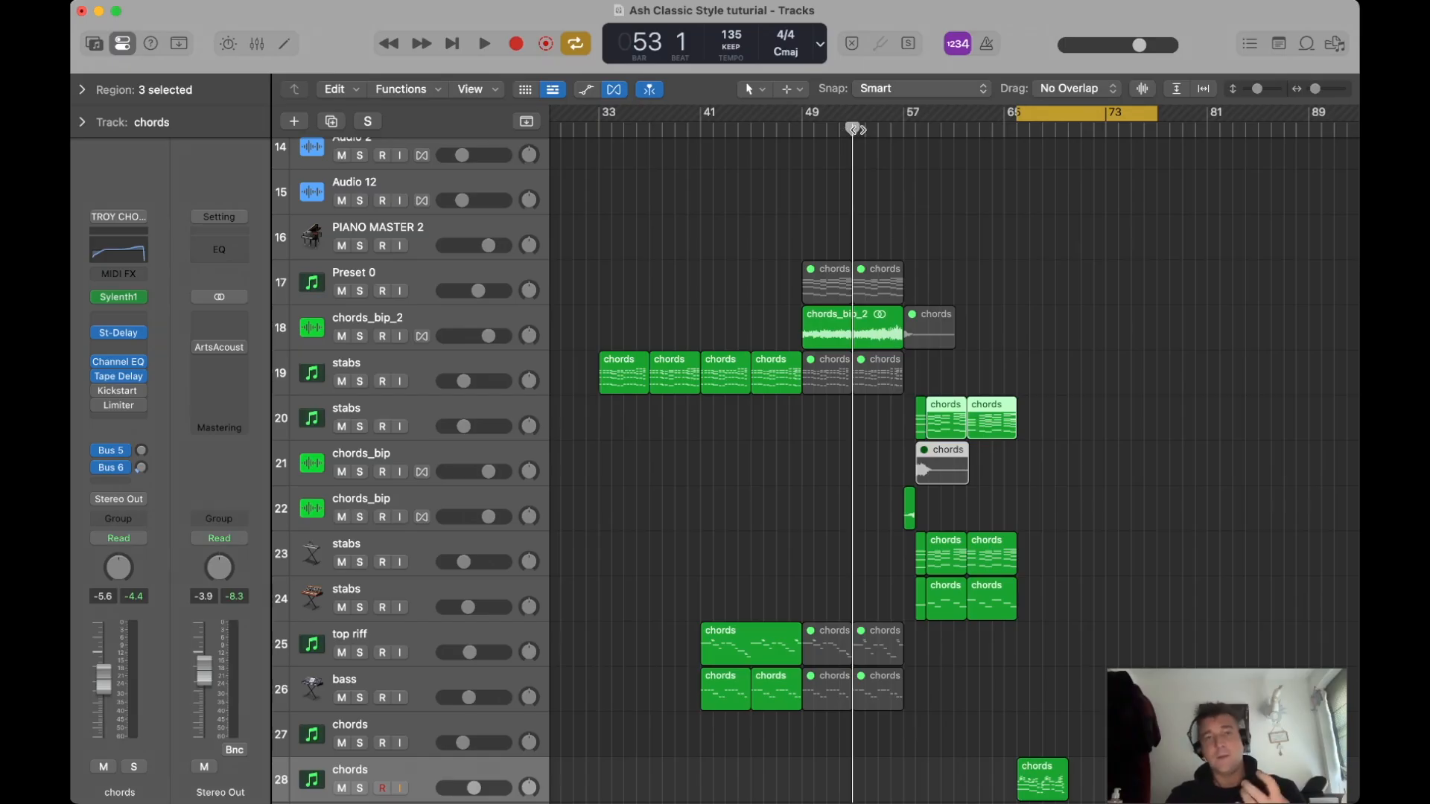
scroll(858, 130, "right", 3)
scroll(858, 130, "down", 1)
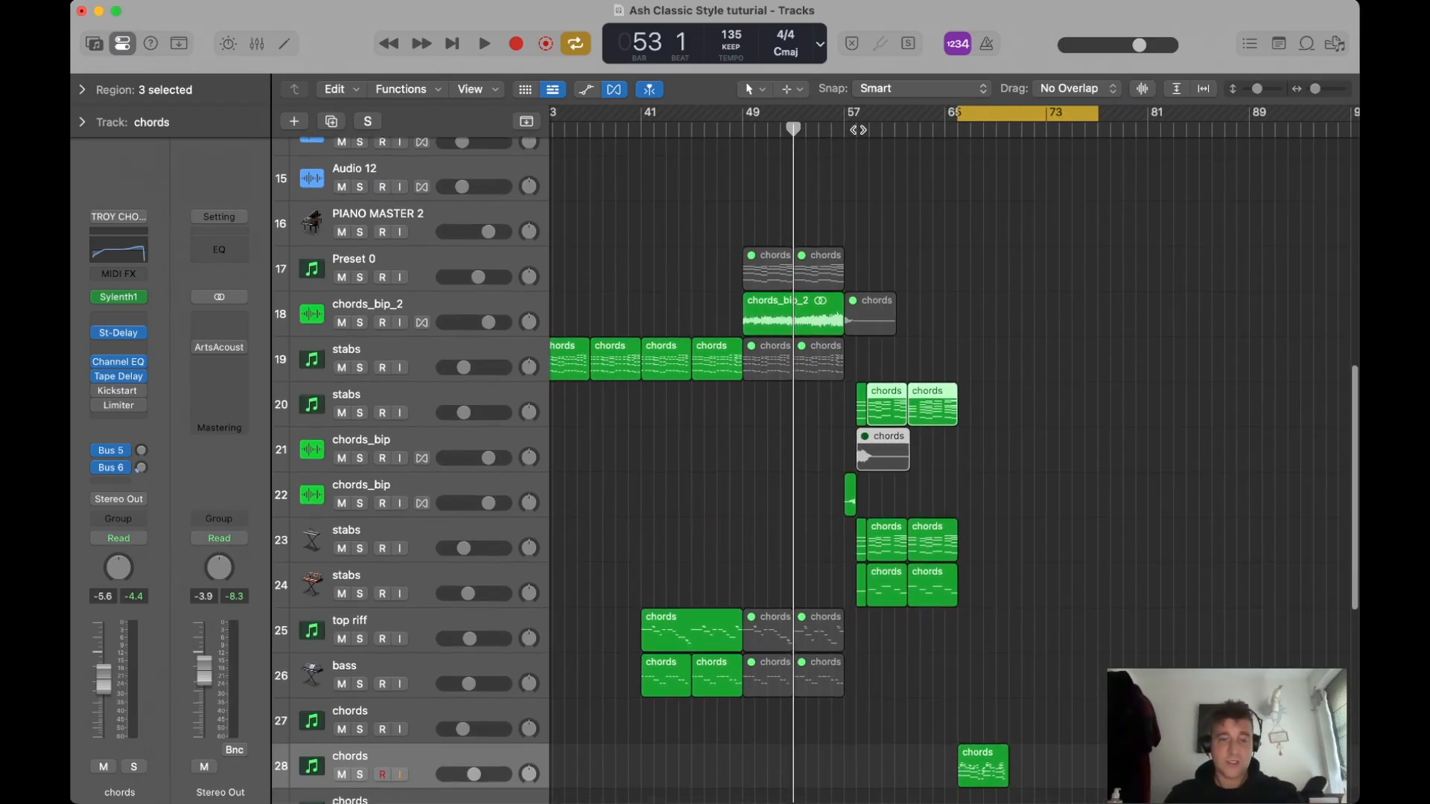
scroll(858, 130, "down", 5)
Bring all tracks into view and listen briefly to the section with drums, chords and bass at bar 129.
left_click(750, 134)
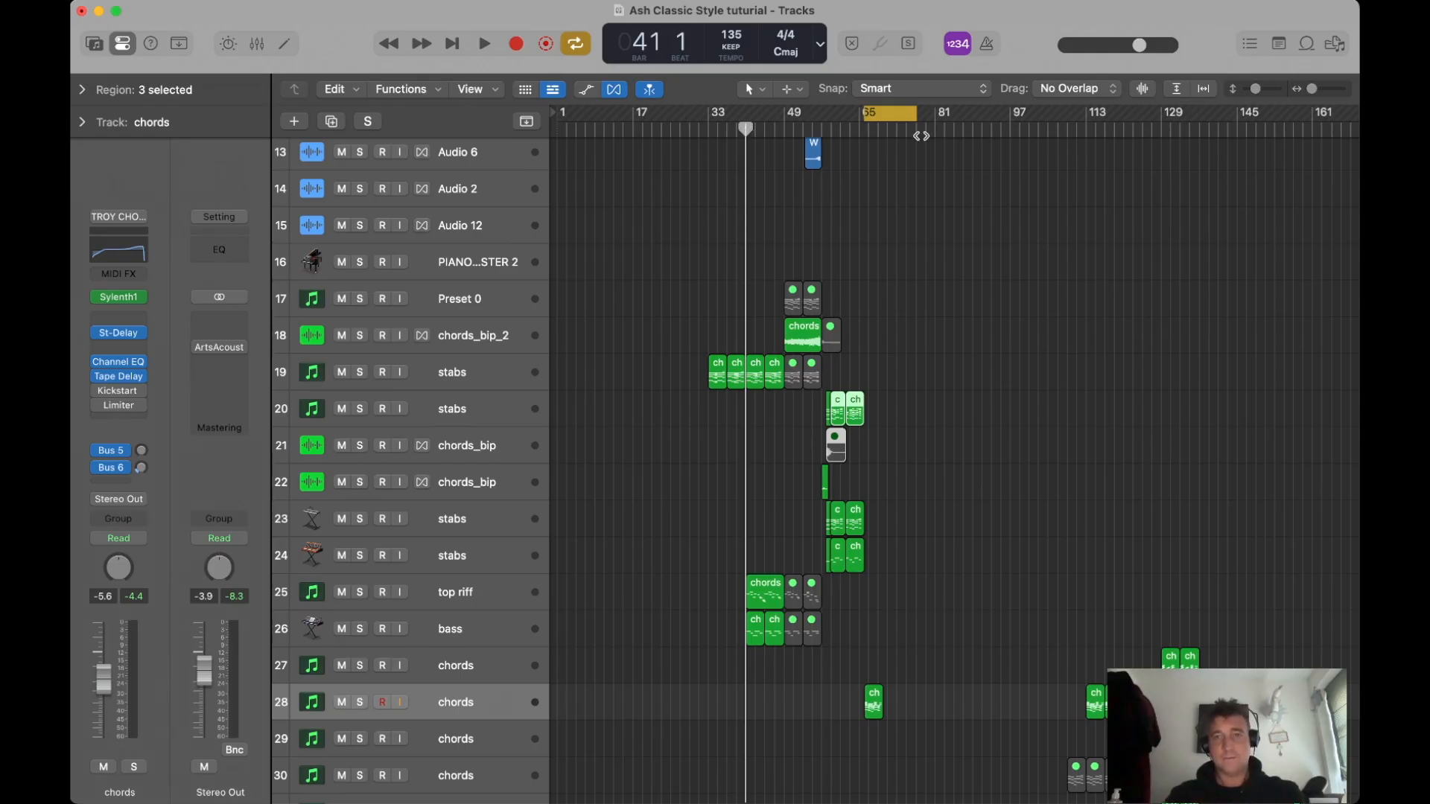
scroll(924, 146, "right", 3)
key("super+Up")
key("super+Up")
key("super+Up")
left_click(1009, 132)
key("space")
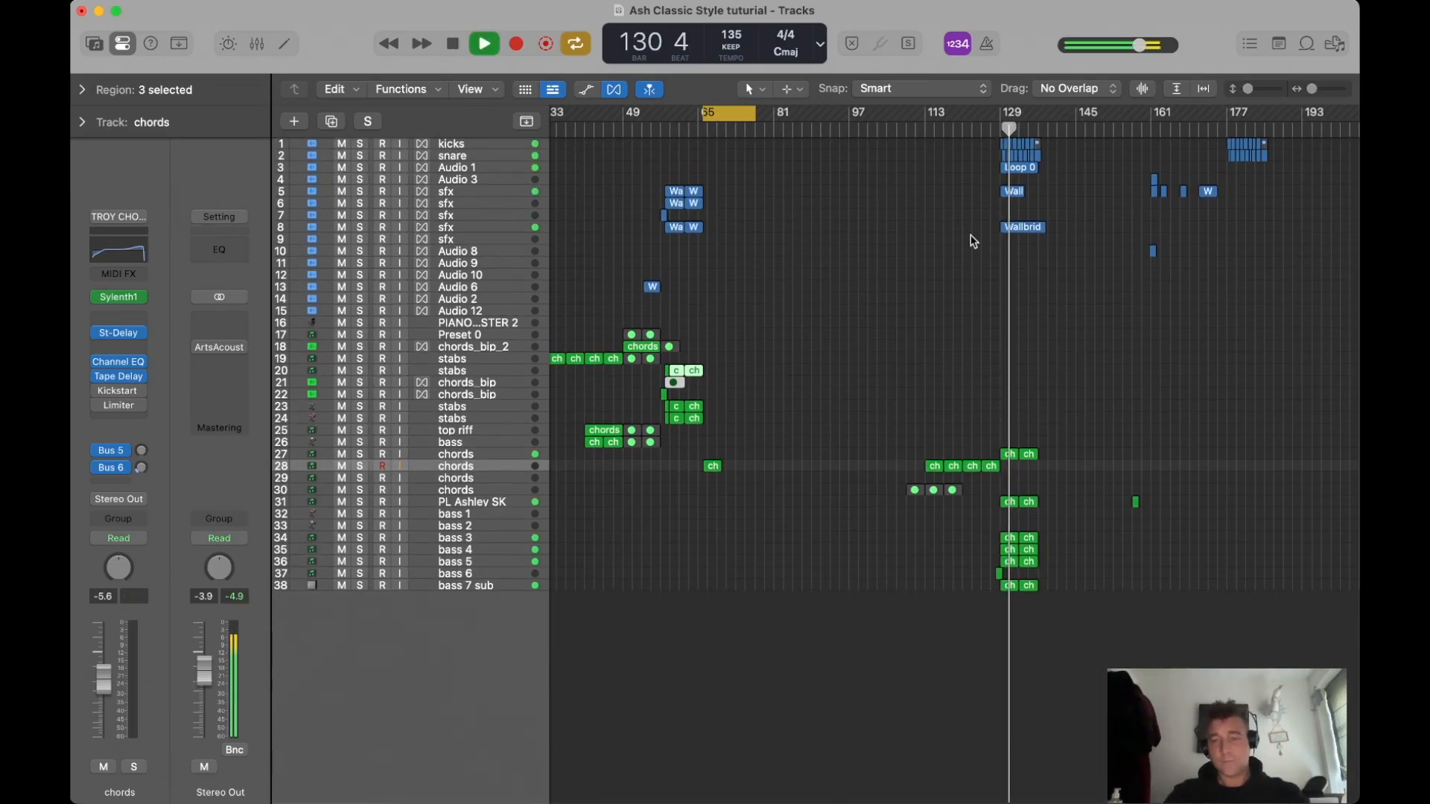
key("space")
Play the track 28 chords region at about bar 121, and check the first two stabs regions on track 19.
left_click(972, 466)
left_click(957, 131)
key("space")
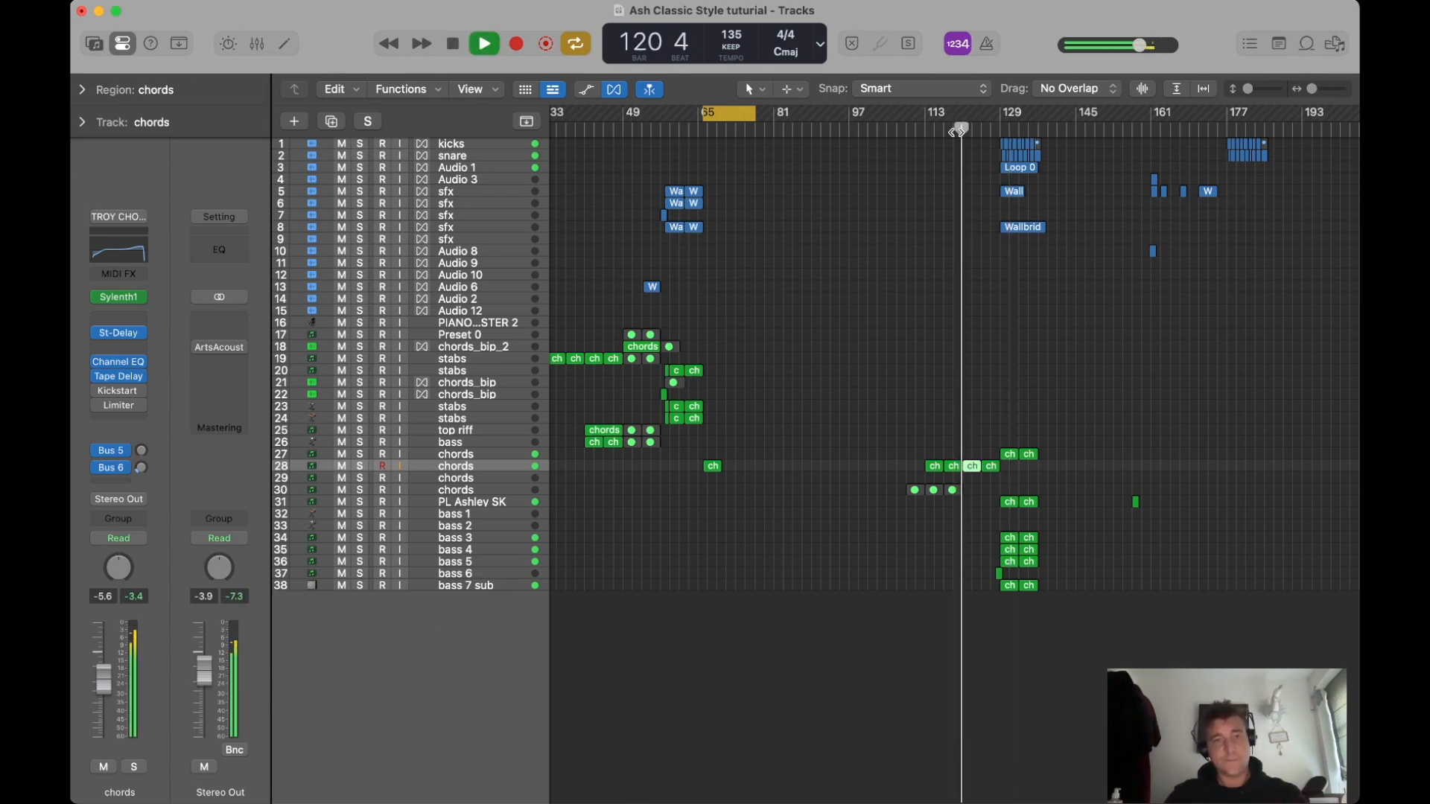
key("space")
left_click(934, 224)
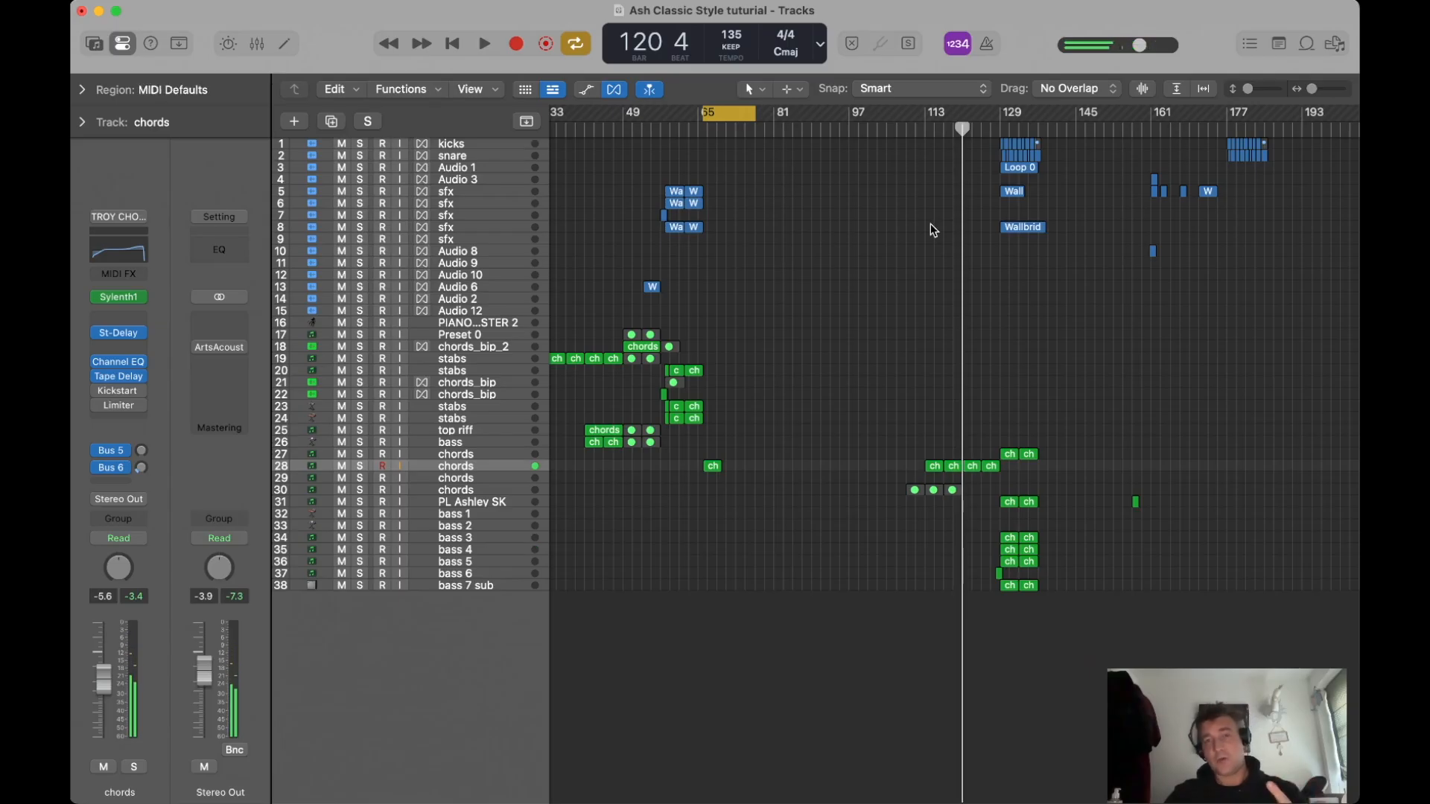
scroll(931, 223, "left", 10)
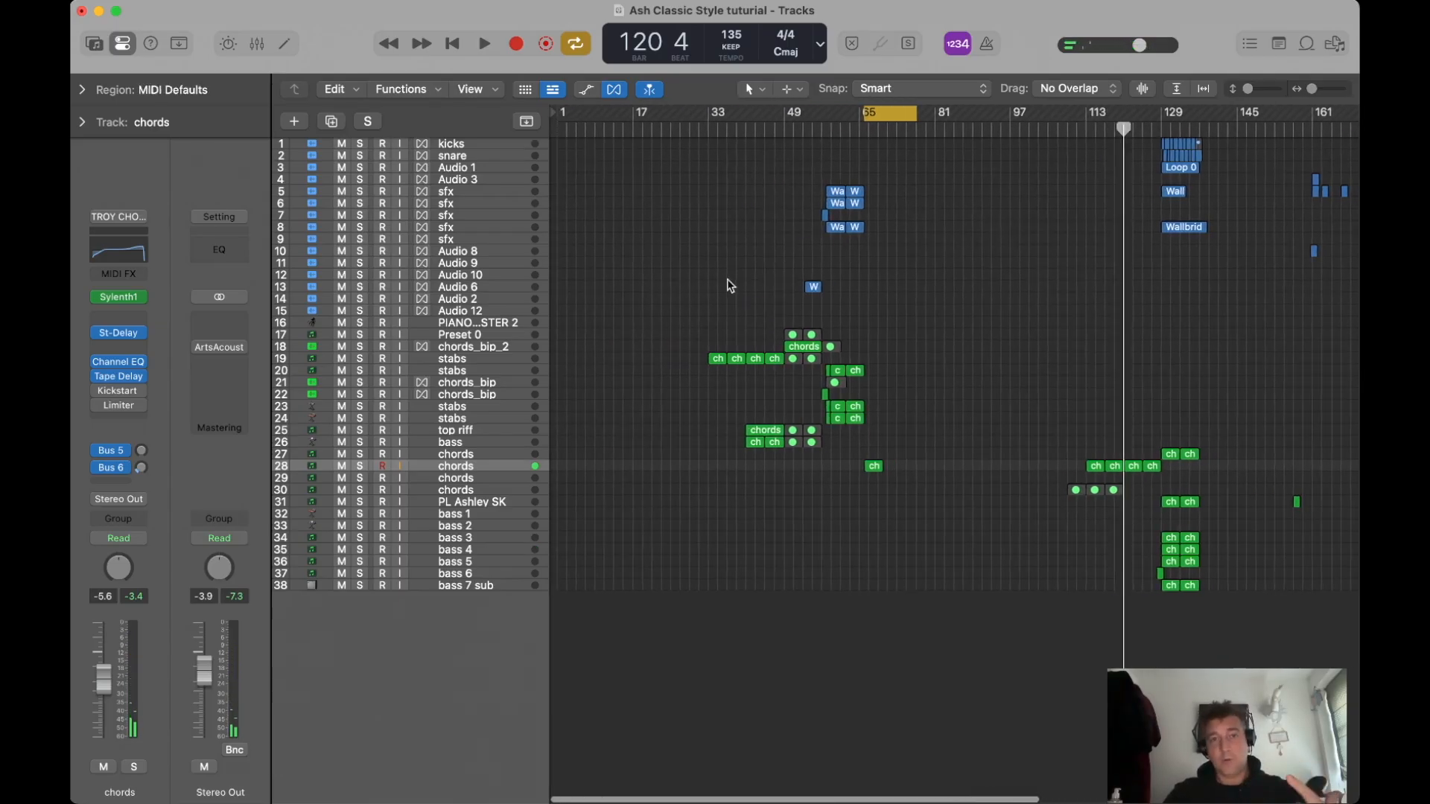
left_click_drag(709, 297, 719, 381)
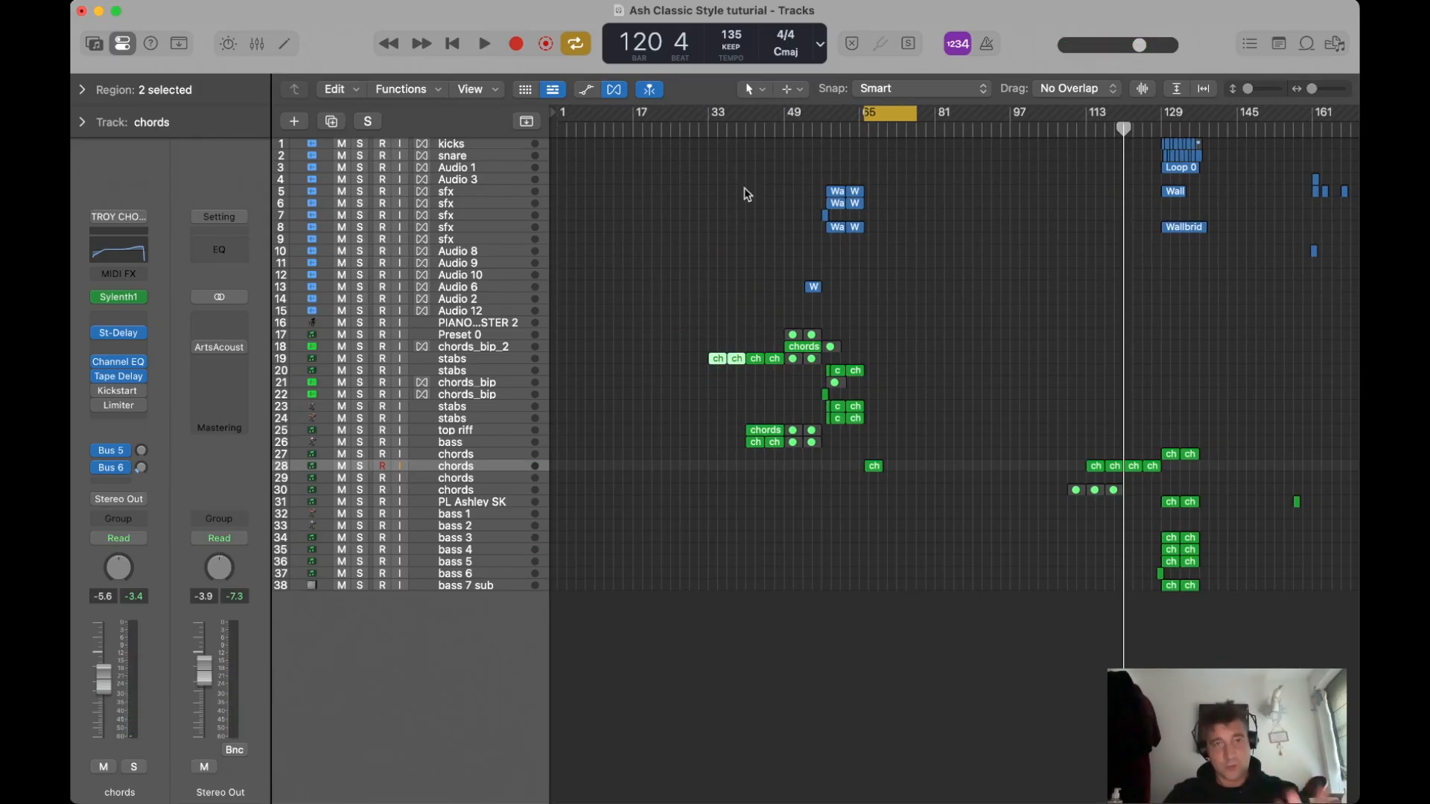
left_click(694, 343)
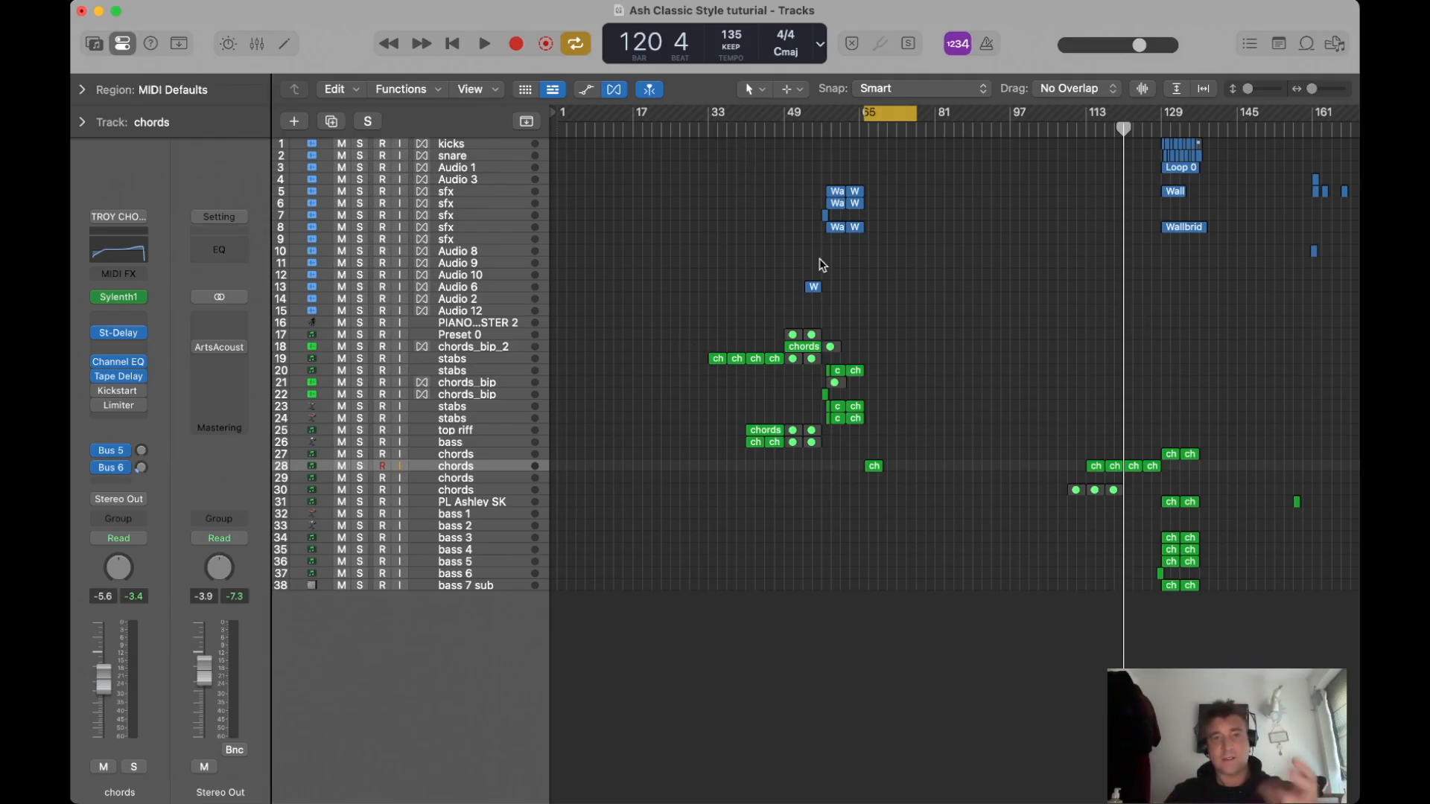
Copy the short stabs region and its neighbour from around bar 58 on track 20 to bar 33.
left_click(709, 134)
left_click_drag(690, 299, 836, 536)
left_click(741, 307)
key("super+Down")
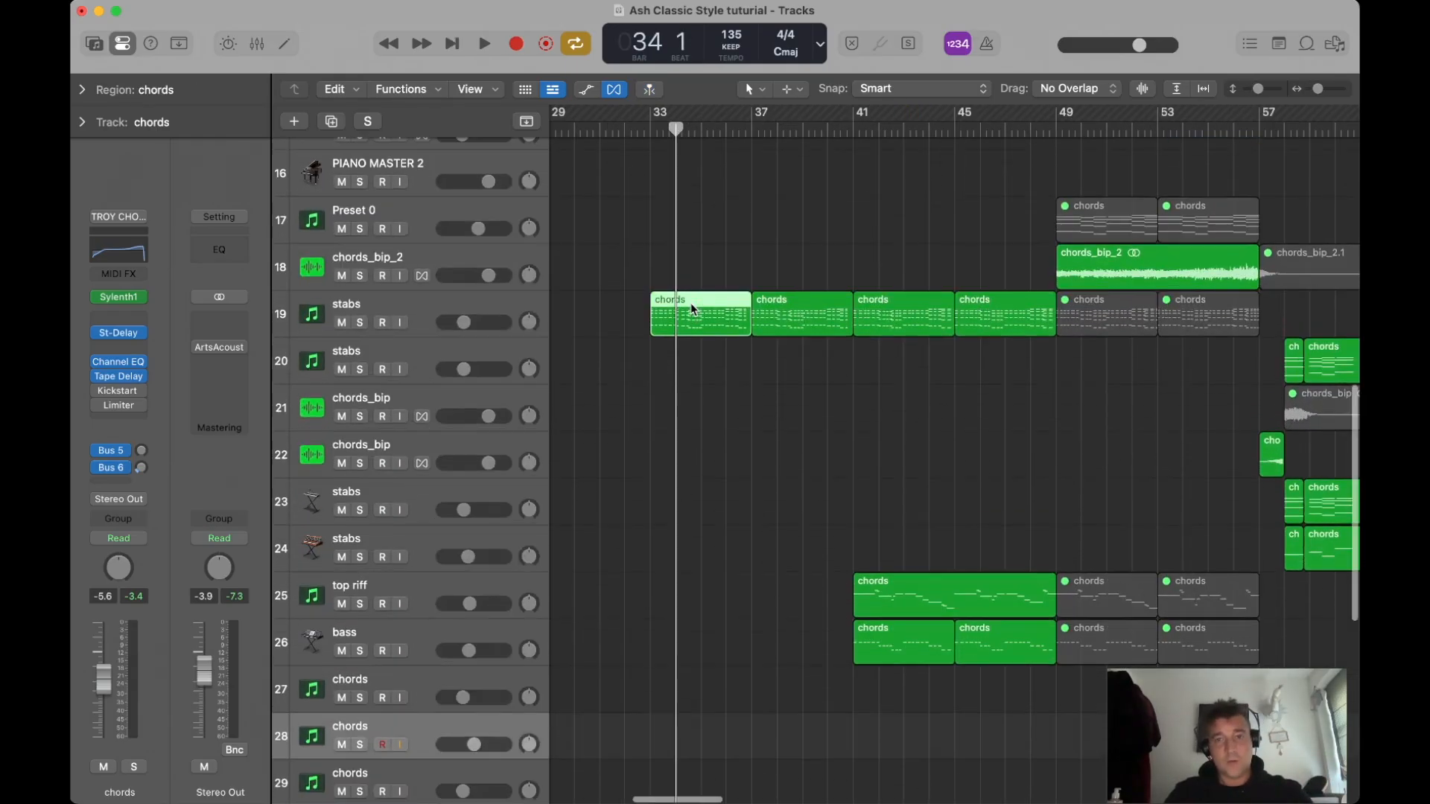
left_click(1305, 357)
scroll(1267, 417, "right", 3)
left_click(1235, 487)
scroll(1267, 364, "down", 5)
left_click_drag(1199, 368, 909, 363)
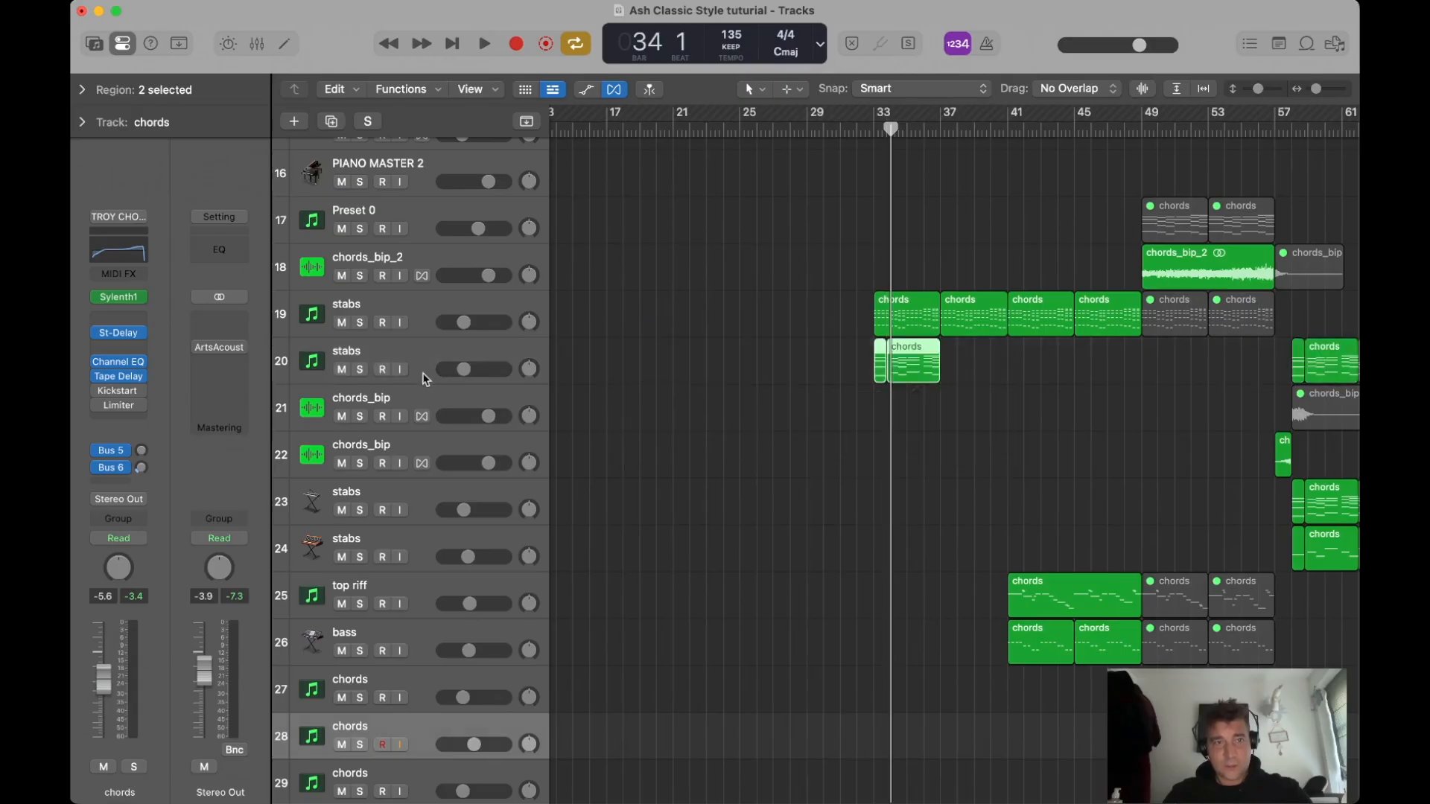
Duplicate stabs track 19 and move the two copied regions from bar 33 onto the new track 20 at bar 25.
left_click(499, 352)
left_click(445, 318)
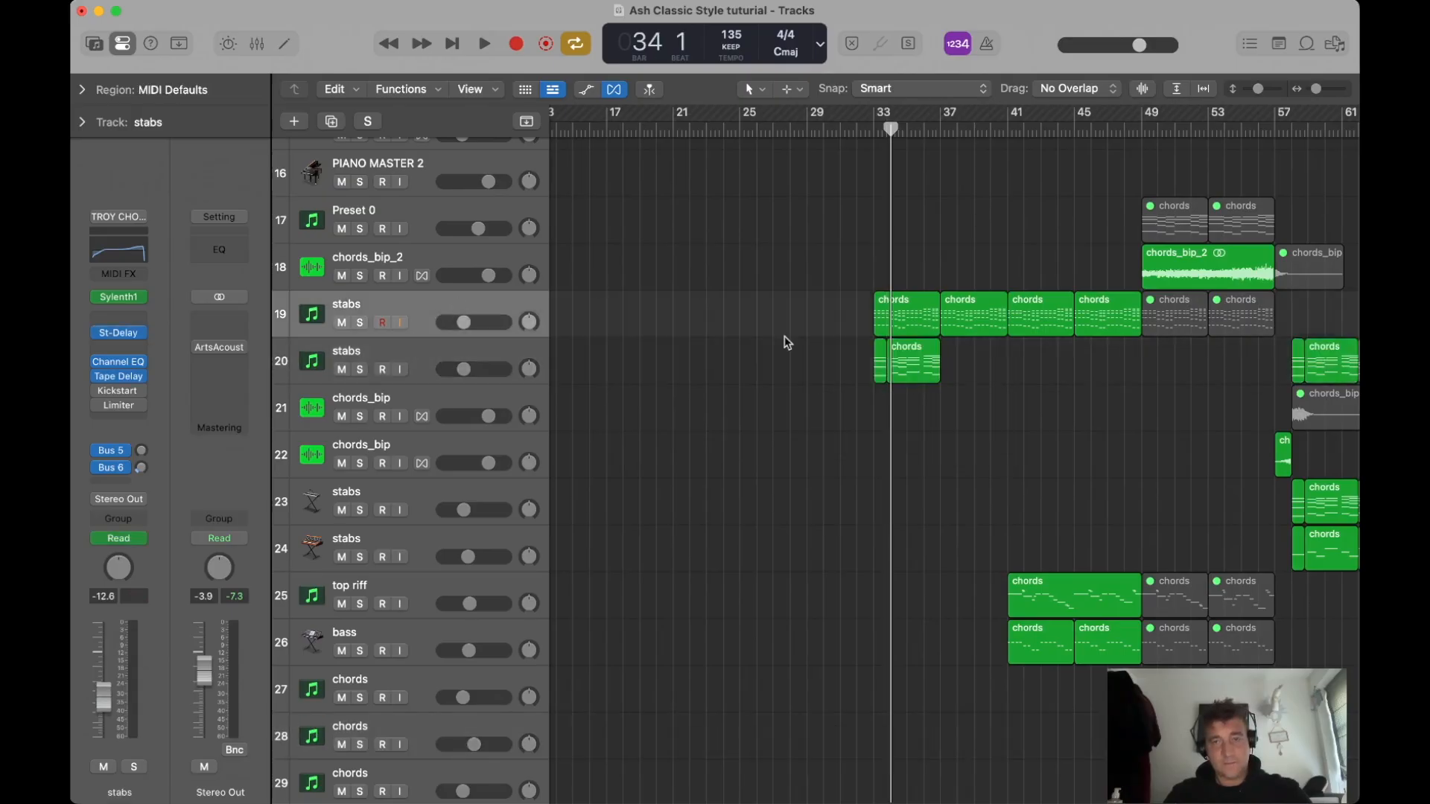
left_click(331, 122)
left_click_drag(958, 374, 746, 362)
Set the cycle range from bar 25 to bar 29 and play the two stabs regions on track 20.
left_click_drag(737, 114, 811, 115)
key("space")
left_click(729, 371, "ctrl+alt")
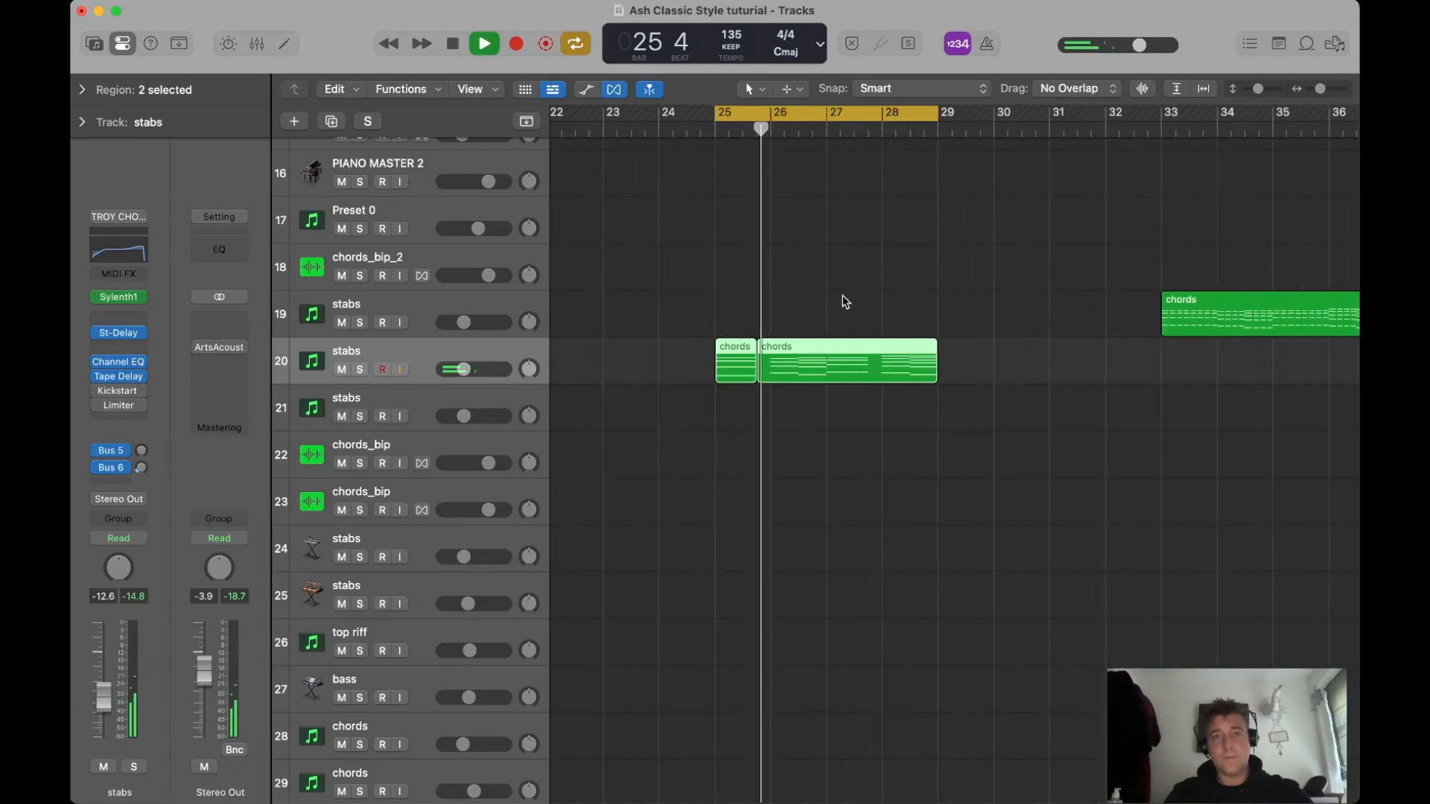
Join the two stabs regions at bar 25 into one and open it in the Piano Roll.
key("super+j")
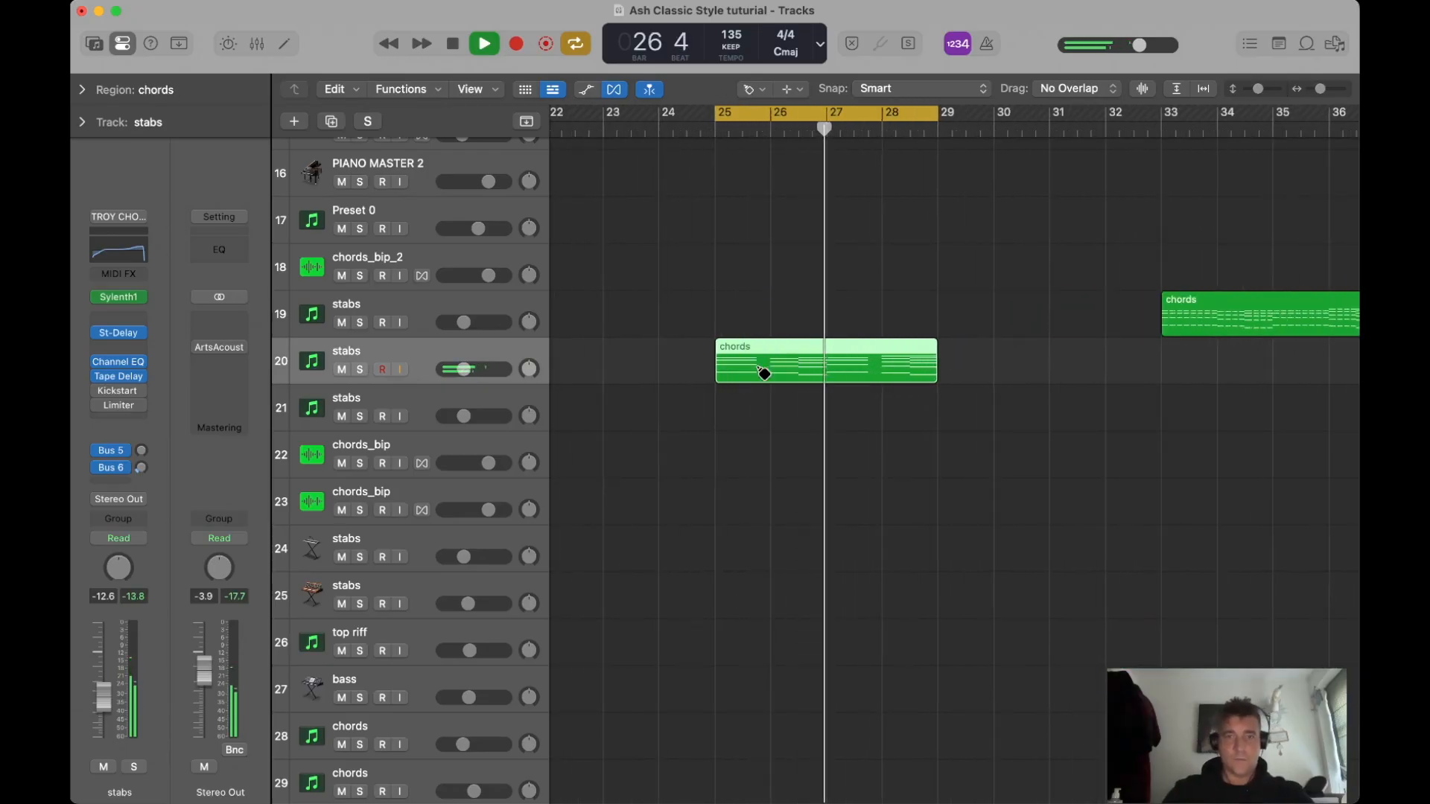
key("t")
double_click(787, 360)
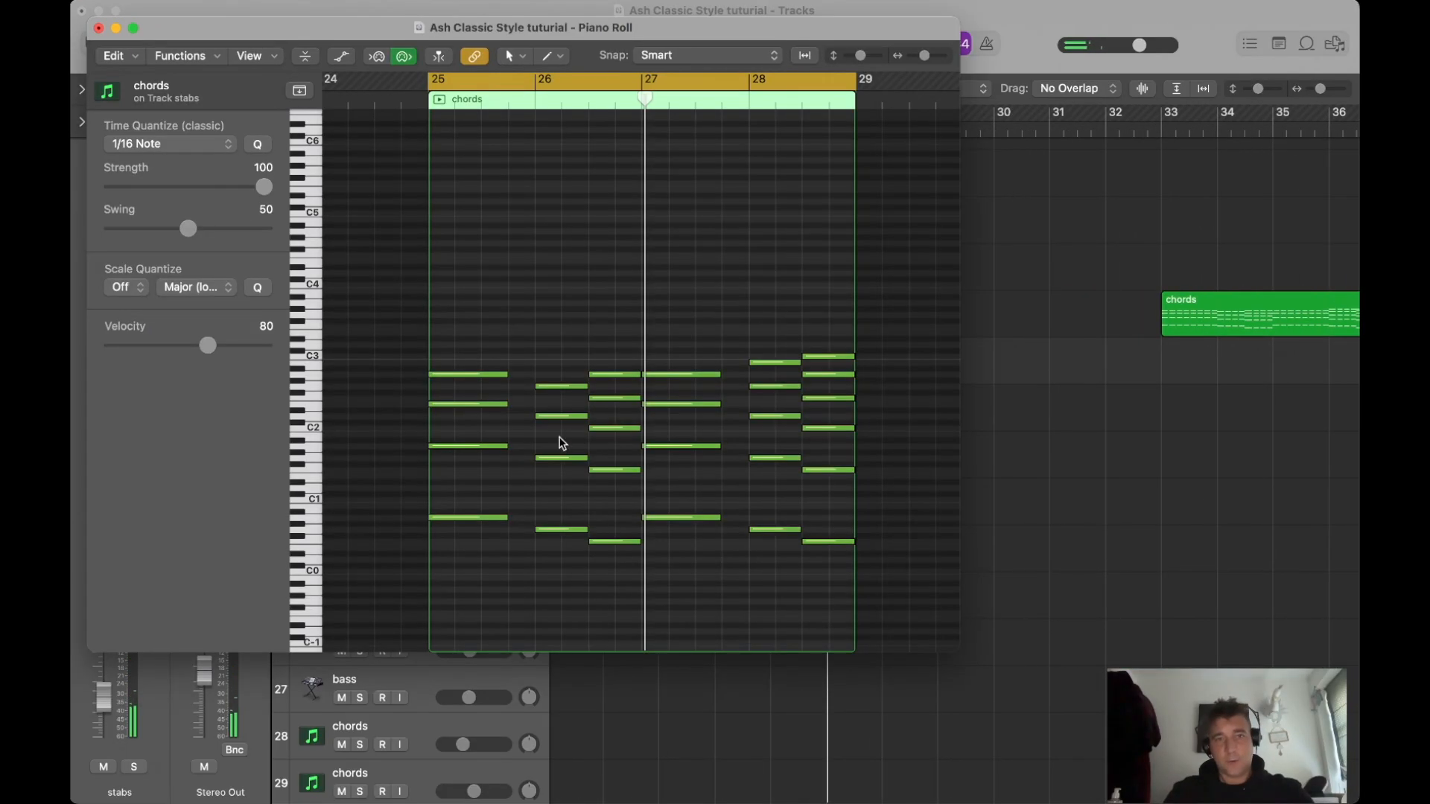
Delete the six lowest notes of the chords in the region at bars 25 to 28.
scroll(562, 442, "up", 6)
scroll(615, 424, "down", 8)
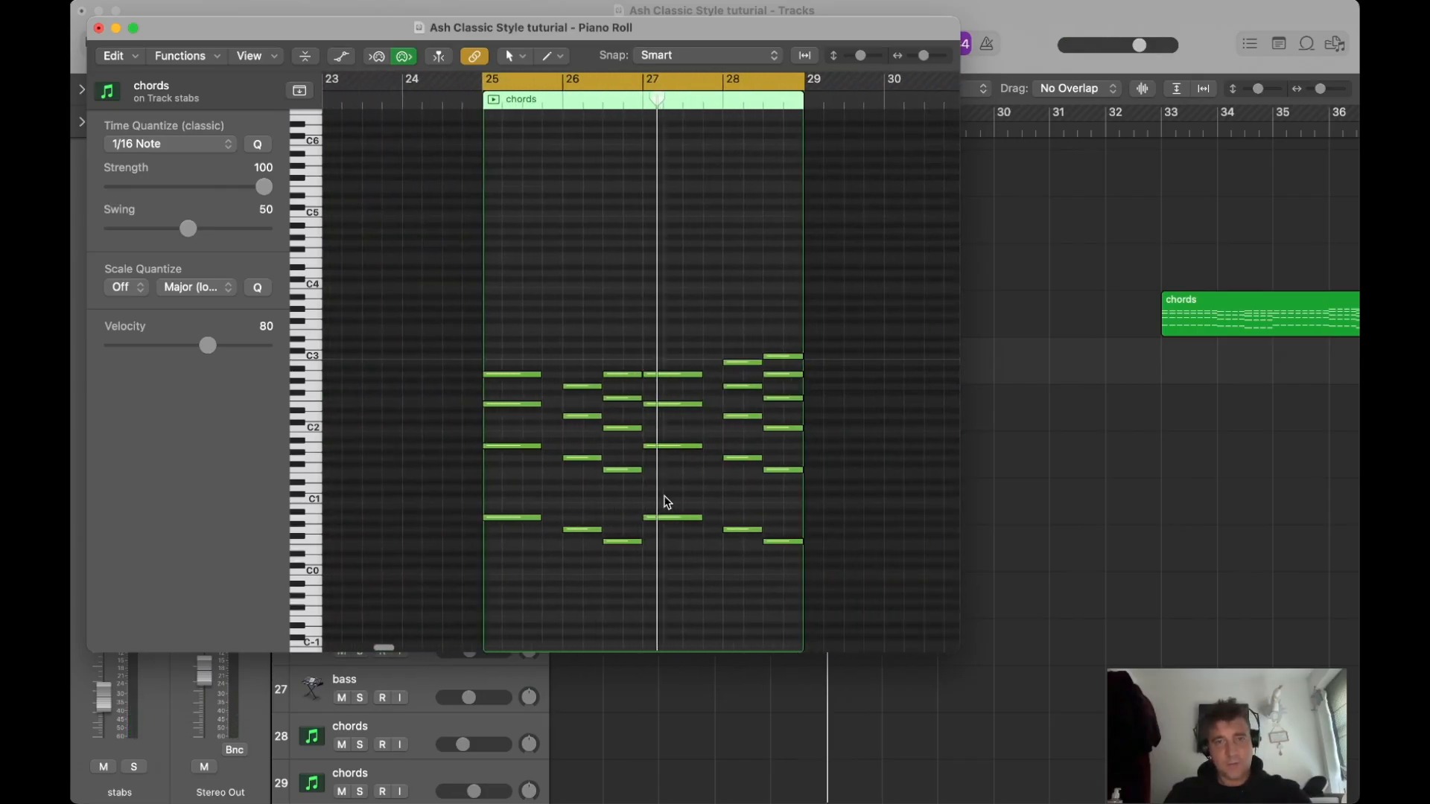
left_click_drag(464, 513, 810, 589)
key("Delete")
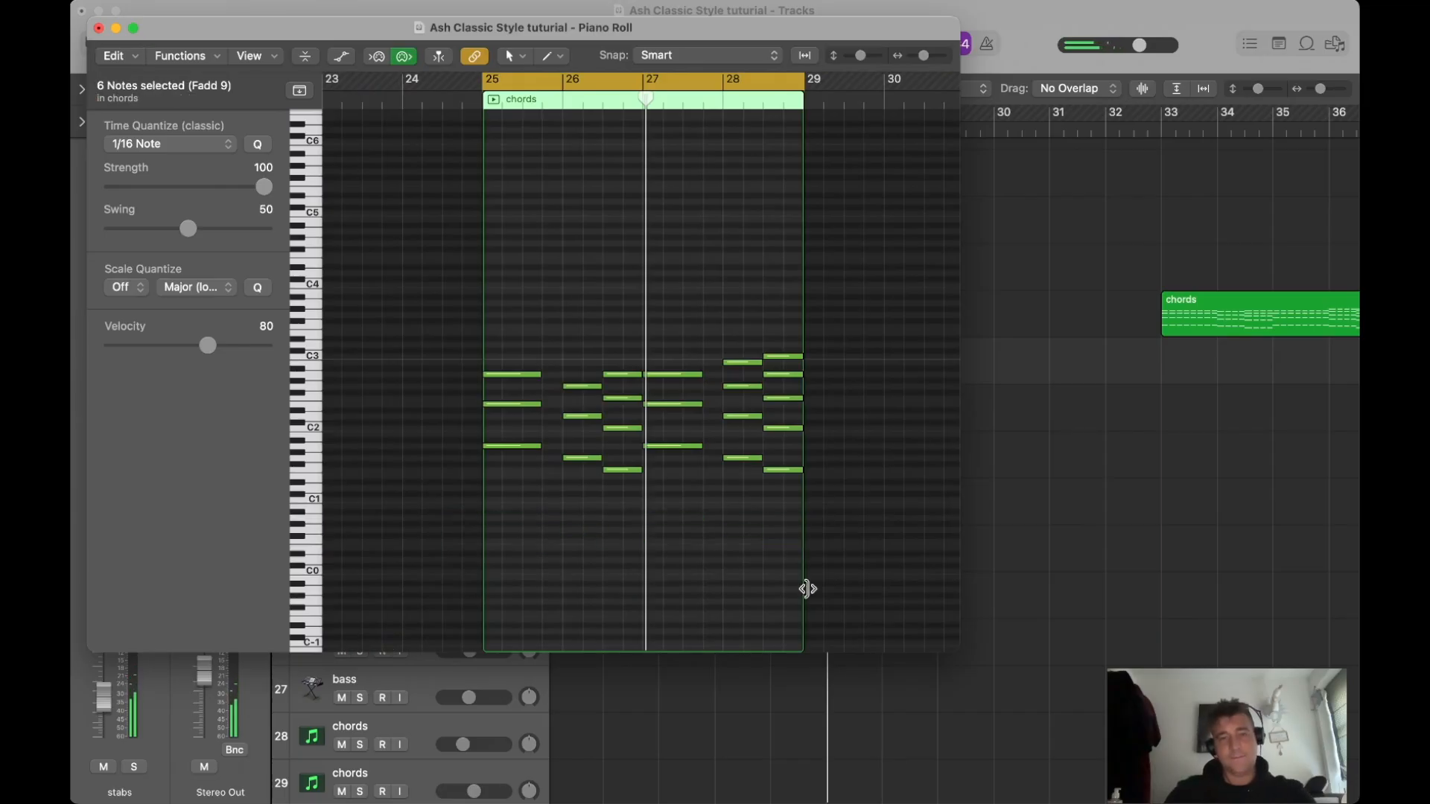
Split the chord notes at bar 25 into equal sixteenth notes with the Scissors tool and delete every slice after the first.
scroll(569, 372, "up", 10)
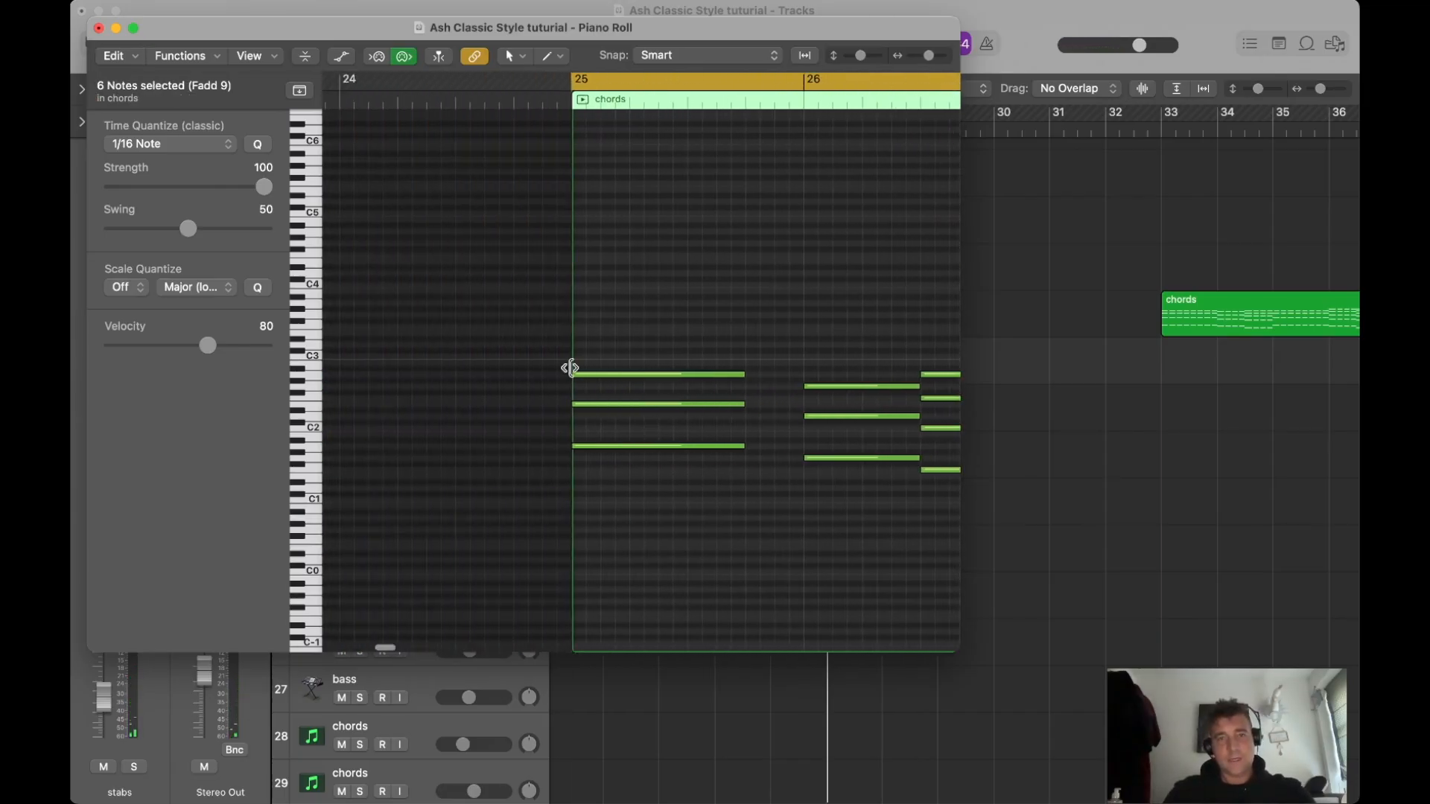
key("space")
key("t")
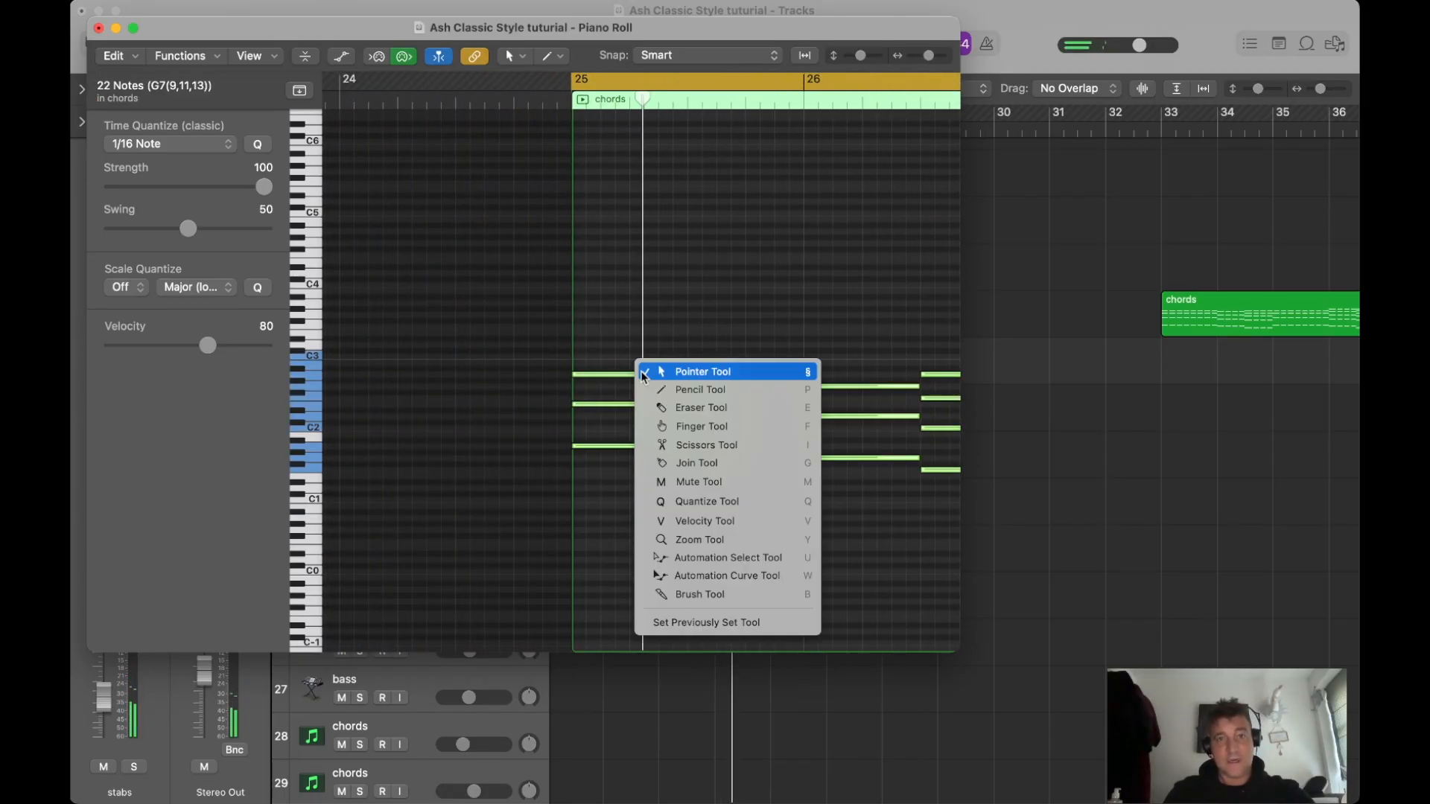
left_click(706, 445)
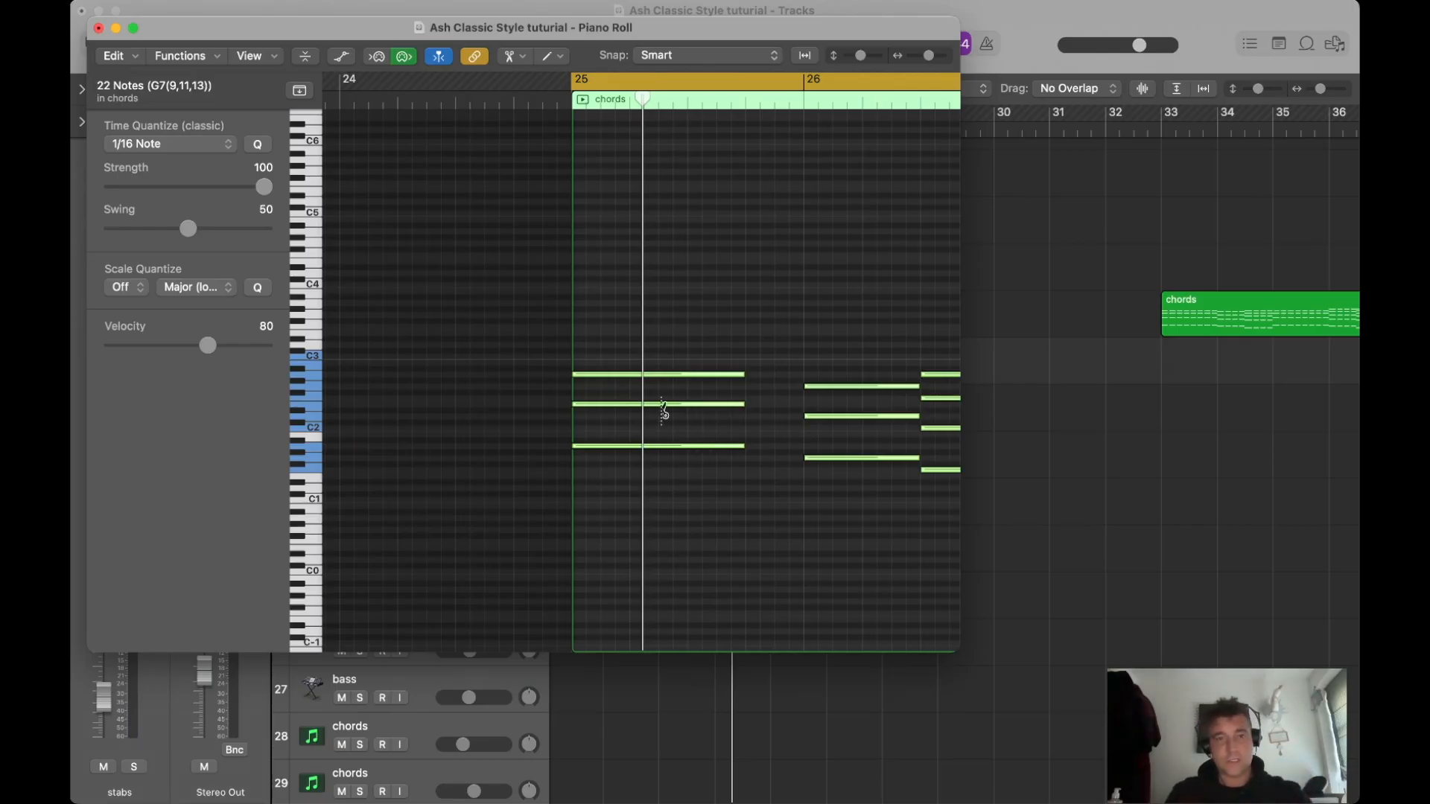
left_click(586, 374, "alt")
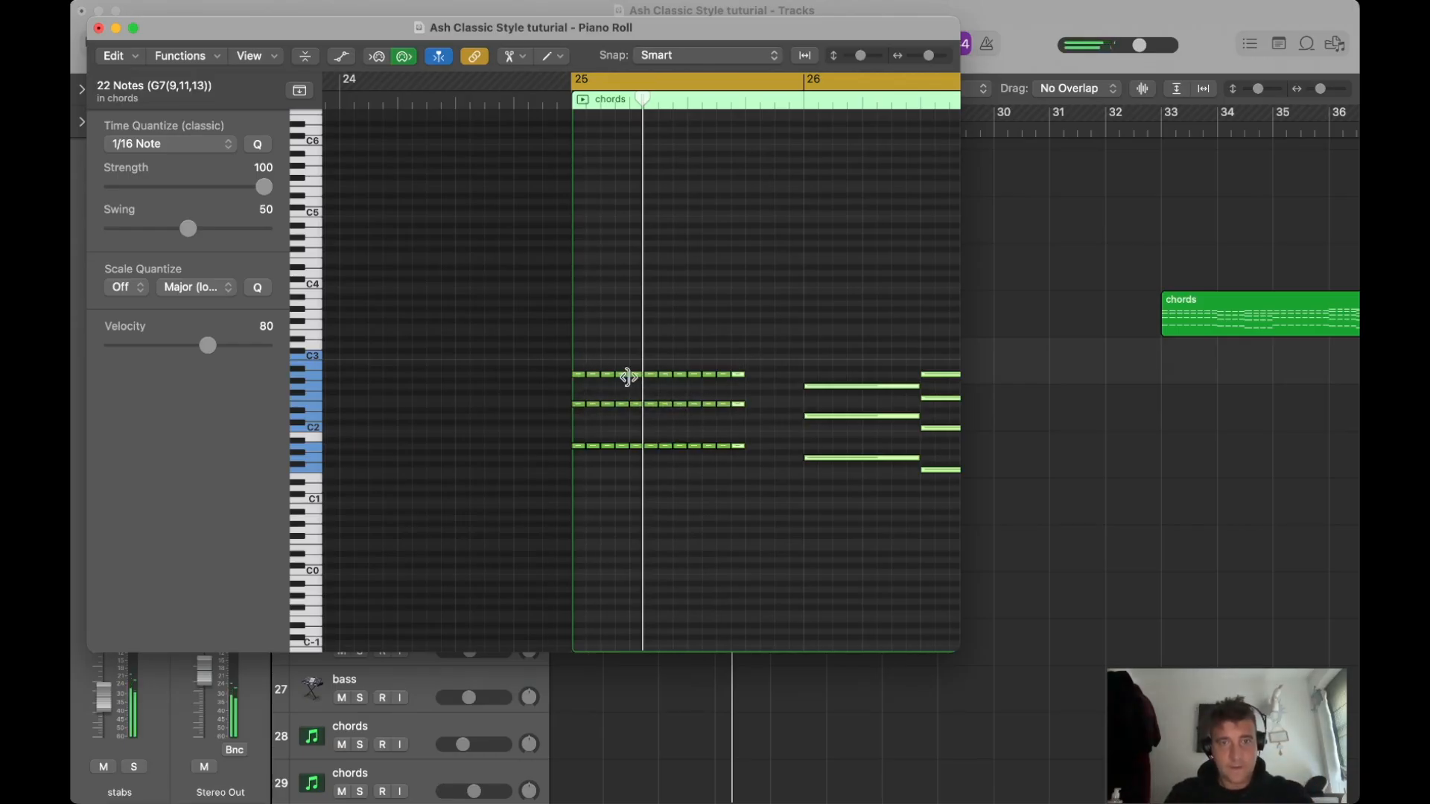
left_click_drag(592, 363, 767, 482)
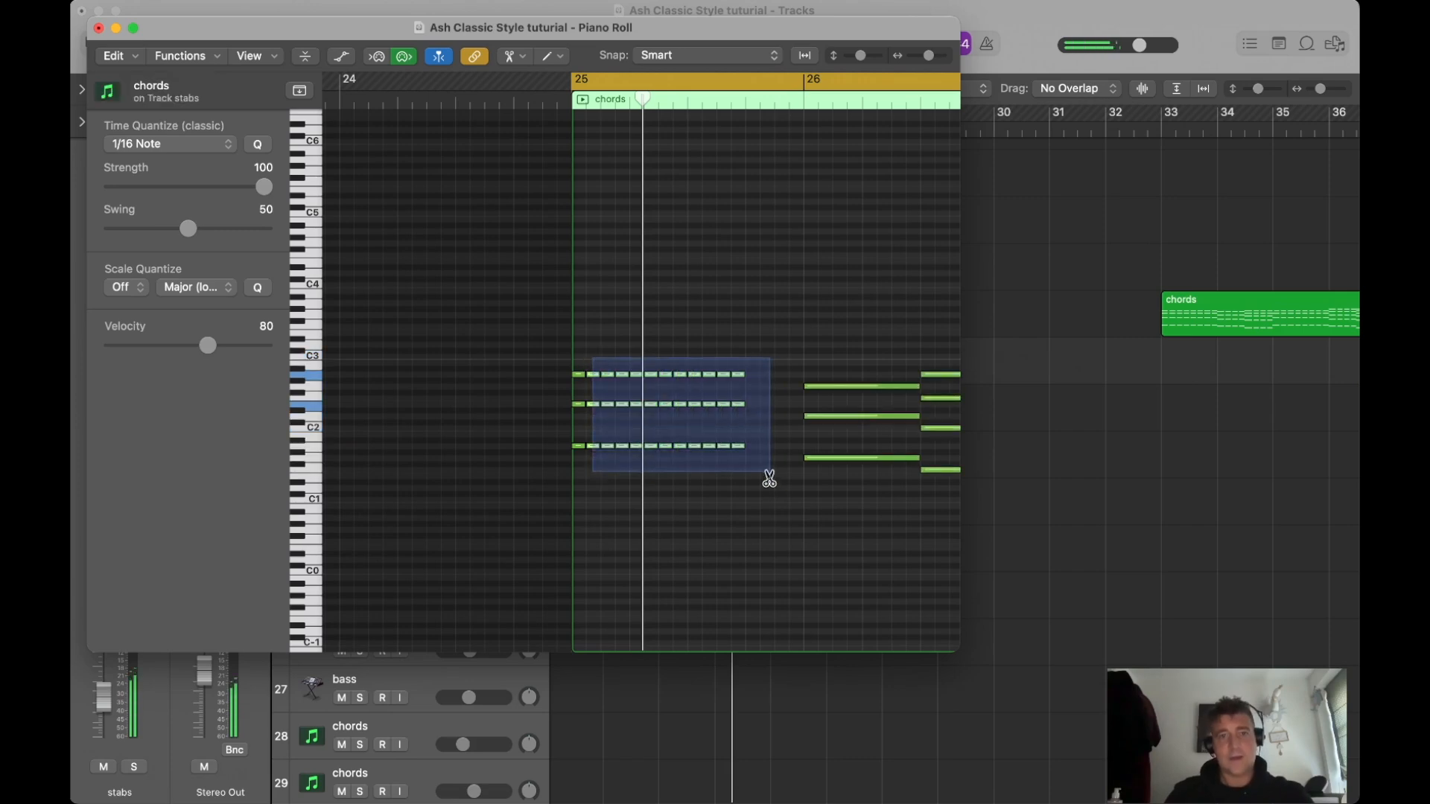
key("Delete")
Stagger the first chord's three sixteenth notes into an ascending arpeggio from lowest to highest at bar 25.
key("t")
left_click(777, 438)
left_click(580, 404)
left_click_drag(579, 375, 603, 376)
key("t")
key("t")
Repeat the three-note ascending arpeggio on consecutive sixteenths to fill bar 25.
left_click_drag(536, 472, 633, 364)
left_click_drag(581, 449, 570, 367)
left_click_drag(578, 447, 763, 370)
left_click(709, 449)
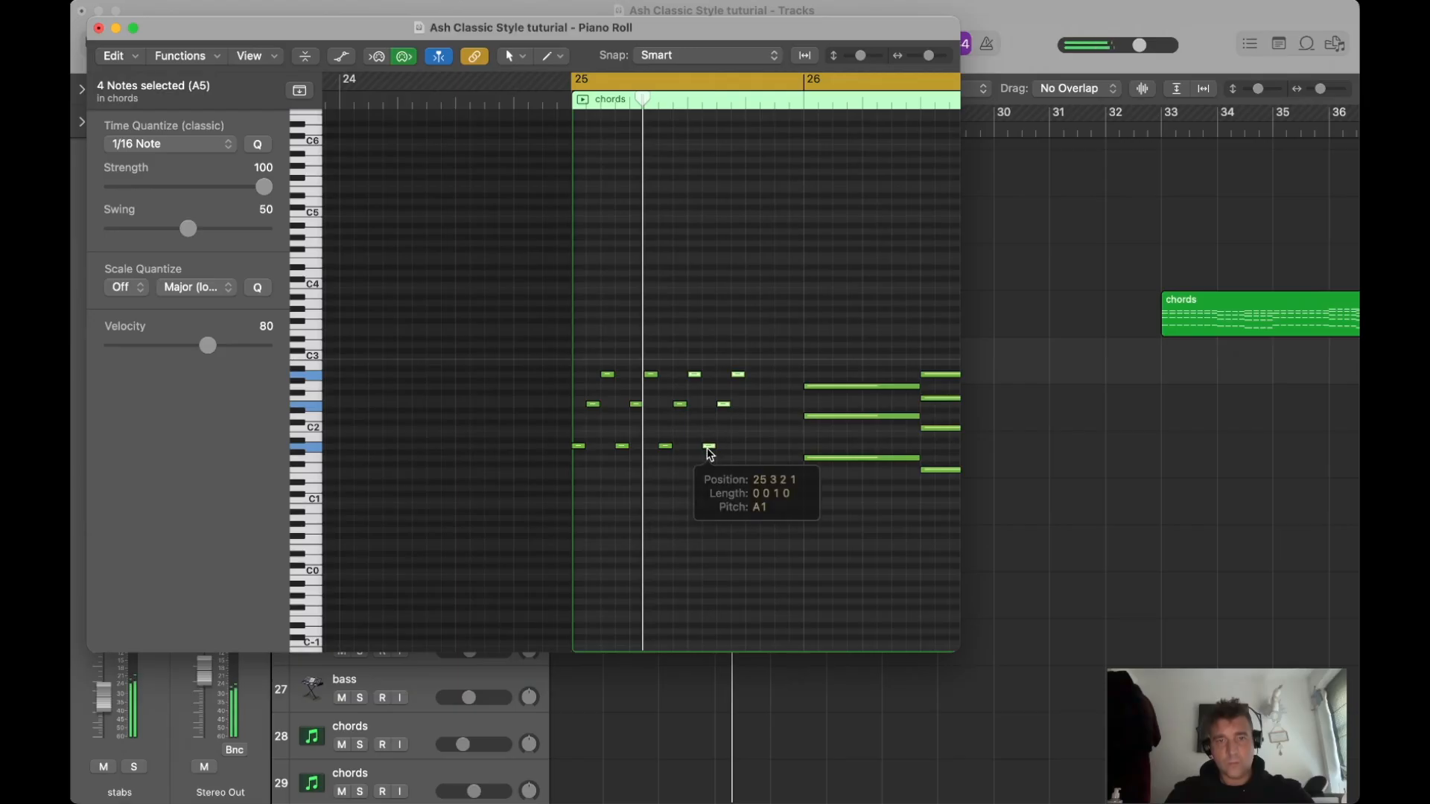
left_click_drag(711, 453, 754, 450)
left_click_drag(784, 374, 727, 468)
Stagger the G1 chord's notes at bar 26 into an ascending arpeggio and repeat it through the first half of the bar.
scroll(795, 381, "left", 3)
left_click_drag(719, 417, 746, 388)
left_click_drag(756, 363, 762, 458)
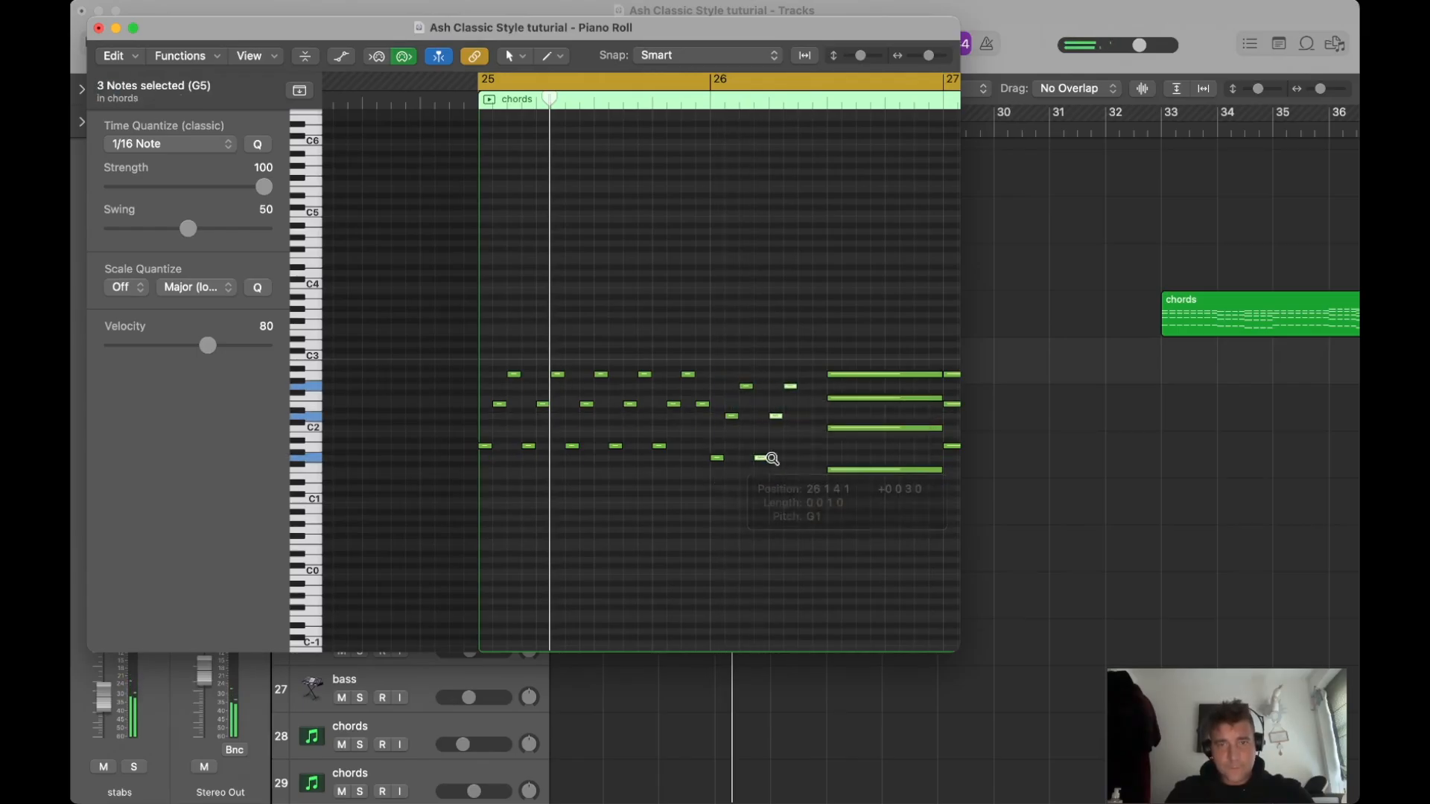
left_click(776, 418)
left_click(792, 386, "shift")
left_click_drag(777, 421, 712, 376)
Delete the C2 note from the four-note chord in the second half of bar 26.
scroll(801, 476, "right", 4)
left_click(795, 526)
left_click(727, 456)
left_click(705, 470)
left_click(719, 443)
left_click(704, 428)
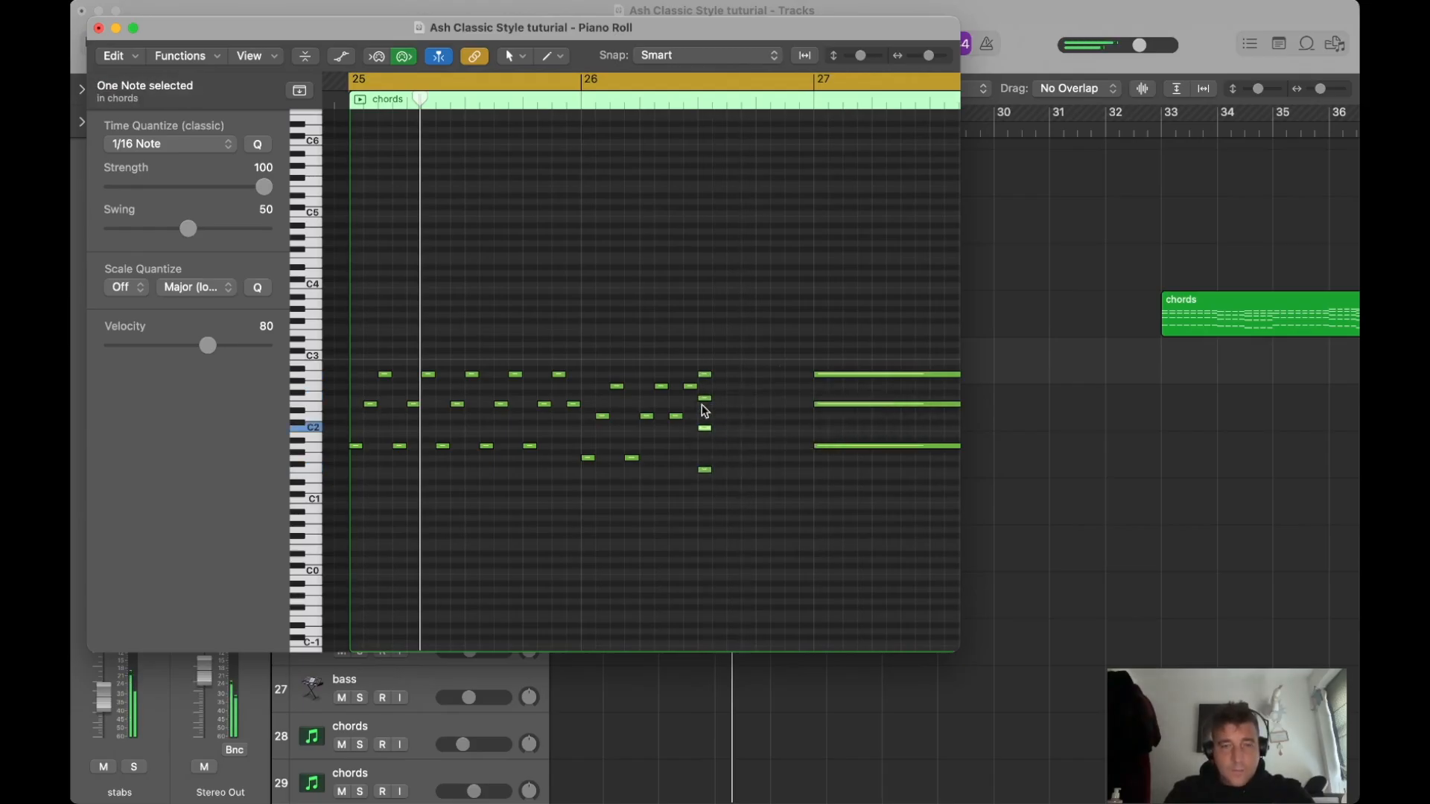
left_click(720, 426)
left_click(705, 429)
key("Delete")
Stagger the remaining three notes of the last chord in bar 26 into an arpeggio and repeat it to the bar's end.
left_click_drag(705, 402, 744, 372)
left_click(729, 479)
left_click_drag(704, 471, 750, 472)
left_click_drag(756, 413, 788, 396)
Replace the held chords in bars 27 and 28 with a copy of the two-bar arpeggio and play the loop.
key("super+Left")
left_click_drag(614, 309, 804, 527)
key("Delete")
key("super+a")
left_click_drag(391, 448, 600, 452)
key("space")
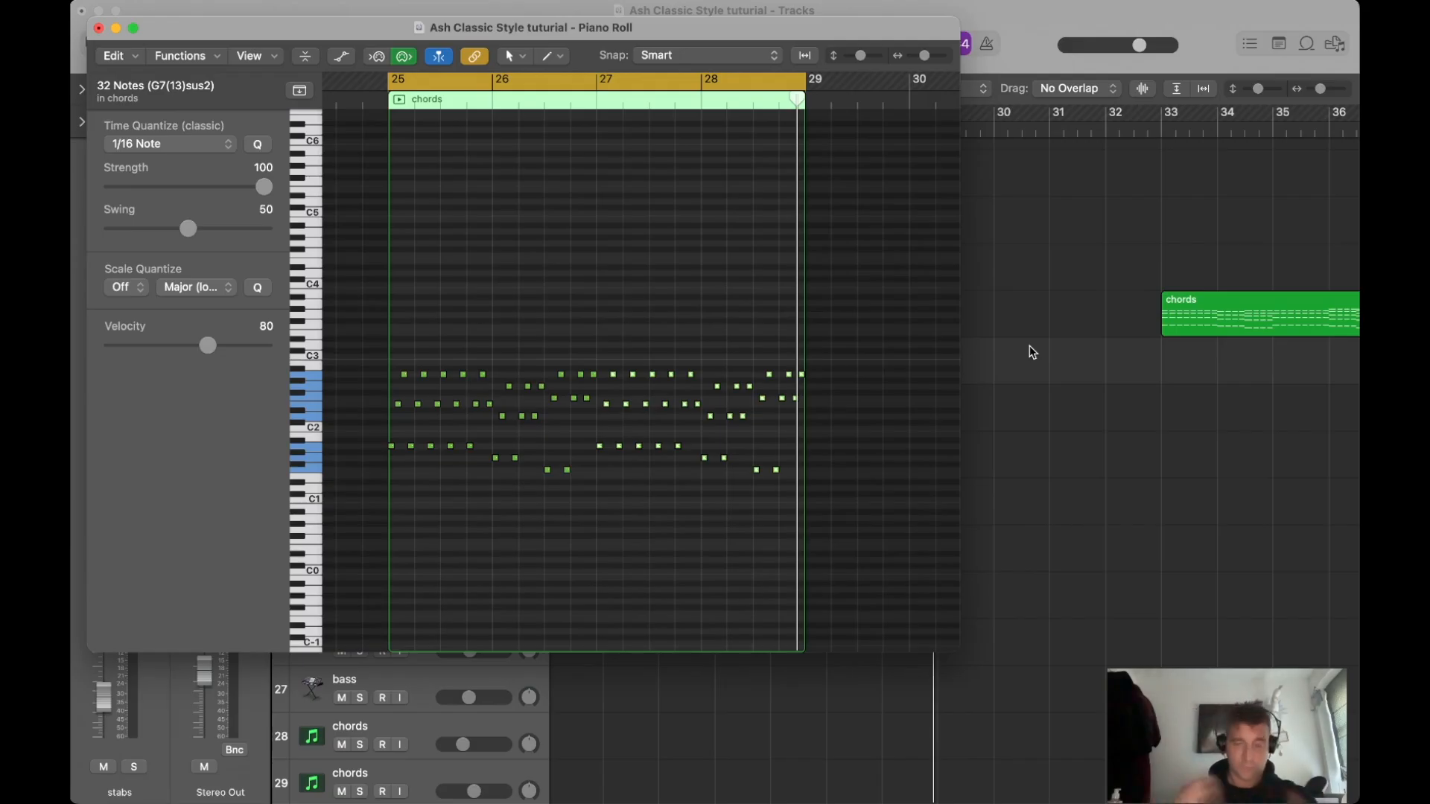
Raise the five highest arpeggio notes in bar 27 by three semitones to C3 and play with the loop cycle off.
key("space")
left_click(647, 289)
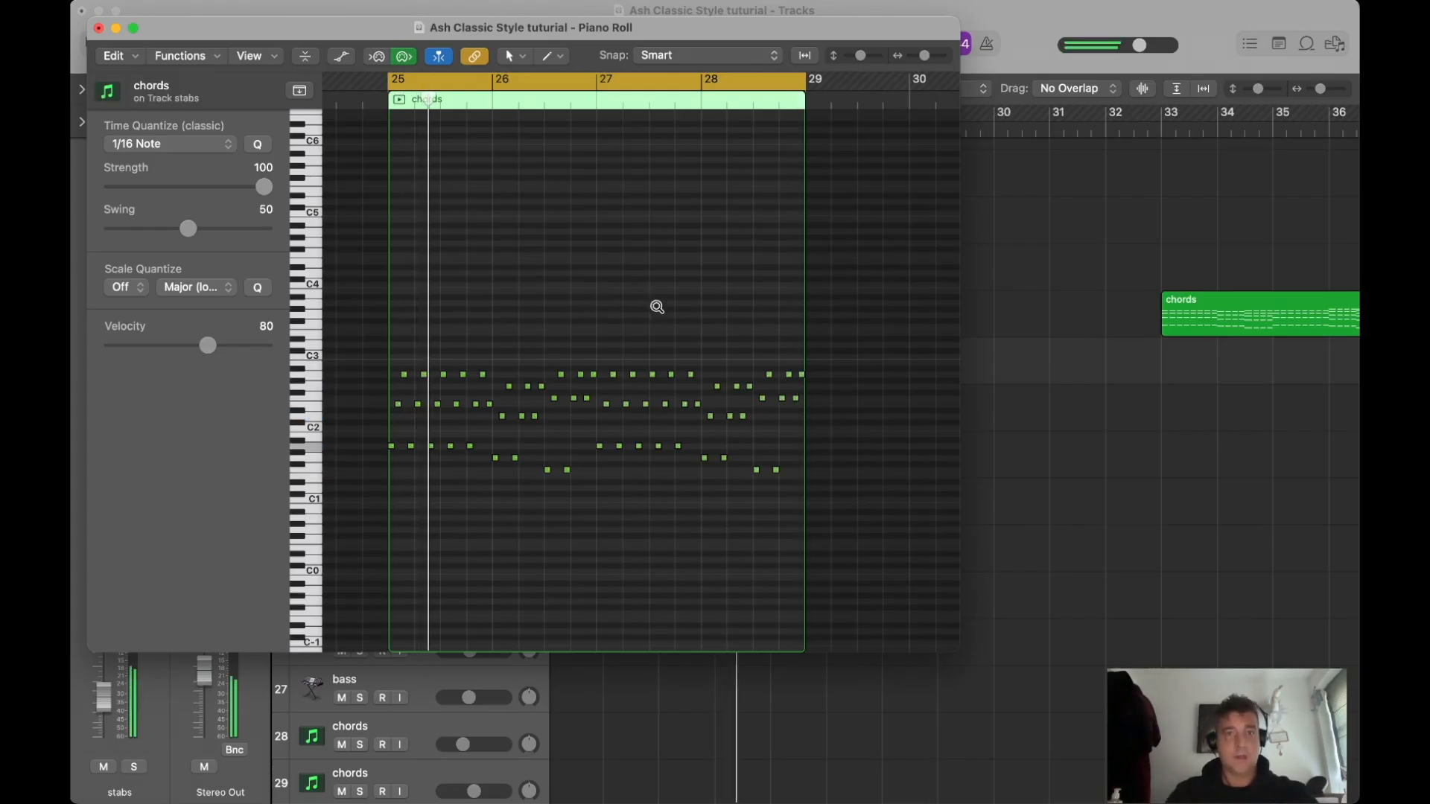
scroll(659, 308, "up", 5)
scroll(704, 320, "right", 2)
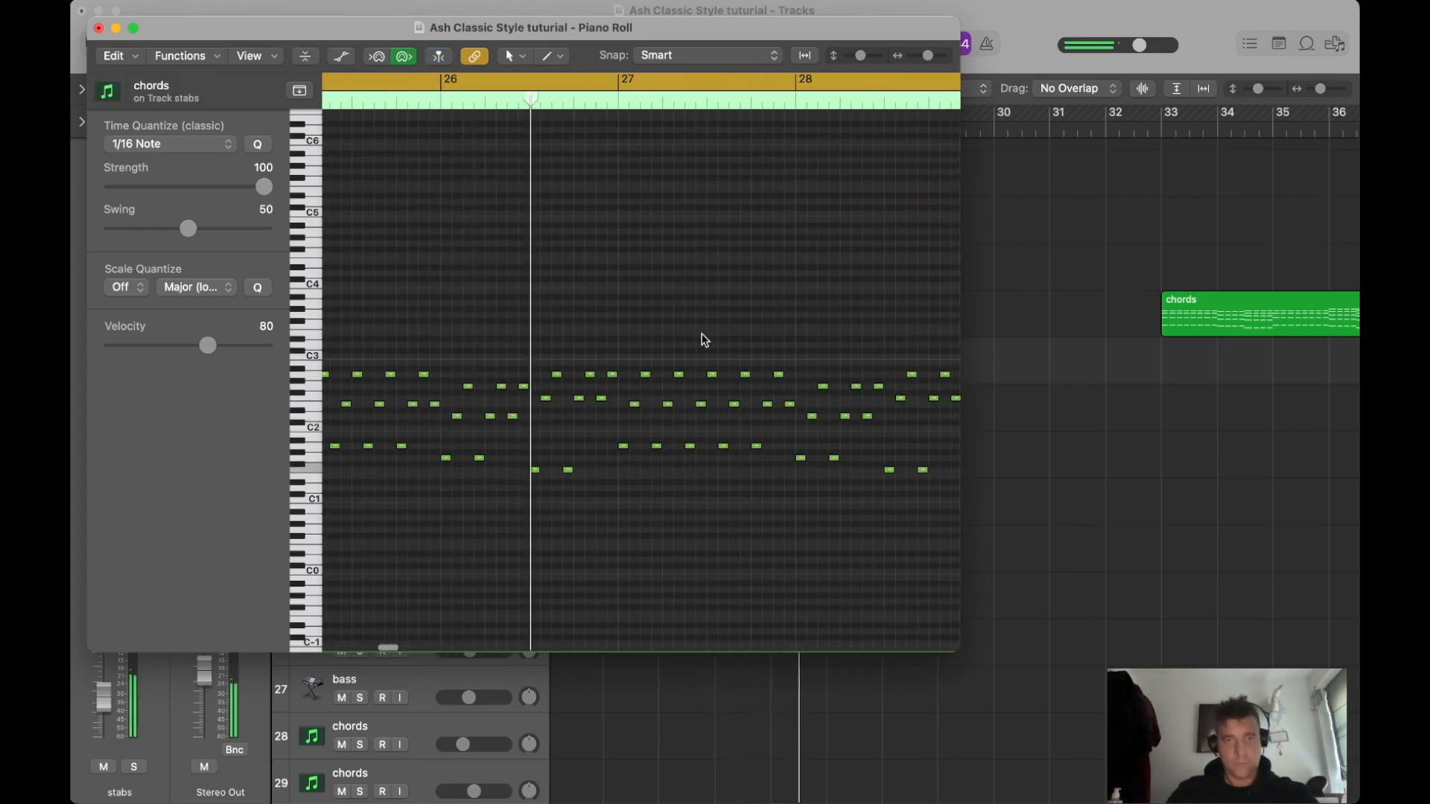
left_click_drag(798, 363, 635, 381)
key("alt+Up")
key("alt+Up")
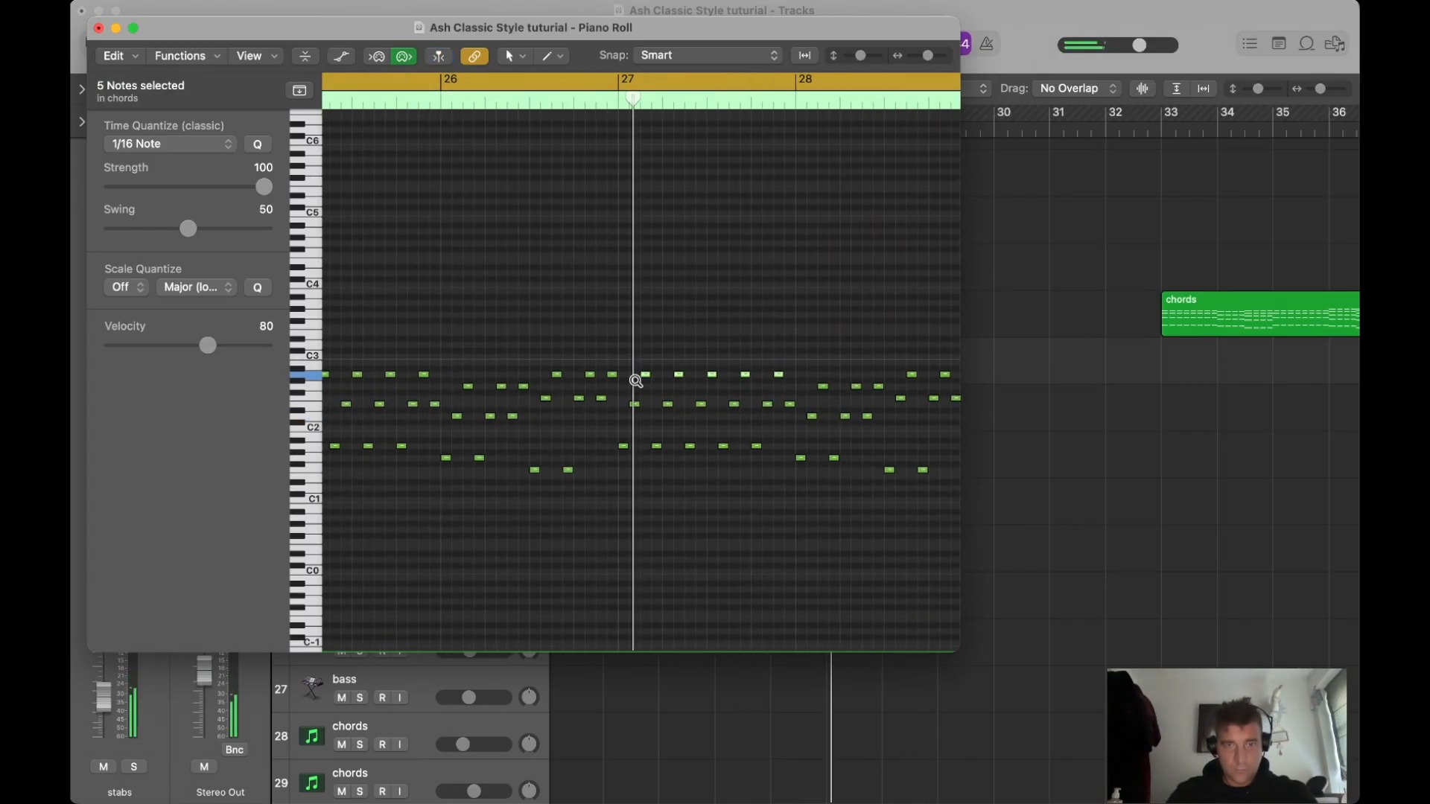
key("alt+Up")
key("c")
double_click(593, 102)
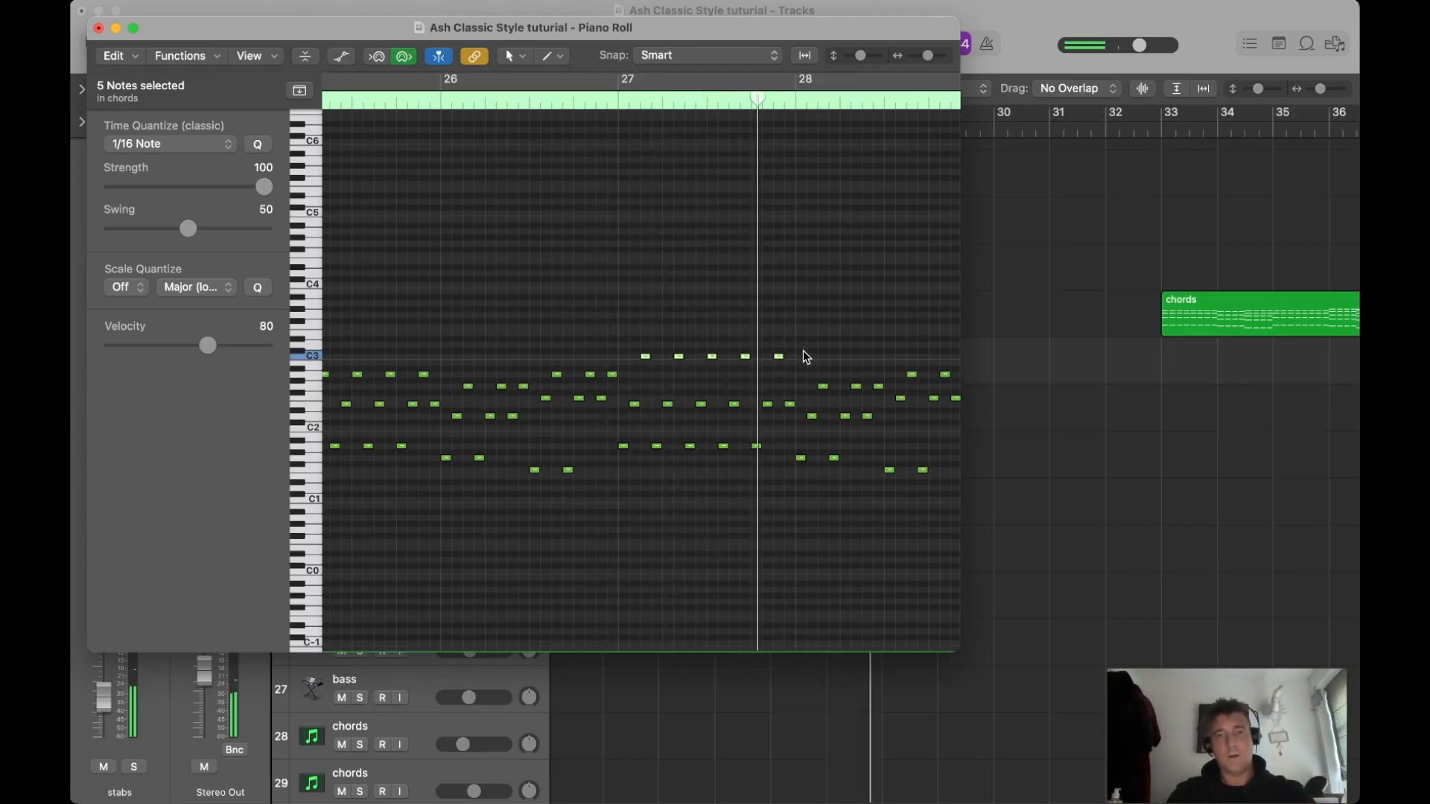
Raise the three highest notes in the first half of bar 28 to B2 and replay the arpeggio with the cycle on.
left_click(609, 105)
scroll(715, 301, "right", 4)
left_click(743, 368)
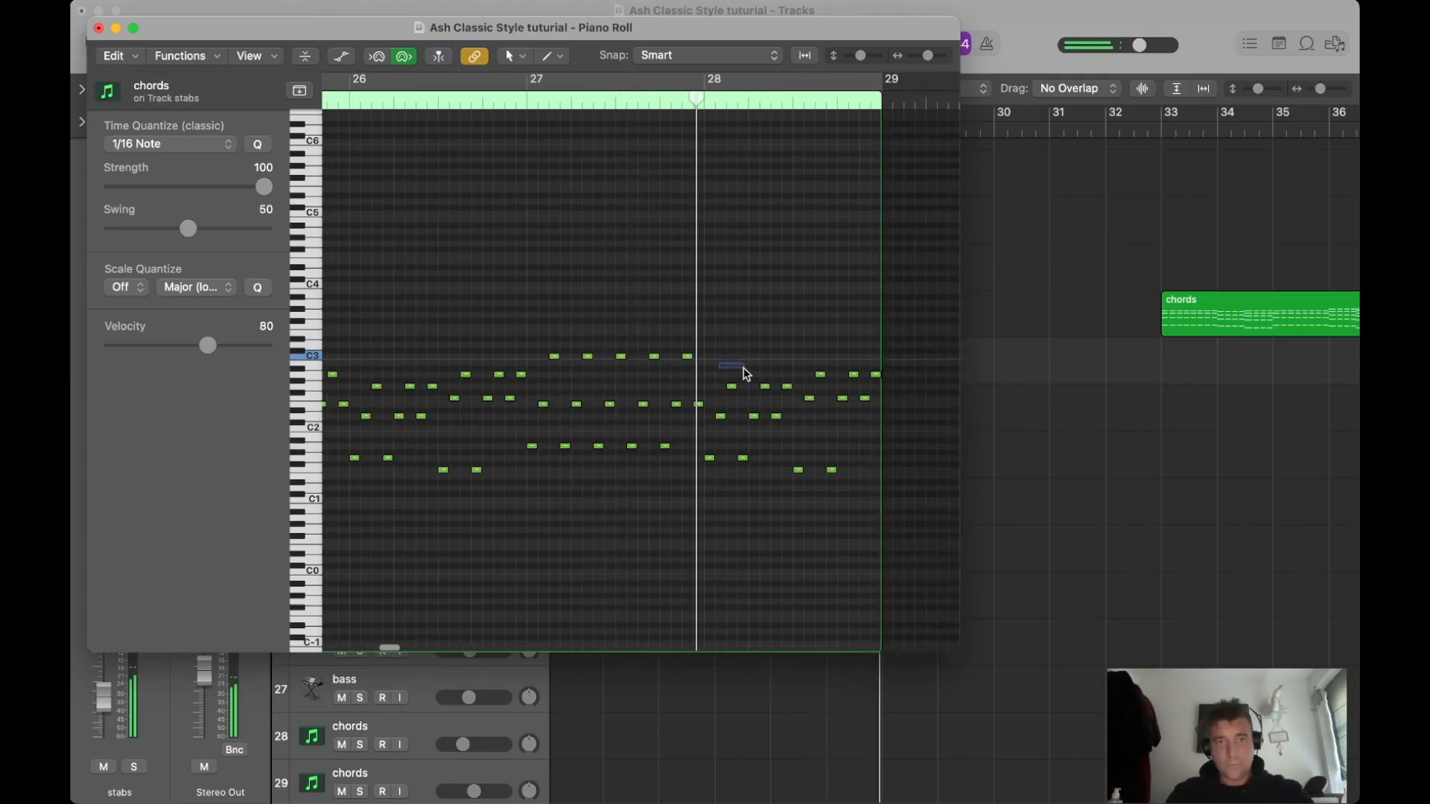
left_click_drag(795, 397, 778, 354)
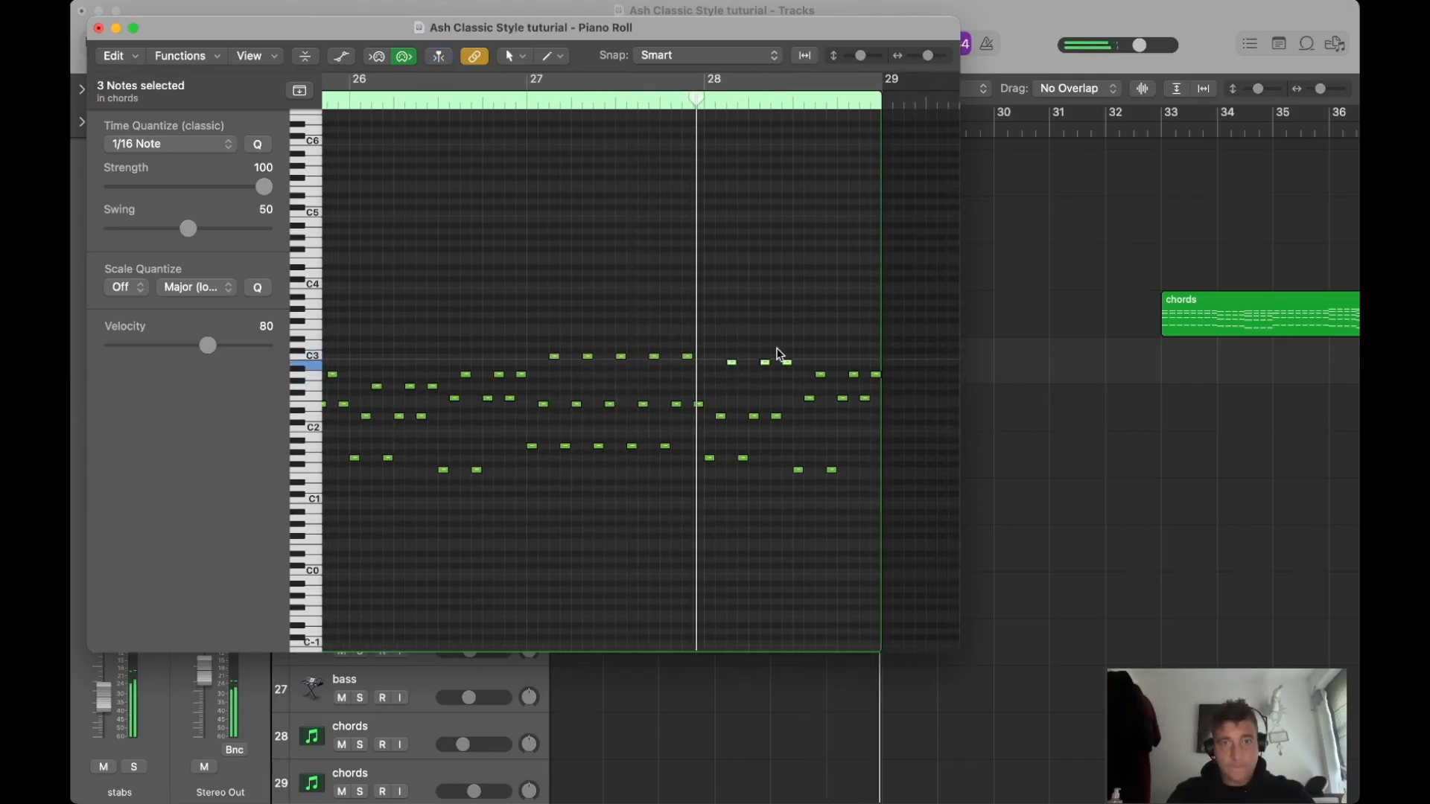
left_click(659, 109)
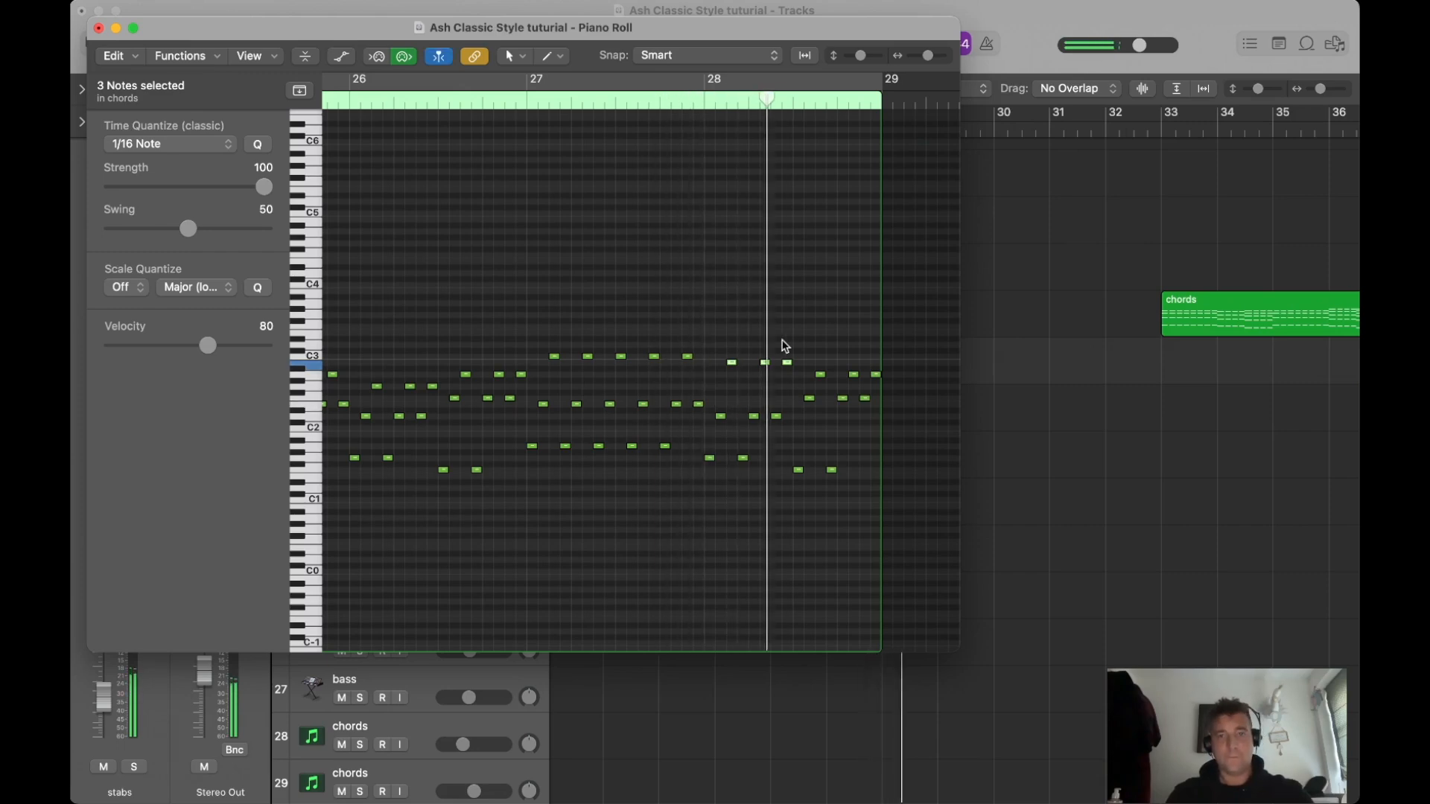
key("space")
key("c")
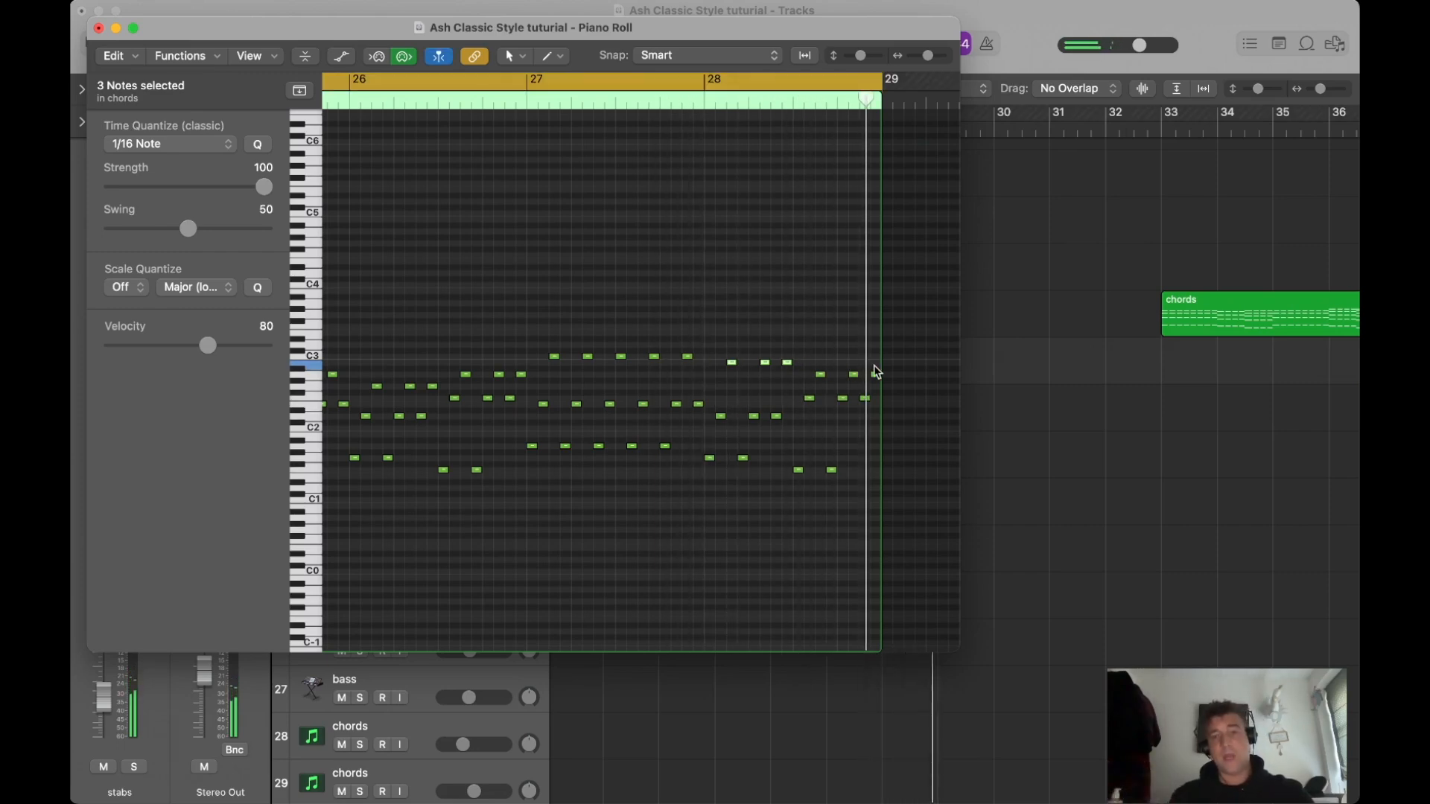
key("space")
Return to the arrangement and play the original stabs chords from bar 33 for comparison.
left_click(1038, 347)
key("super+Left")
key("super+Left")
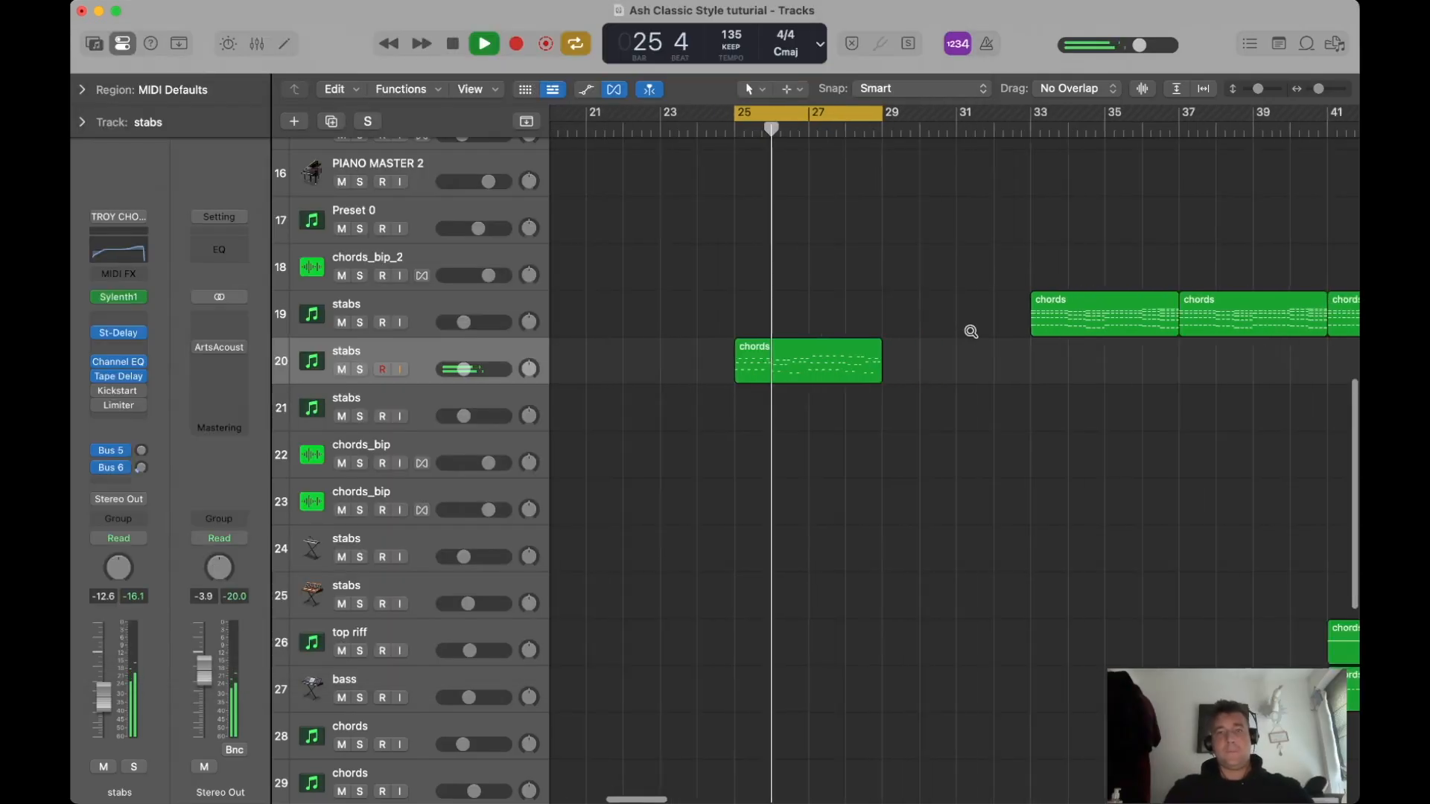
left_click(865, 322)
key("space")
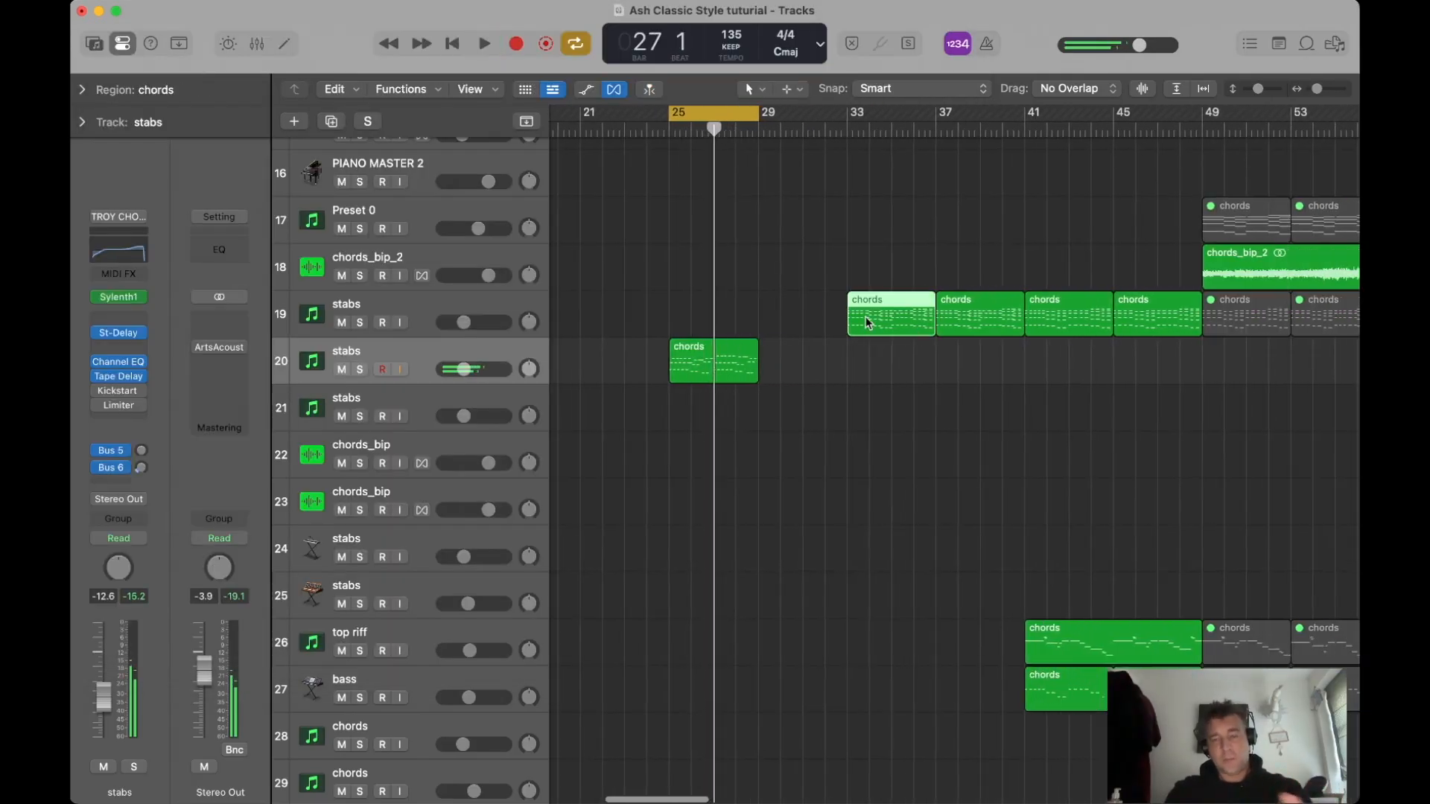
left_click(847, 134)
key("space")
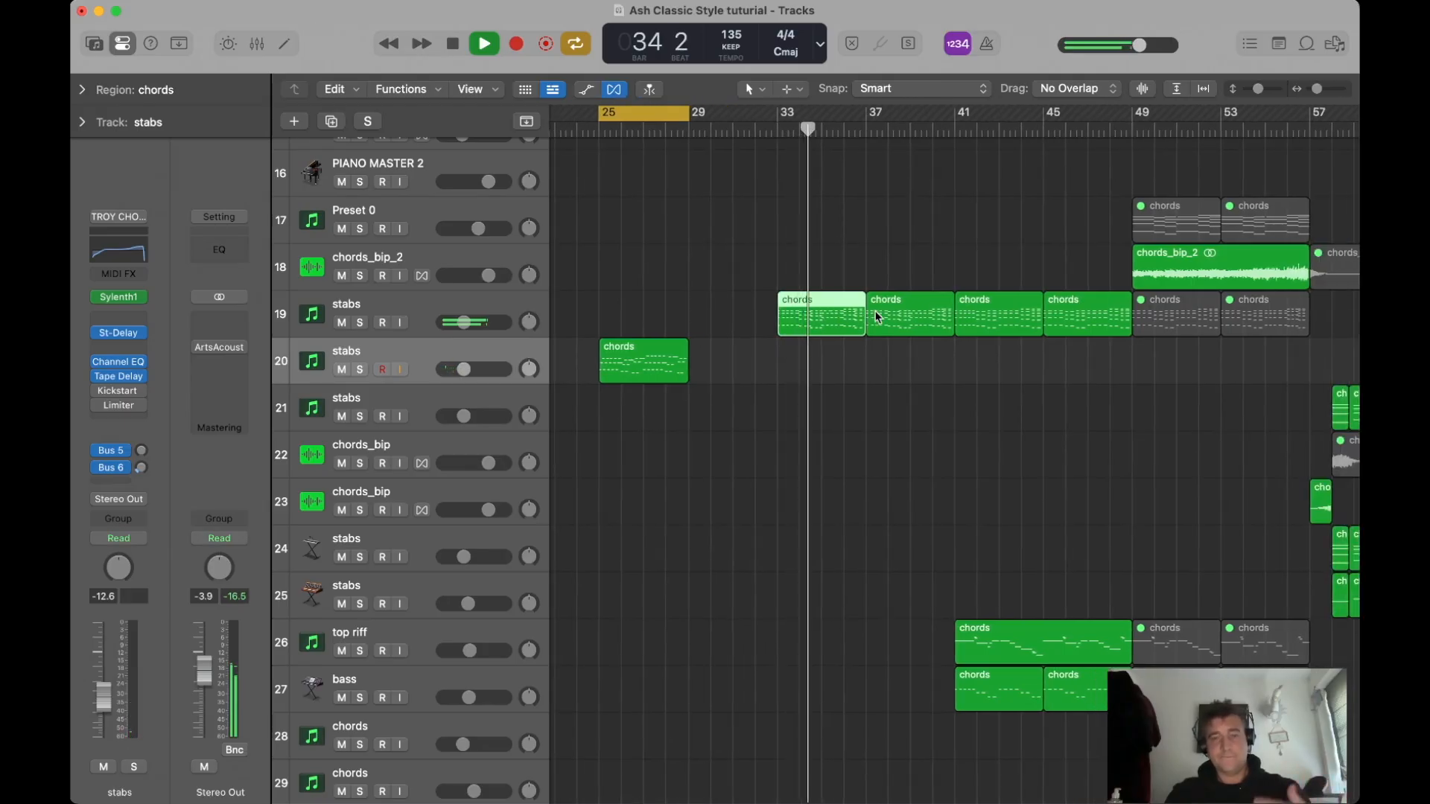
key("space")
Fill bars 33 to 48 of the duplicated stabs track with the arpeggio region and mute the original stabs chords there.
left_click_drag(639, 375, 1011, 360)
left_click(826, 357, "shift")
left_click_drag(1064, 268, 834, 320)
key("m")
Play the arpeggio section and set the Sylenth1 Filter Control cutoff on the duplicated stabs track to 2.692.
scroll(937, 393, "right", 3)
scroll(865, 182, "up", 5)
scroll(840, 157, "down", 4)
left_click(802, 126)
key("space")
left_click(439, 381)
left_click(119, 296)
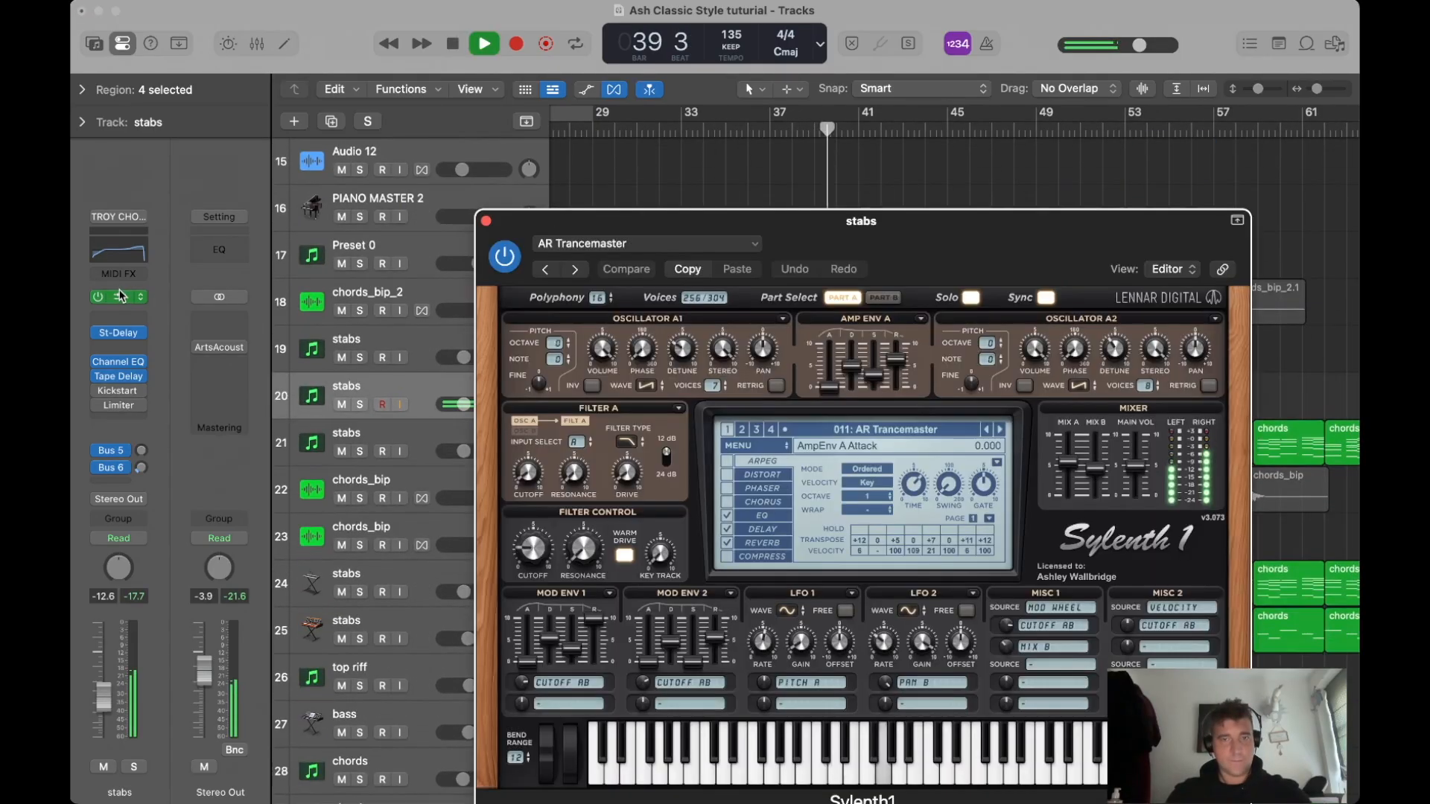
mouse_move(532, 550)
left_mouse_down()
mouse_move(531, 572)
mouse_move(526, 524)
left_mouse_up()
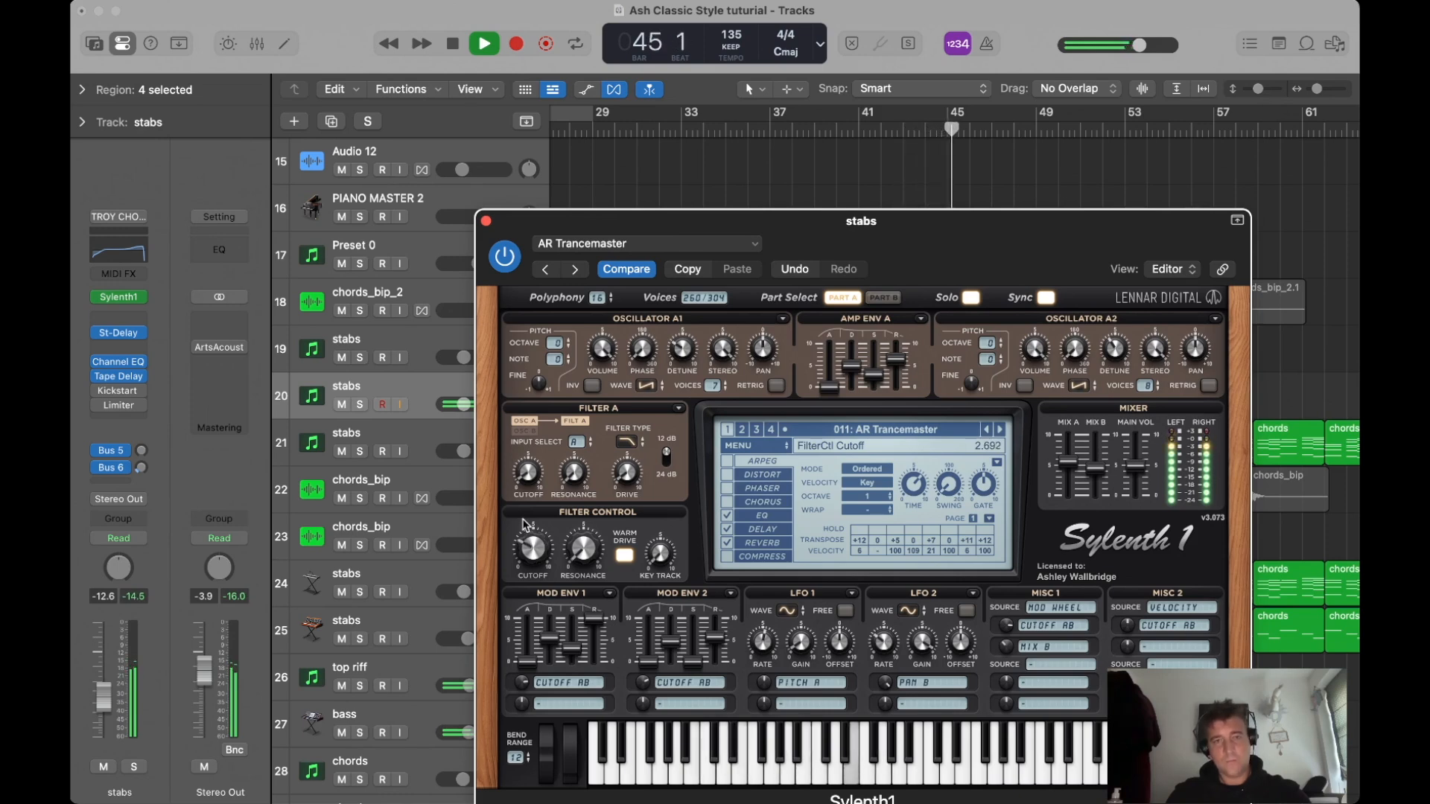
key("space")
left_click(486, 222)
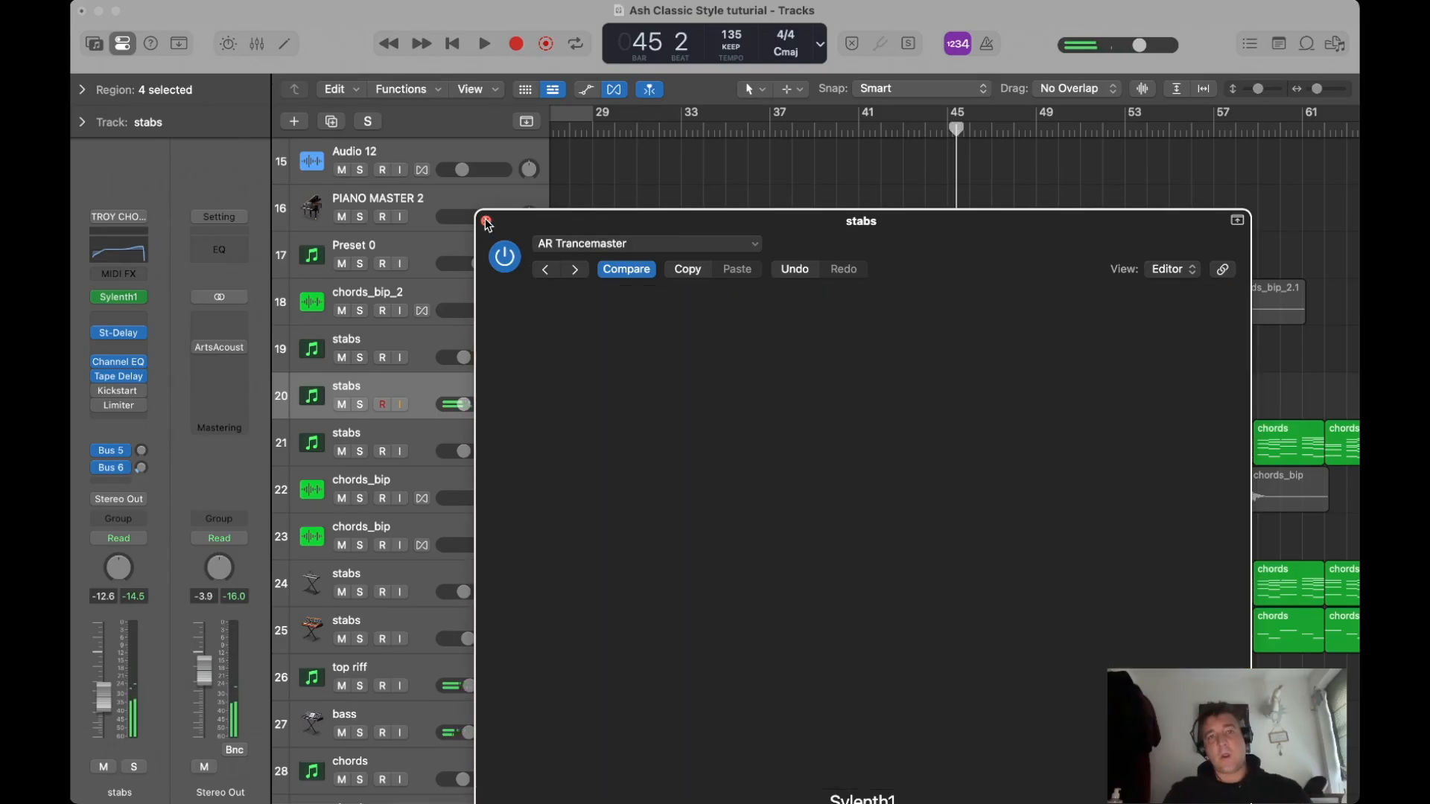
left_click(950, 229)
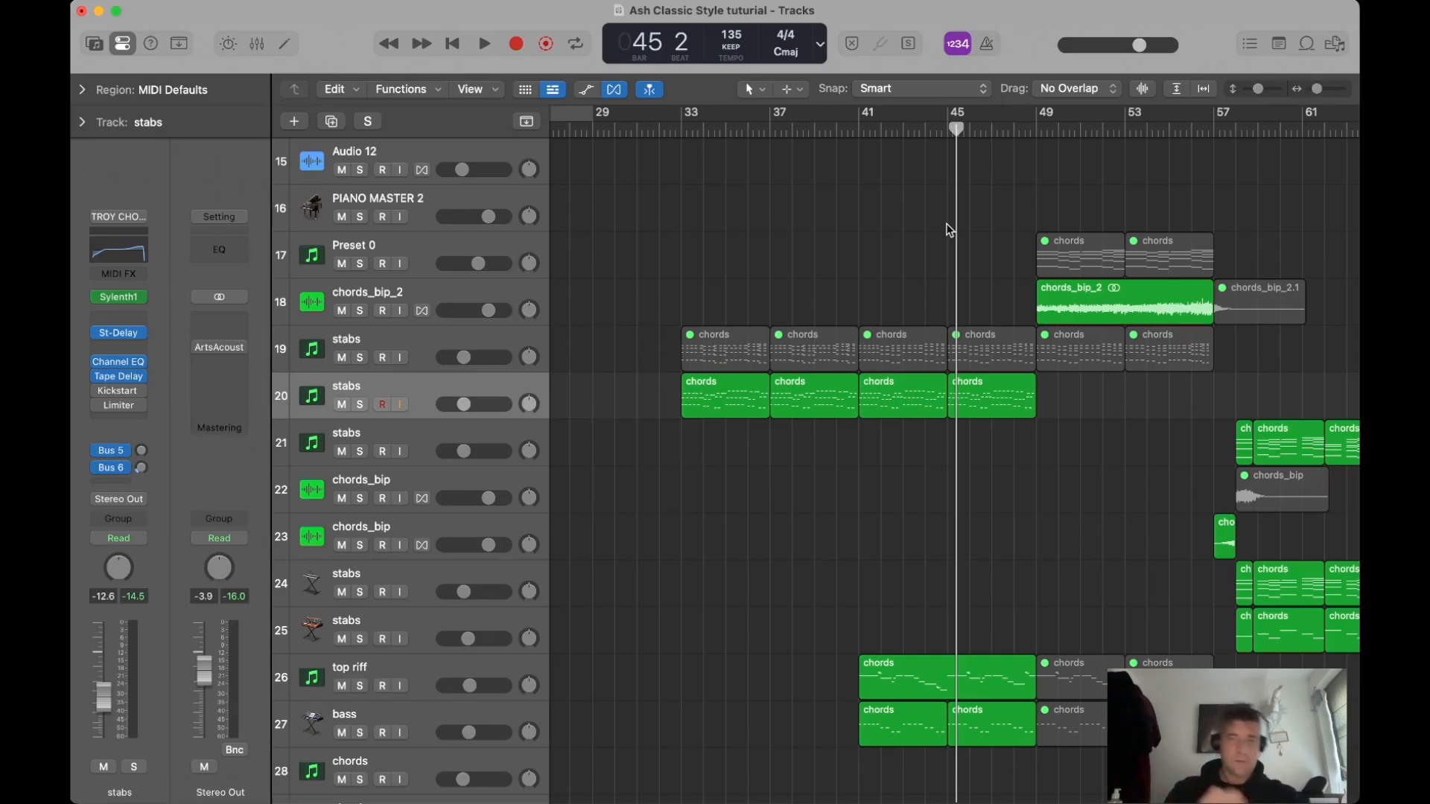
Select the four arpeggio regions on the duplicated stabs track from bar 33 to bar 48.
scroll(890, 328, "down", 3)
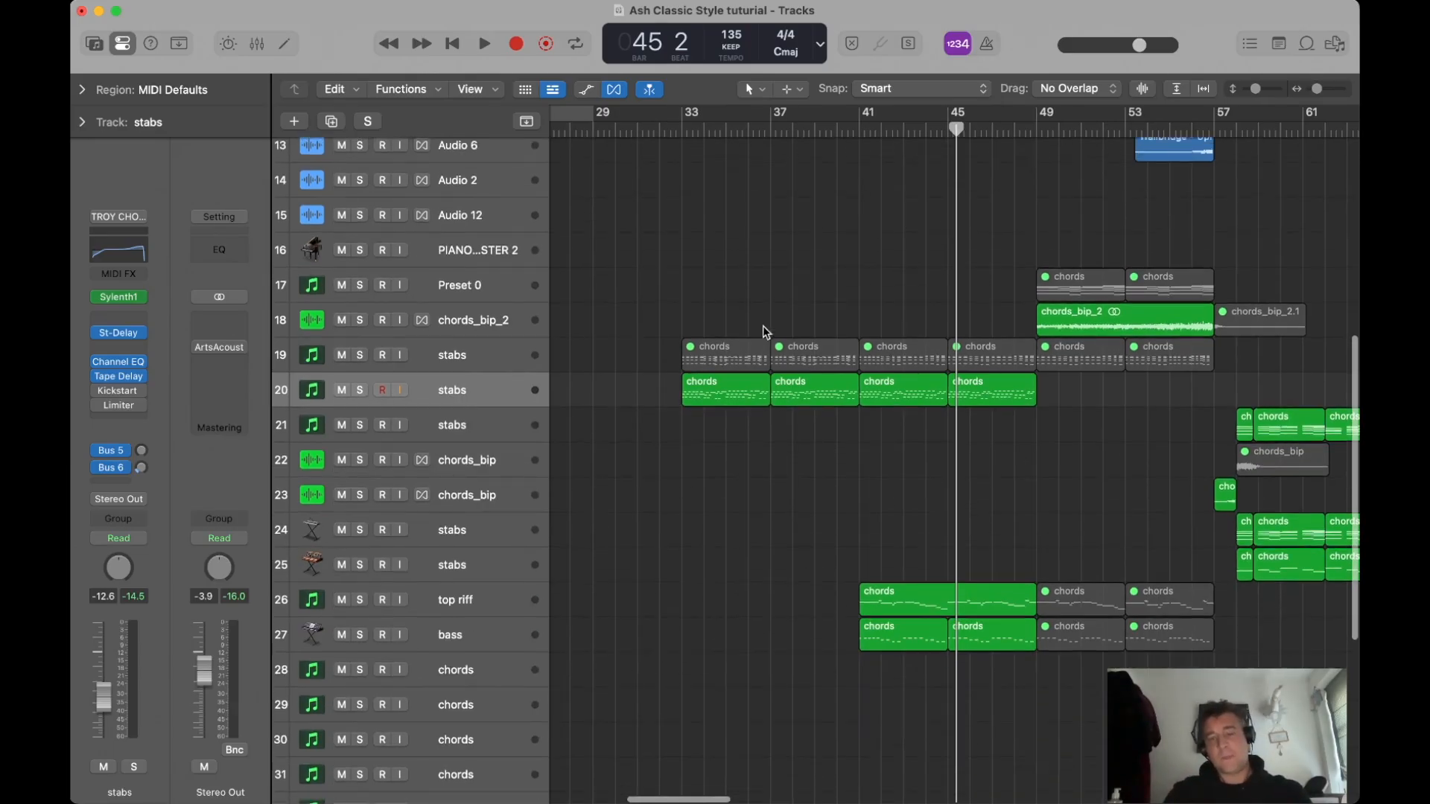
scroll(867, 330, "down", 3)
left_click_drag(771, 406, 996, 387)
scroll(931, 379, "right", 3)
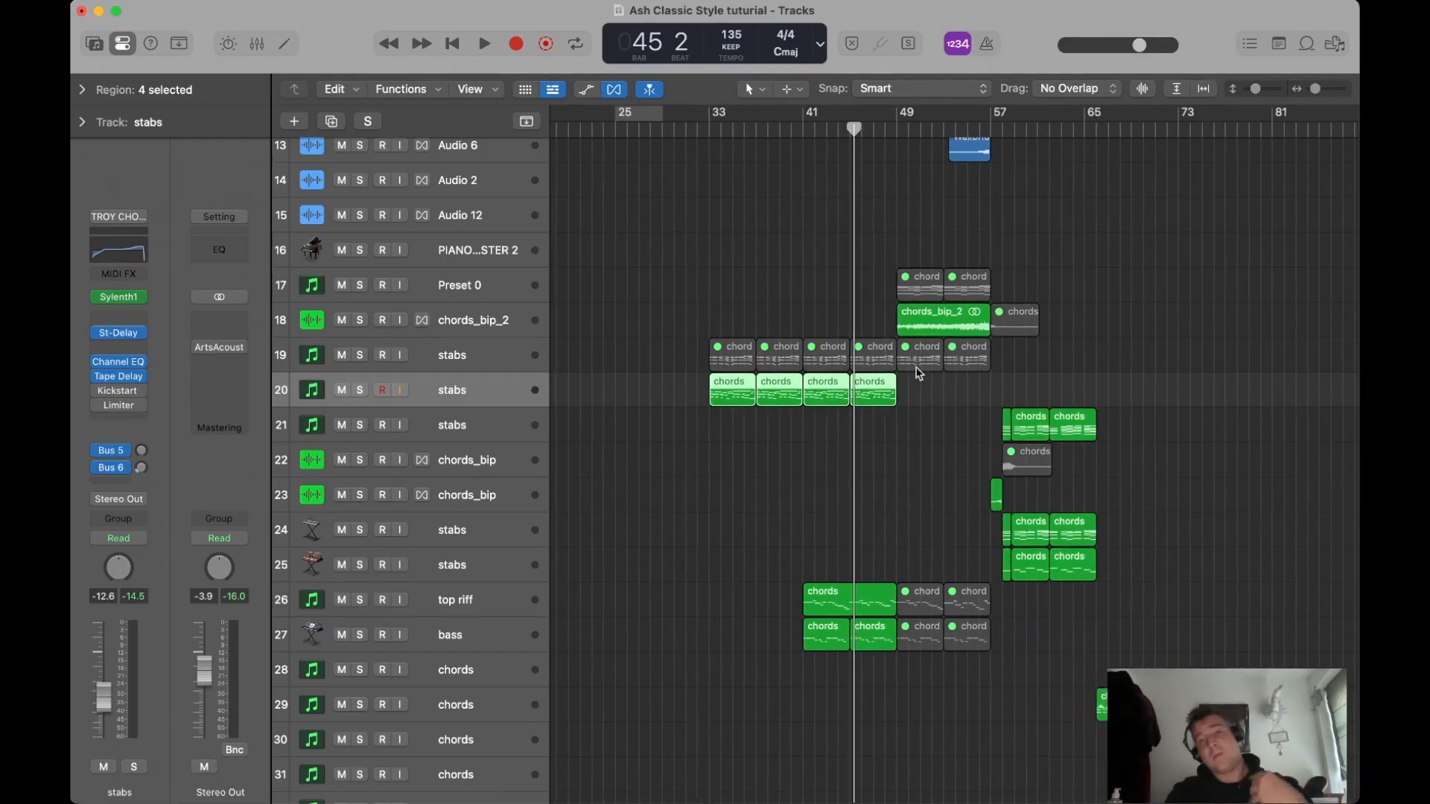
scroll(918, 372, "right", 3)
scroll(864, 355, "down", 4)
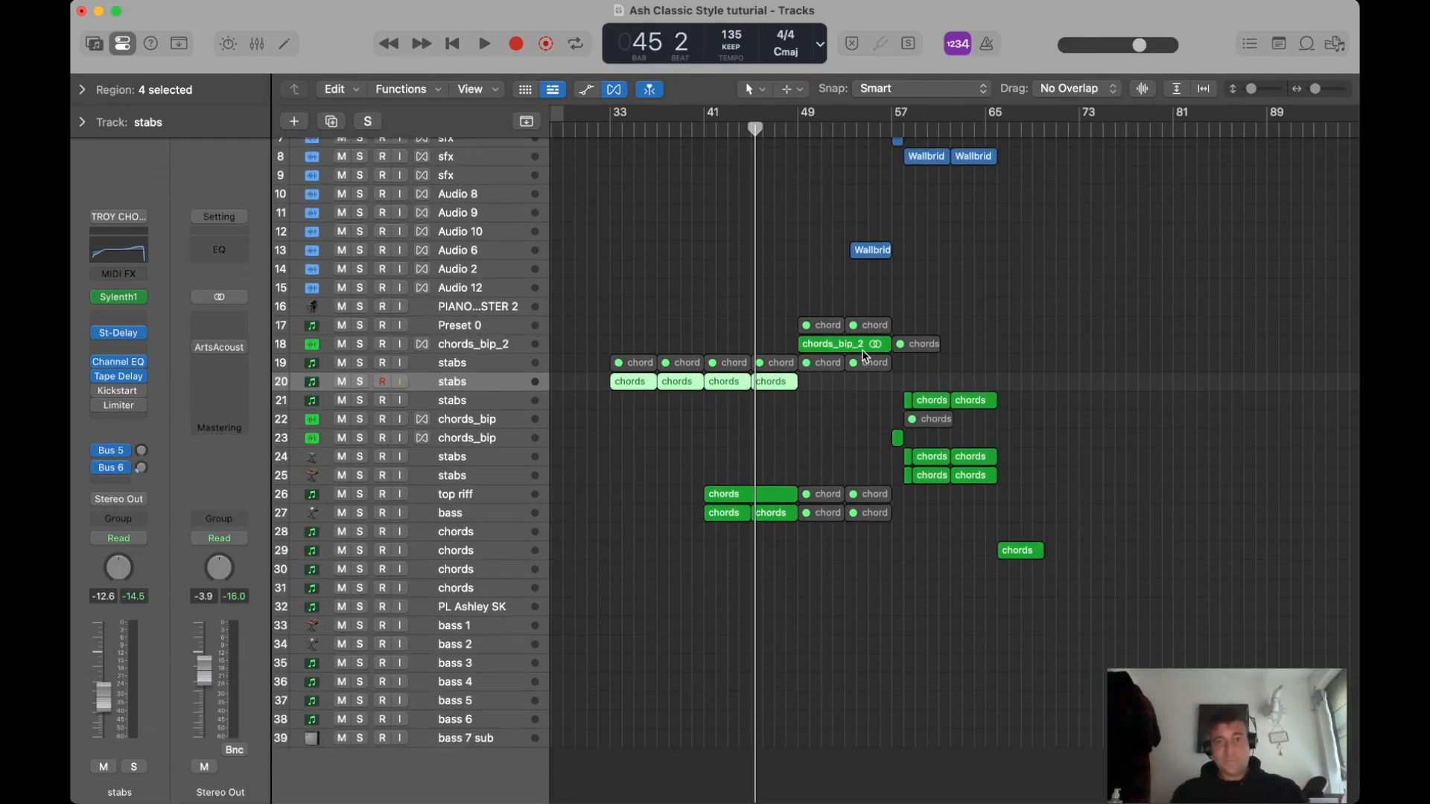